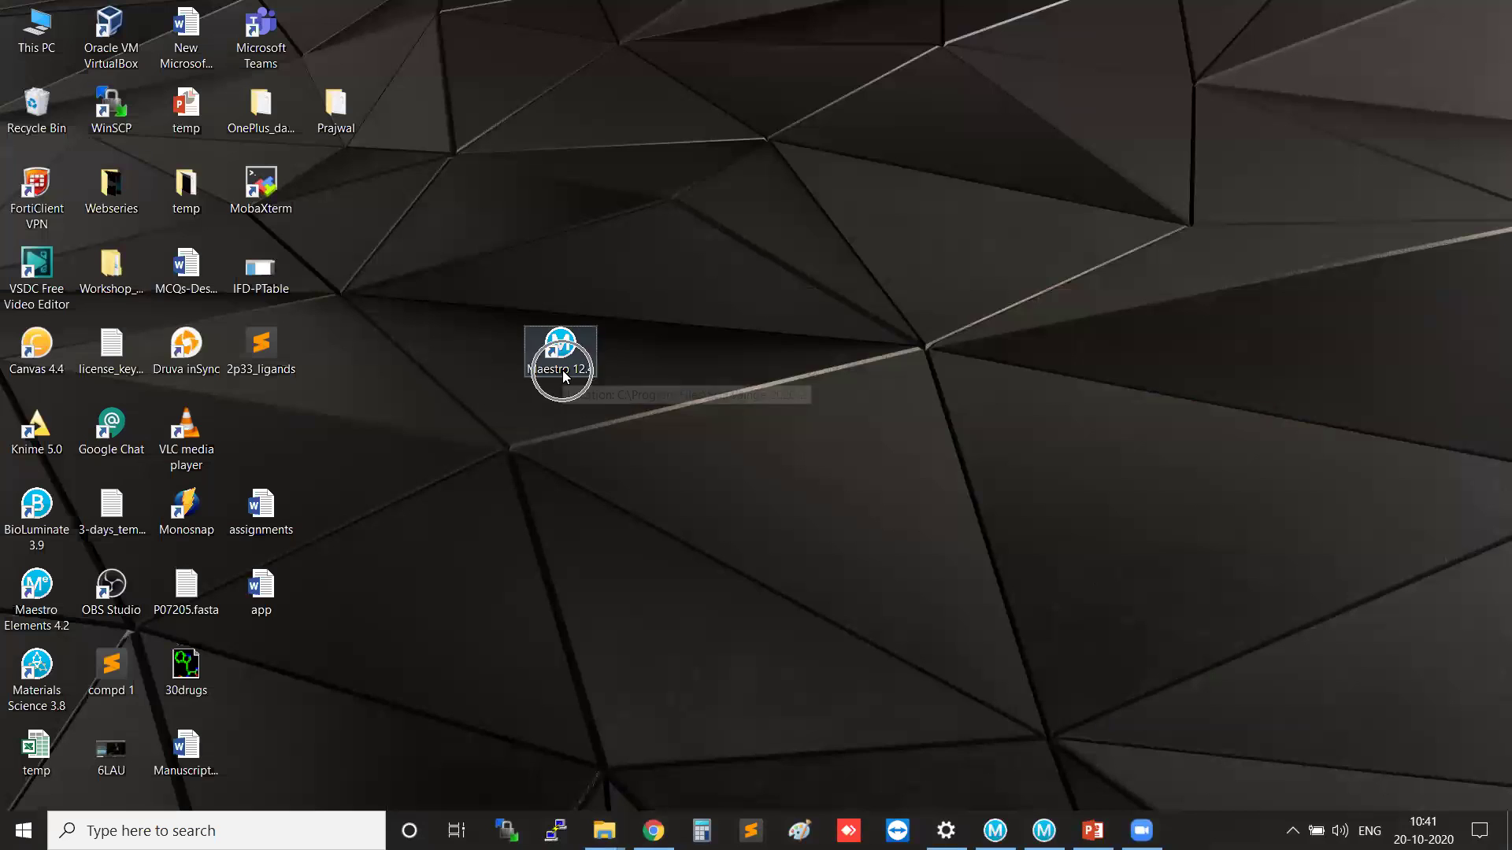
pyautogui.press('ctrl')
pyautogui.press('ctrl')
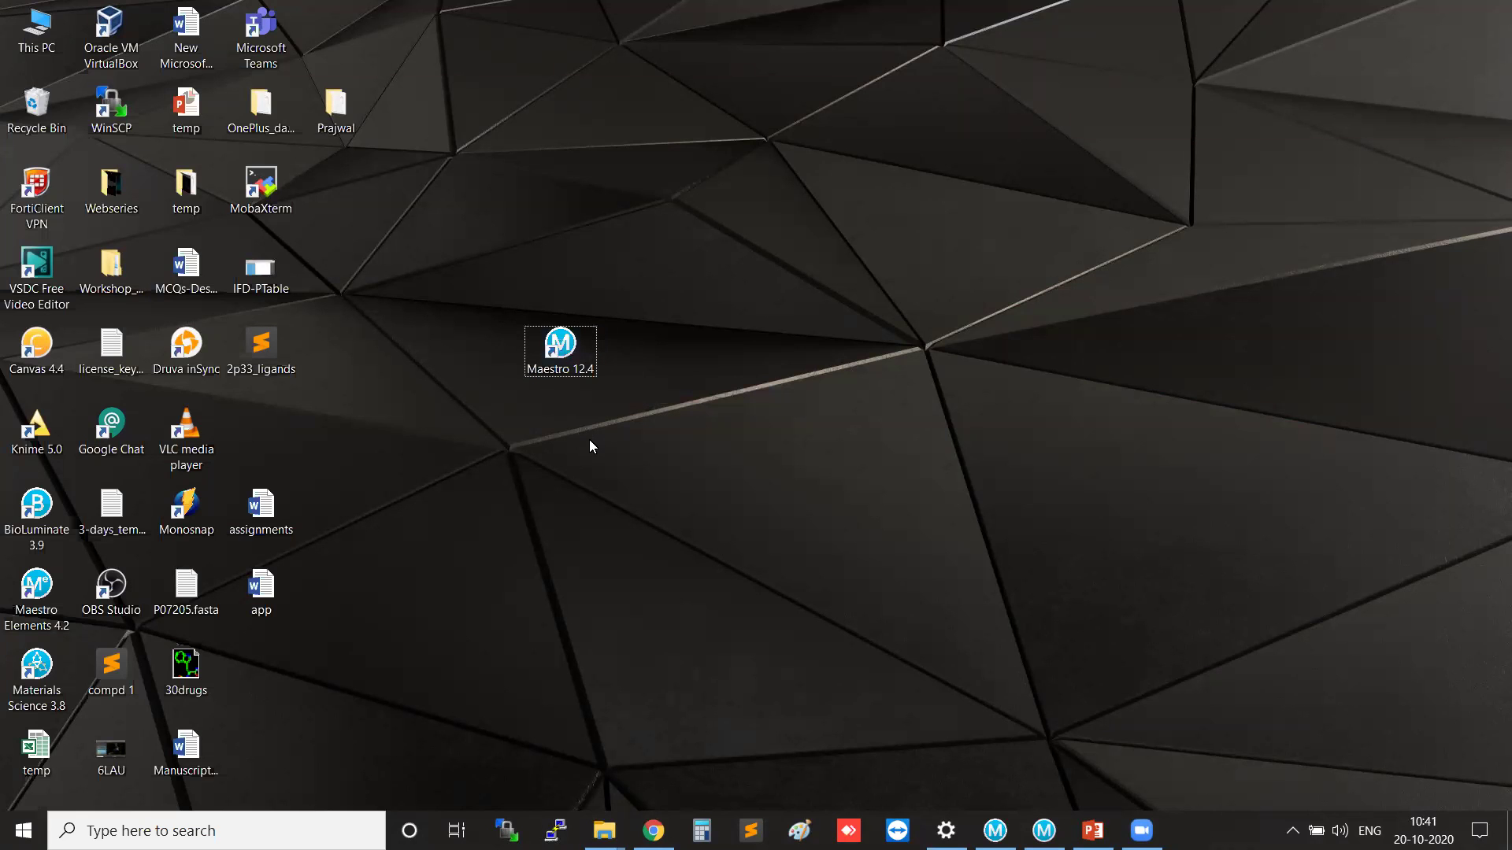
# Switch to the DeNovo-DD_etc Maestro project, open the DeNovo-DD folder in File Explorer, and return to Maestro.
pyautogui.click(1044, 831)
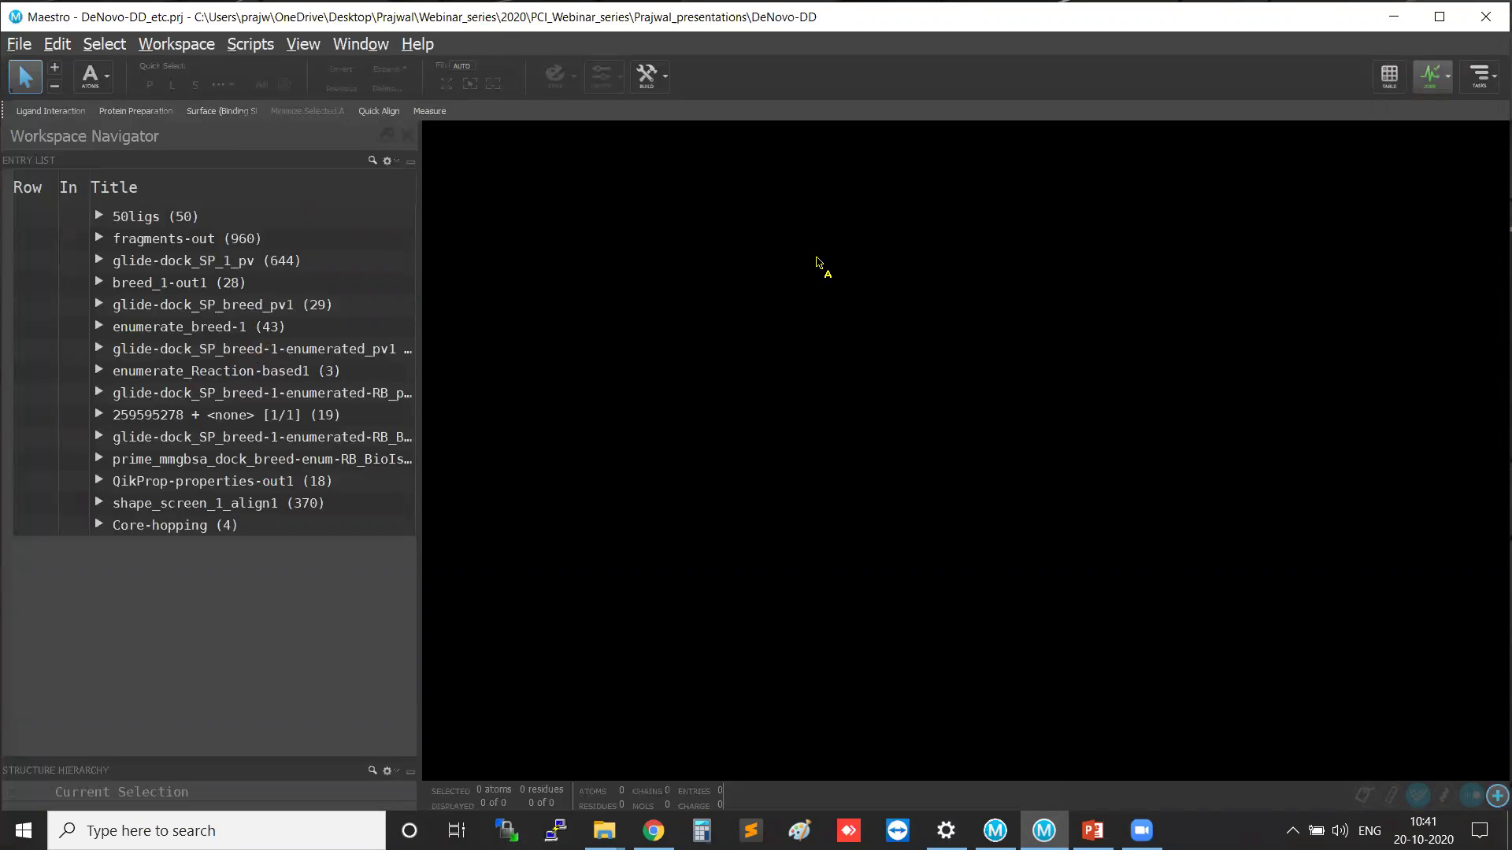
pyautogui.press('shift')
pyautogui.click(604, 830)
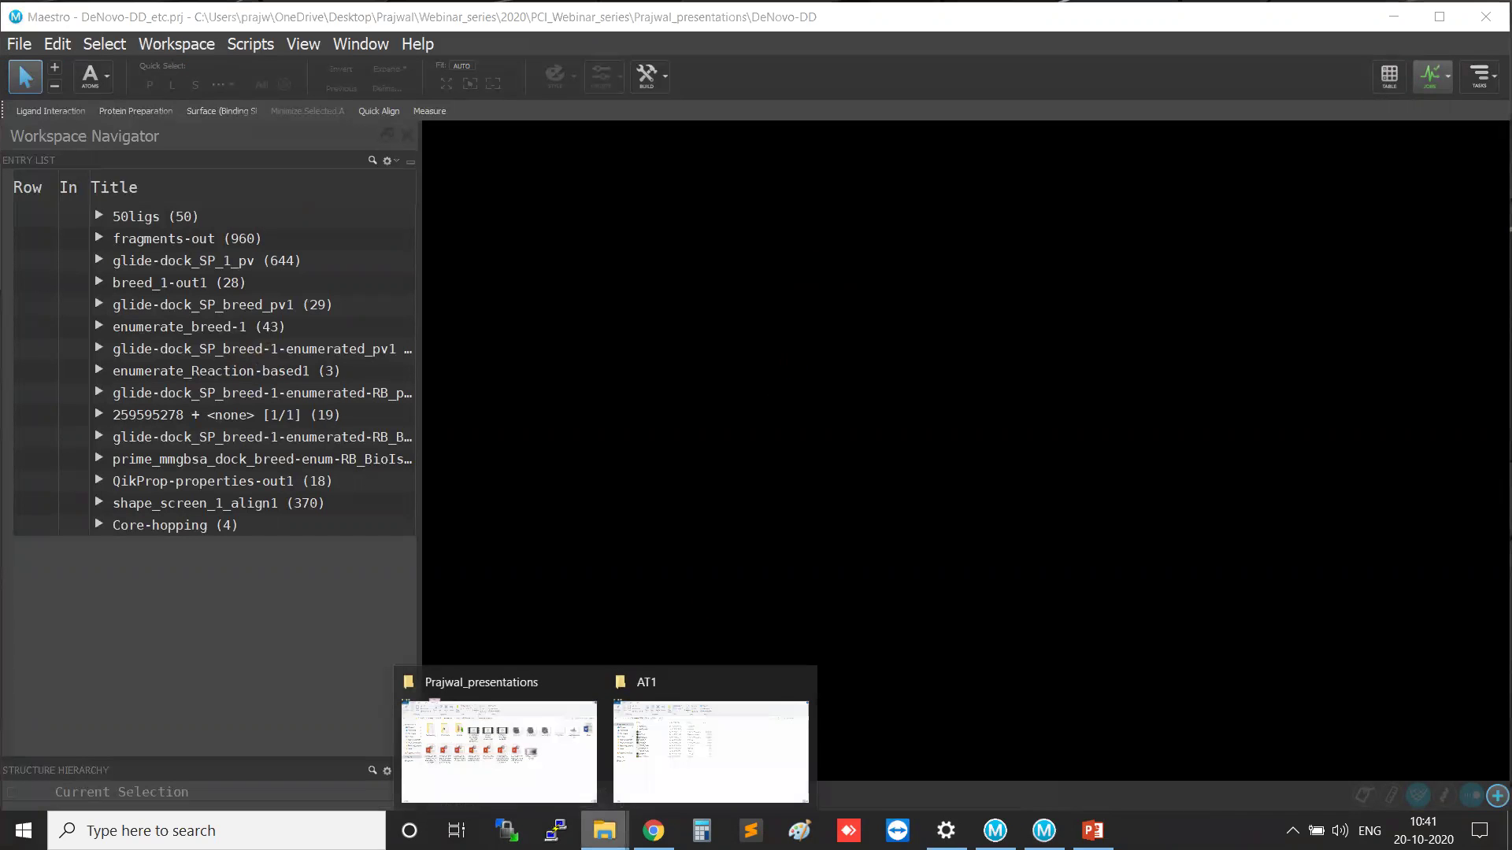
pyautogui.click(575, 787)
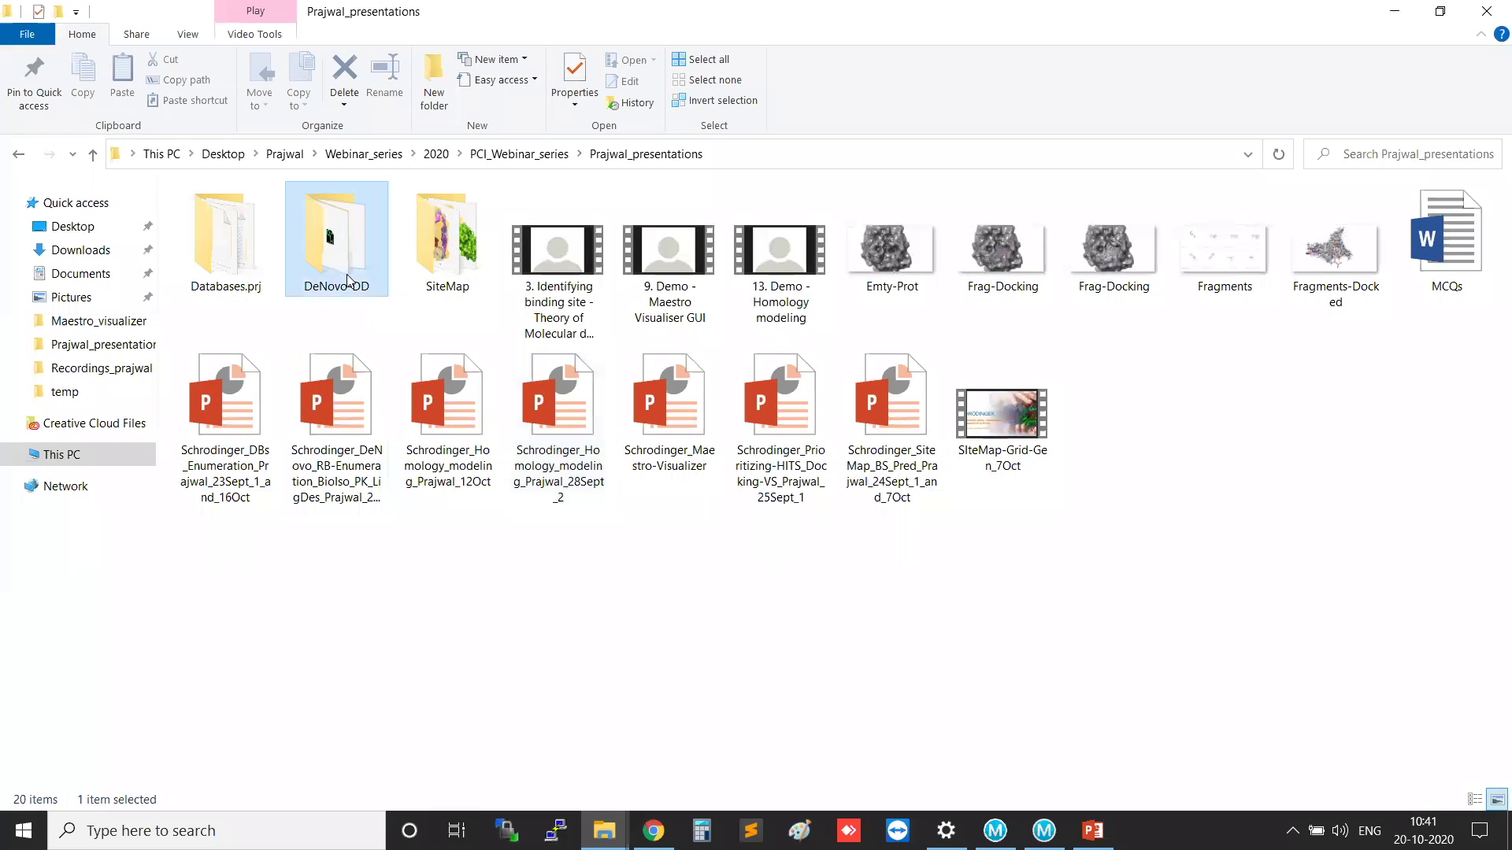
pyautogui.doubleClick(339, 252)
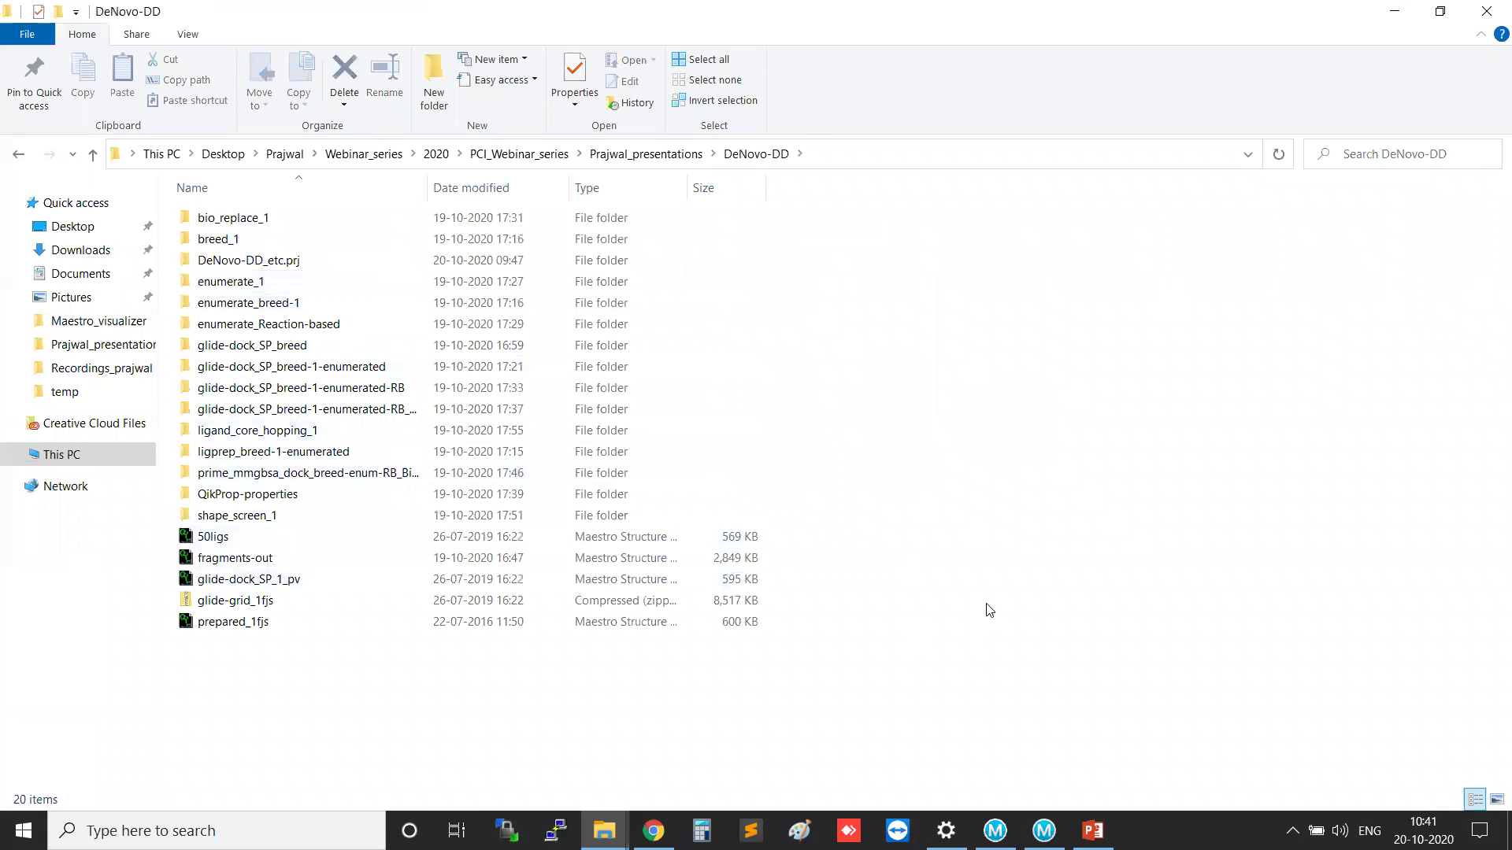
pyautogui.click(1393, 11)
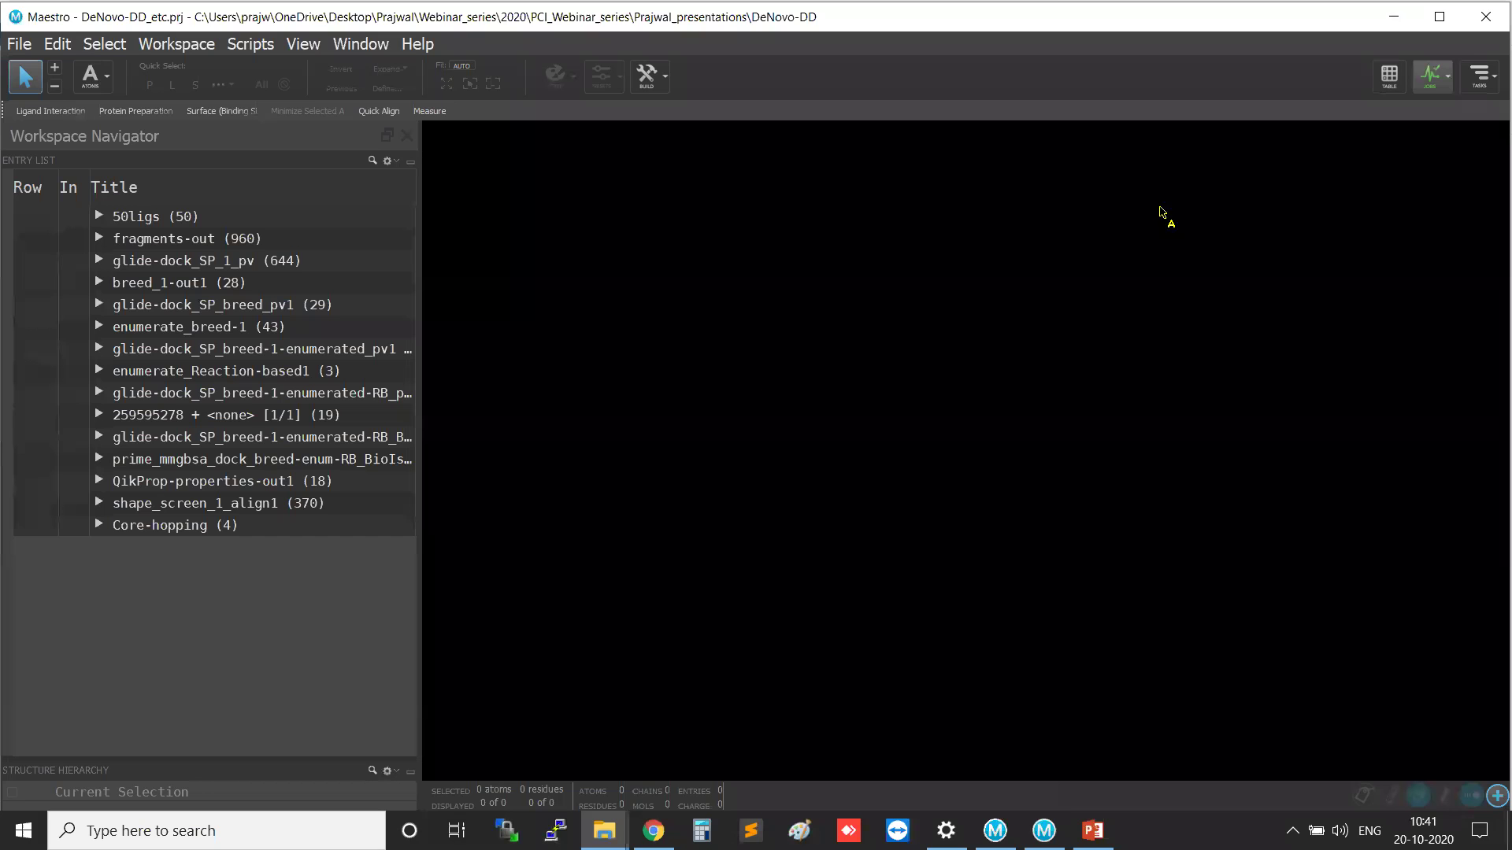
# Expand the 50ligs group and view its first three known active ligands one at a time in the Workspace.
pyautogui.click(82, 221)
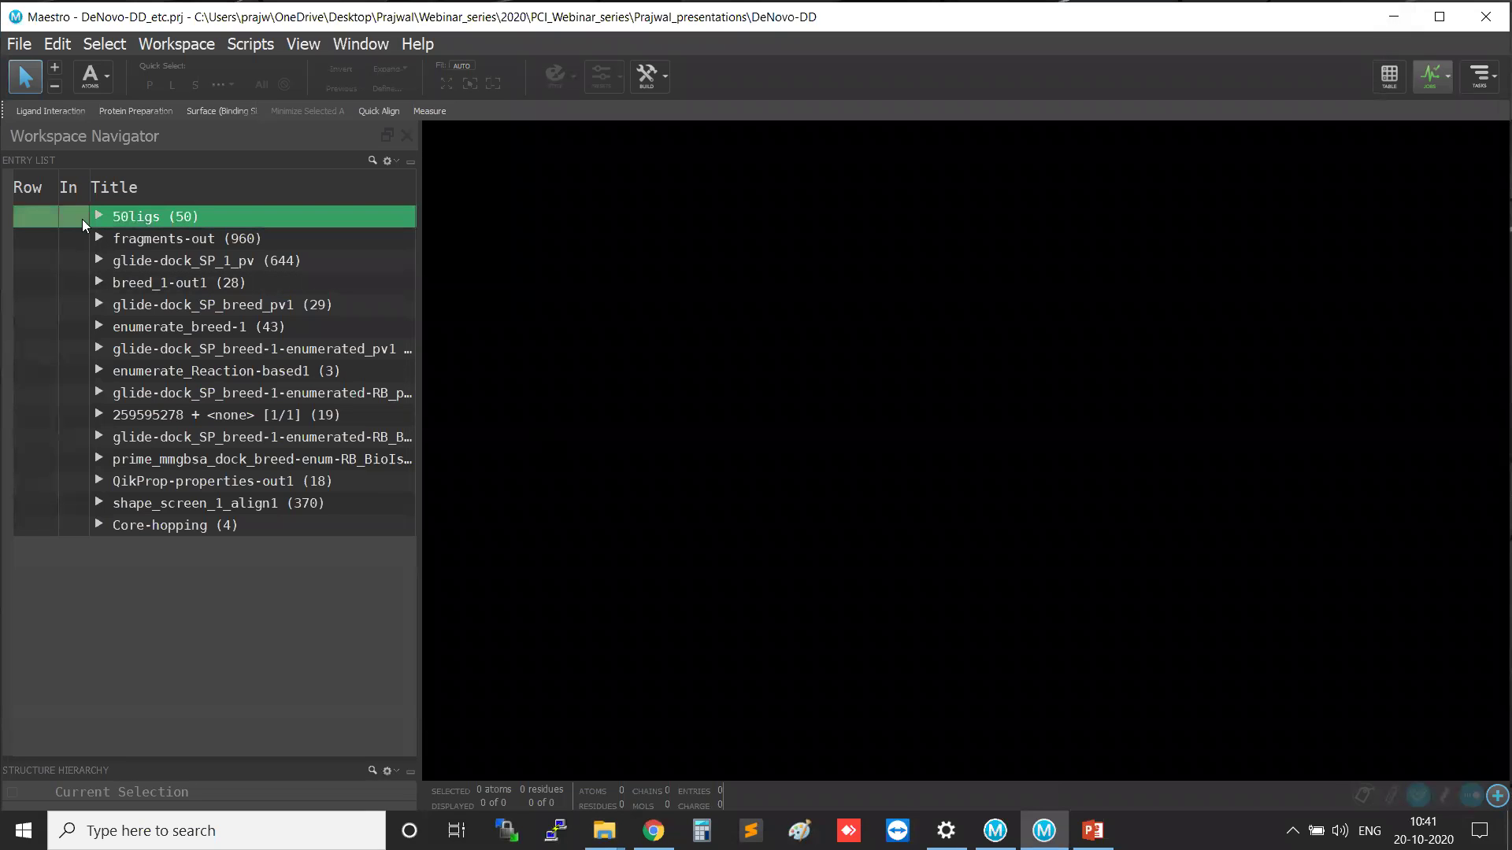
pyautogui.click(97, 215)
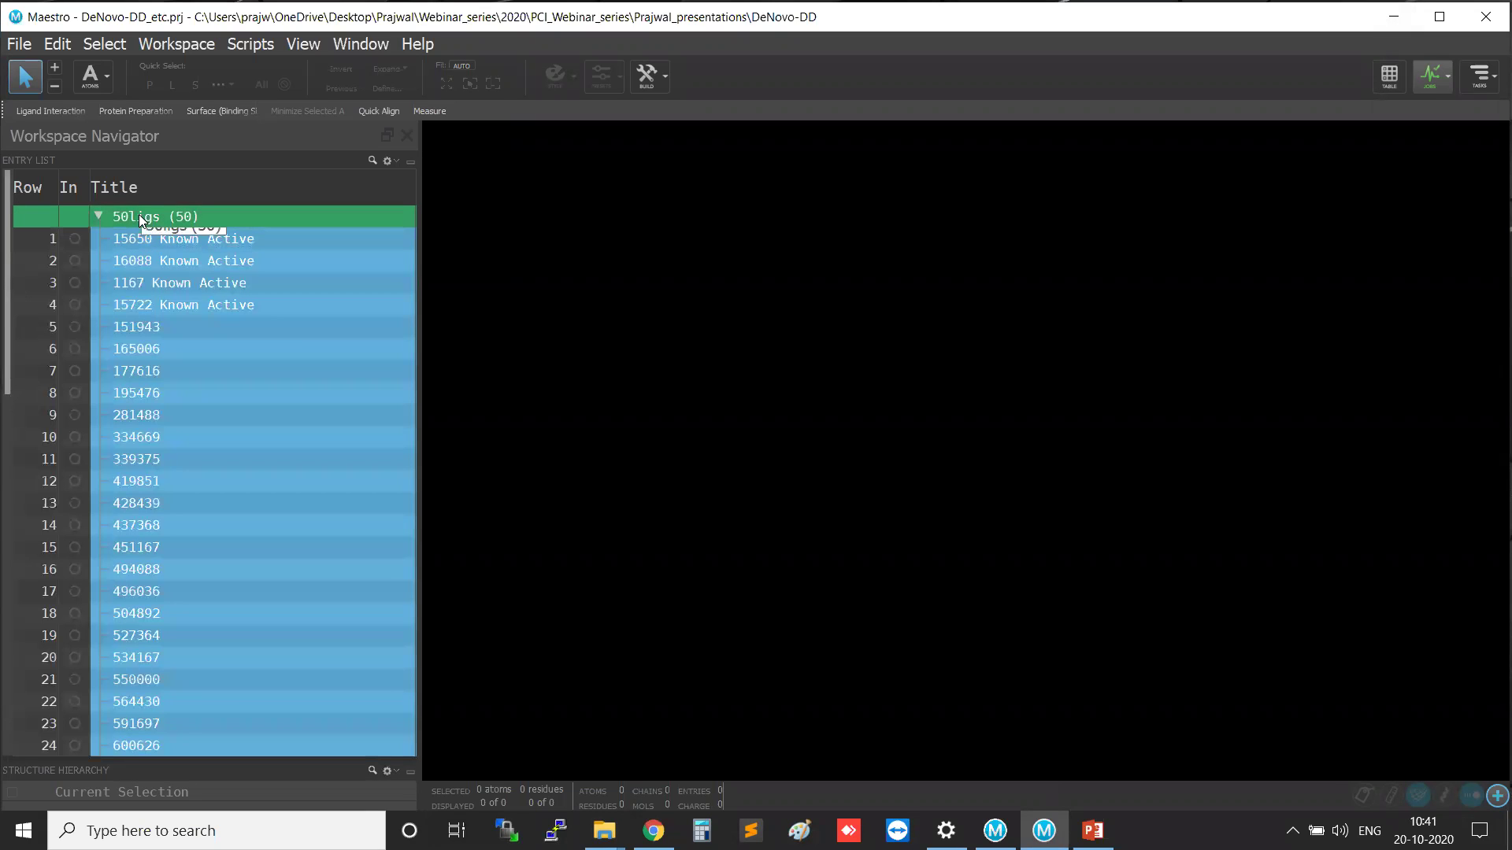
pyautogui.click(73, 239)
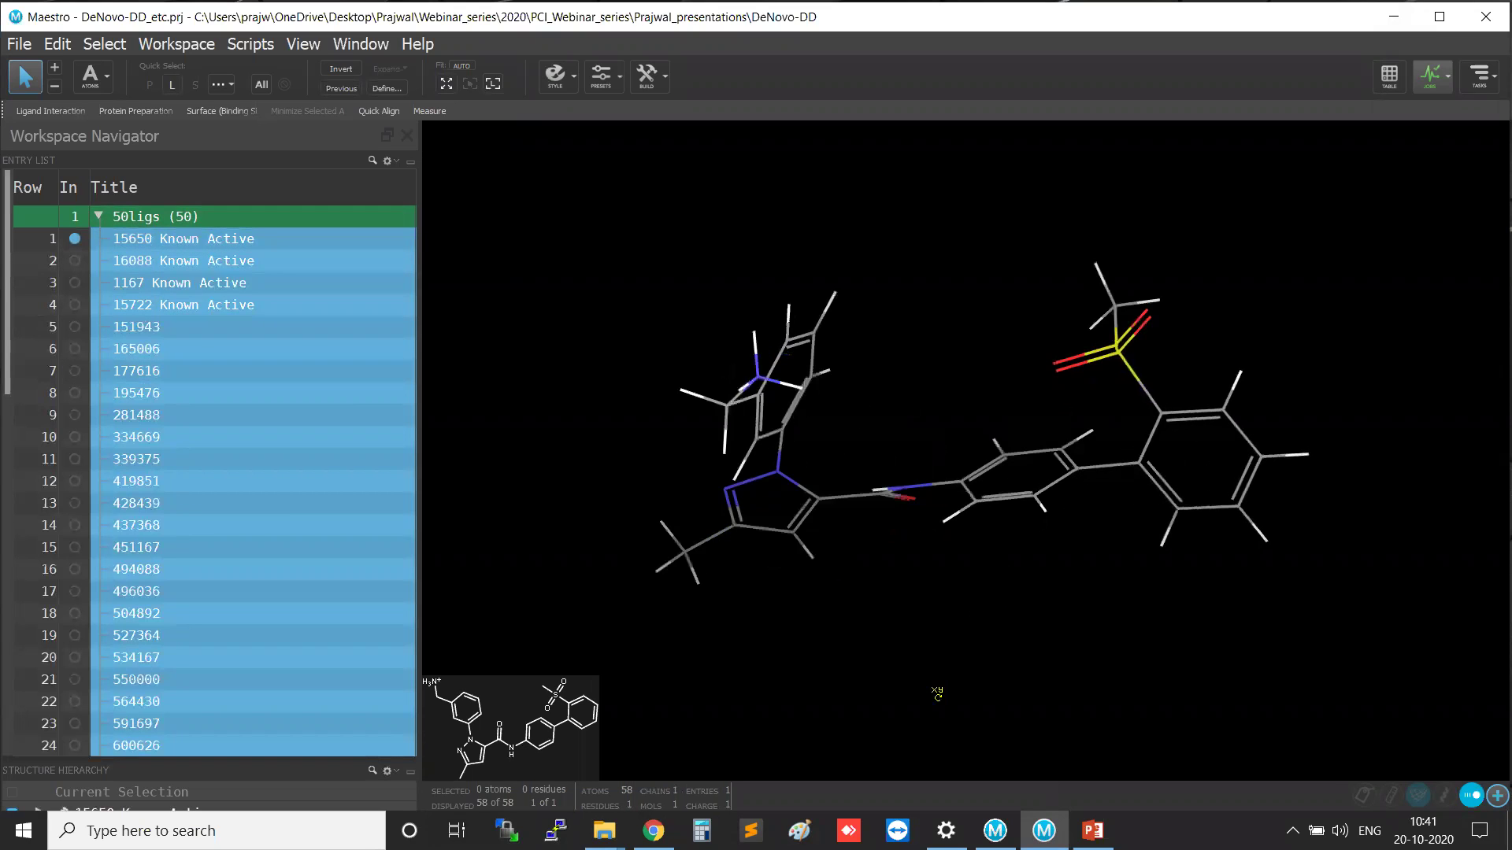
pyautogui.click(74, 262)
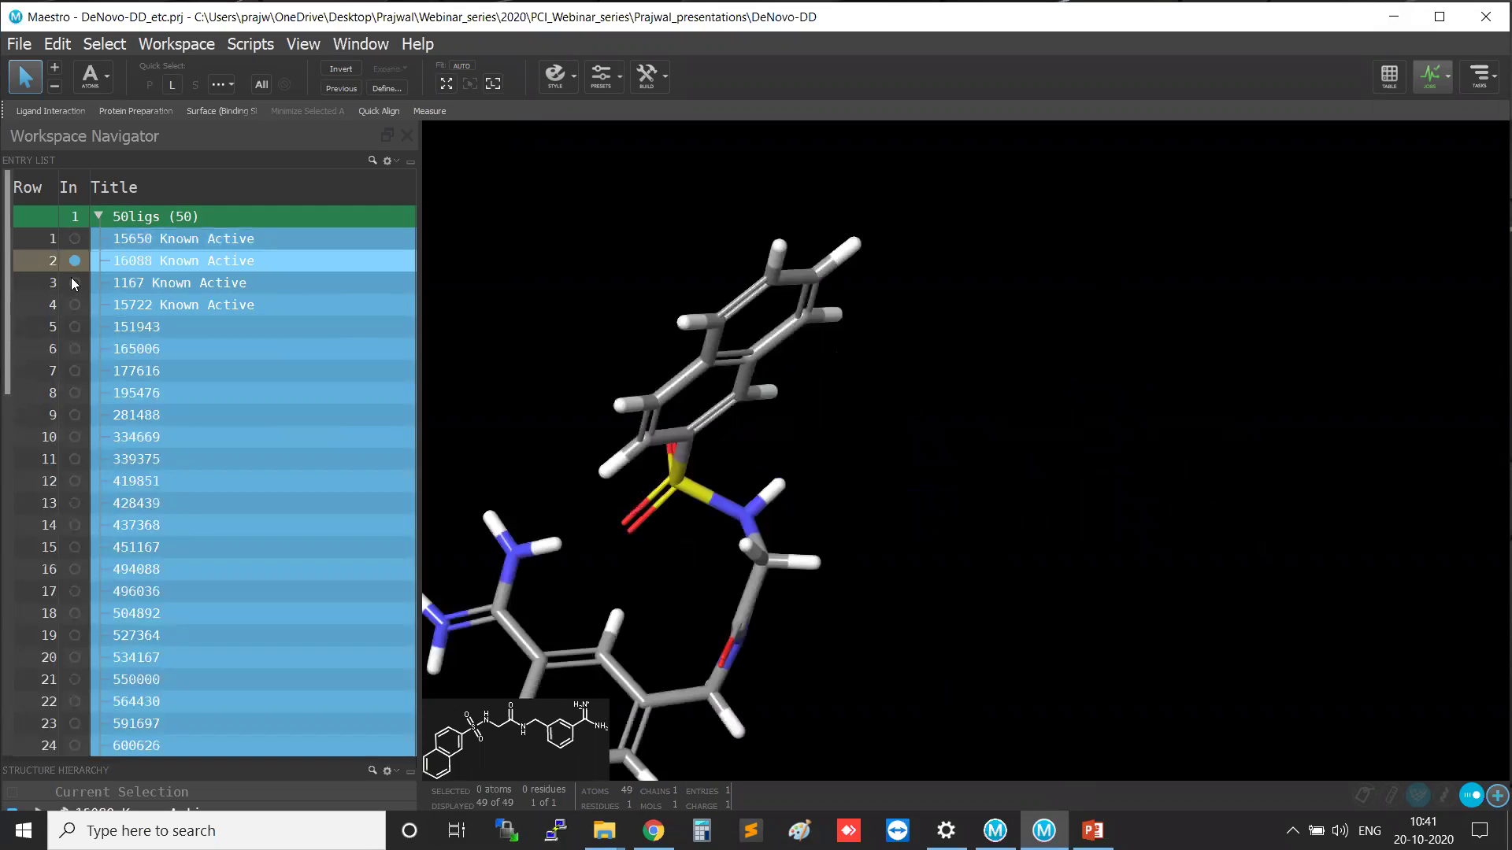
pyautogui.click(74, 283)
pyautogui.moveTo(1065, 329); pyautogui.dragTo(536, 415, button='middle')
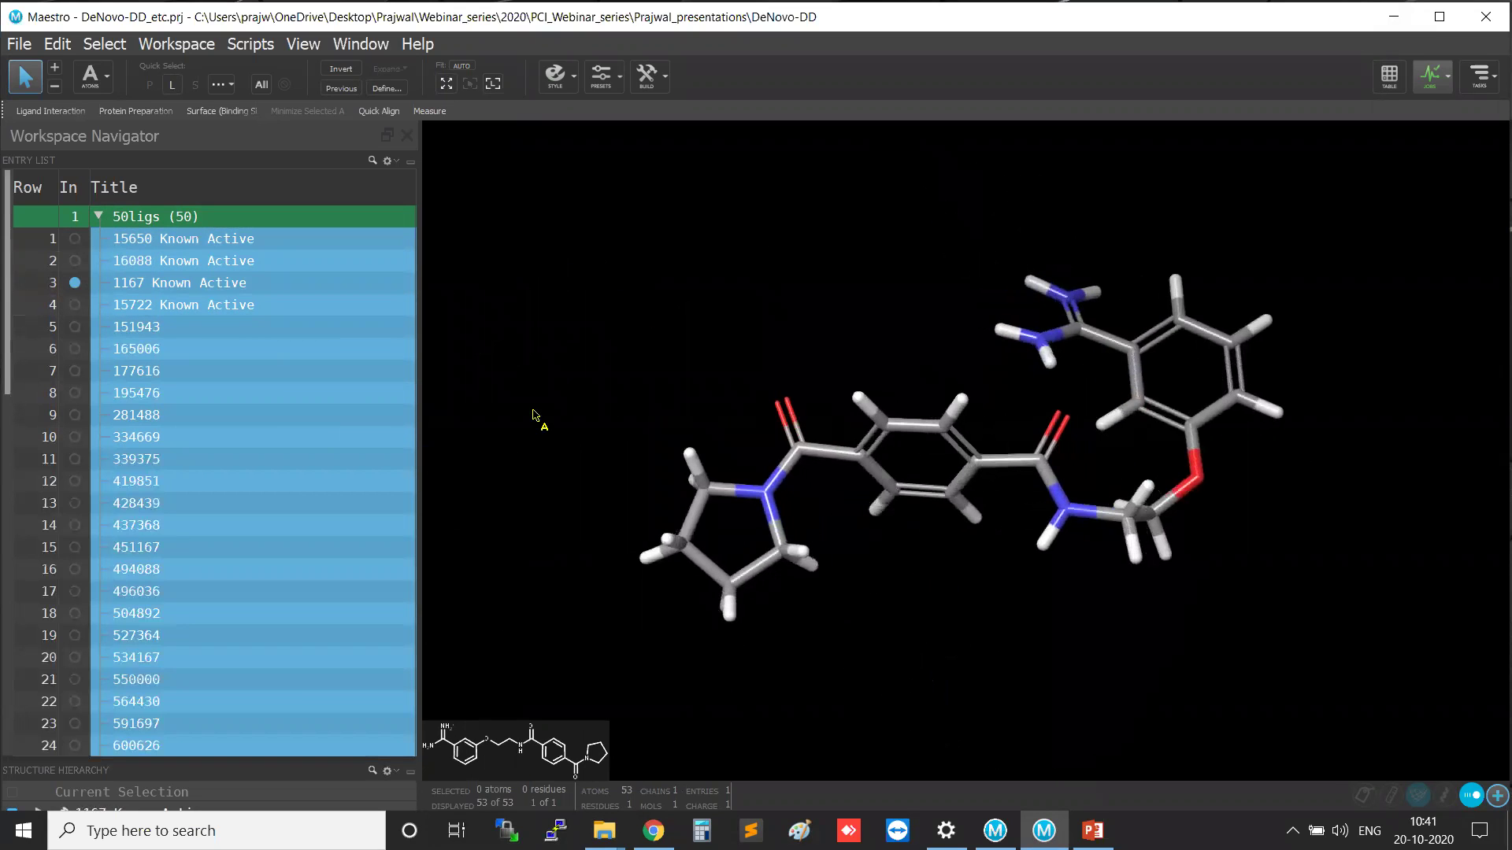
# View ligands 15722 Known Active and 151943 in turn from the 50ligs group and examine their structures.
pyautogui.click(75, 305)
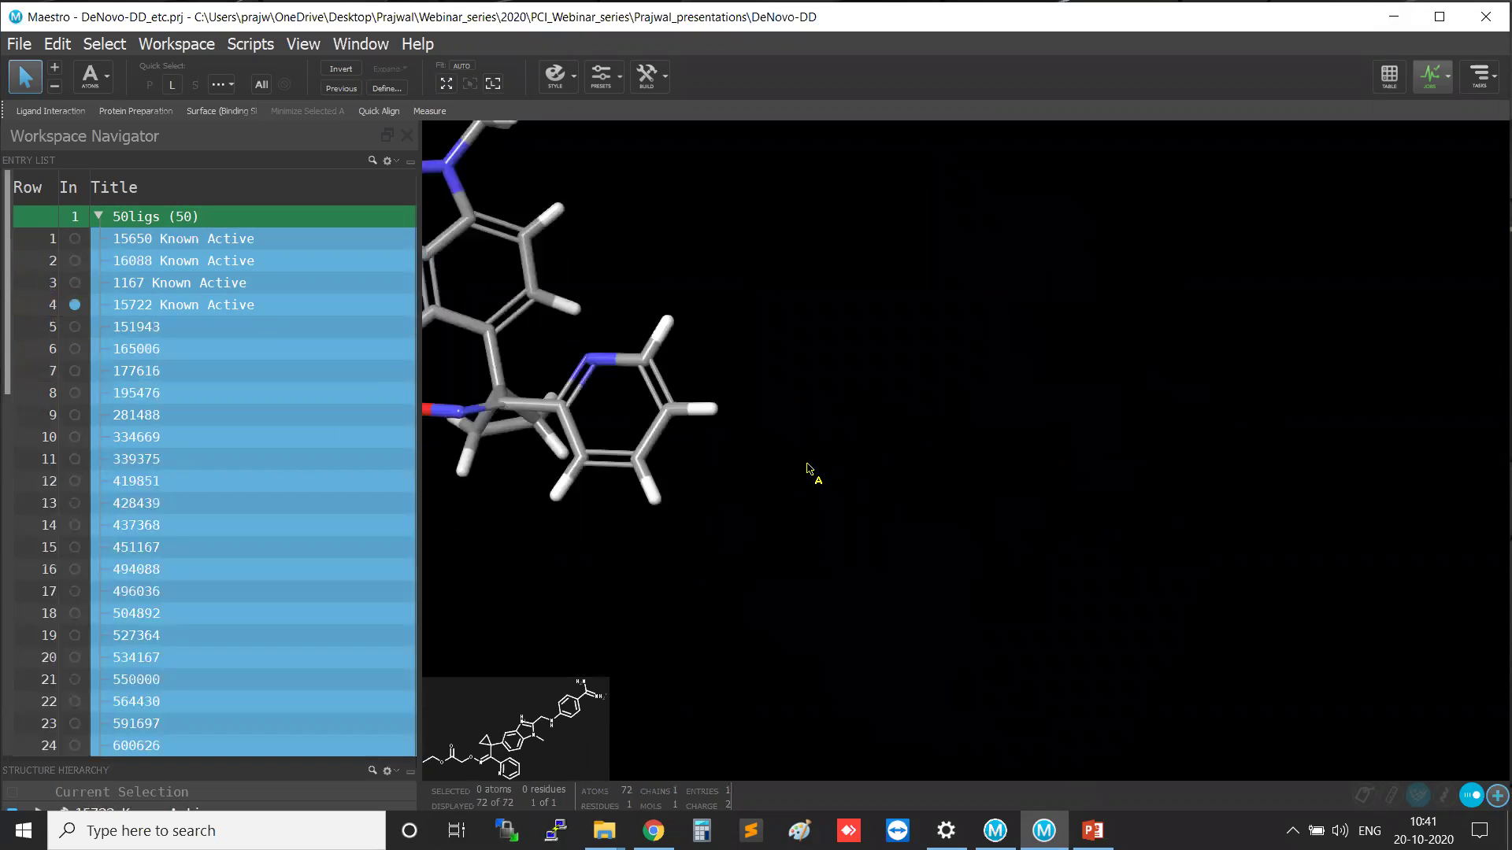
pyautogui.moveTo(1047, 461); pyautogui.dragTo(889, 473, button='middle')
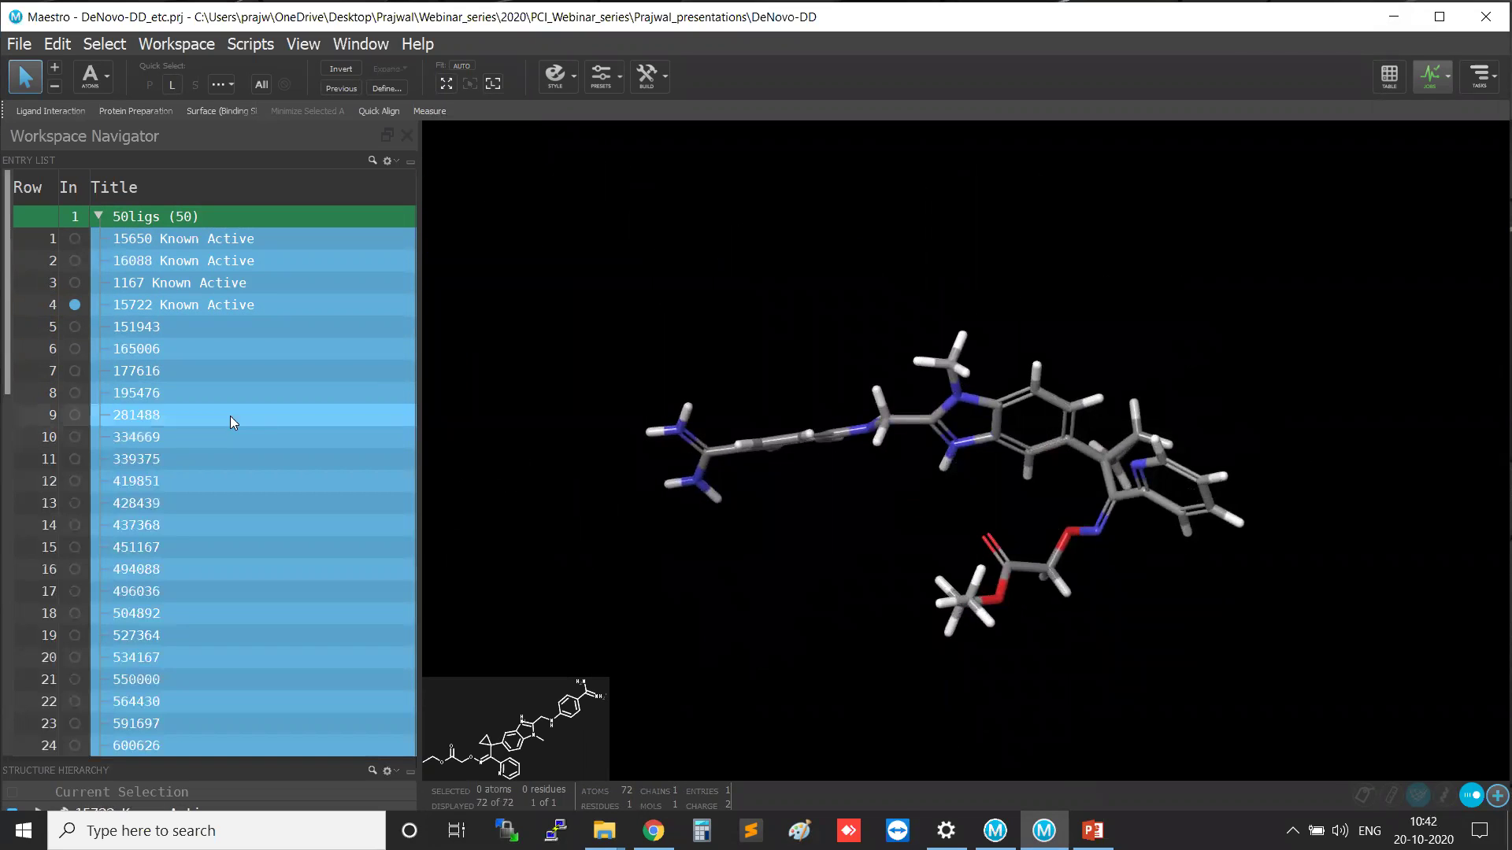
pyautogui.click(75, 326)
pyautogui.moveTo(1005, 533); pyautogui.dragTo(758, 441, button='middle')
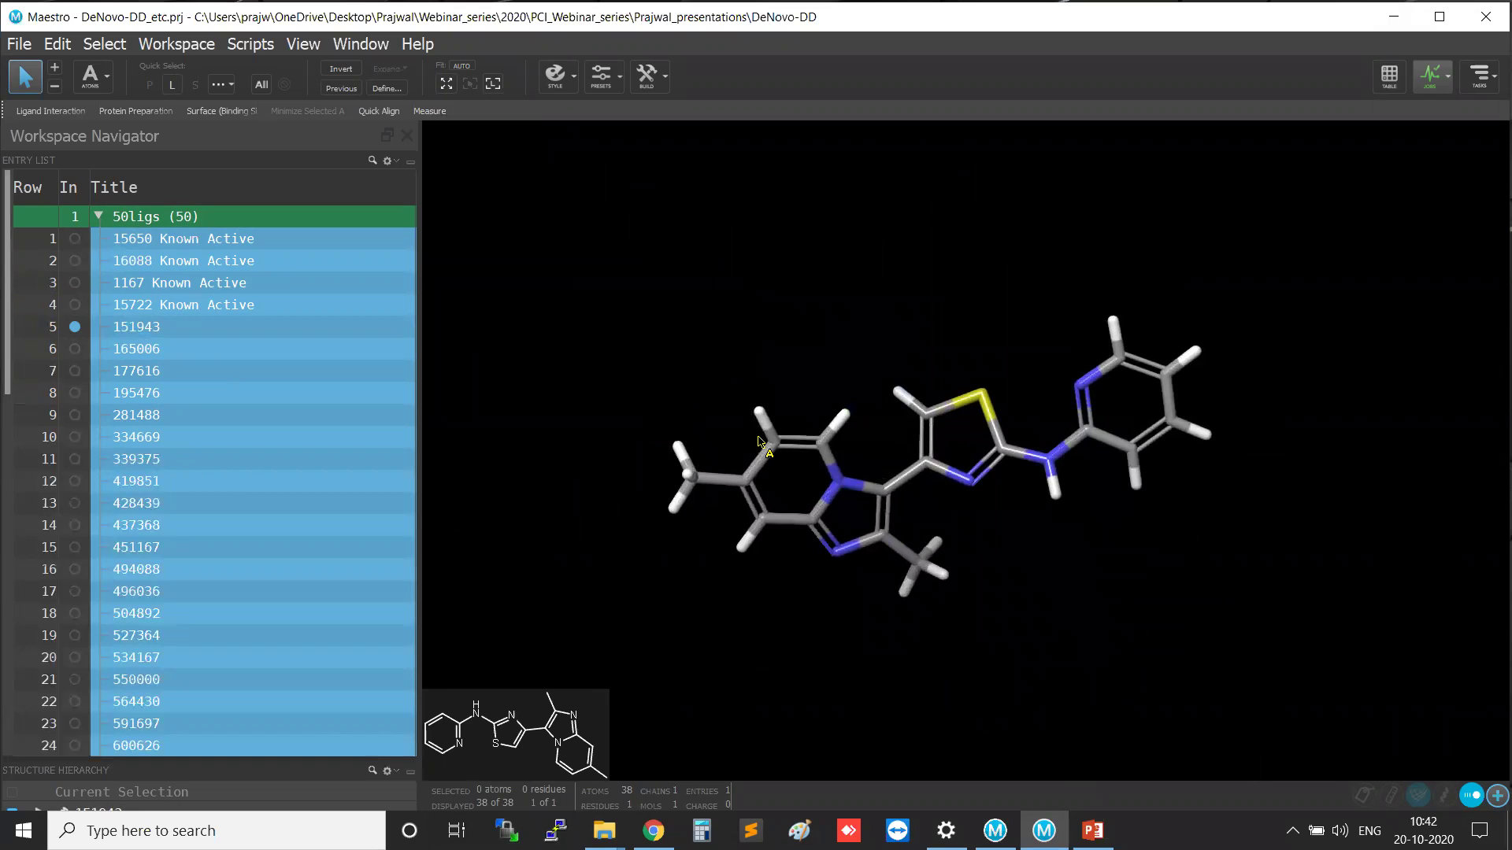
pyautogui.moveTo(979, 528); pyautogui.dragTo(941, 496, button='middle')
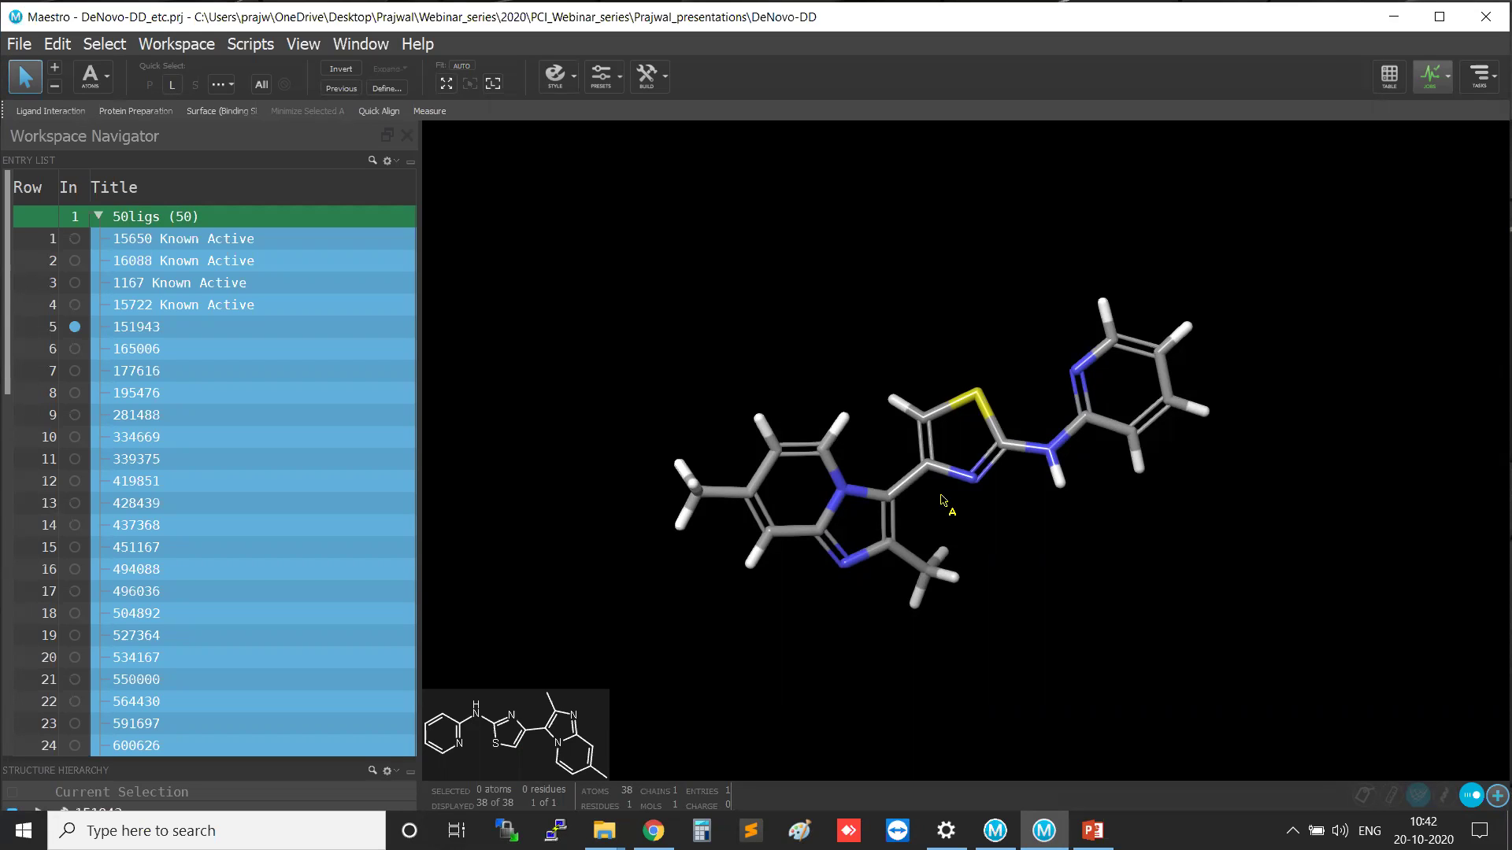
pyautogui.click(99, 216)
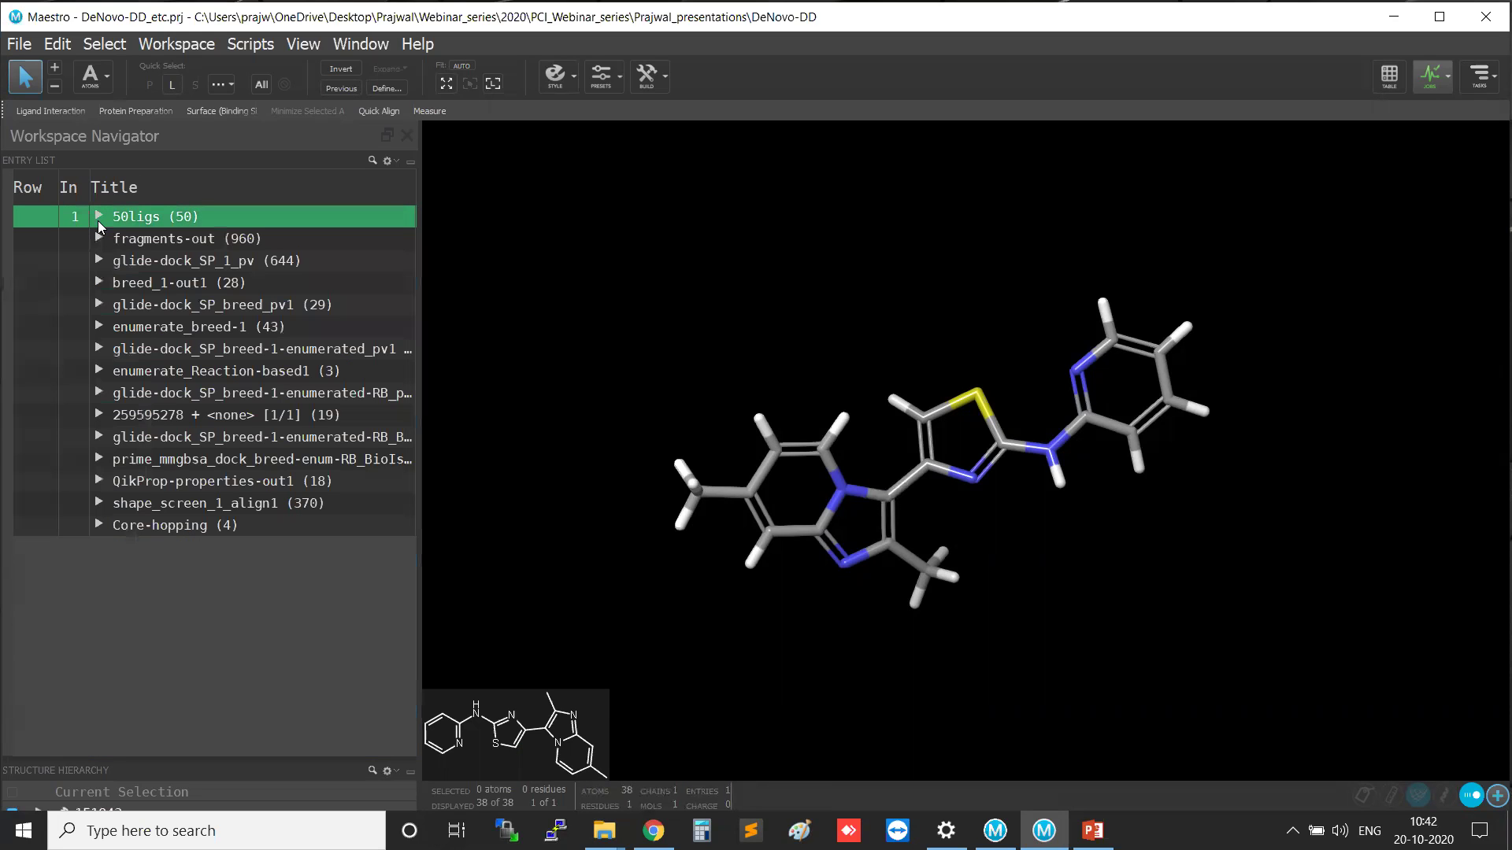
pyautogui.click(97, 217)
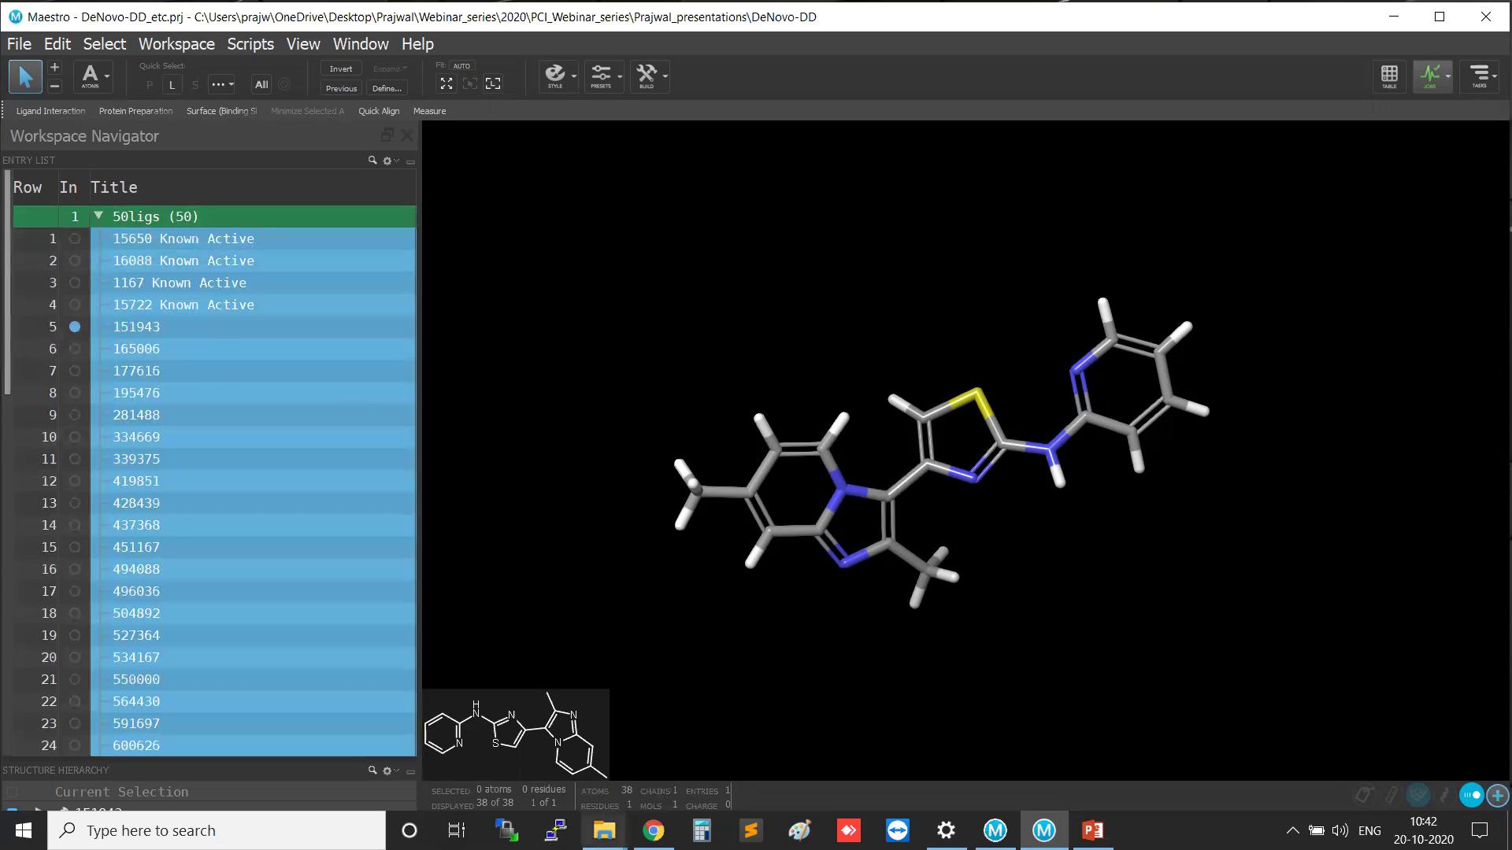
# Switch to File Explorer and select the 50ligs structure file in the DeNovo-DD folder.
pyautogui.moveTo(604, 830)
pyautogui.click(592, 778)
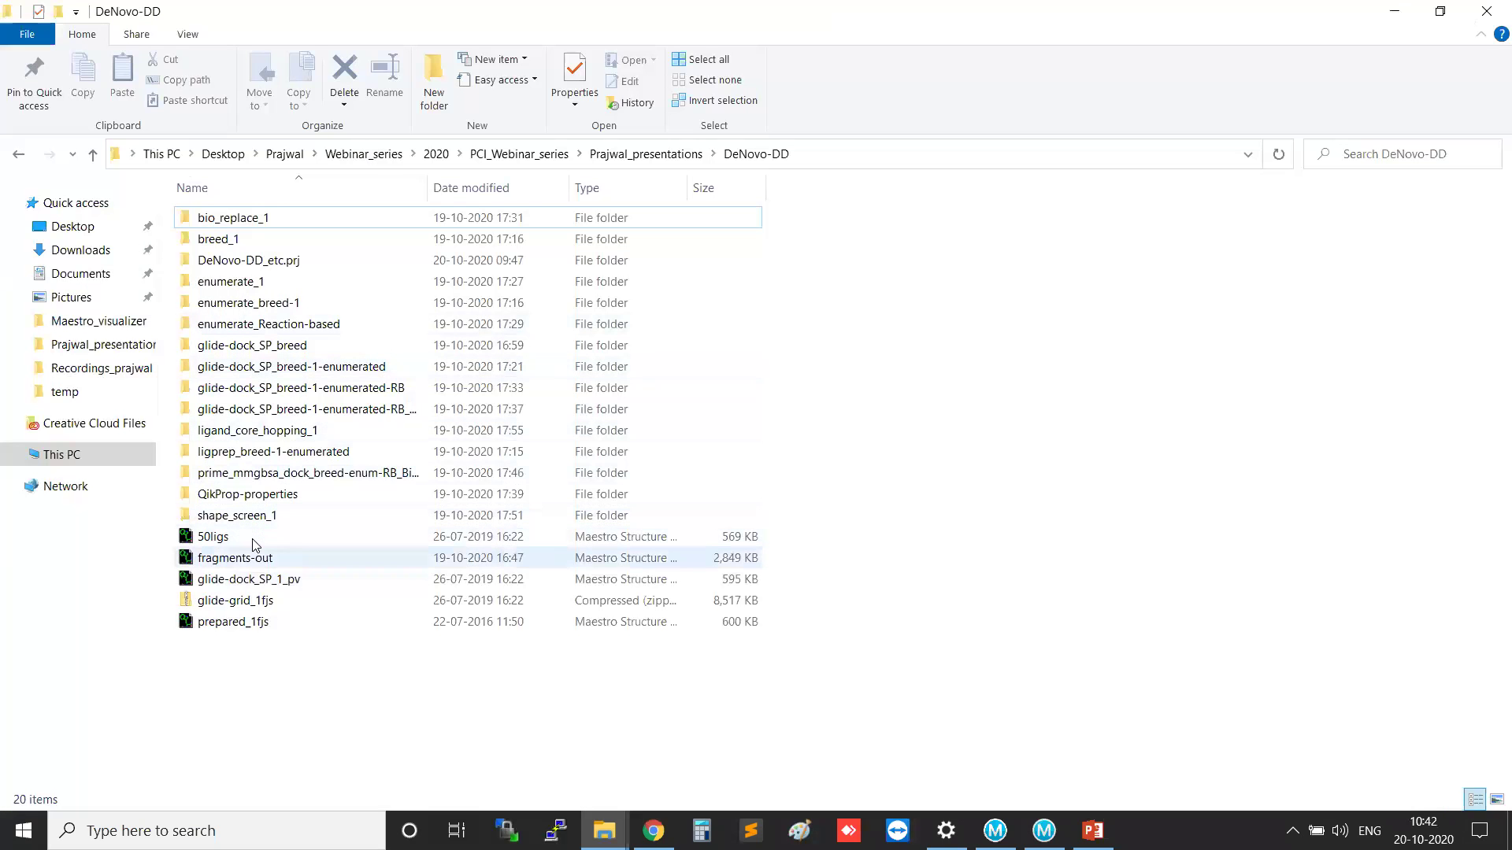
pyautogui.click(253, 543)
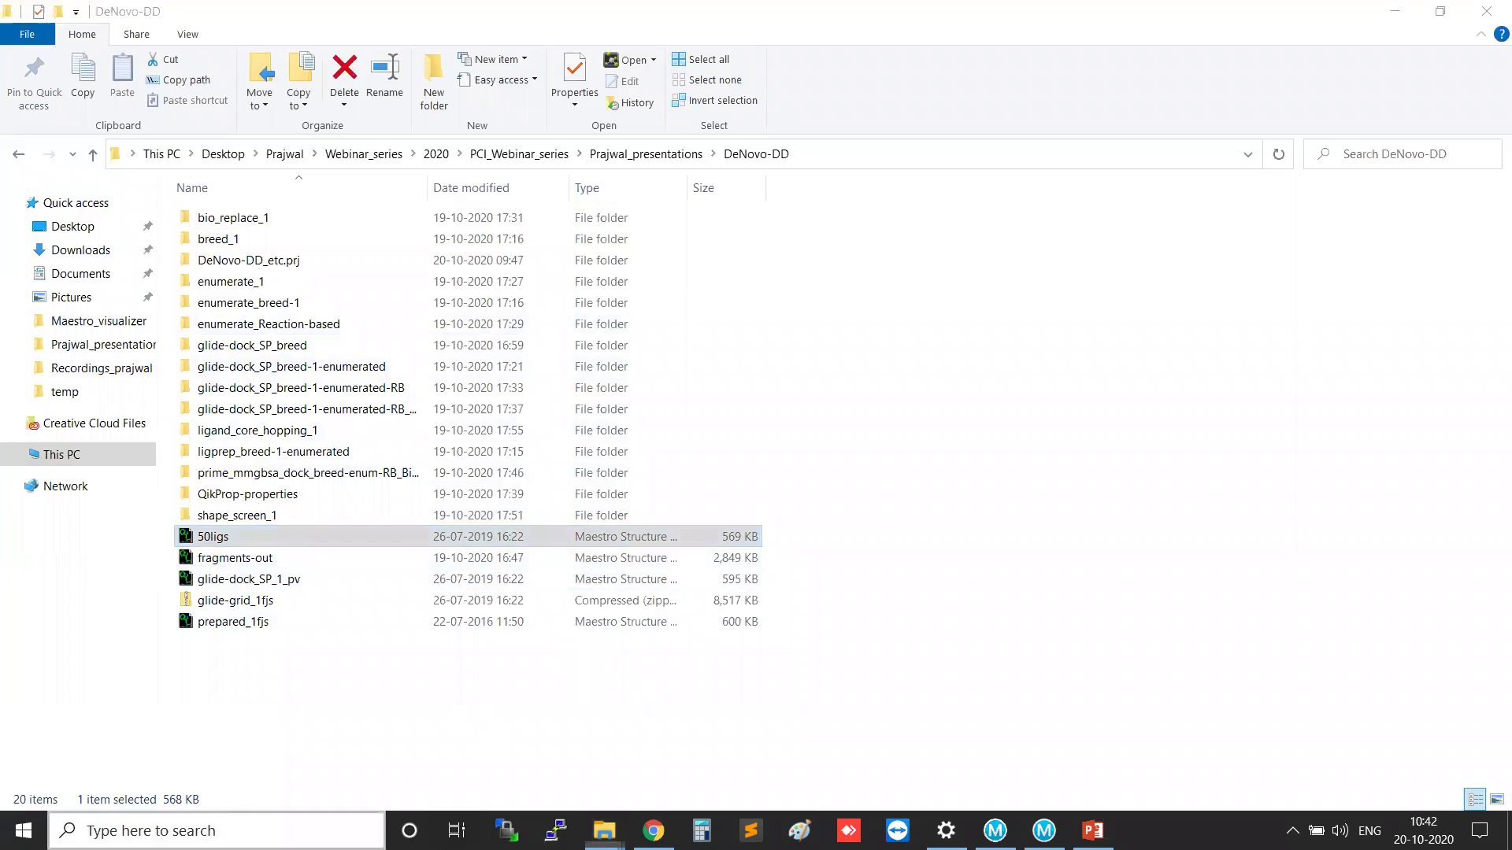
# Search Windows for "powe", launch Schrodinger Power Shell and maximize its window.
pyautogui.click(230, 818)
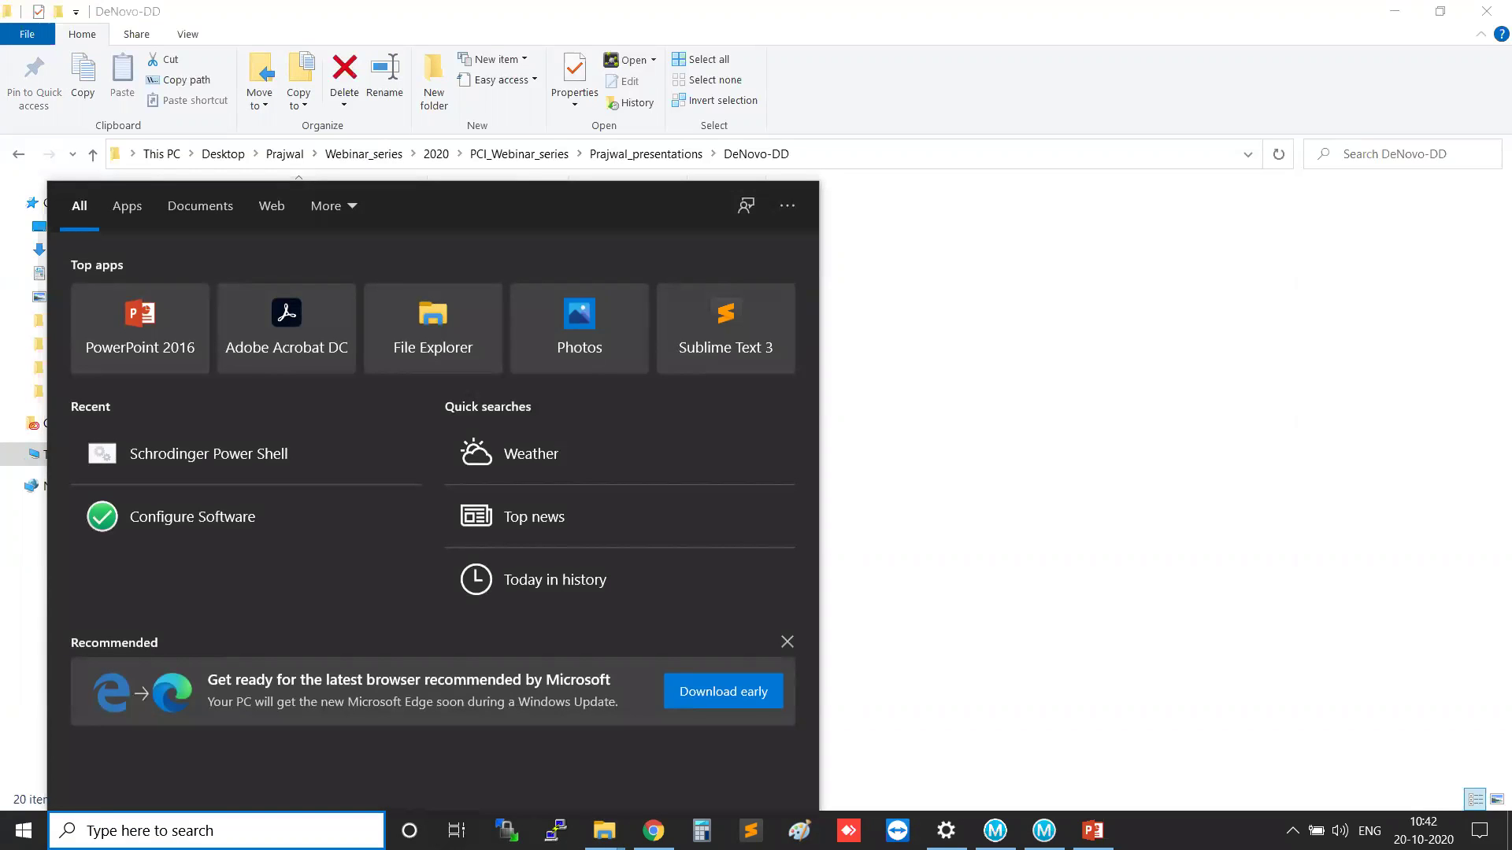
pyautogui.write('powe')
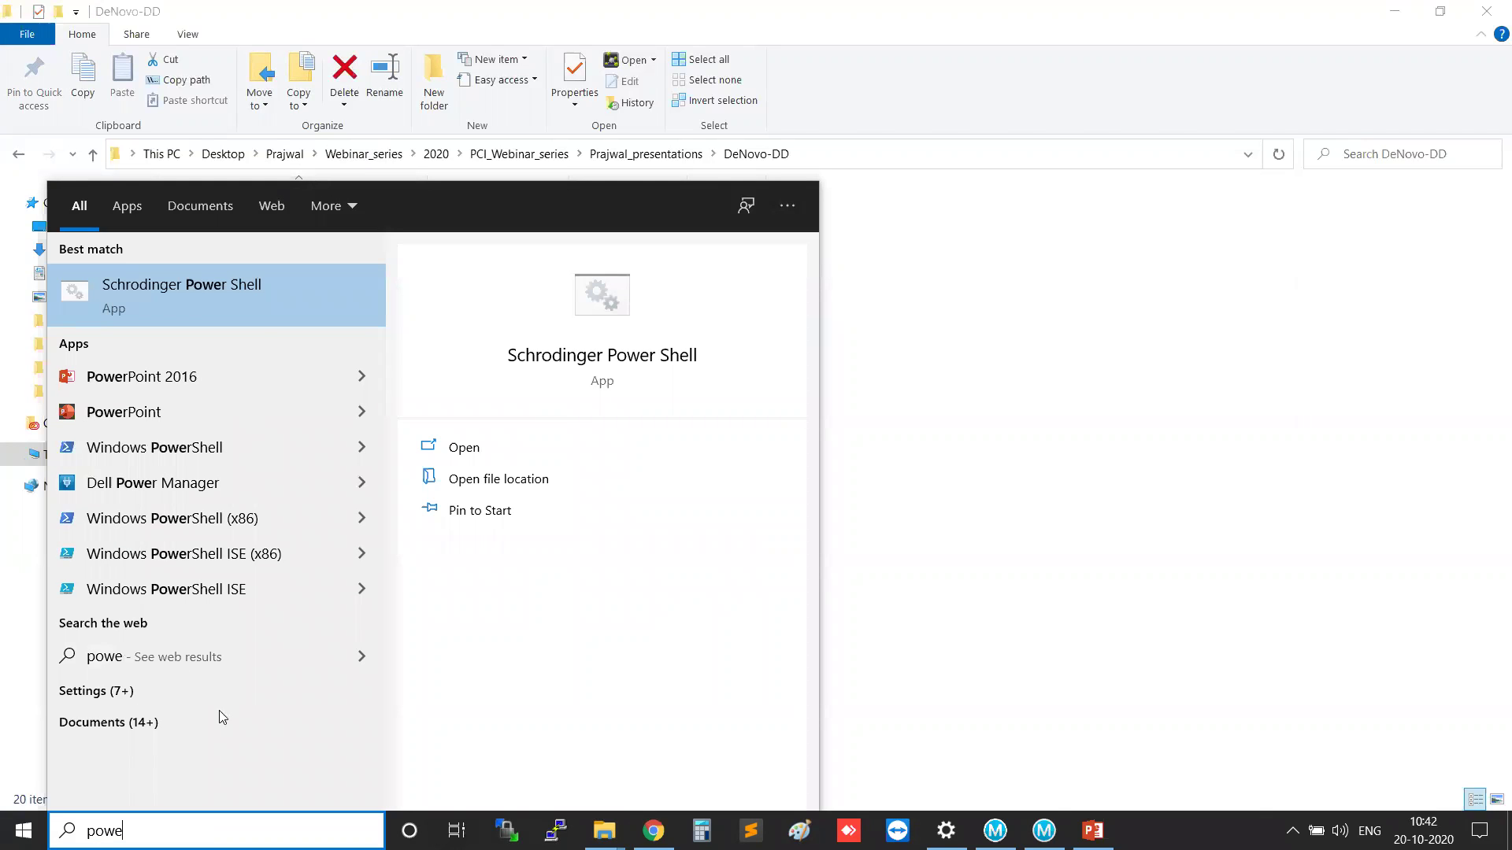
pyautogui.click(228, 300)
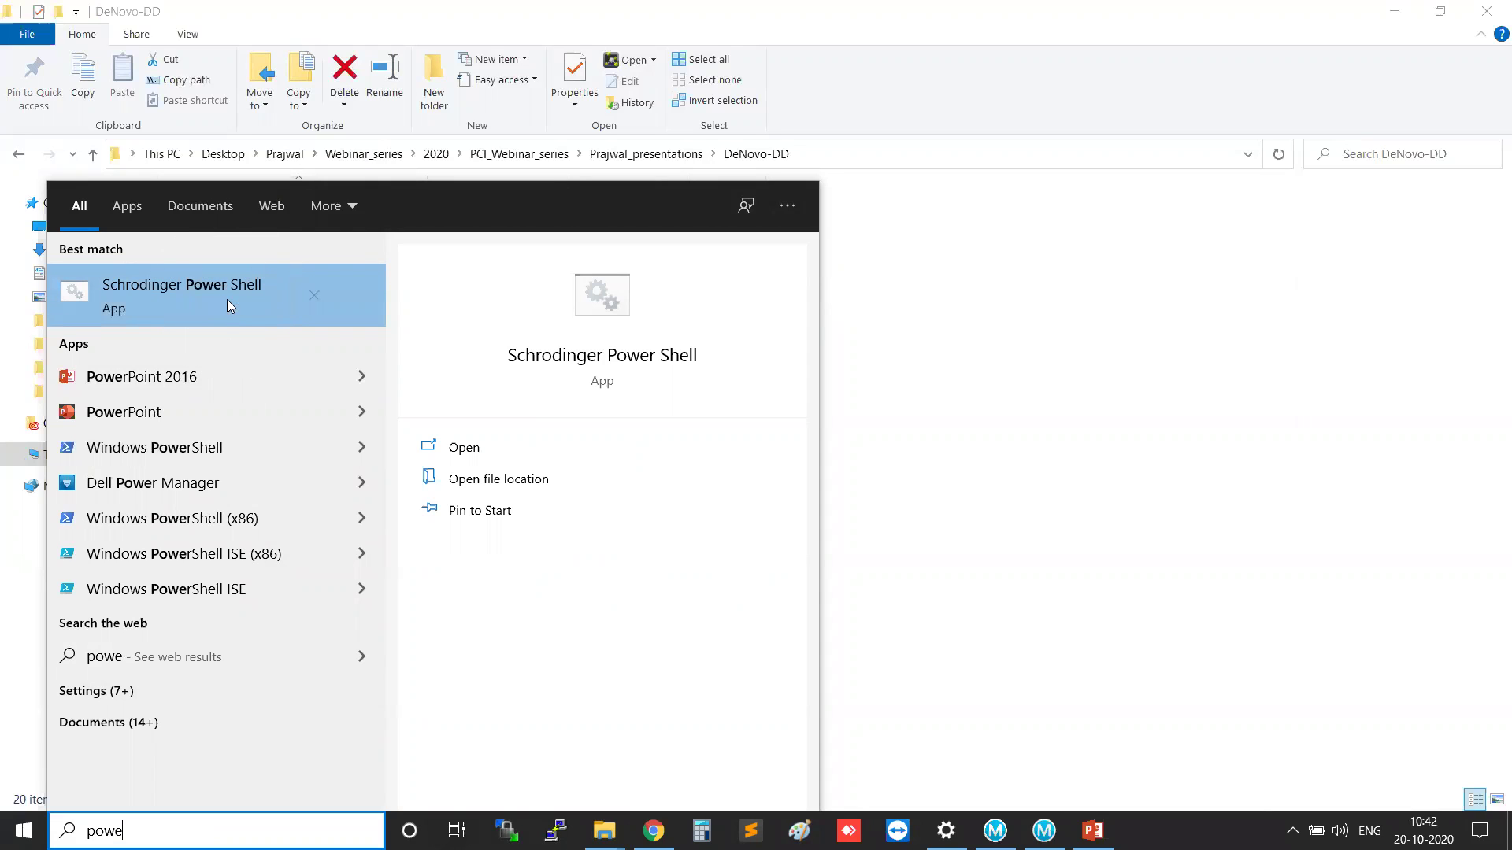
pyautogui.click(227, 300)
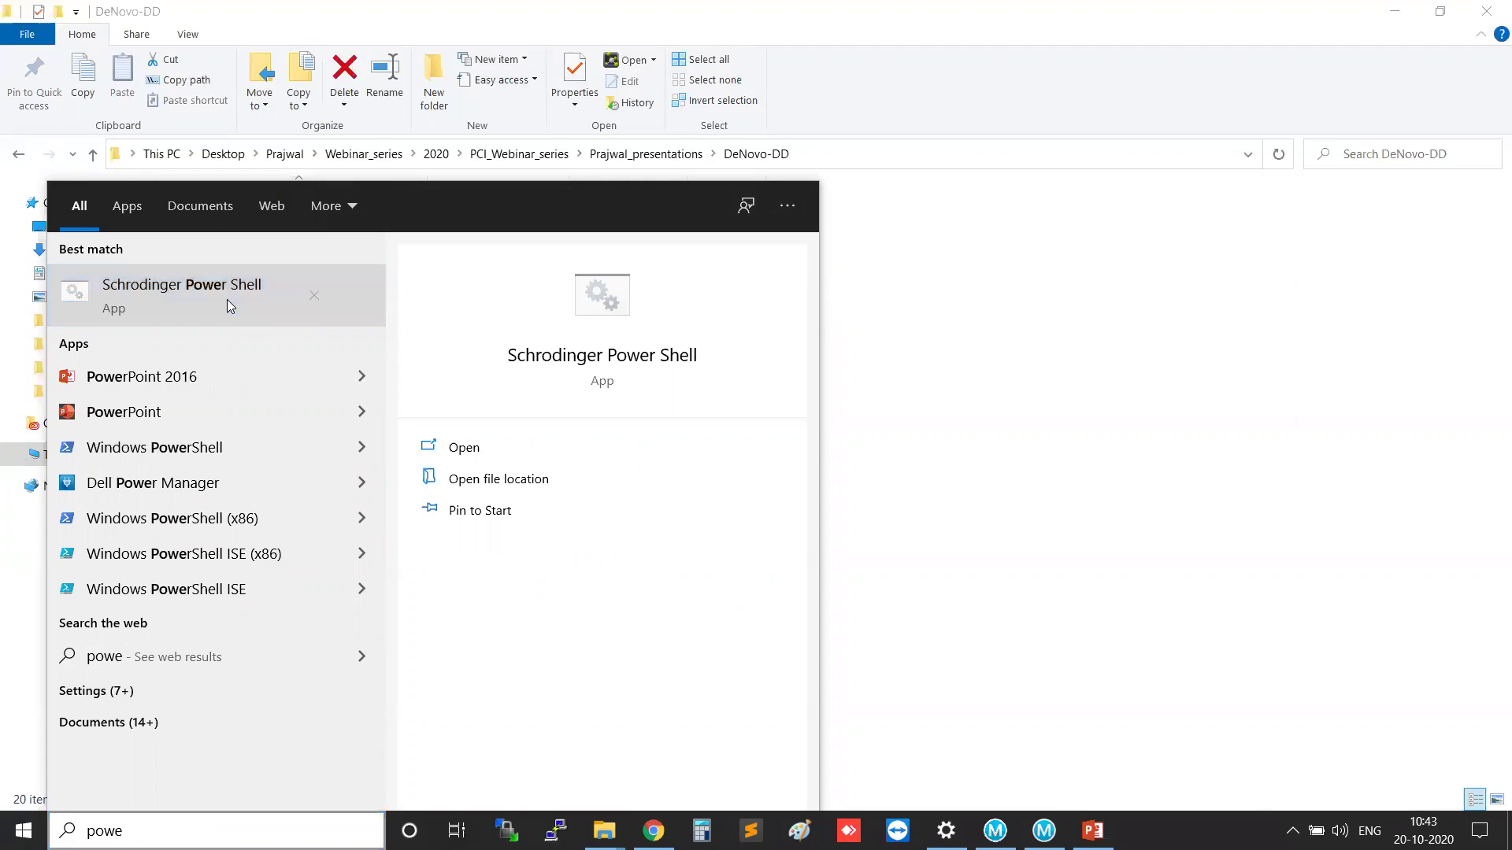
pyautogui.click(227, 299)
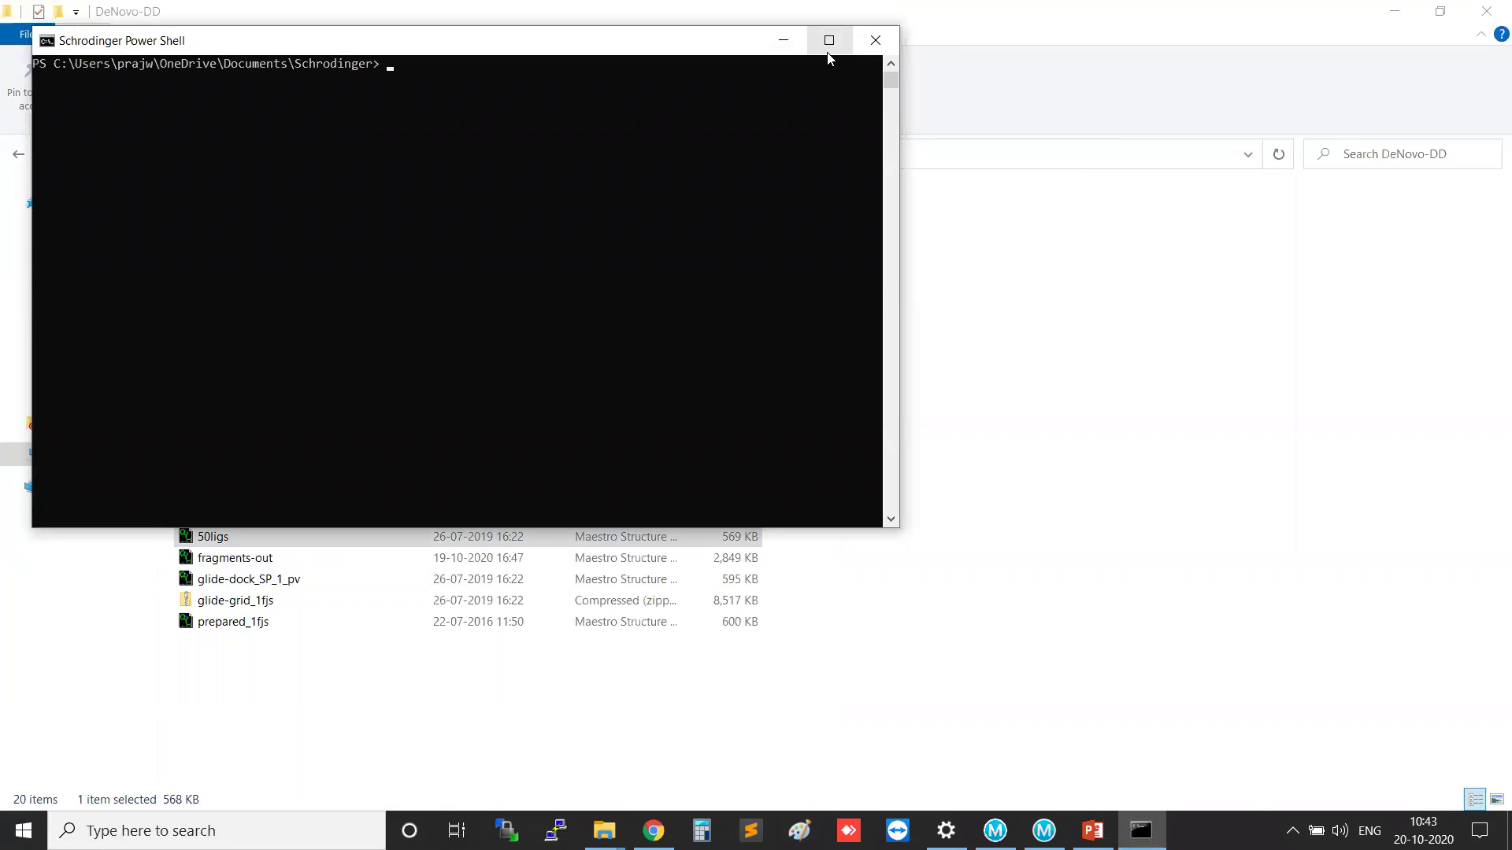
pyautogui.click(827, 52)
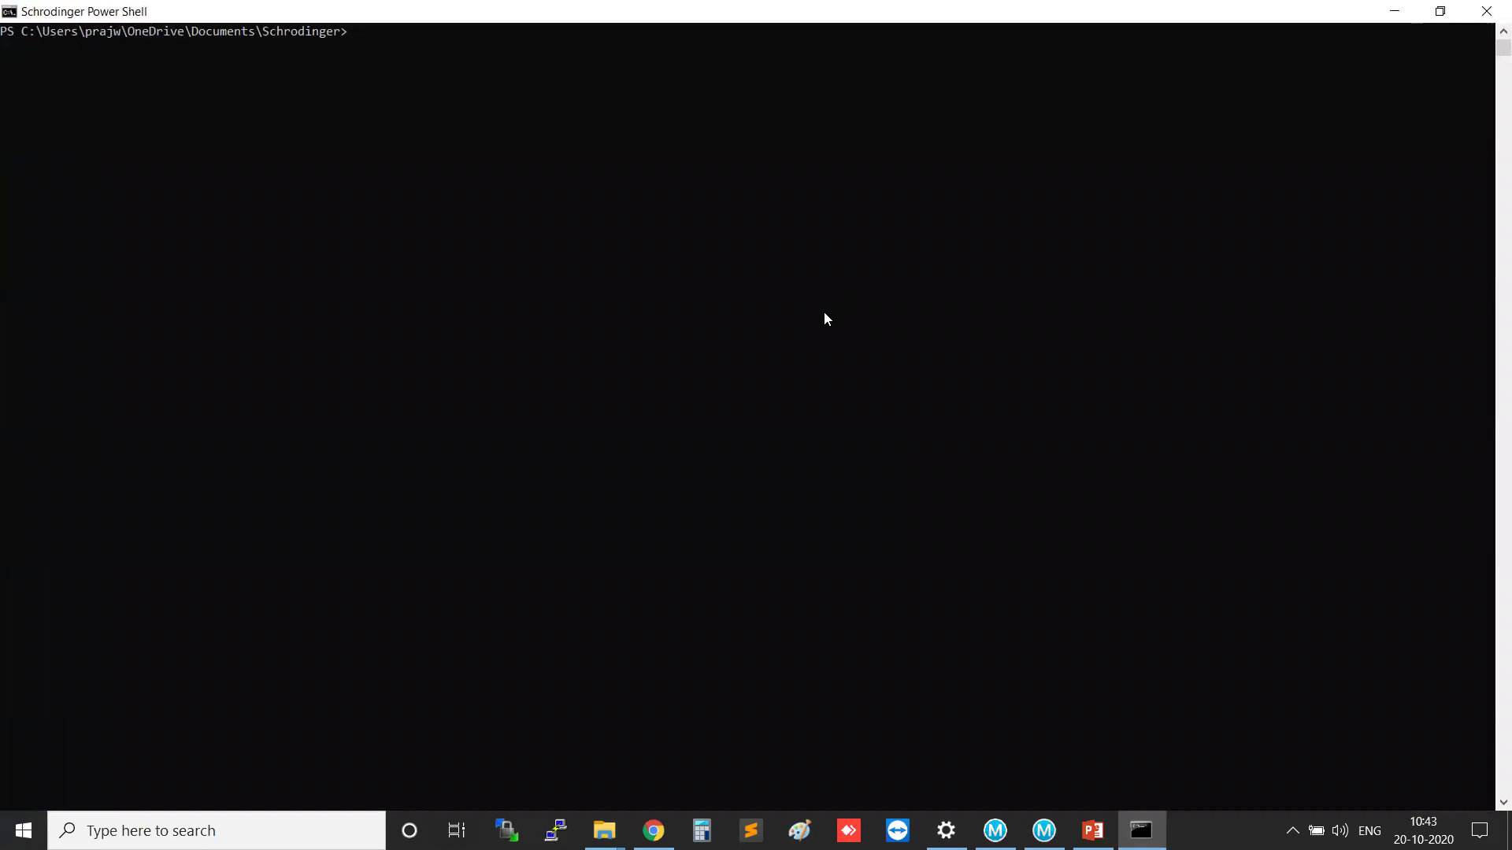
# Copy the full path of the DeNovo-DD folder from File Explorer and return to Schrodinger Power Shell.
pyautogui.moveTo(604, 830)
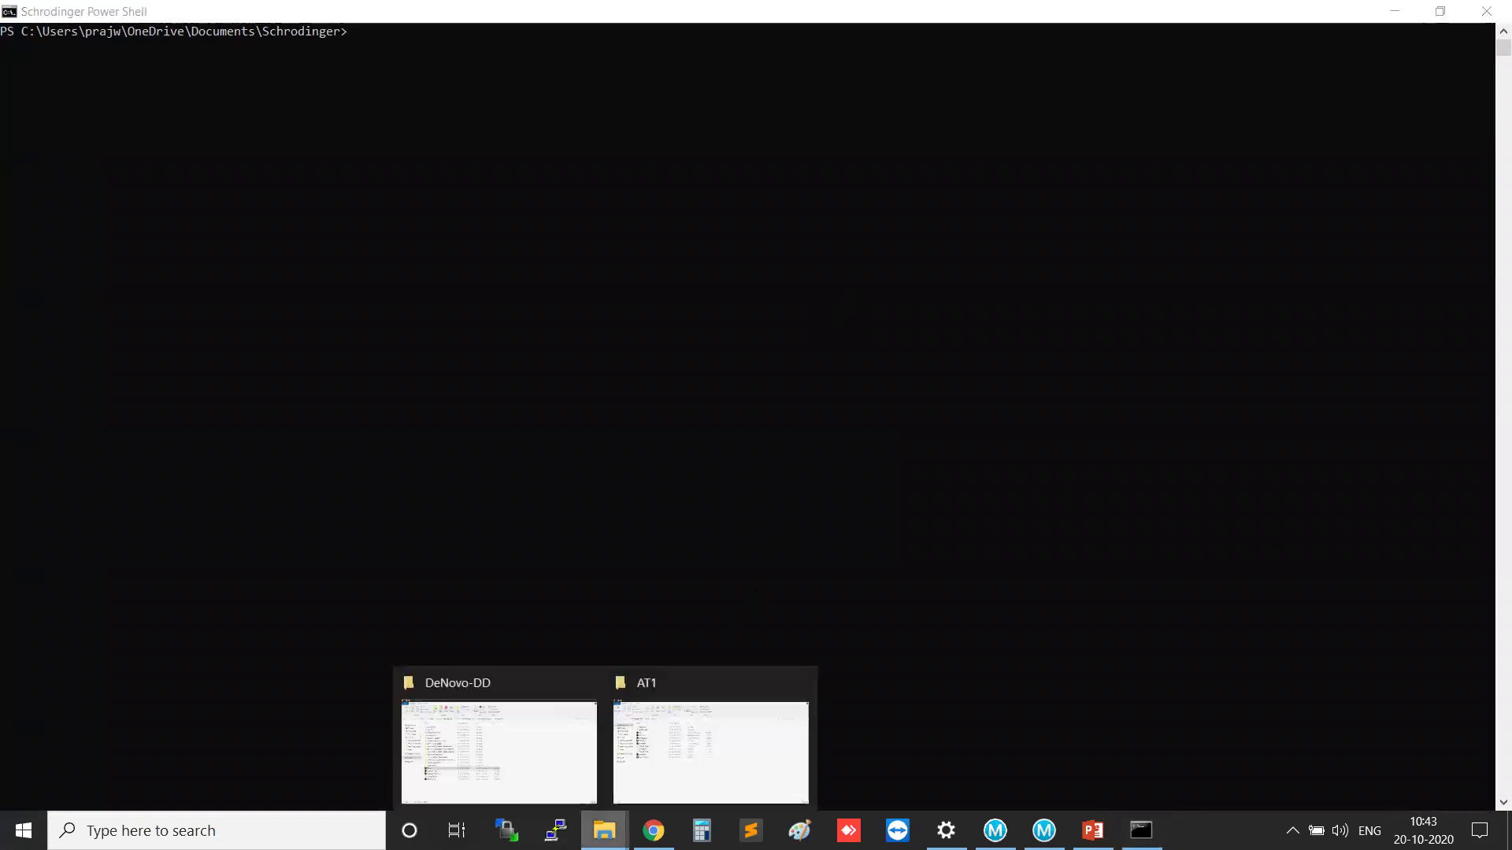
pyautogui.click(540, 752)
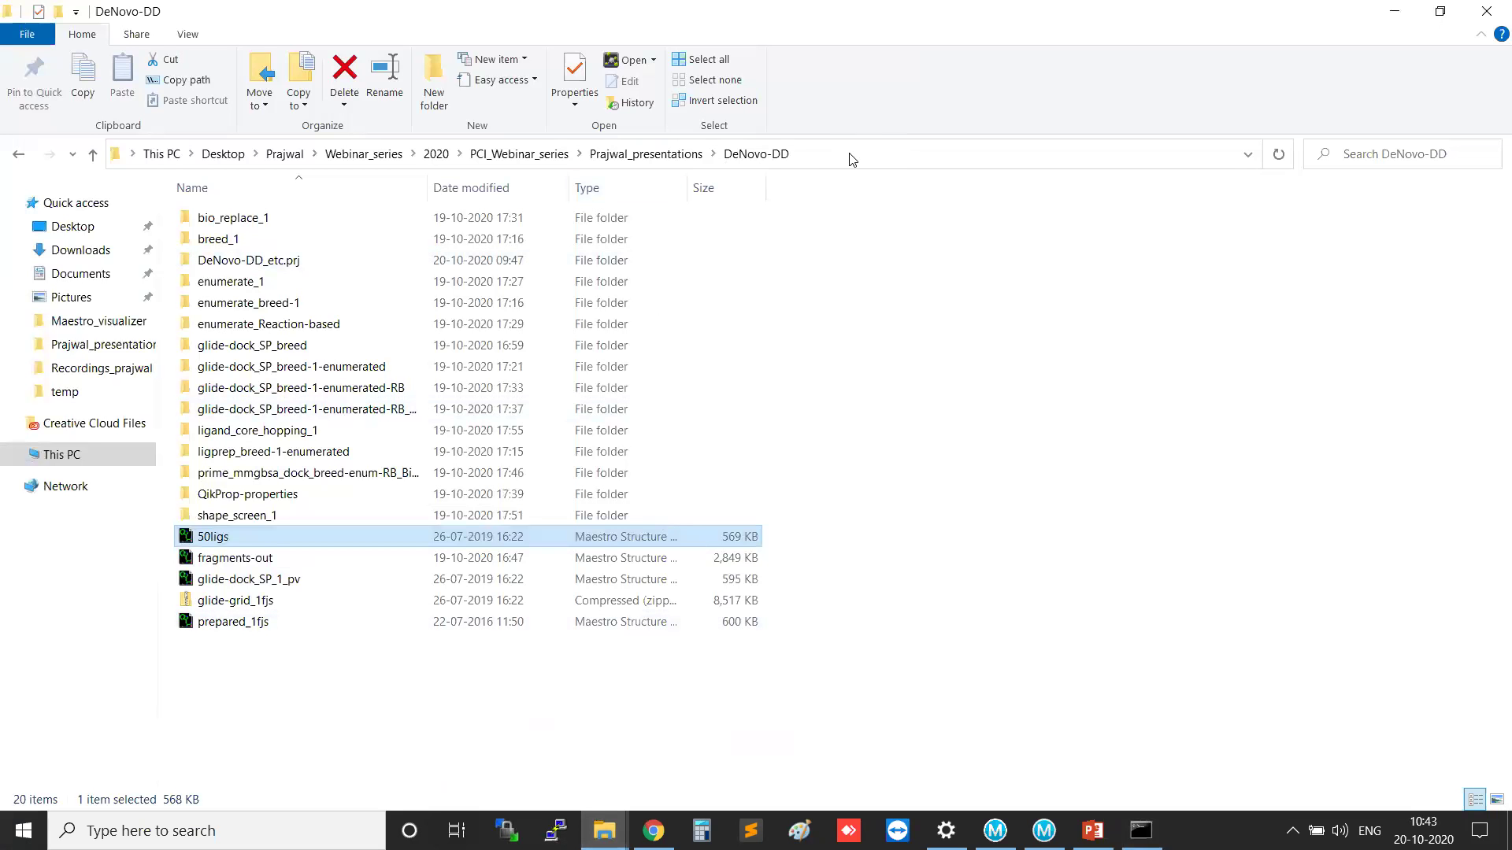
pyautogui.click(850, 153)
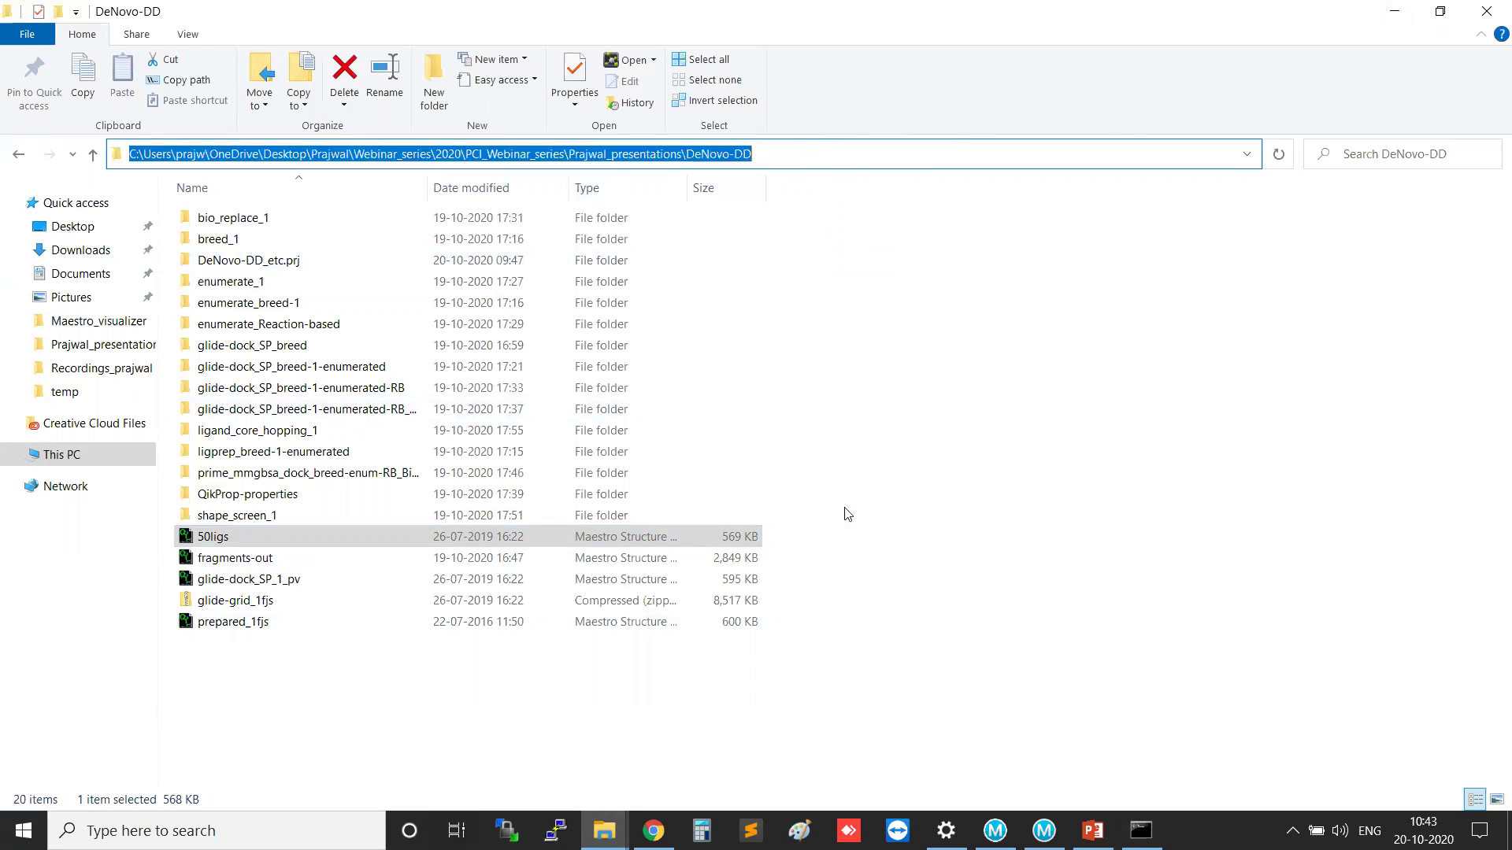
pyautogui.rightClick(723, 157)
pyautogui.click(778, 223)
pyautogui.click(1394, 11)
# Change the working directory to the copied DeNovo-DD path with cd and list its contents with ls.
pyautogui.click(619, 272)
pyautogui.click(538, 167)
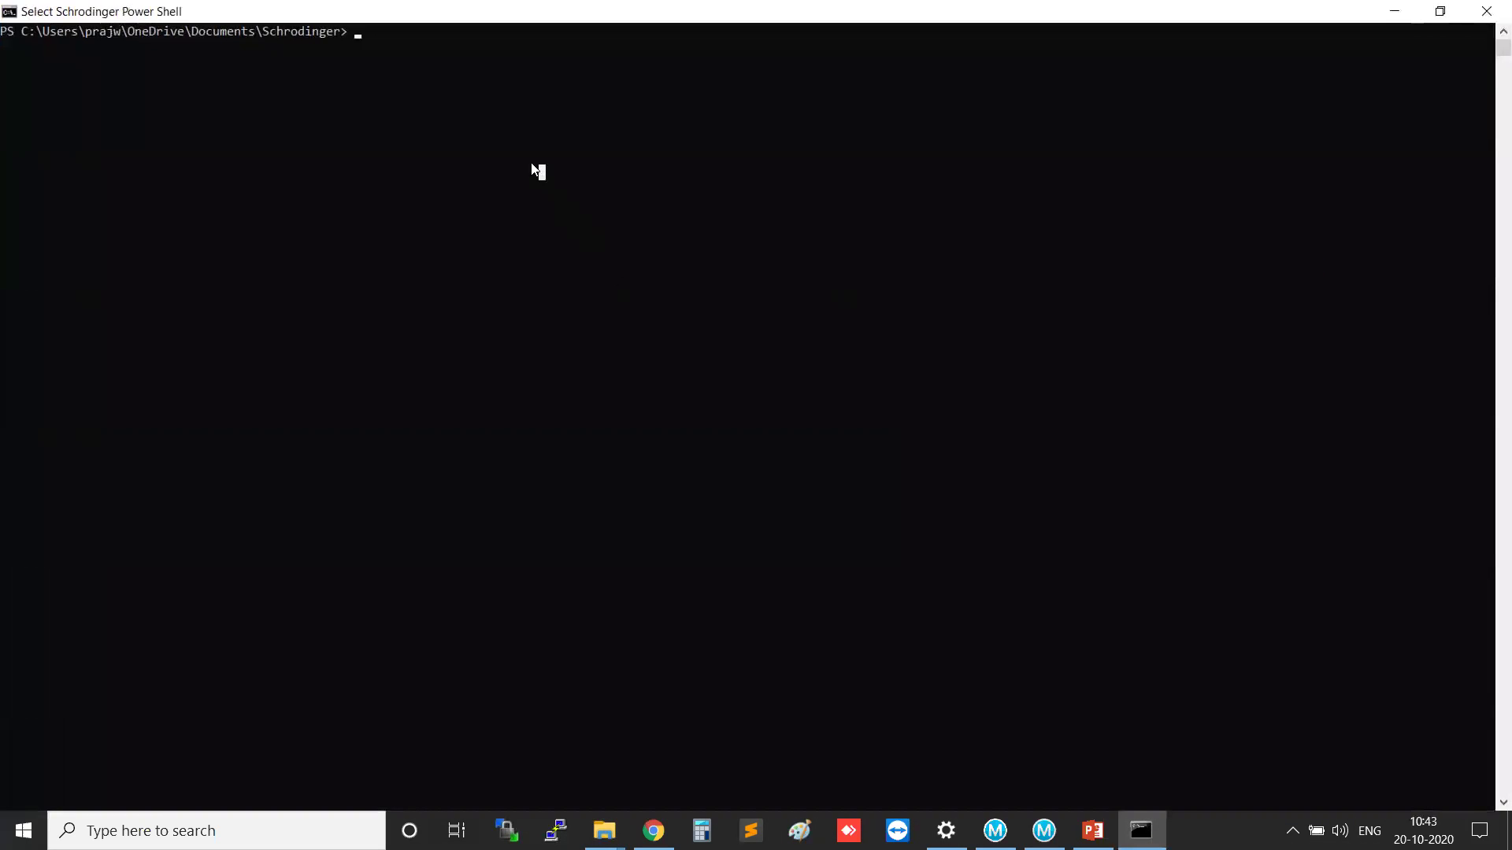
pyautogui.write('cd')
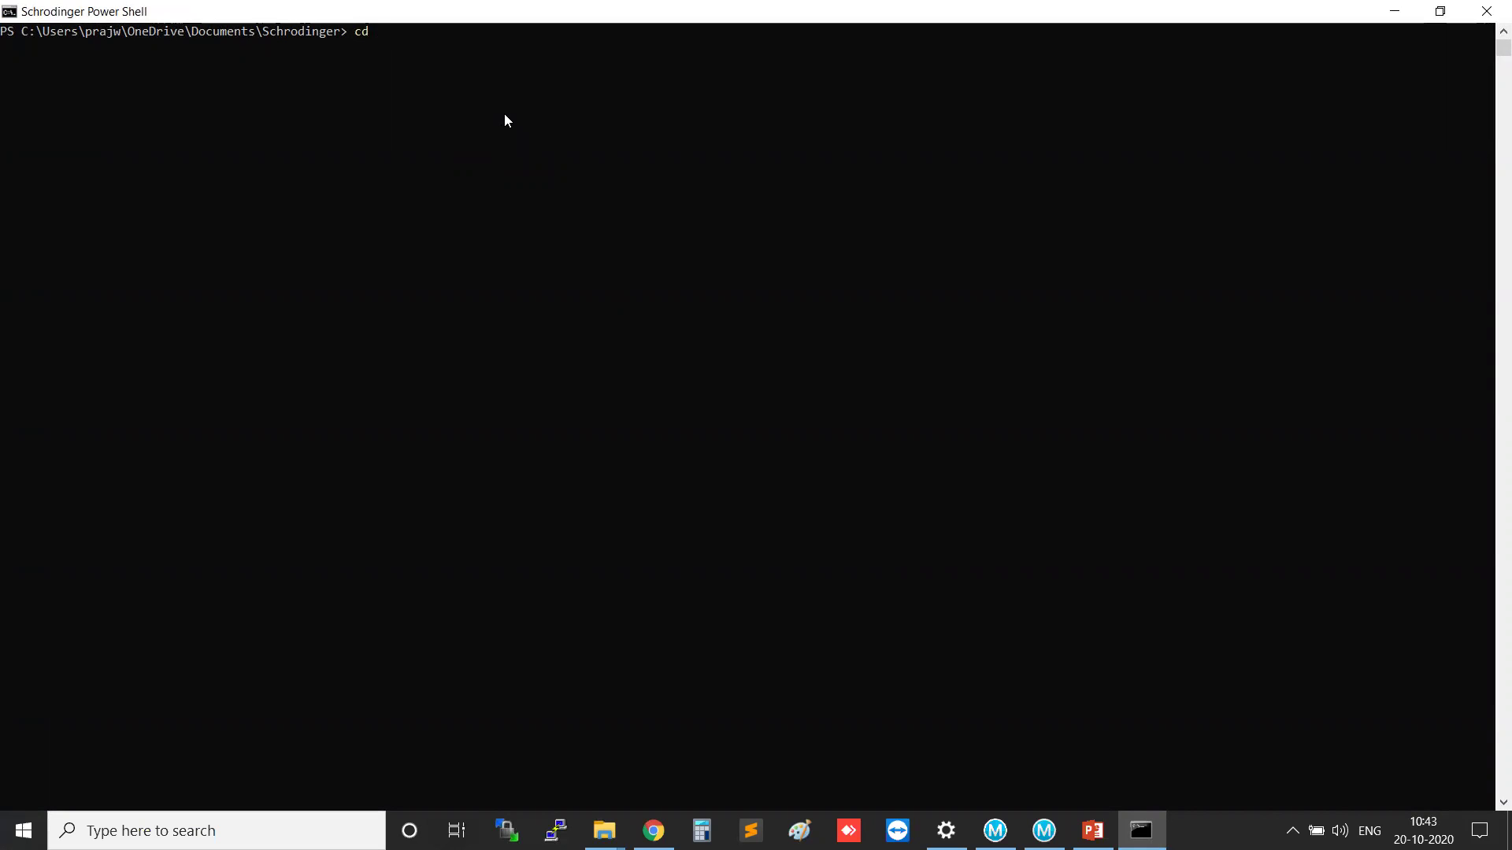
pyautogui.hotkey('ctrl', 'v')
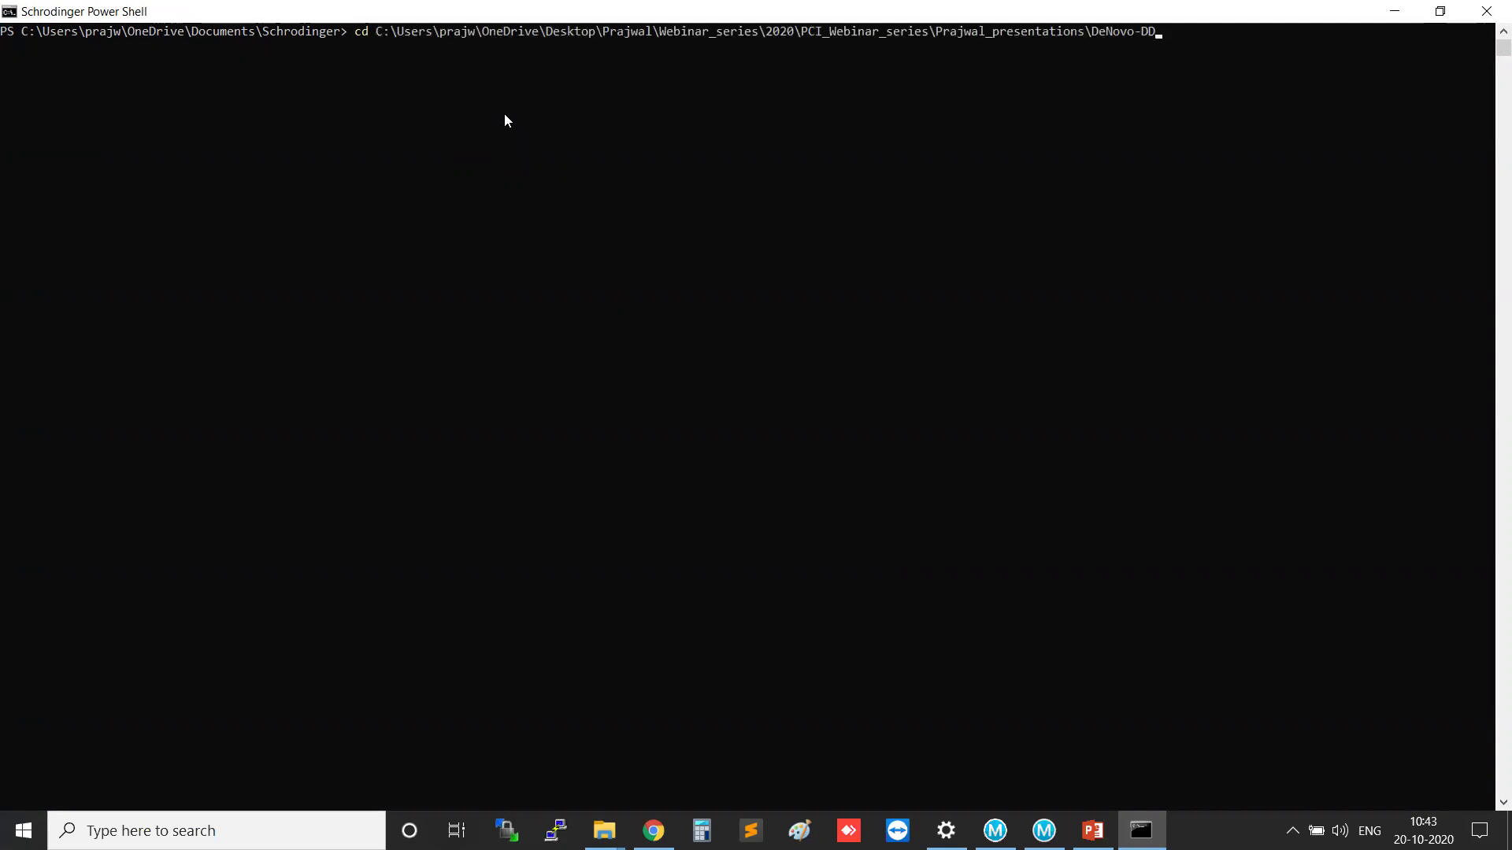
pyautogui.press('Return')
pyautogui.write('ls')
pyautogui.press('Return')
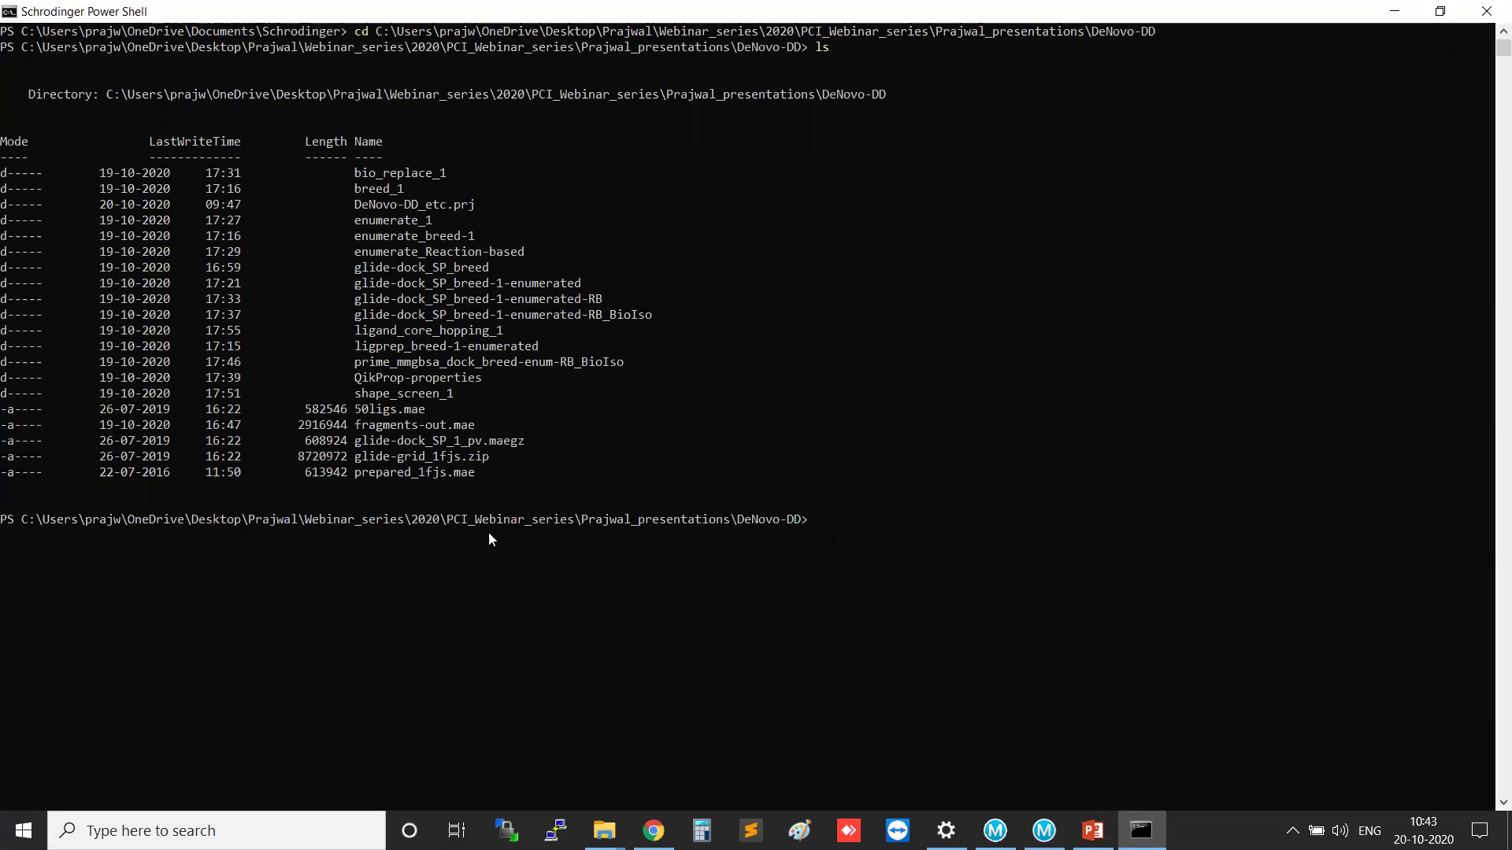
# Highlight 50ligs.mae in the file listing, and run fragment_molecule.py with -h to print the script's help.
pyautogui.moveTo(426, 415); pyautogui.dragTo(358, 413)
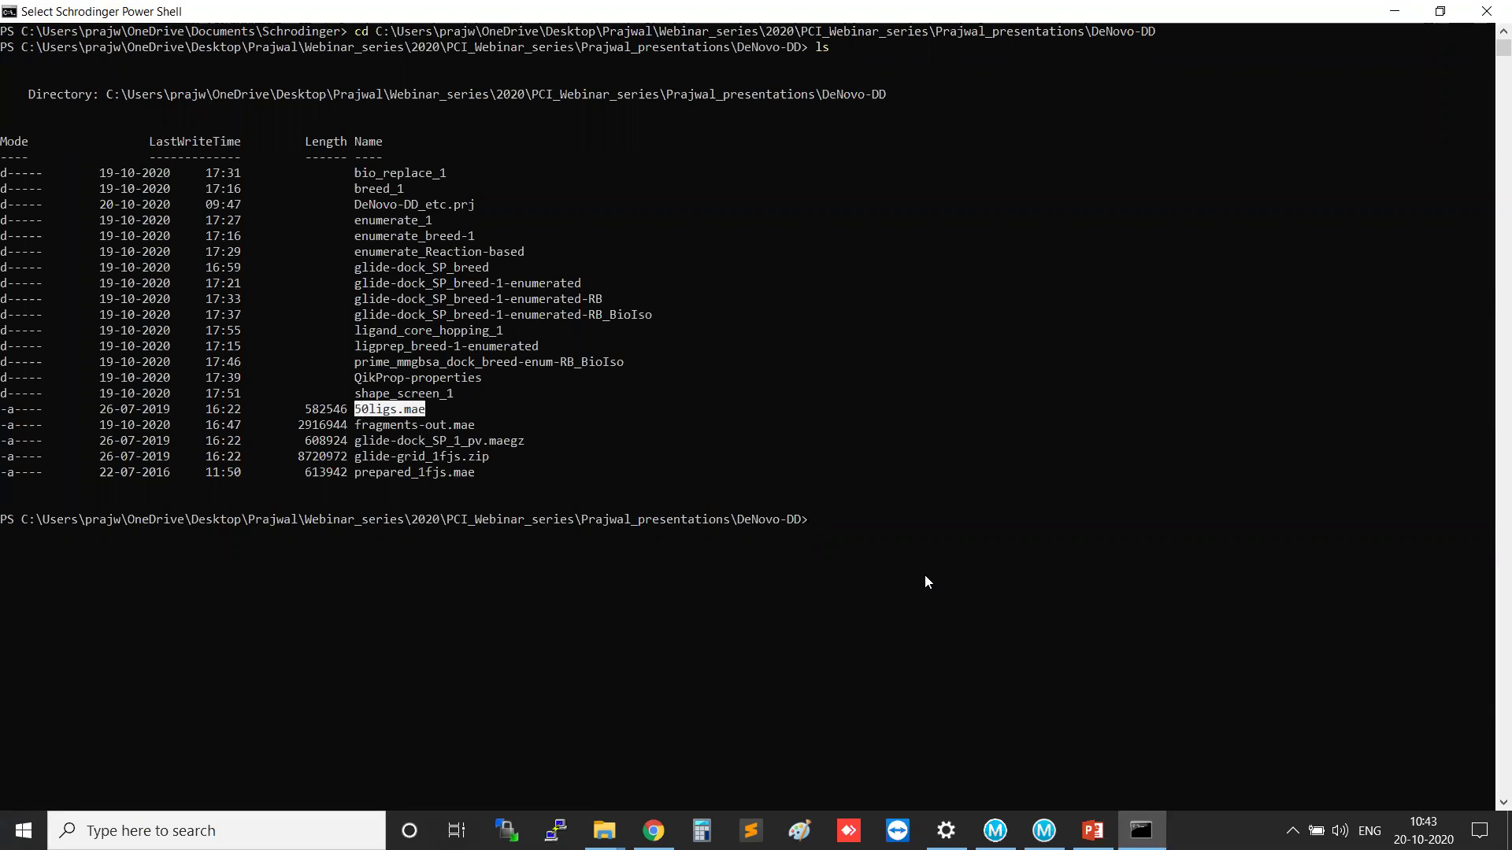
pyautogui.press('Return')
pyautogui.write('ru')
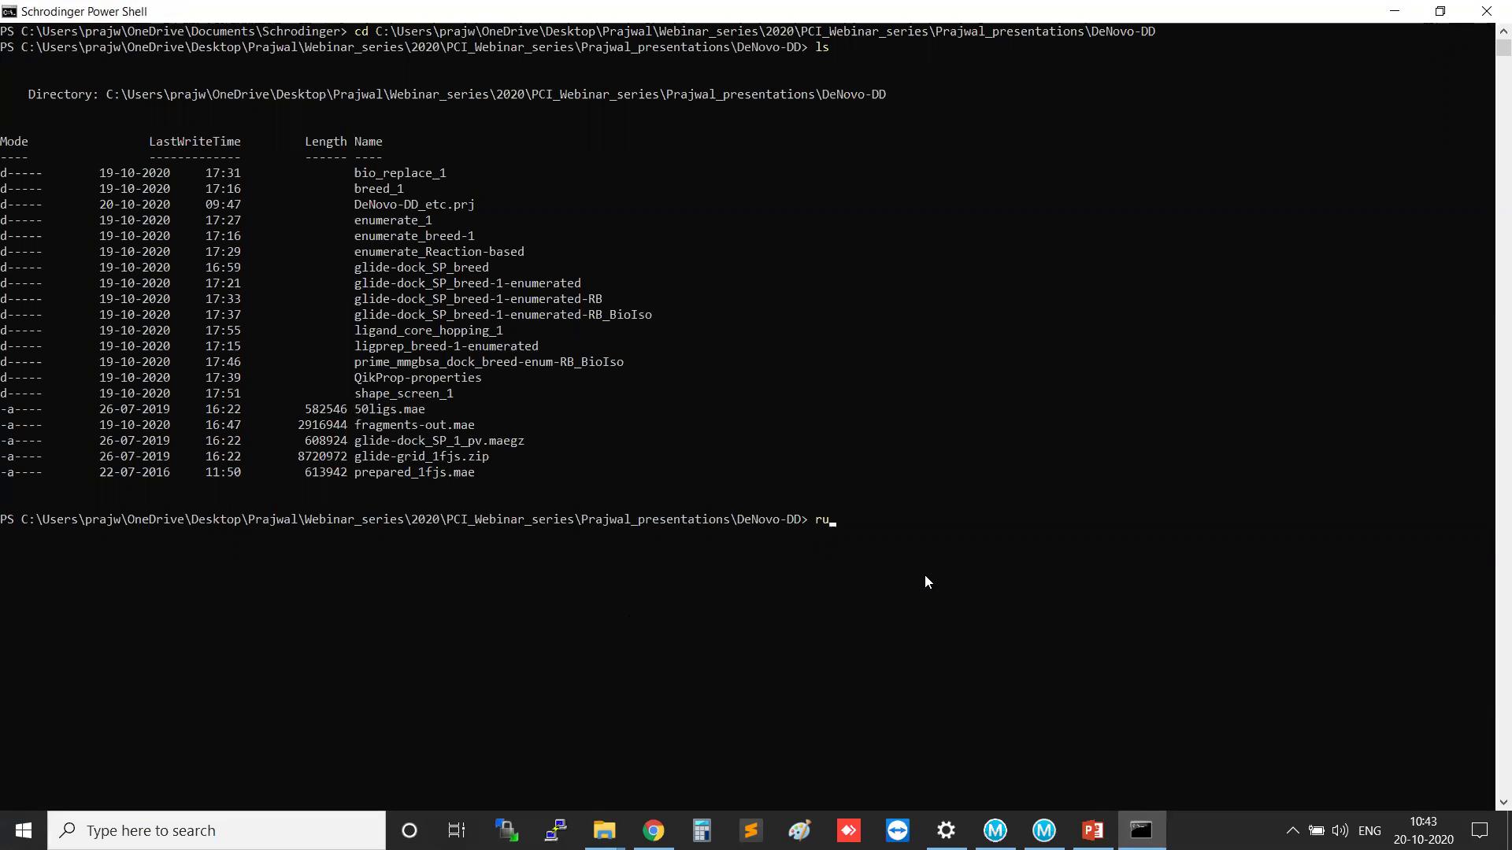
pyautogui.write('n fragment_molecule')
pyautogui.write('.py -h')
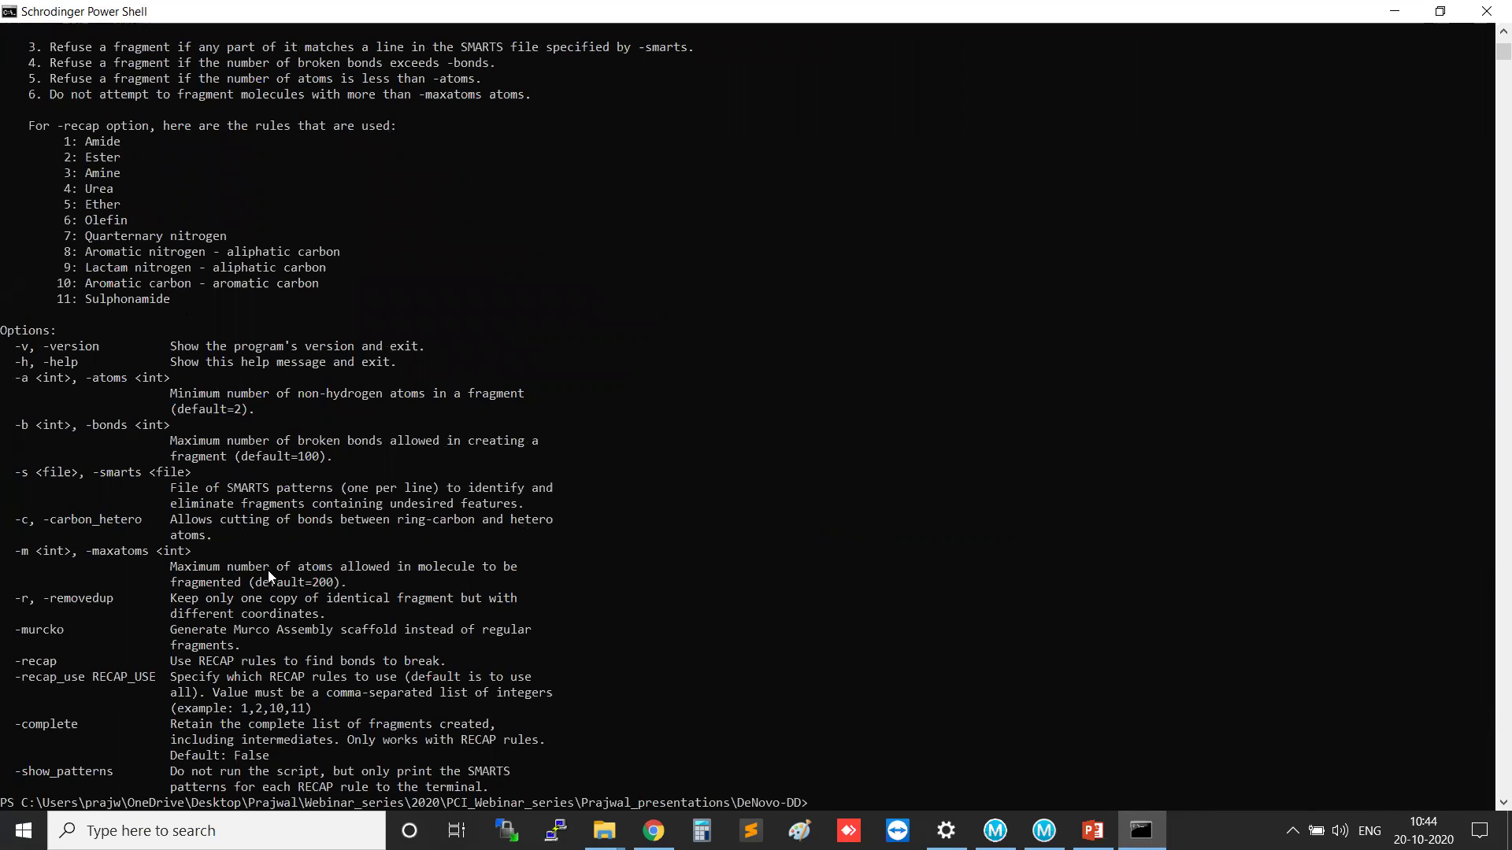
# Highlight the usage line of fragment_molecule.py in the printed help to examine its argument order.
pyautogui.scroll(9, 351, 561)
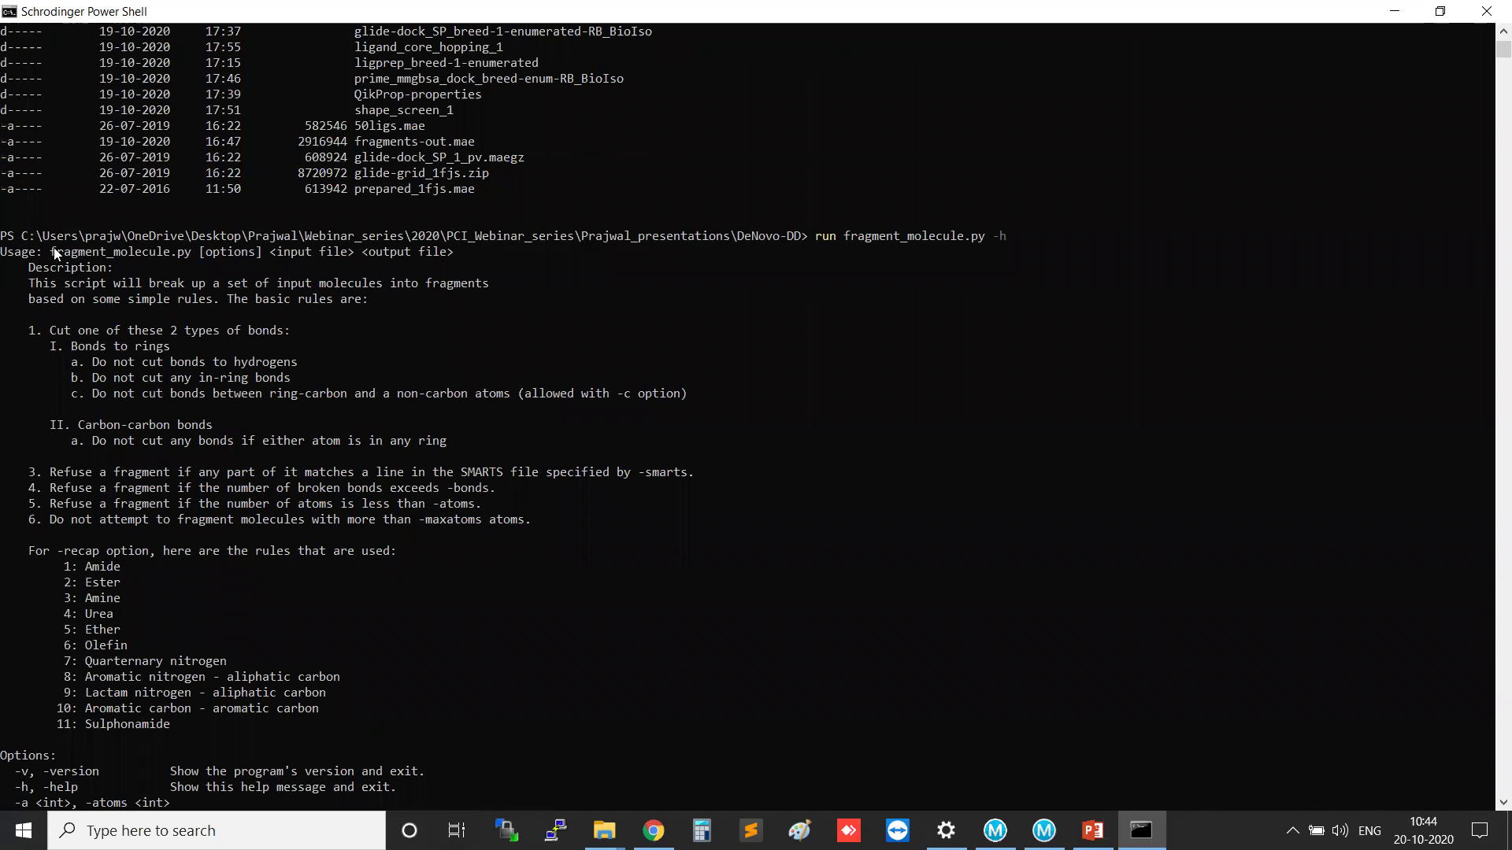
pyautogui.moveTo(50, 250); pyautogui.dragTo(140, 250)
pyautogui.moveTo(341, 250); pyautogui.dragTo(457, 251)
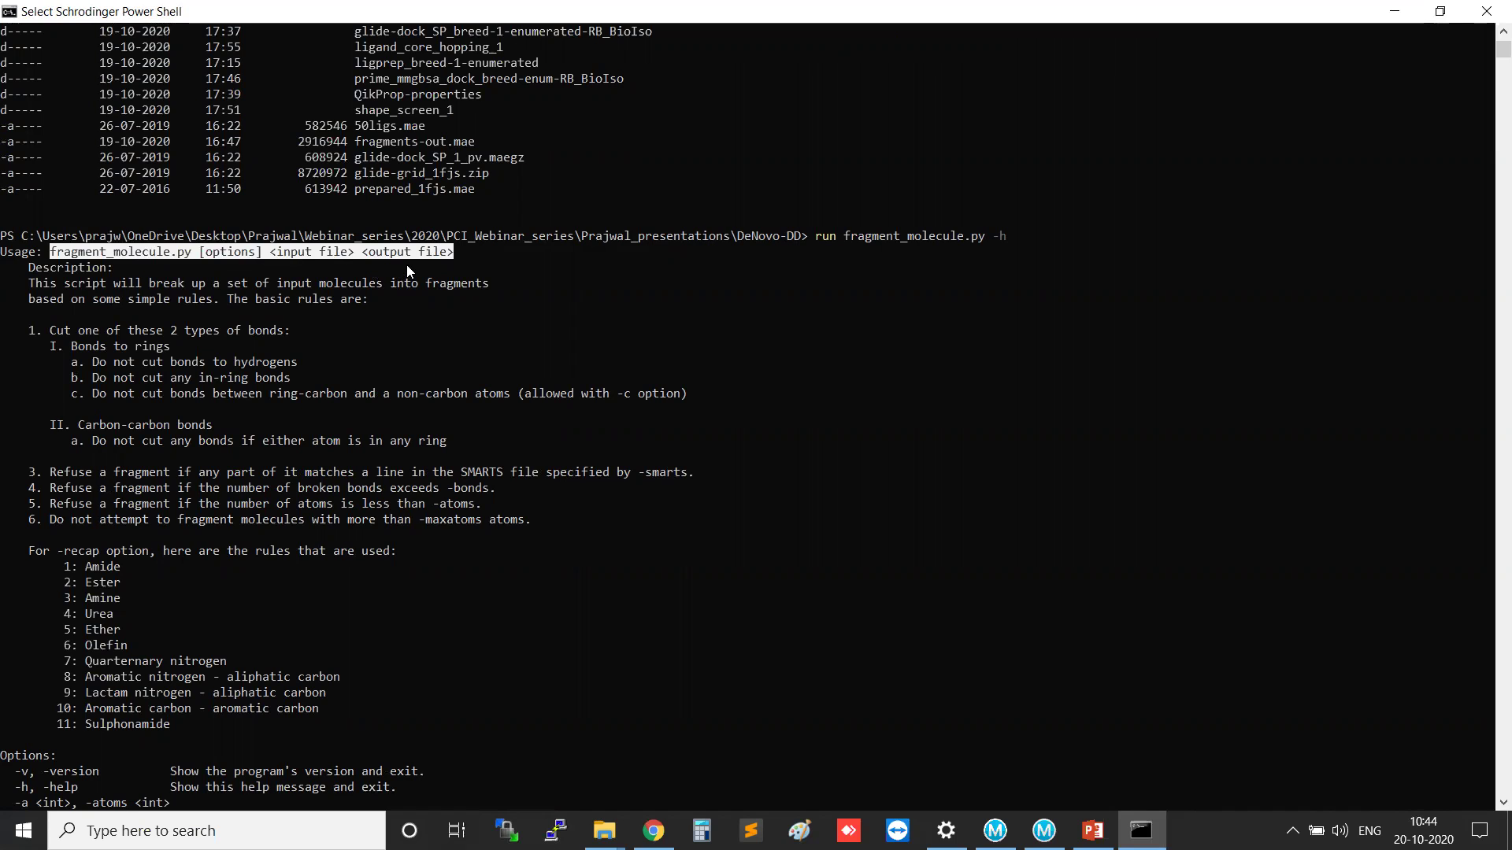
# List the contents of the DeNovo-DD folder again with ls.
pyautogui.scroll(-13, 732, 564)
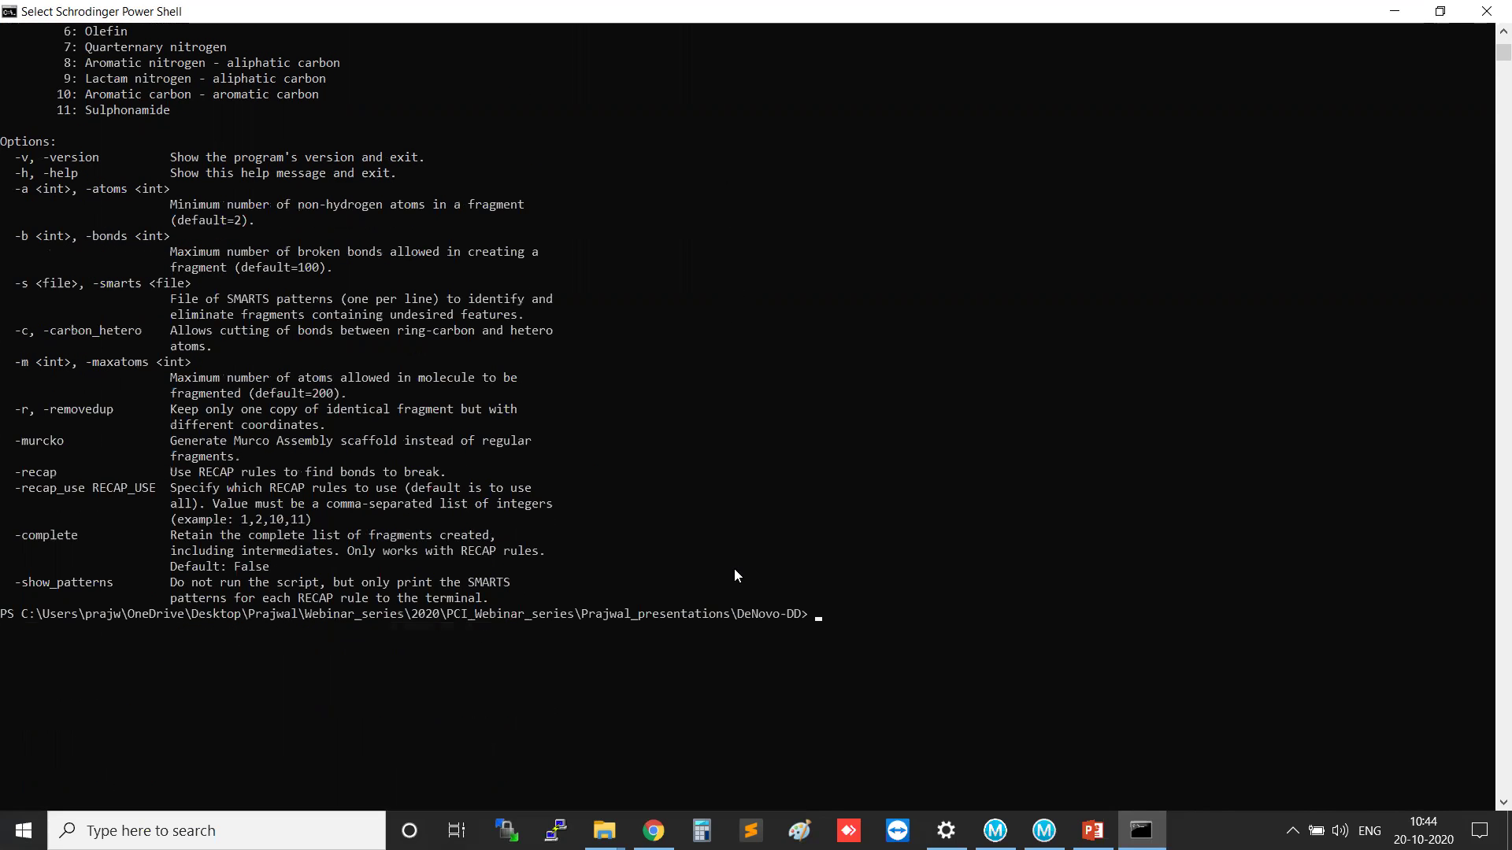
pyautogui.write('ls')
pyautogui.press('Return')
# Compose the command run fragment_molecule.py .\50ligs.mae fragmented-structure.mae at the prompt, reusing the earlier script call without -h.
pyautogui.press('Up')
pyautogui.press('Up')
pyautogui.press('BackSpace')
pyautogui.press('BackSpace')
pyautogui.press('BackSpace')
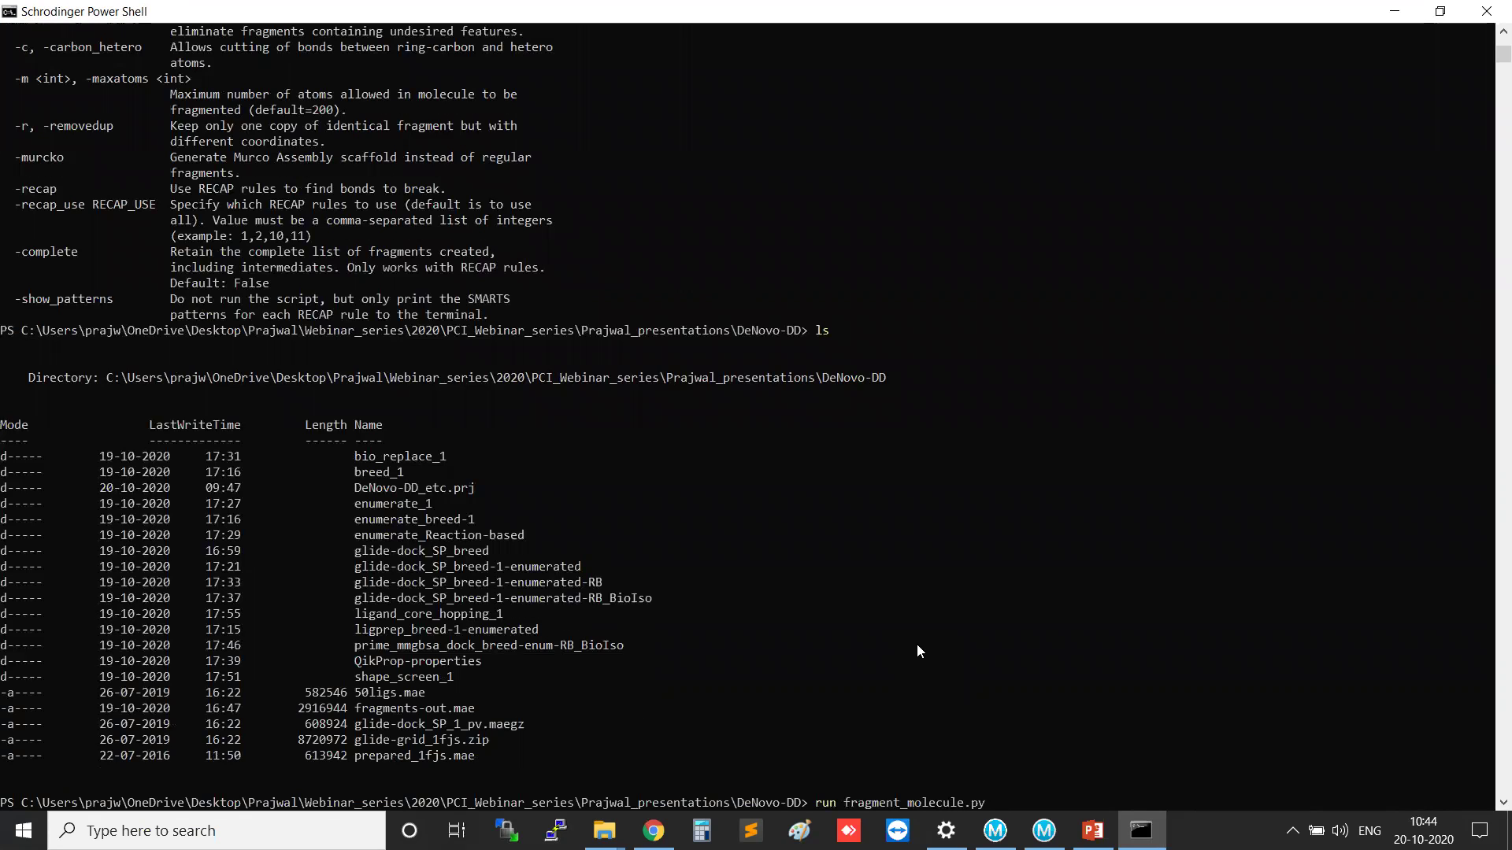
pyautogui.write('.\\50')
pyautogui.write('l')
pyautogui.press('Tab')
pyautogui.write('fragmentsed-structur')
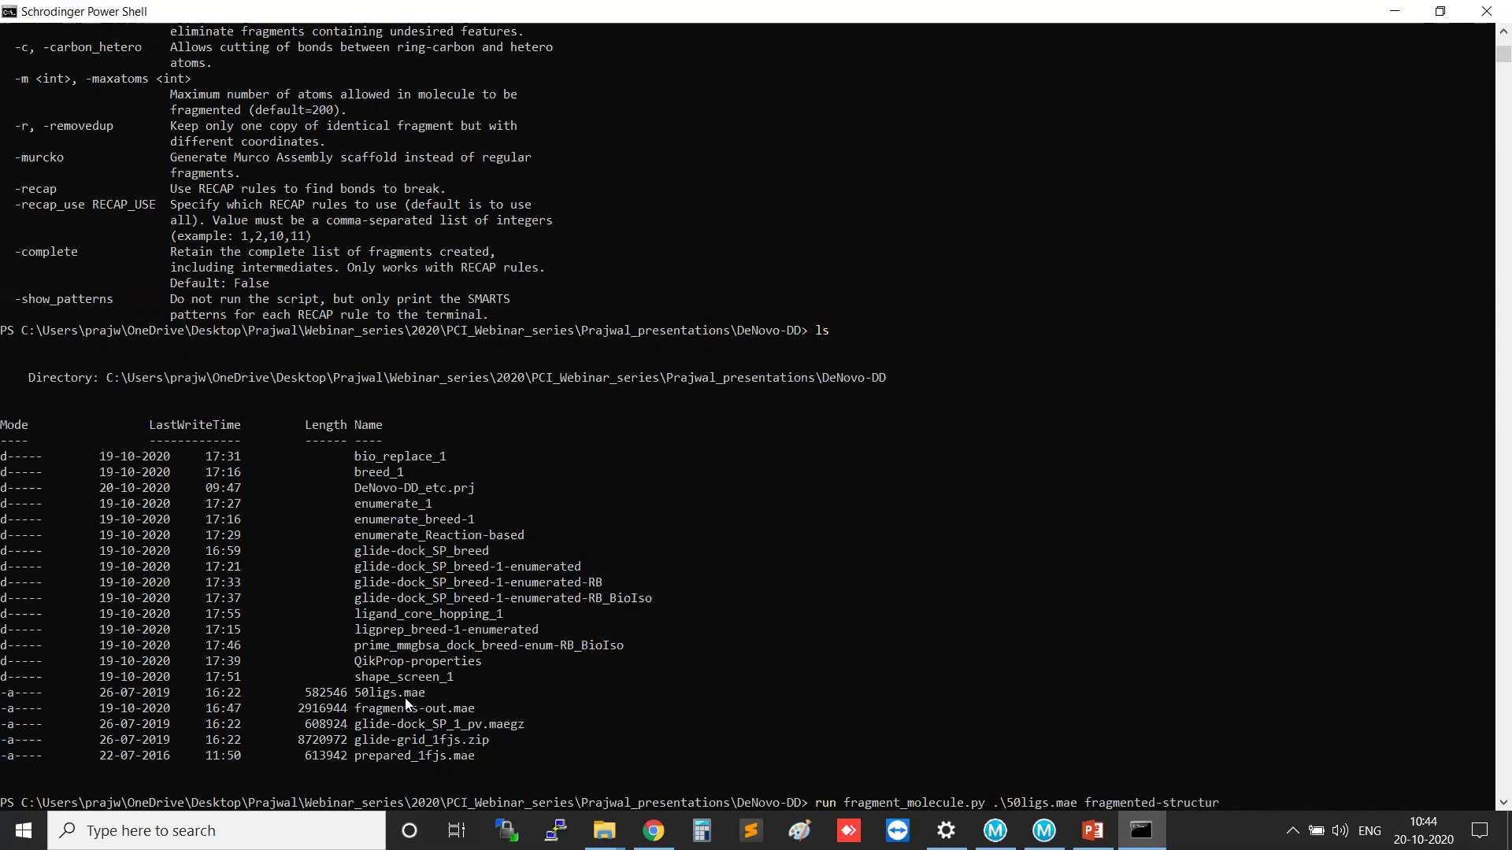
pyautogui.write('e.mae')
# Highlight the script name, input file and output file in the prepared command to review each part, followed by the whole command.
pyautogui.moveTo(819, 805); pyautogui.dragTo(986, 805)
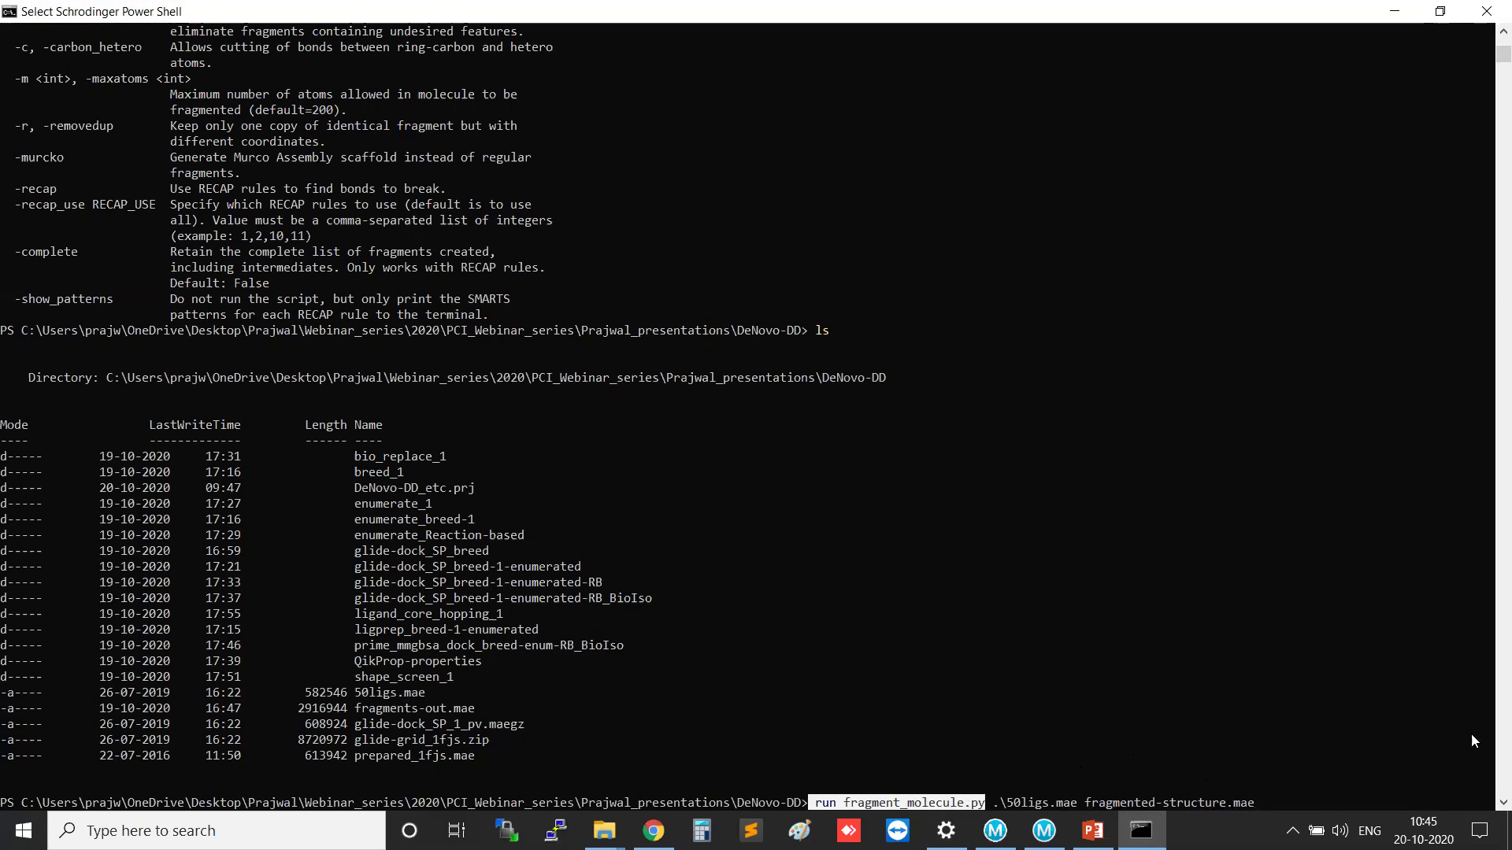
pyautogui.scroll(-3, 1490, 807)
pyautogui.scroll(-3, 1489, 807)
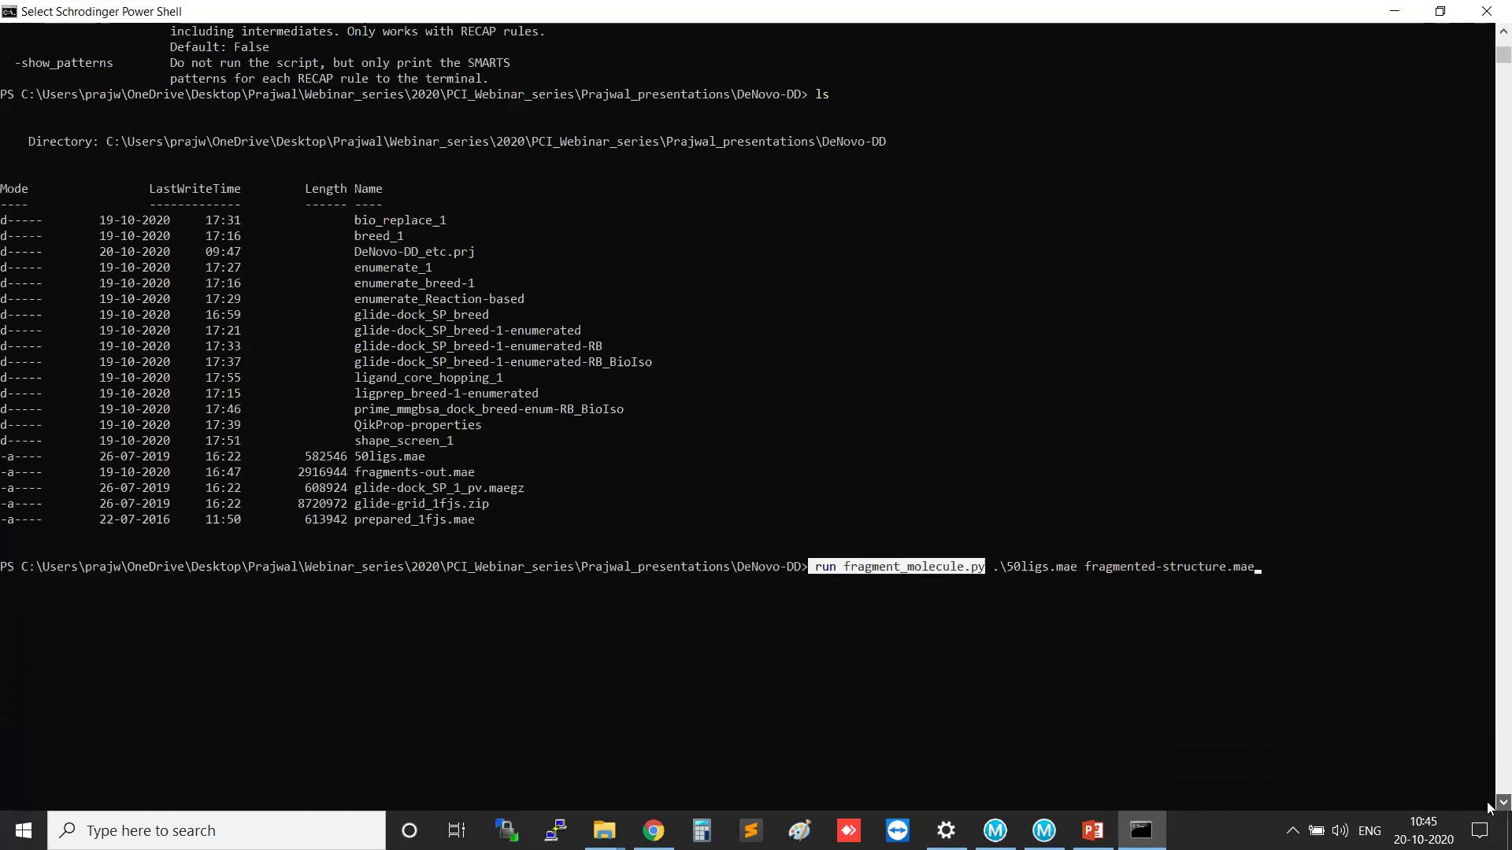
pyautogui.click(994, 523)
pyautogui.moveTo(1086, 521); pyautogui.dragTo(994, 521)
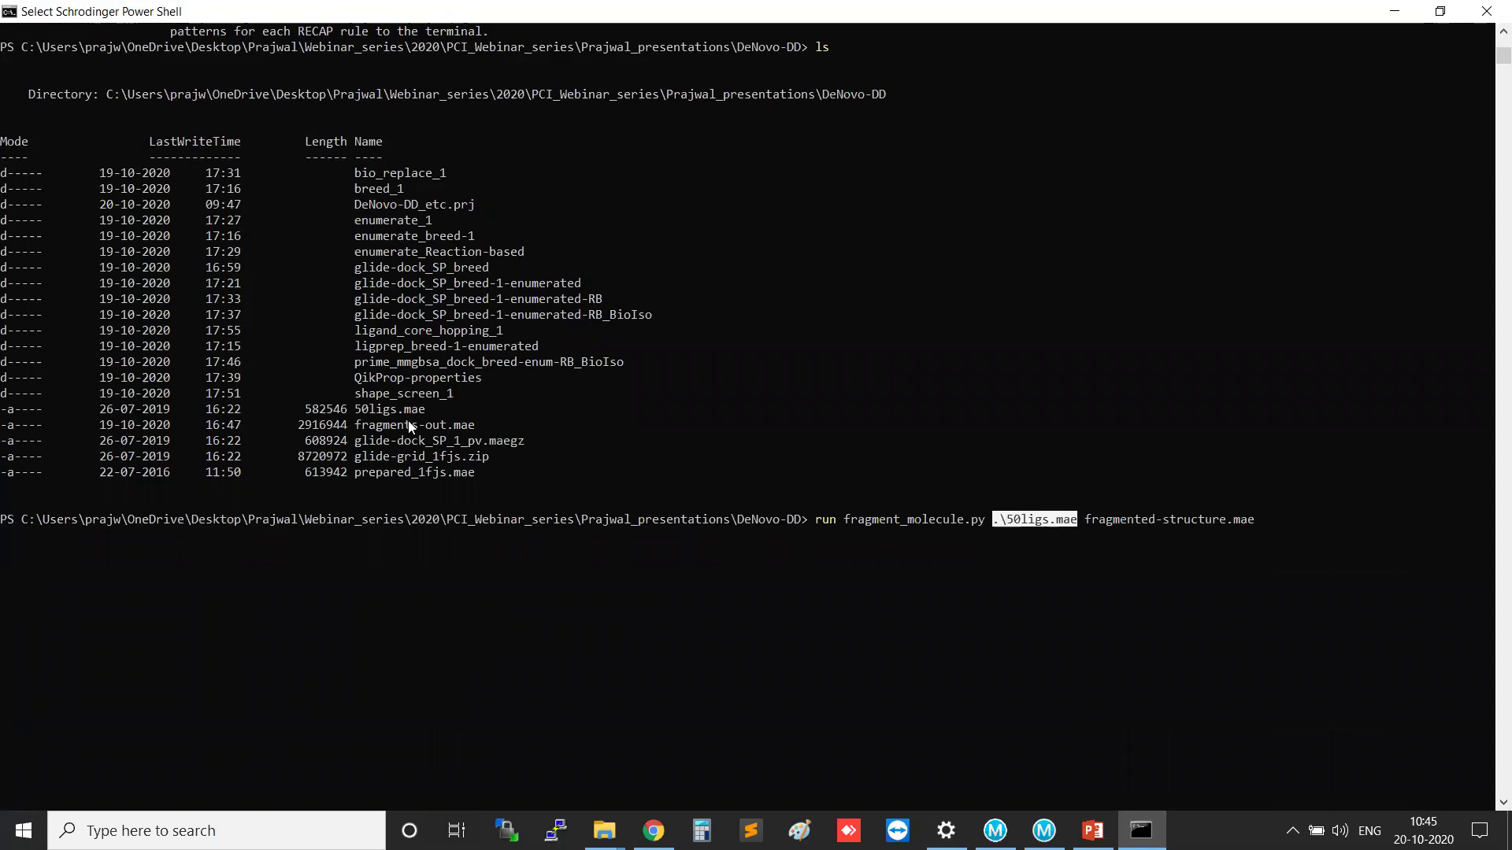
pyautogui.moveTo(356, 409); pyautogui.dragTo(426, 410)
pyautogui.moveTo(1085, 521); pyautogui.dragTo(1262, 521)
pyautogui.click(1270, 521)
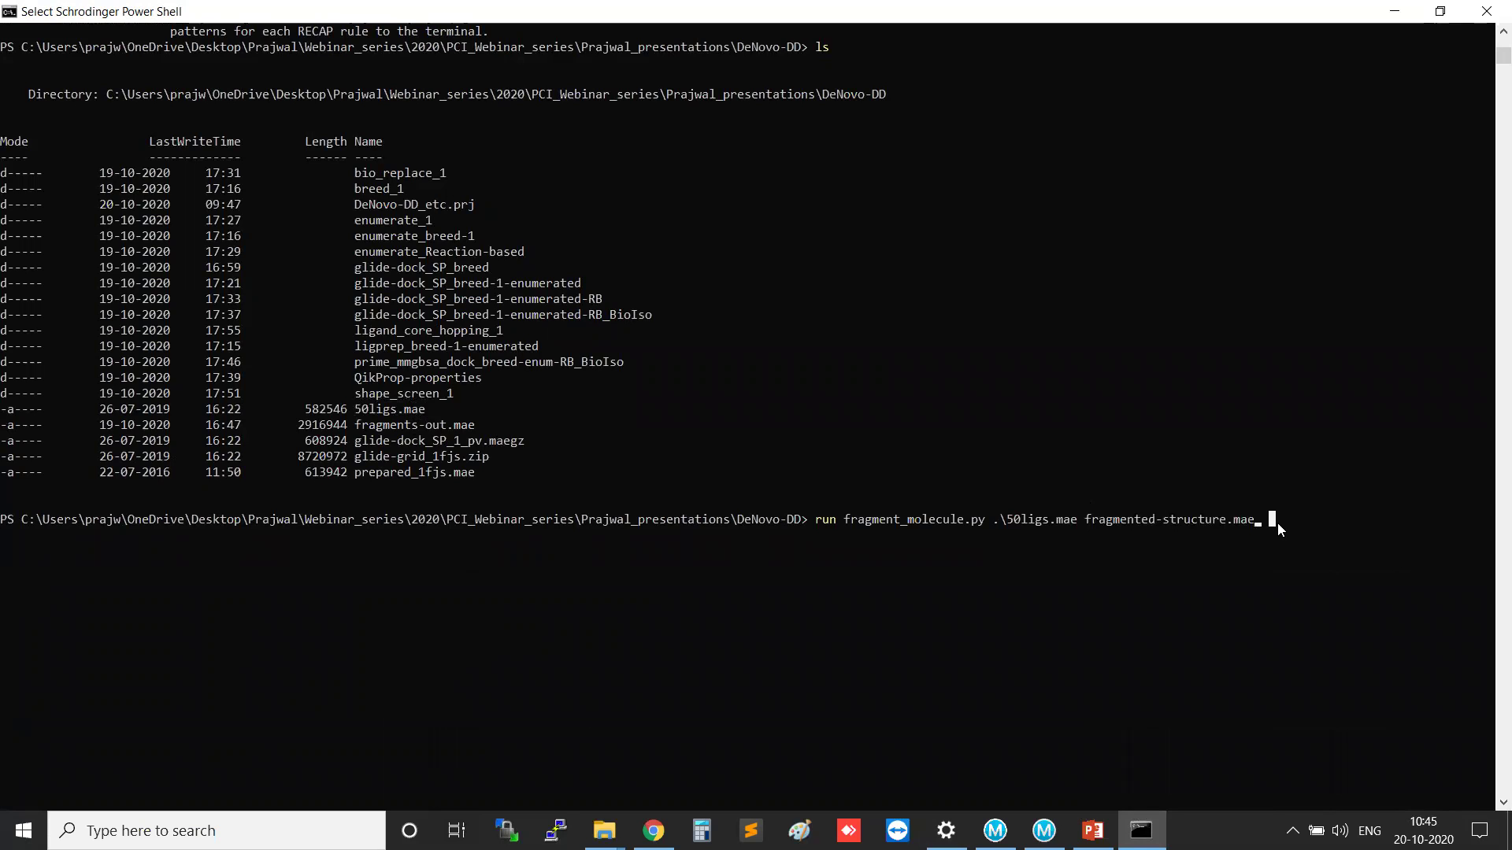
pyautogui.moveTo(811, 519); pyautogui.dragTo(1258, 520)
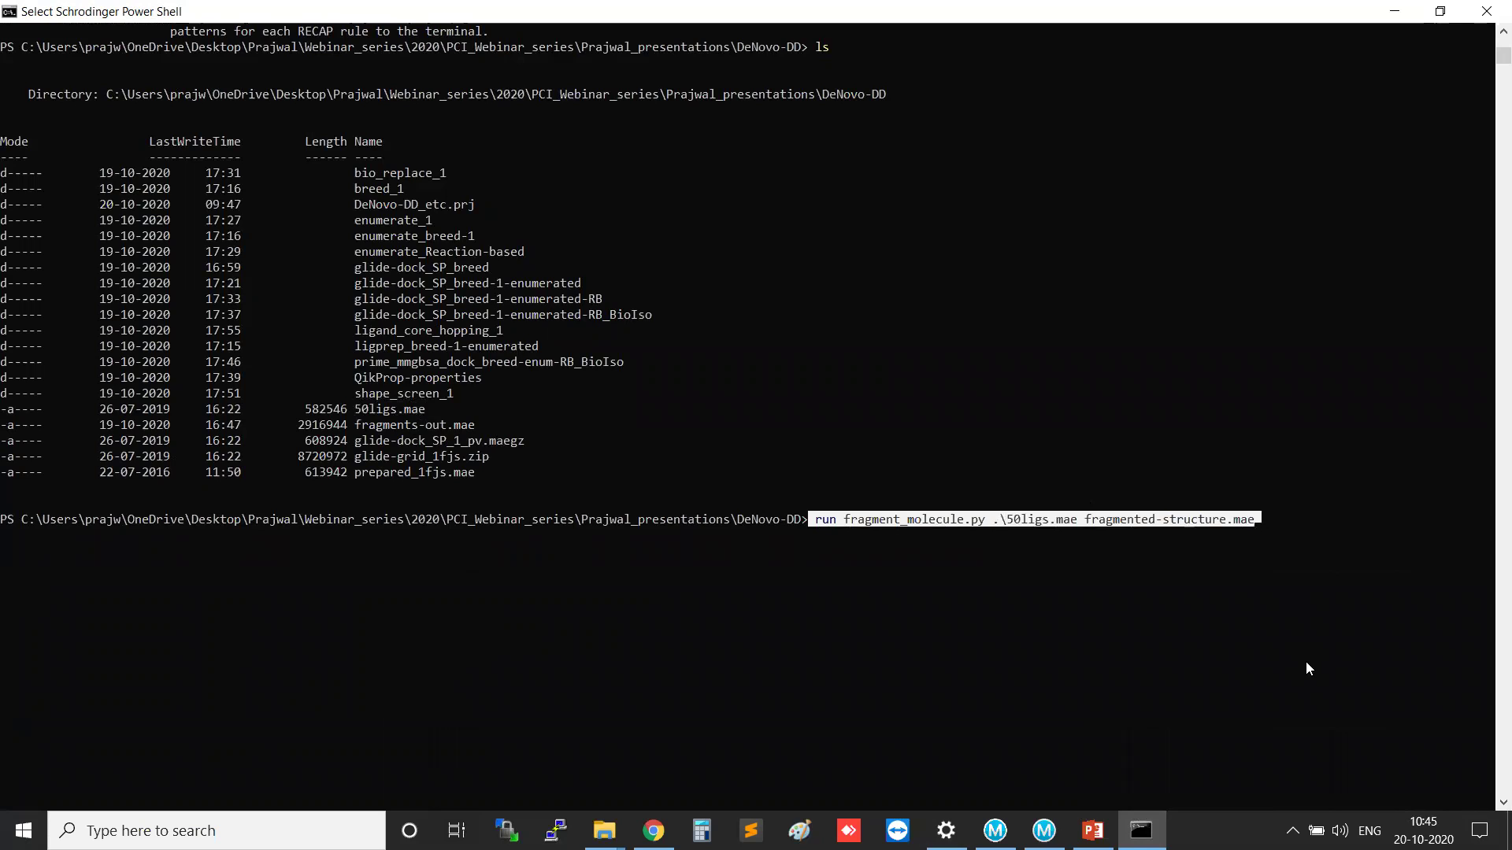
# Run the prepared fragmentation command and highlight the line reporting the number of output fragments.
pyautogui.press('Return')
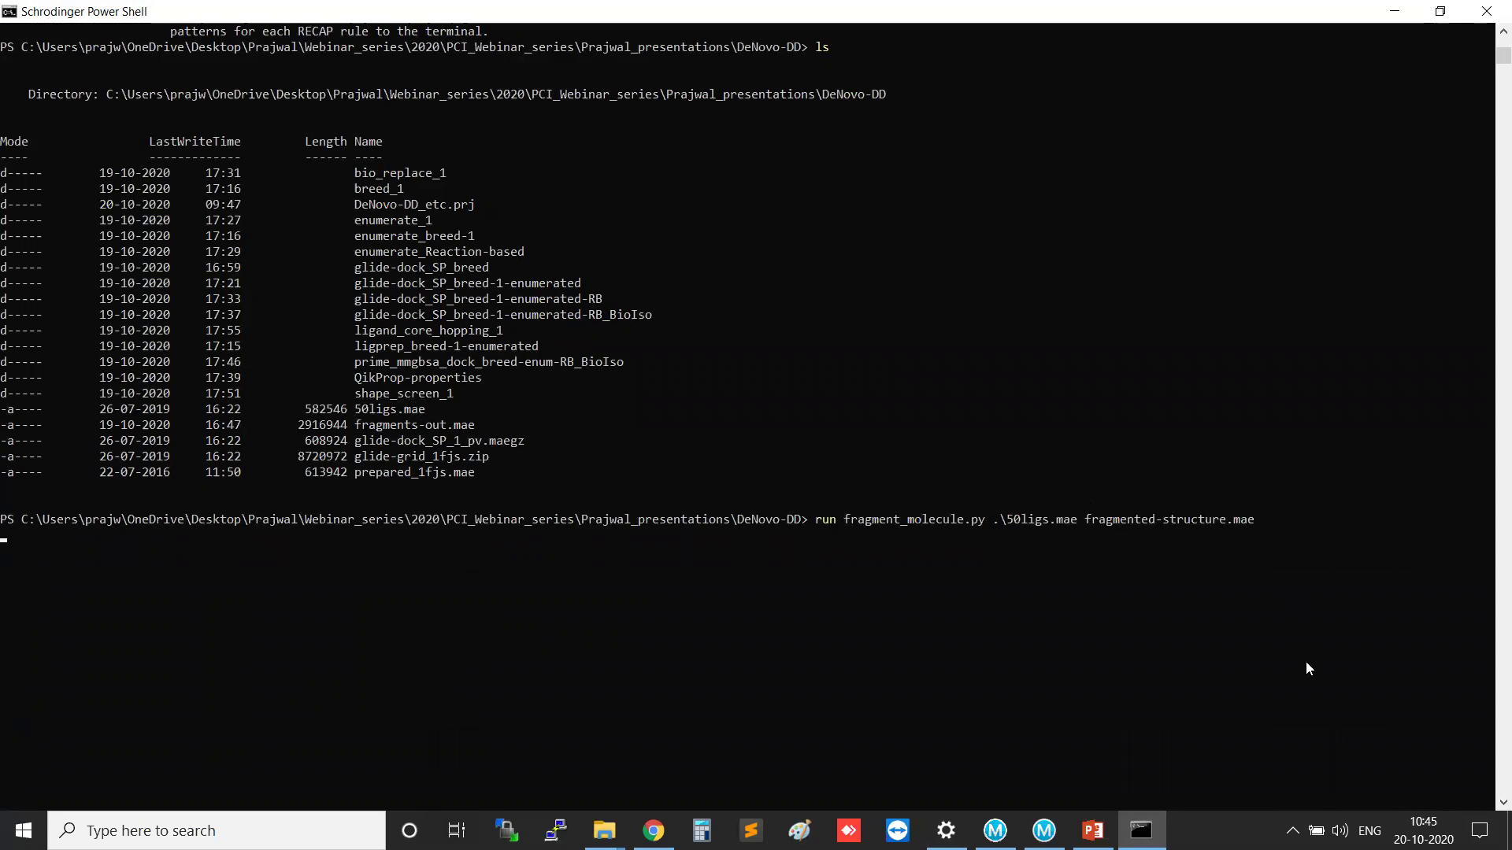
pyautogui.press('Return')
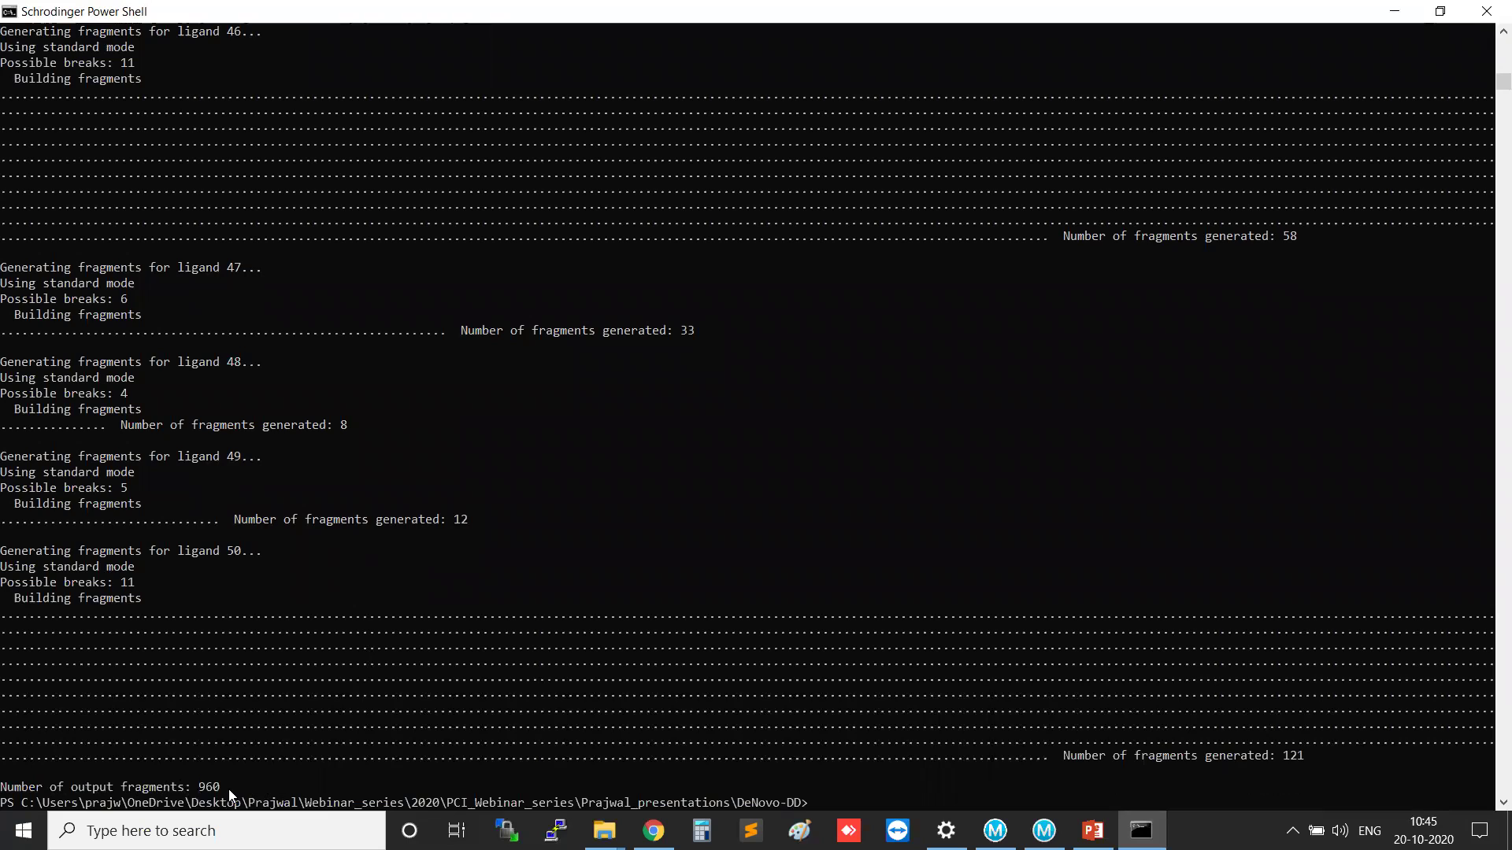
pyautogui.moveTo(223, 788); pyautogui.dragTo(3, 788)
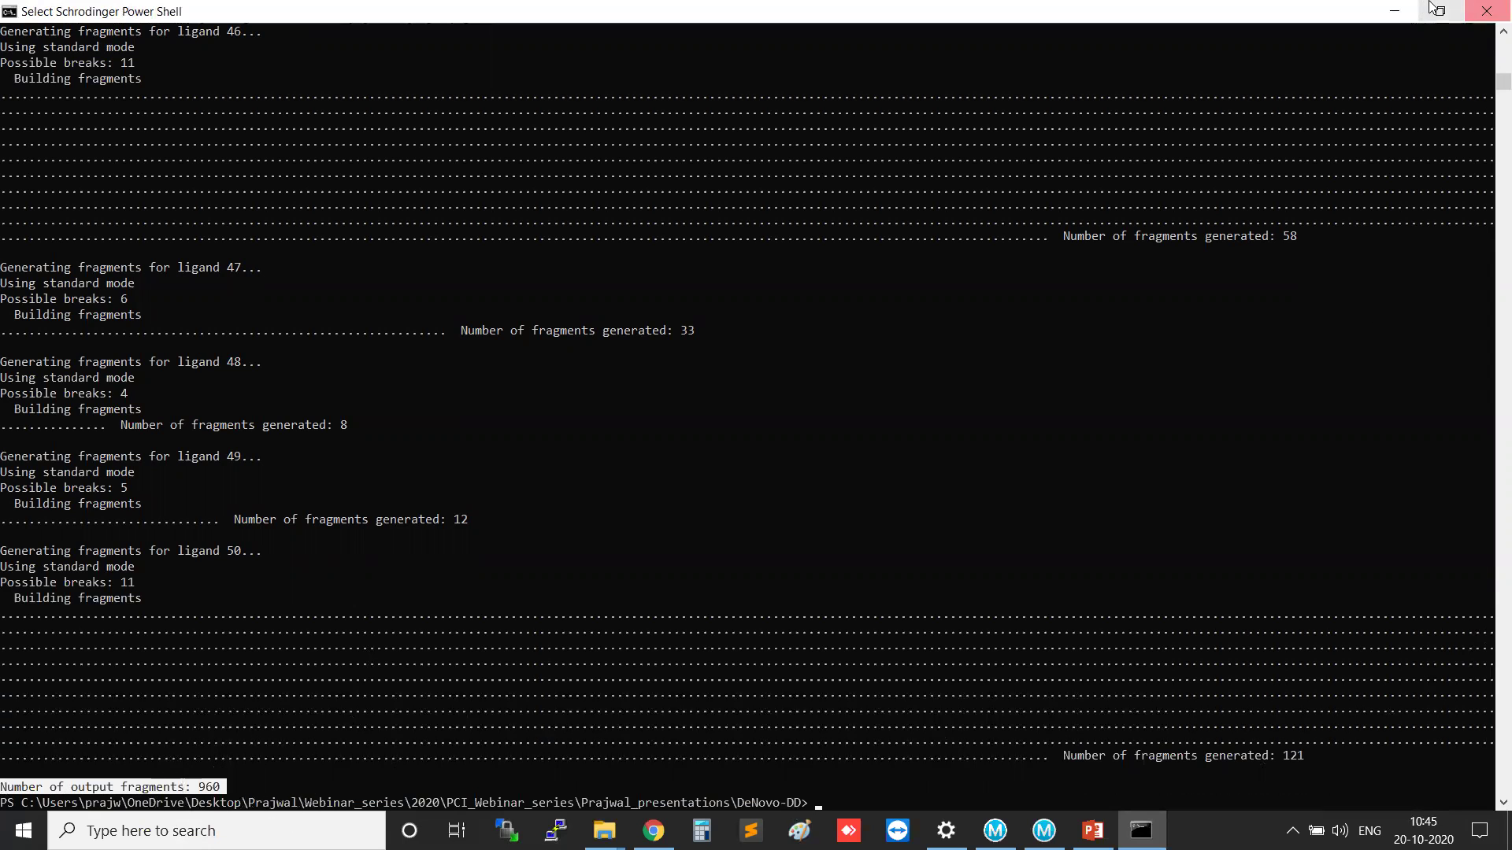
# Minimize the shell to return to Maestro and collapse the 50ligs group in the entry list.
pyautogui.click(1399, 9)
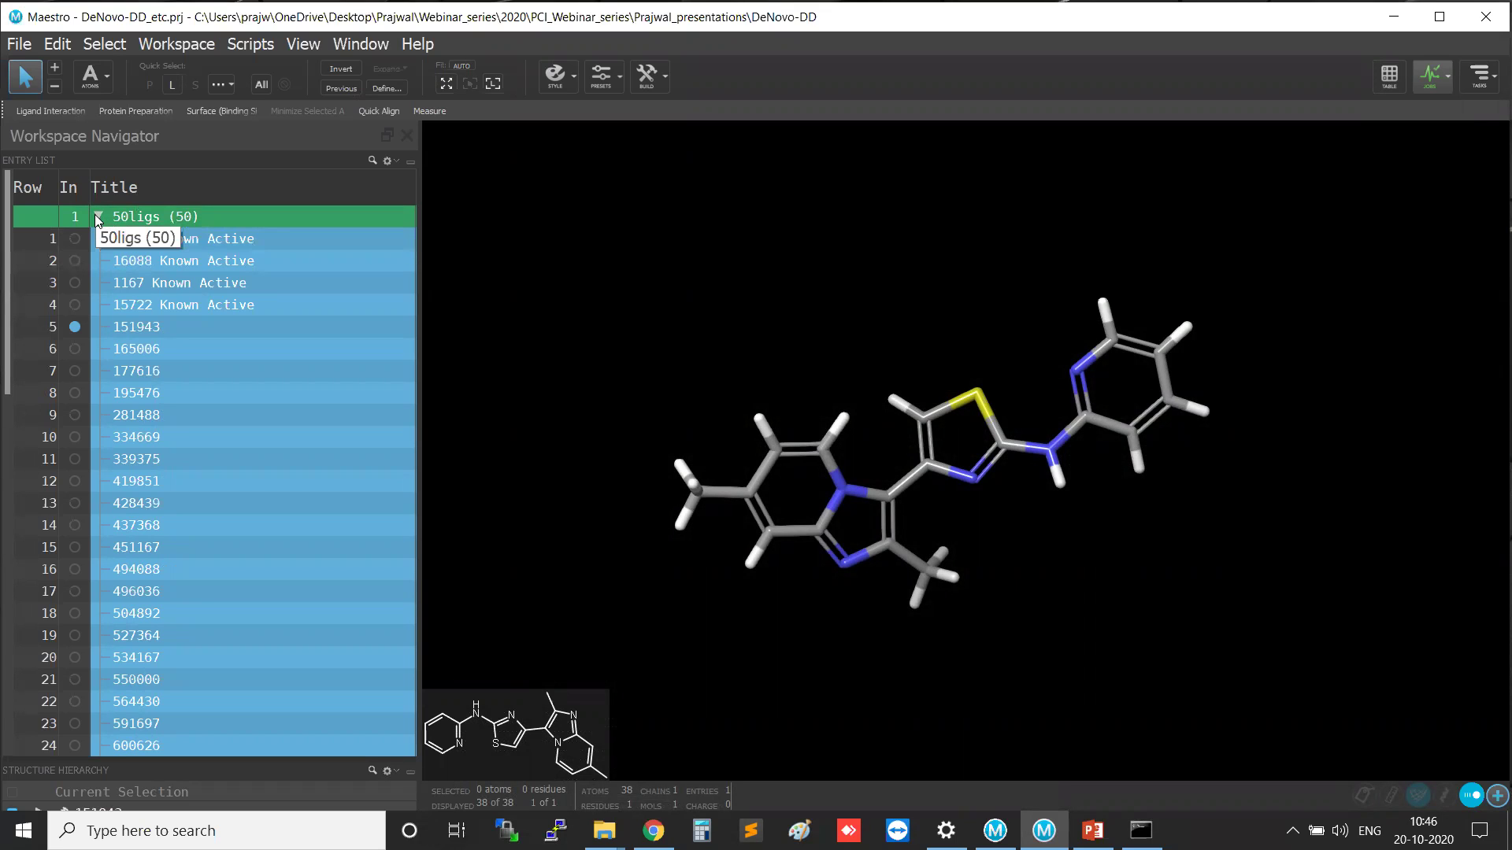
pyautogui.press('ctrl')
pyautogui.press('ctrl')
pyautogui.click(97, 217)
# Try to import the structure file fragmented-structure.mae from the DeNovo-DD folder.
pyautogui.click(20, 43)
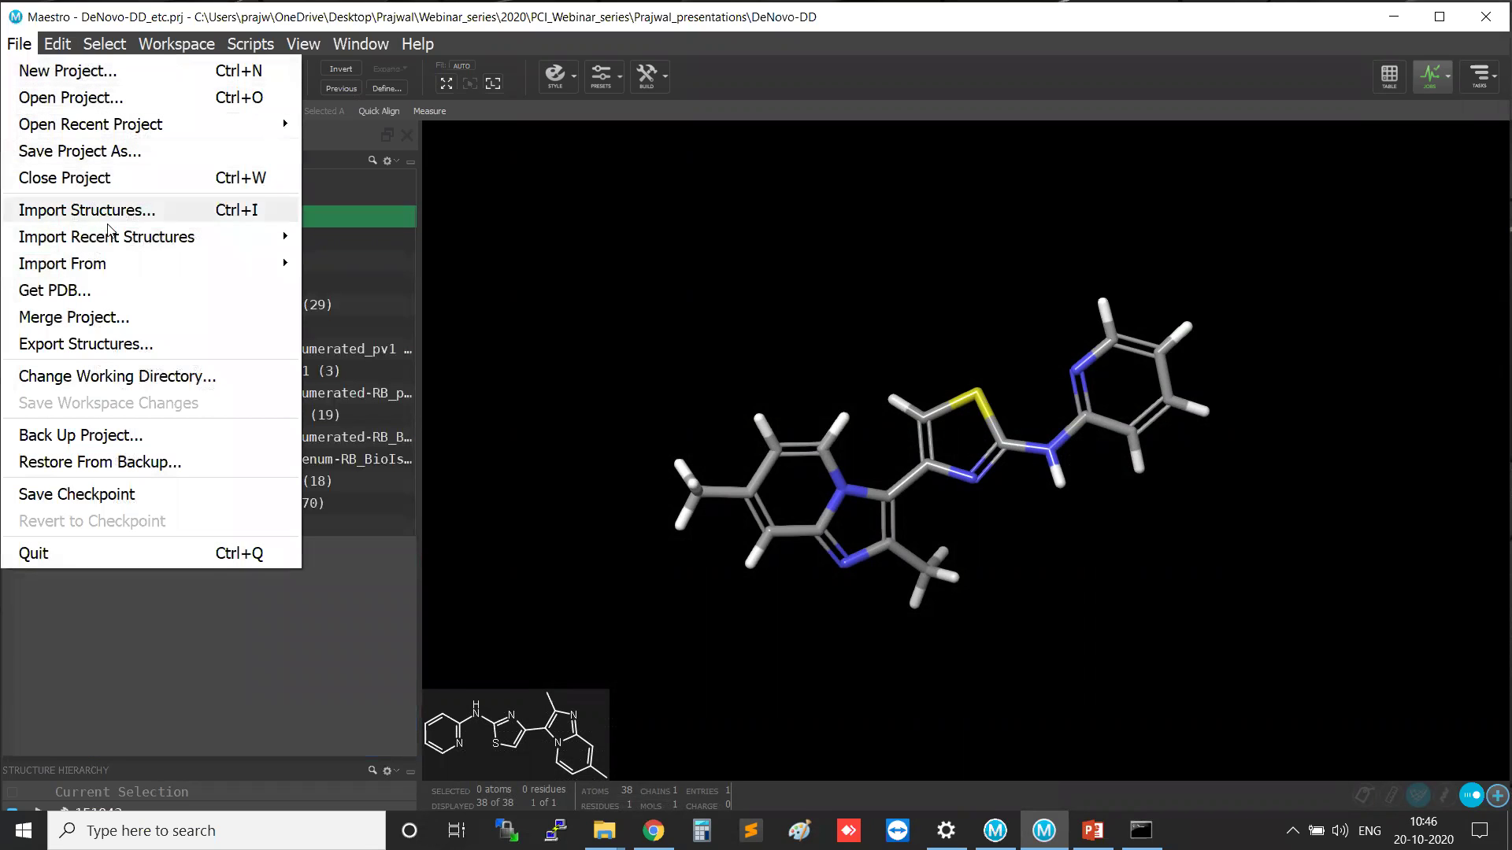
pyautogui.press('ctrl')
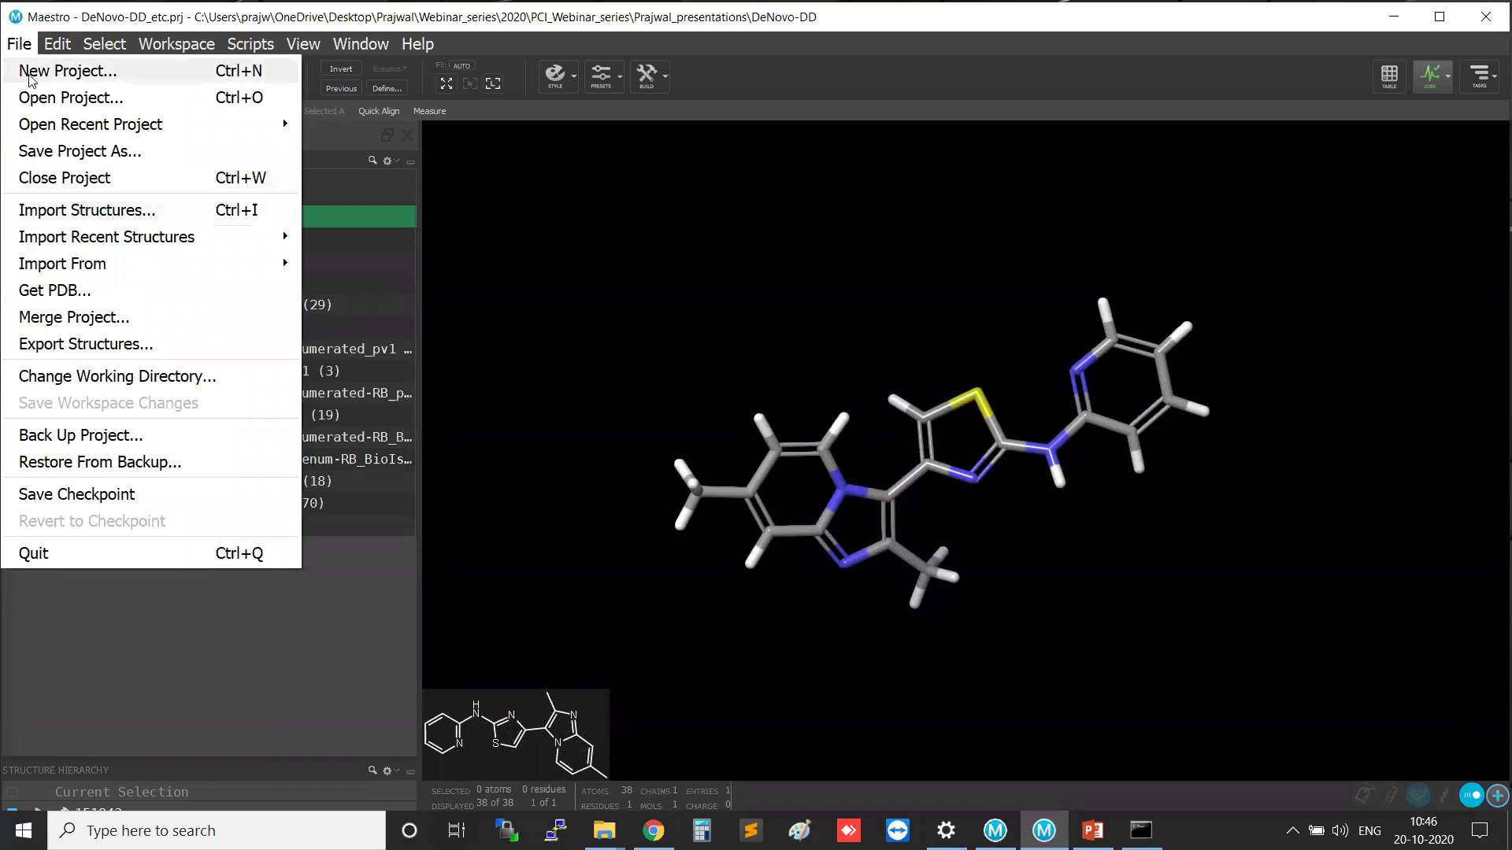
pyautogui.press('ctrl')
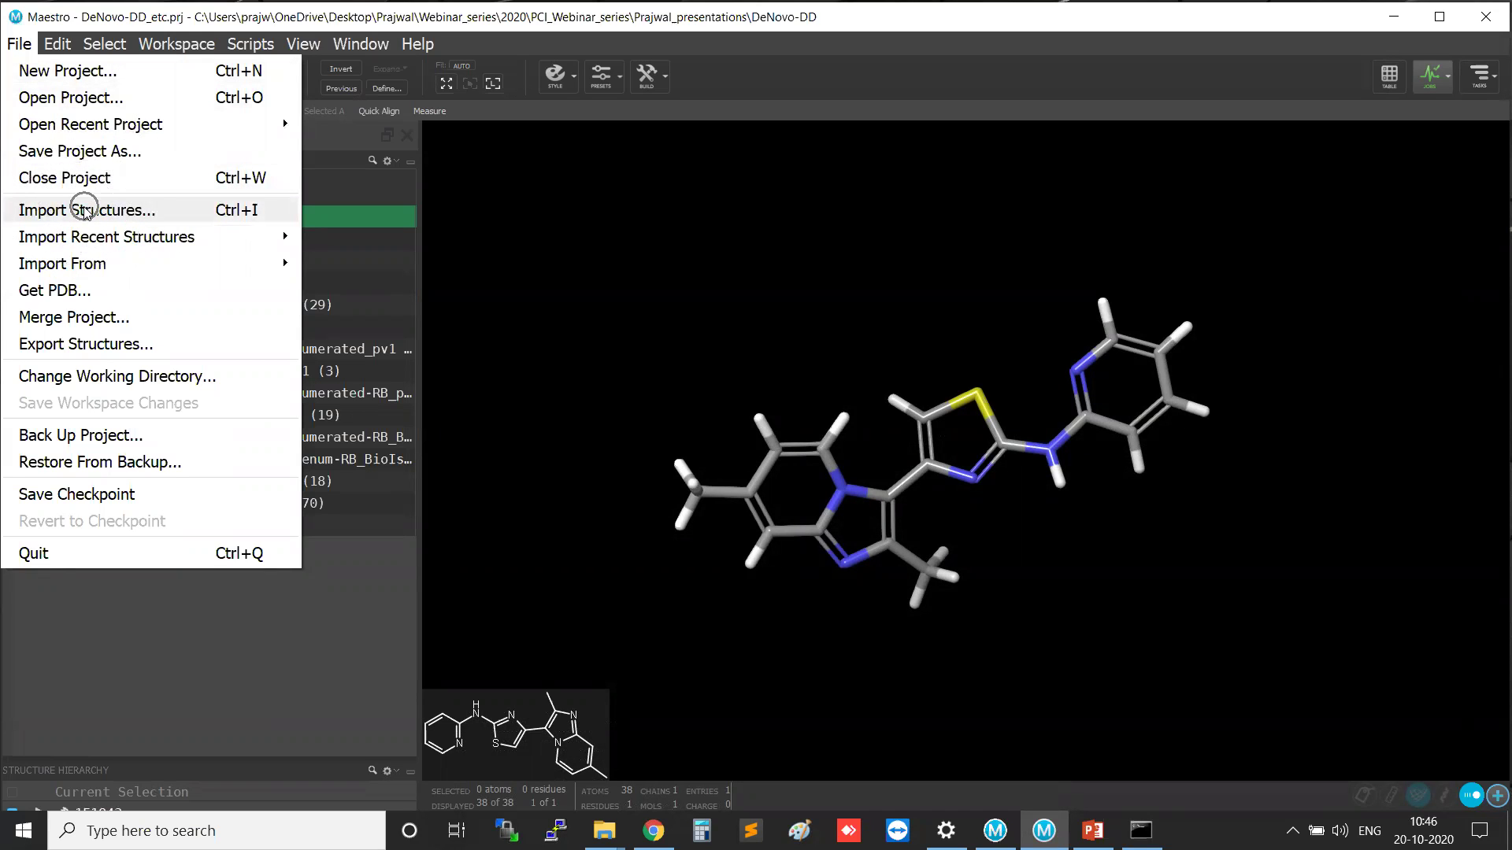
pyautogui.click(75, 208)
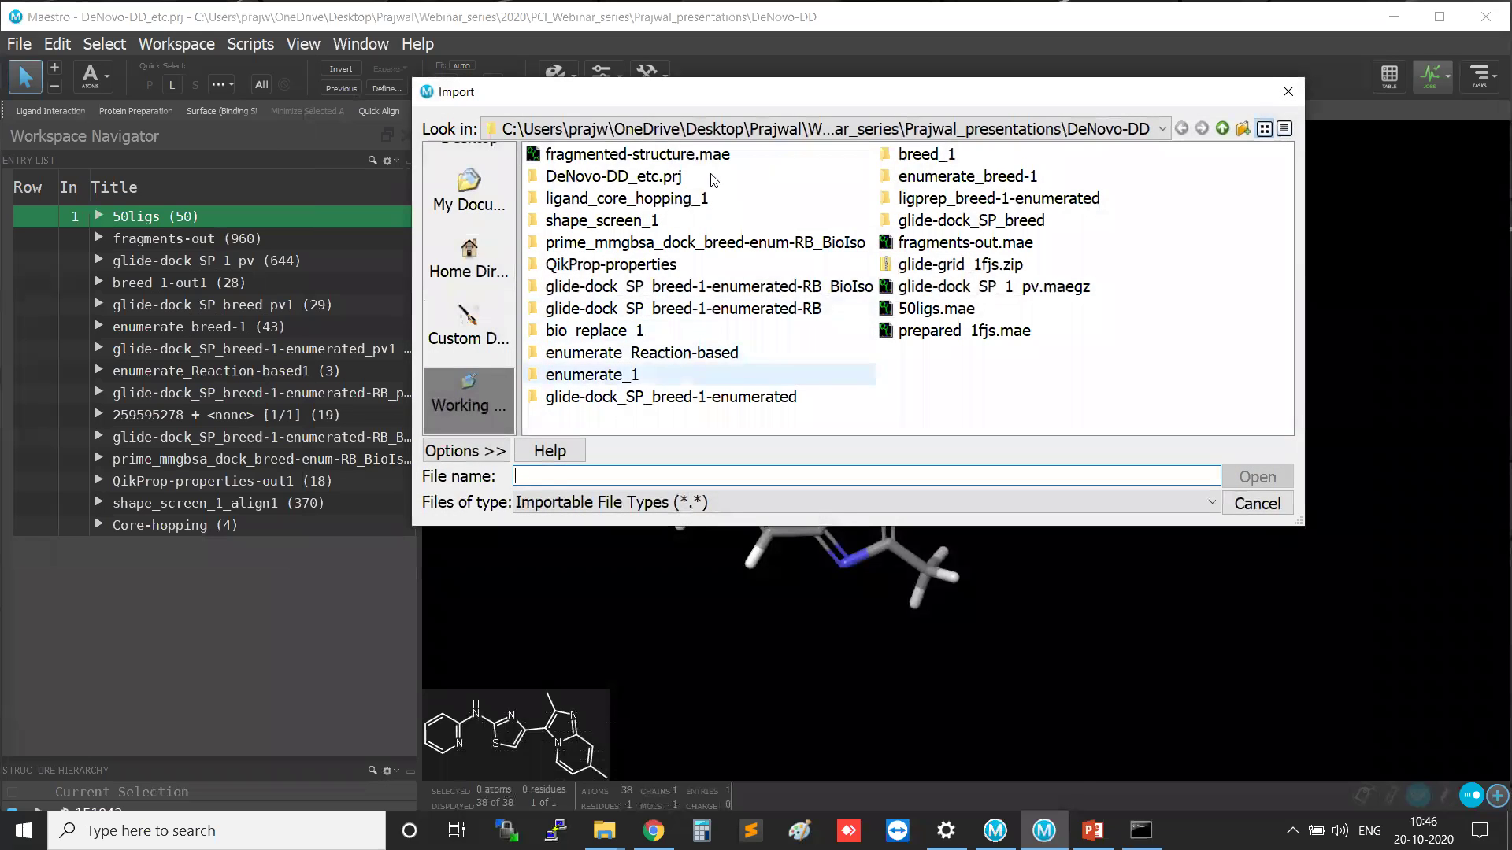
pyautogui.click(678, 156)
pyautogui.press('ctrl')
pyautogui.press('ctrl')
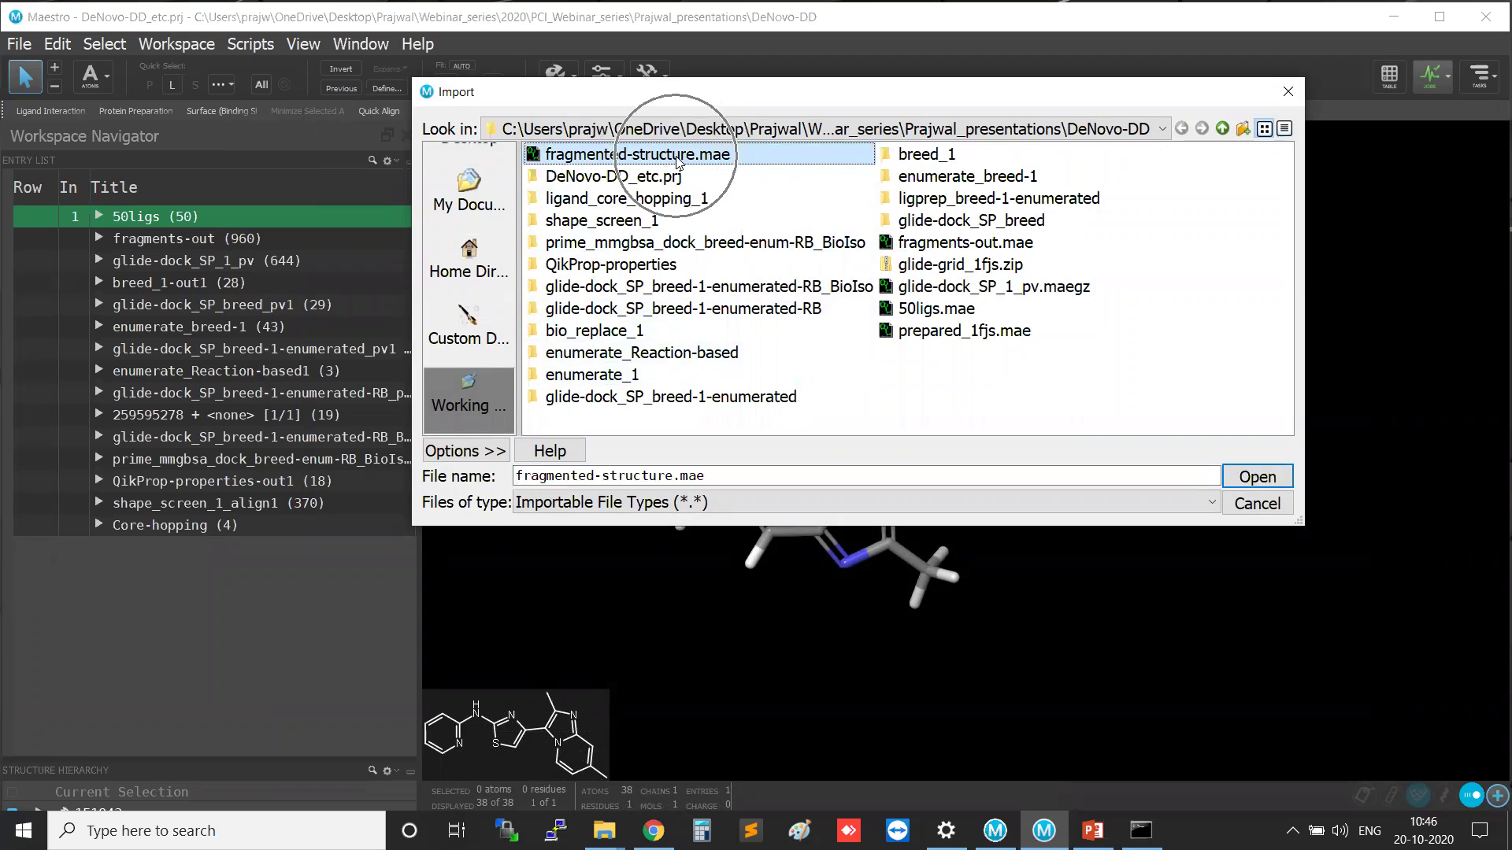
pyautogui.press('ctrl')
pyautogui.click(1269, 478)
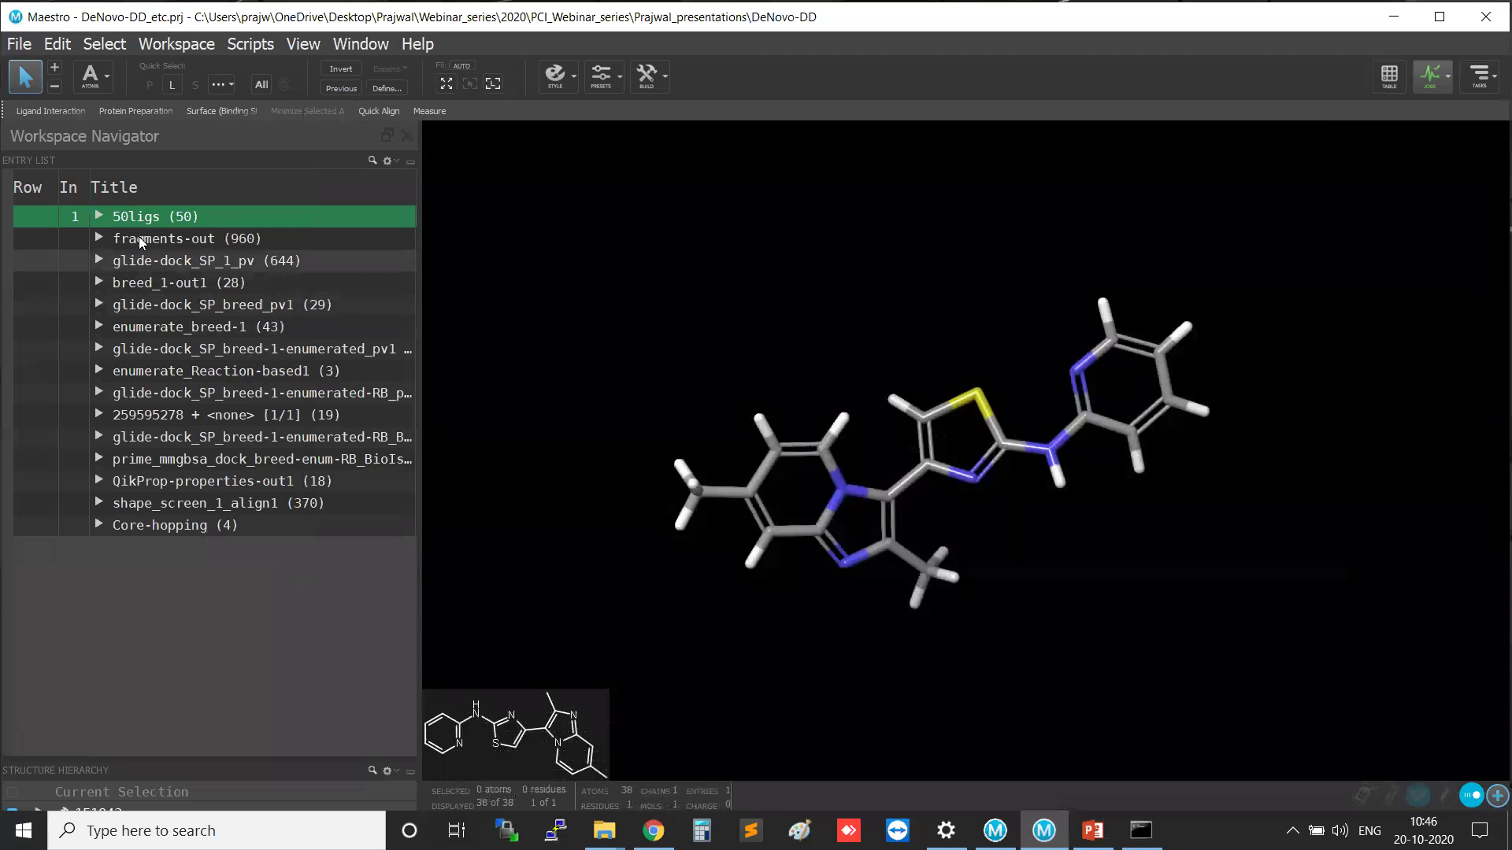
# Expand the fragments-out group and display fragments 1 to 7 of 15650 Known Active one after another in the workspace.
pyautogui.click(139, 236)
pyautogui.click(99, 238)
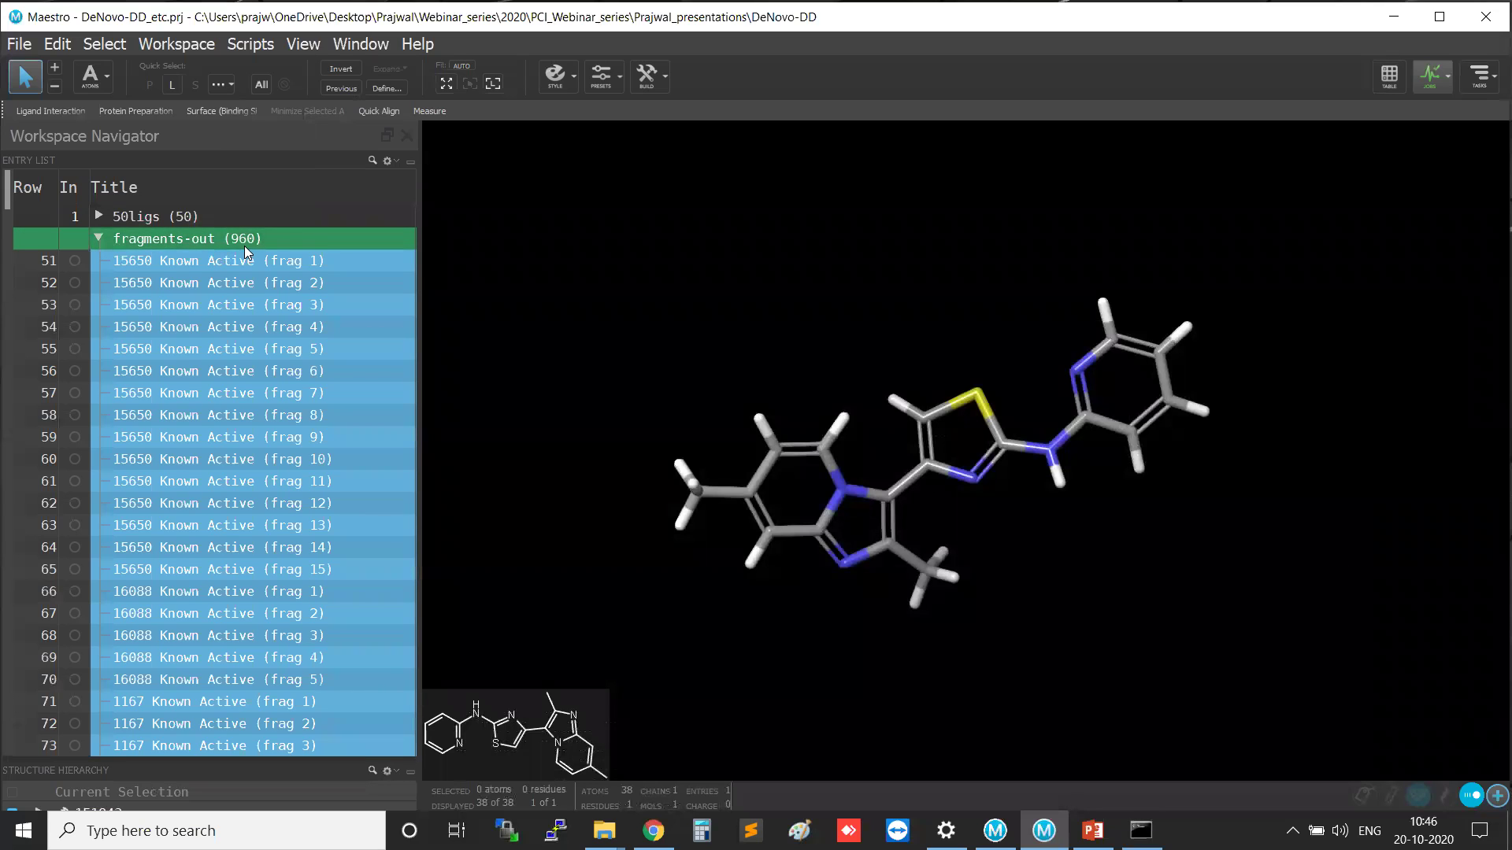
pyautogui.press('ctrl')
pyautogui.click(75, 261)
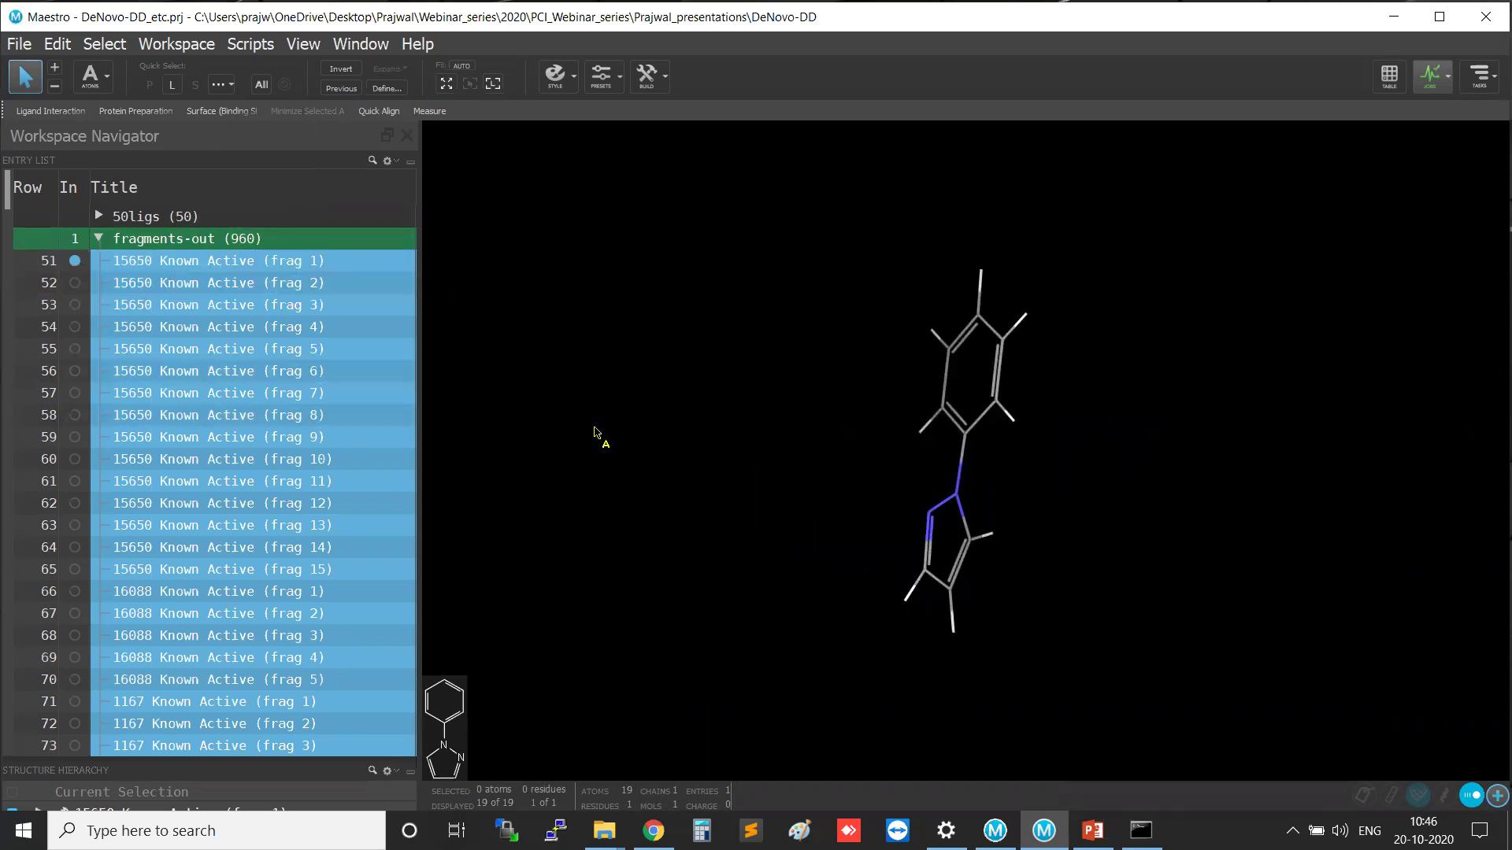
pyautogui.moveTo(1034, 511); pyautogui.dragTo(756, 476, button='middle')
pyautogui.click(72, 286)
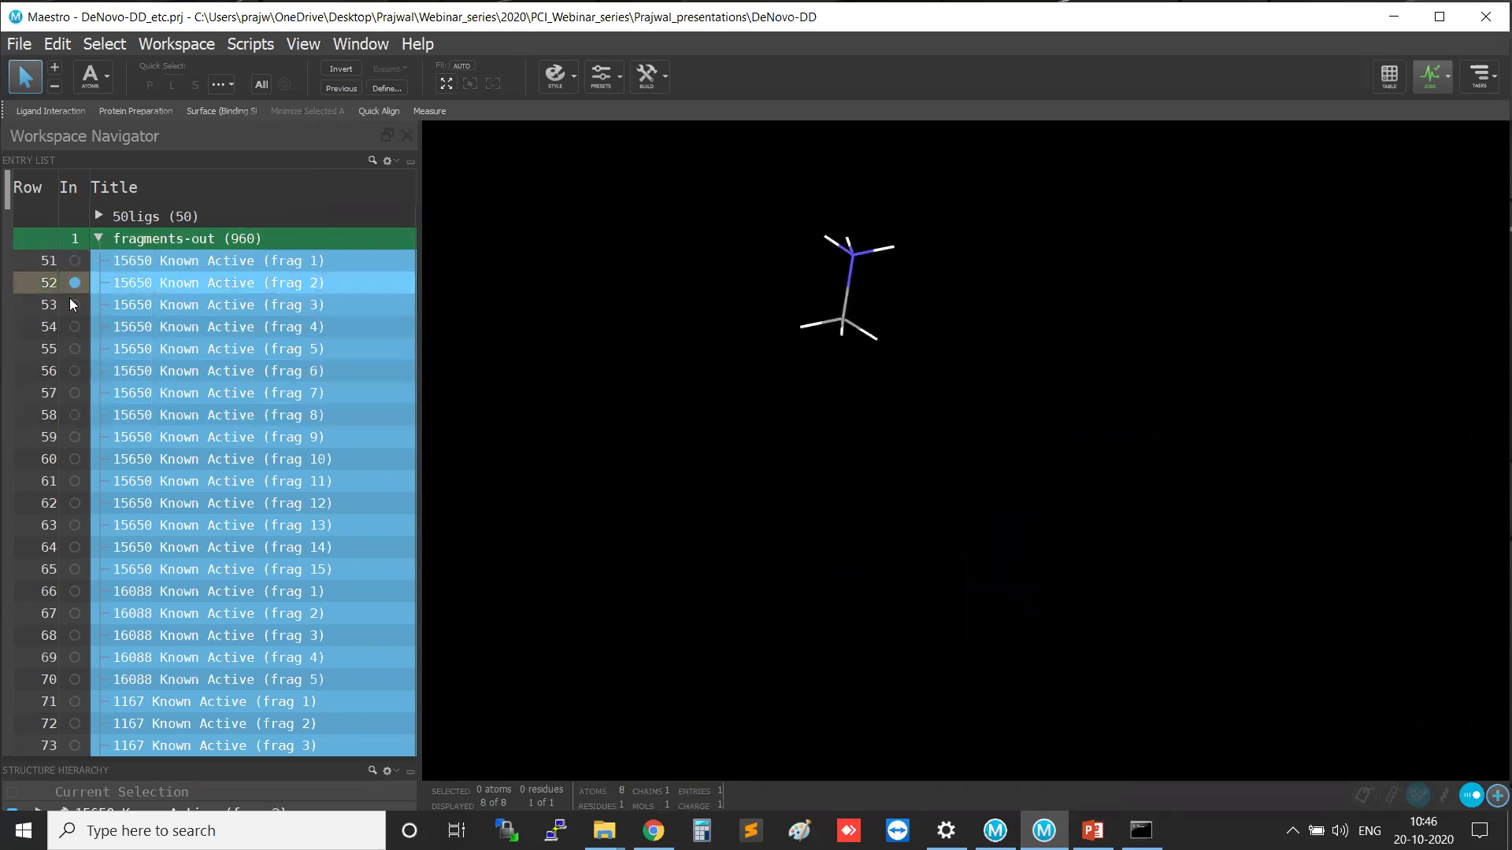
pyautogui.click(74, 306)
pyautogui.click(72, 326)
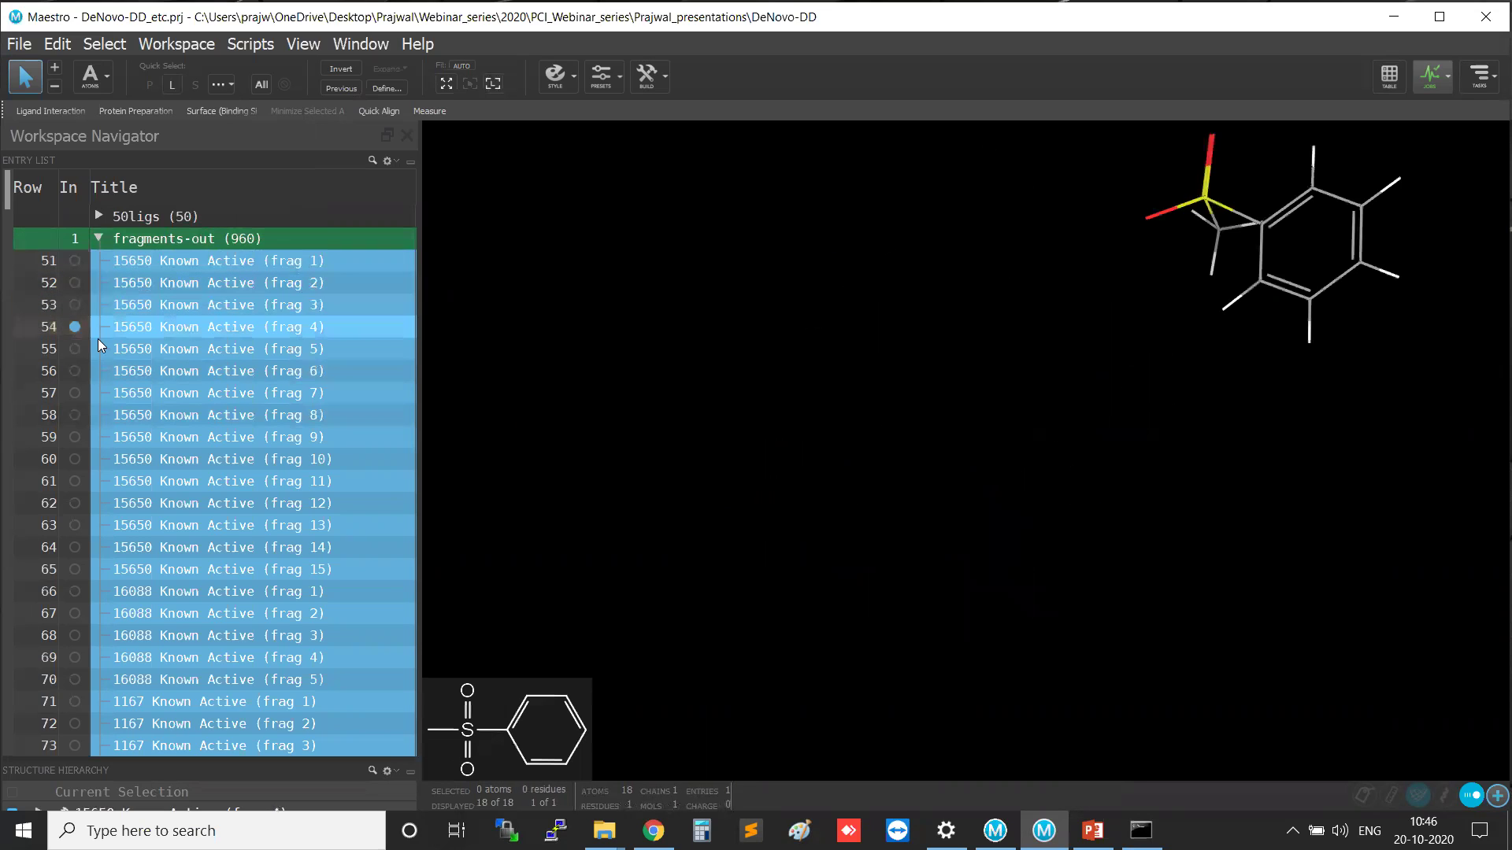
pyautogui.click(74, 348)
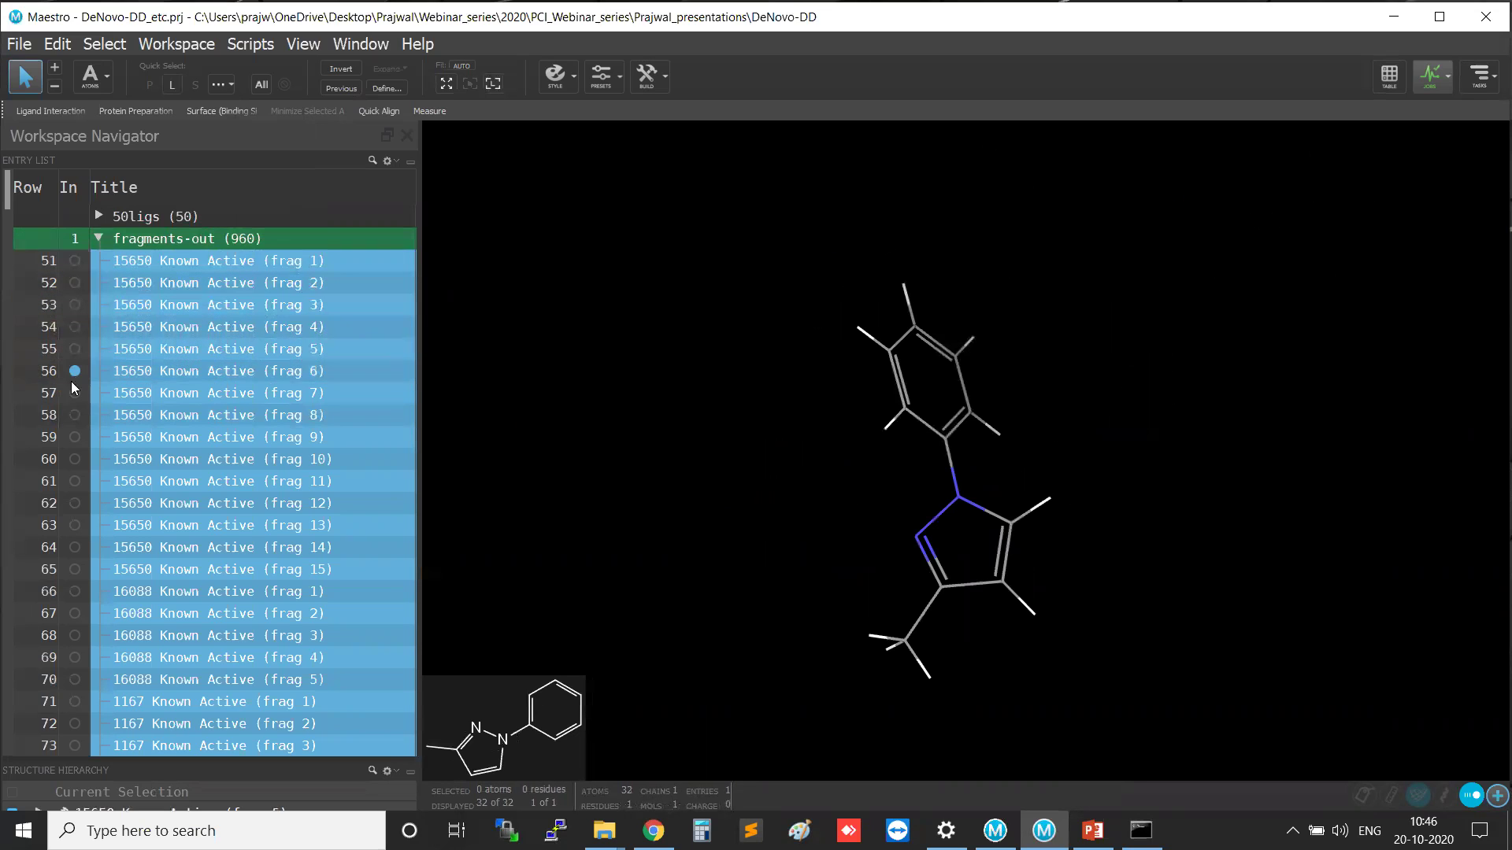
pyautogui.click(73, 391)
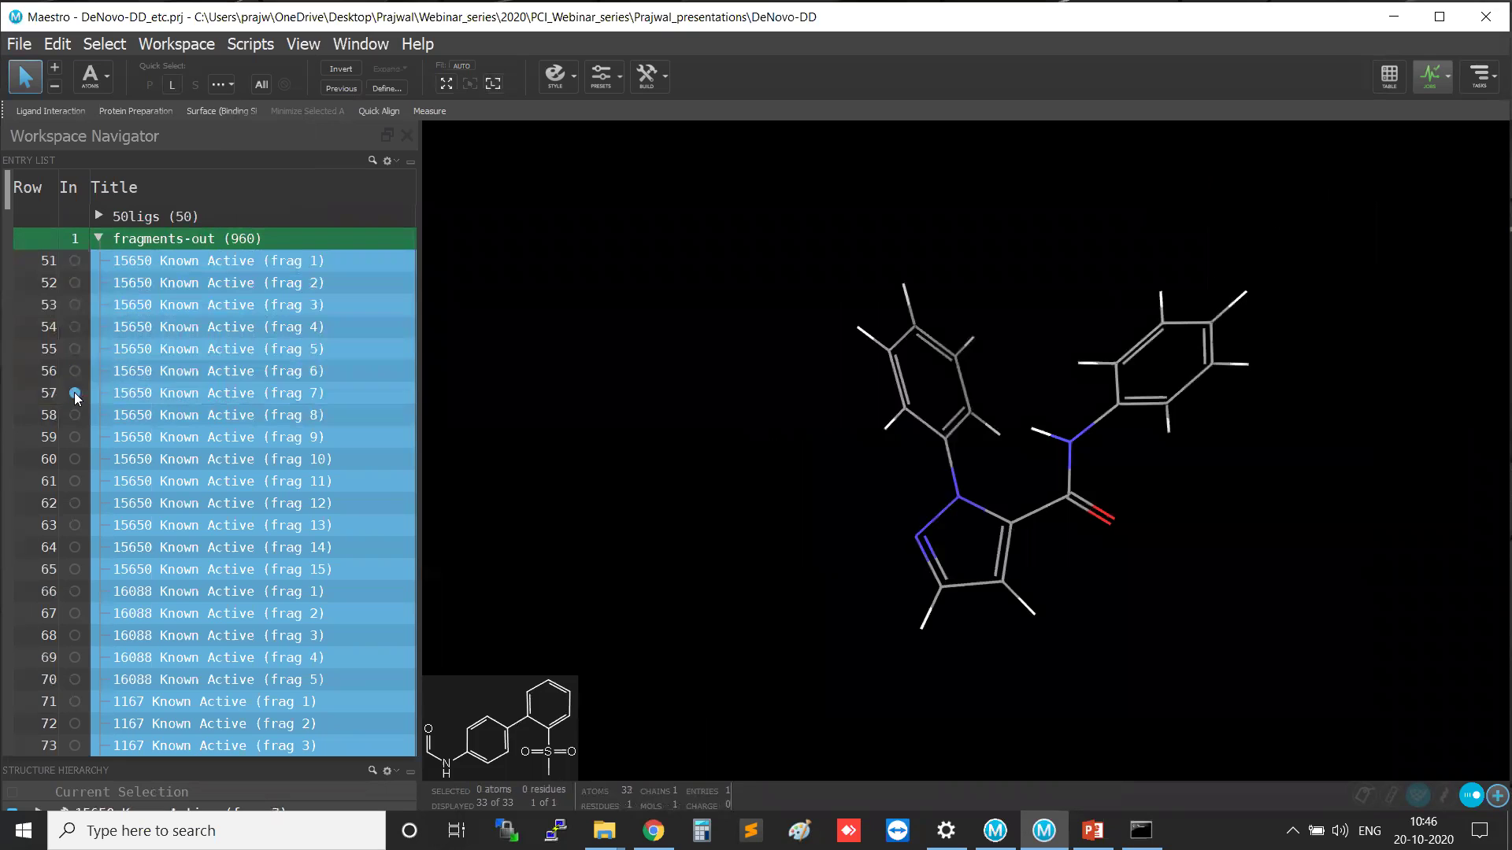
# Open the Project Table, show the selected fragments in the 2D Viewer and maximize the viewer window.
pyautogui.click(1388, 77)
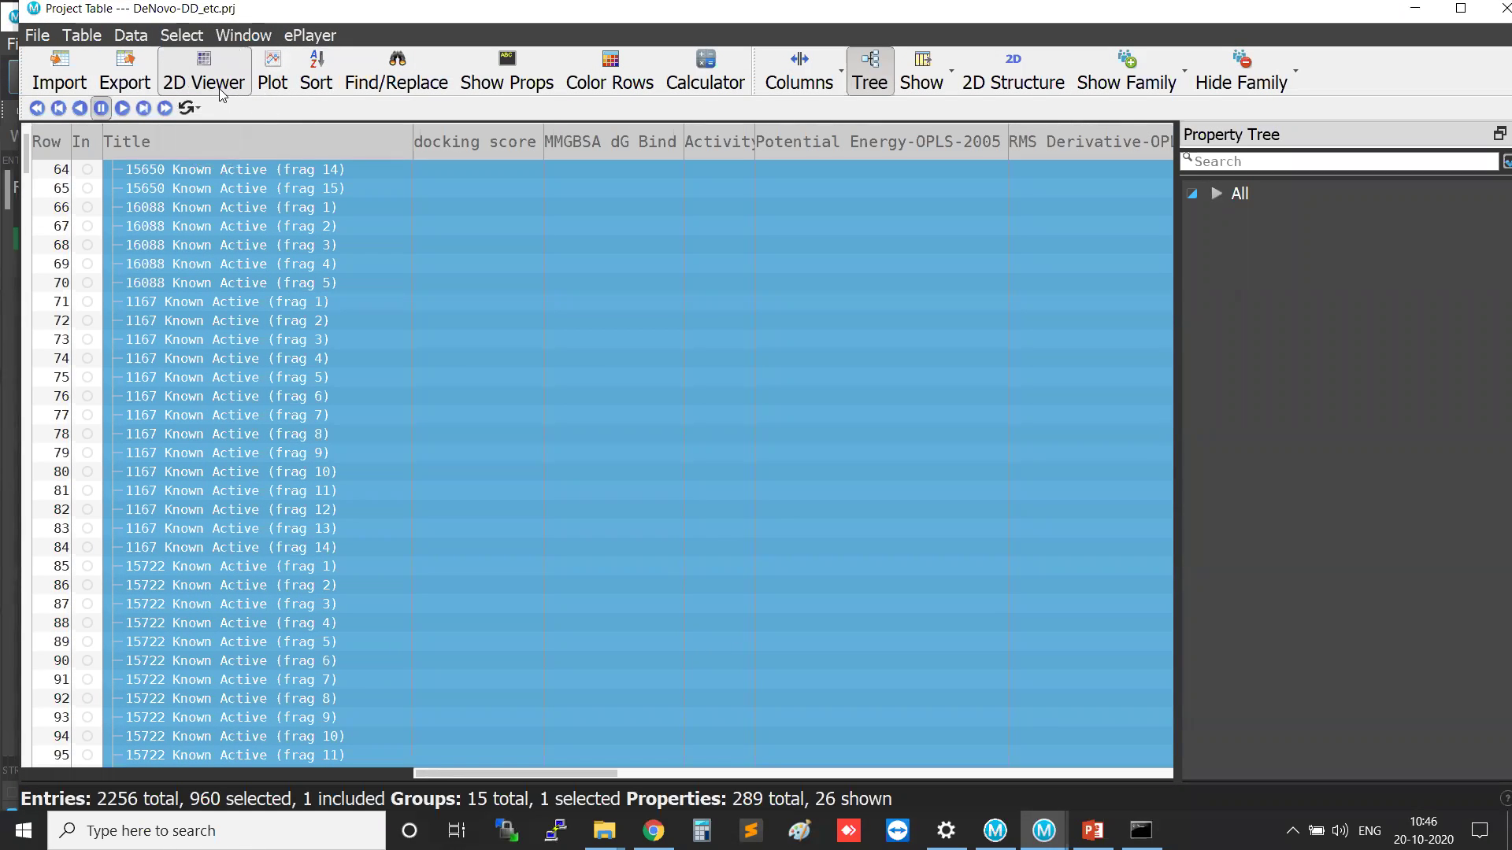
pyautogui.click(220, 90)
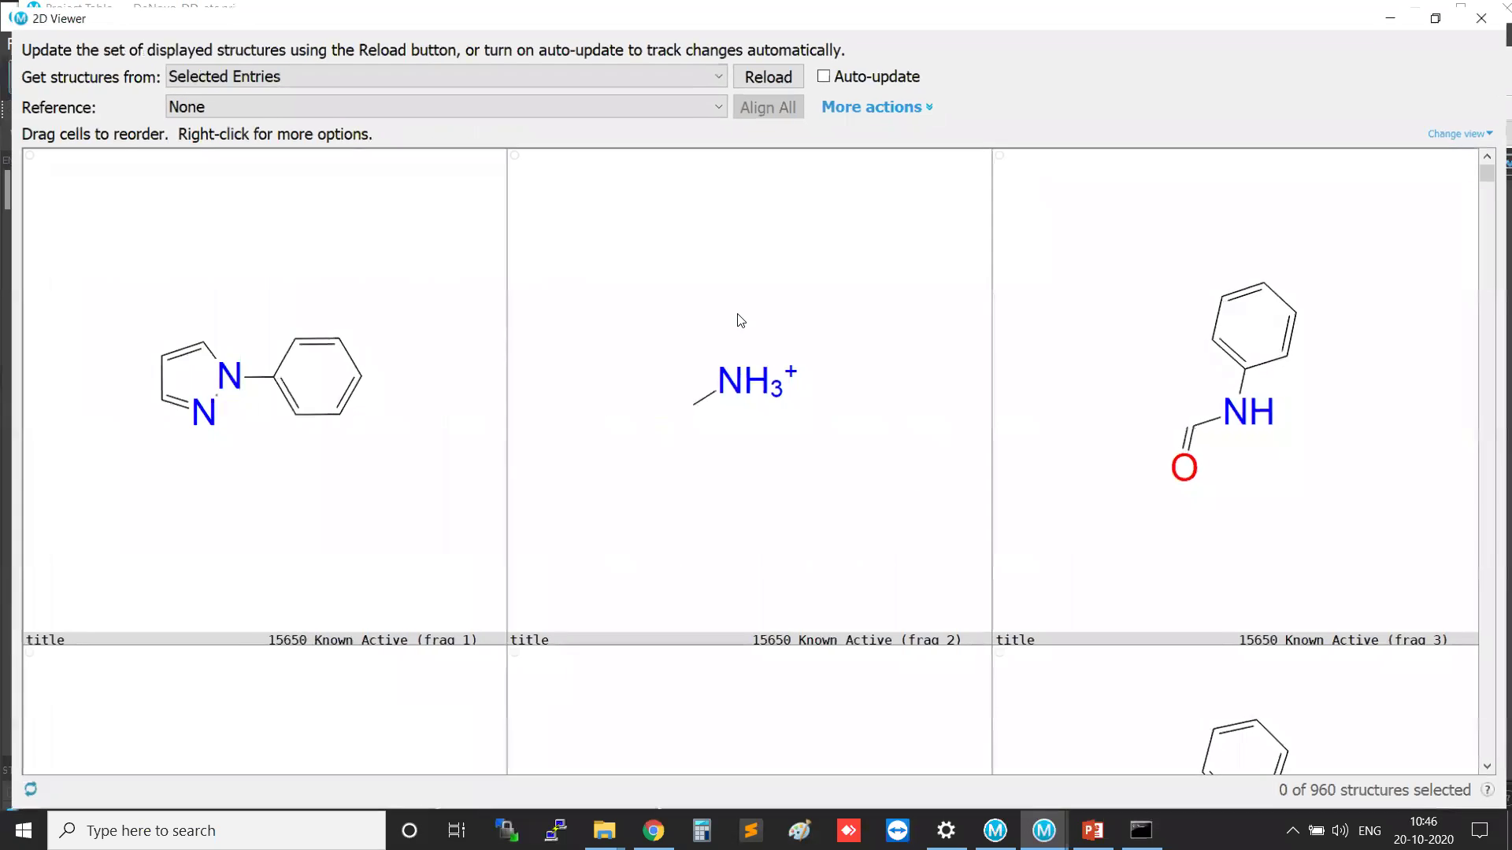
pyautogui.click(1001, 174)
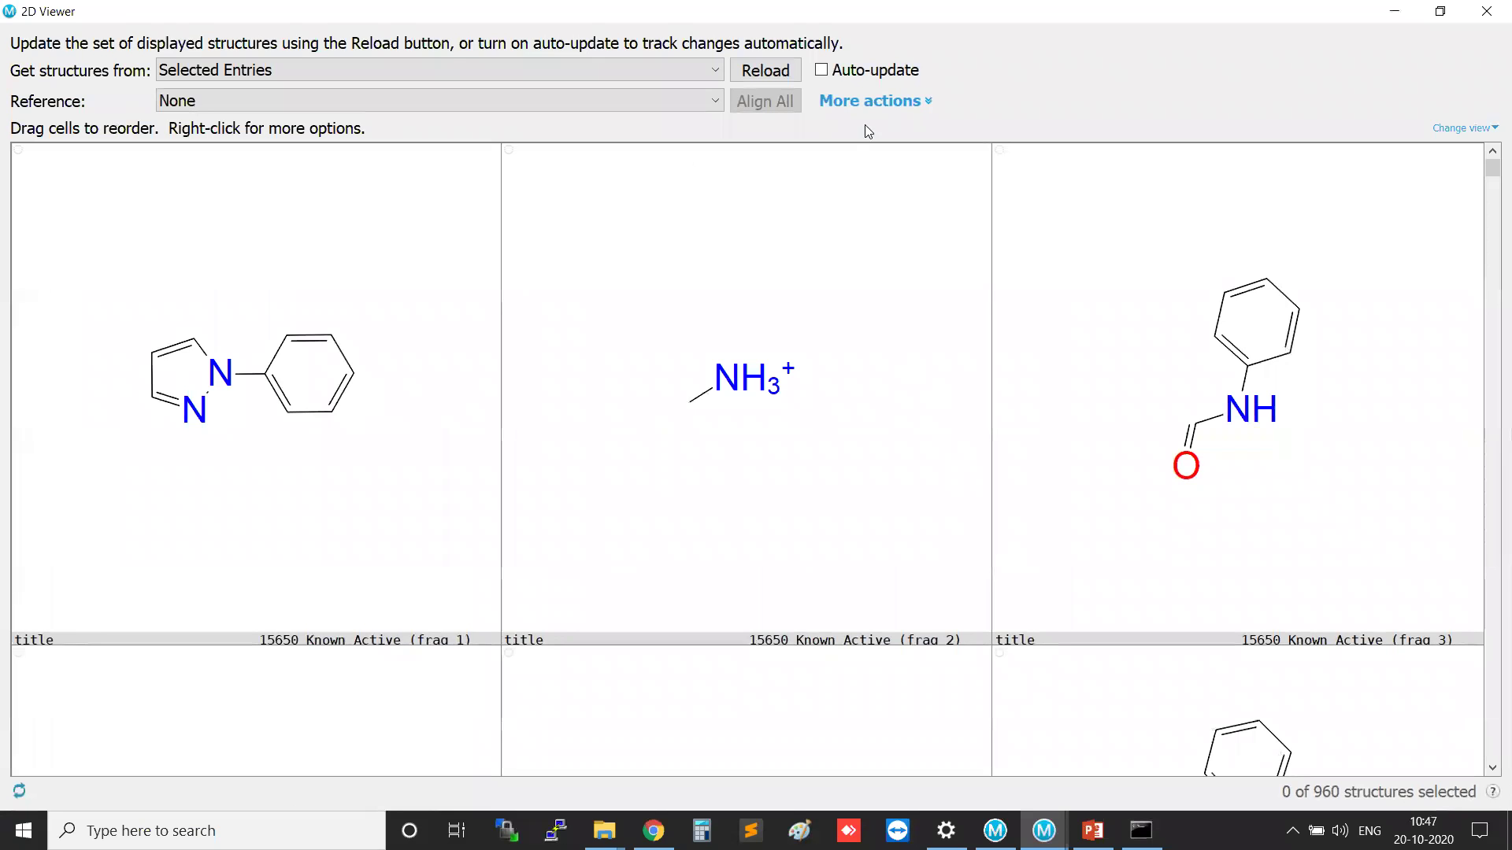
# Arrange the 2D Viewer's fragment structures in a five-column grid, and close the viewer after browsing them.
pyautogui.click(851, 111)
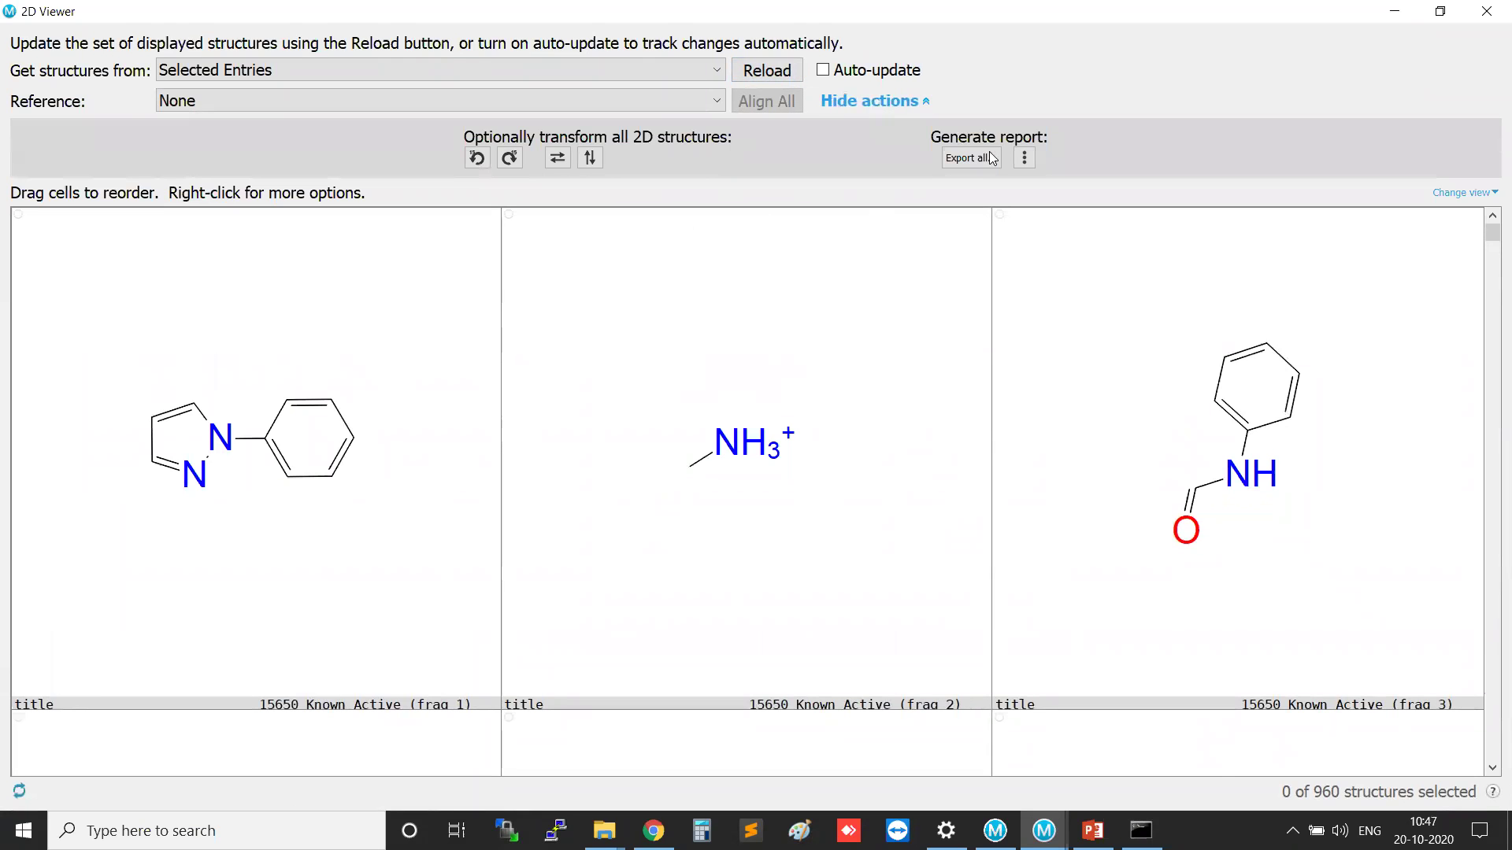
pyautogui.click(873, 102)
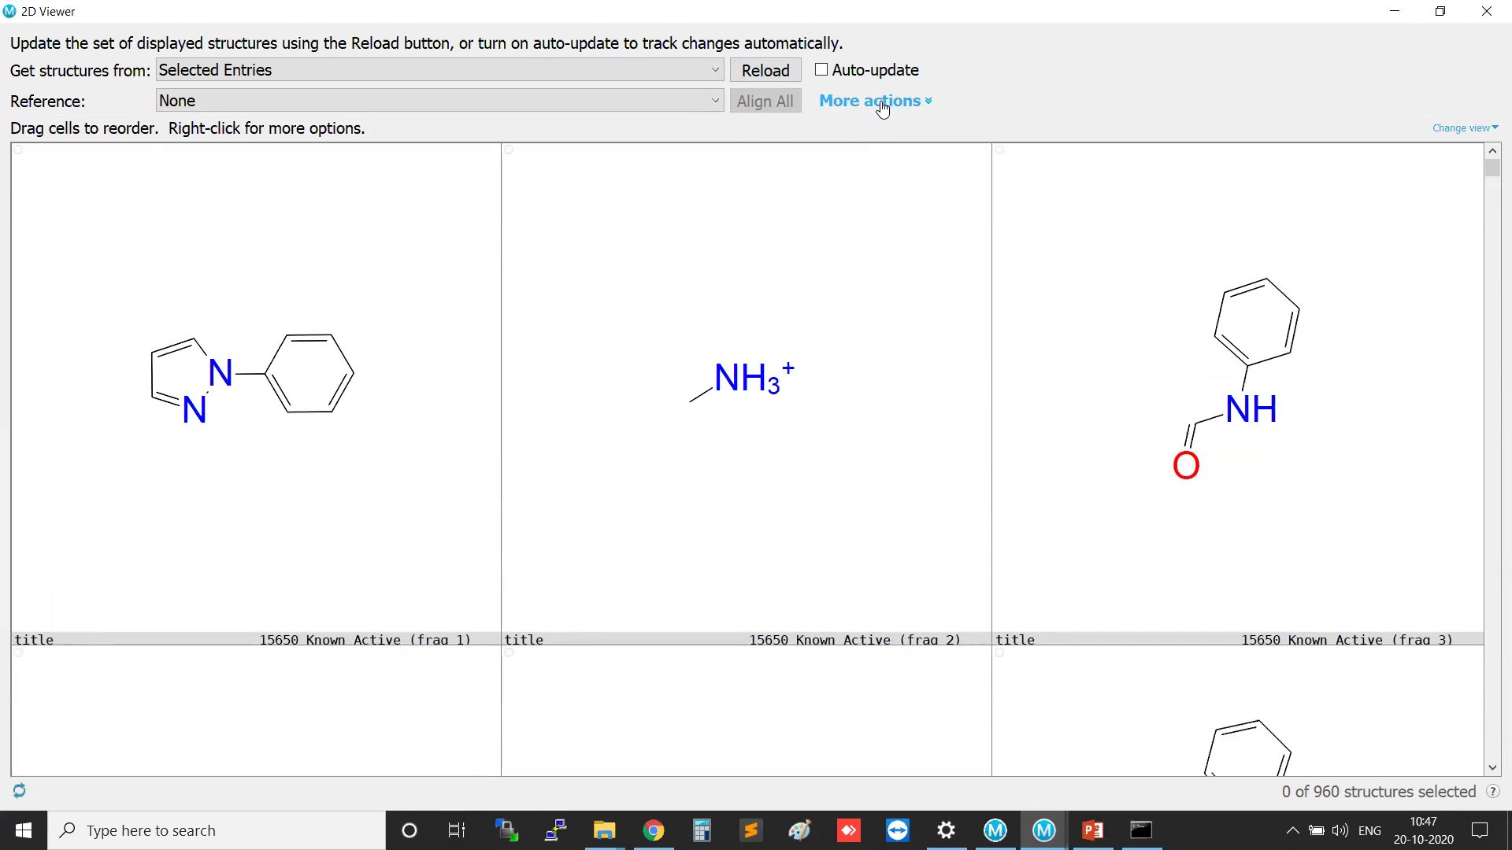
pyautogui.click(1468, 130)
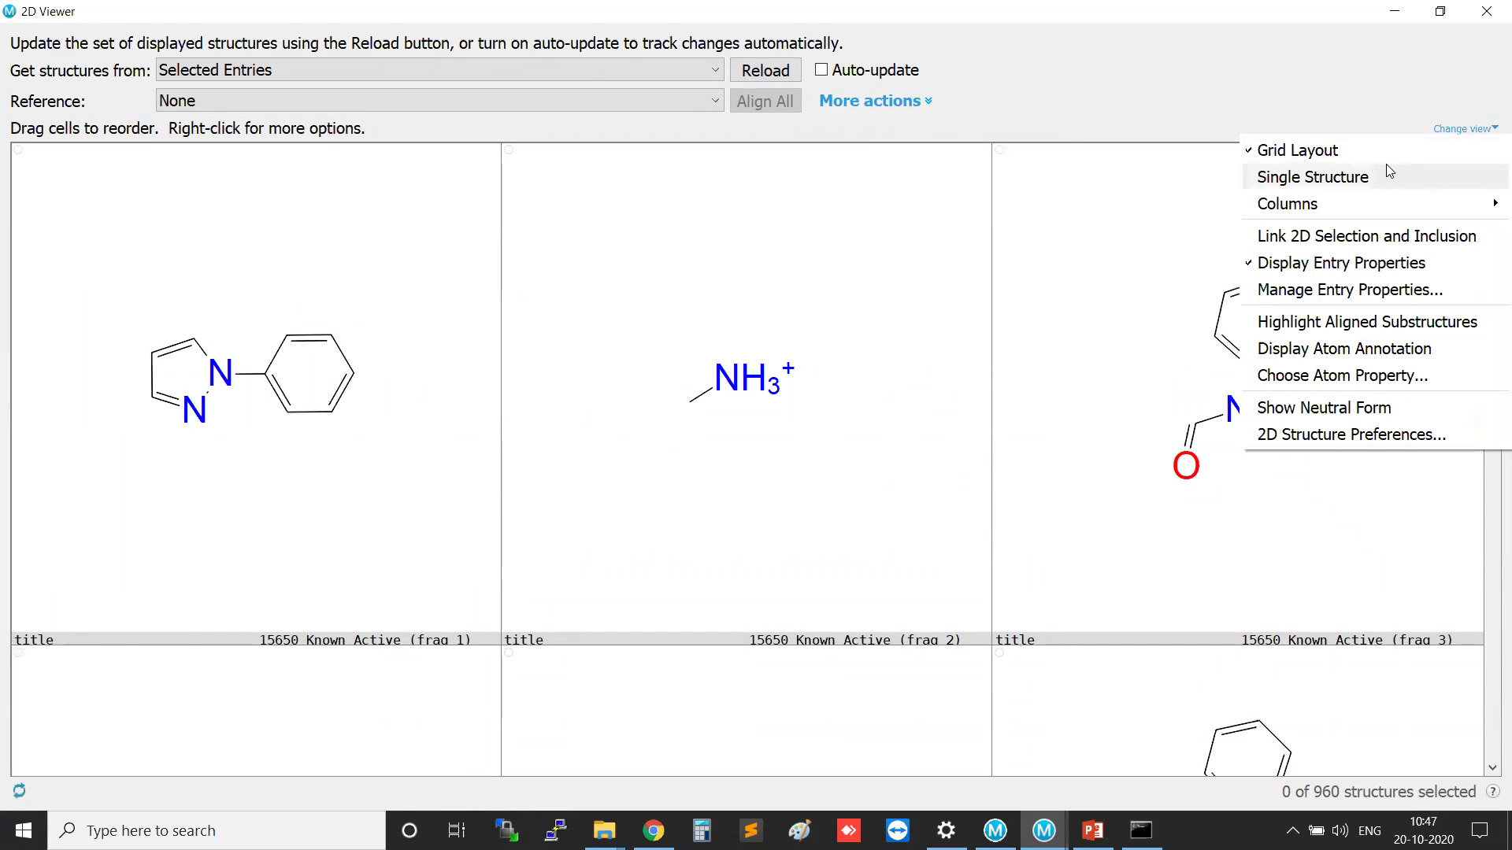
pyautogui.moveTo(1294, 205)
pyautogui.click(1193, 310)
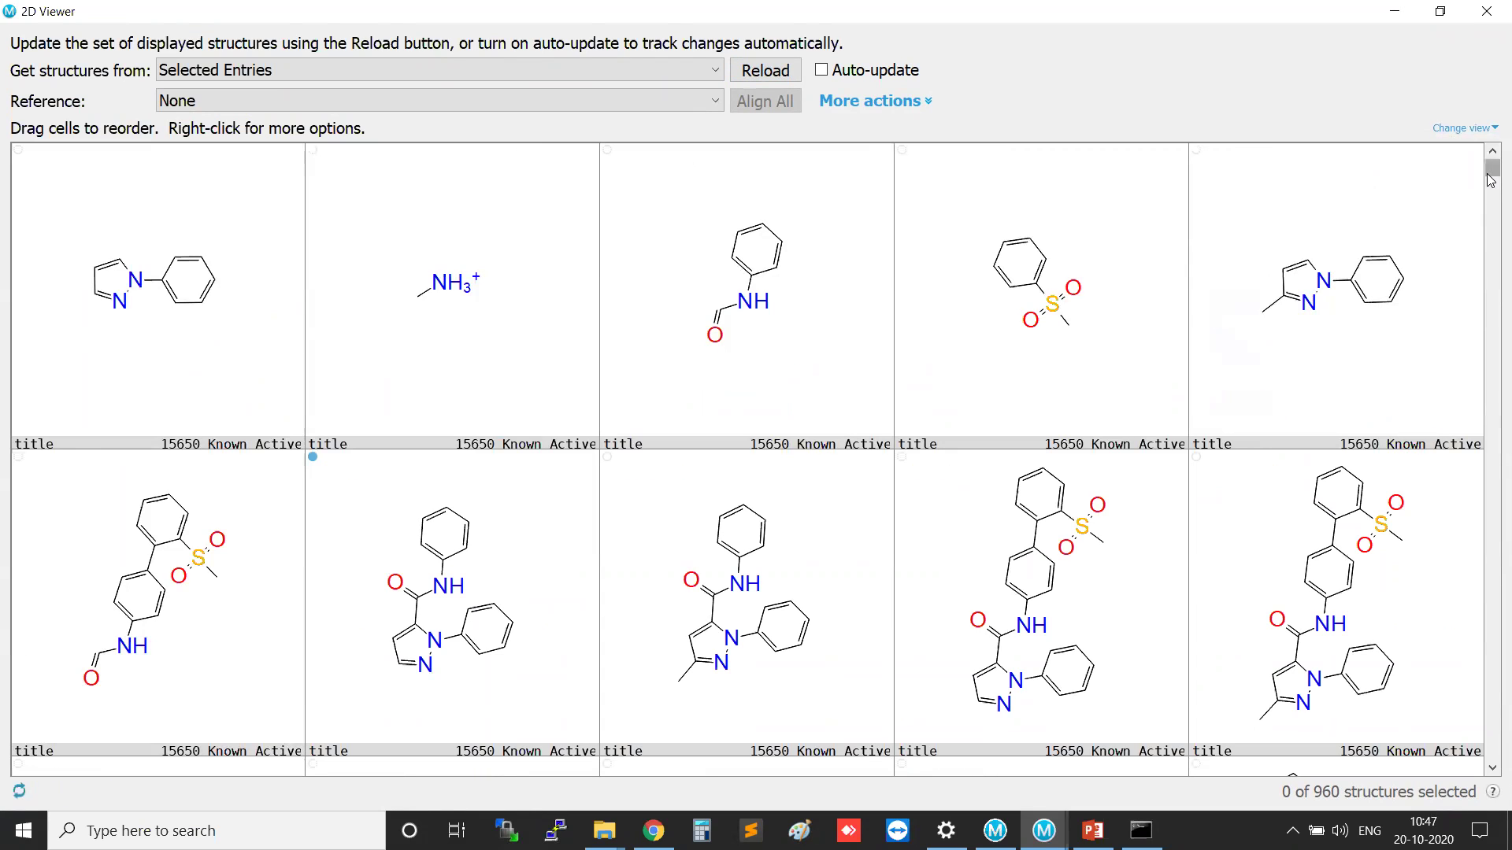
pyautogui.moveTo(1490, 168)
pyautogui.mouseDown()
pyautogui.moveTo(1490, 250)
pyautogui.moveTo(1491, 172)
pyautogui.mouseUp()
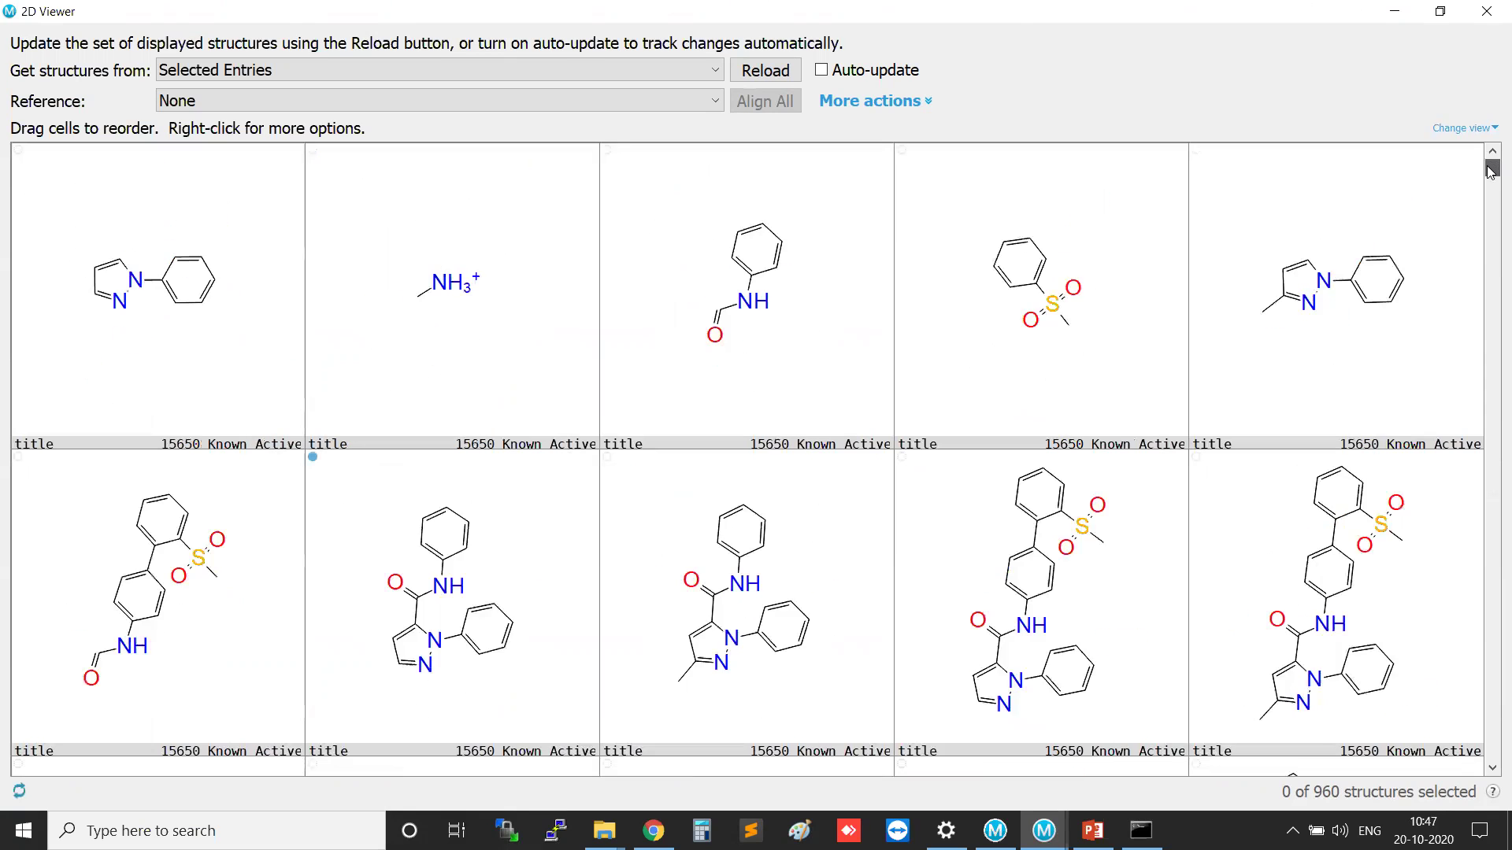
pyautogui.click(1485, 11)
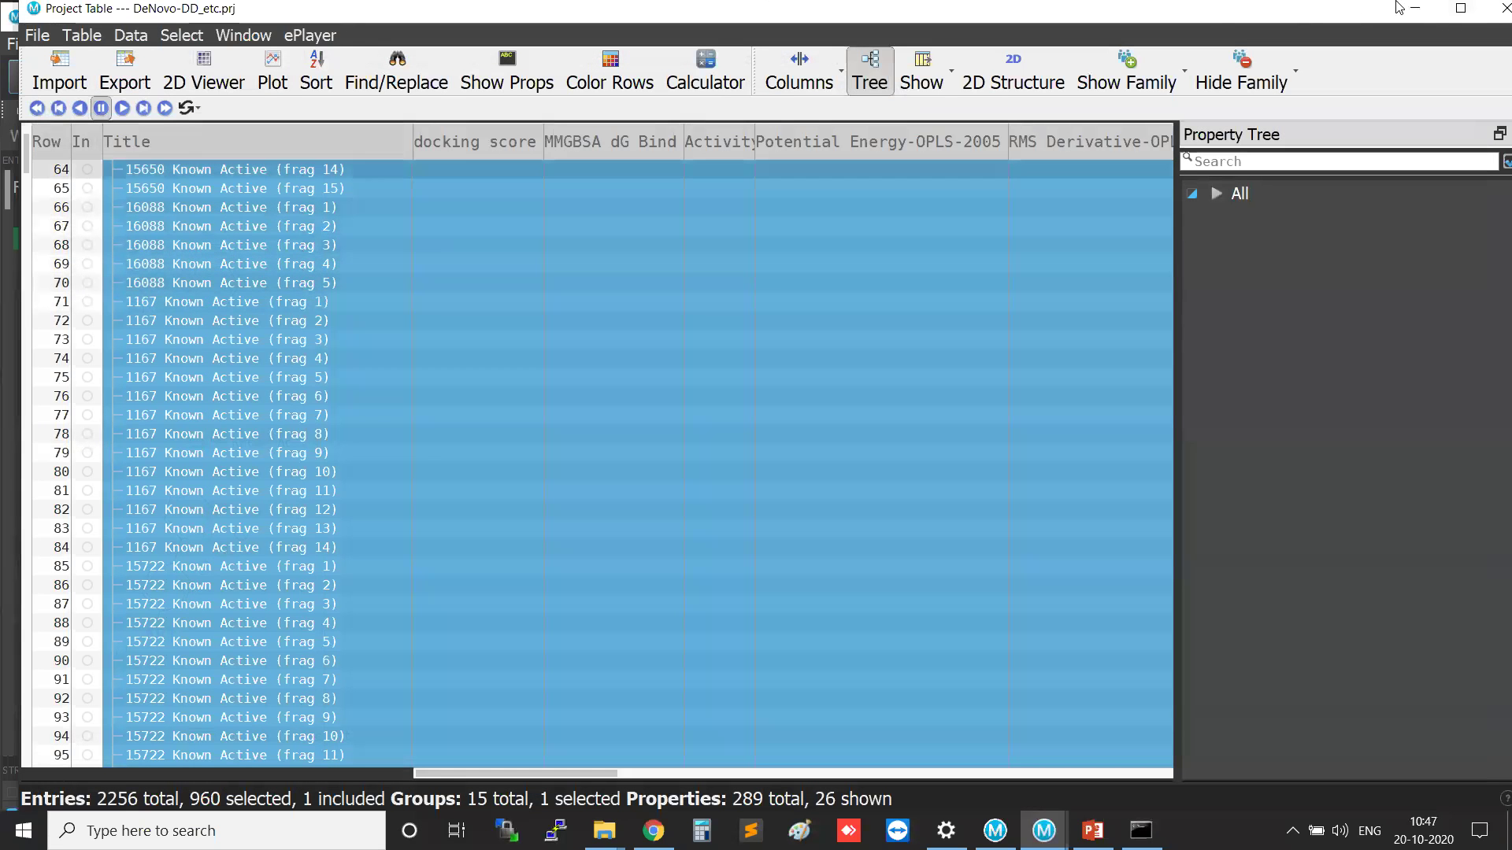
# Close the Project Table and collapse the fragments-out group in the entry list.
pyautogui.click(1494, 8)
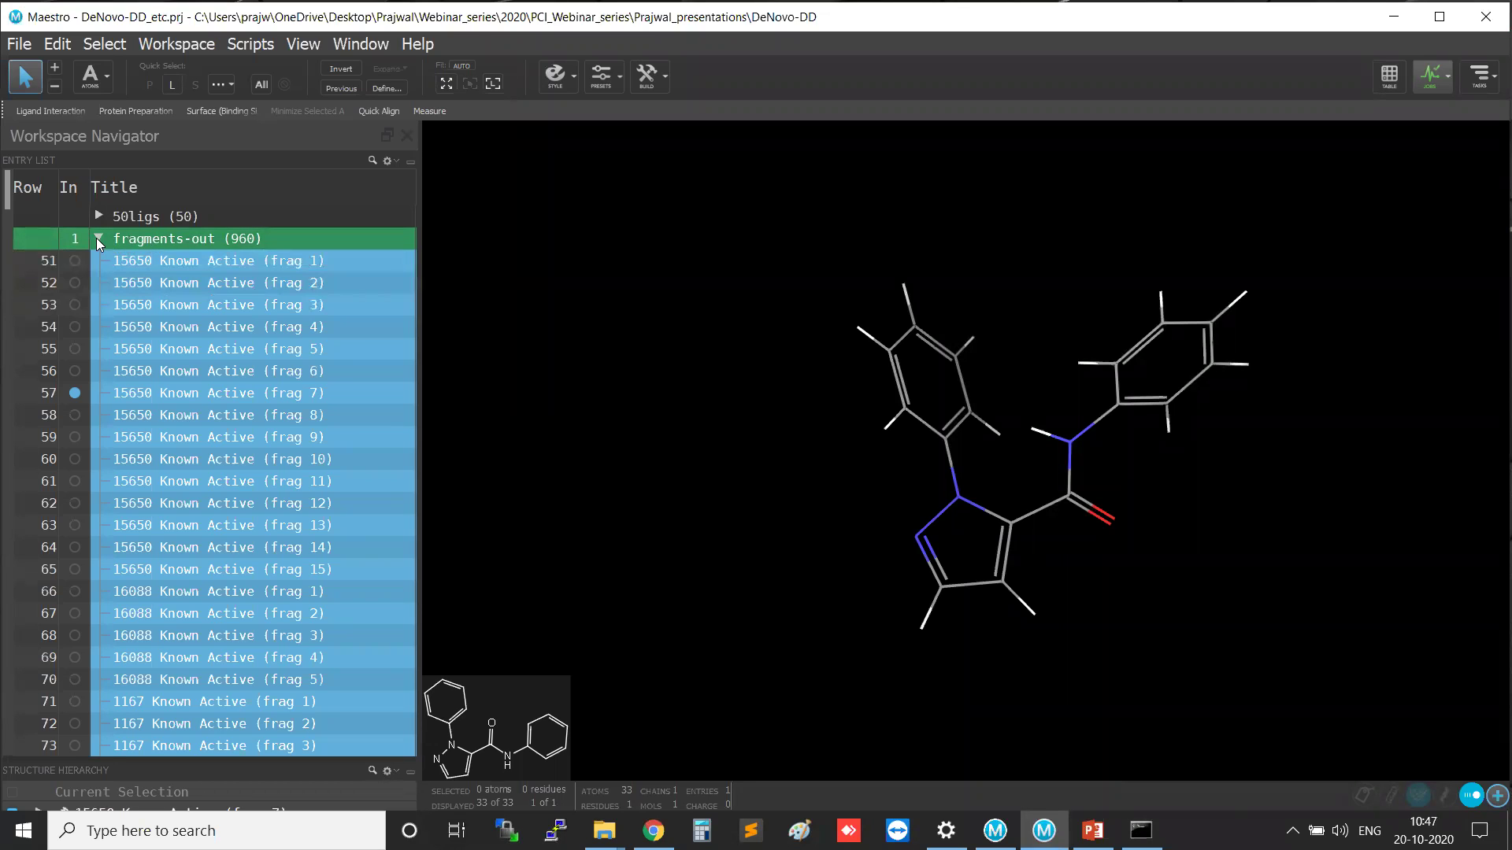
pyautogui.click(98, 238)
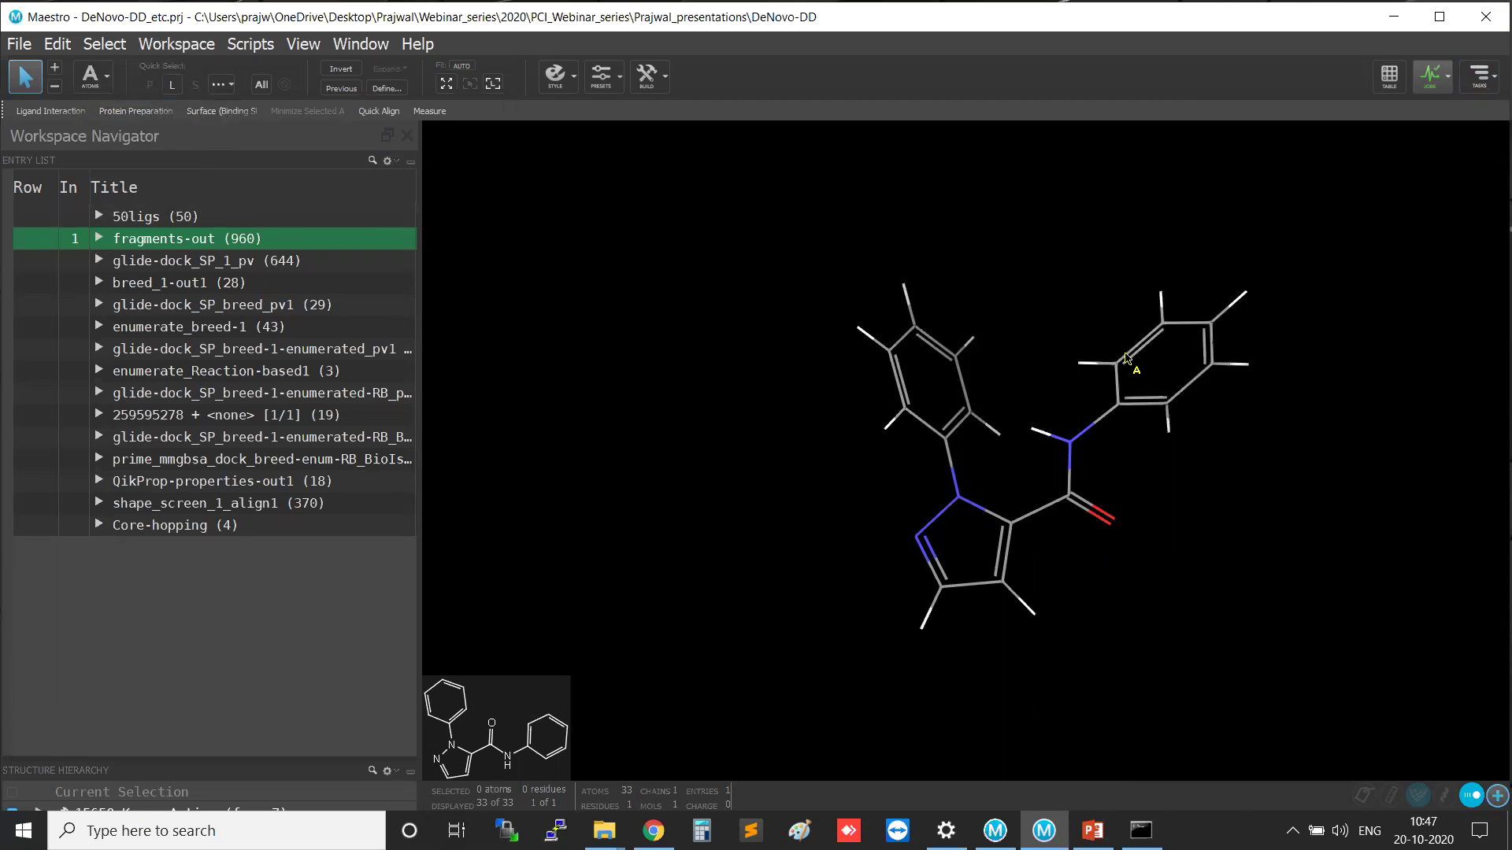
# Open Glide's Ligand Docking tool.
pyautogui.click(1480, 77)
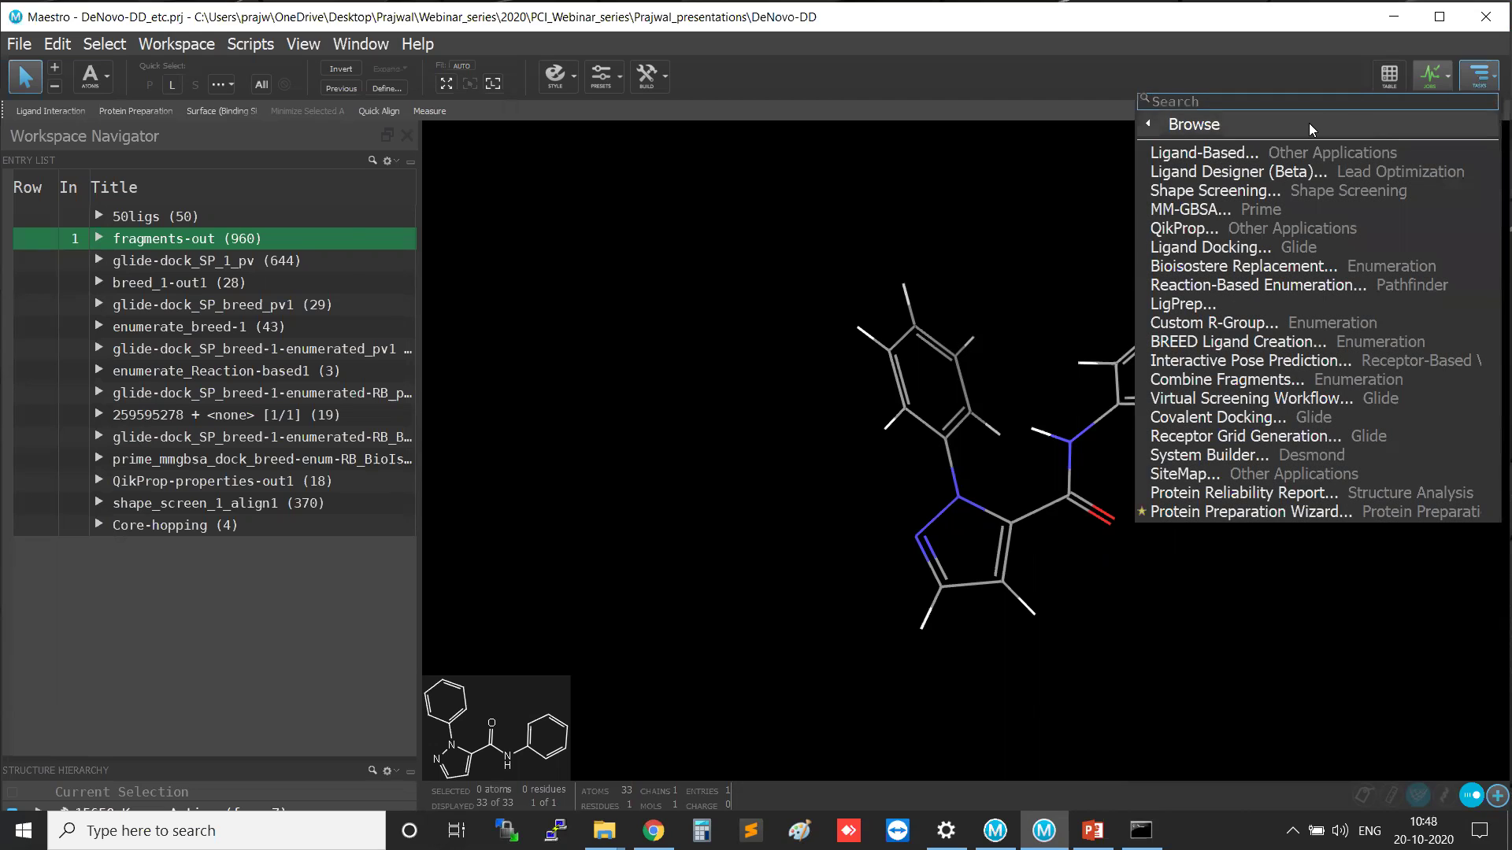
pyautogui.moveTo(1308, 123)
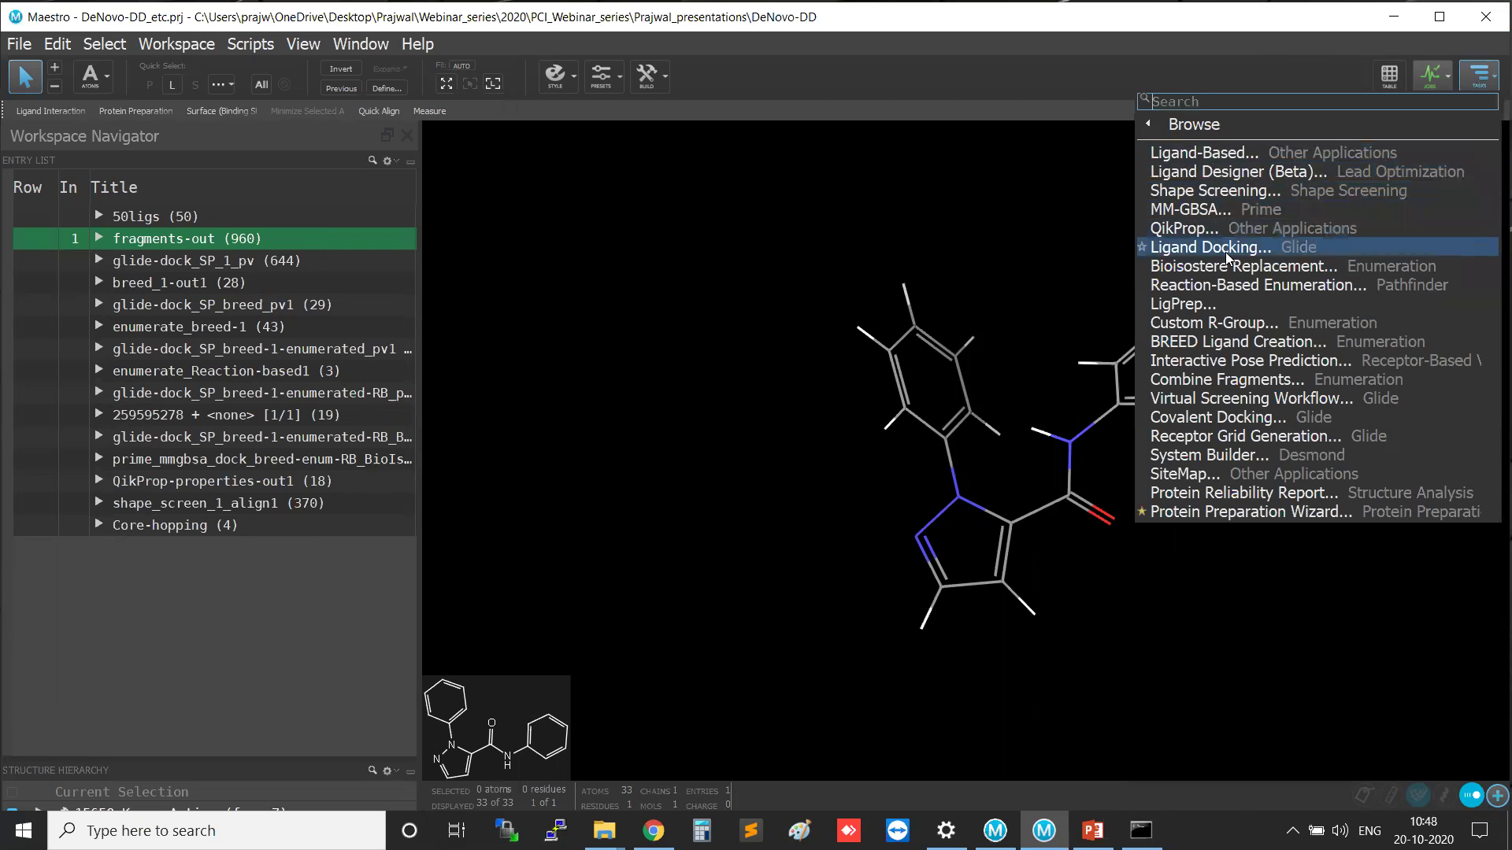
pyautogui.moveTo(1217, 123)
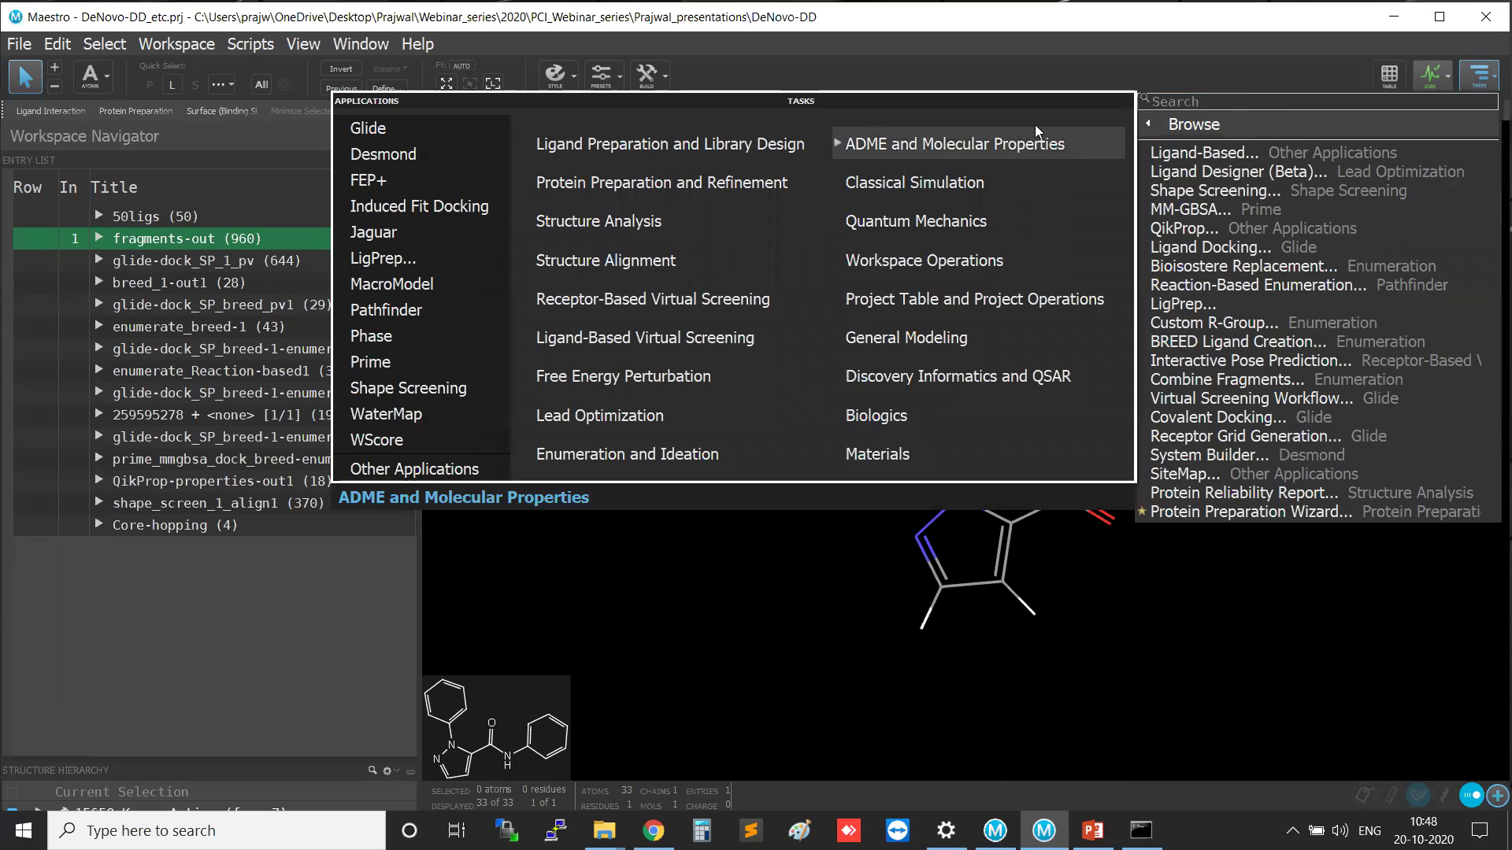
pyautogui.click(381, 129)
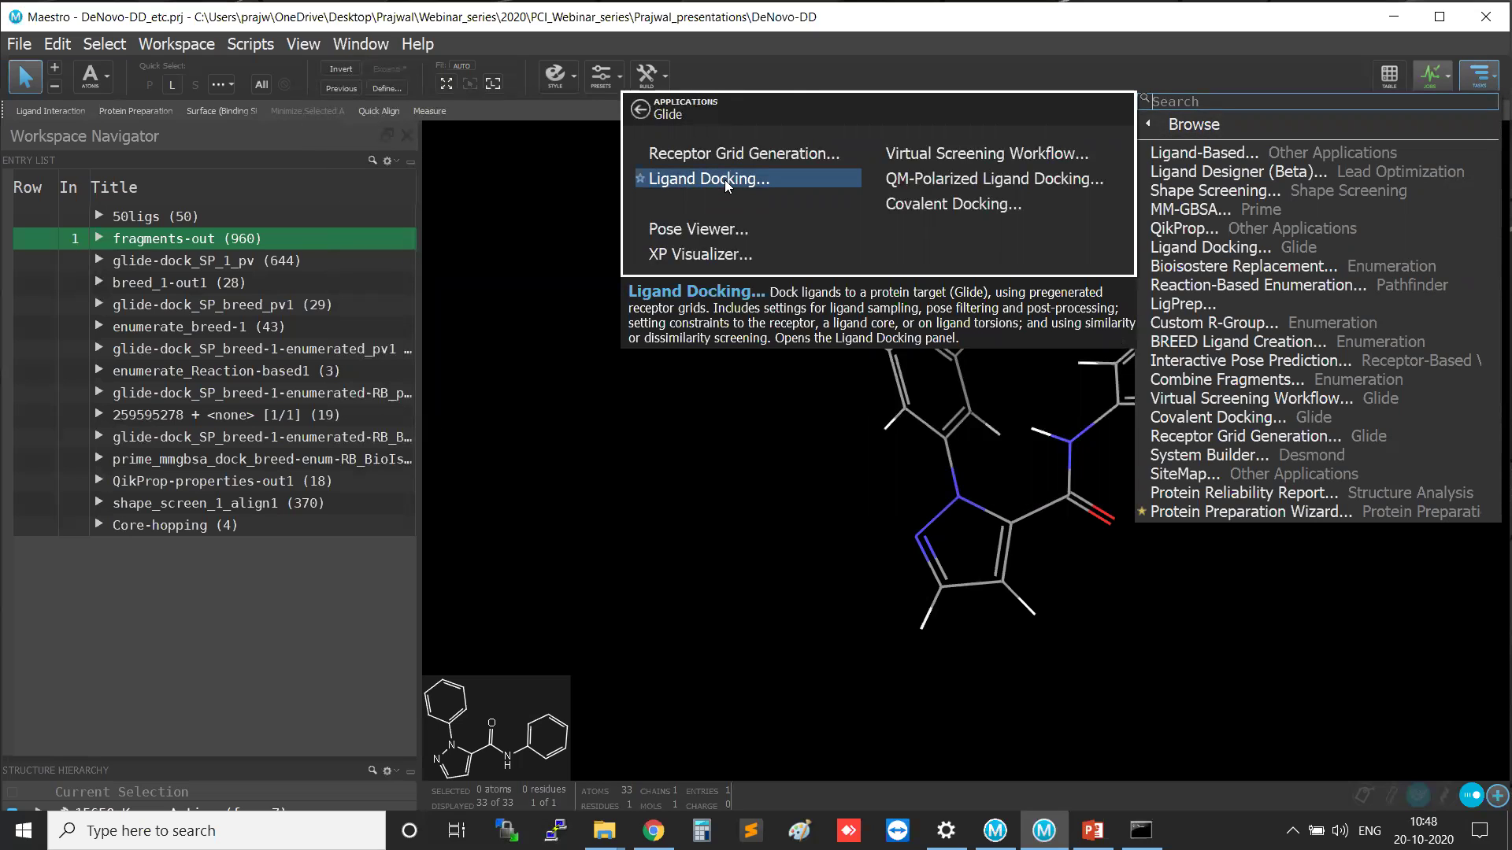
pyautogui.click(724, 180)
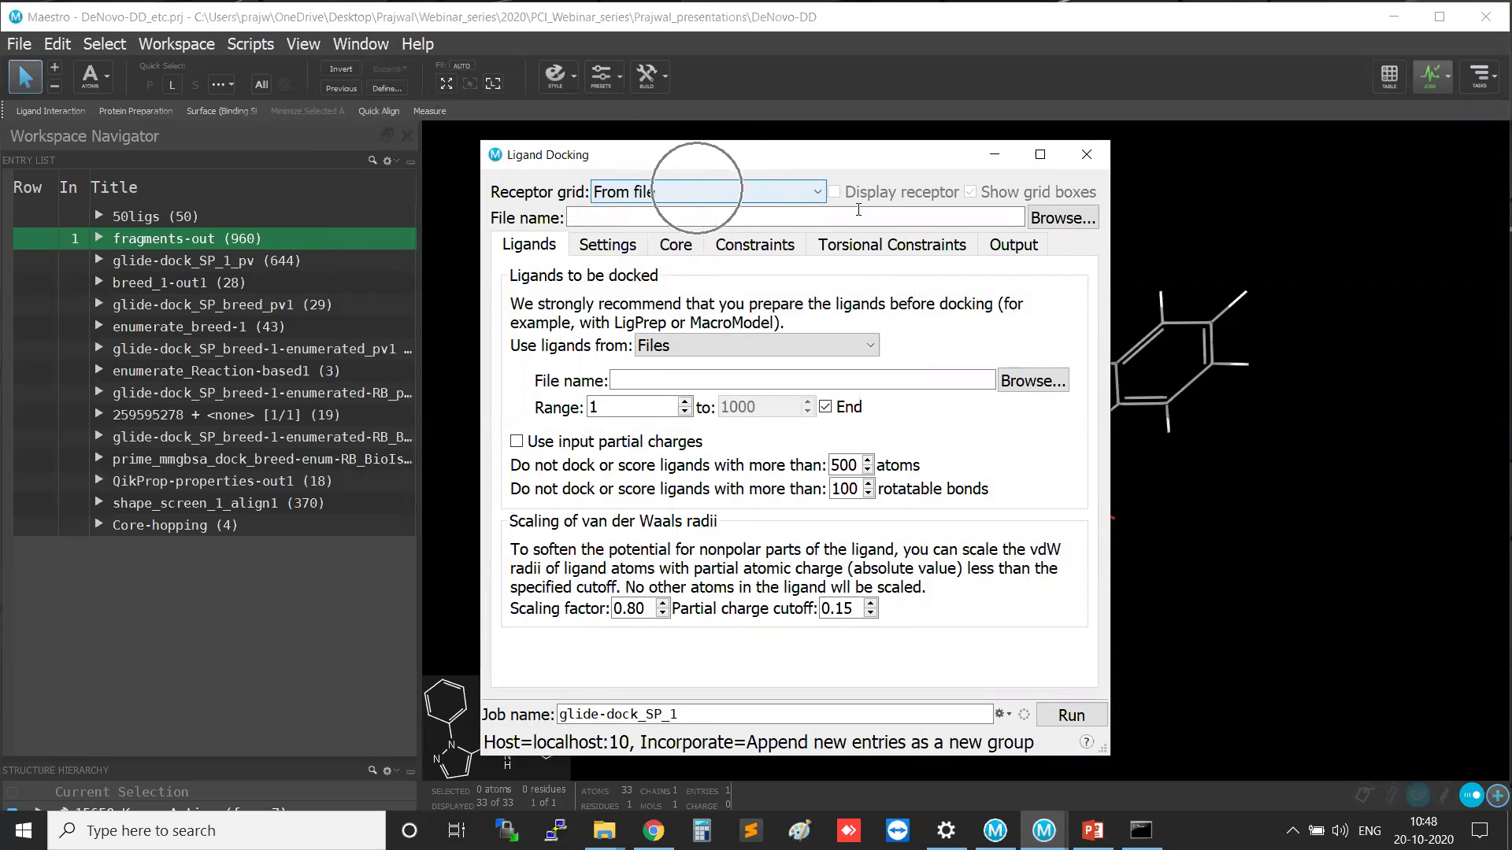
# Load glide-grid_1fjs.zip from the DeNovo-DD folder as the receptor grid for docking.
pyautogui.click(1062, 217)
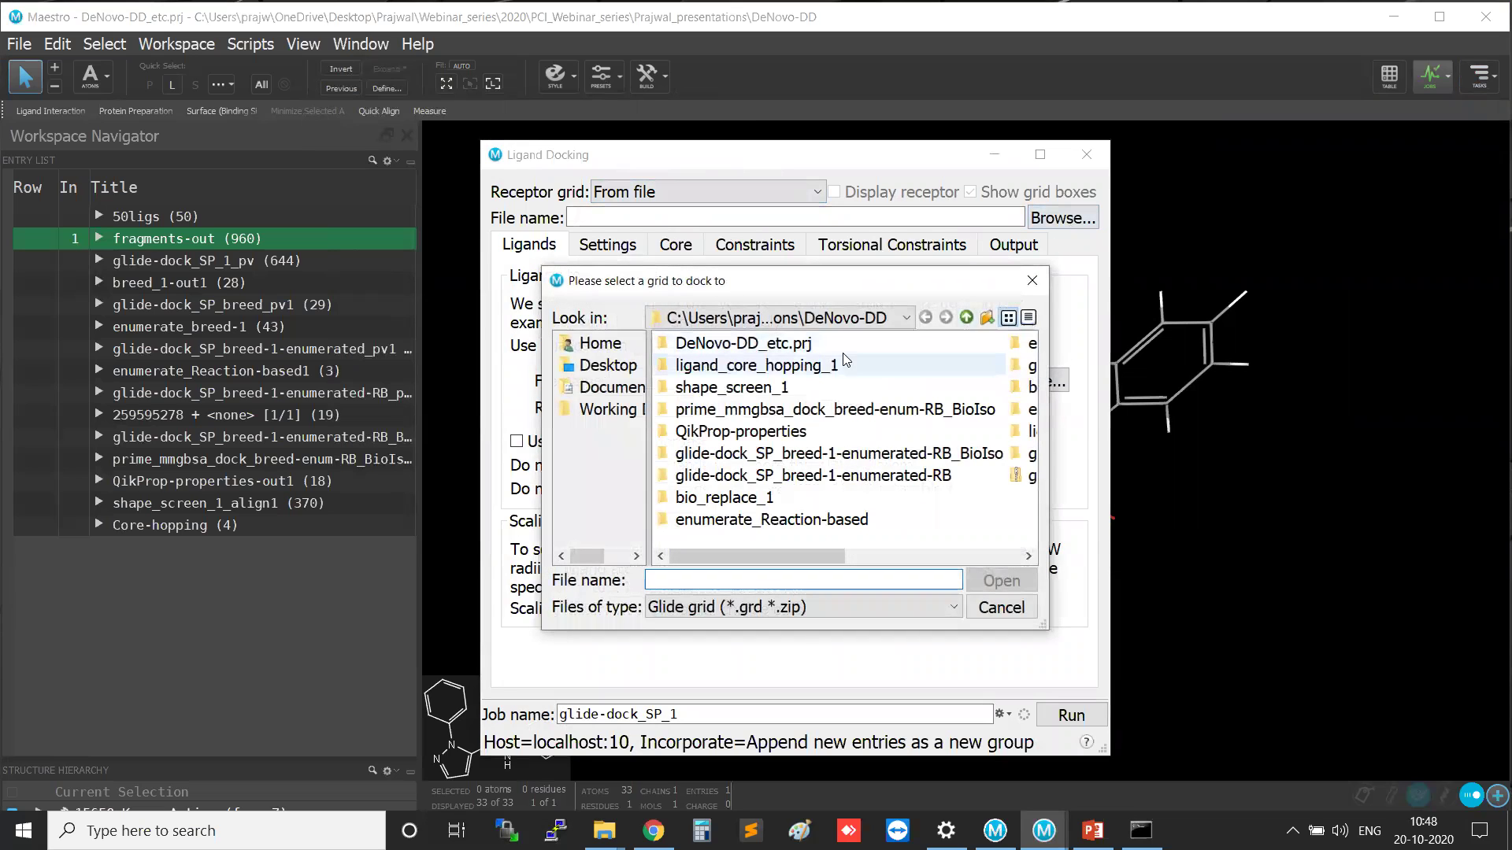
pyautogui.moveTo(781, 555); pyautogui.dragTo(923, 556)
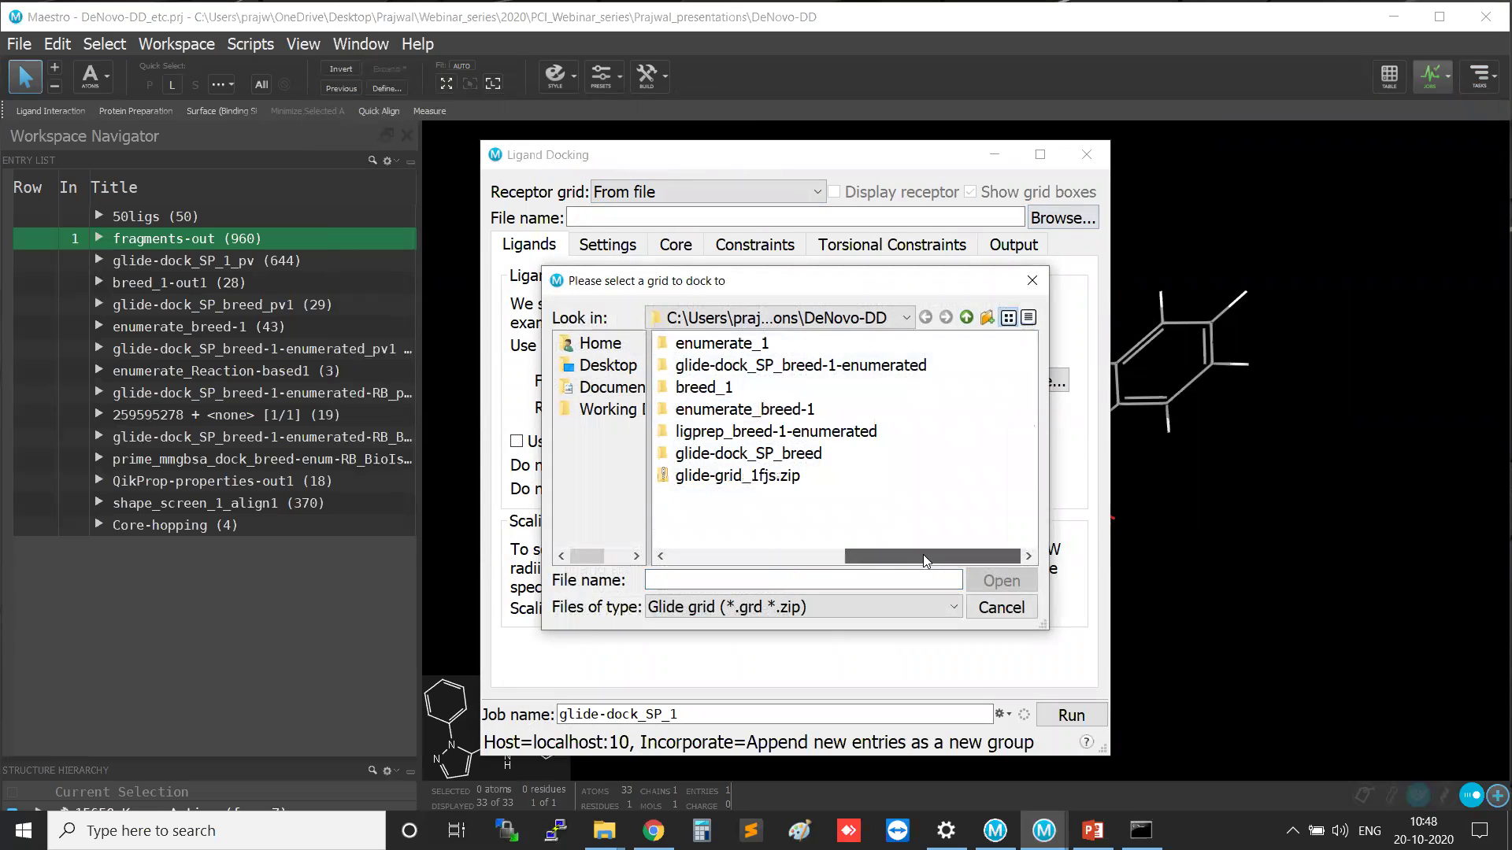
pyautogui.click(772, 478)
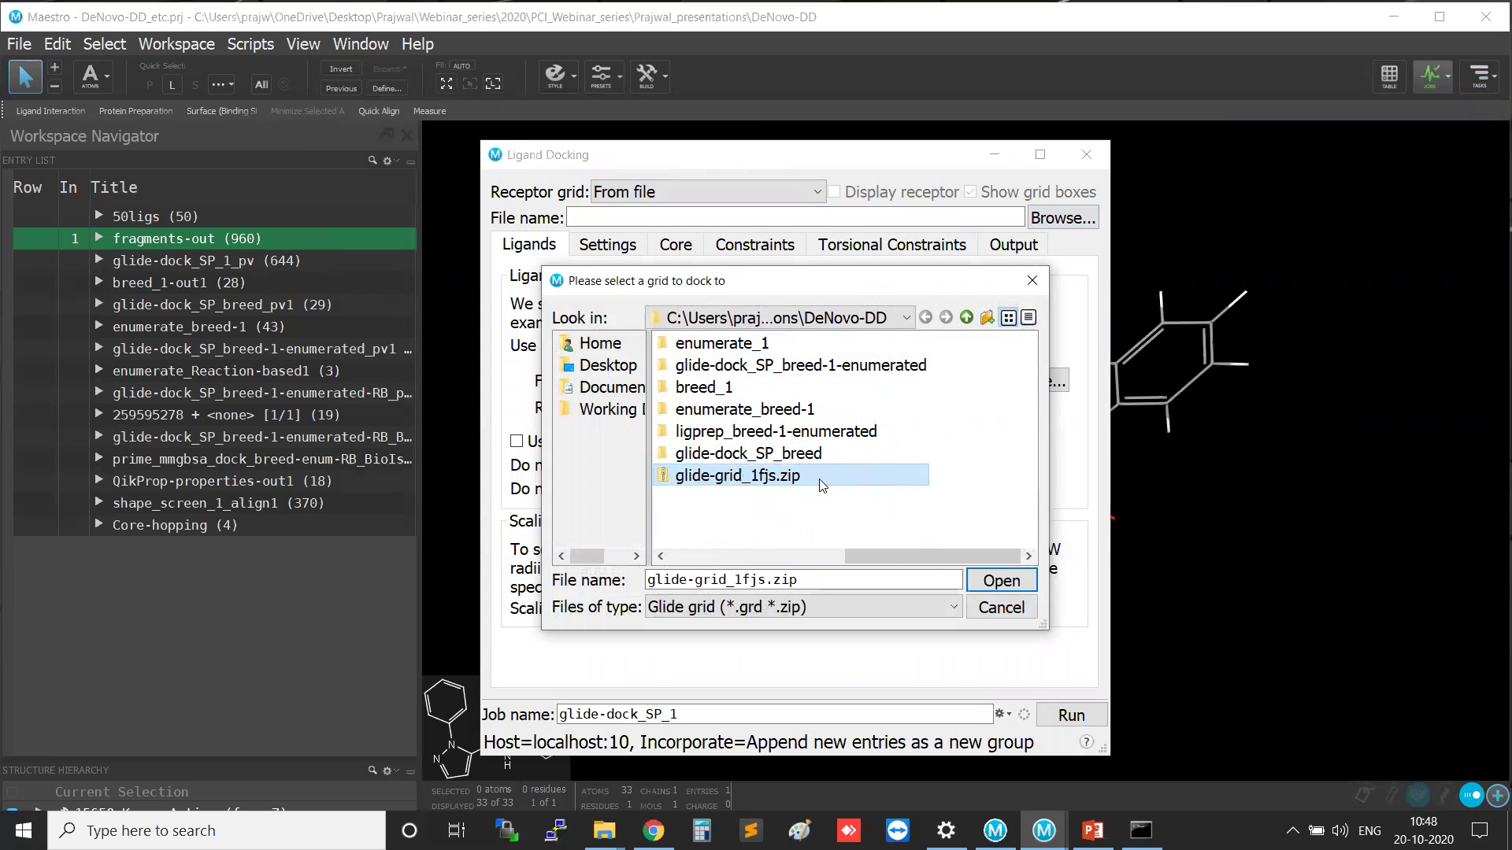
pyautogui.click(1001, 580)
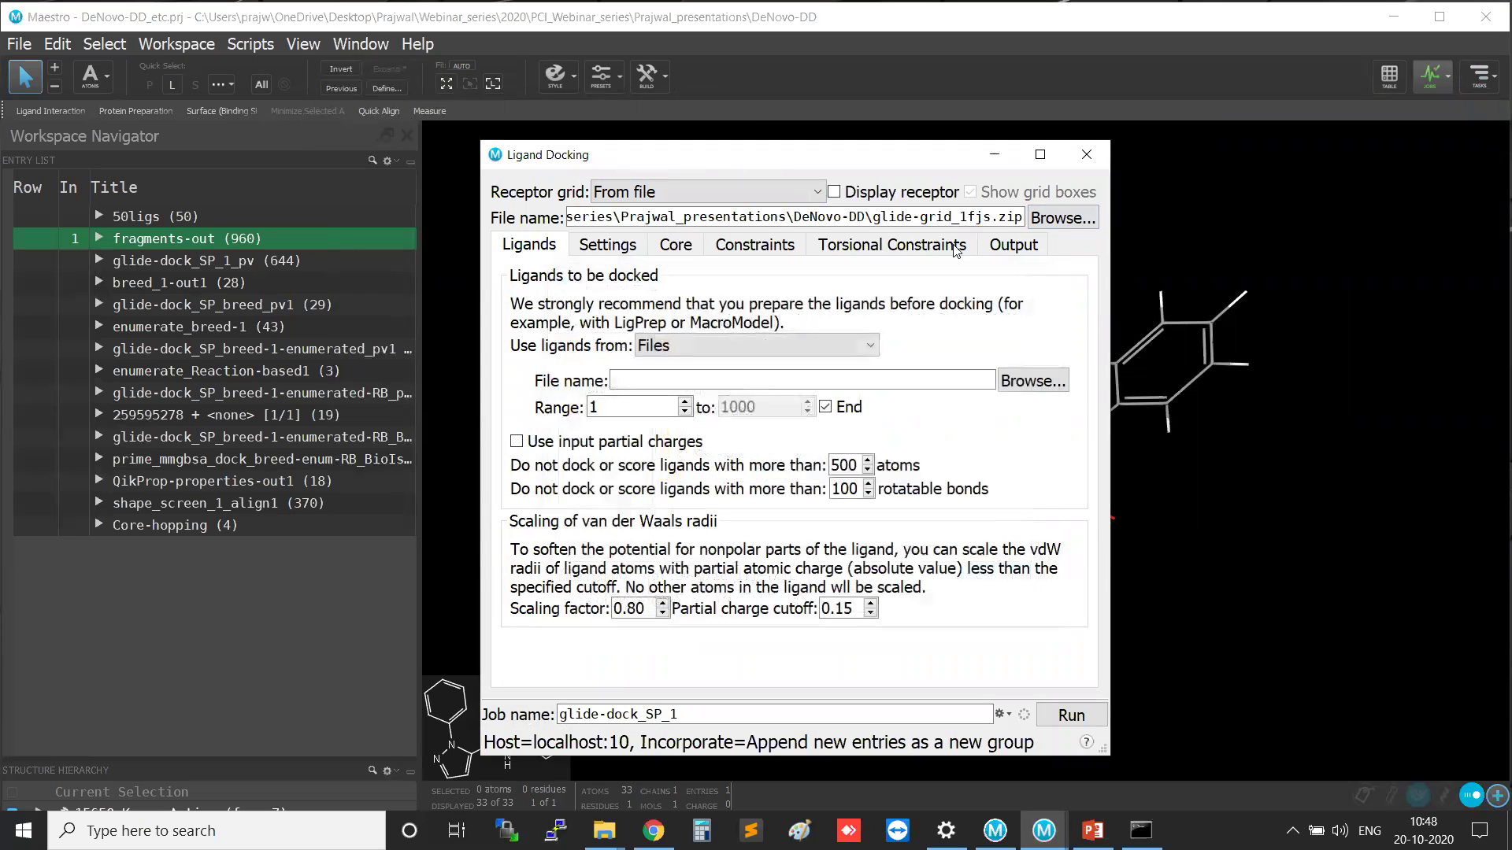
pyautogui.moveTo(881, 219); pyautogui.dragTo(1011, 216)
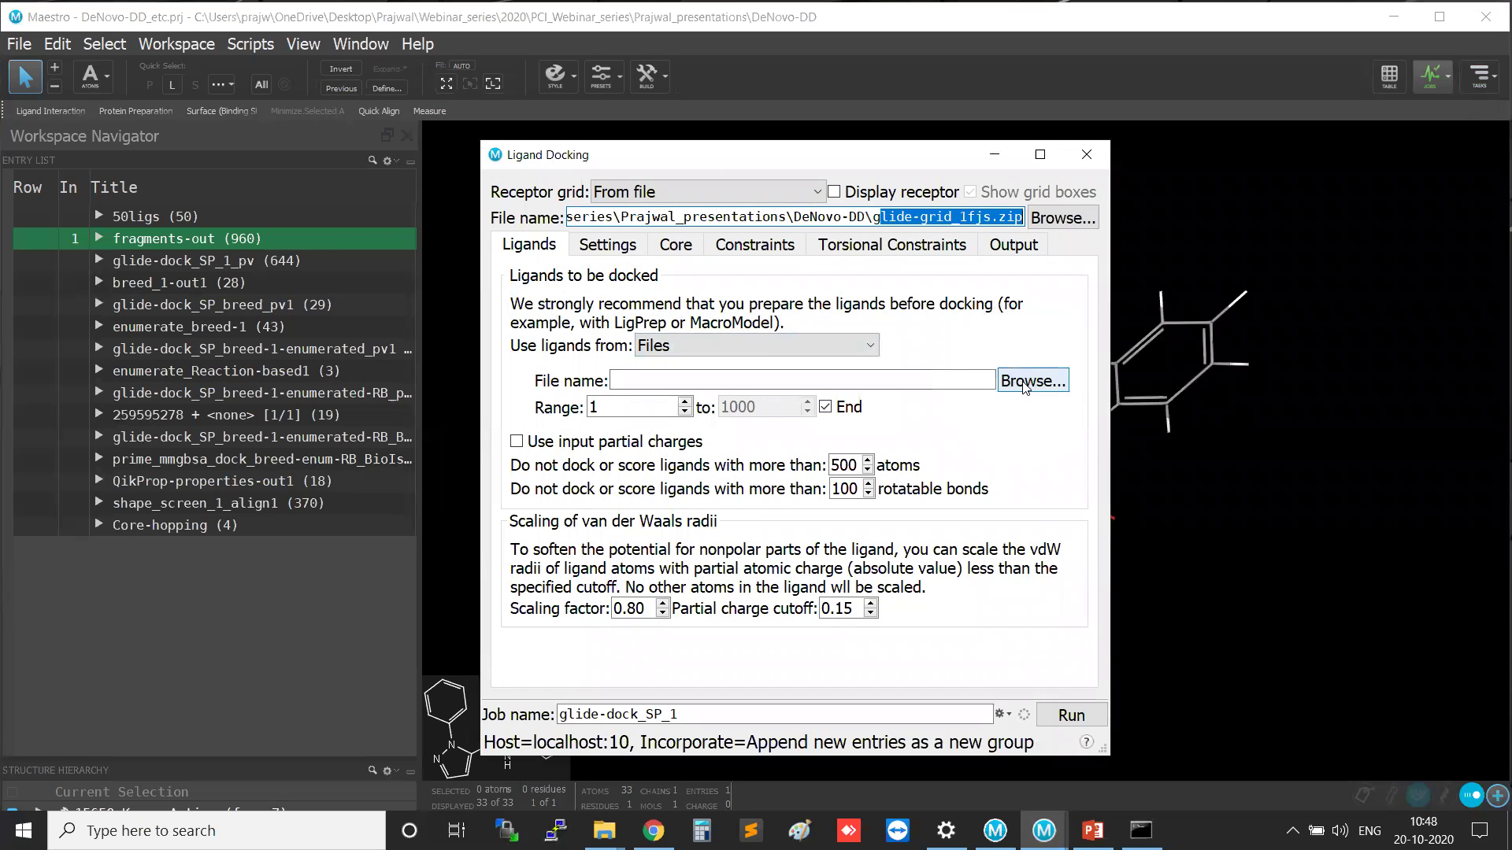
pyautogui.press('ctrl')
pyautogui.press('ctrl')
pyautogui.press('ctrl')
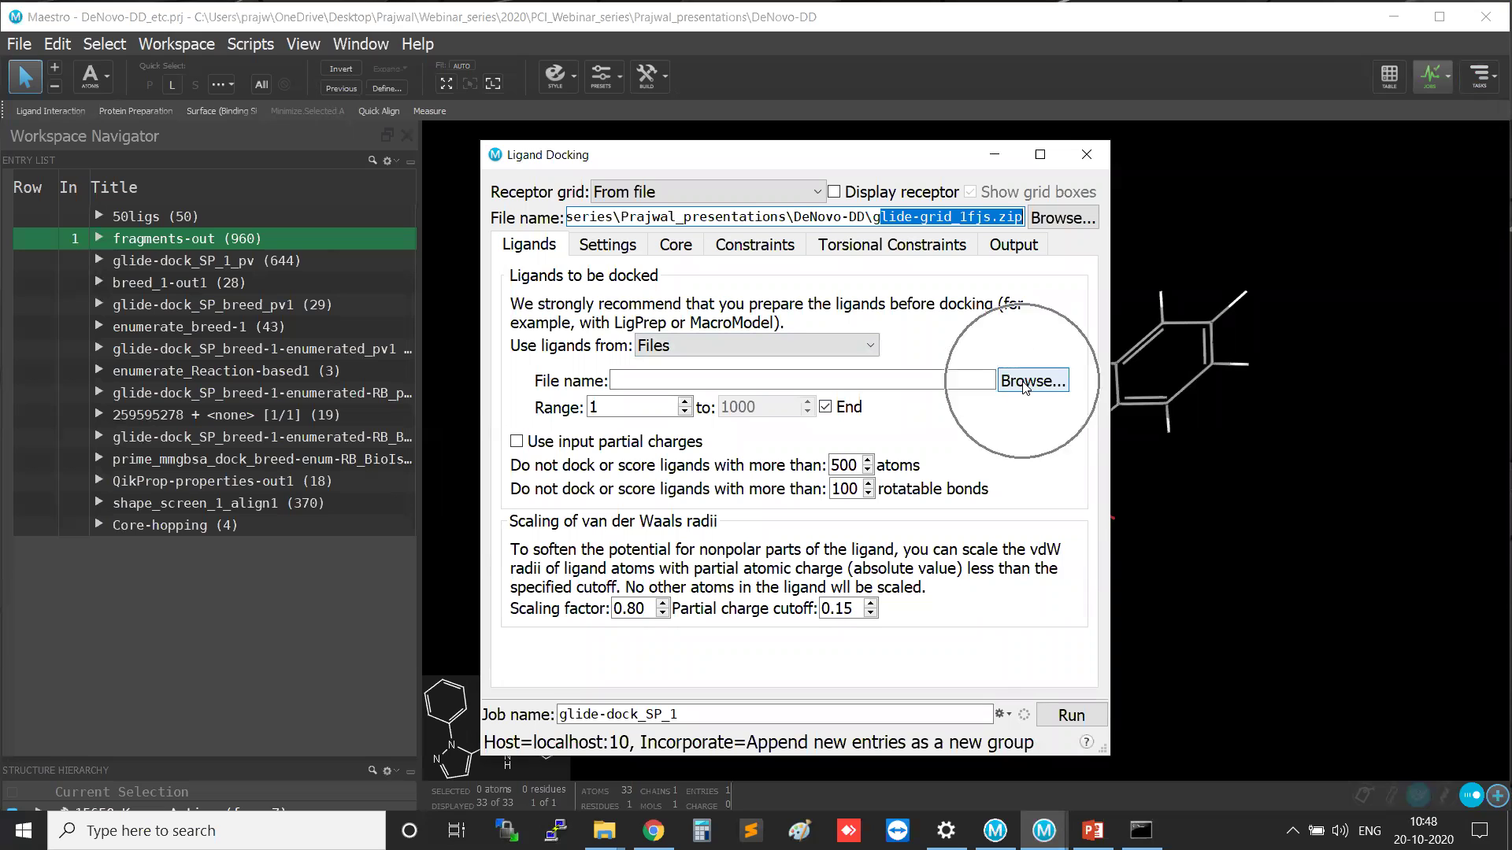
# Set fragmented-structure.mae from the DeNovo-DD folder as the file of ligands to dock.
pyautogui.click(1024, 382)
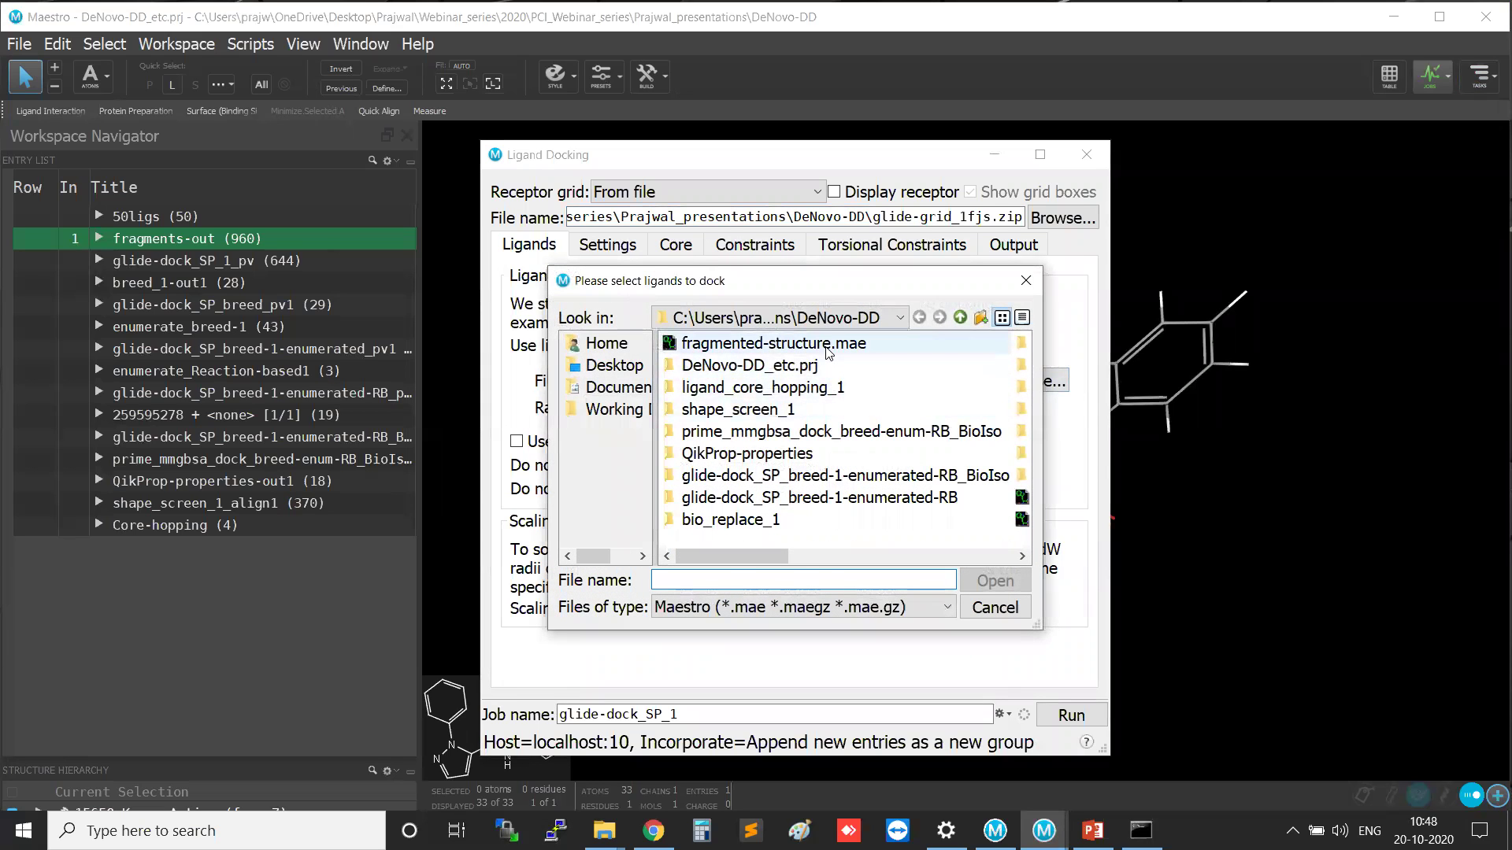
pyautogui.click(828, 351)
pyautogui.press('ctrl')
pyautogui.press('ctrl')
pyautogui.press('ctrl')
pyautogui.press('ctrl')
pyautogui.press('ctrl')
pyautogui.press('ctrl')
pyautogui.press('ctrl')
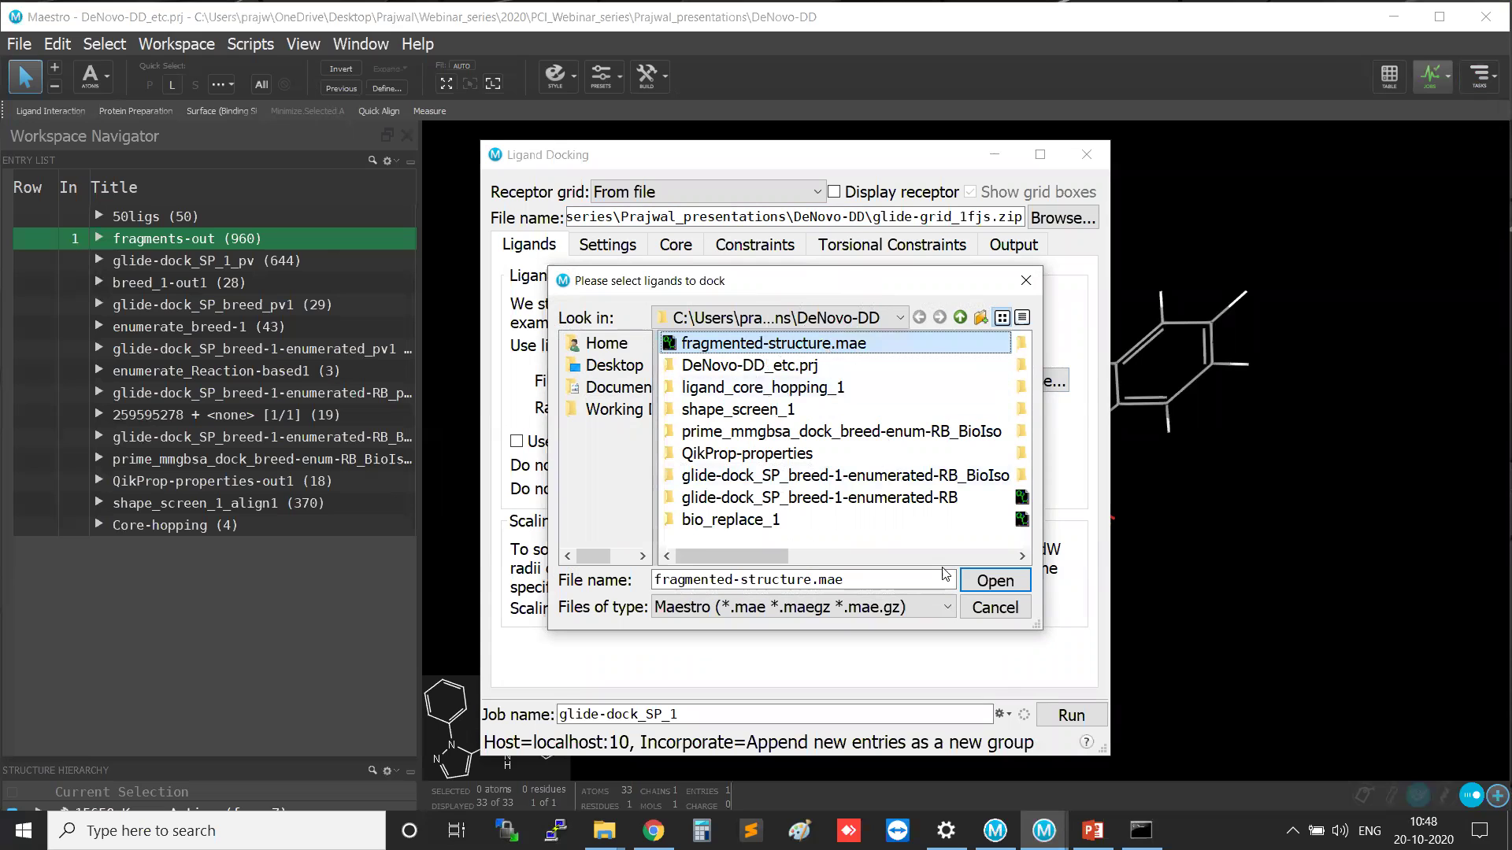
pyautogui.click(1004, 584)
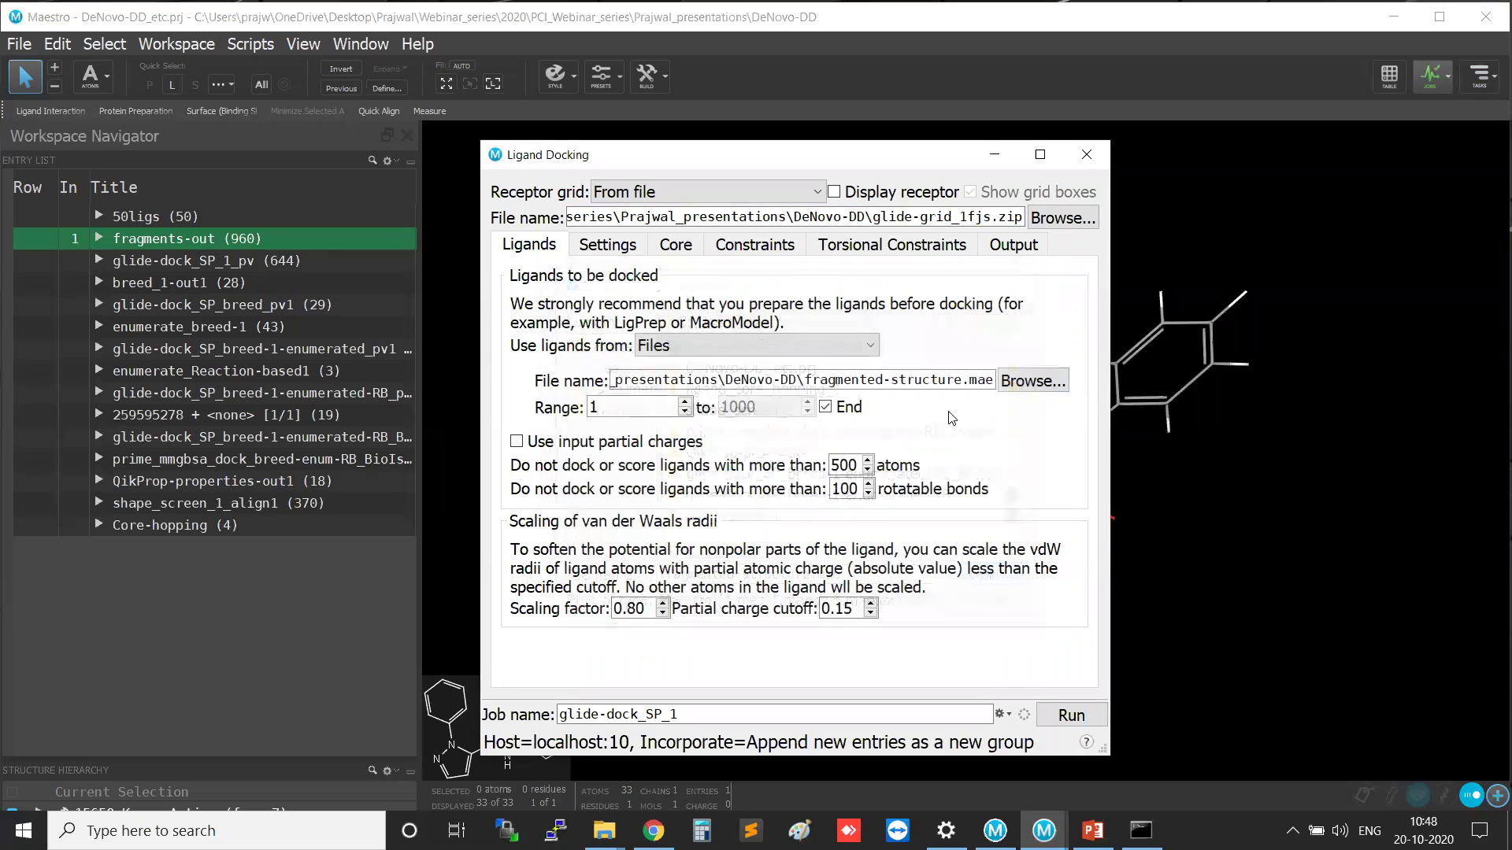
pyautogui.moveTo(803, 381); pyautogui.dragTo(980, 383)
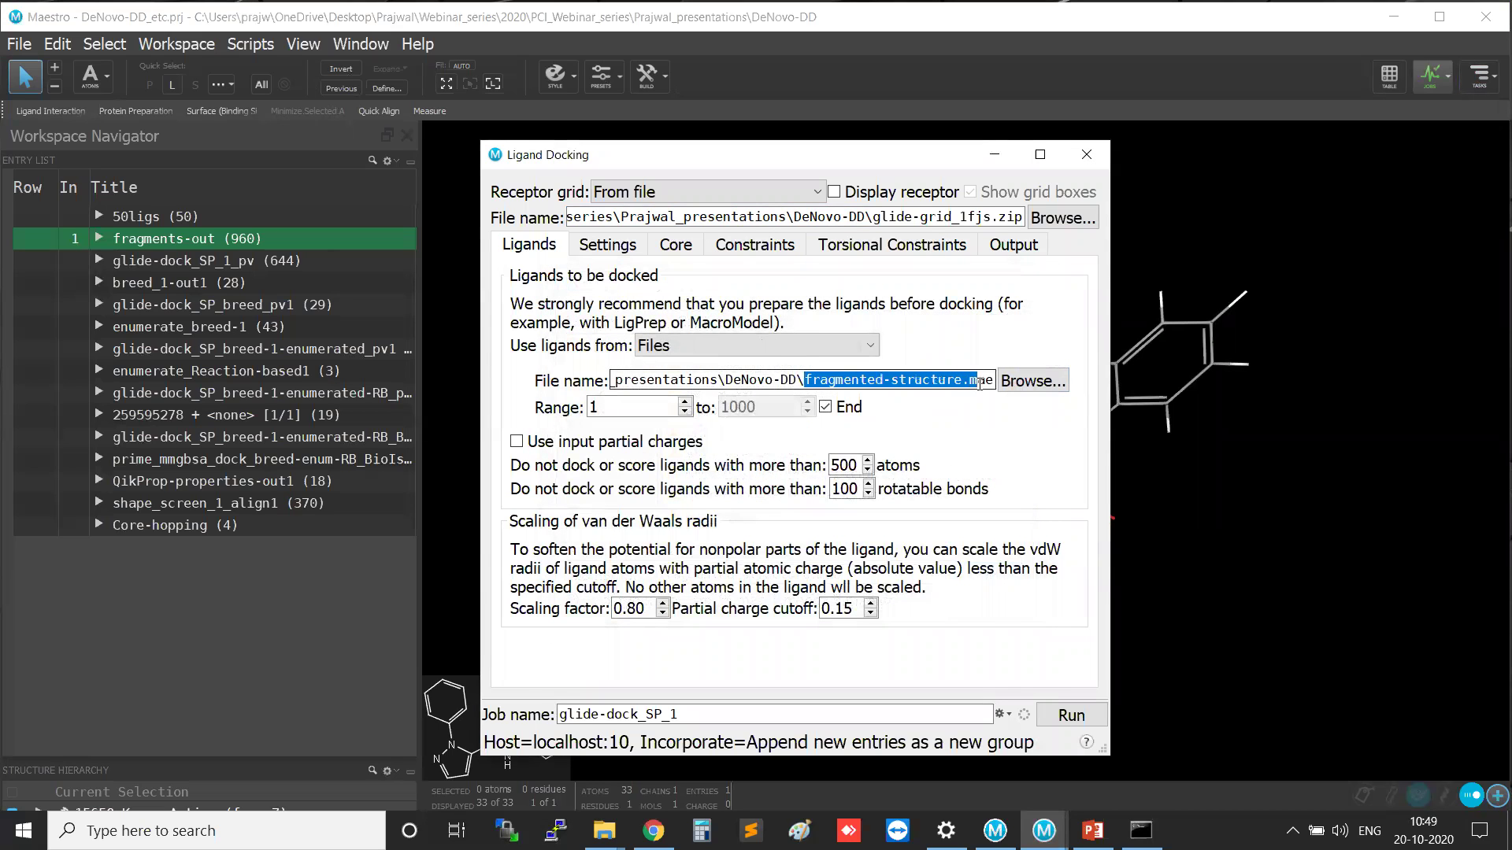
# Review the docking precision choices, keeping SP (standard precision), and return to the ligand input settings.
pyautogui.click(607, 245)
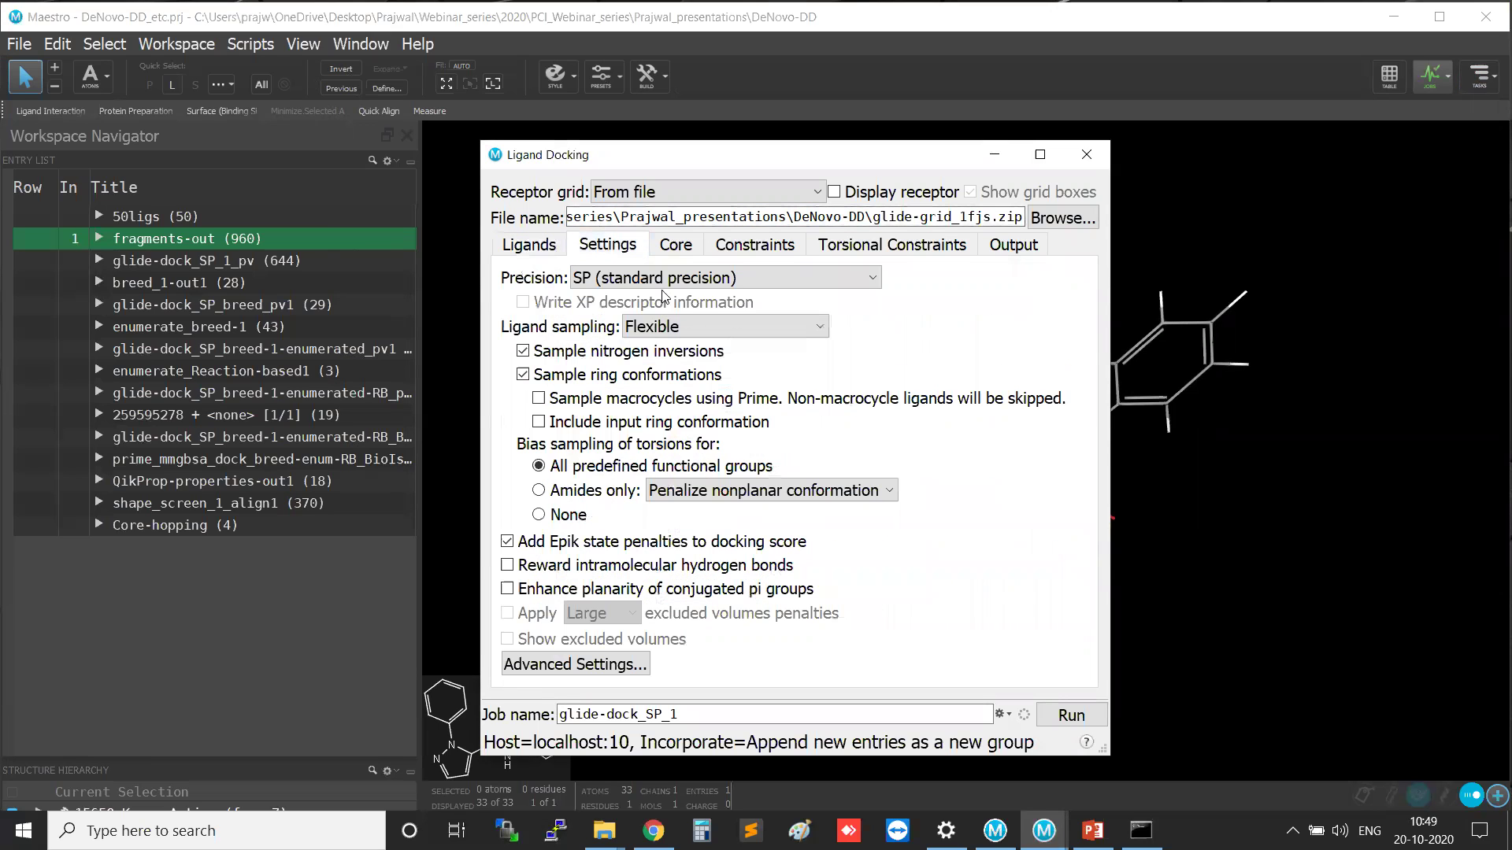
pyautogui.click(708, 282)
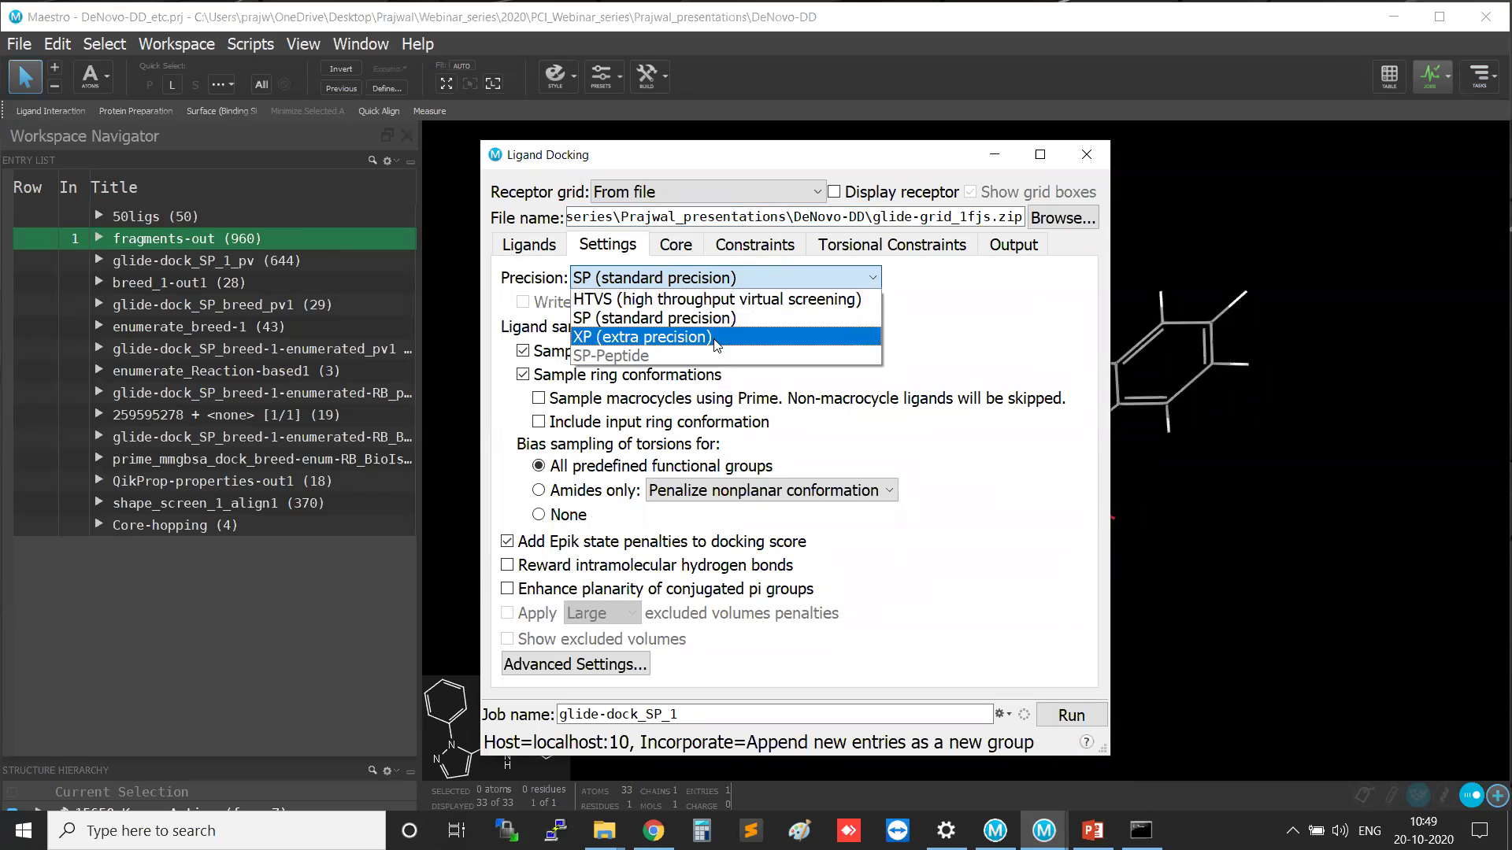
pyautogui.click(825, 286)
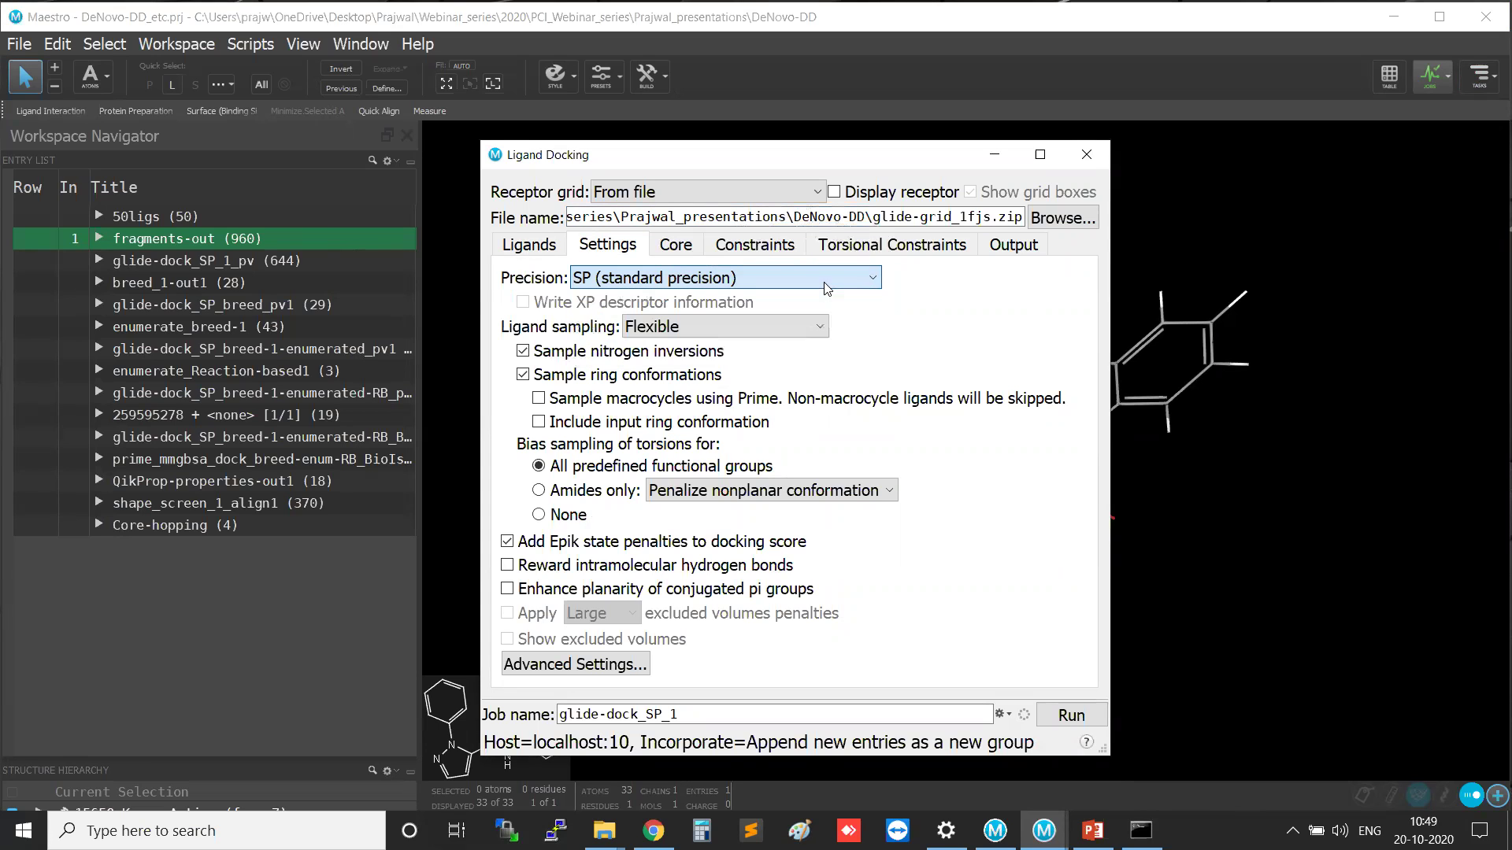
pyautogui.click(744, 279)
pyautogui.click(948, 316)
pyautogui.click(528, 245)
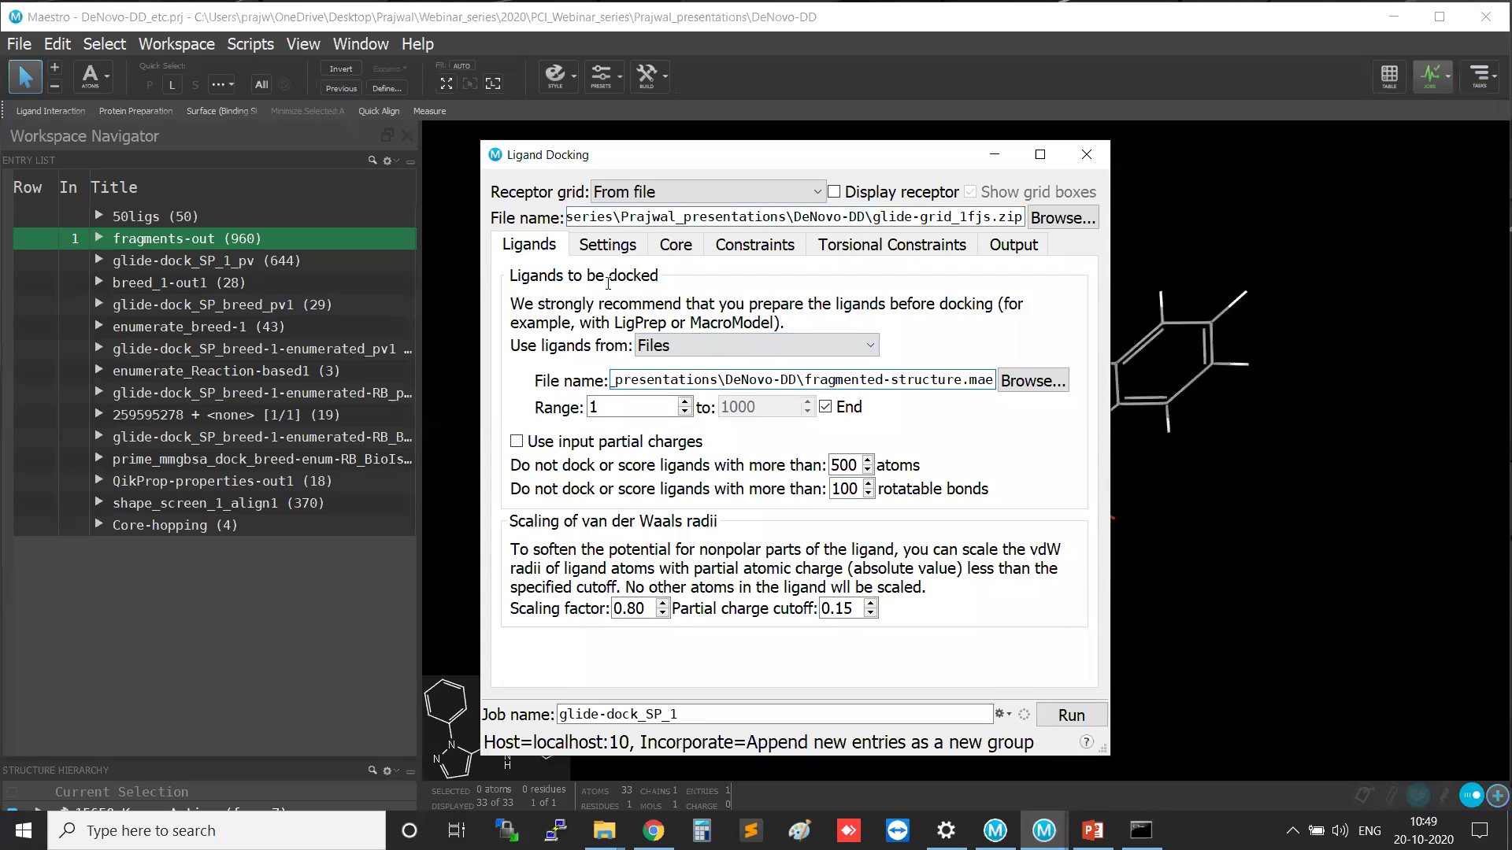
# Recheck the ligand and receptor grid file names, and close the Ligand Docking window.
pyautogui.click(1082, 714)
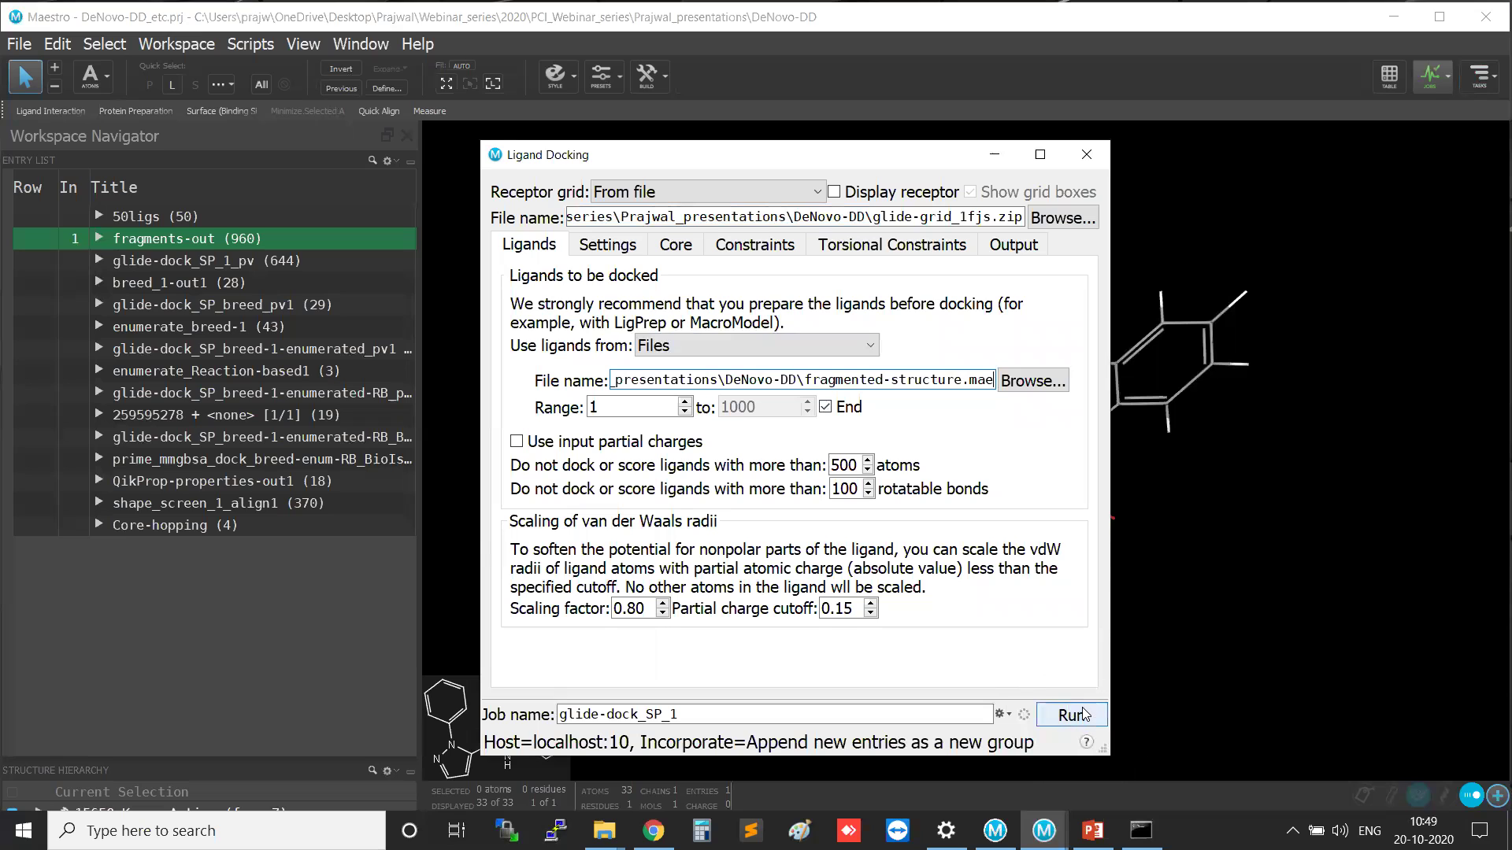
pyautogui.click(1084, 714)
pyautogui.moveTo(804, 380); pyautogui.dragTo(946, 377)
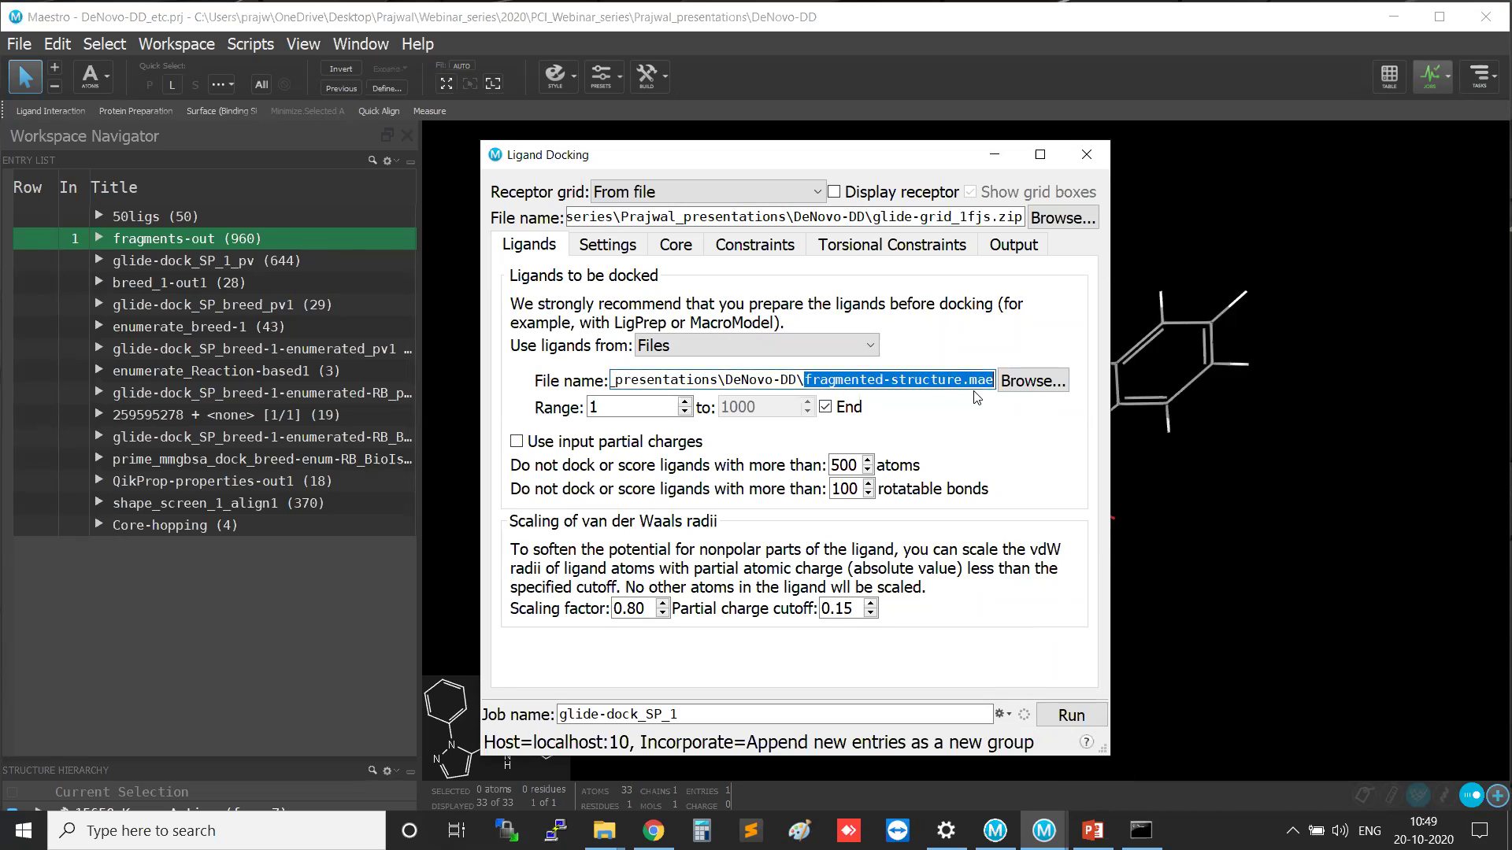
pyautogui.moveTo(990, 218); pyautogui.dragTo(962, 218)
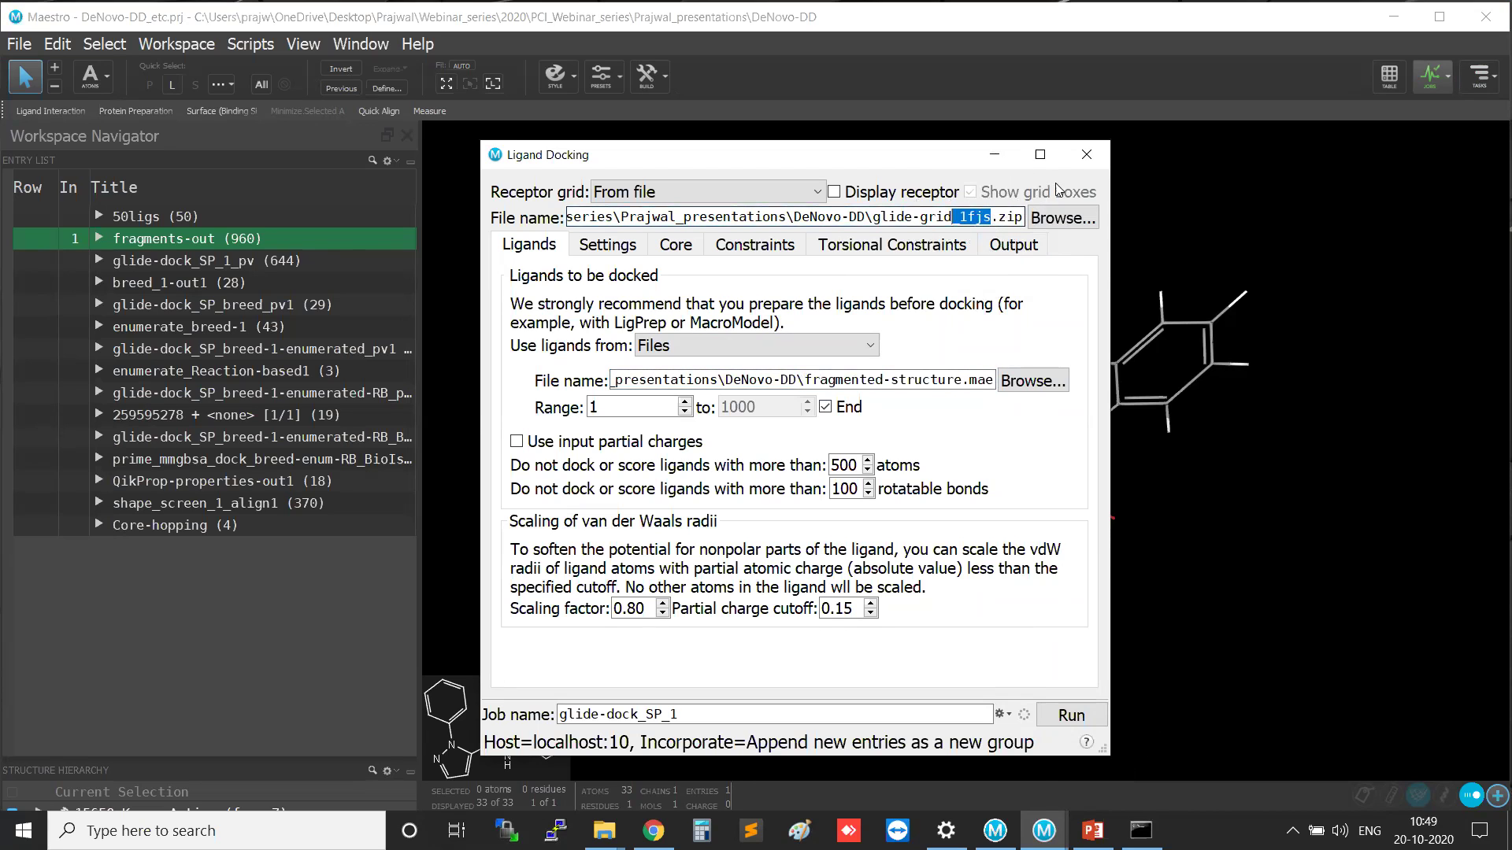
pyautogui.click(1086, 155)
# Expand the glide-dock_SP_1_pv group and display the 1FJS receptor surface with its binding pocket facing forward.
pyautogui.click(246, 260)
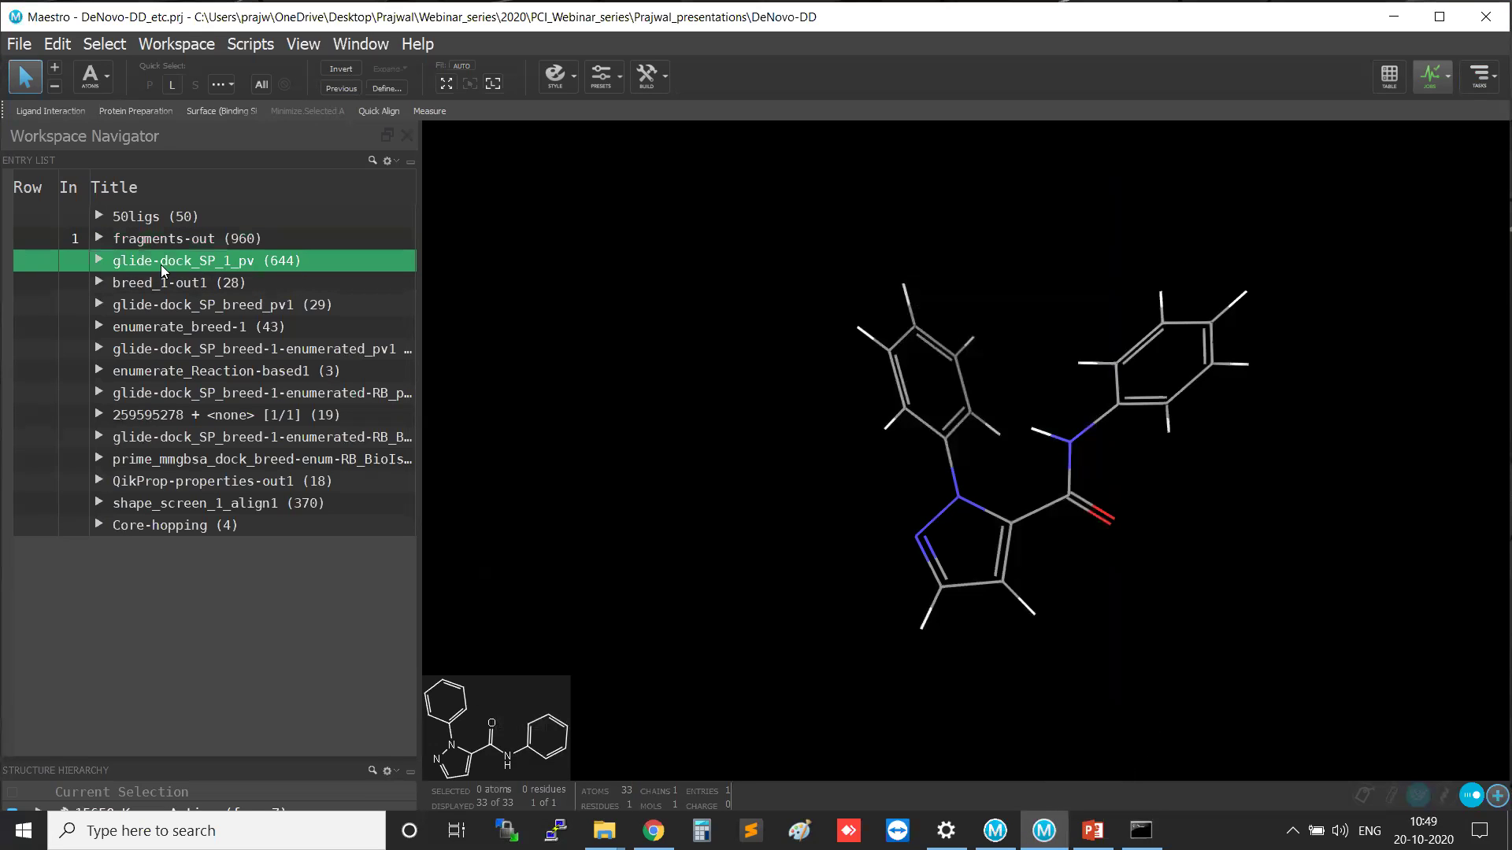
pyautogui.click(97, 259)
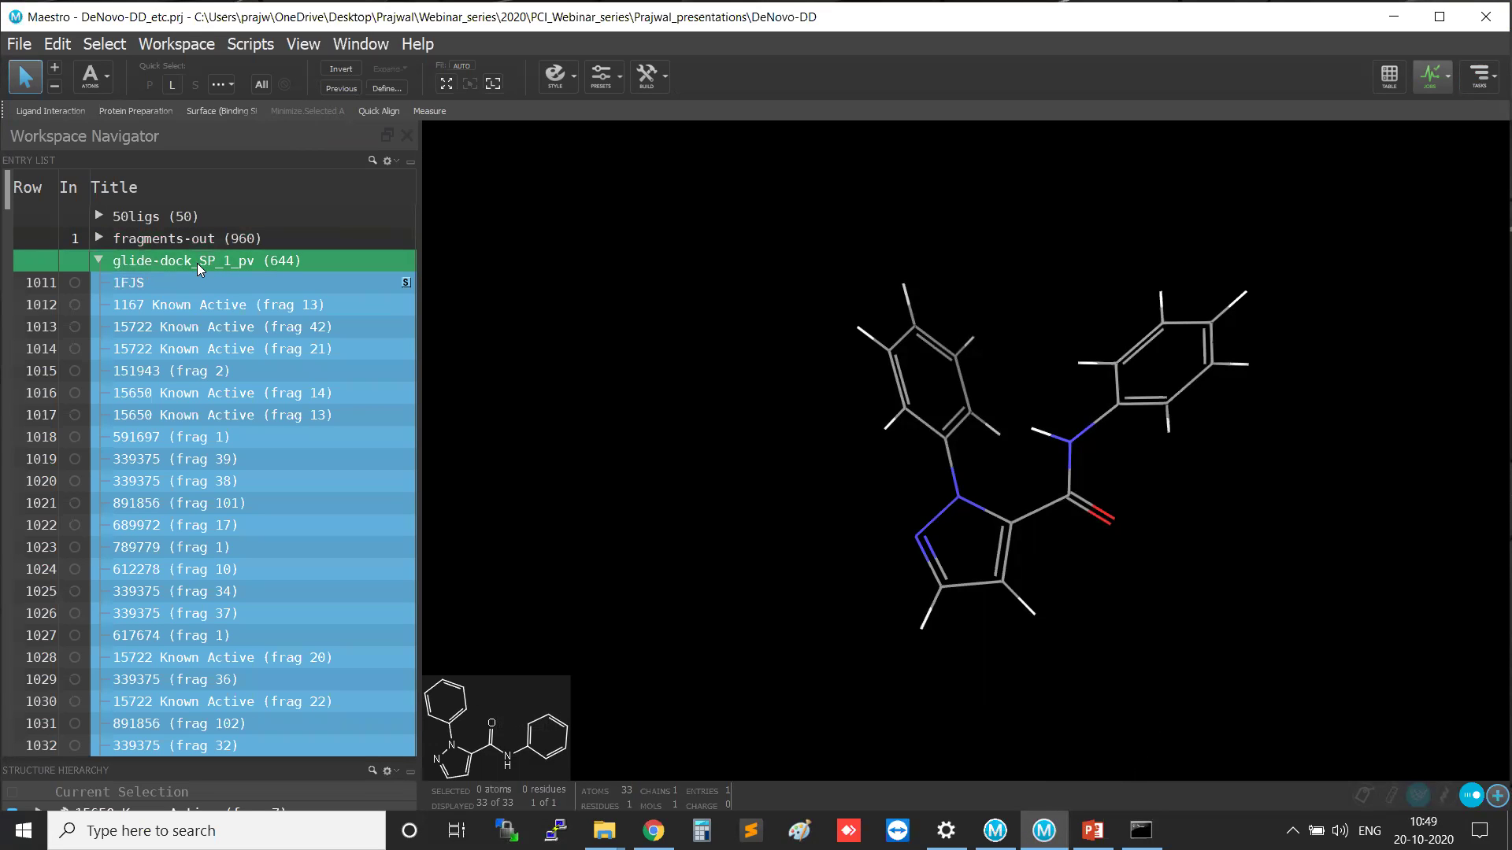
pyautogui.click(75, 282)
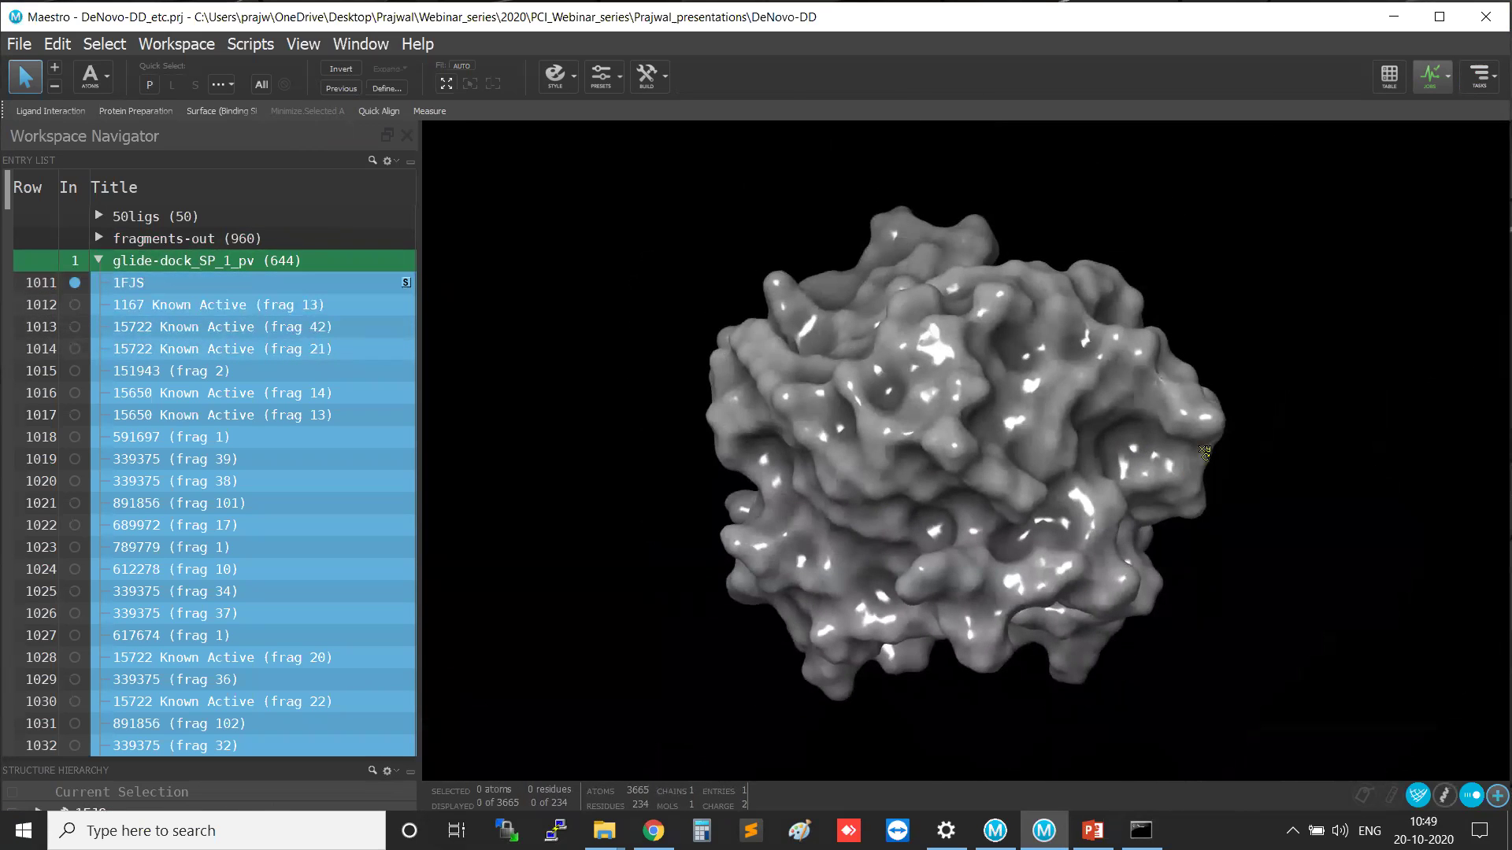
pyautogui.moveTo(1205, 452); pyautogui.dragTo(1168, 290, button='middle')
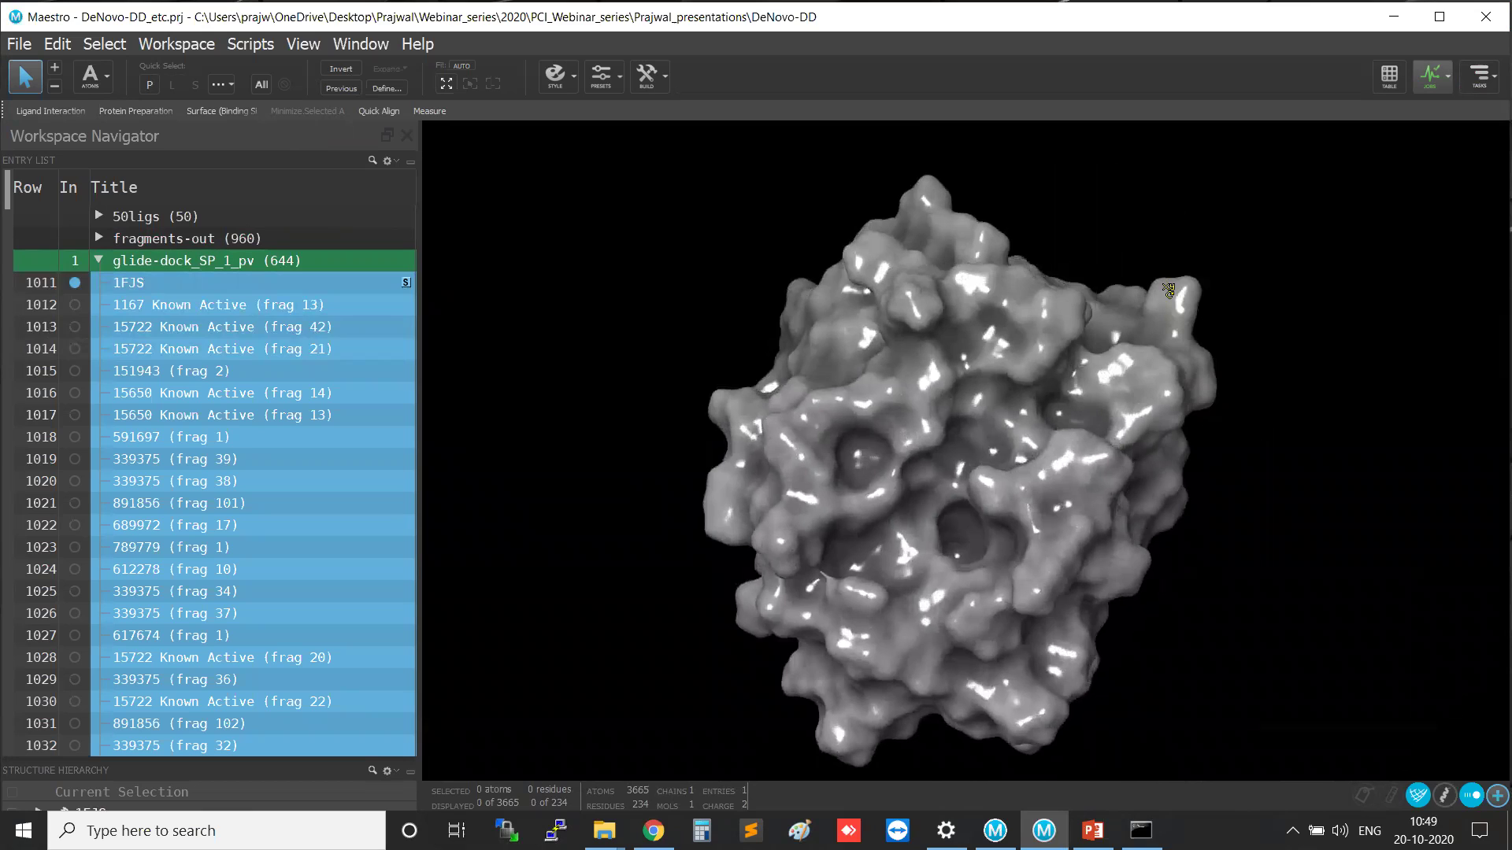
# Display several top docked fragments one after another with the 1FJS receptor, ending with 15650 Known Active (frag 13).
pyautogui.click(74, 305)
pyautogui.click(74, 328)
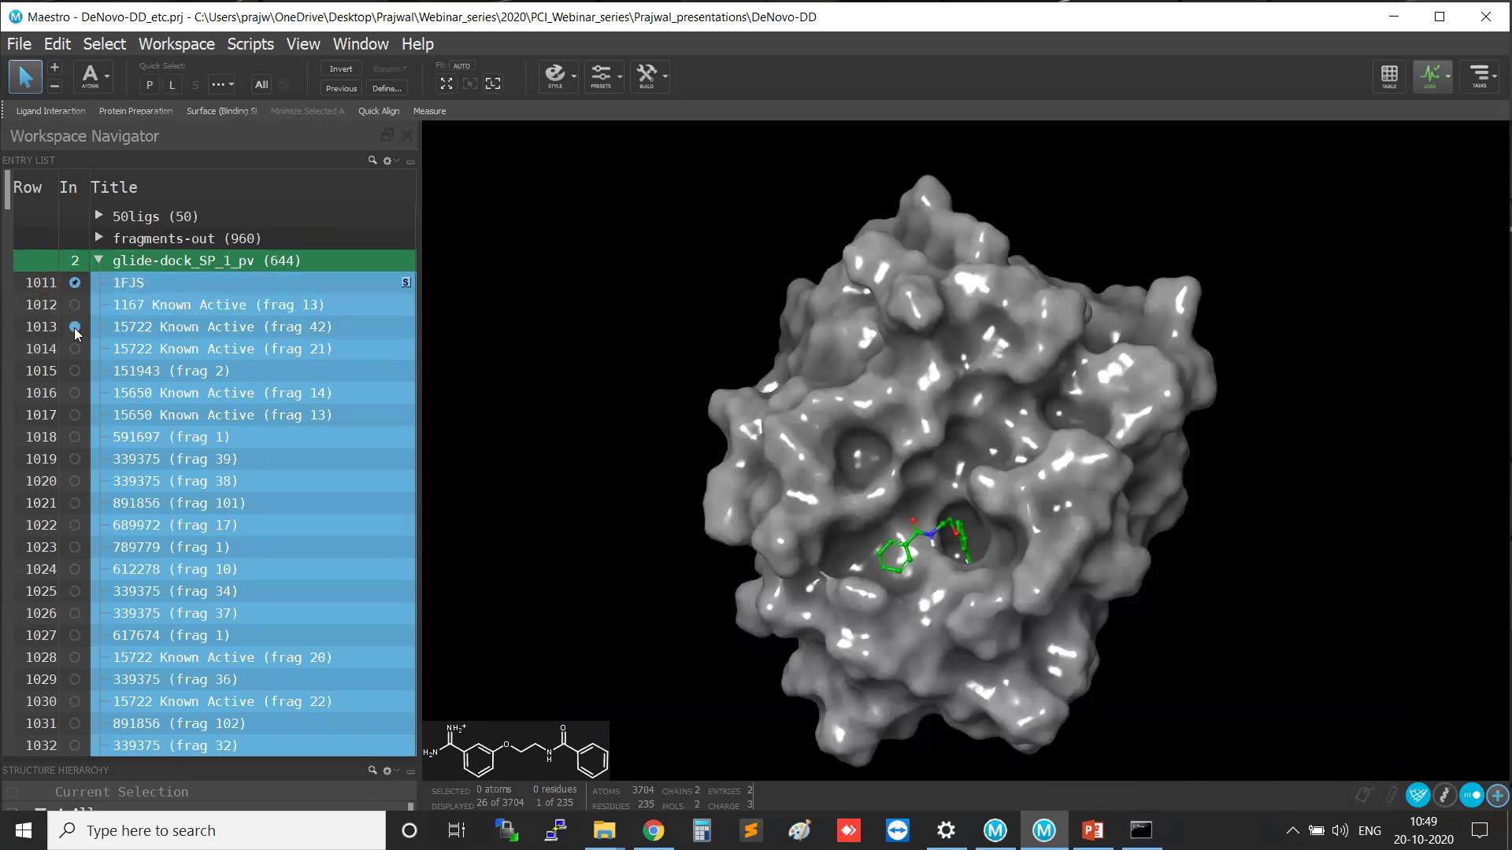
pyautogui.click(73, 370)
pyautogui.click(72, 399)
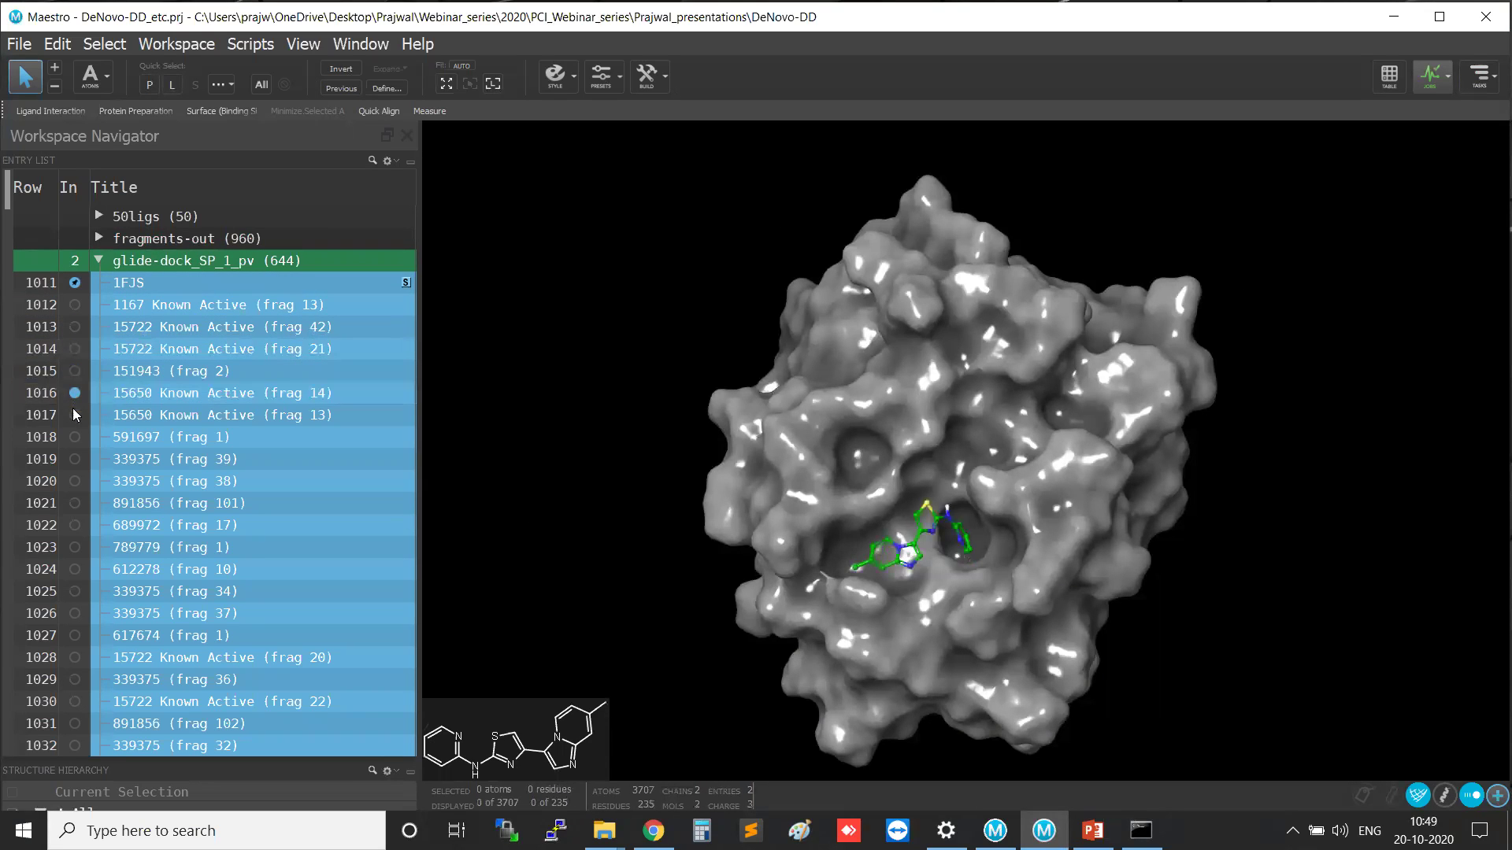
pyautogui.click(73, 417)
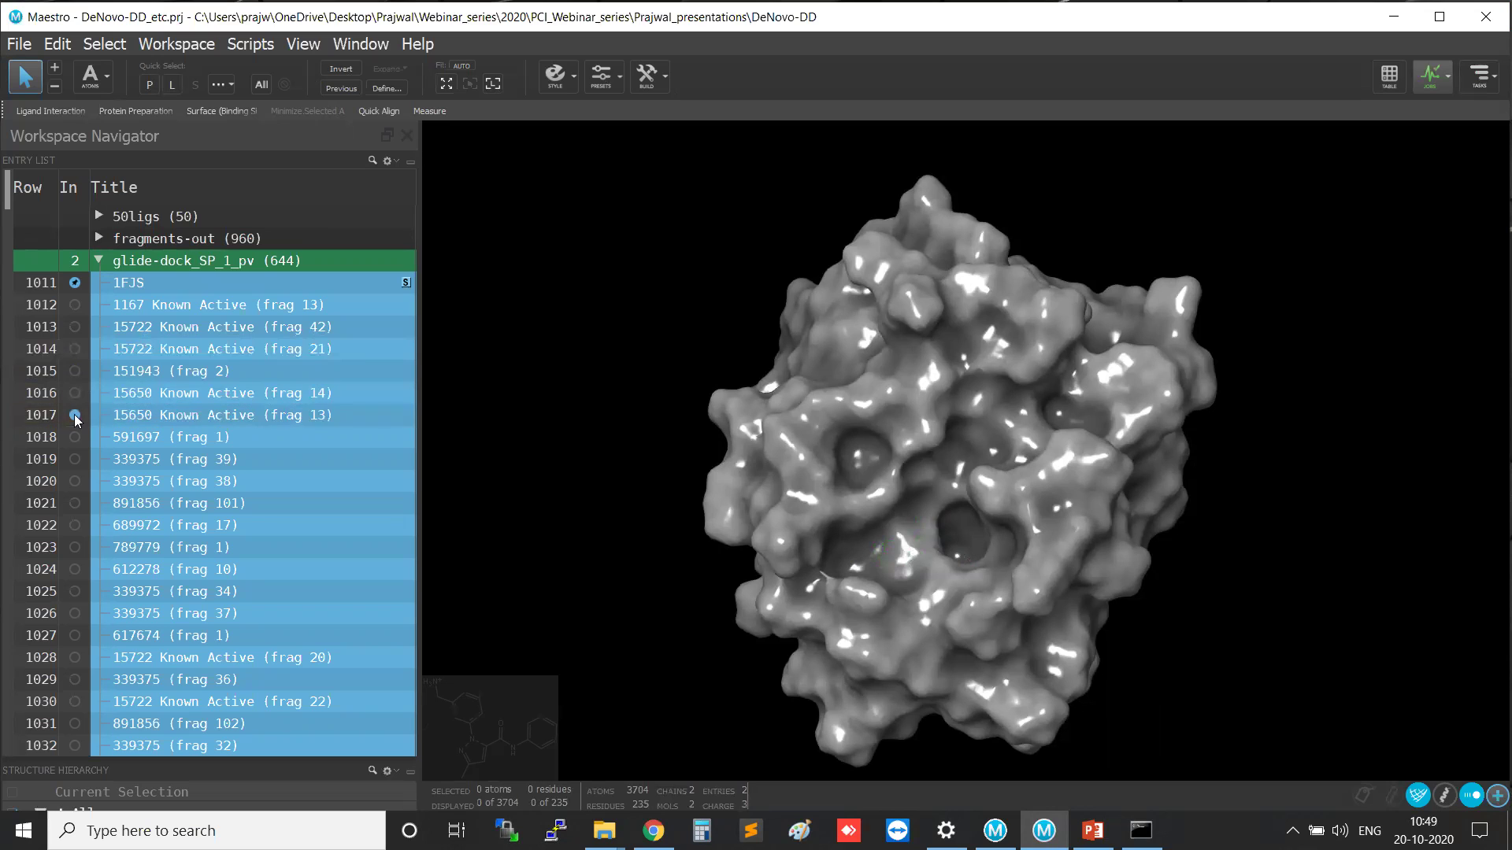
# Select all docked fragments in glide-dock_SP_1_pv except 1FJS and include them together in the workspace with the receptor.
pyautogui.click(137, 282)
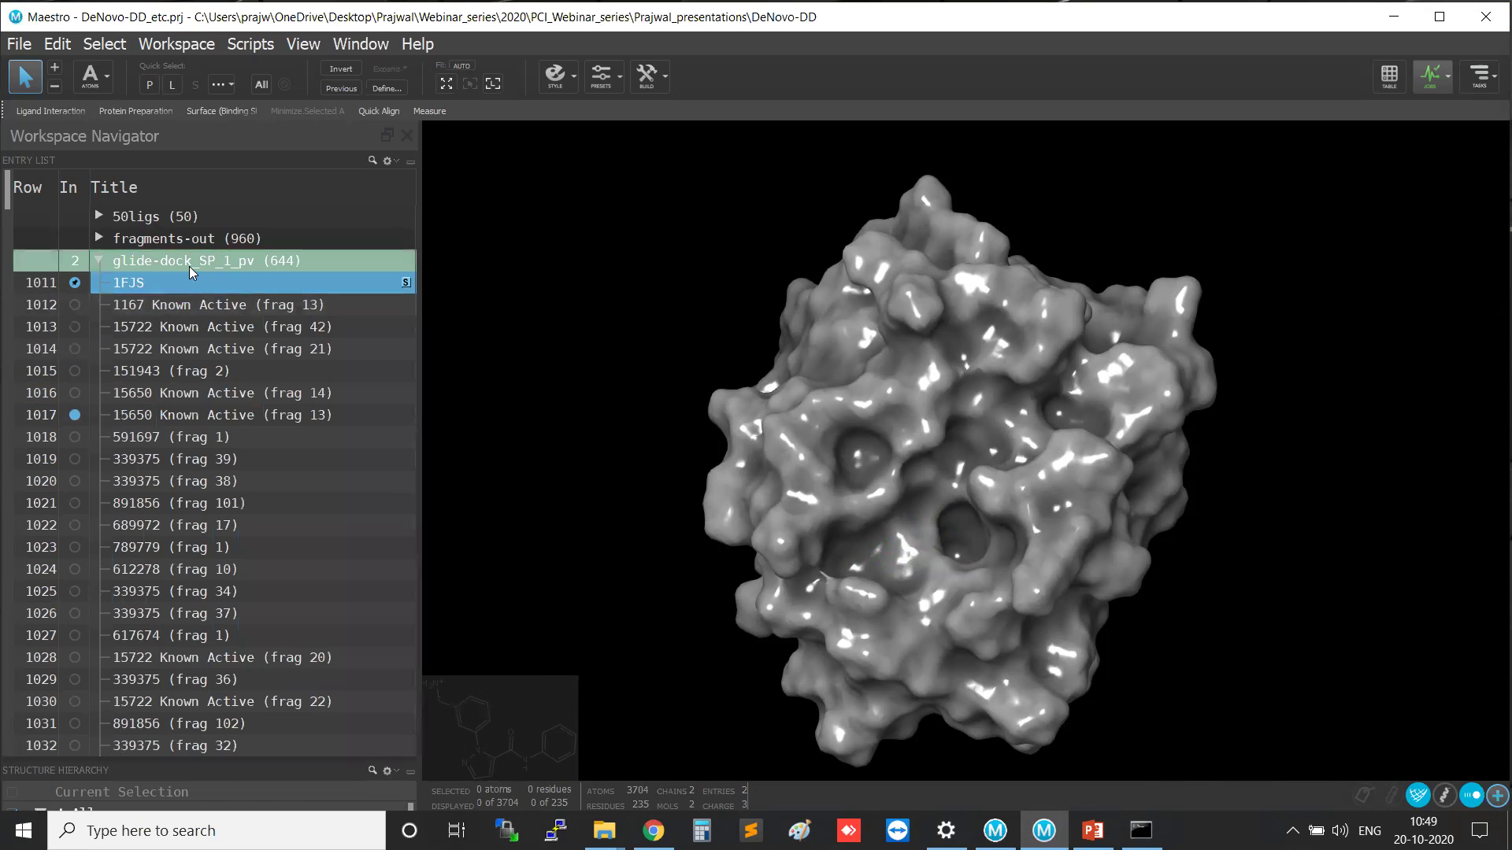
pyautogui.click(189, 266)
pyautogui.keyDown('ctrl'); pyautogui.click(181, 285); pyautogui.keyUp('ctrl')
pyautogui.rightClick(178, 306)
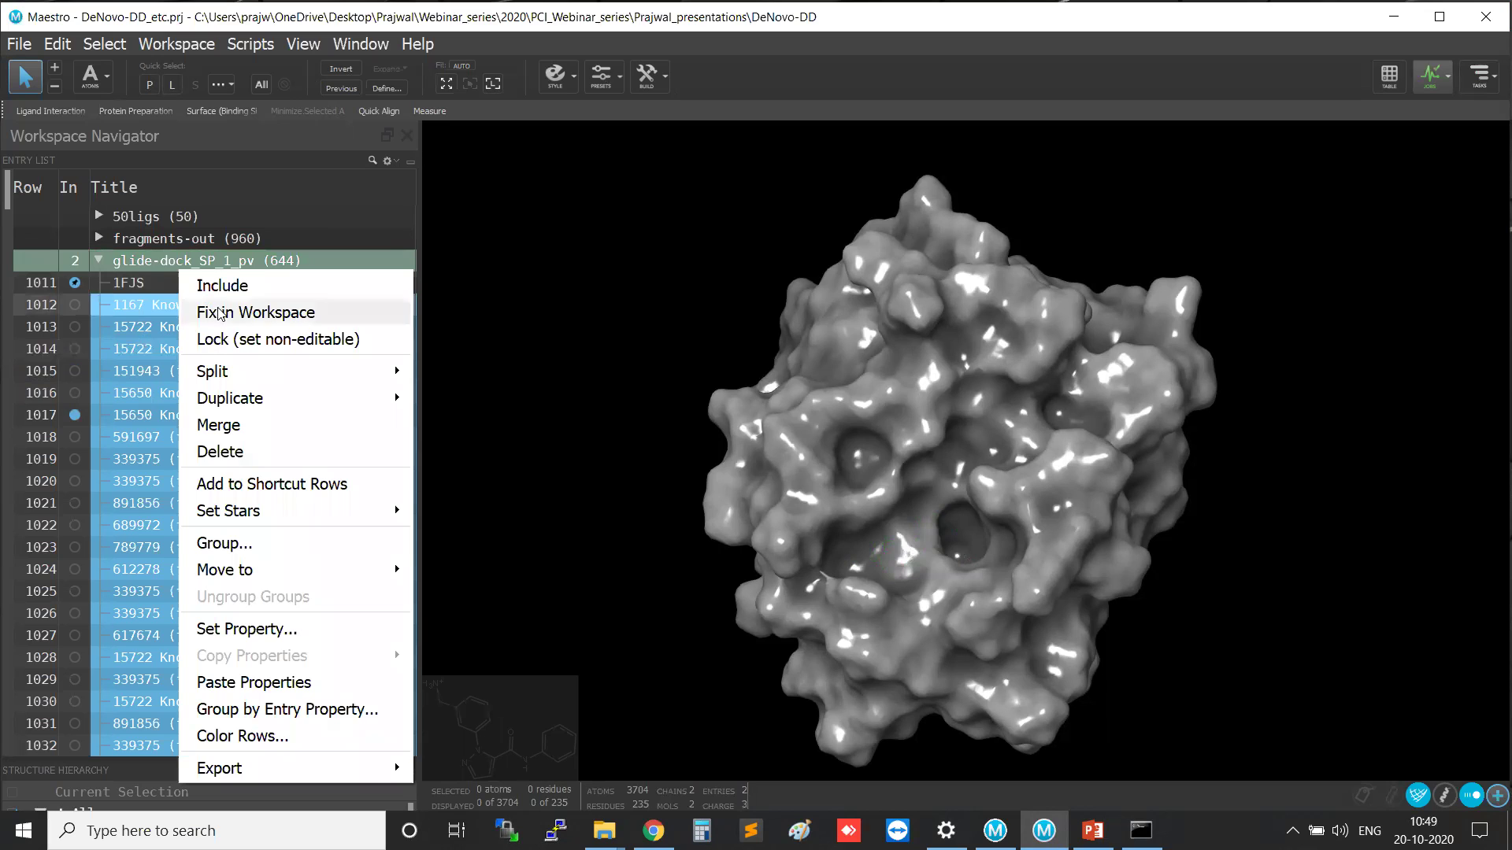
pyautogui.click(257, 288)
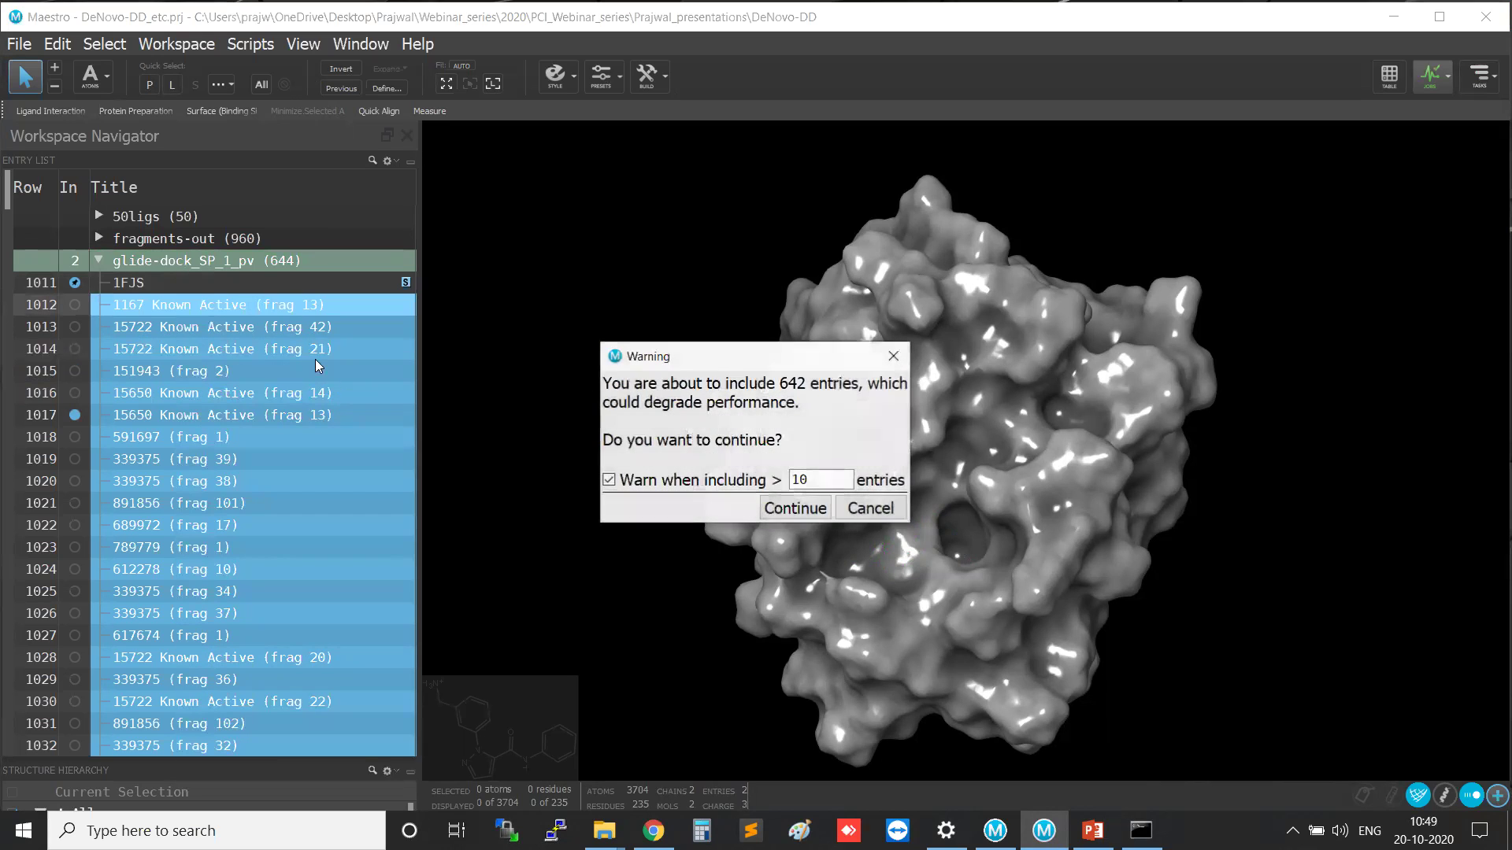
pyautogui.click(793, 509)
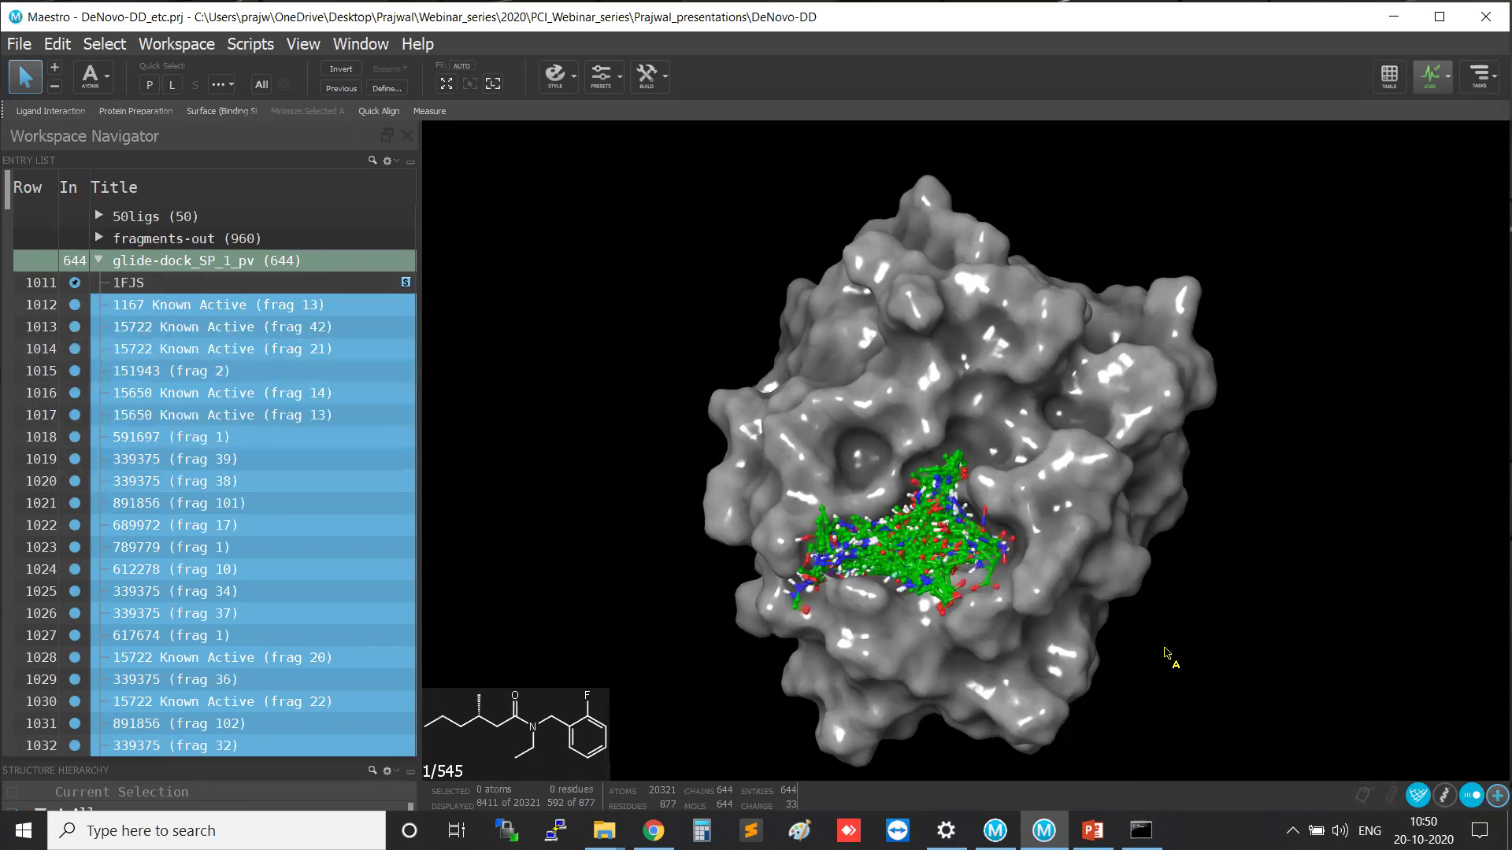
# Examine the overlay of all docked fragments inside the 1FJS binding pocket up close.
pyautogui.moveTo(1173, 644)
pyautogui.mouseDown(button='middle')
pyautogui.moveTo(1178, 556)
pyautogui.moveTo(1178, 640)
pyautogui.mouseUp(button='middle')
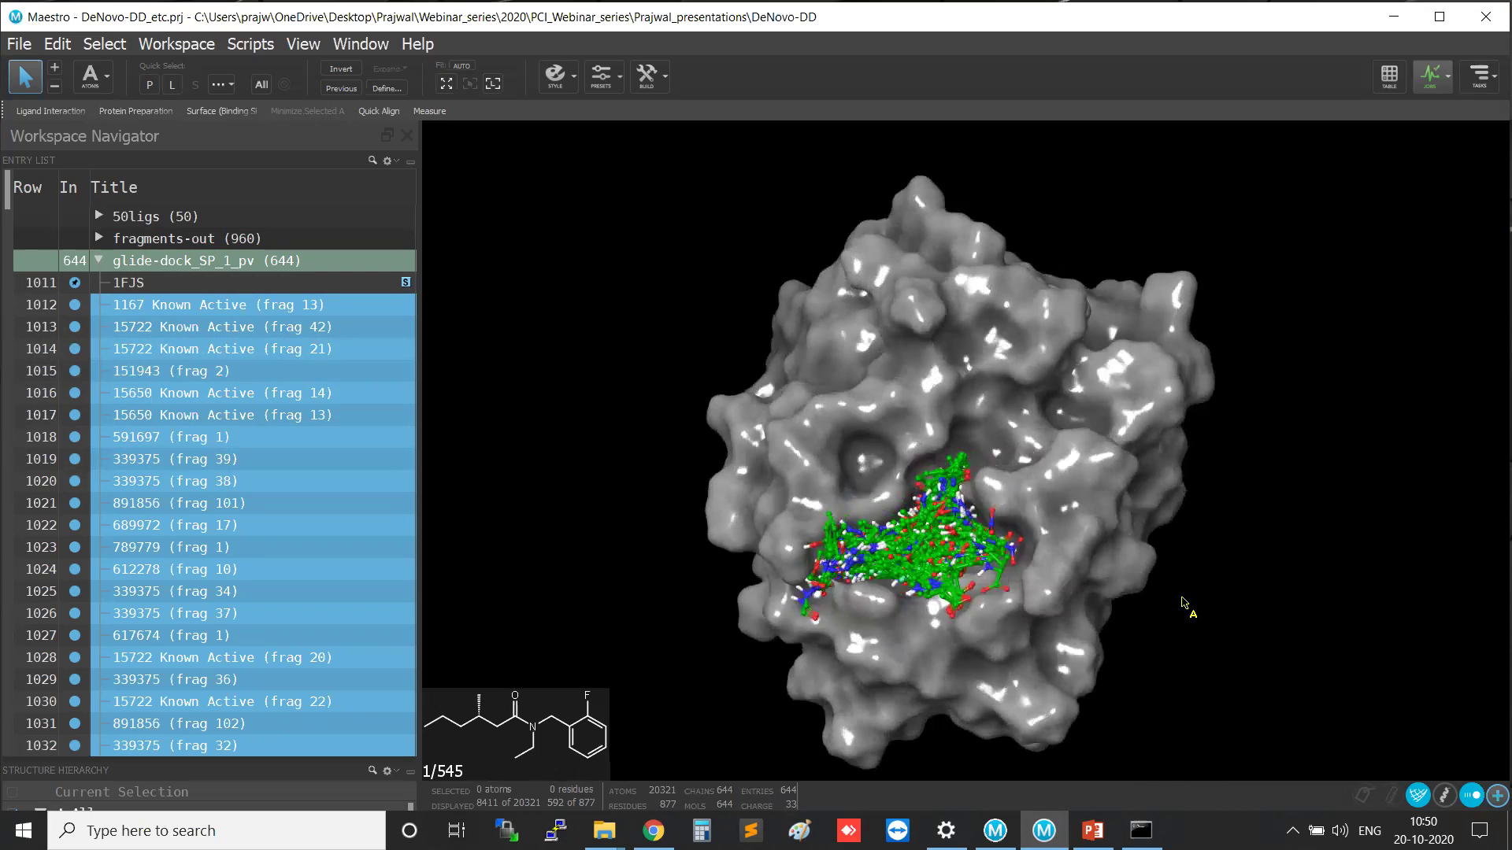
pyautogui.scroll(3, 1182, 603)
pyautogui.scroll(2, 1181, 603)
pyautogui.scroll(-2, 1181, 600)
pyautogui.moveTo(1181, 601); pyautogui.dragTo(1323, 555, button='right')
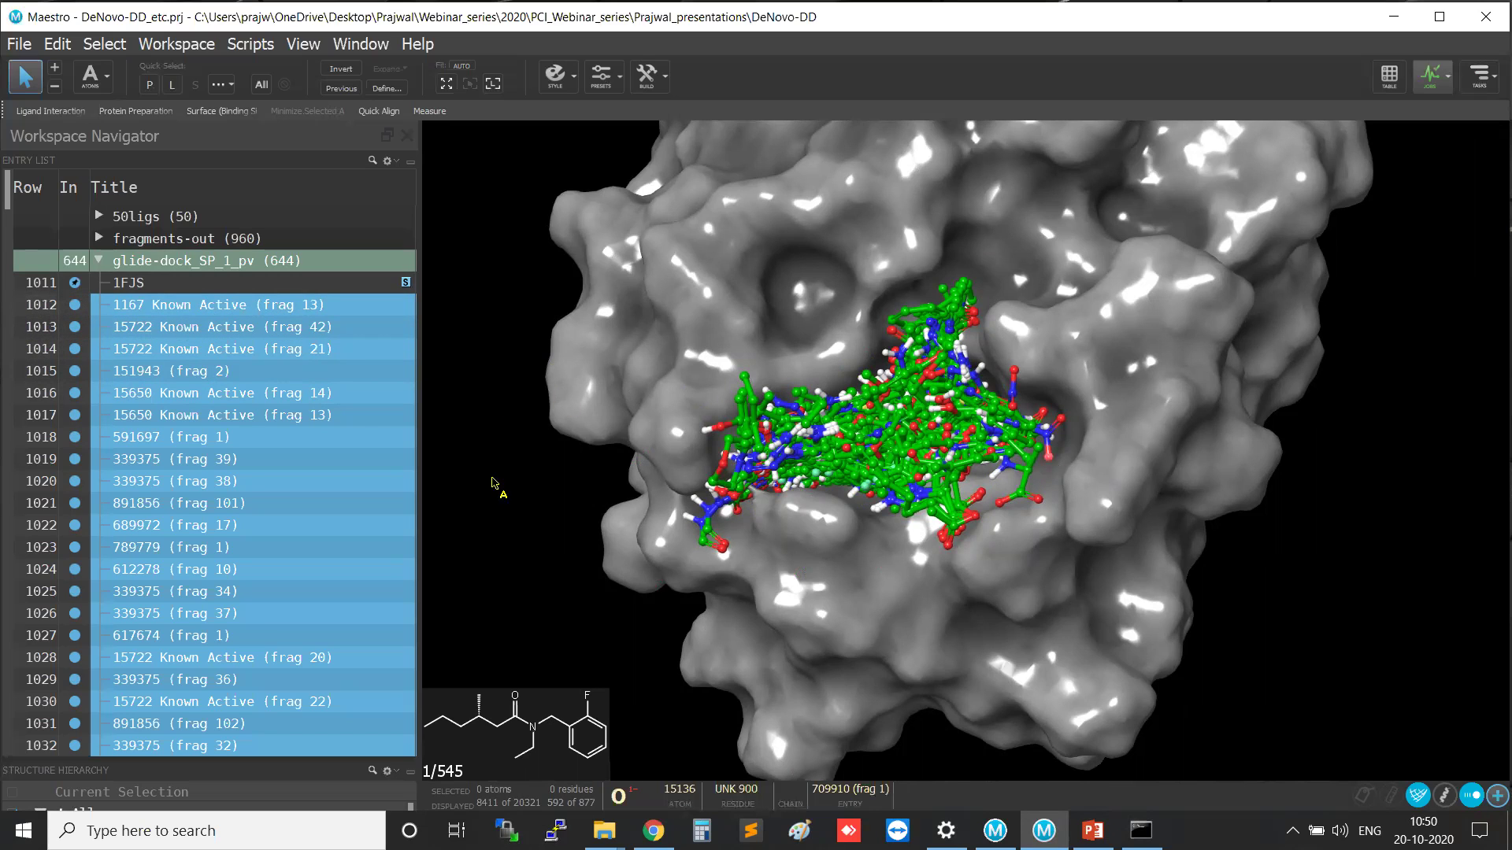
# Select the top 19 fragments, from 1167 Known Active (frag 13) to 15722 Known Active (frag 22), and include them with the 1FJS receptor.
pyautogui.doubleClick(75, 305)
pyautogui.click(135, 311)
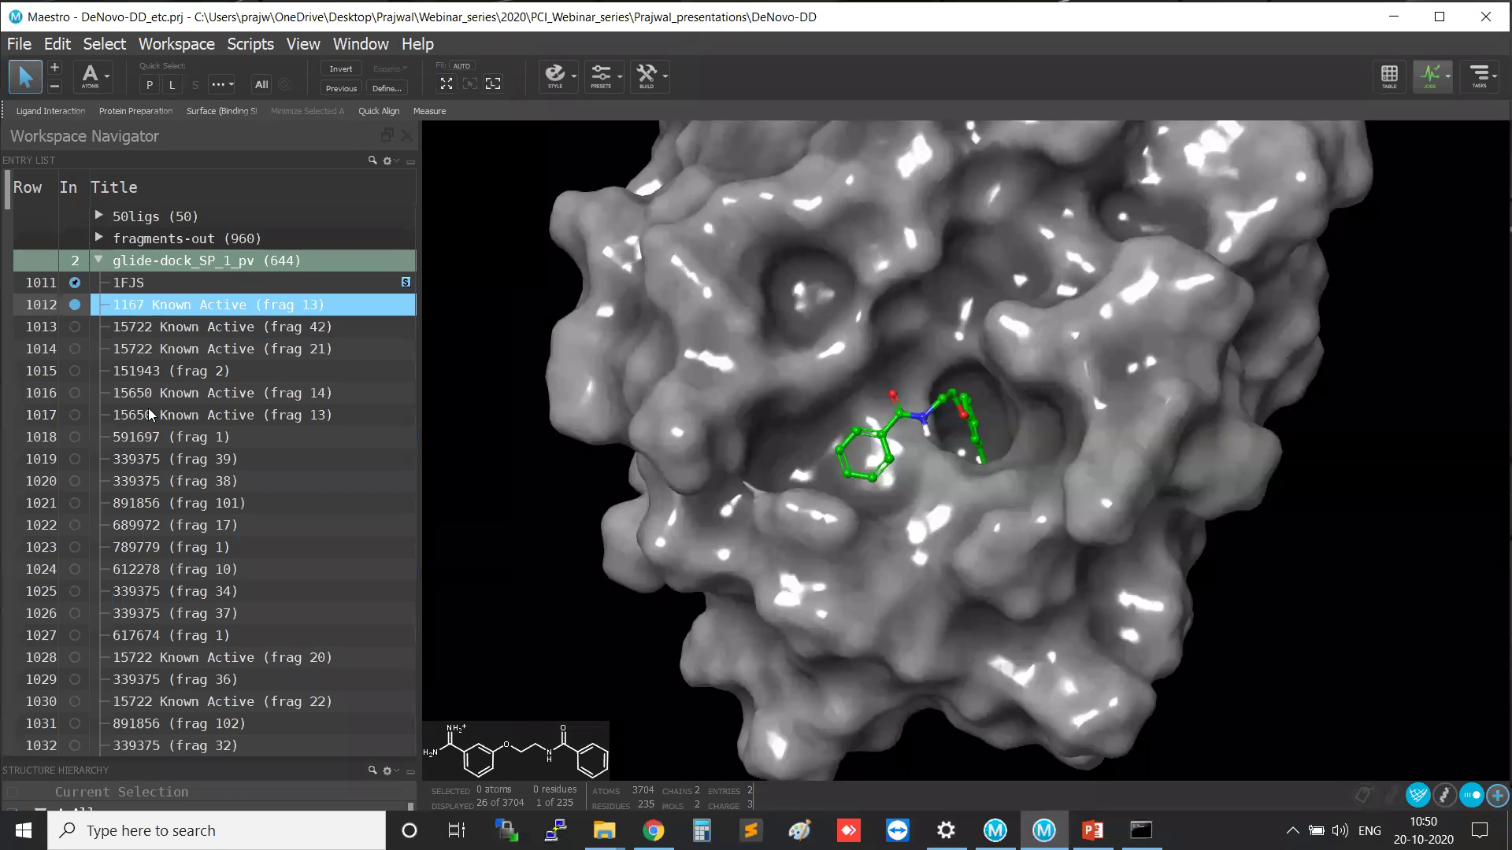
pyautogui.keyDown('shift'); pyautogui.click(156, 695); pyautogui.keyUp('shift')
pyautogui.rightClick(163, 307)
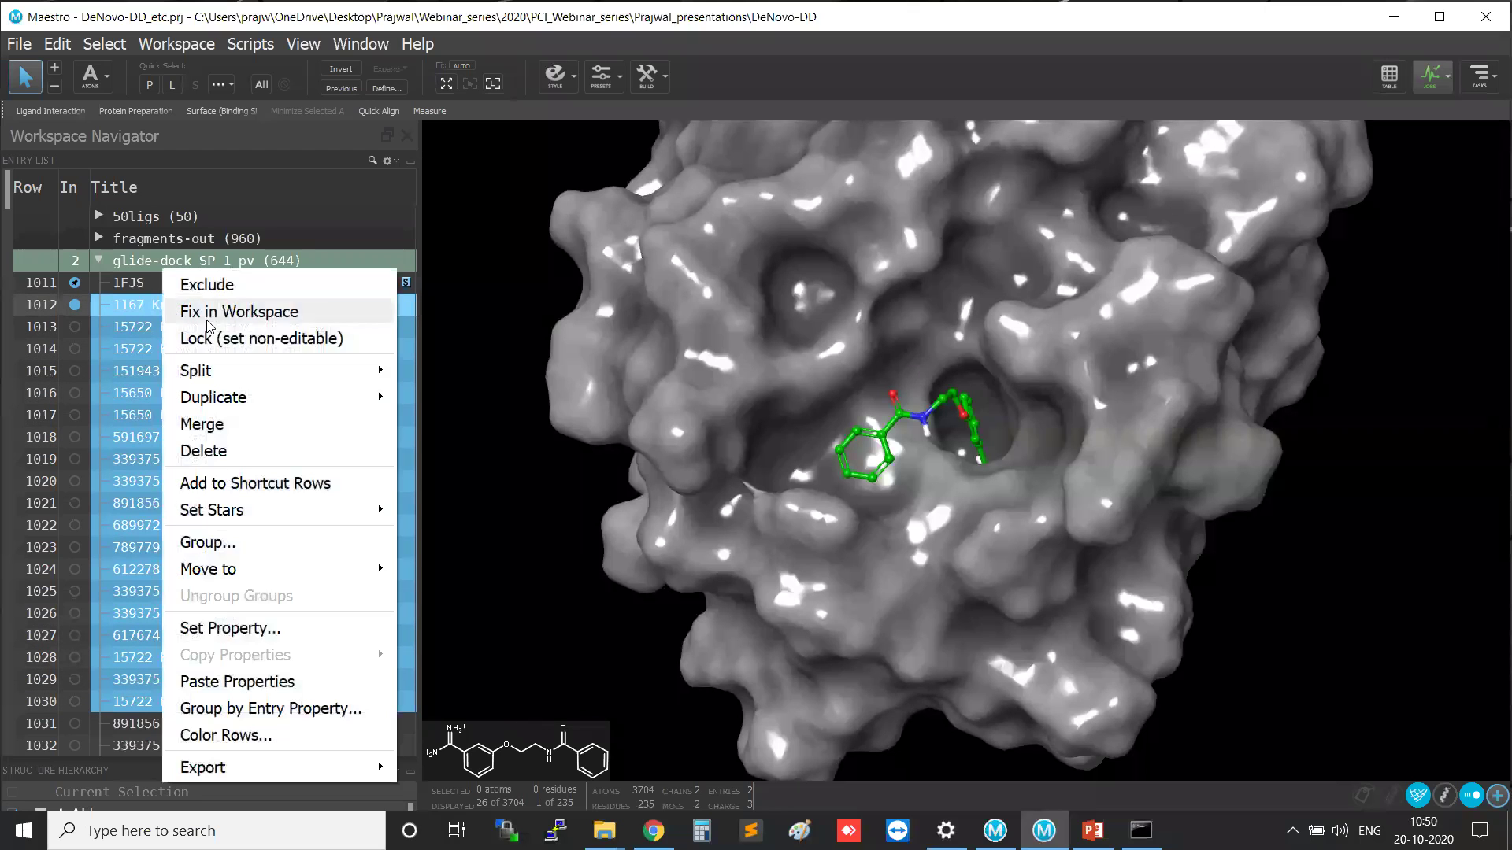
pyautogui.click(208, 285)
pyautogui.rightClick(203, 315)
pyautogui.click(229, 286)
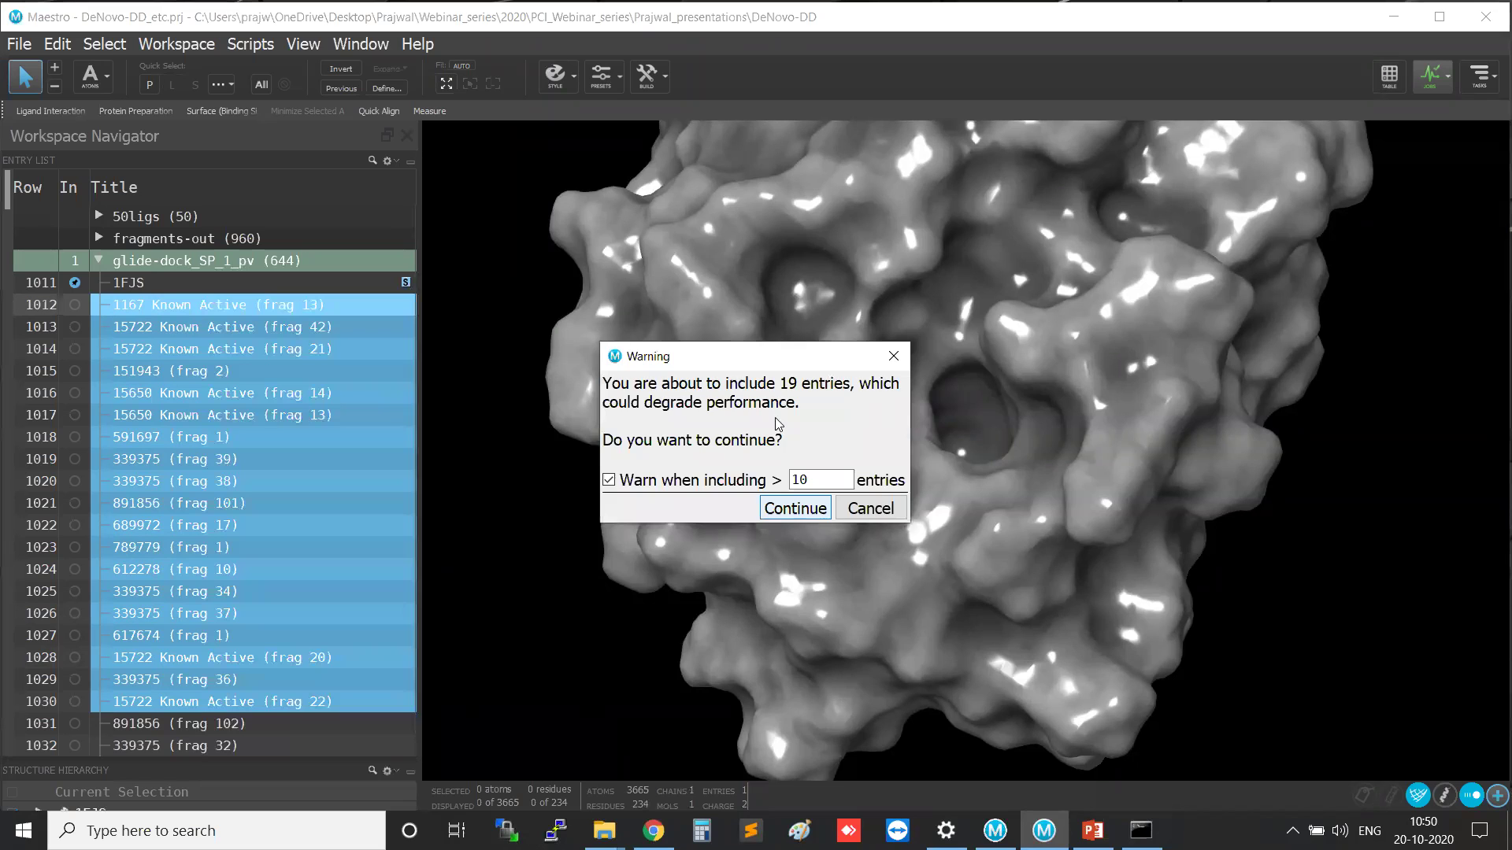
pyautogui.click(774, 512)
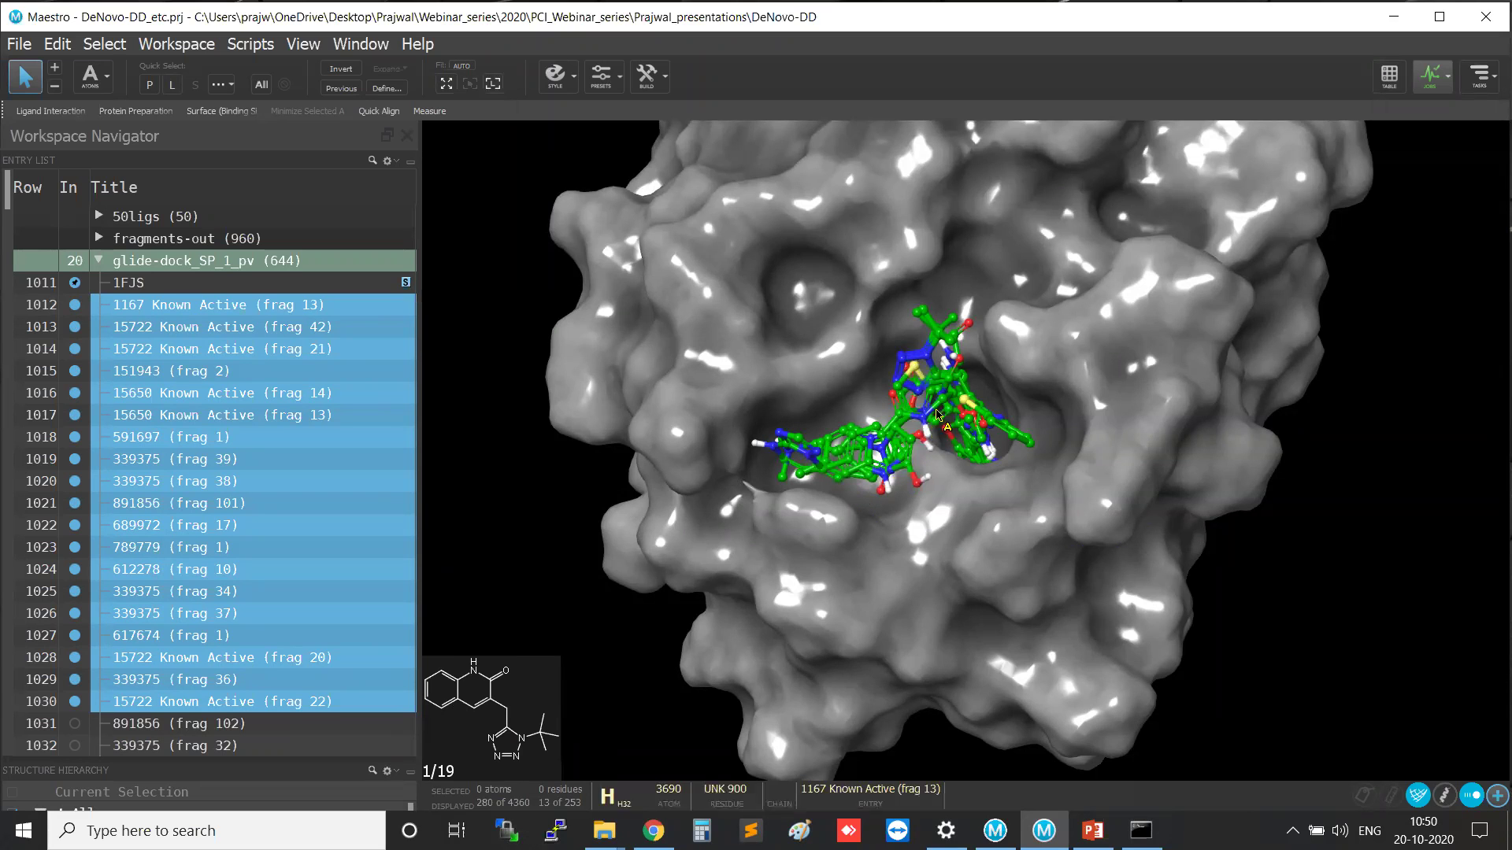
pyautogui.scroll(5, 957, 482)
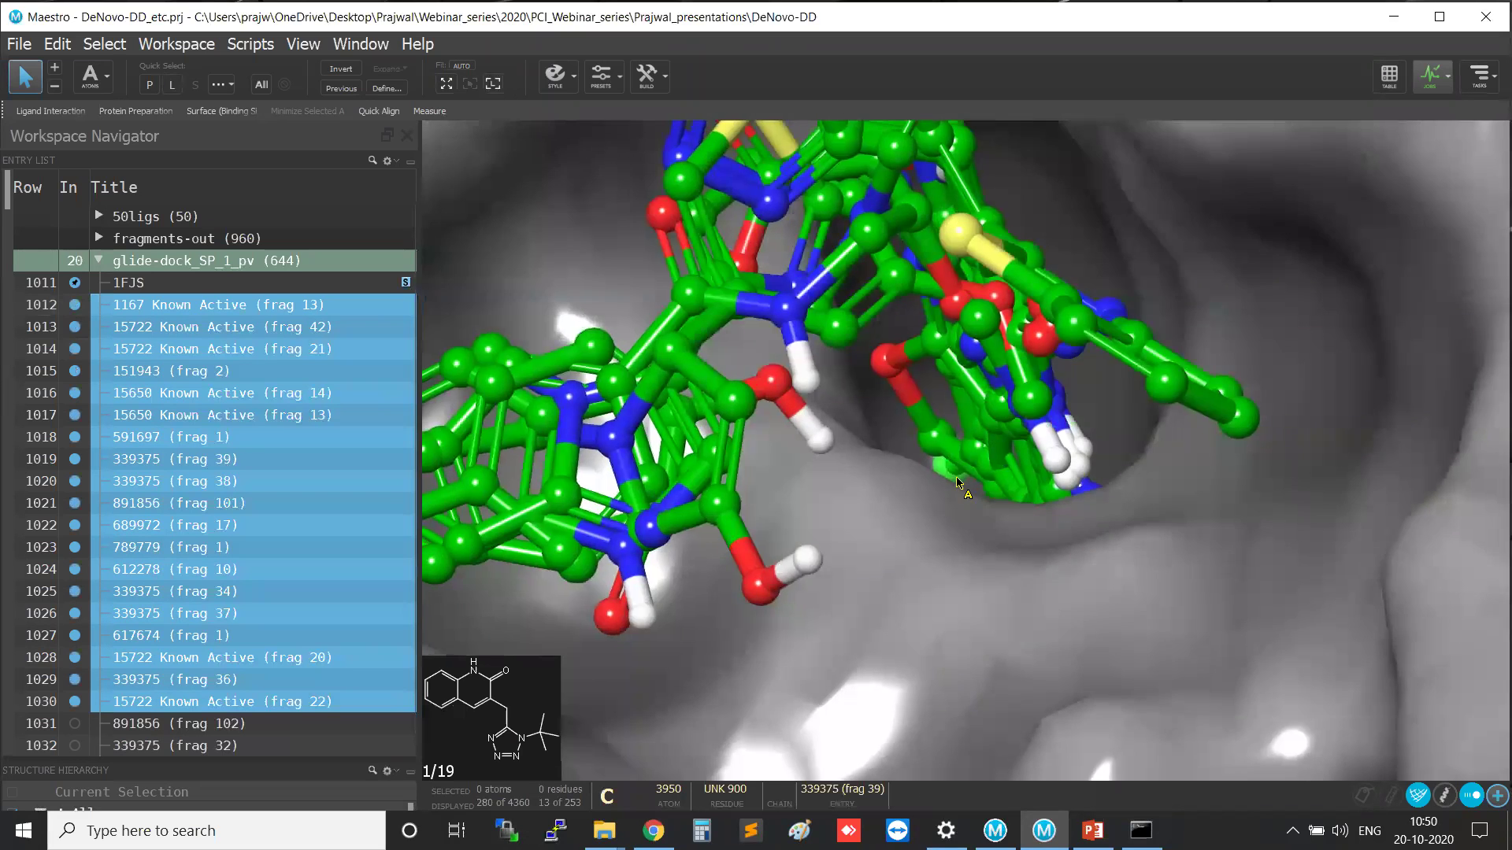
pyautogui.scroll(-5, 957, 481)
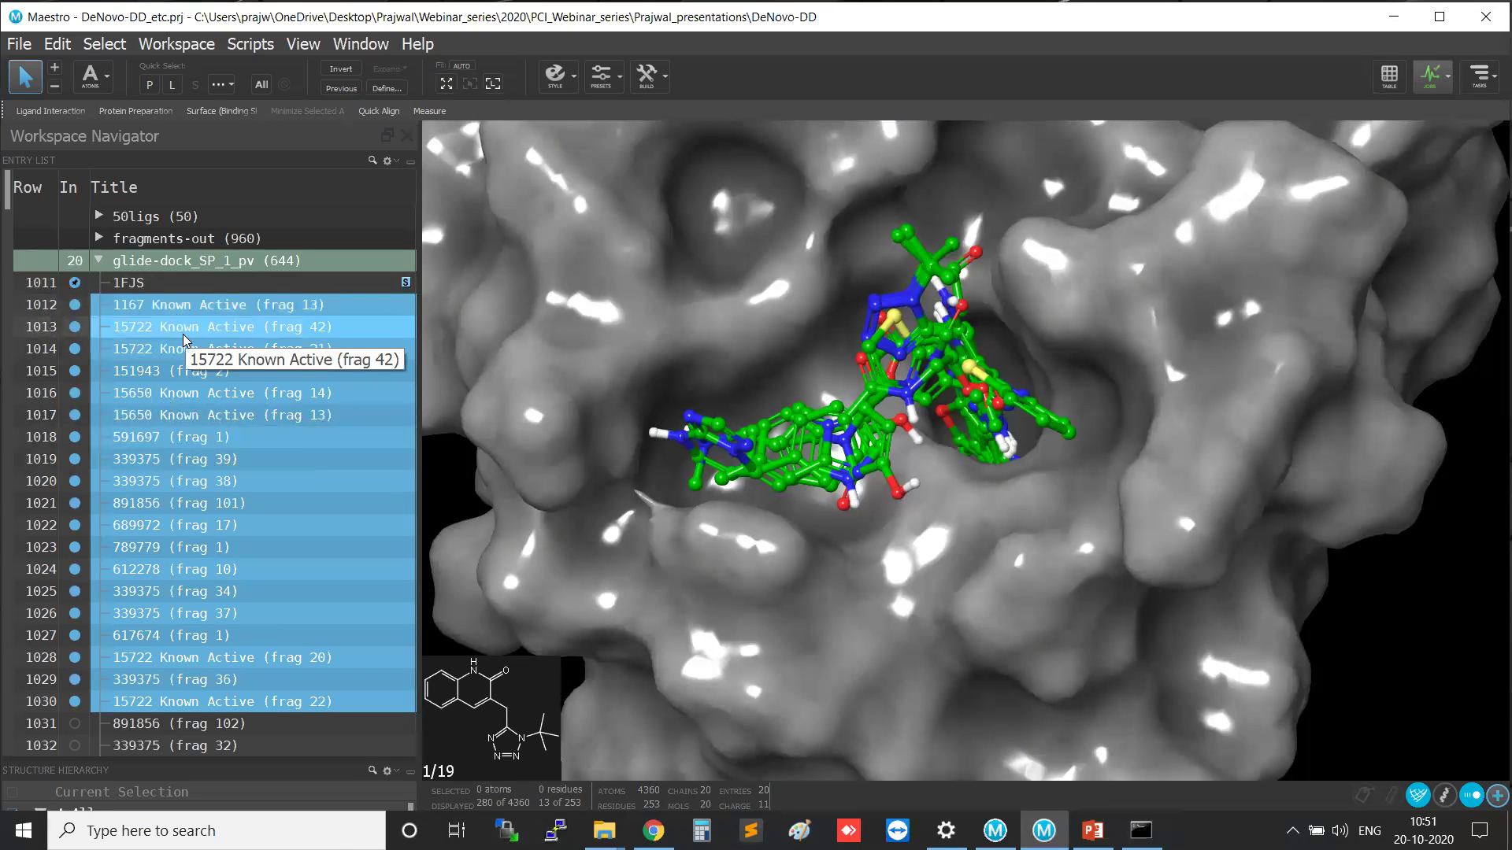
# Show only the top 19 docked fragments without the 1FJS receptor, and examine their overlap from several angles.
pyautogui.click(74, 306)
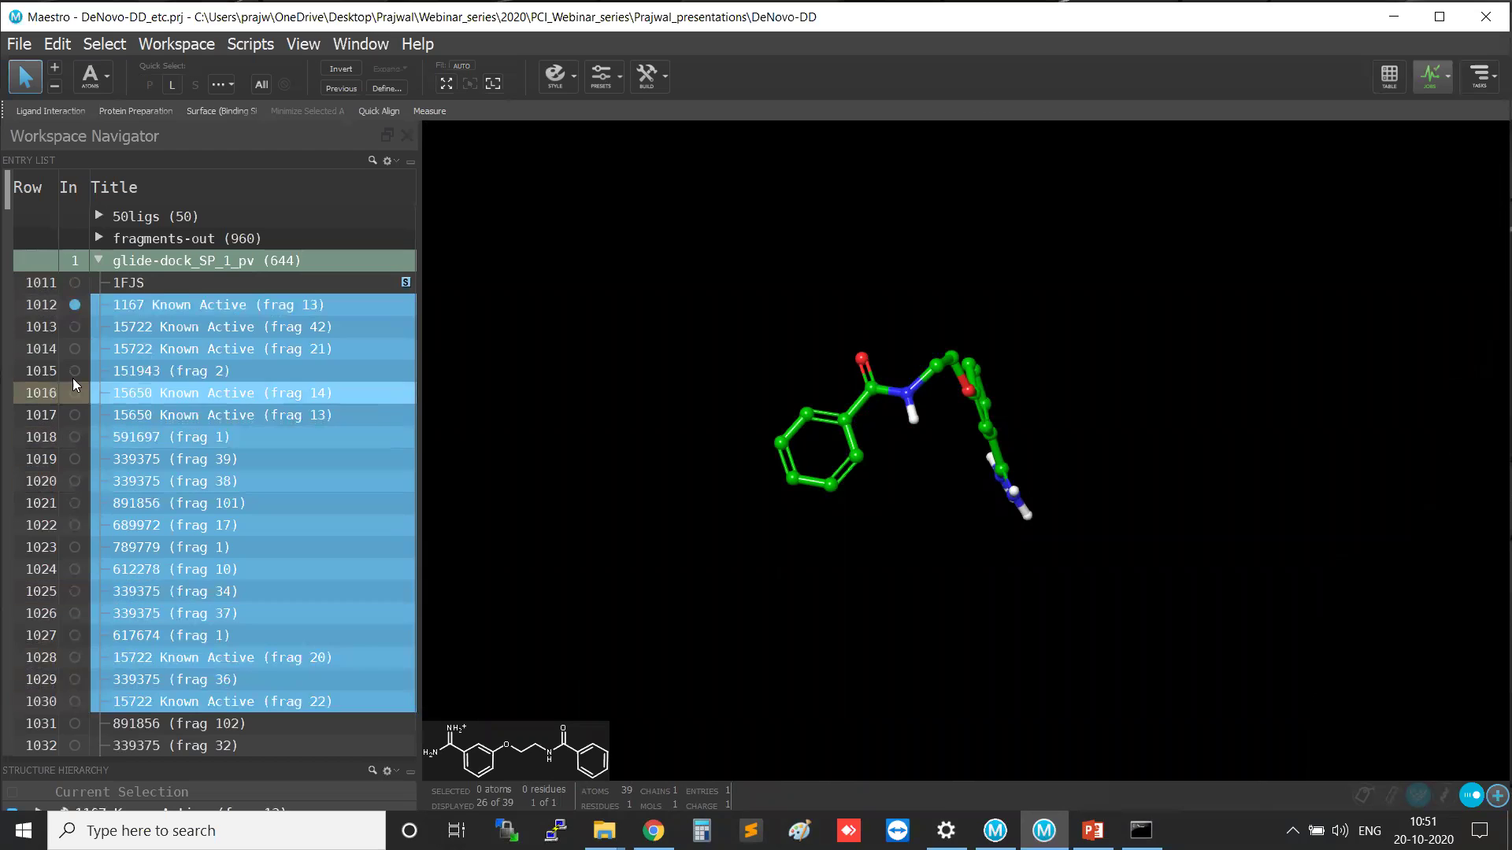
pyautogui.keyDown('ctrl'); pyautogui.click(73, 327); pyautogui.keyUp('ctrl')
pyautogui.keyDown('ctrl'); pyautogui.click(72, 349); pyautogui.keyUp('ctrl')
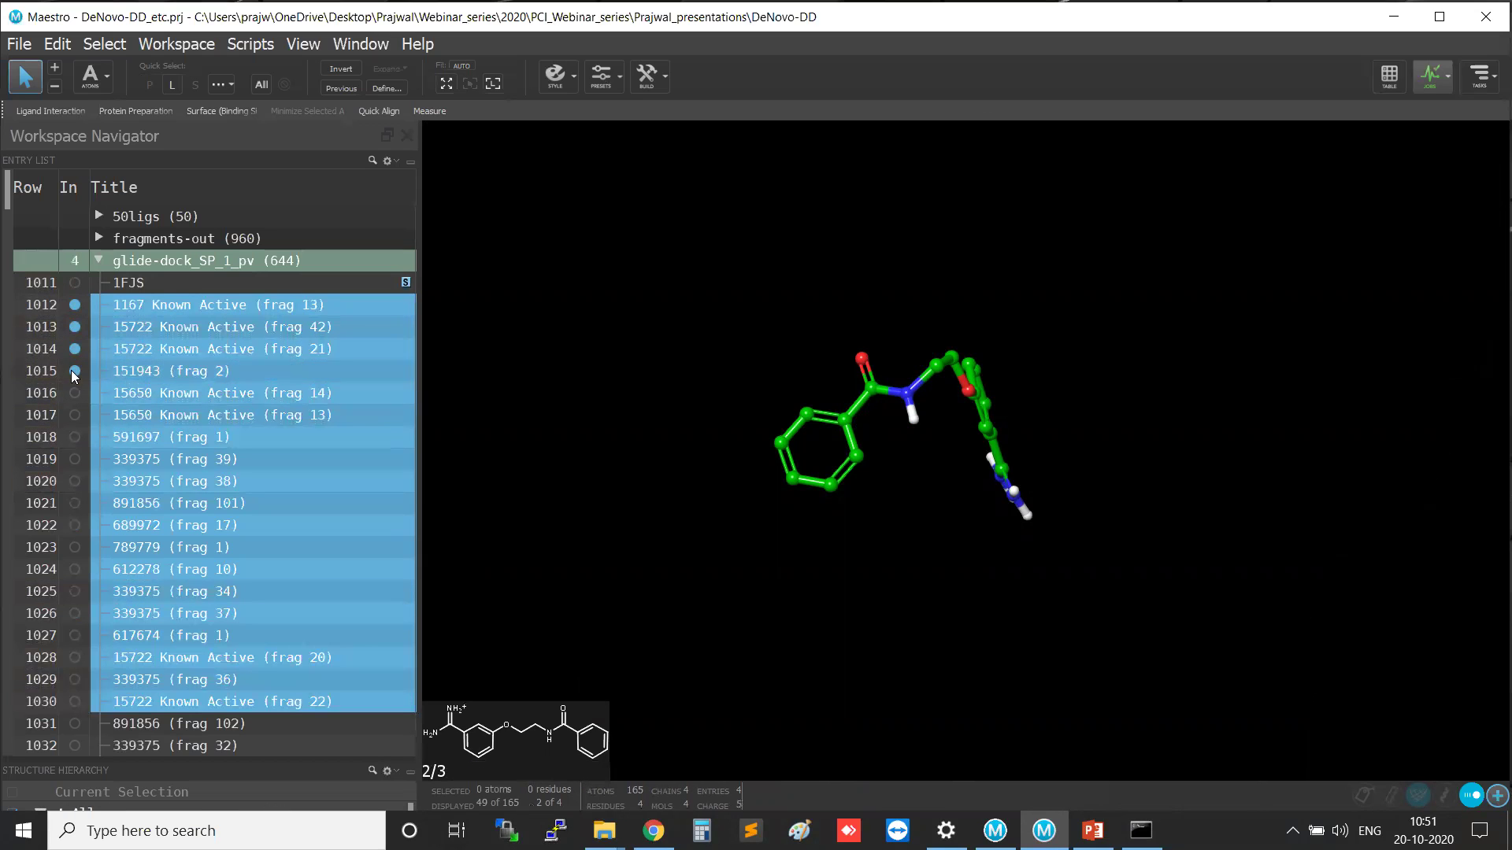
pyautogui.keyDown('ctrl'); pyautogui.click(72, 371); pyautogui.keyUp('ctrl')
pyautogui.keyDown('ctrl'); pyautogui.click(73, 393); pyautogui.keyUp('ctrl')
pyautogui.keyDown('ctrl'); pyautogui.click(75, 415); pyautogui.keyUp('ctrl')
pyautogui.keyDown('ctrl'); pyautogui.click(75, 437); pyautogui.keyUp('ctrl')
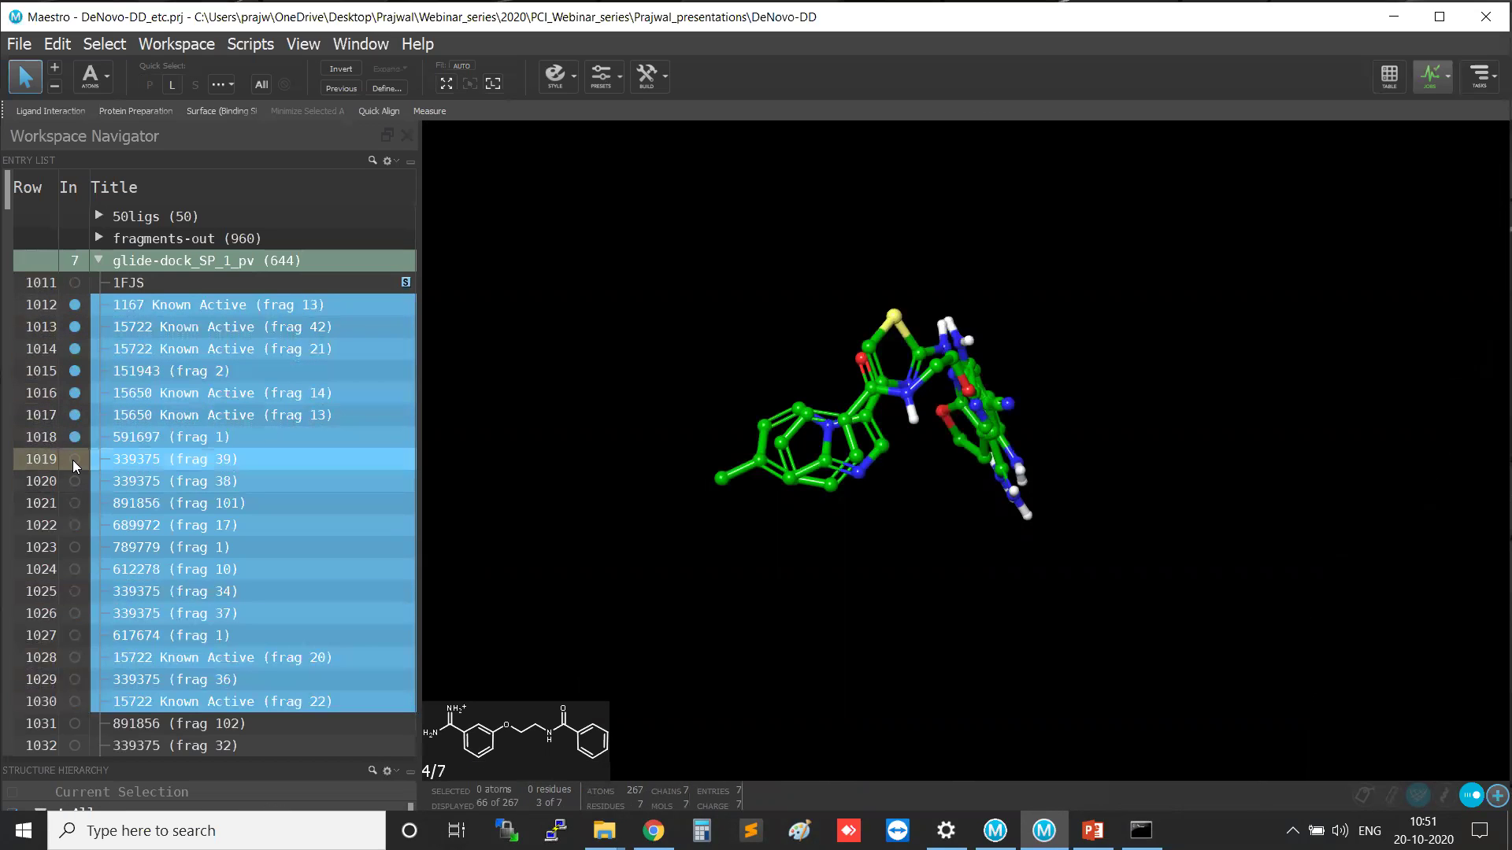
pyautogui.keyDown('ctrl'); pyautogui.click(72, 459); pyautogui.keyUp('ctrl')
pyautogui.keyDown('ctrl'); pyautogui.click(72, 482); pyautogui.keyUp('ctrl')
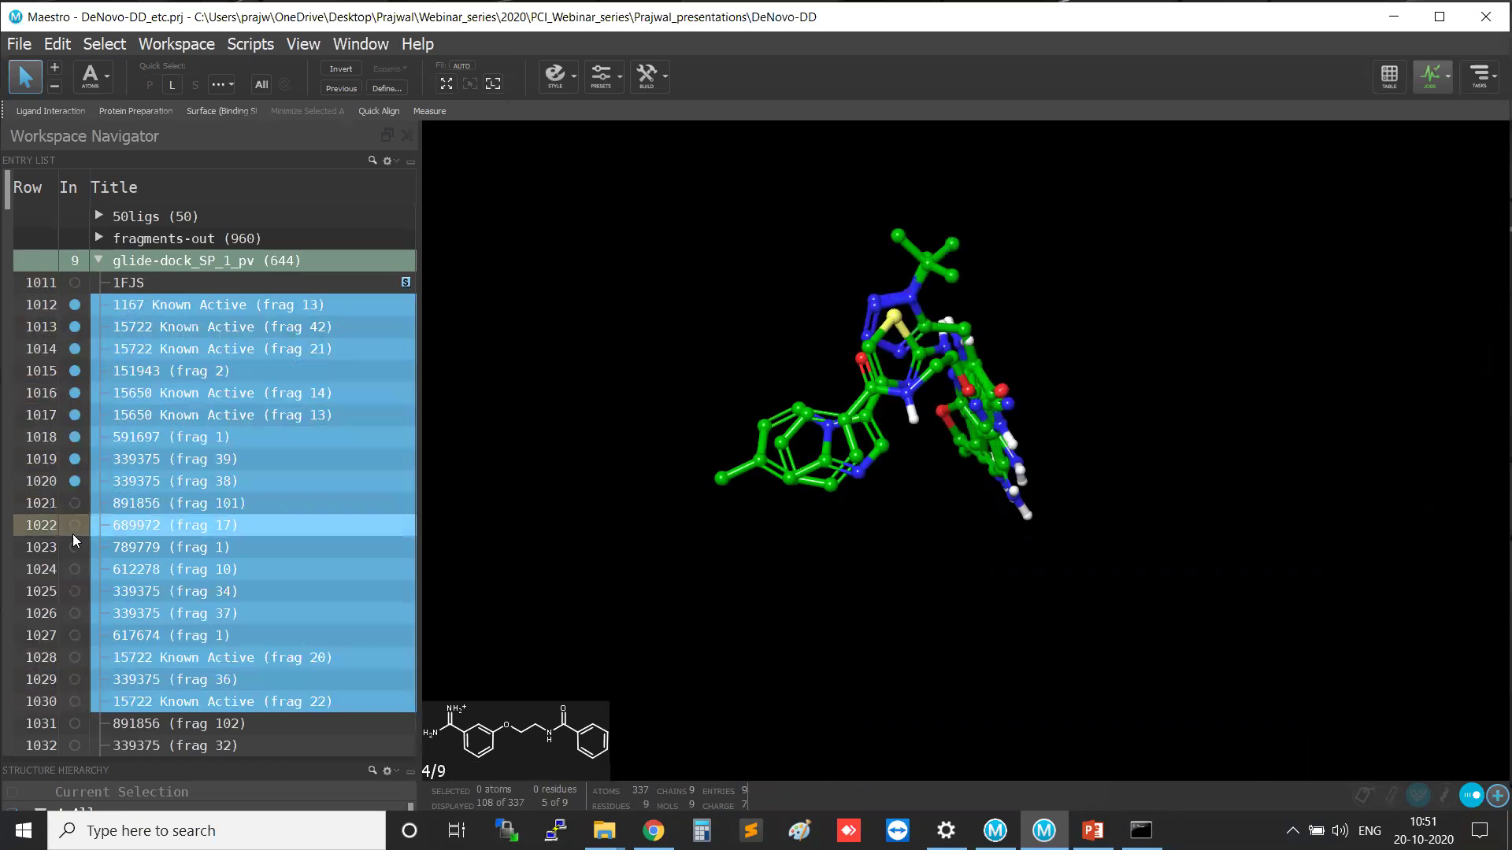
pyautogui.keyDown('shift'); pyautogui.click(71, 702); pyautogui.keyUp('shift')
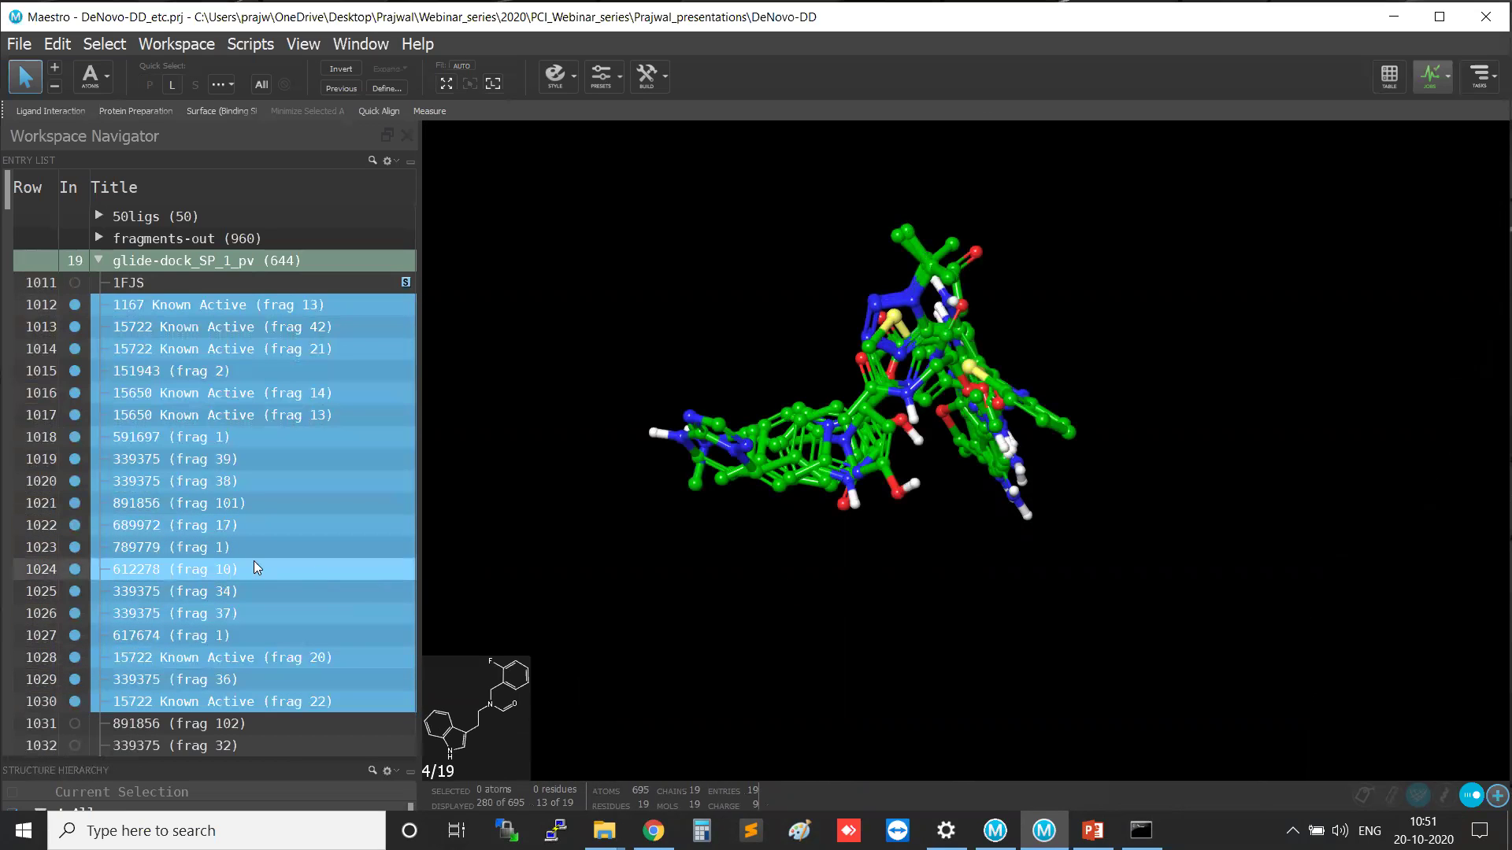
pyautogui.moveTo(1162, 468); pyautogui.dragTo(540, 450, button='middle')
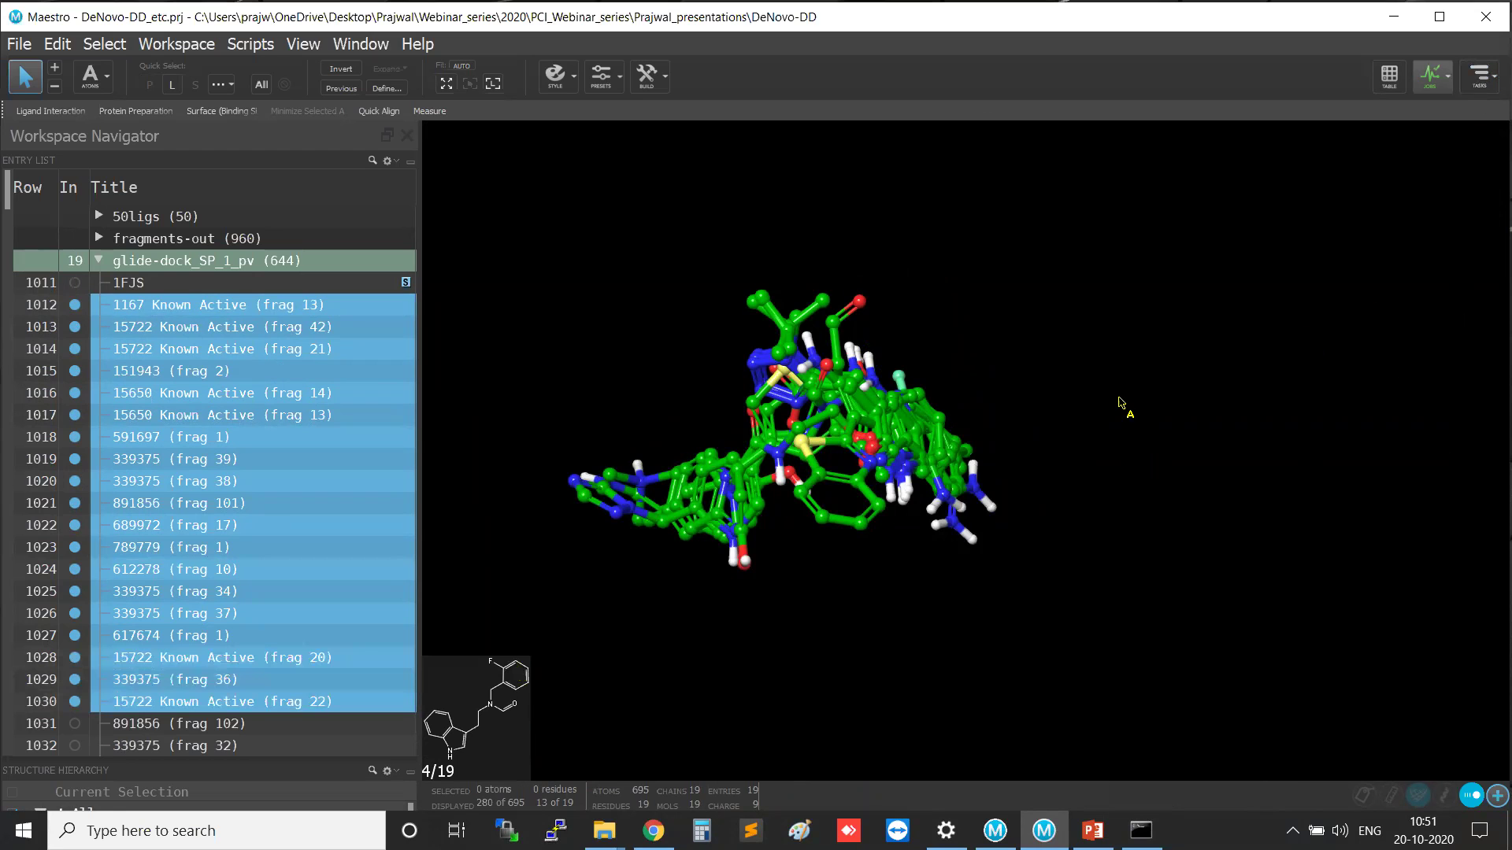
pyautogui.moveTo(1114, 403); pyautogui.dragTo(1259, 315, button='middle')
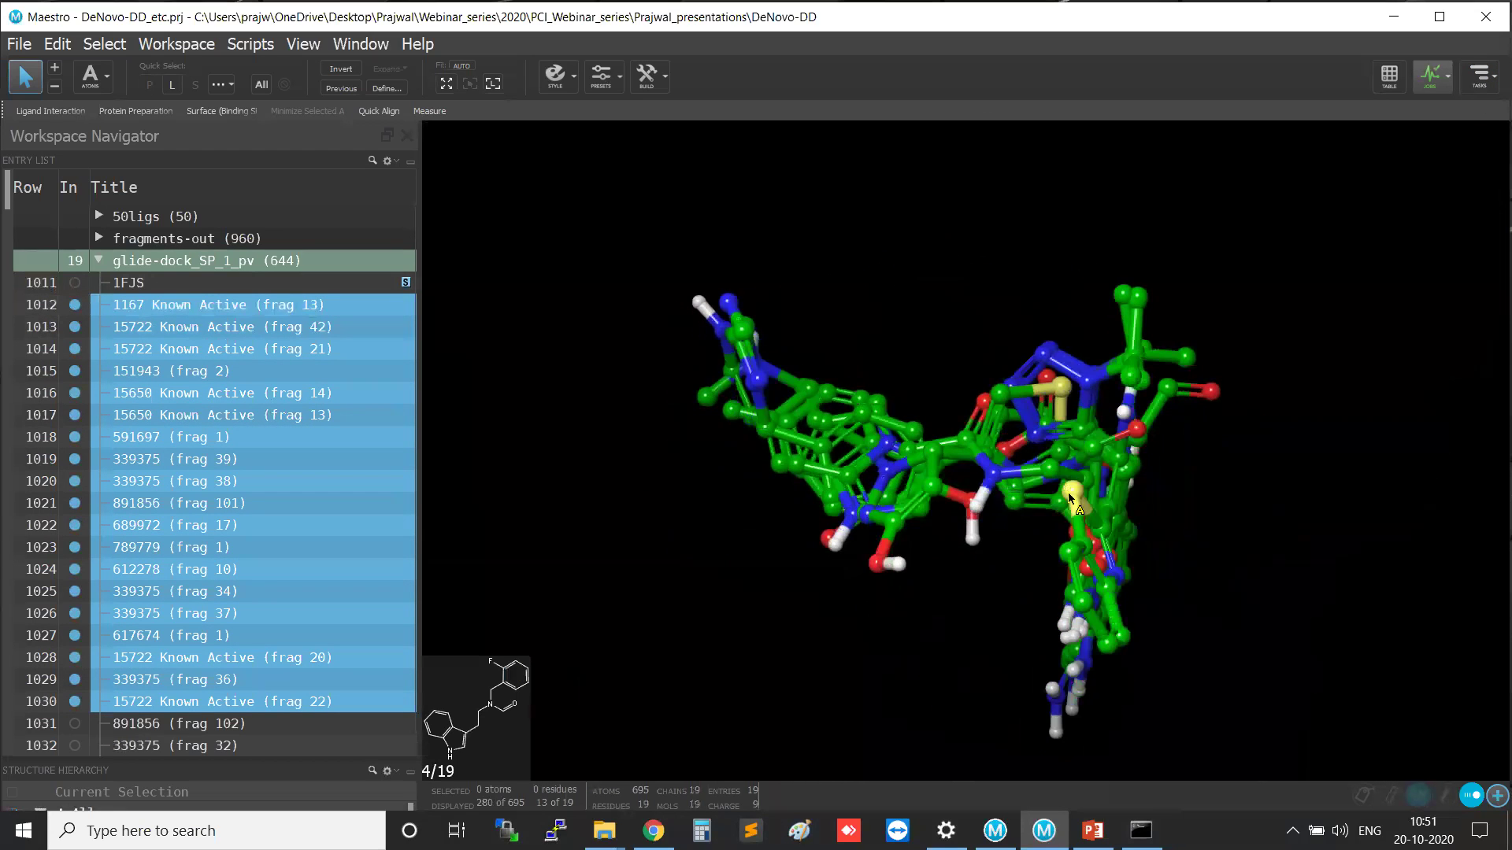
# Find the BREED Ligand Creation task by searching for "Breed", and open its window beside the overlaid fragments.
pyautogui.click(1471, 81)
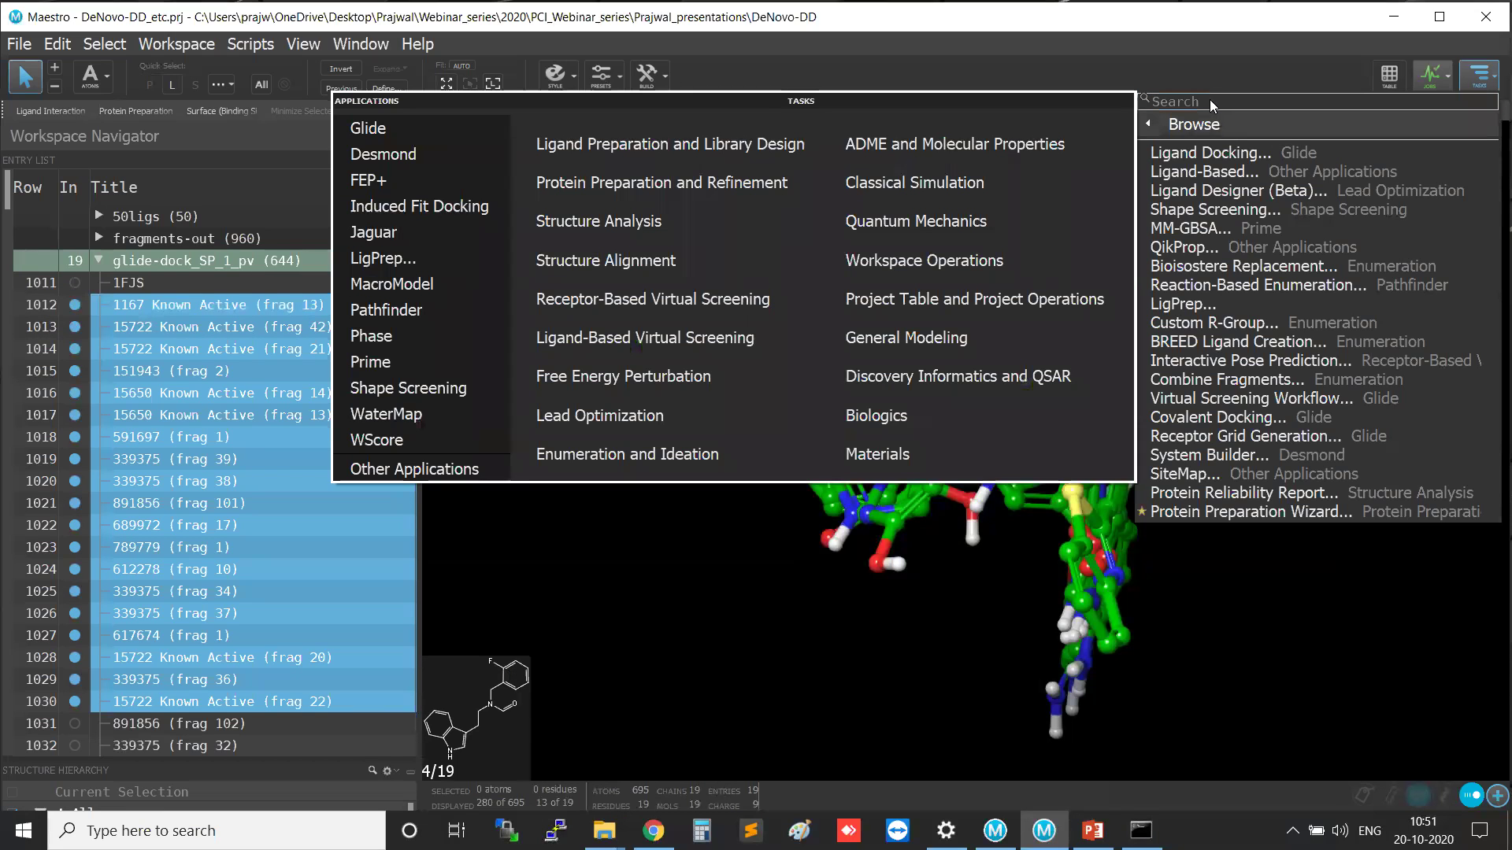
pyautogui.click(1210, 99)
pyautogui.write('B')
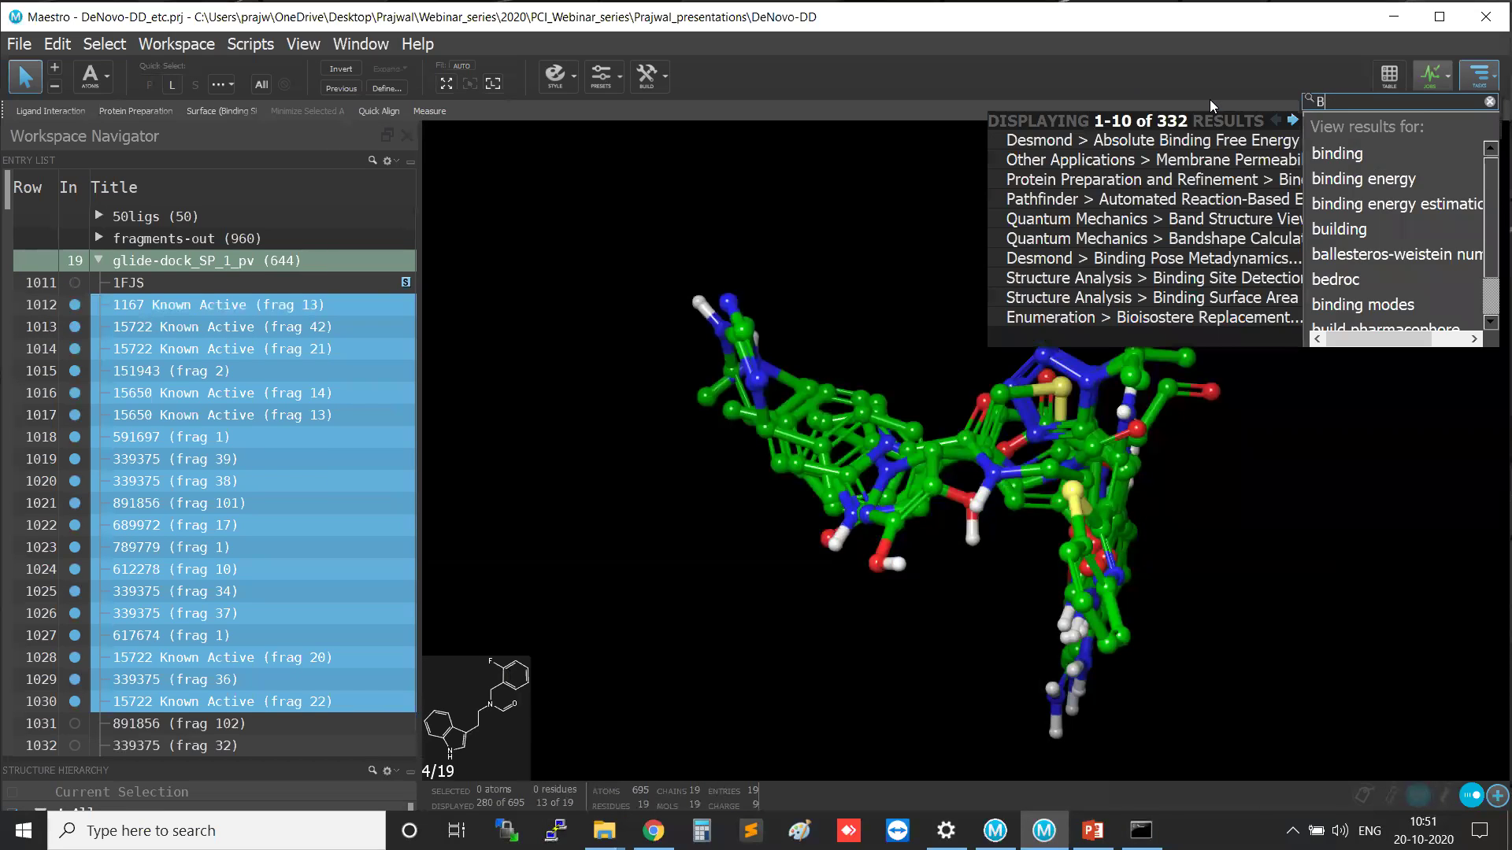
pyautogui.write('reed')
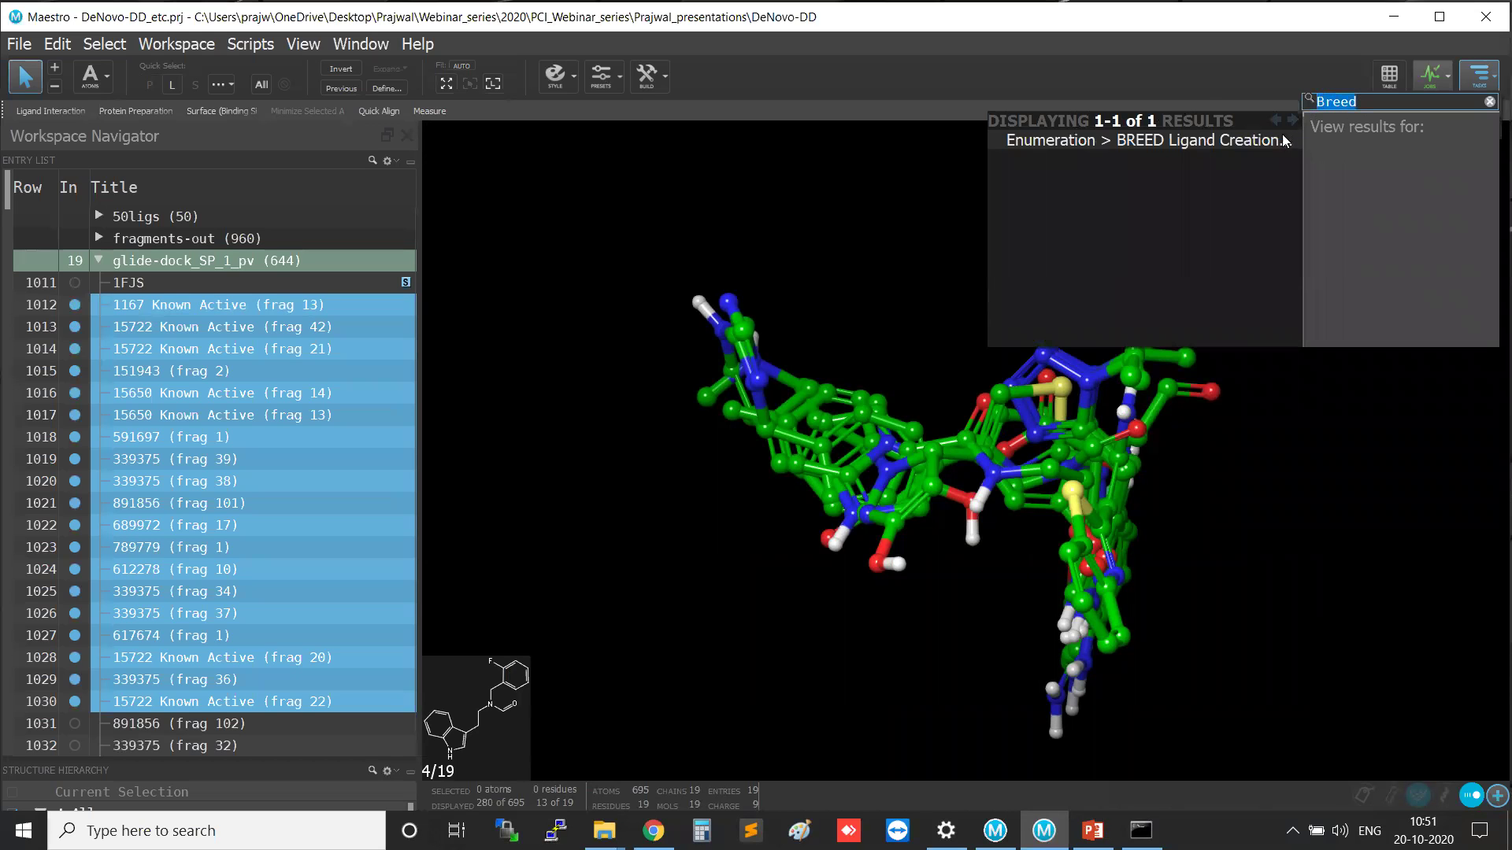
pyautogui.click(1208, 135)
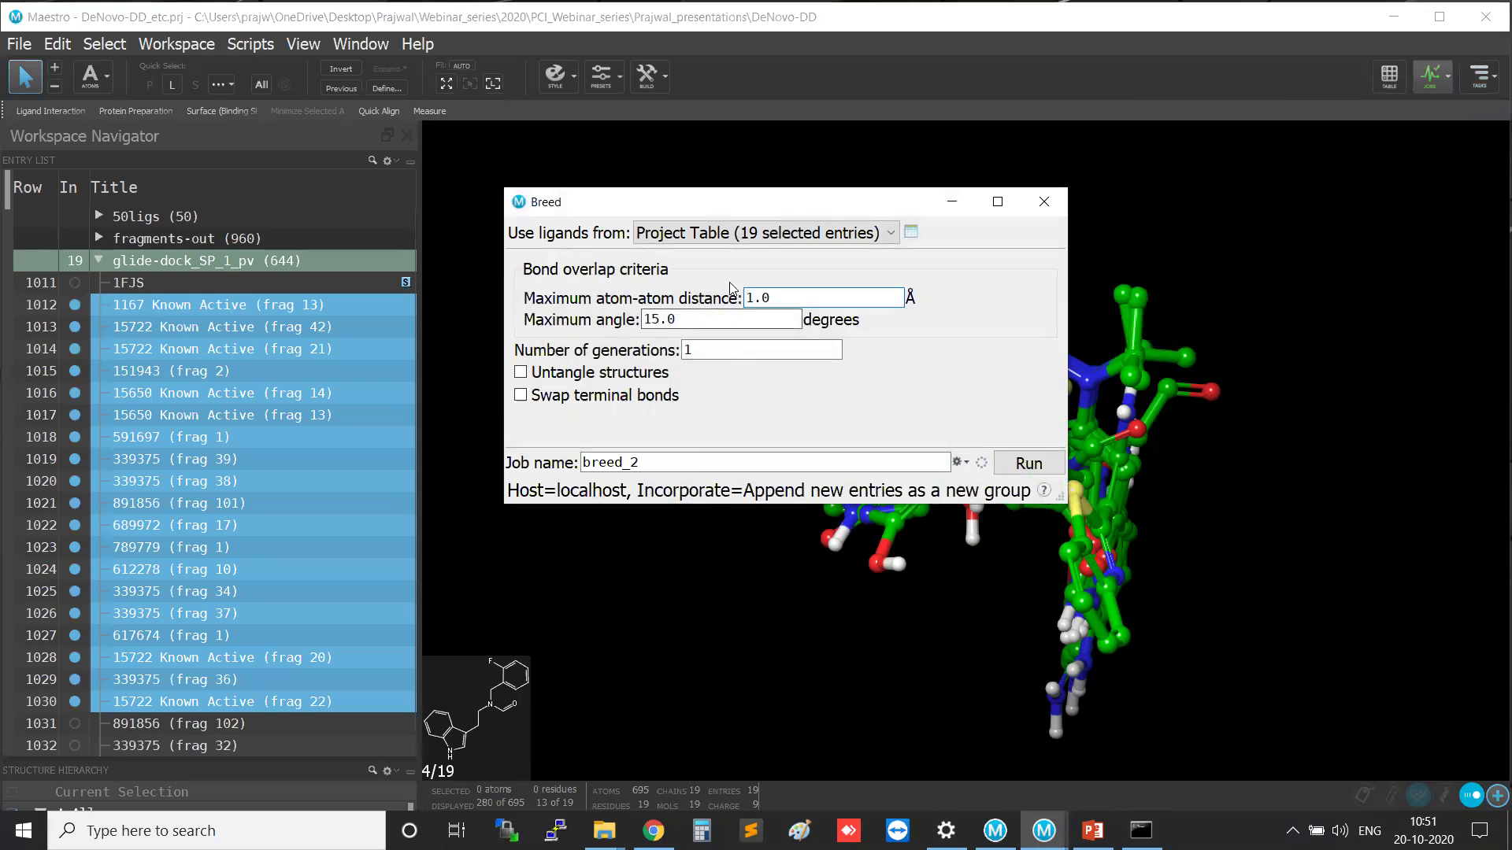
pyautogui.moveTo(774, 213); pyautogui.dragTo(566, 164)
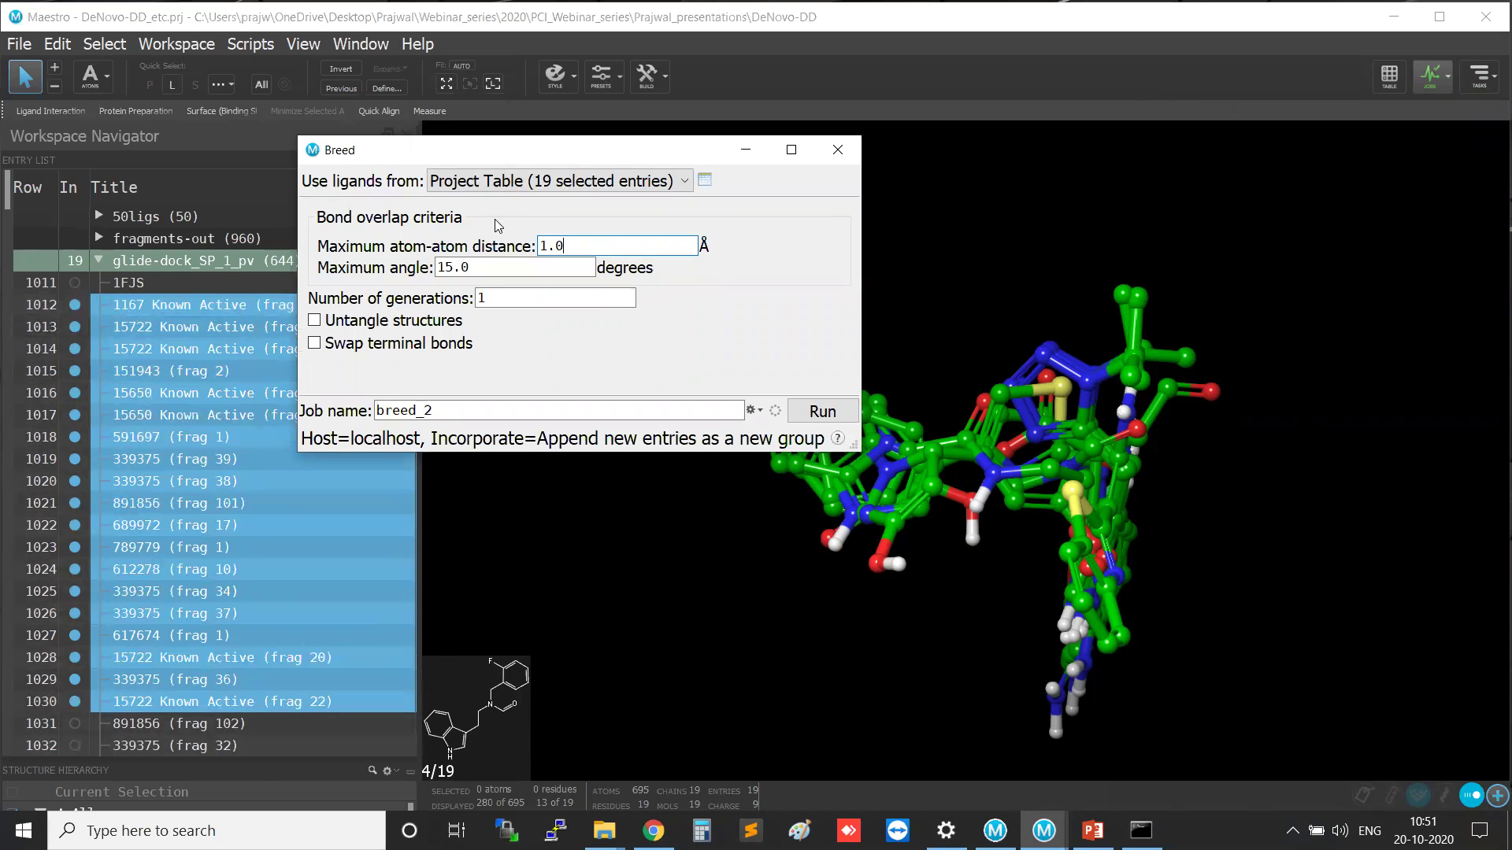
# Review the Breed ligand source, bond overlap criteria and job settings, and close the window without running the job.
pyautogui.click(563, 181)
pyautogui.click(560, 182)
pyautogui.click(560, 181)
pyautogui.click(560, 182)
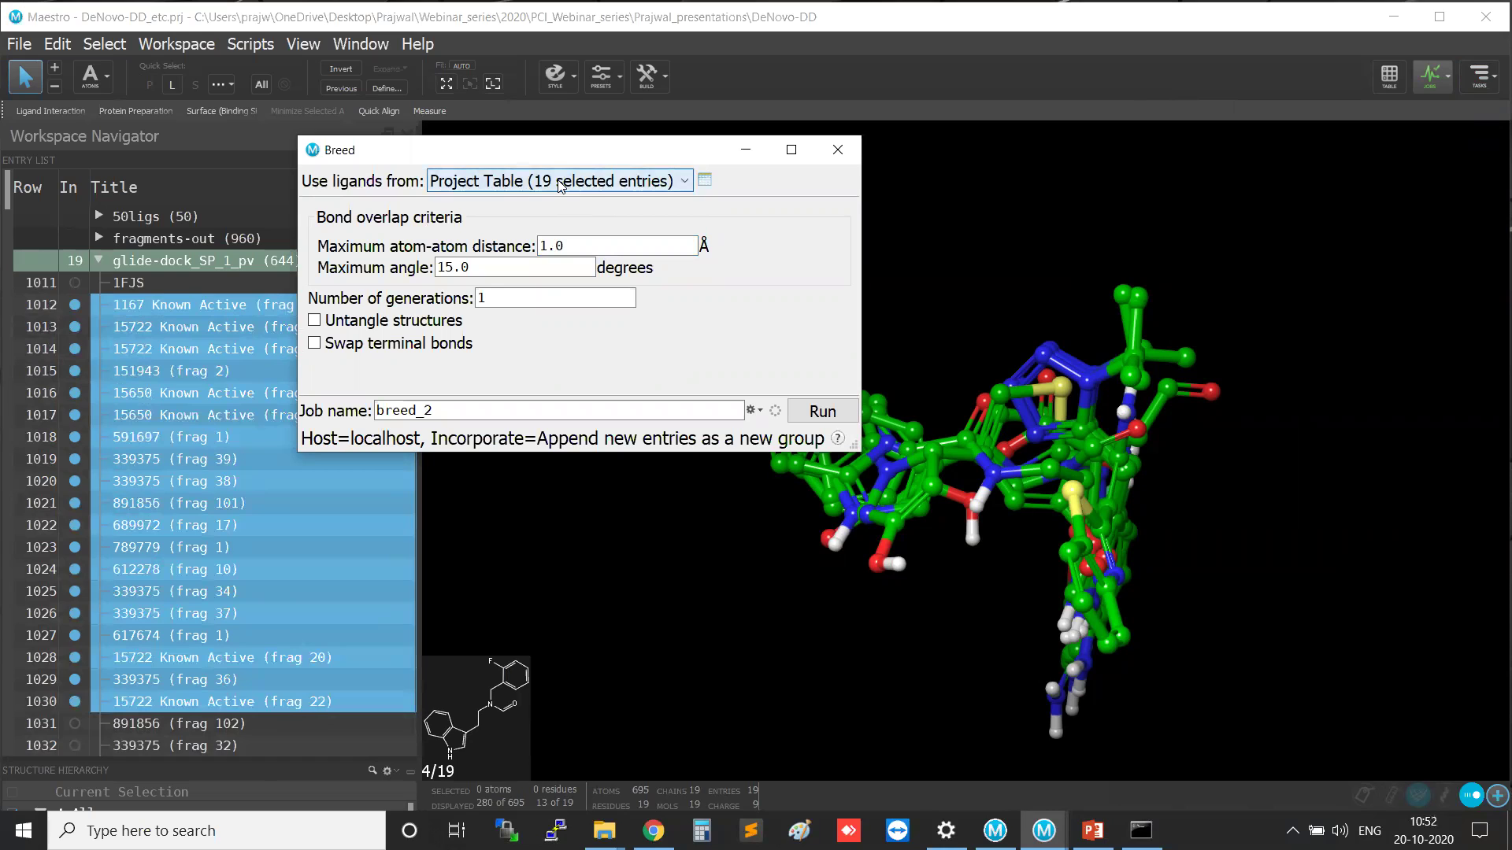
pyautogui.press('ctrl')
pyautogui.press('ctrl')
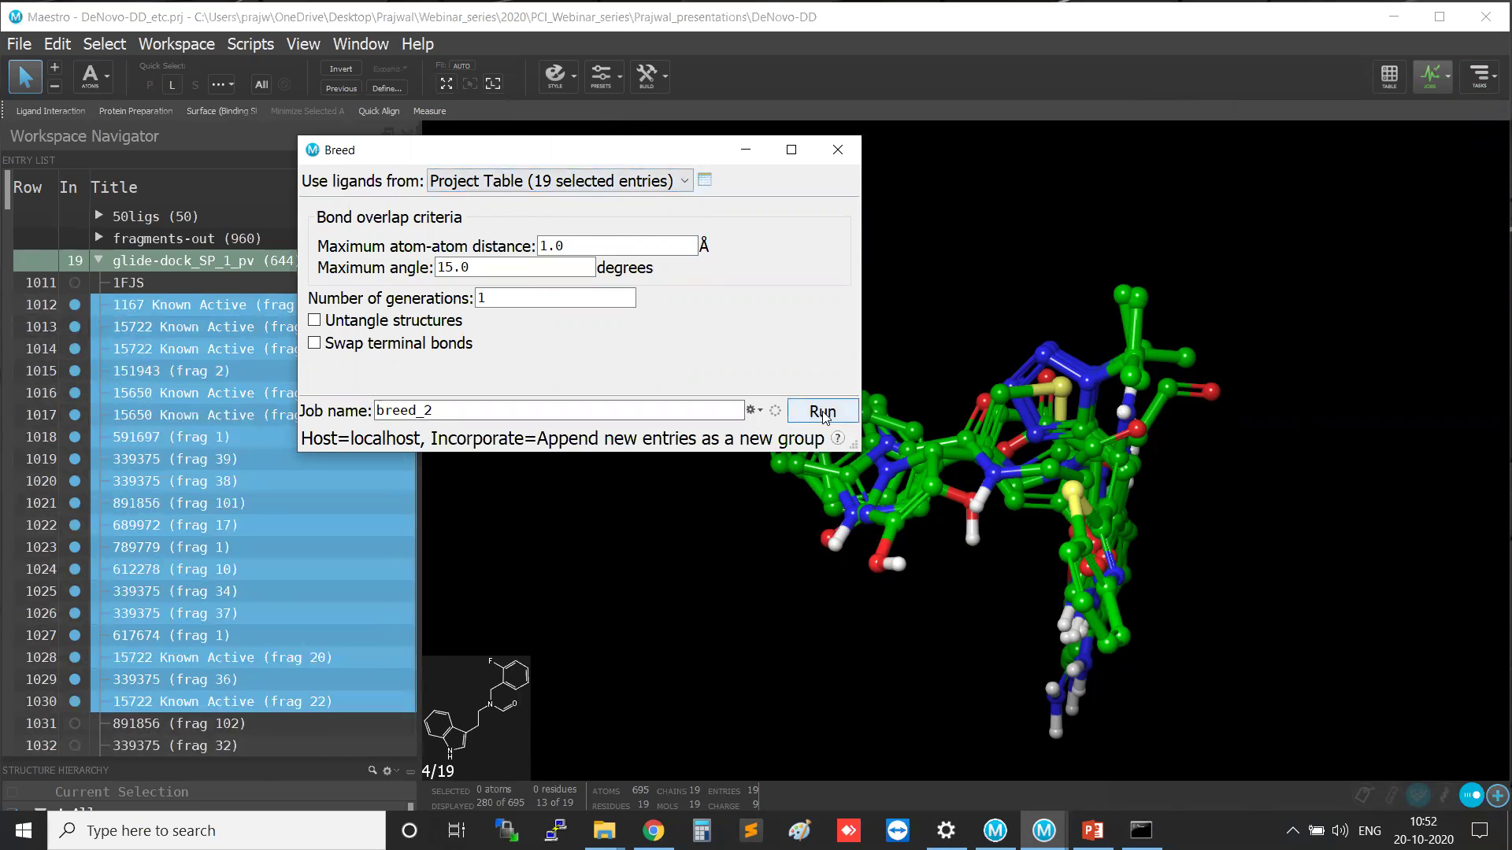
pyautogui.press('ctrl')
pyautogui.press('ctrl')
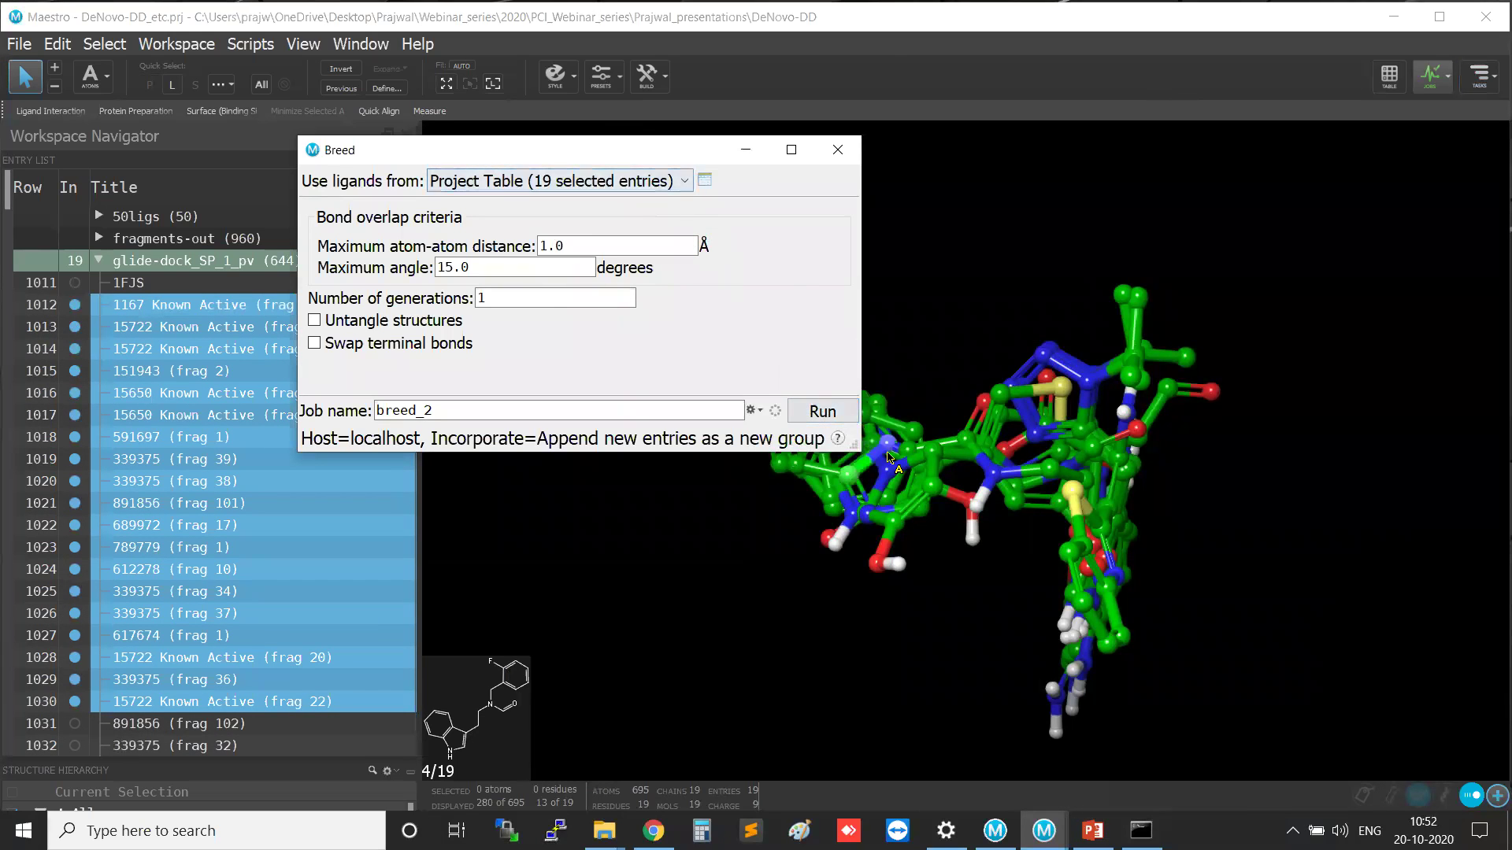
pyautogui.press('ctrl')
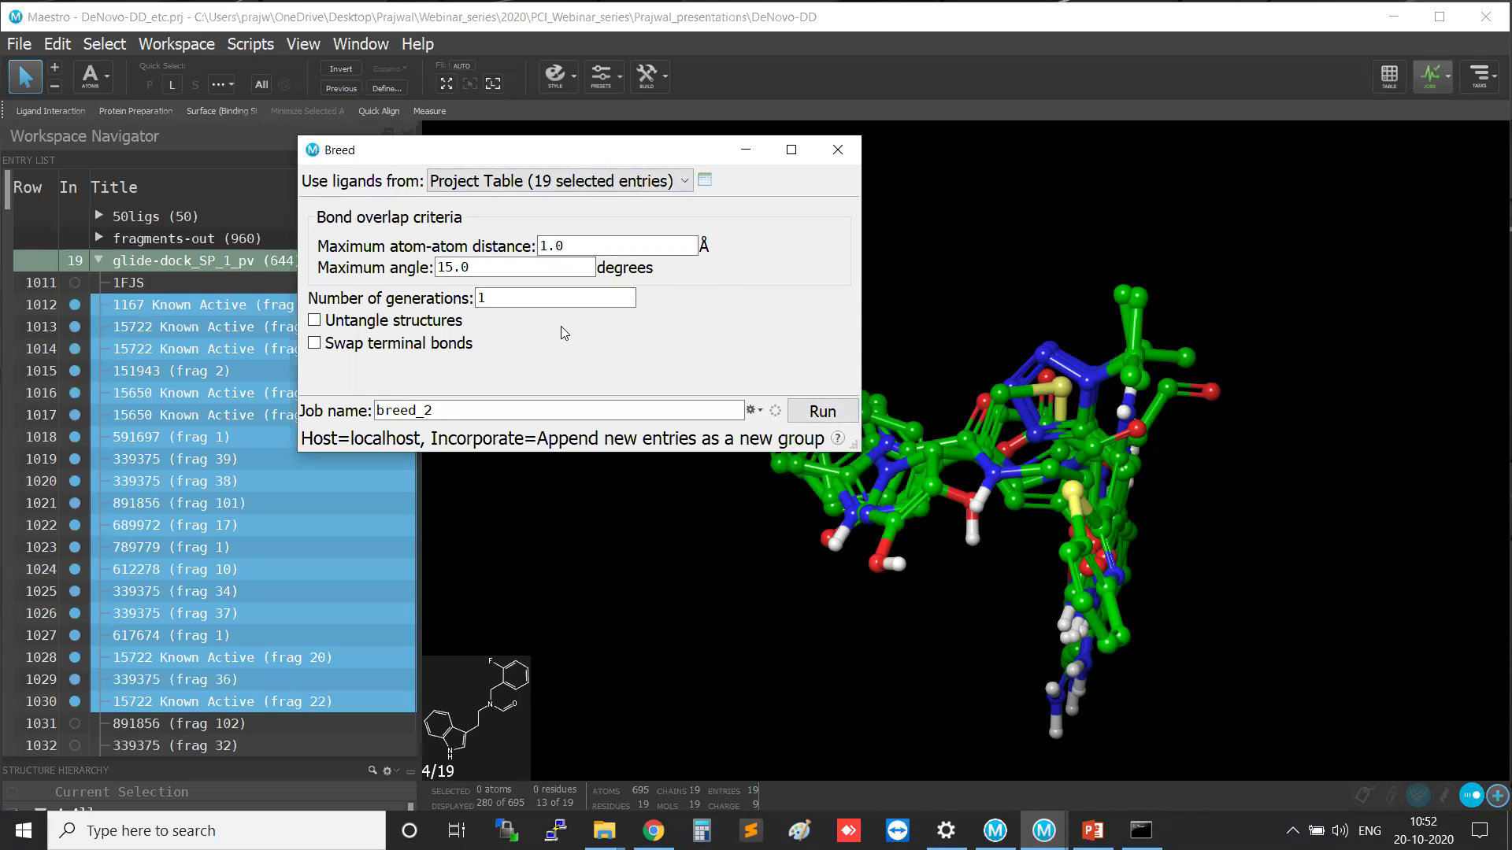
pyautogui.press('ctrl')
pyautogui.press('ctrl')
pyautogui.press('ctrl')
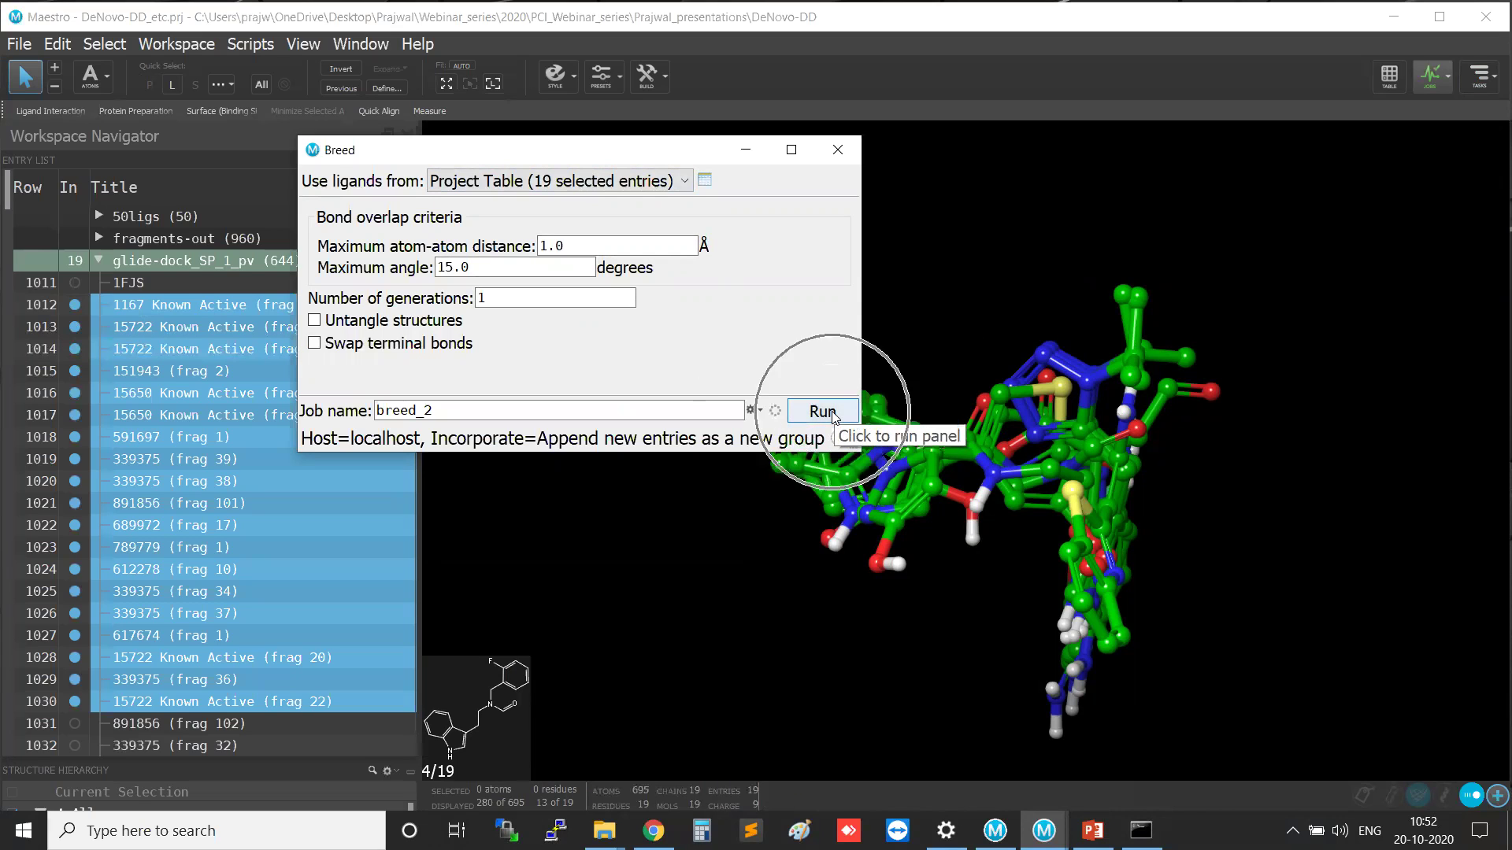
pyautogui.press('ctrl')
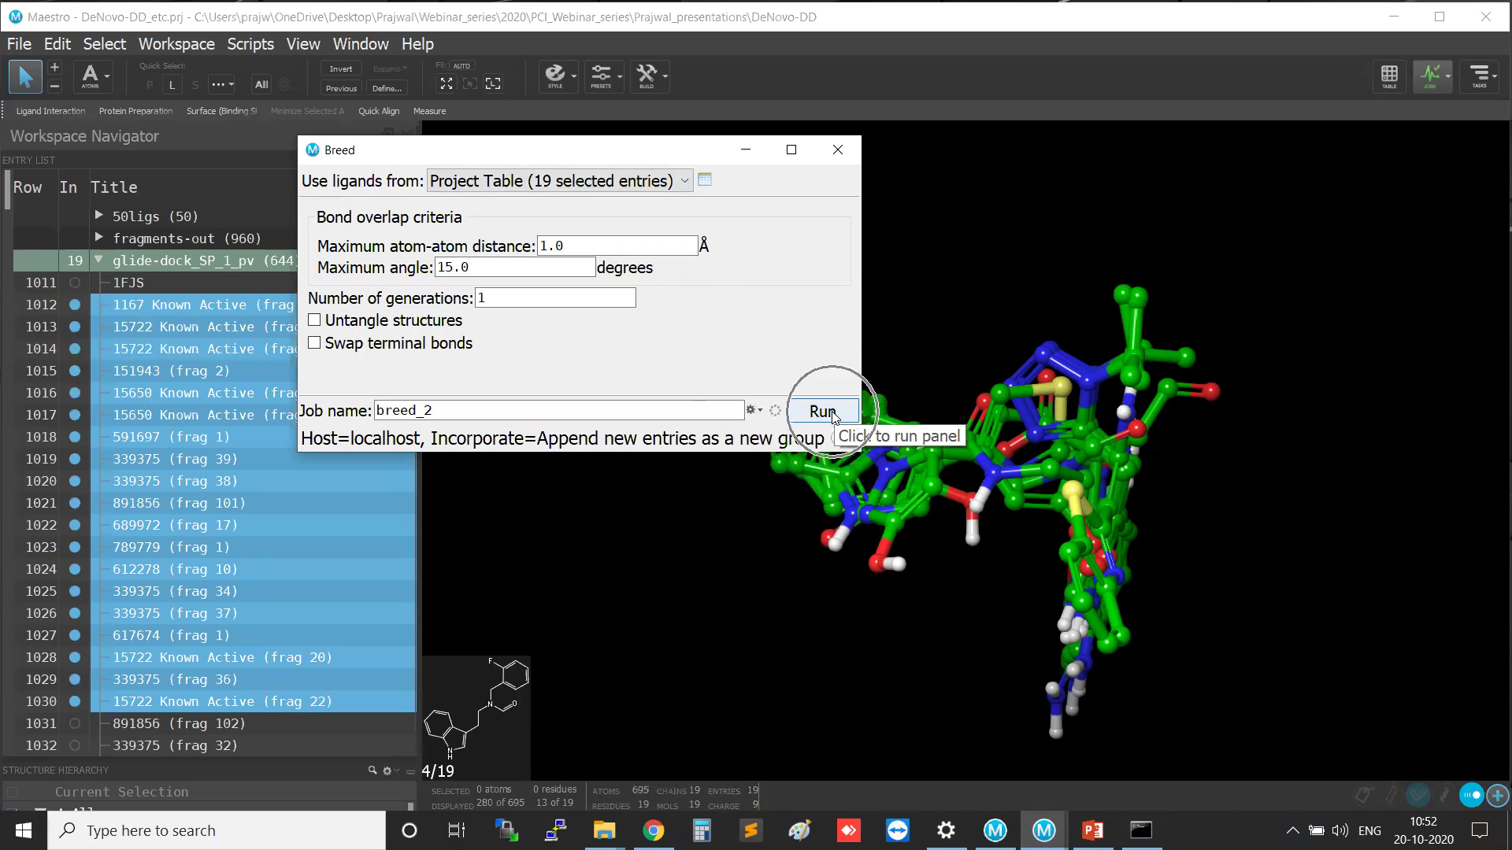
pyautogui.click(836, 151)
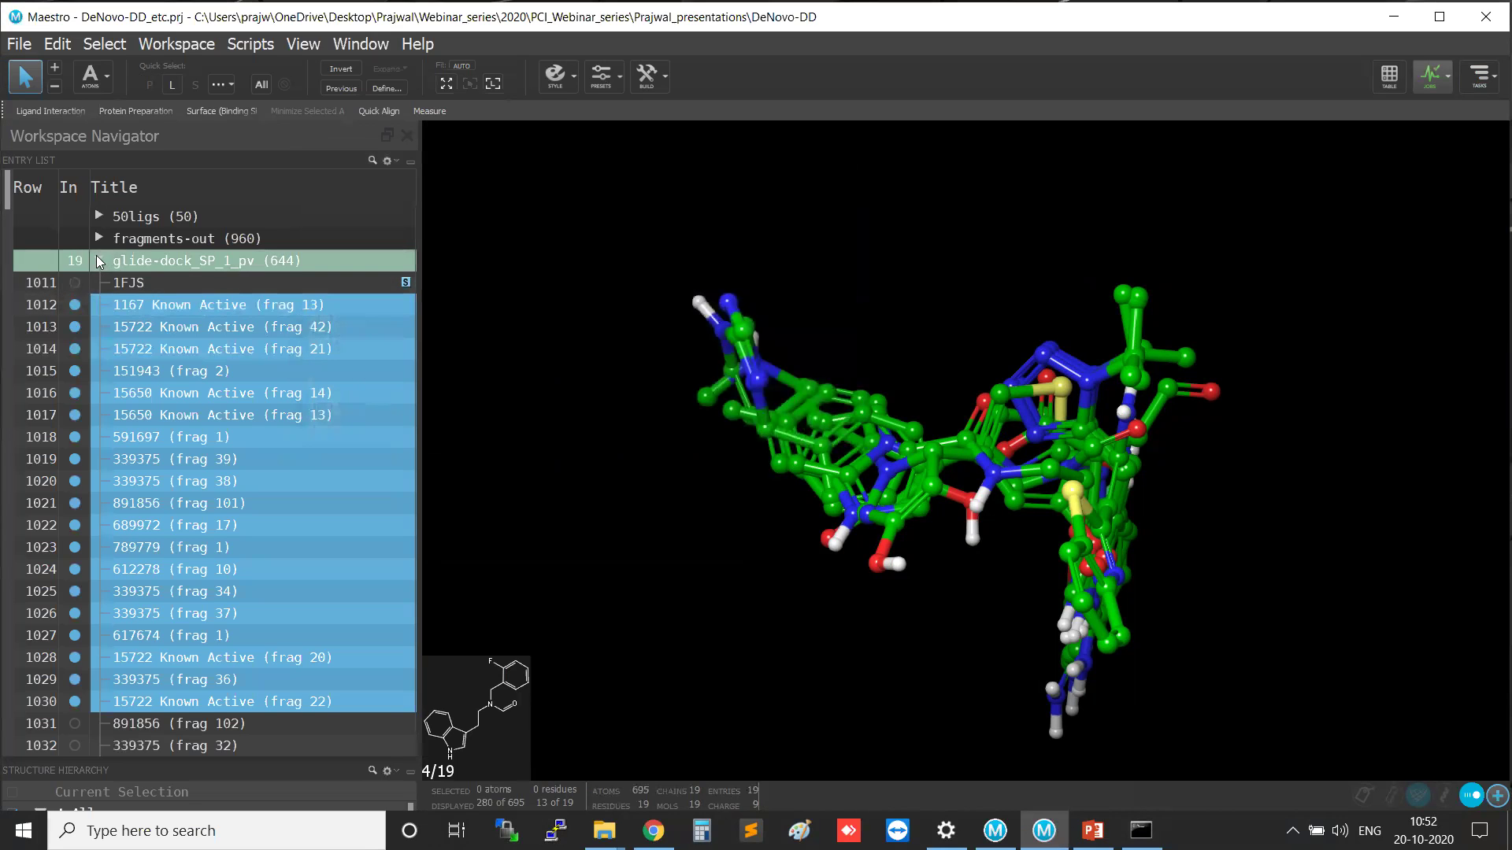
# Collapse glide-dock_SP_1_pv, expand breed_1-out1, and display several of its hybrid ligands one after another, ending with row 1659.
pyautogui.click(100, 264)
pyautogui.click(100, 281)
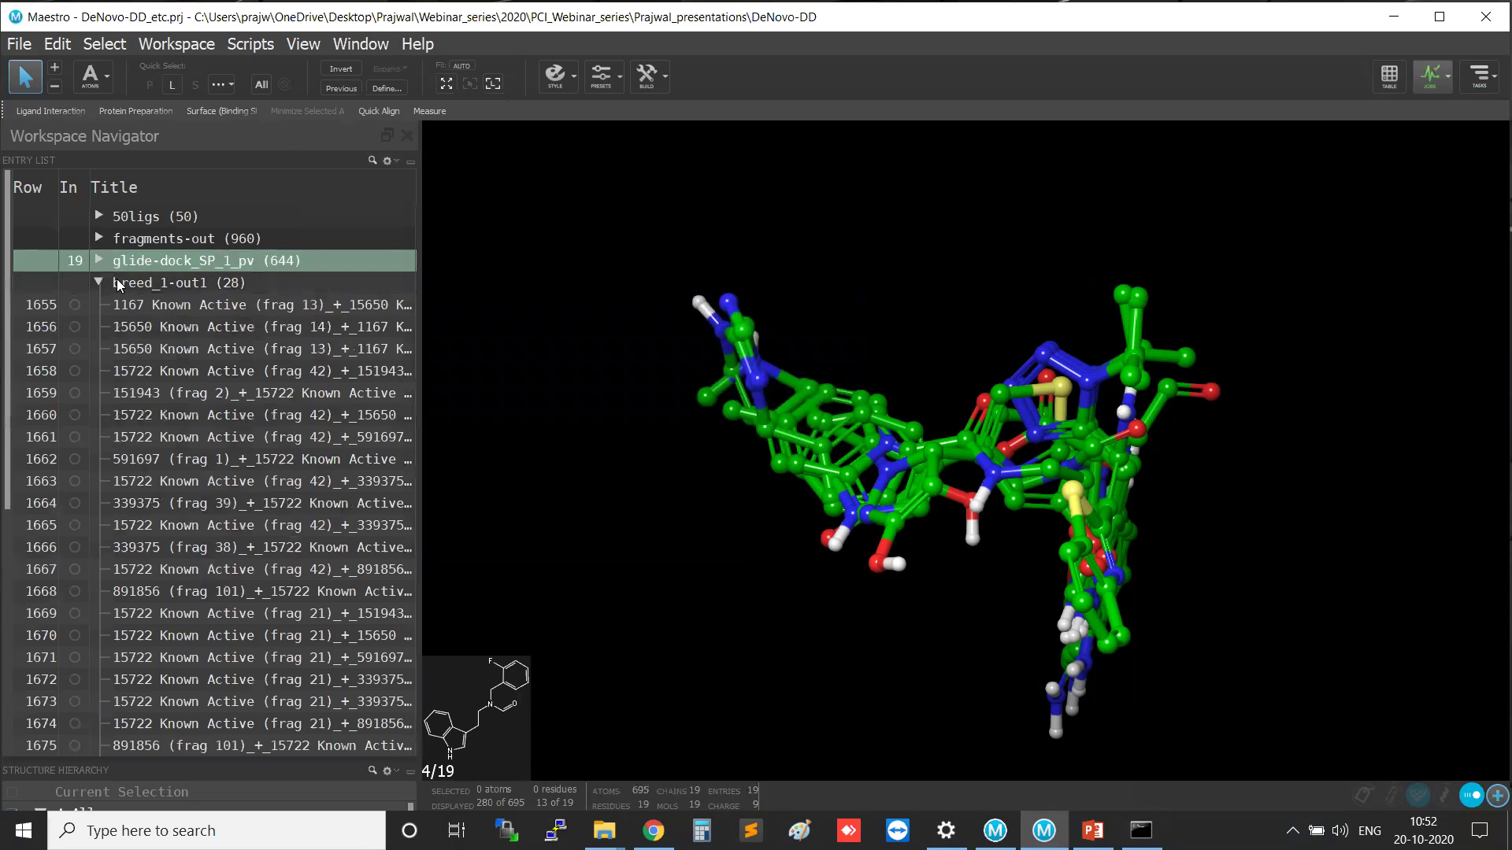
pyautogui.click(75, 305)
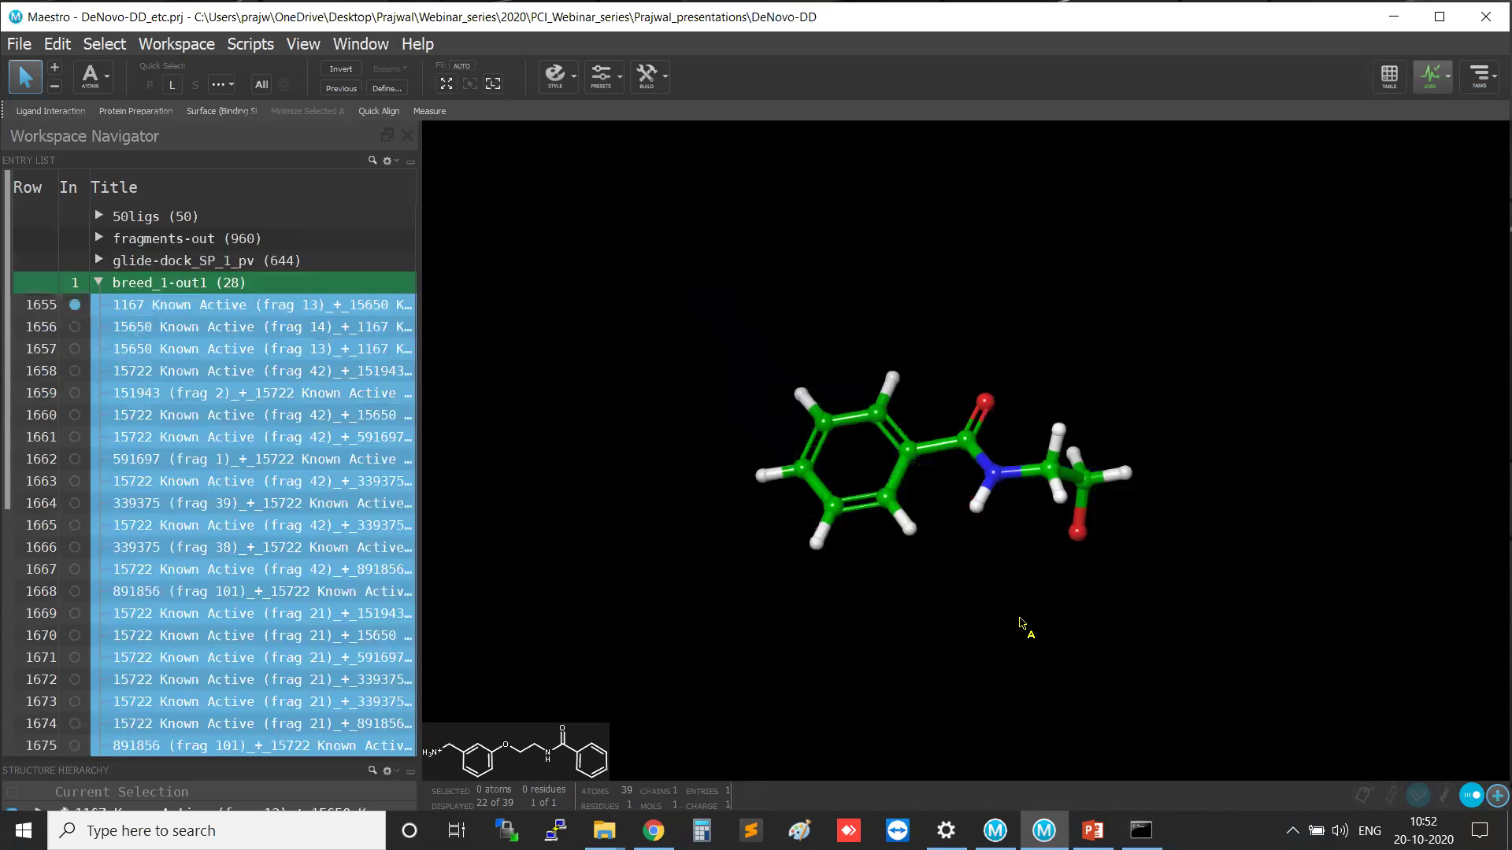
pyautogui.moveTo(1029, 611); pyautogui.dragTo(866, 543, button='middle')
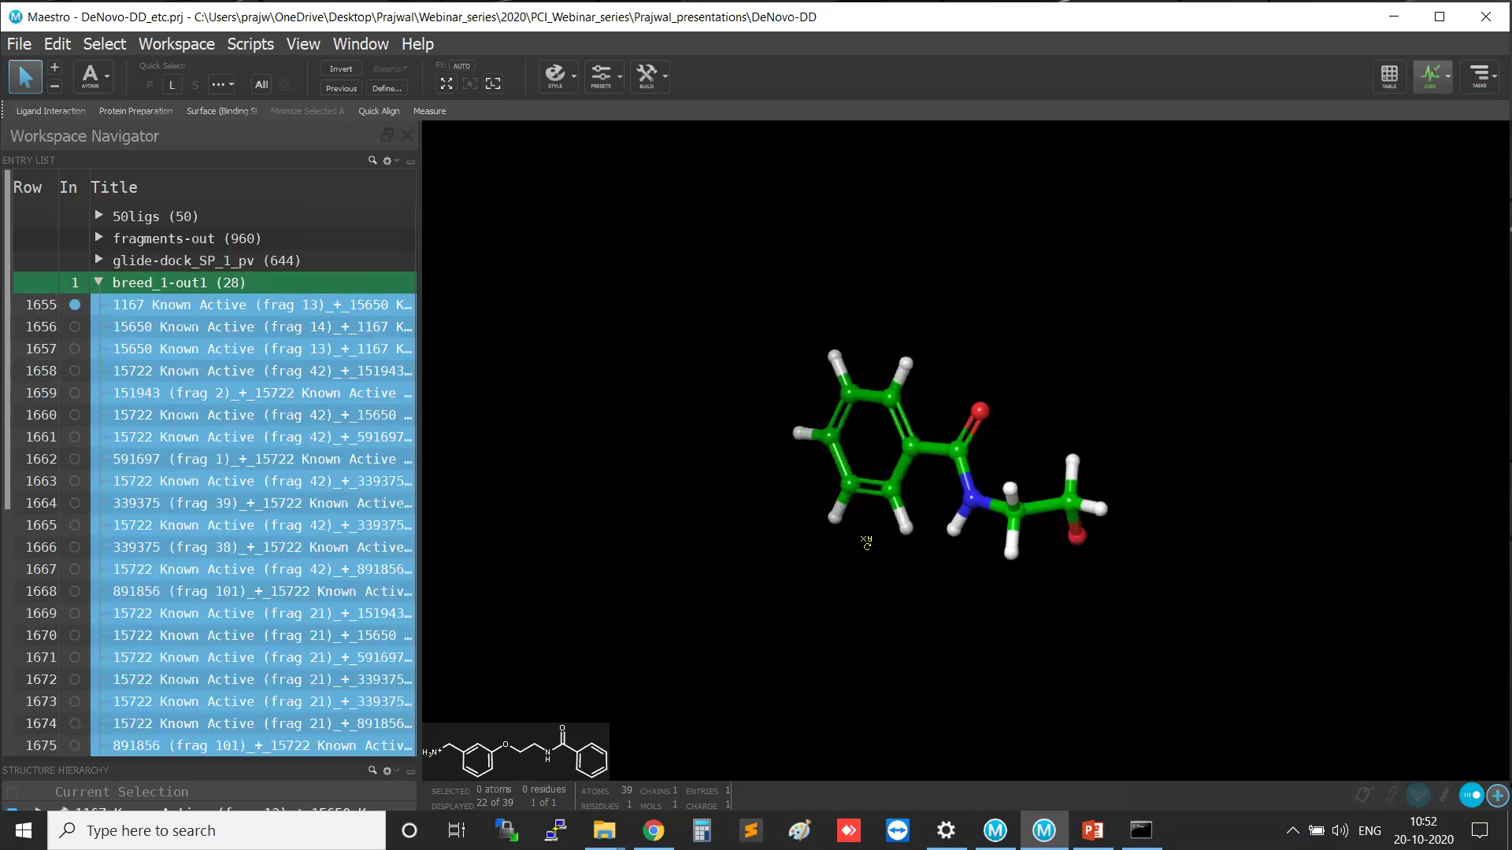
pyautogui.click(75, 326)
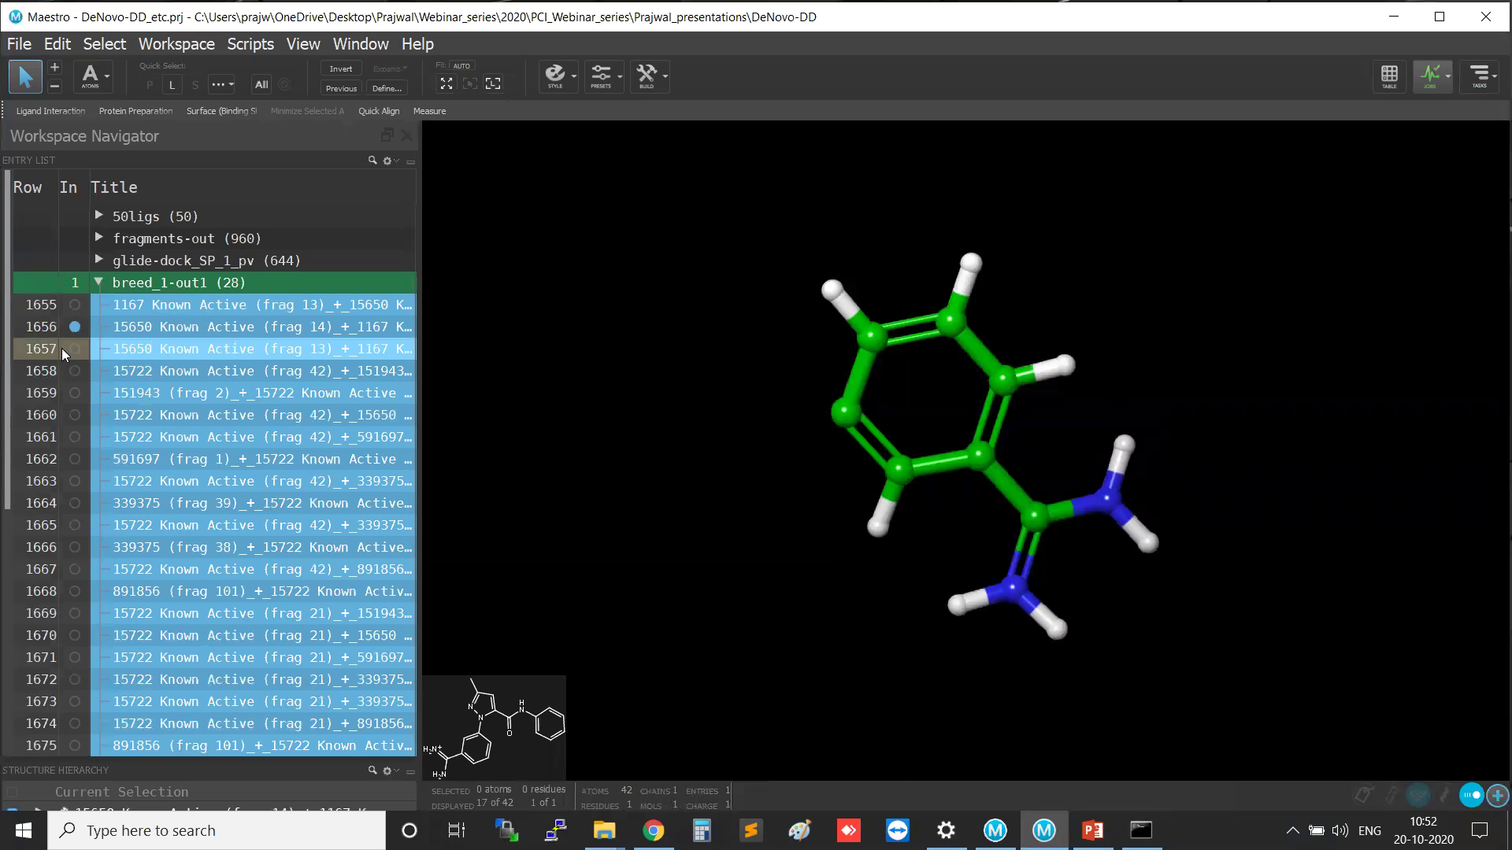
pyautogui.click(74, 371)
pyautogui.click(74, 390)
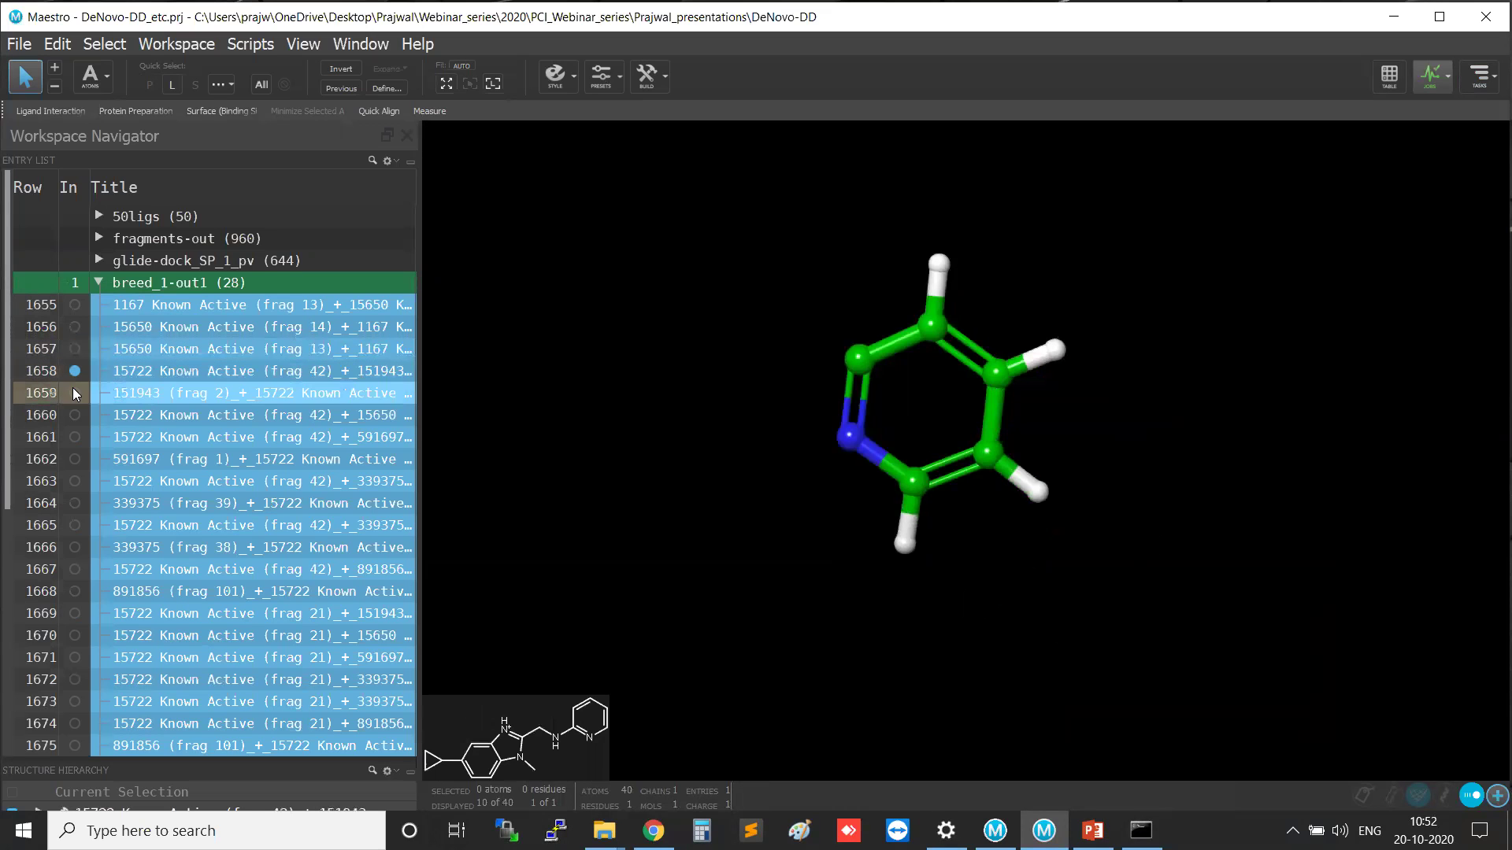
pyautogui.click(74, 408)
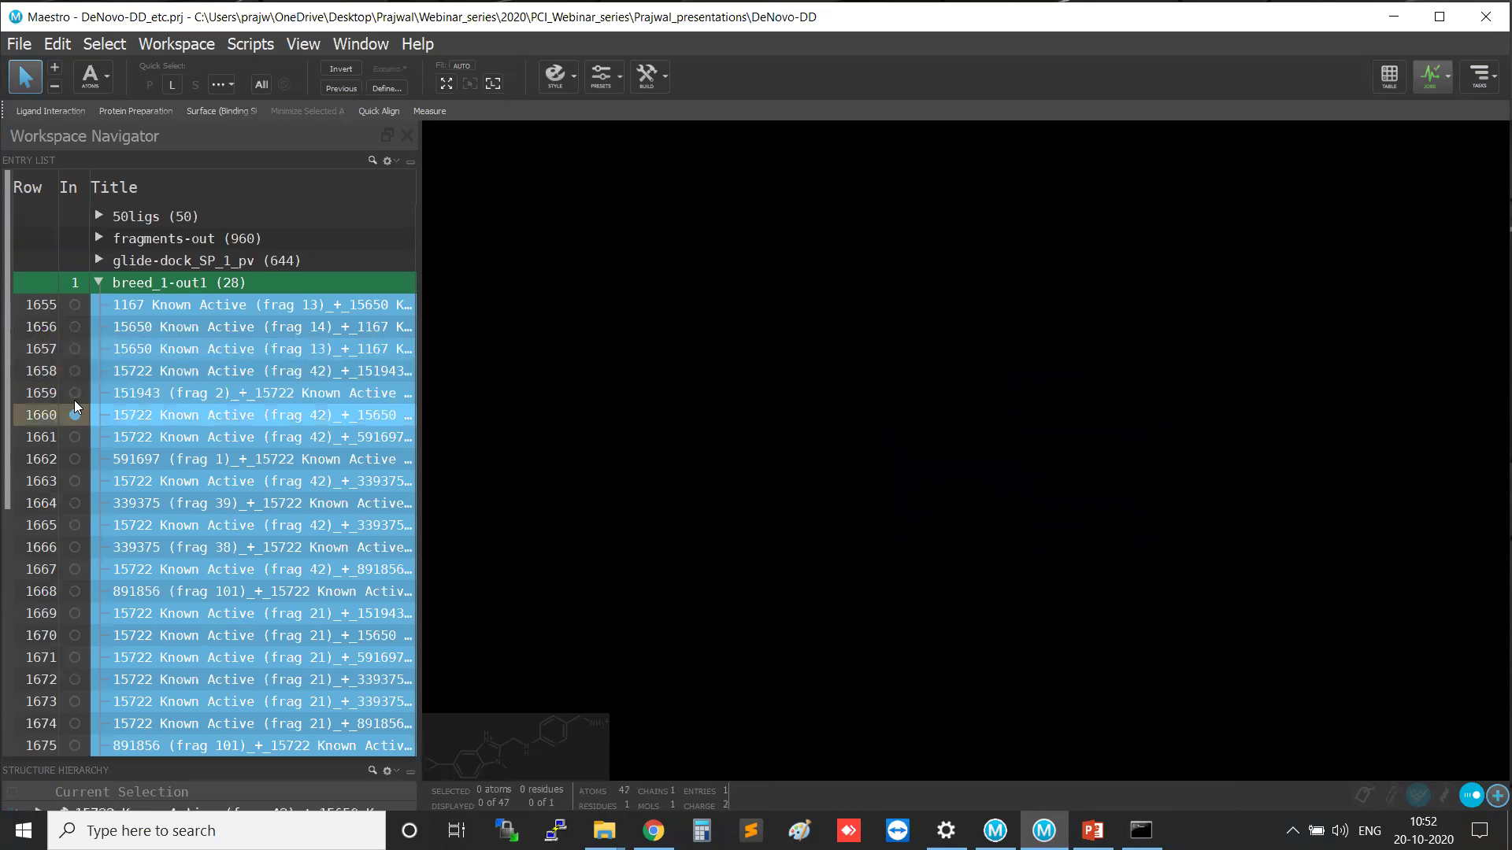
pyautogui.click(75, 398)
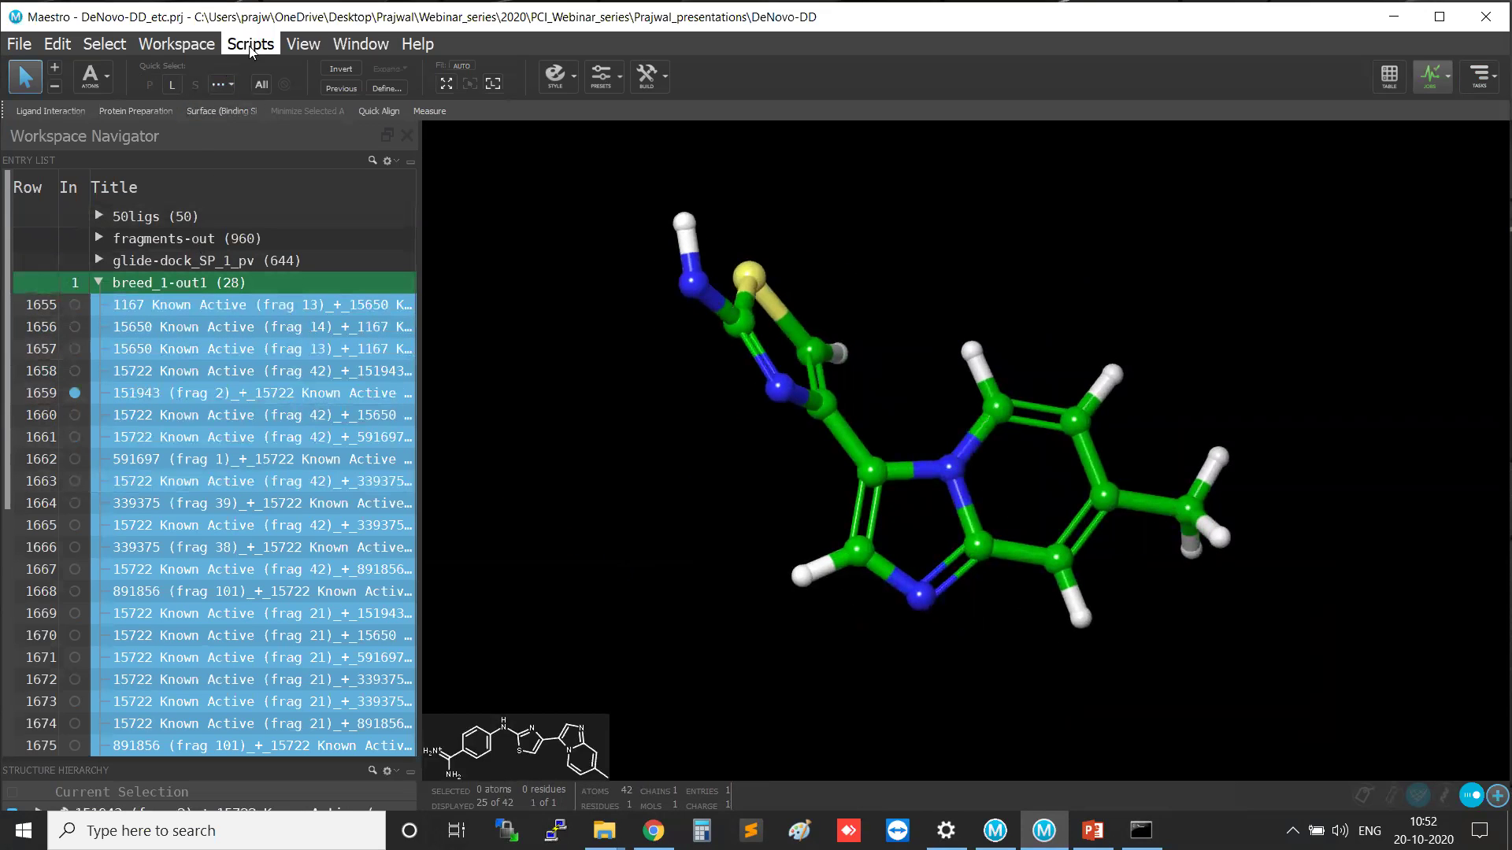
# Open the 2D Viewer for the selected entries, update its structures, and look through the whole grid of BREED hybrids before closing it.
pyautogui.click(361, 45)
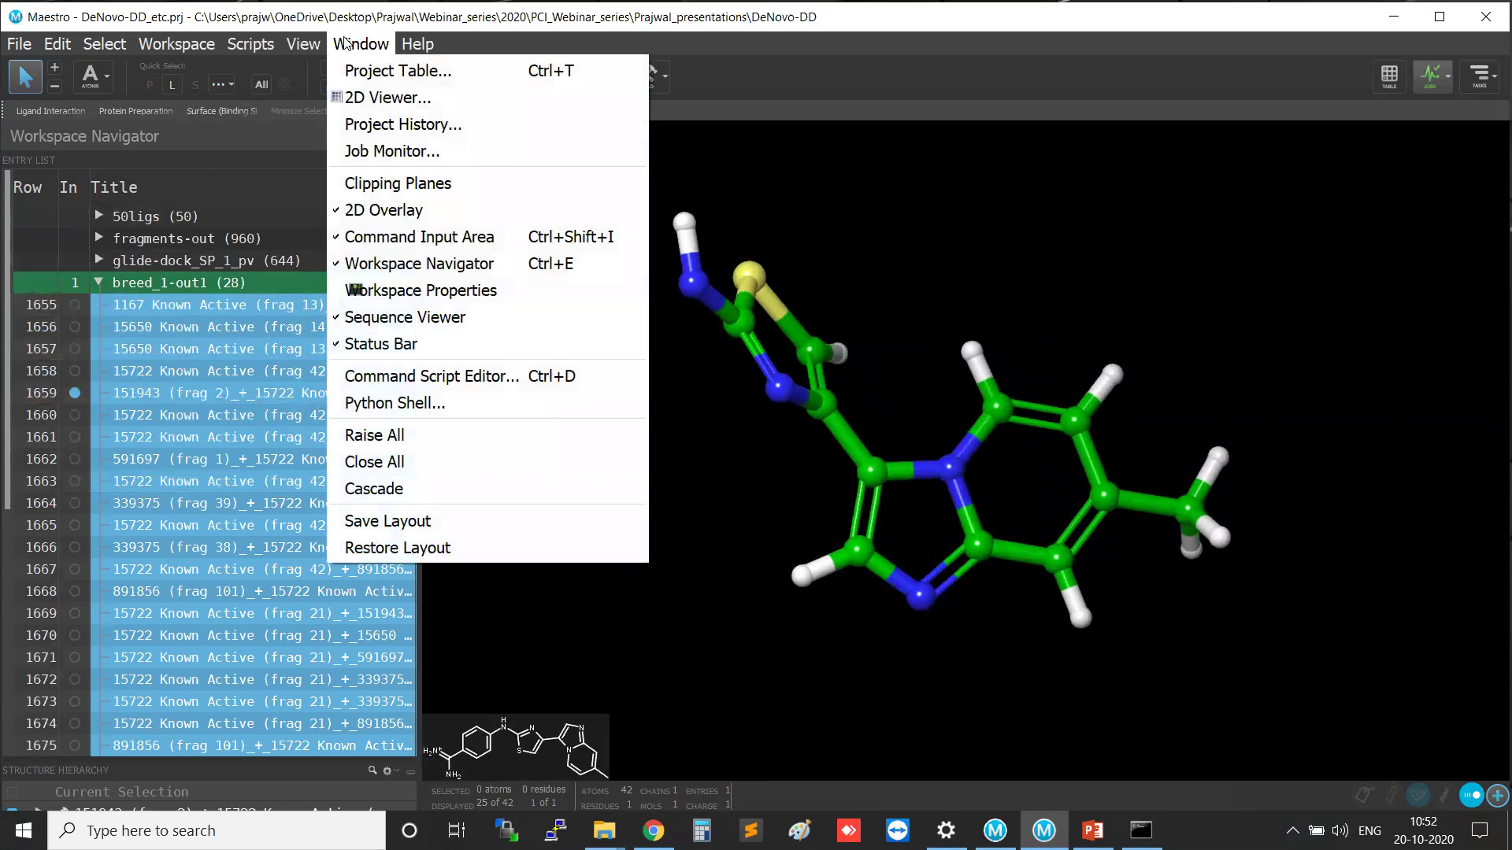
pyautogui.click(389, 98)
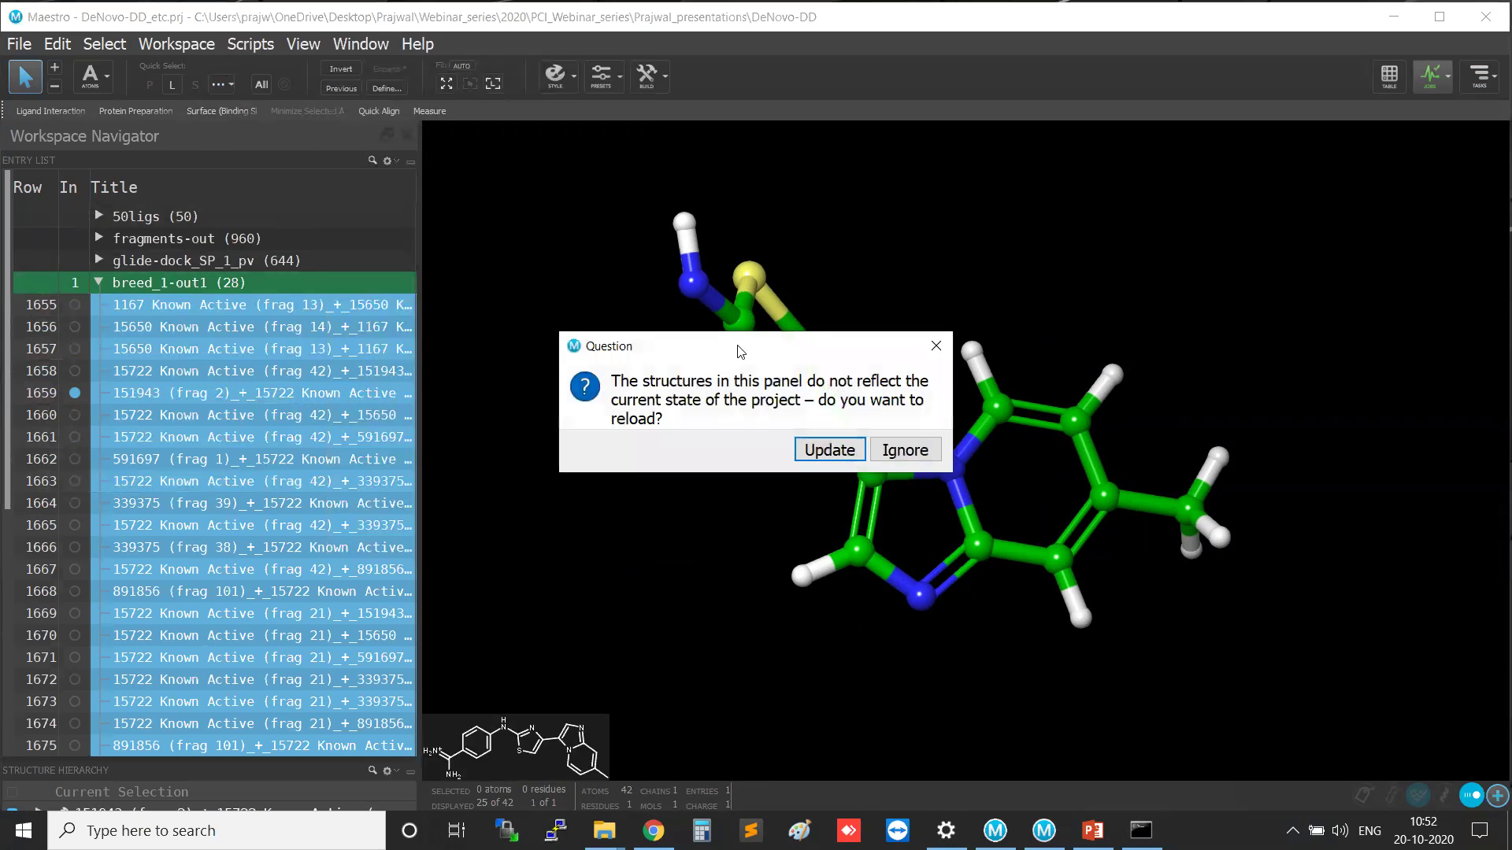
pyautogui.click(839, 455)
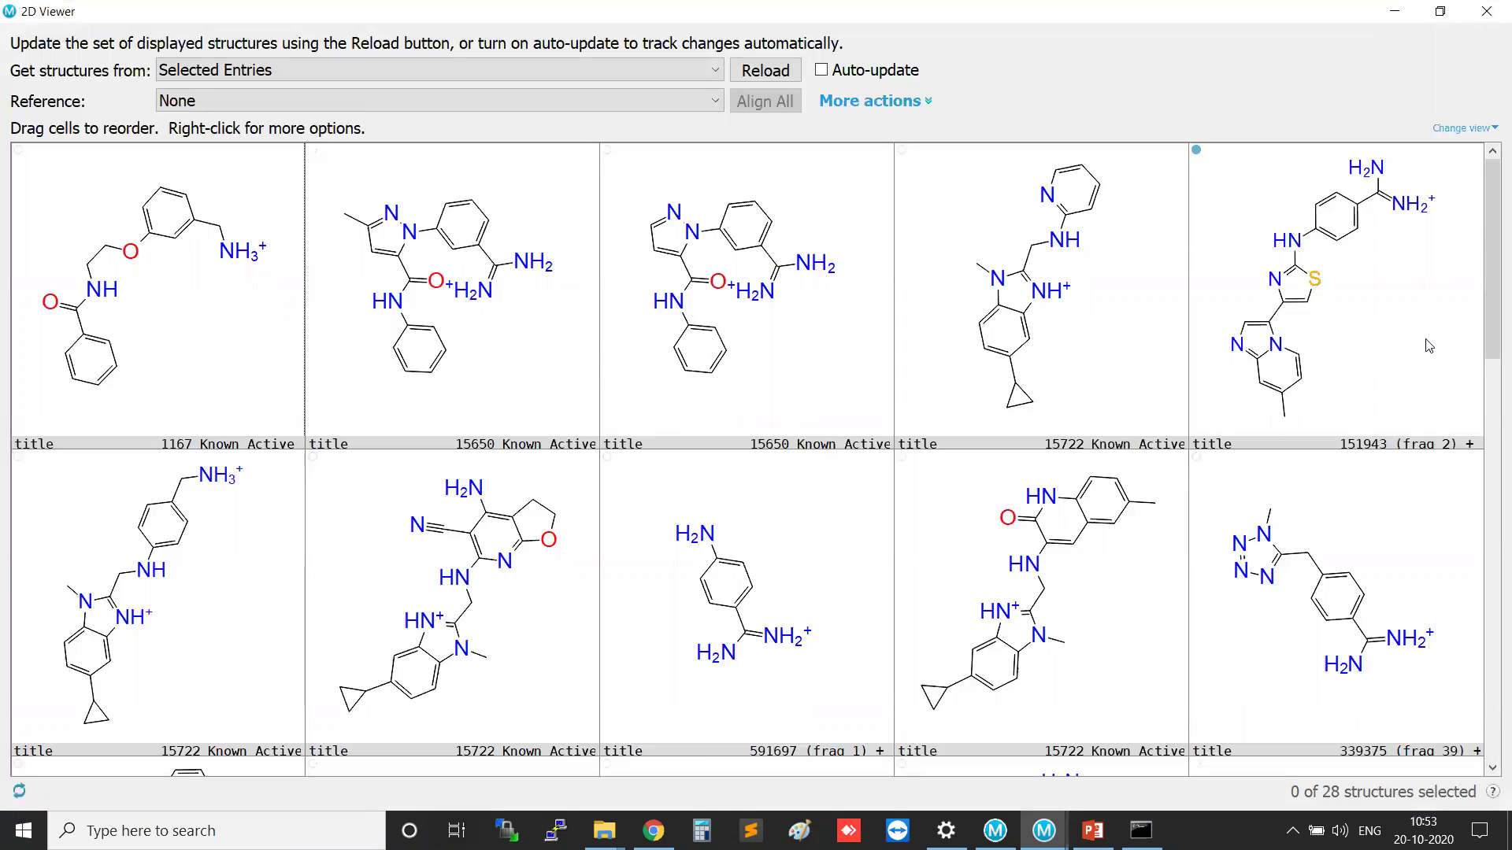
pyautogui.moveTo(1490, 323); pyautogui.dragTo(1492, 683)
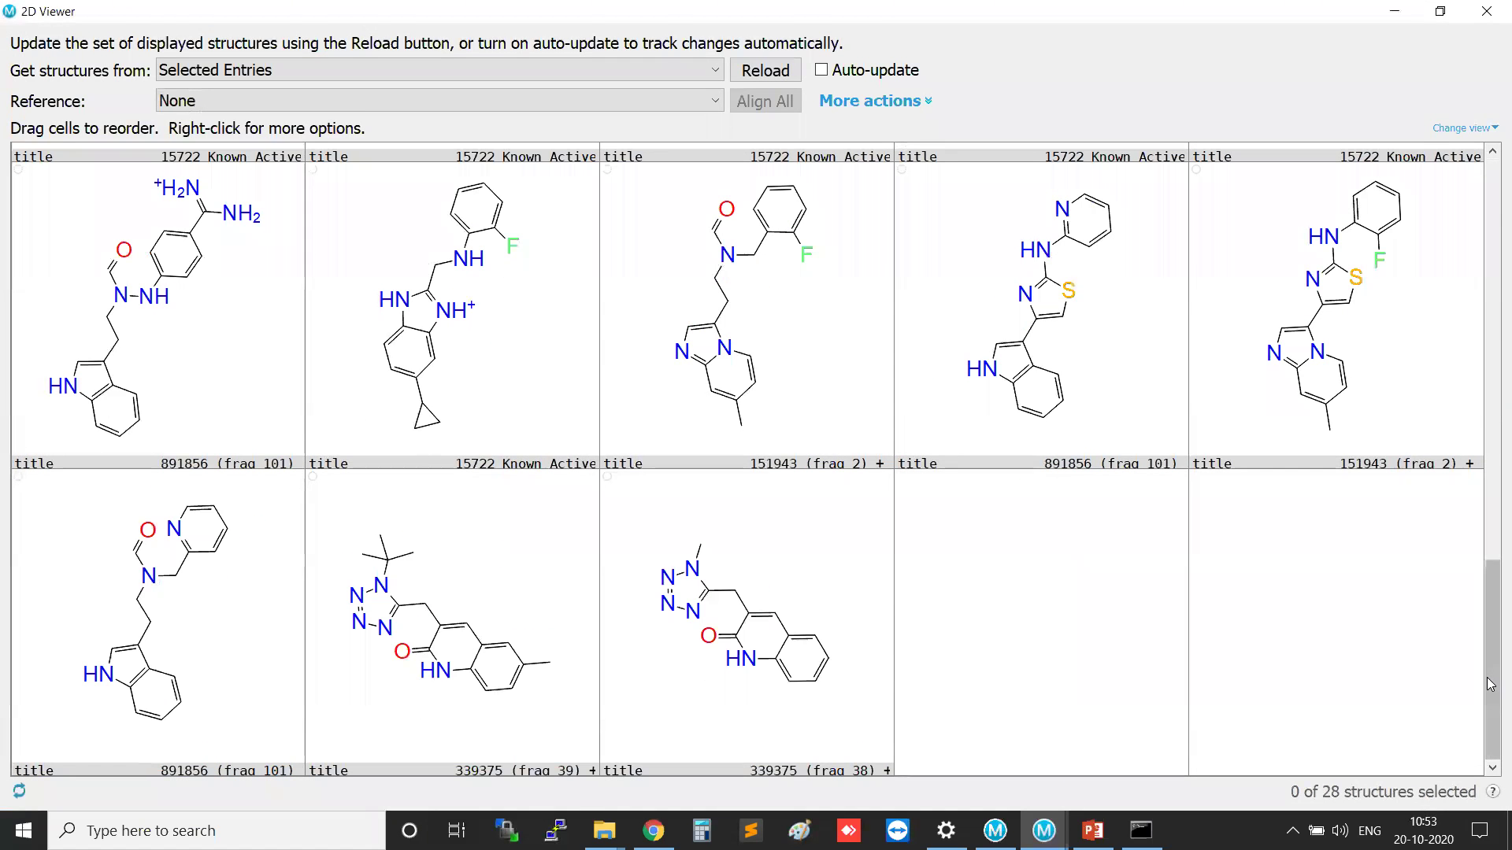
pyautogui.moveTo(1490, 689); pyautogui.dragTo(1490, 293)
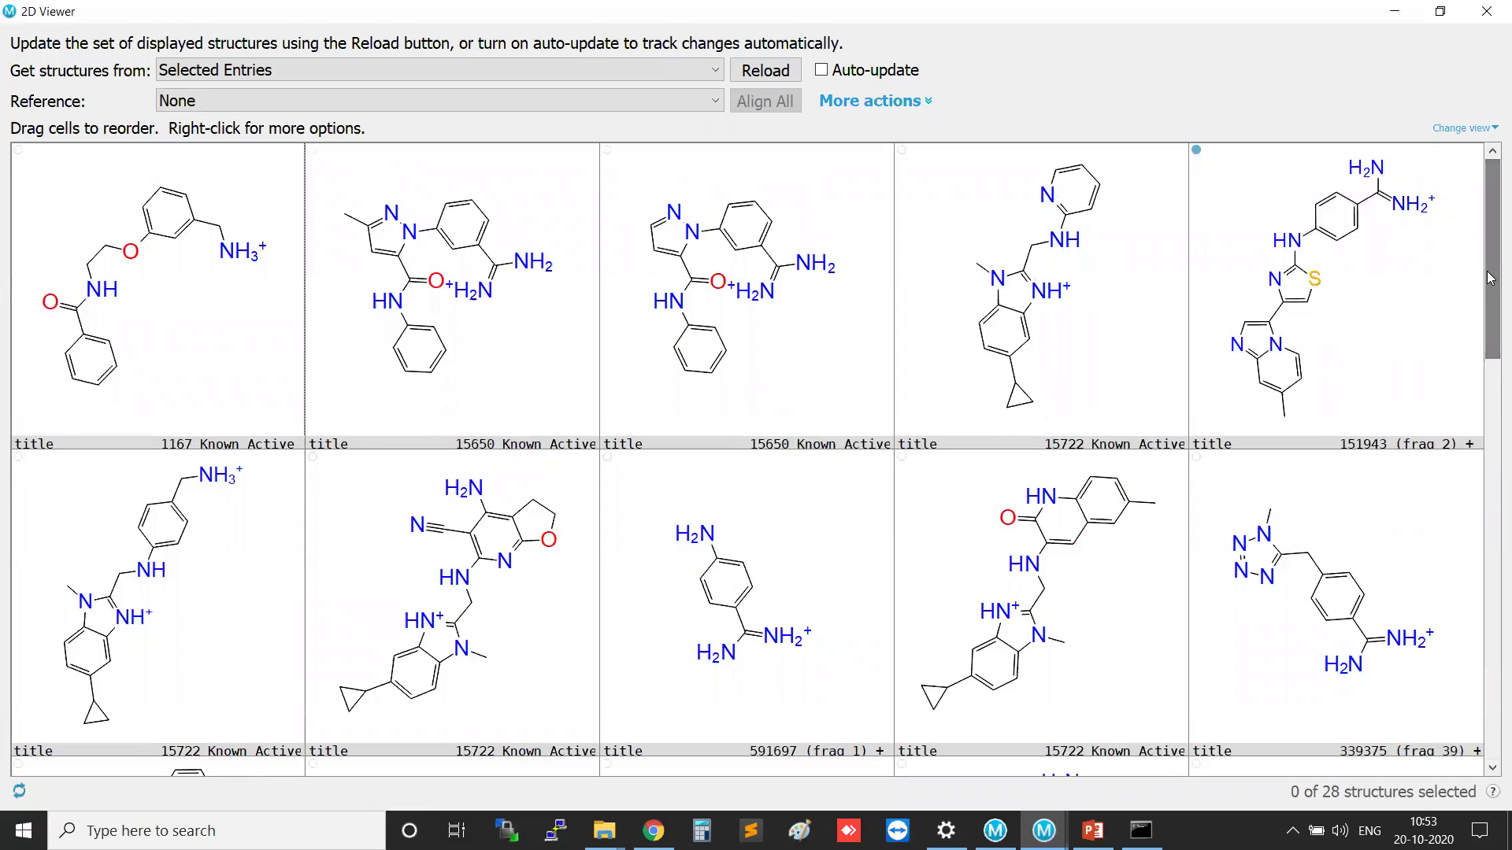
pyautogui.click(1487, 10)
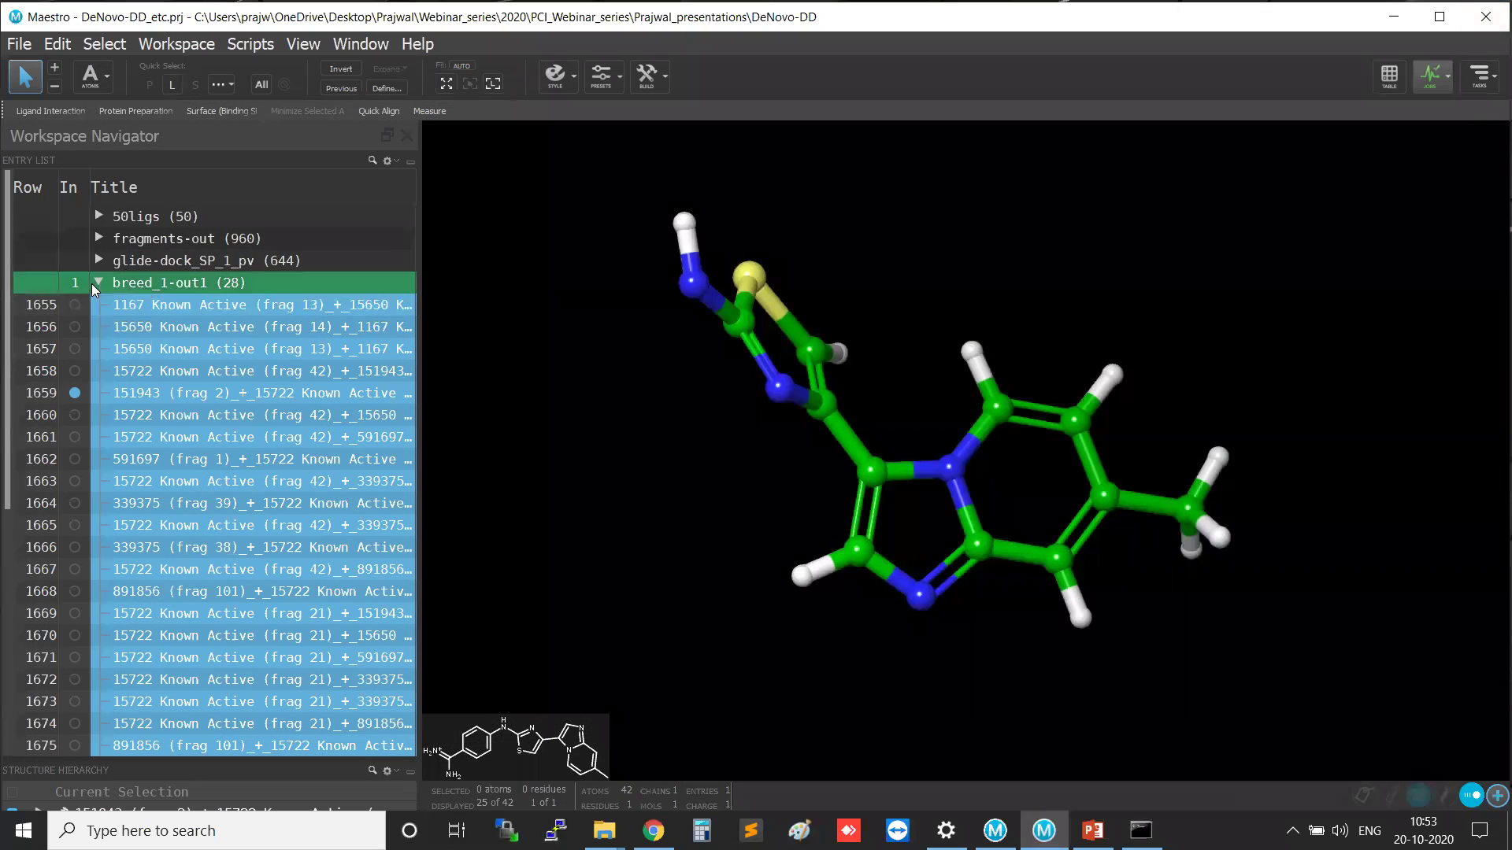
# Select the breed_1-out1 group, open Ligand Docking, and take the ligands from Project Table (selected entries).
pyautogui.click(98, 282)
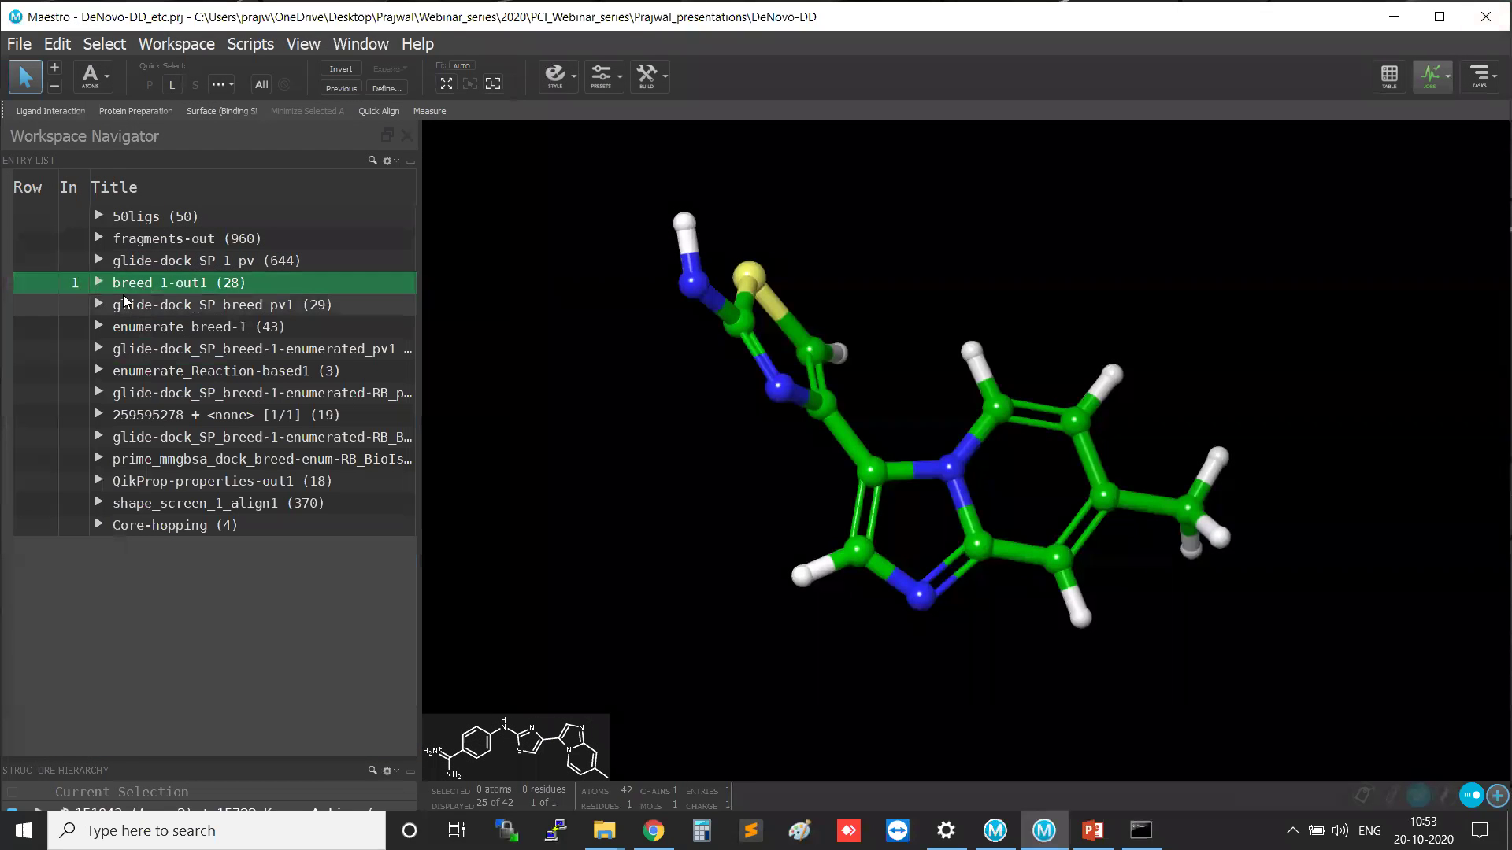
pyautogui.doubleClick(150, 289)
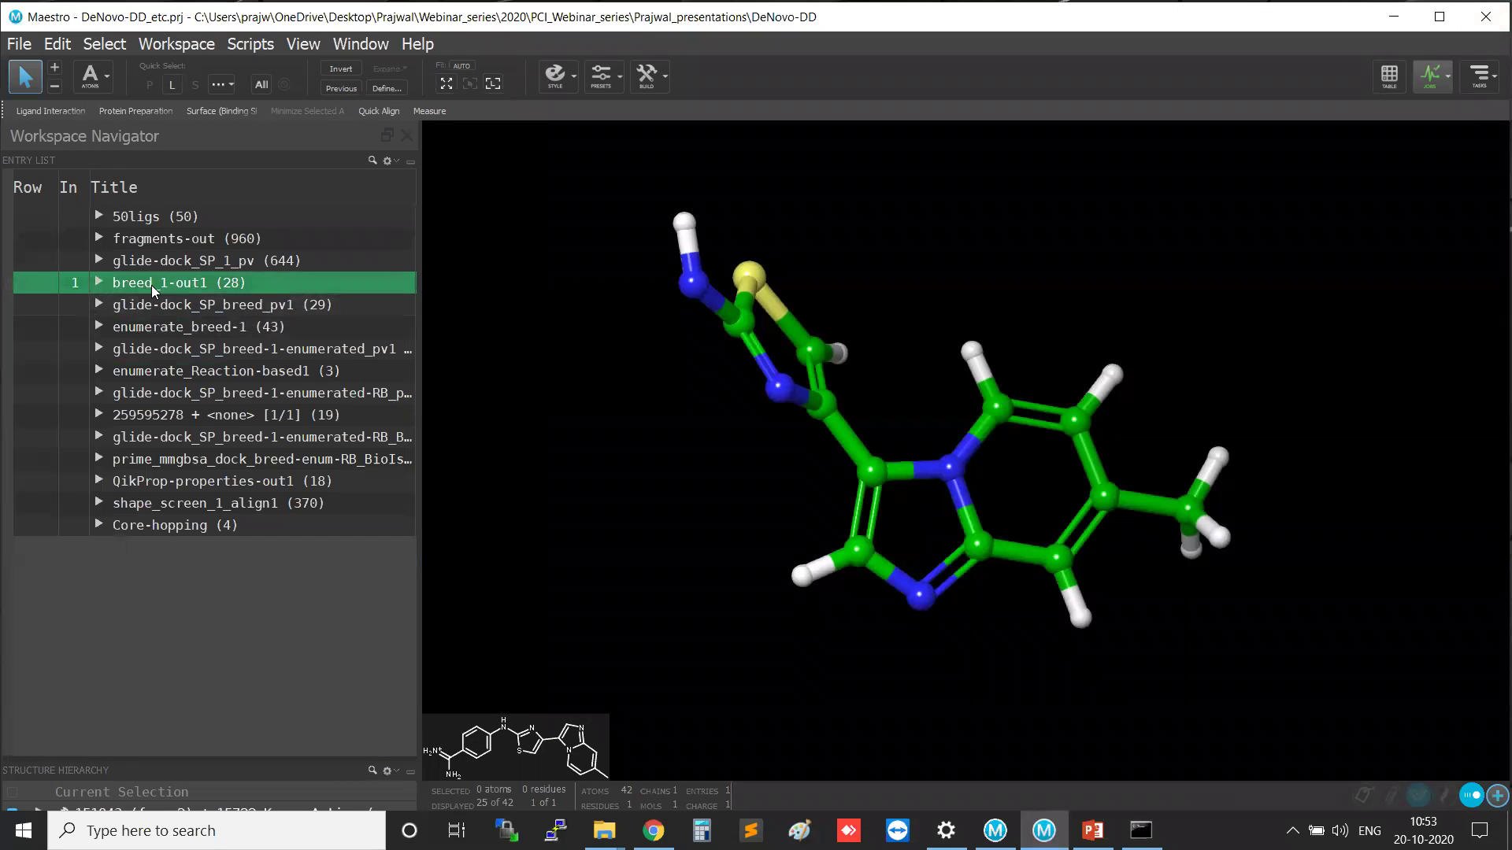
pyautogui.click(98, 282)
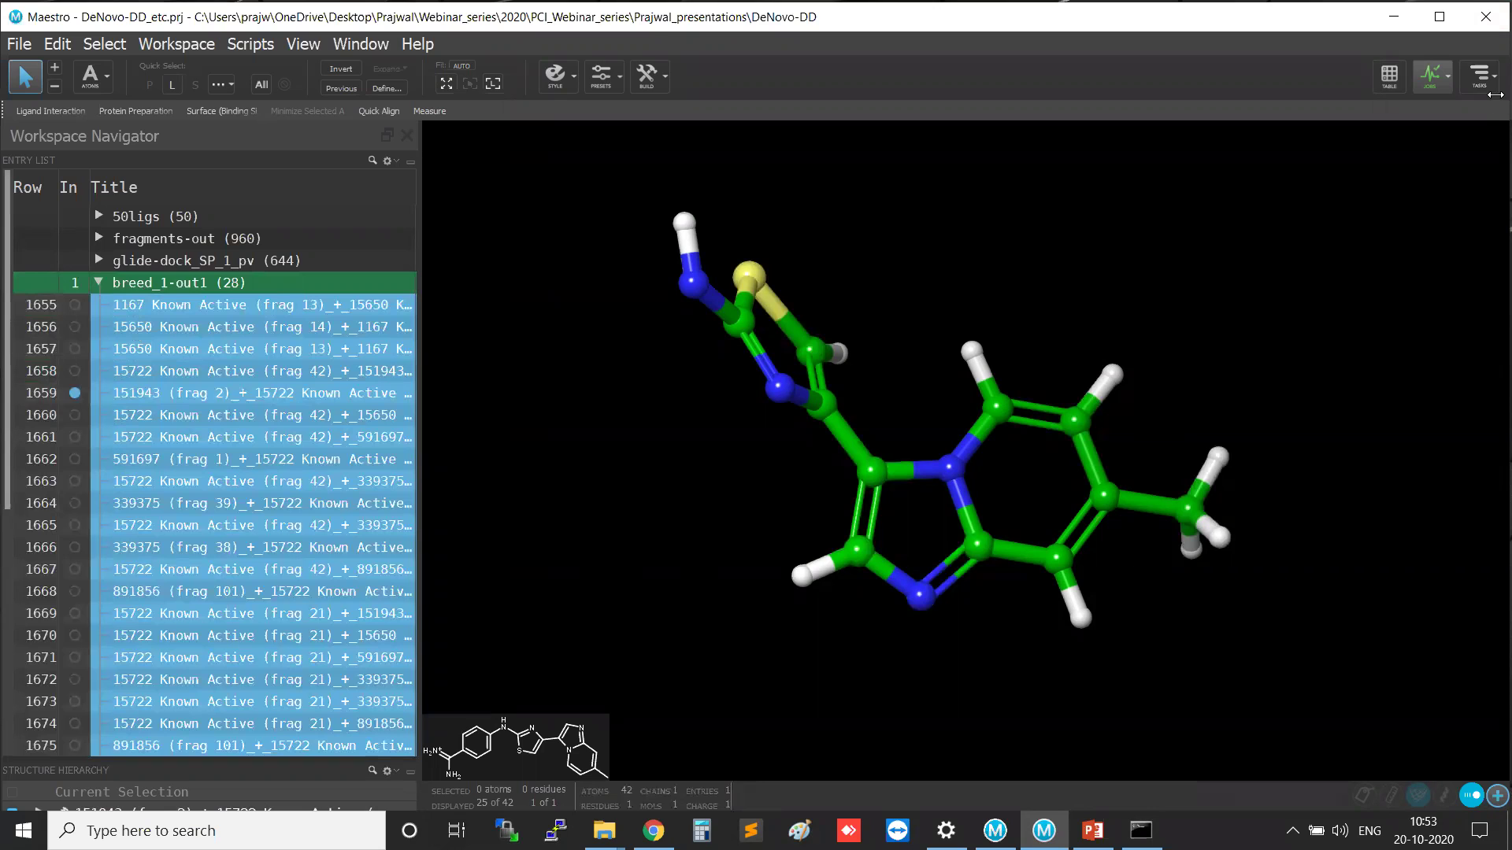
pyautogui.click(1479, 77)
pyautogui.click(1489, 103)
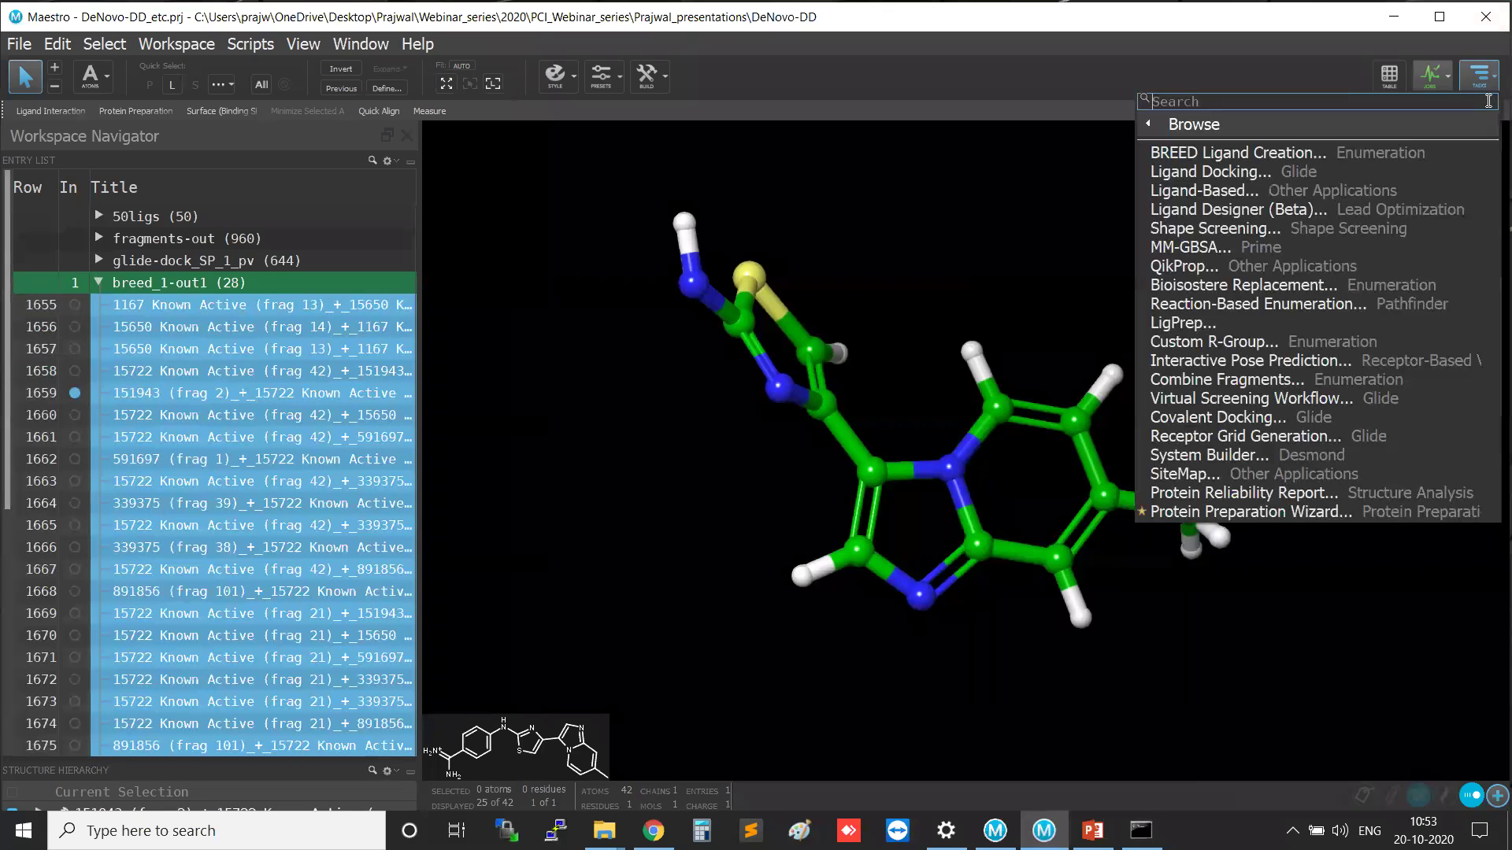
pyautogui.click(1234, 172)
pyautogui.moveTo(913, 159); pyautogui.dragTo(824, 160)
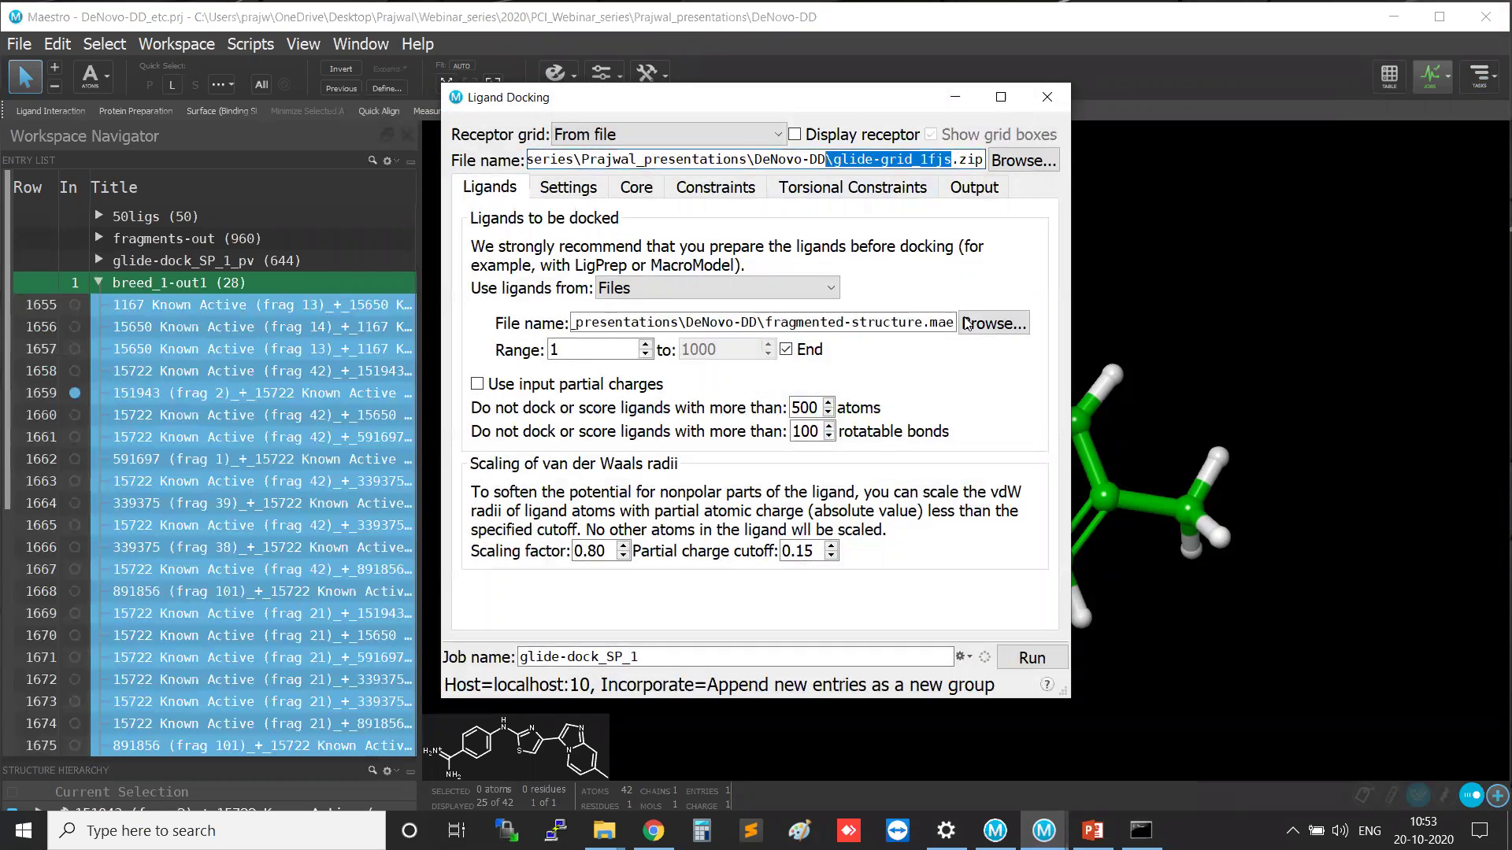
pyautogui.click(745, 287)
pyautogui.click(646, 318)
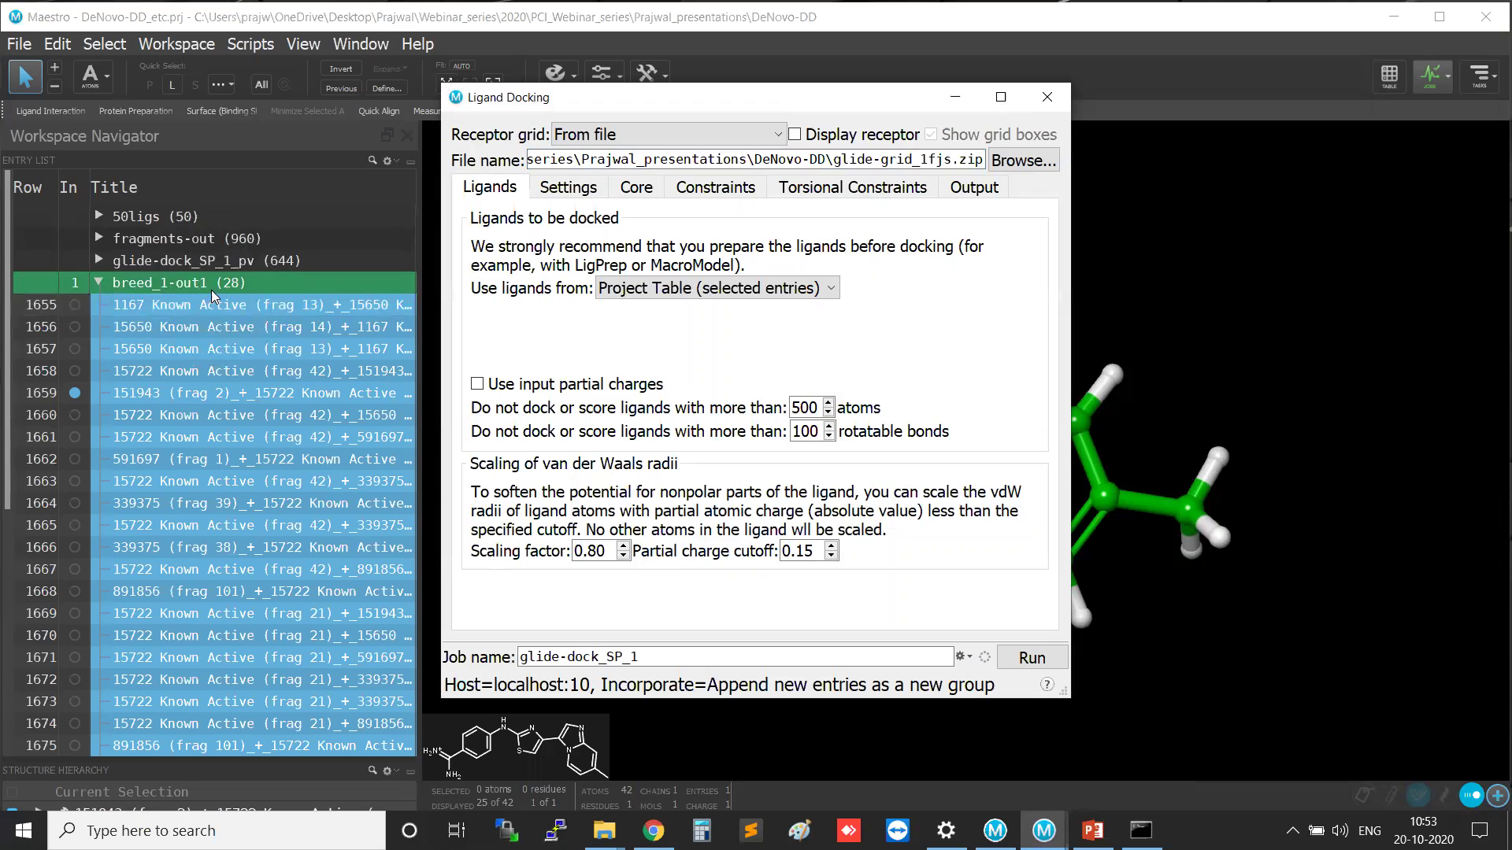
# Review the ligand source options and the glide-grid_1fjs receptor grid file, and close Ligand Docking without running the job.
pyautogui.click(756, 293)
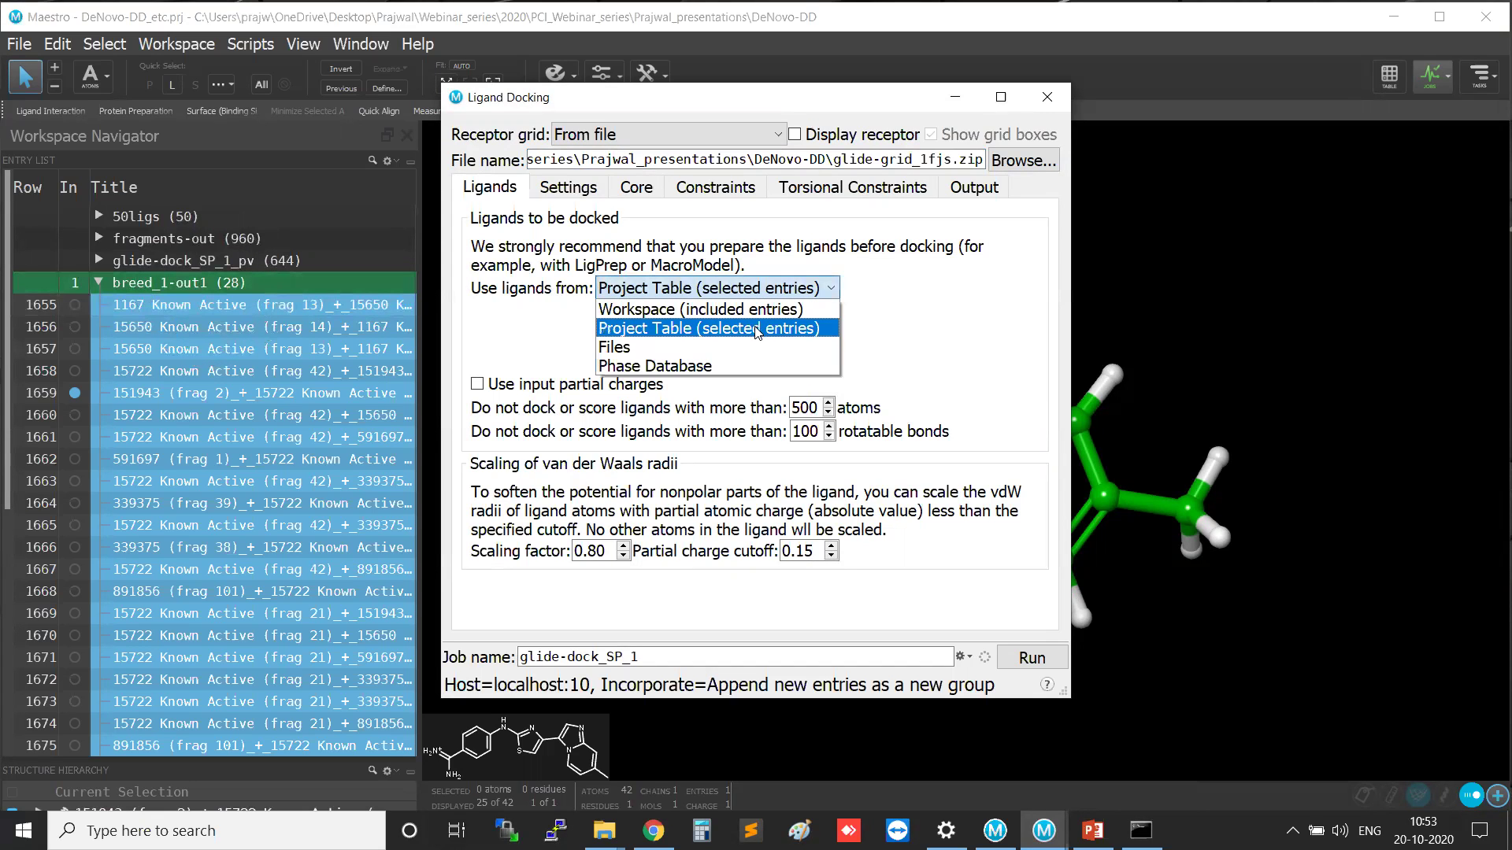
pyautogui.click(755, 329)
pyautogui.click(754, 289)
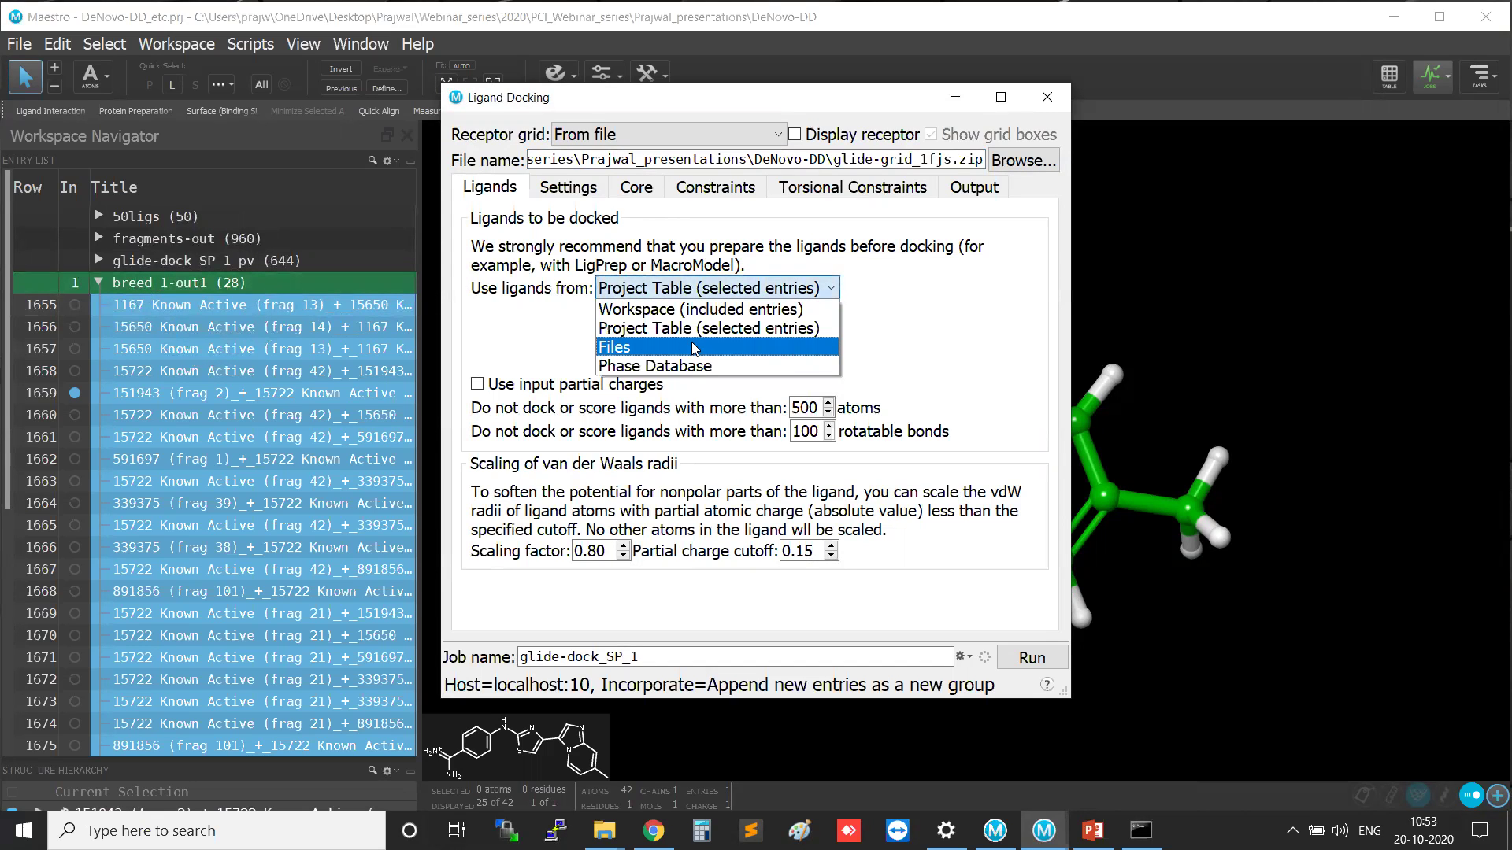
pyautogui.click(720, 295)
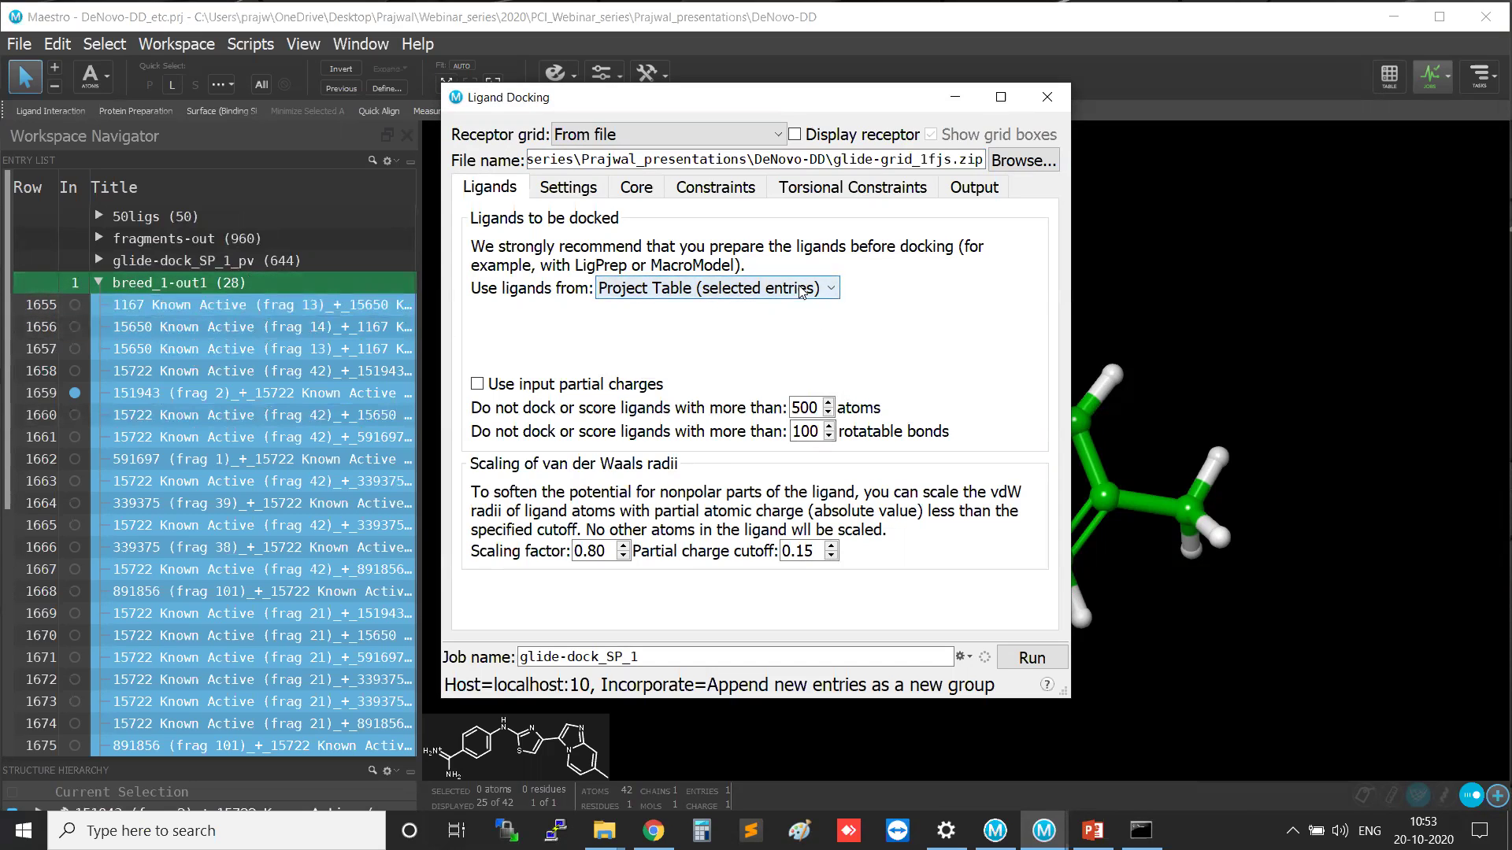
pyautogui.moveTo(951, 160); pyautogui.dragTo(850, 159)
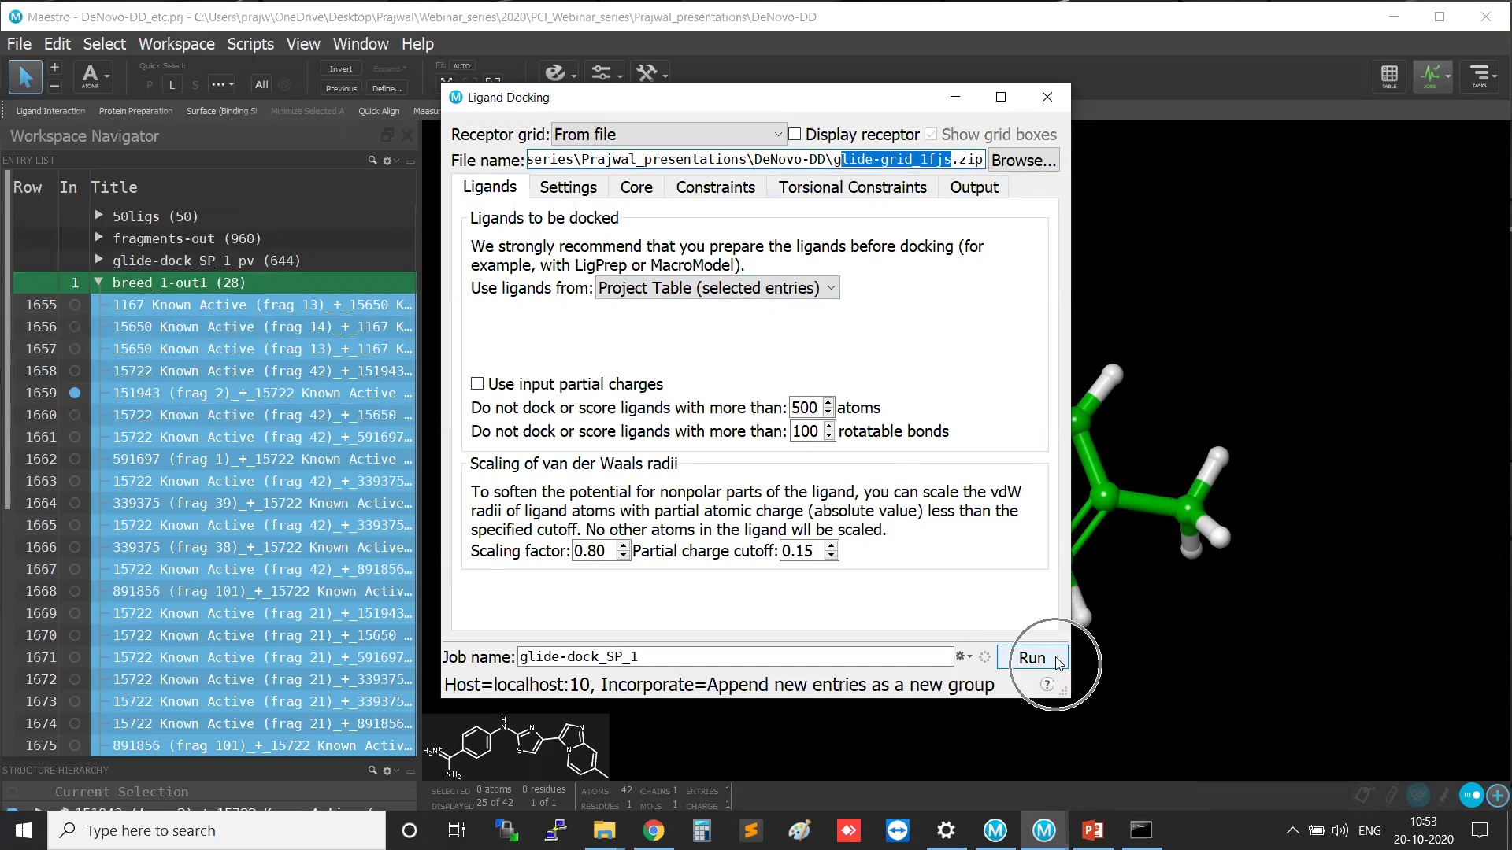
pyautogui.click(1047, 97)
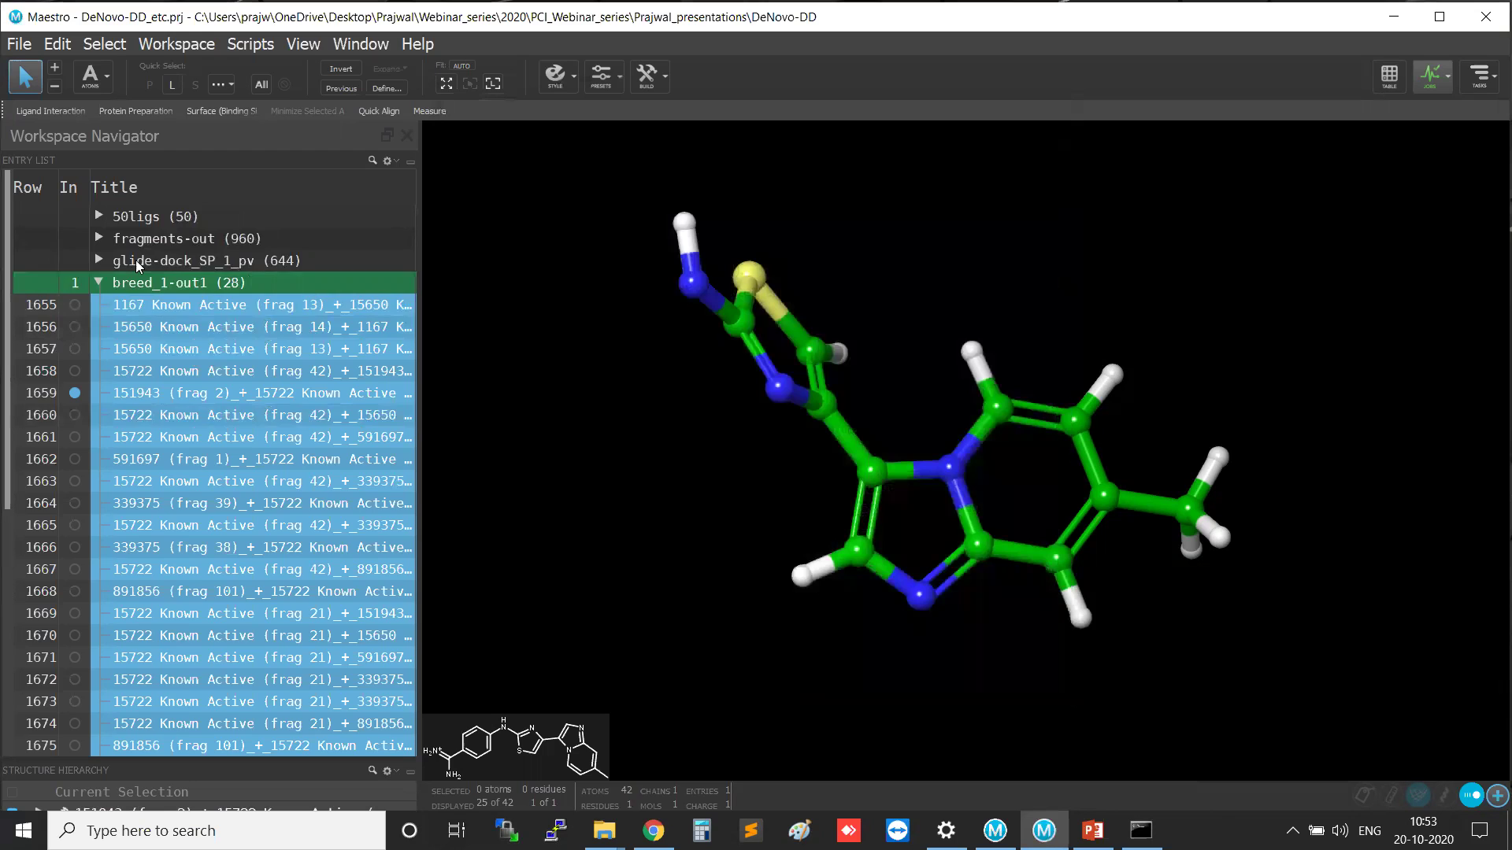
# Collapse breed_1-out1, expand glide-dock_SP_breed_pv1, and display only its 1FJS receptor.
pyautogui.click(102, 284)
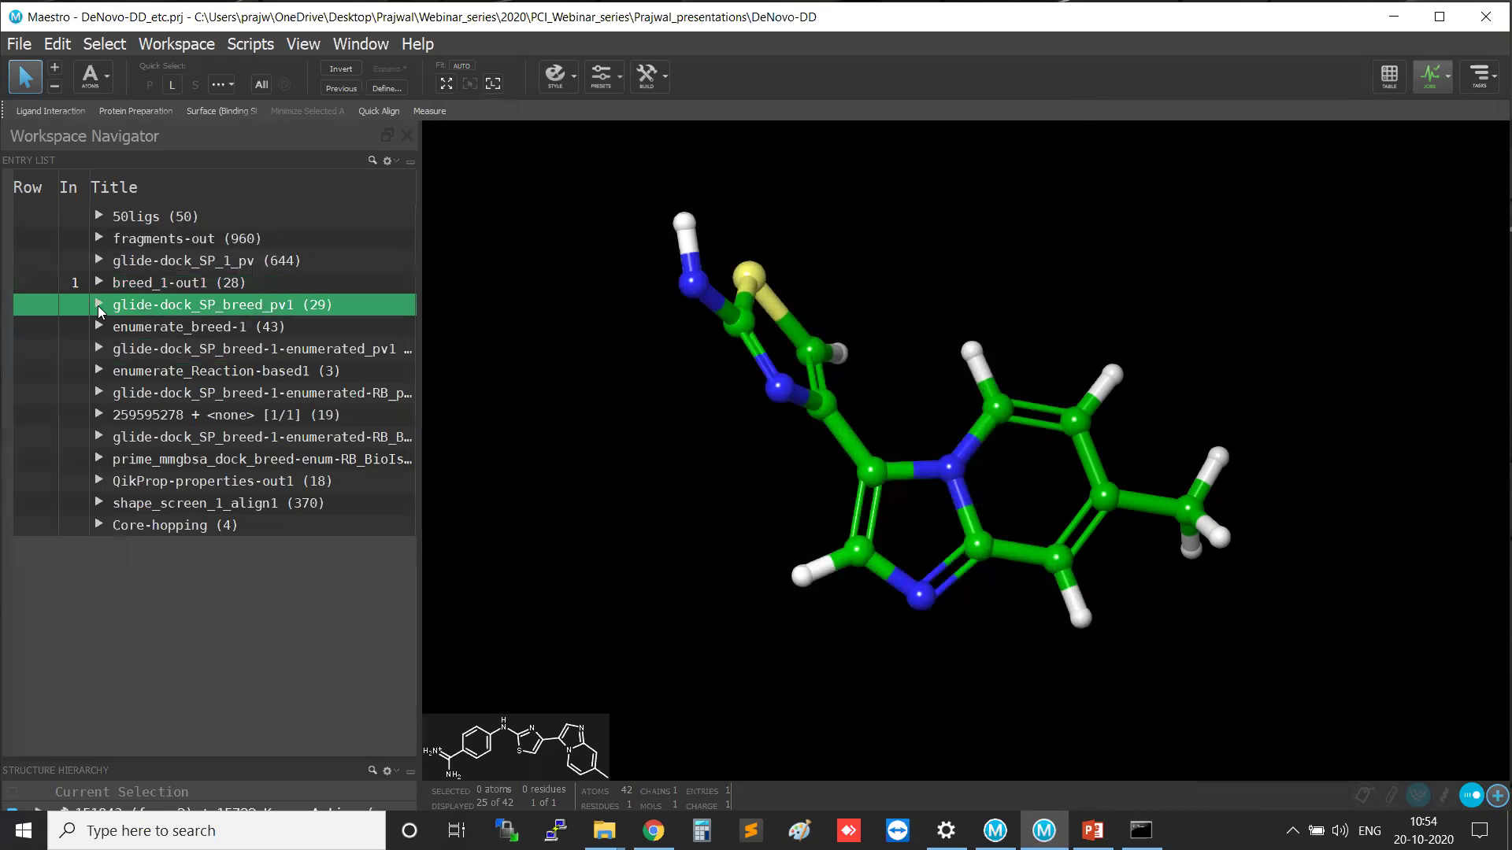
pyautogui.click(100, 305)
pyautogui.click(75, 326)
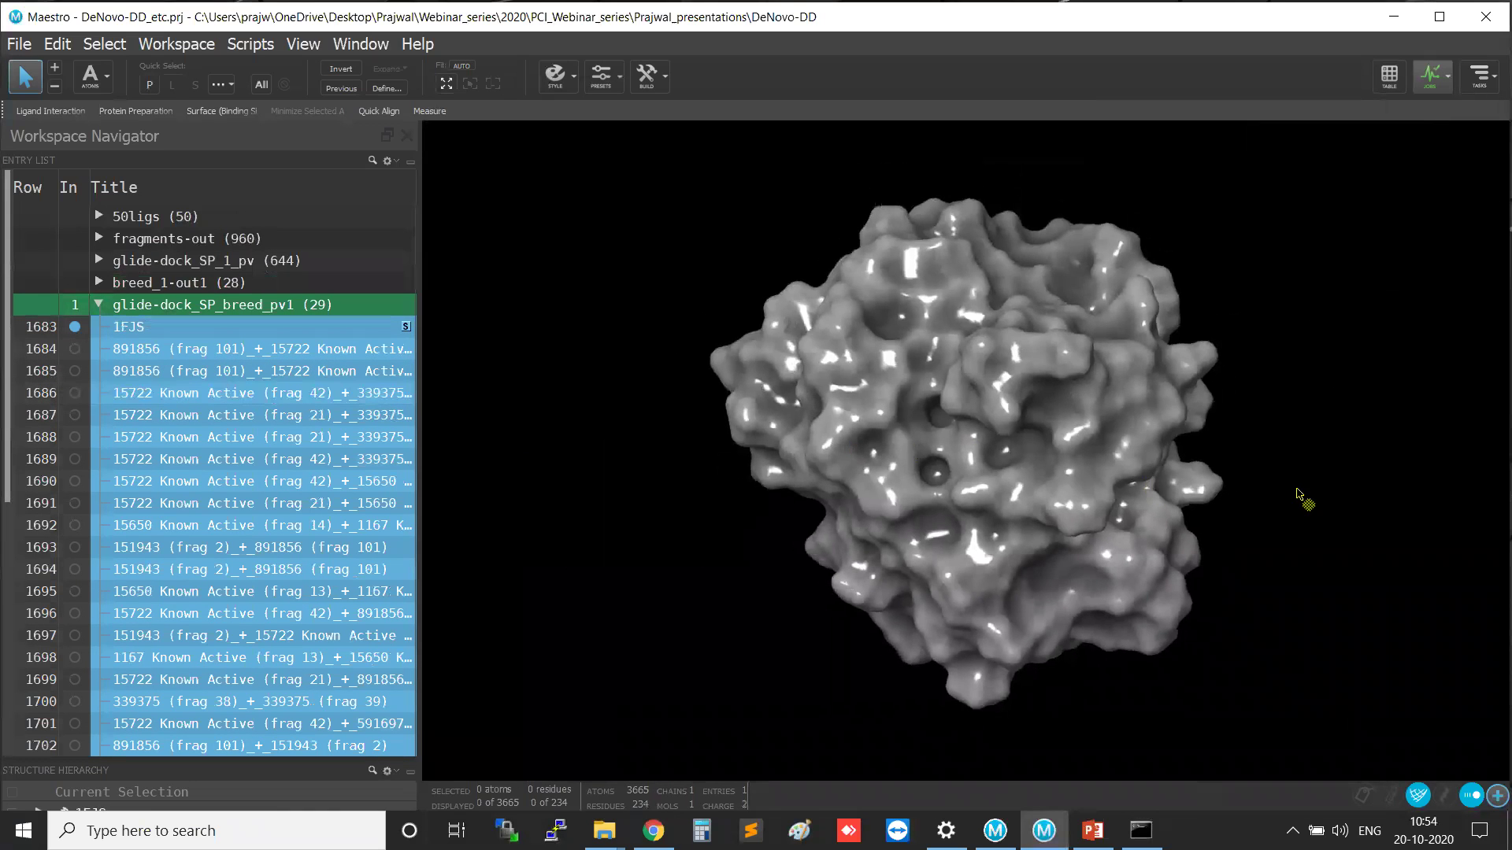
pyautogui.moveTo(1299, 490); pyautogui.dragTo(1228, 218, button='middle')
pyautogui.moveTo(1093, 578); pyautogui.dragTo(719, 336, button='middle')
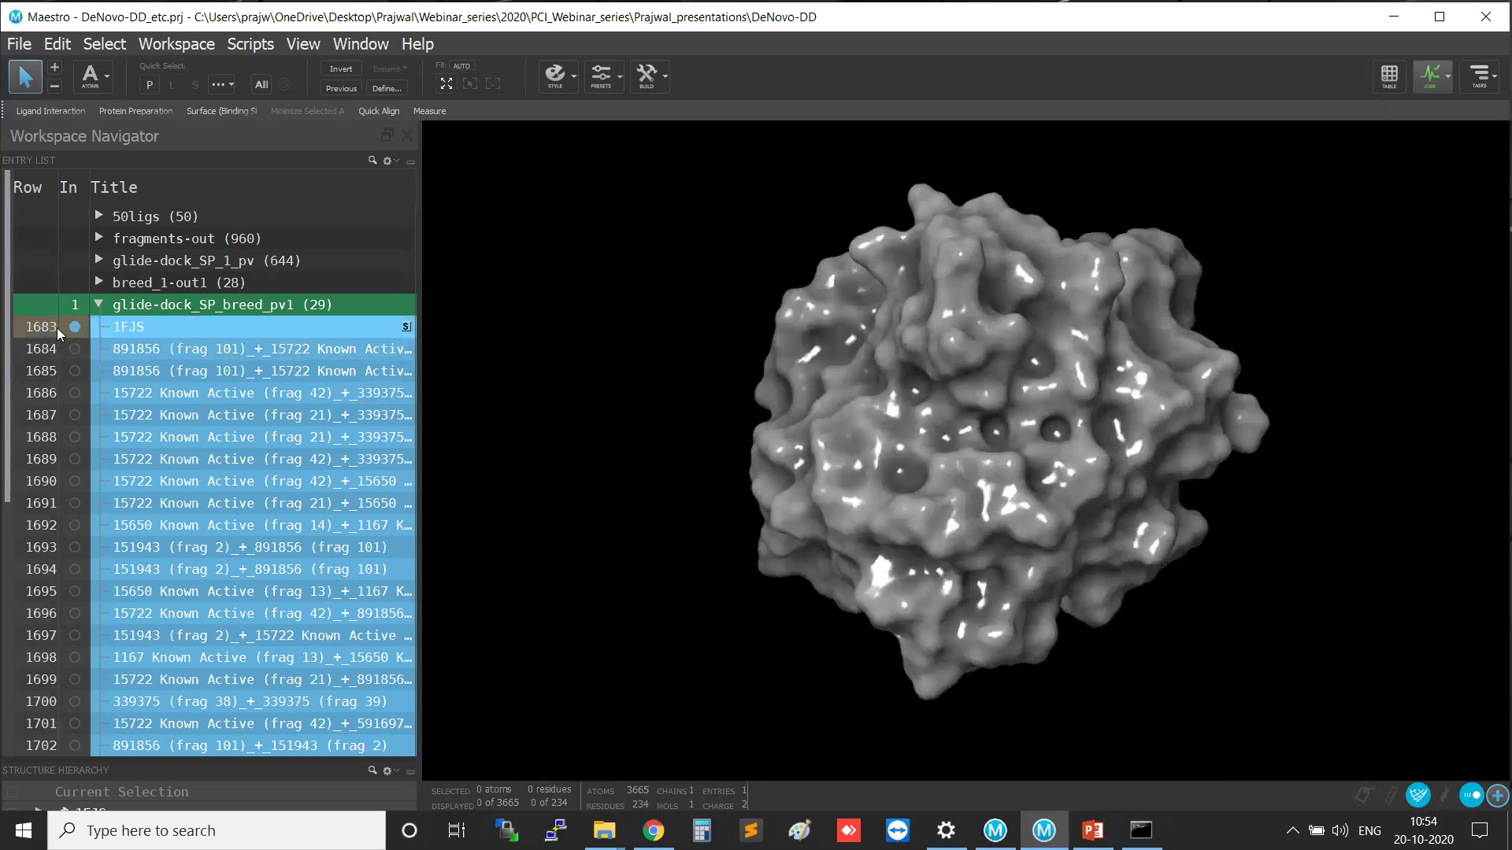
# Display the docked hybrid in row 1684 together with 1FJS, and examine its fit in the binding pocket up close.
pyautogui.click(75, 349)
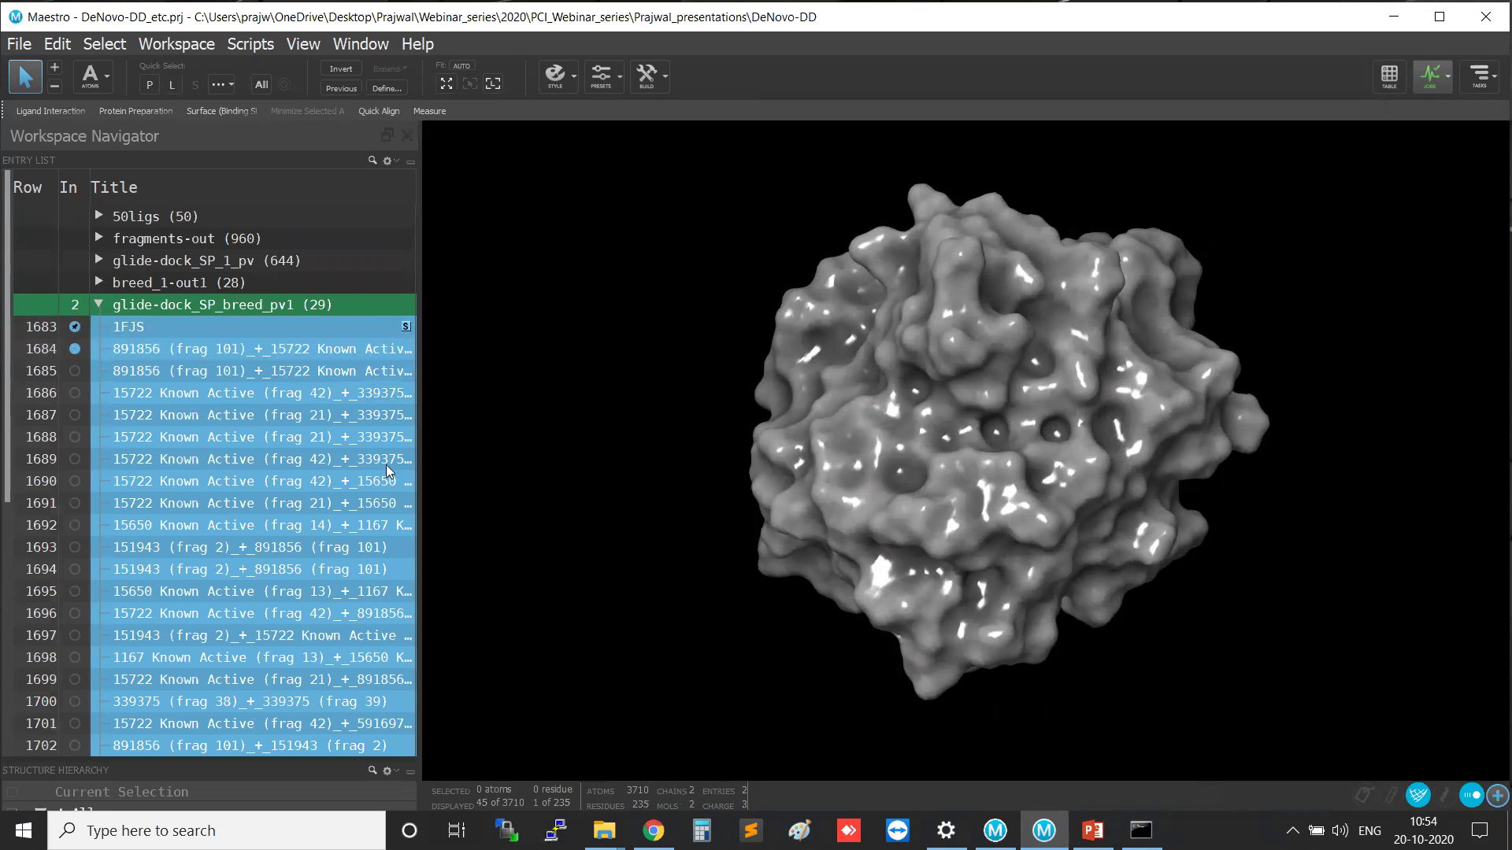
pyautogui.moveTo(1084, 568)
pyautogui.mouseDown(button='middle')
pyautogui.moveTo(817, 309)
pyautogui.moveTo(776, 421)
pyautogui.moveTo(1243, 485)
pyautogui.mouseUp(button='middle')
pyautogui.moveTo(1275, 627); pyautogui.dragTo(780, 771, button='middle')
pyautogui.moveTo(830, 465); pyautogui.dragTo(1089, 529, button='middle')
pyautogui.scroll(5, 961, 568)
pyautogui.moveTo(1089, 492); pyautogui.dragTo(859, 402, button='right')
pyautogui.moveTo(973, 503); pyautogui.dragTo(1027, 468, button='right')
pyautogui.moveTo(1174, 462); pyautogui.dragTo(1055, 543, button='right')
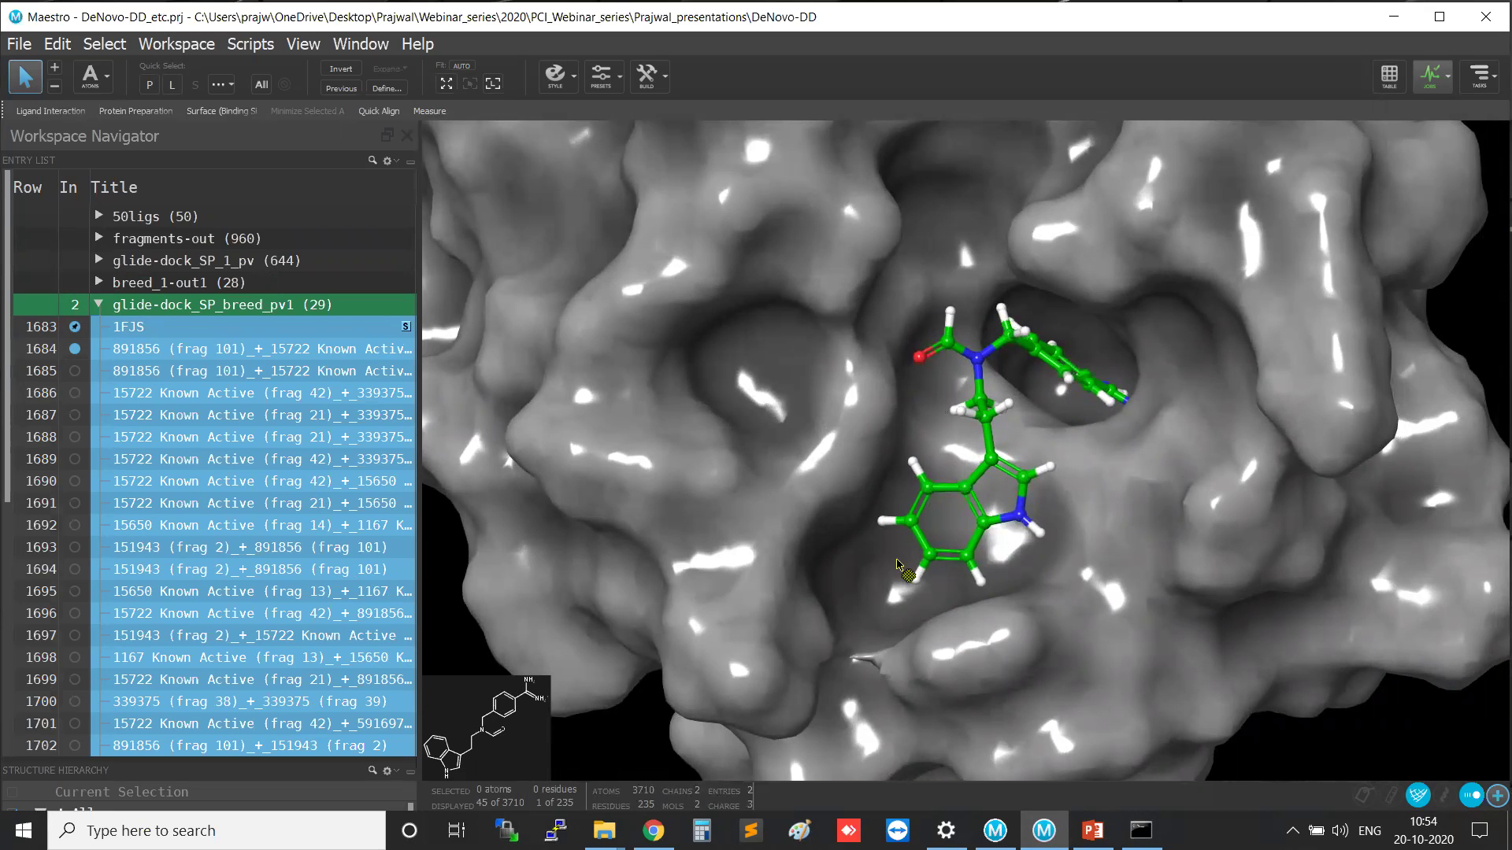
# Display the docked hybrids from row 1685 to row 1697 one after another in the 1FJS pocket, comparing their poses.
pyautogui.click(75, 371)
pyautogui.click(74, 393)
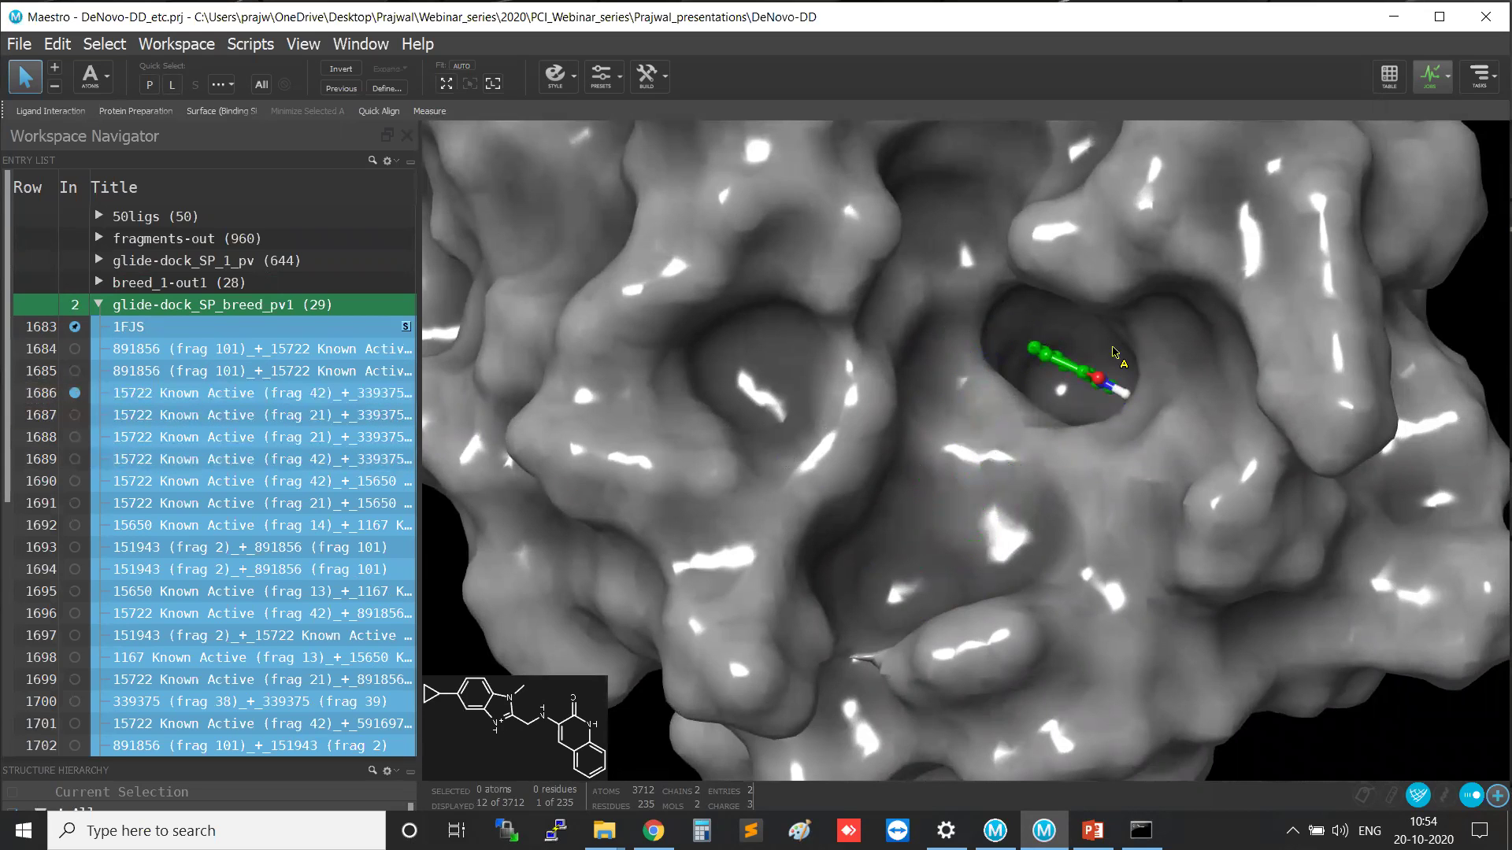
pyautogui.click(75, 415)
pyautogui.click(74, 438)
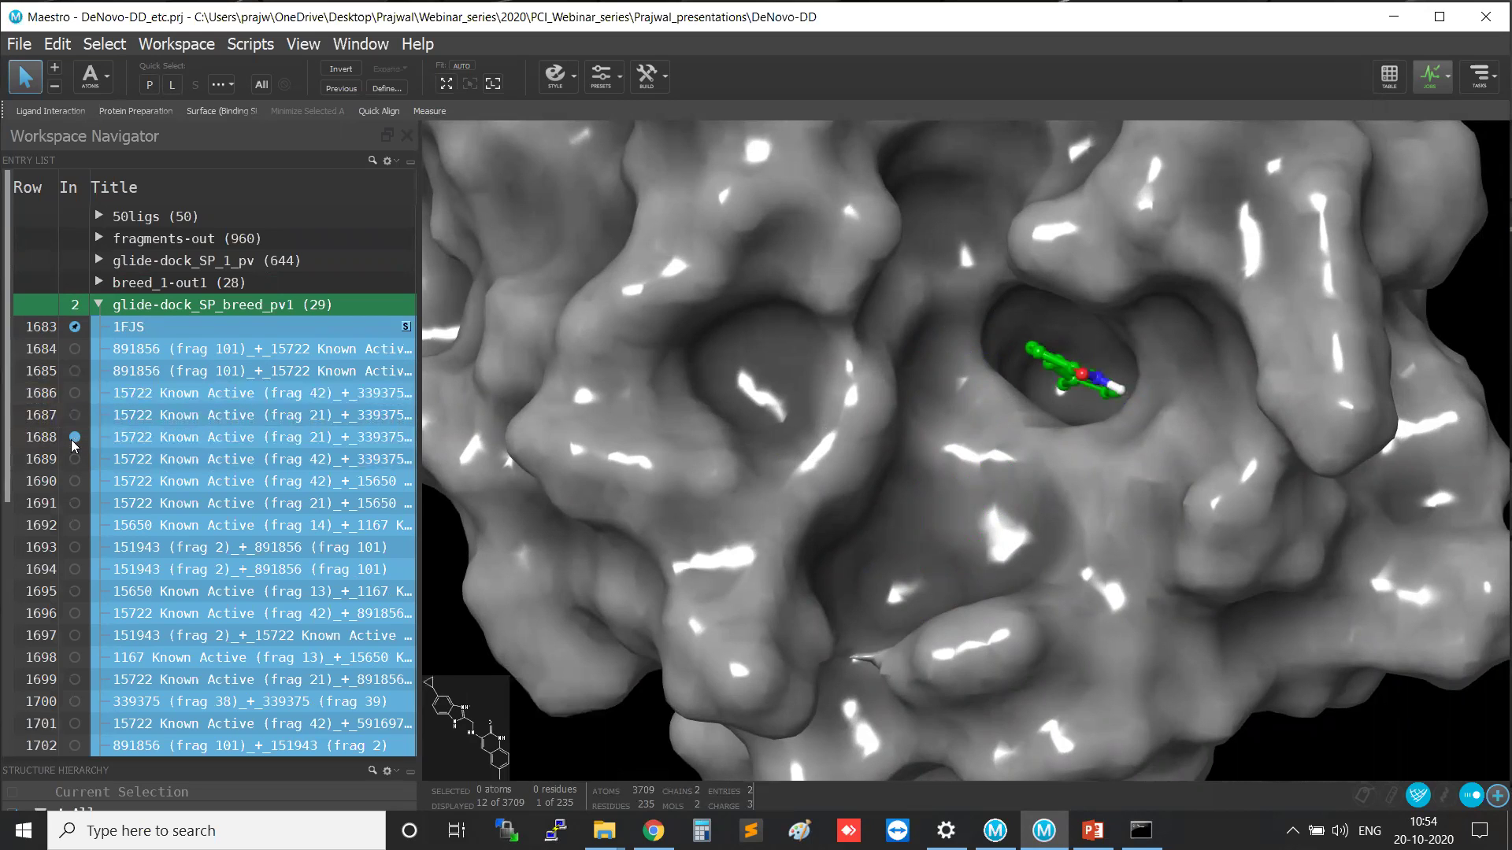
pyautogui.click(74, 459)
pyautogui.click(74, 481)
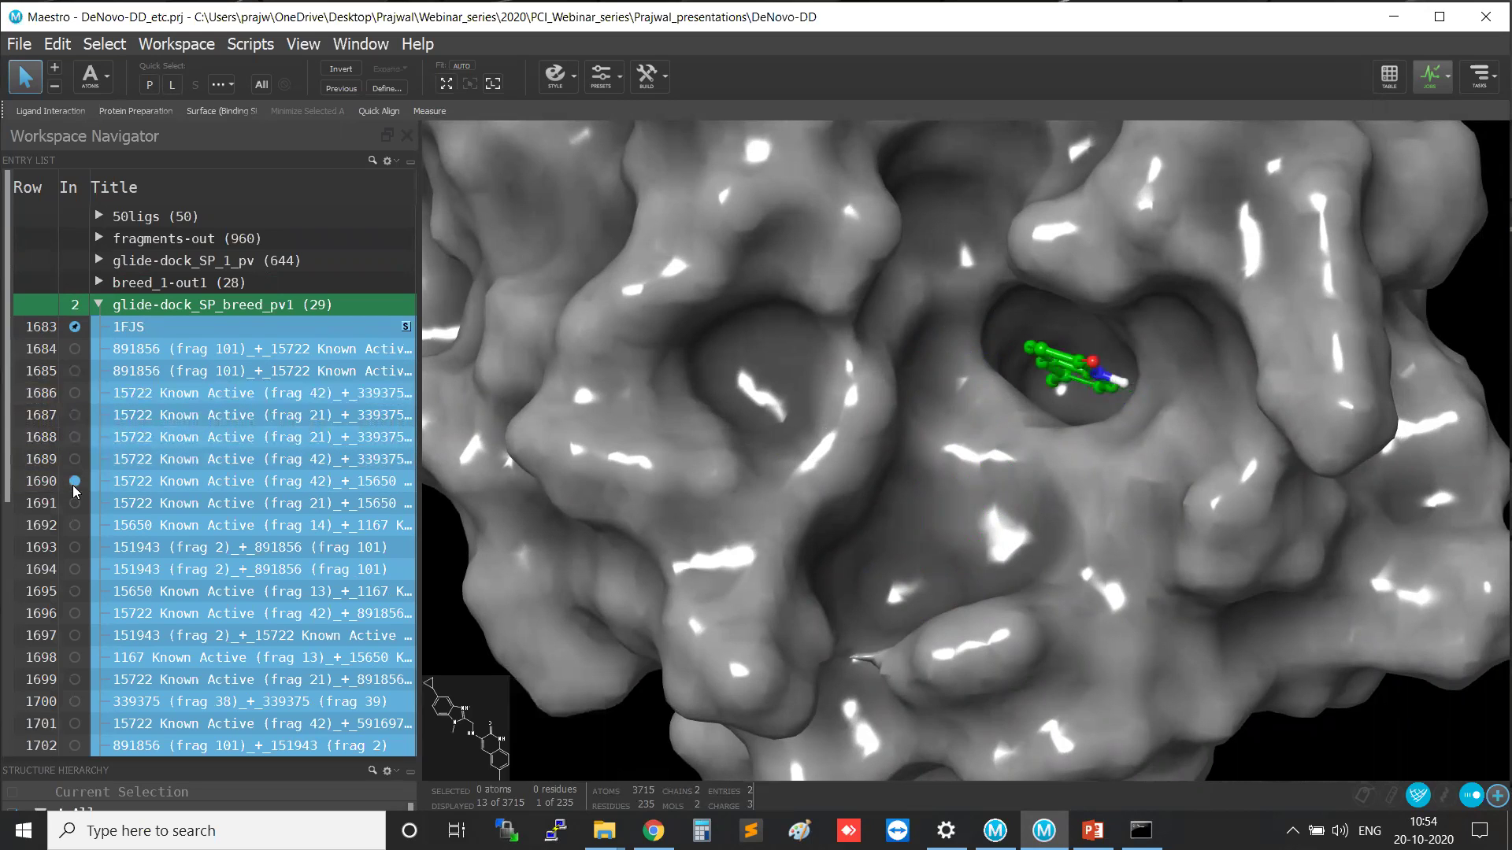
pyautogui.click(74, 525)
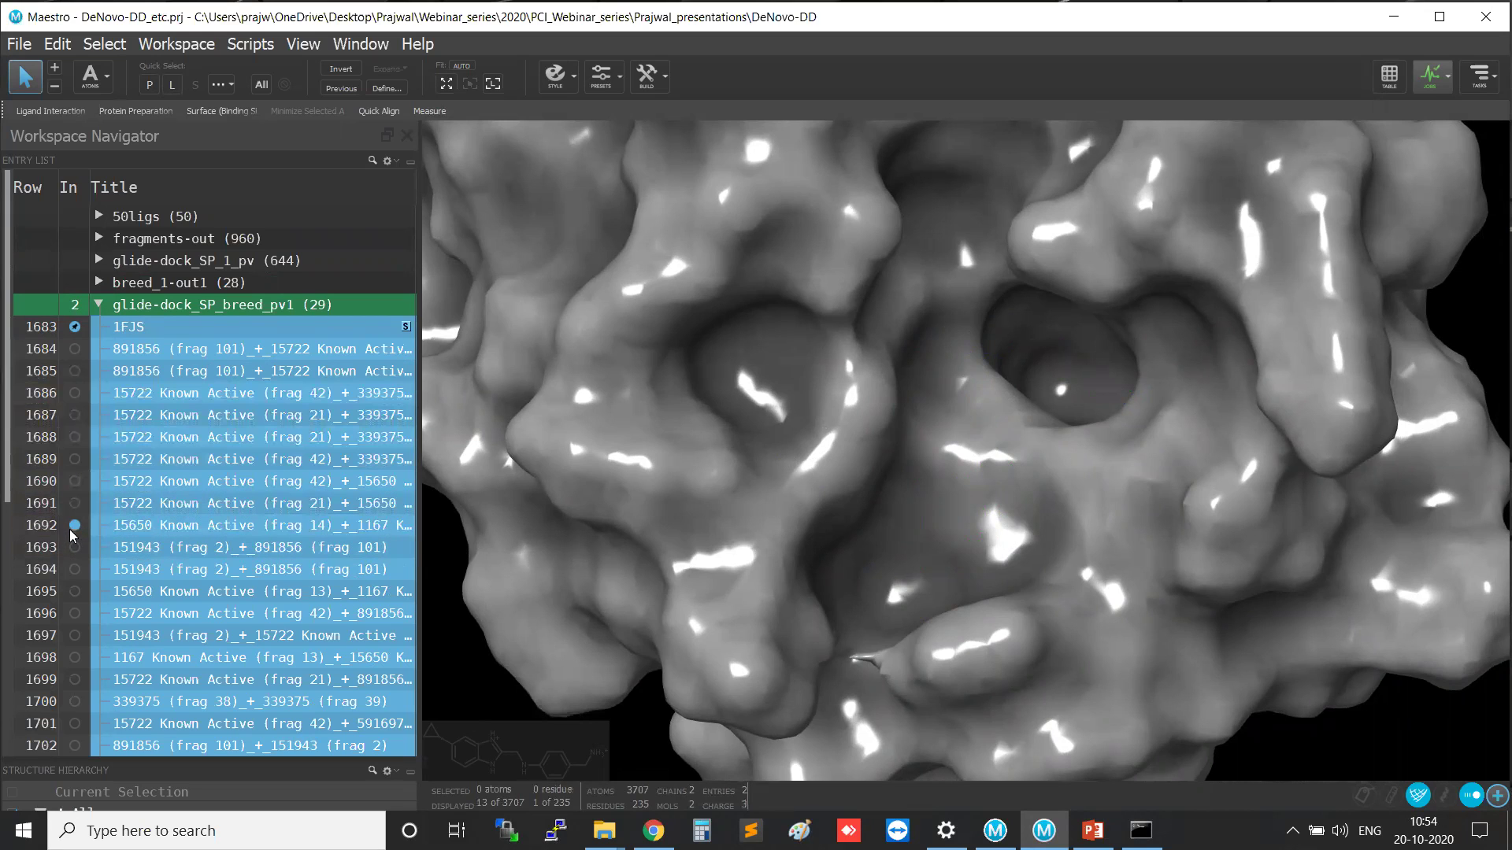
pyautogui.click(74, 547)
pyautogui.click(74, 569)
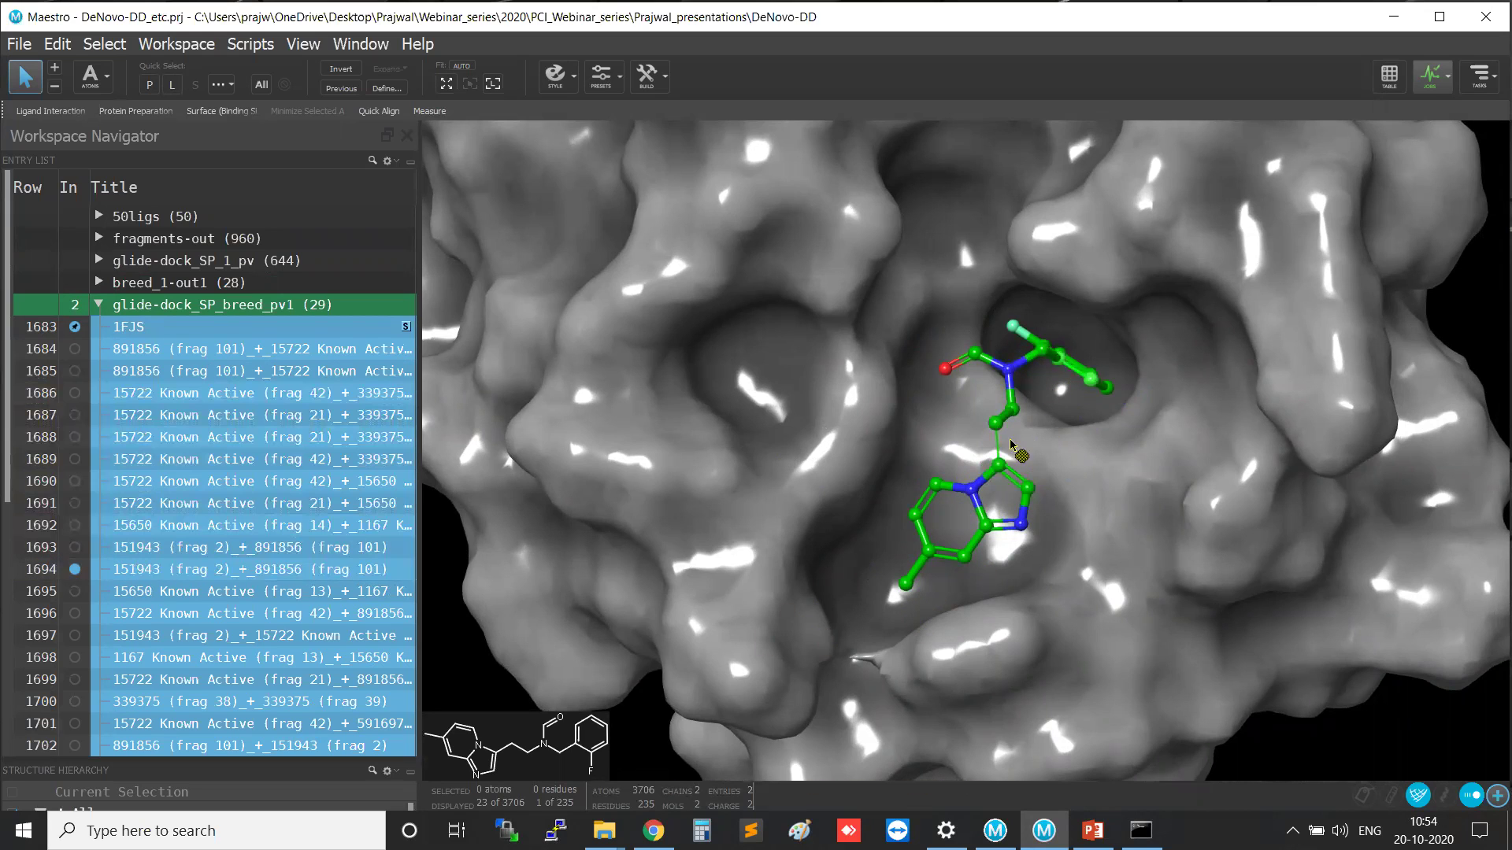
pyautogui.moveTo(1085, 439); pyautogui.dragTo(1051, 432, button='middle')
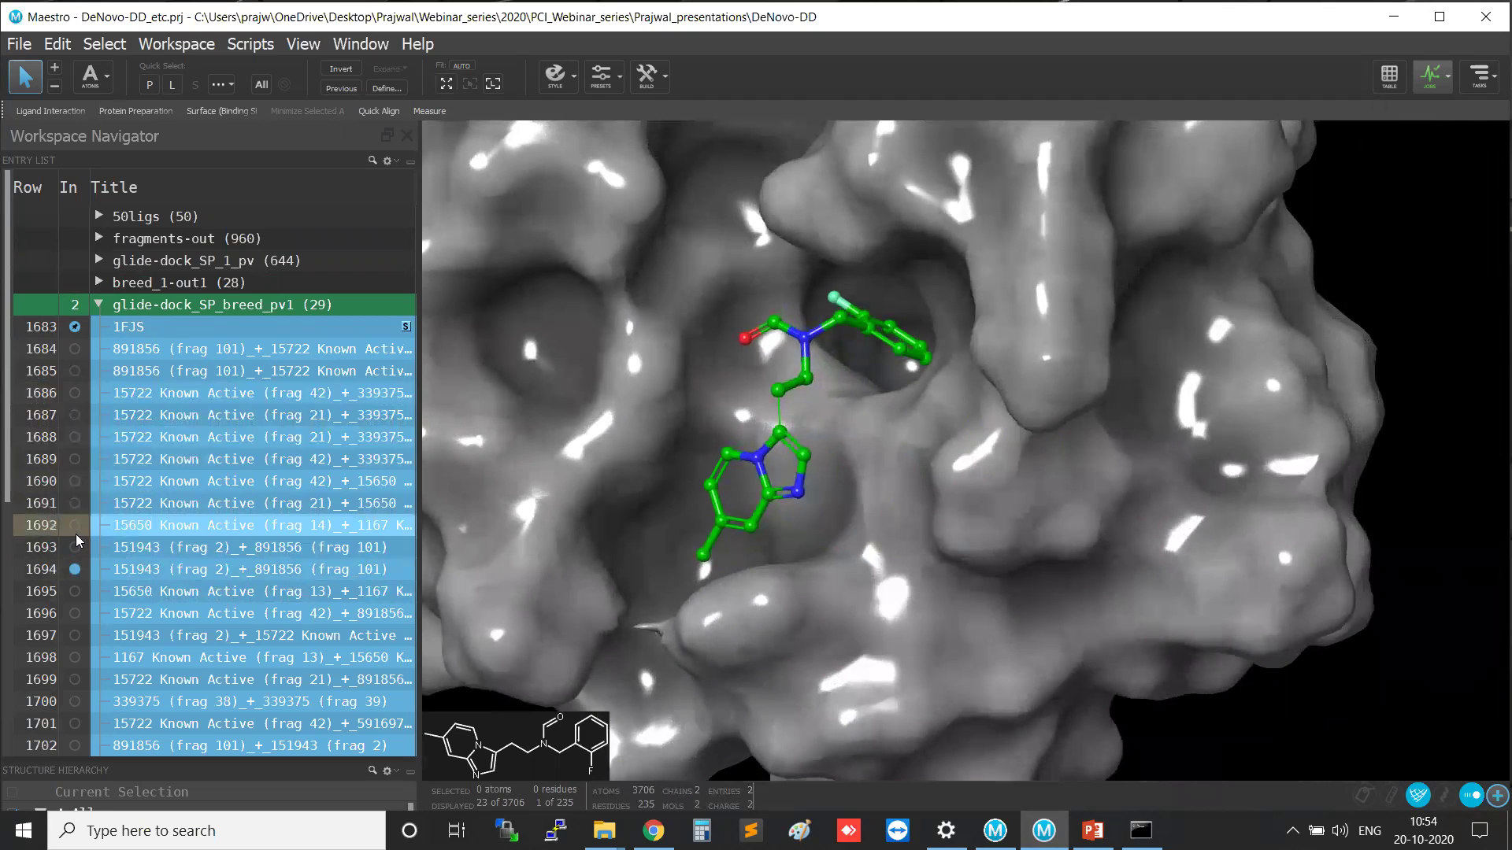
pyautogui.click(74, 591)
pyautogui.click(74, 614)
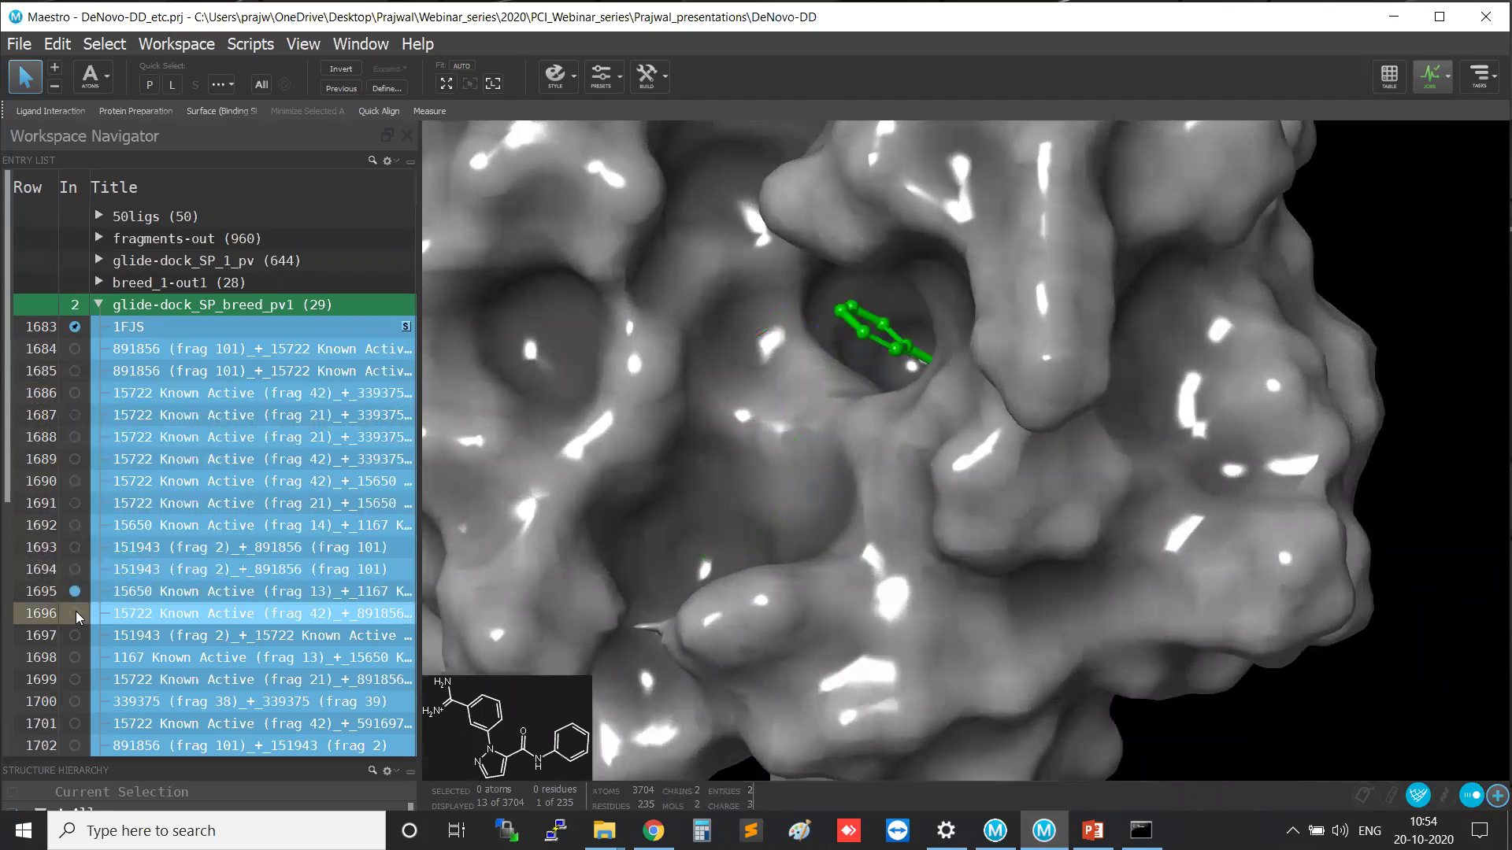
pyautogui.click(74, 636)
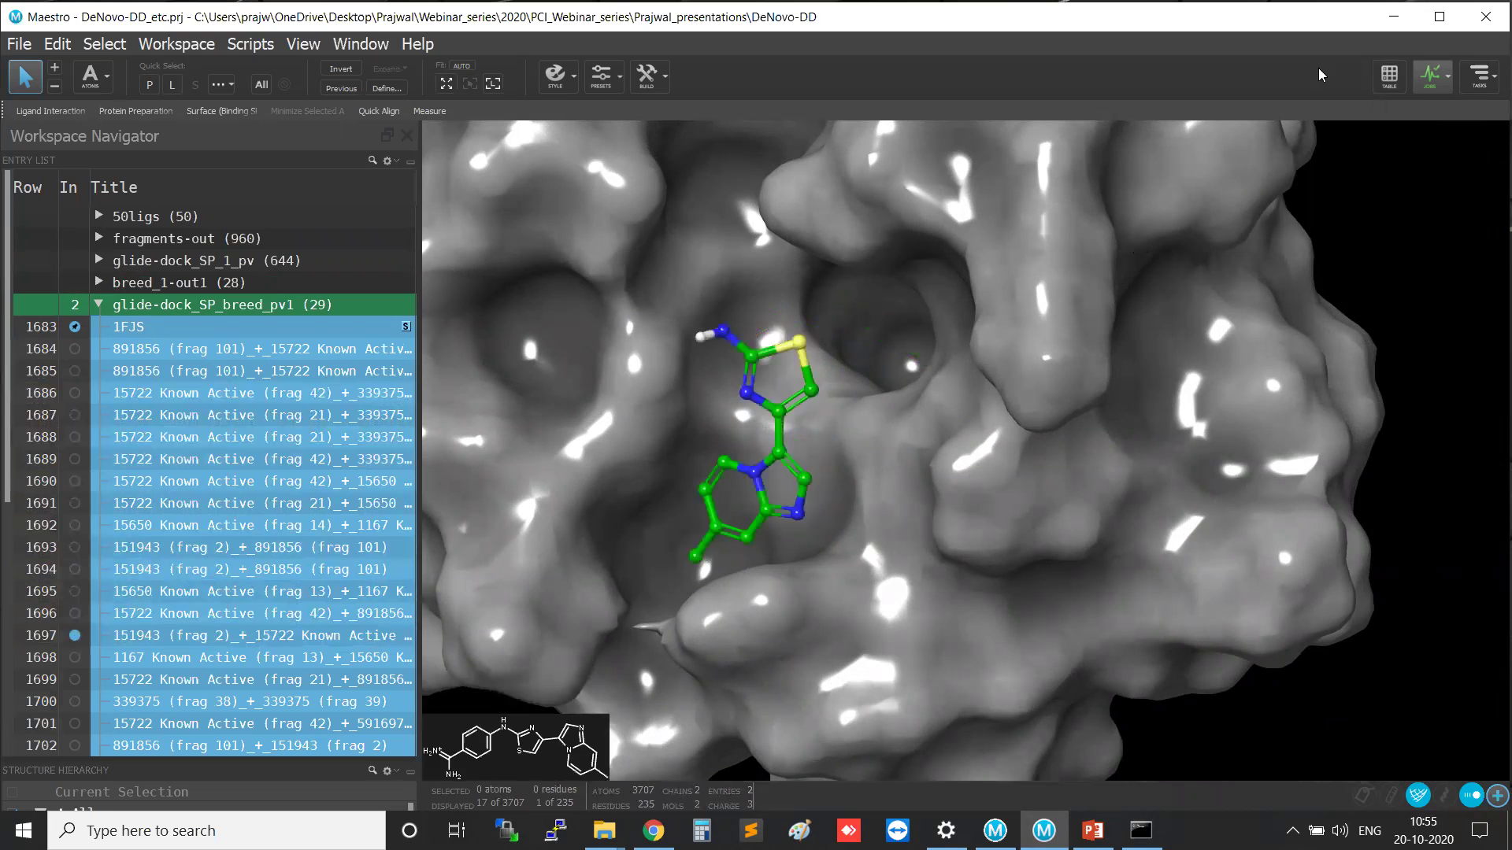
# Open the Project Table, examine the docking scores of the docked BREED hybrids, include several in turn, and select row 1684.
pyautogui.click(1388, 77)
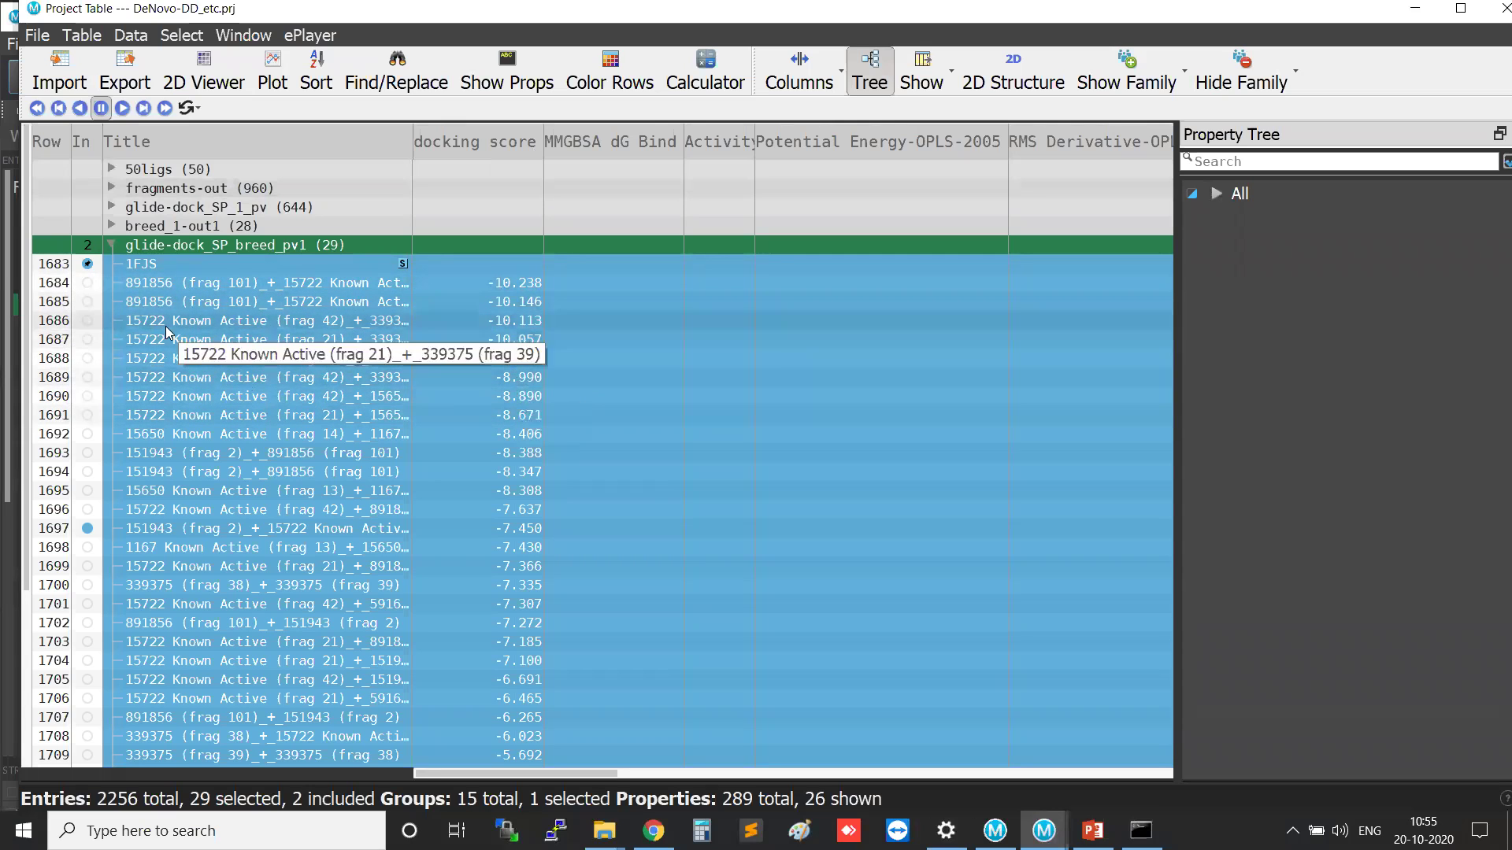
pyautogui.click(88, 282)
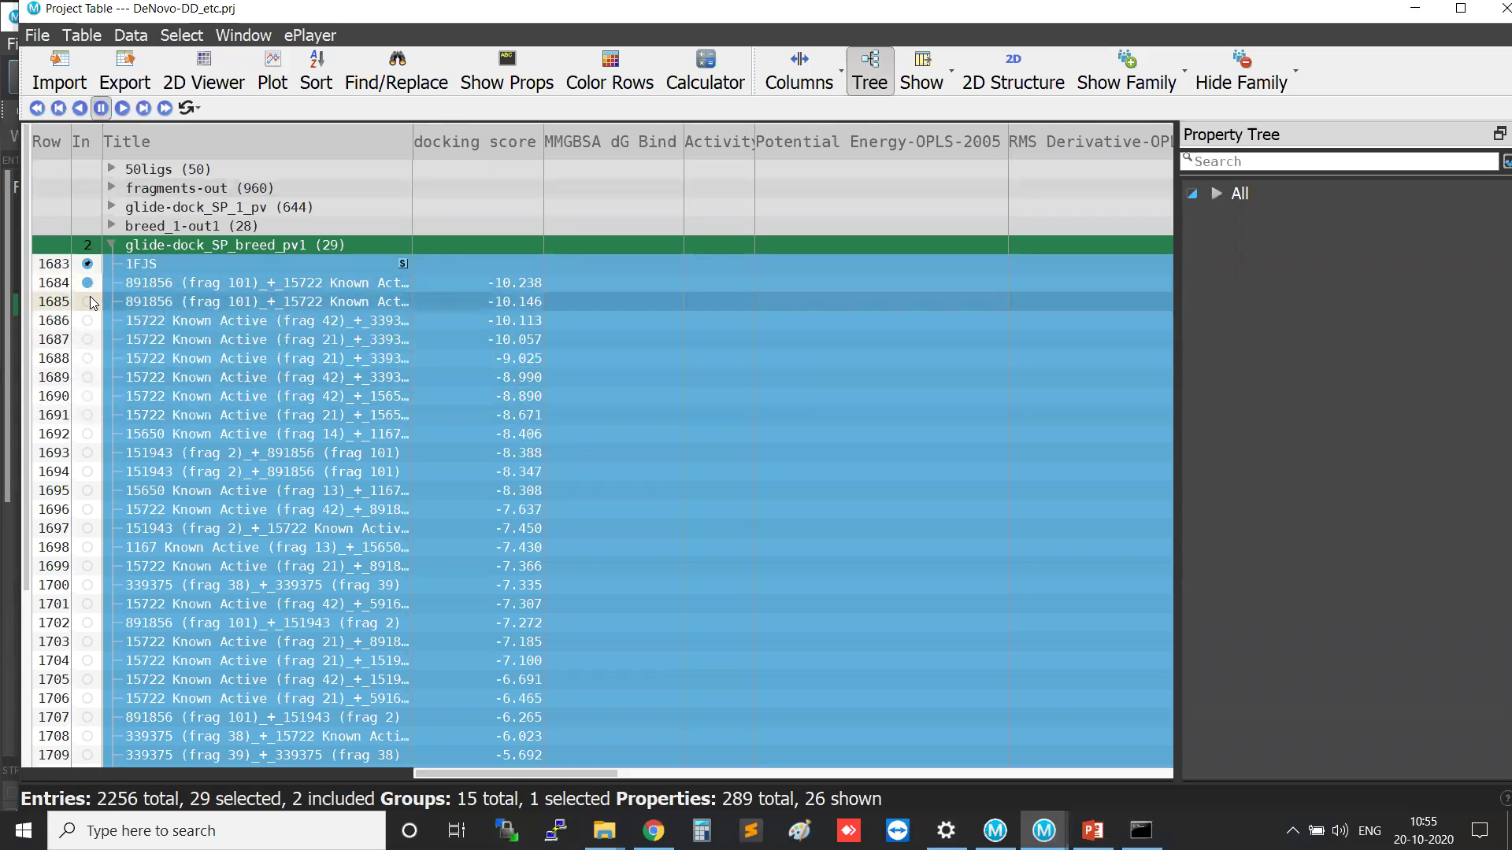
pyautogui.click(87, 339)
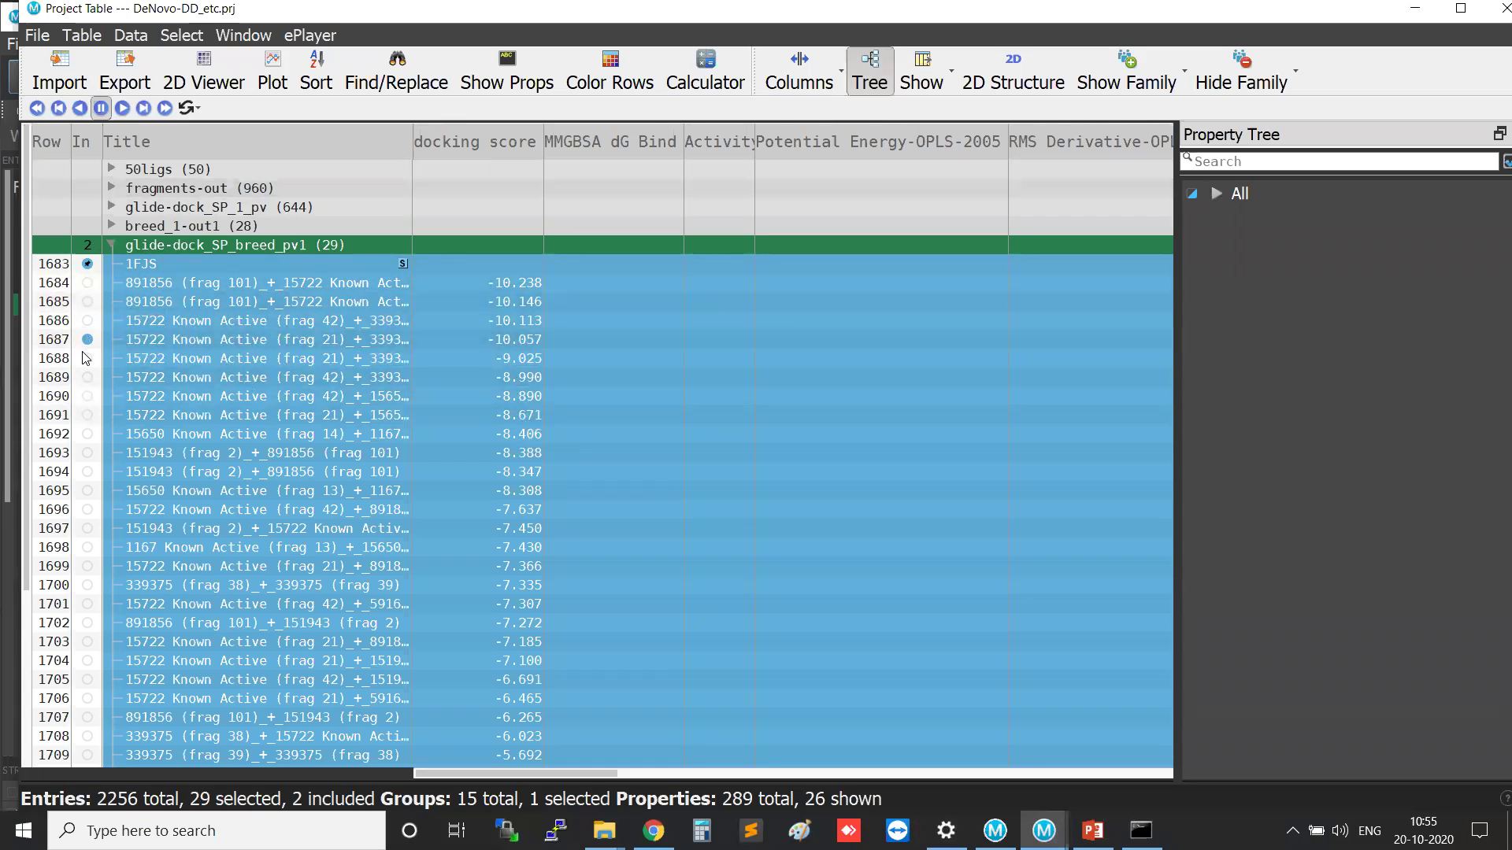
pyautogui.click(87, 377)
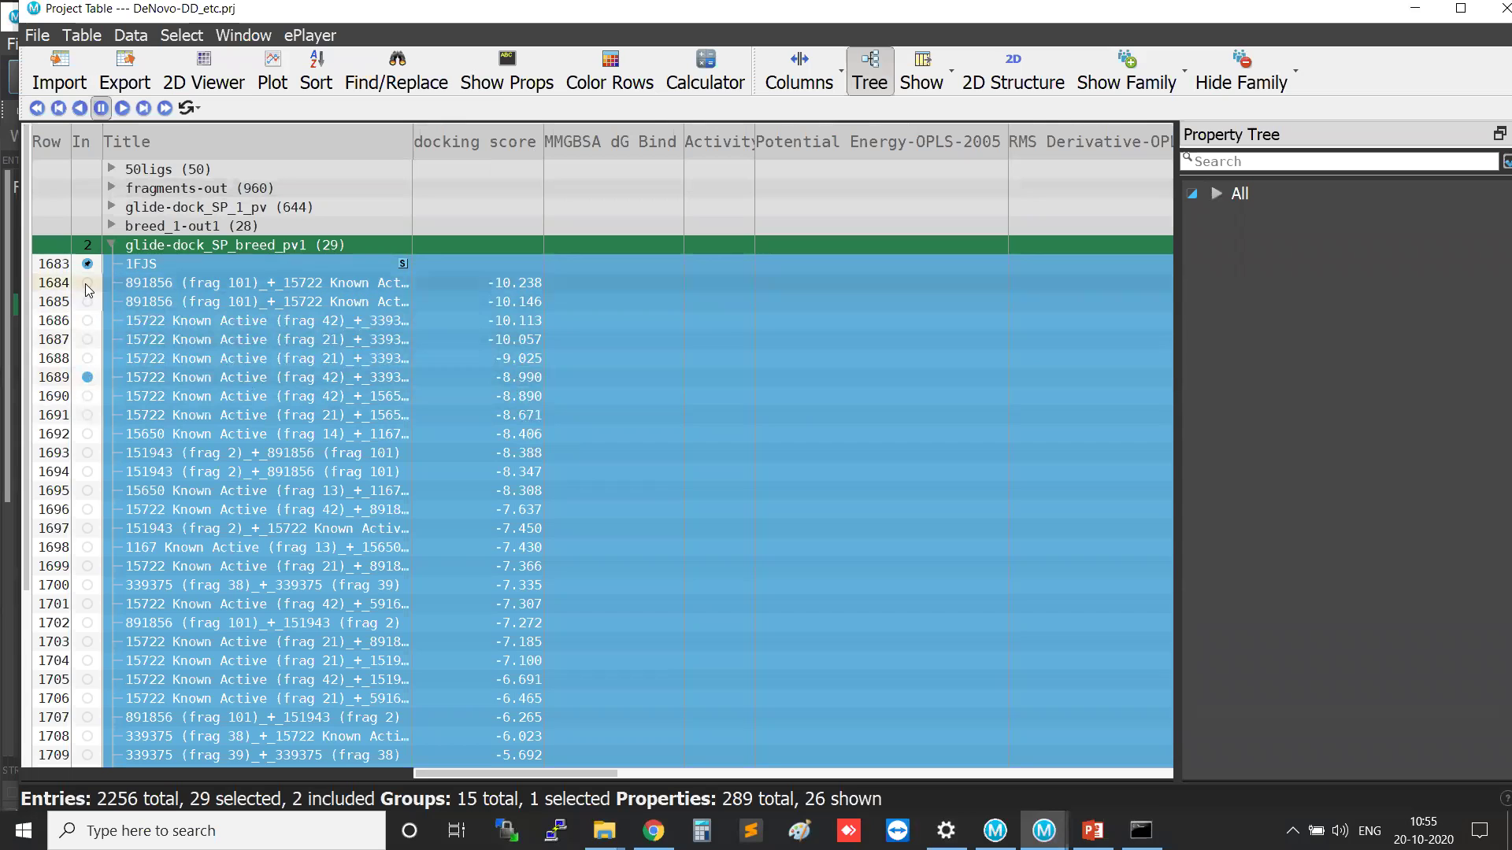
pyautogui.click(171, 286)
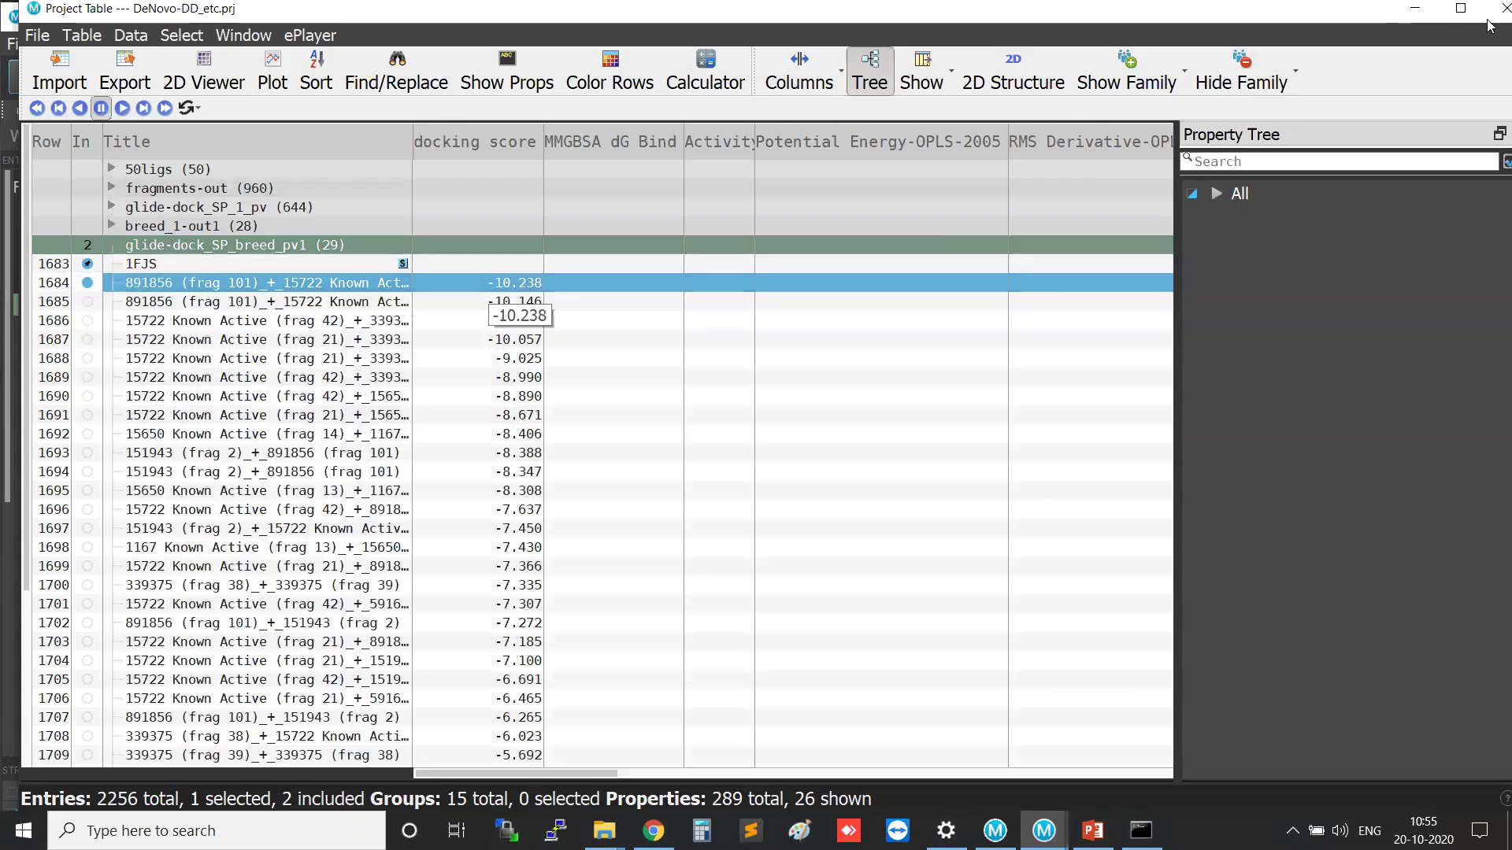
# Minimize the Project Table, display only the docked hybrid in row 1684 without its receptor, and examine its shape.
pyautogui.click(1414, 11)
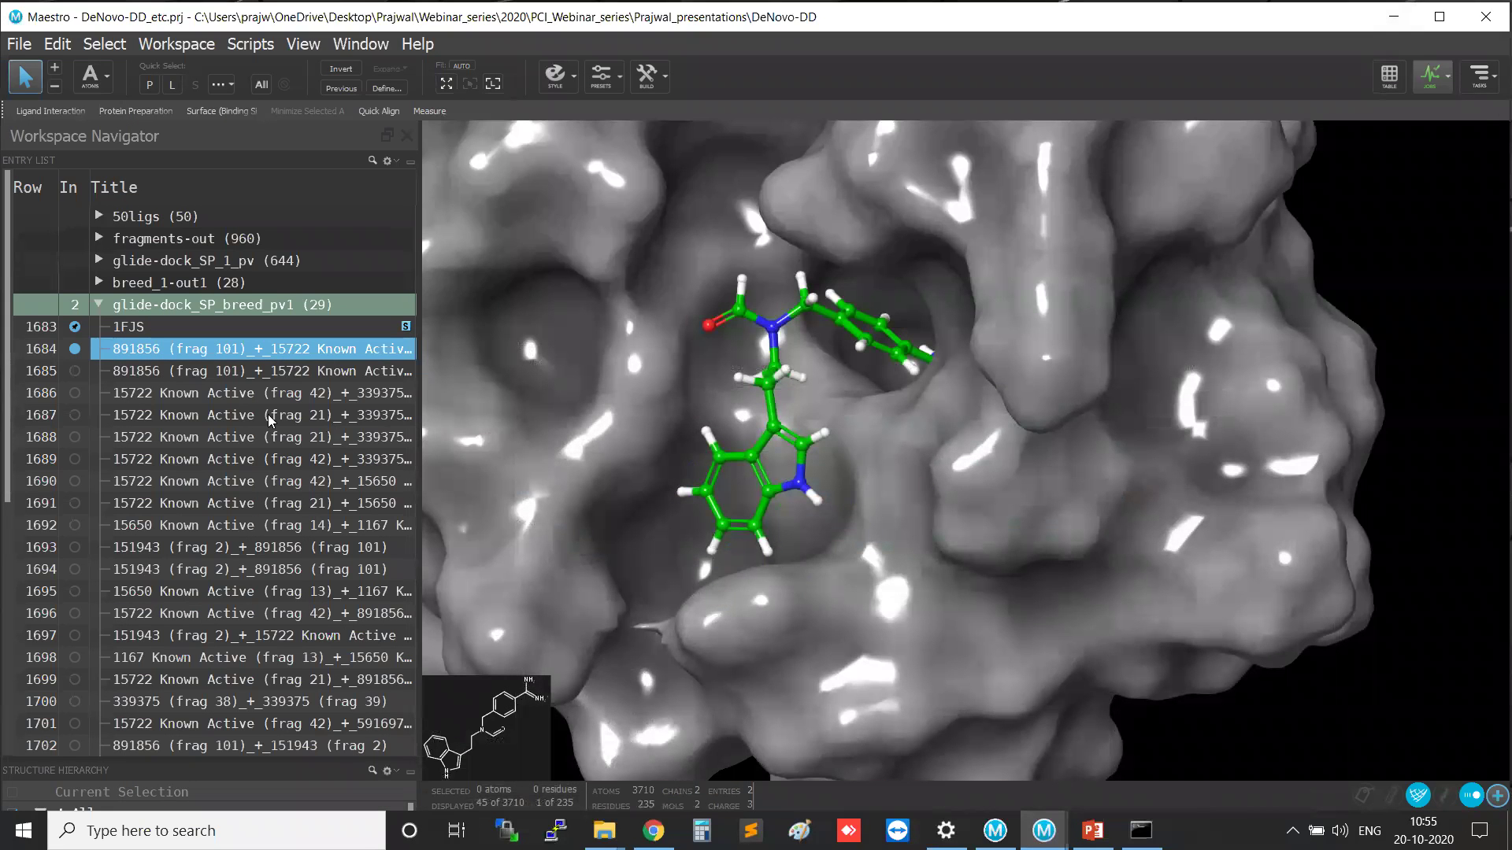
pyautogui.click(74, 329)
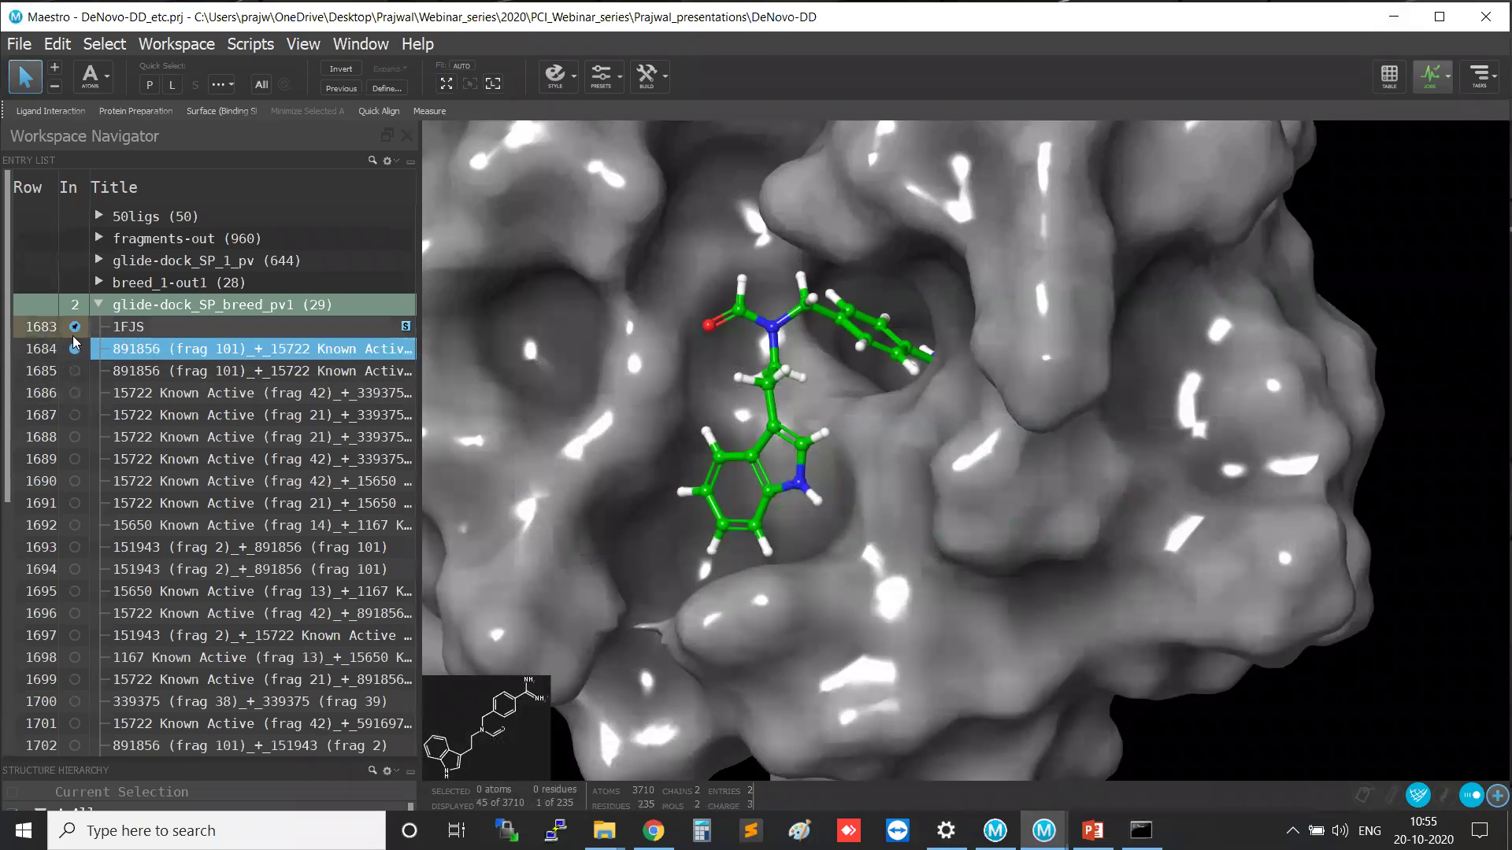
pyautogui.click(74, 345)
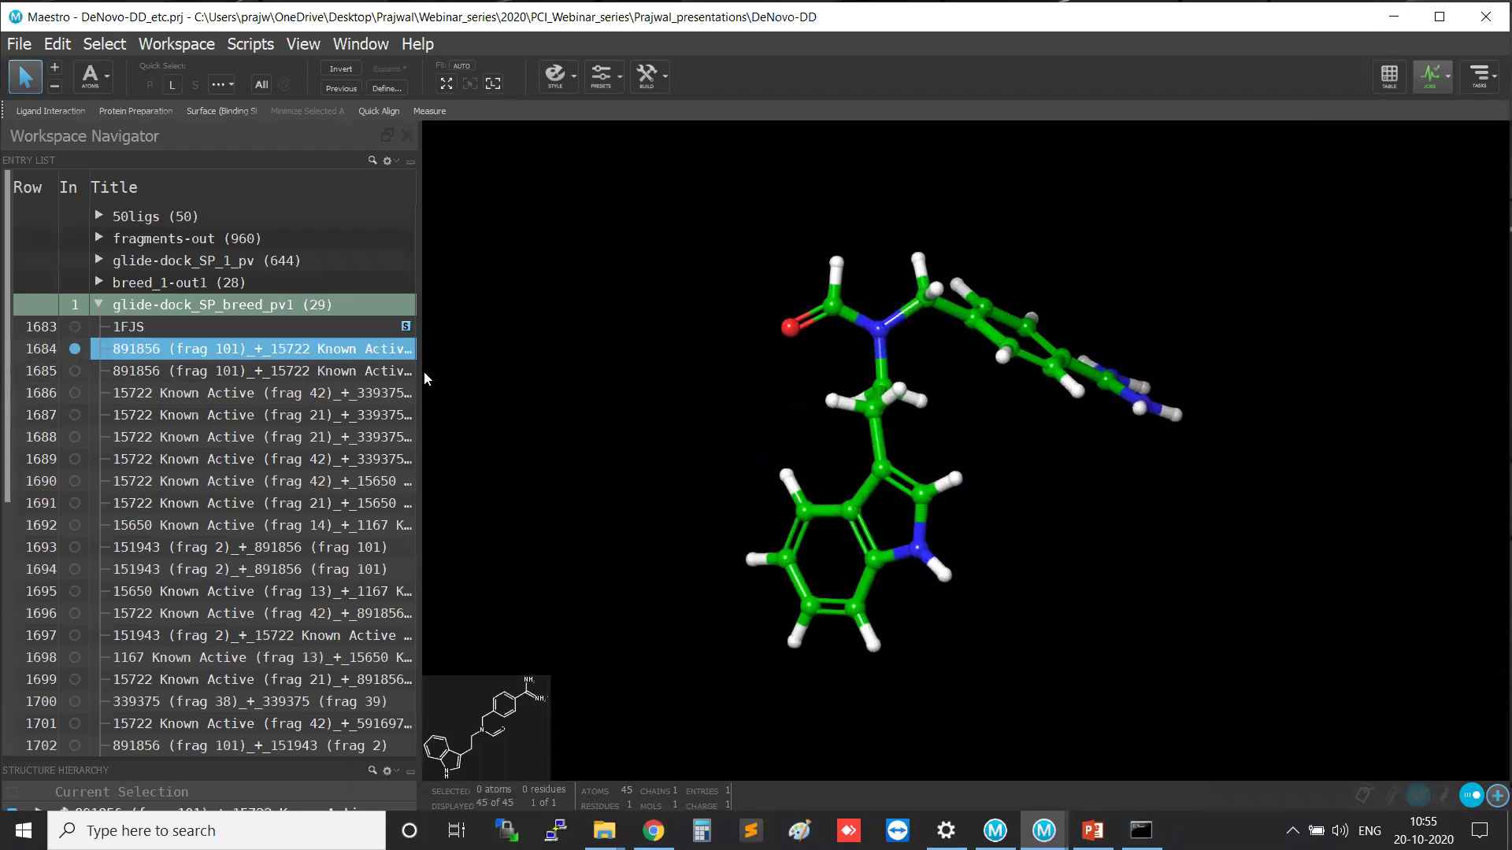
pyautogui.moveTo(1185, 537); pyautogui.dragTo(1078, 540, button='middle')
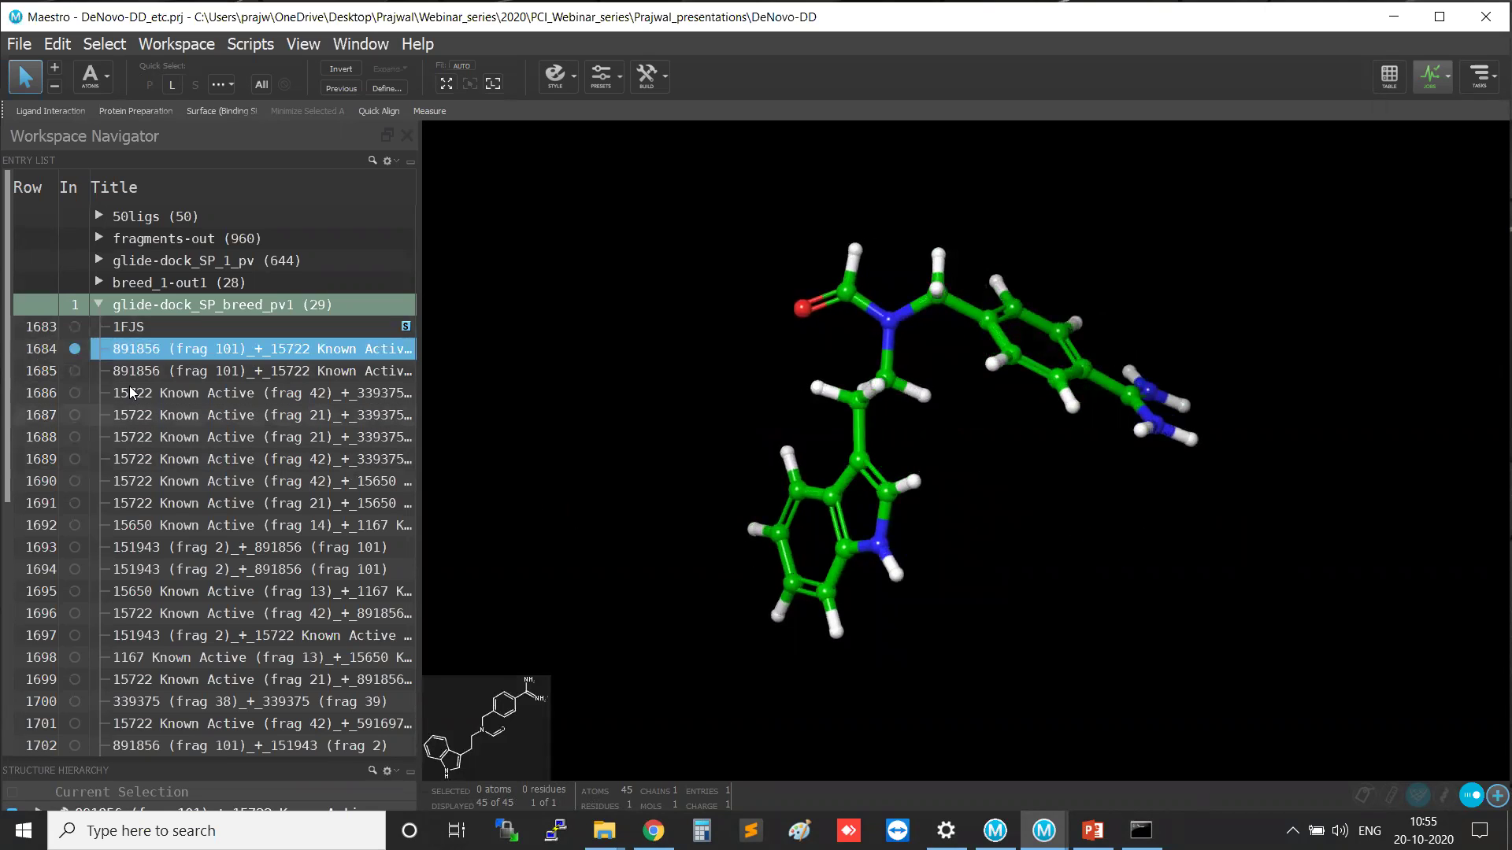
# Display 1FJS together with the hybrid in row 1684 and examine the pocket around the ligand for unfilled space.
pyautogui.click(74, 328)
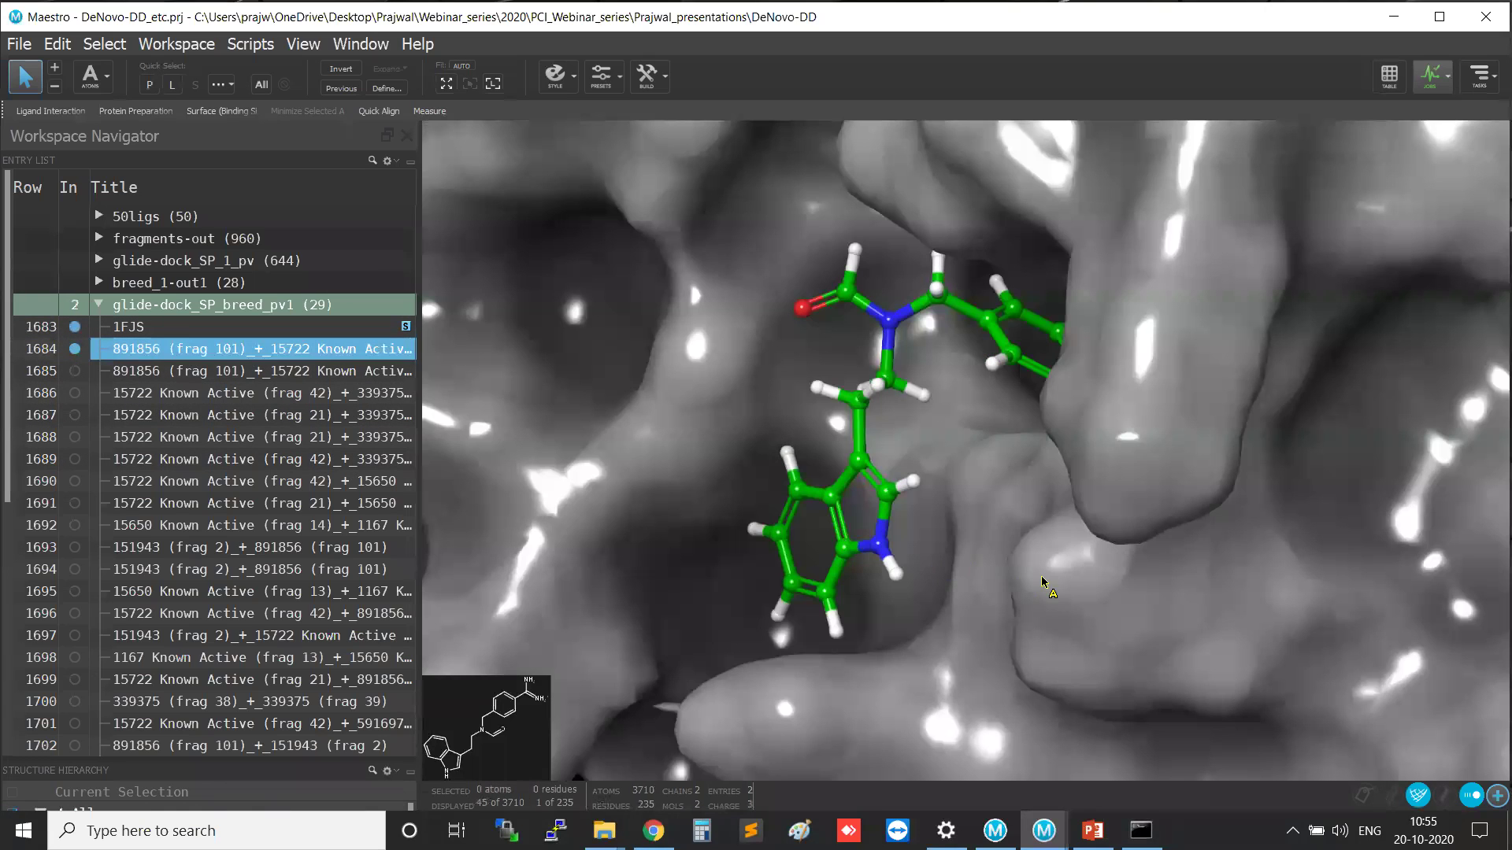
pyautogui.moveTo(1020, 528); pyautogui.dragTo(1121, 555, button='middle')
pyautogui.scroll(-2, 1121, 555)
pyautogui.scroll(2, 1054, 527)
pyautogui.scroll(-3, 1048, 508)
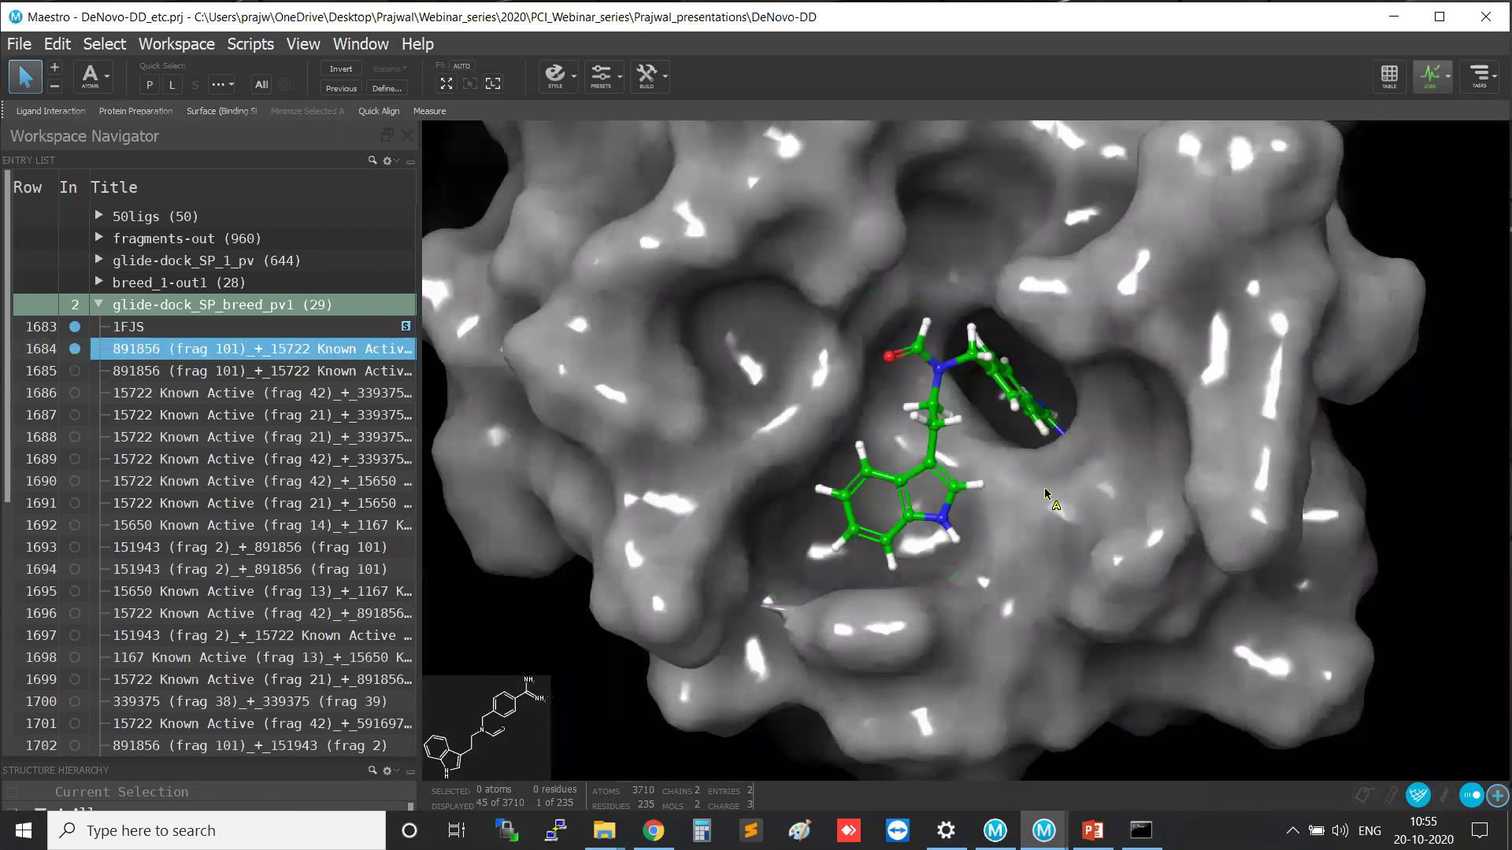
pyautogui.moveTo(1046, 501); pyautogui.dragTo(1025, 410, button='middle')
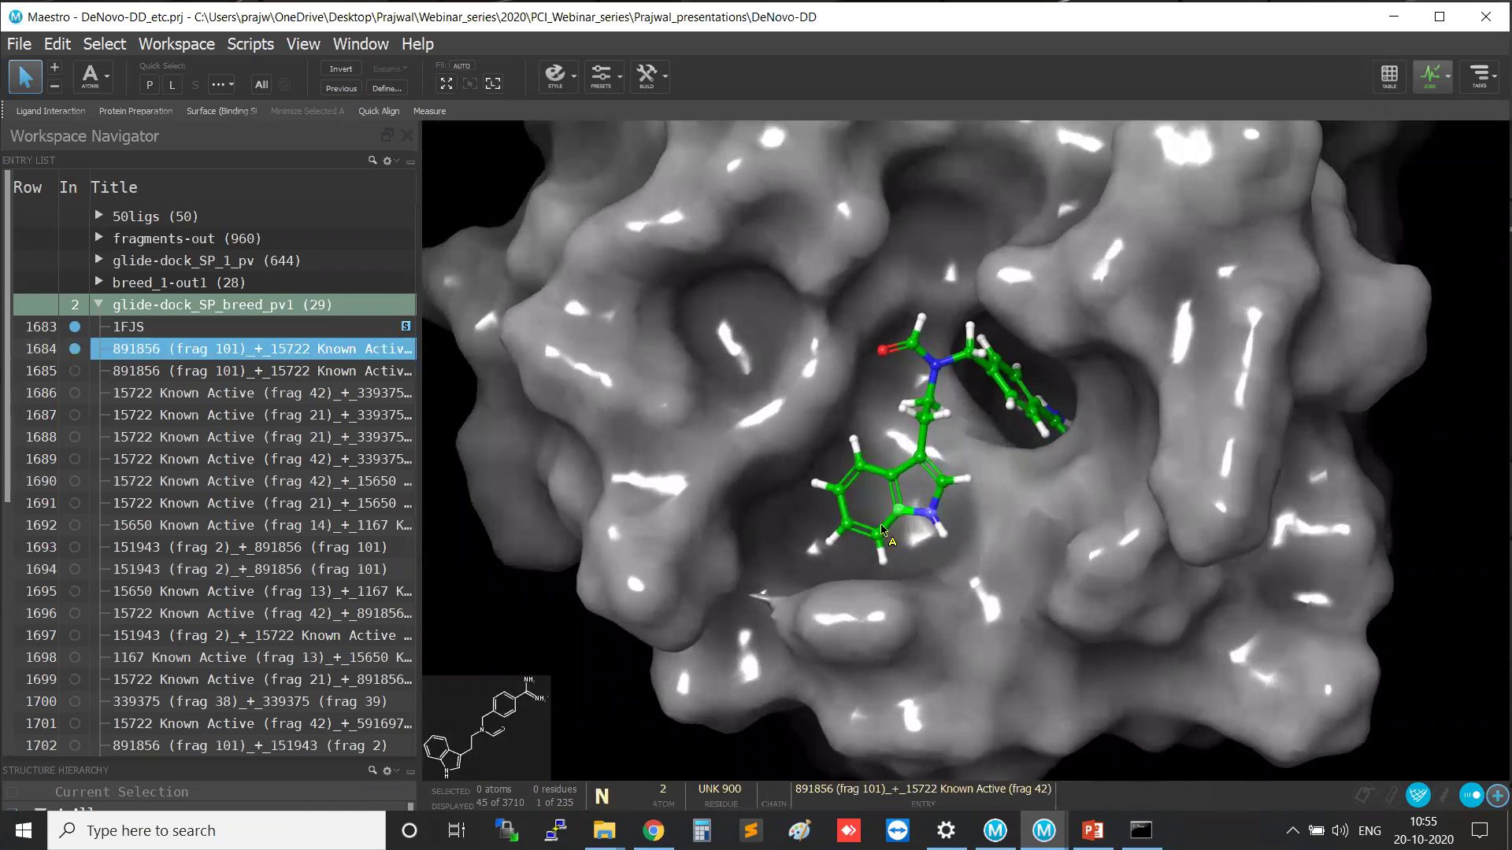
pyautogui.press('ctrl')
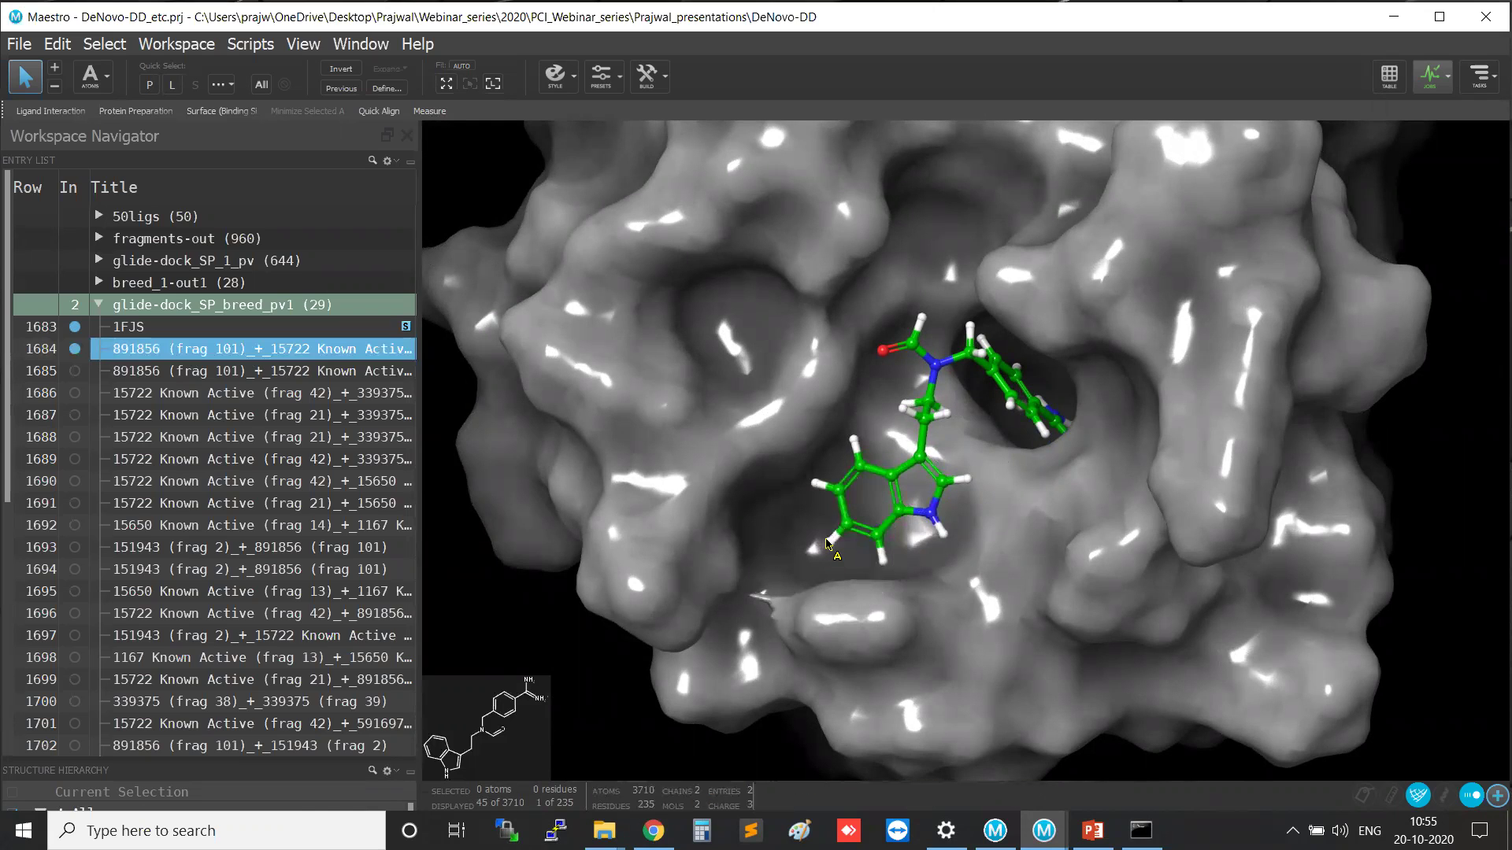
pyautogui.press('ctrl')
pyautogui.press('ctrl')
pyautogui.press('ctrl')
pyautogui.press('ctrl')
pyautogui.press('ctrl')
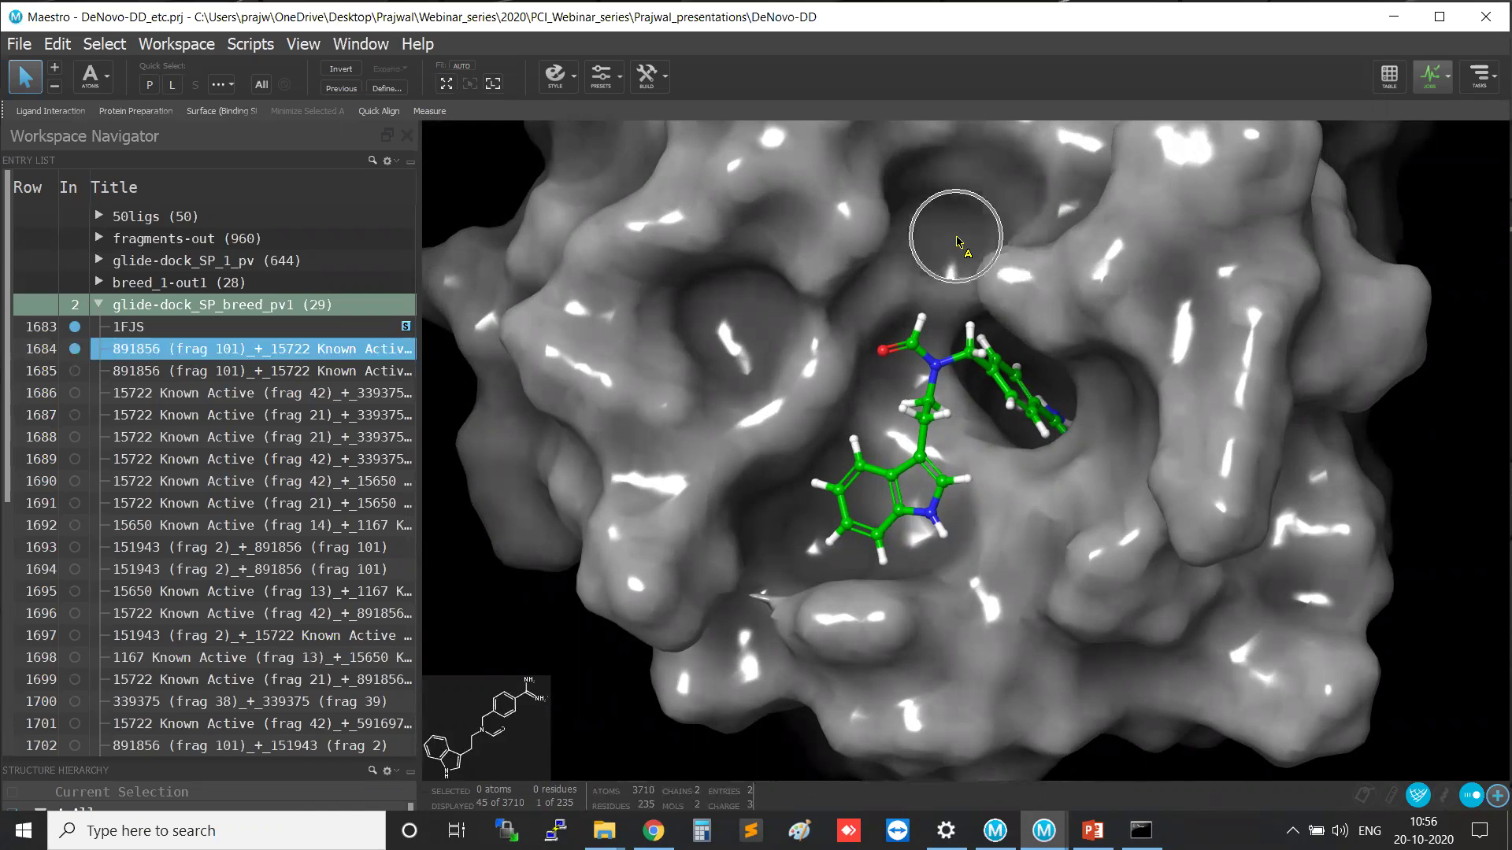
pyautogui.press('ctrl')
pyautogui.press('ctrl')
pyautogui.press('ctrl')
pyautogui.press('ctrl')
pyautogui.press('ctrl')
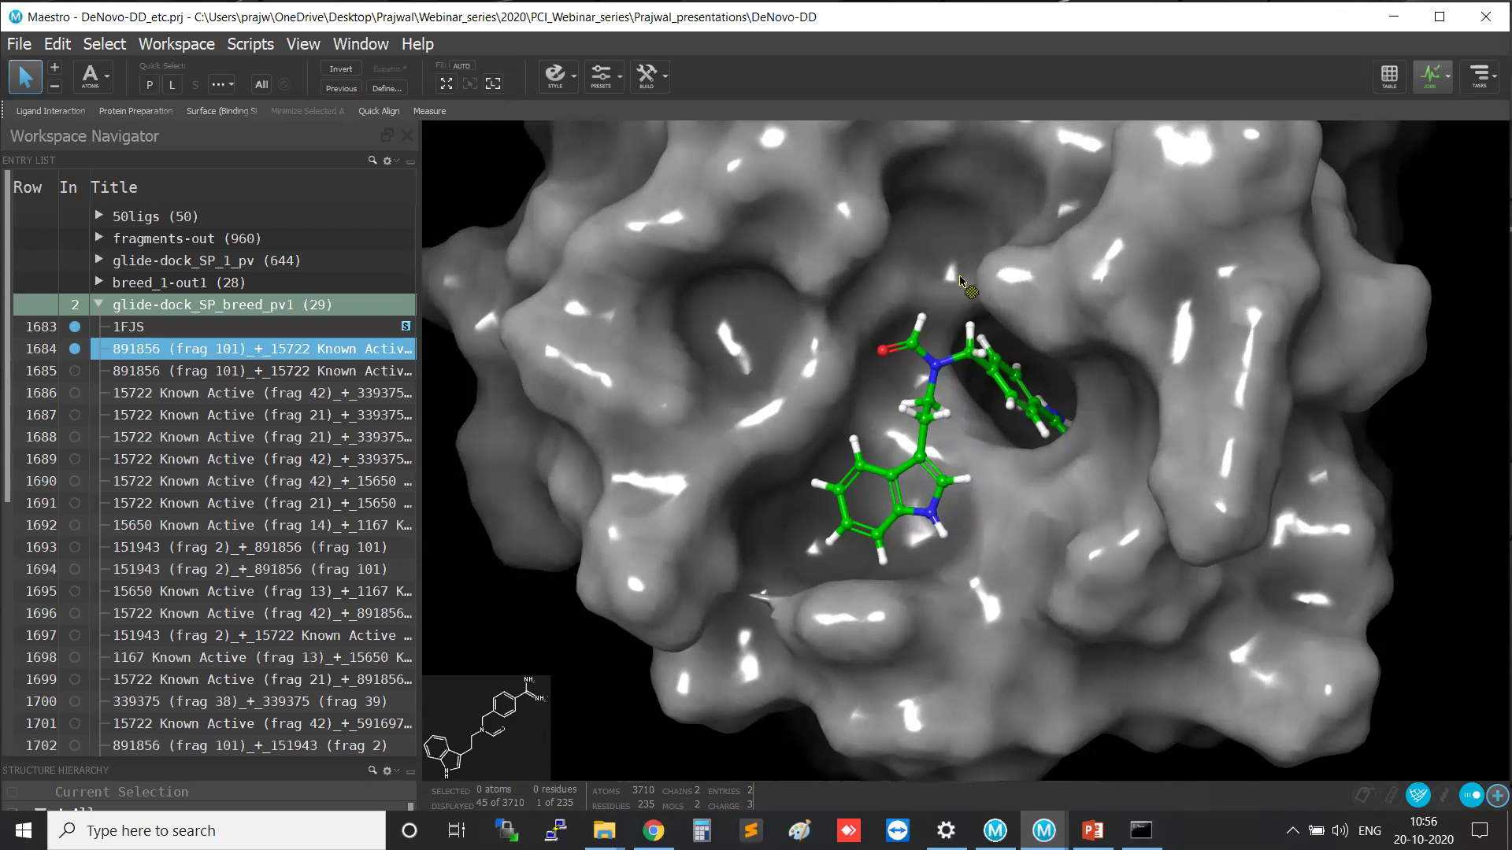
pyautogui.press('ctrl')
pyautogui.press('ctrl')
pyautogui.press('ctrl')
pyautogui.press('ctrl')
pyautogui.press('ctrl')
pyautogui.press('ctrl')
pyautogui.press('ctrl')
pyautogui.press('ctrl')
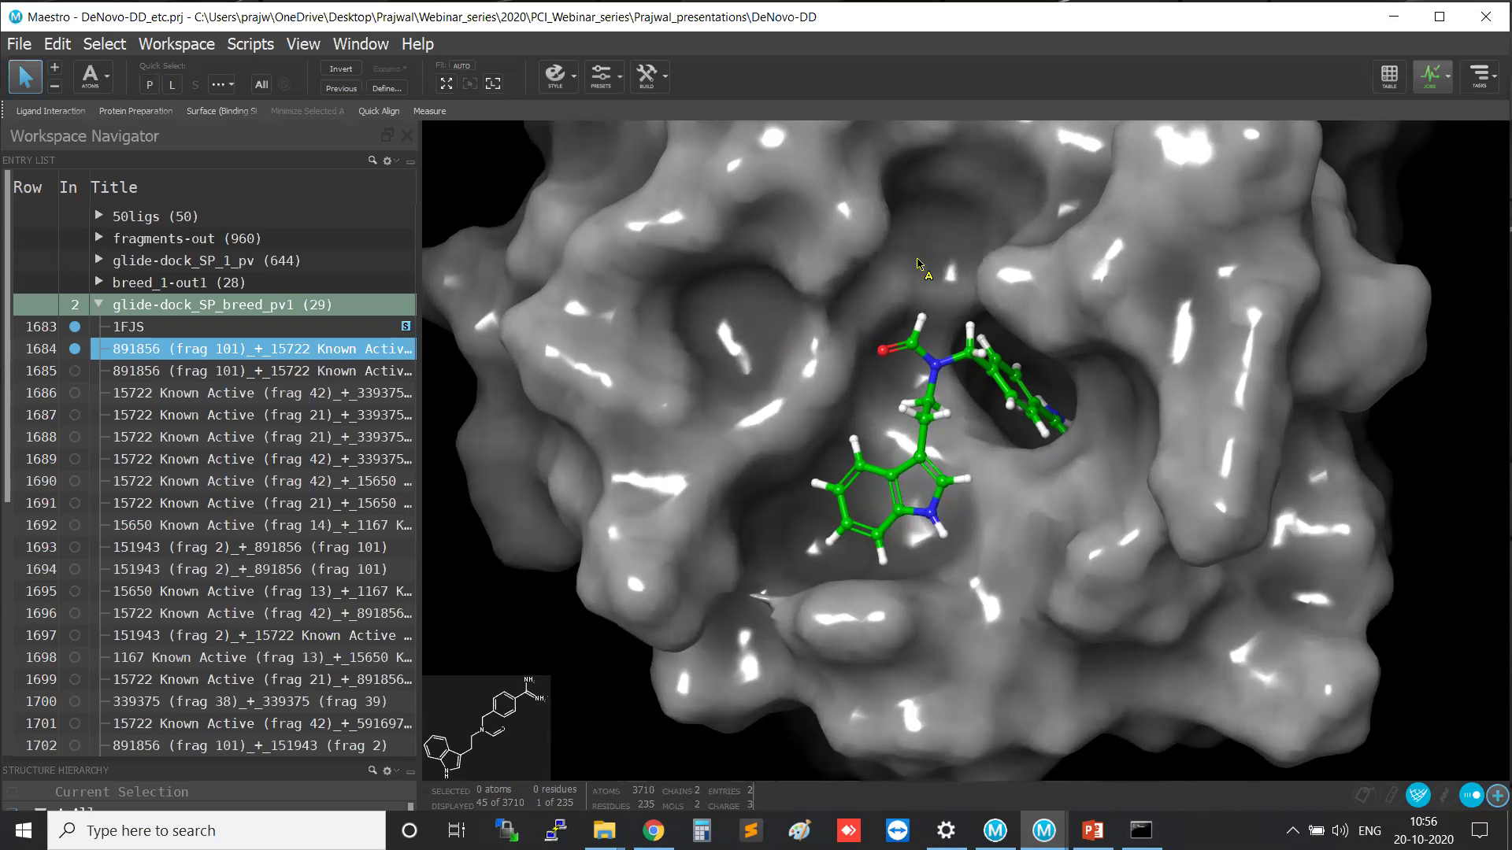
# Display only the hybrid in row 1684 and enlarge it so that its individual hydrogen atoms can be picked.
pyautogui.click(75, 348)
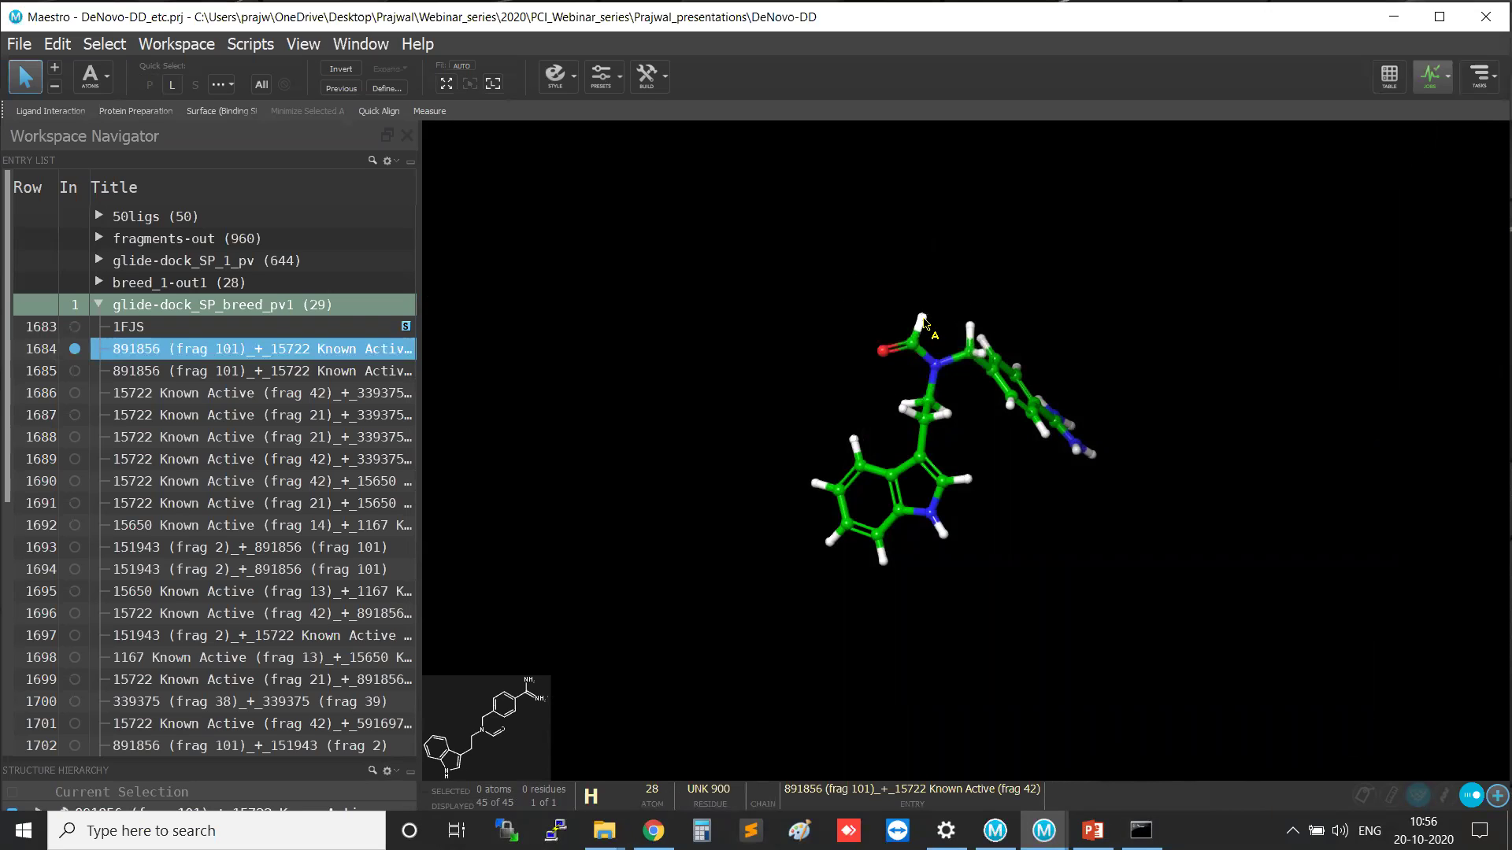
pyautogui.scroll(3, 923, 325)
pyautogui.moveTo(952, 254); pyautogui.dragTo(973, 354, button='right')
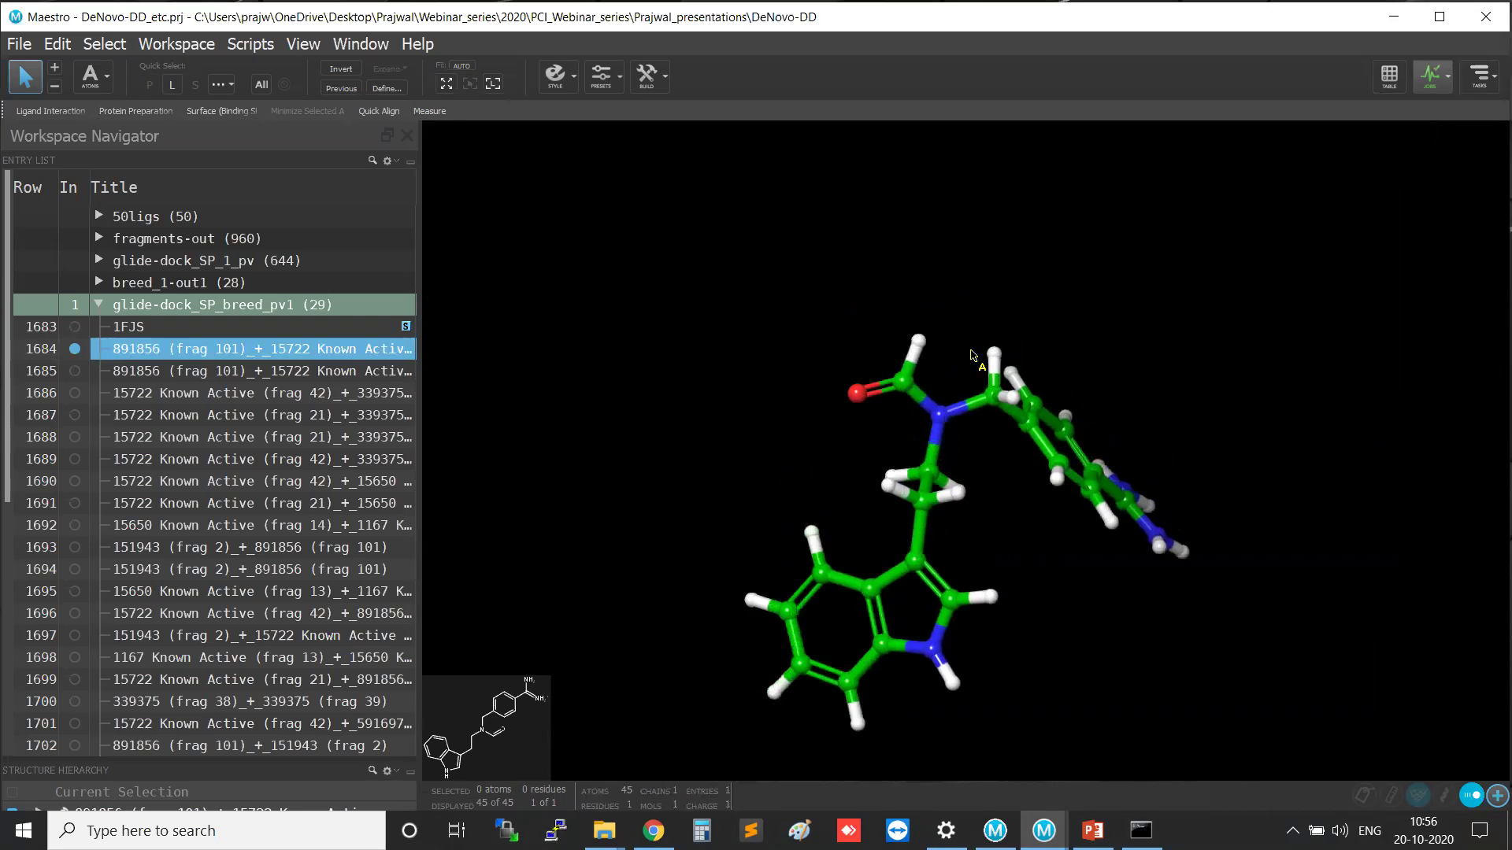
pyautogui.scroll(4, 951, 360)
pyautogui.scroll(-4, 1045, 499)
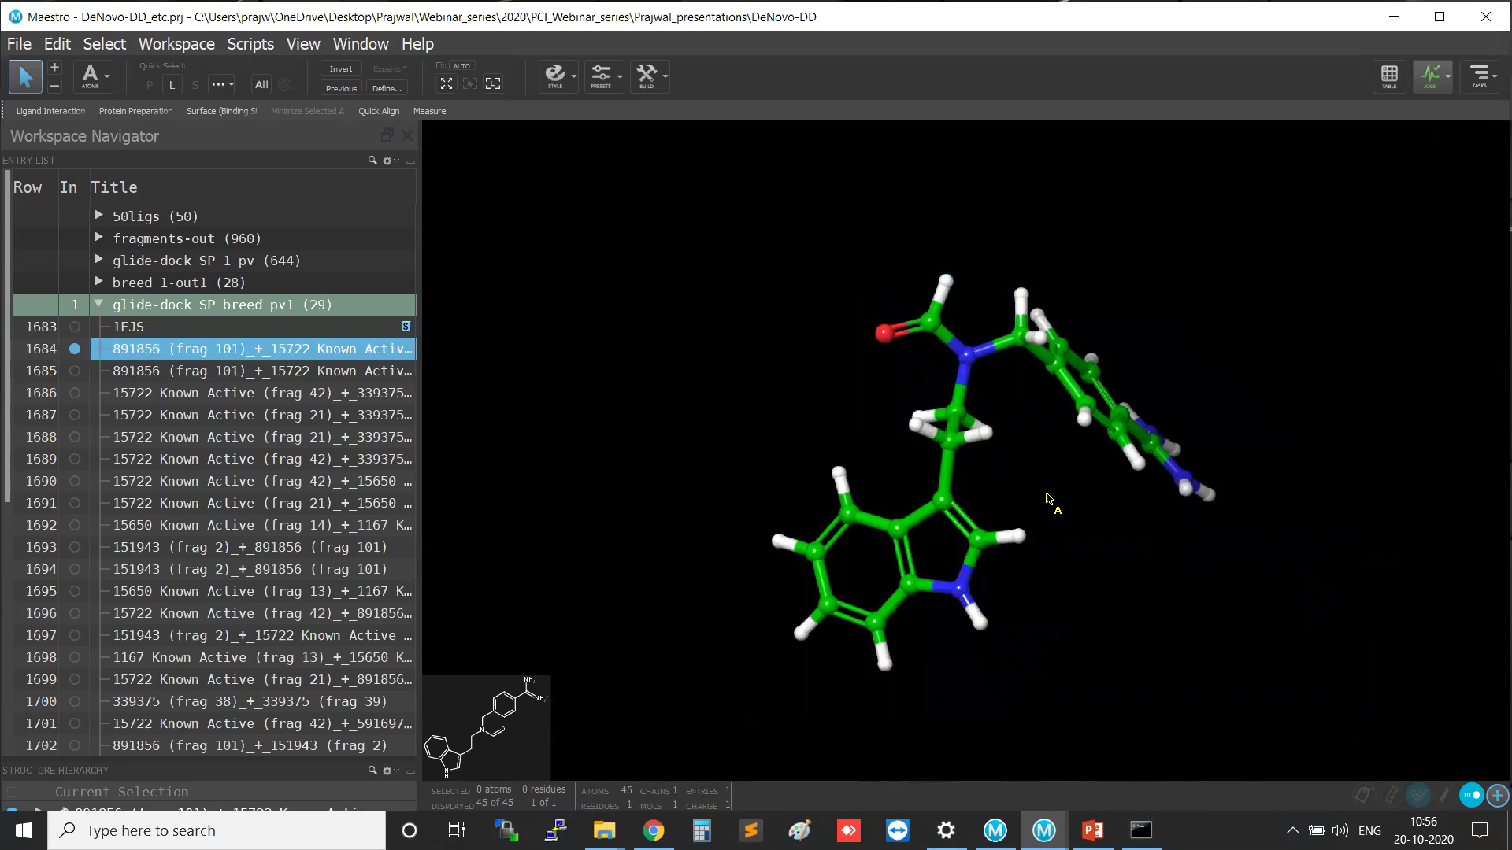
pyautogui.scroll(3, 1047, 499)
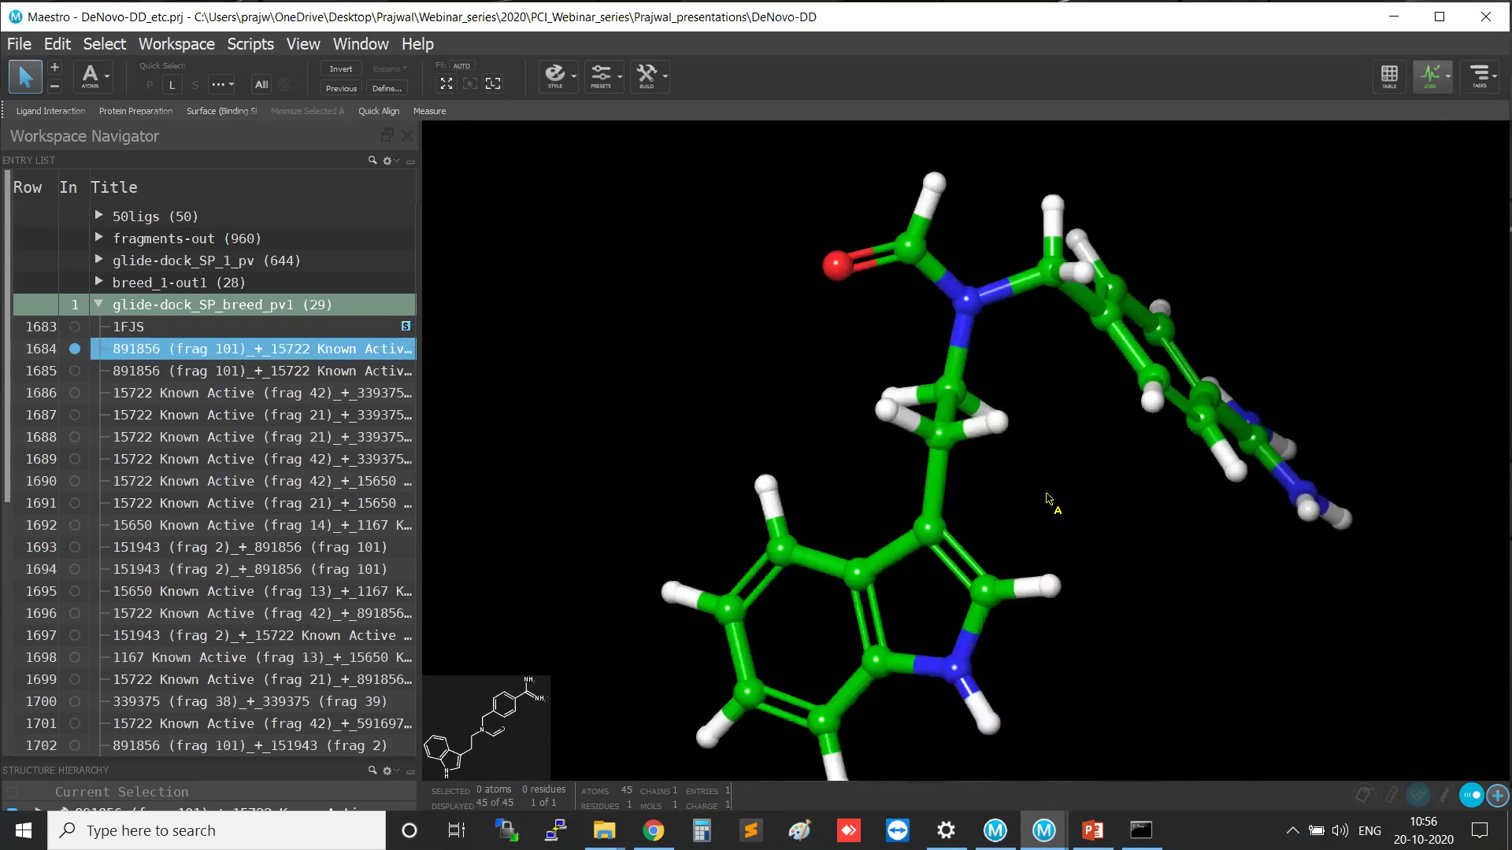
# Check that picking works at the Atoms level and select the hydrogen on the ligand's formyl carbon.
pyautogui.click(935, 184)
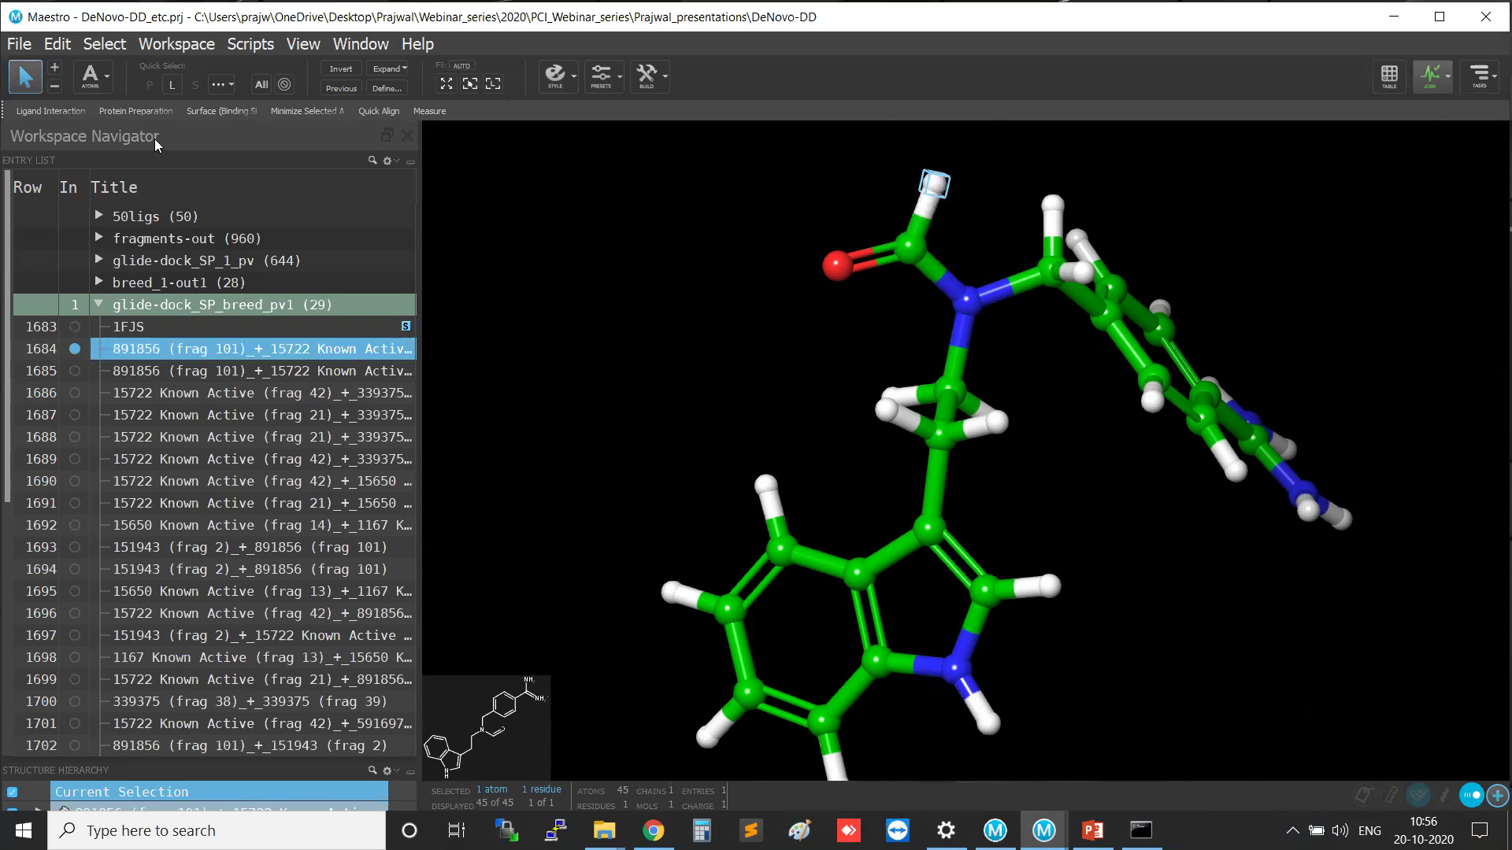
pyautogui.click(109, 75)
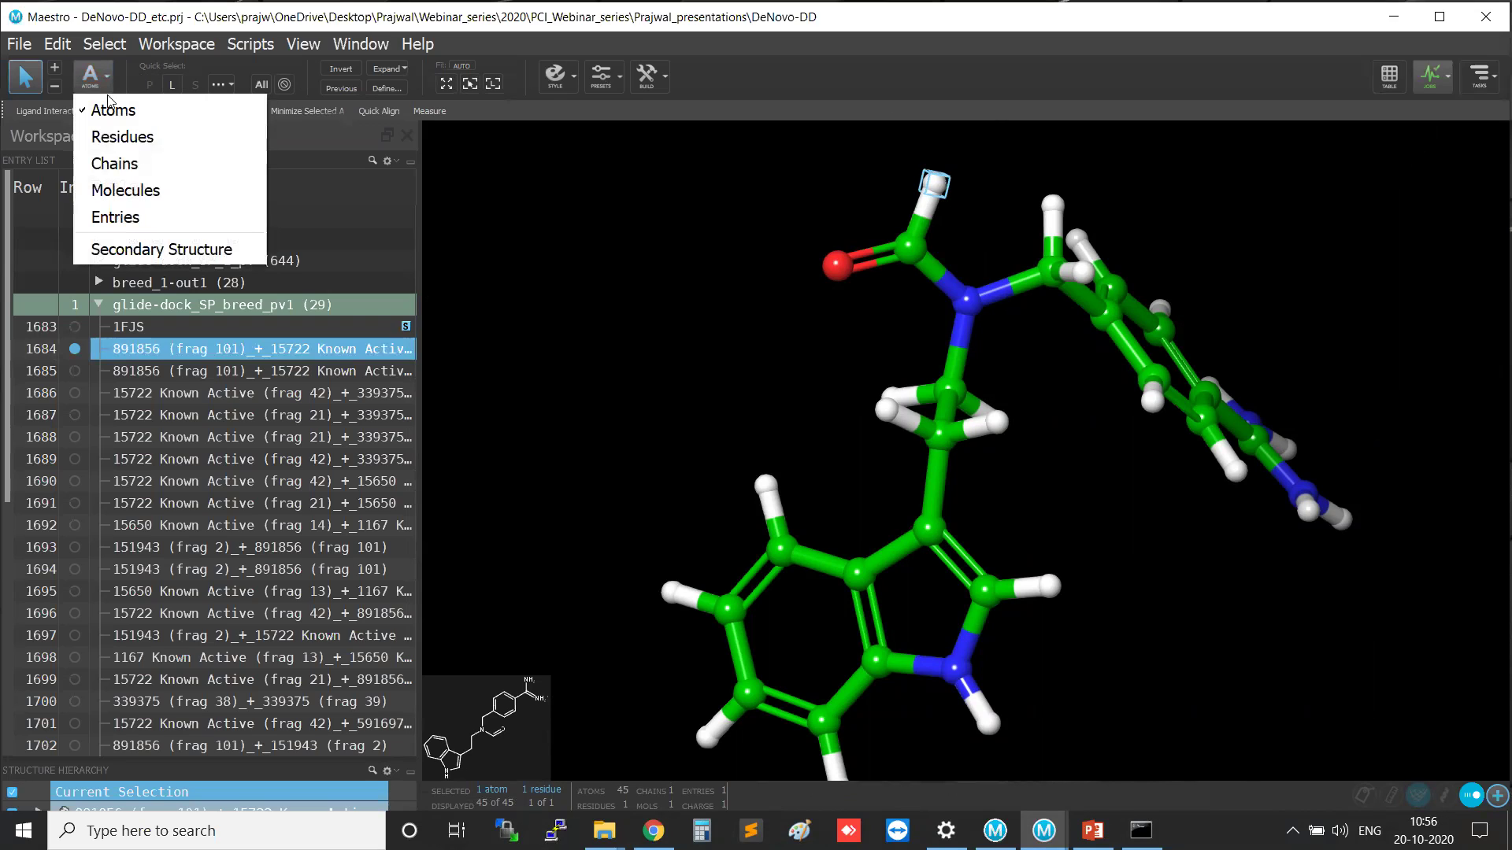
pyautogui.click(1006, 194)
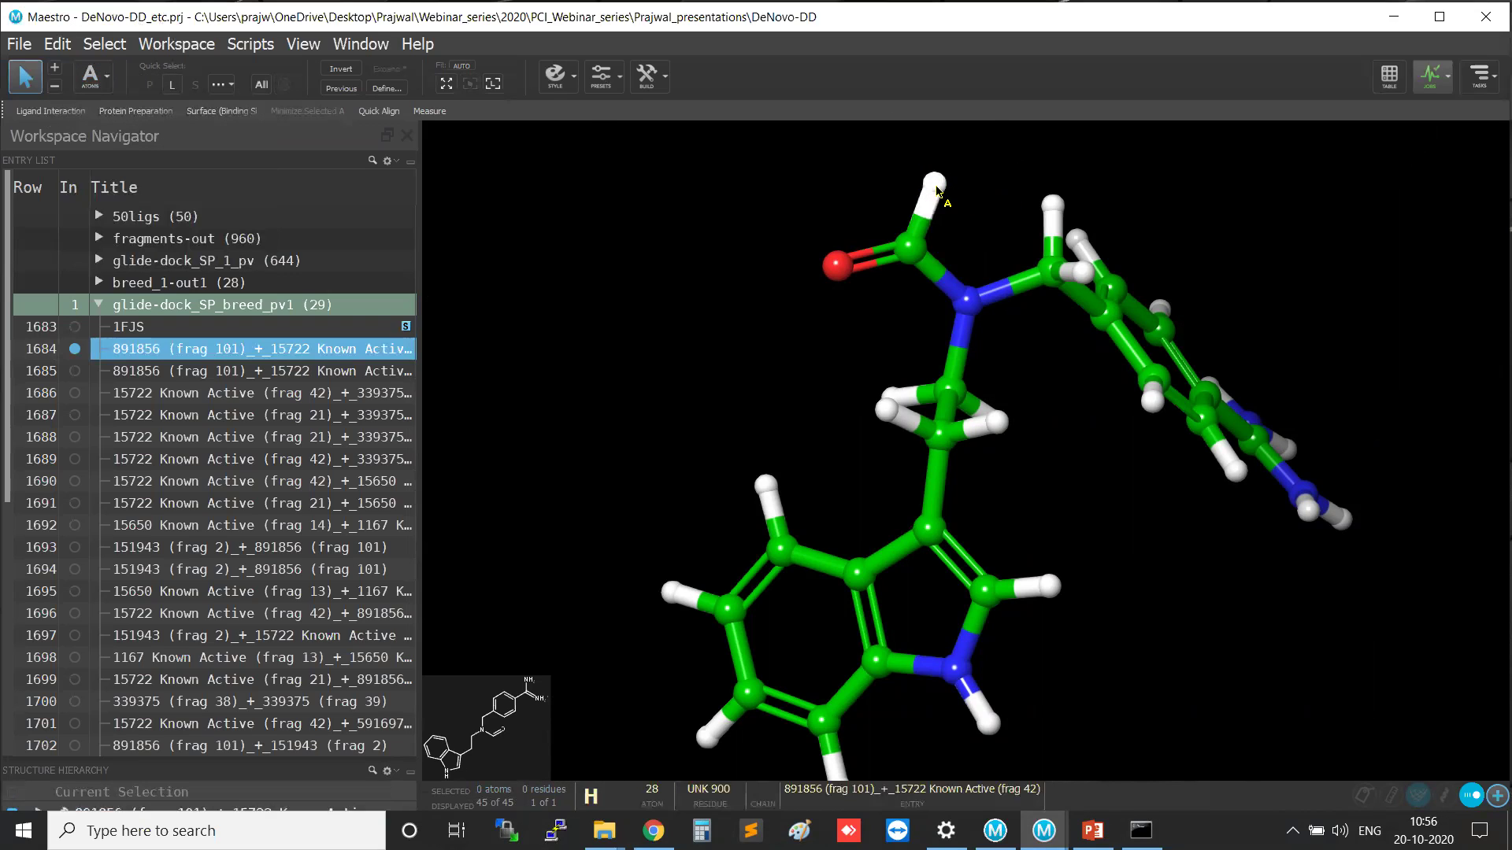
pyautogui.press('ctrl')
pyautogui.press('ctrl')
pyautogui.press('ctrl')
pyautogui.press('ctrl')
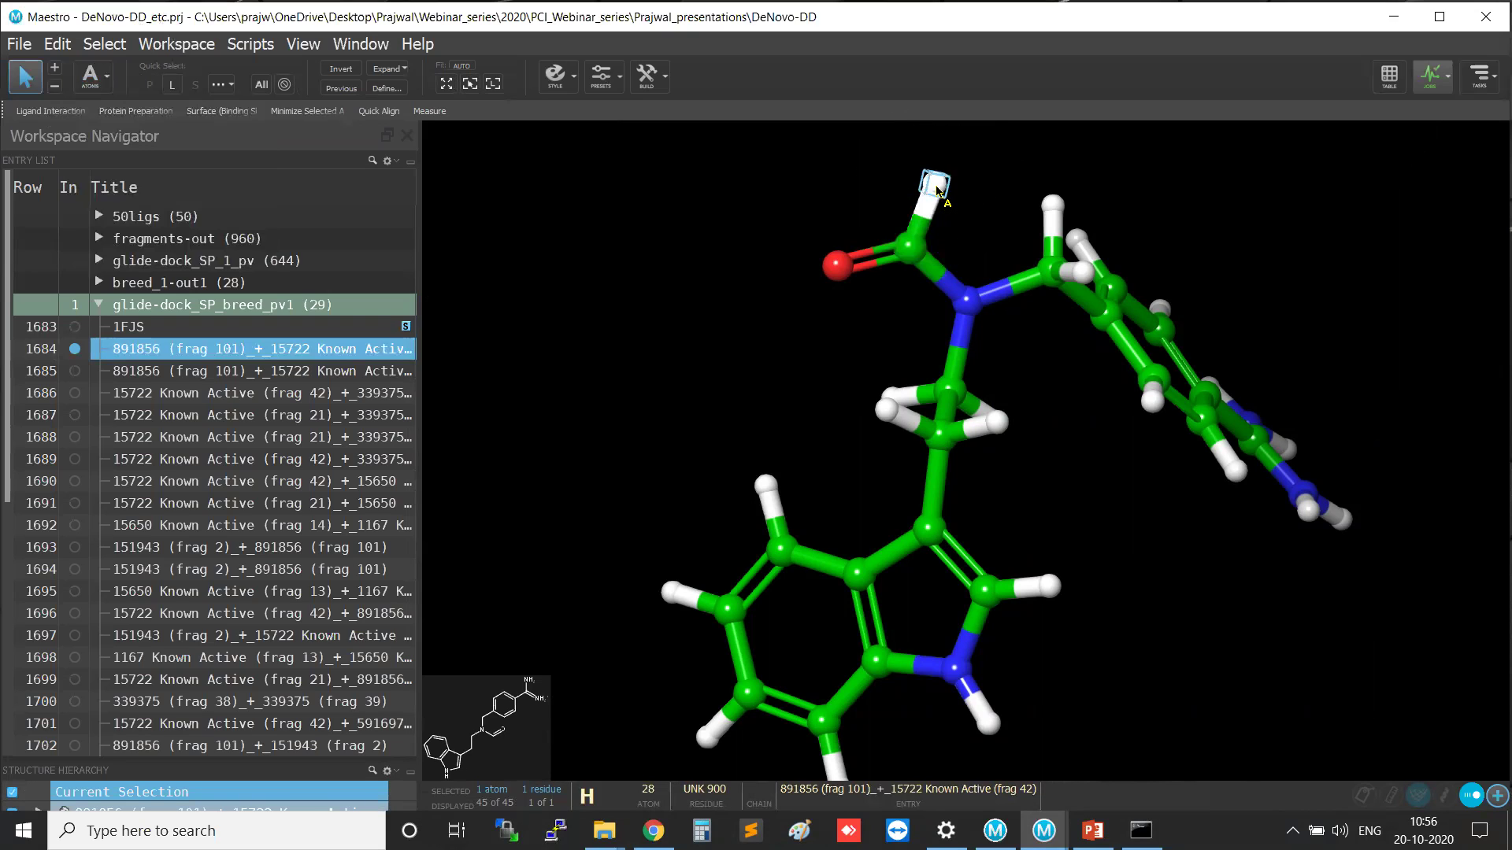
pyautogui.press('ctrl')
pyautogui.press('ctrl')
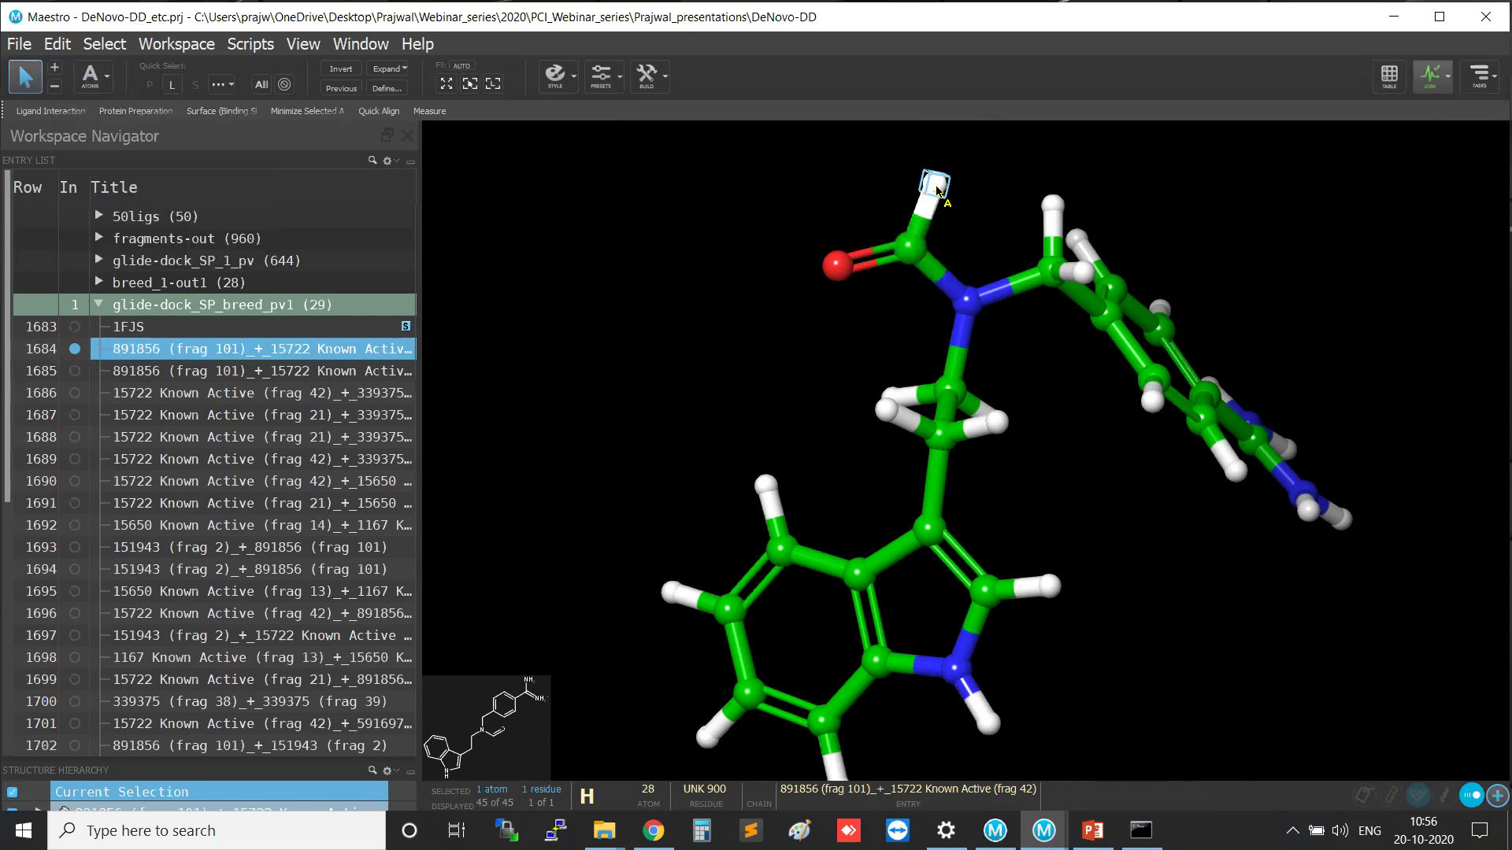
# Search the tasks for enumeration, open Custom R-Group Enumeration, and place its dialog clear of the ligand.
pyautogui.click(1484, 79)
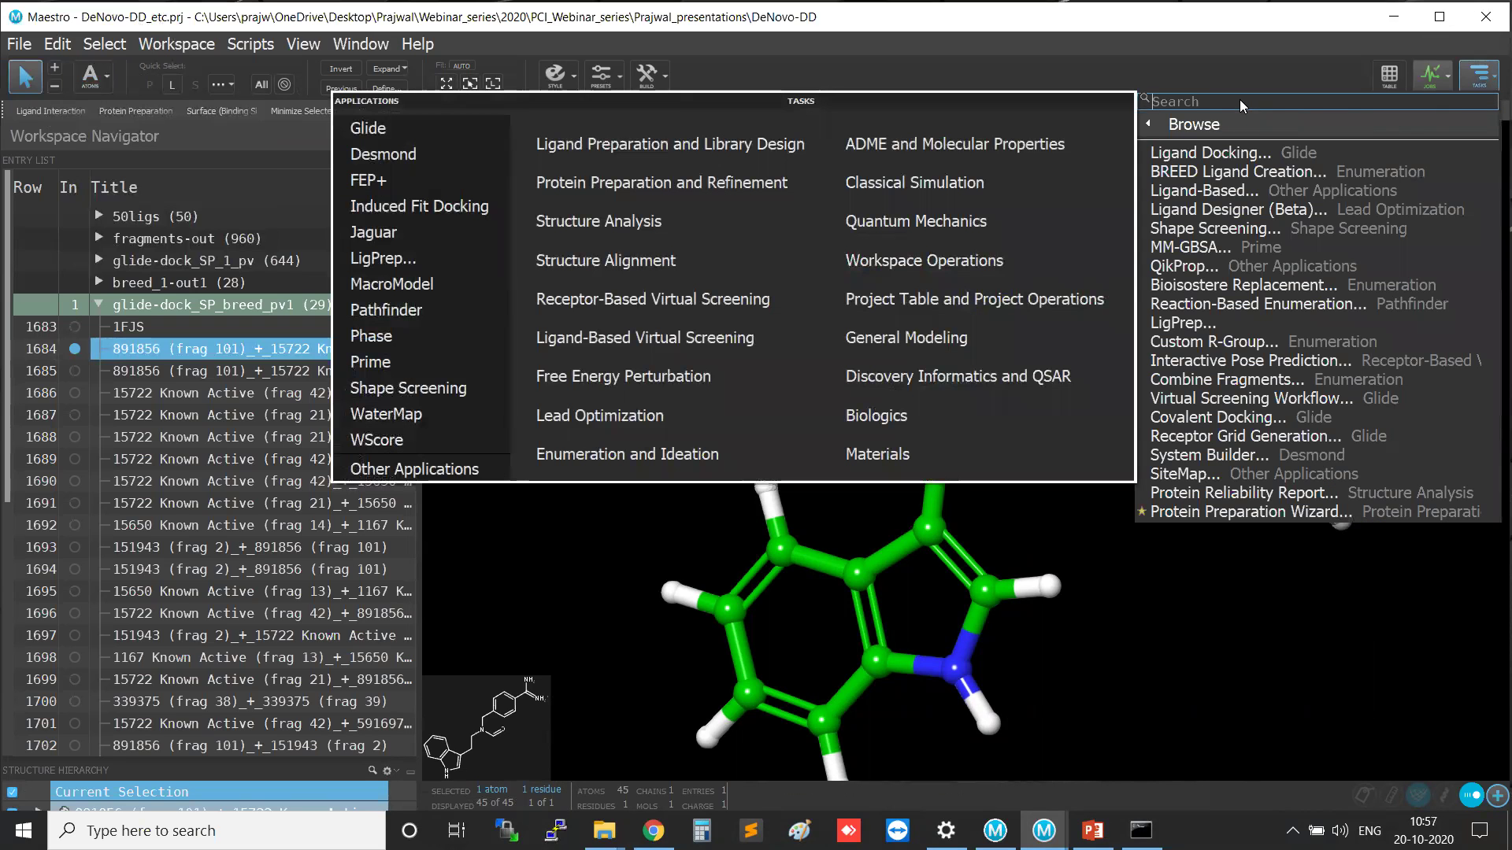
pyautogui.write('enumera')
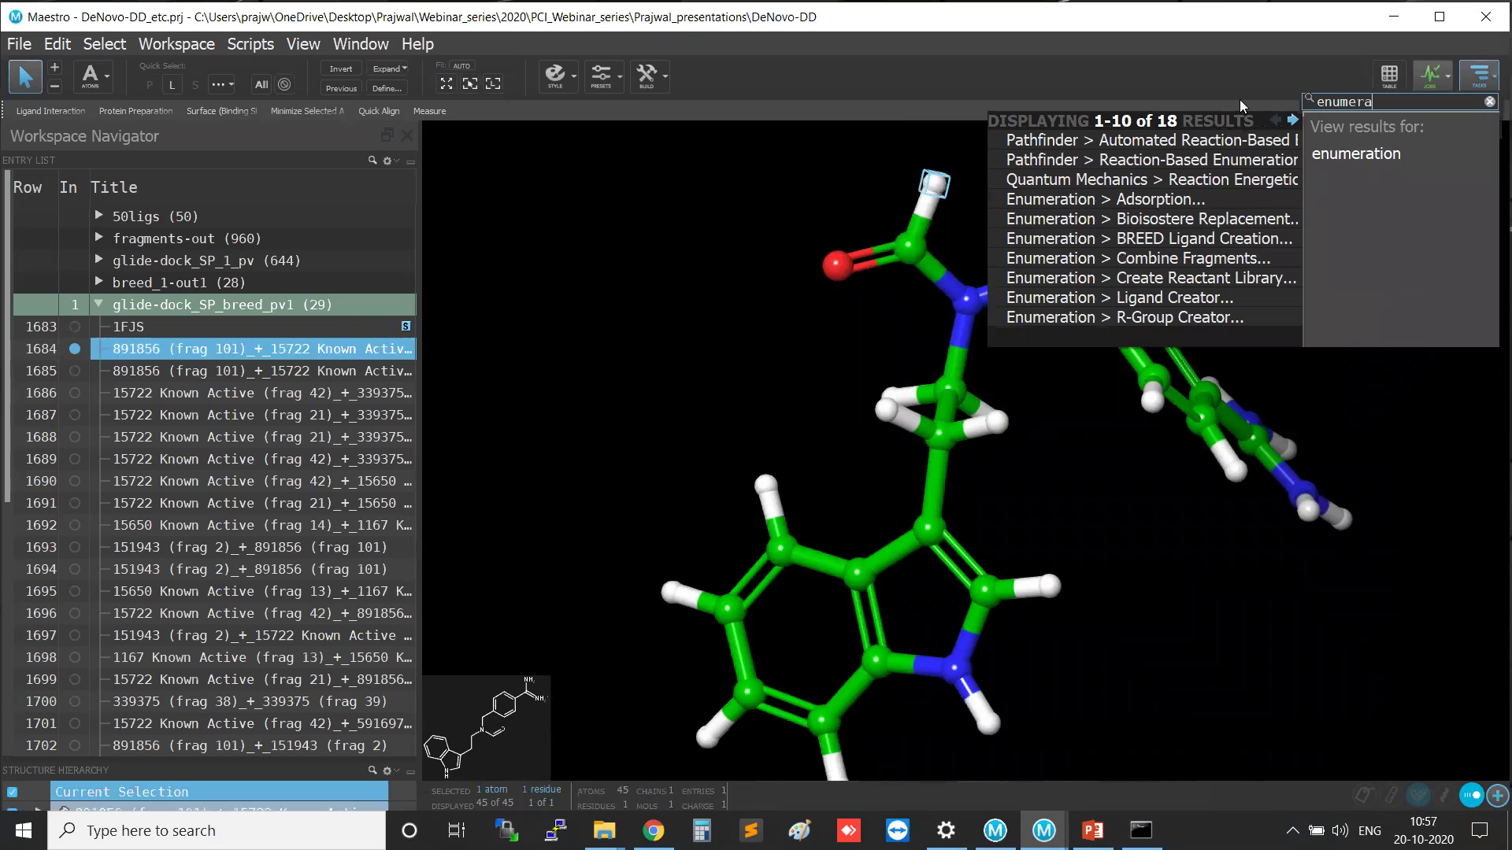
pyautogui.write('tion')
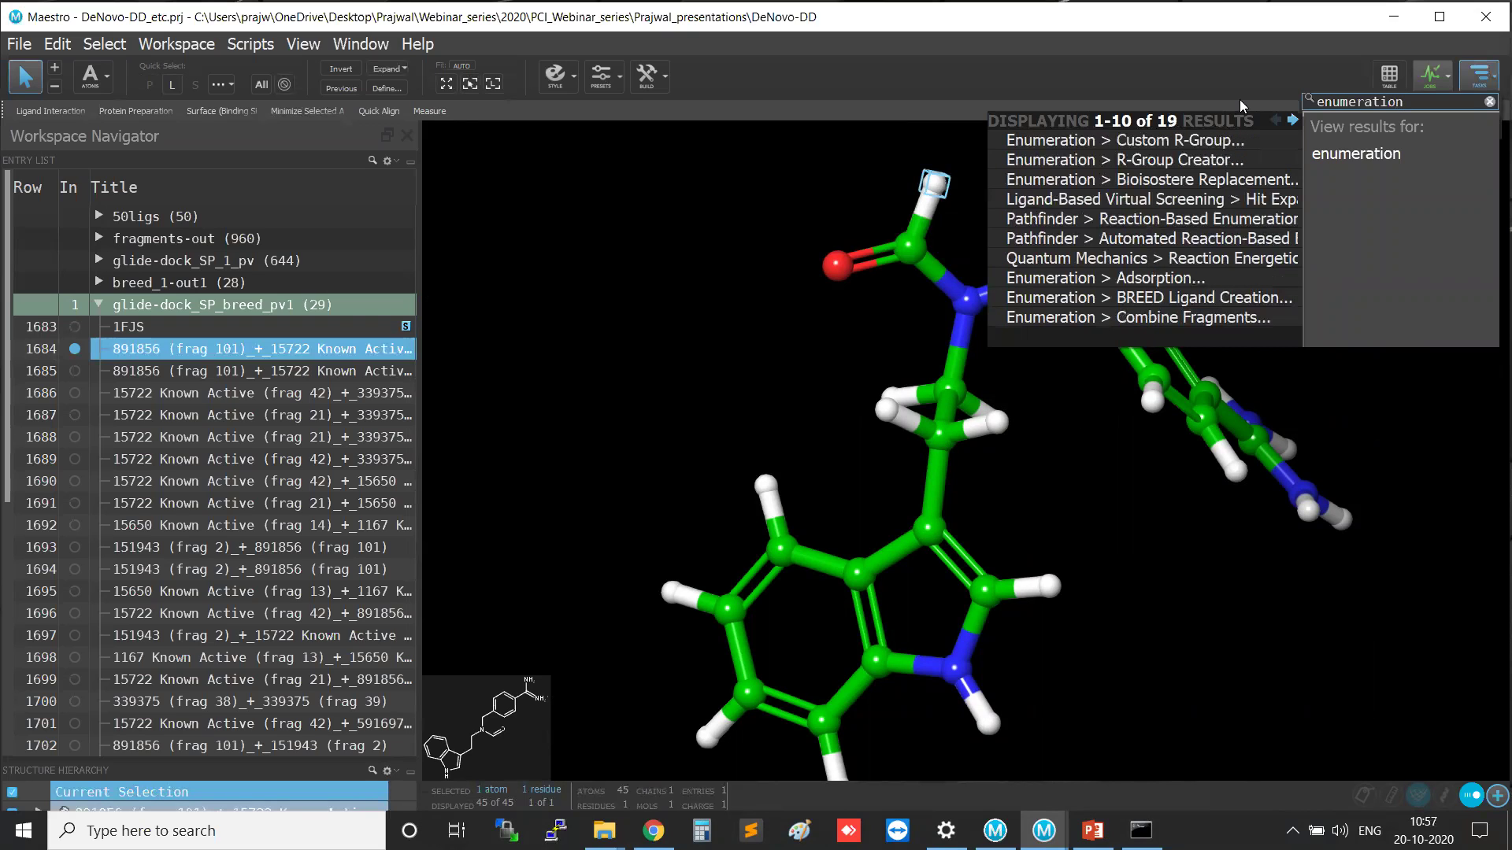
pyautogui.click(1195, 137)
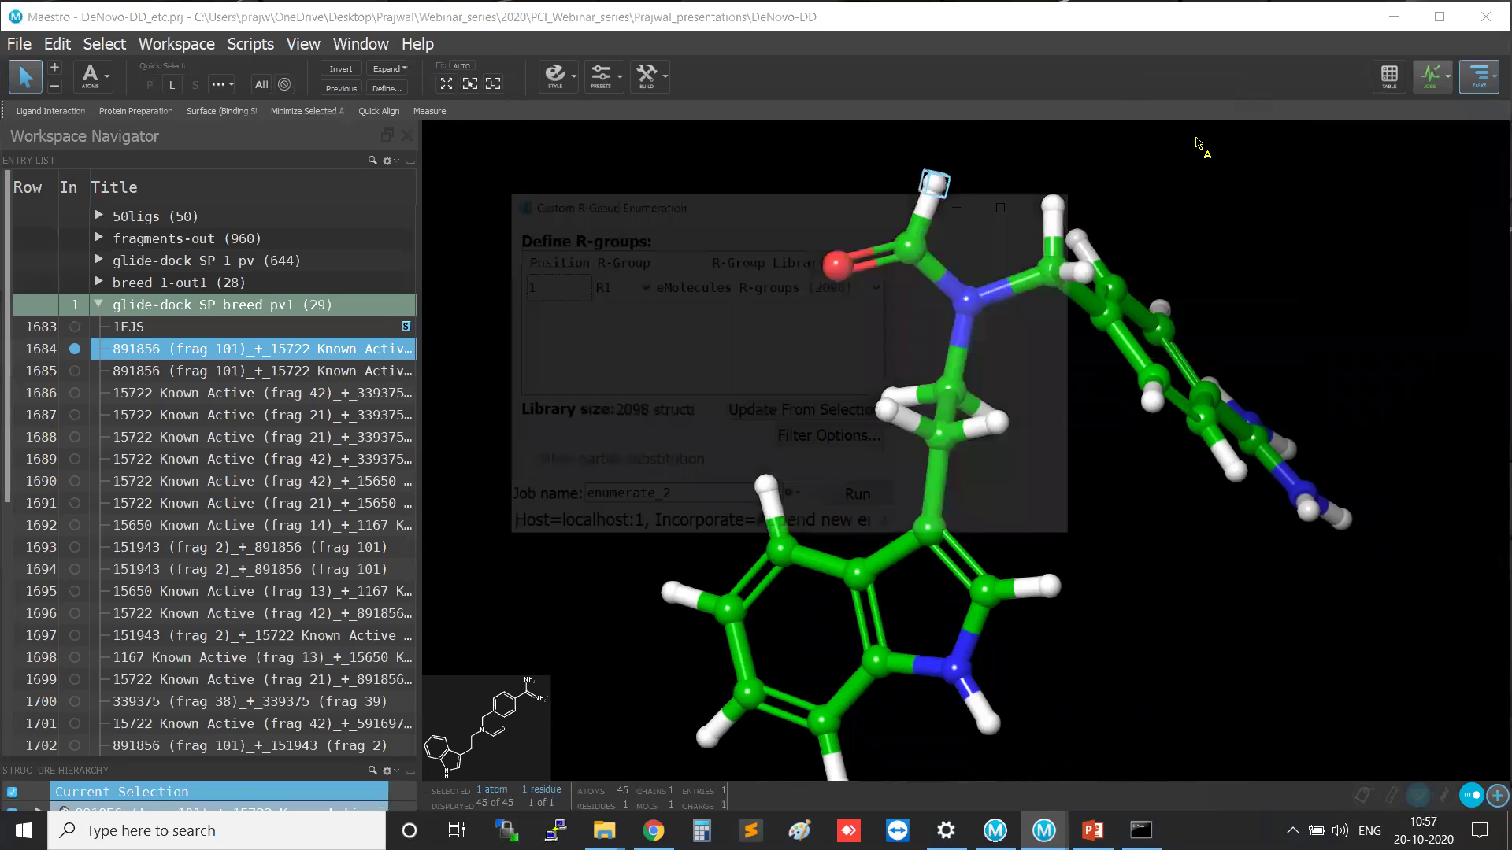
pyautogui.moveTo(789, 211); pyautogui.dragTo(377, 213)
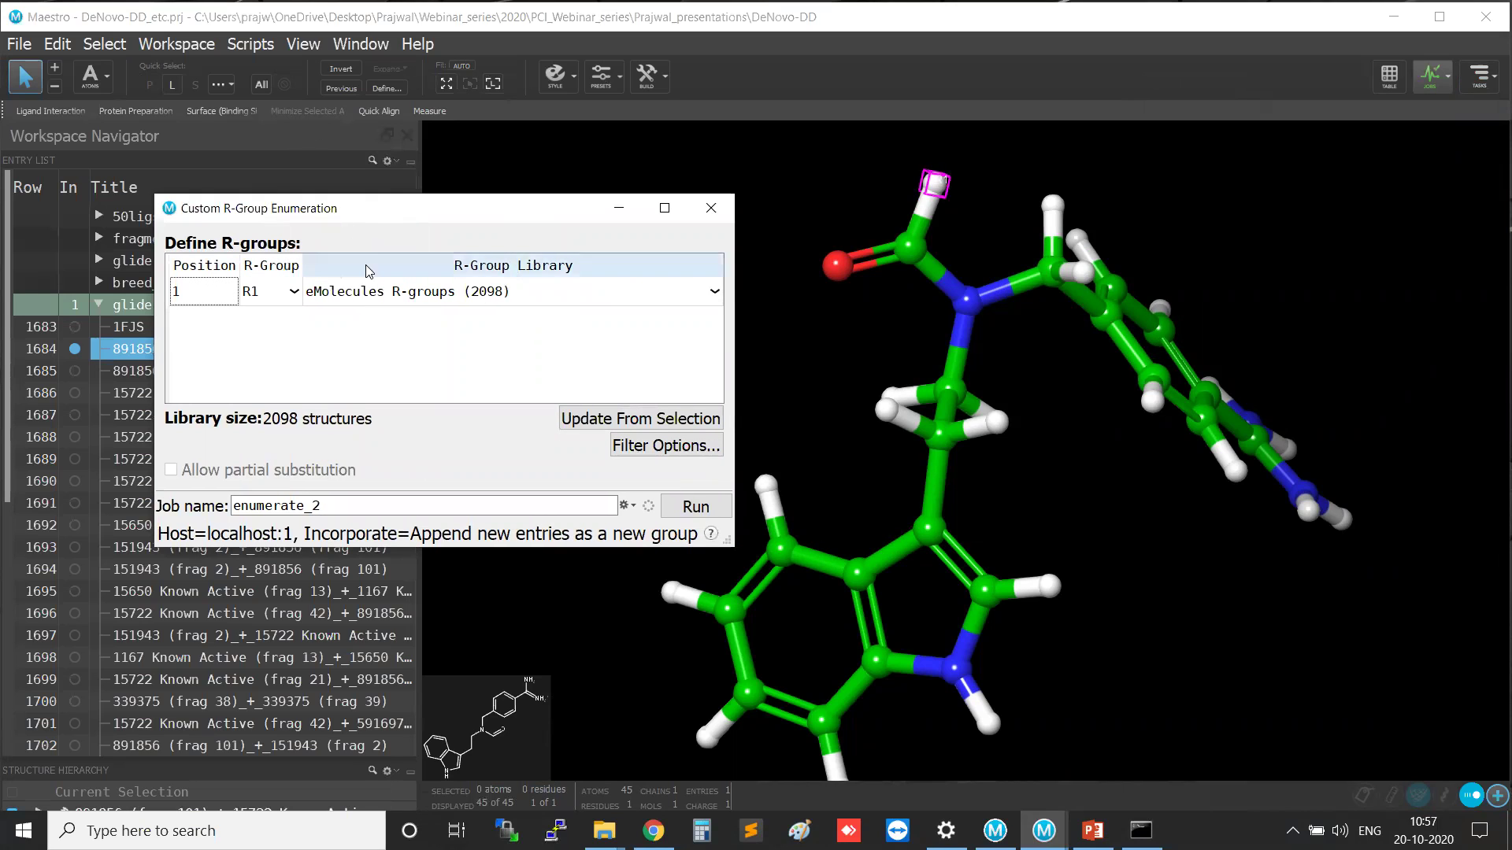
# Review the R-group libraries and R-group labels offered for position 1.
pyautogui.click(334, 293)
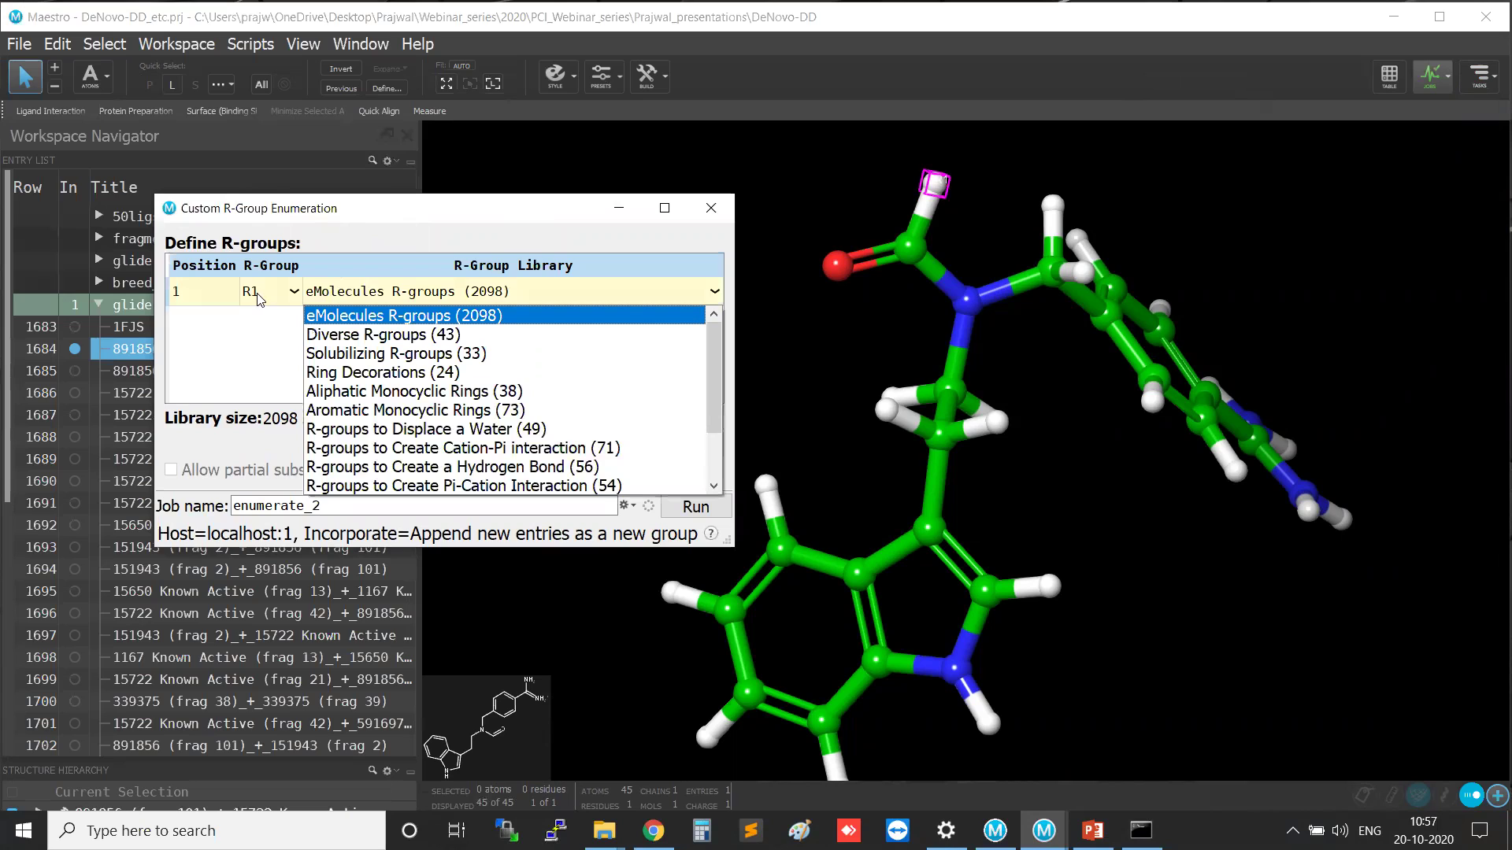
pyautogui.click(267, 318)
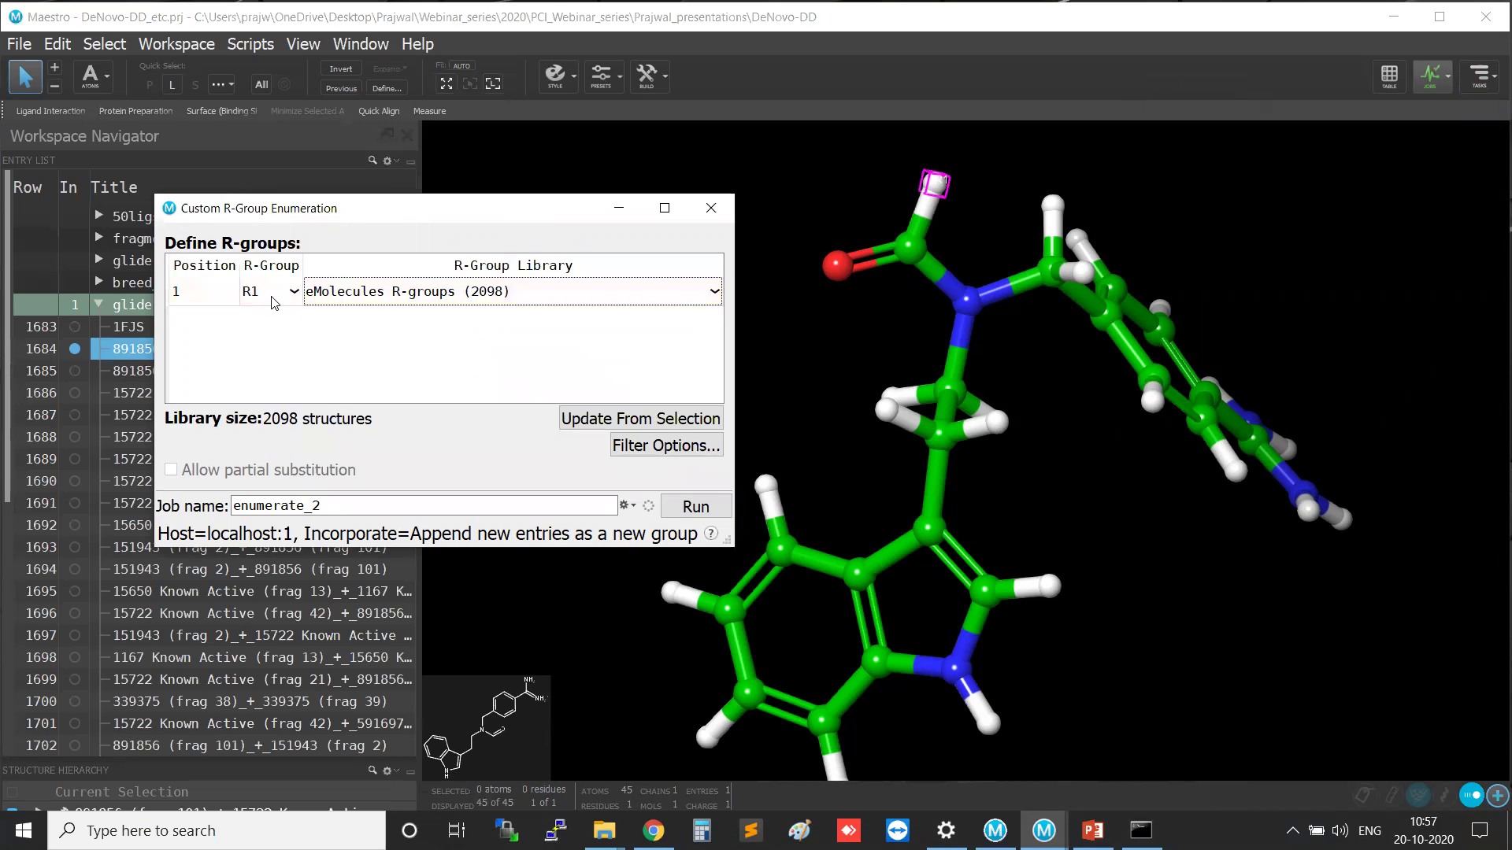
pyautogui.click(273, 299)
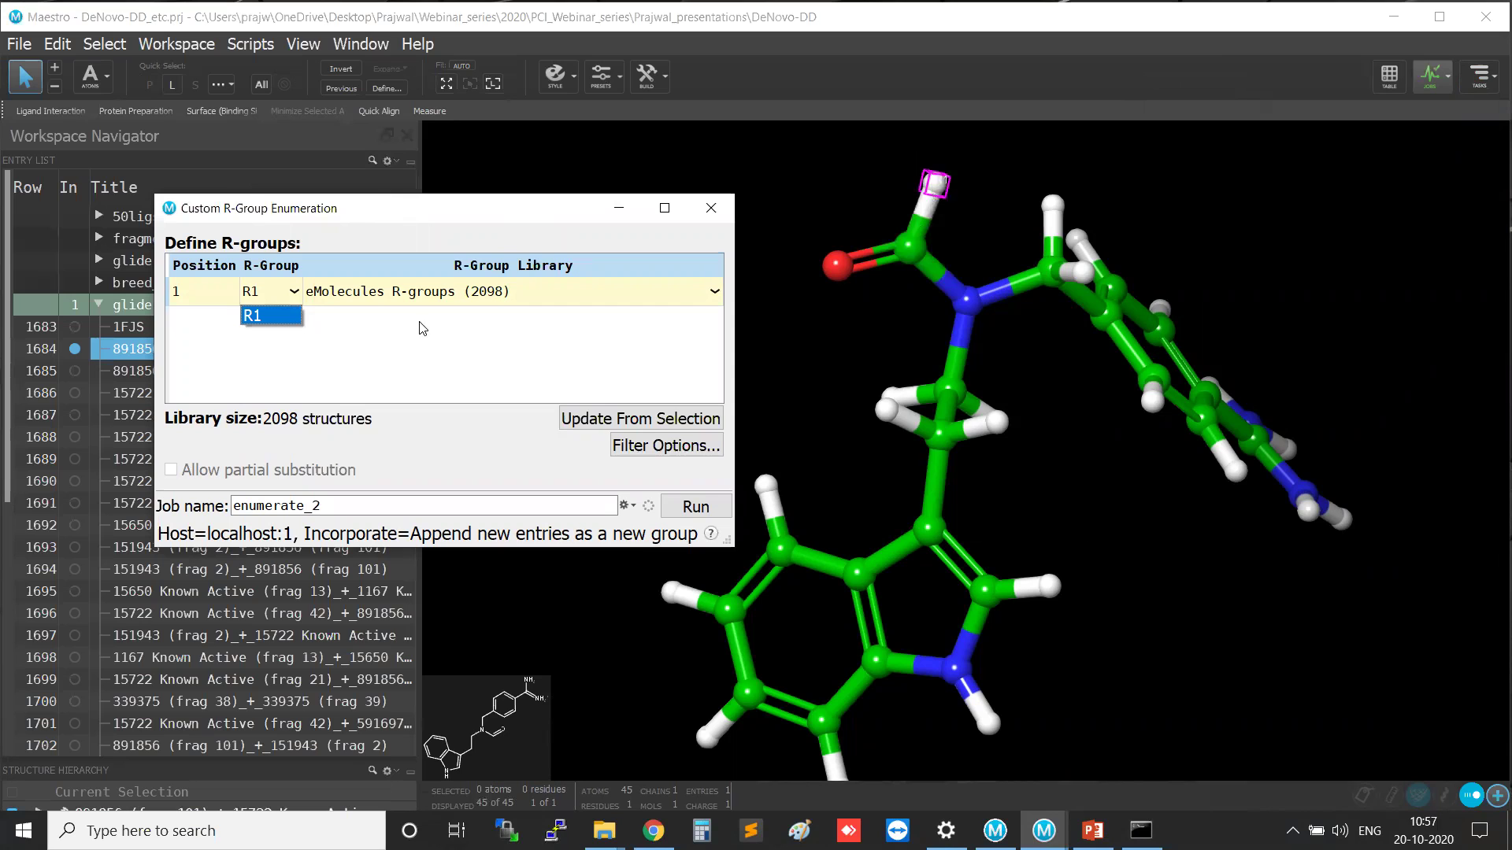
# Select a hydrogen on the ethyl linker and update the R-group position from that selection.
pyautogui.click(886, 411)
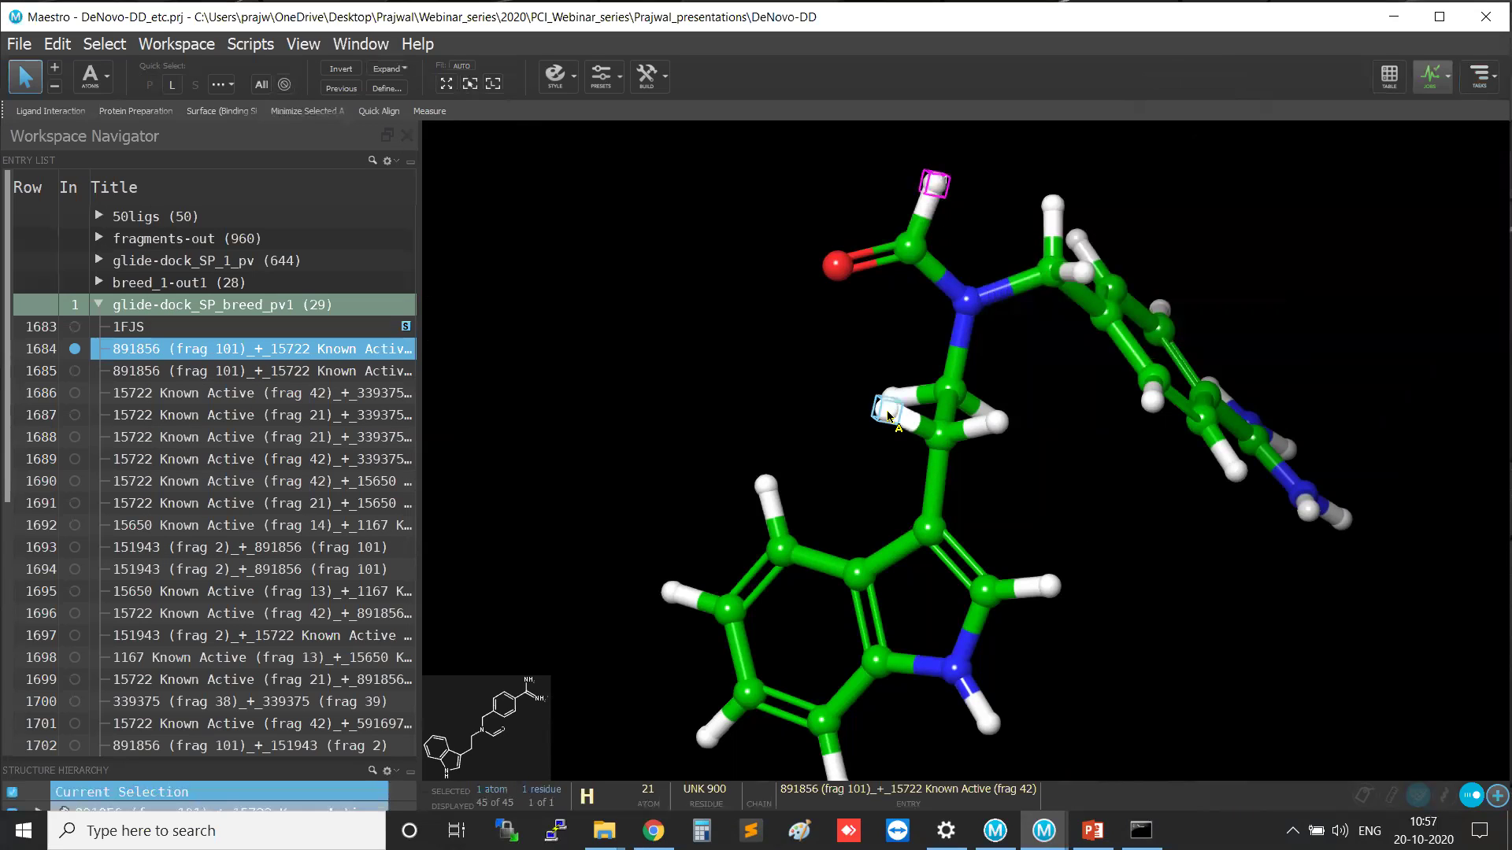
pyautogui.moveTo(1043, 831)
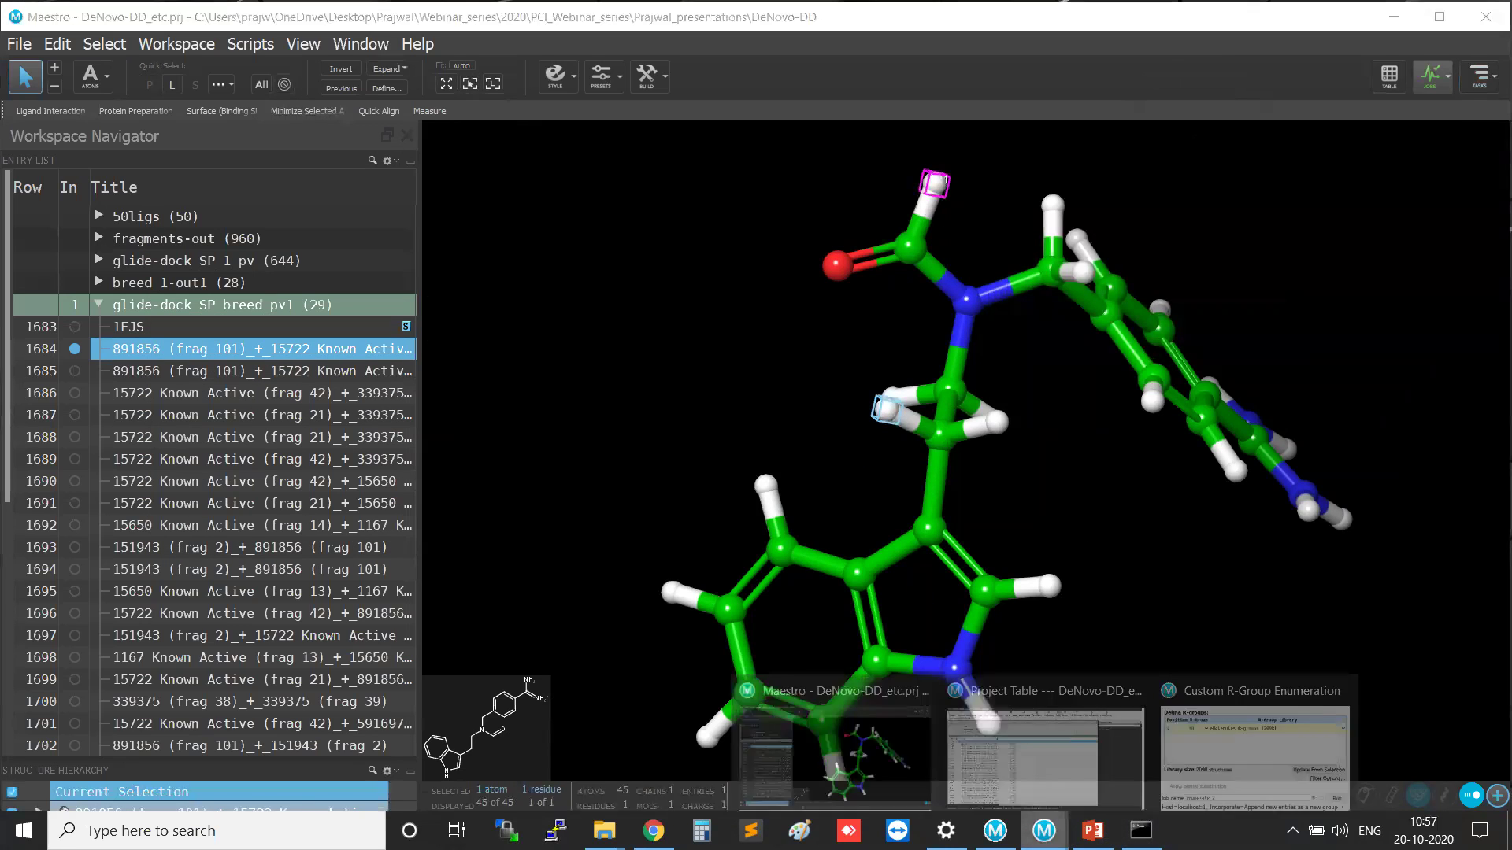
pyautogui.click(1254, 740)
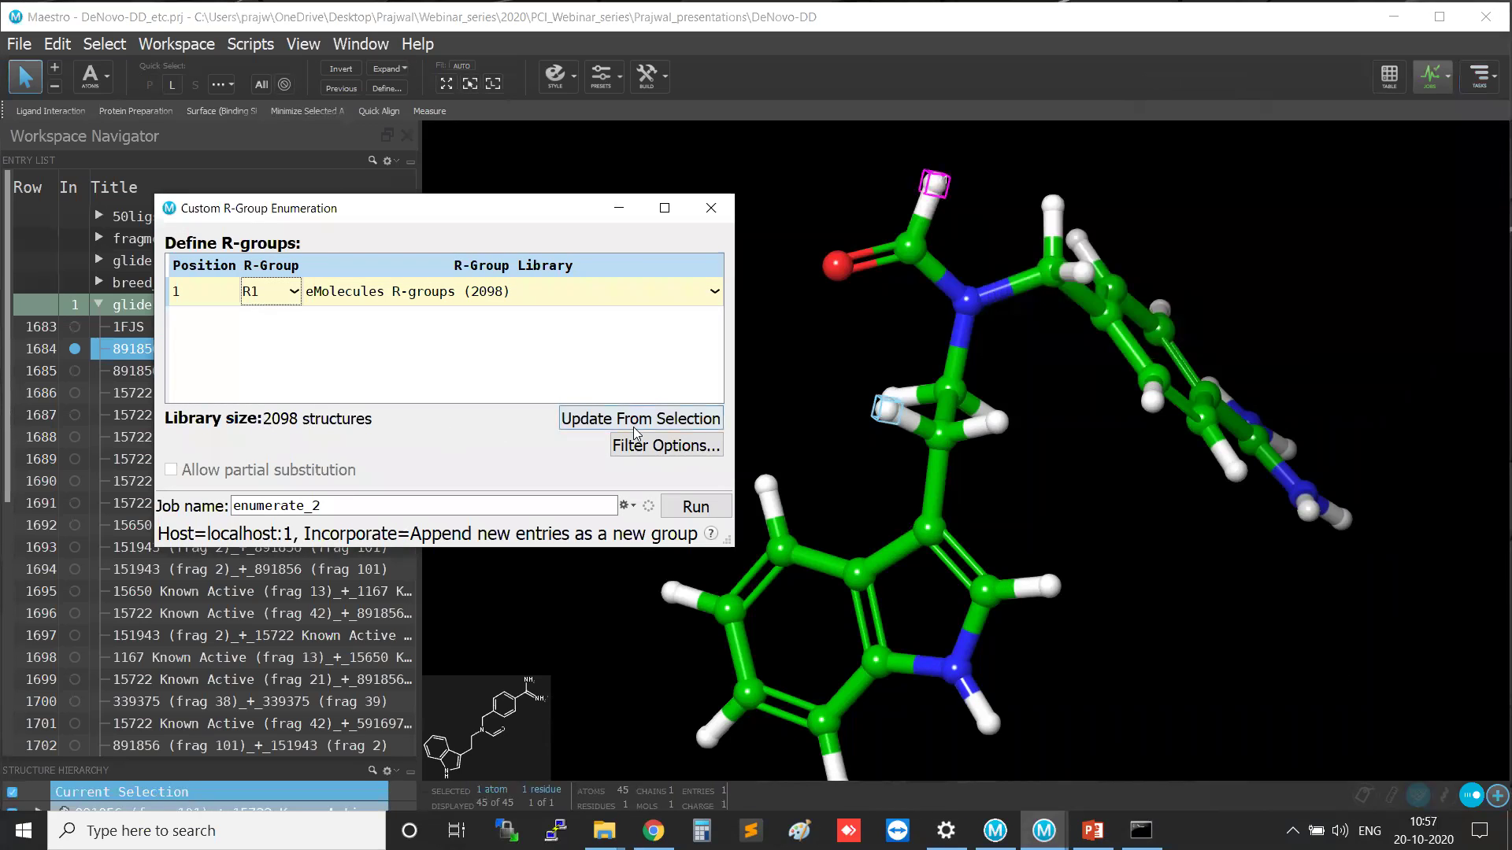
pyautogui.click(598, 418)
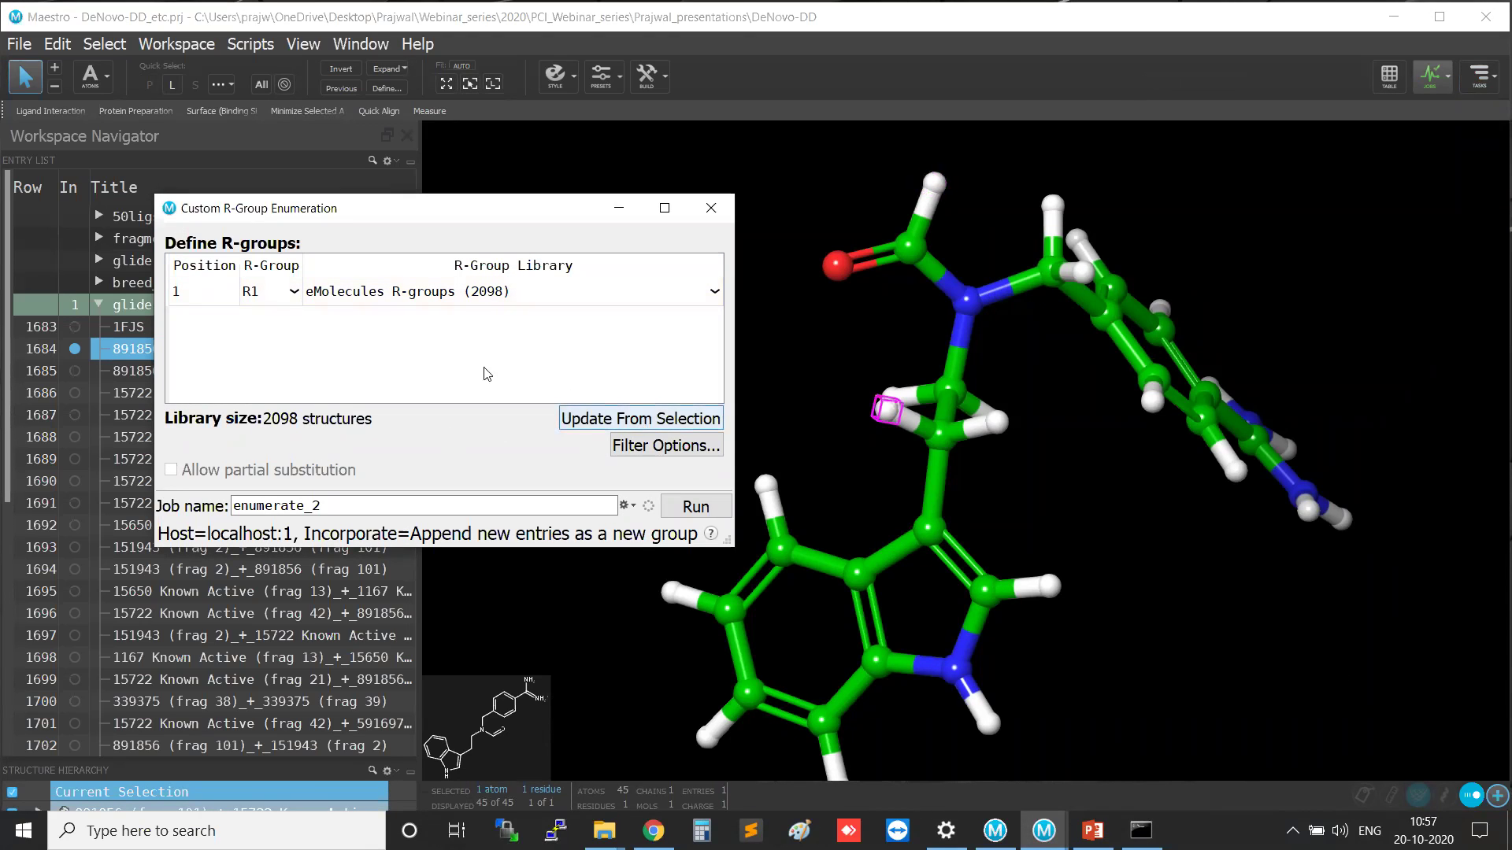
# Select both the formyl hydrogen and the ethyl linker hydrogen, and update the enumeration to define R-group positions from them.
pyautogui.click(936, 188)
pyautogui.keyDown('shift'); pyautogui.click(888, 411); pyautogui.keyUp('shift')
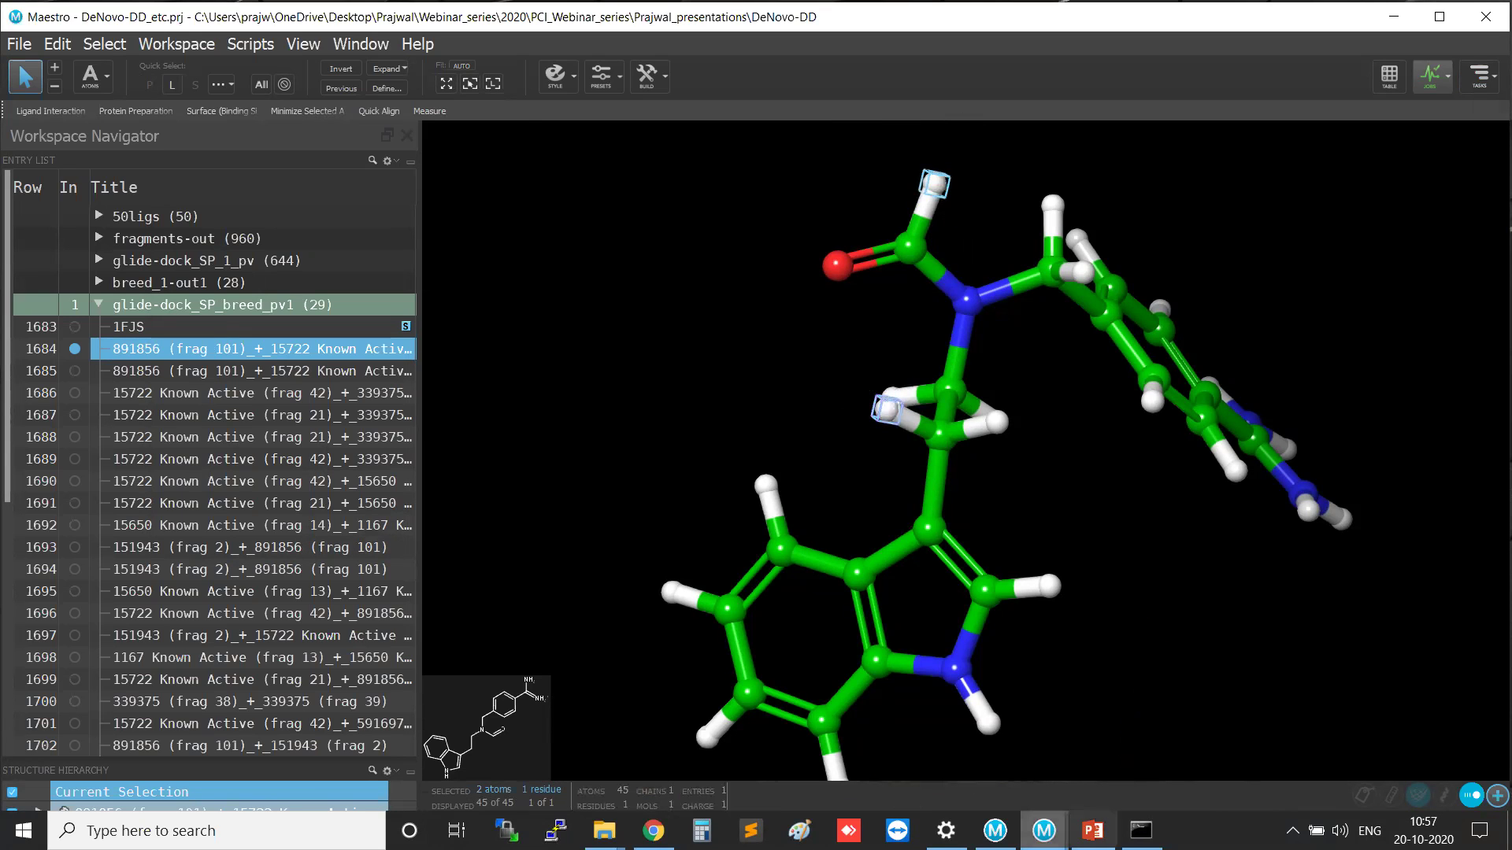
pyautogui.click(1044, 831)
pyautogui.click(1243, 760)
pyautogui.click(586, 419)
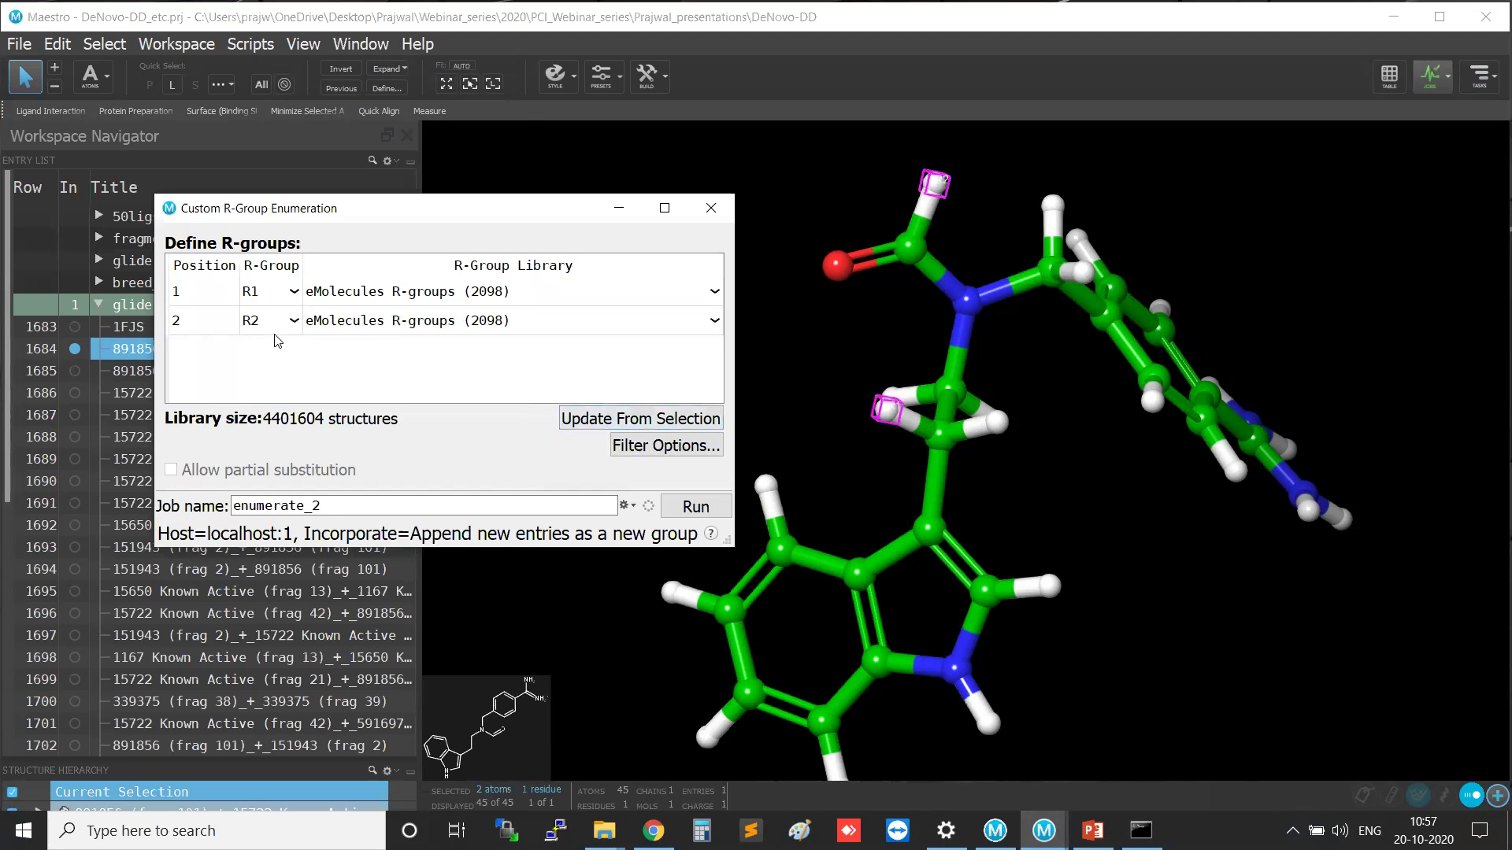
# Review the R-group libraries offered for position 2 and the R-group labels offered for position 1.
pyautogui.click(275, 303)
pyautogui.click(362, 323)
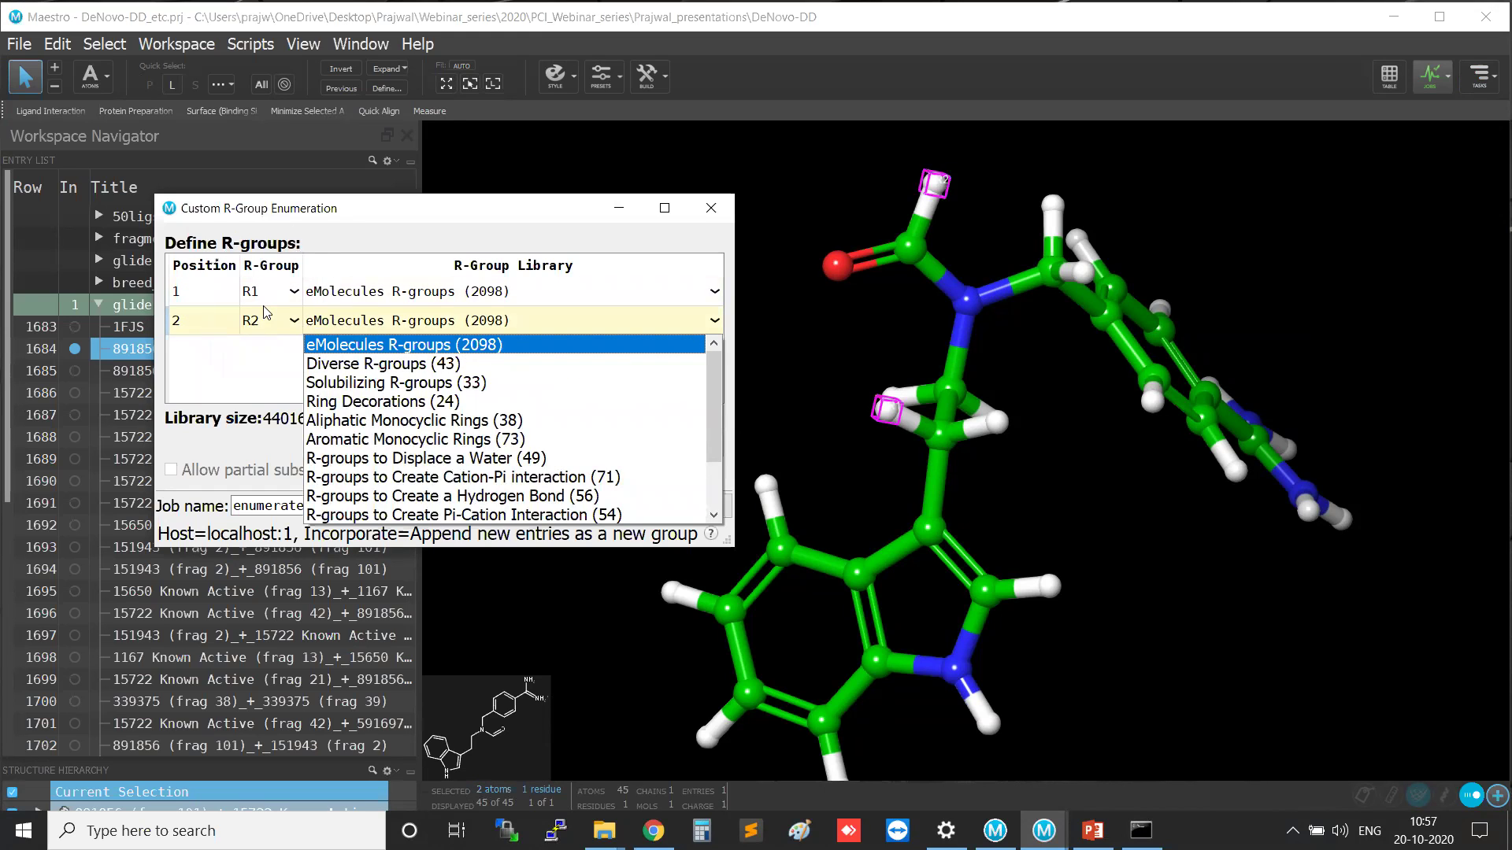
pyautogui.press('ctrl')
pyautogui.press('ctrl')
pyautogui.press('ctrl')
pyautogui.press('ctrl')
pyautogui.click(264, 292)
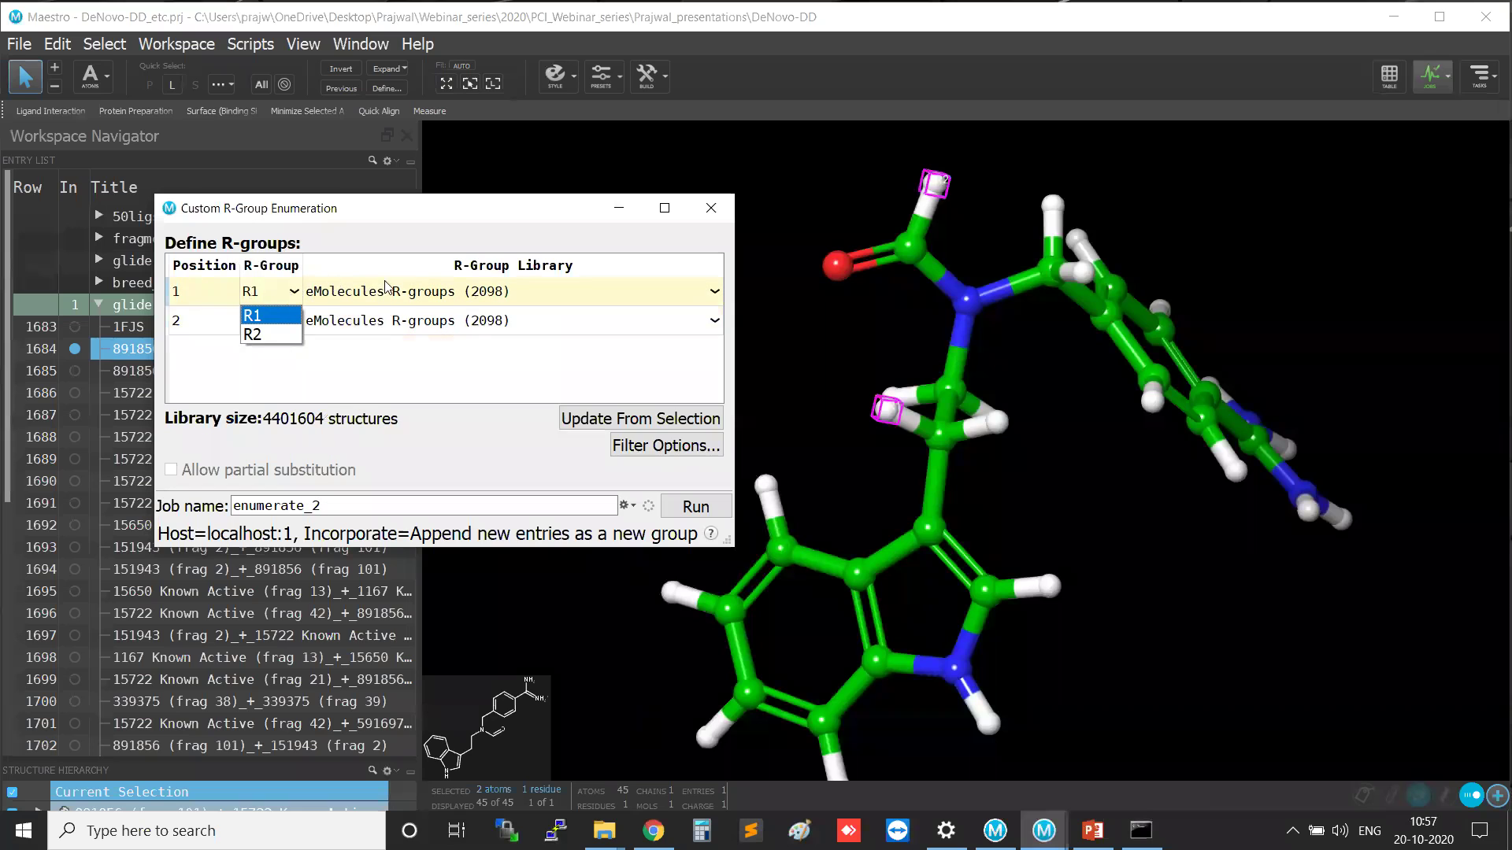
# Assign the Diverse R-groups library to both position 1 and position 2.
pyautogui.click(415, 292)
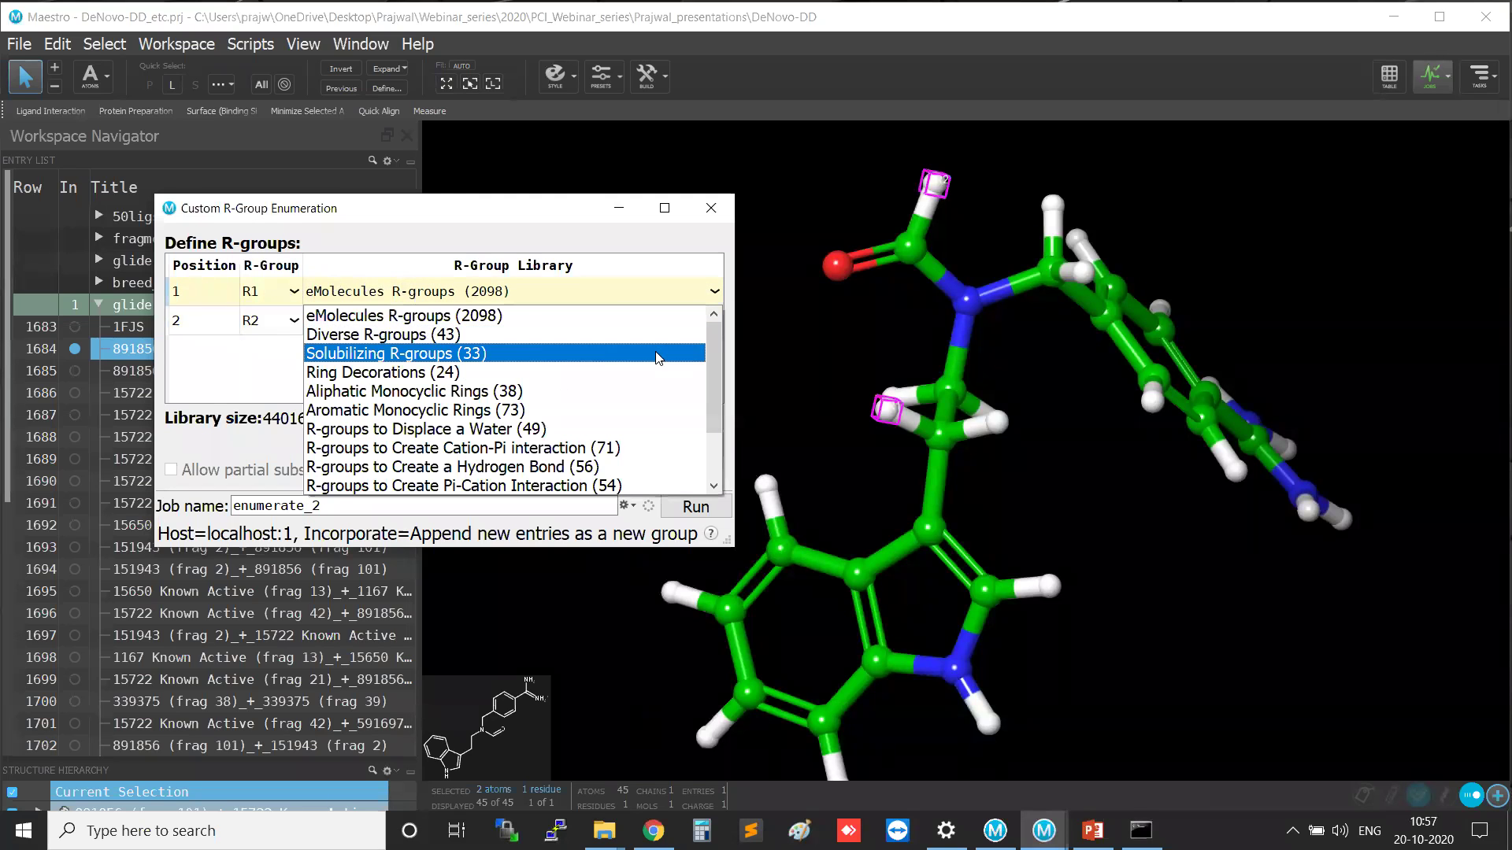
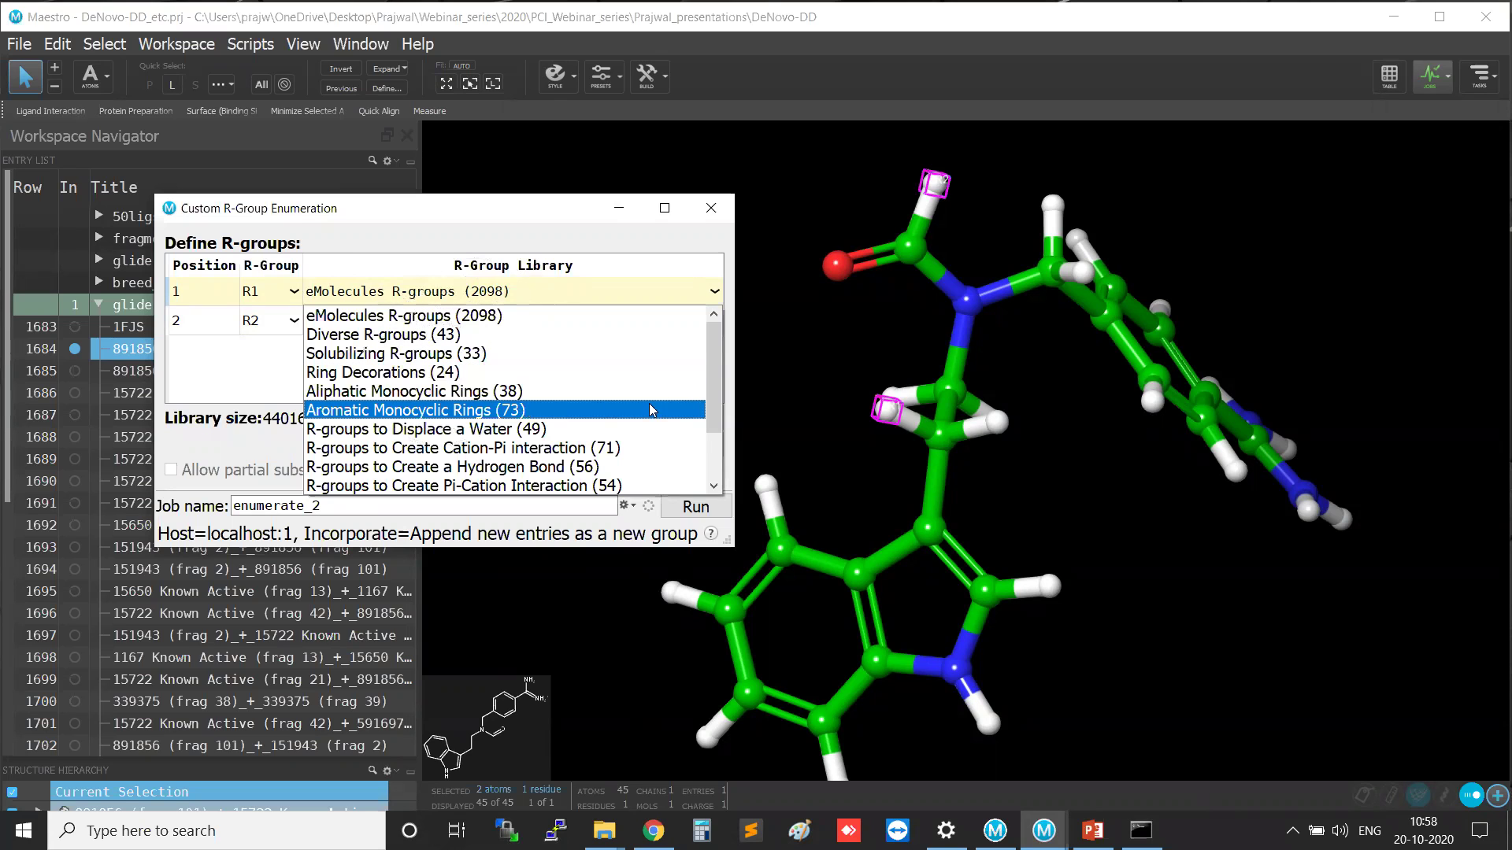
pyautogui.moveTo(710, 404); pyautogui.dragTo(715, 347)
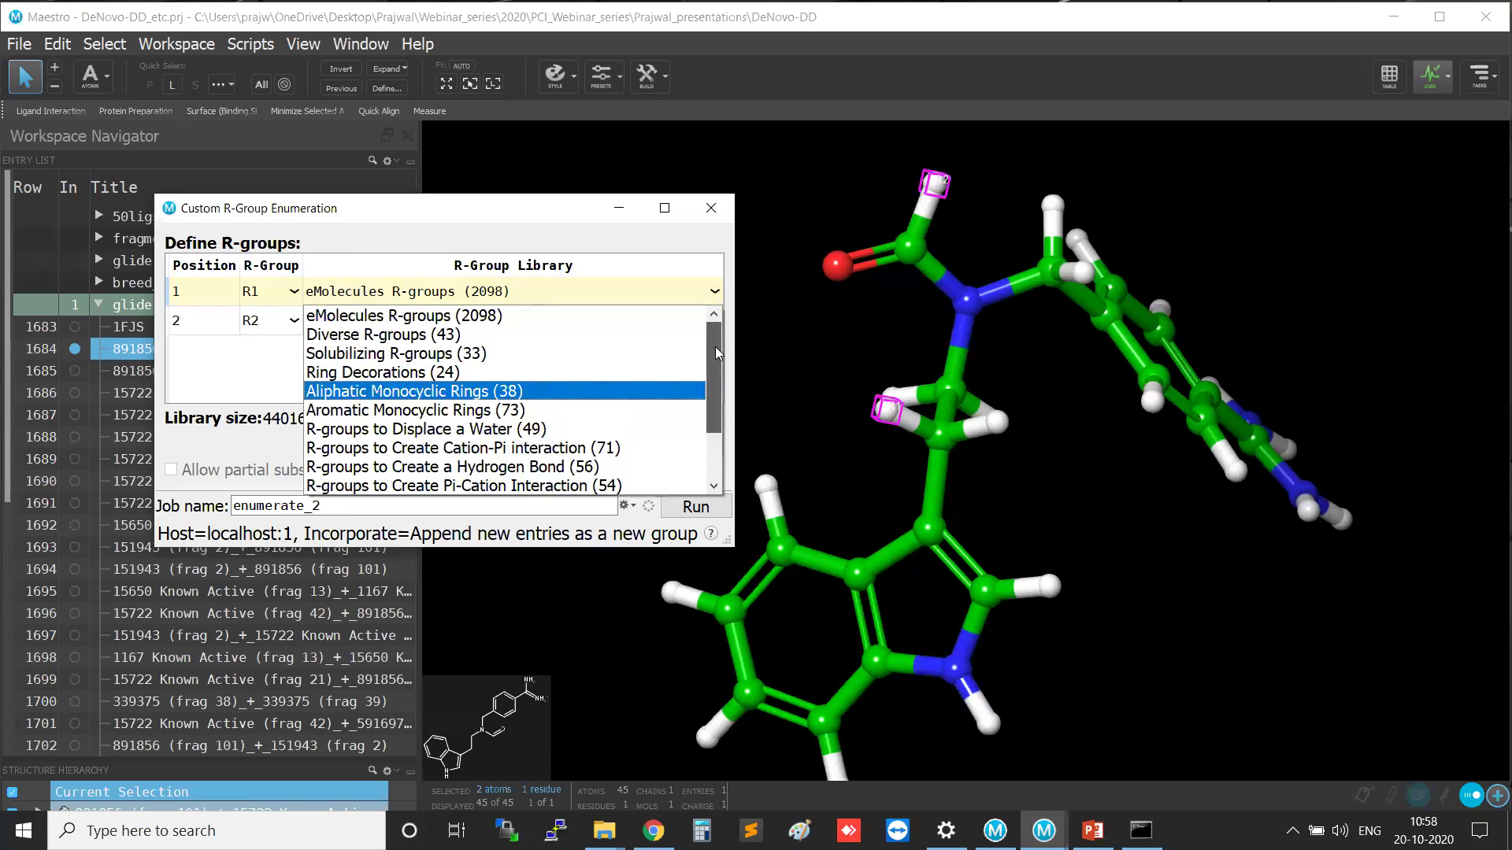
pyautogui.click(487, 336)
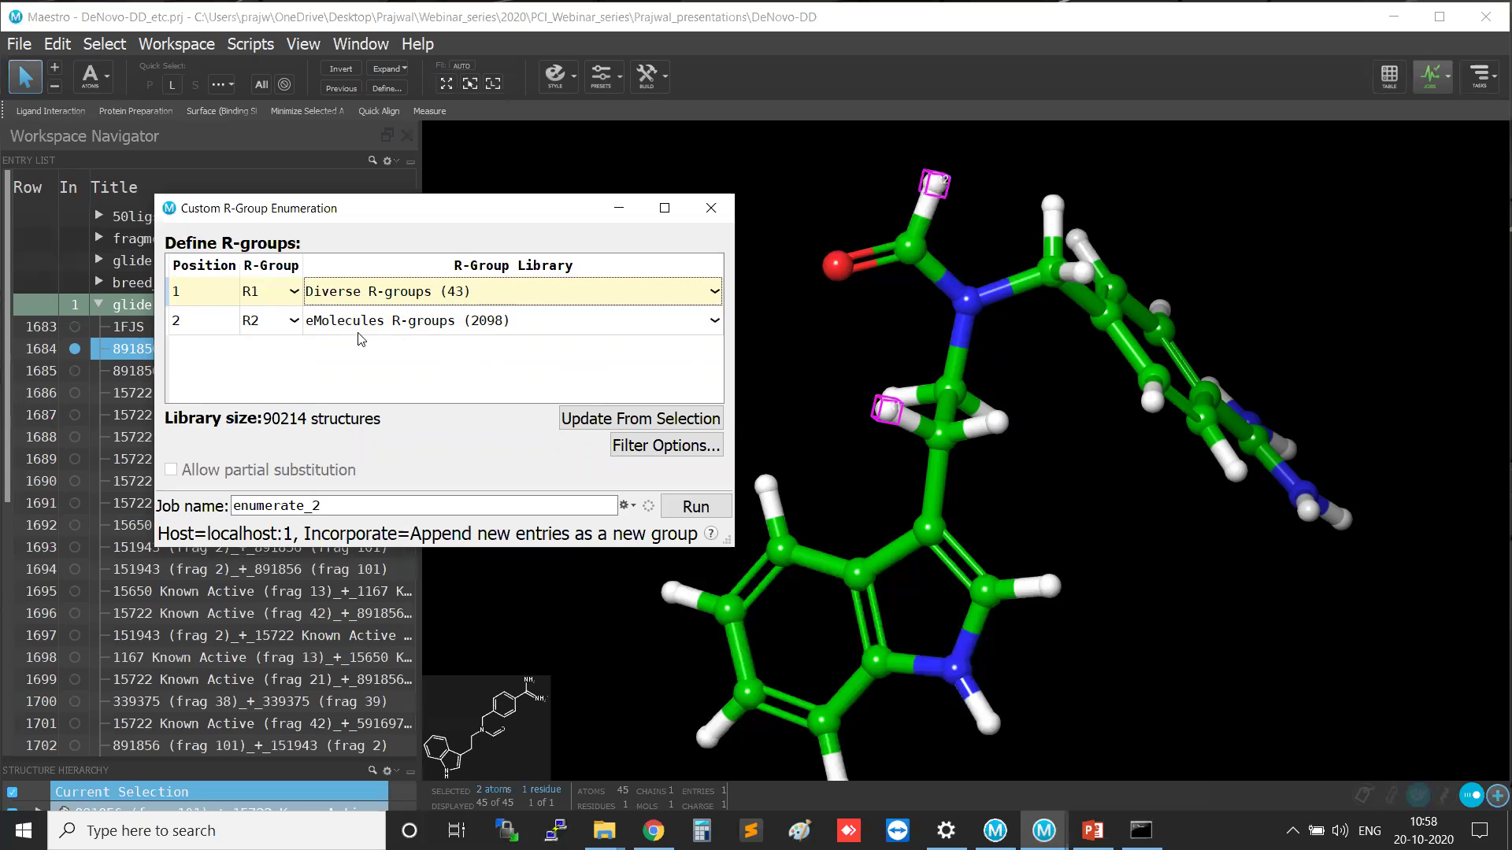
pyautogui.click(448, 327)
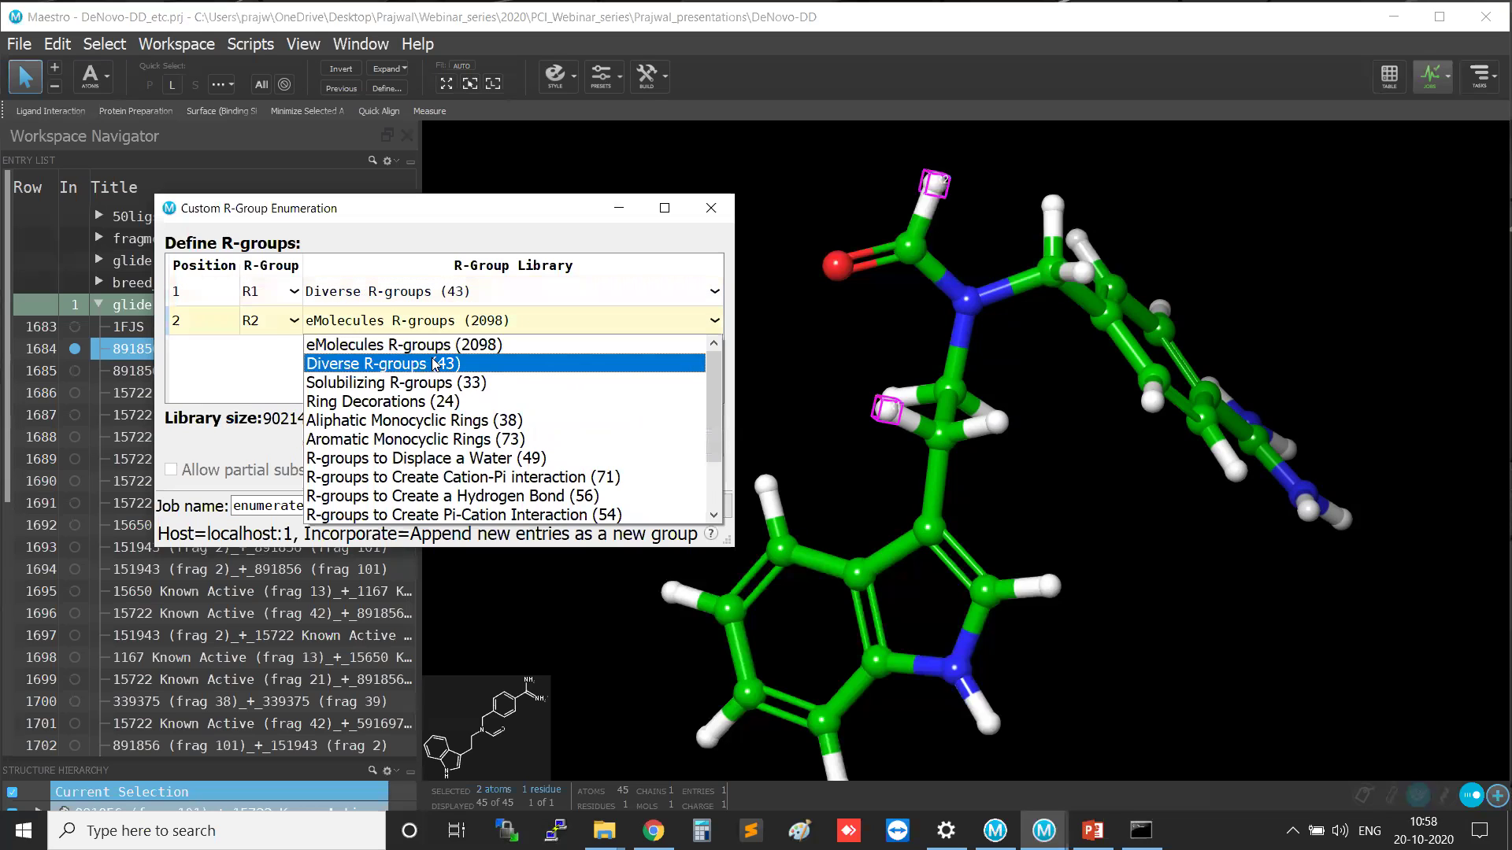
pyautogui.click(437, 365)
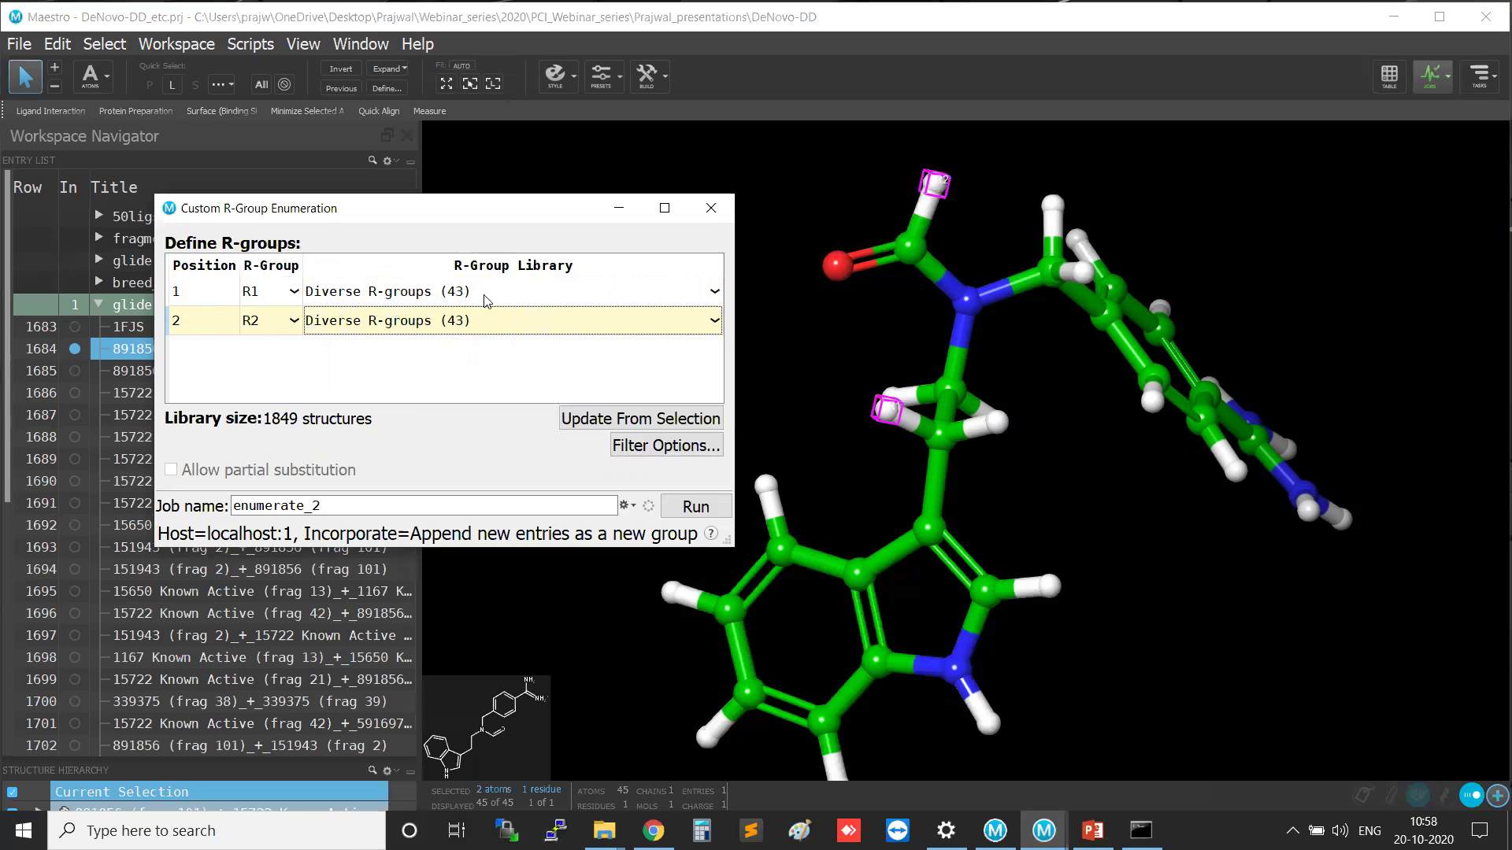
pyautogui.press('ctrl')
pyautogui.press('ctrl')
pyautogui.press('ctrl')
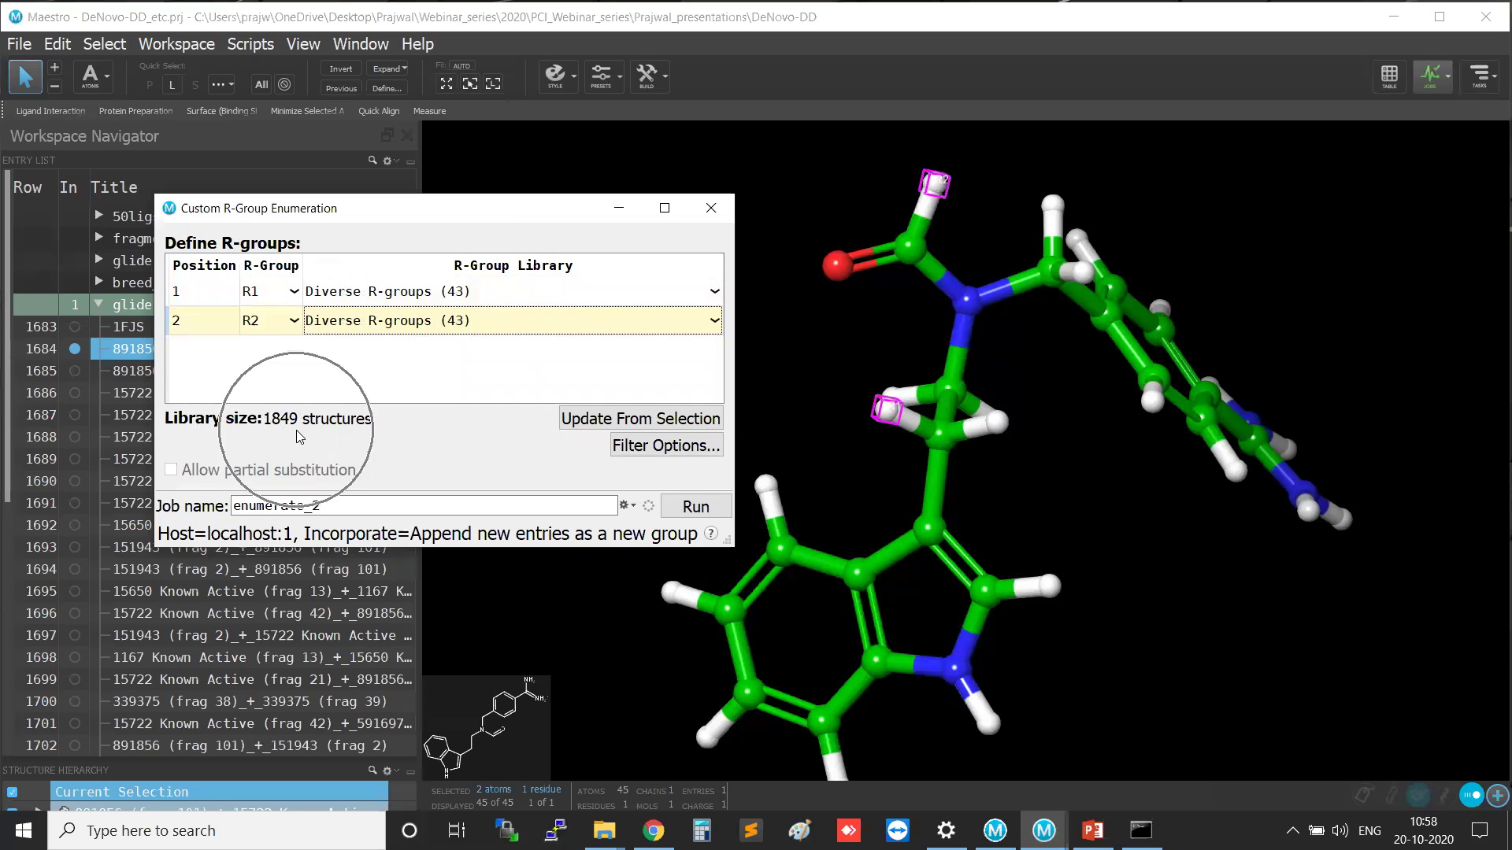
pyautogui.press('ctrl')
pyautogui.press('ctrl')
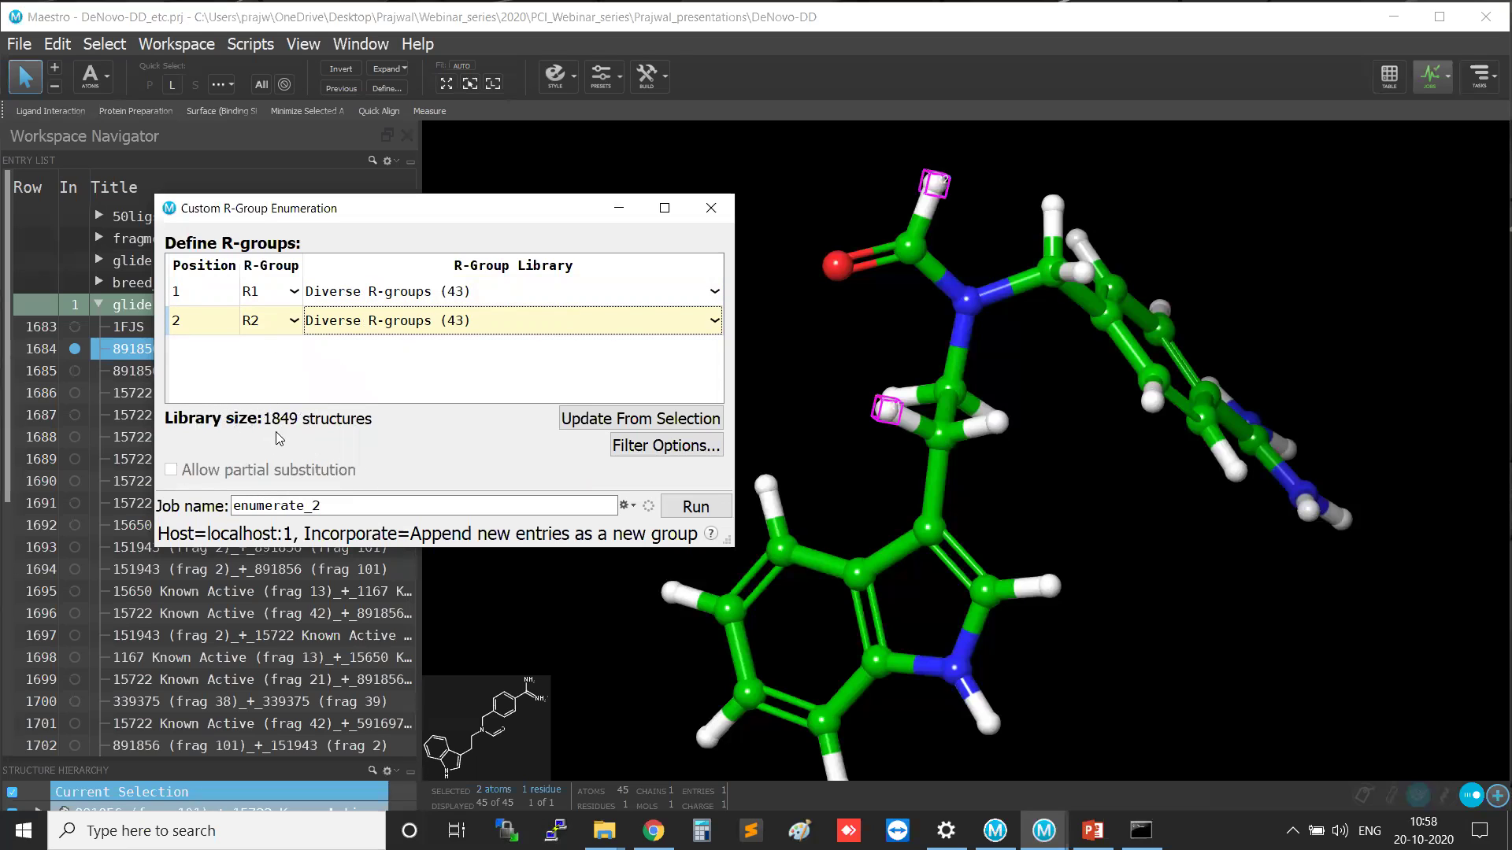
pyautogui.press('ctrl')
pyautogui.press('ctrl')
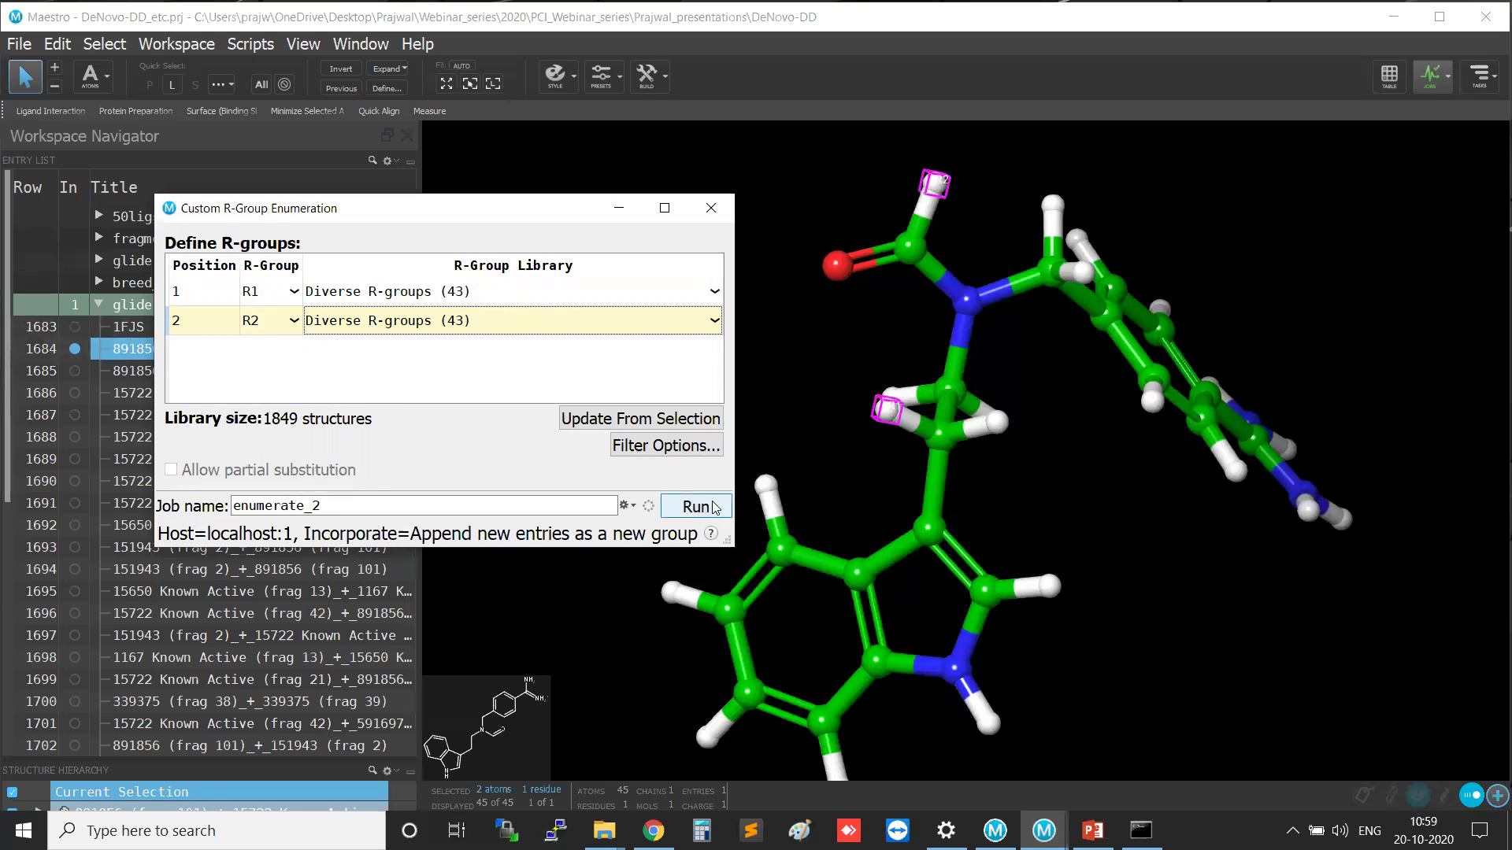
pyautogui.click(460, 302)
pyautogui.click(460, 302)
pyautogui.press('ctrl')
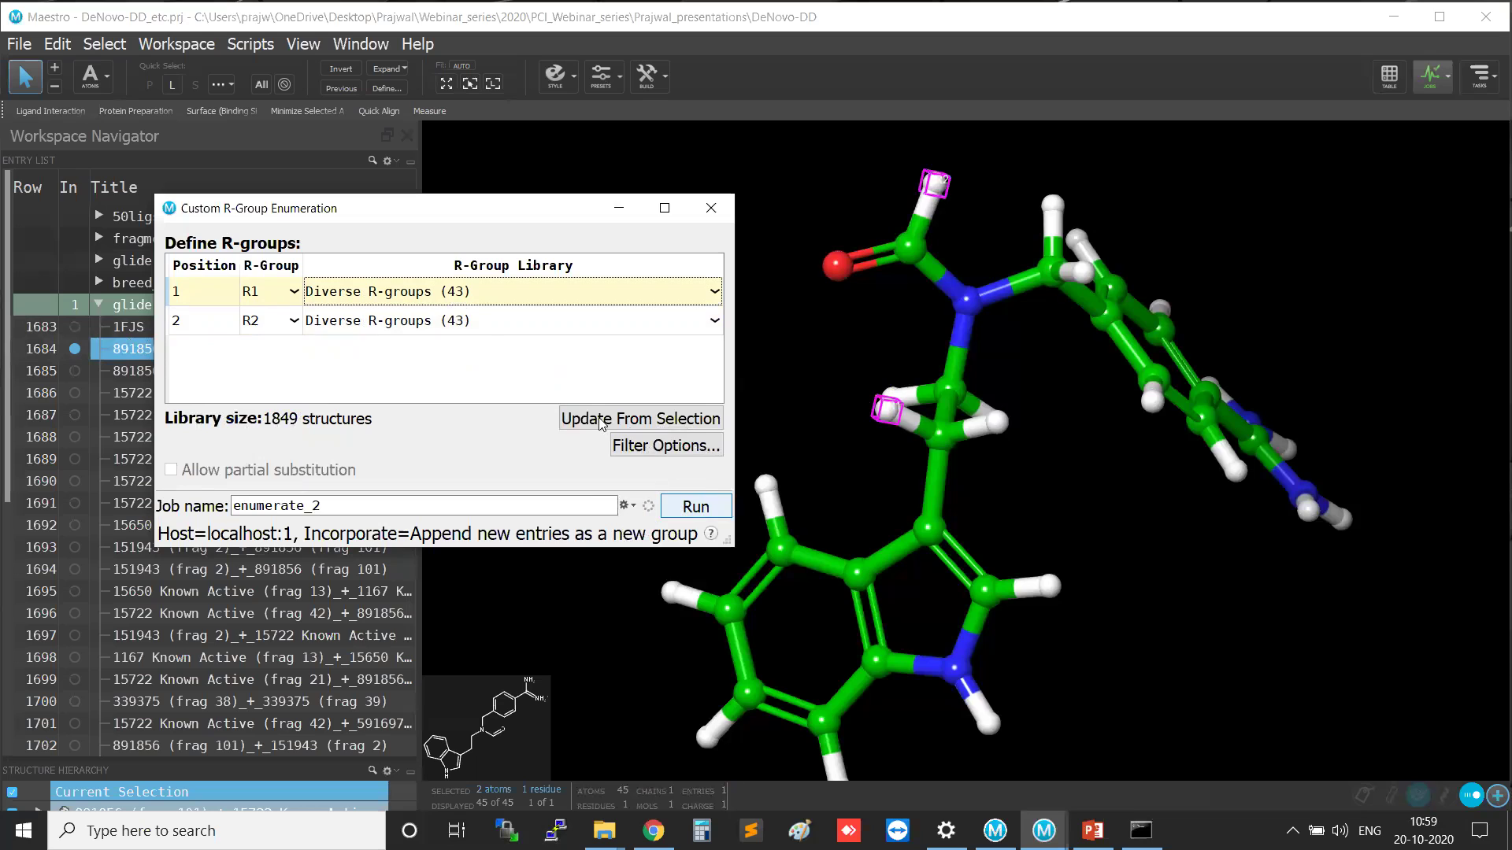
pyautogui.click(320, 319)
pyautogui.click(224, 326)
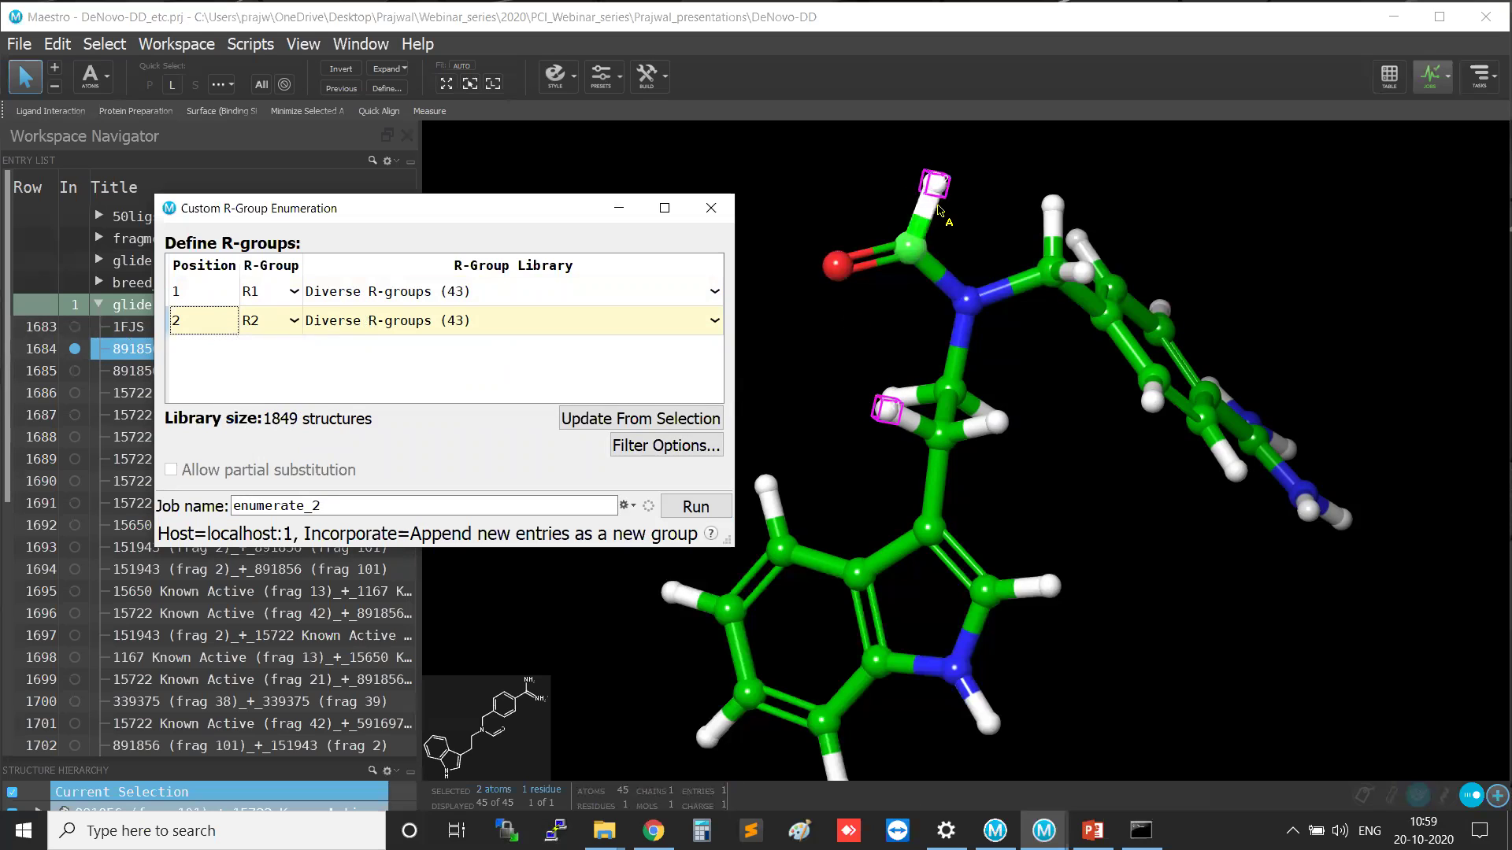
# Select only the formyl hydrogen, return to the enumeration dialog, and remove the position 2 row from the R-group definitions.
pyautogui.click(973, 213)
pyautogui.click(943, 188)
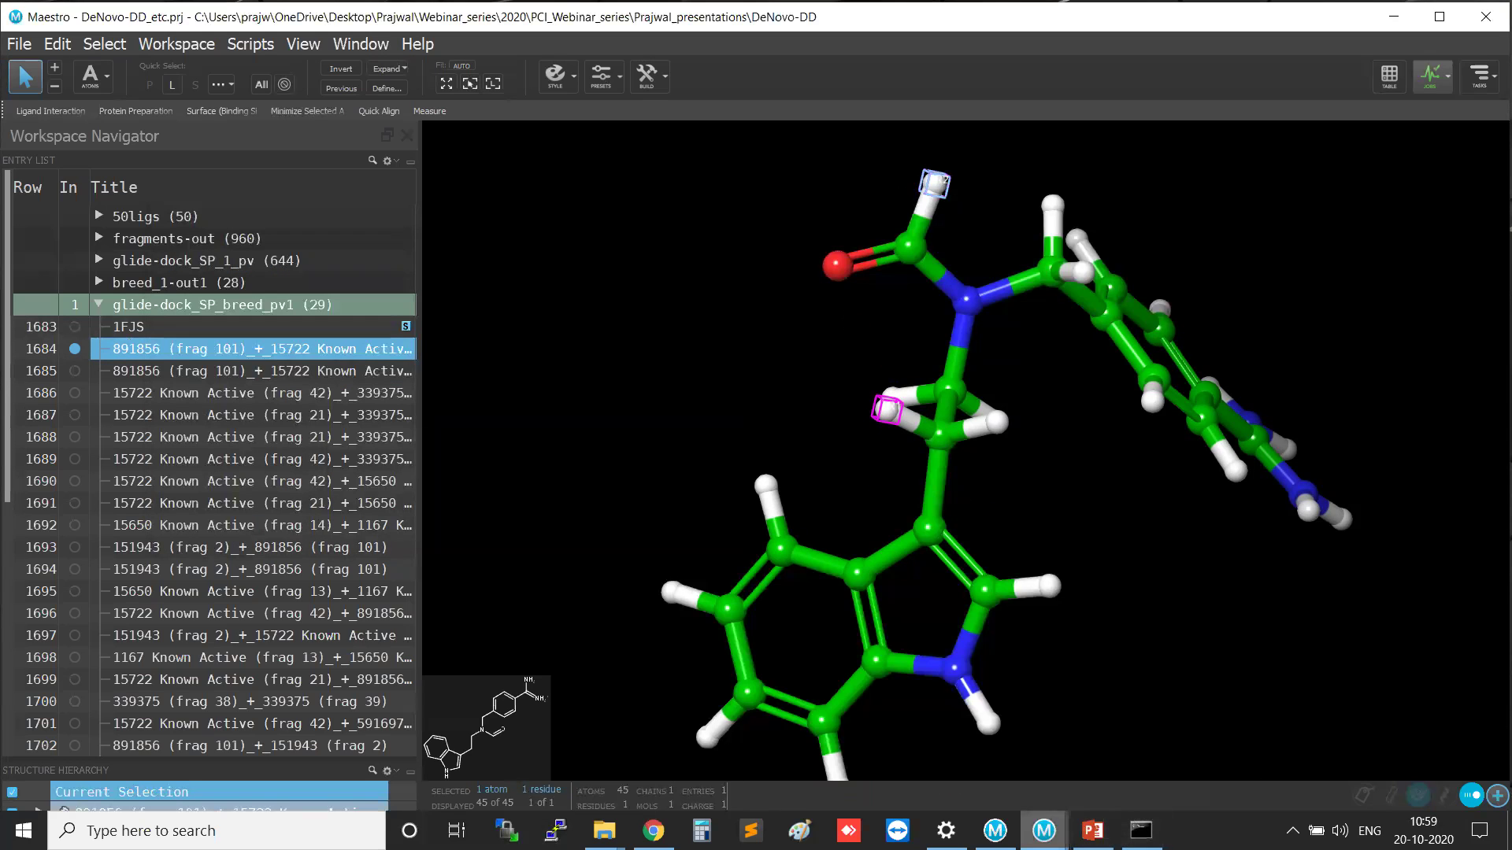
pyautogui.moveTo(1044, 831)
pyautogui.click(1231, 763)
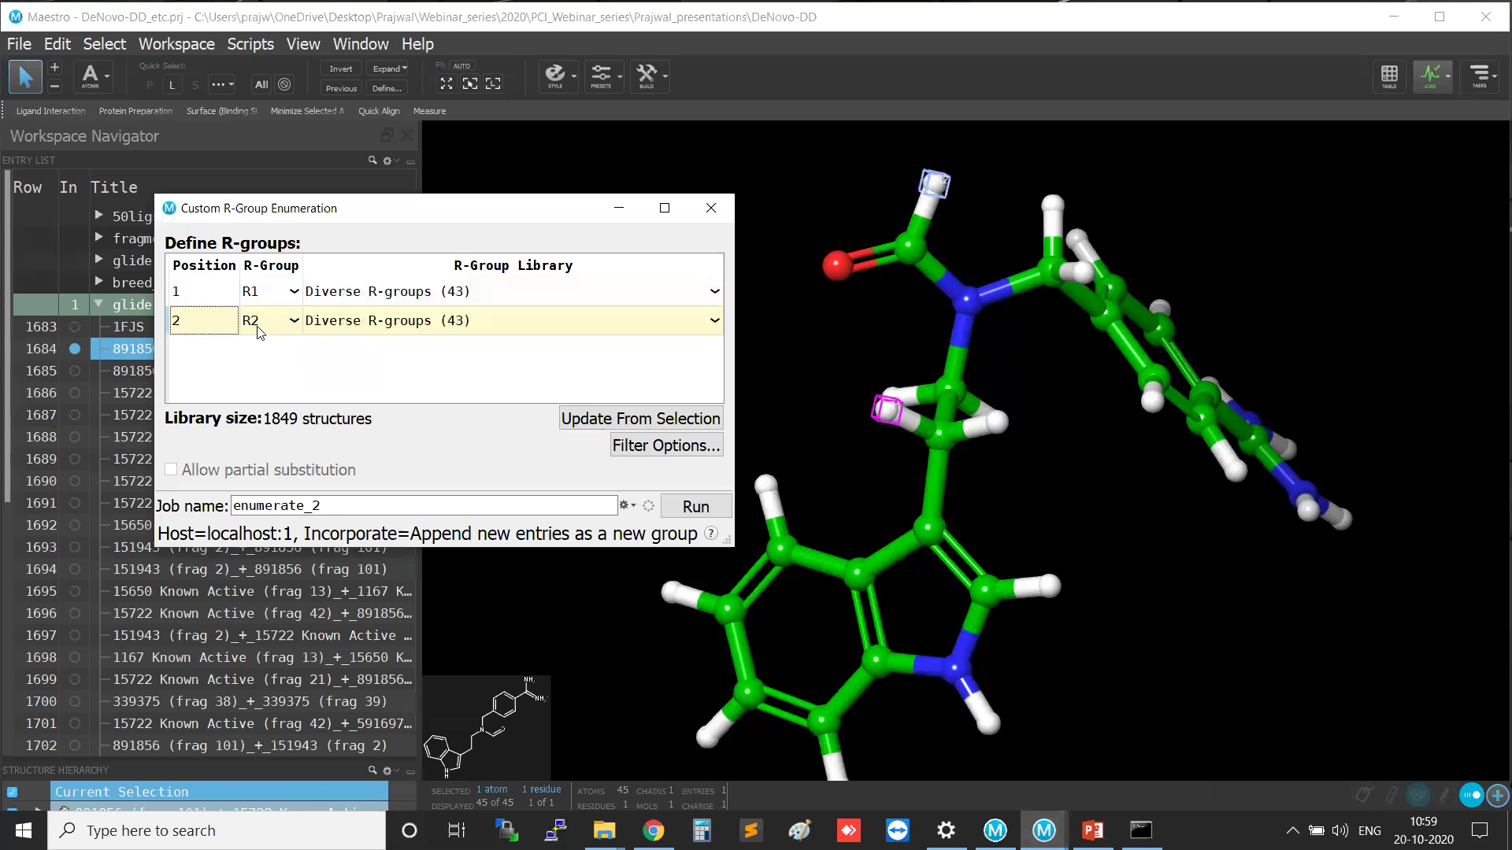
pyautogui.rightClick(656, 322)
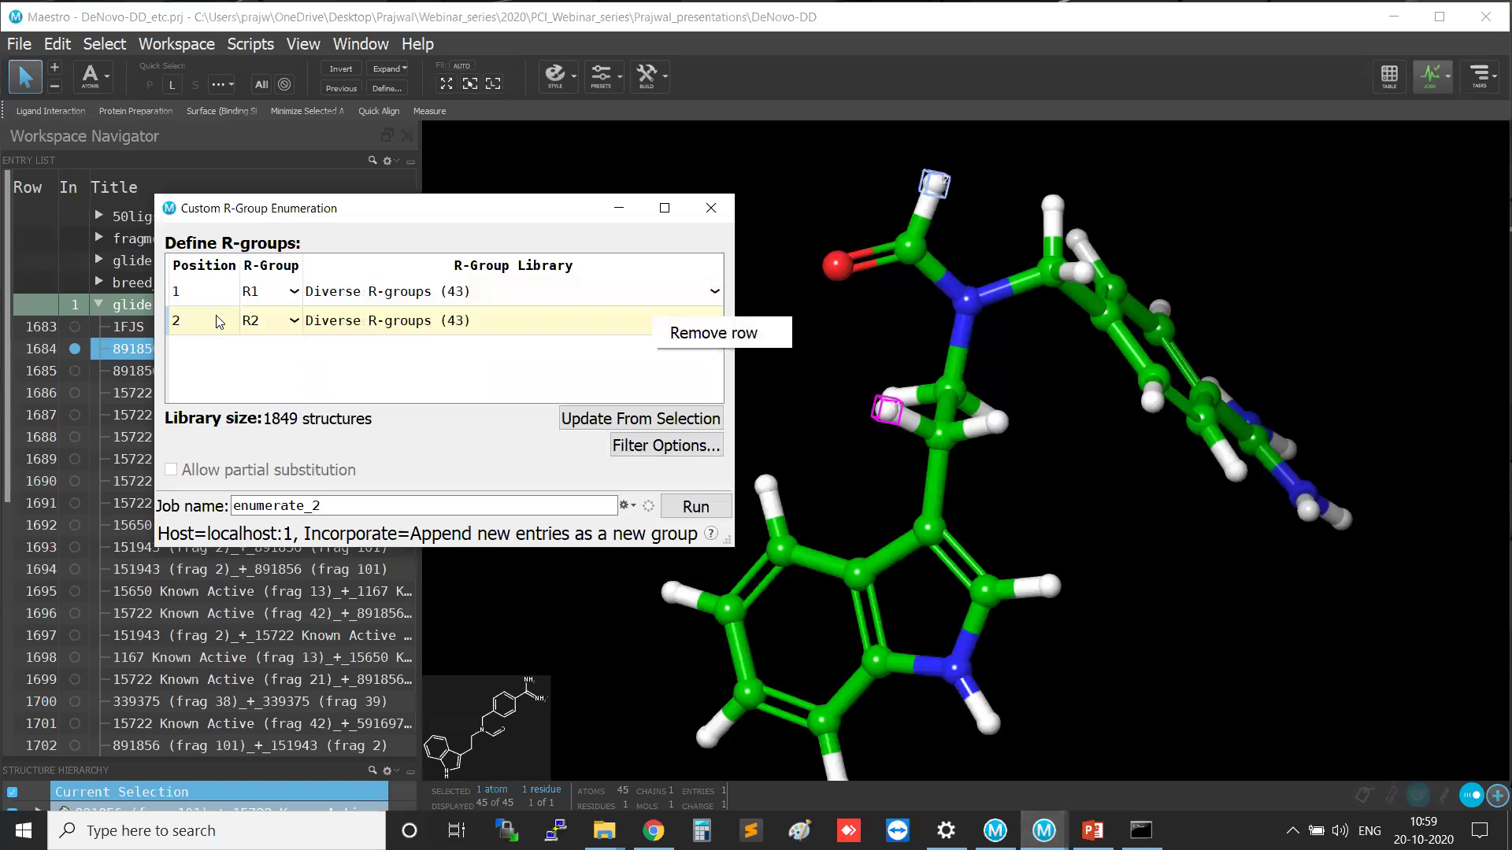
pyautogui.click(288, 323)
pyautogui.click(259, 318)
pyautogui.rightClick(211, 324)
pyautogui.click(263, 334)
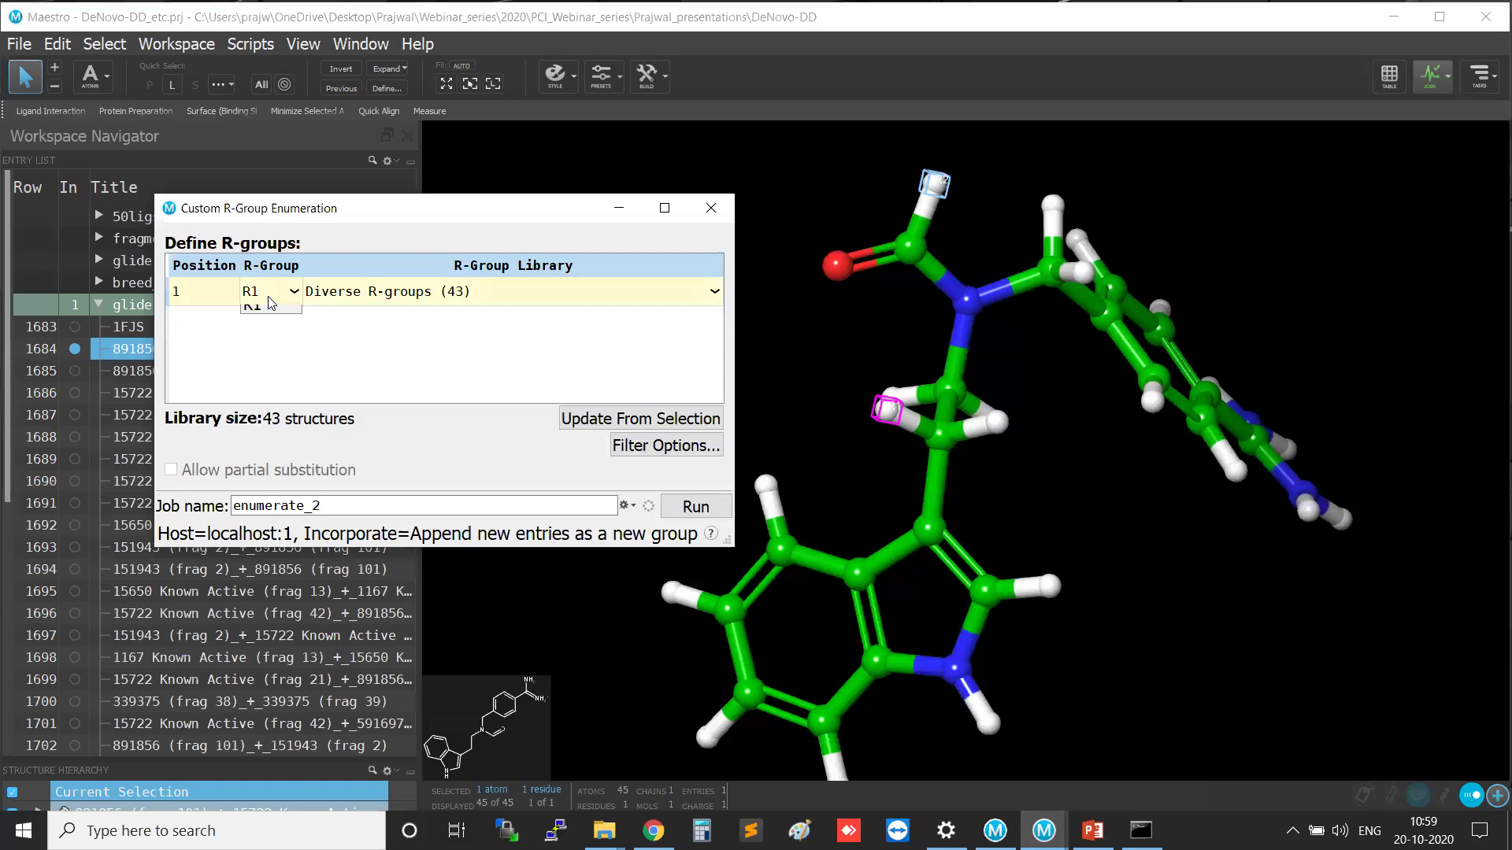
# Clear the atom selection in the ligand and remove the position 1 row from the R-group definitions.
pyautogui.click(226, 300)
pyautogui.click(1082, 442)
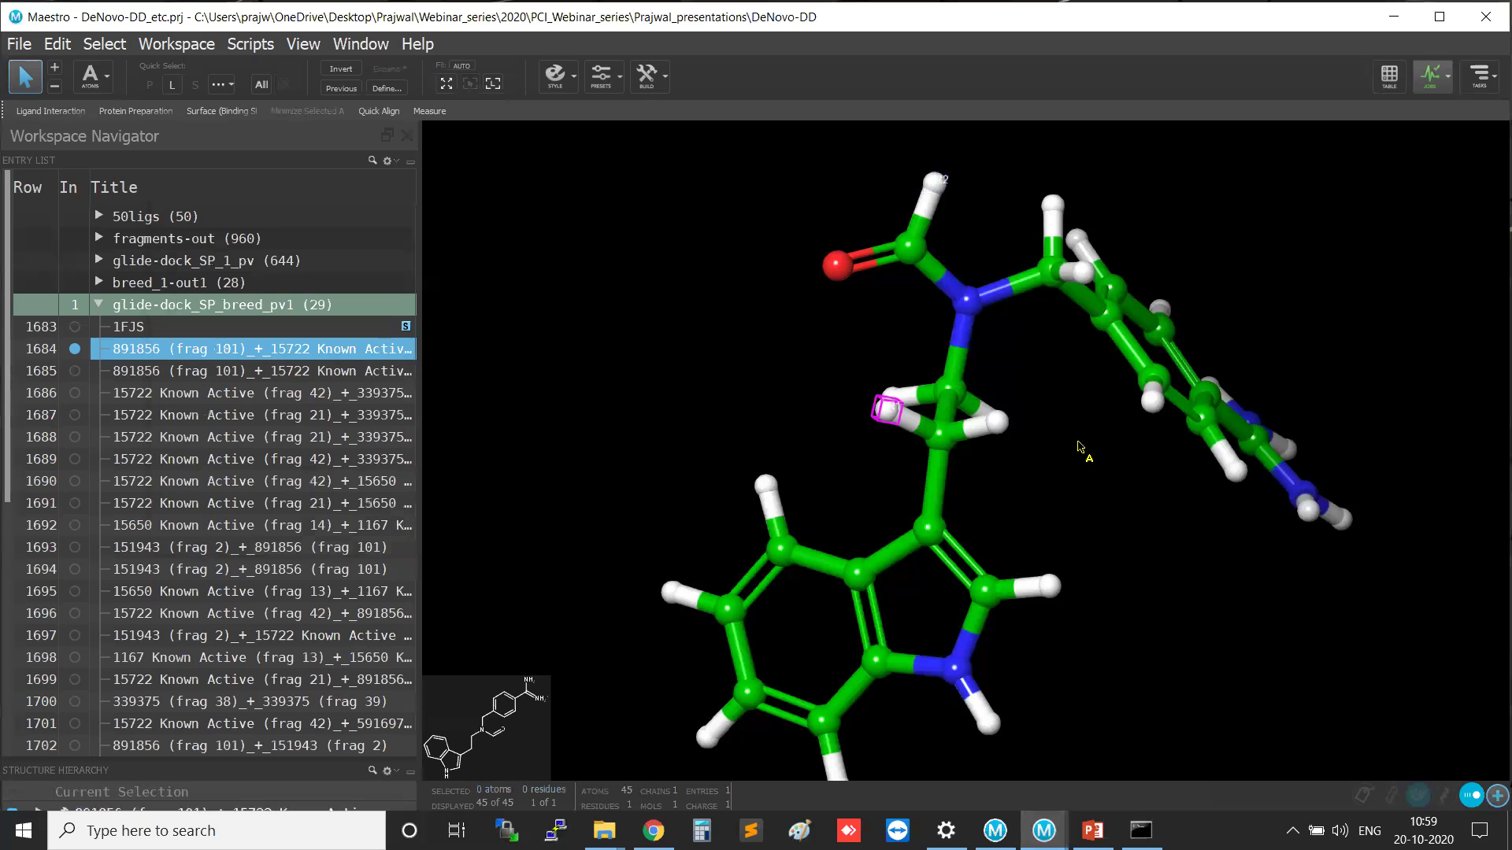
pyautogui.click(942, 183)
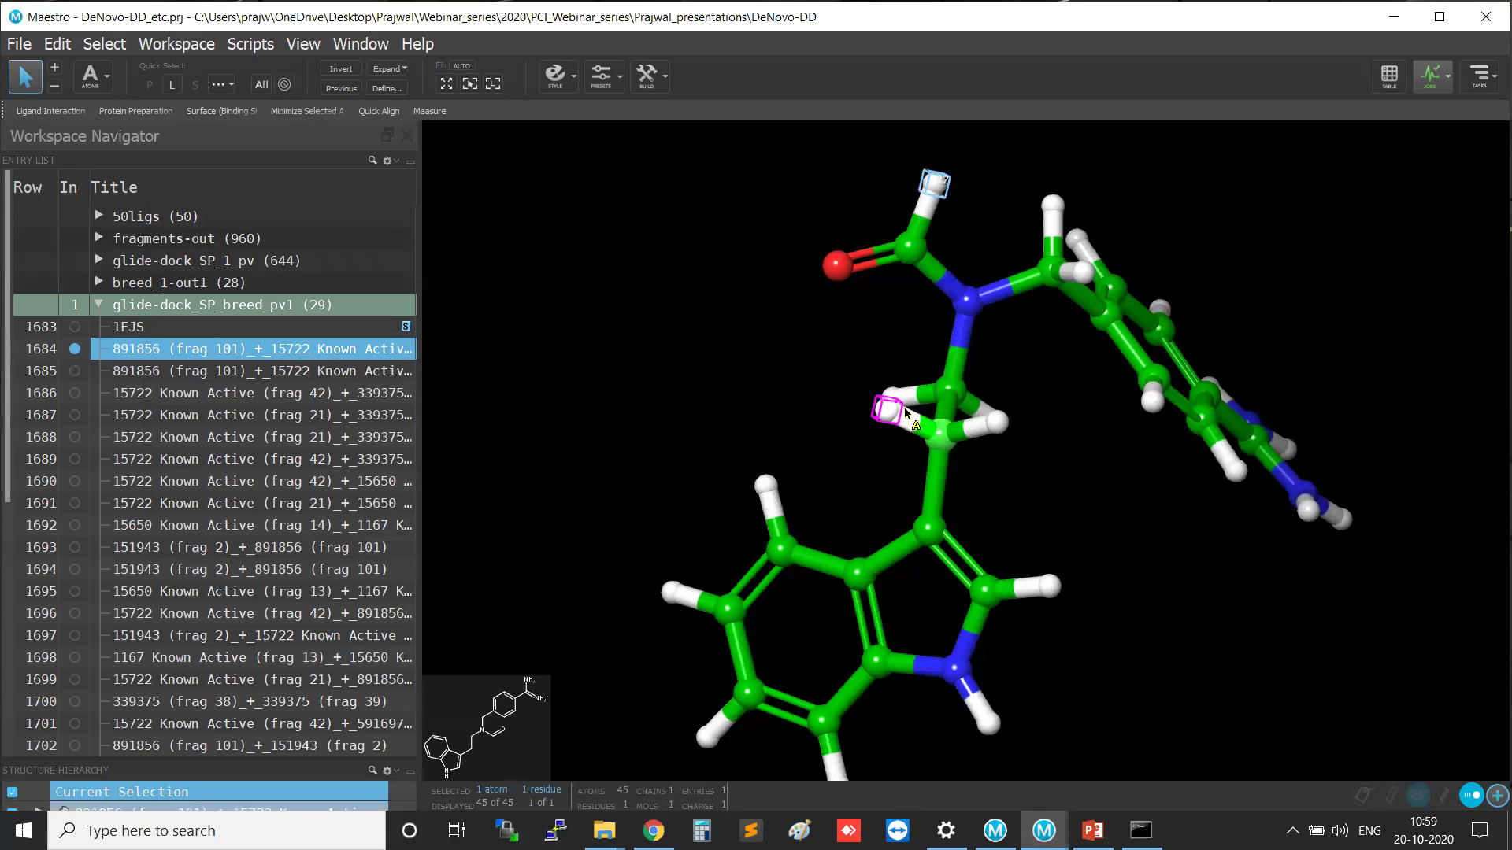
pyautogui.click(1056, 482)
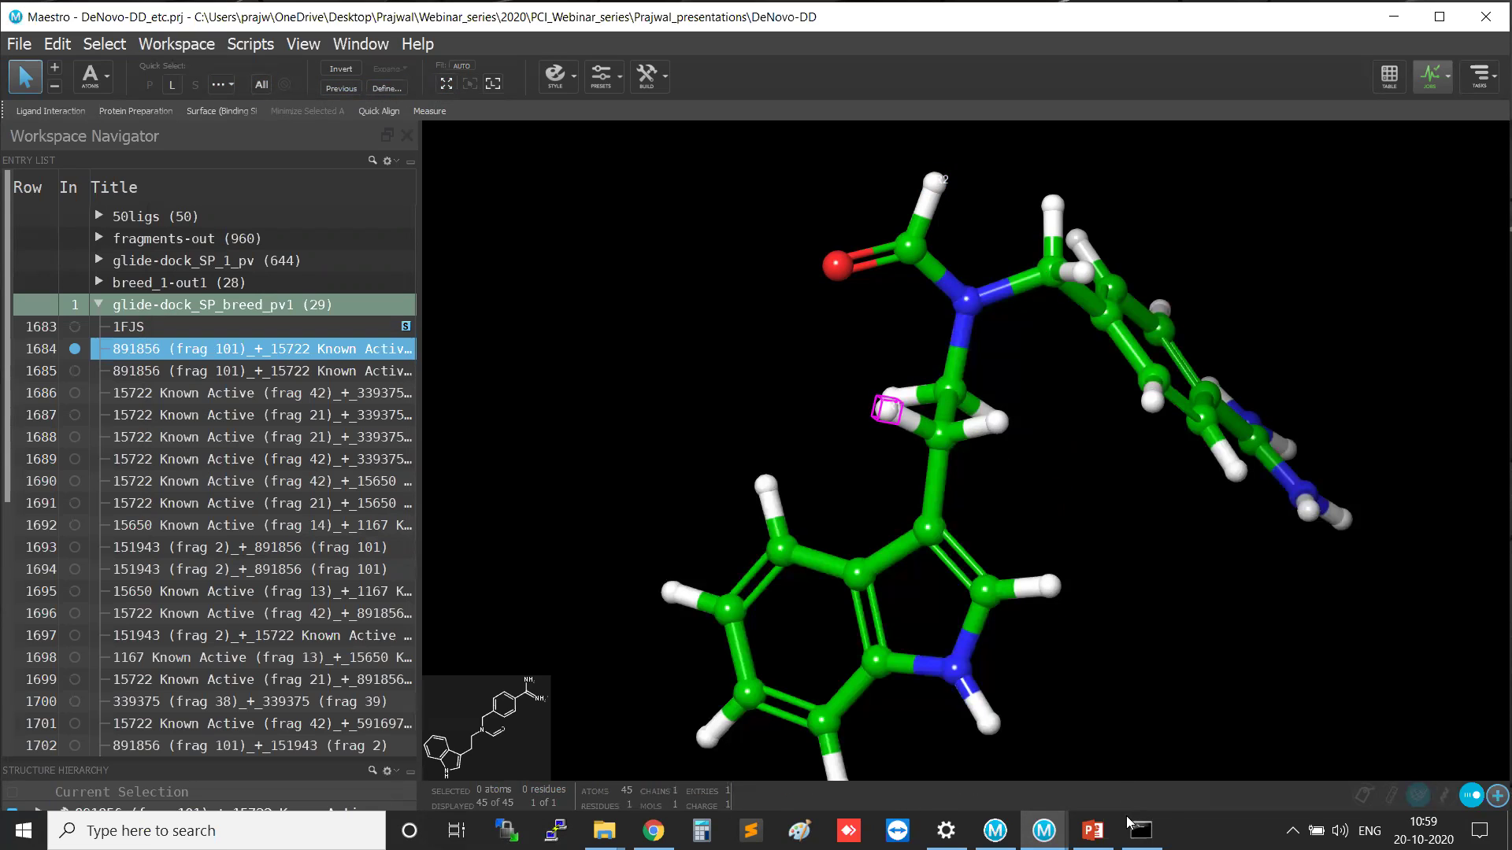
pyautogui.moveTo(1043, 831)
pyautogui.click(1252, 732)
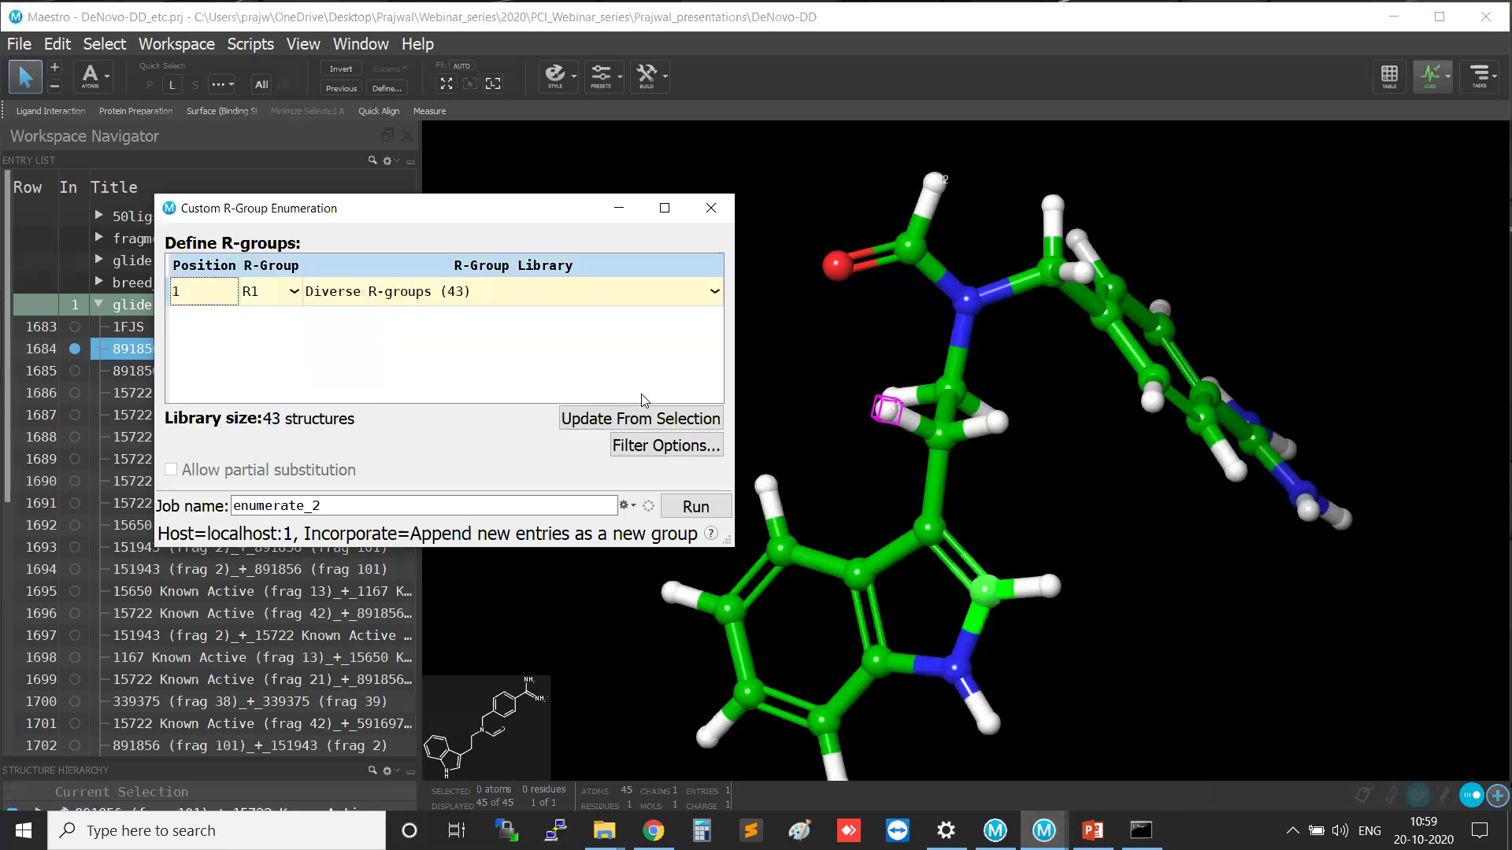
pyautogui.rightClick(203, 293)
pyautogui.click(223, 308)
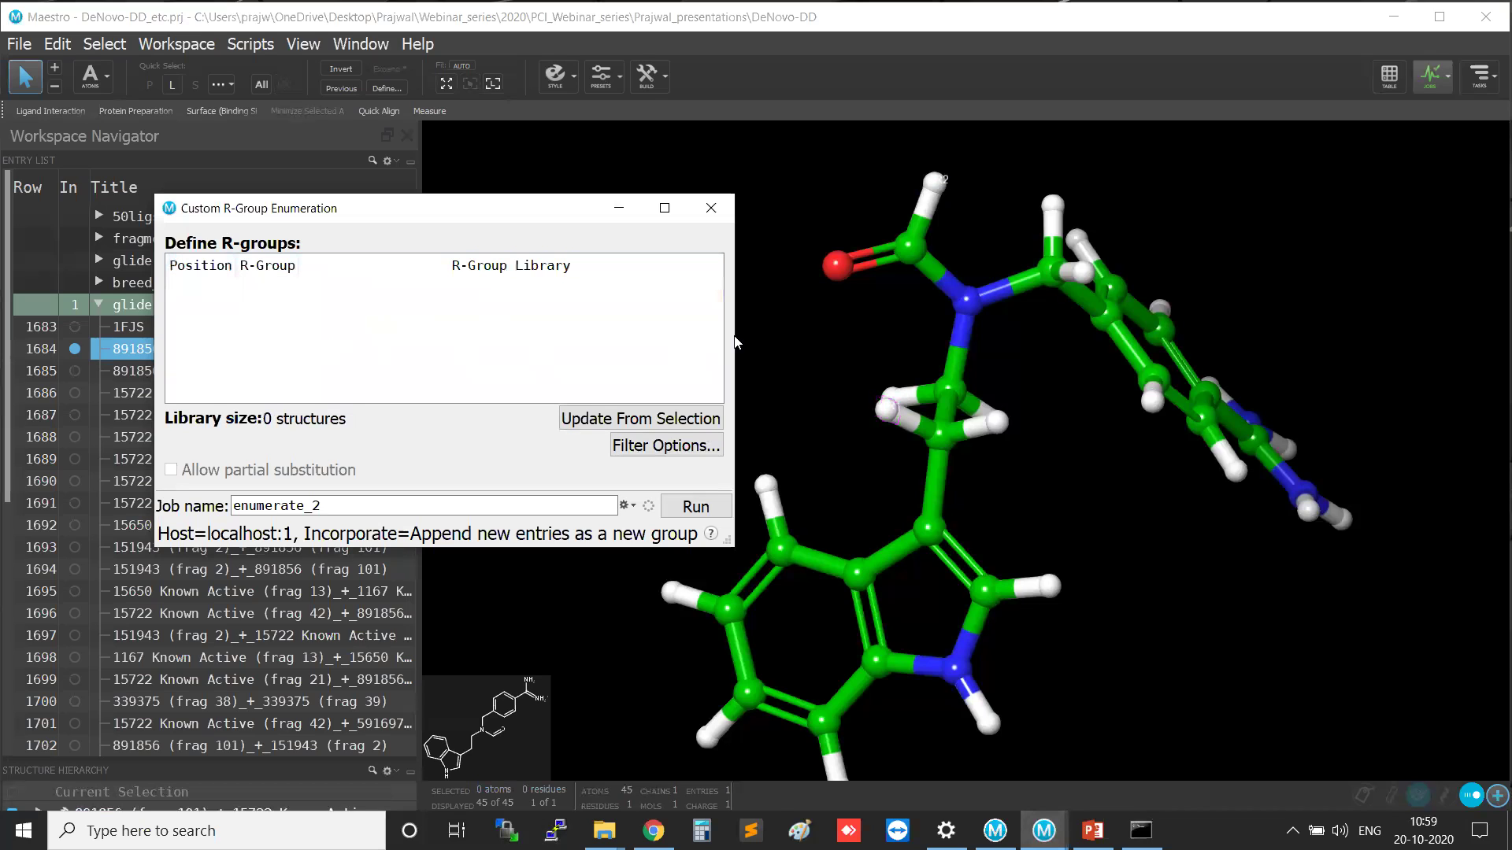
# Select the formyl hydrogen and define an R-group position from that selection in the enumeration dialog.
pyautogui.click(933, 187)
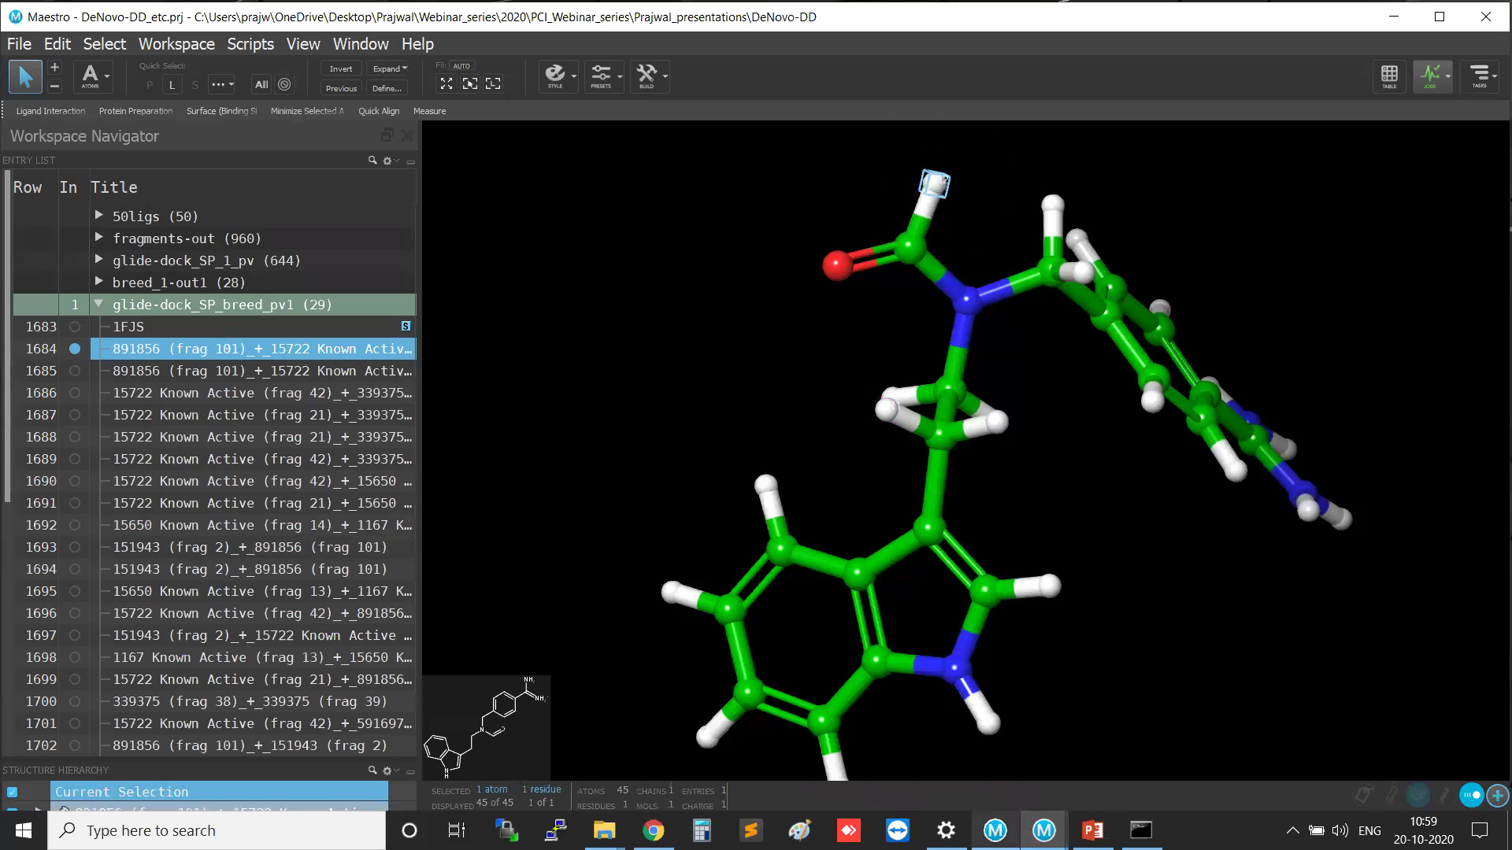
pyautogui.click(1049, 828)
pyautogui.click(1254, 740)
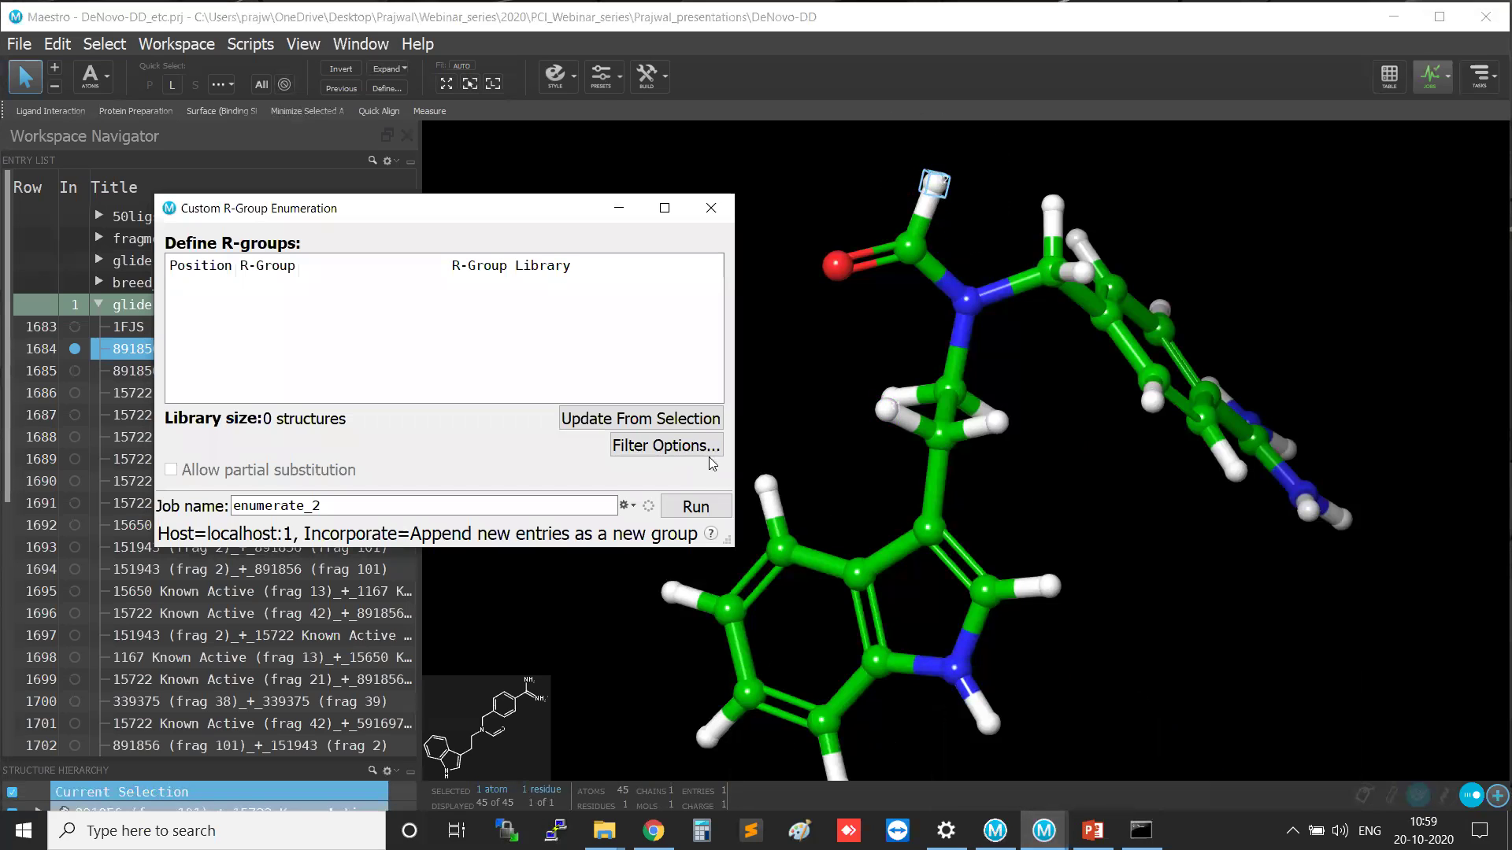
pyautogui.click(677, 420)
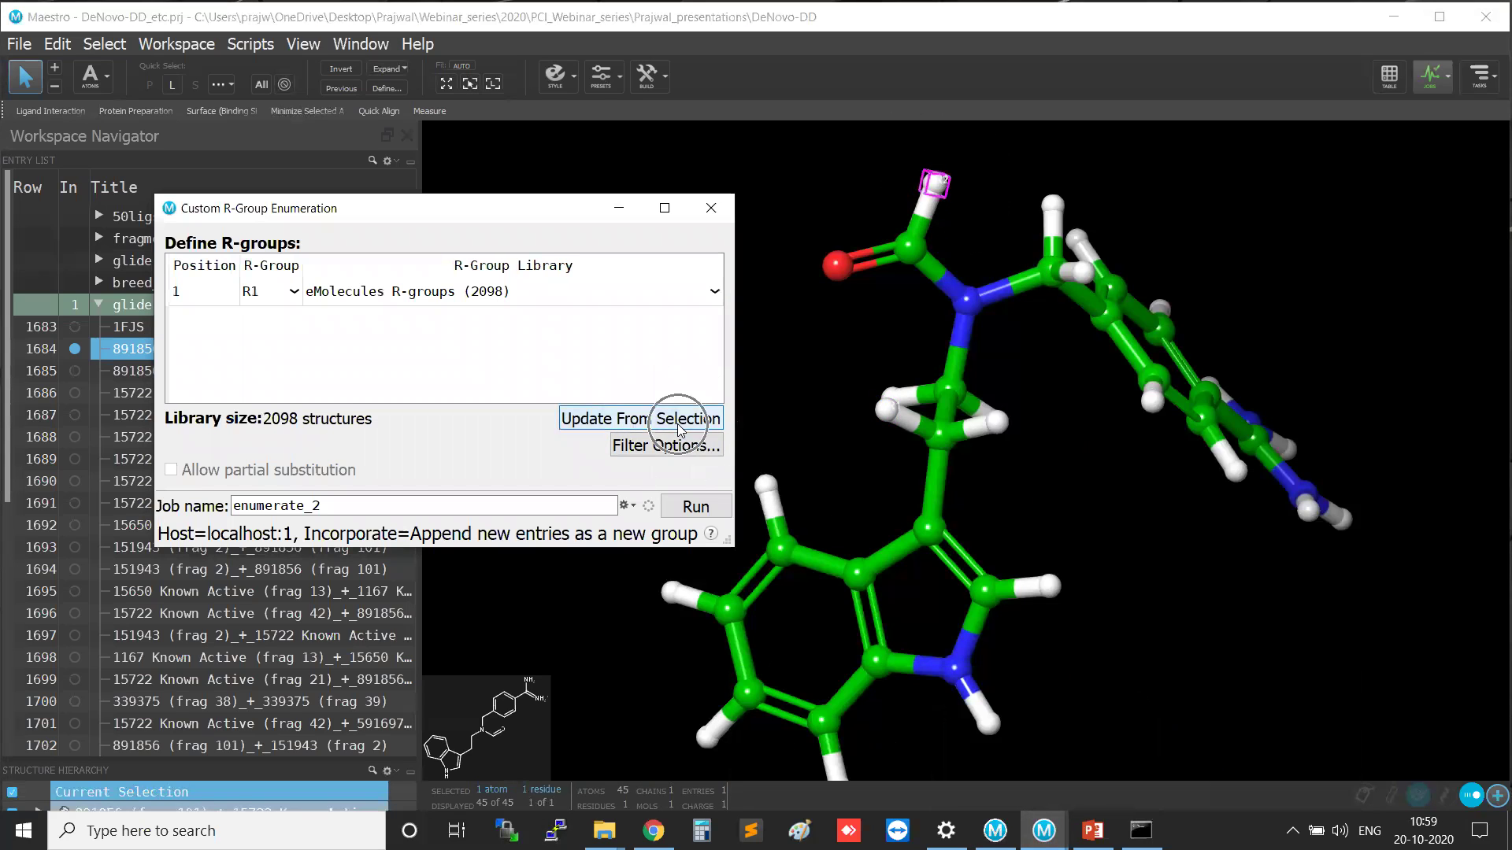
# Assign the Diverse R-groups library to position 1, then run the enumerate_2 job and close the dialog.
pyautogui.click(367, 297)
pyautogui.click(401, 335)
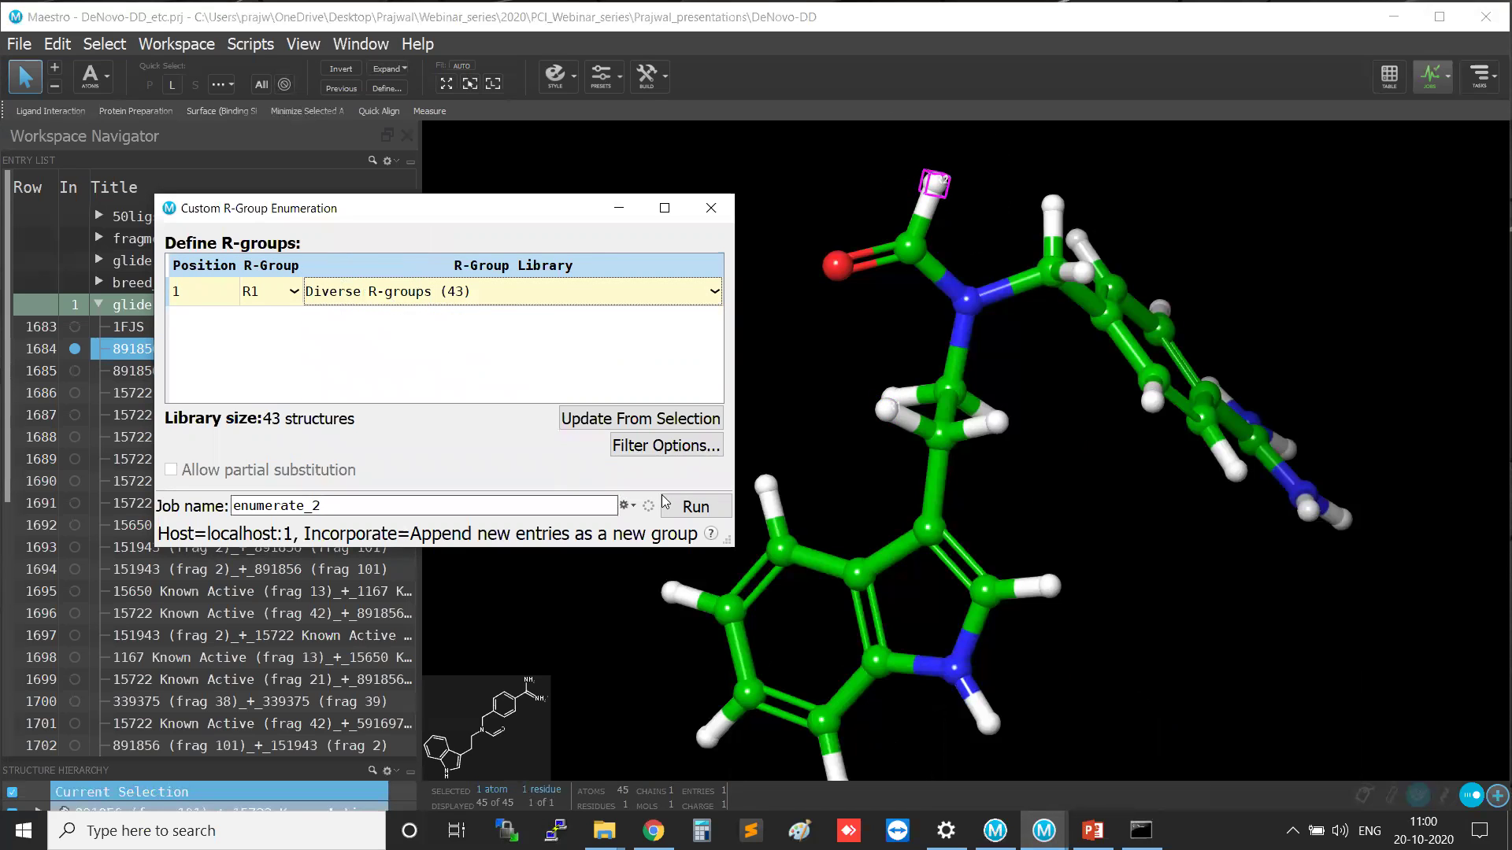
pyautogui.click(695, 506)
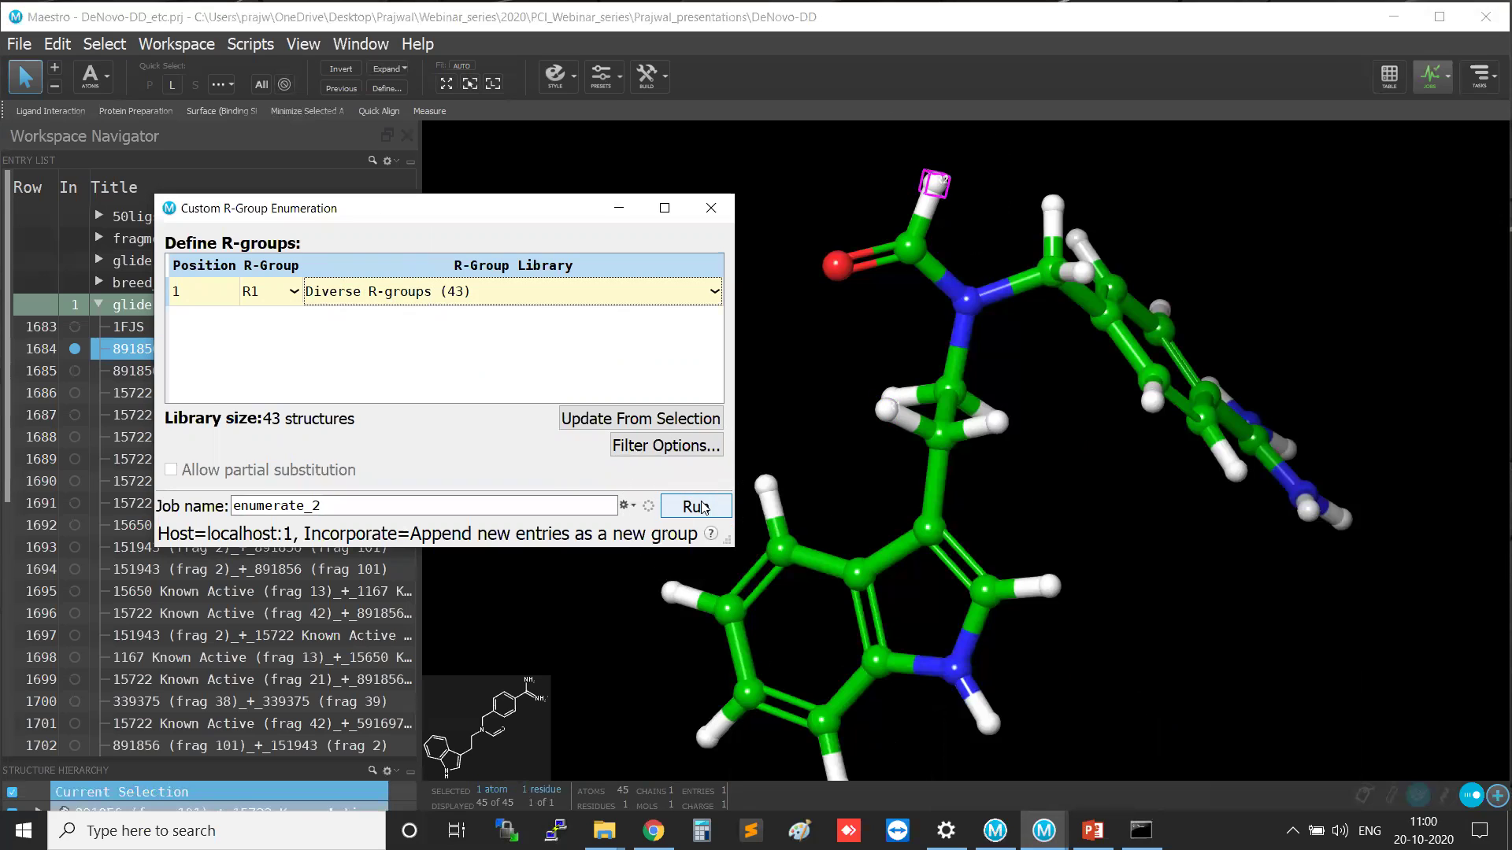
pyautogui.click(711, 208)
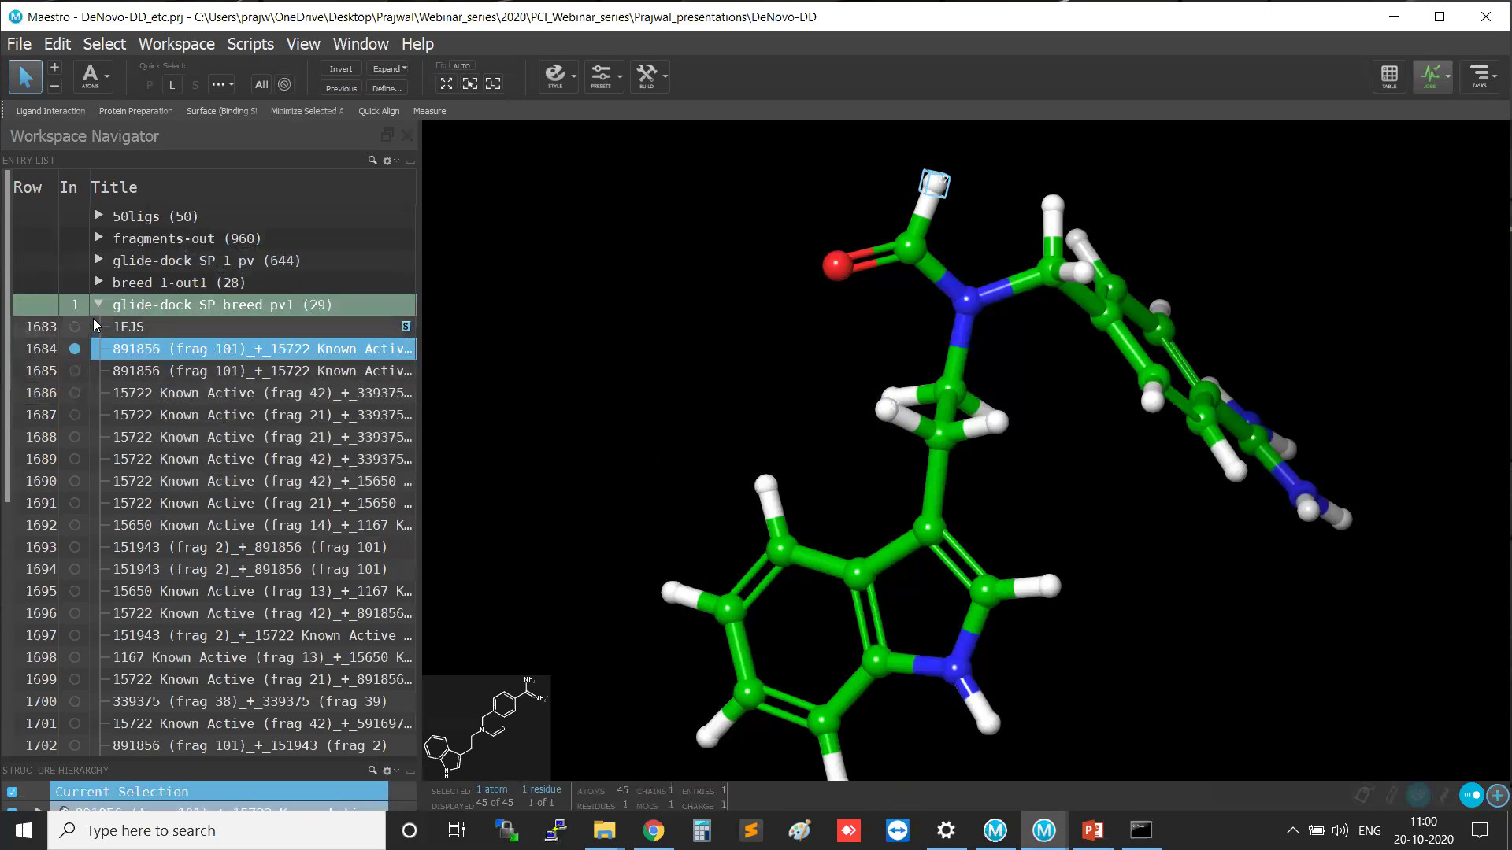
# Collapse the glide-dock_SP_breed_pv1 group, then expand the enumerate_breed-1 group and select all its entries.
pyautogui.click(100, 304)
pyautogui.click(100, 326)
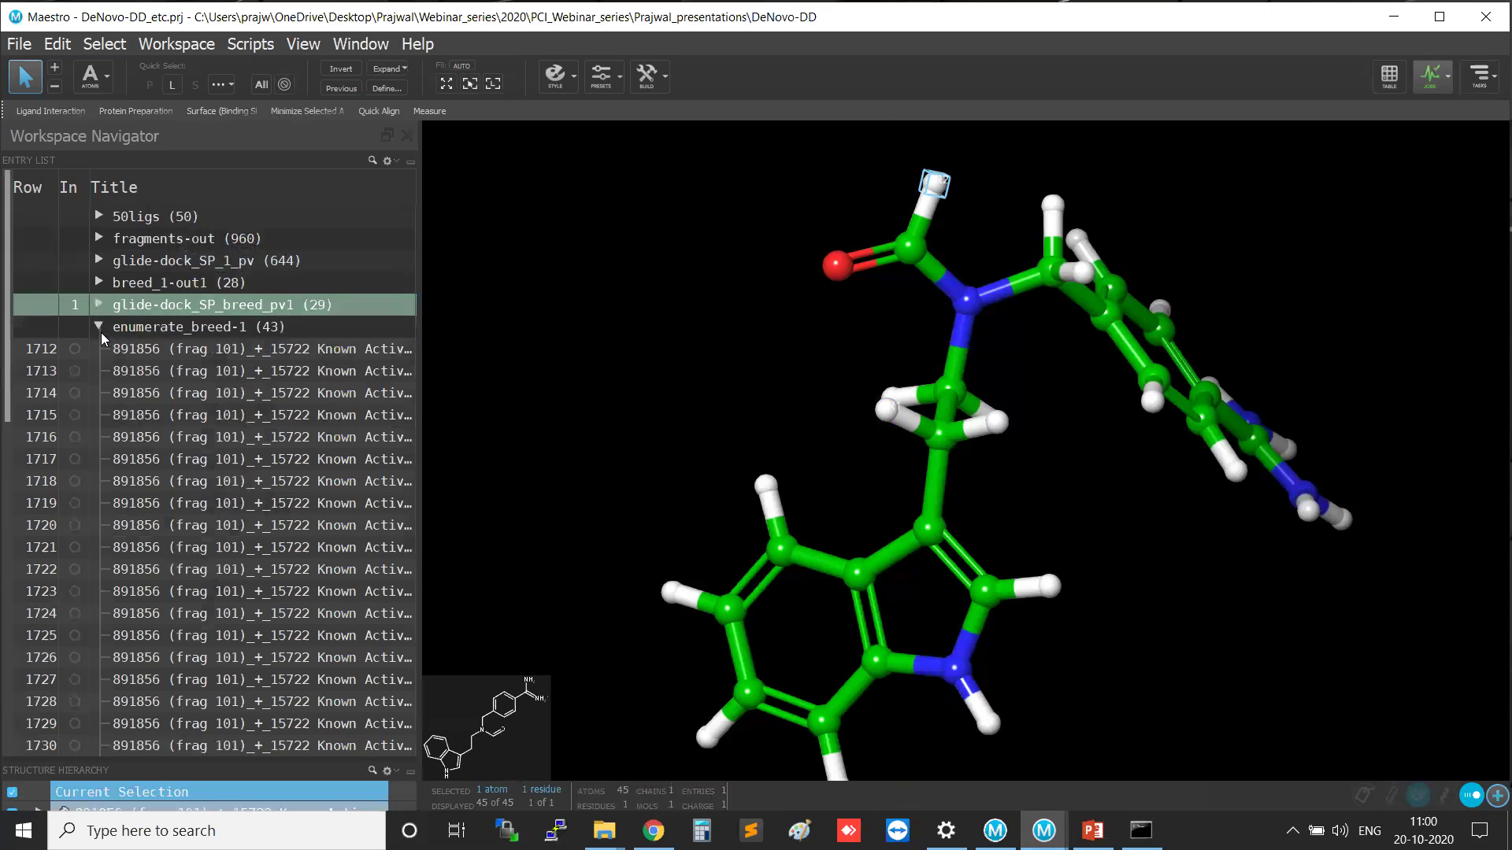
pyautogui.click(166, 326)
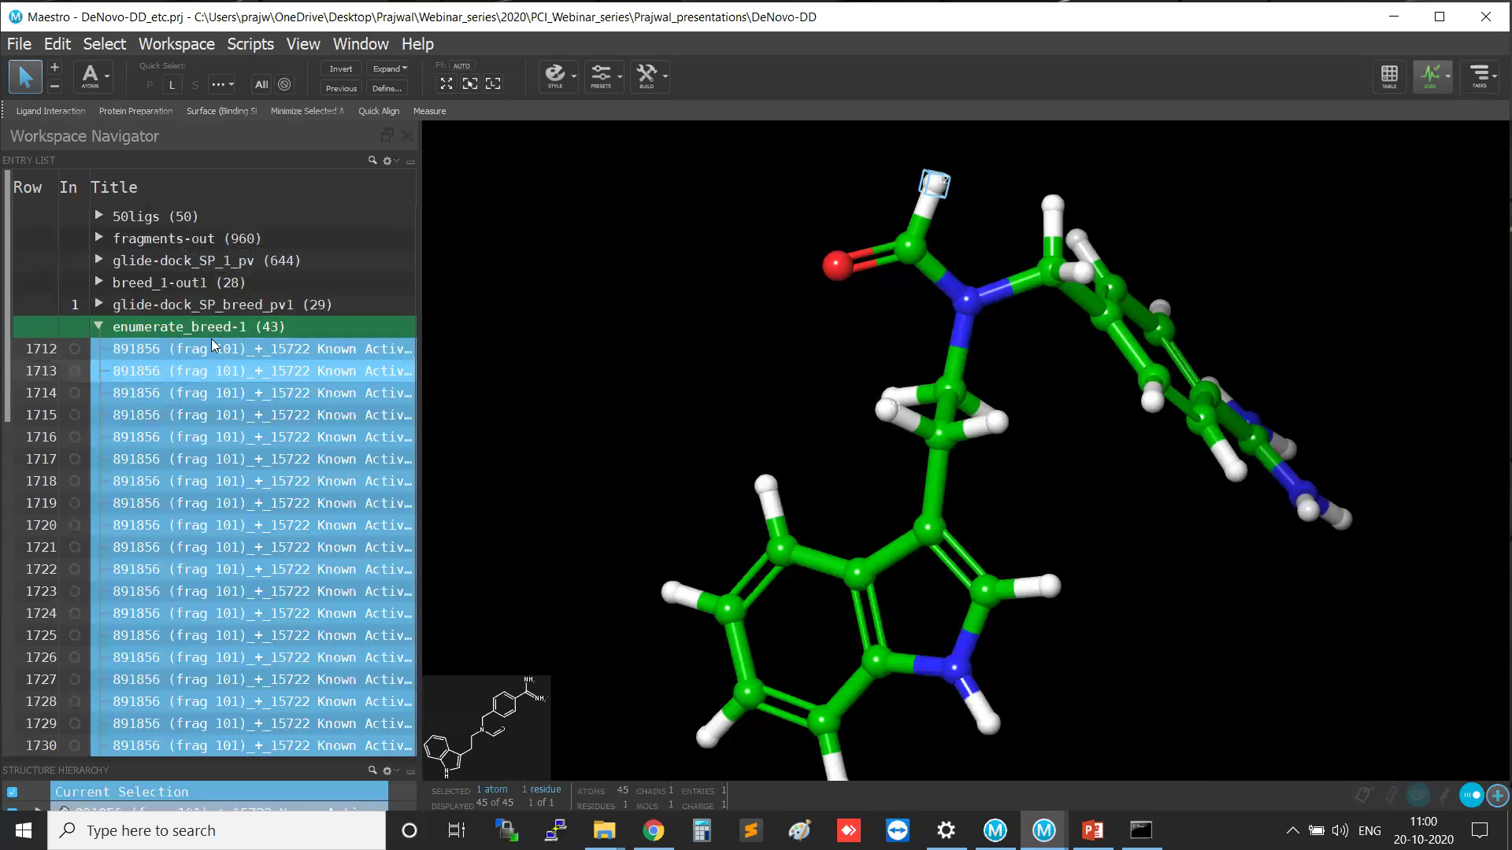
# Display the enumerated structures in rows 1712 to 1716 one at a time to examine the R-group attached at the formyl carbon.
pyautogui.click(74, 349)
pyautogui.moveTo(1127, 535); pyautogui.dragTo(1129, 552, button='right')
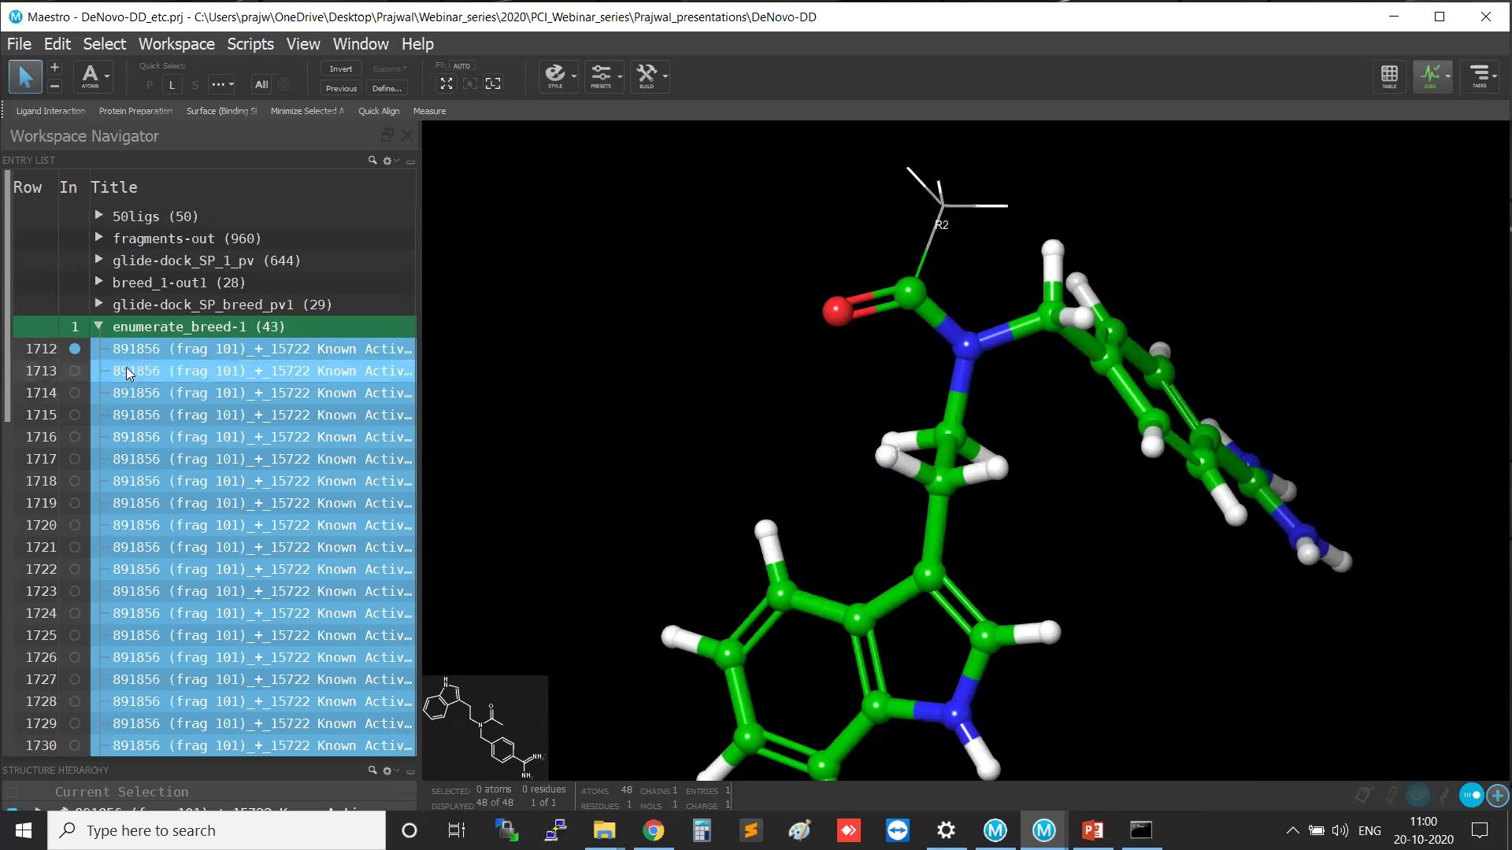
pyautogui.click(73, 374)
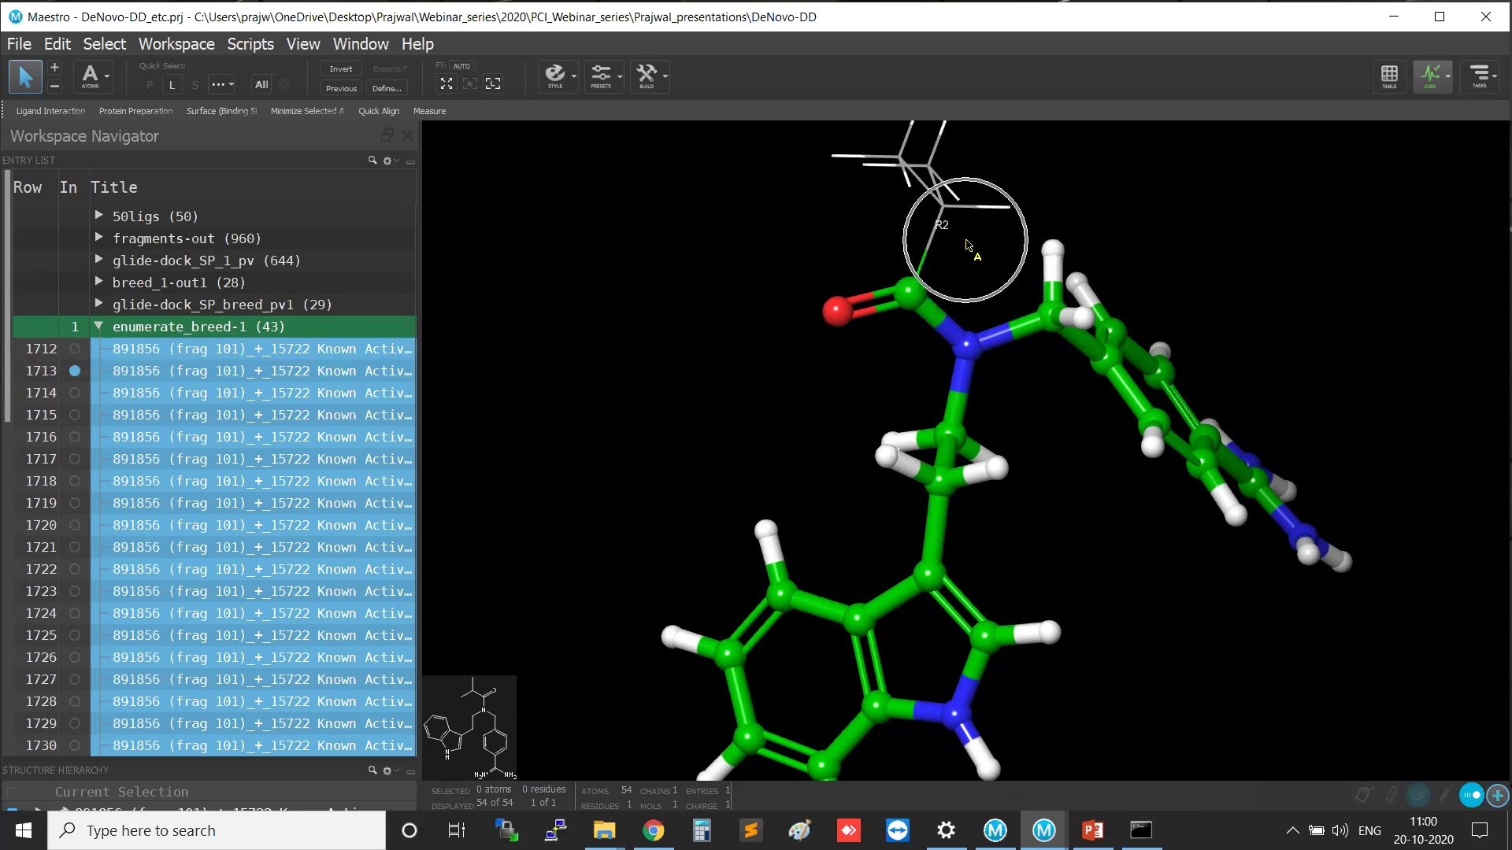
pyautogui.click(76, 391)
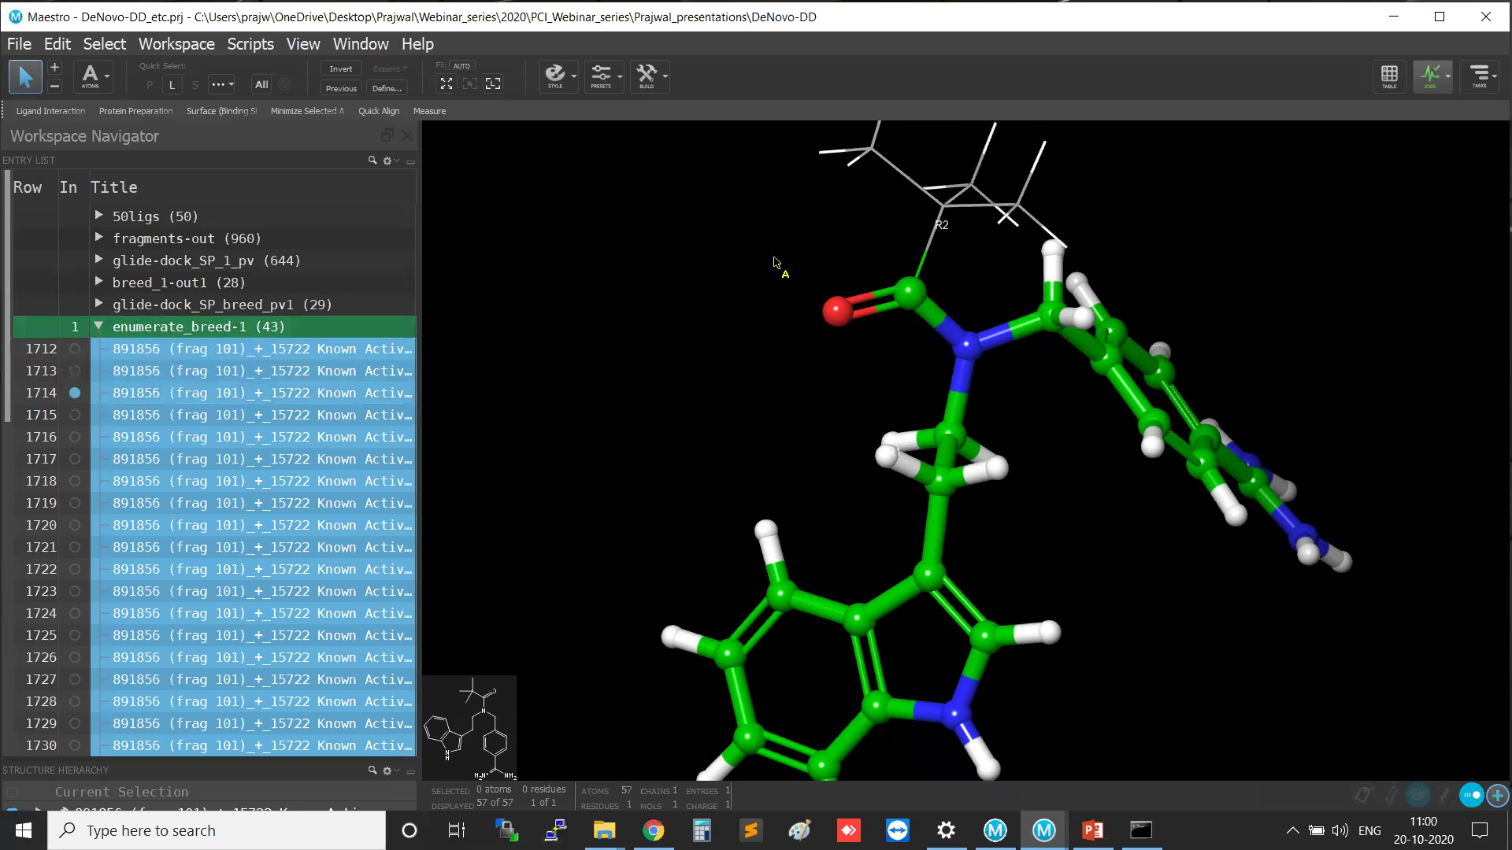
pyautogui.click(72, 414)
pyautogui.click(67, 438)
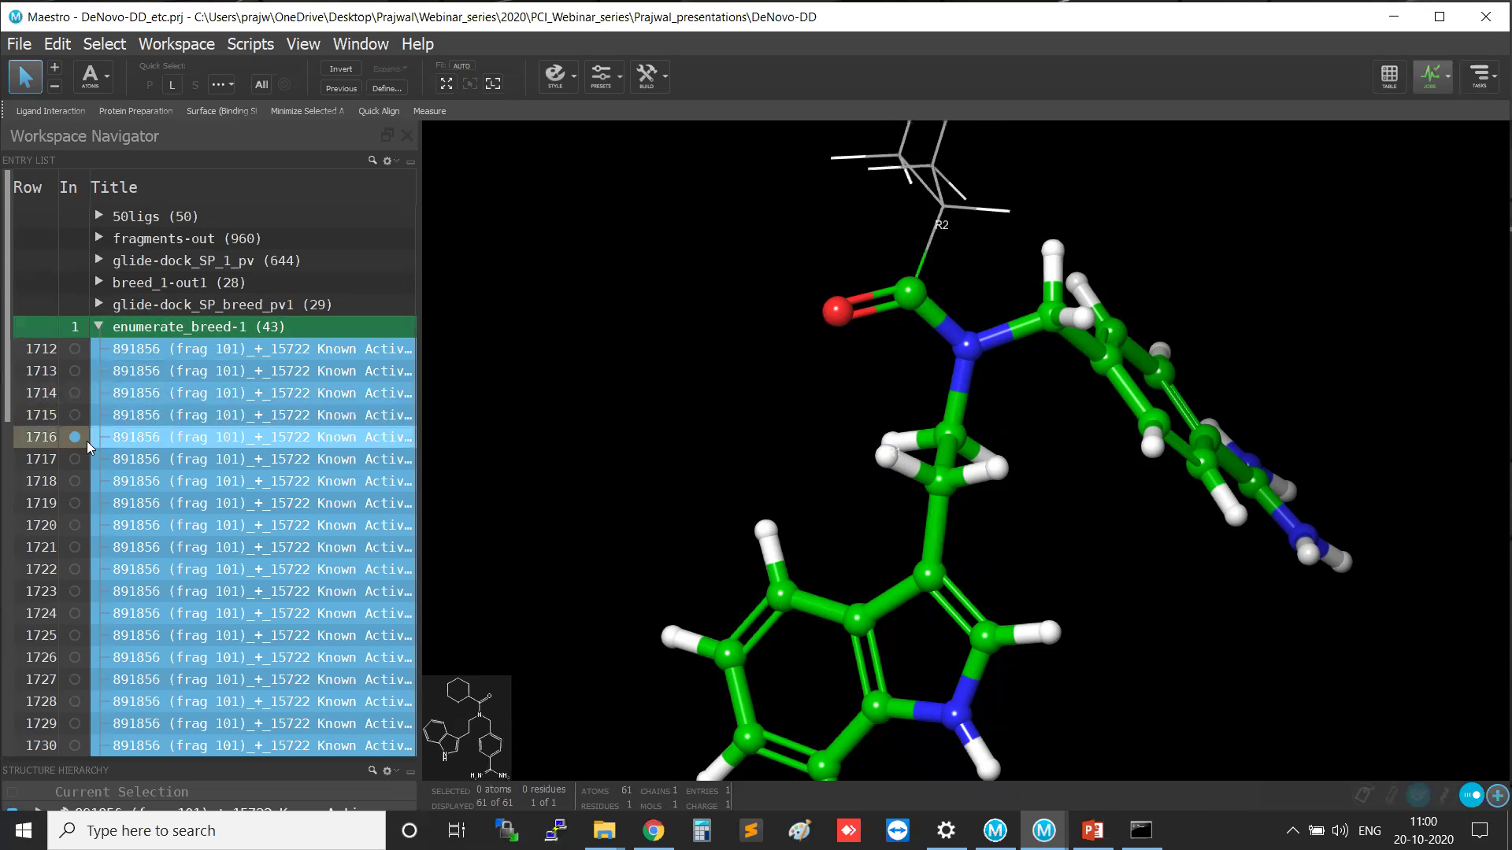
# Open the selected enumerated entries in the 2D Viewer, look through their structures, and close the viewer.
pyautogui.click(368, 44)
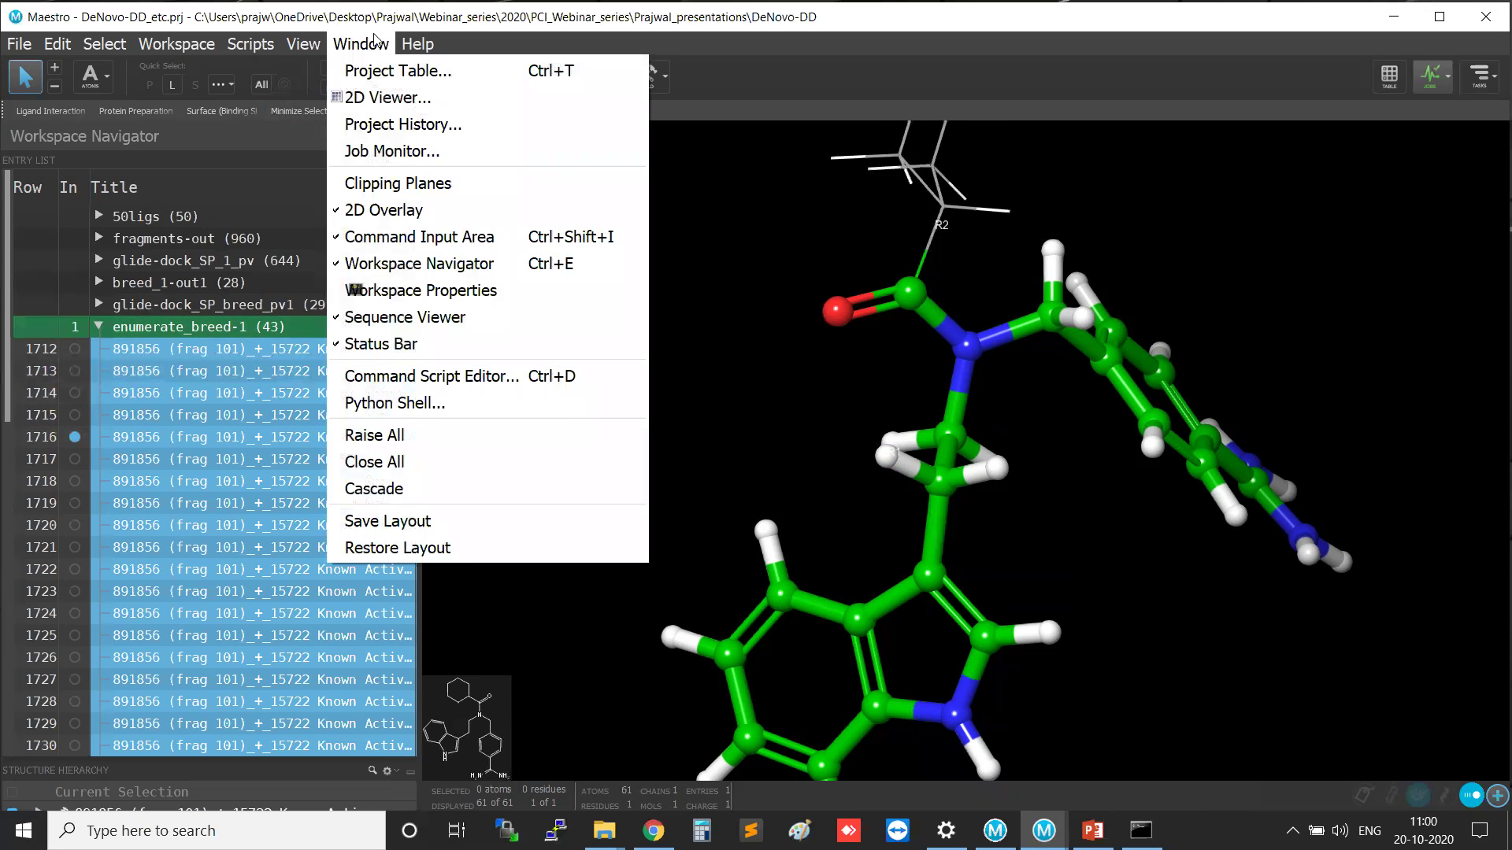
pyautogui.click(406, 90)
pyautogui.click(843, 453)
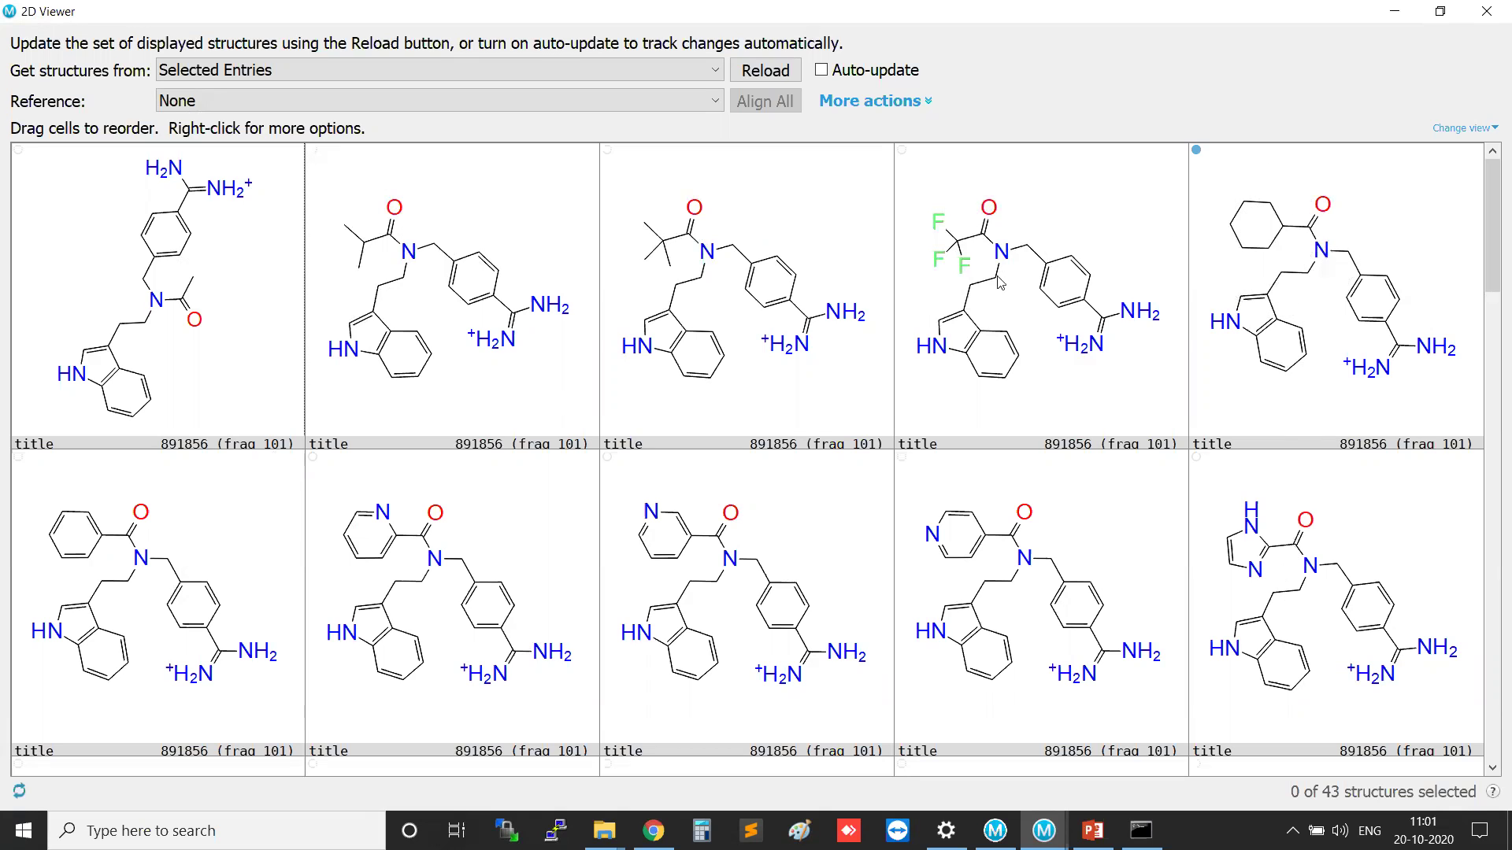
pyautogui.moveTo(1490, 209); pyautogui.dragTo(1496, 614)
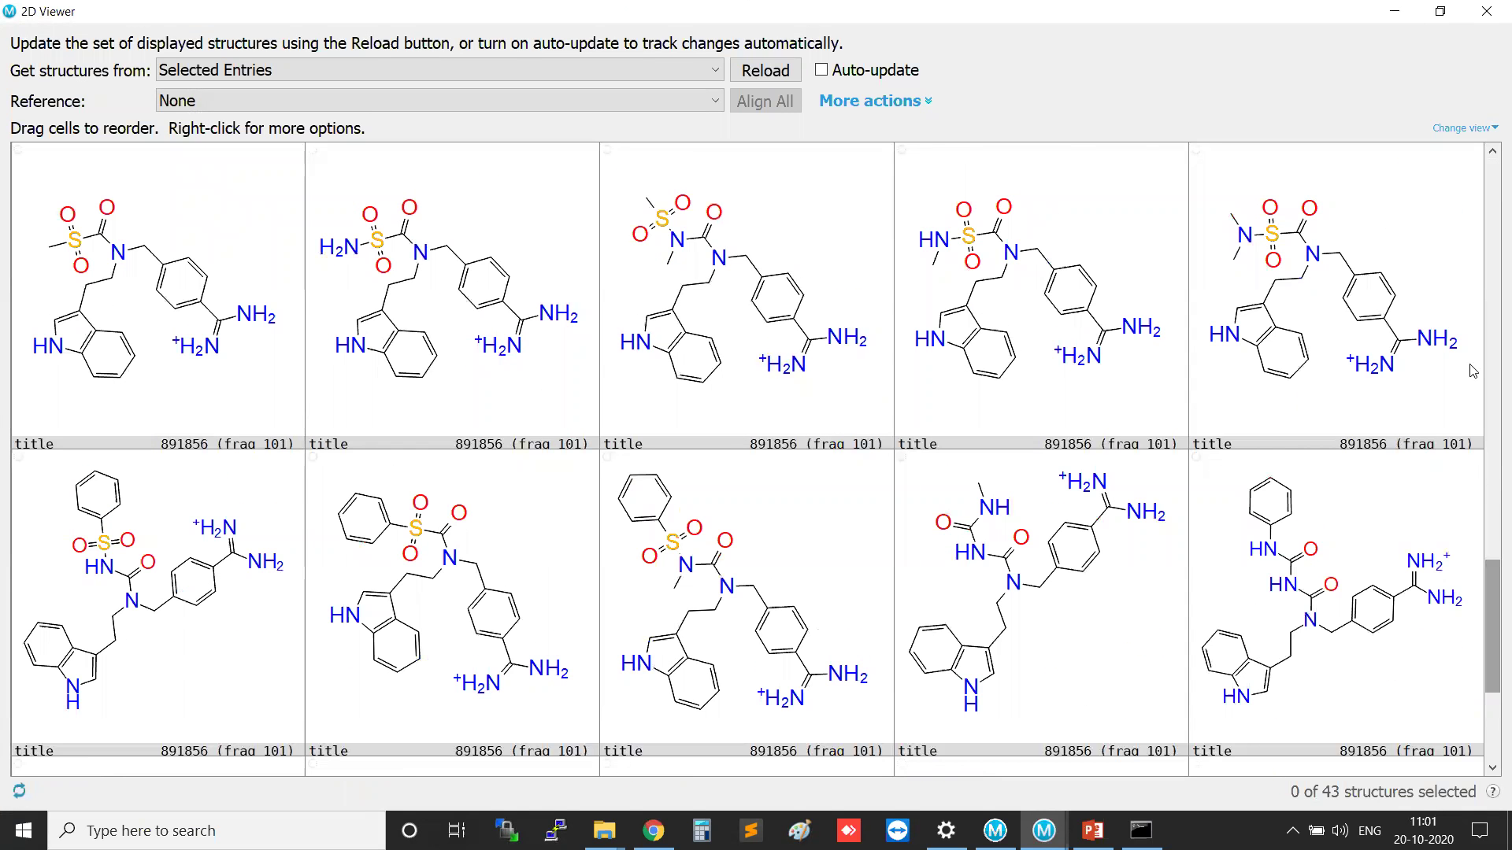
pyautogui.click(1489, 7)
pyautogui.hotkey('alt', 'Tab')
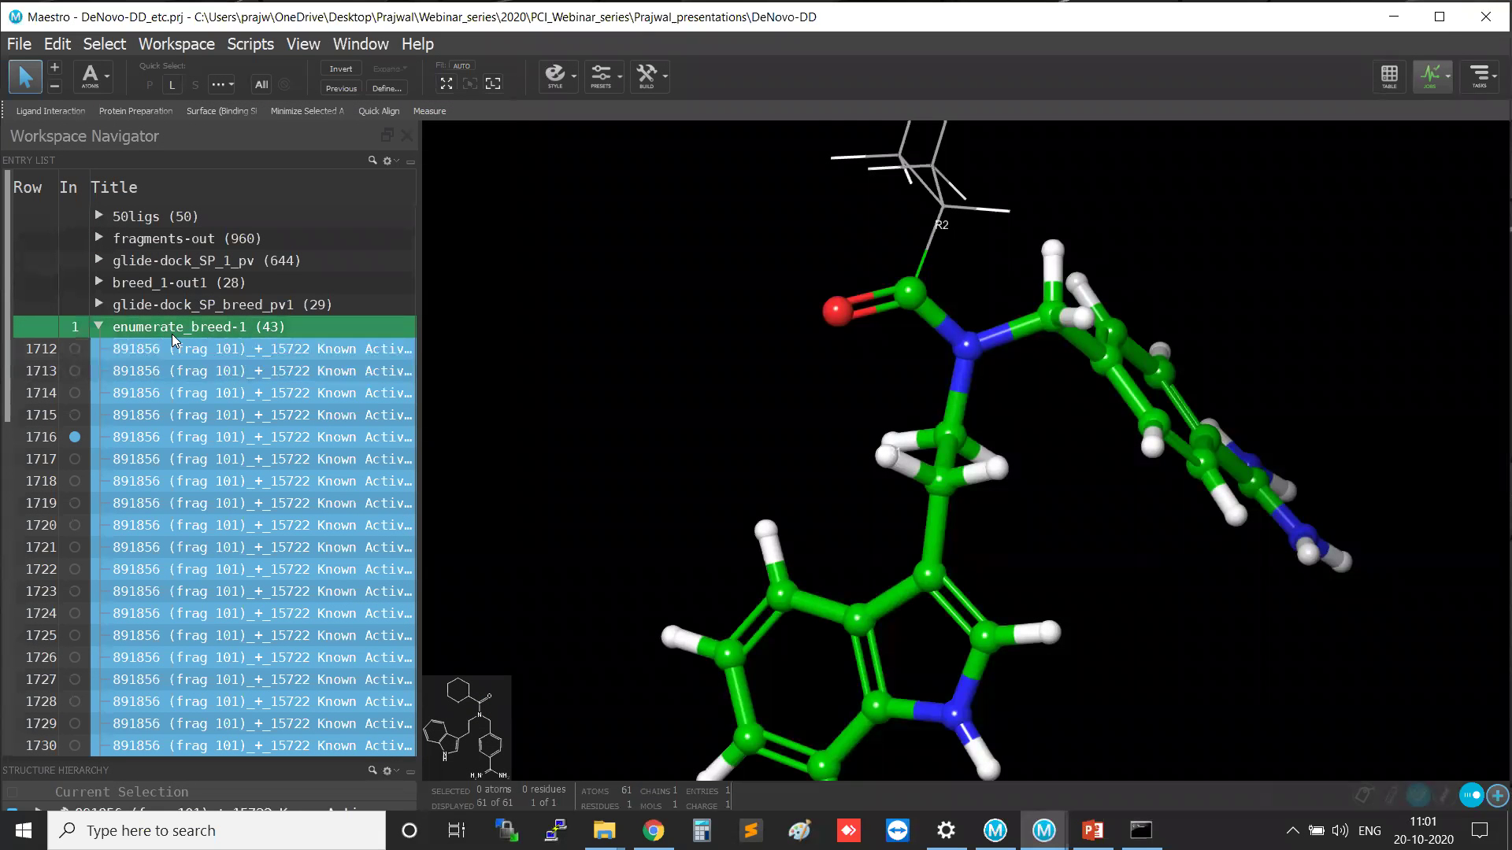
# Open Ligand Docking, check the glide-grid_1fjs.zip receptor grid and the selected Project Table entries as ligand source, then close the dialog.
pyautogui.press('ctrl')
pyautogui.press('ctrl')
pyautogui.press('ctrl')
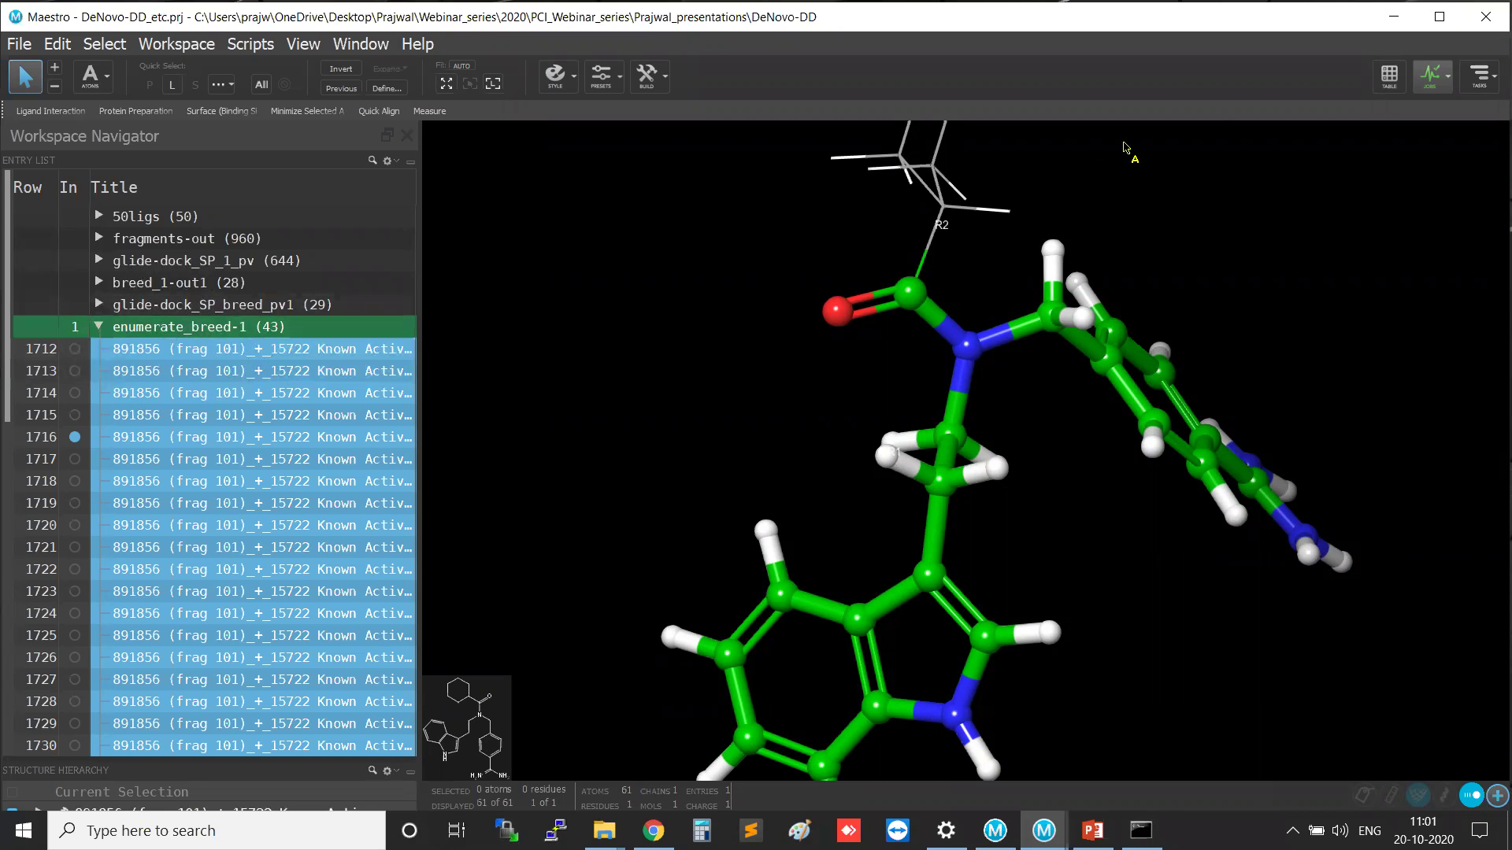
pyautogui.click(1477, 76)
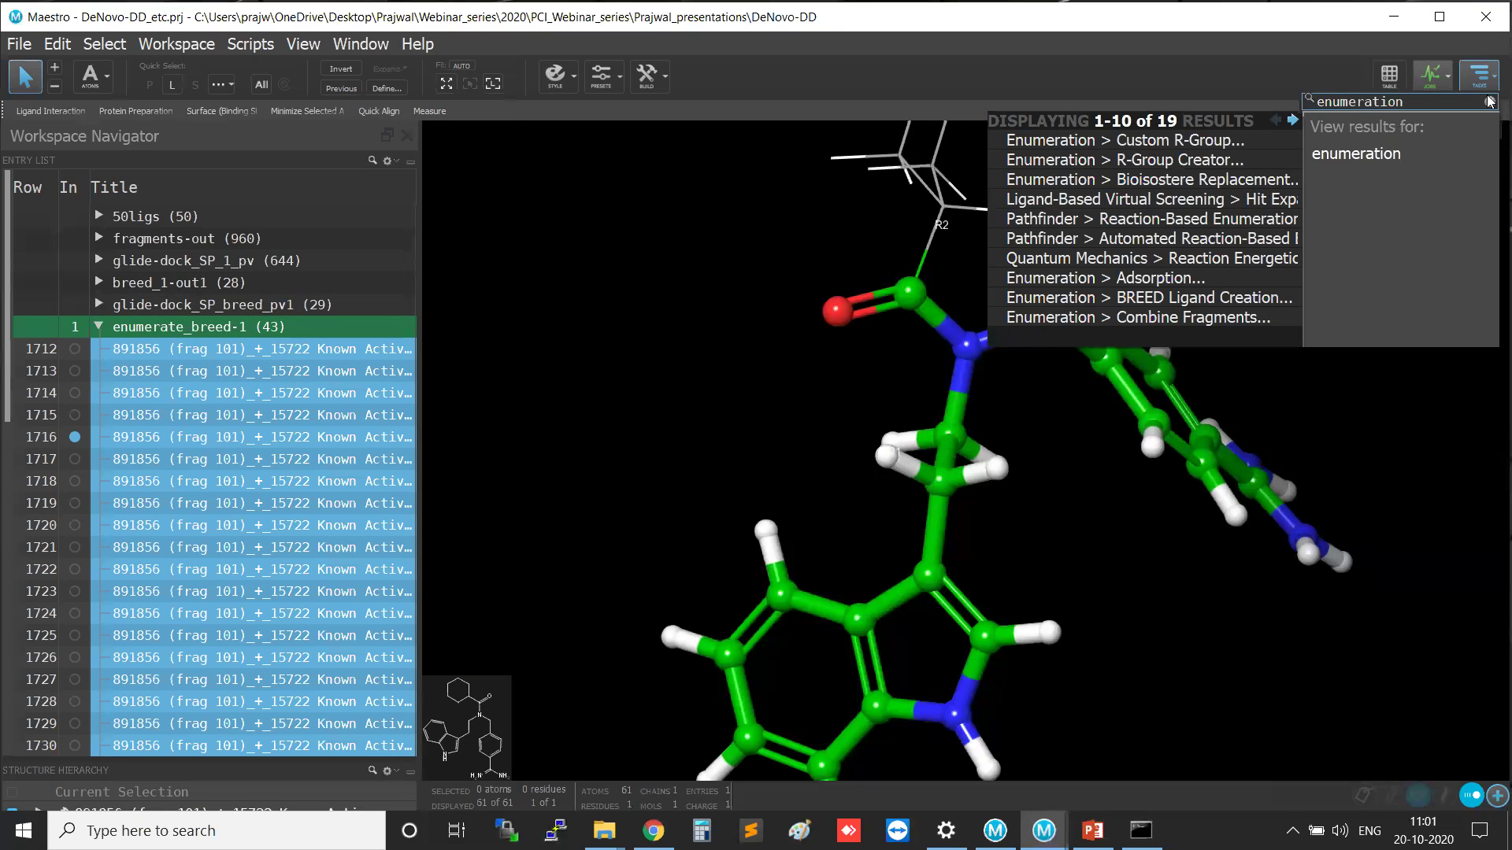
pyautogui.click(1489, 101)
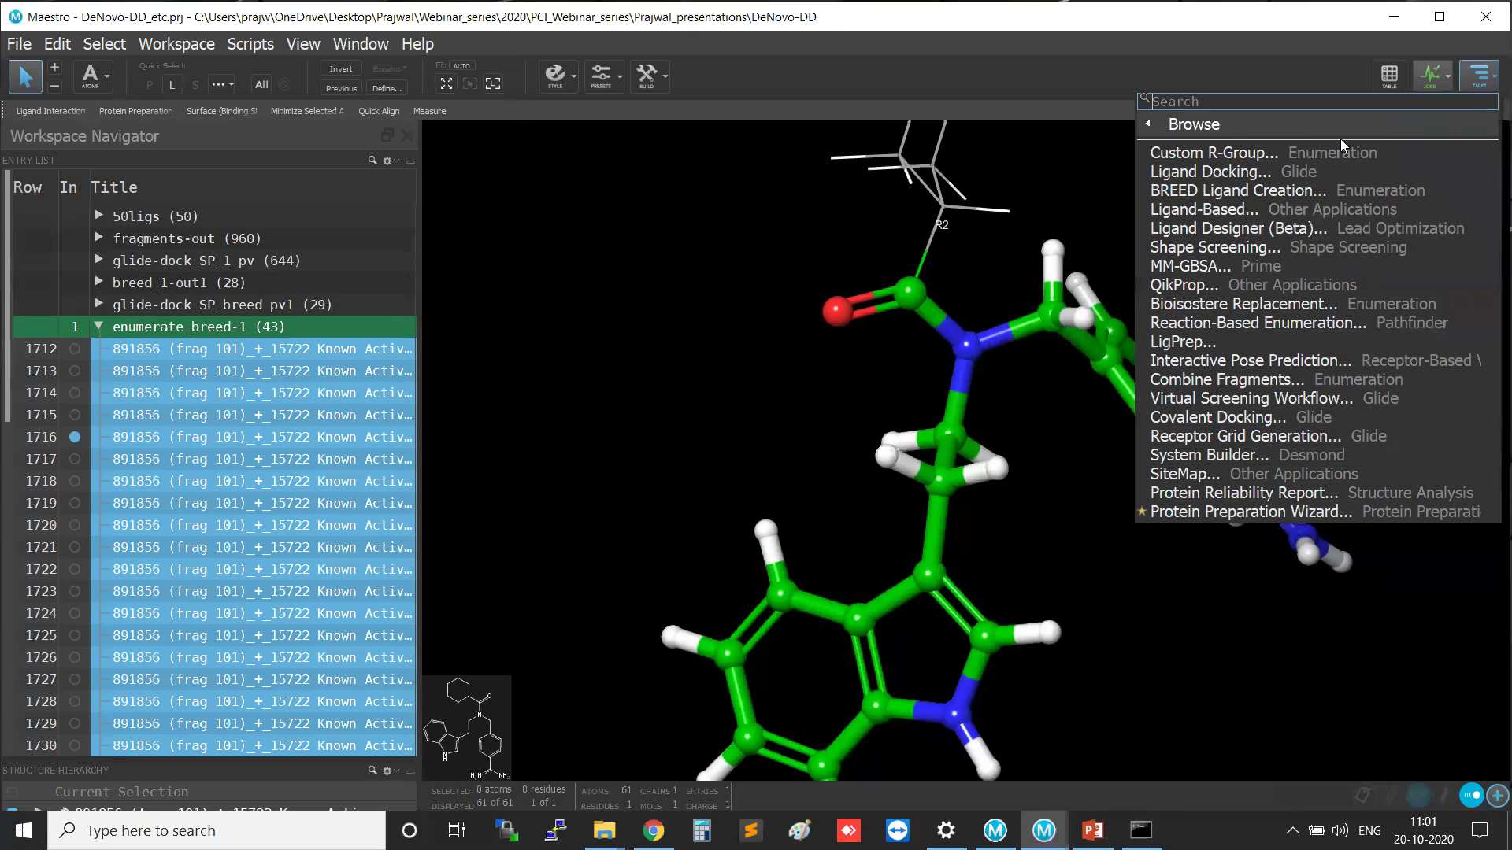
pyautogui.click(1210, 172)
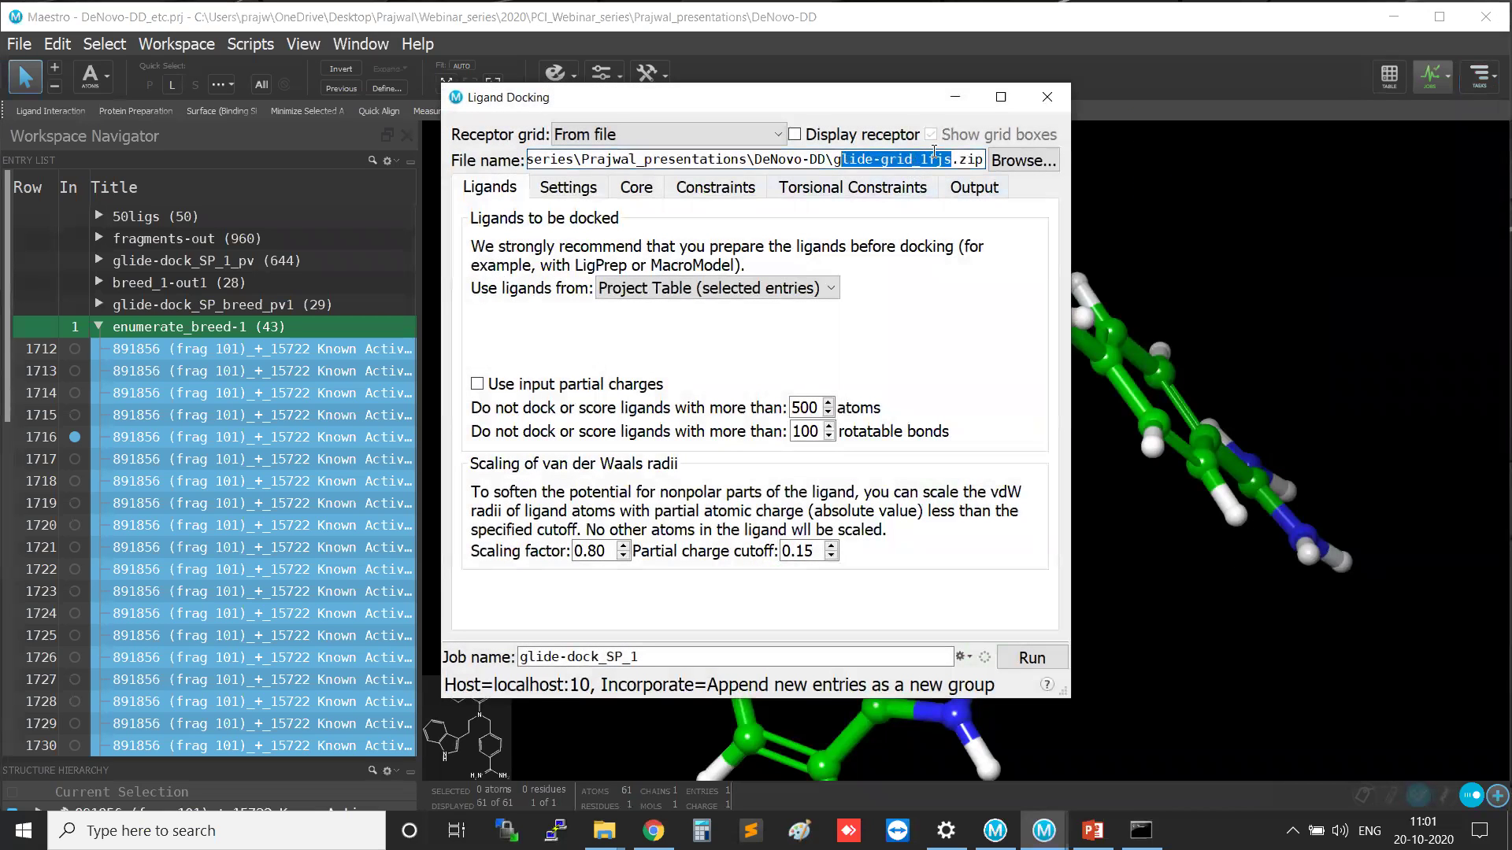
pyautogui.moveTo(951, 158); pyautogui.dragTo(860, 158)
pyautogui.click(712, 288)
pyautogui.click(720, 329)
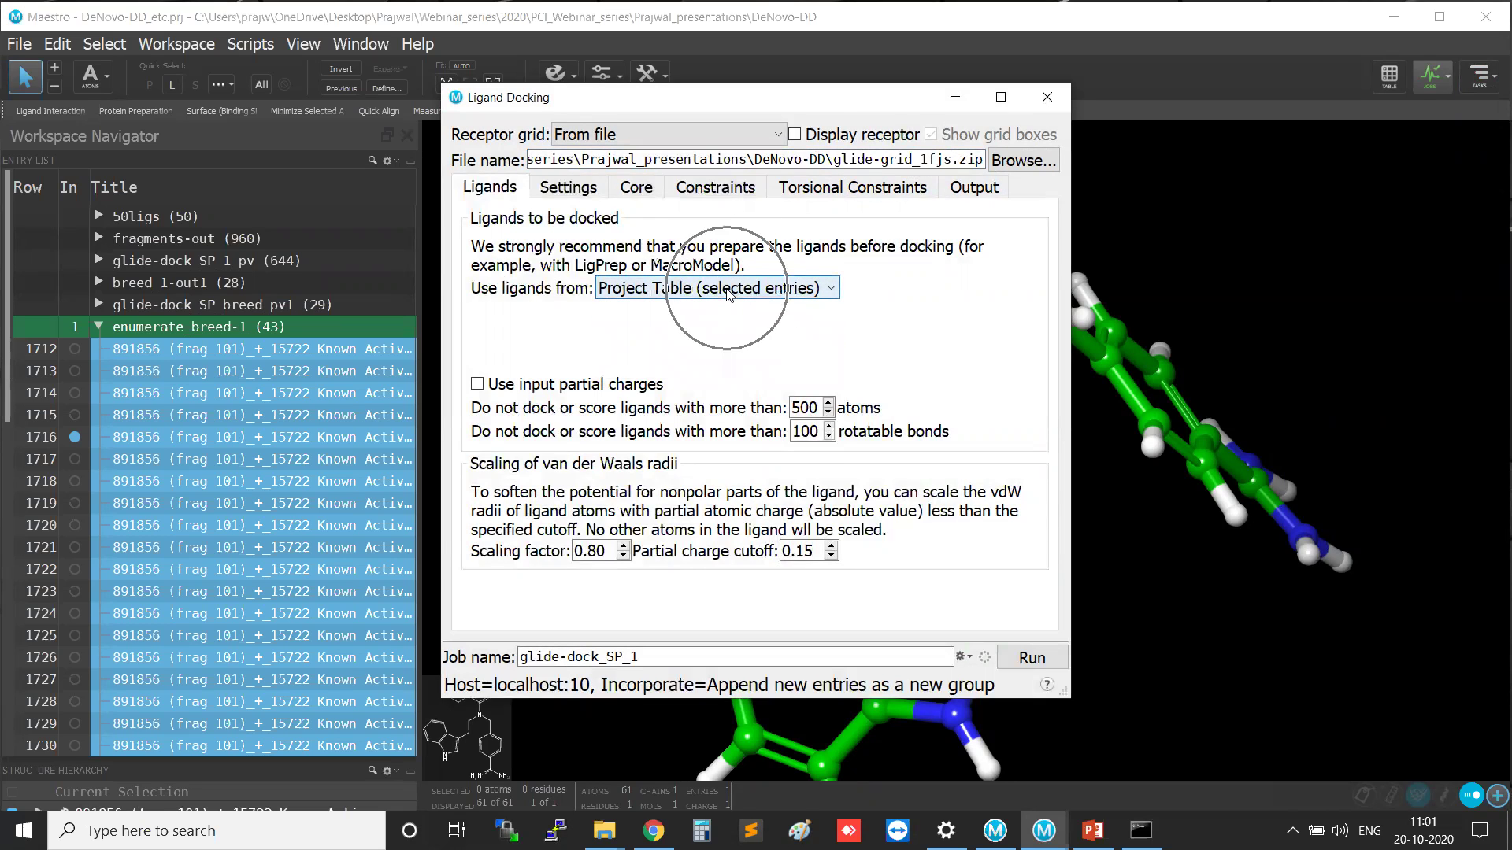
pyautogui.click(1033, 658)
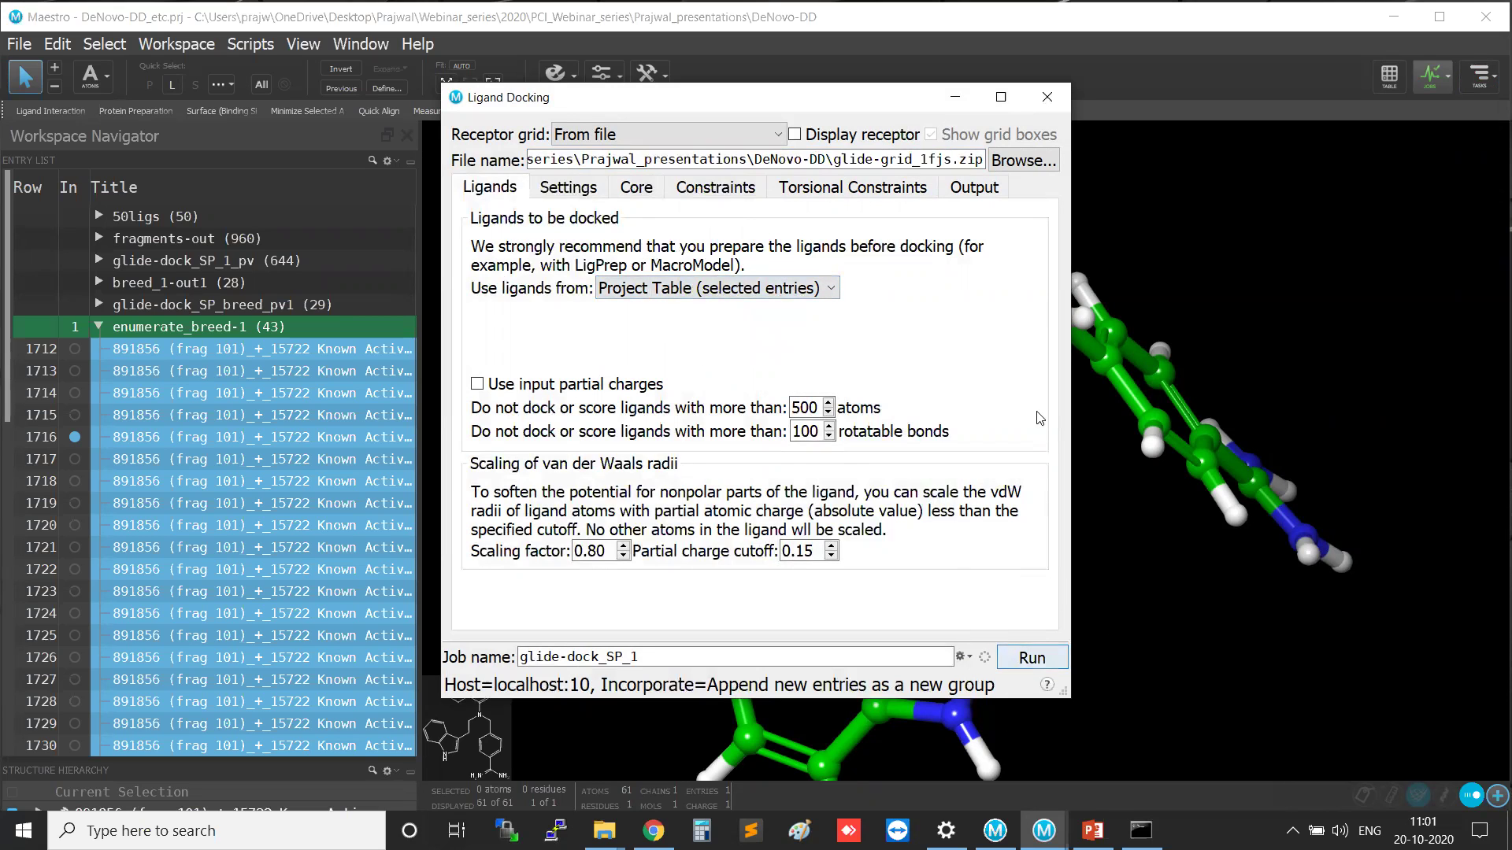
pyautogui.click(1047, 97)
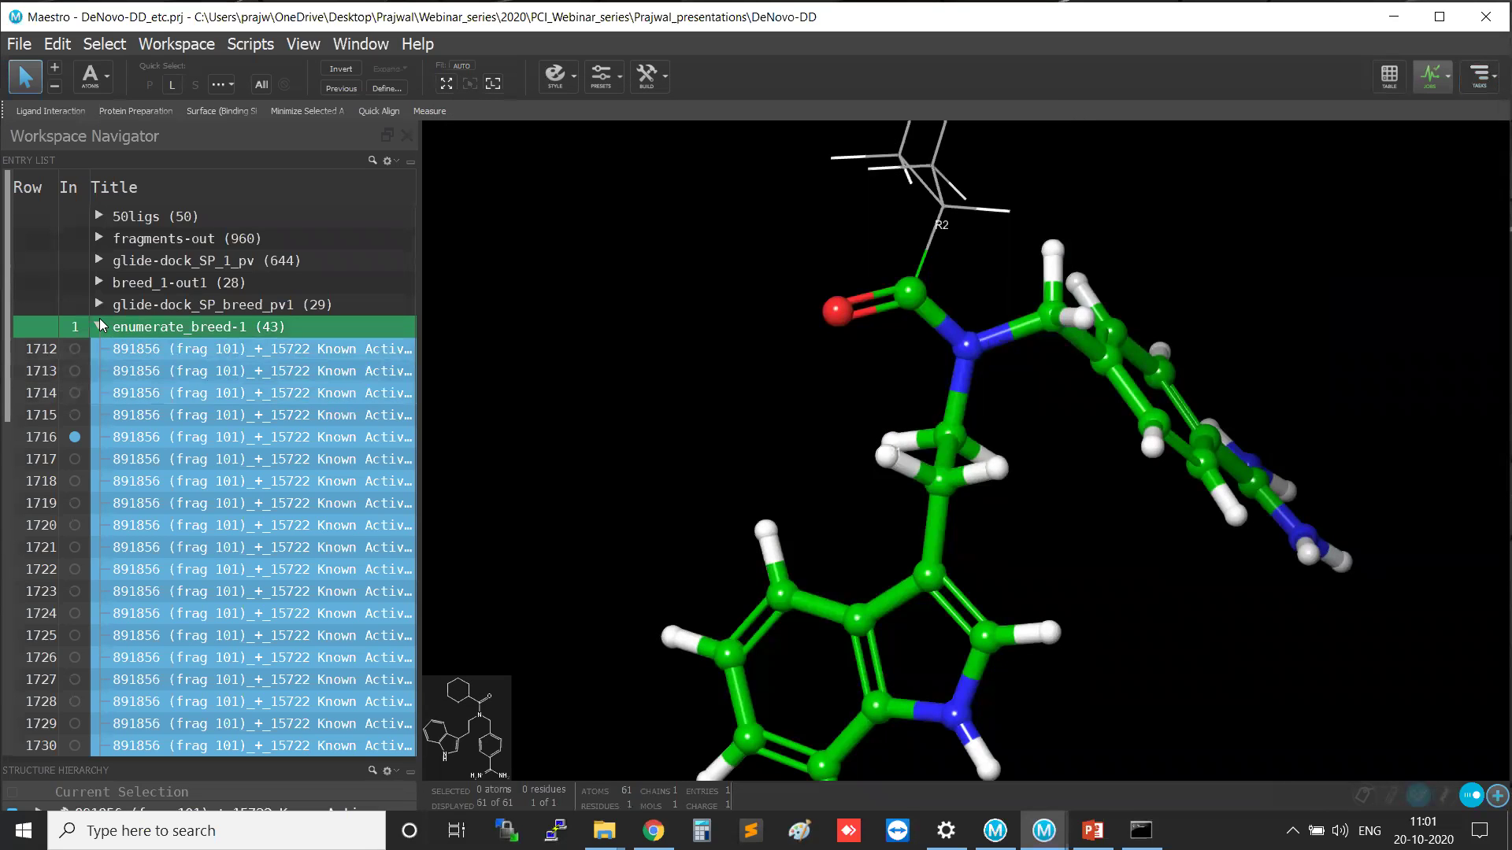
# Expand and select the glide-dock_SP_breed-1-enumerated_pv1 group in place of enumerate_breed-1, and display its 1FJS receptor with the ligand in row 1756.
pyautogui.click(99, 321)
pyautogui.click(110, 349)
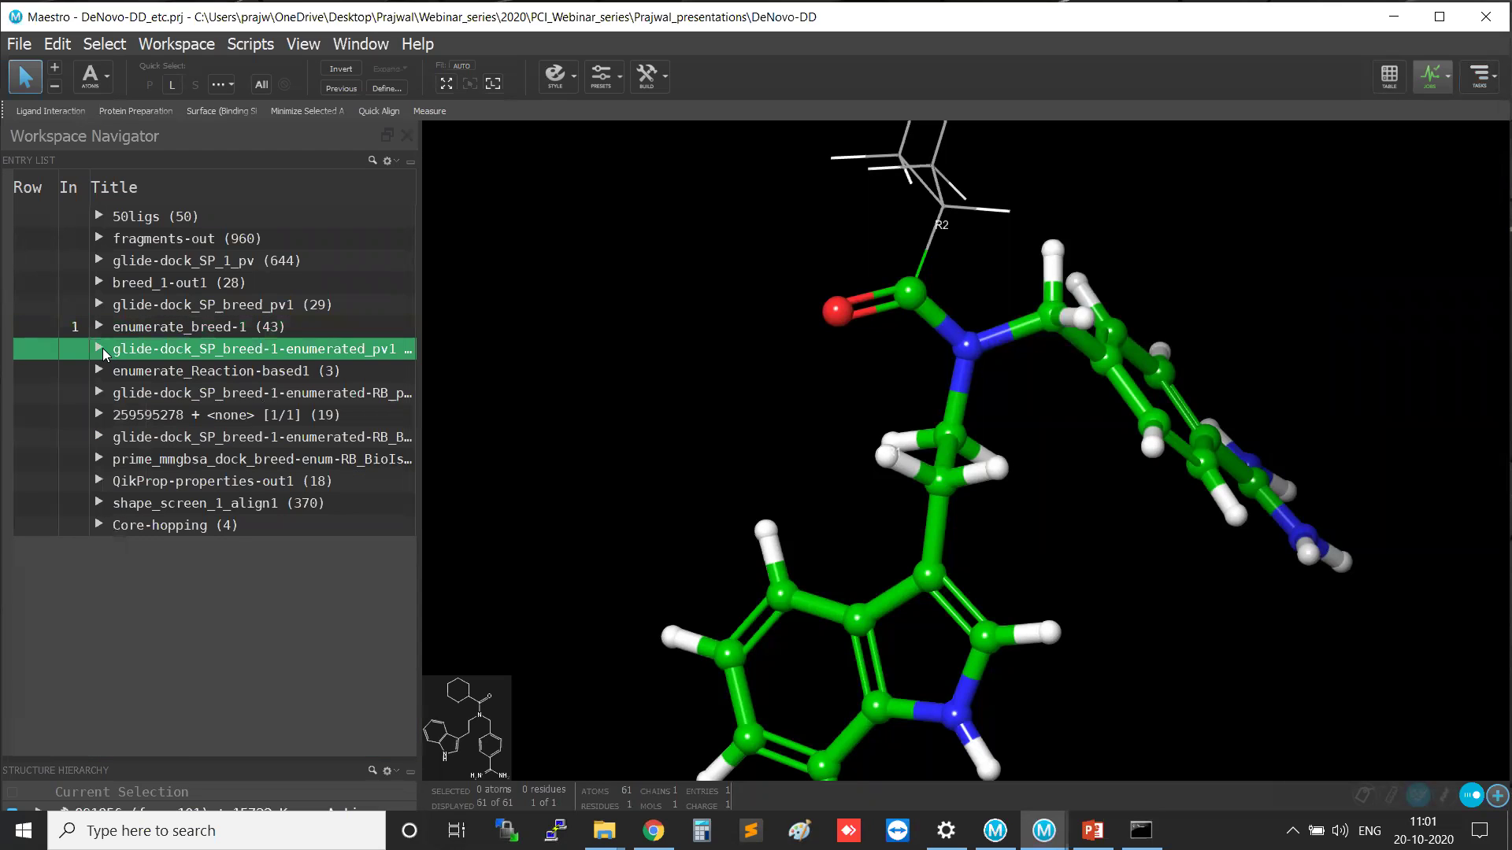
pyautogui.click(98, 348)
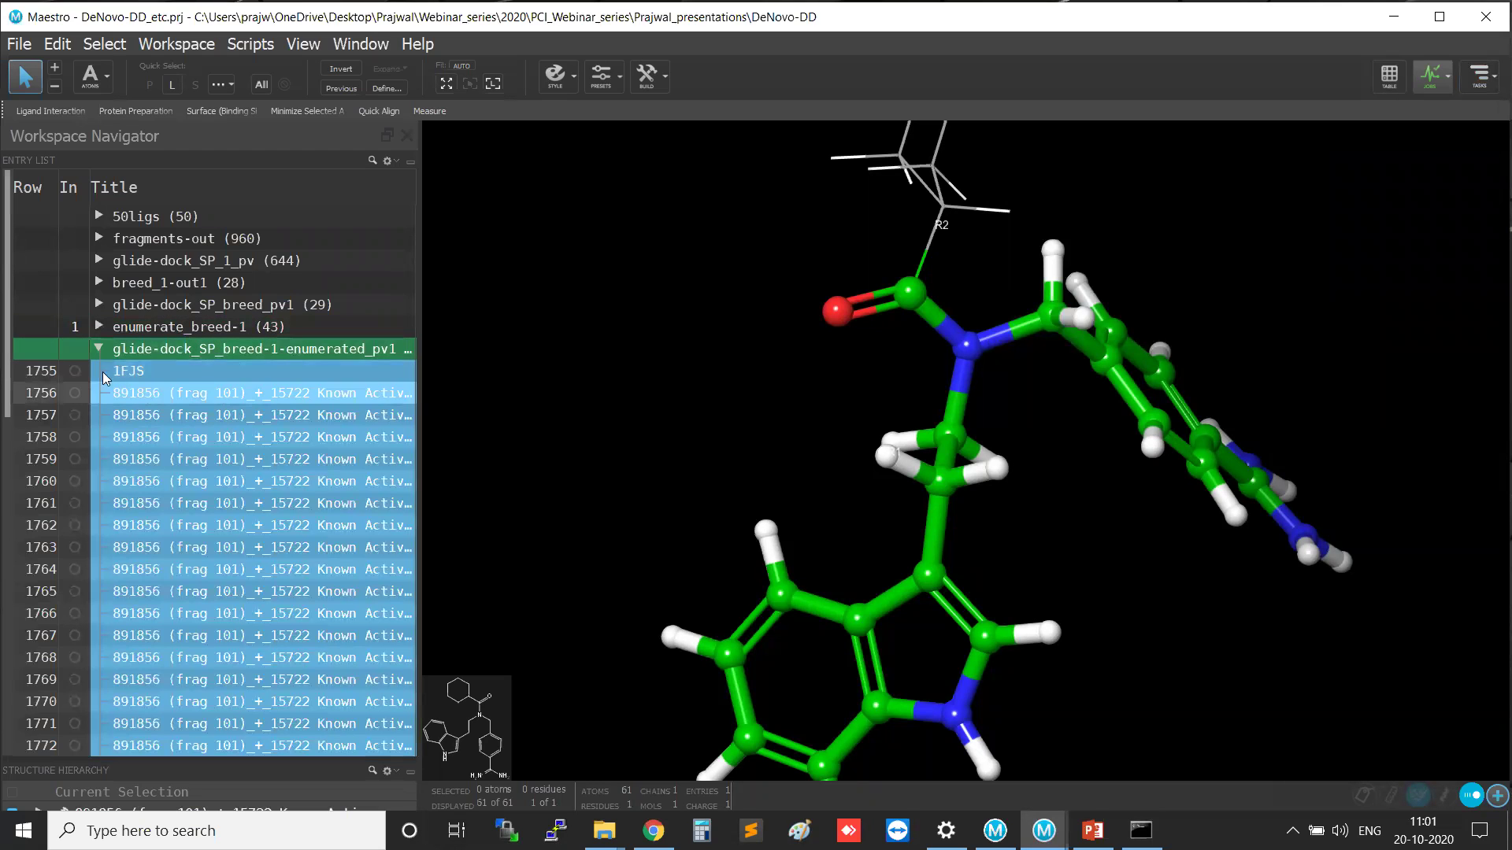
pyautogui.click(75, 370)
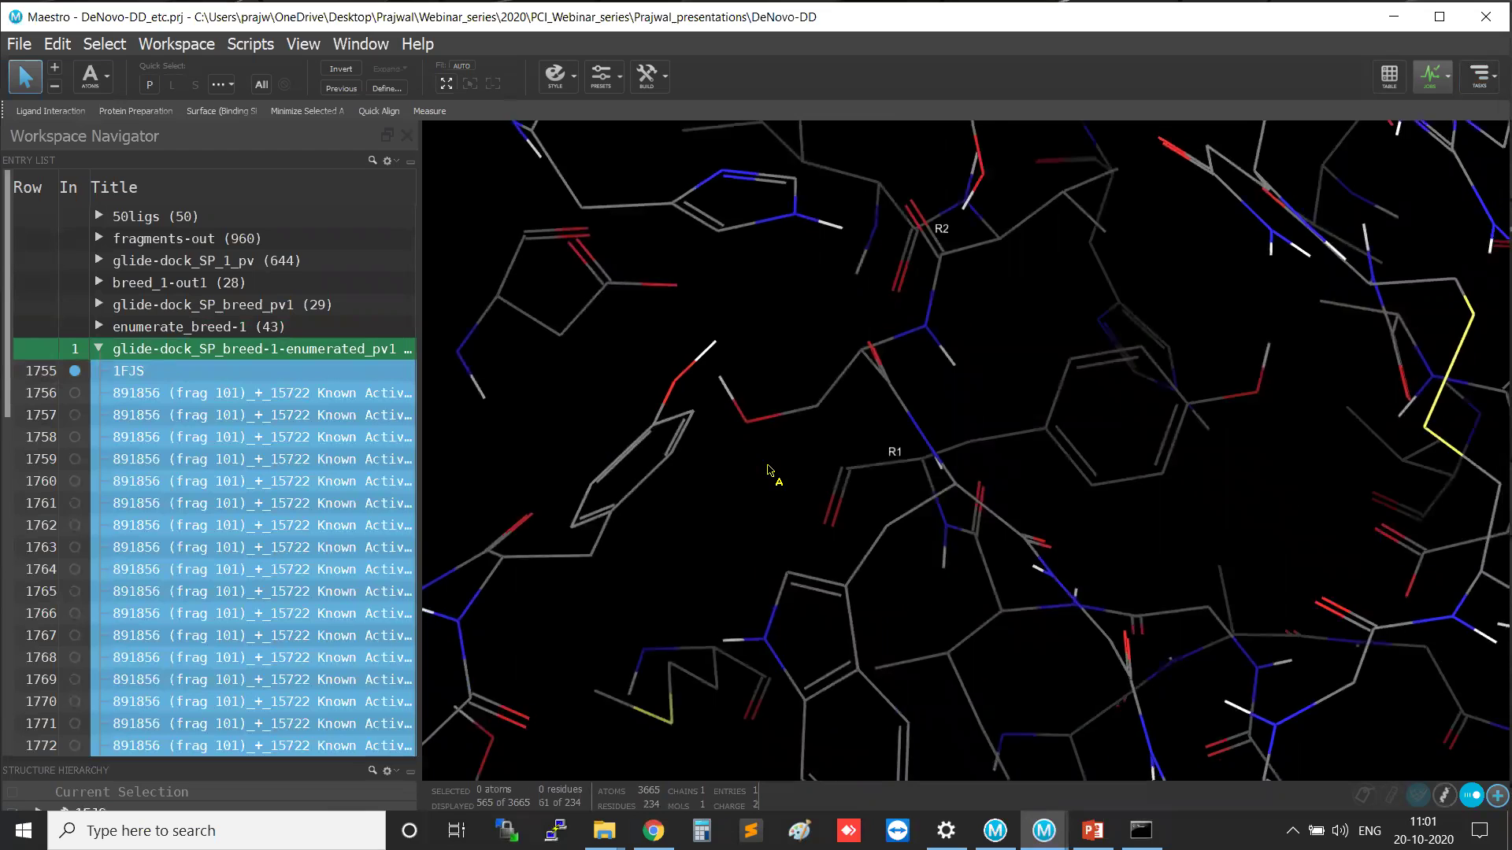
pyautogui.click(75, 393)
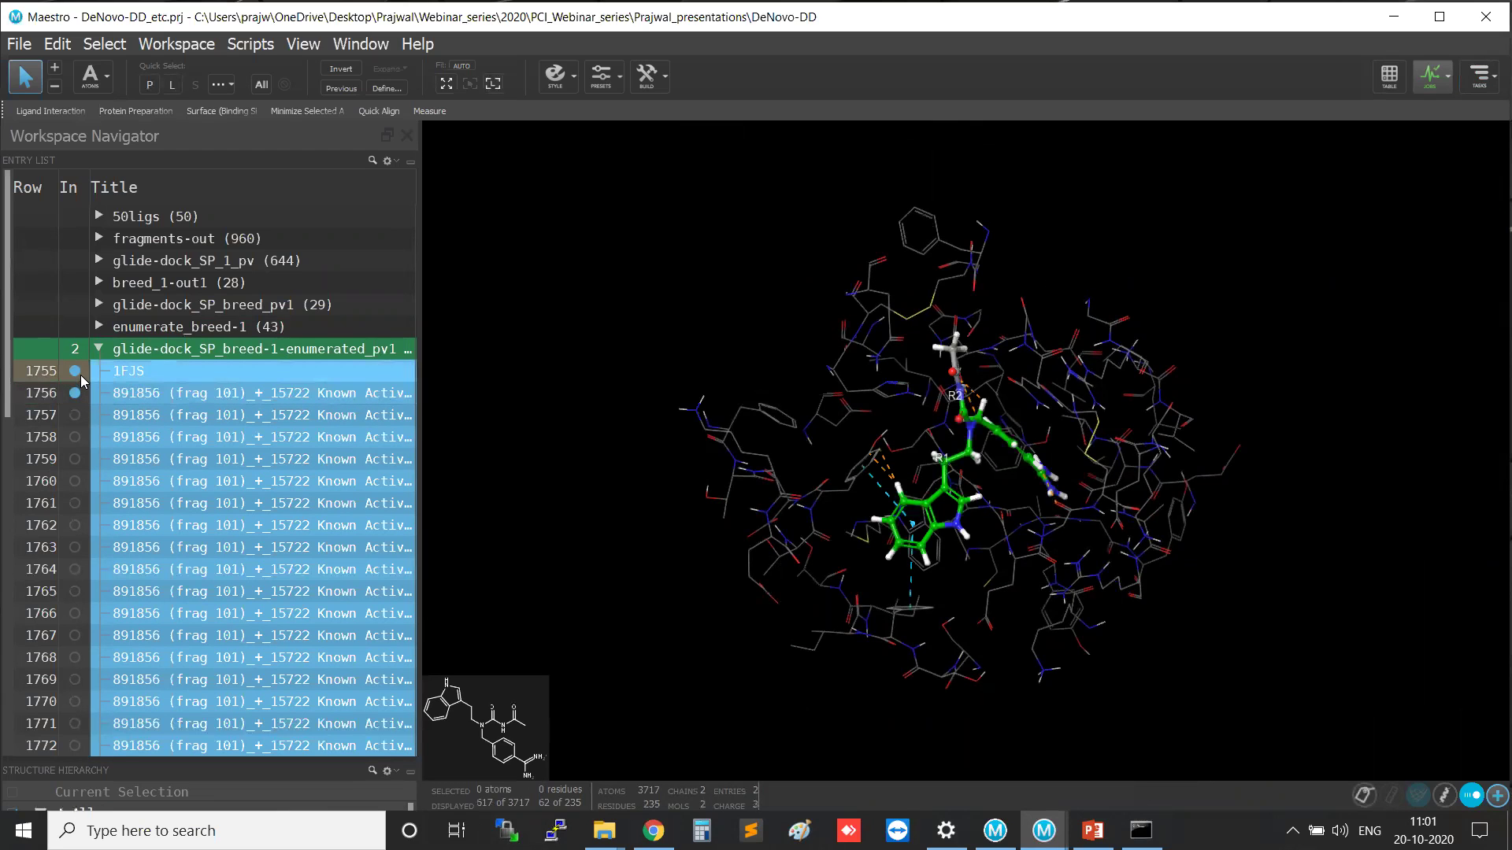
# Fix the surfaced 1FJS receptor from the glide-dock_SP_breed_pv1 group in the workspace and display the docked ligand in row 1756 with it.
pyautogui.click(100, 303)
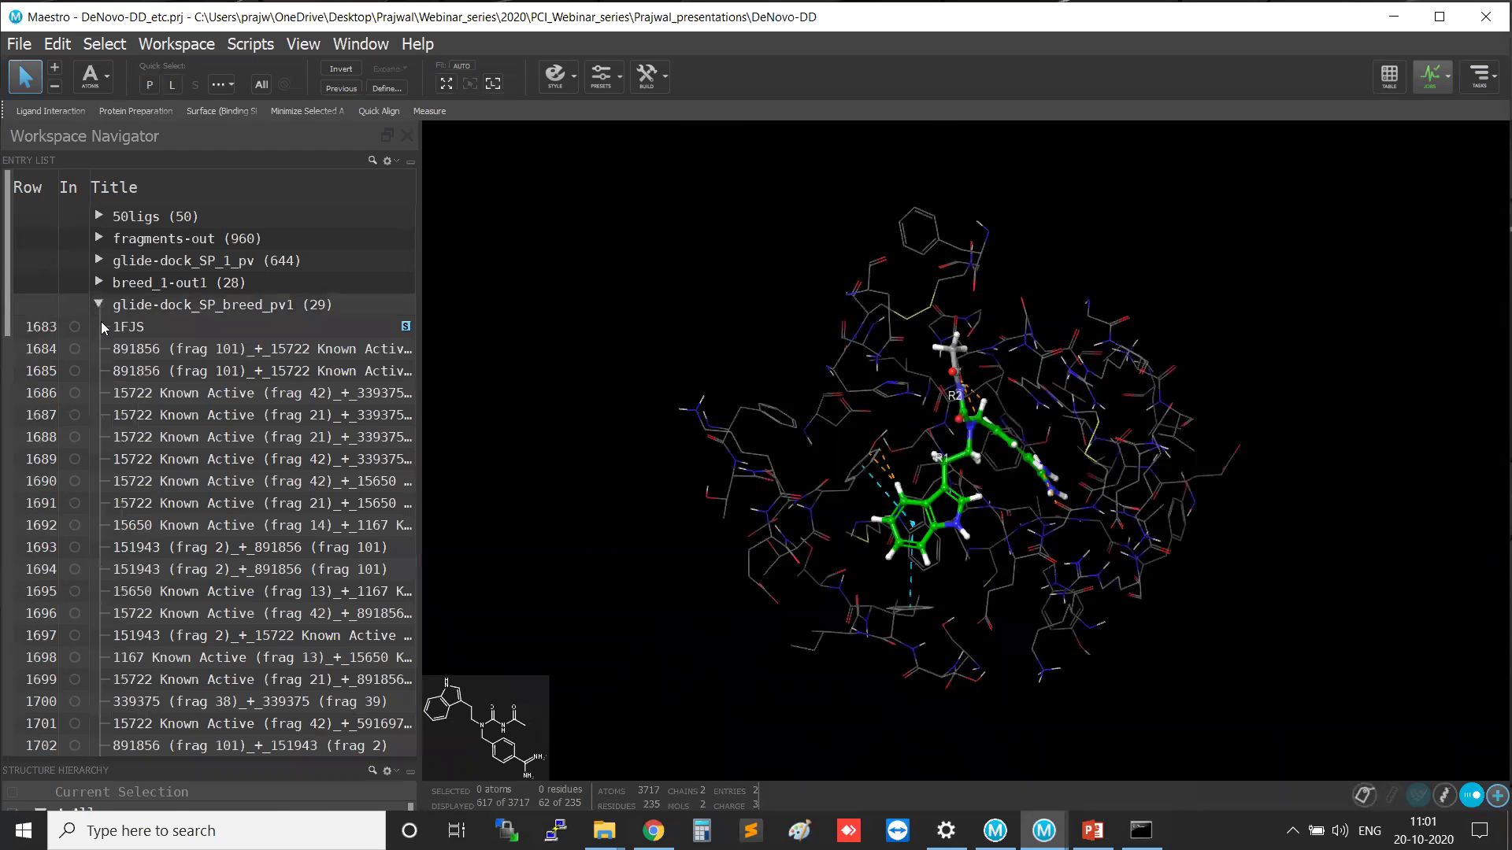
pyautogui.click(82, 329)
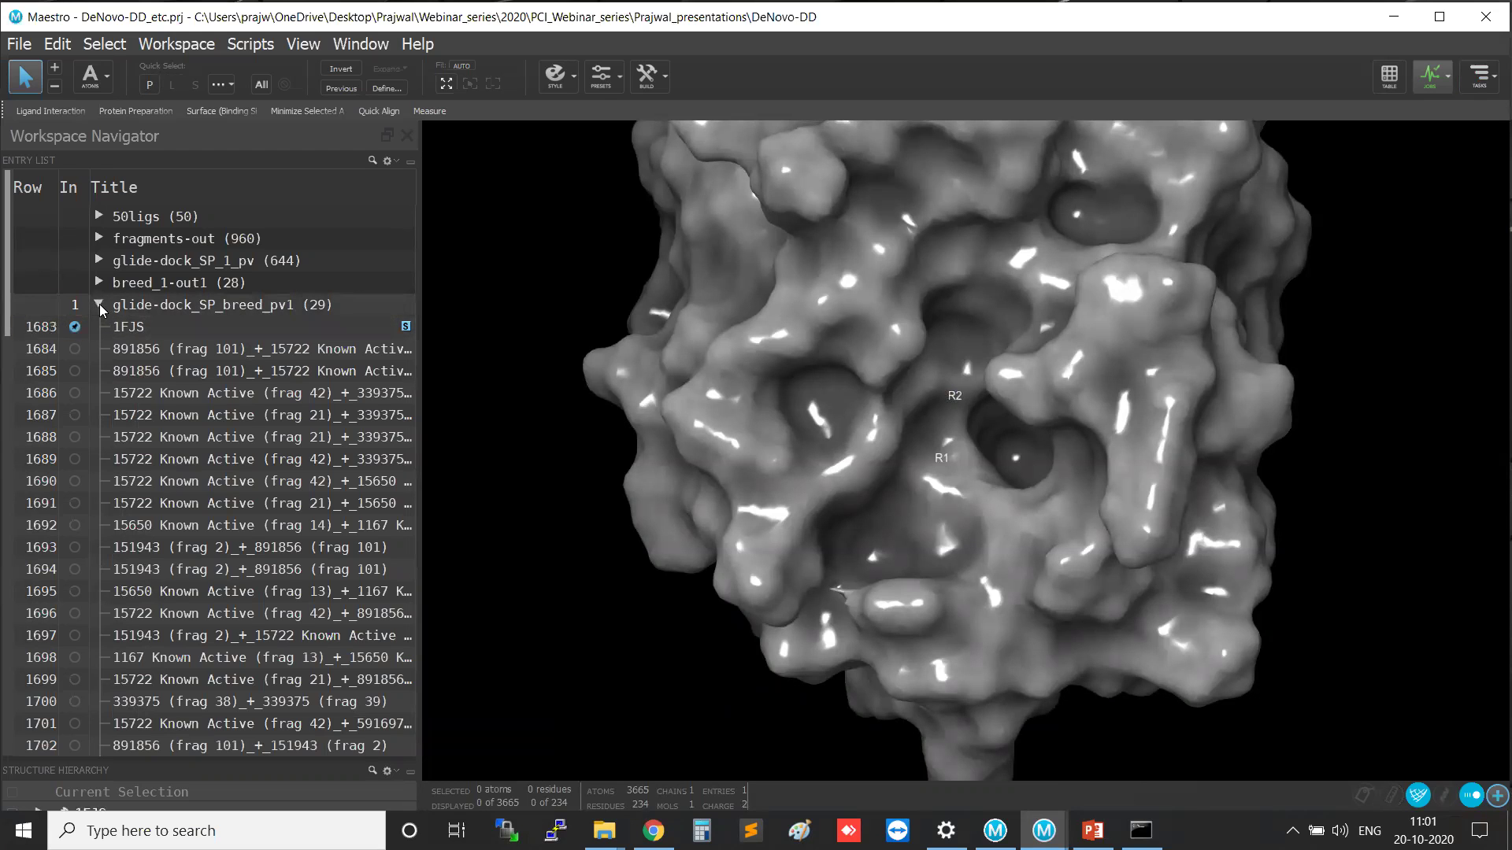
pyautogui.click(99, 304)
pyautogui.click(76, 393)
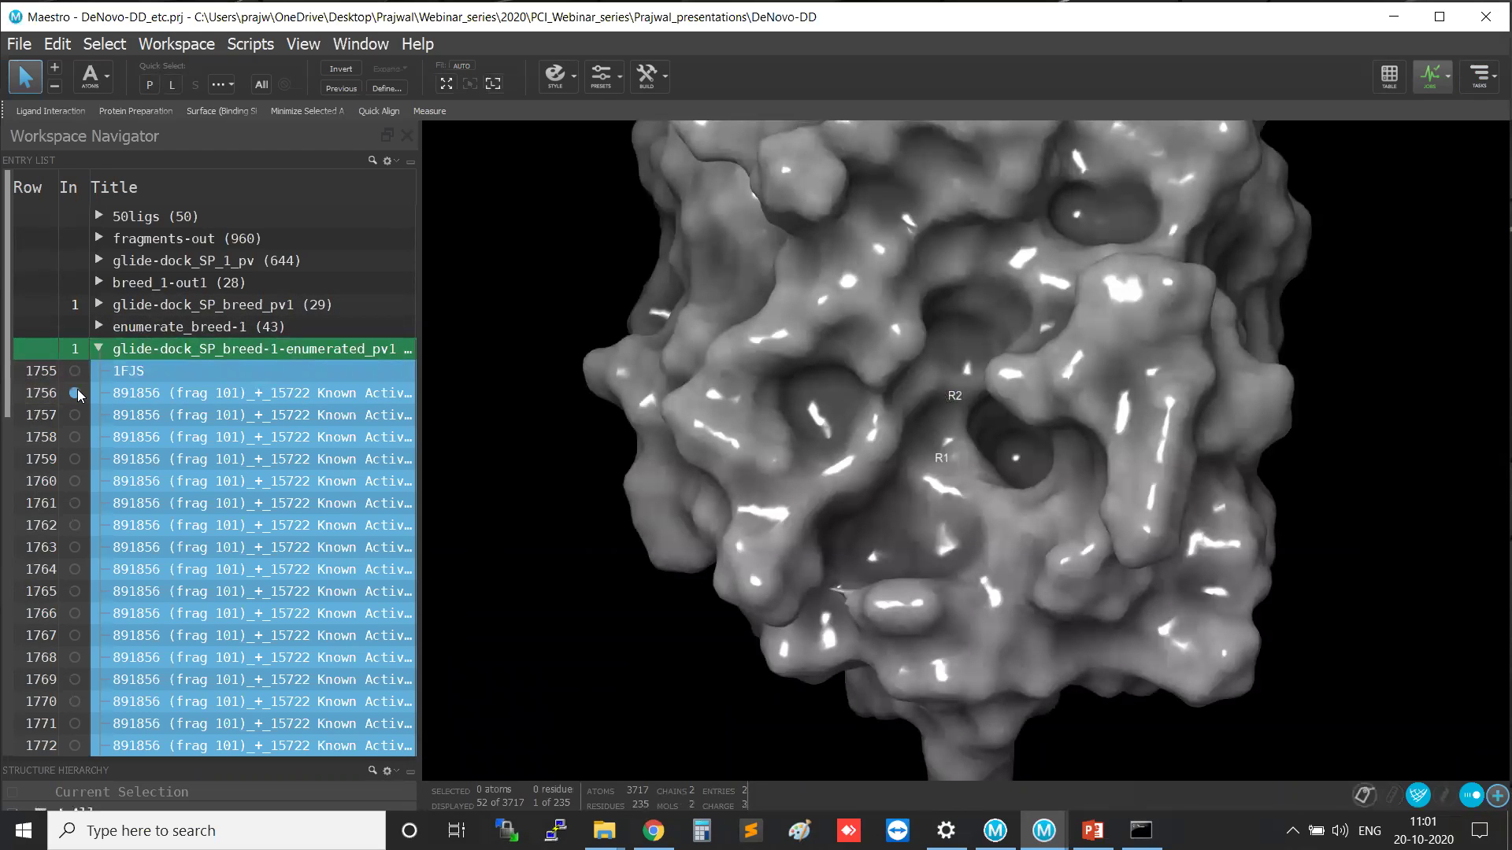
# Examine how the acetamide R-group of the ligand in row 1756 fits into the pocket of the 1FJS surface.
pyautogui.scroll(-5, 1240, 523)
pyautogui.scroll(8, 1235, 521)
pyautogui.scroll(-4, 1169, 553)
pyautogui.scroll(2, 1170, 552)
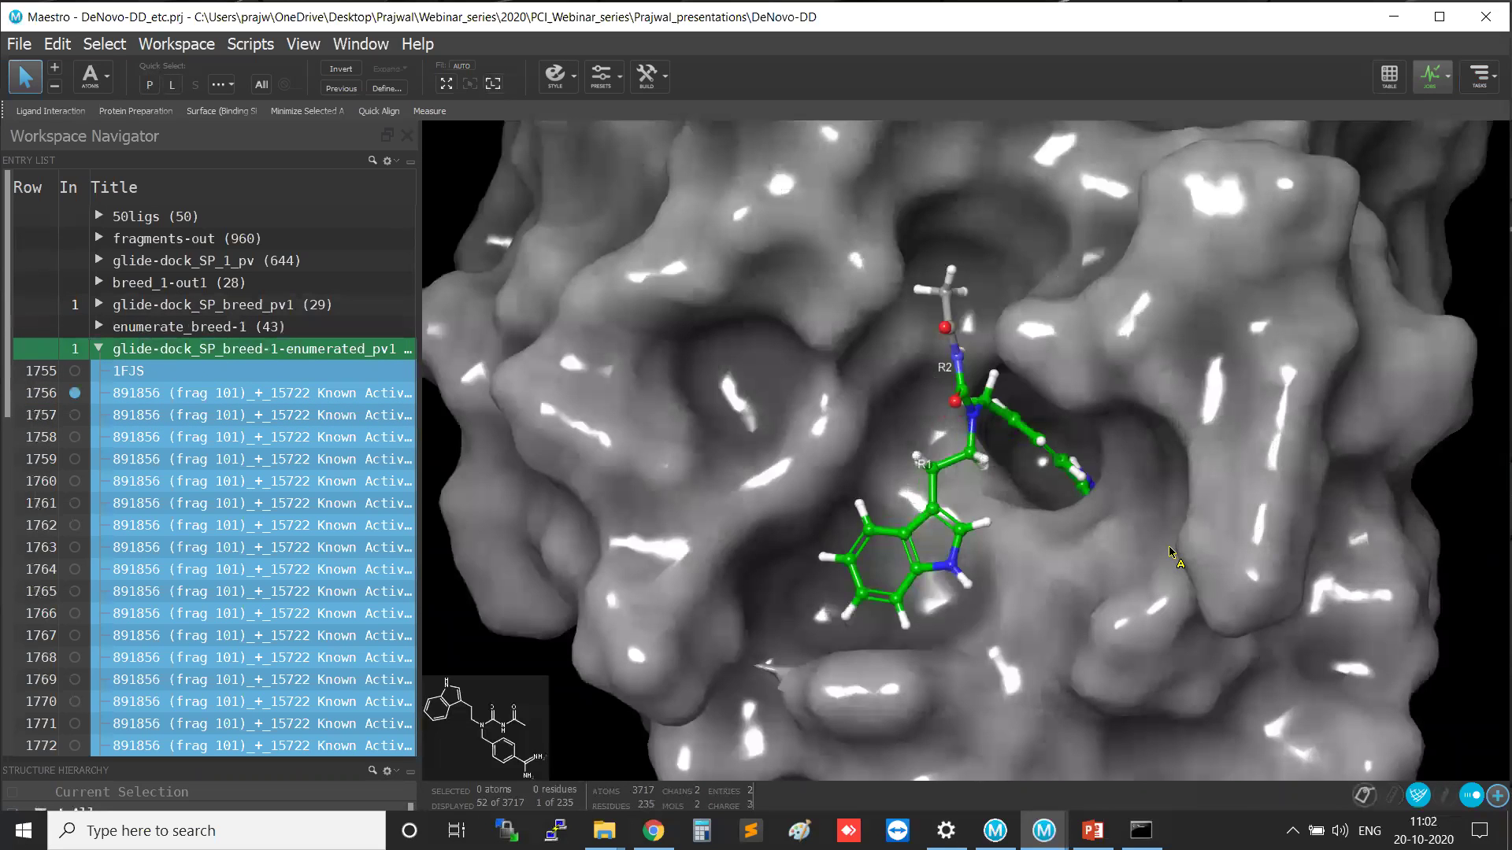
pyautogui.scroll(3, 1040, 441)
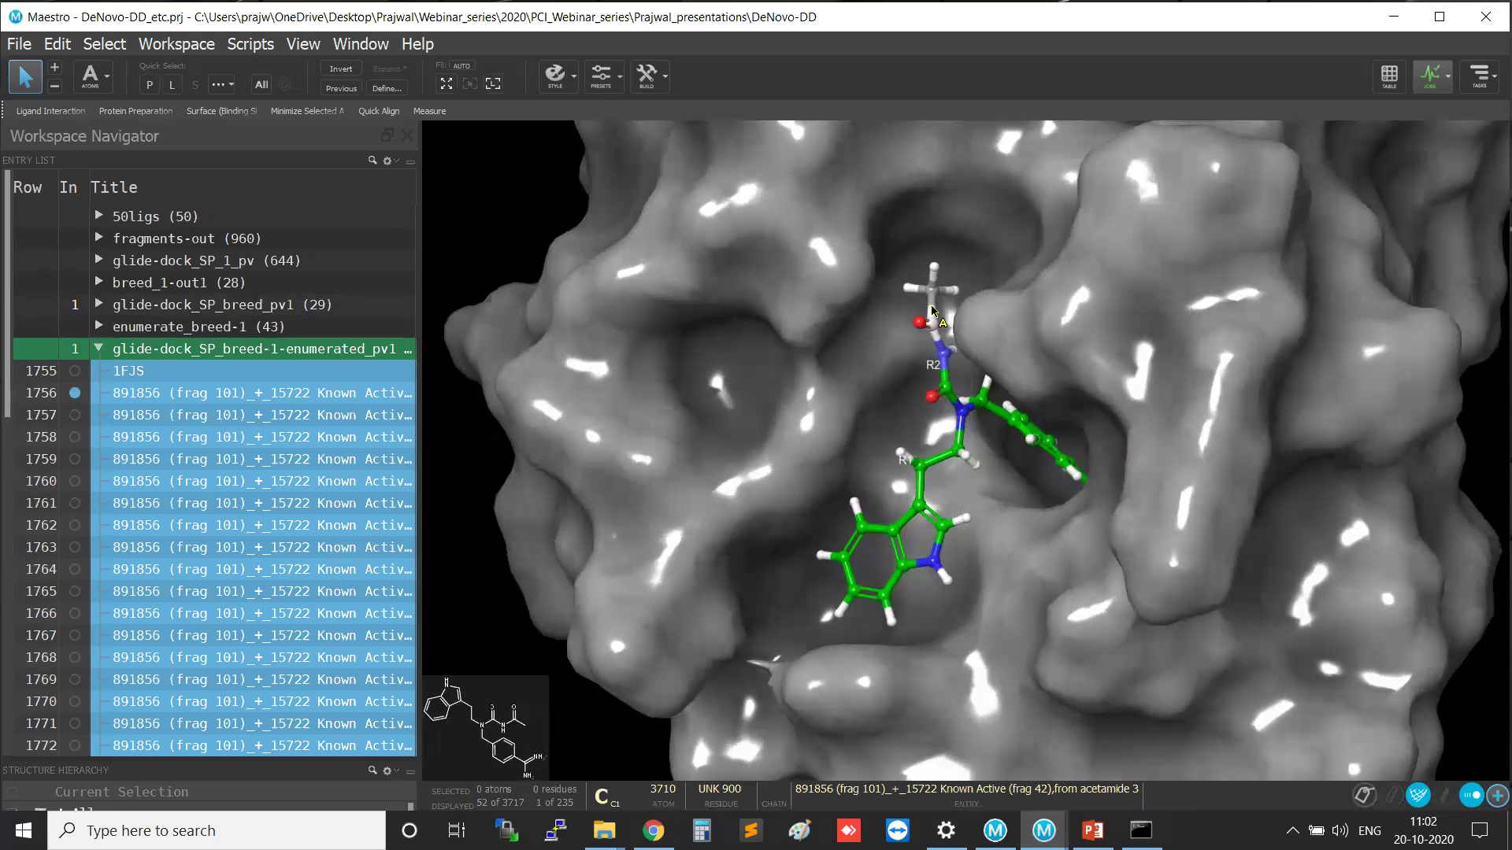
pyautogui.press('ctrl')
pyautogui.press('ctrl')
pyautogui.press('ctrl')
pyautogui.press('ctrl')
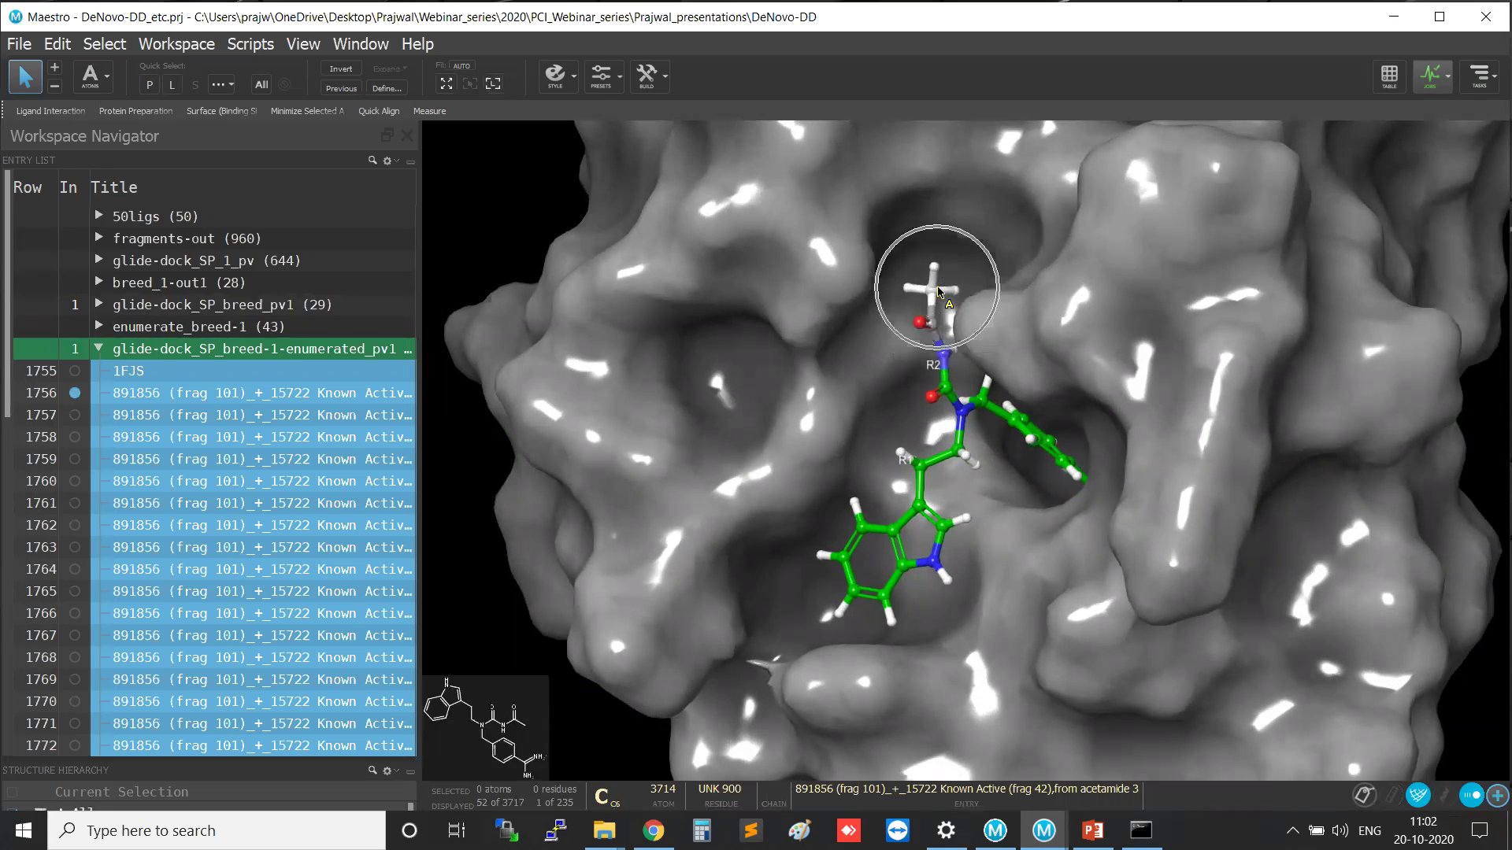
pyautogui.moveTo(935, 266); pyautogui.dragTo(1003, 253, button='middle')
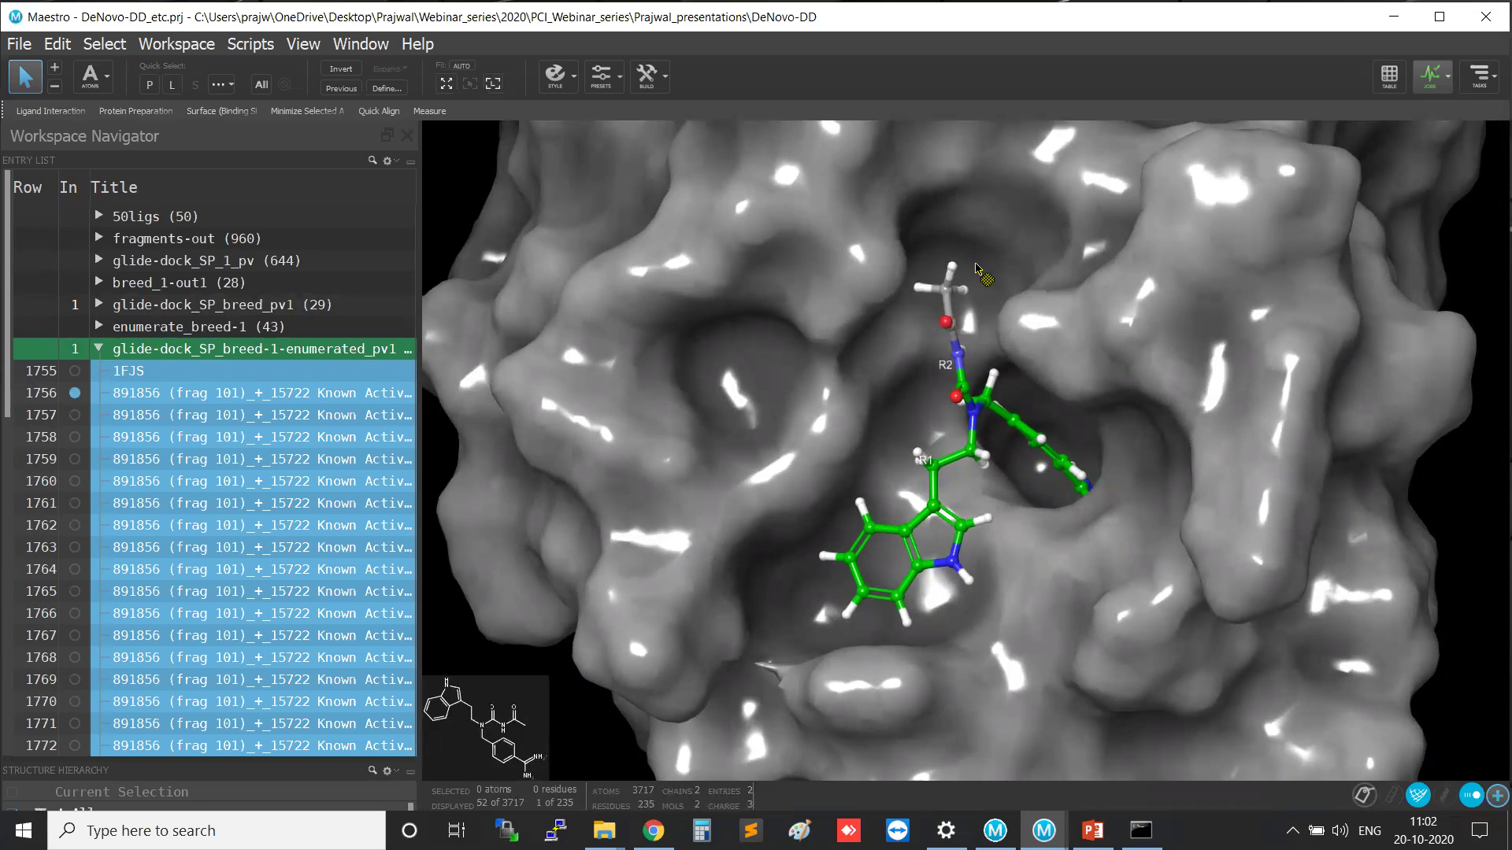
# Display the docked ligands in rows 1757 to 1762 one at a time in the pocket, then return to row 1756.
pyautogui.click(75, 417)
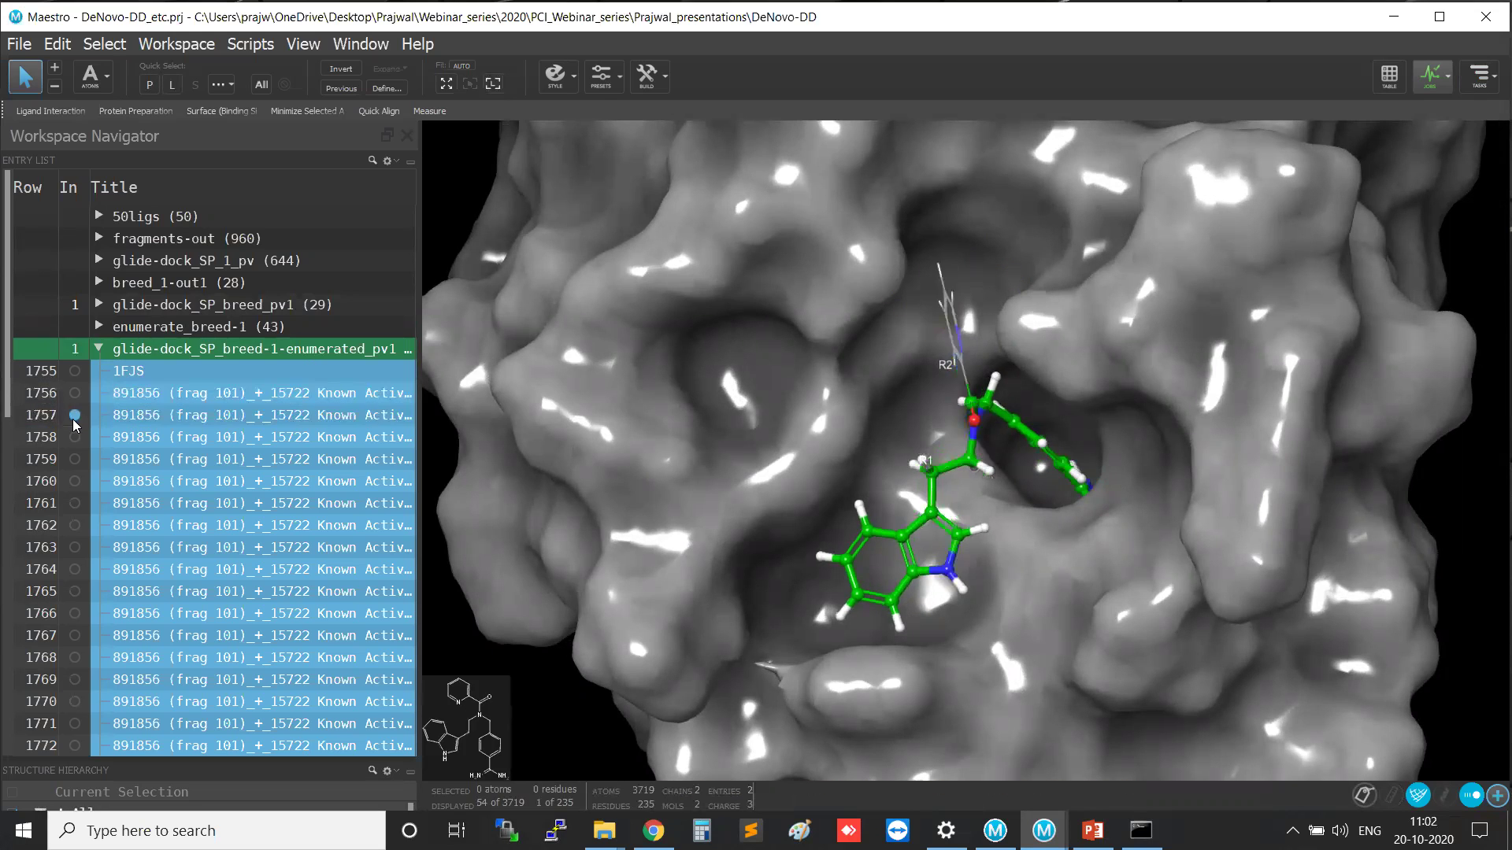
pyautogui.click(75, 437)
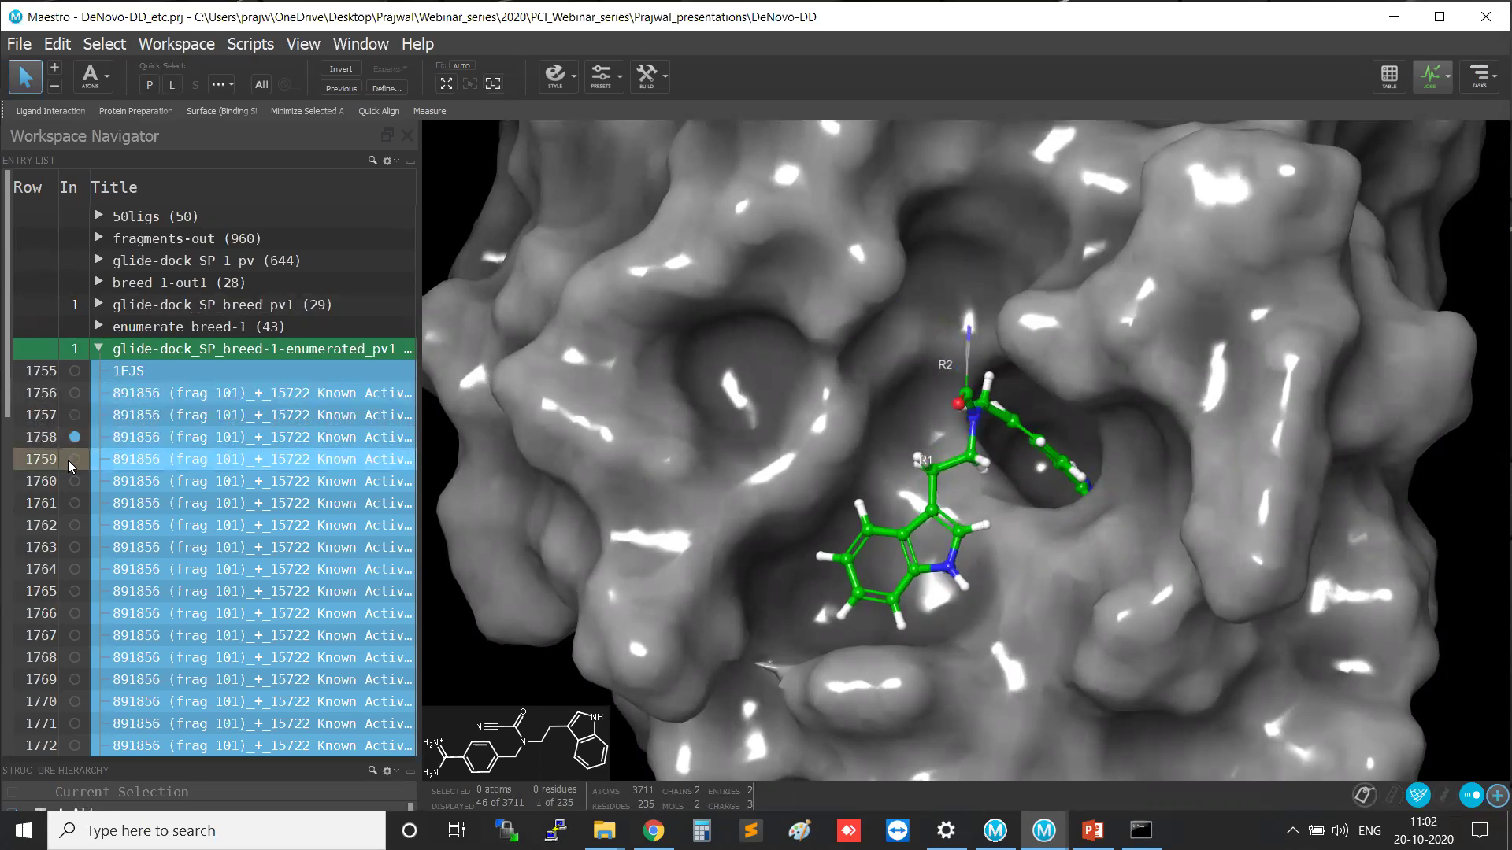
pyautogui.click(74, 460)
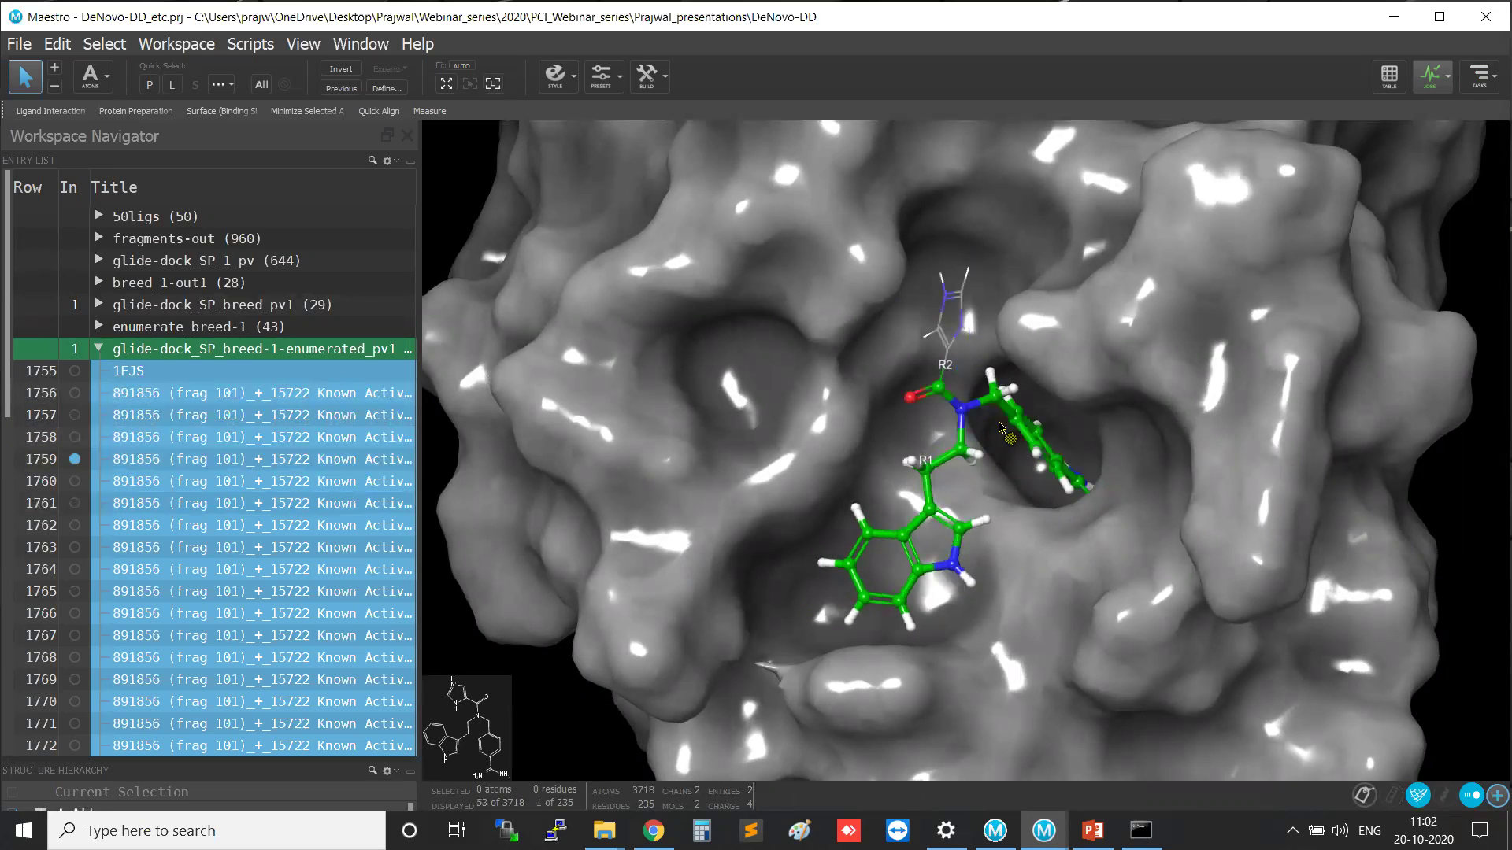
pyautogui.press('ctrl')
pyautogui.click(75, 481)
pyautogui.click(75, 503)
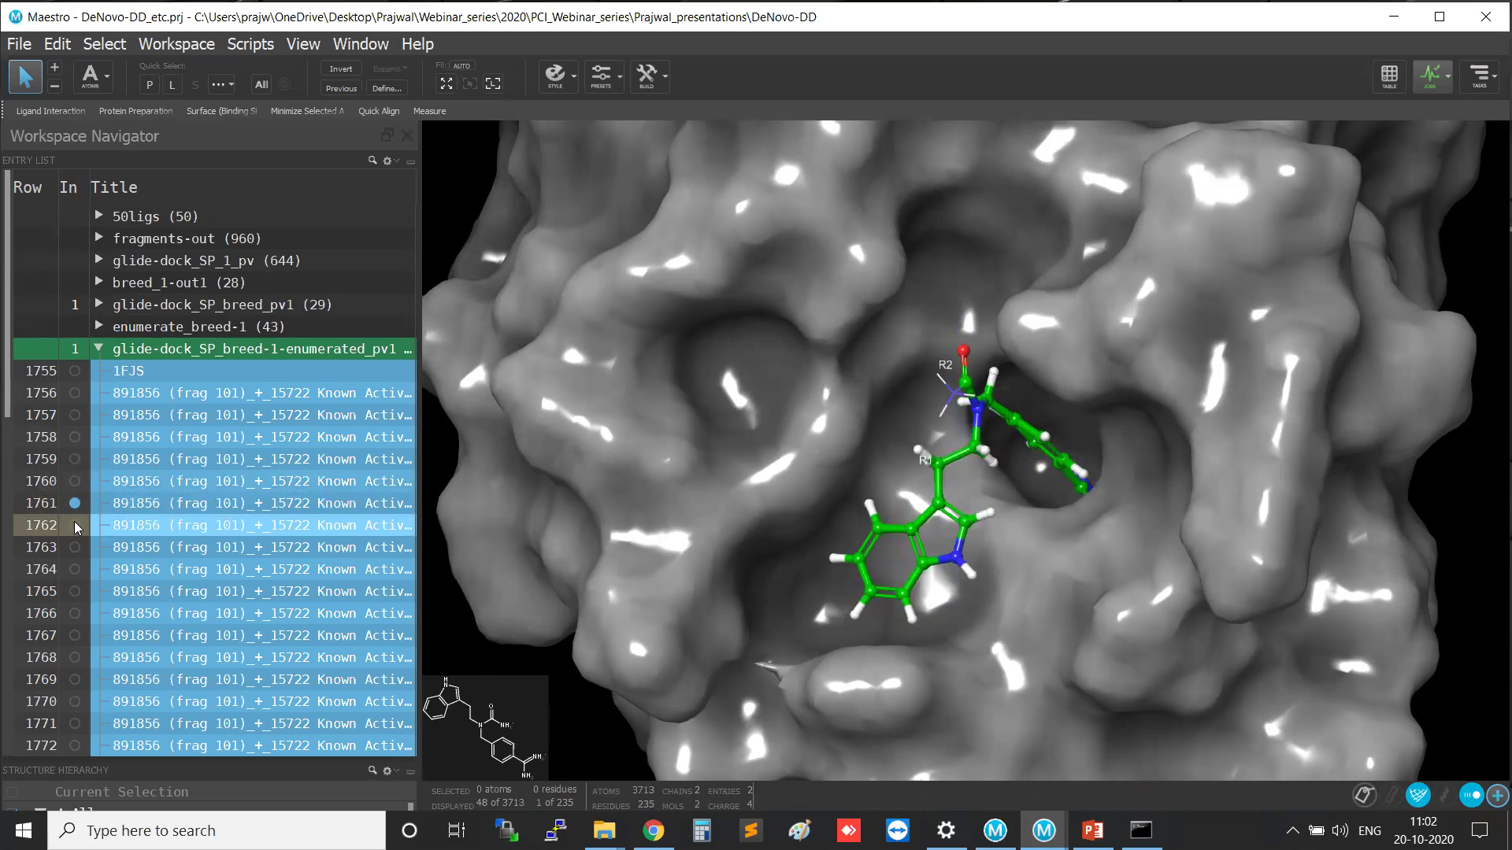
pyautogui.click(75, 525)
pyautogui.click(75, 393)
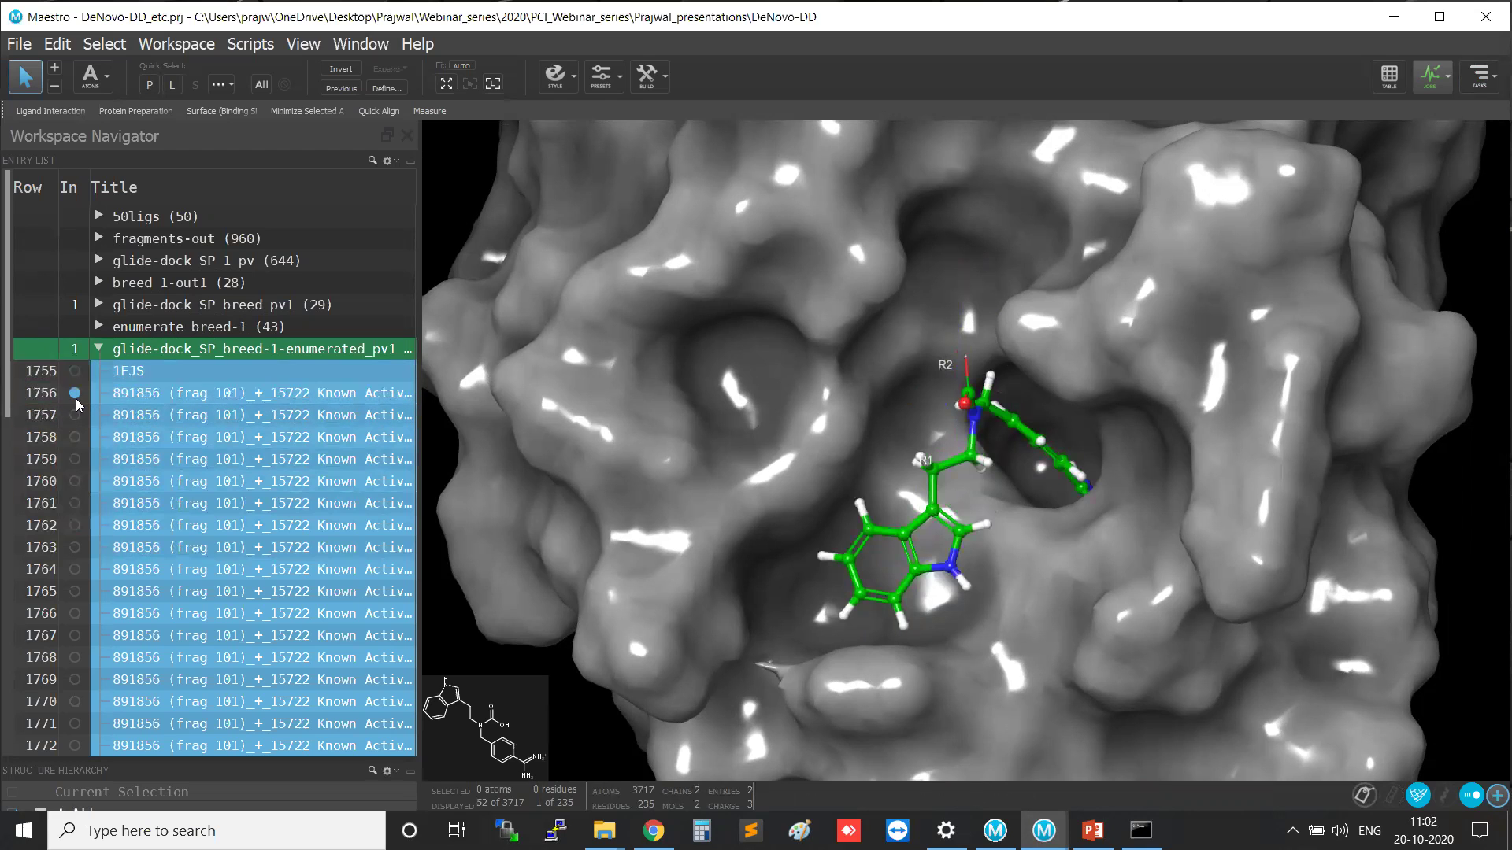
# Open the project table, expand the glide-dock_SP_breed_pv1 group, and include the hybrid in row 1684 to check its docking score.
pyautogui.click(1390, 79)
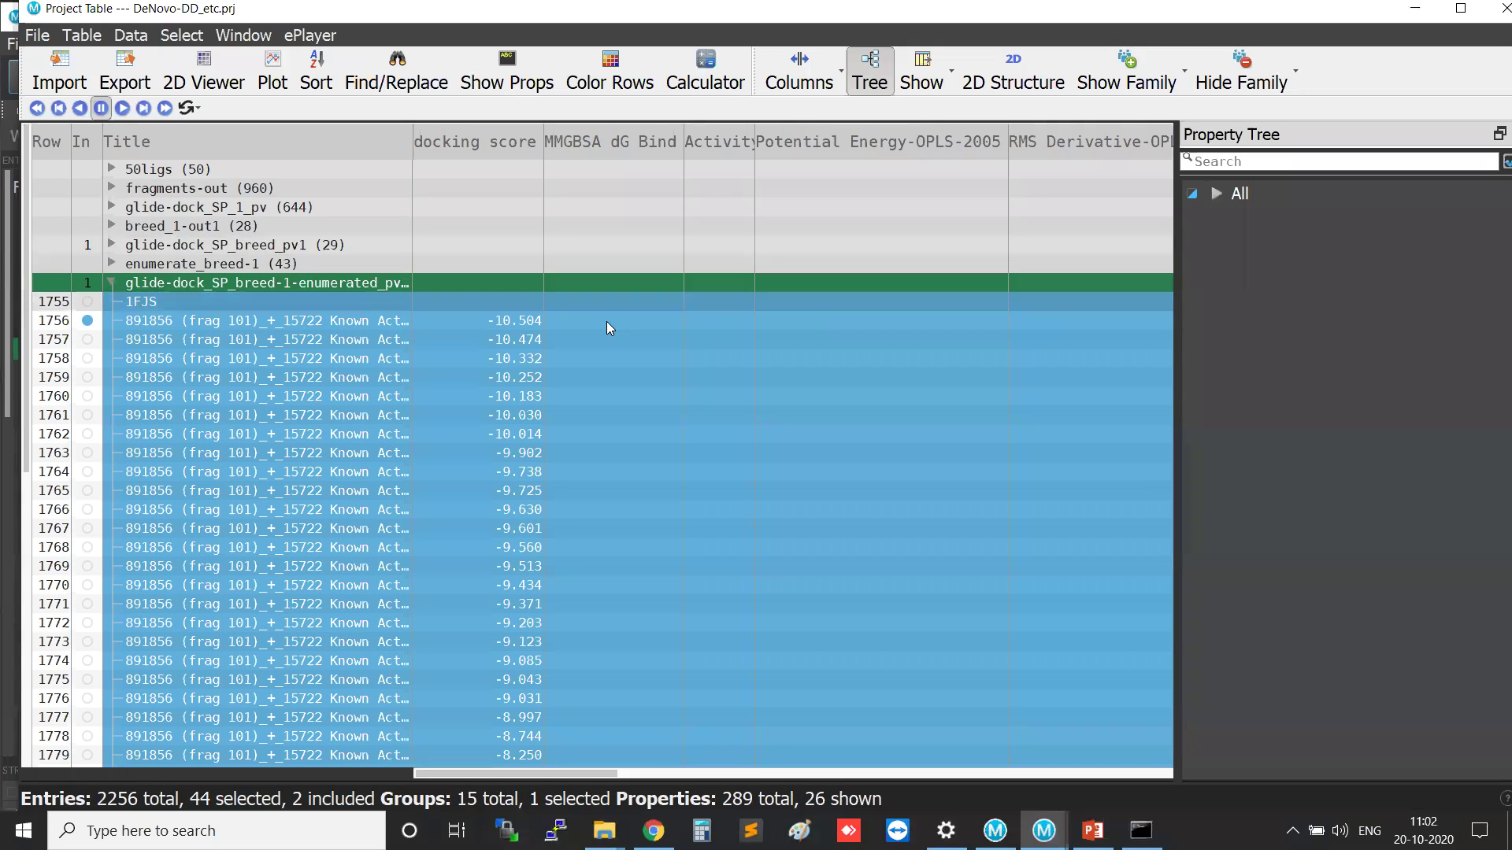
pyautogui.click(111, 244)
pyautogui.click(492, 285)
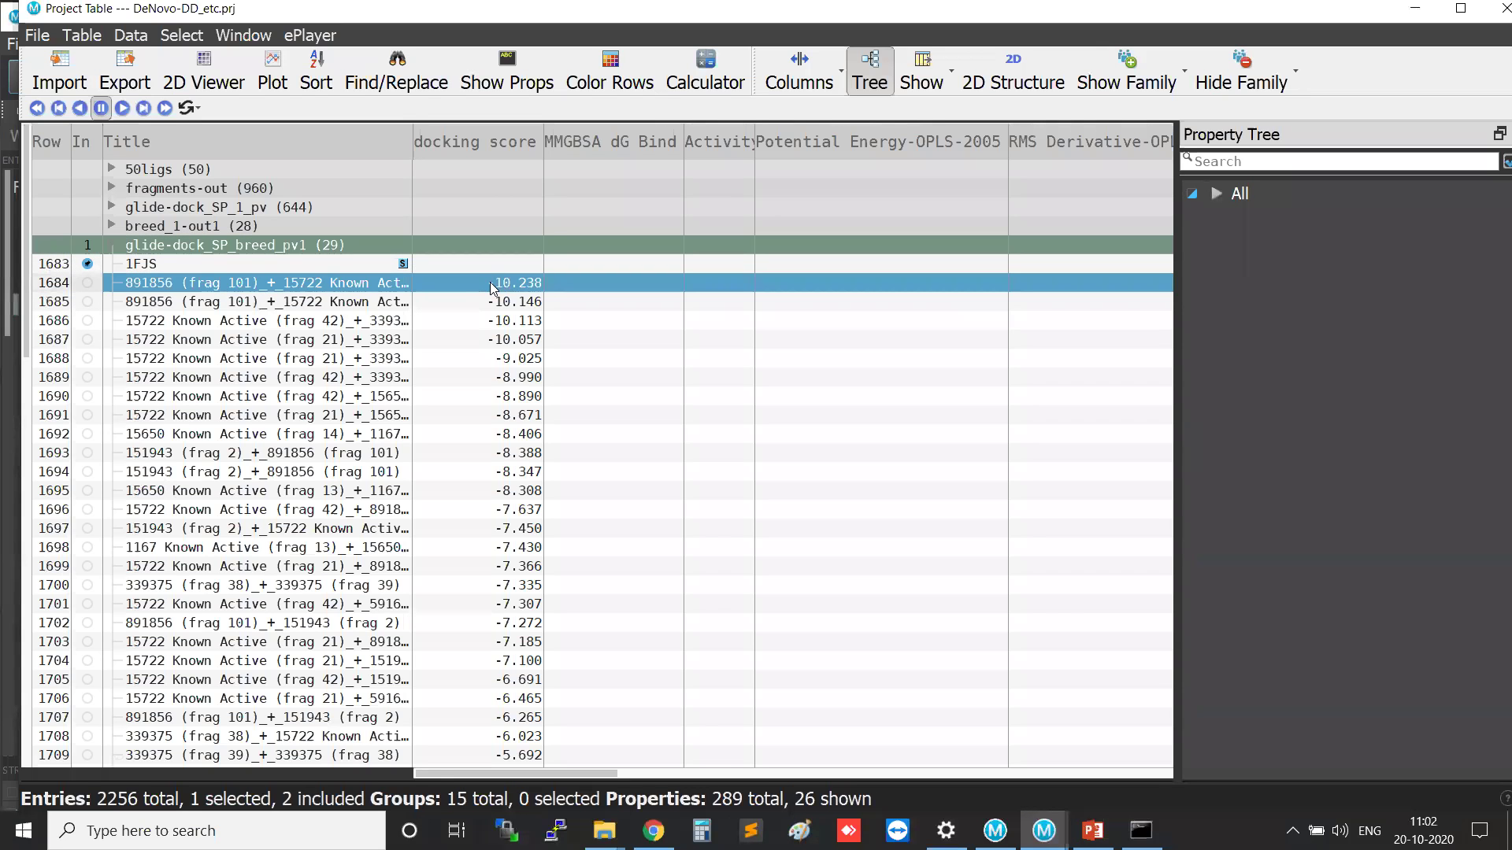
pyautogui.click(87, 287)
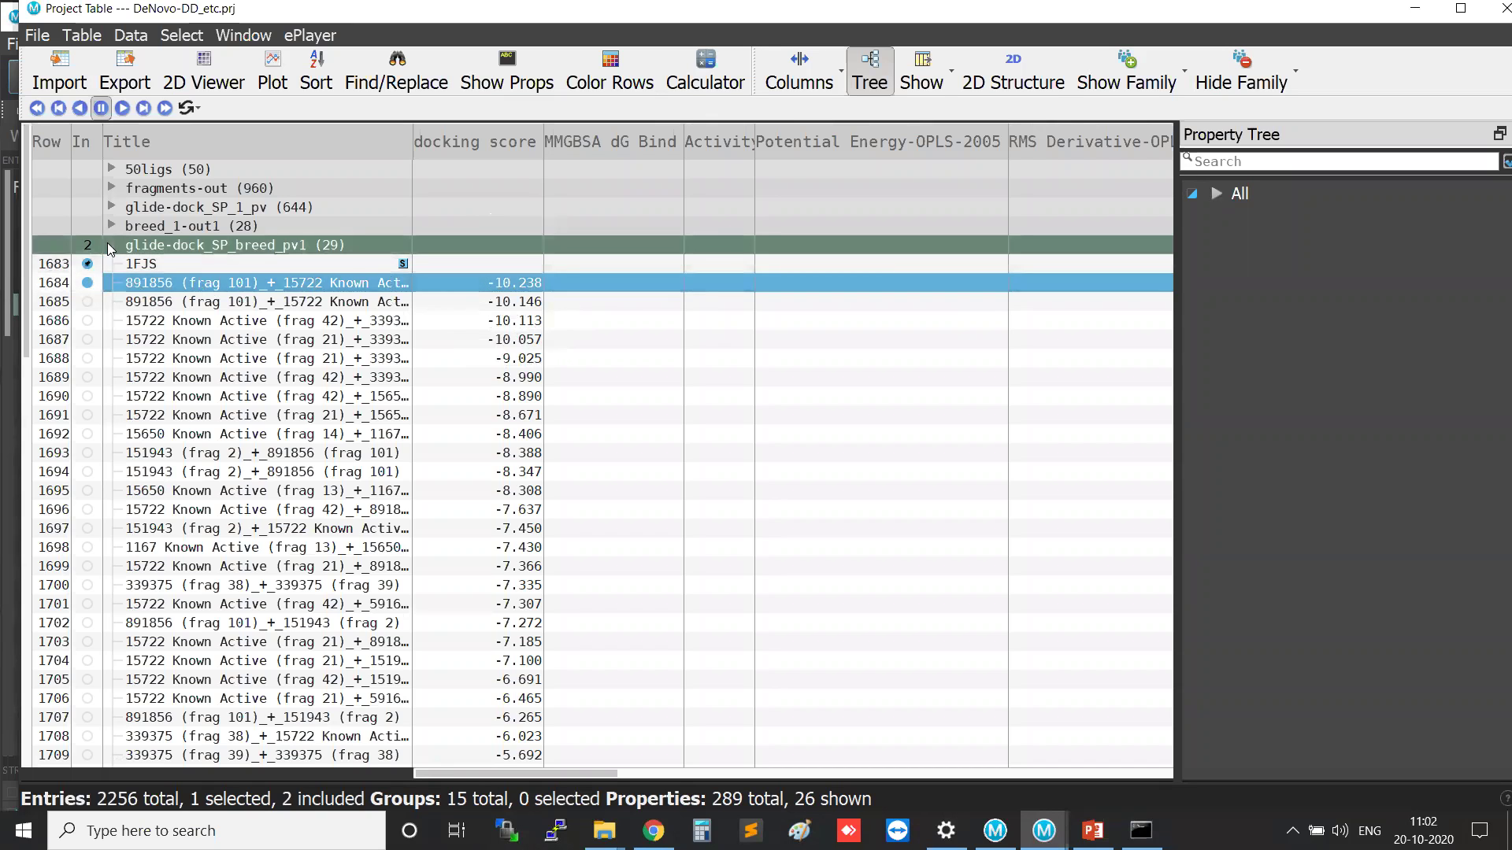
# Select the enumerate_breed-1 group, then the glide-dock_SP_breed-1-enumerated_pv1 group, and compare their docking scores with those of the original hybrid.
pyautogui.click(114, 247)
pyautogui.click(114, 265)
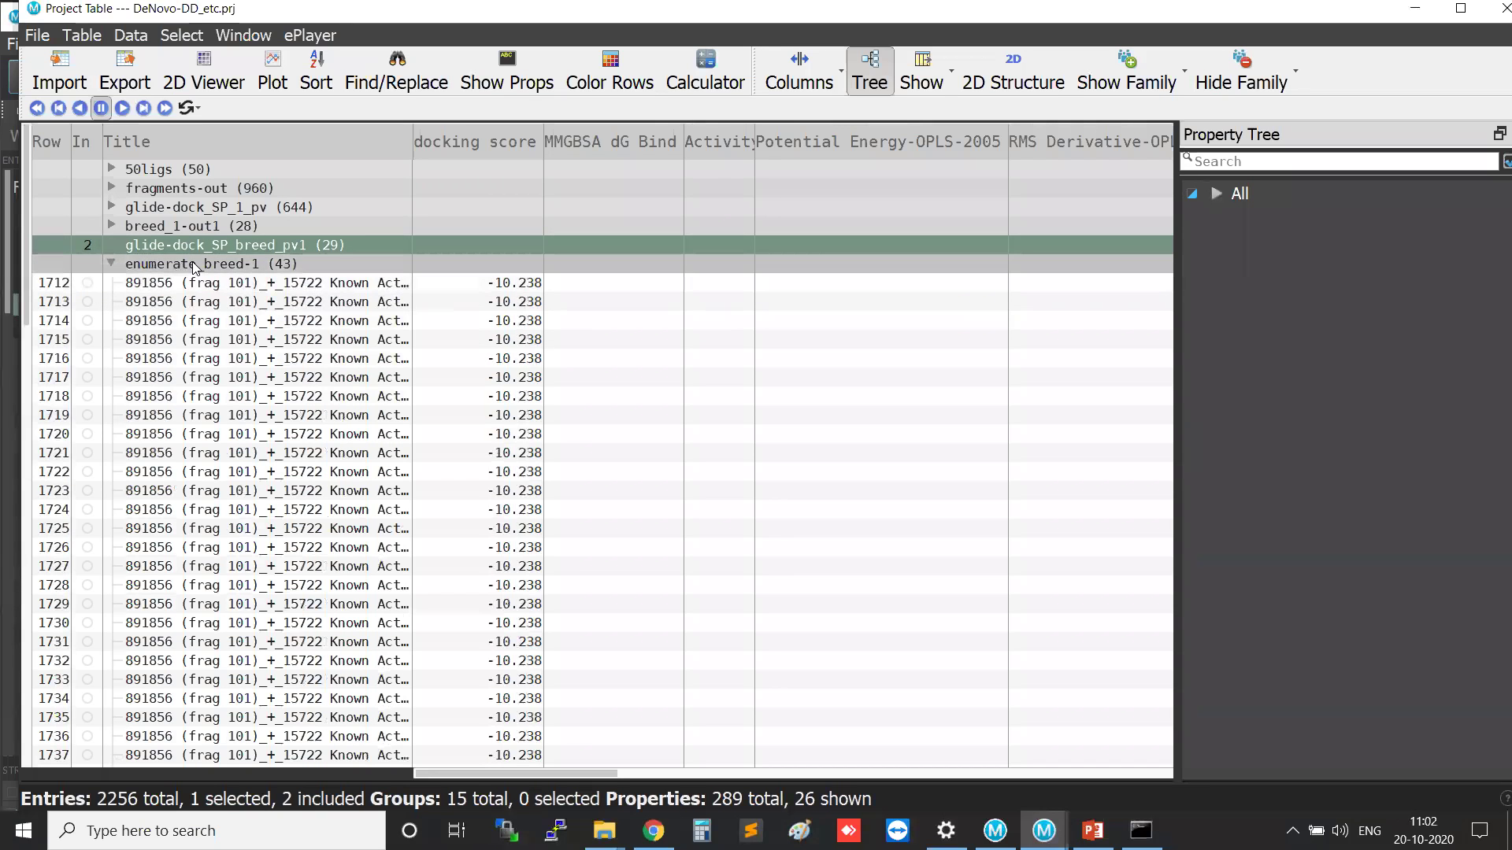
pyautogui.click(102, 265)
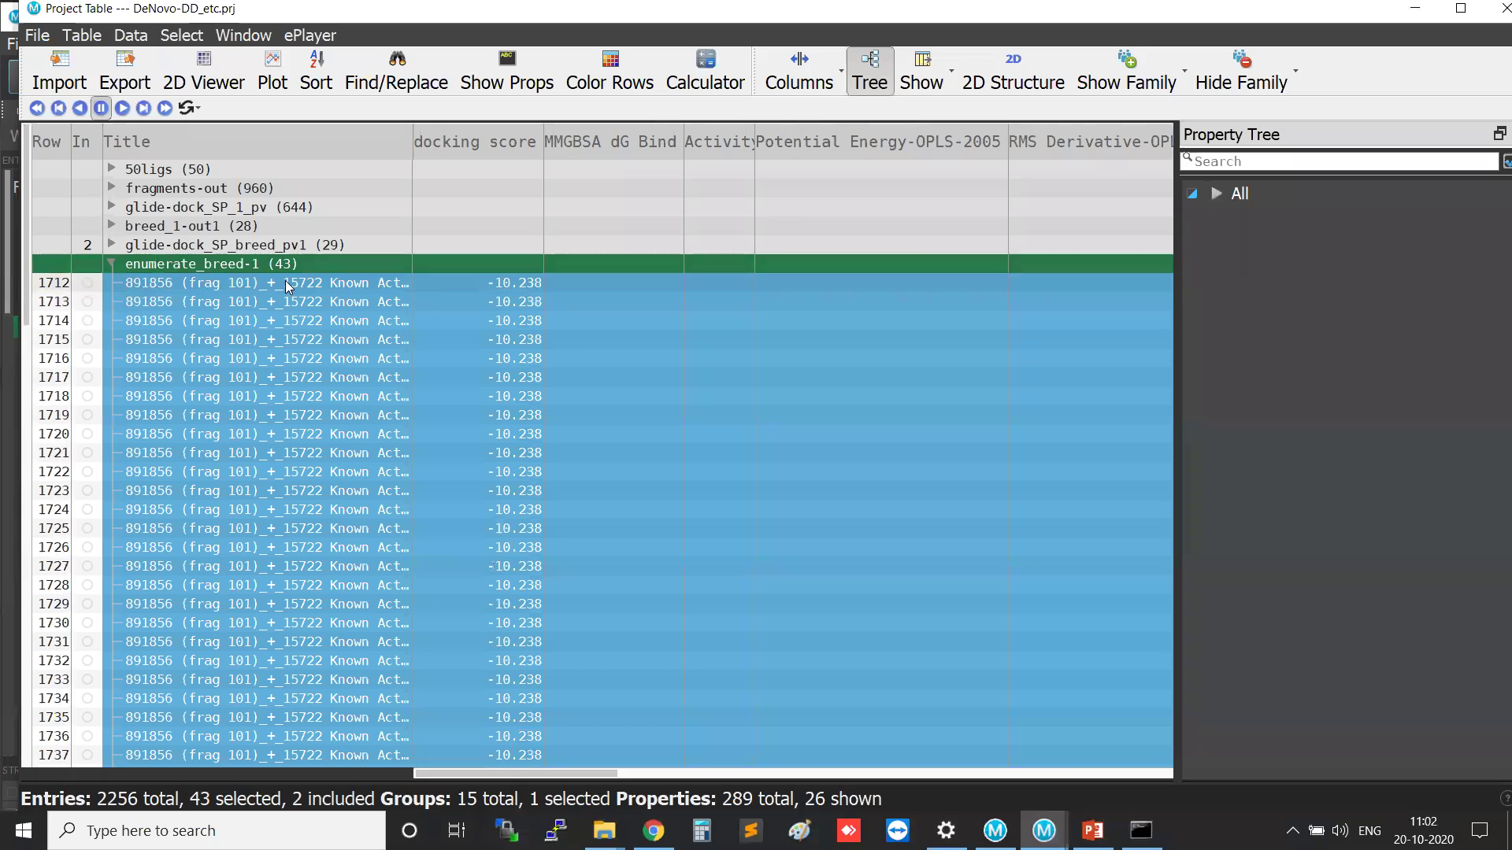
pyautogui.click(113, 265)
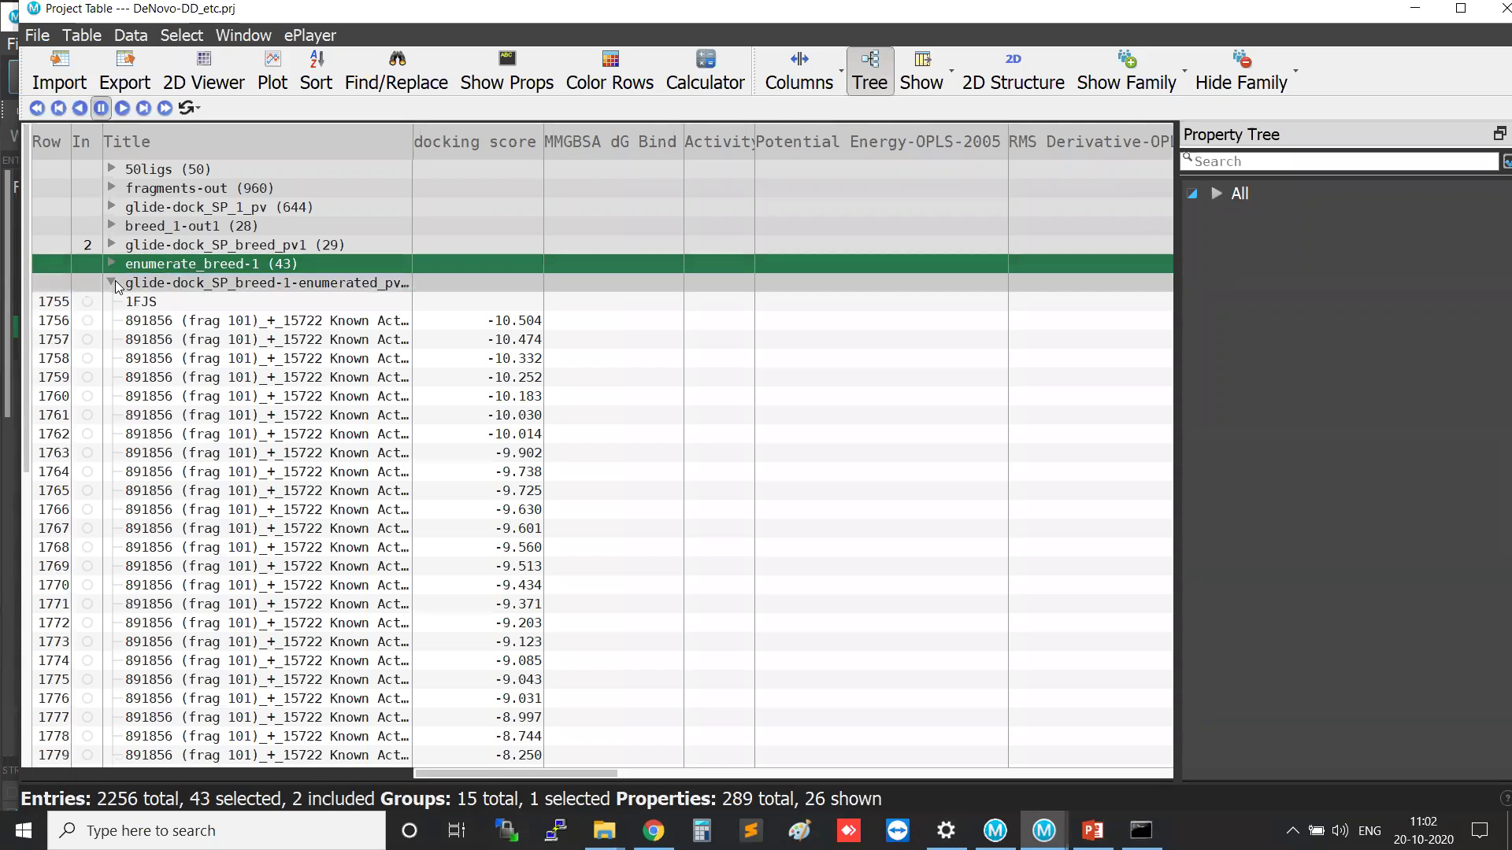
pyautogui.click(134, 285)
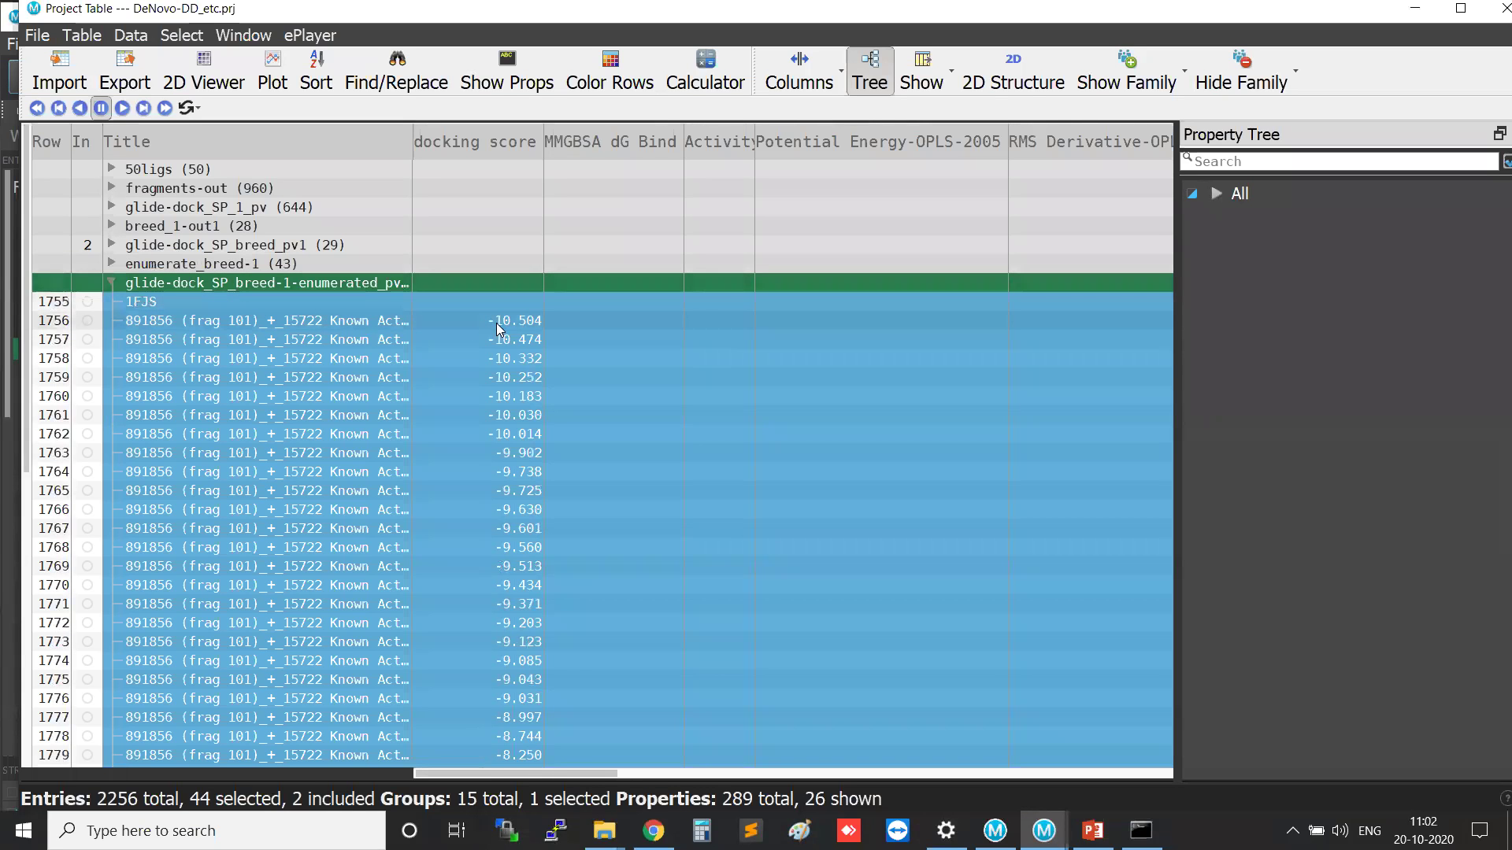
pyautogui.press('ctrl')
pyautogui.press('ctrl')
pyautogui.press('ctrl')
pyautogui.press('ctrl')
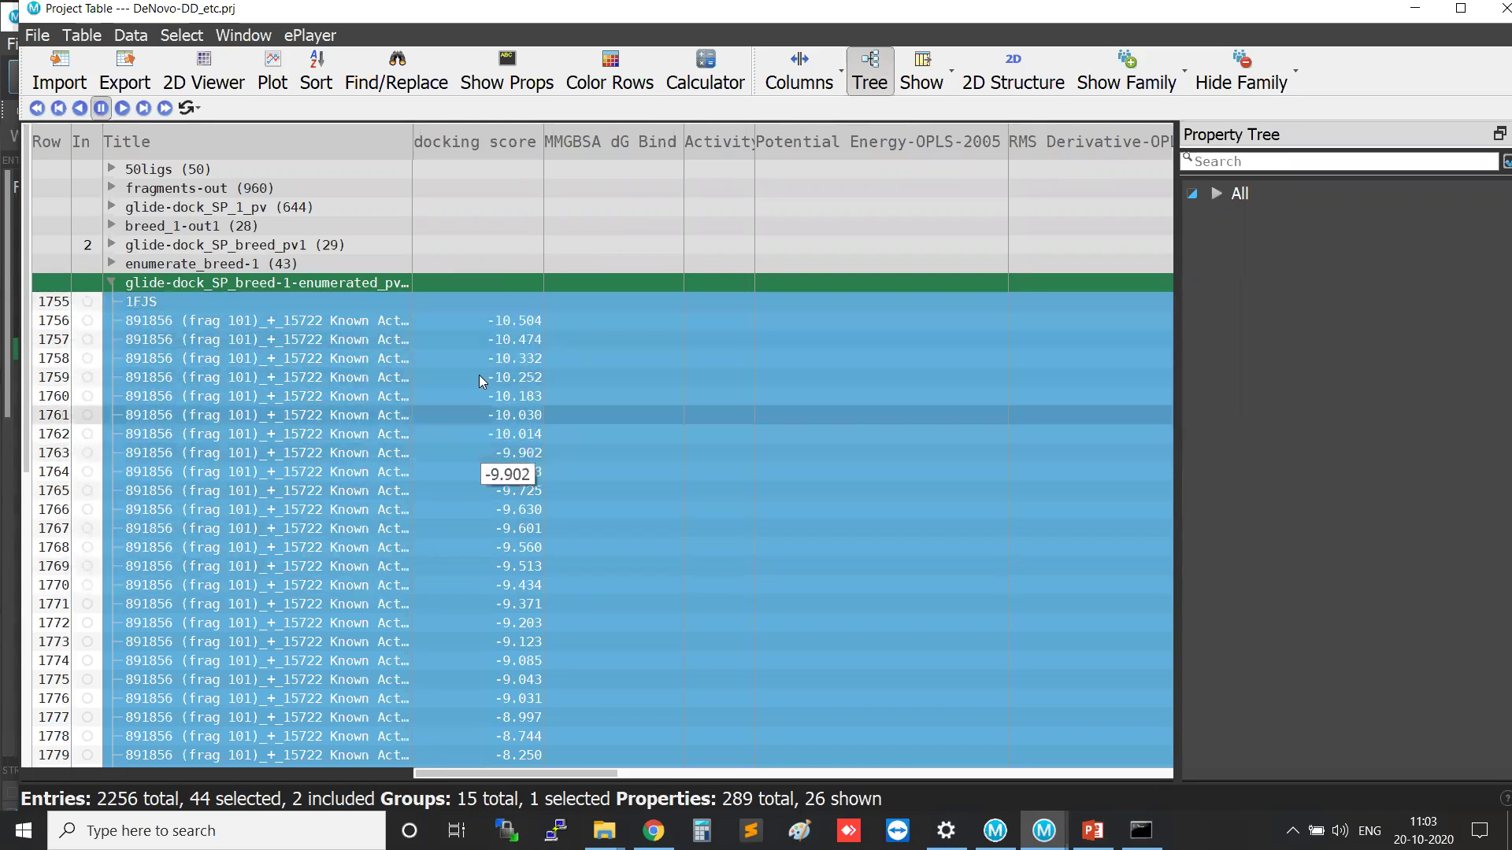
# Collapse the glide-dock_SP_breed-1-enumerated_pv1 group, close the project table, and clear the workspace.
pyautogui.click(111, 281)
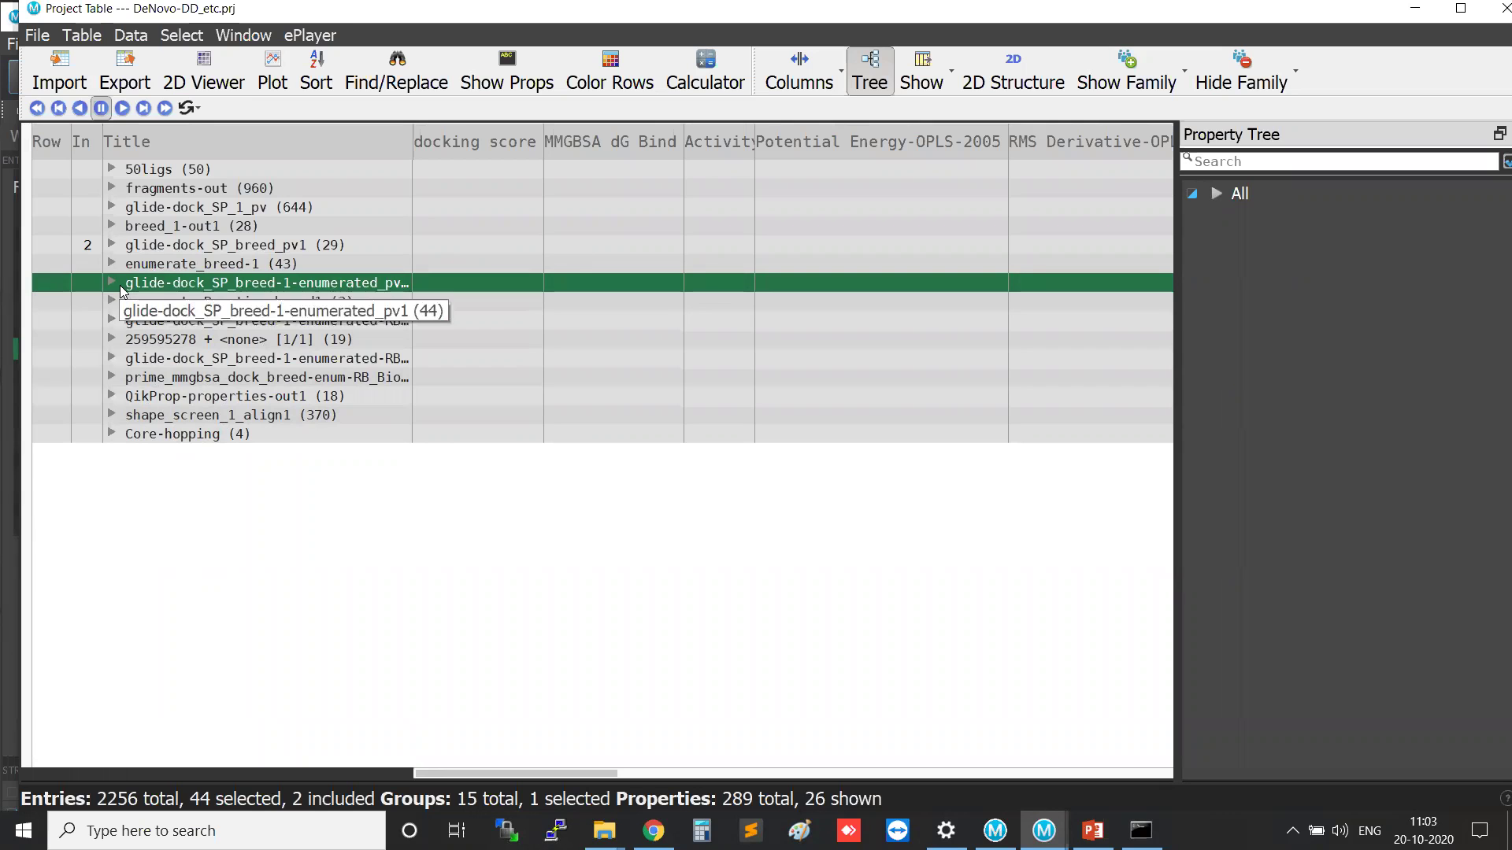
pyautogui.click(1505, 8)
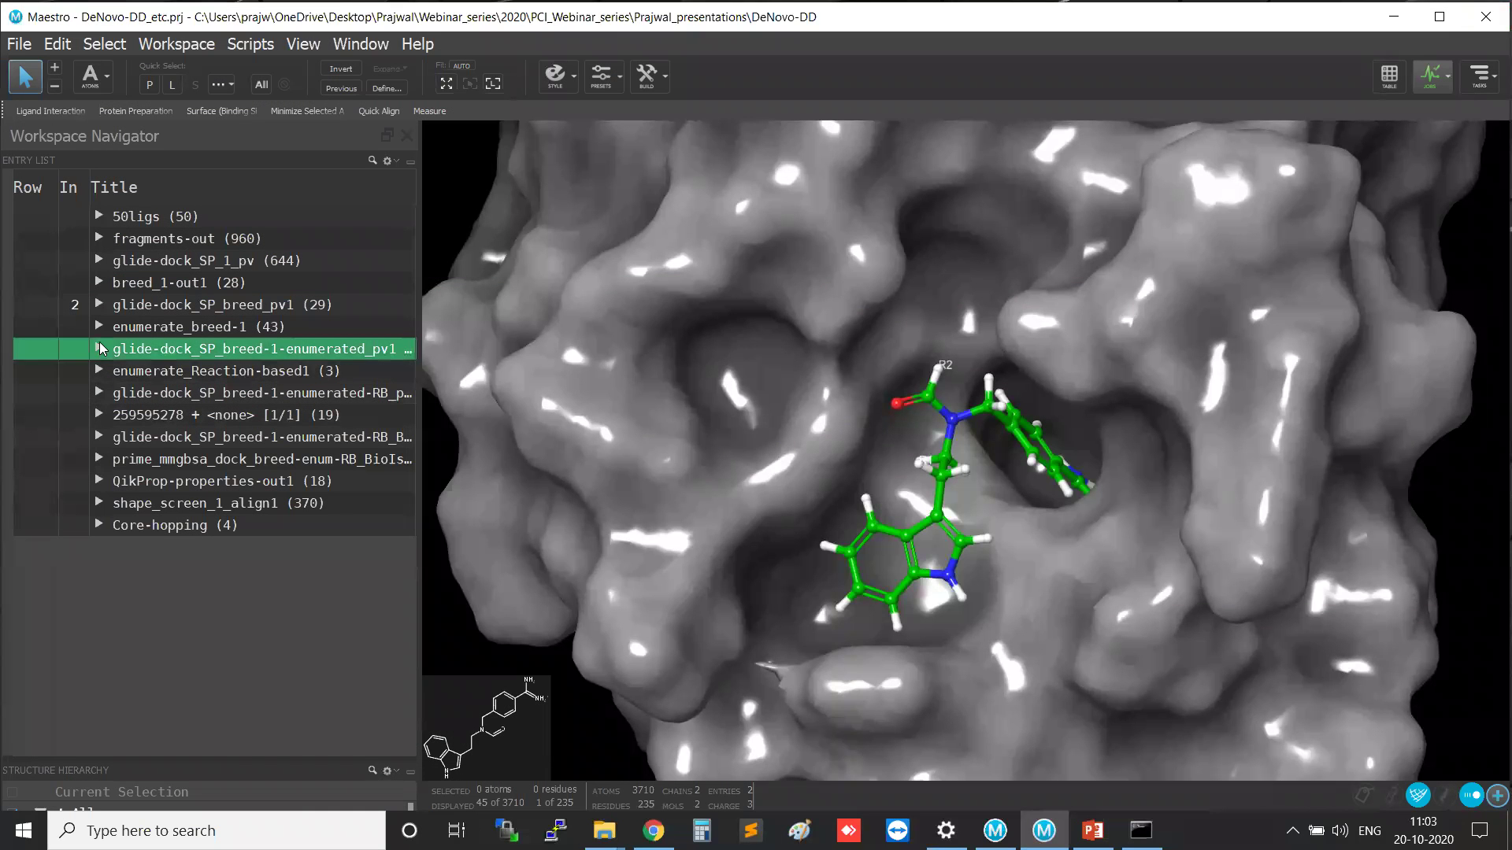
pyautogui.click(176, 44)
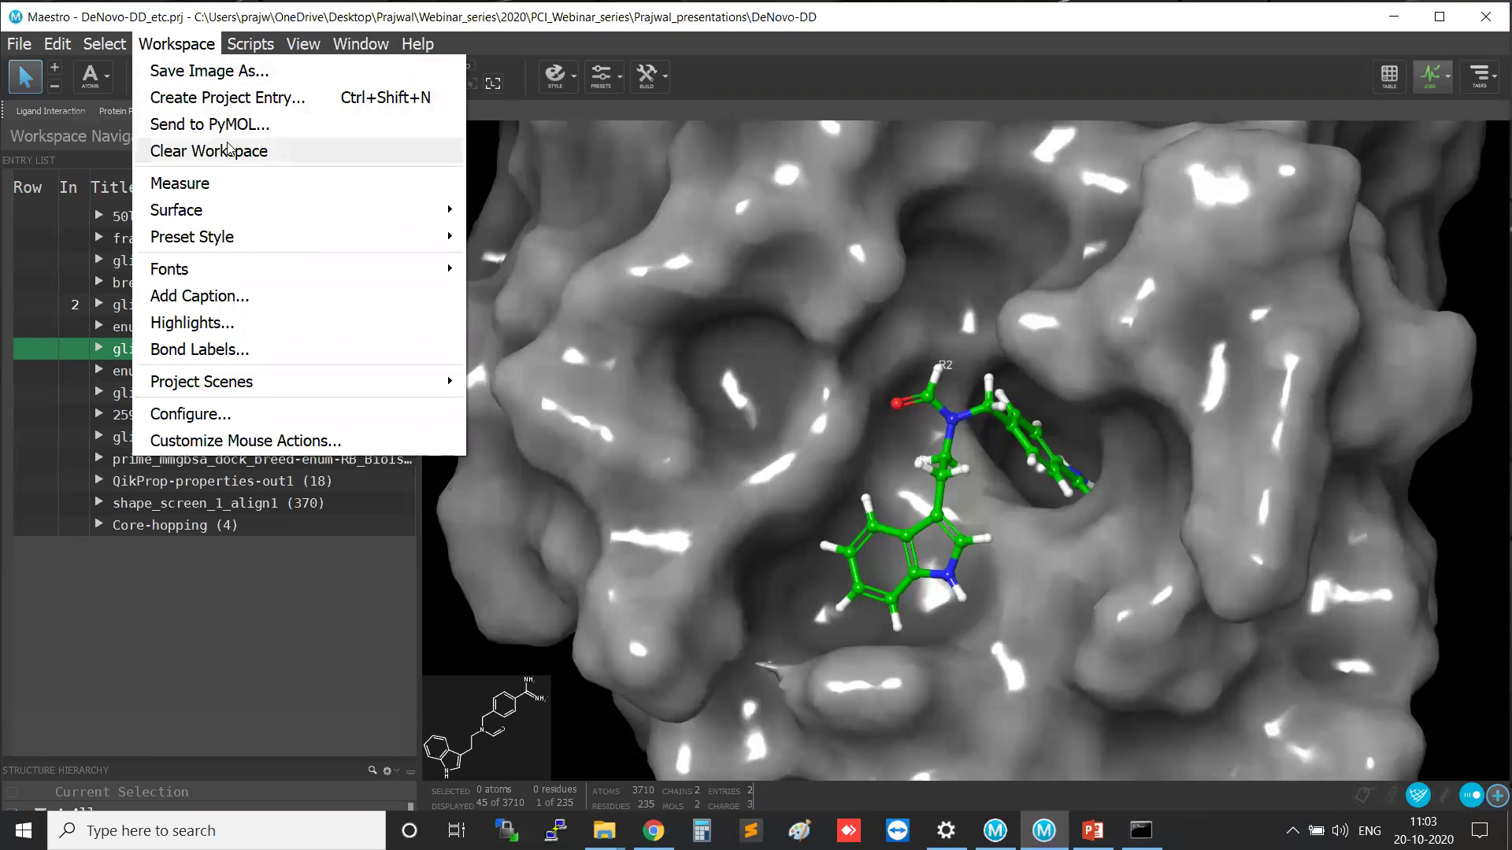
pyautogui.click(205, 152)
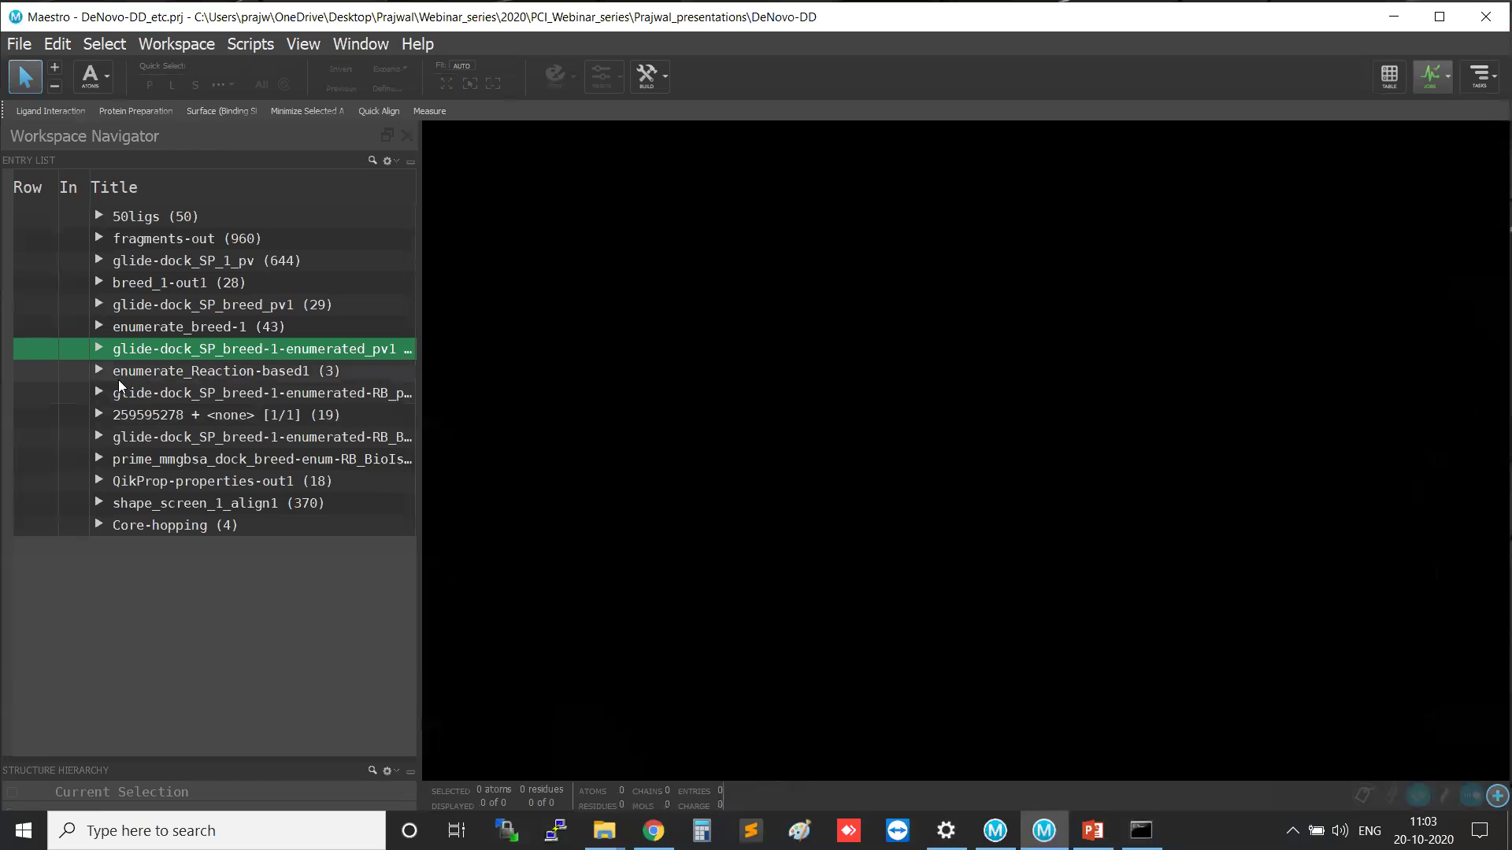
# Expand the enumerate_Reaction-based1 and glide-dock_SP_breed-1-enumerated_pv1 groups and display only the ligand in row 1756 in the workspace.
pyautogui.click(118, 379)
pyautogui.click(98, 372)
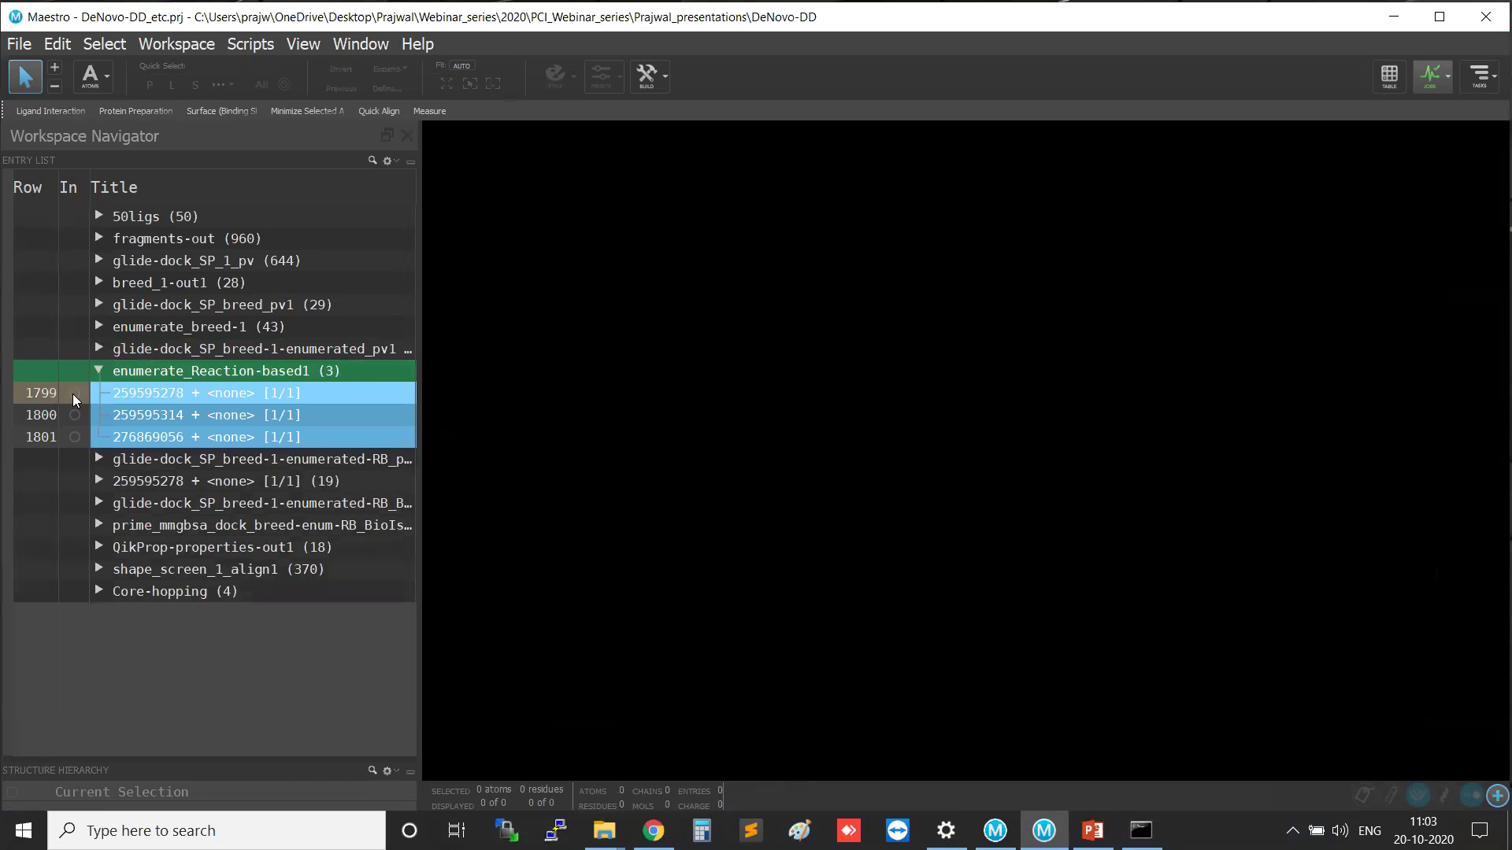
pyautogui.click(99, 348)
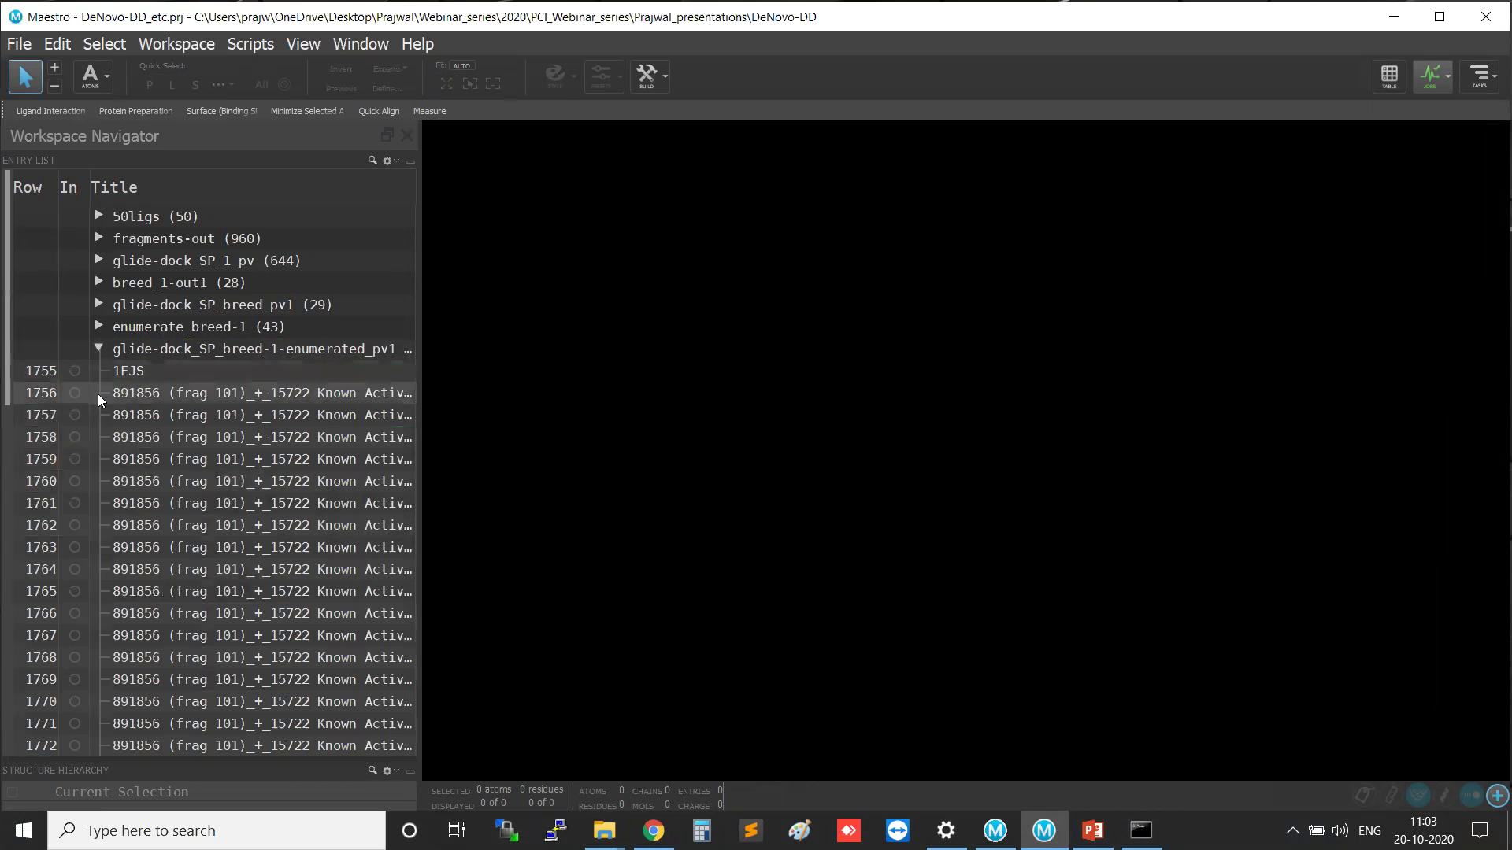
pyautogui.click(74, 393)
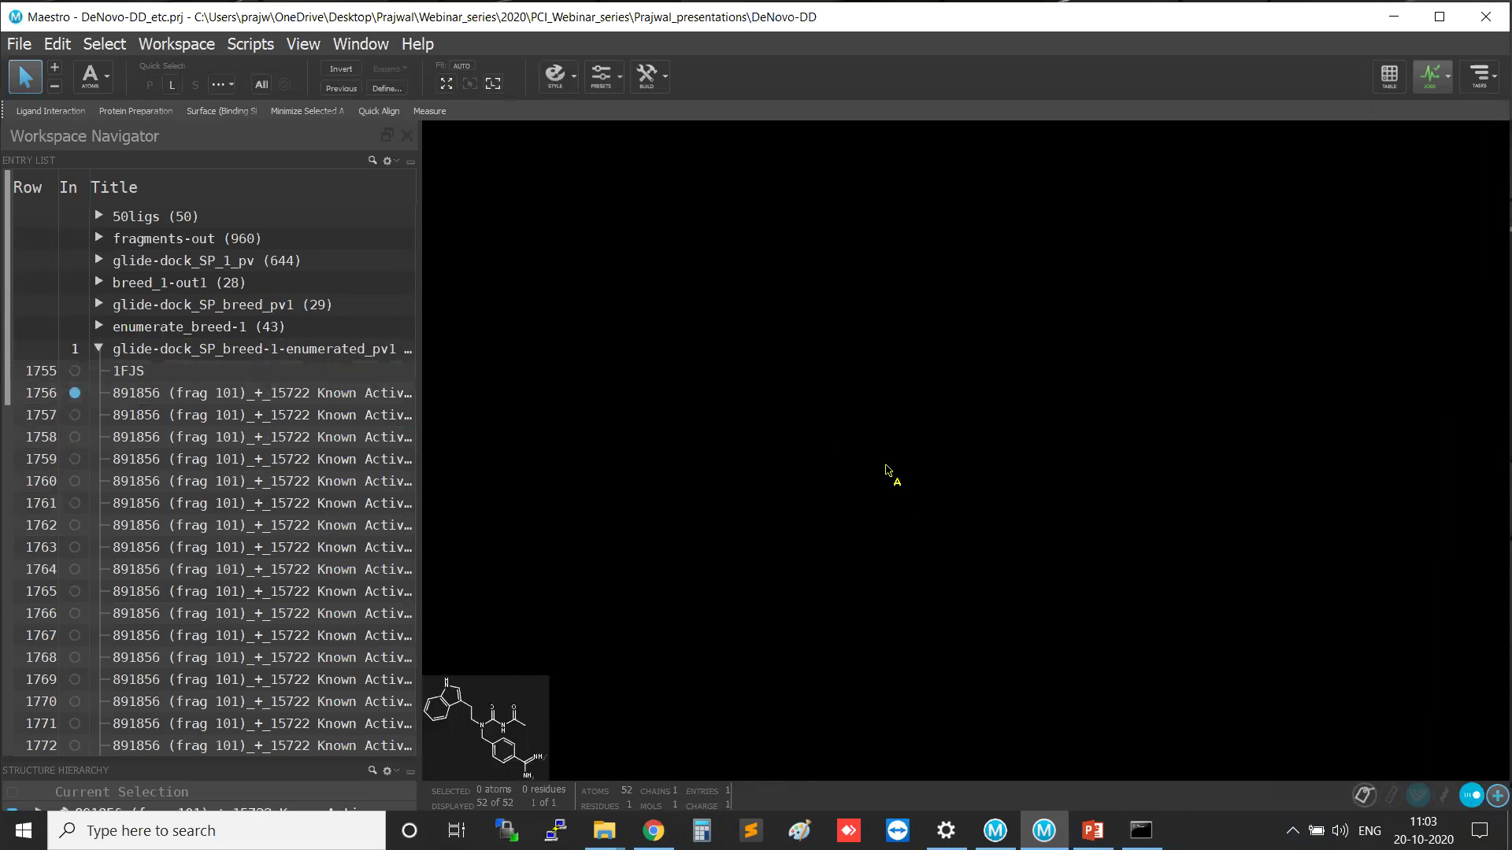
pyautogui.moveTo(1078, 546); pyautogui.dragTo(1042, 549, button='middle')
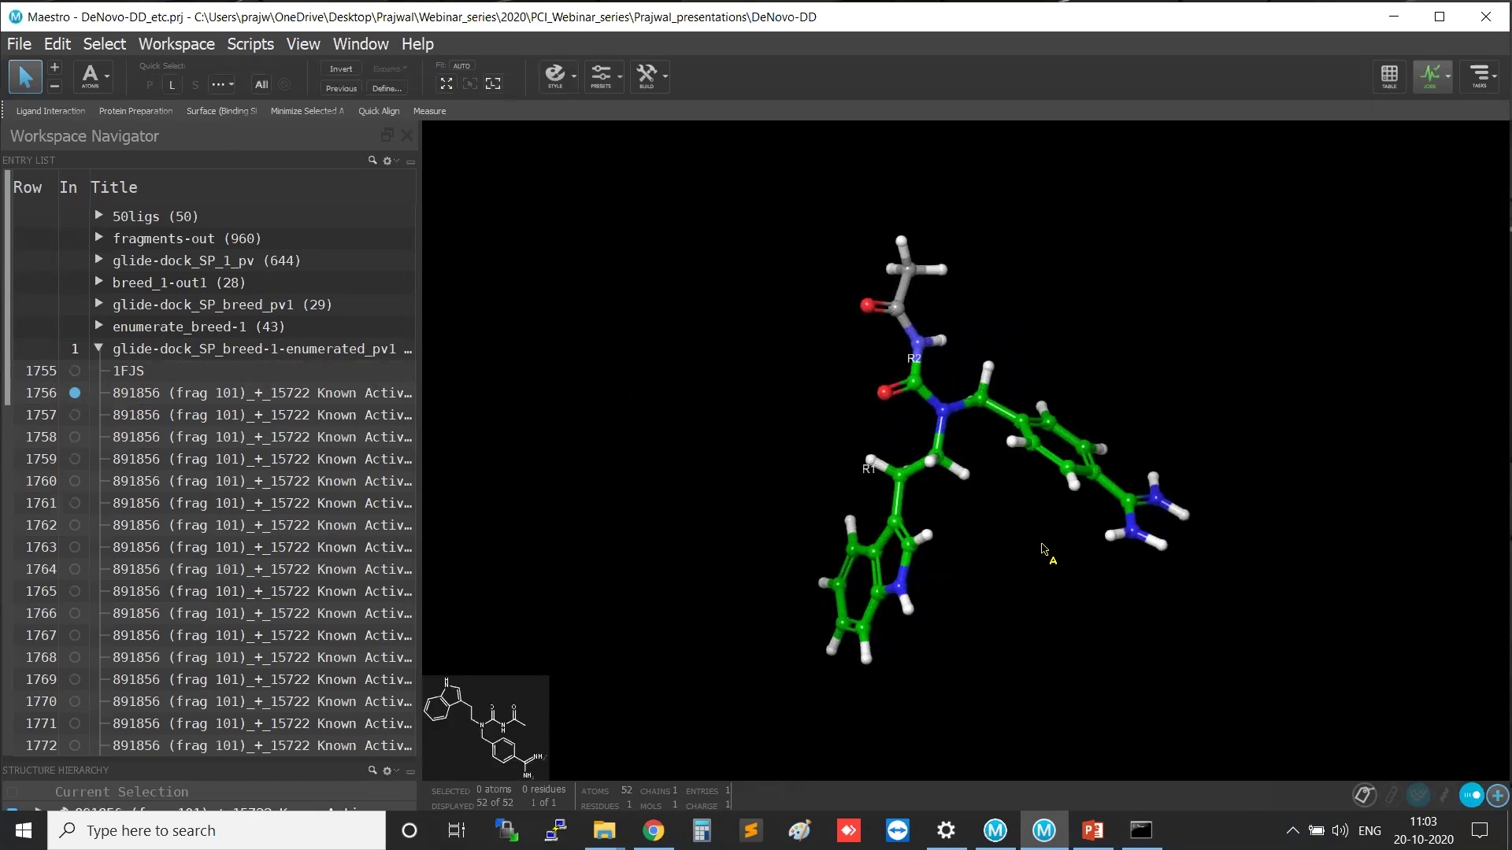
pyautogui.press('ctrl')
pyautogui.press('ctrl')
pyautogui.press('ctrl')
pyautogui.press('ctrl')
pyautogui.press('ctrl')
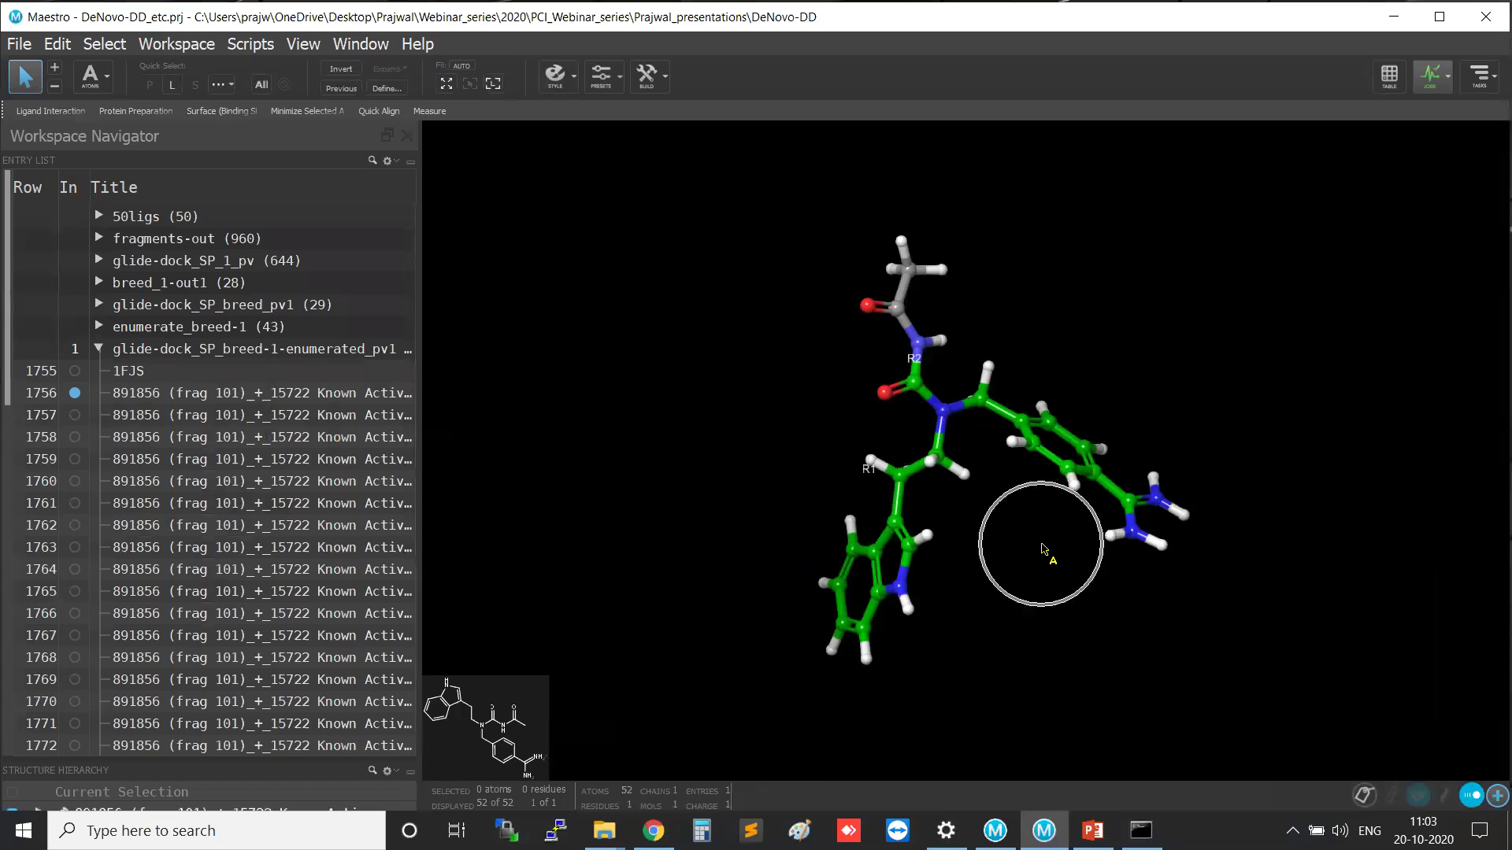
pyautogui.press('ctrl')
pyautogui.press('ctrl')
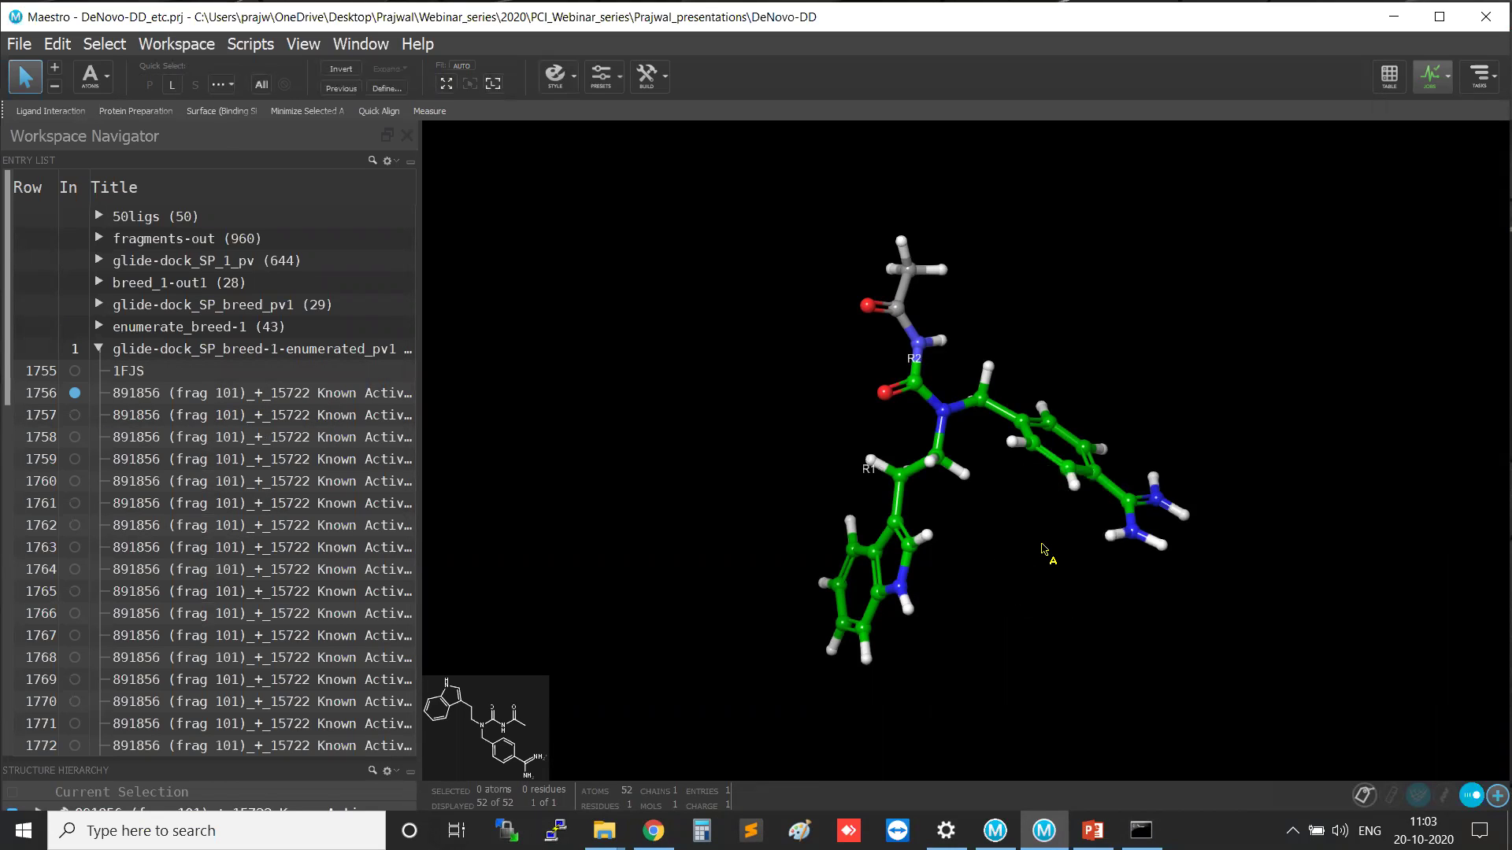
pyautogui.press('ctrl')
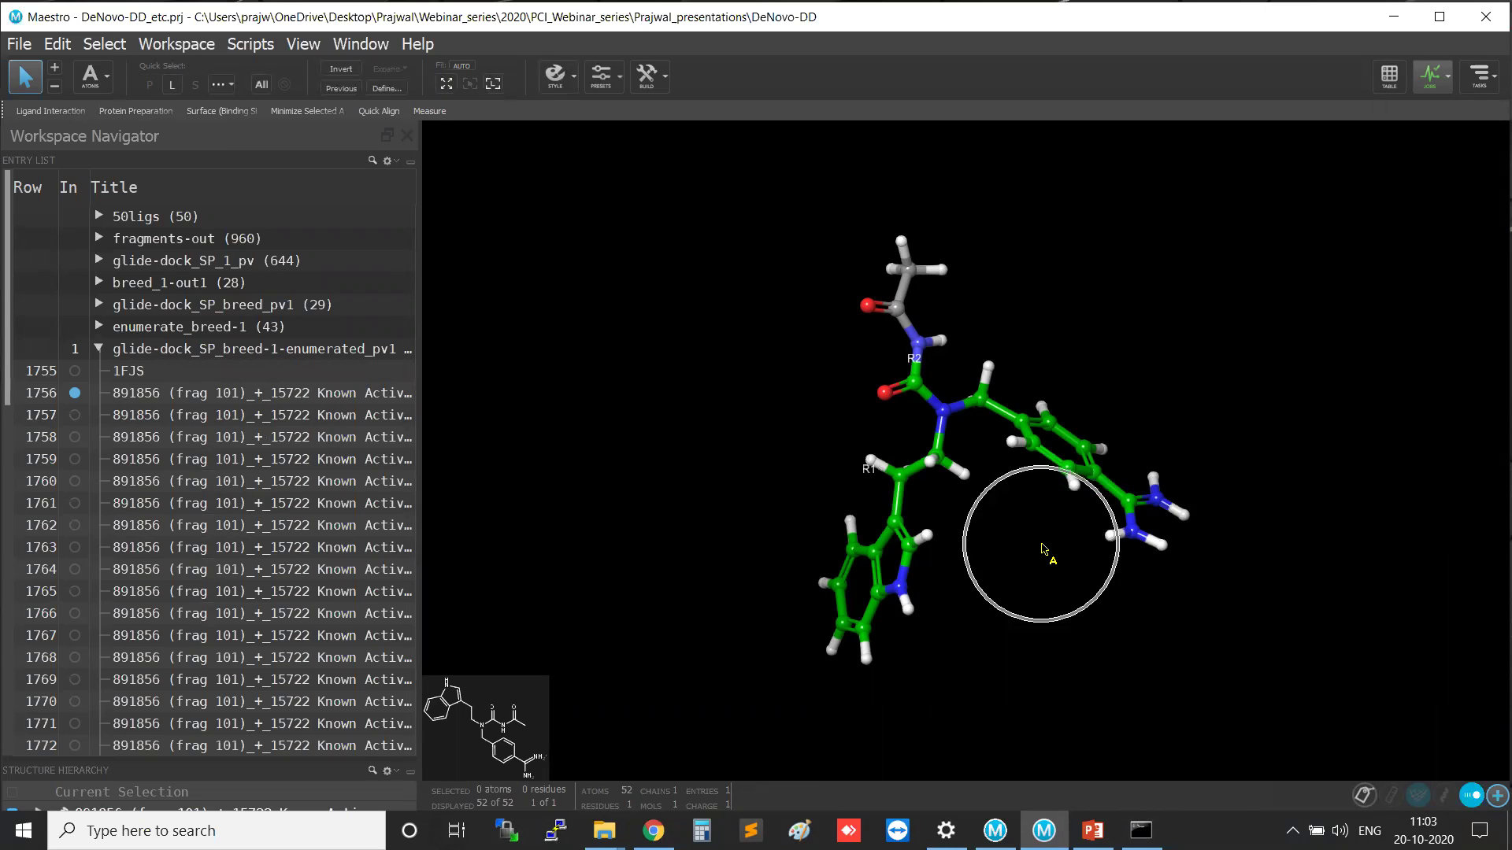
pyautogui.press('ctrl')
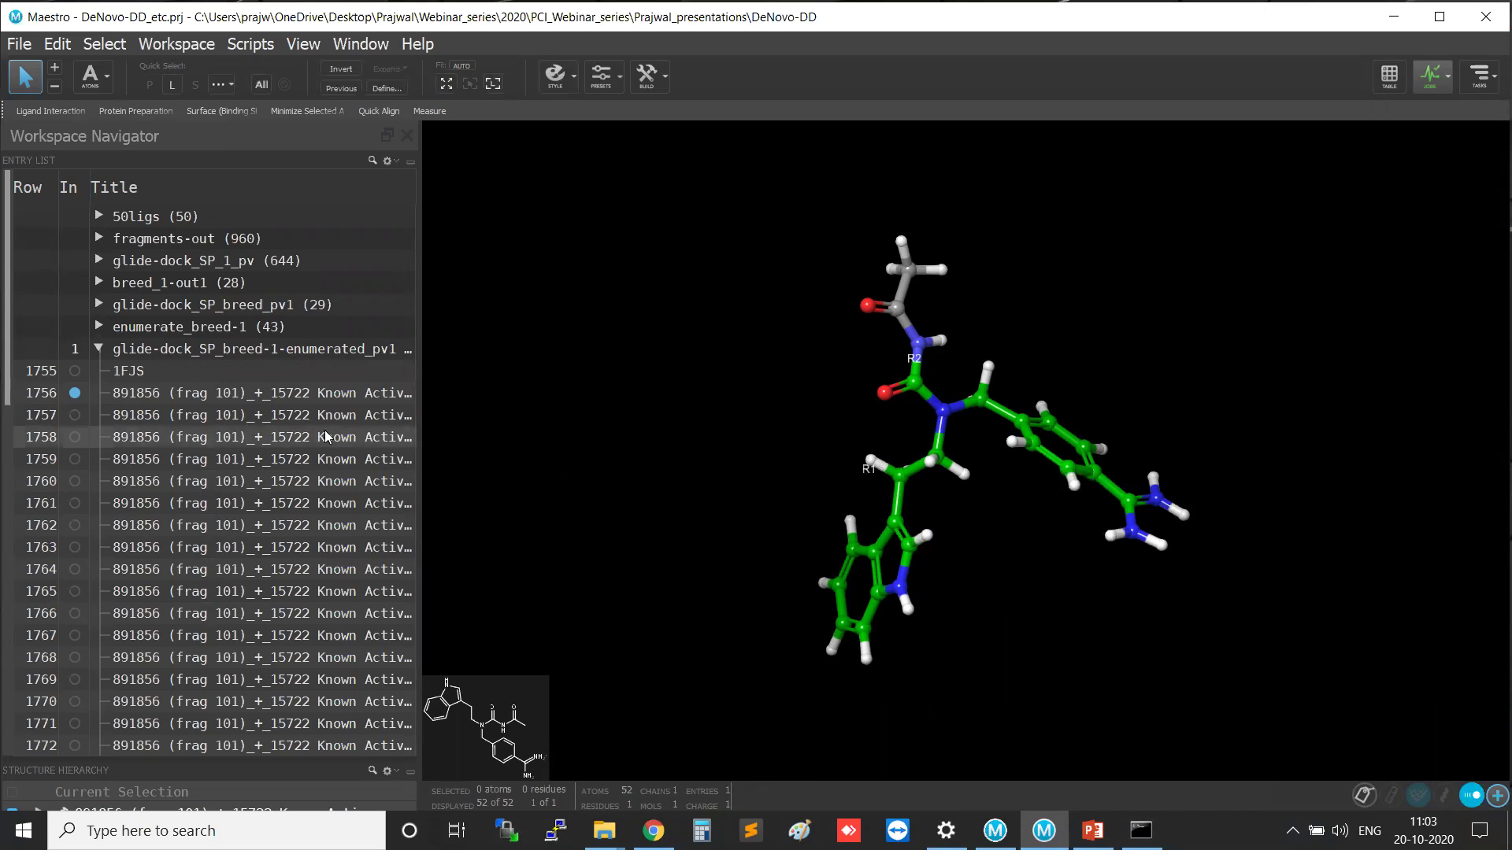
# Select the row 1756 ligand entry, search the tasks for reaction-based, and start Reaction-Based Enumeration from Pathfinder.
pyautogui.click(287, 393)
pyautogui.press('ctrl')
pyautogui.press('ctrl')
pyautogui.press('ctrl')
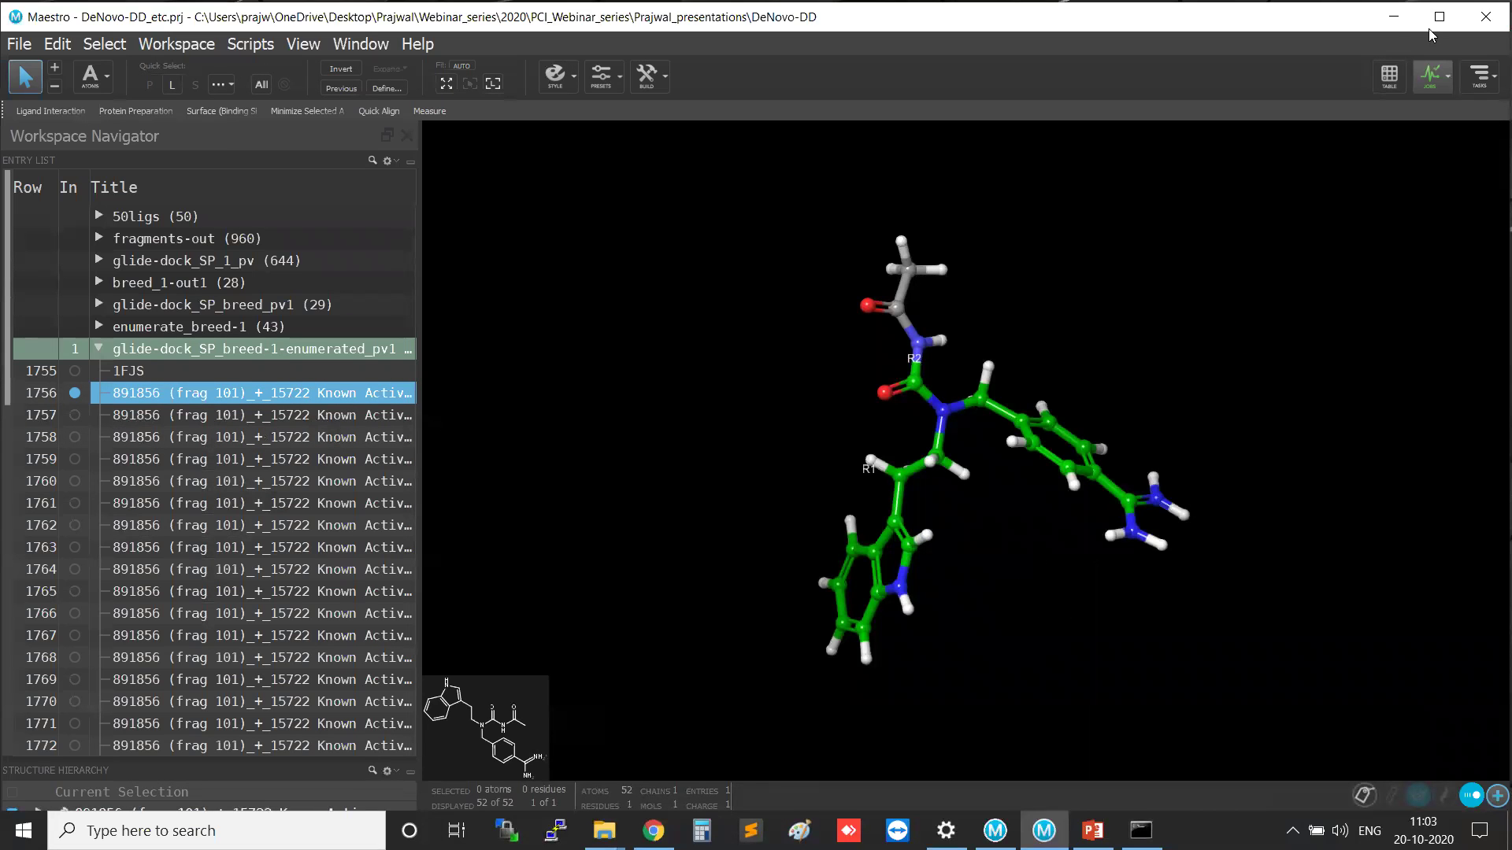
pyautogui.click(1479, 74)
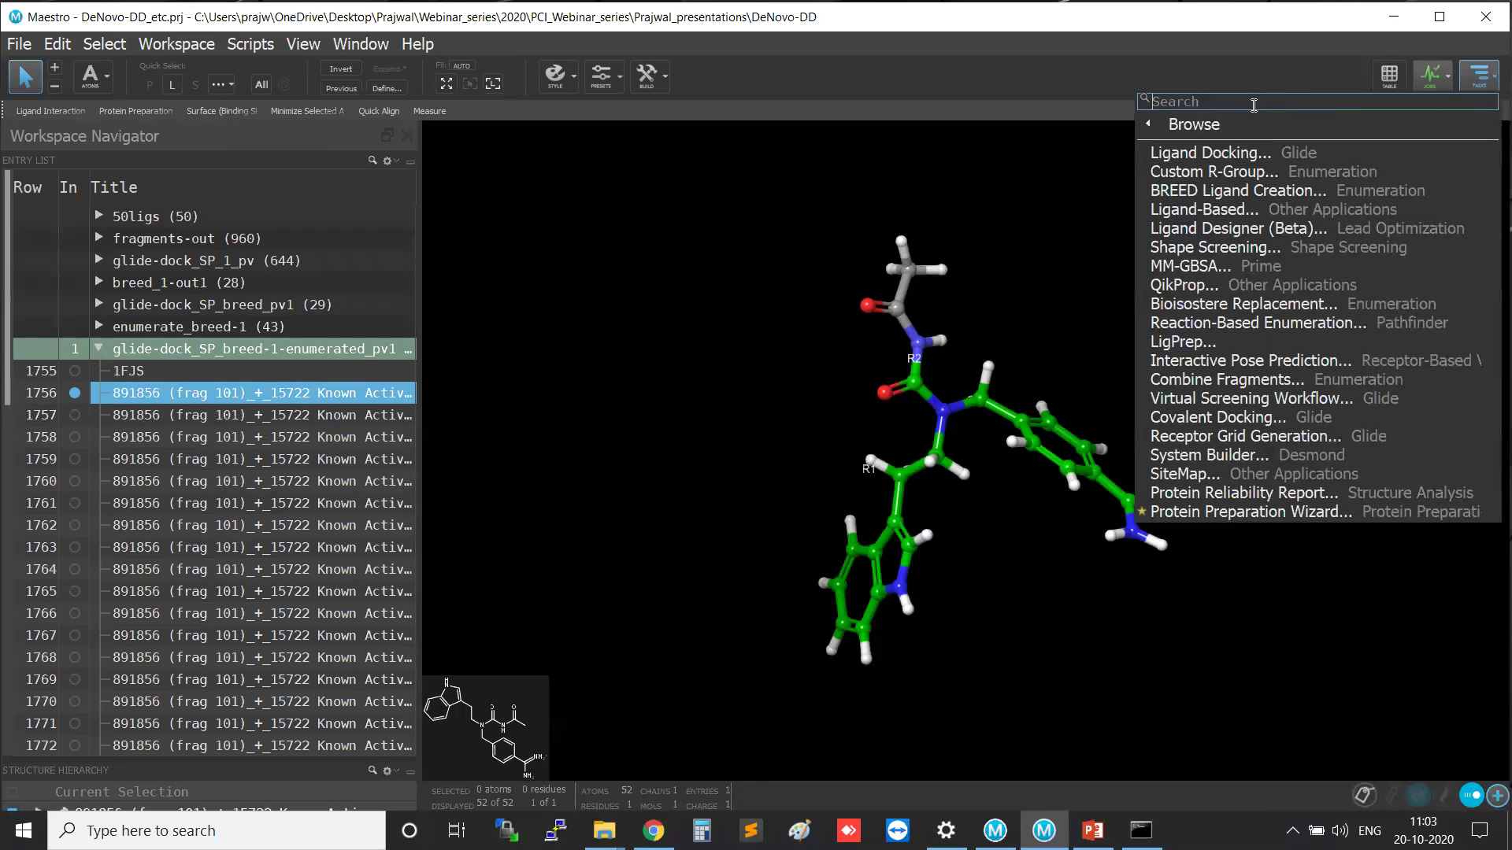
pyautogui.write('reaction')
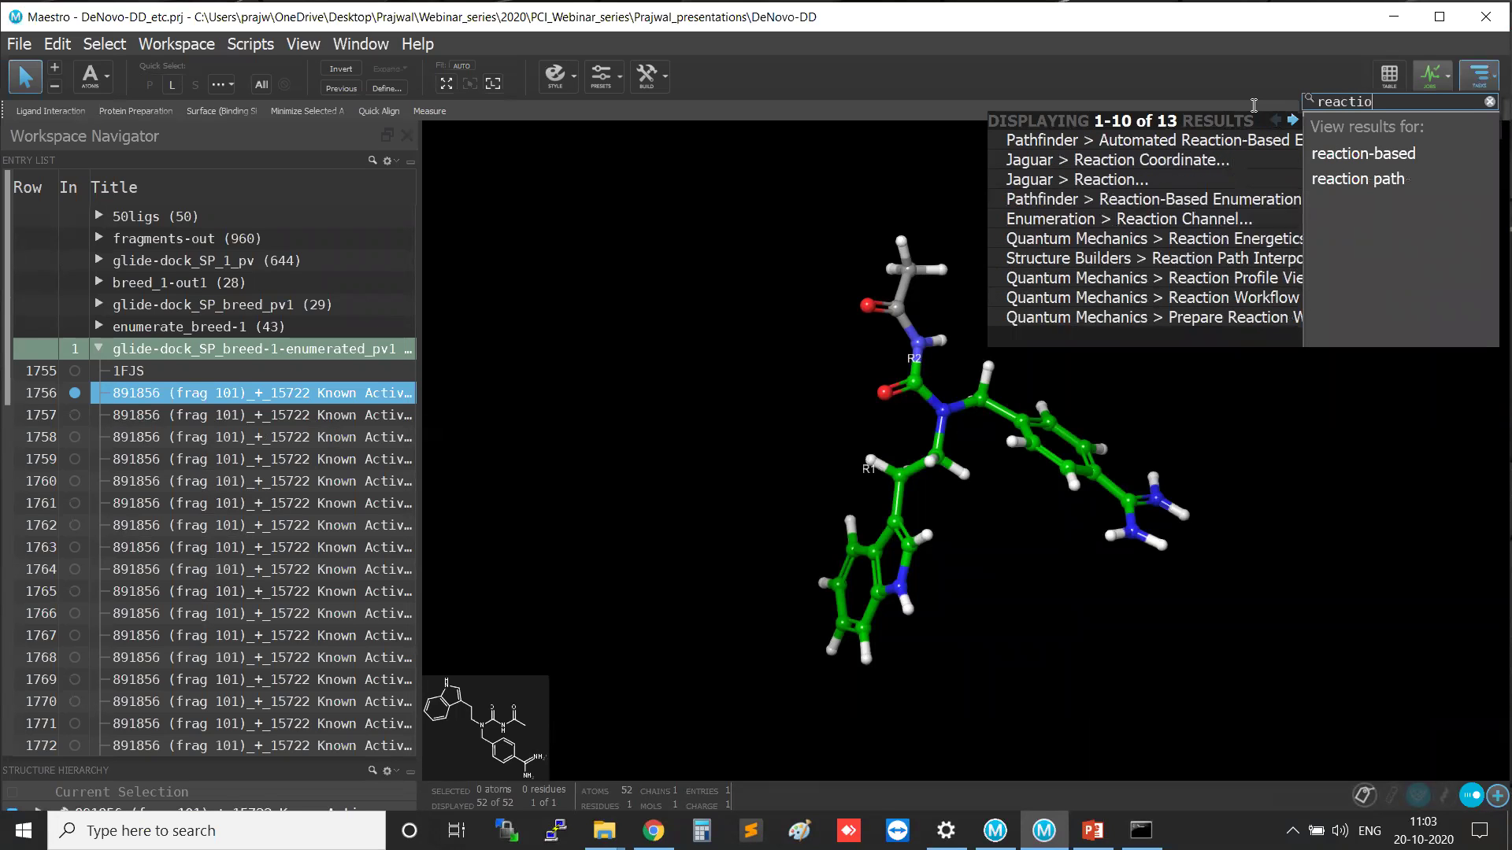
pyautogui.click(1393, 156)
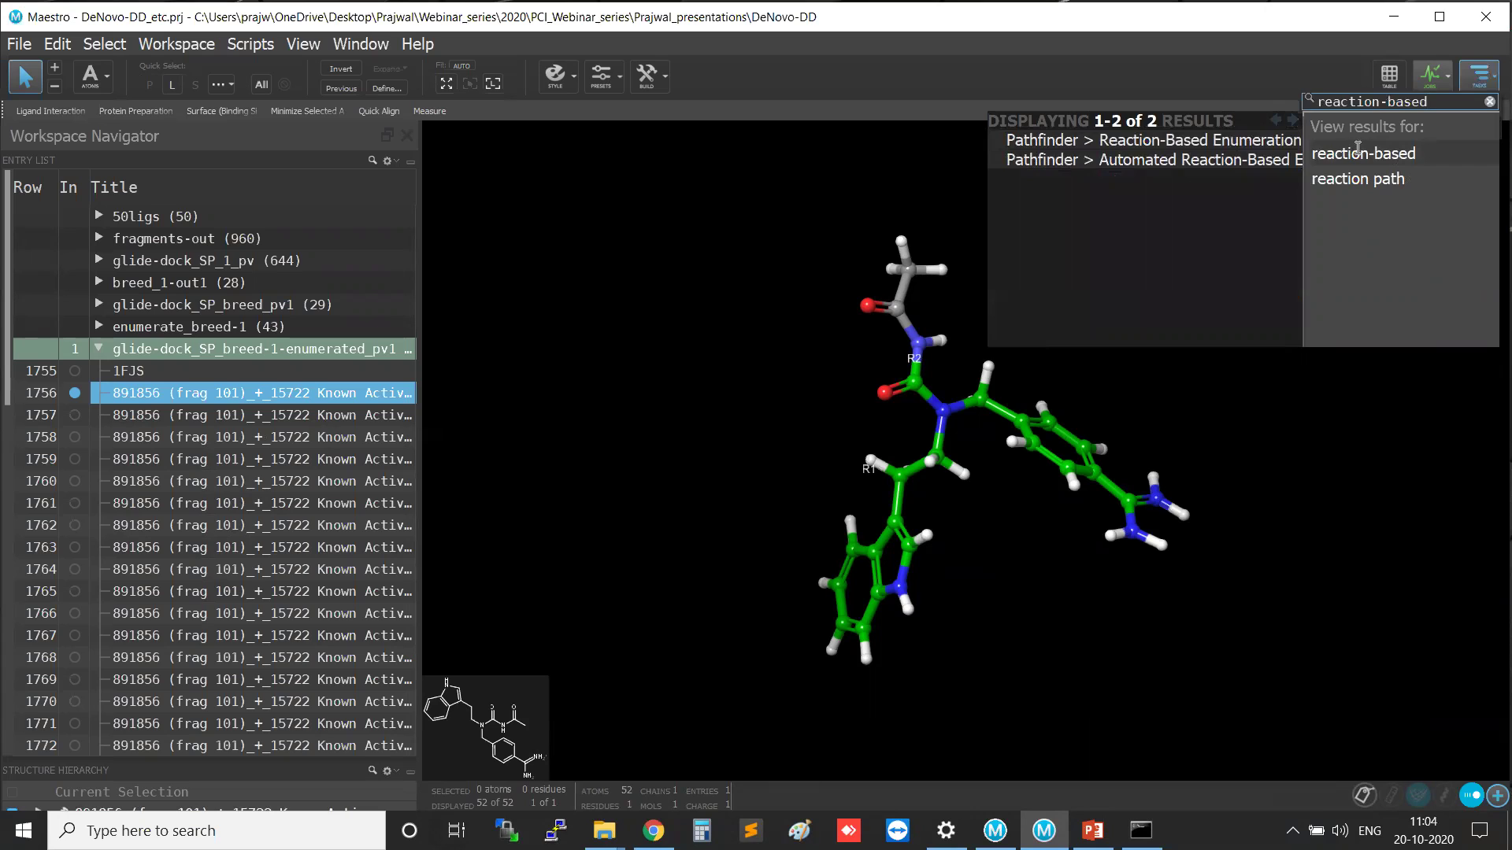
pyautogui.click(1215, 134)
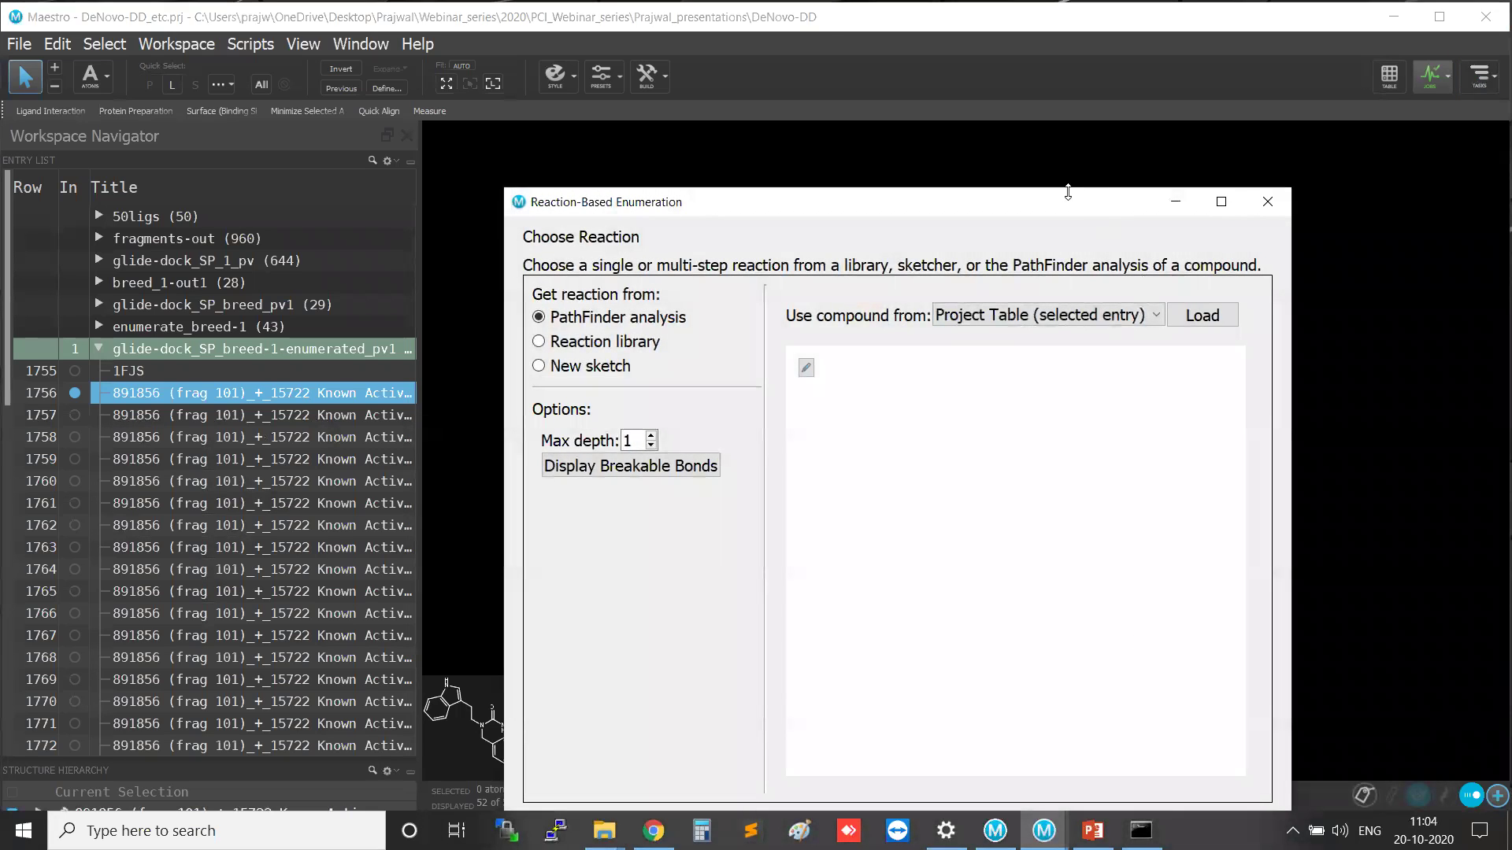
# Set the compound source for the PathFinder analysis to Workspace and load the displayed ligand.
pyautogui.moveTo(1038, 213); pyautogui.dragTo(833, 127)
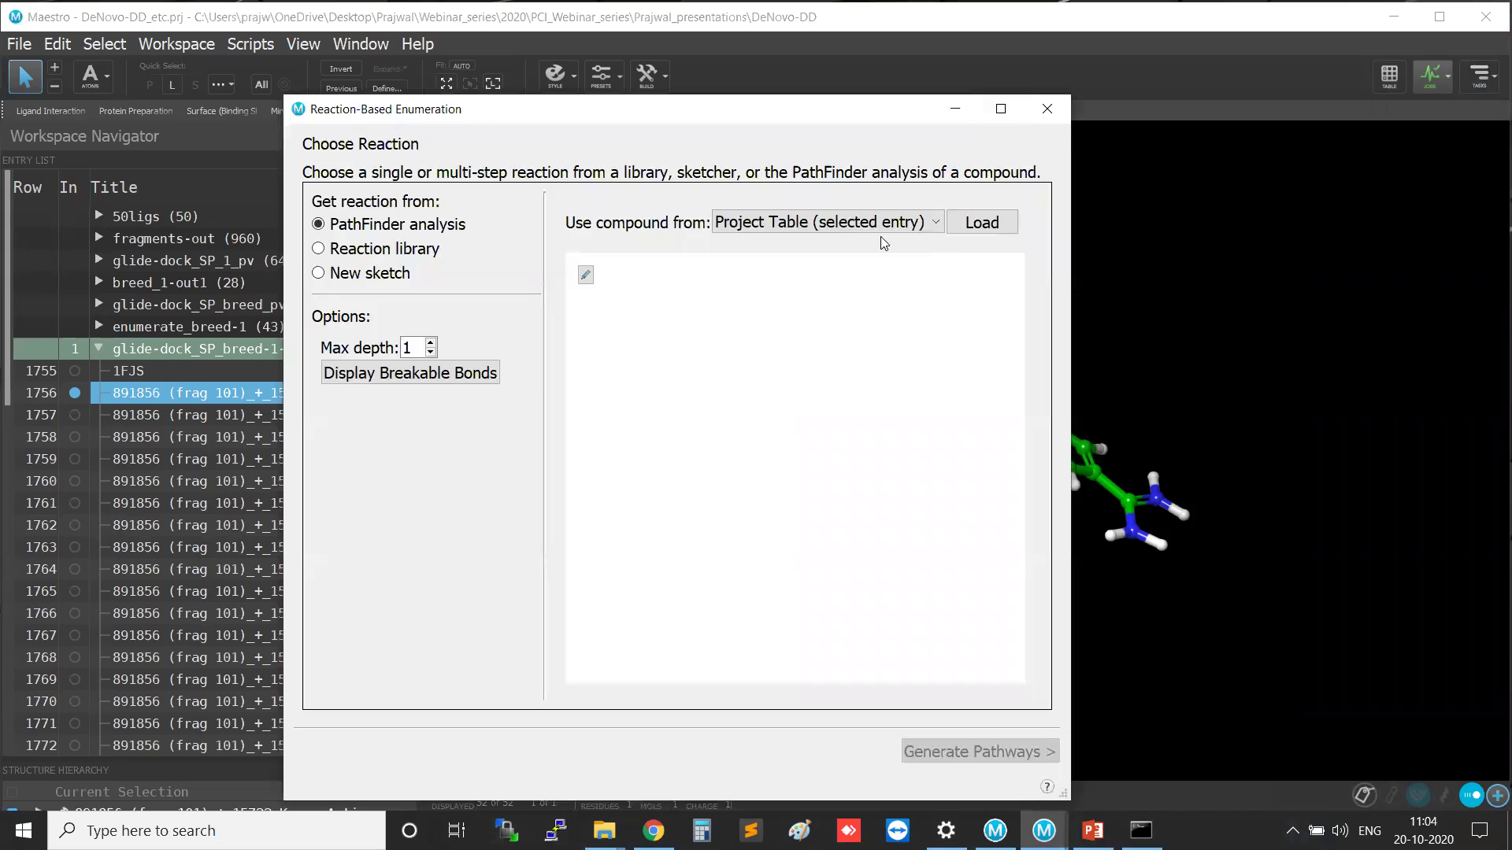
pyautogui.click(828, 224)
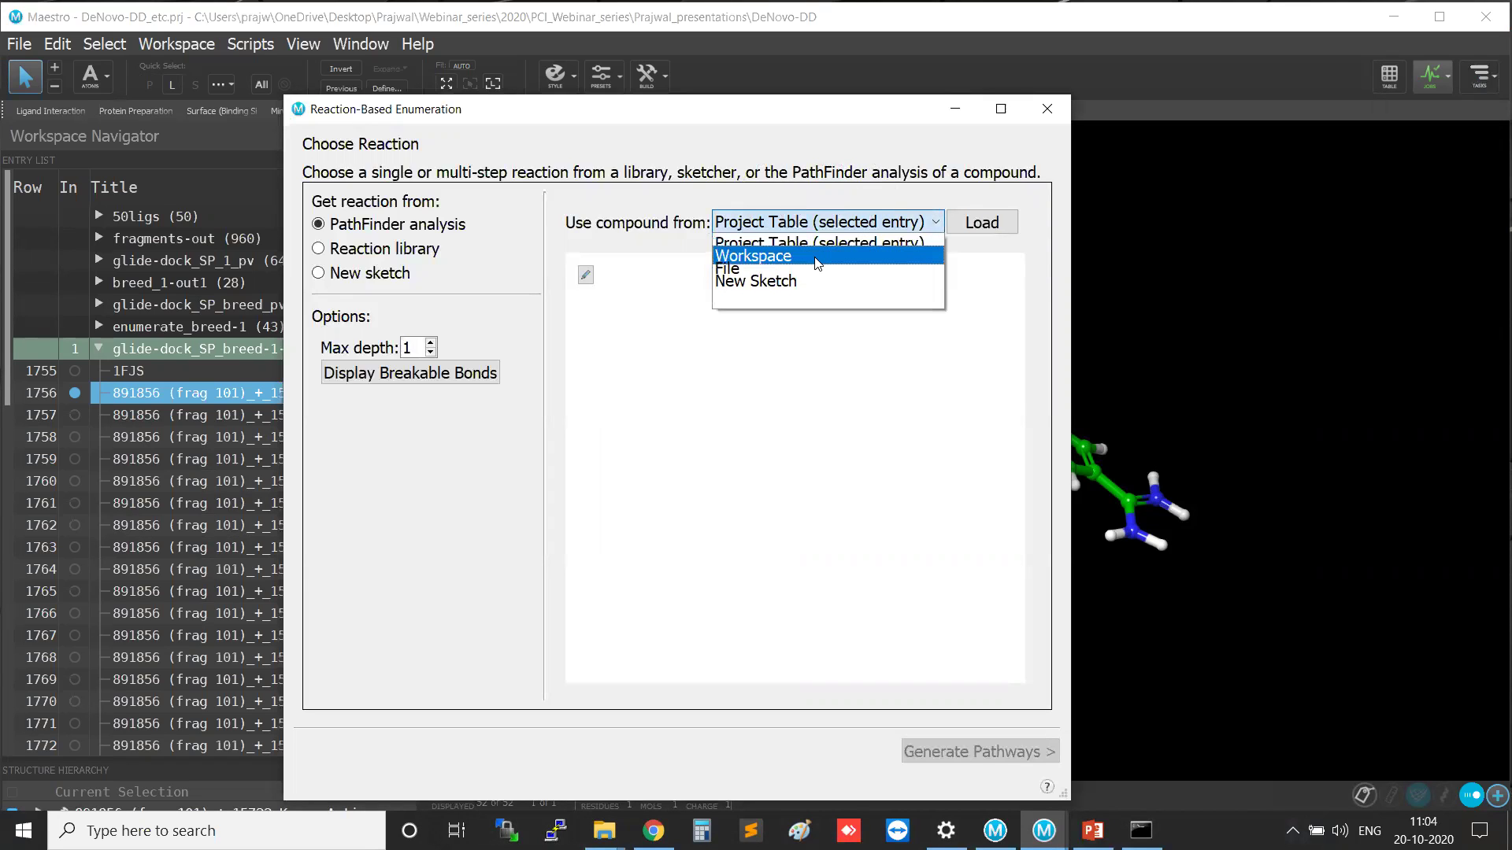
pyautogui.click(817, 258)
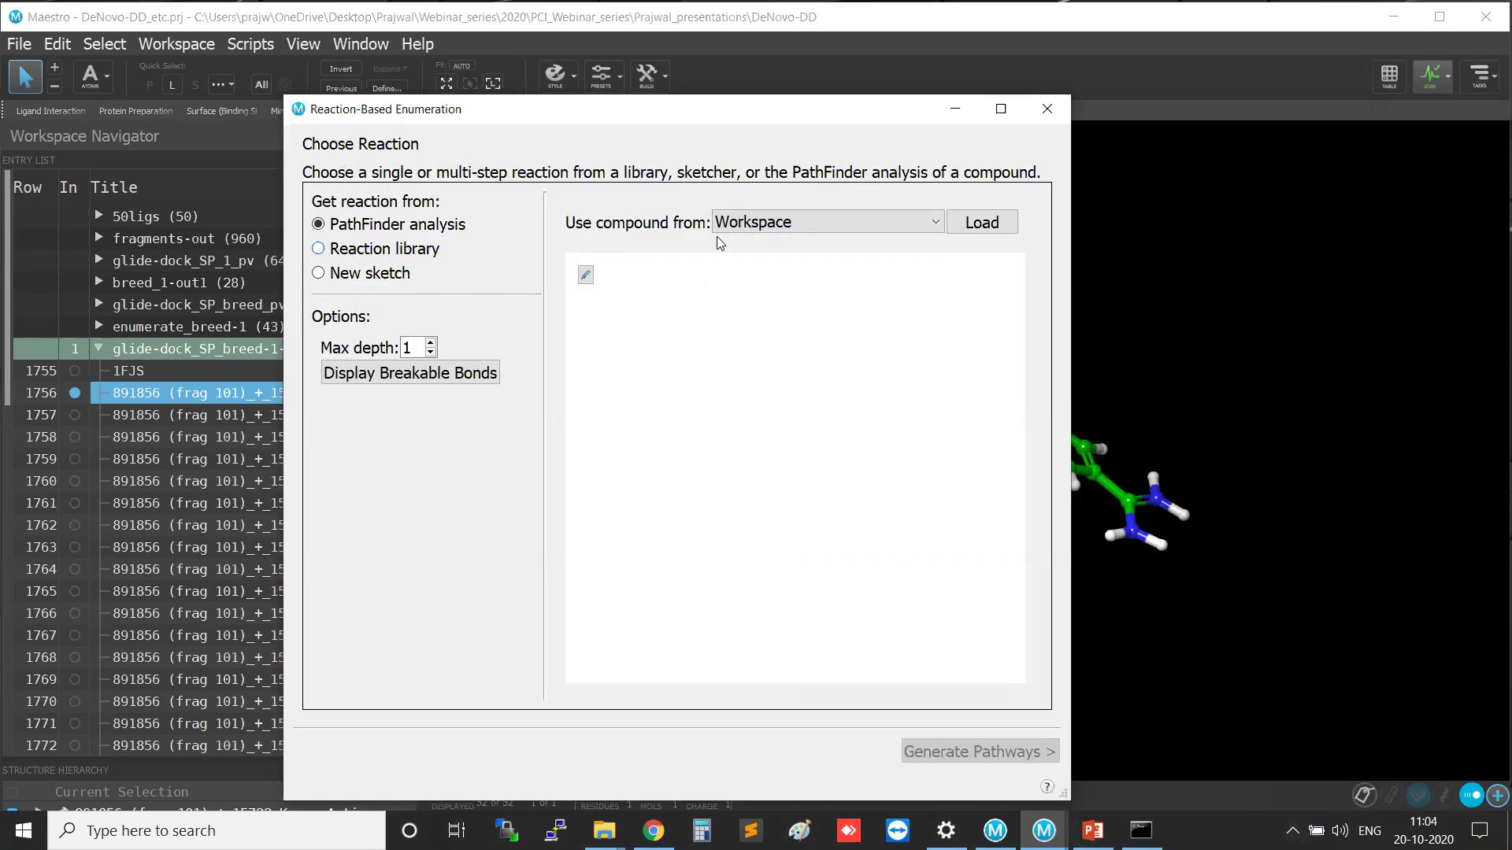
pyautogui.click(982, 222)
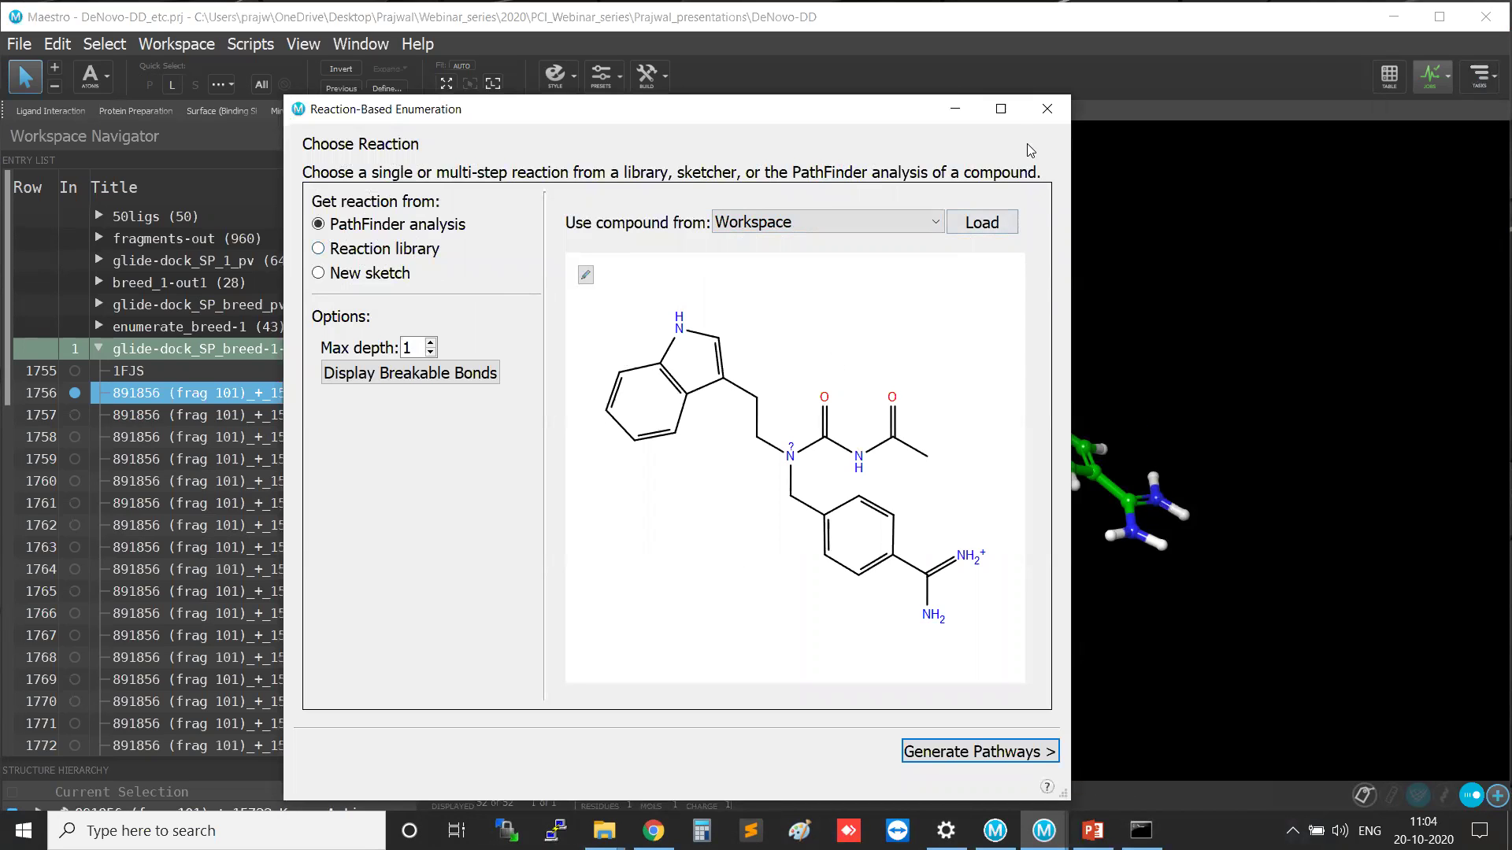
# Maximize the enumeration window and generate reaction pathways for the loaded ligand with a maximum depth of 1.
pyautogui.click(1001, 109)
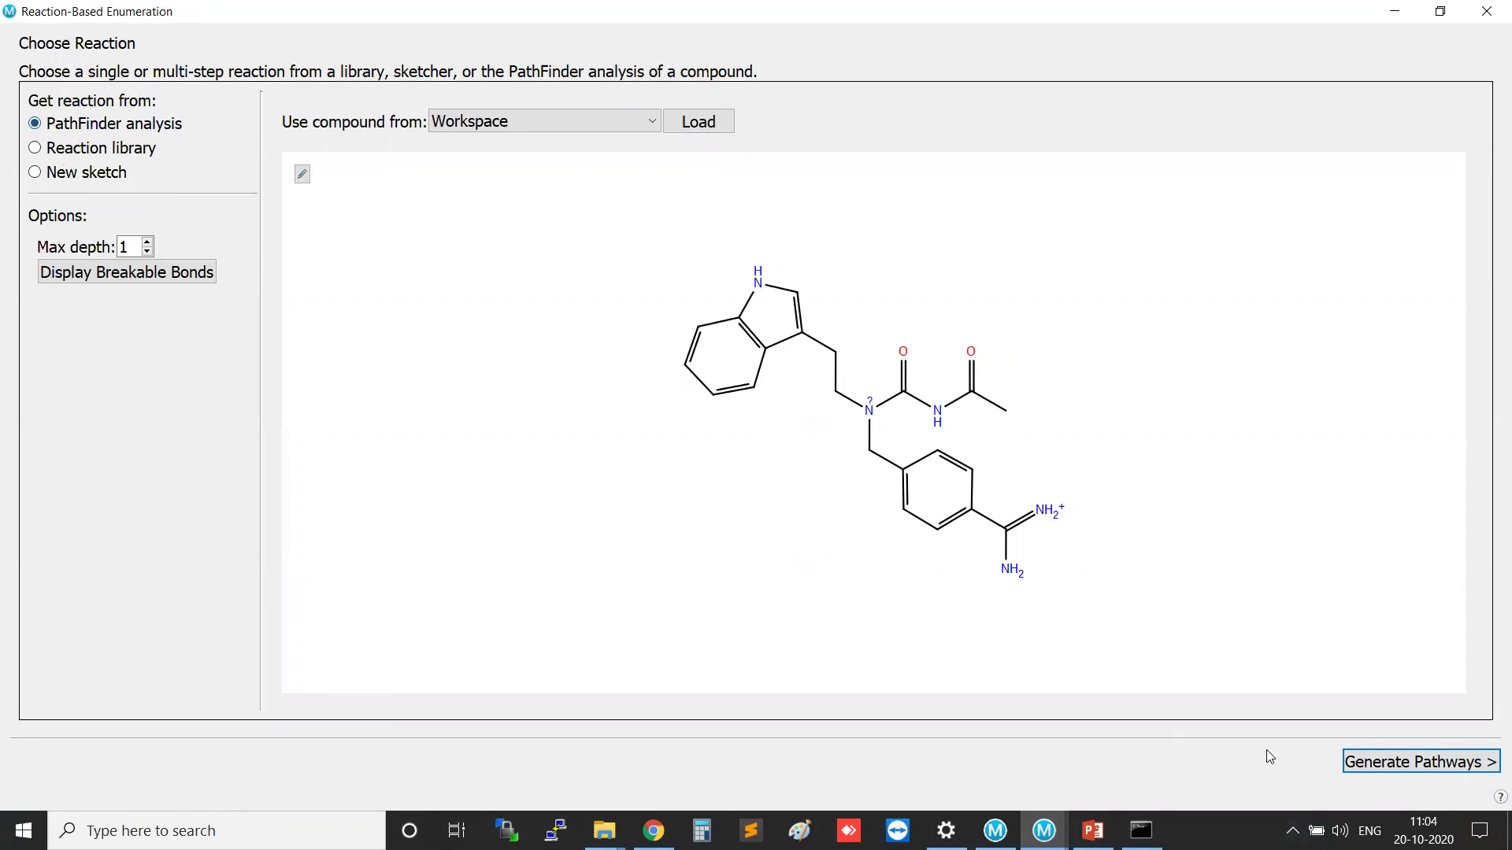
pyautogui.click(1418, 764)
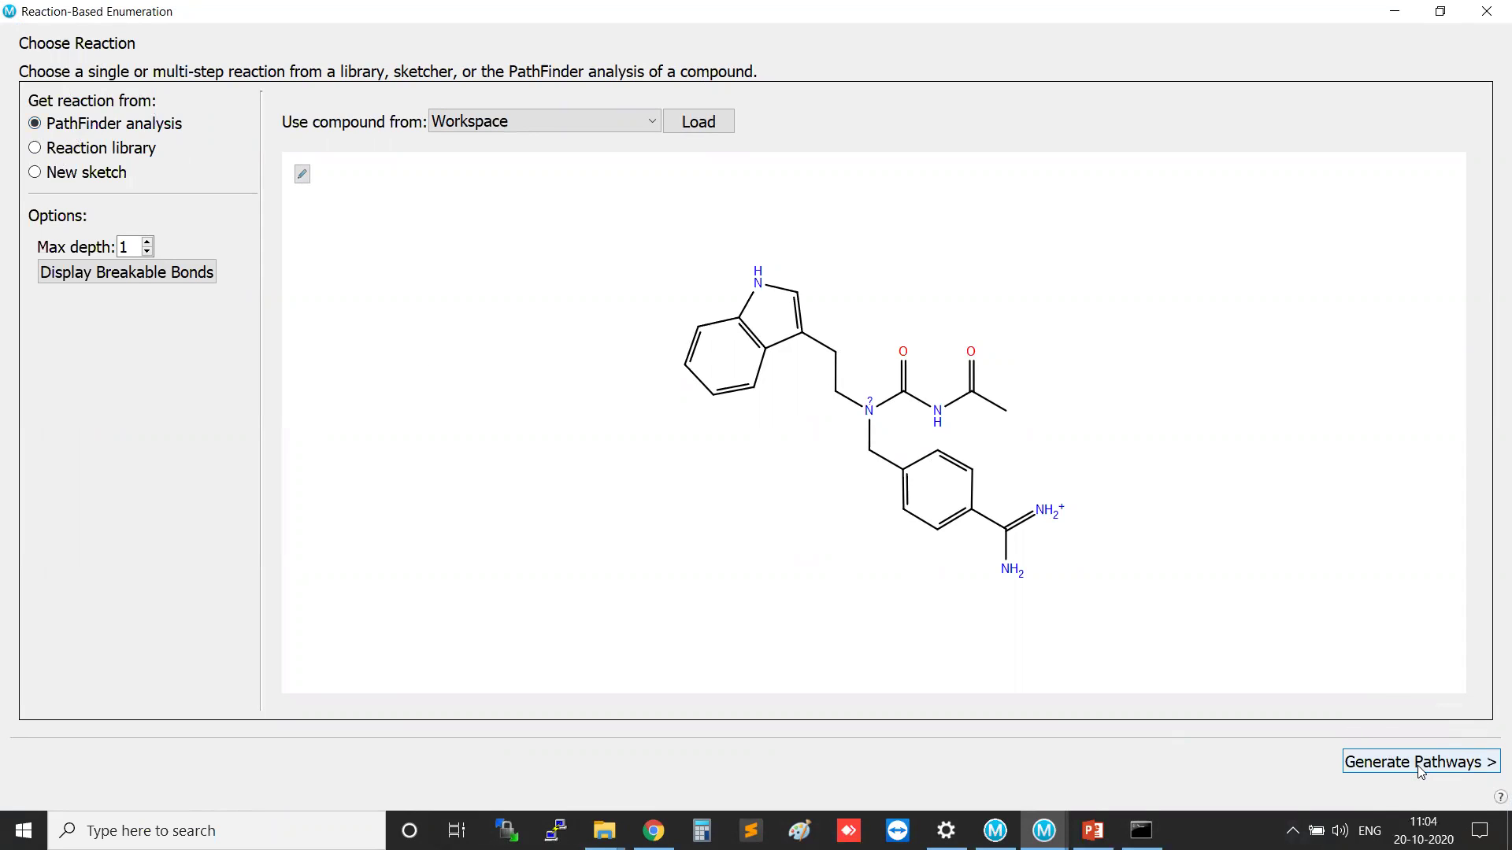
pyautogui.click(1417, 766)
pyautogui.click(1398, 767)
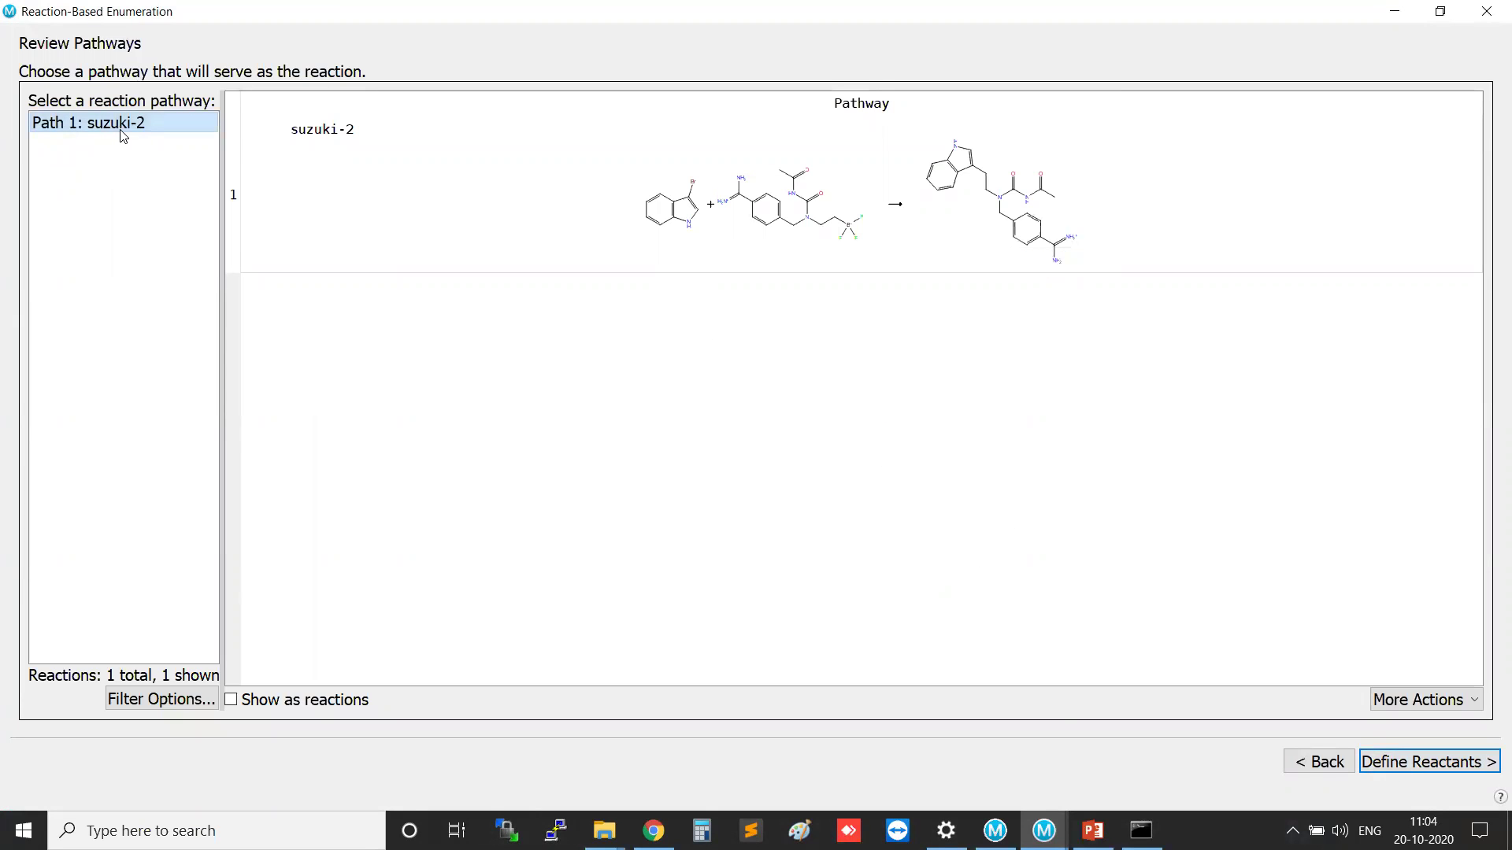
# Examine the reactants and the product of the suzuki-2 pathway.
pyautogui.click(831, 260)
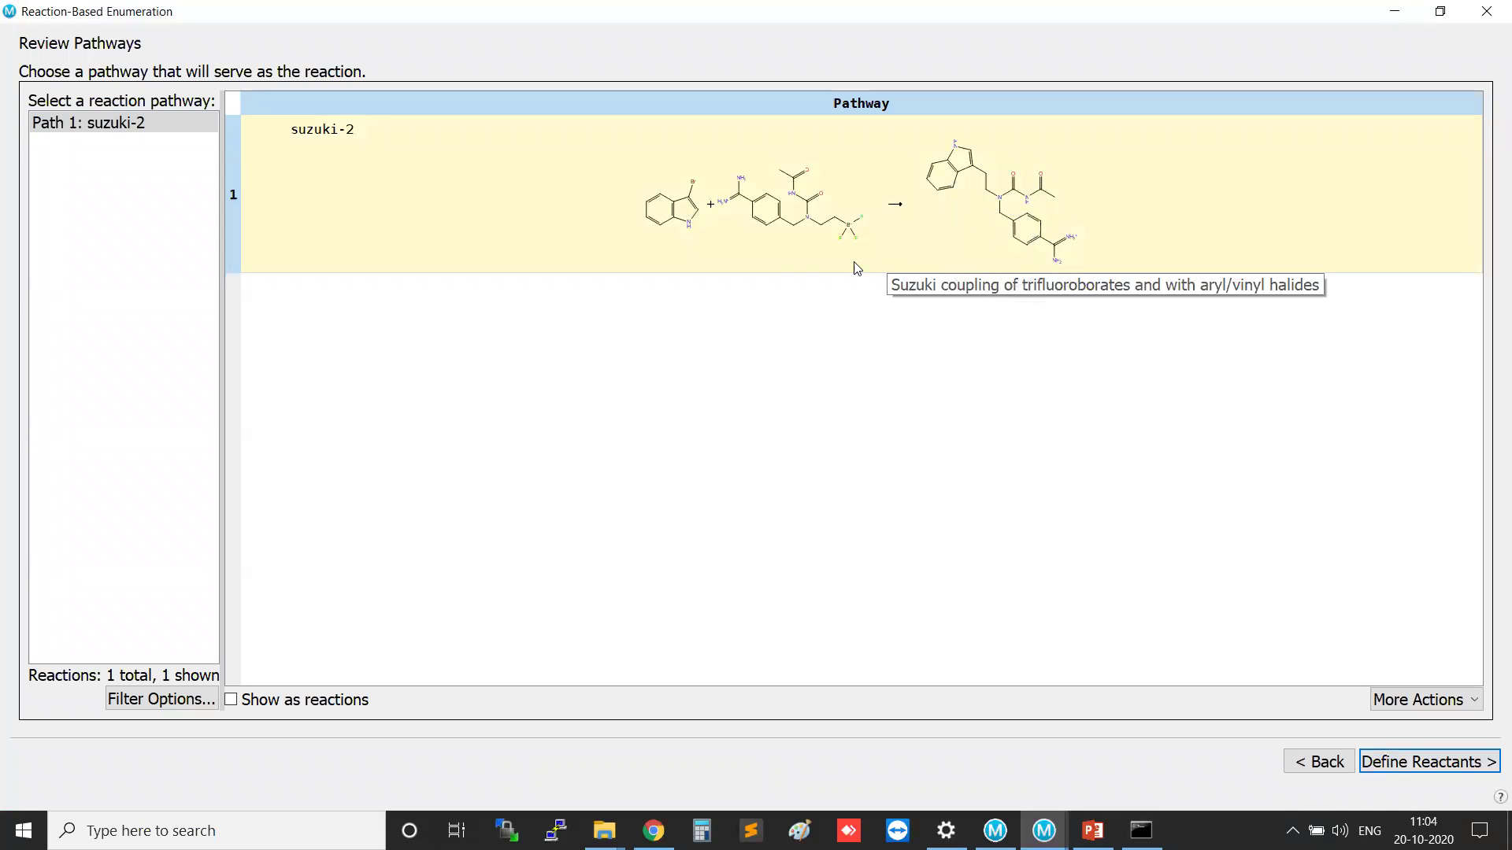
pyautogui.click(693, 240)
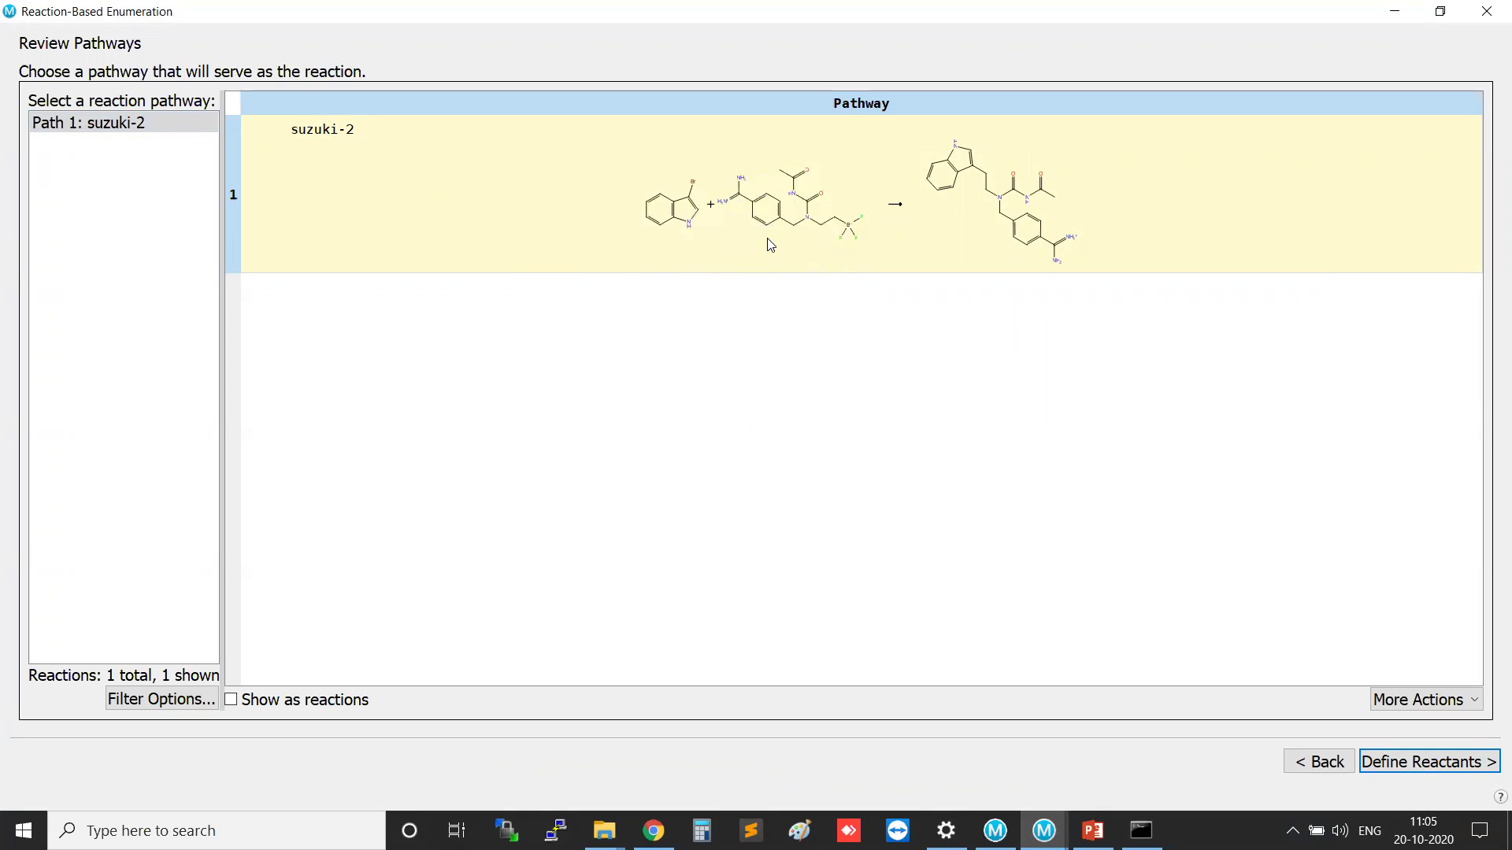
pyautogui.press('ctrl')
pyautogui.press('ctrl')
pyautogui.press('ctrl')
pyautogui.press('ctrl')
pyautogui.press('ctrl')
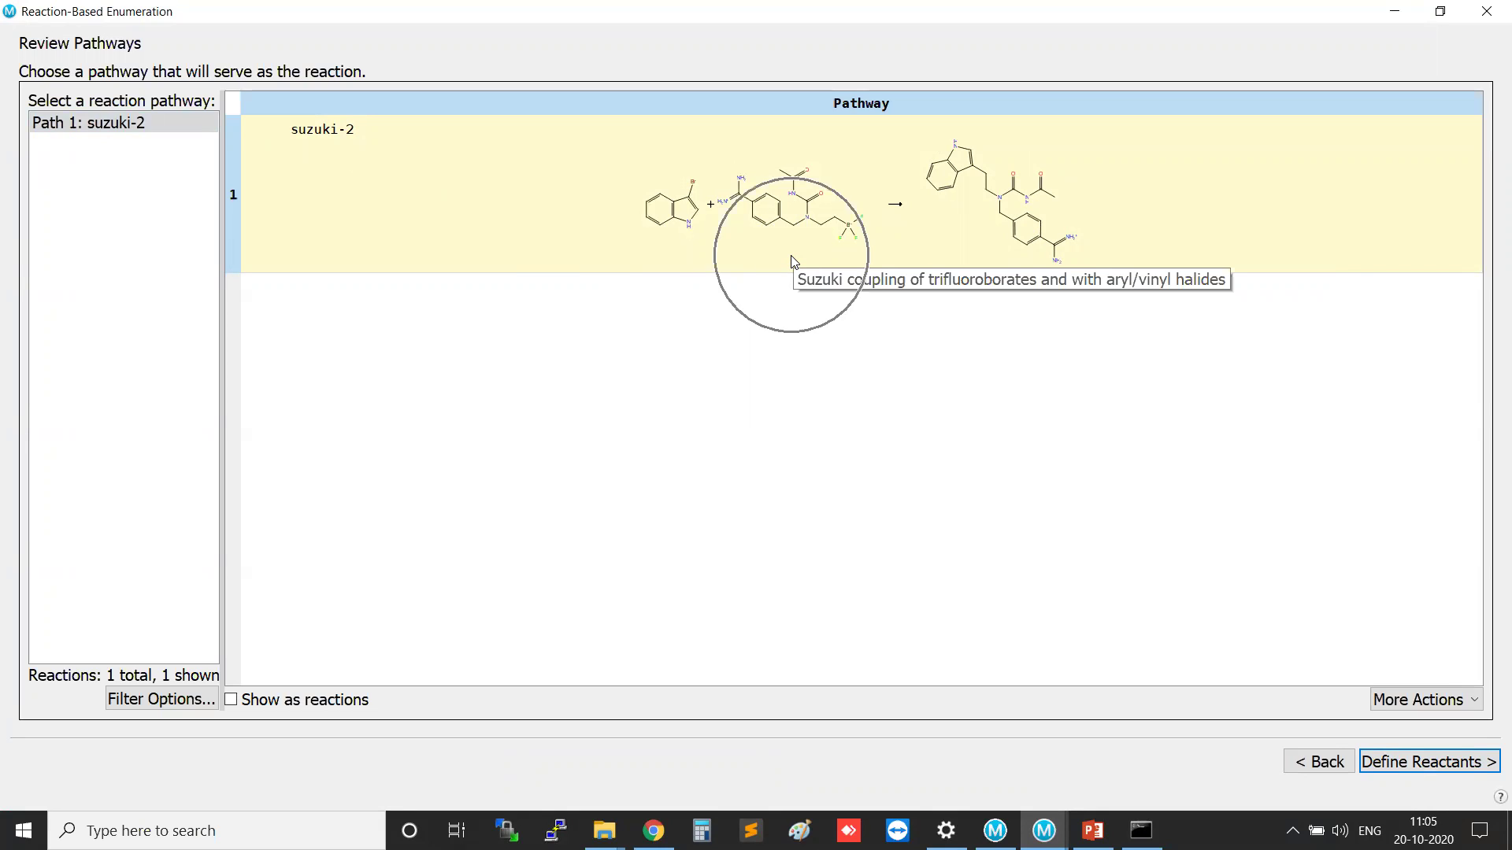
pyautogui.press('ctrl')
pyautogui.press('ctrl')
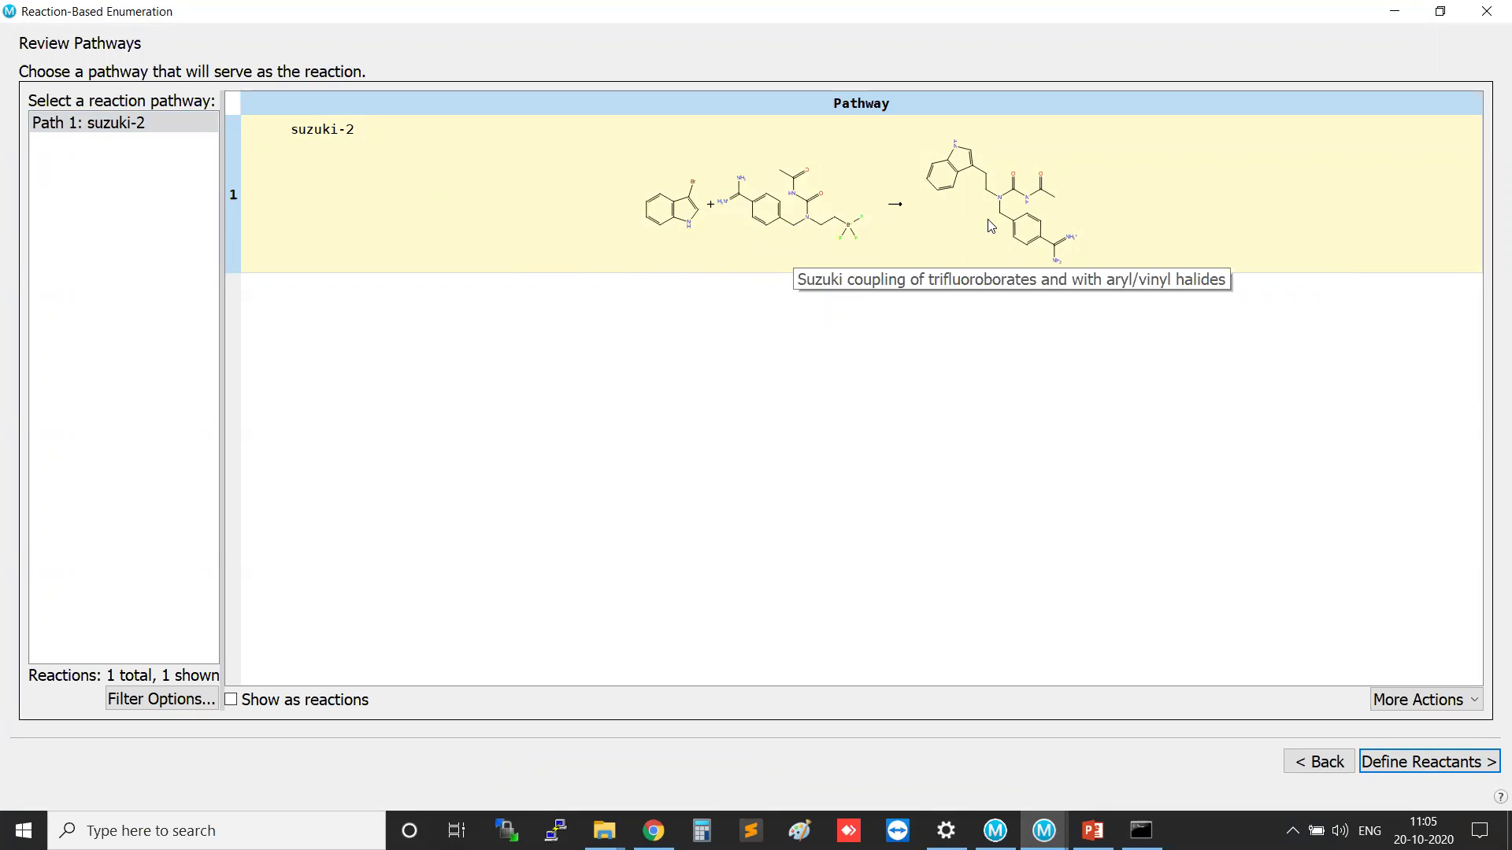
pyautogui.press('ctrl')
pyautogui.press('ctrl')
pyautogui.press('ctrl')
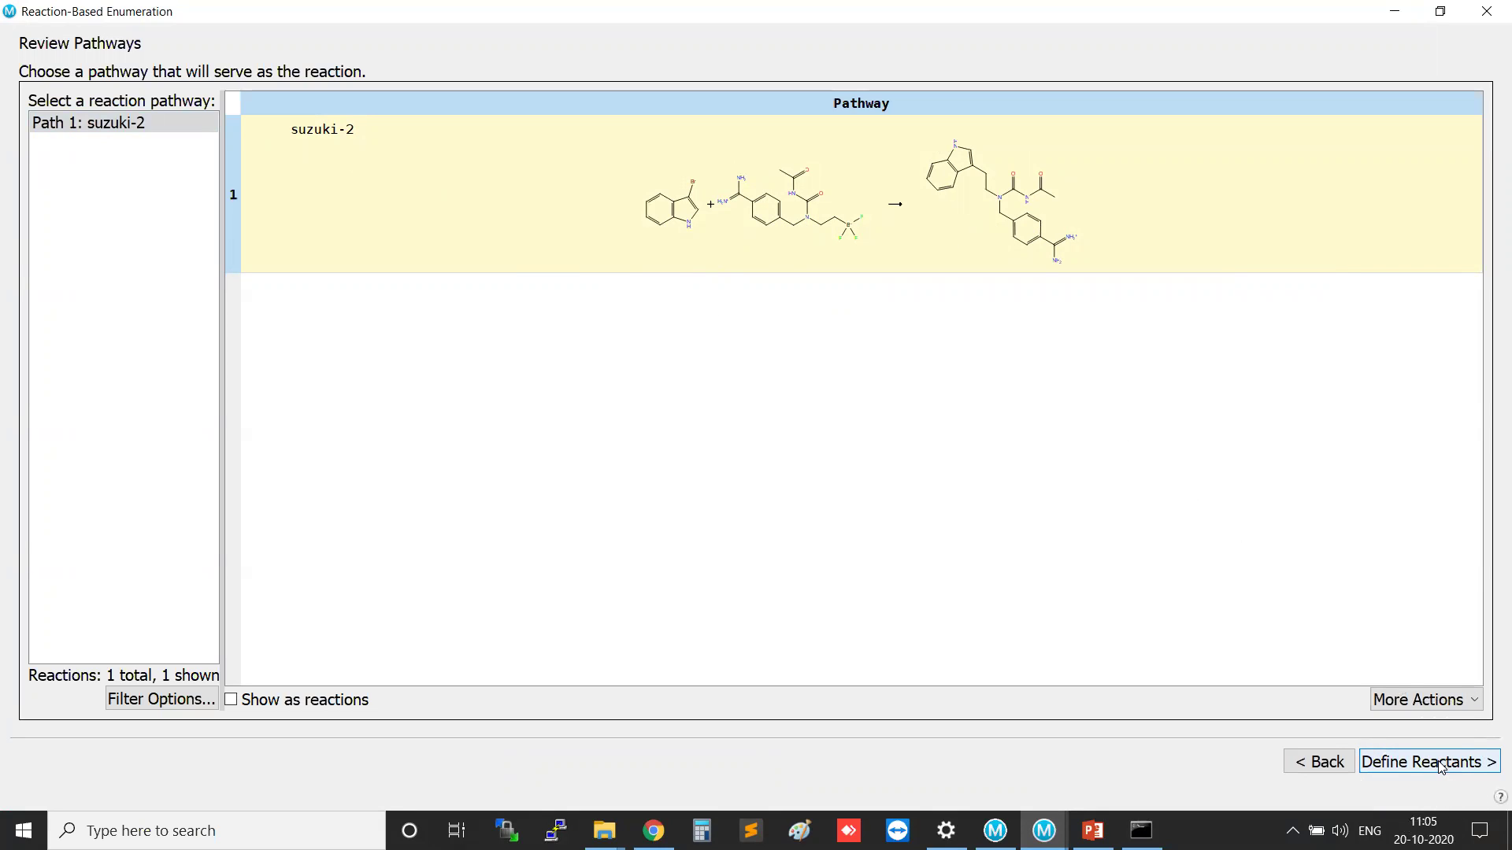
# Accept the suzuki-2 pathway as the reaction and proceed to defining its reactants.
pyautogui.press('ctrl')
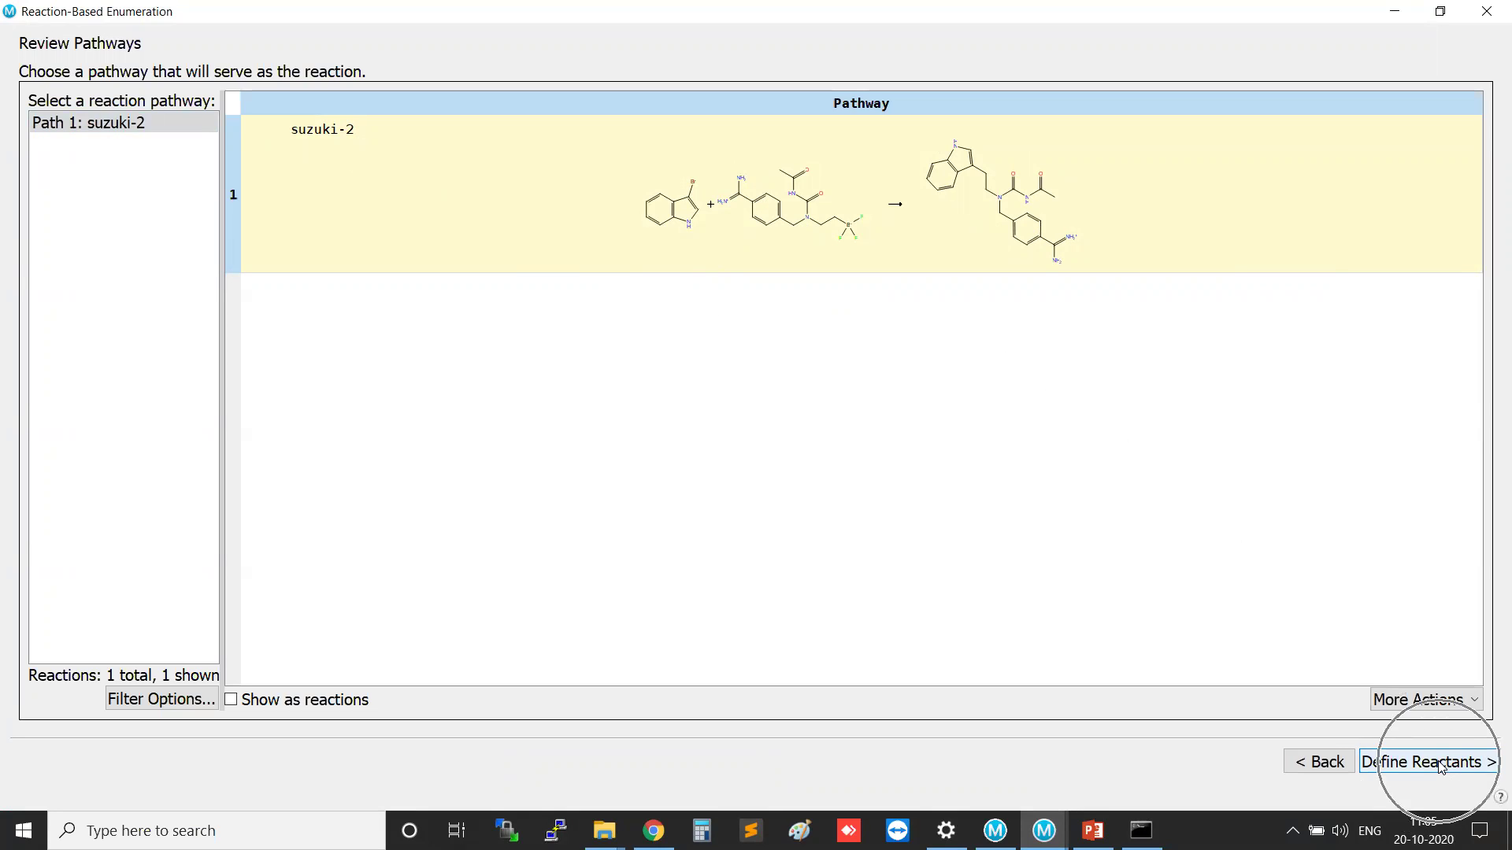
pyautogui.press('ctrl')
pyautogui.click(1441, 765)
pyautogui.press('ctrl')
pyautogui.click(1442, 765)
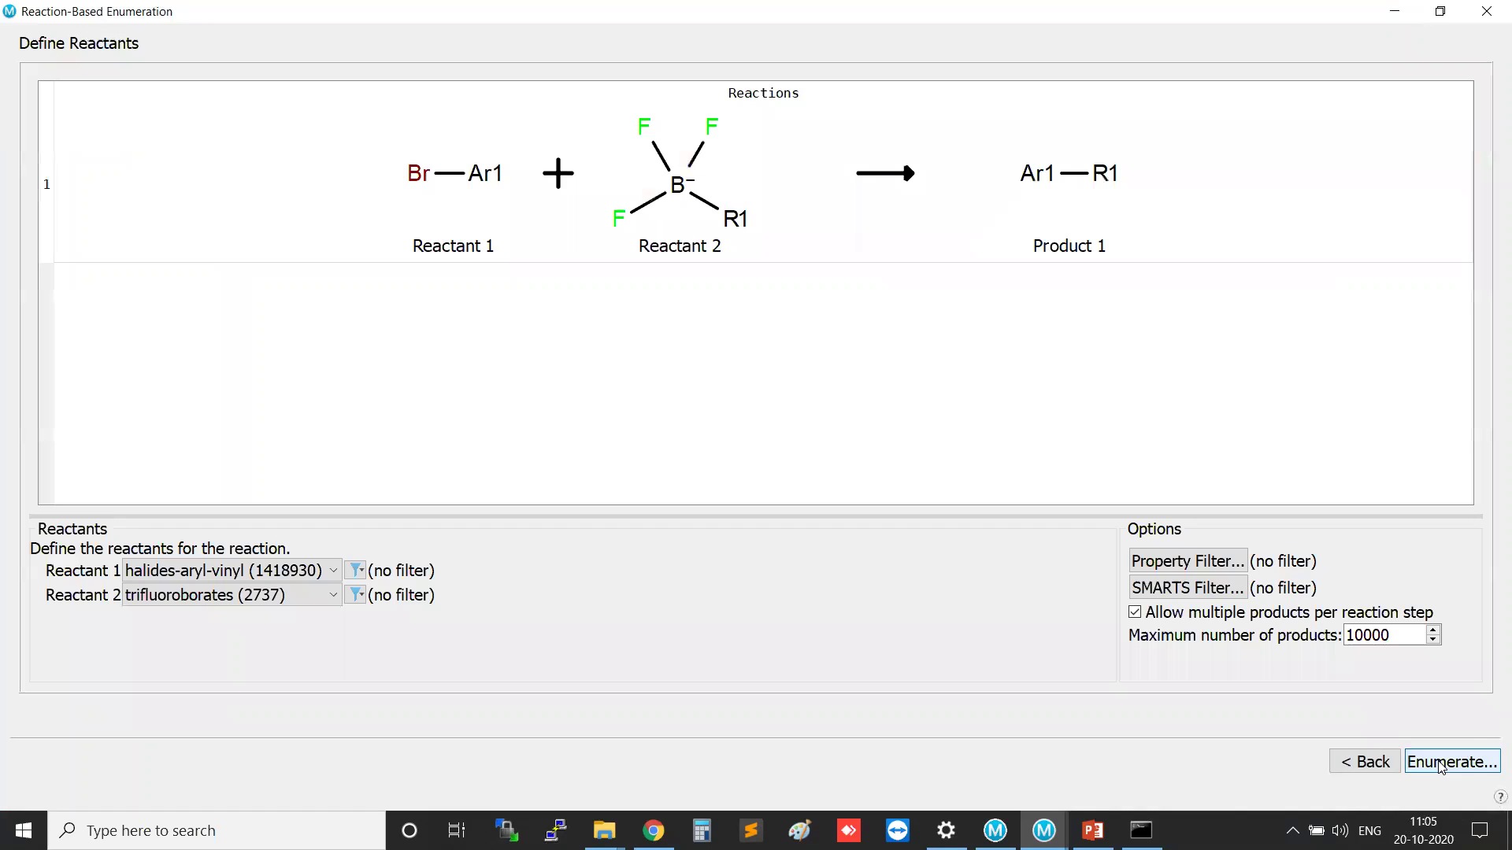
# Compare the generic reactants and product in the reaction scheme with the full structures of the original reaction.
pyautogui.click(784, 238)
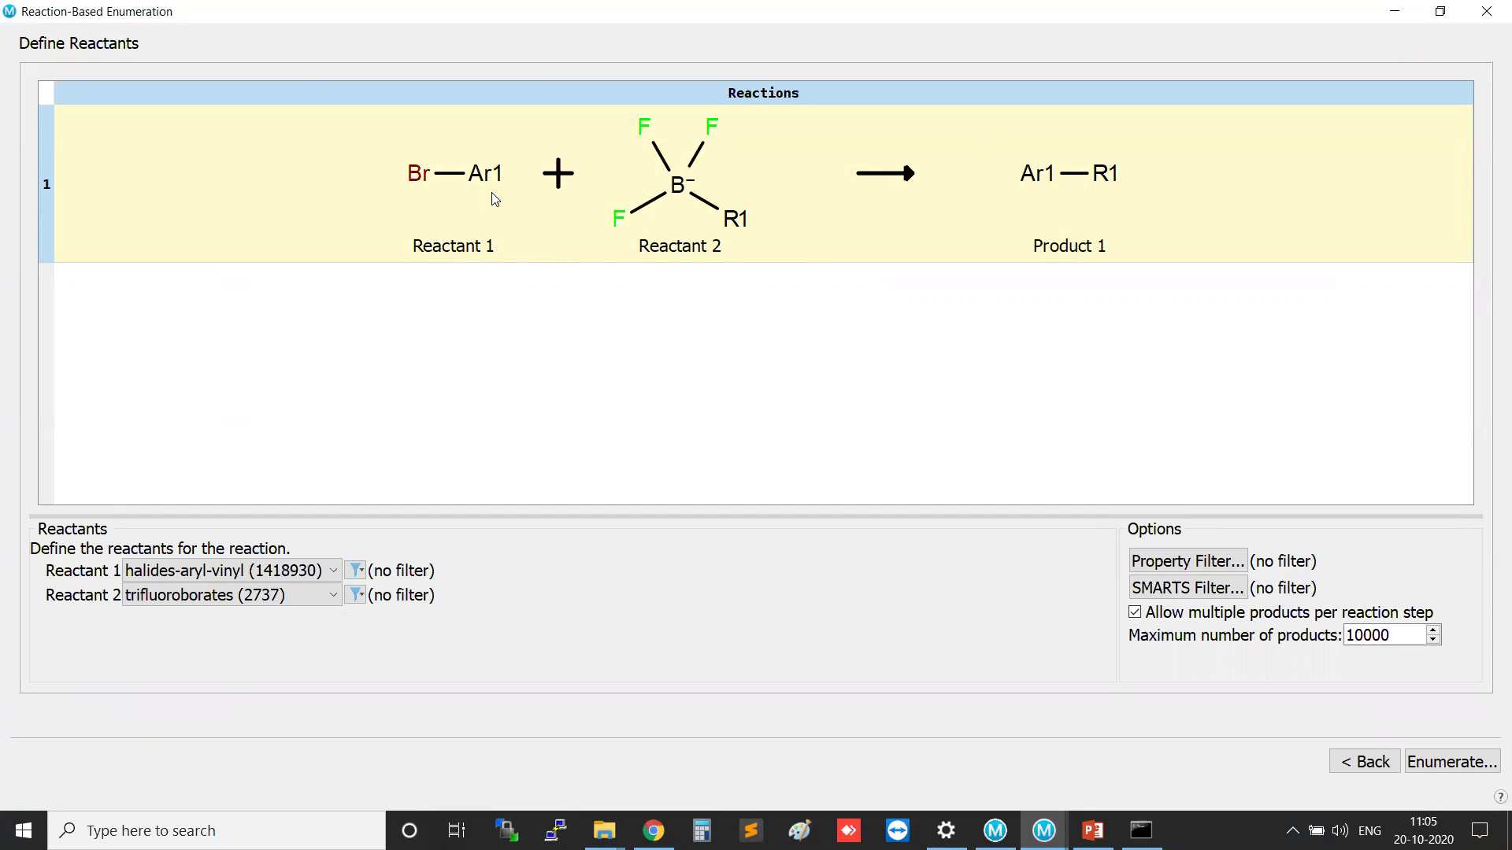
pyautogui.press('ctrl')
pyautogui.press('ctrl')
pyautogui.press('ctrl')
pyautogui.moveTo(512, 204)
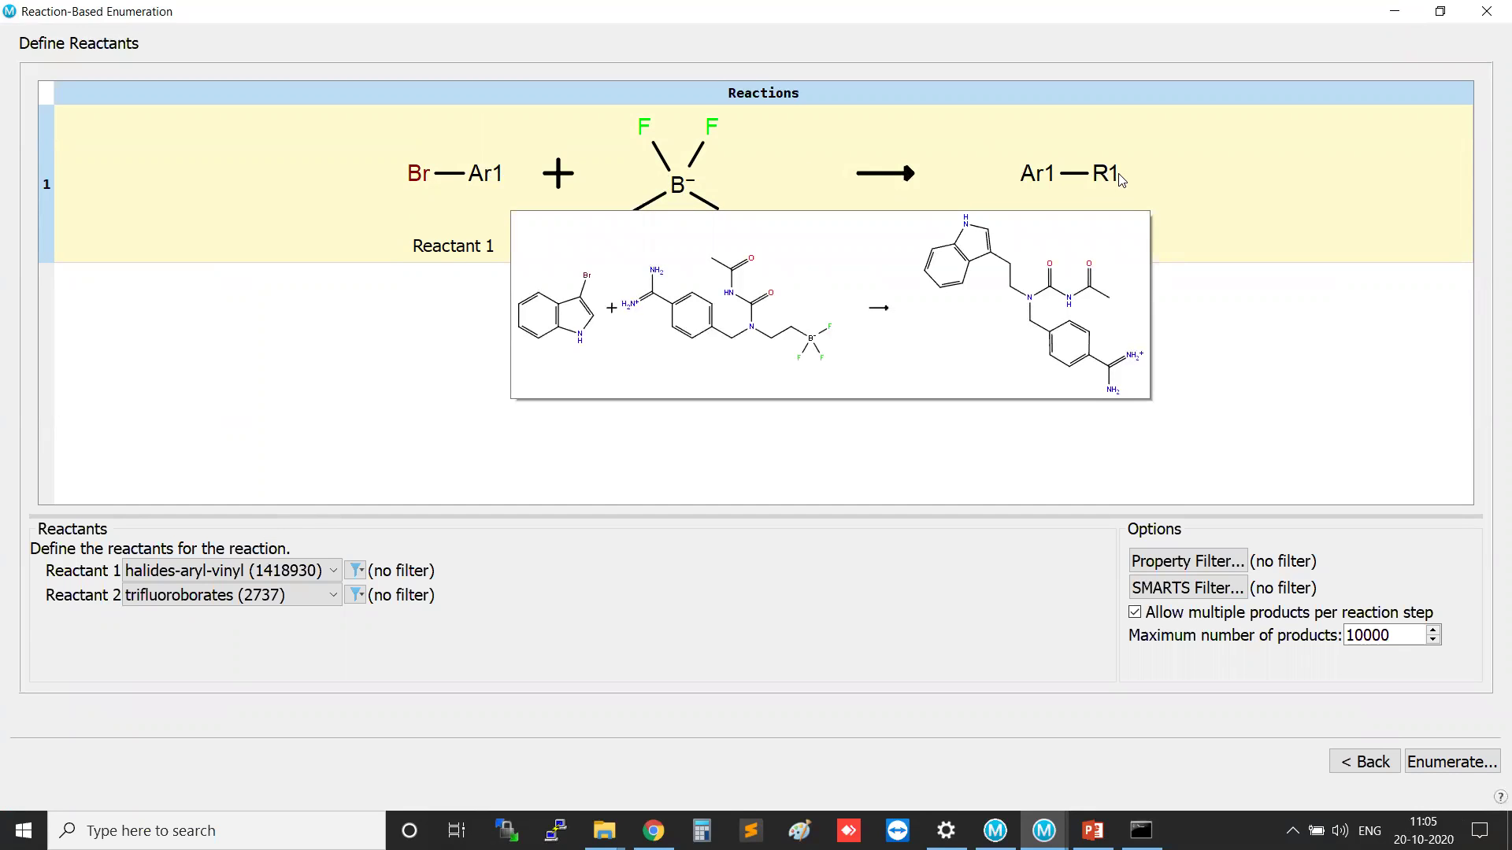
pyautogui.click(1175, 234)
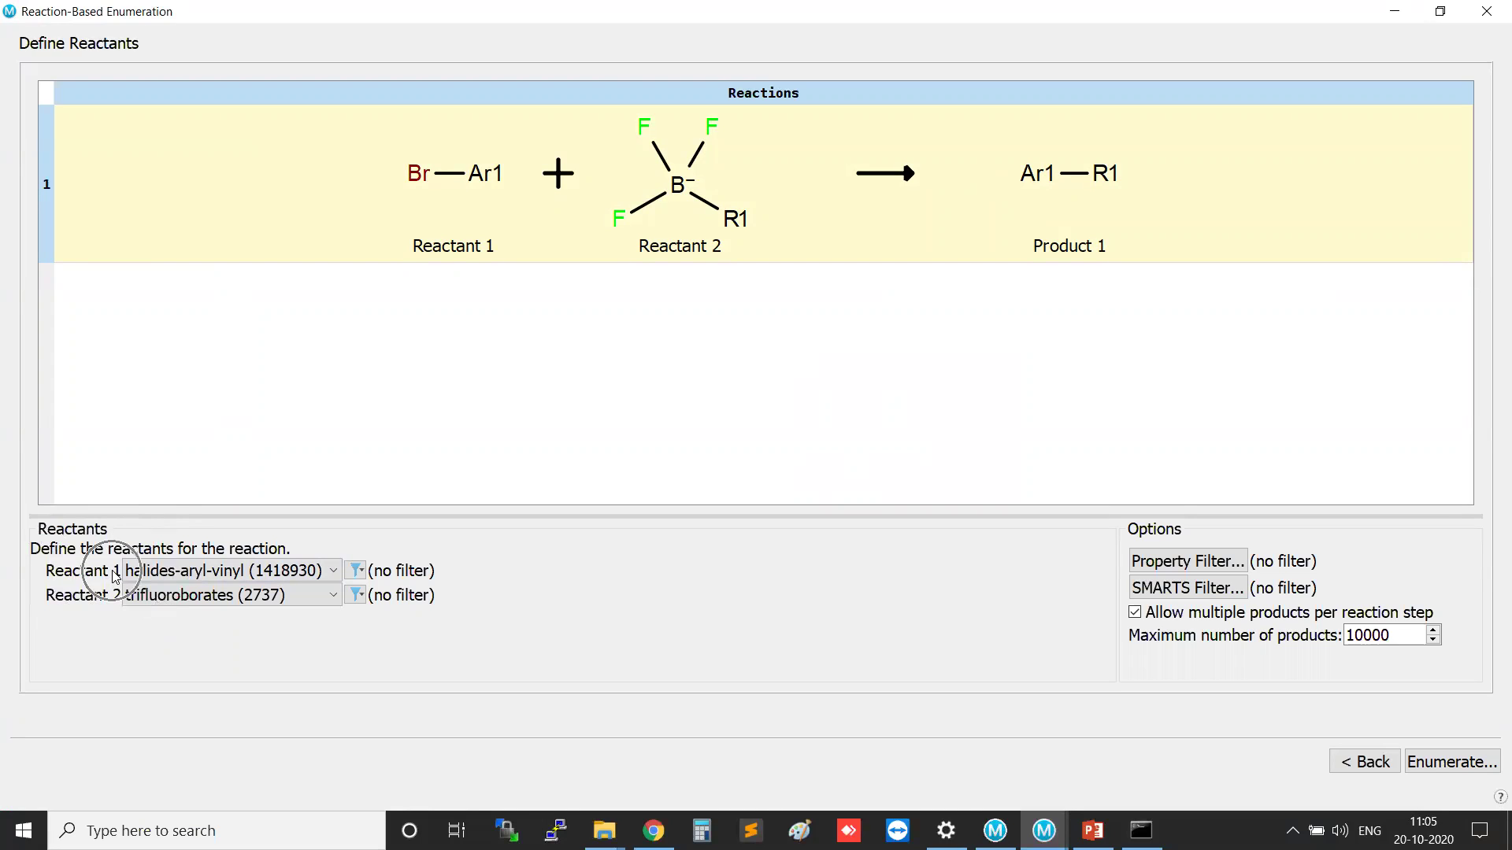
# Open the reactant library for Reactant 1 and widen its window so both table columns show in full.
pyautogui.click(207, 571)
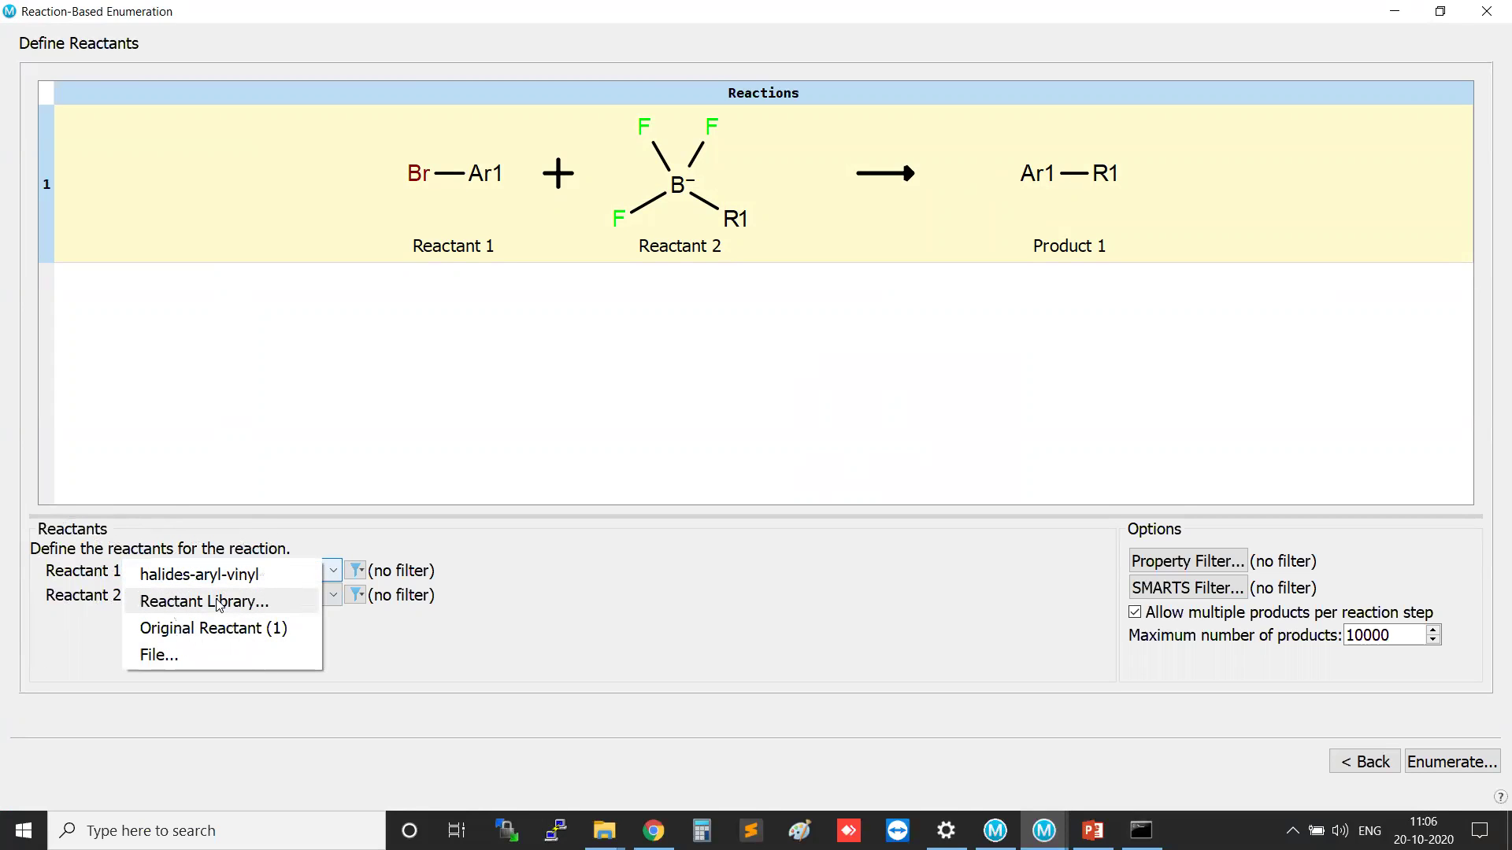
pyautogui.click(220, 603)
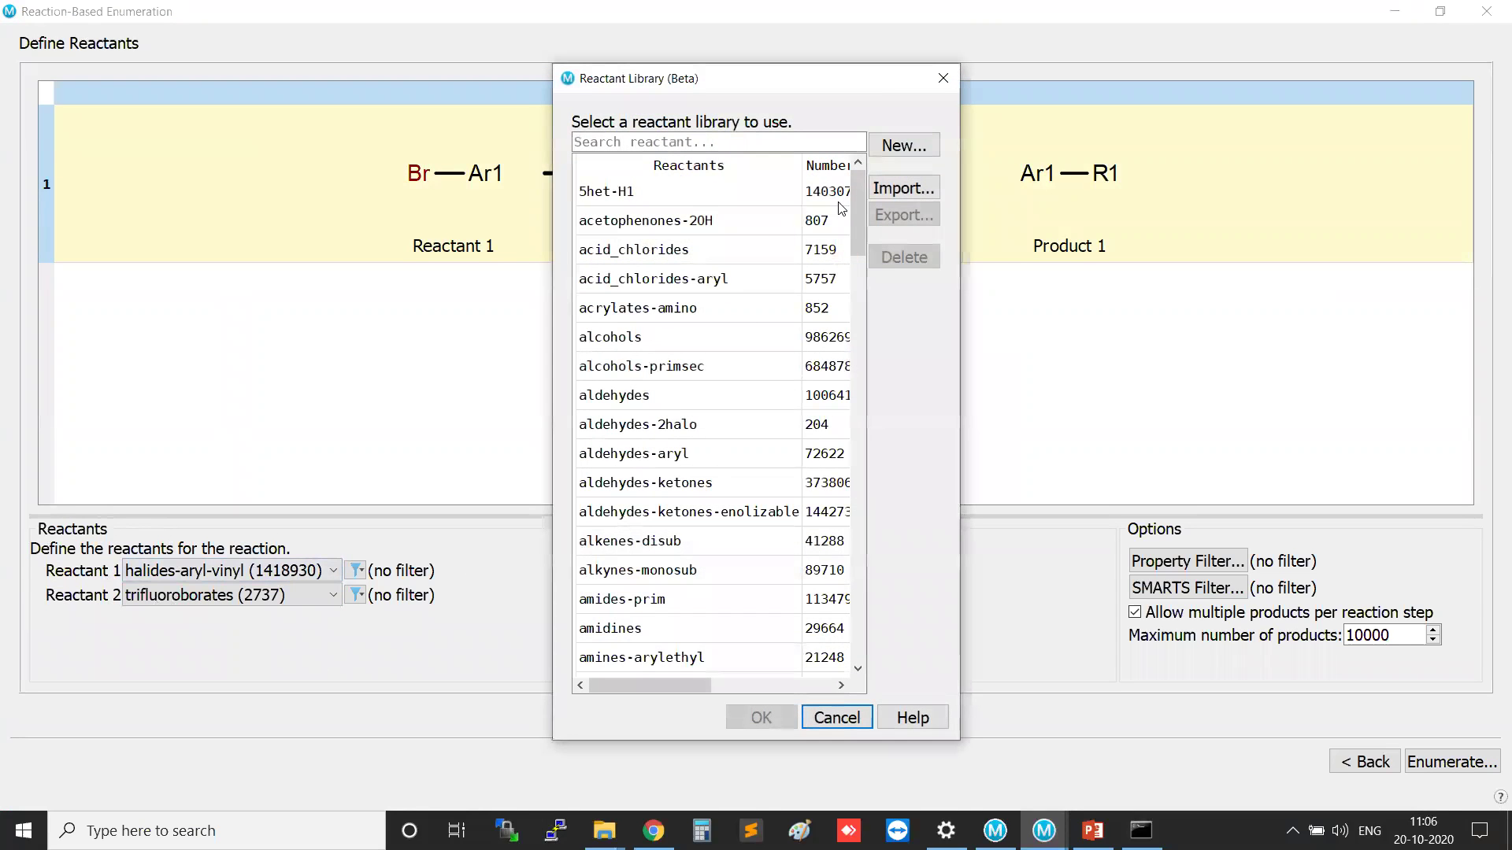
pyautogui.moveTo(962, 108); pyautogui.dragTo(1415, 74)
# Examine the reactant classes in the library, such as alcohols and aldehydes, along with their numbers of structures.
pyautogui.click(660, 197)
pyautogui.click(674, 225)
pyautogui.click(676, 253)
pyautogui.click(684, 287)
pyautogui.click(682, 311)
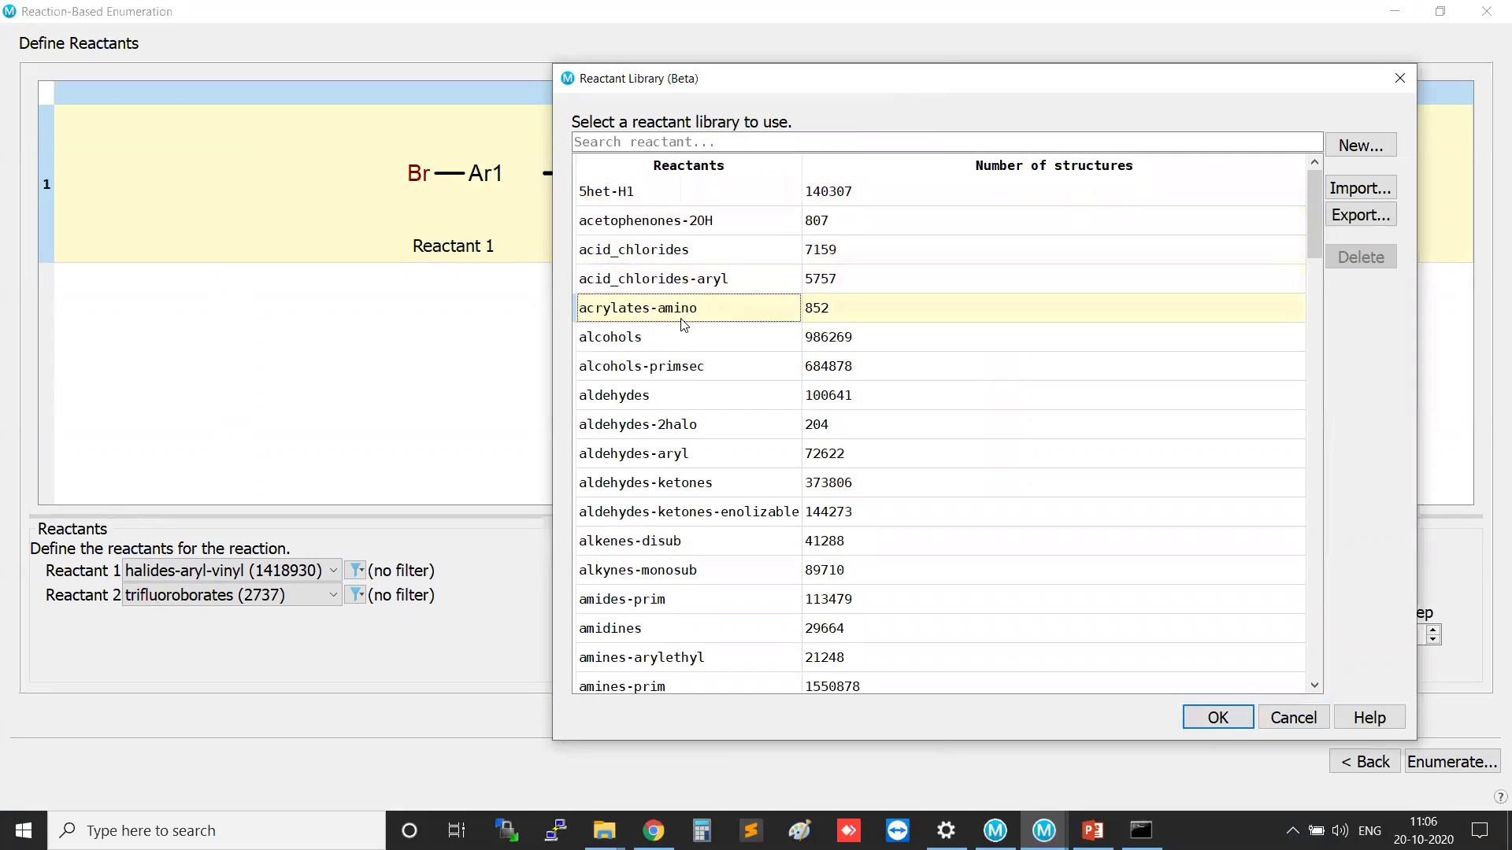
pyautogui.click(654, 341)
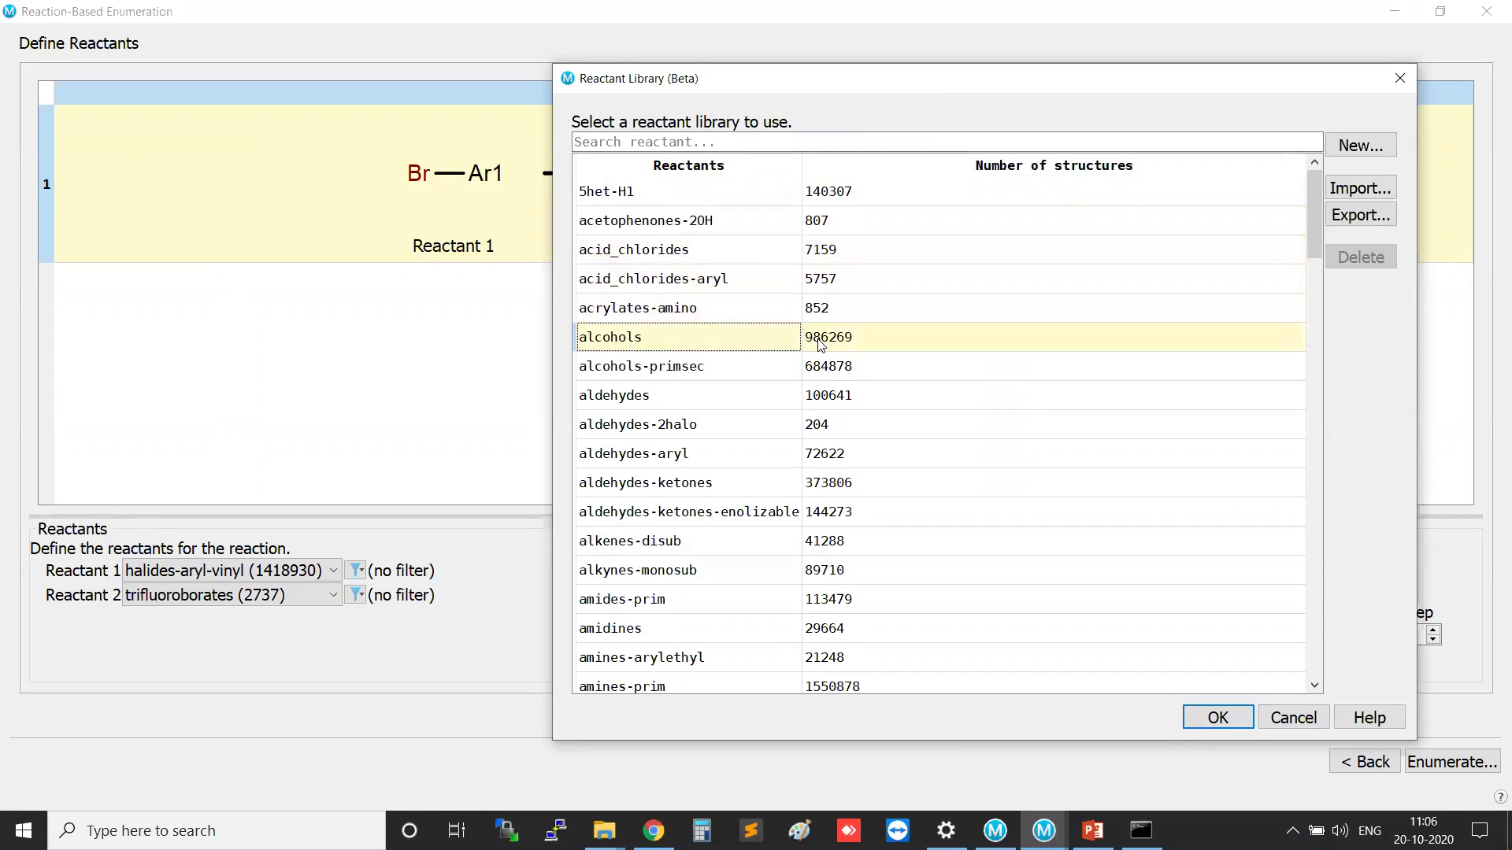
pyautogui.click(638, 345)
pyautogui.click(638, 347)
pyautogui.click(640, 432)
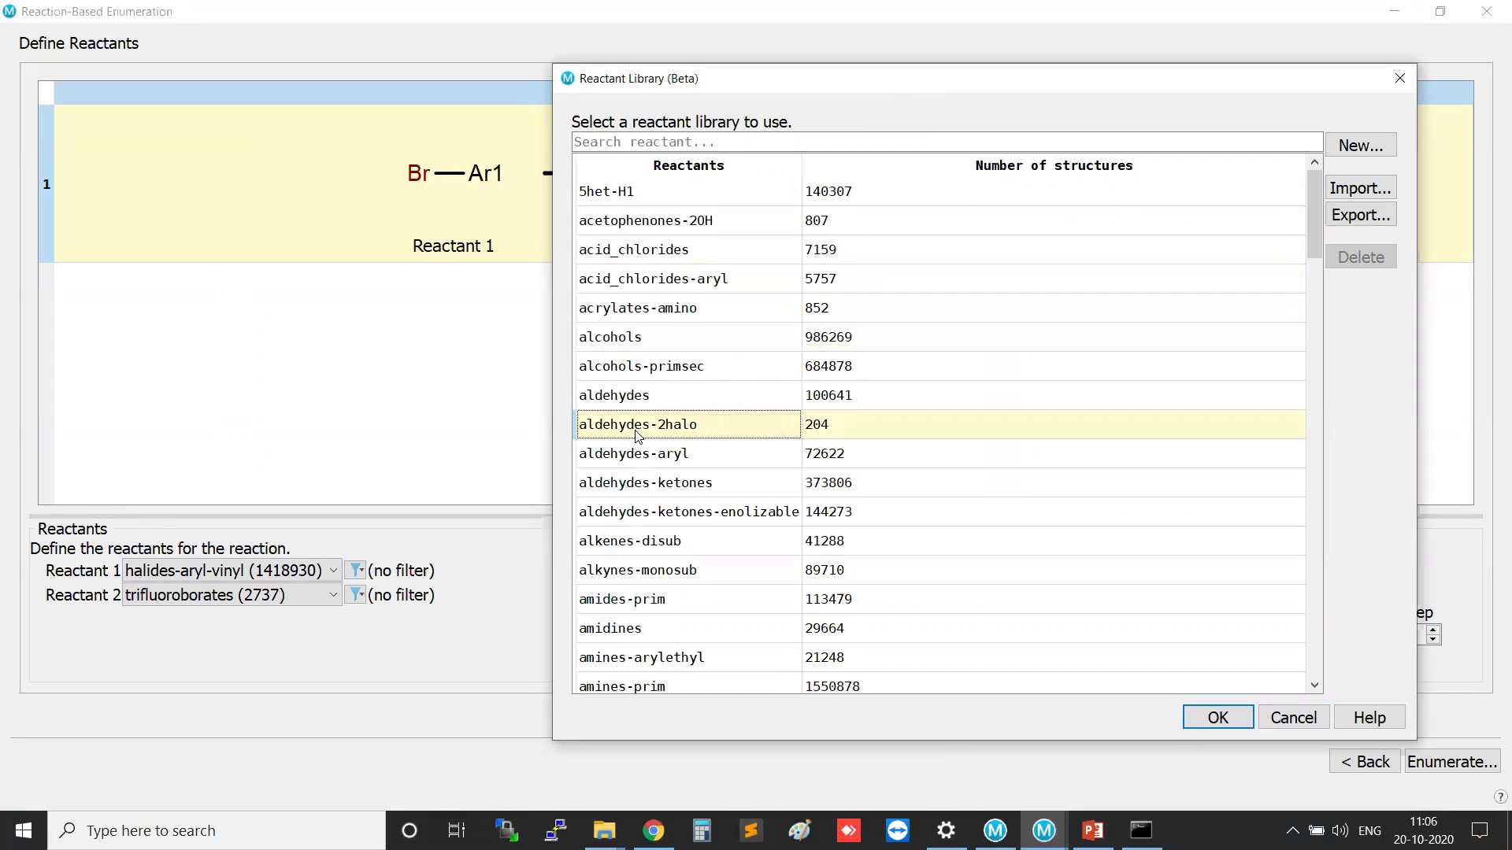
pyautogui.click(618, 435)
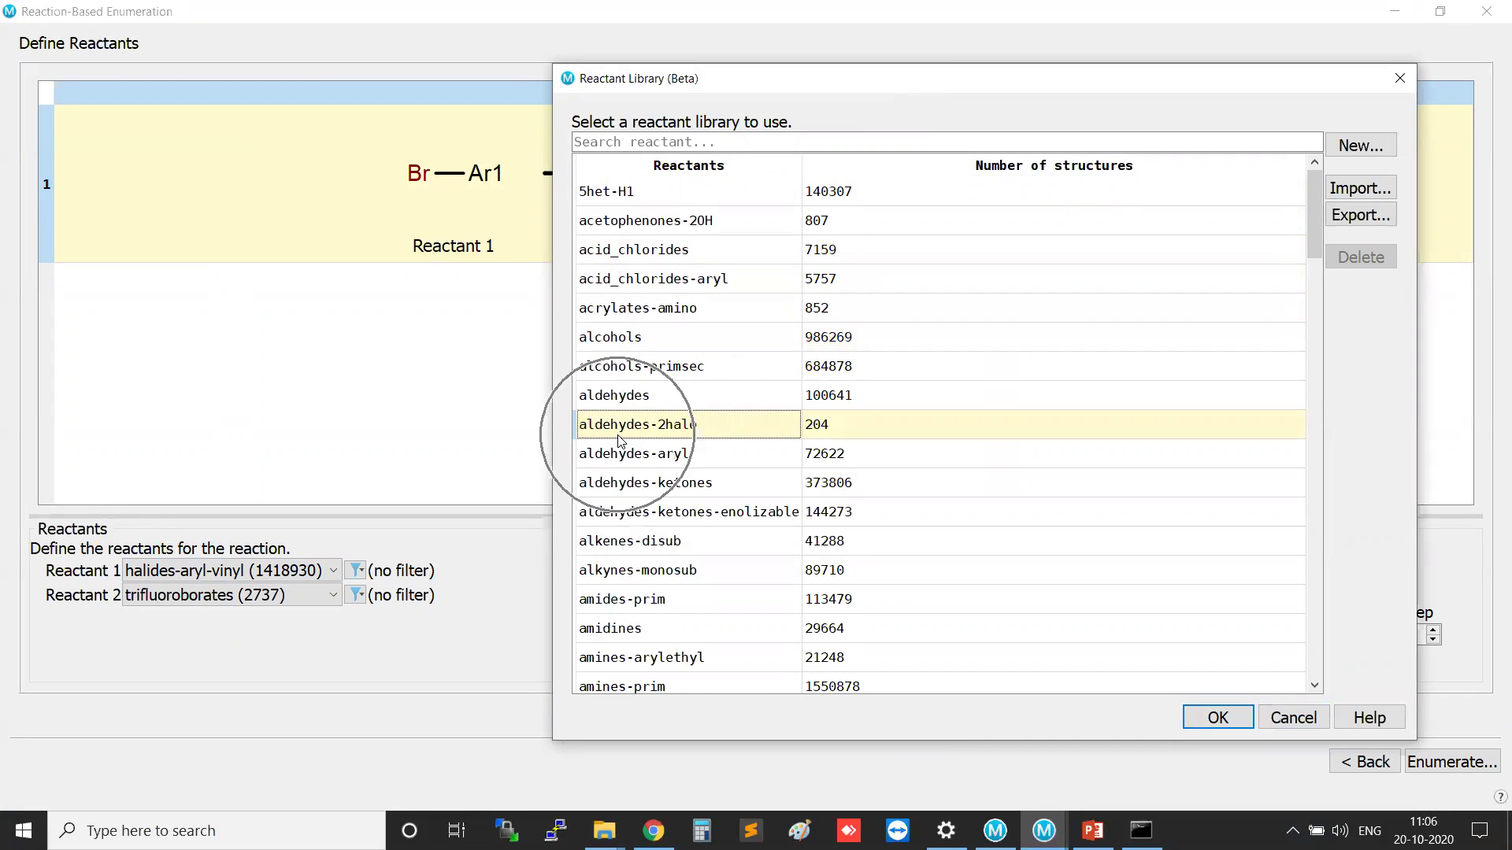
pyautogui.press('ctrl')
pyautogui.press('ctrl')
pyautogui.press('ctrl')
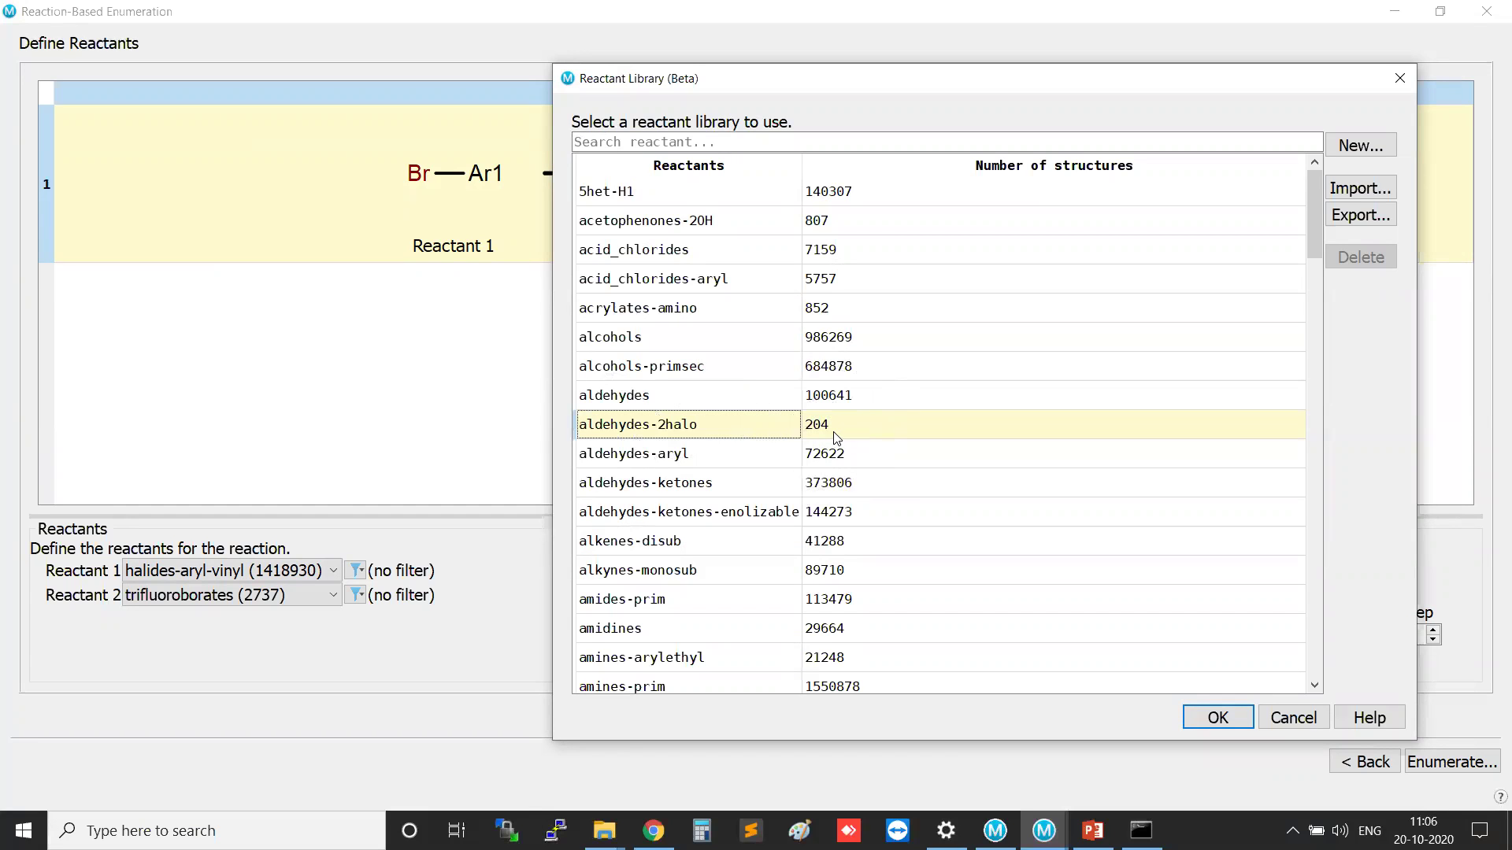
pyautogui.scroll(-2, 836, 439)
pyautogui.click(690, 277)
pyautogui.click(692, 306)
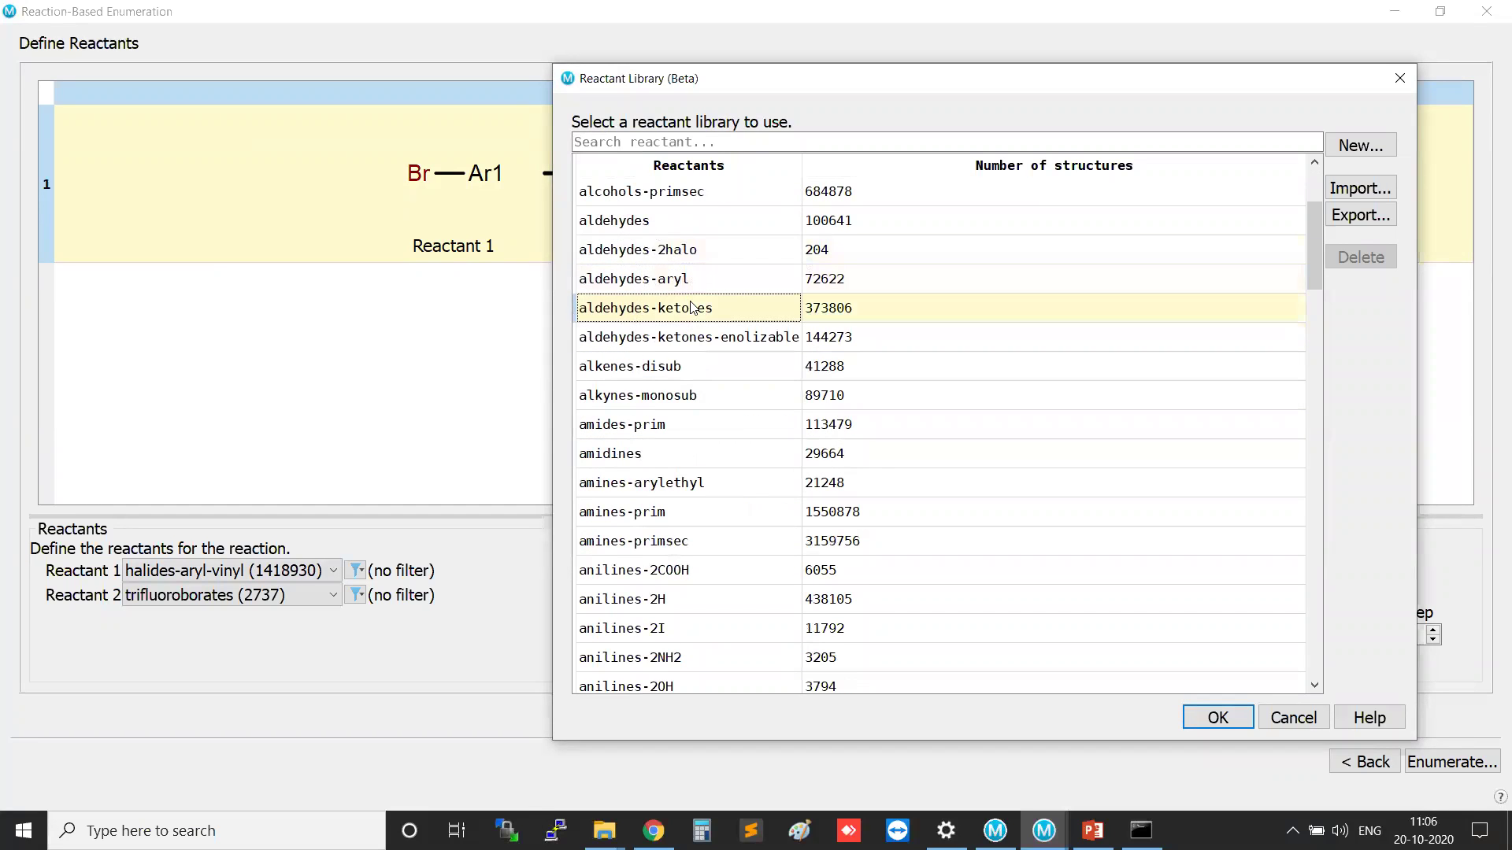
pyautogui.click(701, 280)
pyautogui.click(710, 312)
pyautogui.scroll(2, 711, 316)
pyautogui.click(738, 392)
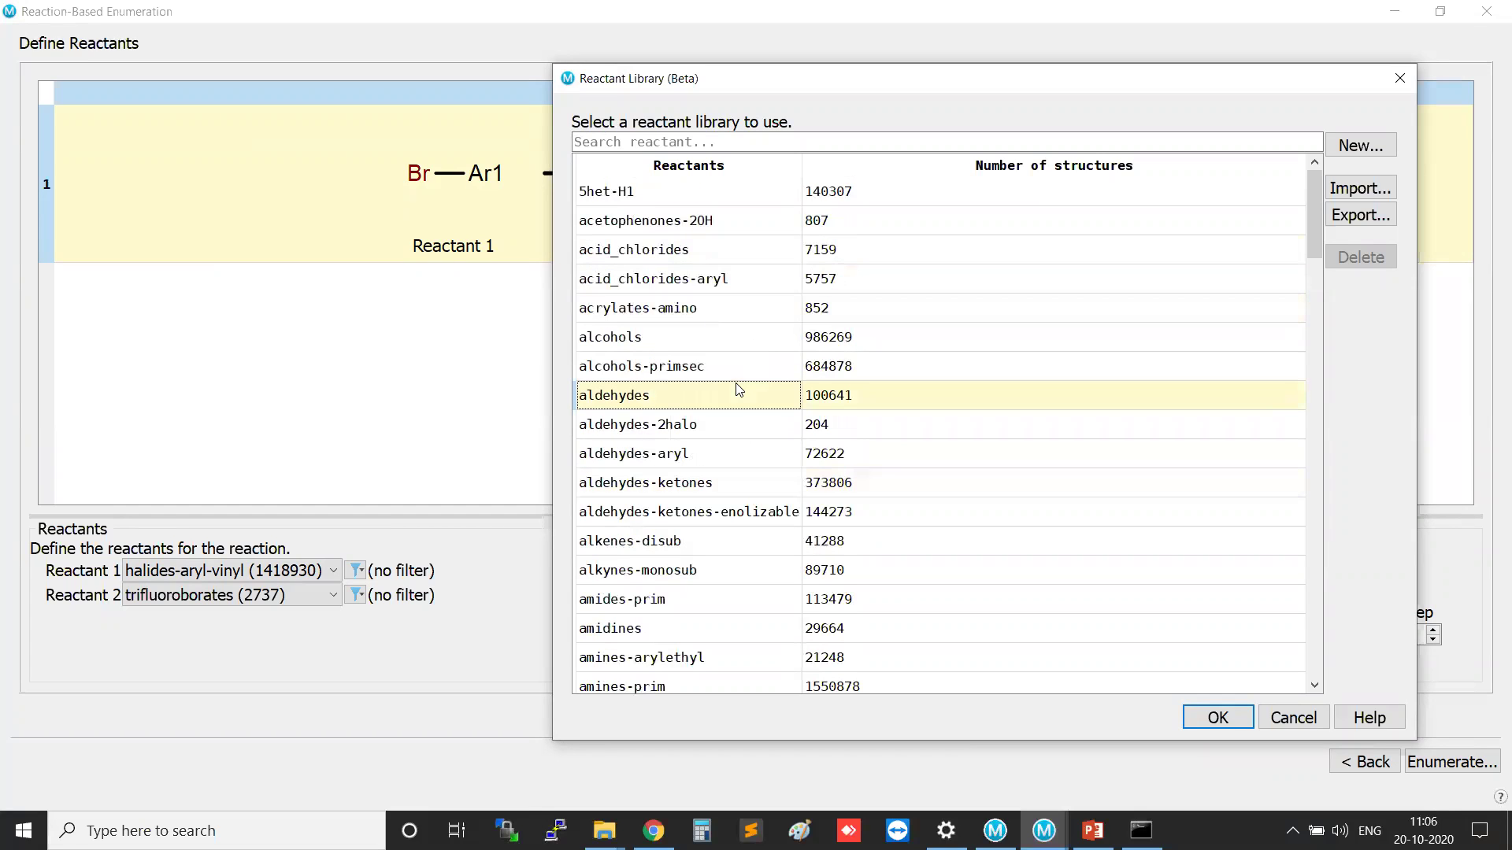
pyautogui.click(735, 369)
# Use the acrylates-amino library for Reactant 1 and the original reactant for Reactant 2.
pyautogui.click(741, 315)
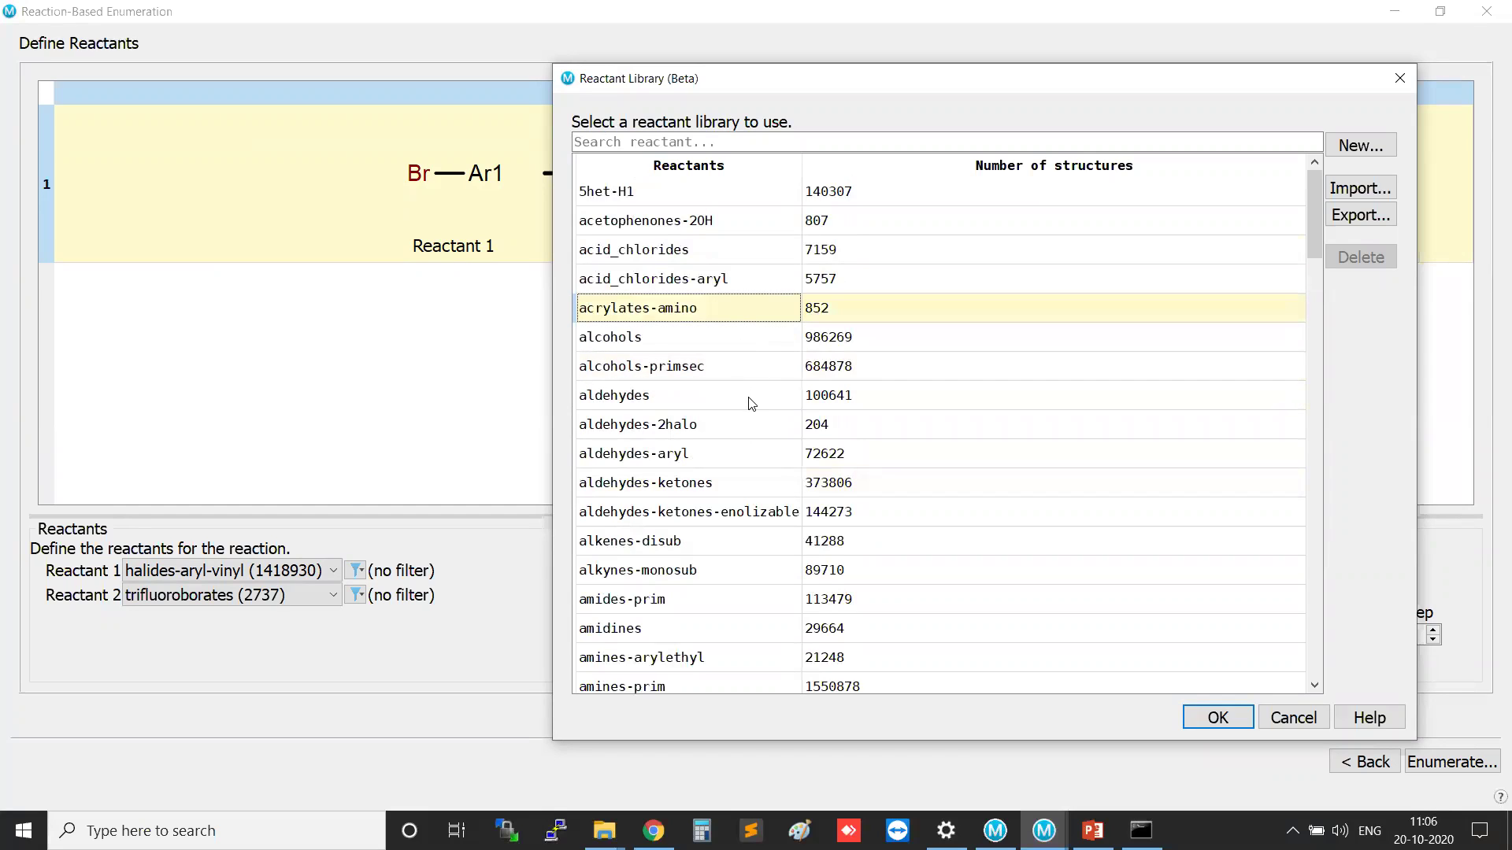
pyautogui.click(707, 312)
pyautogui.click(693, 315)
pyautogui.click(694, 315)
pyautogui.click(694, 315)
pyautogui.click(694, 315)
pyautogui.click(694, 314)
pyautogui.click(693, 315)
pyautogui.click(691, 312)
pyautogui.click(691, 313)
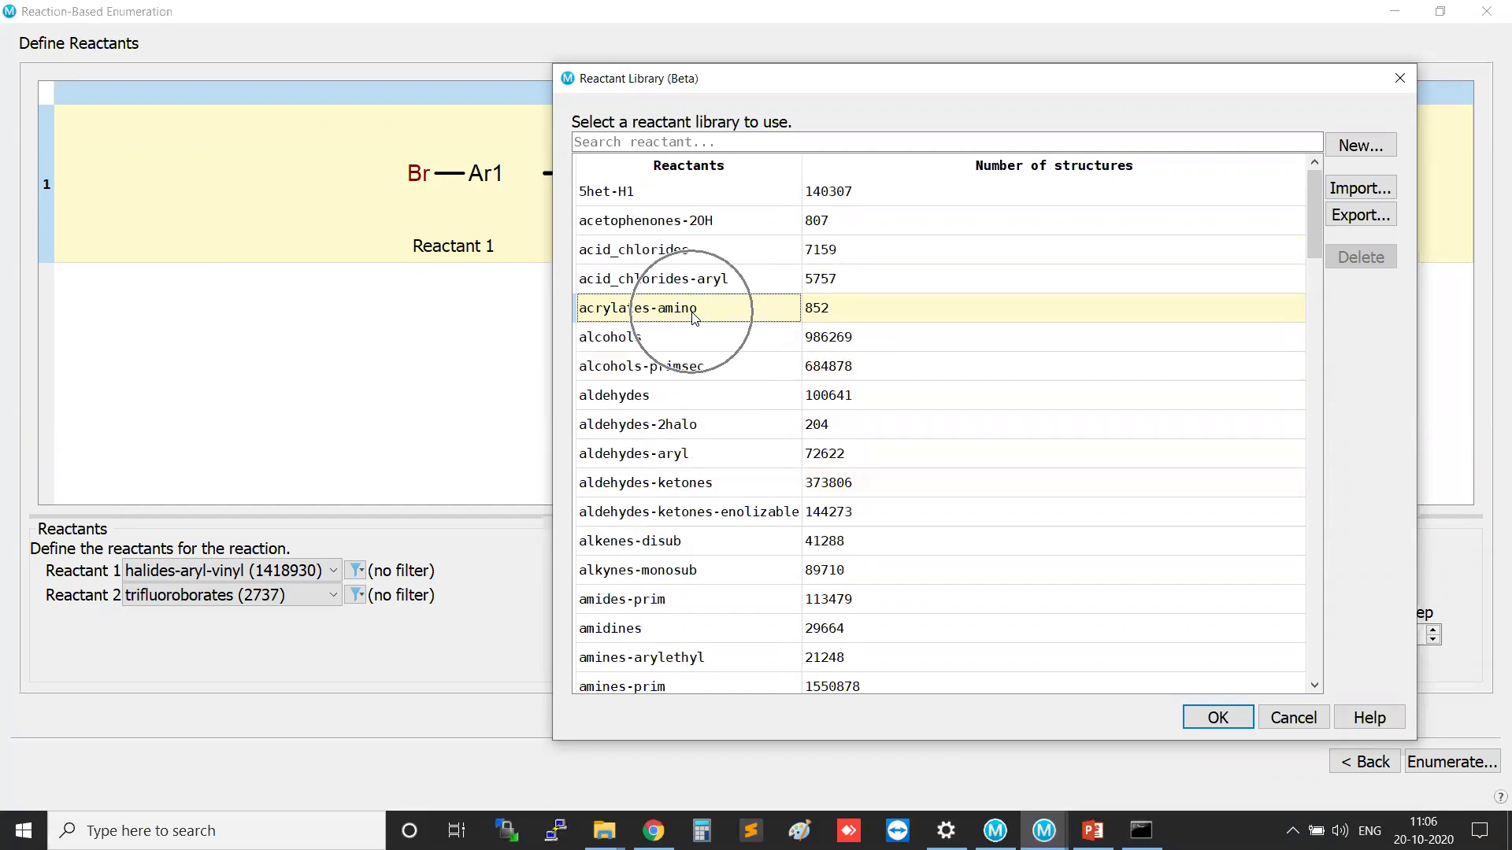
pyautogui.click(1216, 718)
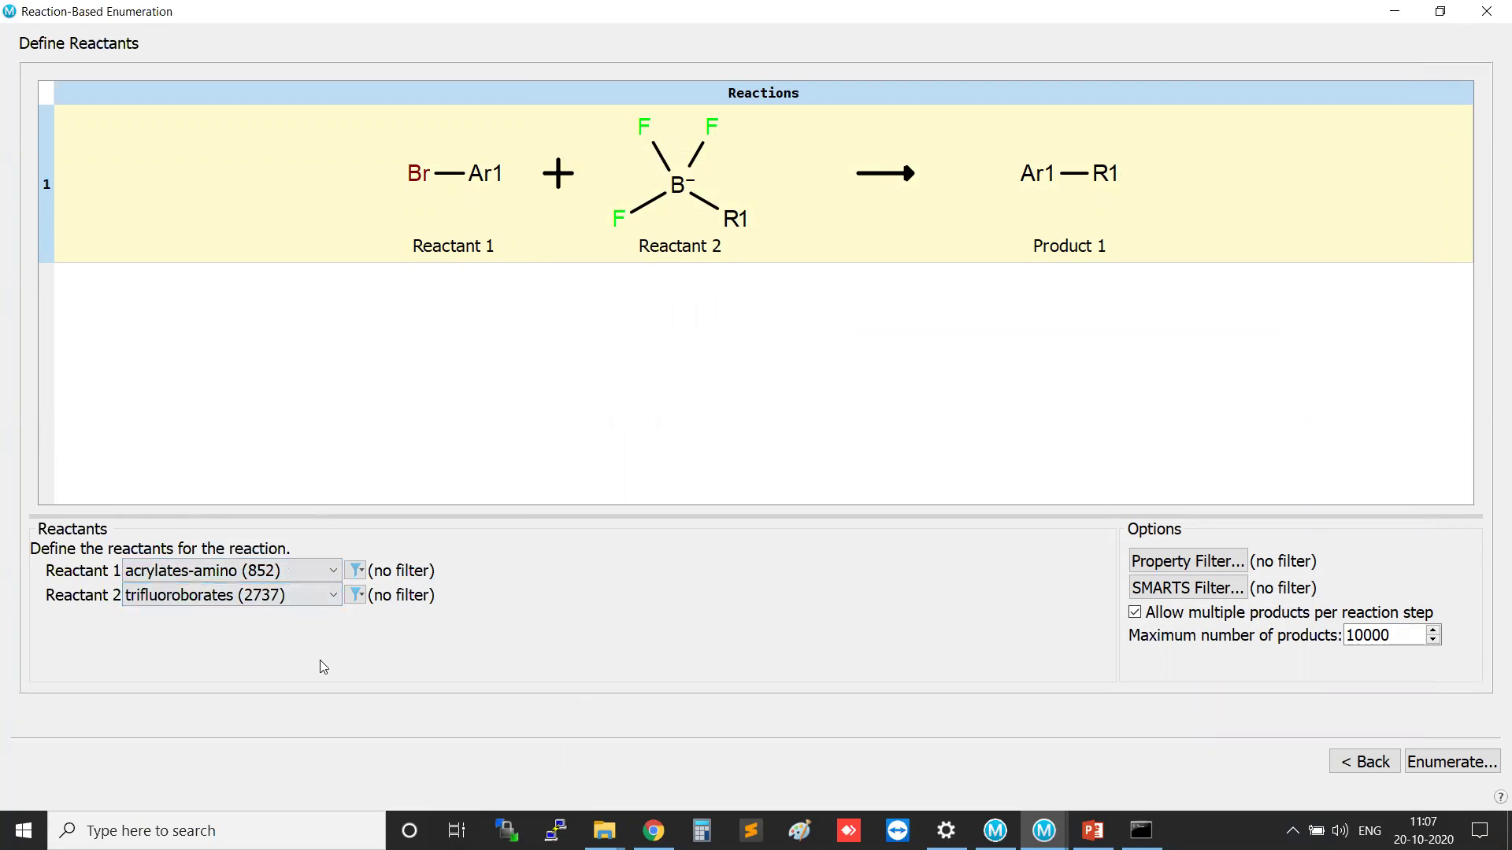
pyautogui.click(282, 597)
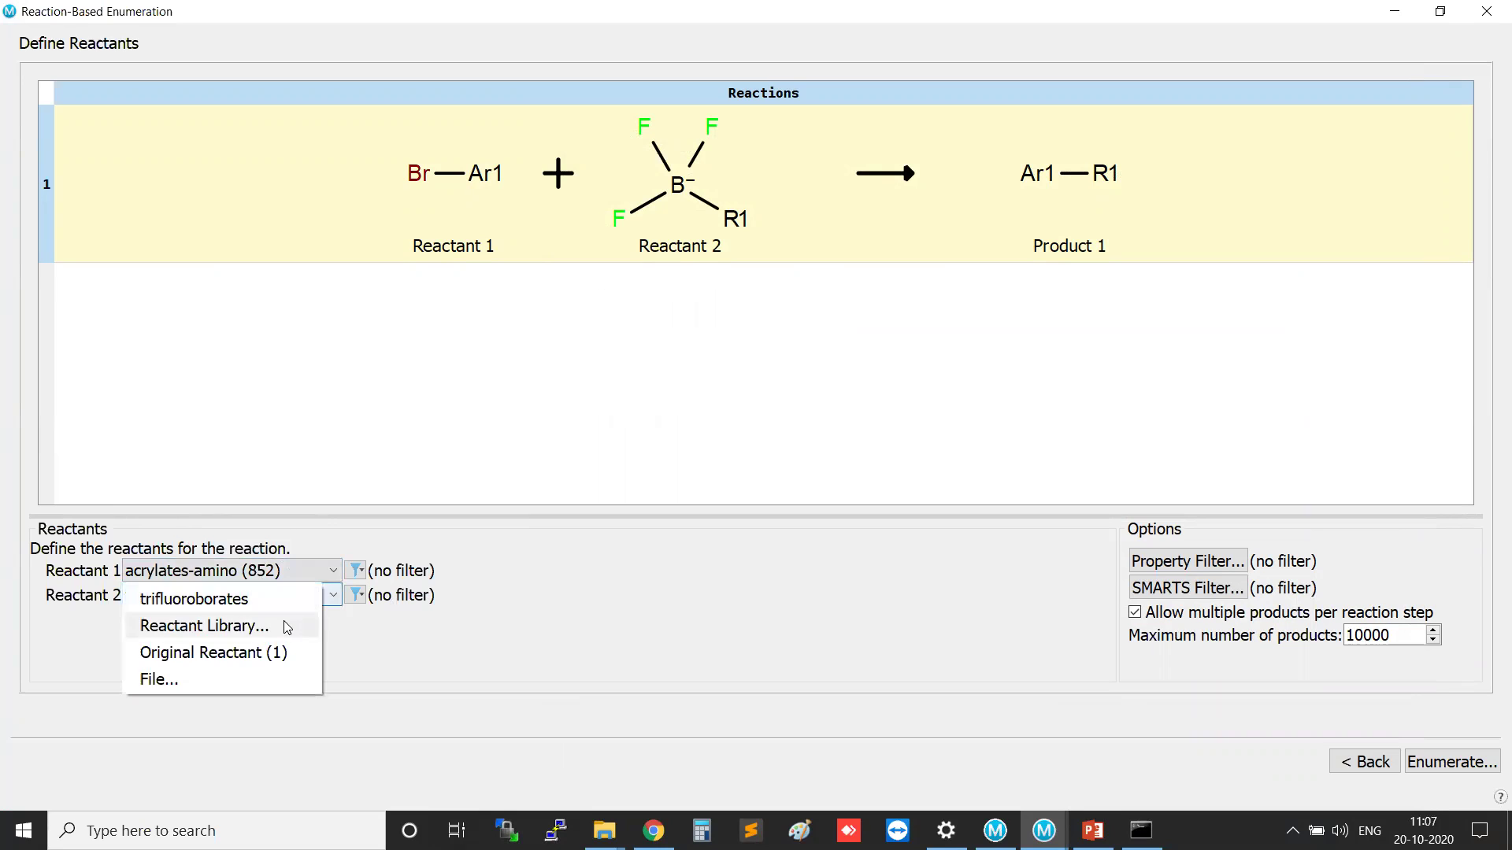
pyautogui.click(222, 652)
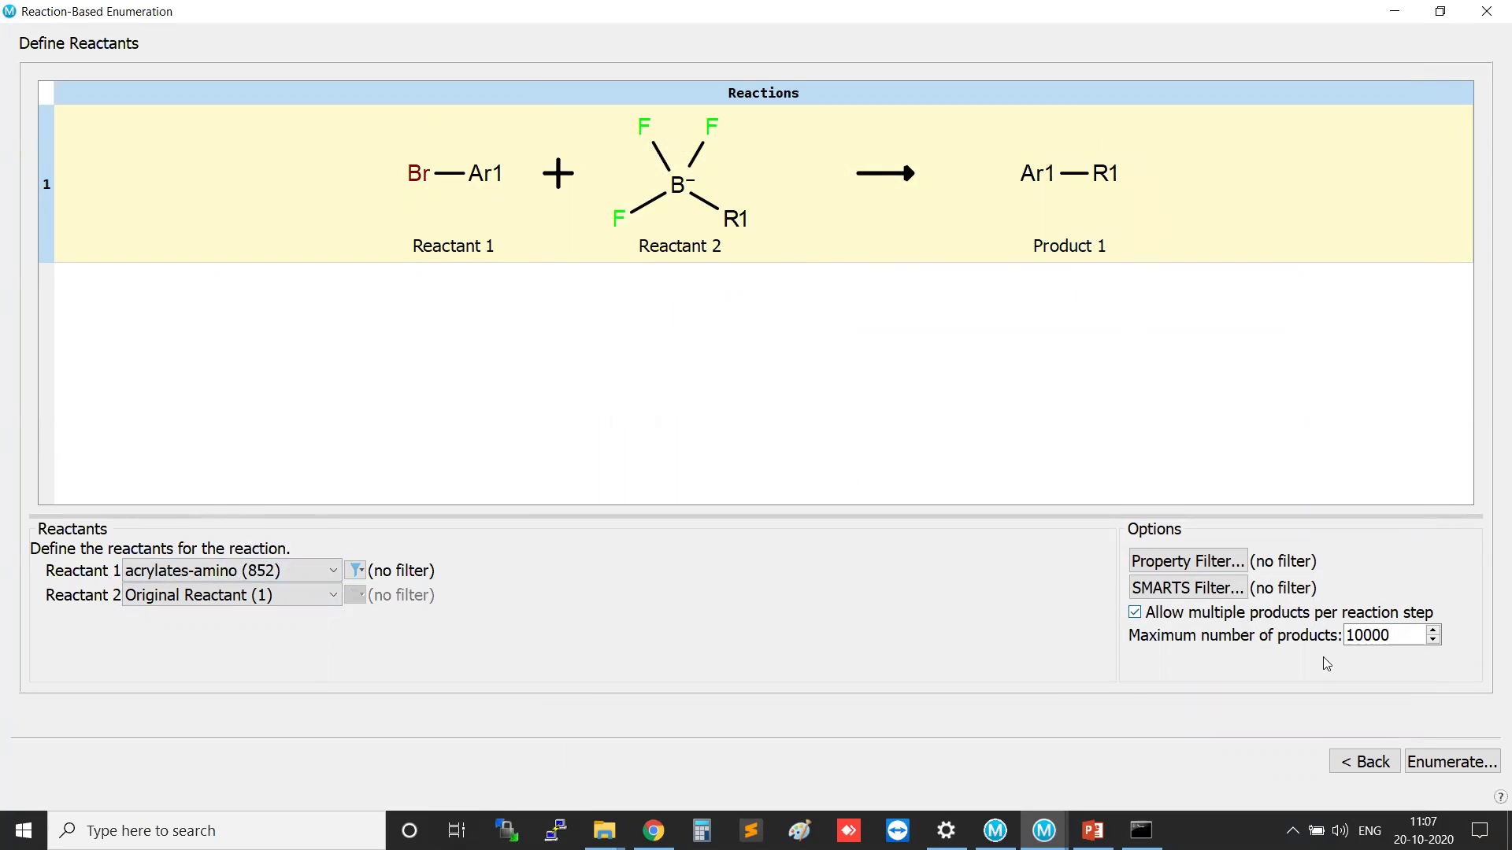
# Review the available property filter criteria for the products, then close them without applying any filter.
pyautogui.click(1220, 562)
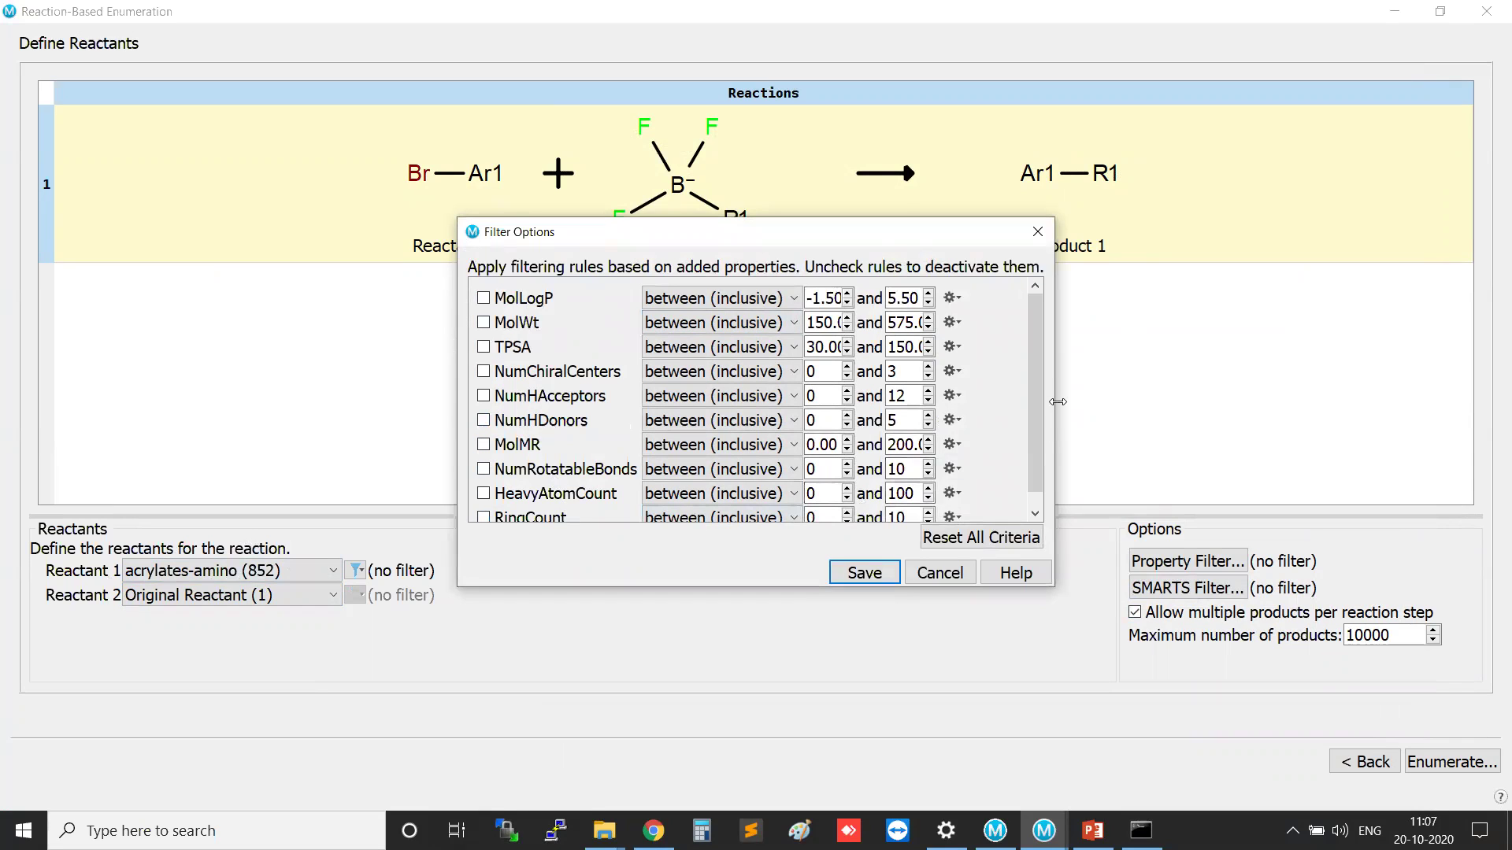
pyautogui.moveTo(1036, 420)
pyautogui.mouseDown()
pyautogui.moveTo(1034, 470)
pyautogui.moveTo(1030, 398)
pyautogui.mouseUp()
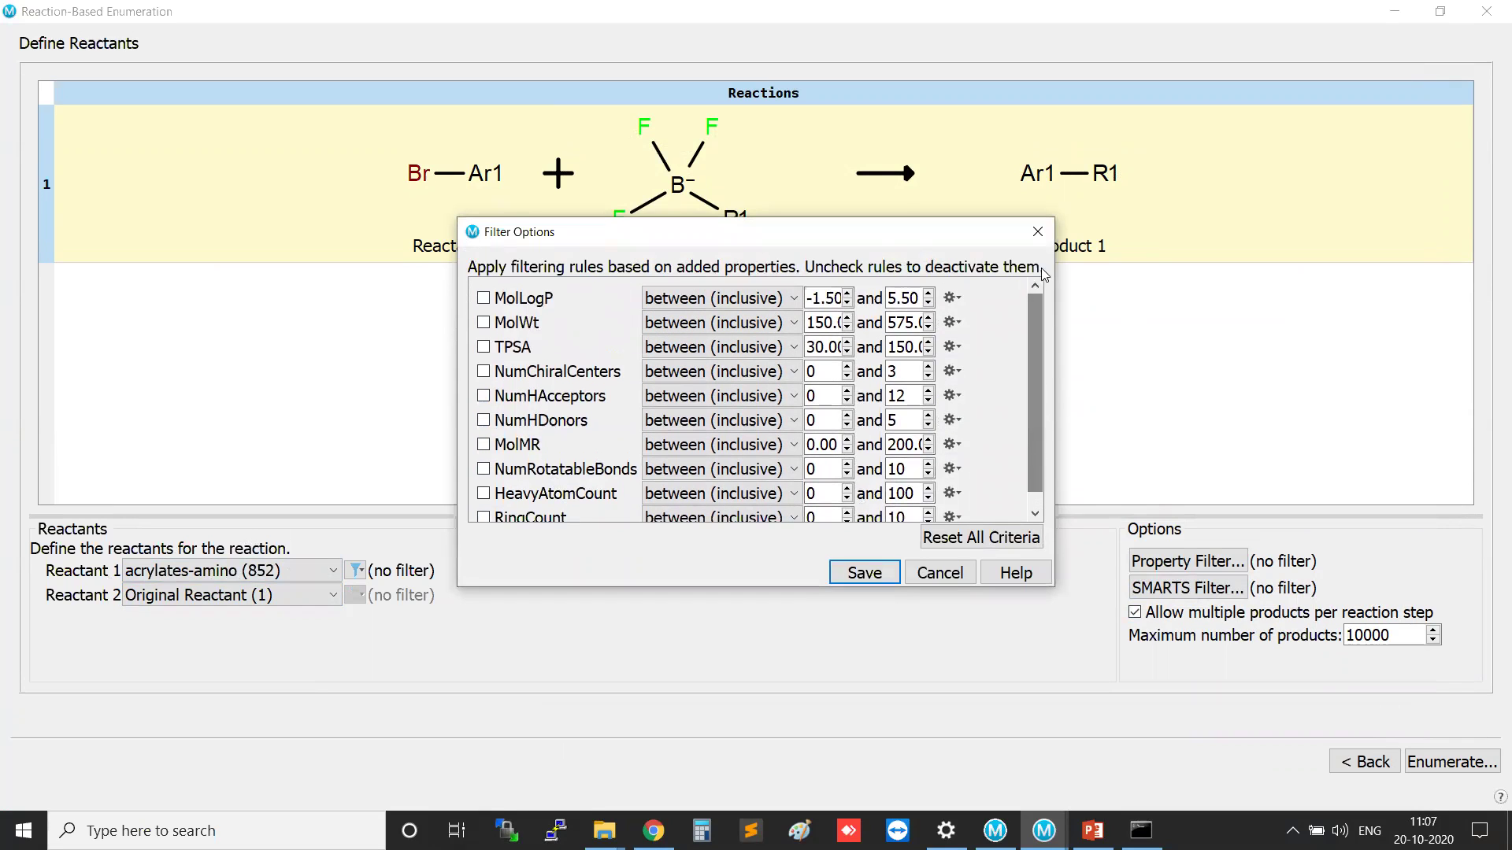
pyautogui.click(1038, 232)
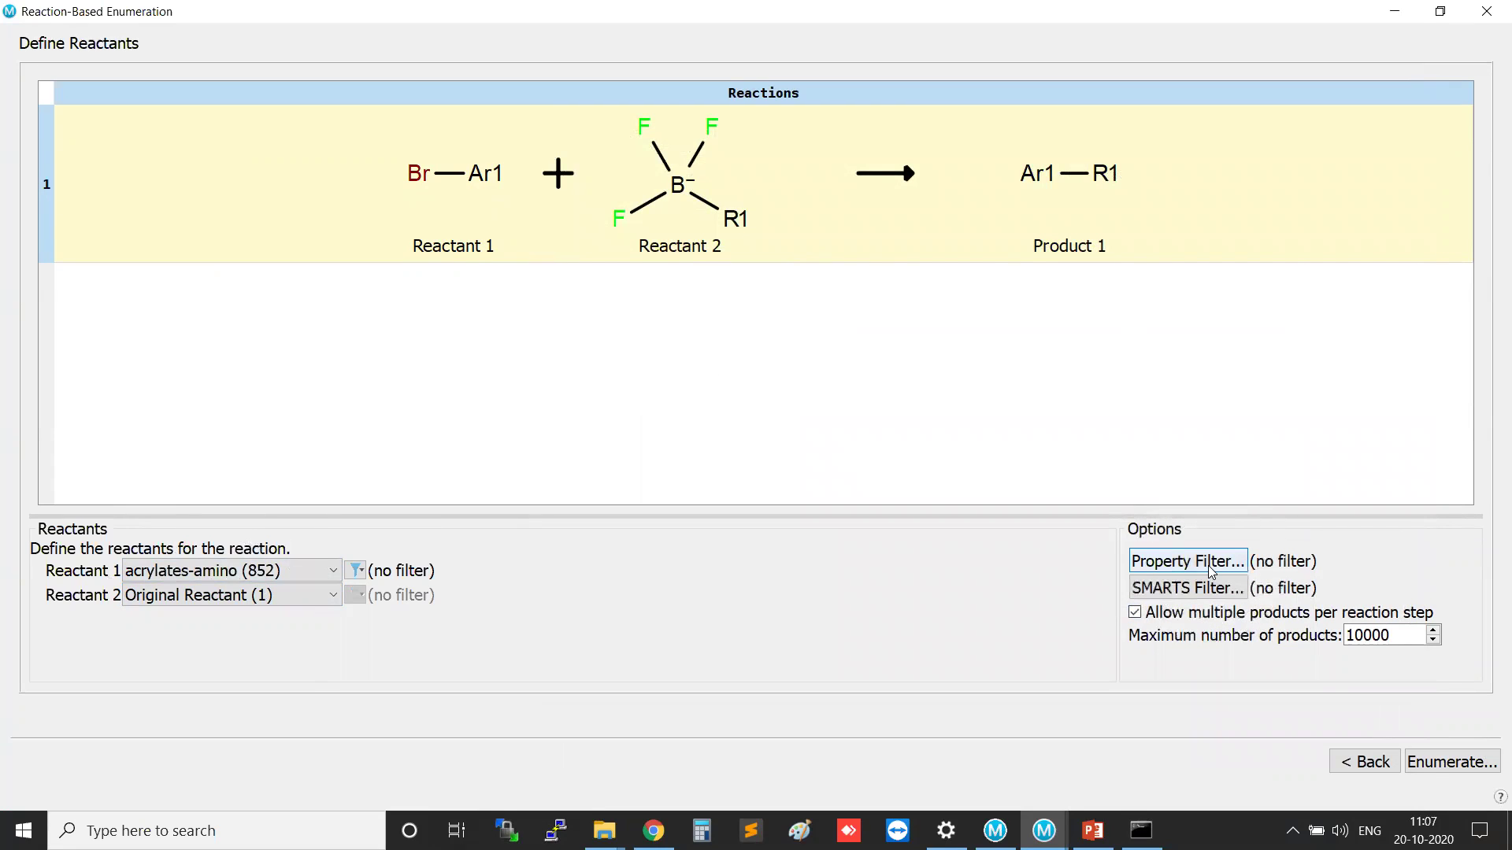
pyautogui.press('ctrl')
pyautogui.press('ctrl')
pyautogui.press('ctrl')
pyautogui.press('ctrl')
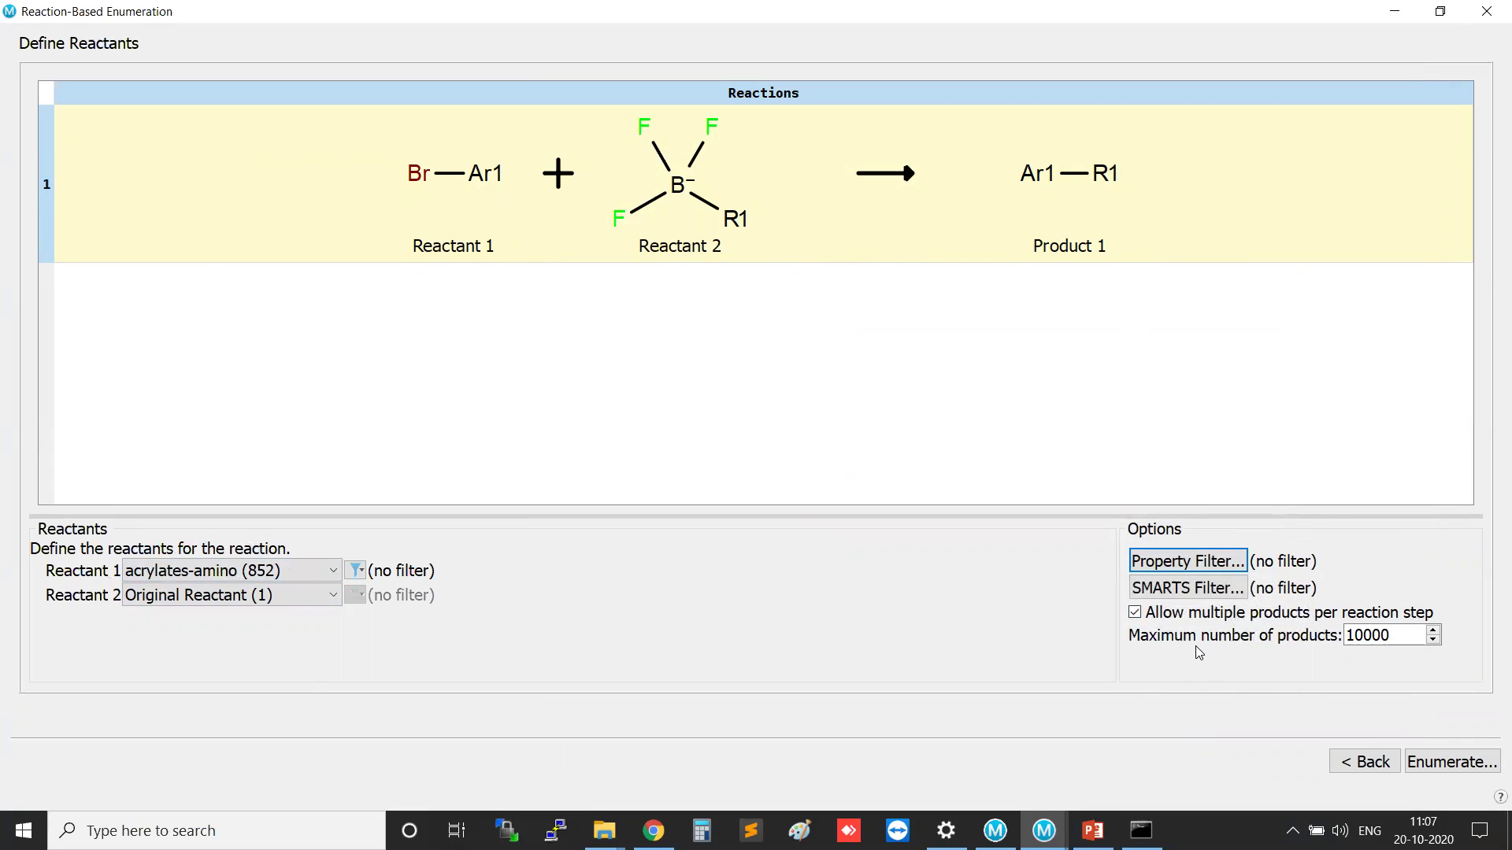
# Set the maximum number of products to 100 and close the Reaction-Based Enumeration window.
pyautogui.click(1403, 635)
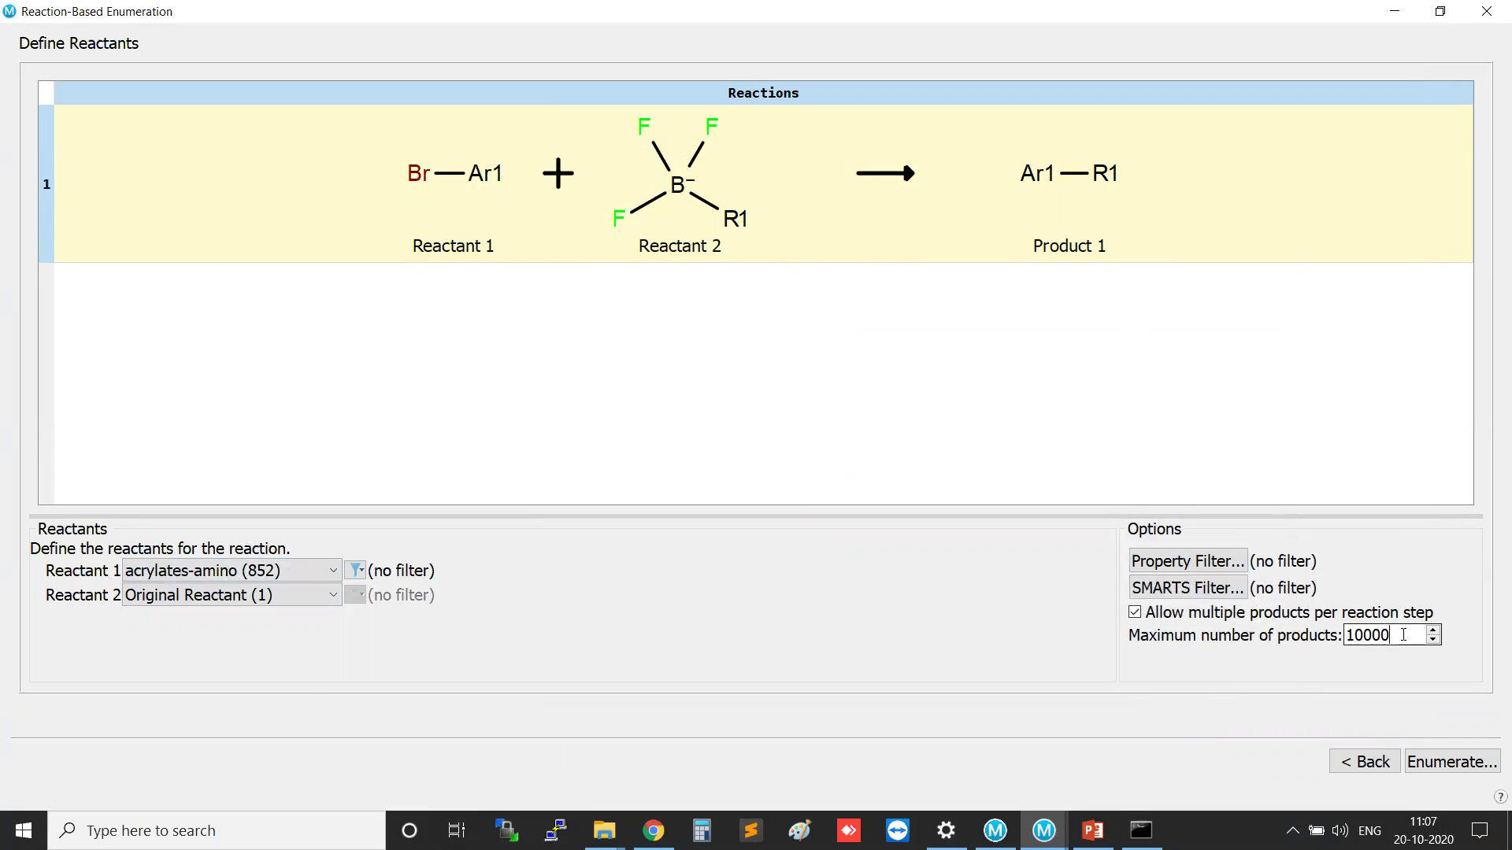
pyautogui.moveTo(1389, 635); pyautogui.dragTo(1330, 636)
pyautogui.click(1409, 635)
pyautogui.click(1460, 767)
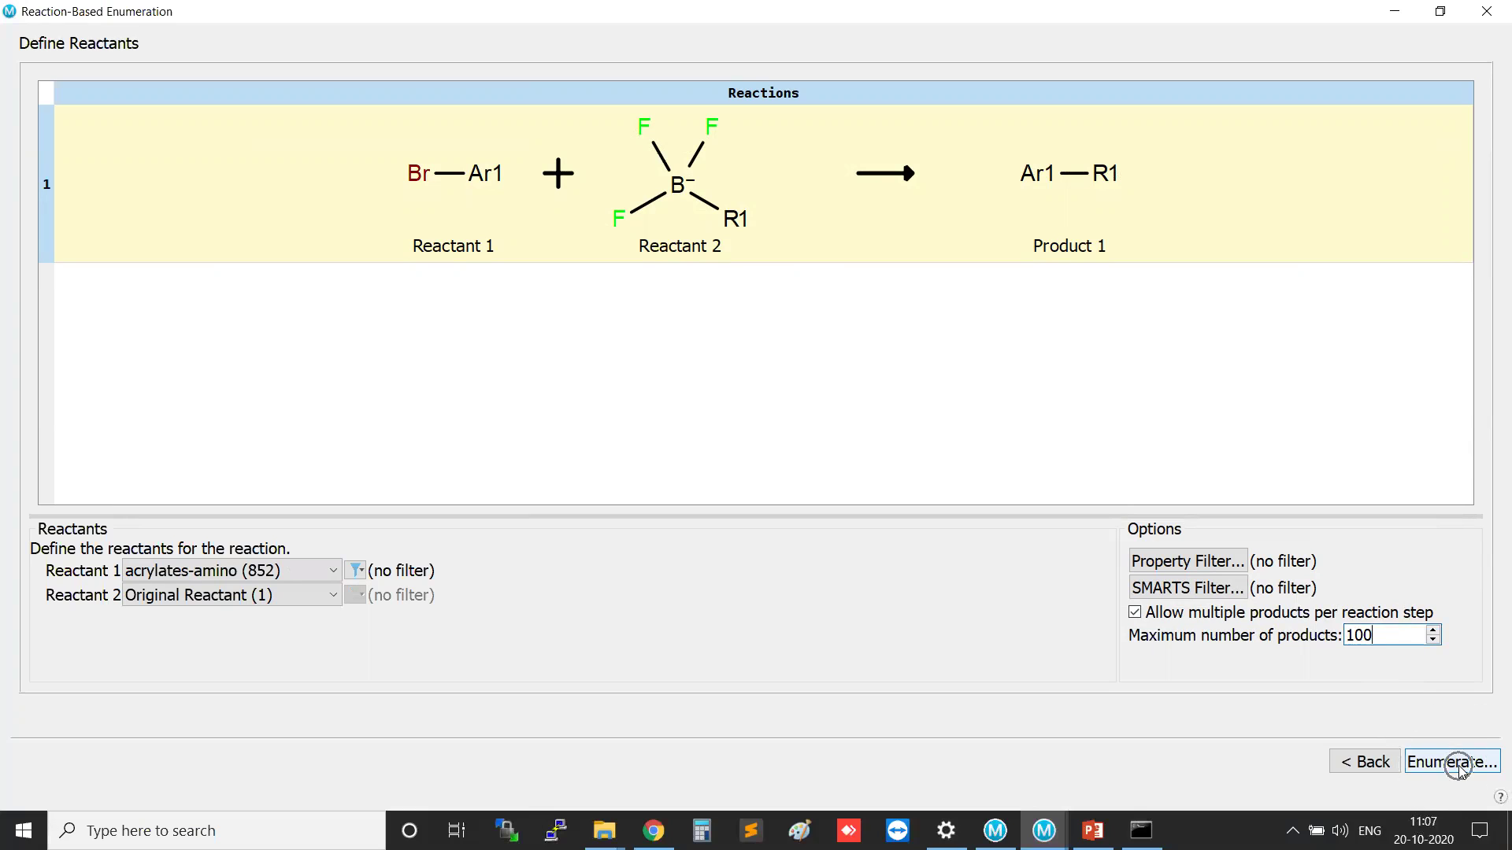
pyautogui.click(1461, 768)
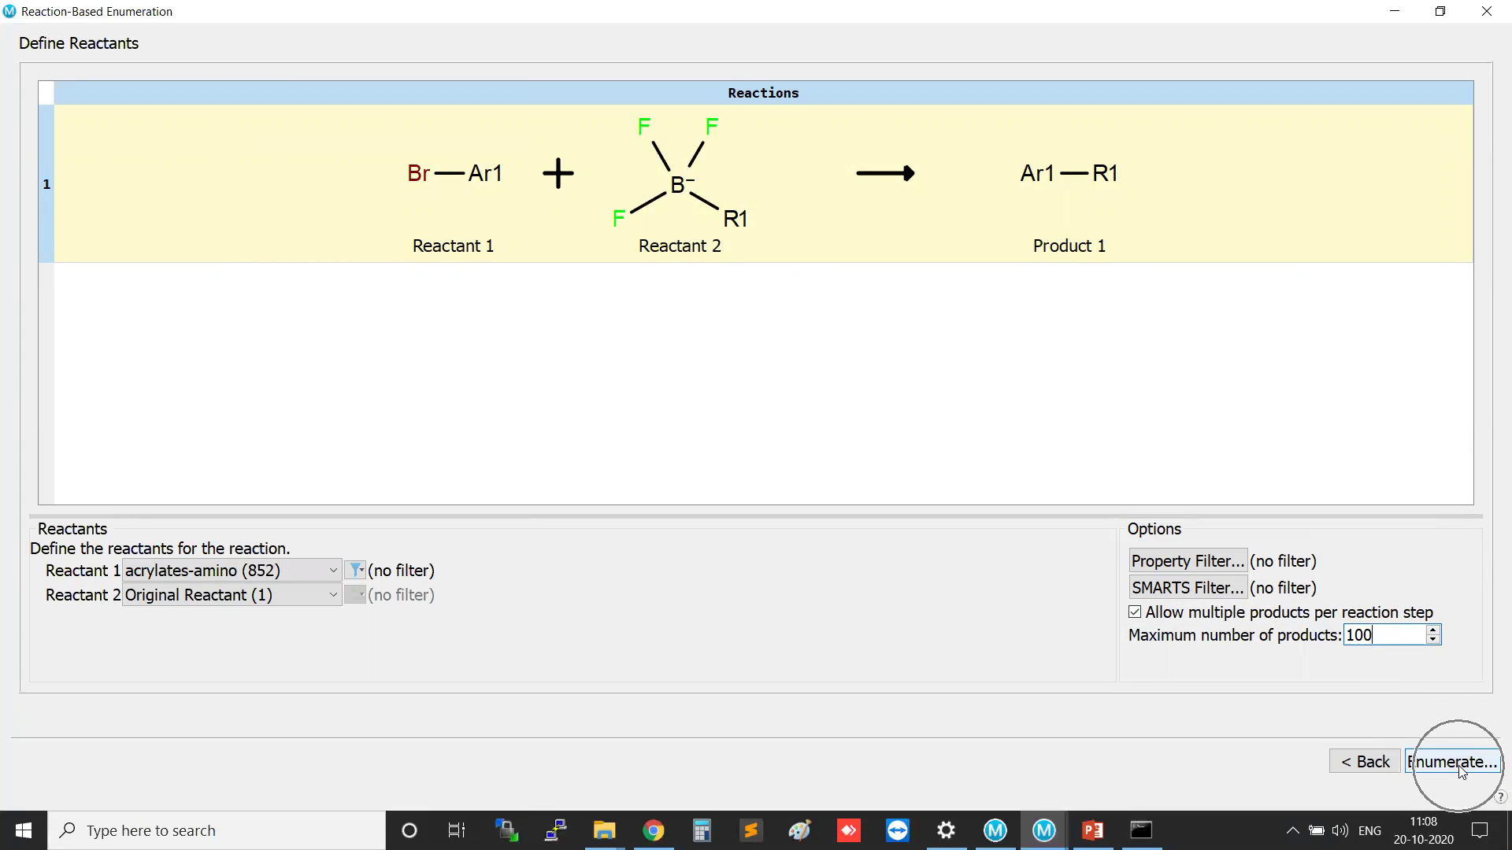
pyautogui.click(230, 572)
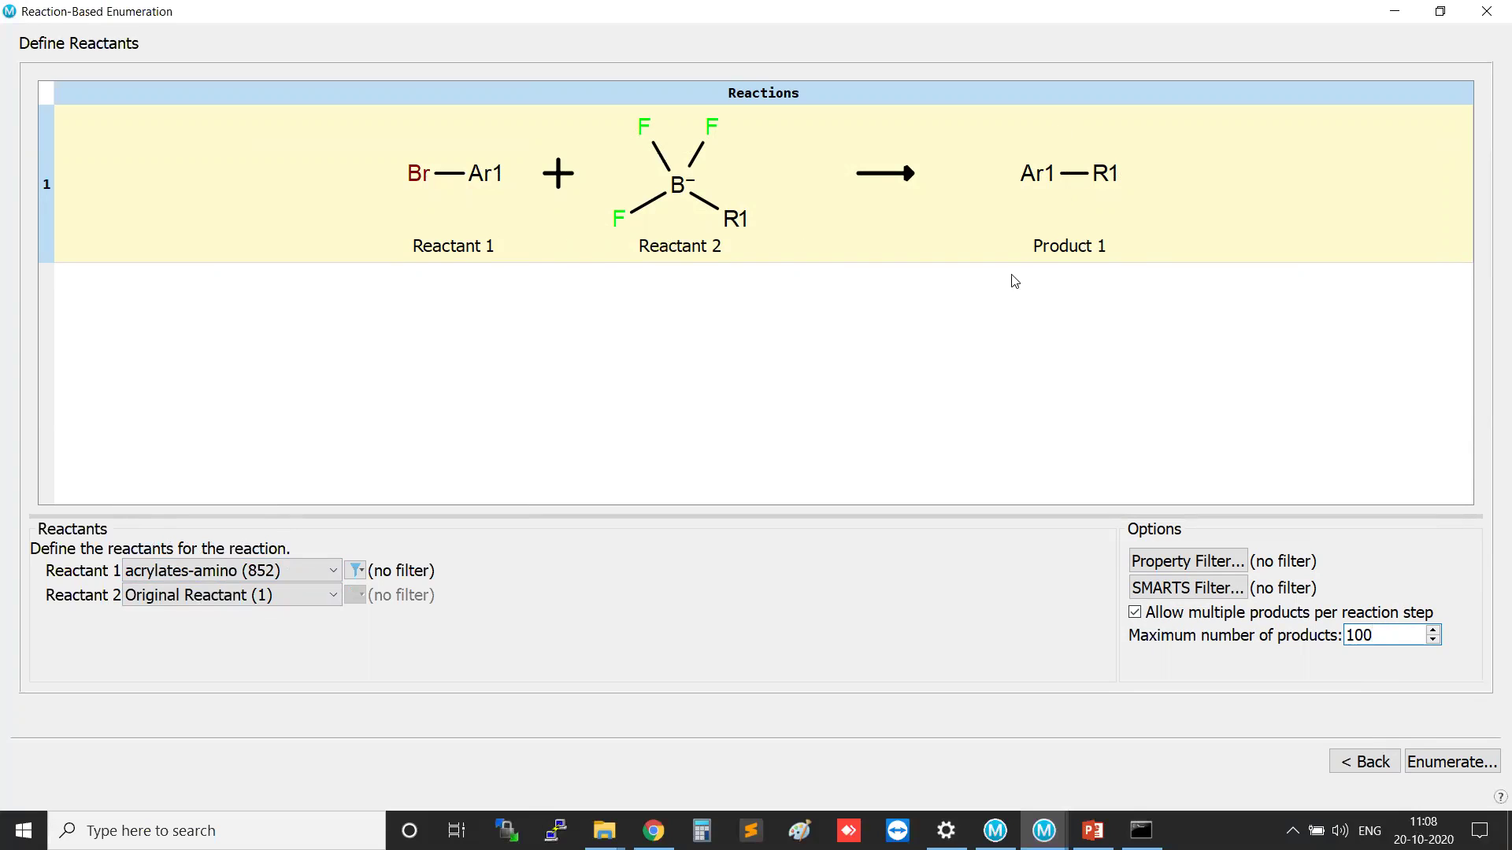
pyautogui.click(1453, 766)
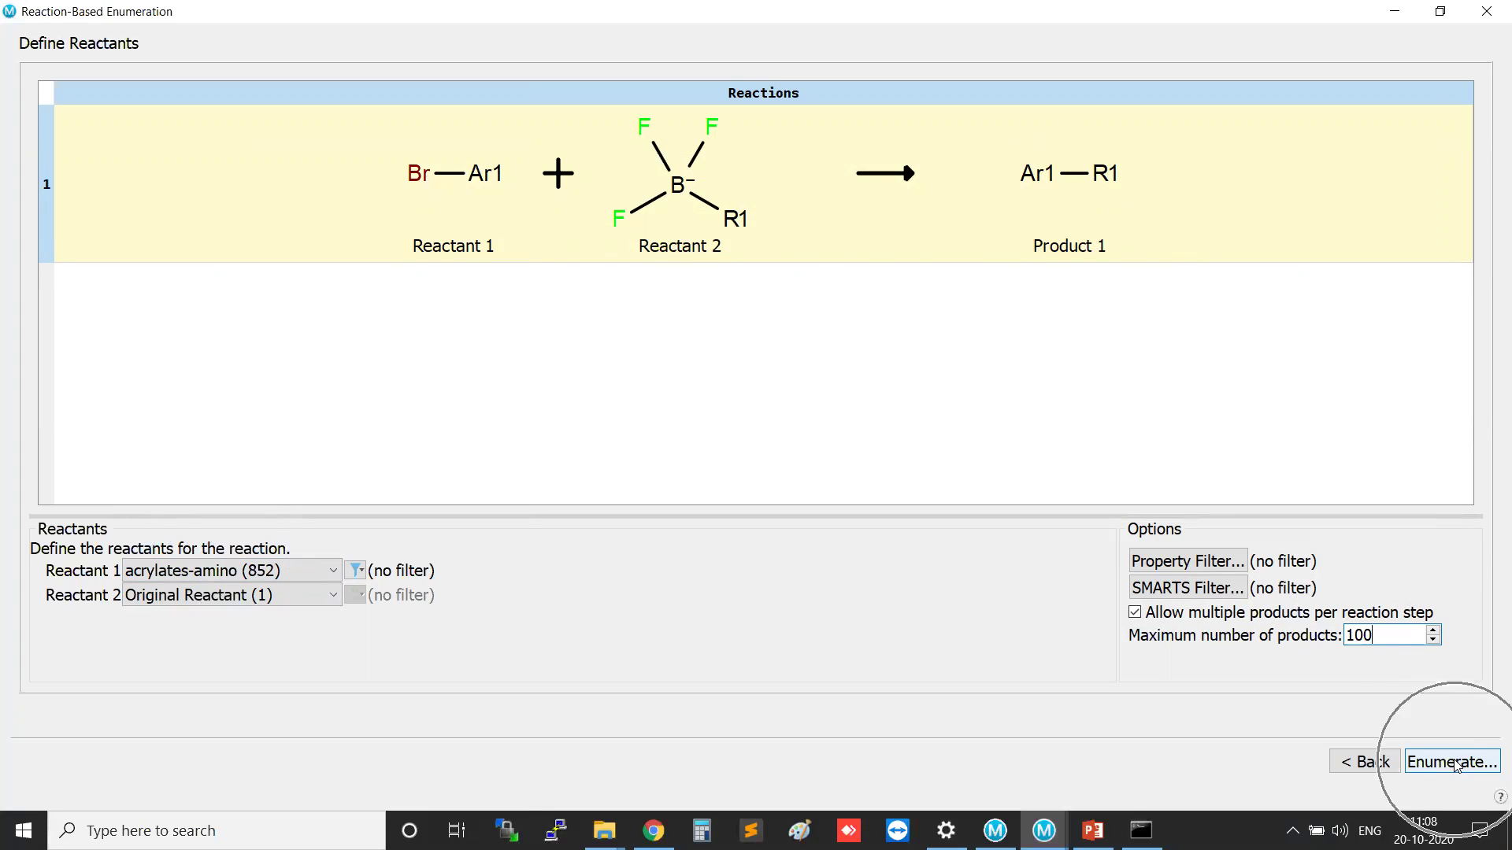
pyautogui.click(1483, 11)
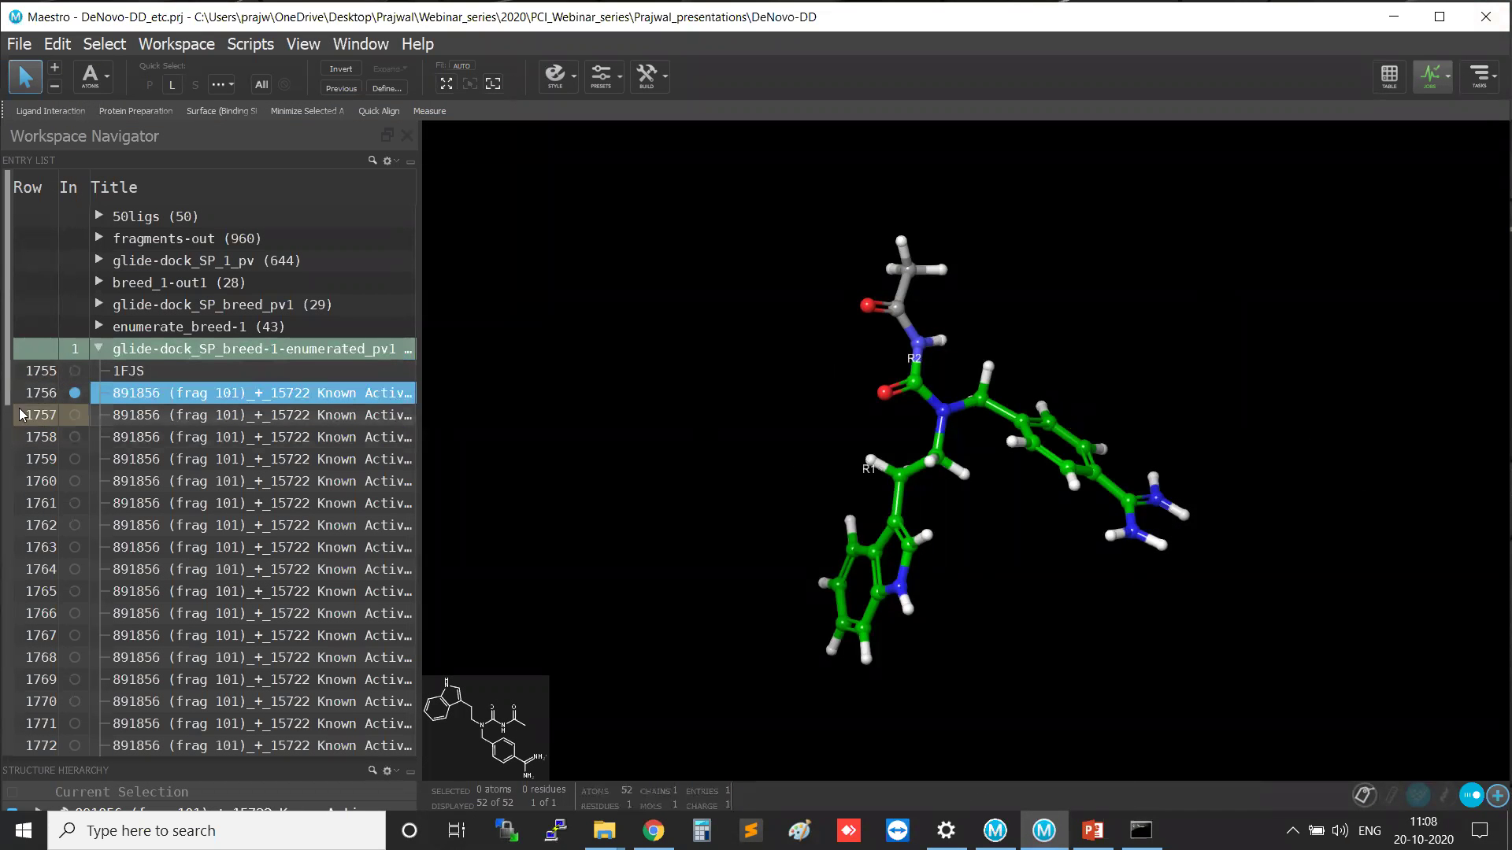
# Collapse the expanded glide-dock group, select the enumerate_Reaction-based1 group and display its entry 259595278 fitted in the Workspace.
pyautogui.click(99, 348)
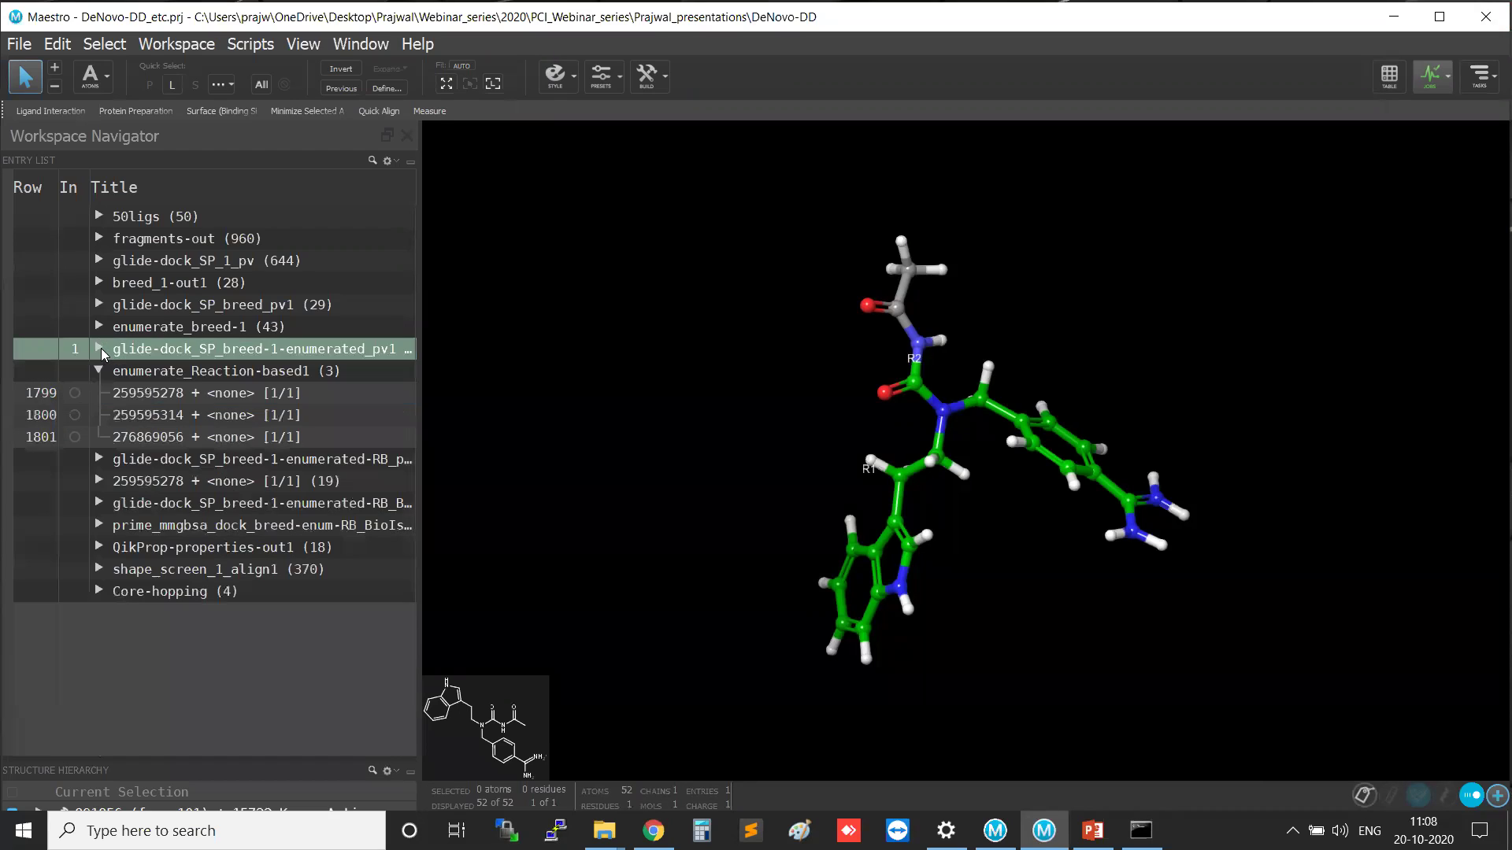
pyautogui.click(139, 377)
pyautogui.click(79, 395)
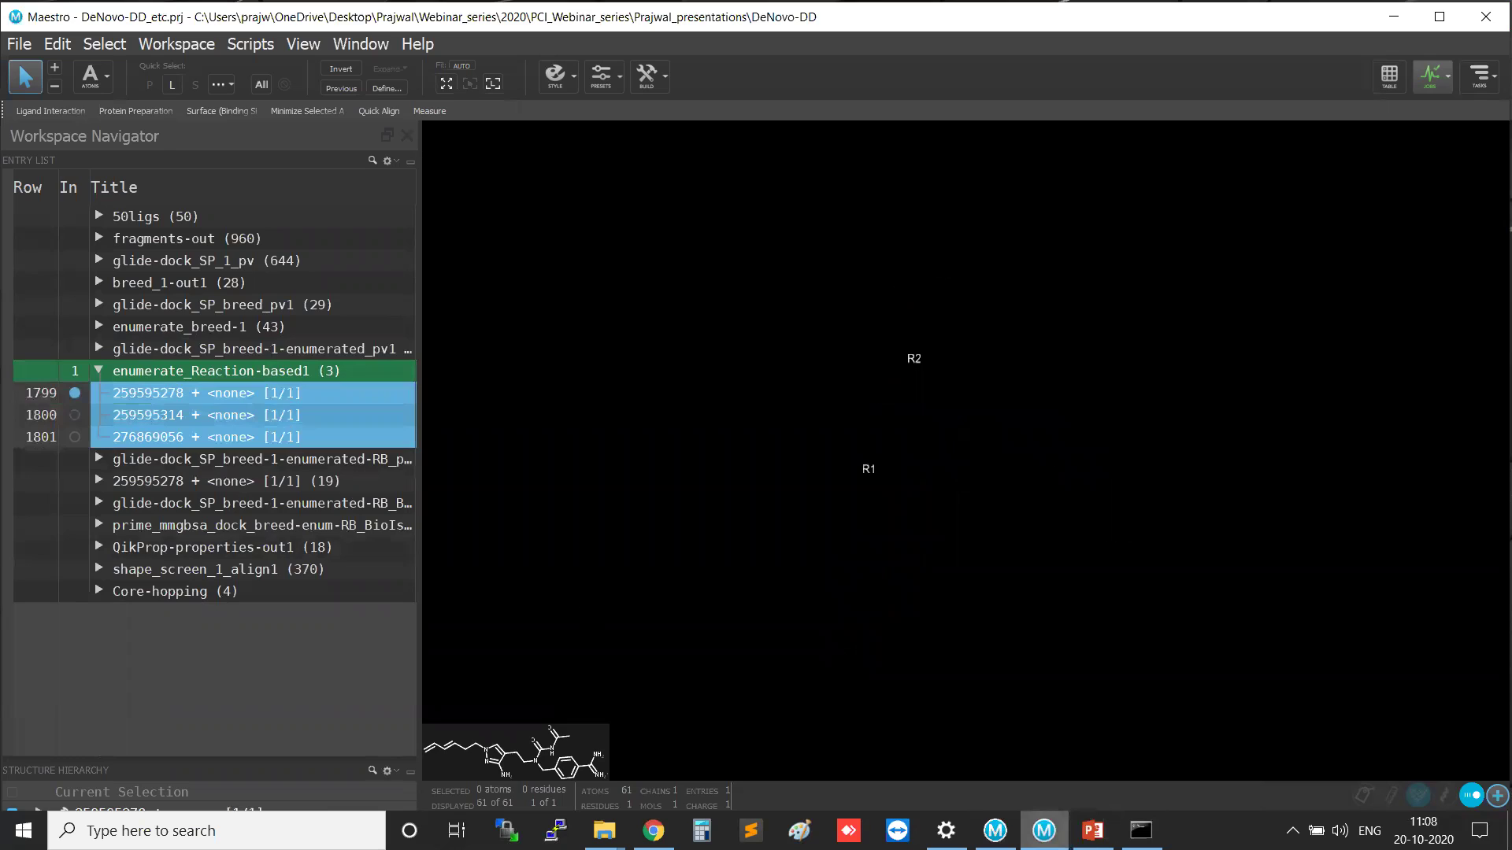
pyautogui.click(1060, 822)
pyautogui.click(1059, 822)
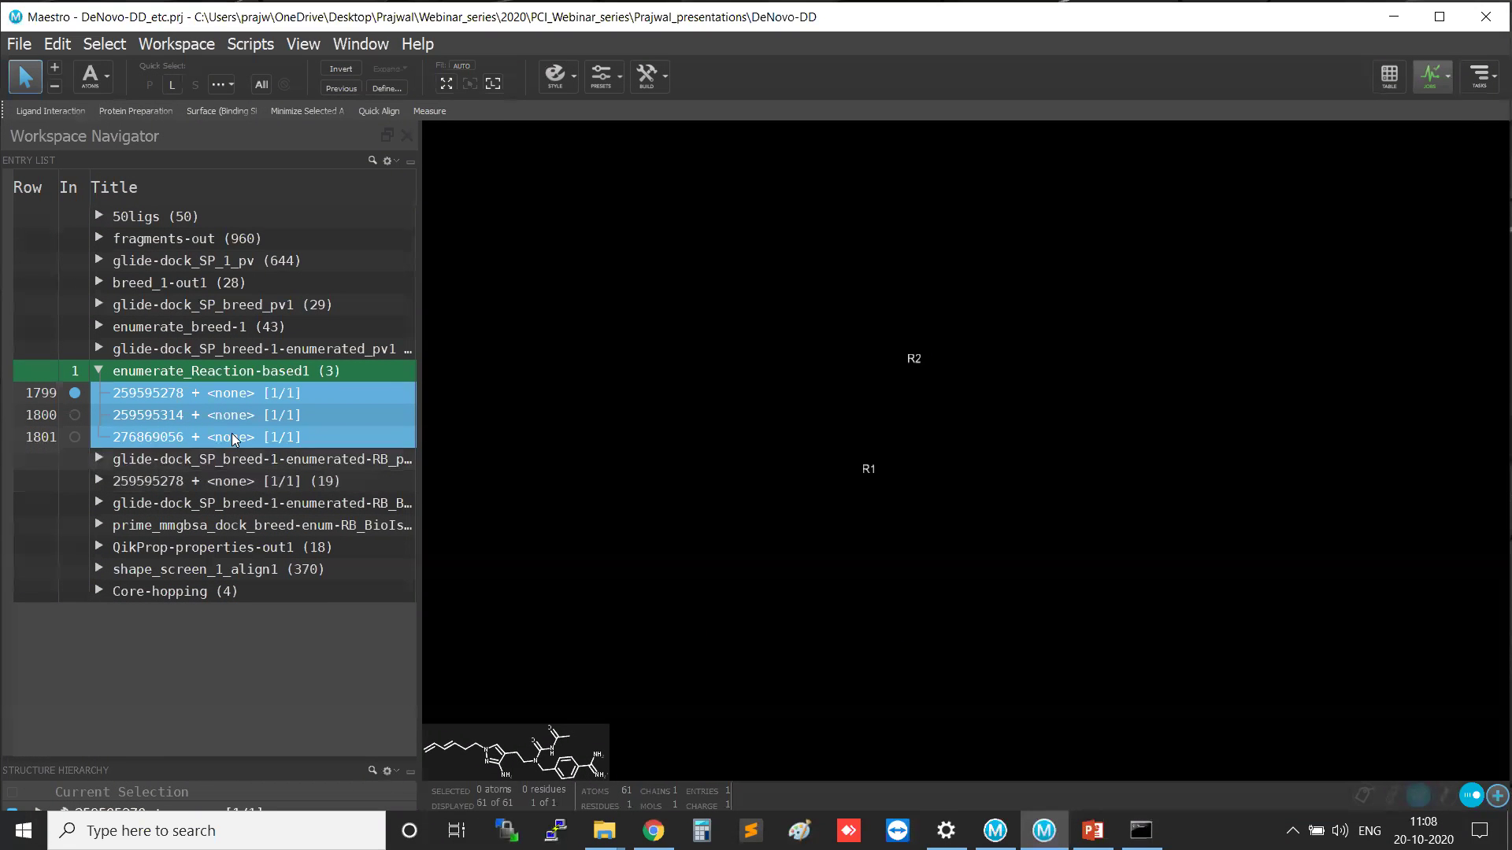
pyautogui.press('l')
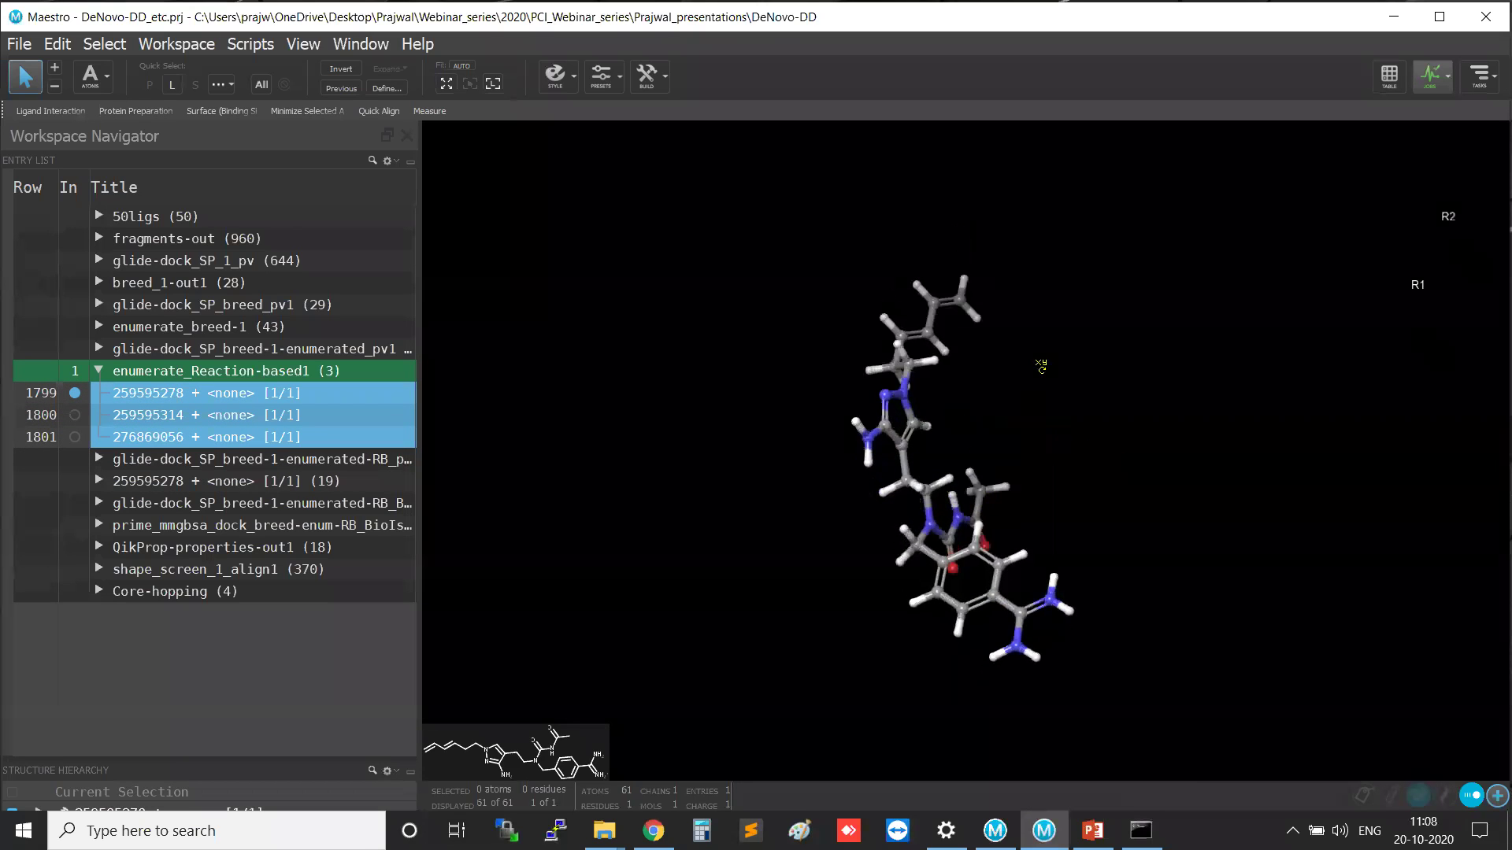
pyautogui.click(1481, 82)
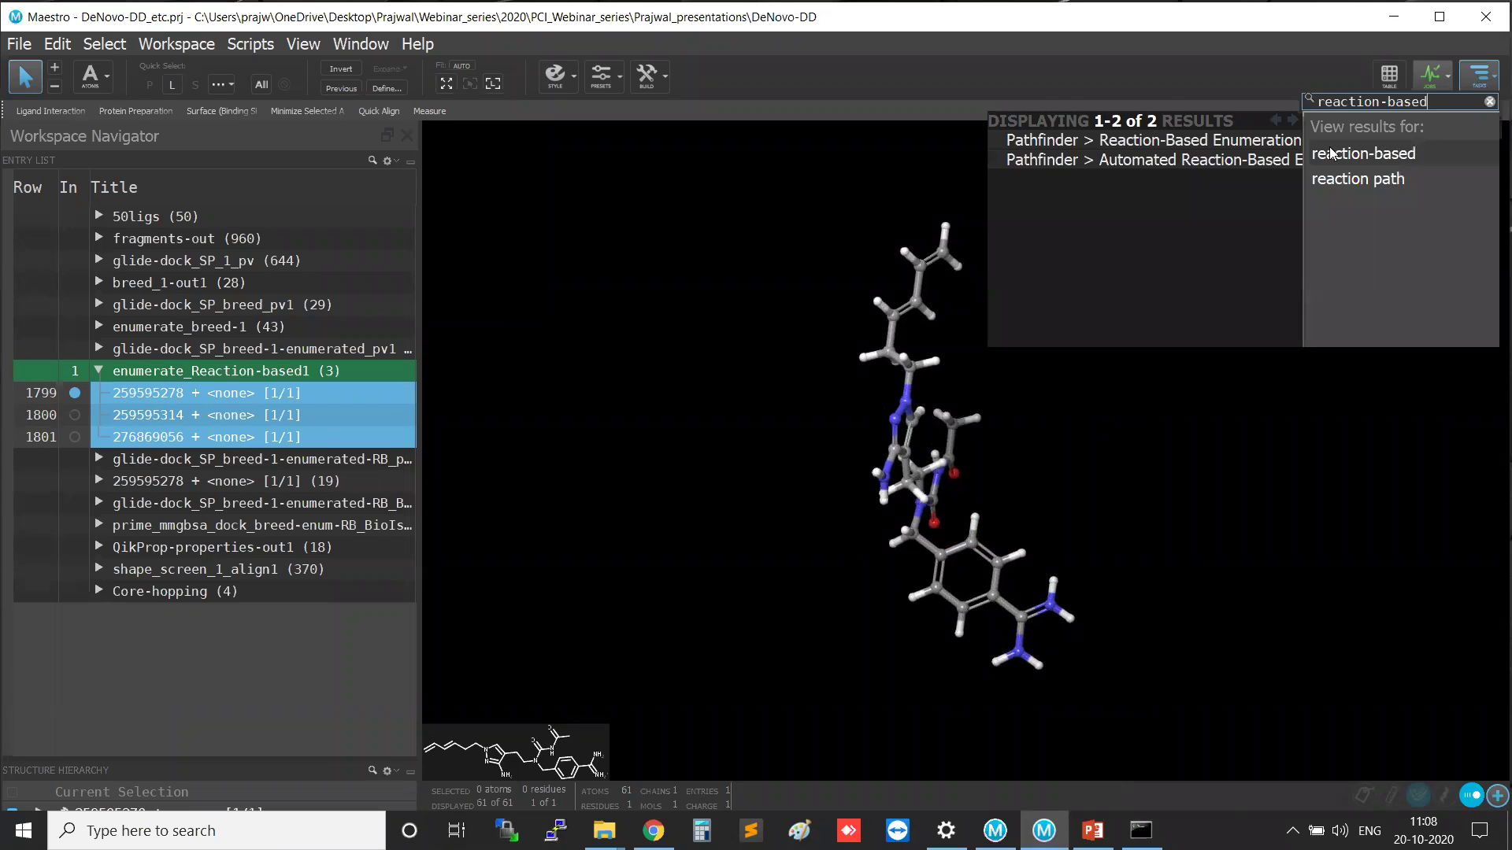
pyautogui.click(1488, 105)
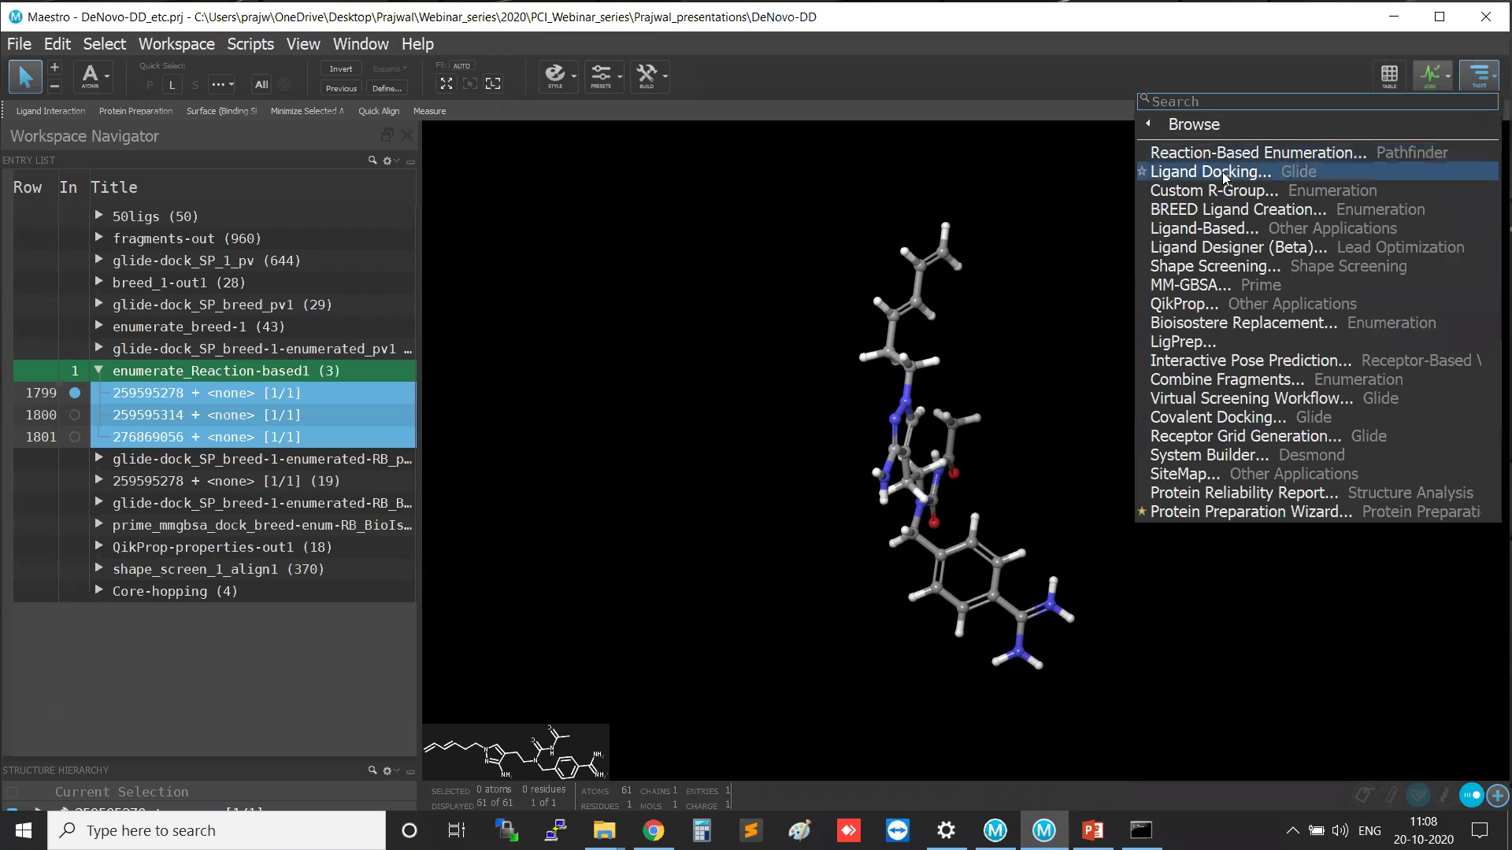
pyautogui.click(1223, 197)
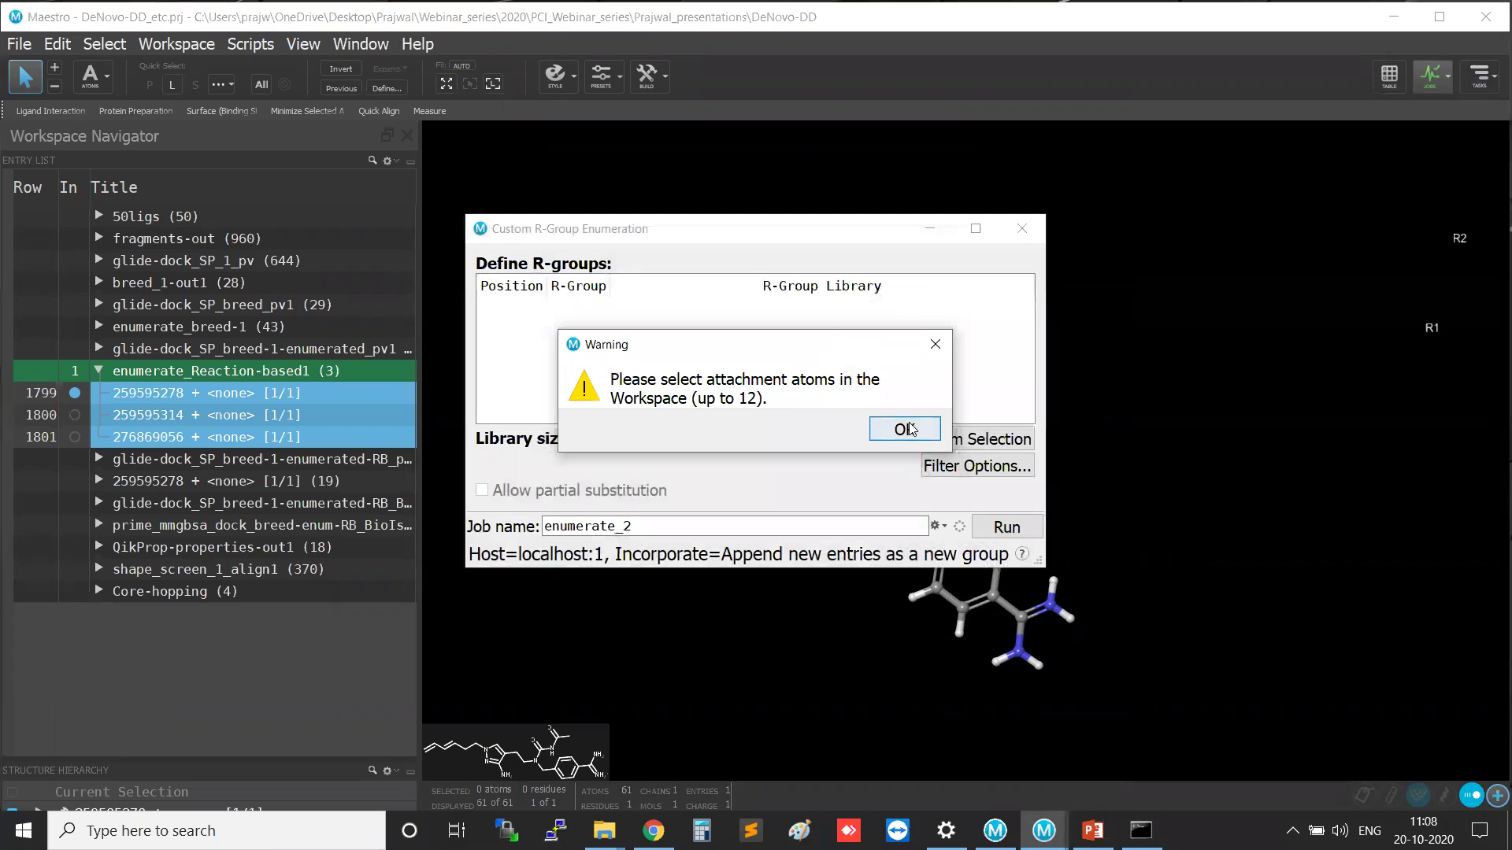
pyautogui.click(912, 430)
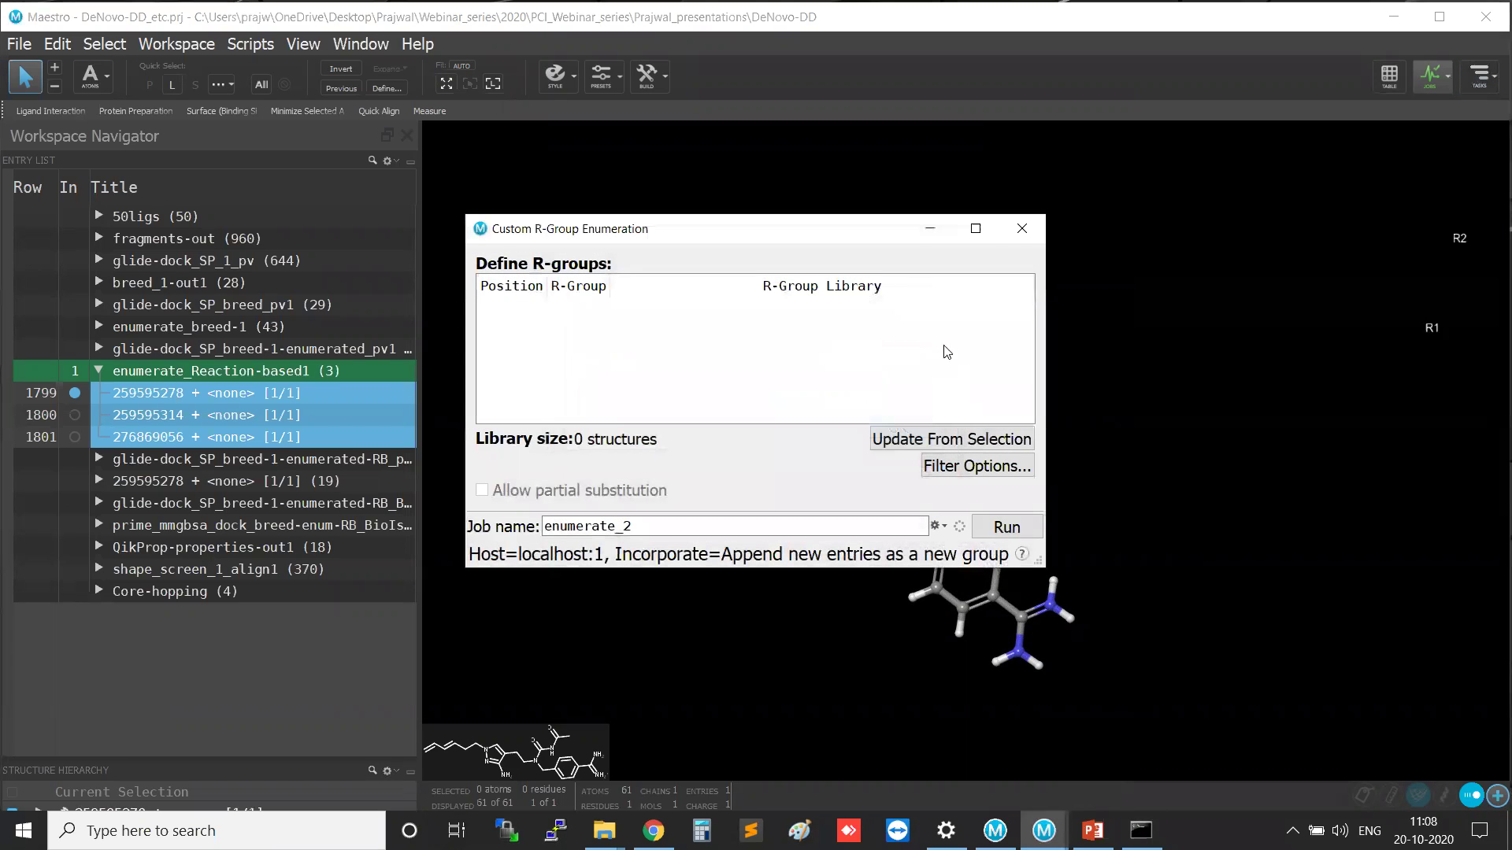
pyautogui.click(1021, 228)
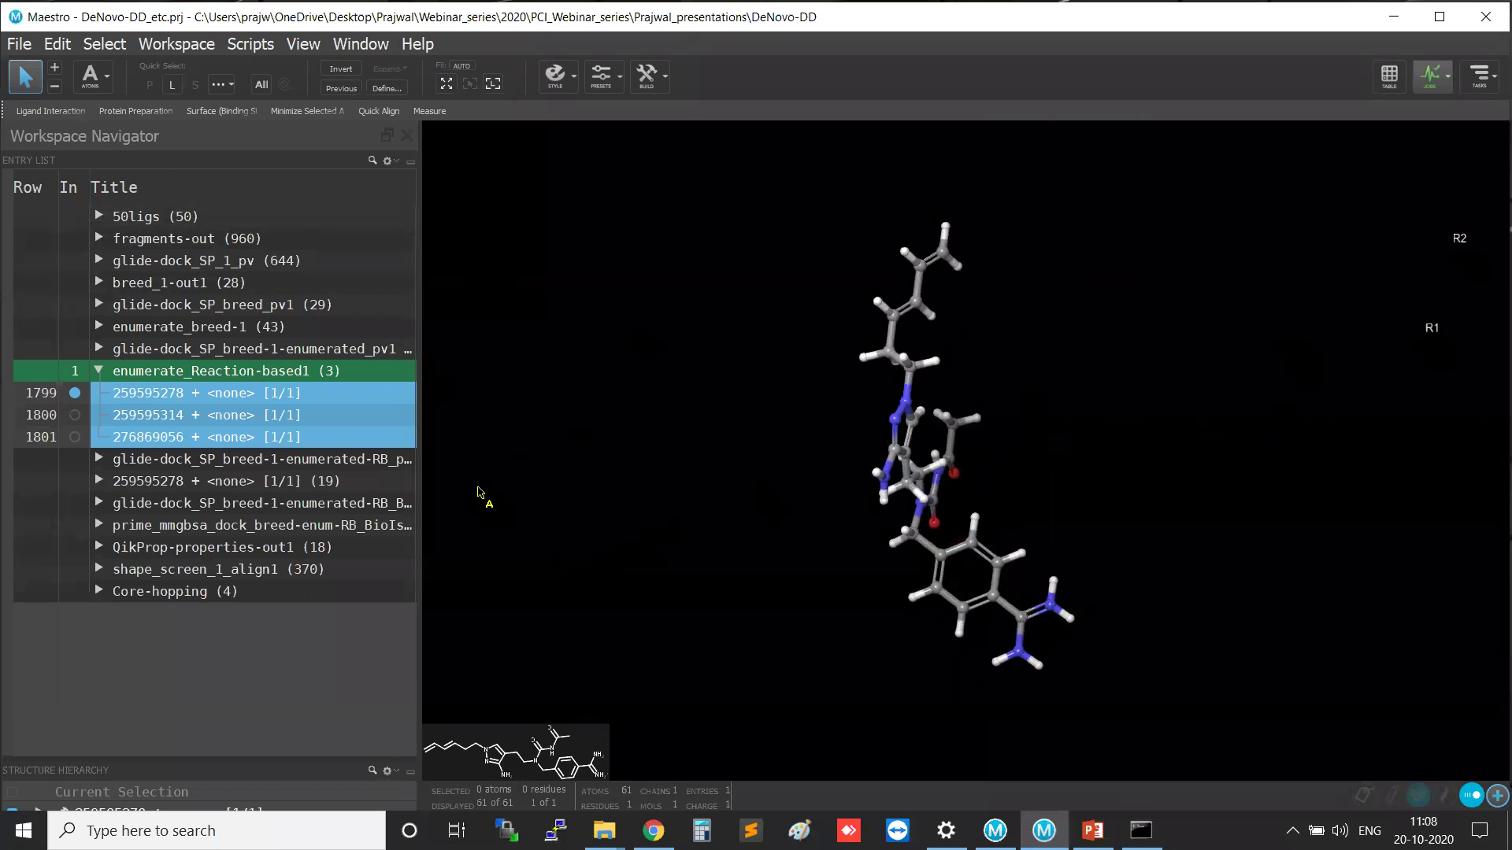
# Bring up the open command-line window and close it.
pyautogui.moveTo(1056, 461)
pyautogui.mouseDown(button='middle')
pyautogui.moveTo(1107, 456)
pyautogui.moveTo(1047, 450)
pyautogui.mouseUp(button='middle')
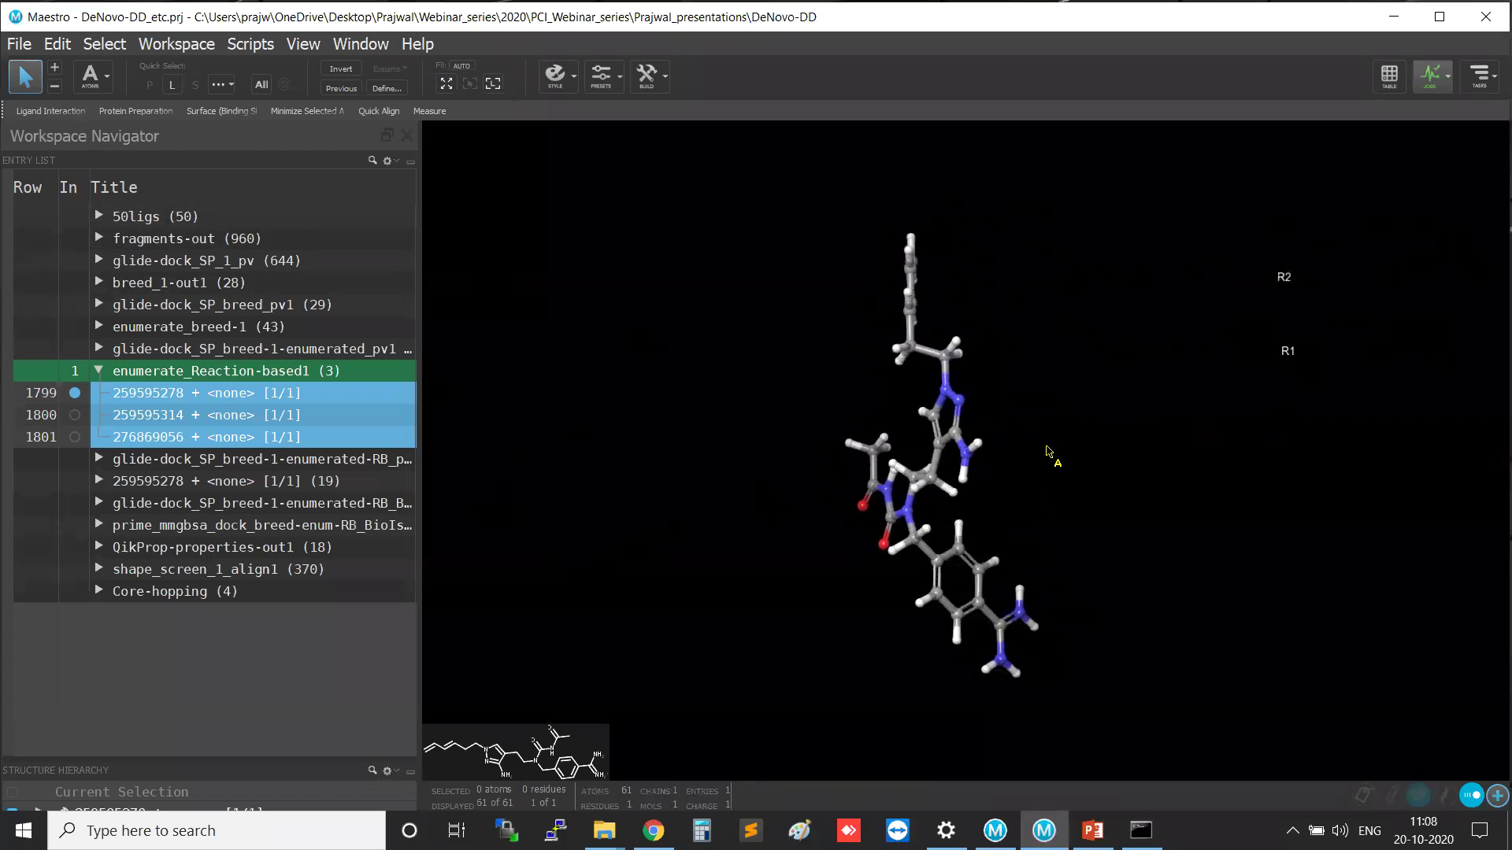
pyautogui.click(1141, 831)
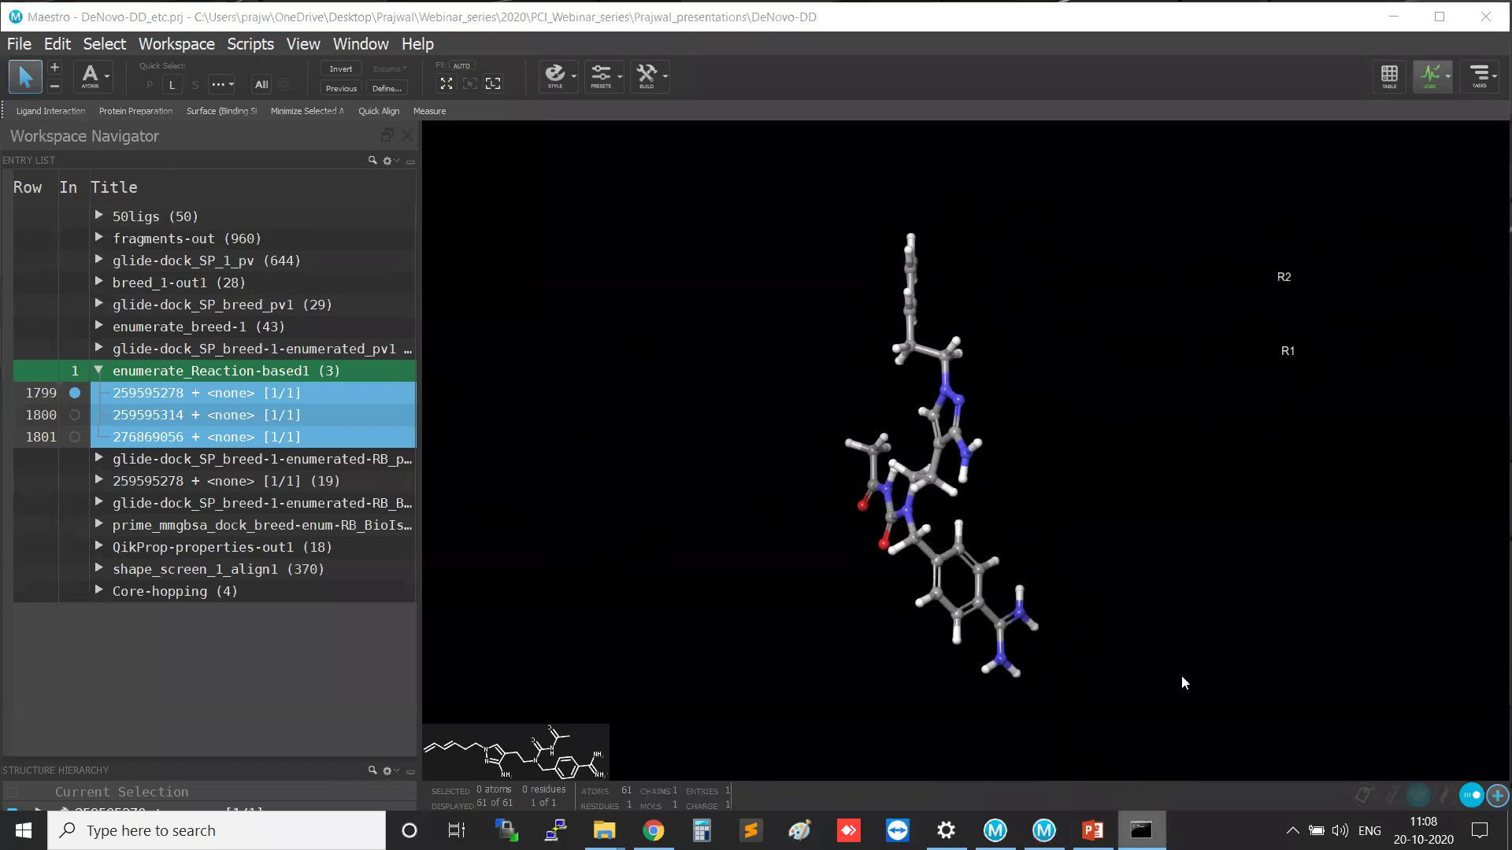
pyautogui.click(1488, 14)
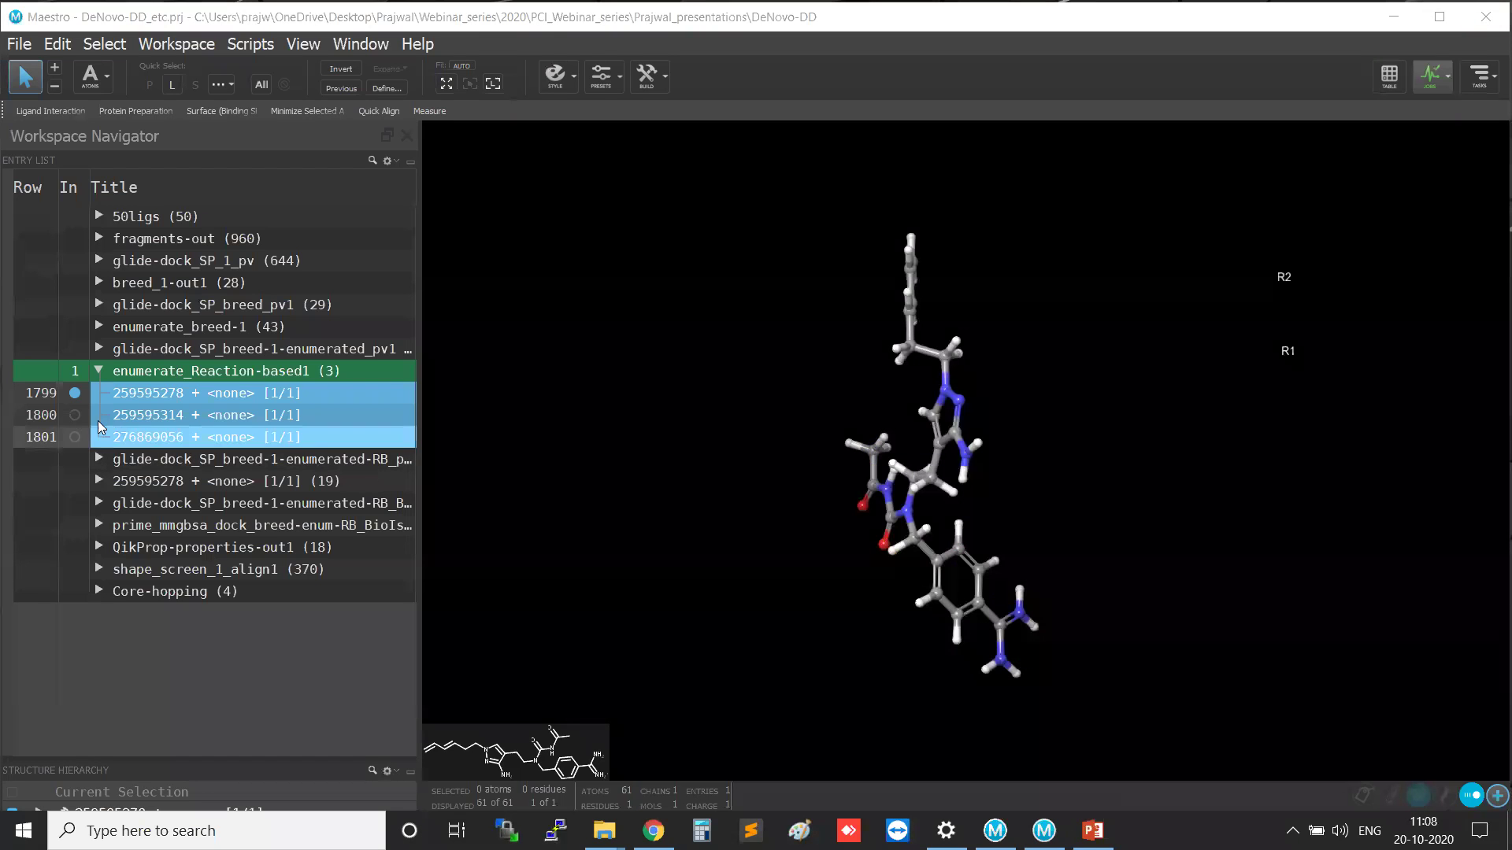
# Display the entries 259595314 and 276869056 of the enumerate_Reaction-based1 group in turn and examine their structures.
pyautogui.click(69, 438)
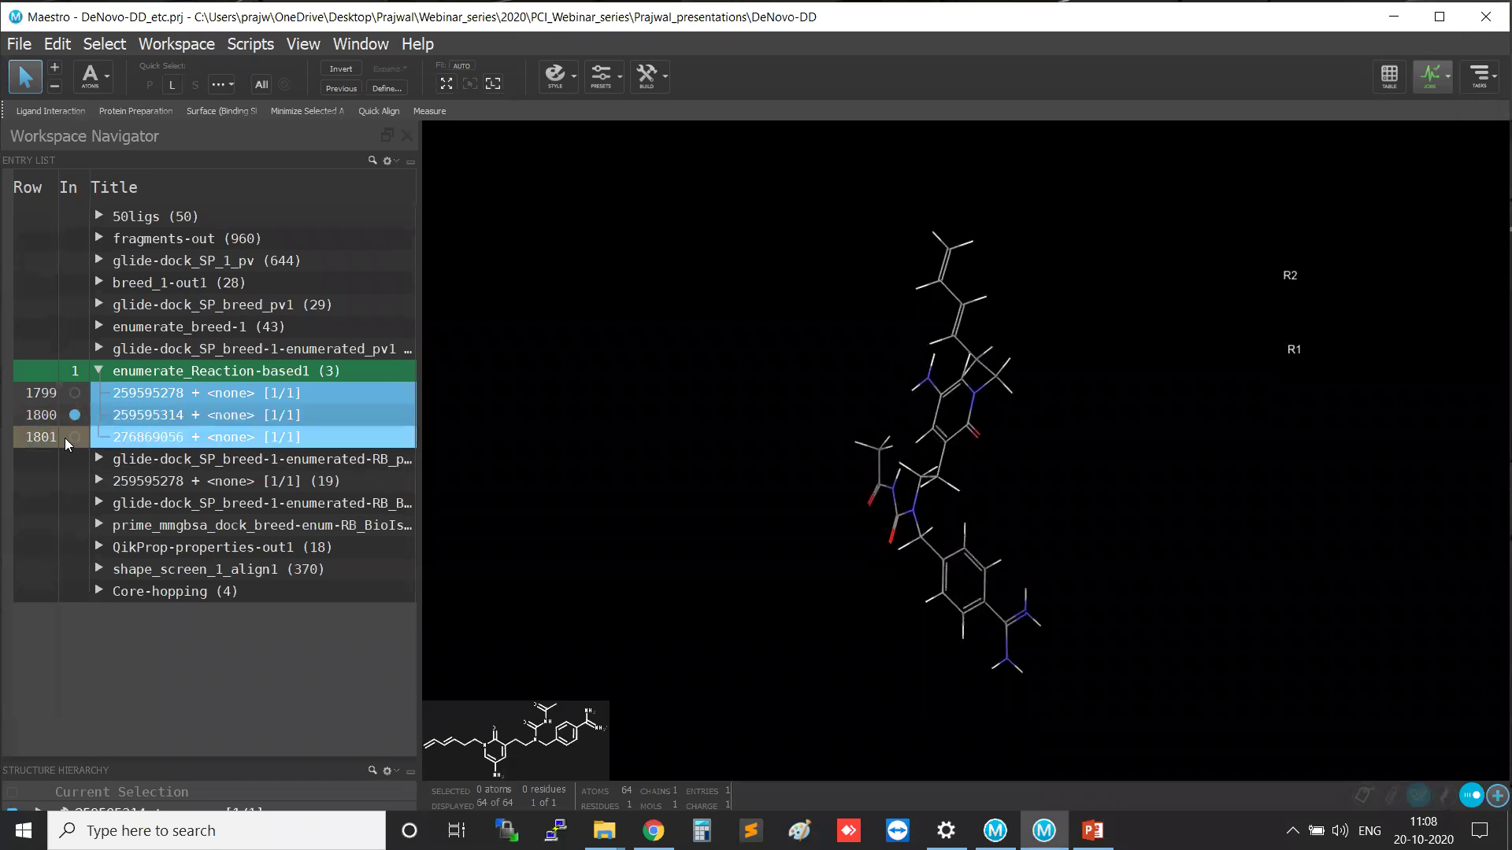
pyautogui.moveTo(1095, 501); pyautogui.dragTo(1071, 394, button='middle')
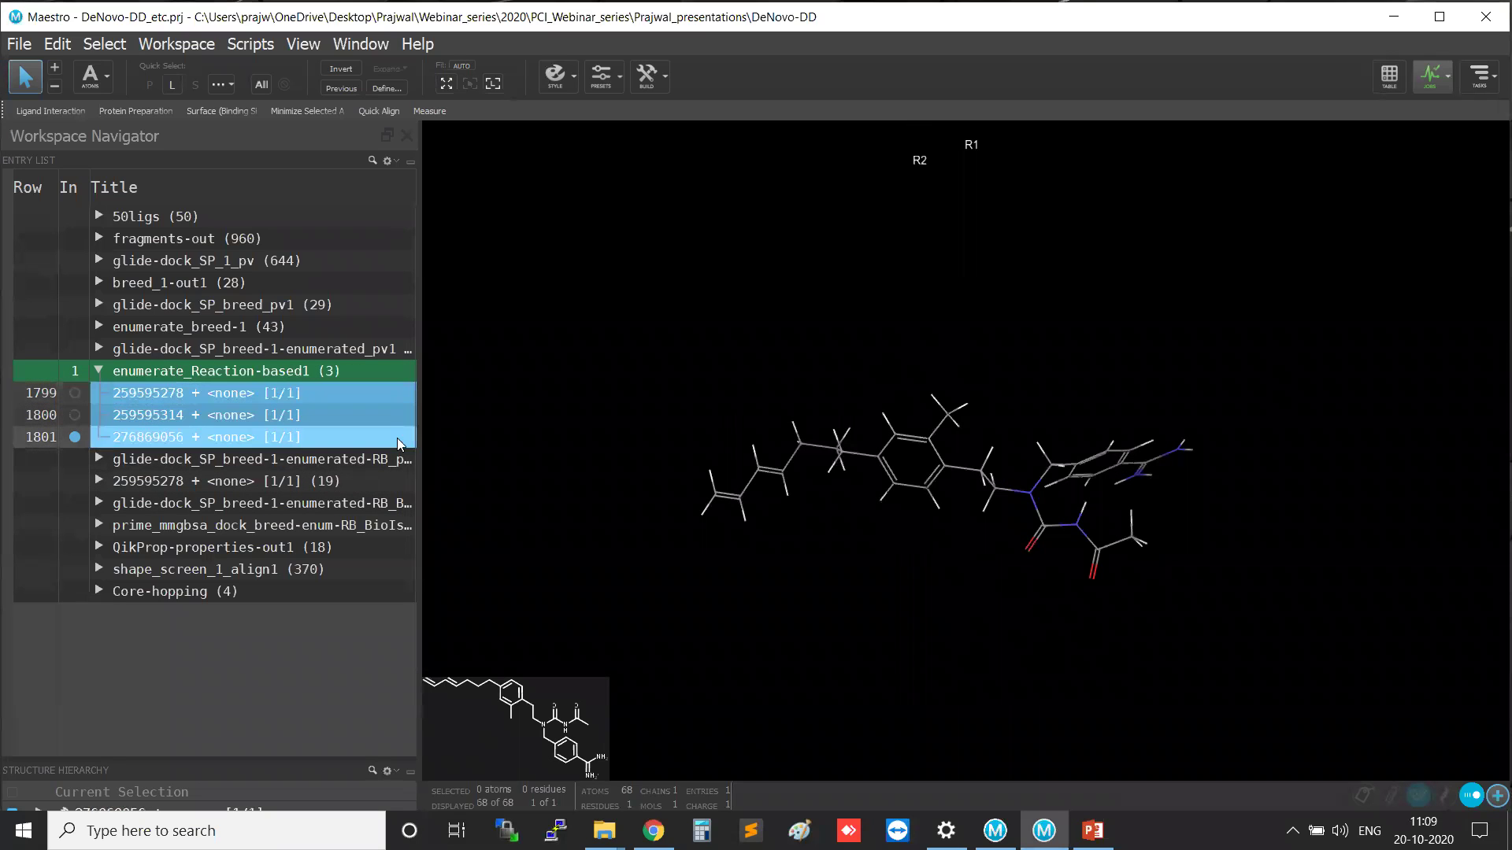
pyautogui.moveTo(934, 579)
pyautogui.mouseDown(button='middle')
pyautogui.moveTo(943, 543)
pyautogui.moveTo(941, 579)
pyautogui.mouseUp(button='middle')
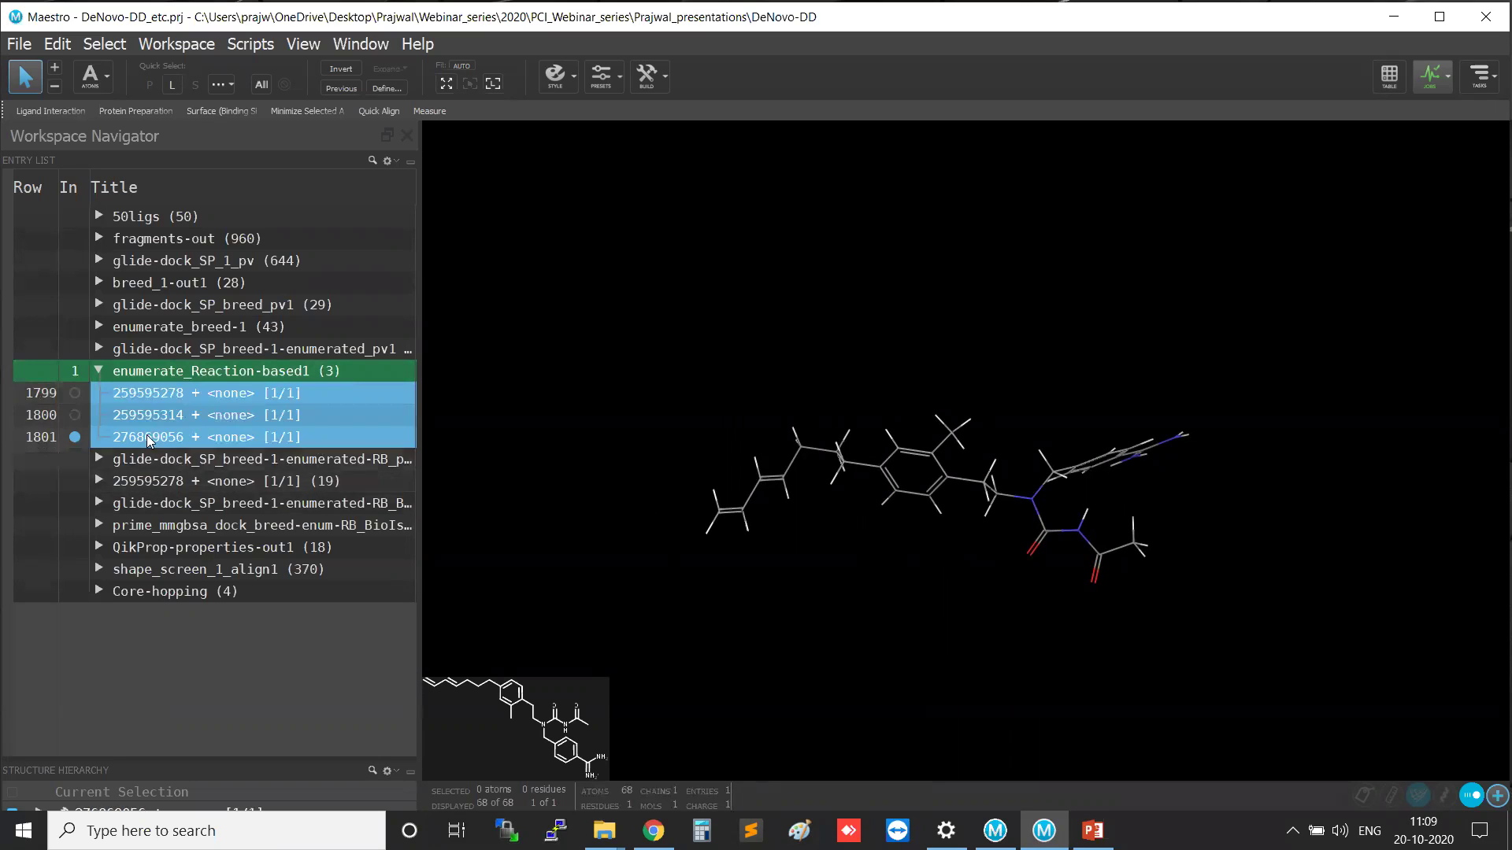
pyautogui.click(99, 370)
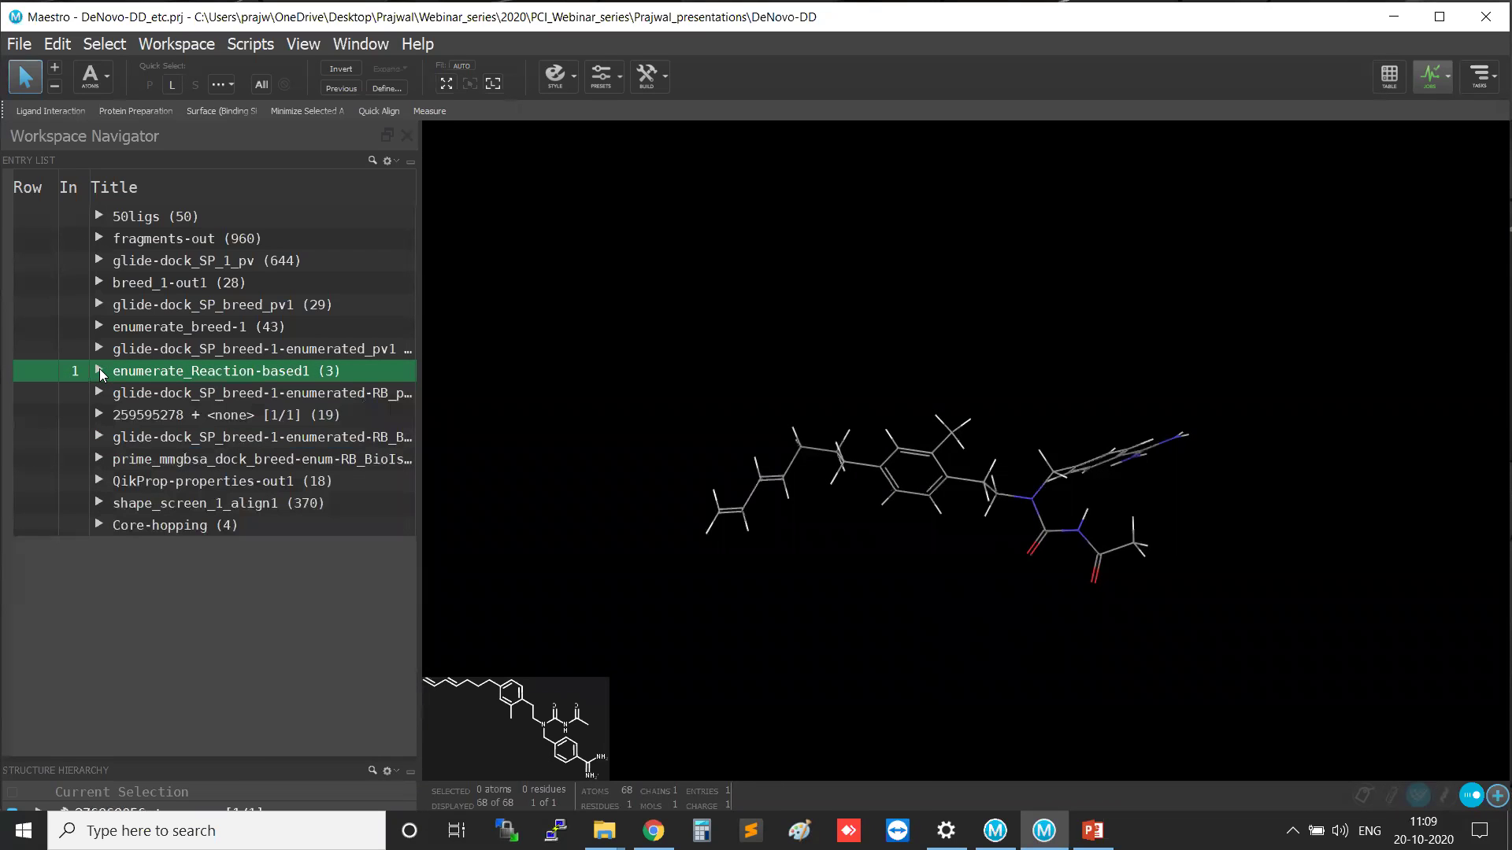
pyautogui.click(100, 370)
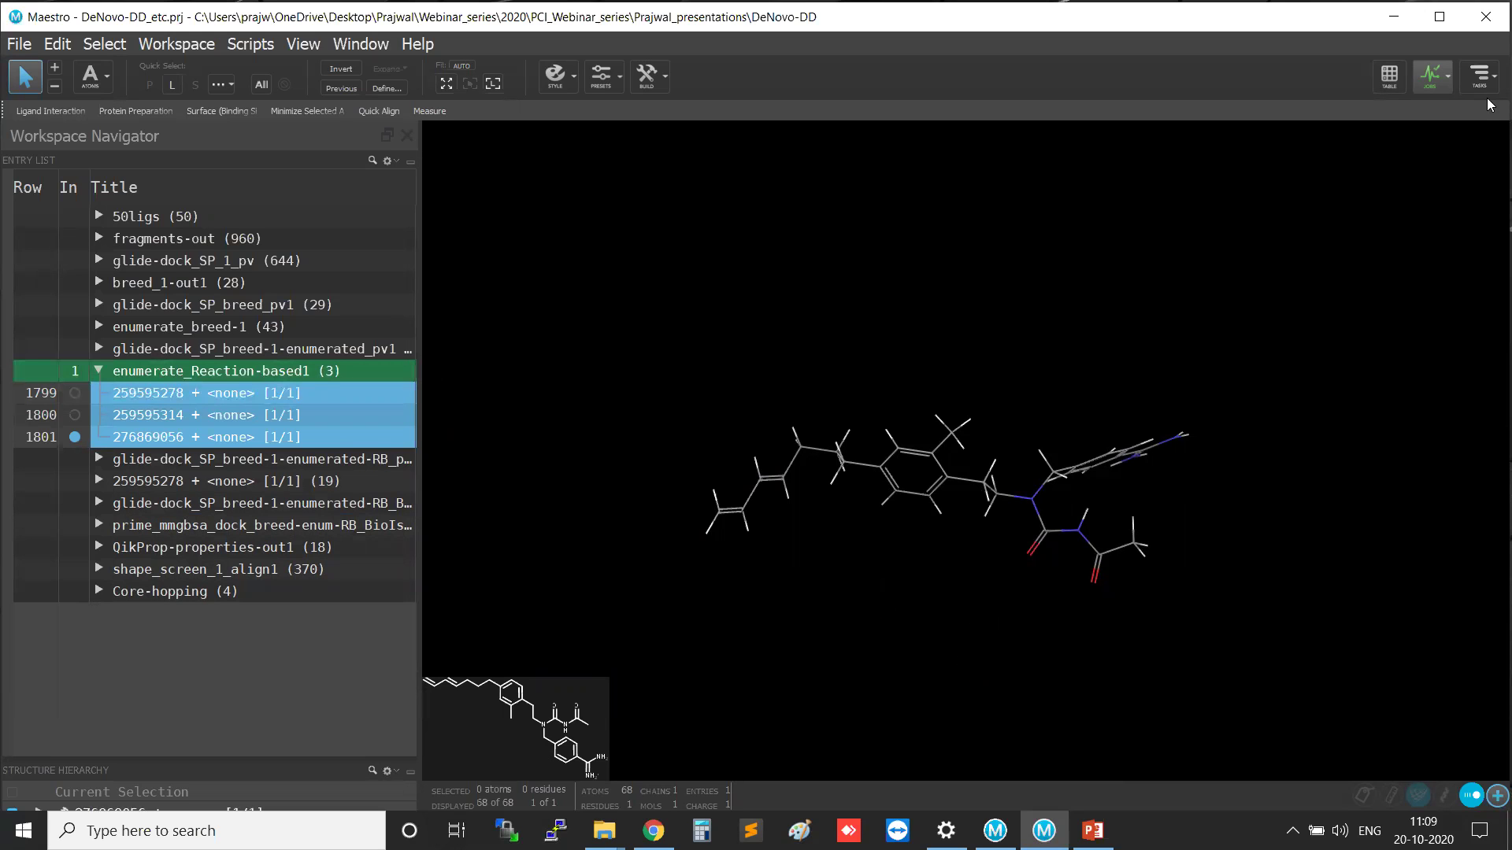
# Open Ligand Docking, review the glide-grid_1fjs.zip receptor grid and the Project Table (selected entries) ligand source, and close it.
pyautogui.click(1480, 75)
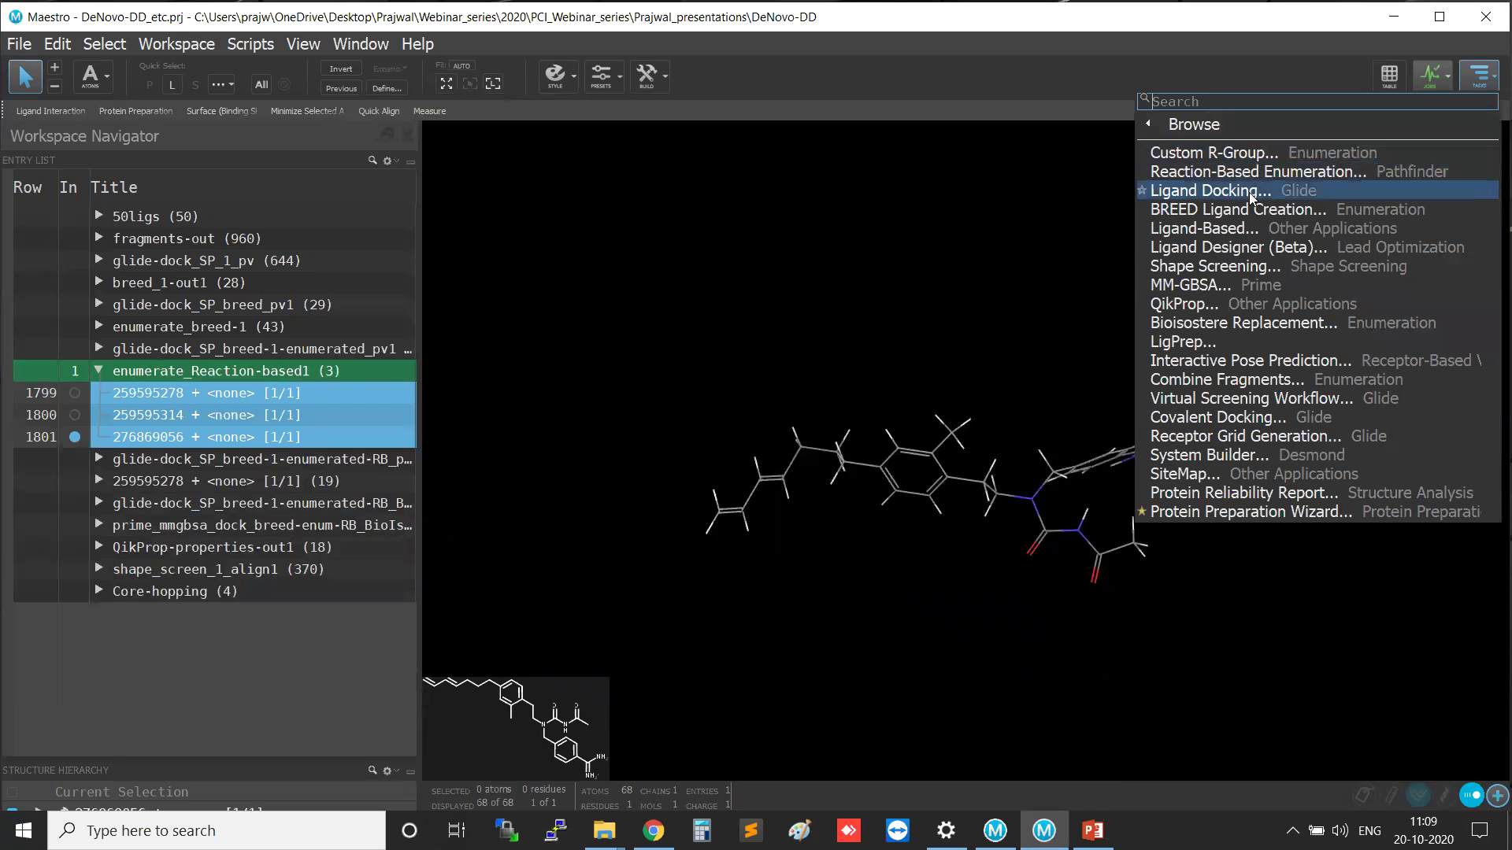
pyautogui.click(1253, 197)
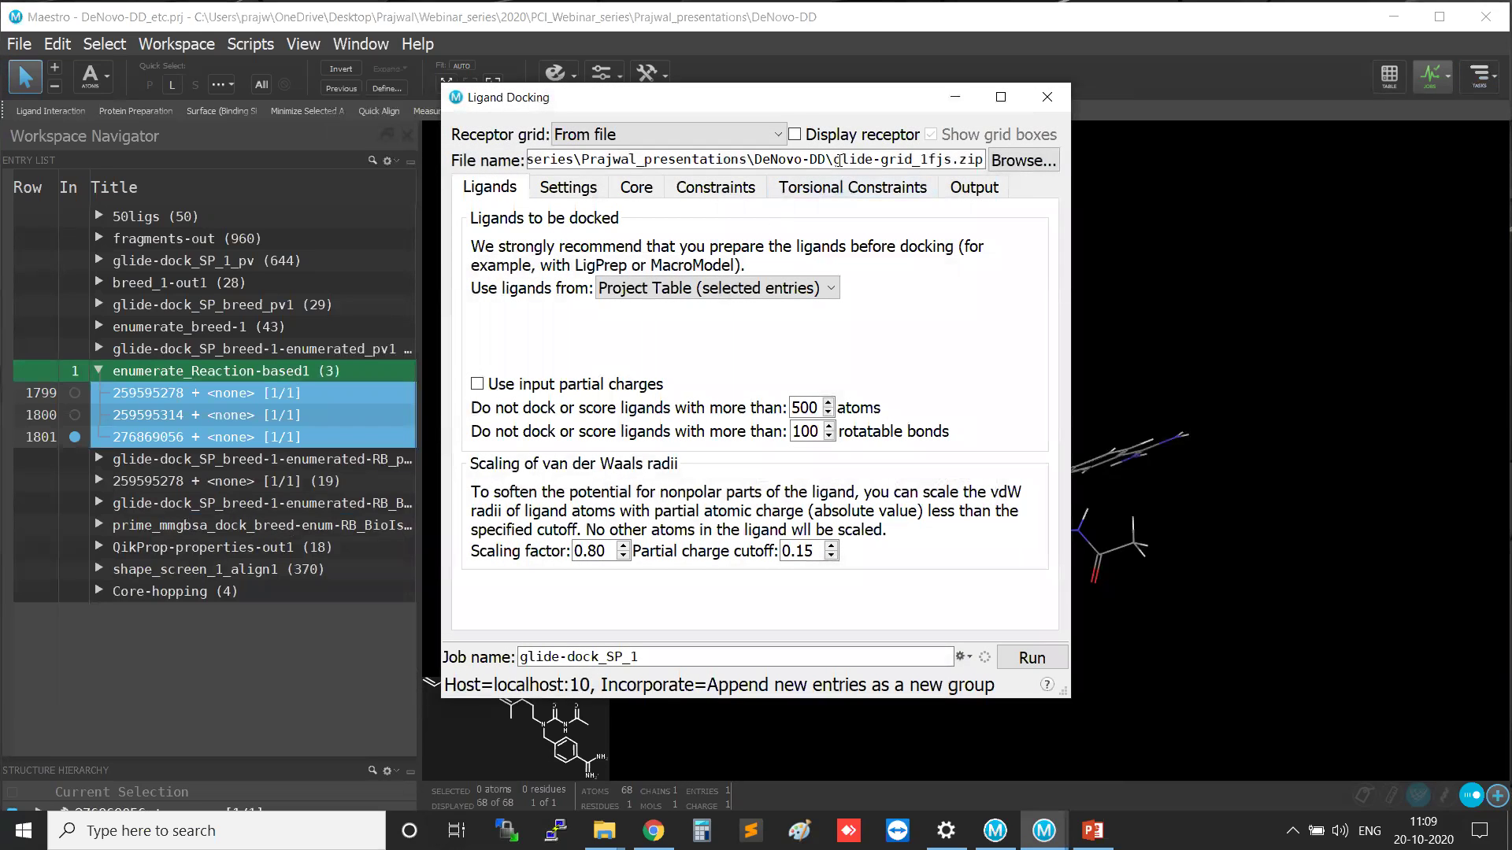
pyautogui.moveTo(836, 159); pyautogui.dragTo(985, 159)
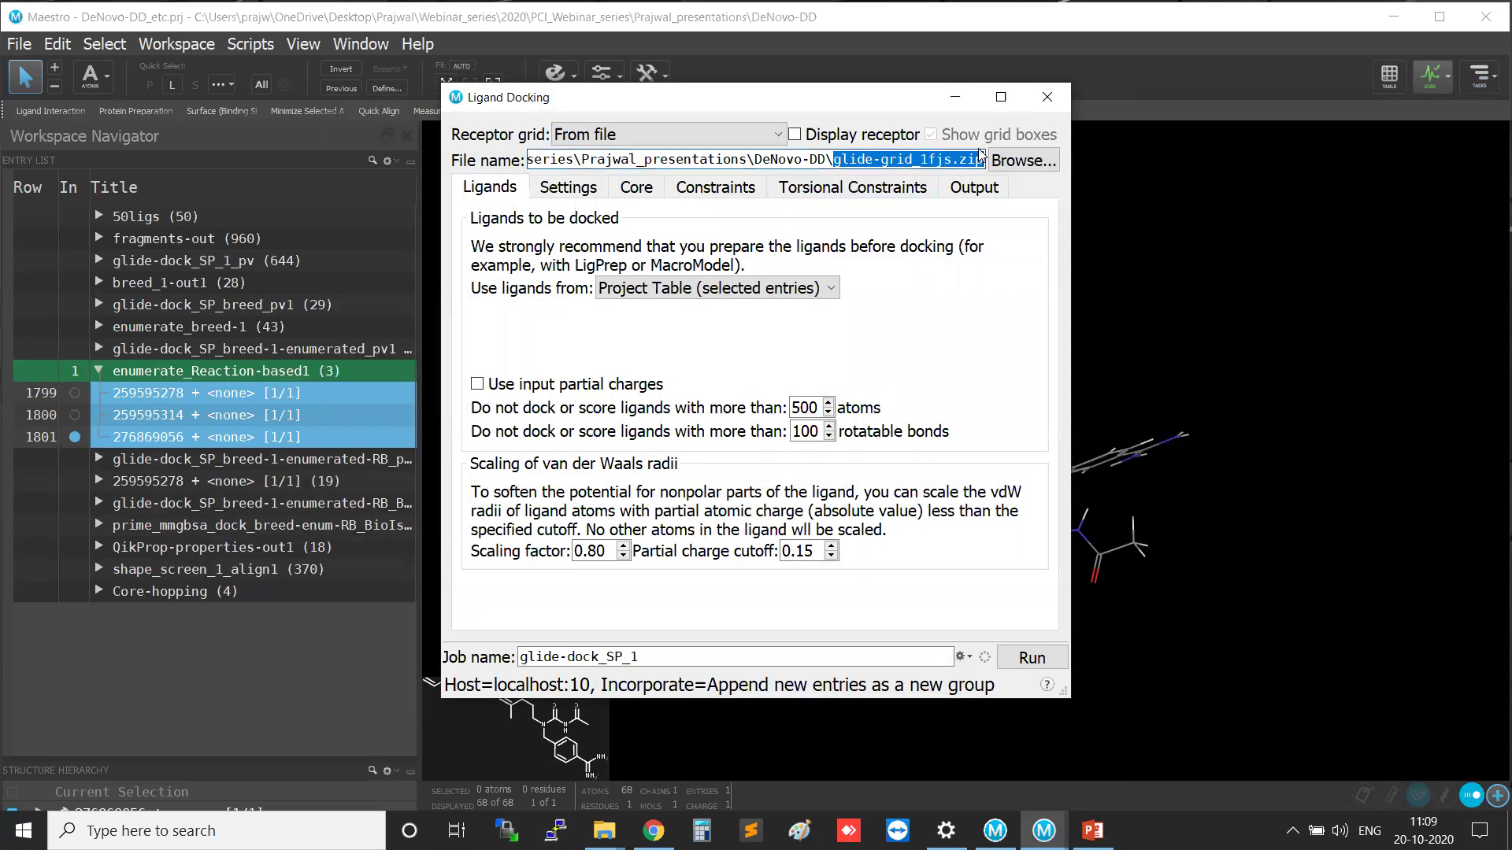
pyautogui.click(814, 288)
pyautogui.click(740, 328)
pyautogui.click(1047, 669)
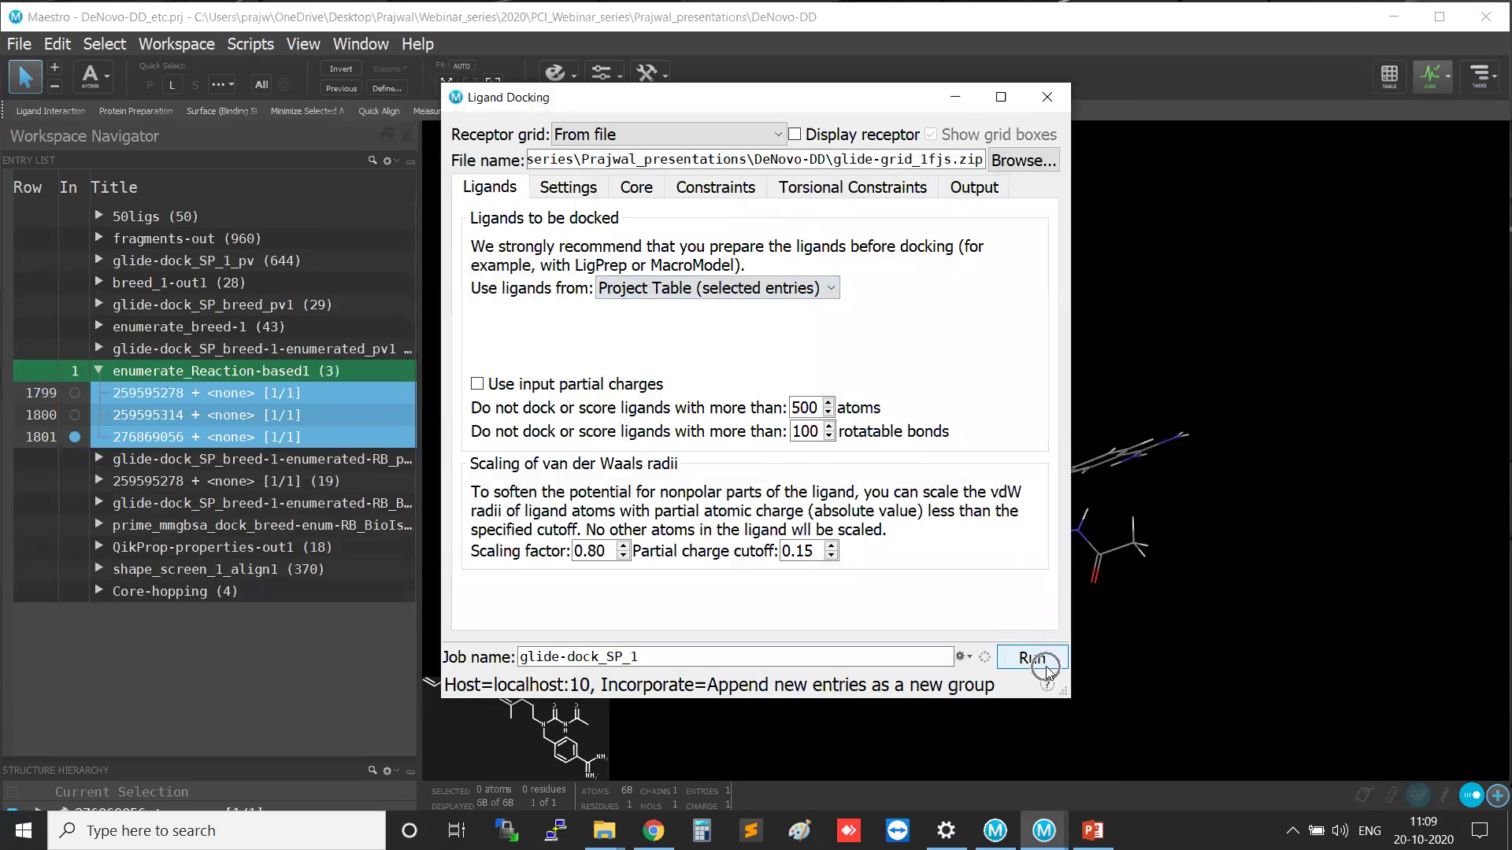
pyautogui.click(1048, 97)
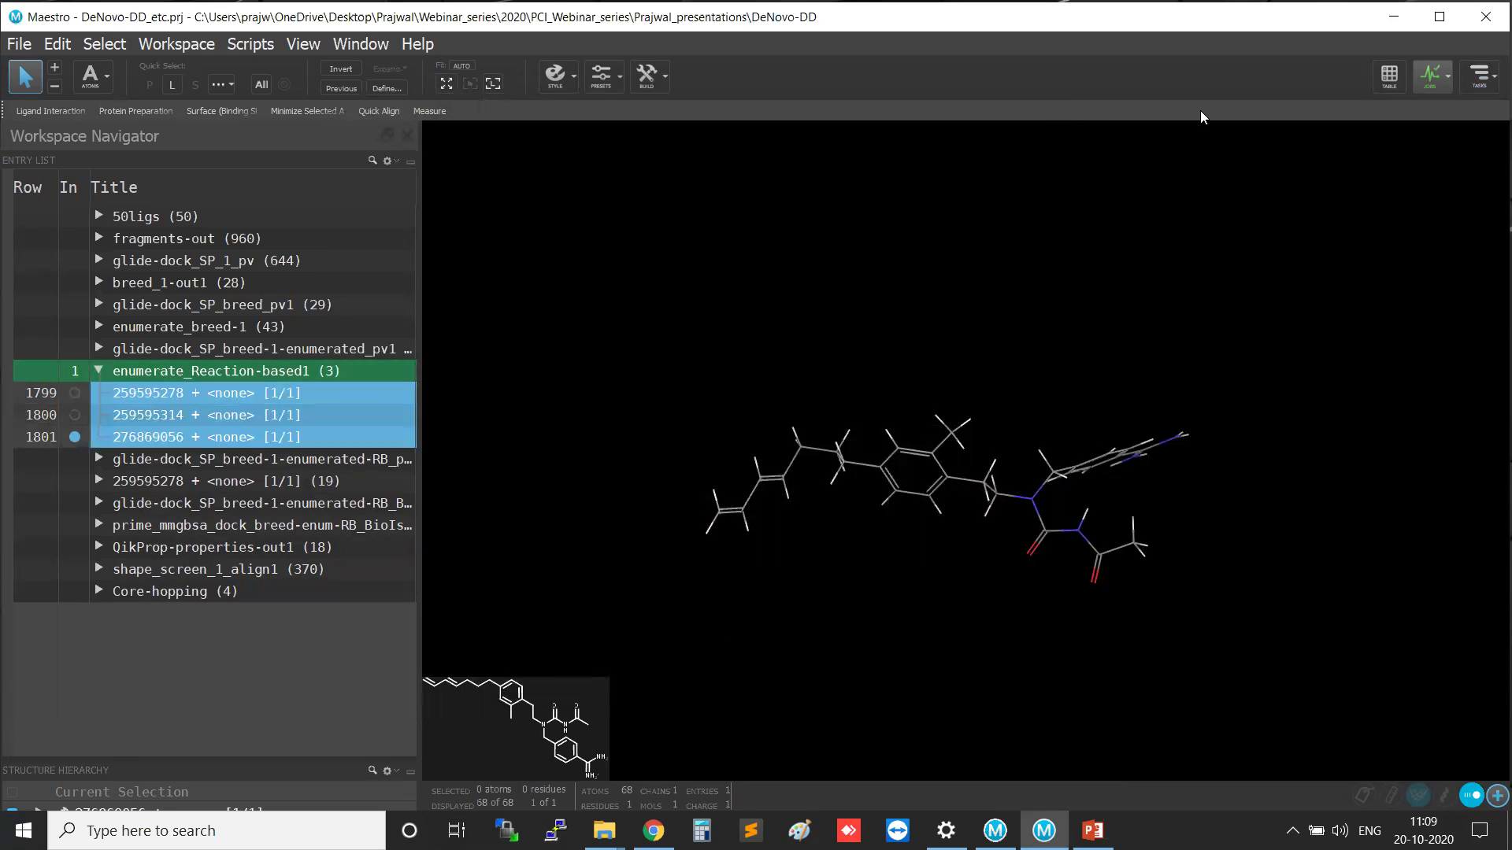
# Open the Project Table and expand the first glide-dock_SP_breed-1-enumerated-RB group to view its docking scores.
pyautogui.click(1379, 83)
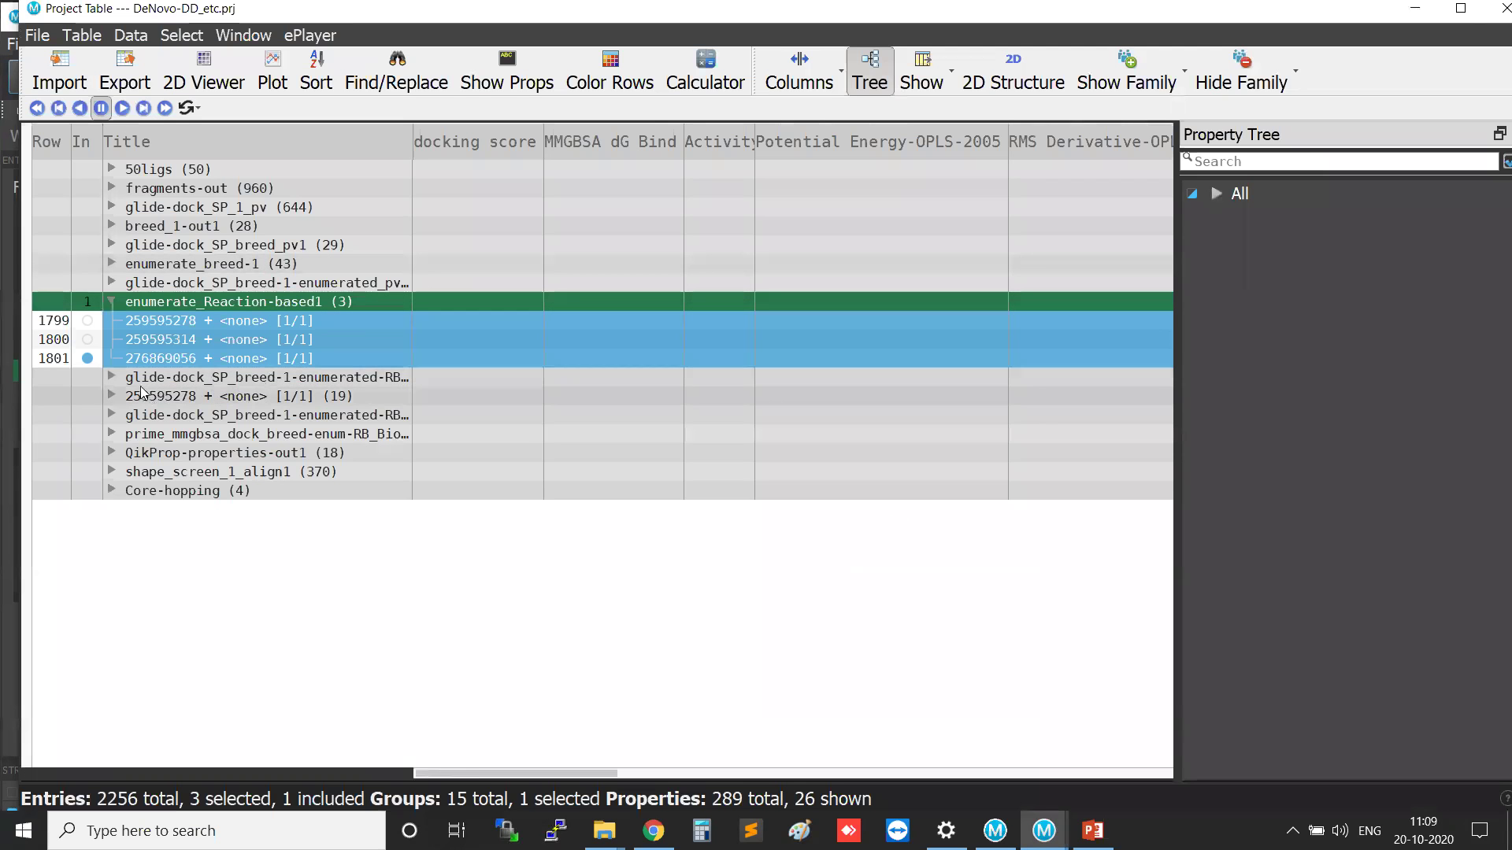
pyautogui.click(111, 377)
pyautogui.click(315, 377)
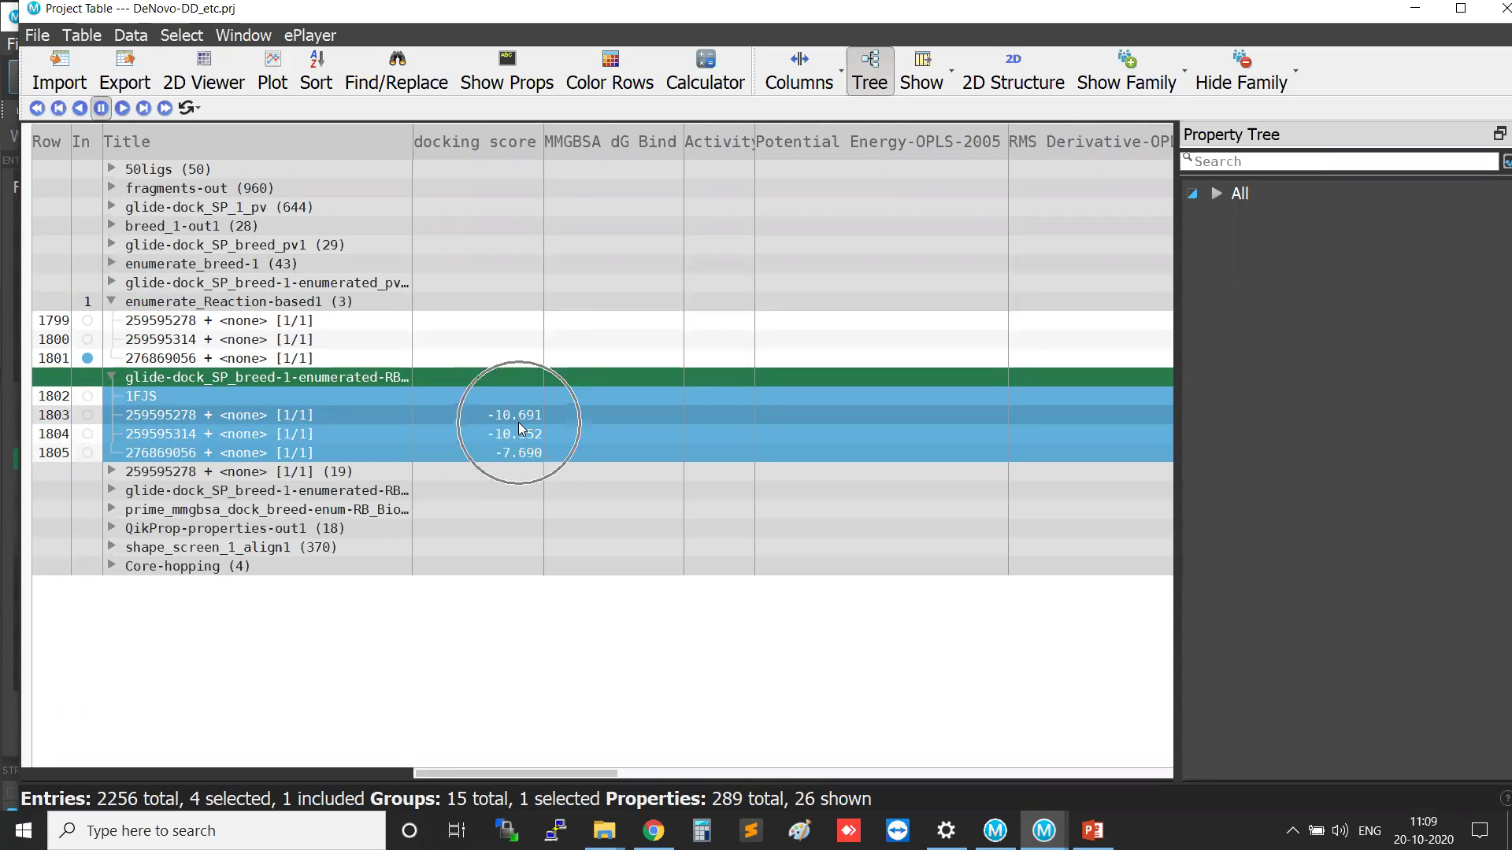
# Expand the glide-dock_SP_breed-1-enumerated_pv1 group, check the docking score of its top ligand in row 1756, and collapse the group.
pyautogui.click(111, 283)
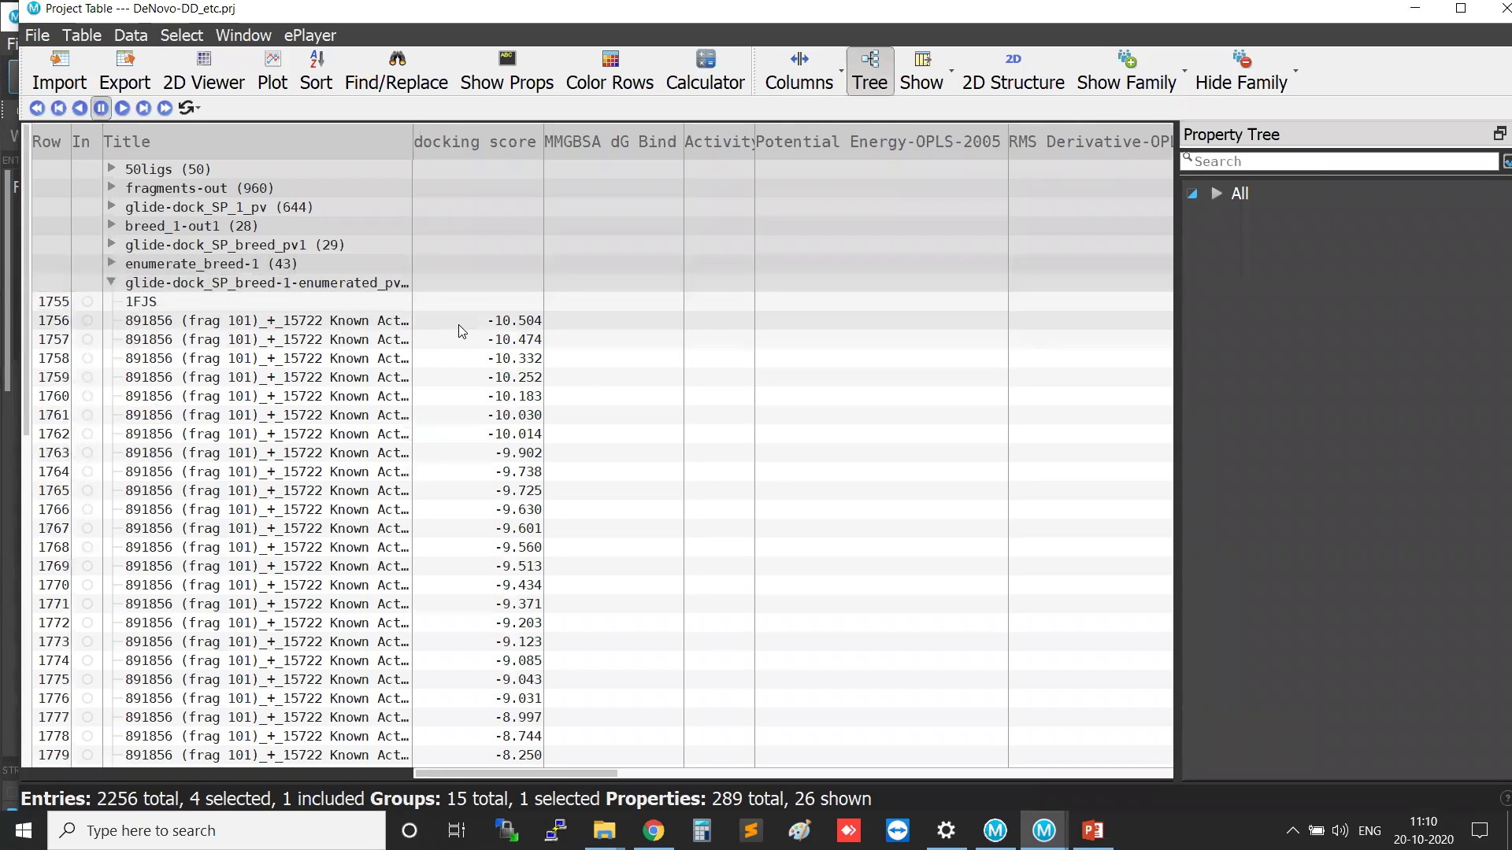
pyautogui.click(459, 323)
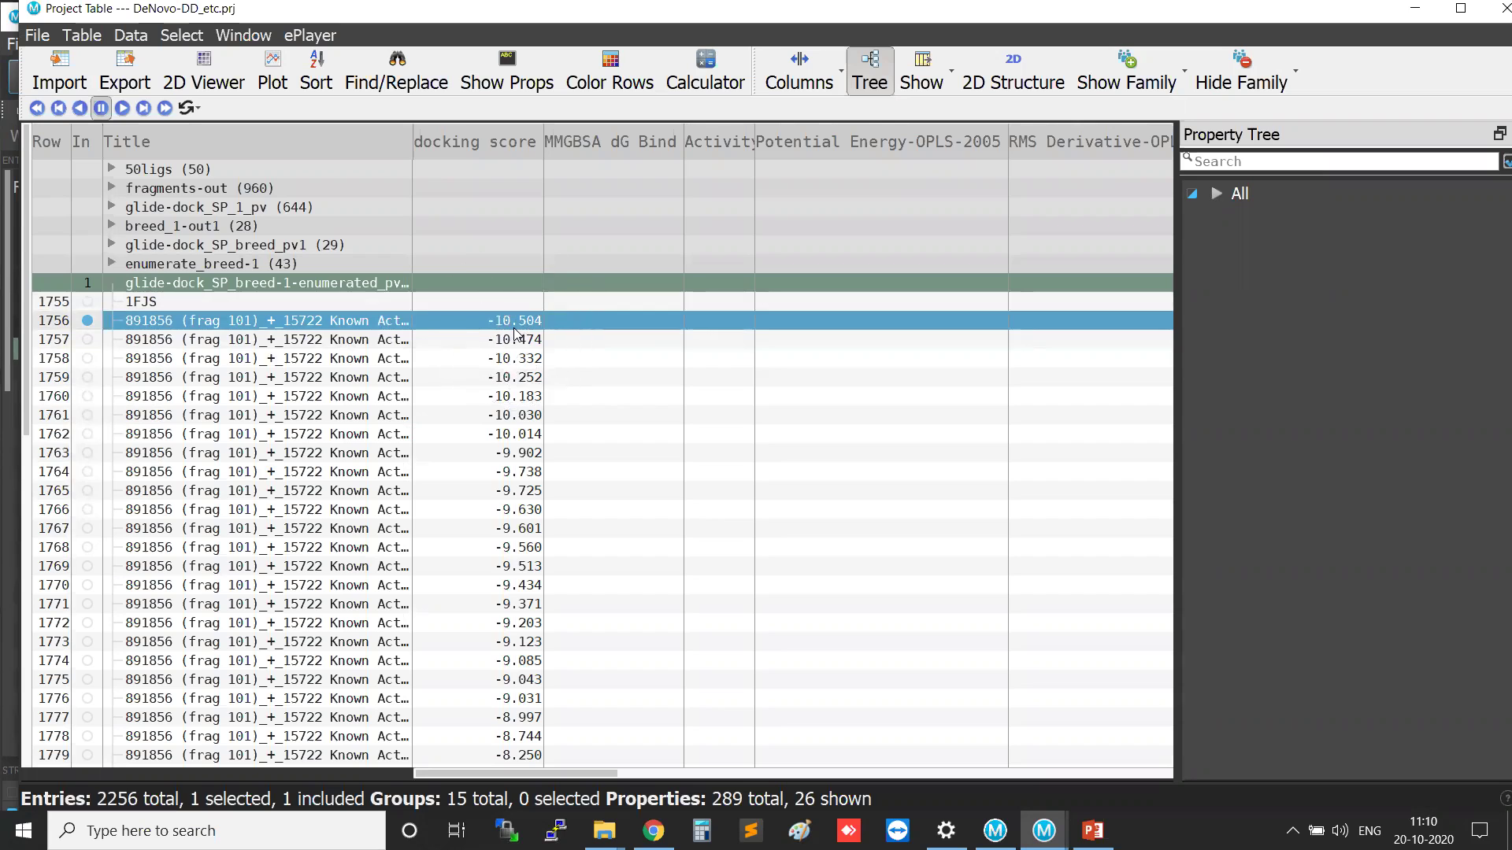
pyautogui.click(110, 282)
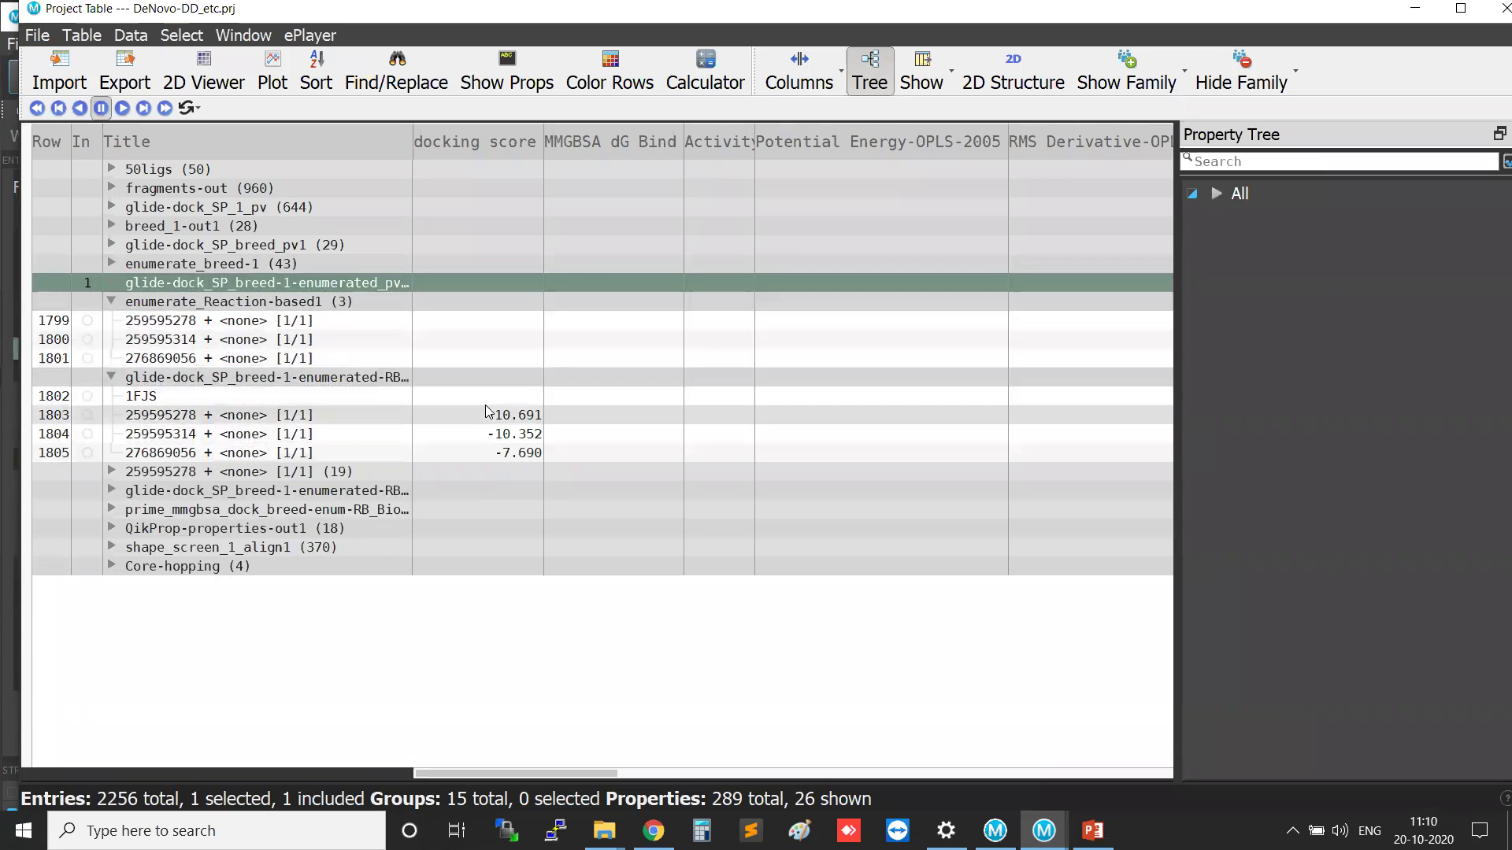
# Check the docking score of ligand 259595278 in the glide-dock_SP_breed-1-enumerated-RB group and collapse the group.
pyautogui.click(501, 417)
pyautogui.press('ctrl')
pyautogui.press('ctrl')
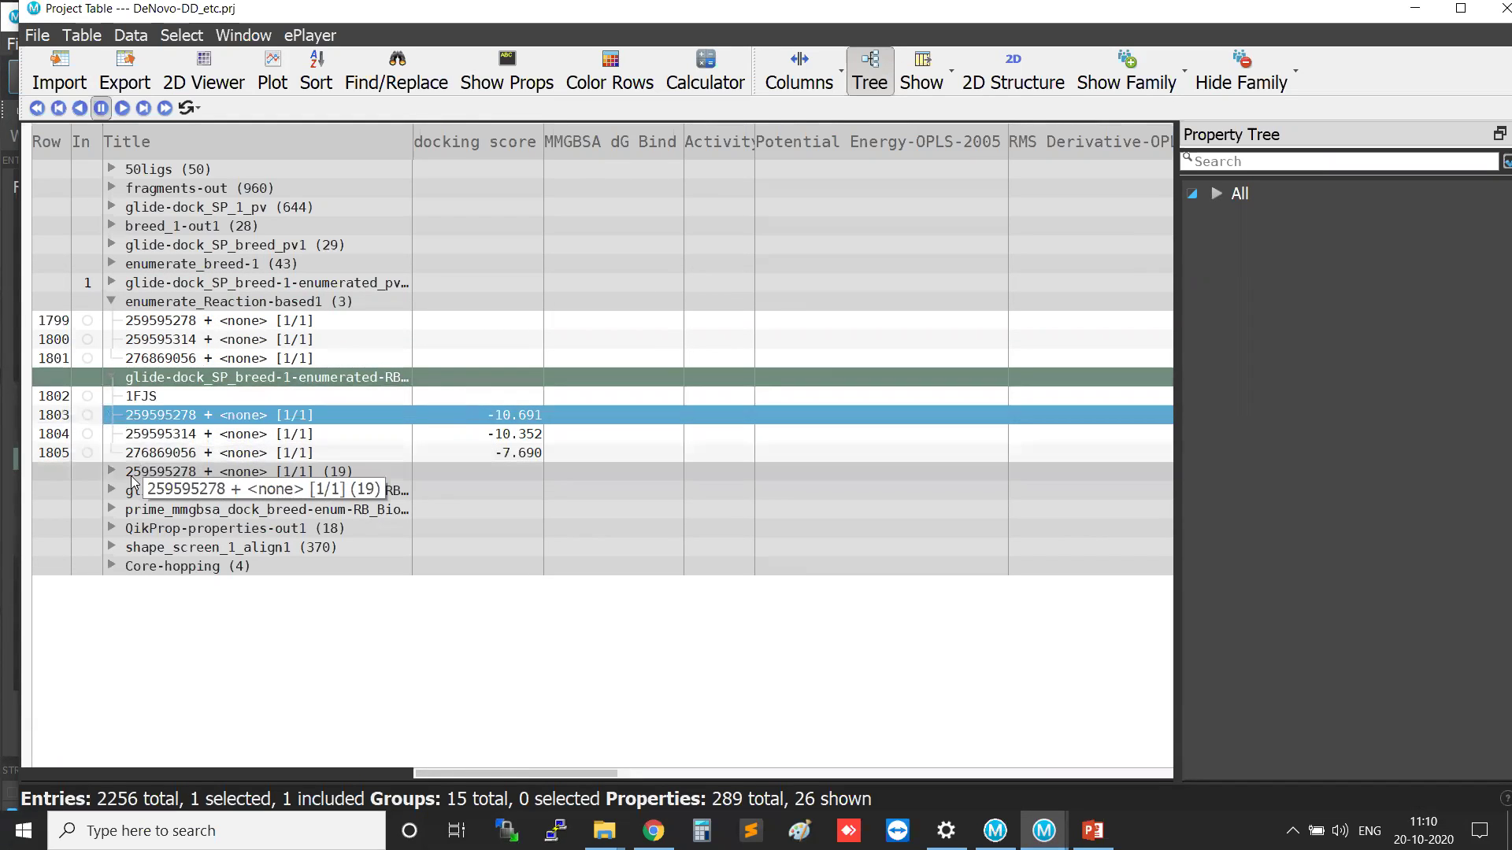
pyautogui.click(113, 378)
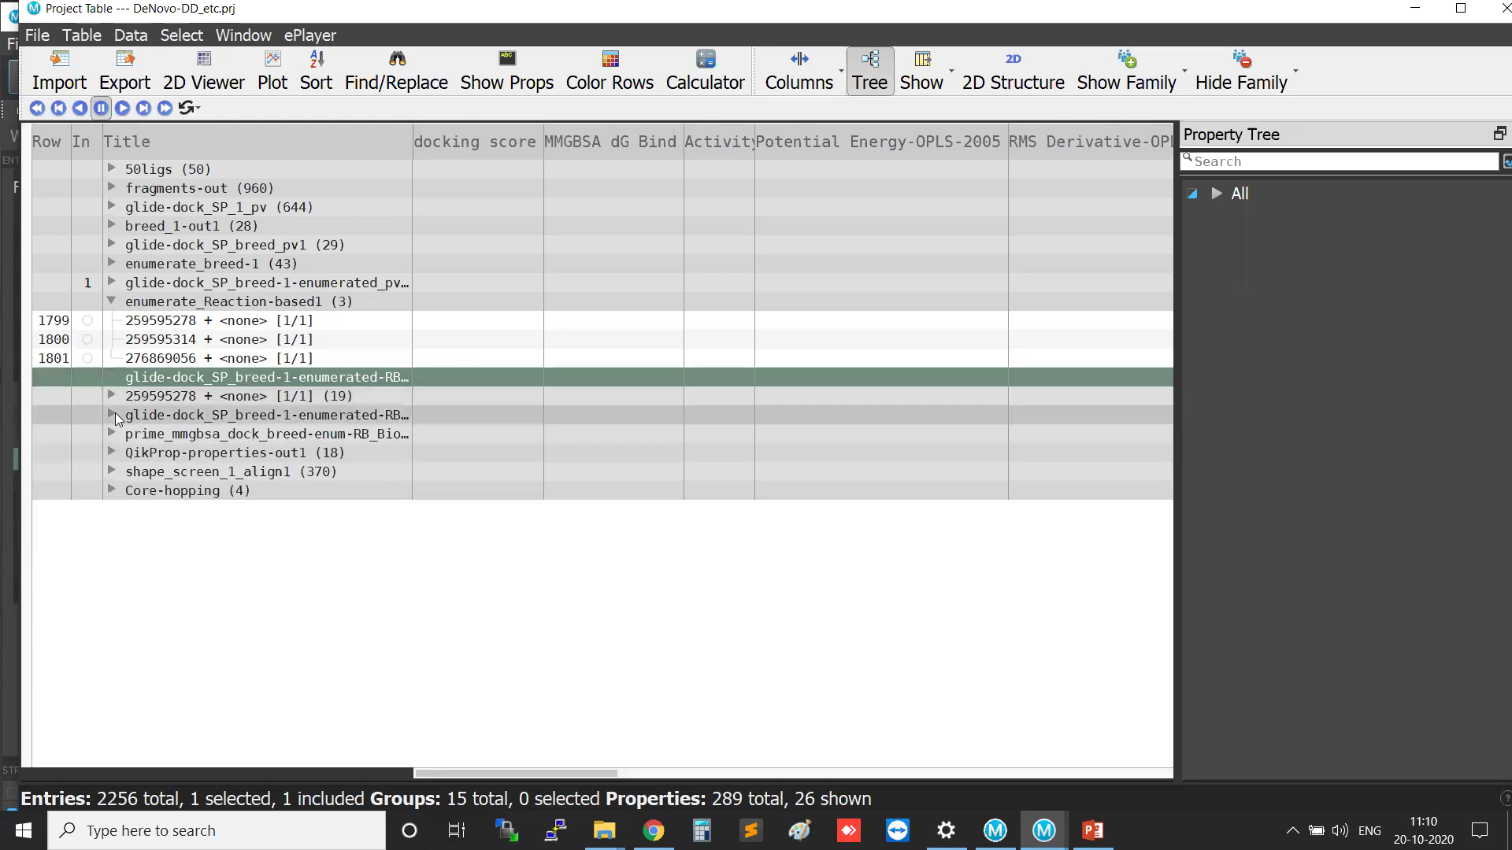
# Close the Project Table, expand the 259595278 + <none> [1/1] (19) group, display its first entry in the Workspace, and collapse the group.
pyautogui.click(1490, 8)
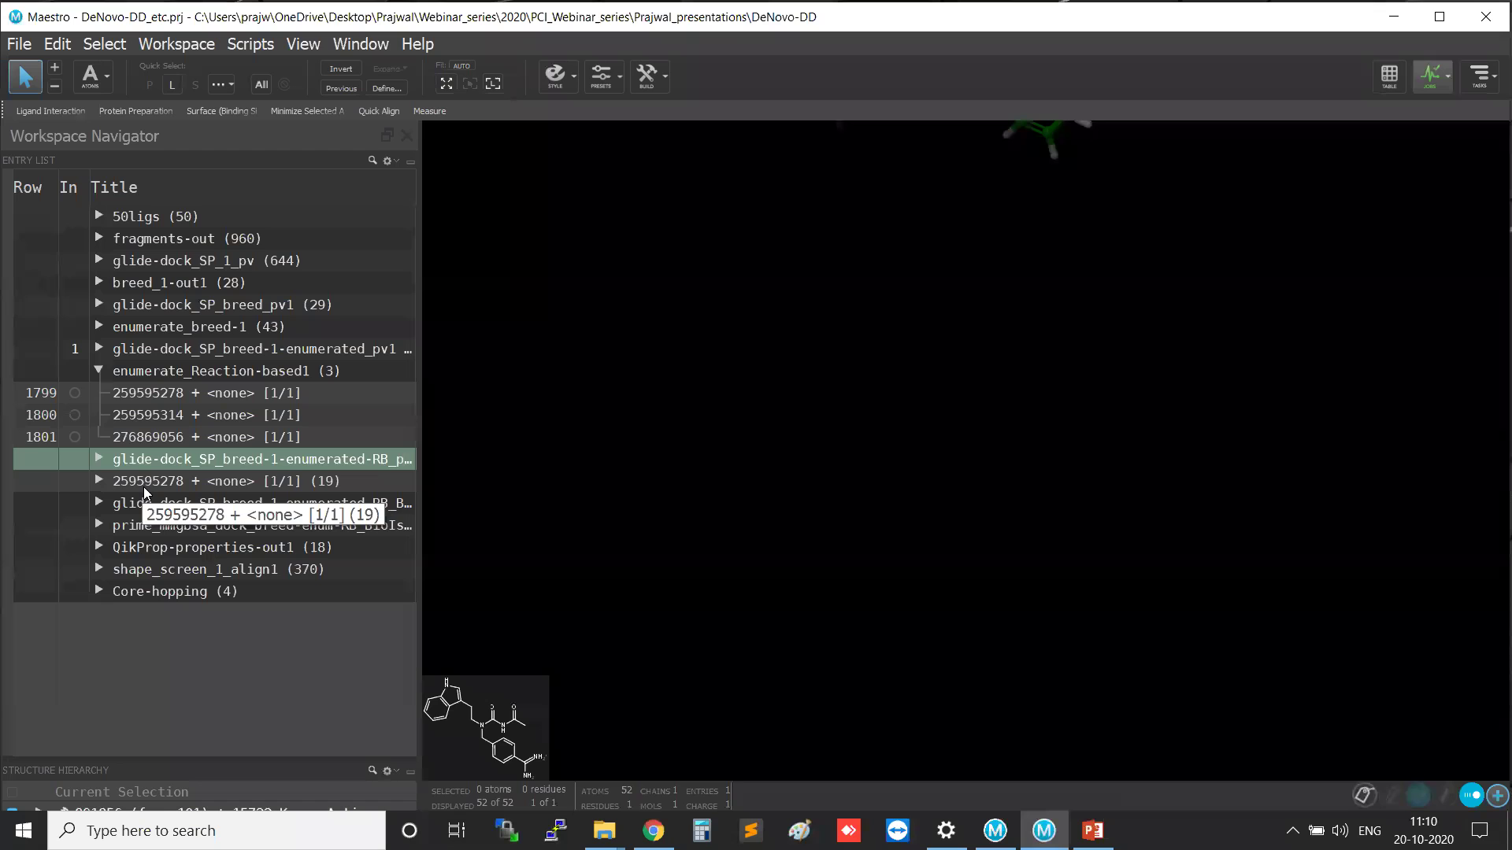
pyautogui.click(126, 482)
pyautogui.click(99, 482)
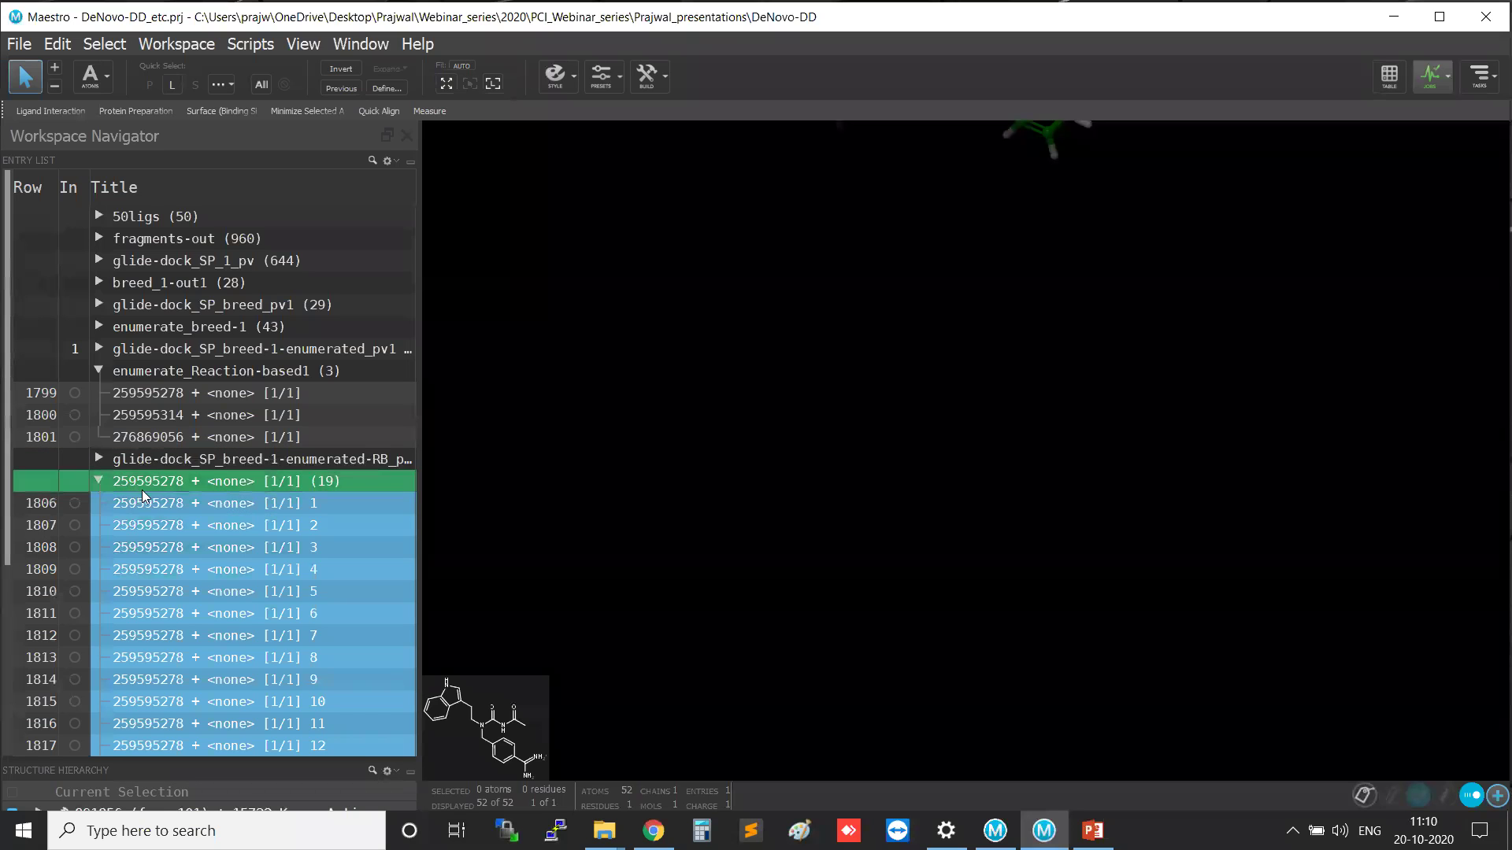
pyautogui.click(158, 503)
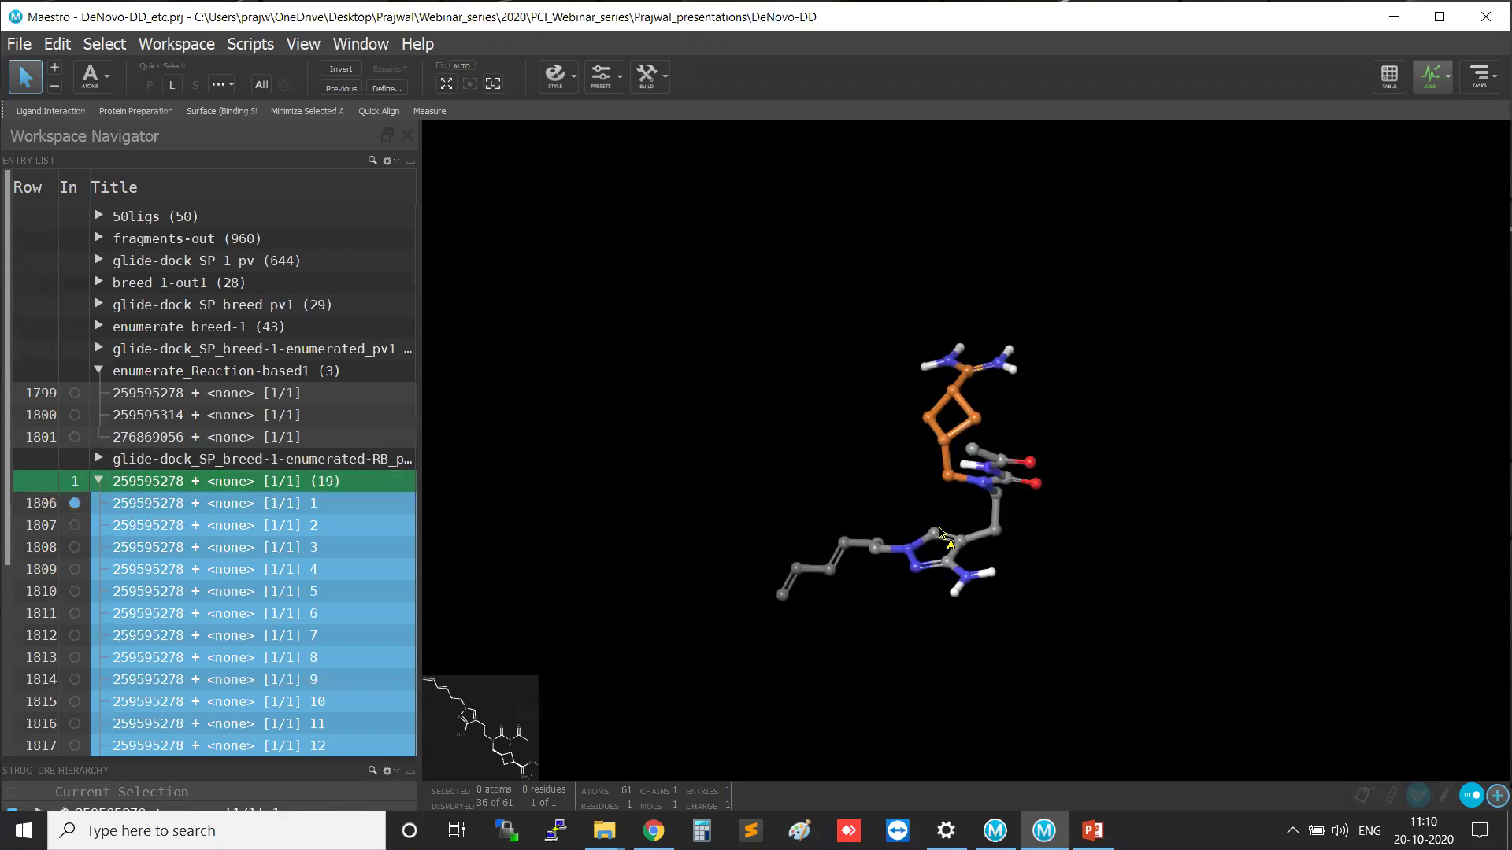
pyautogui.click(98, 480)
# Expand the glide-dock_SP_breed-1-enumerated-RB_p group, select and display docked ligand 259595278 in row 1803, and inspect its zoomed structure.
pyautogui.click(116, 465)
pyautogui.click(98, 459)
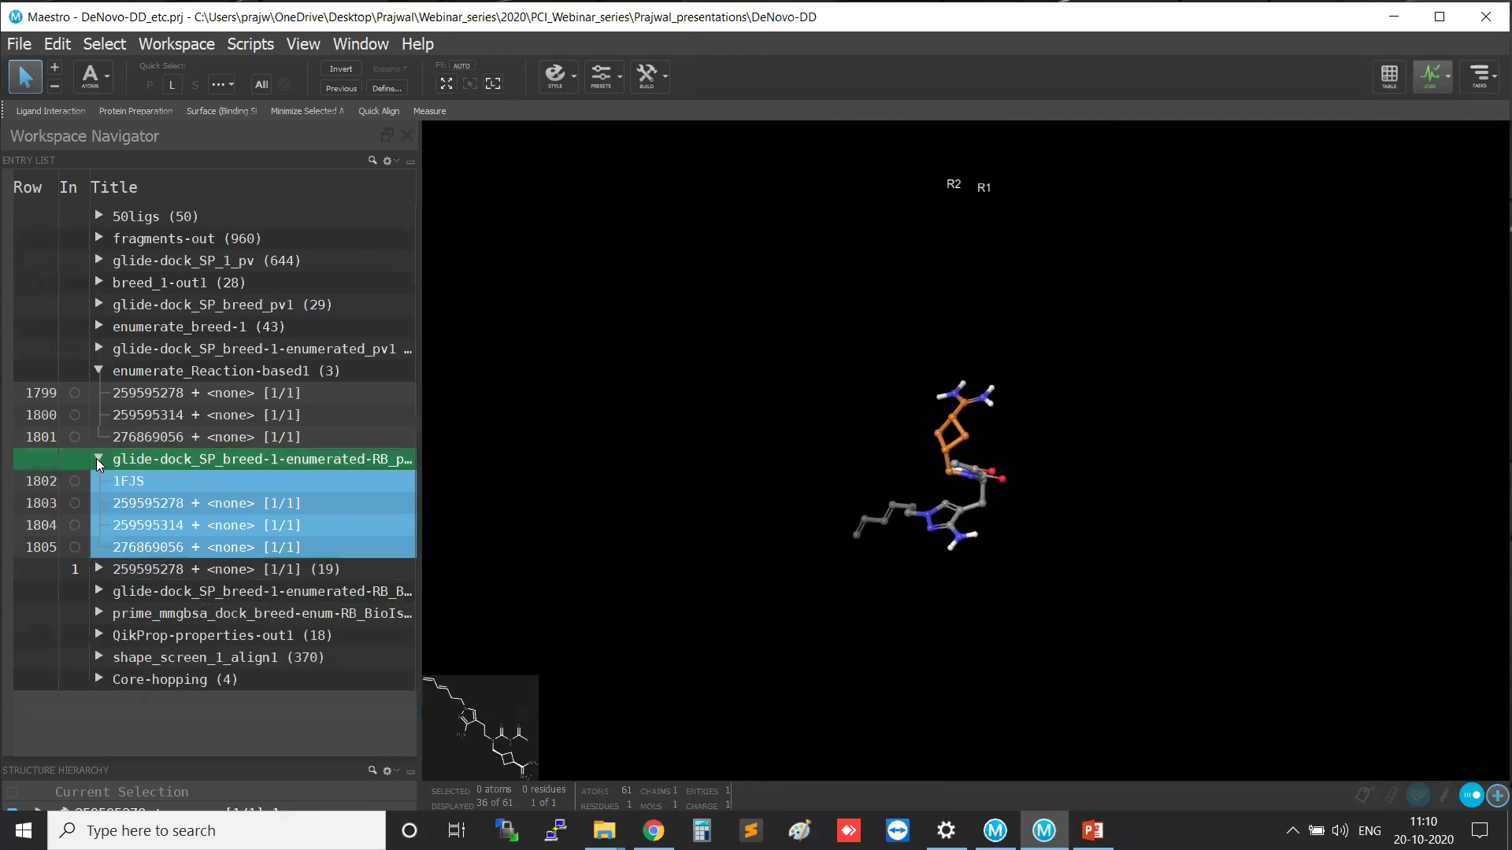
pyautogui.click(74, 503)
pyautogui.click(152, 505)
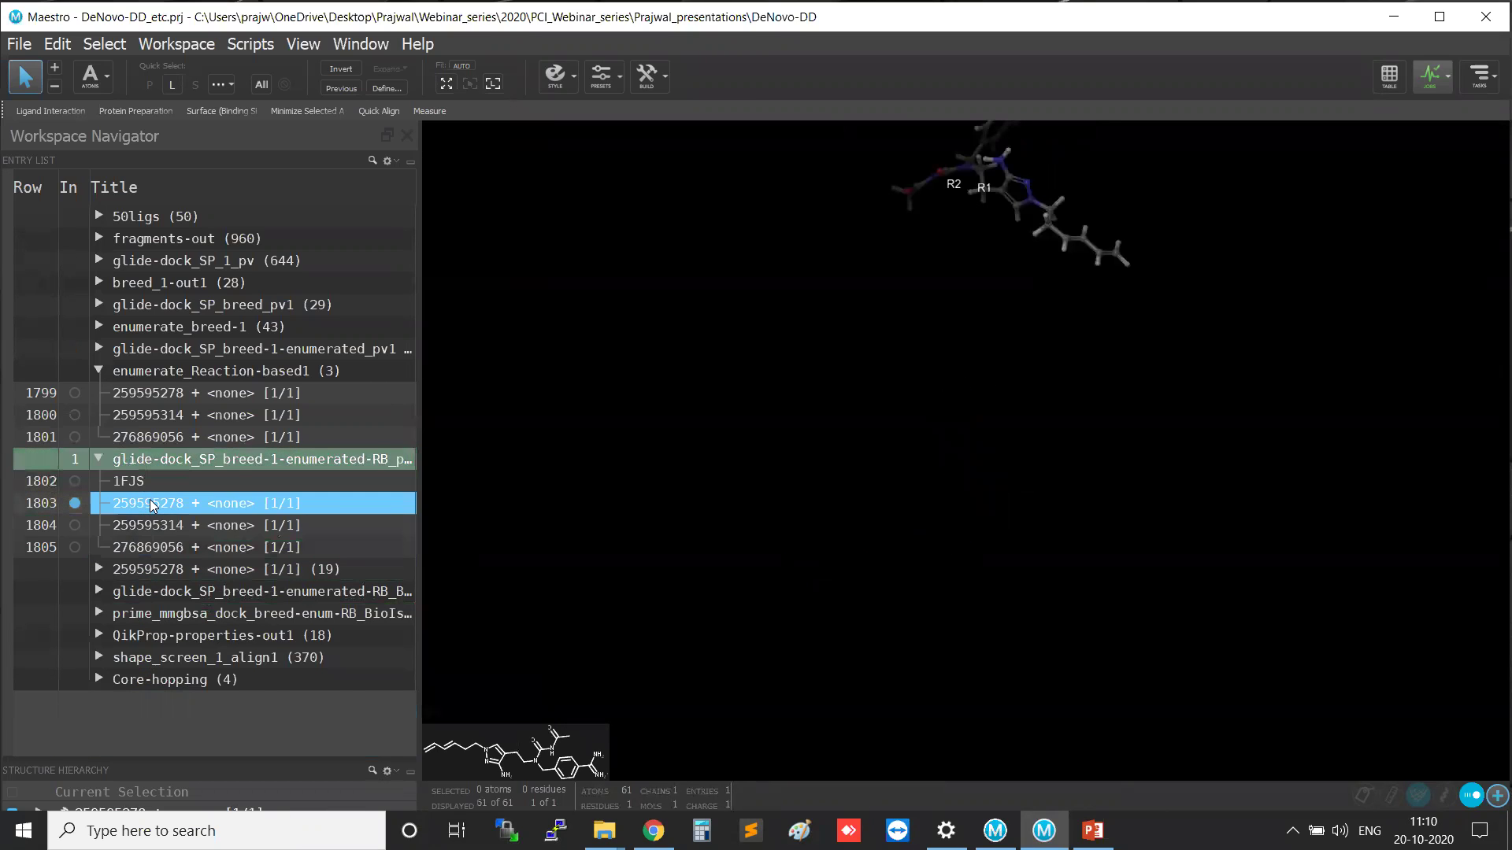
pyautogui.press('l')
pyautogui.moveTo(838, 614)
pyautogui.mouseDown(button='middle')
pyautogui.moveTo(803, 610)
pyautogui.moveTo(858, 594)
pyautogui.moveTo(860, 628)
pyautogui.mouseUp(button='middle')
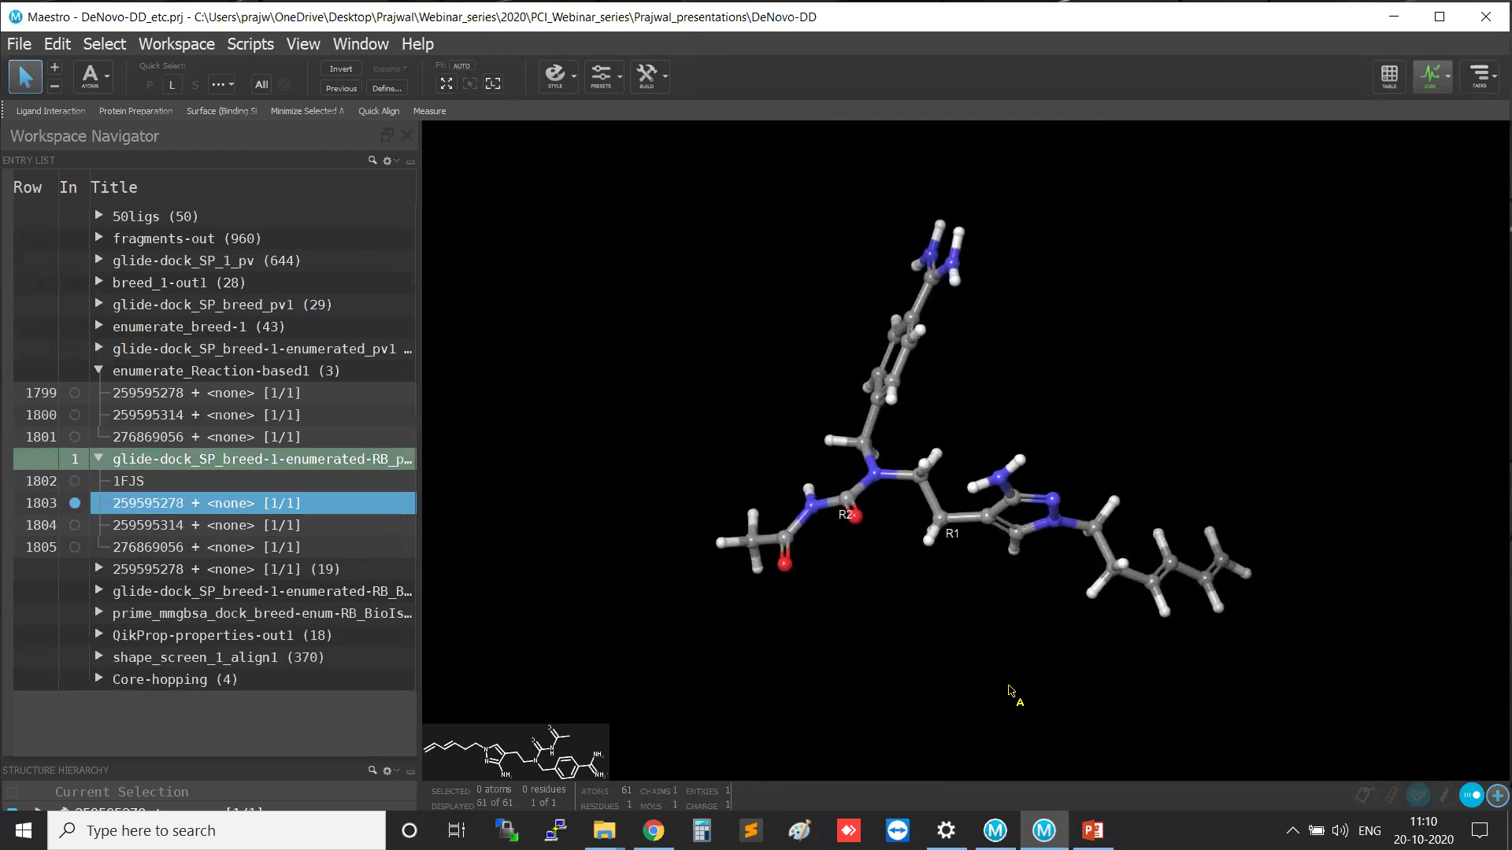
pyautogui.moveTo(1014, 655); pyautogui.dragTo(966, 682, button='middle')
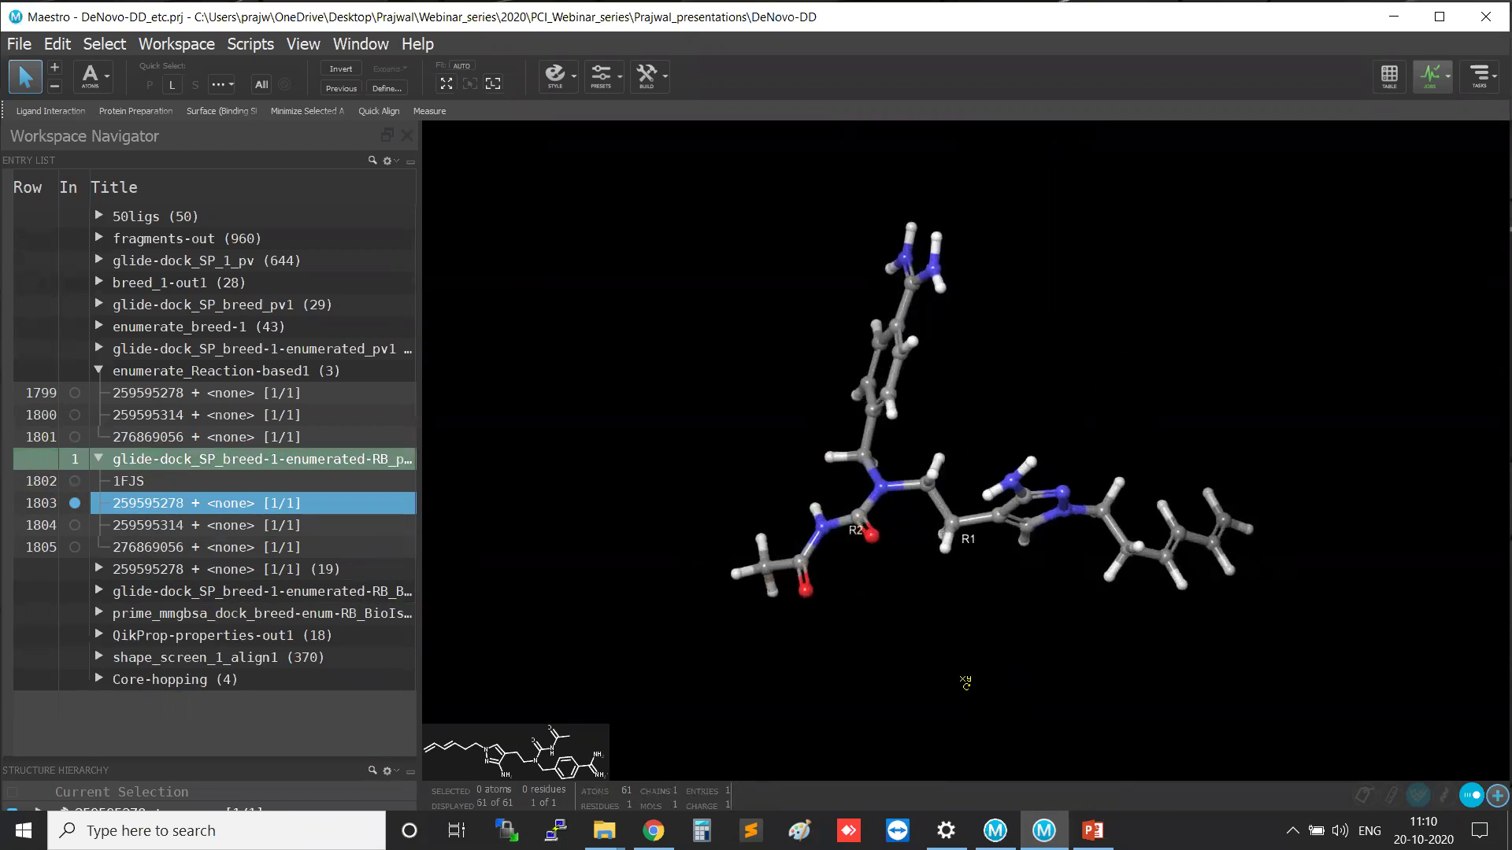
# Search the tasks for "bioisoster" and open Bioisostere Replacement.
pyautogui.click(1481, 84)
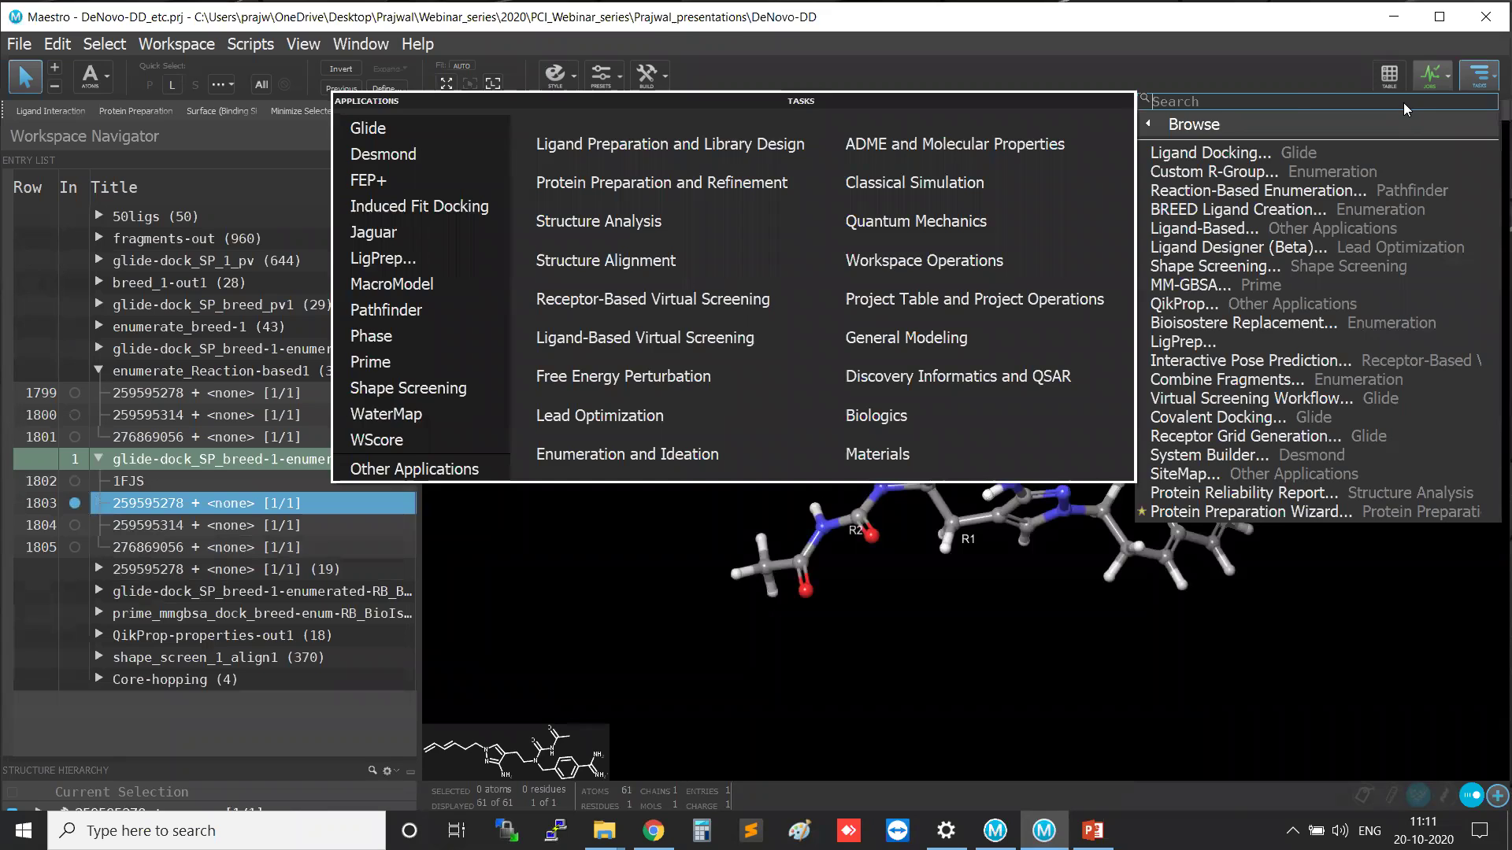
pyautogui.write('bio')
pyautogui.write('st')
pyautogui.press('BackSpace')
pyautogui.press('BackSpace')
pyautogui.write('is')
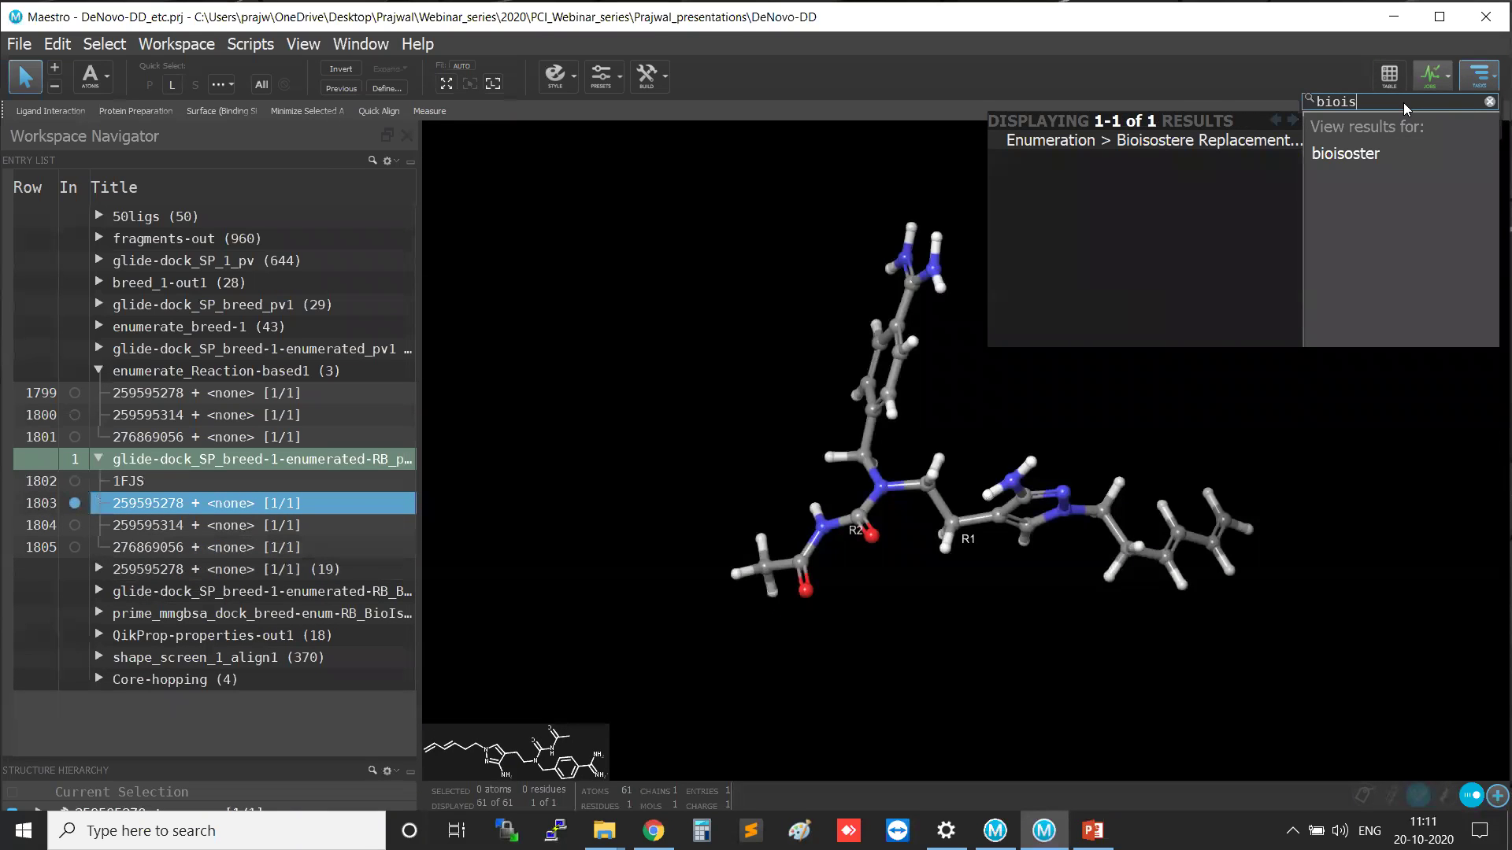
pyautogui.click(1364, 151)
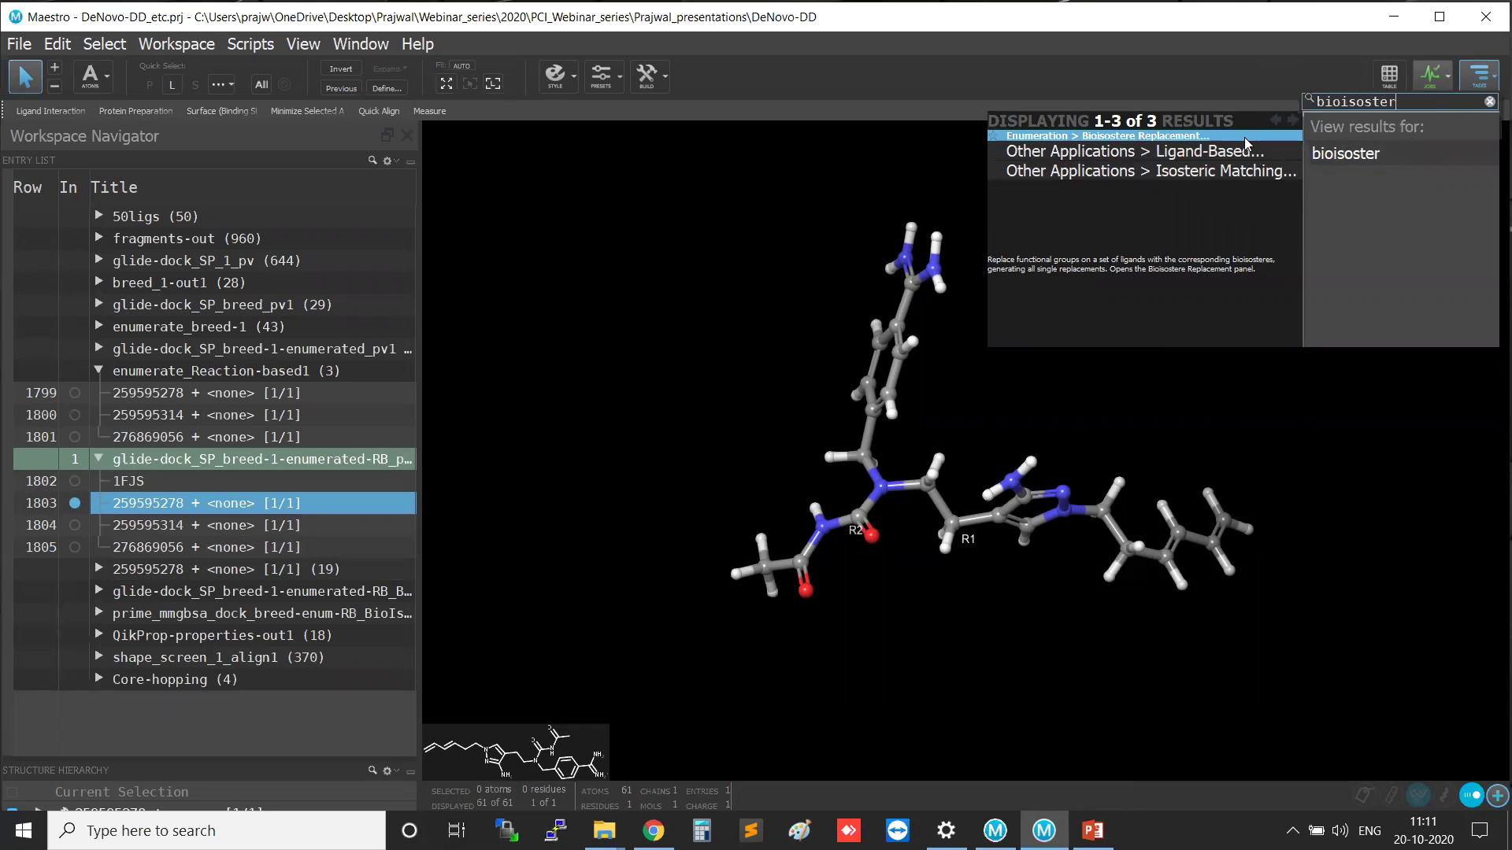
pyautogui.click(1247, 140)
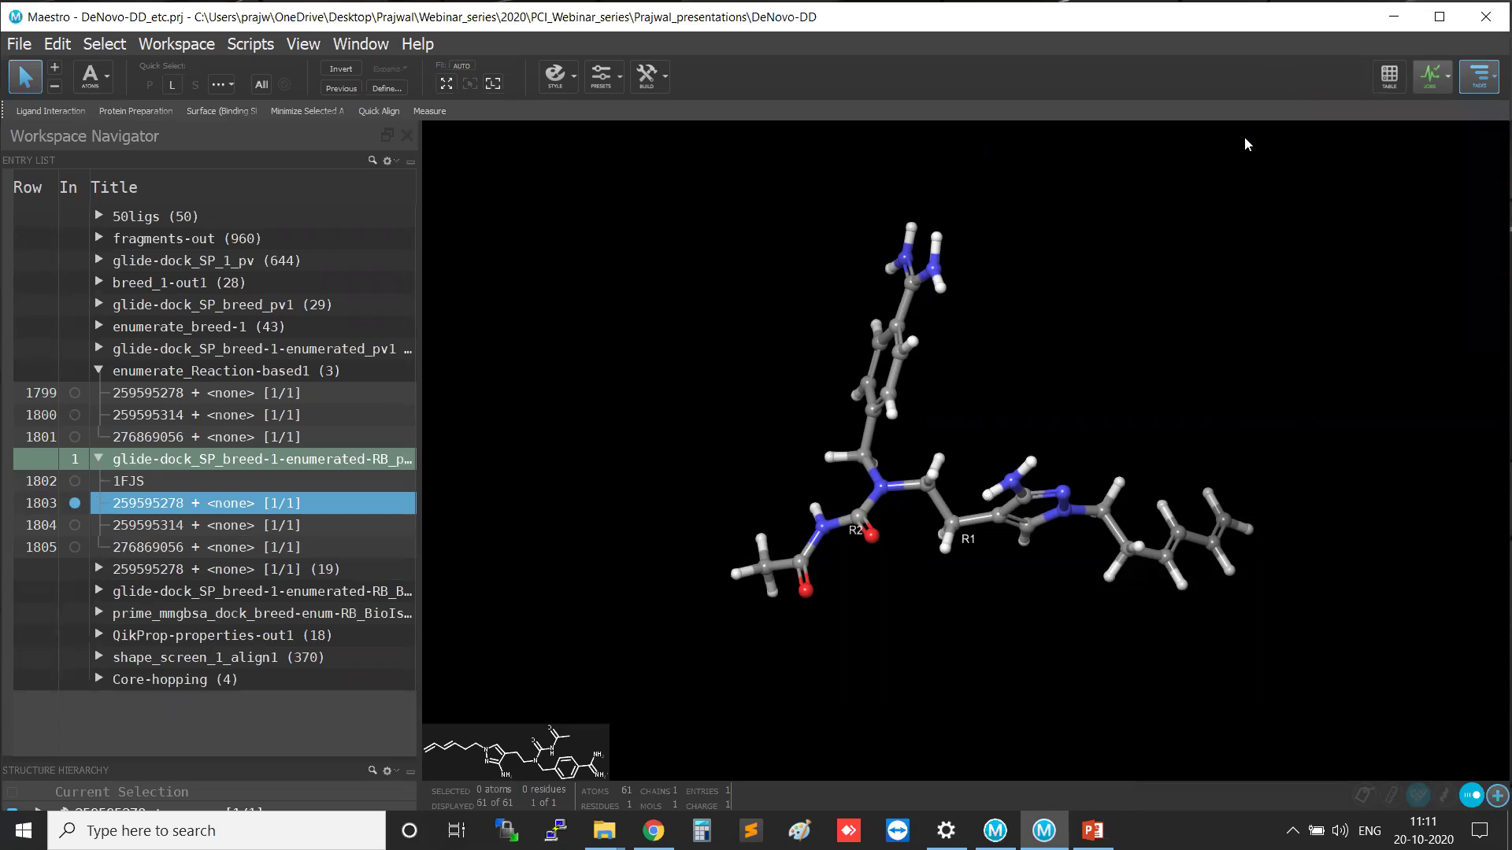
# Review the Project Table (1 selected entry) structure source in Bioisostere Replacement and close it without running the job.
pyautogui.moveTo(748, 202); pyautogui.dragTo(408, 177)
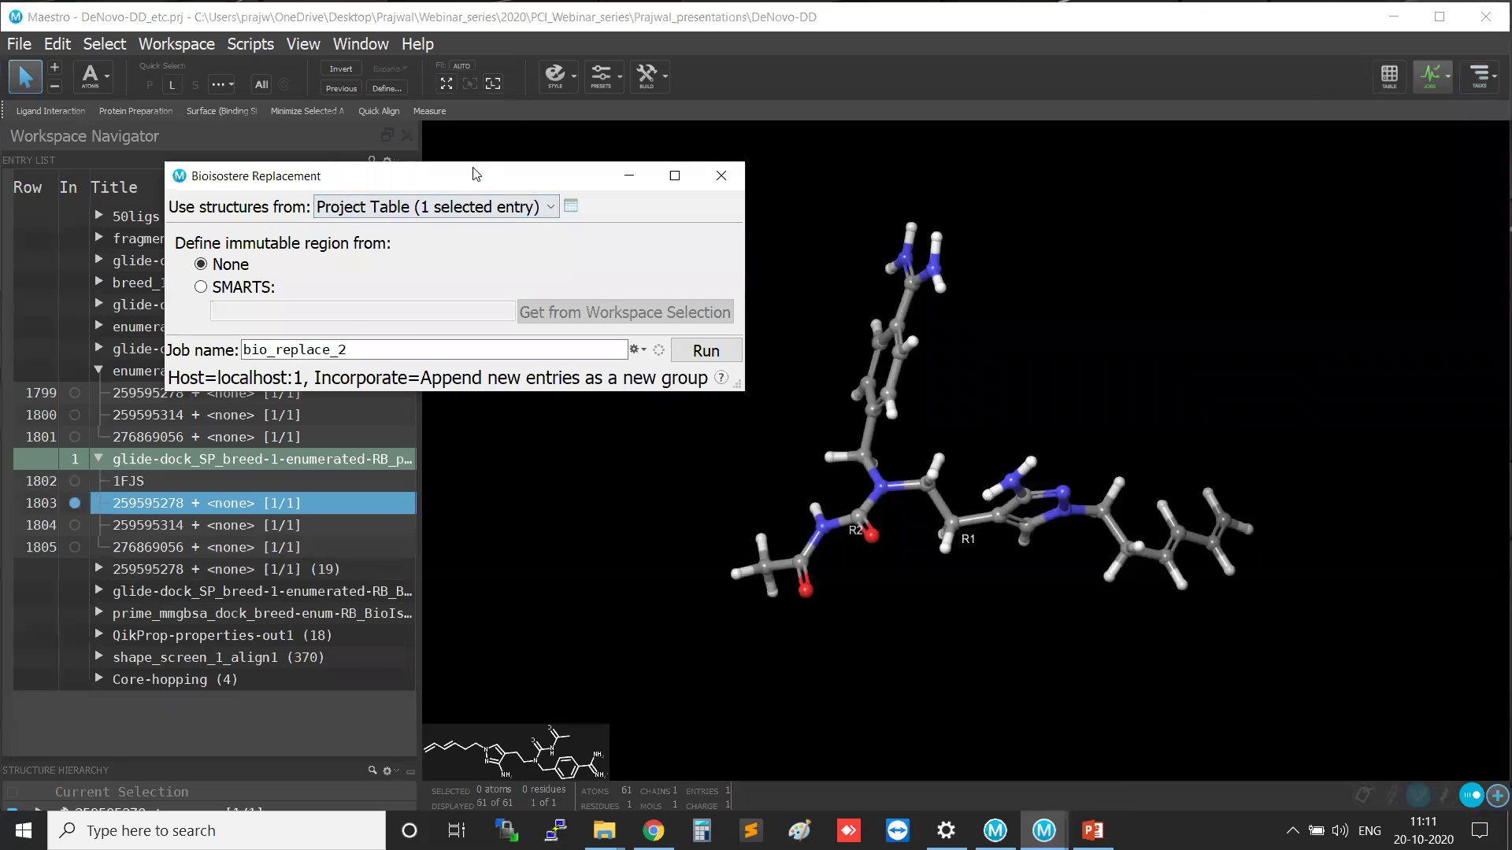
pyautogui.click(433, 208)
pyautogui.click(431, 208)
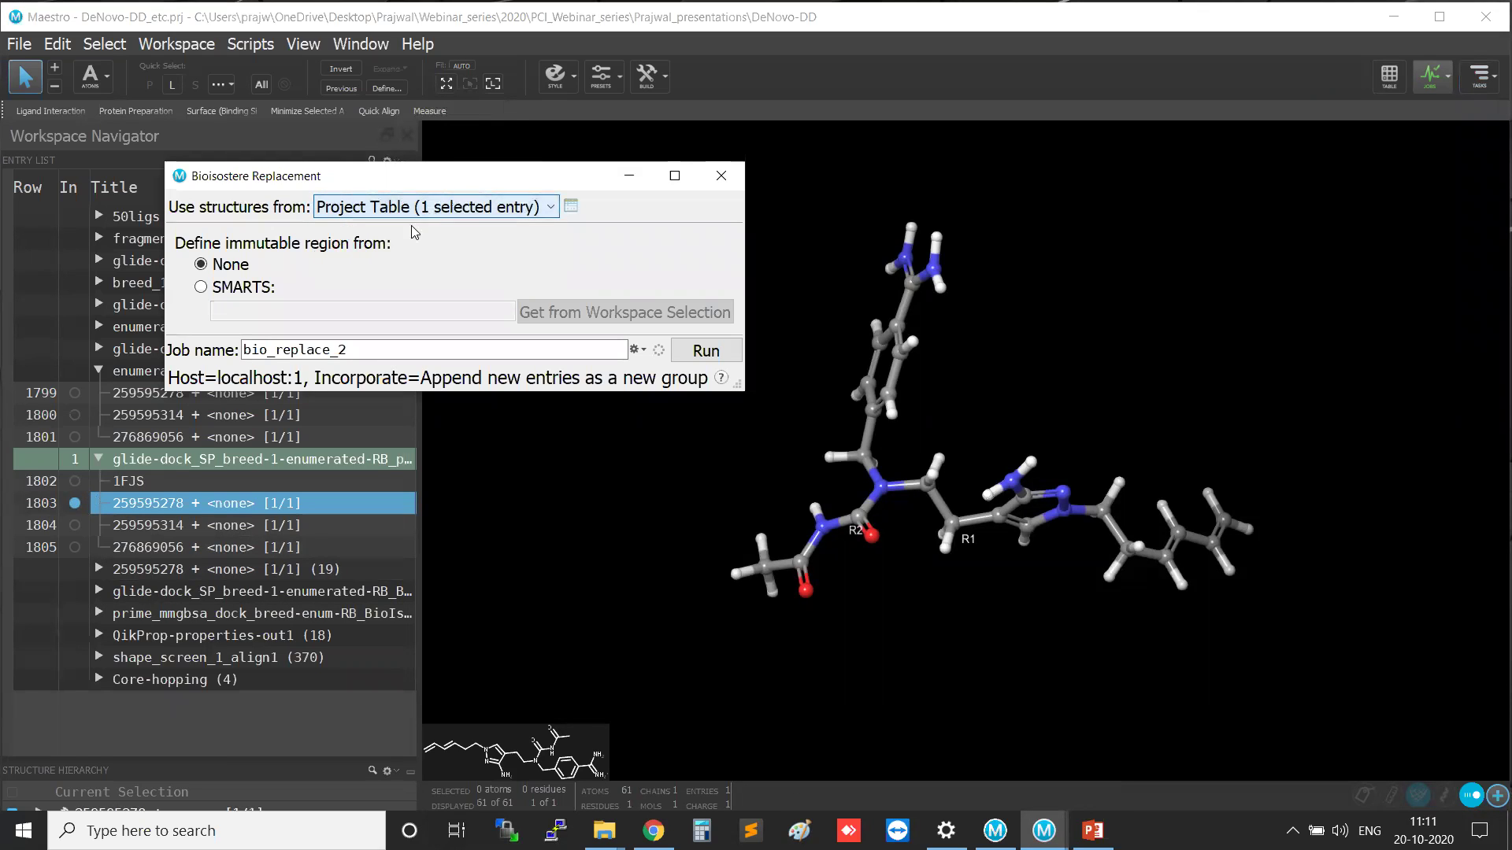
pyautogui.click(732, 351)
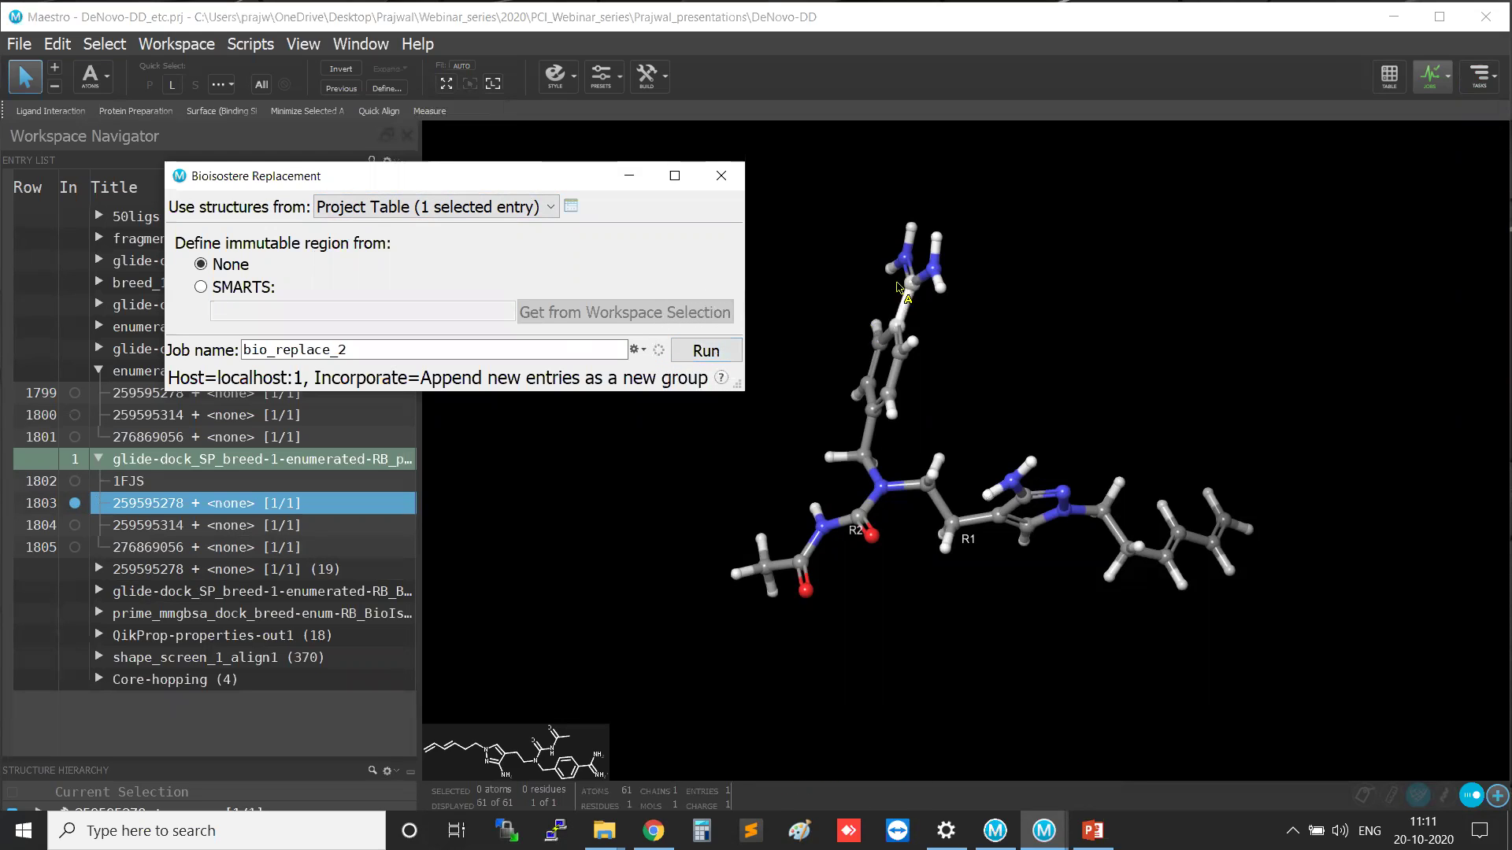
pyautogui.click(721, 176)
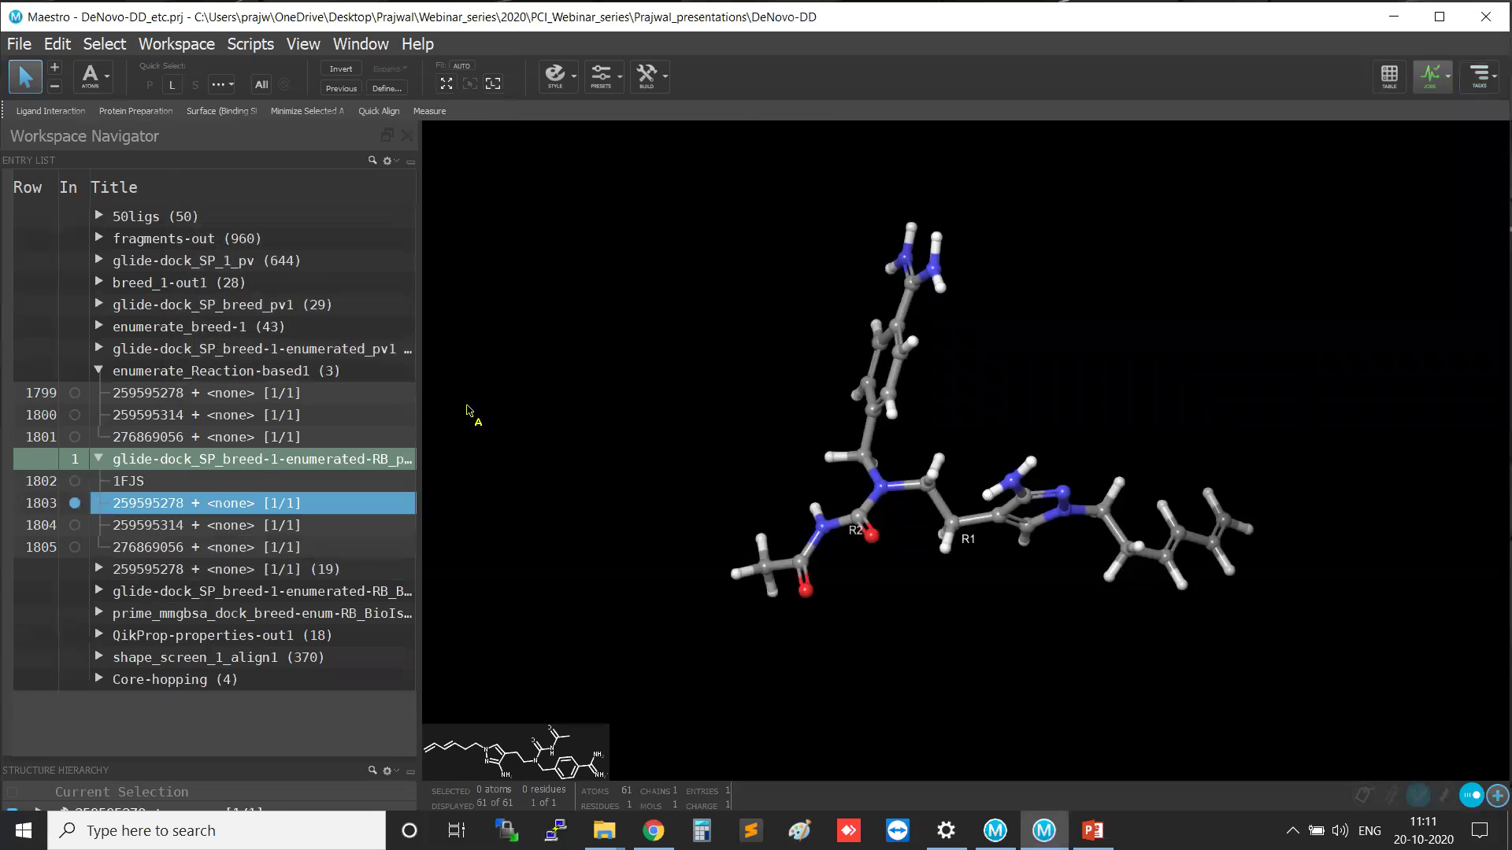
pyautogui.click(98, 458)
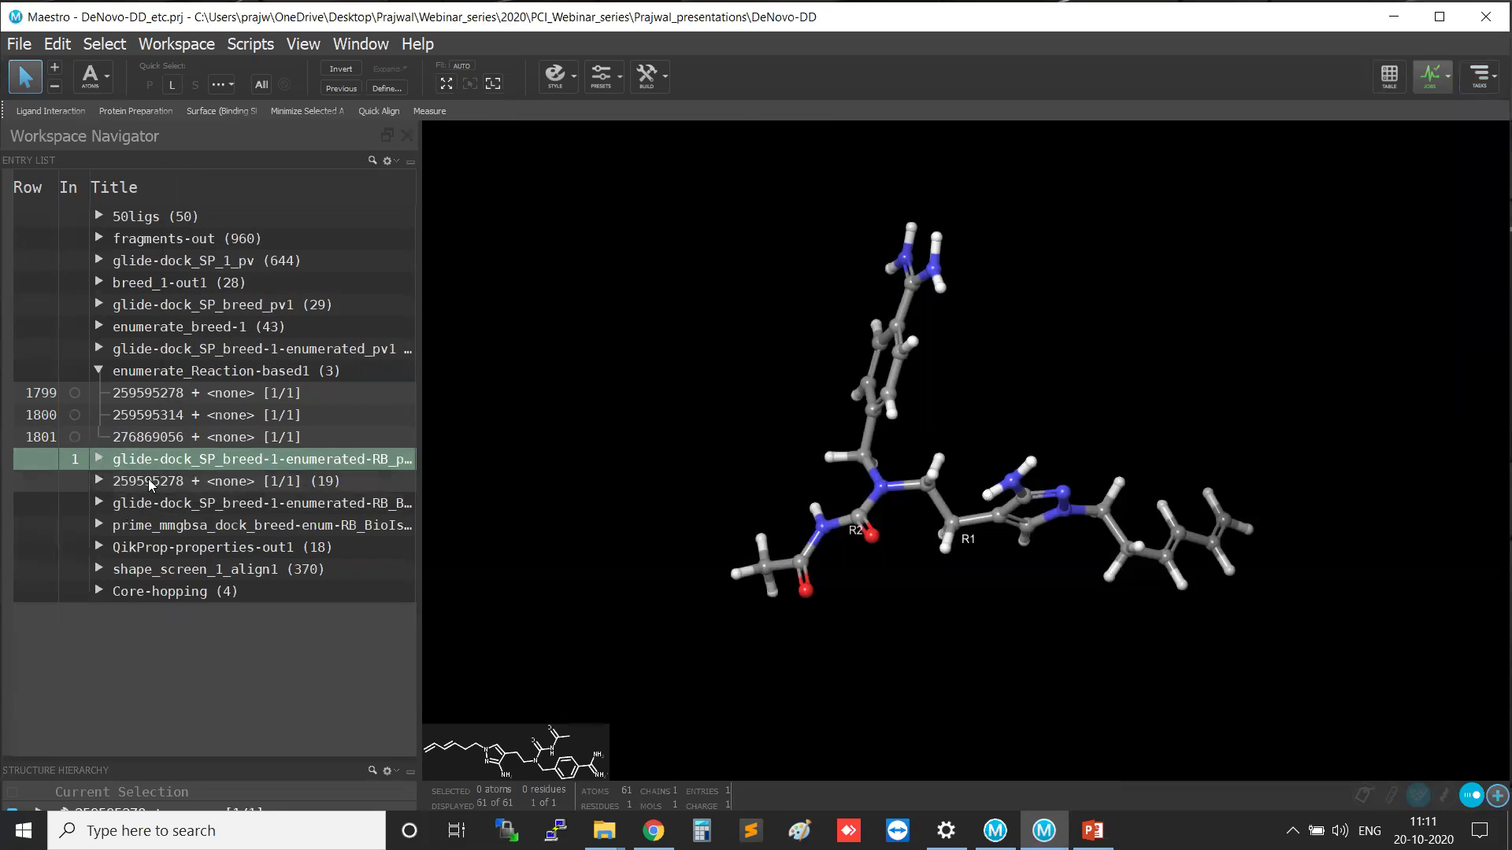
pyautogui.click(98, 481)
pyautogui.click(75, 503)
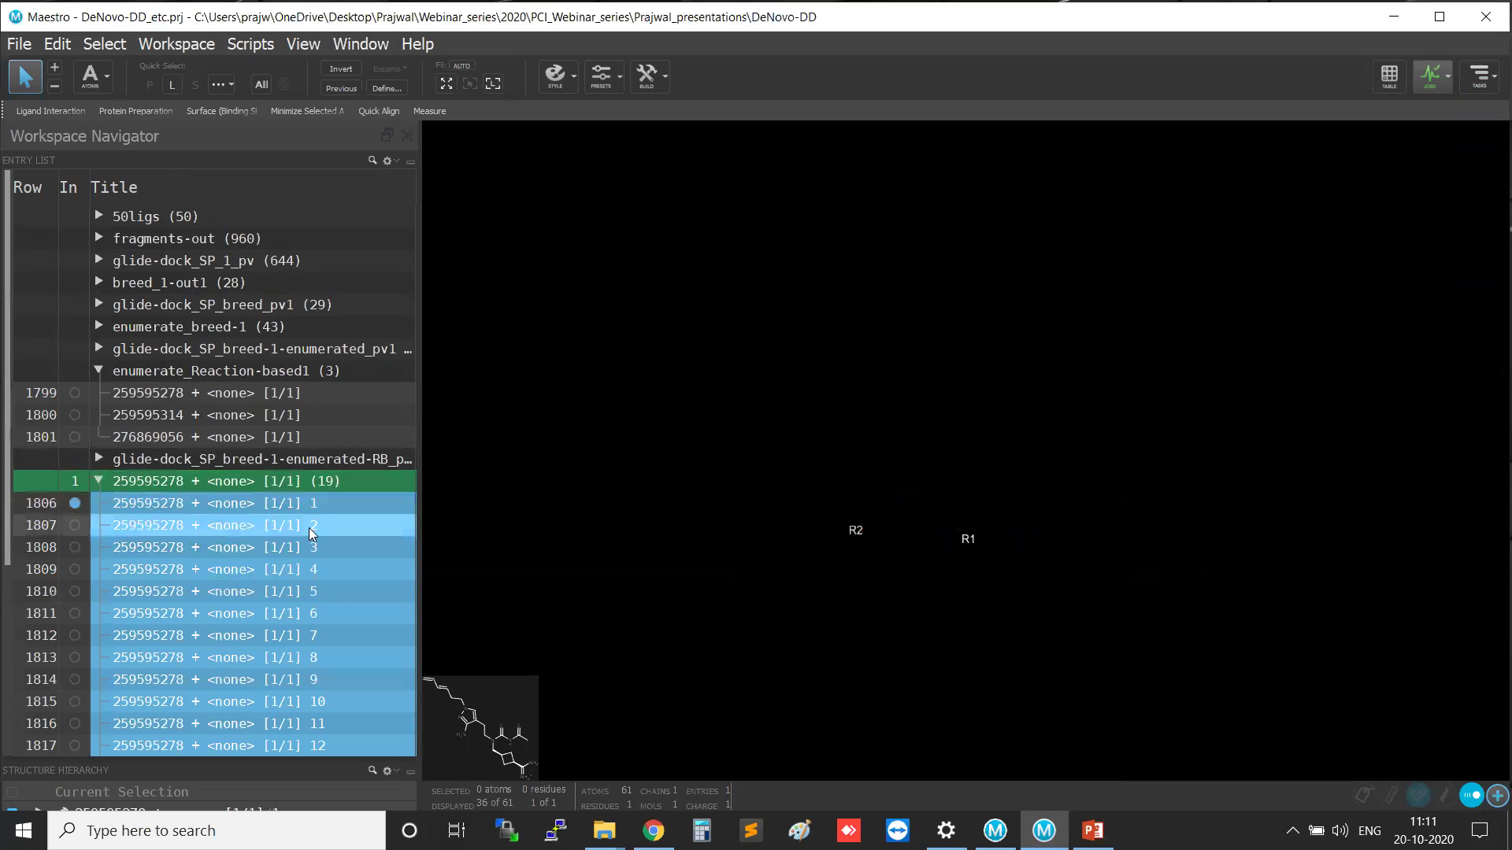
pyautogui.press('l')
pyautogui.moveTo(1097, 532); pyautogui.dragTo(1143, 559, button='middle')
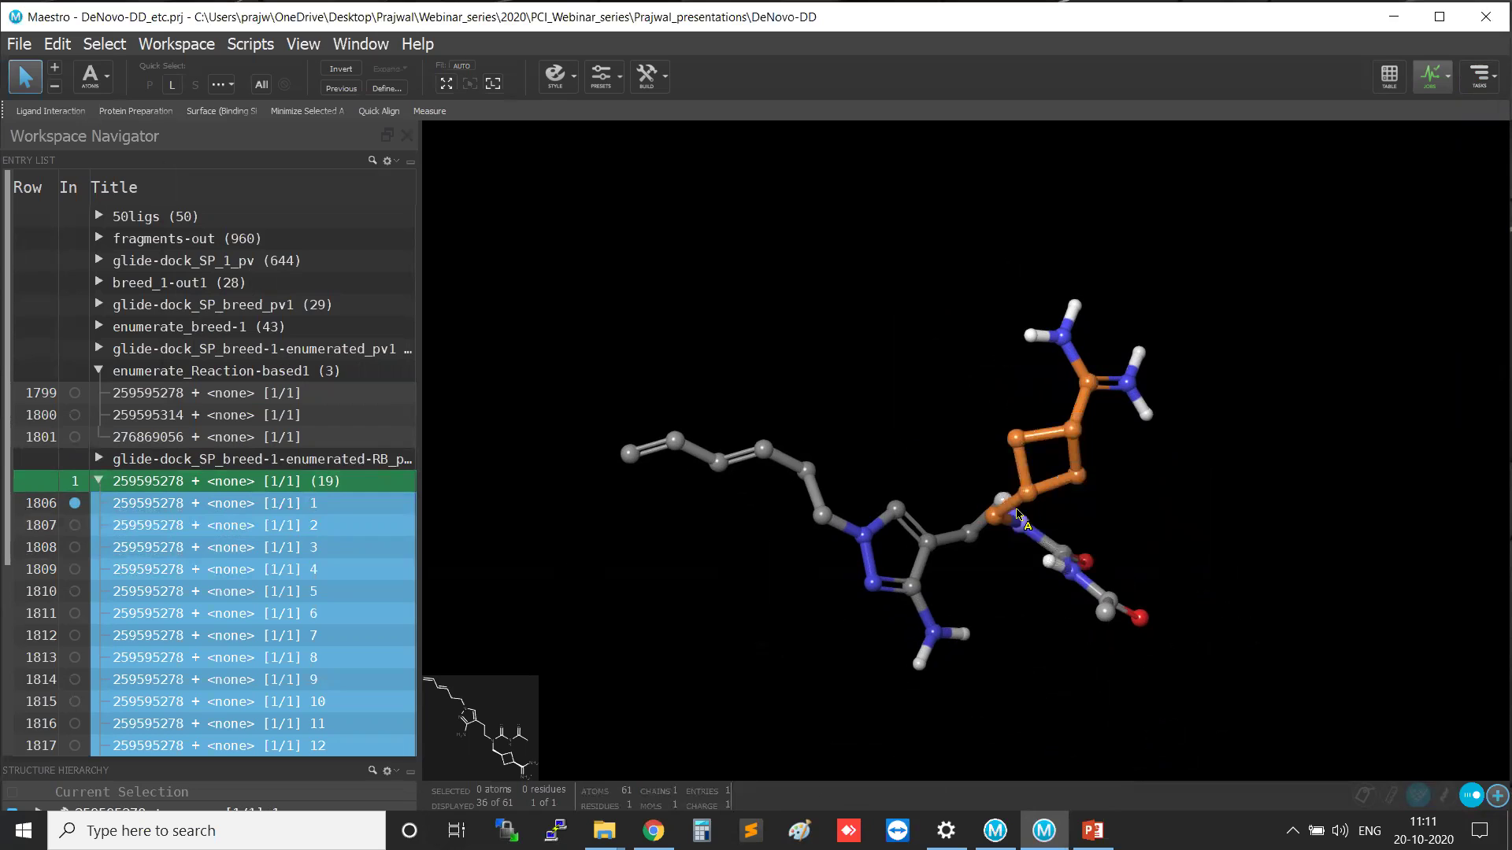
# Display the bioisostere analogues in rows 1807 to 1810 one after another and examine their replaced ring fragments up close.
pyautogui.click(77, 525)
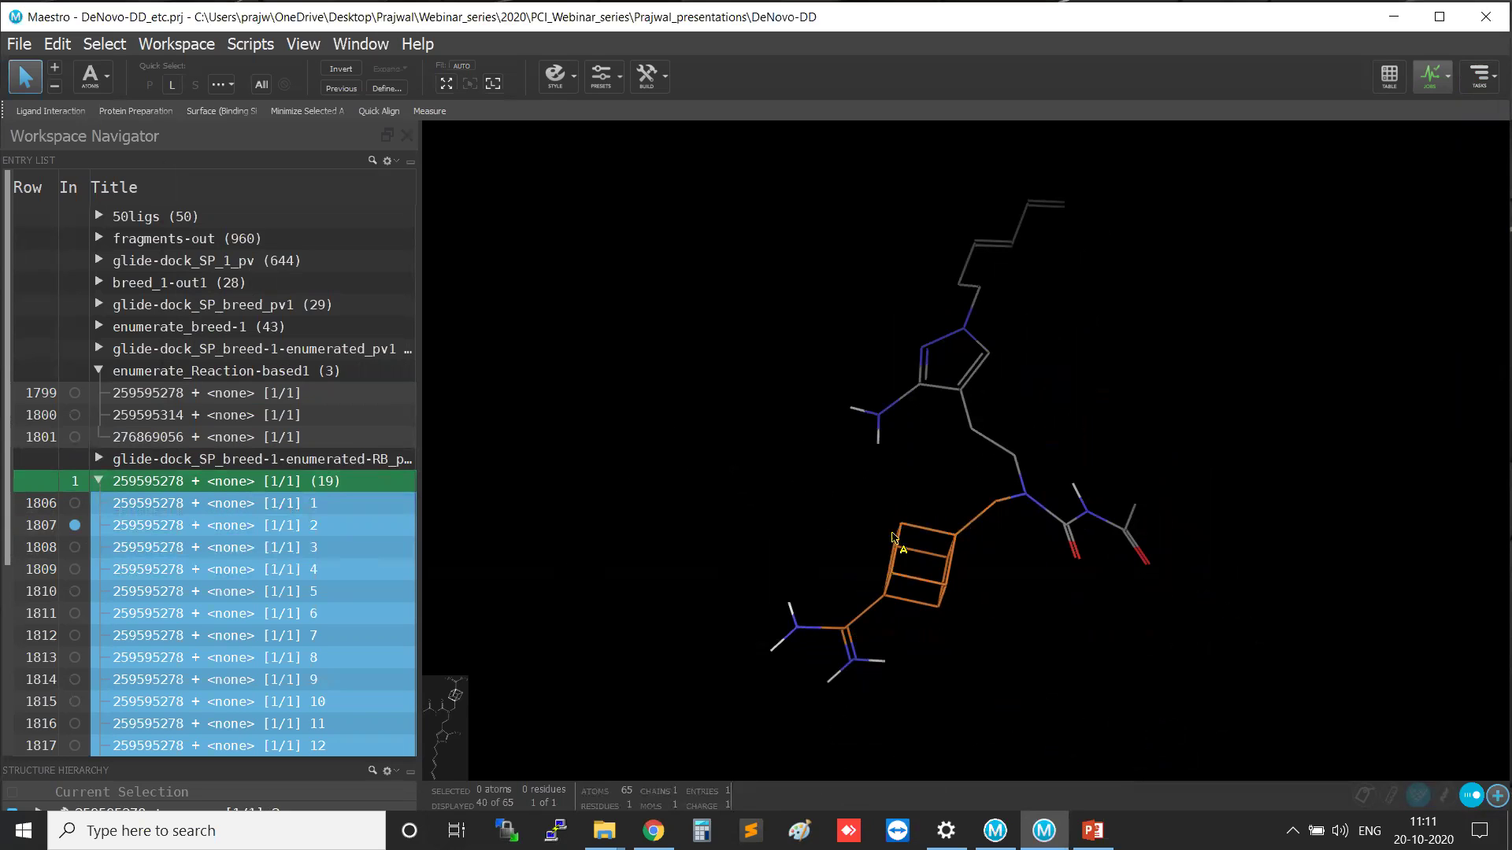
pyautogui.click(74, 548)
pyautogui.moveTo(1024, 618); pyautogui.dragTo(946, 647, button='middle')
pyautogui.scroll(3, 947, 649)
pyautogui.moveTo(974, 569); pyautogui.dragTo(868, 579, button='right')
pyautogui.moveTo(927, 562); pyautogui.dragTo(872, 572, button='middle')
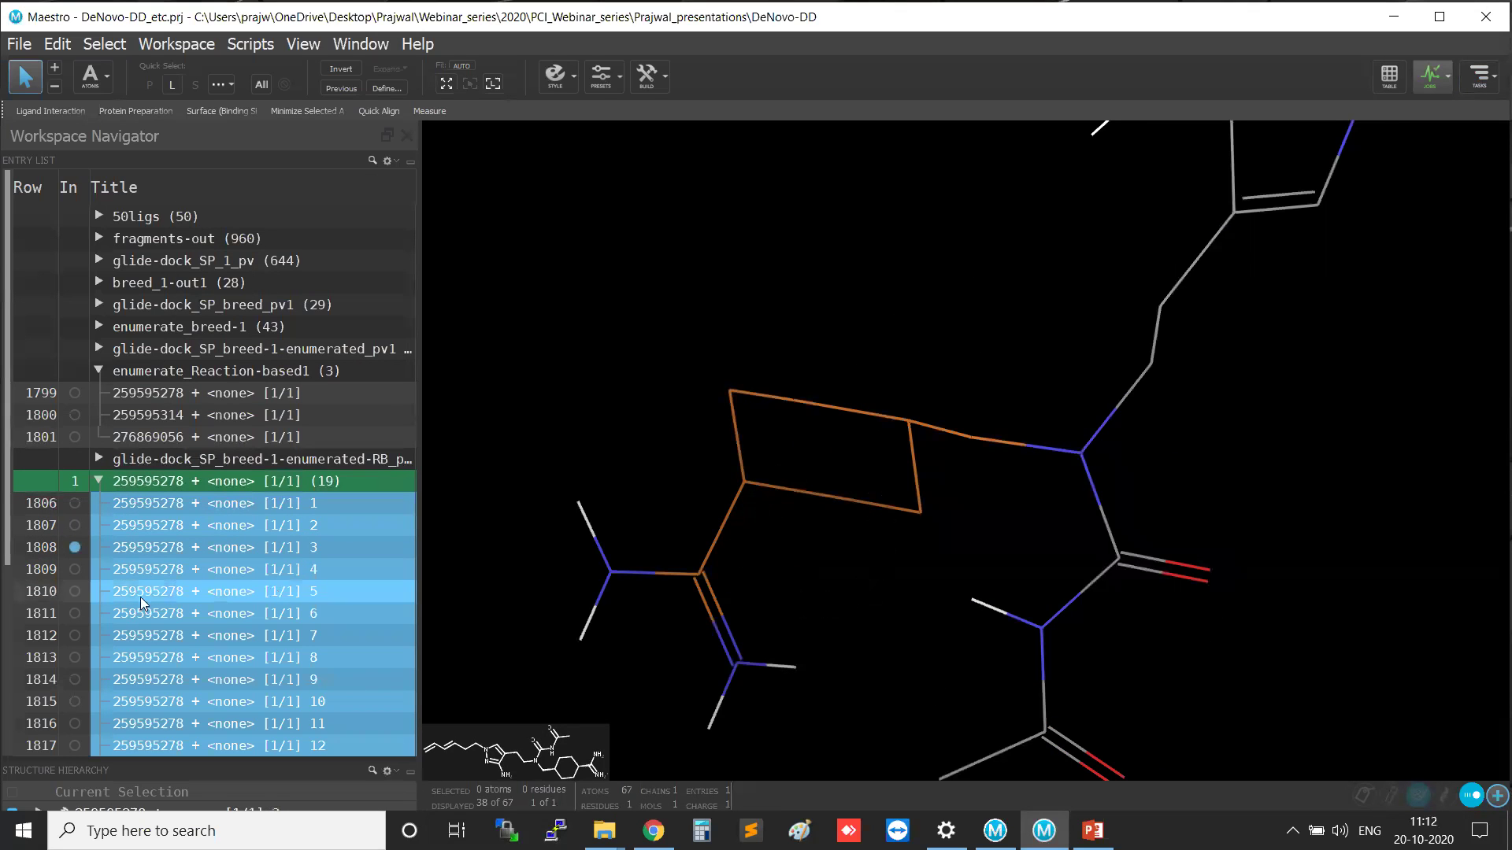
pyautogui.click(75, 569)
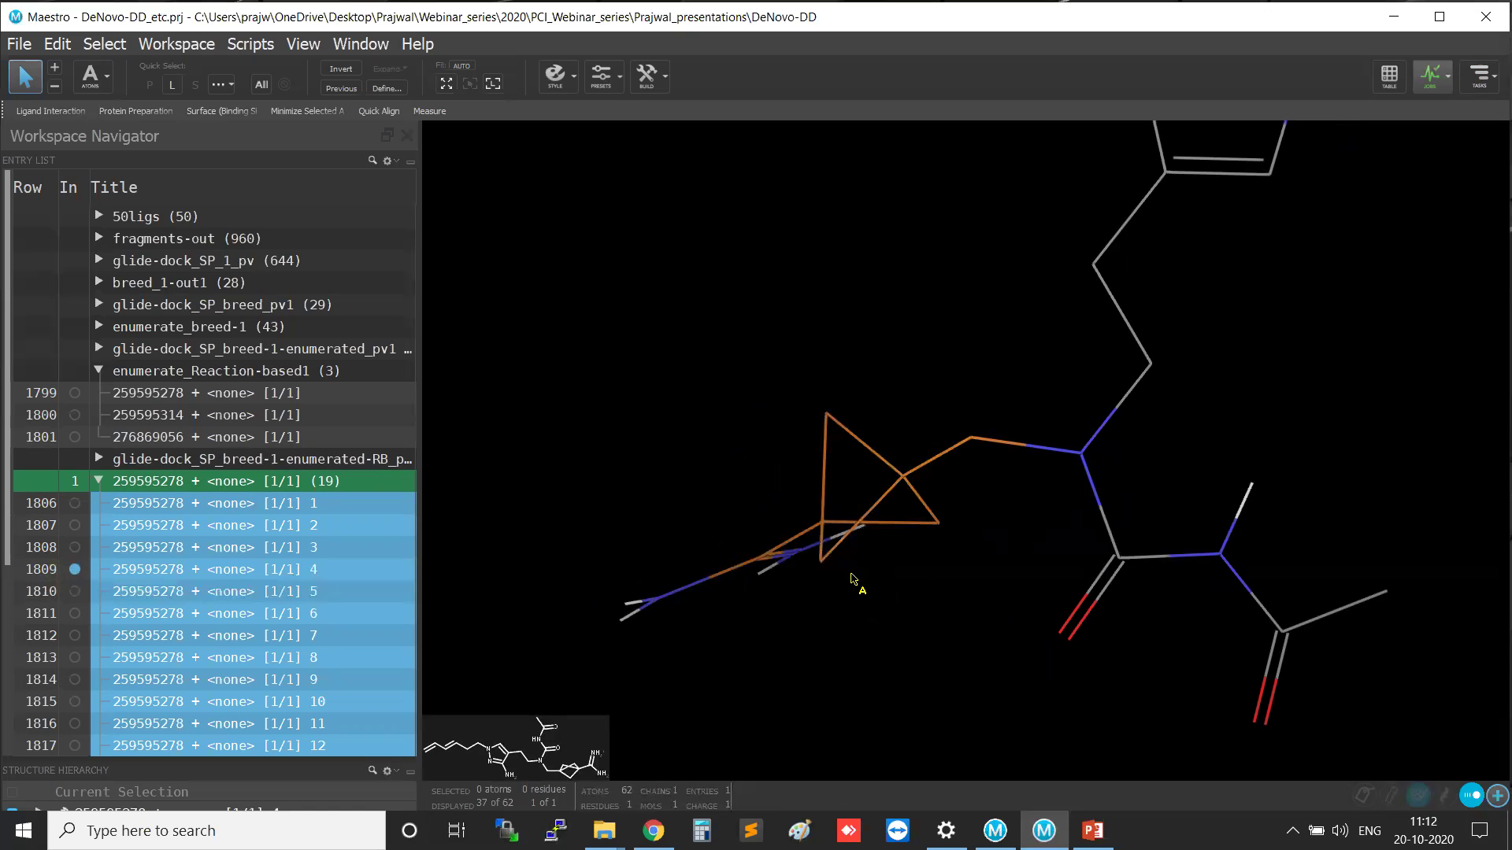
pyautogui.click(73, 591)
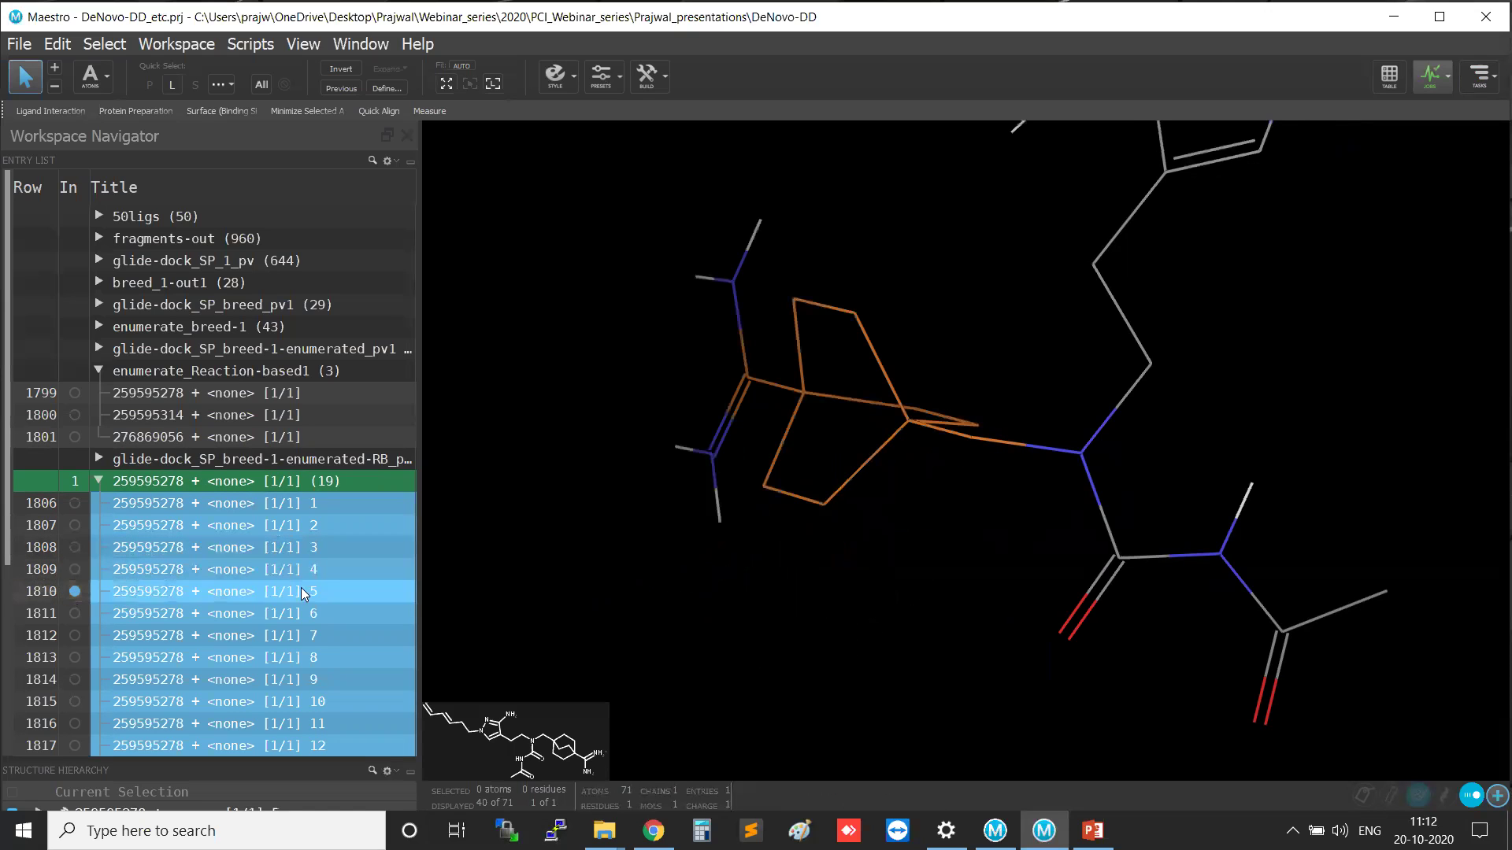
pyautogui.click(75, 503)
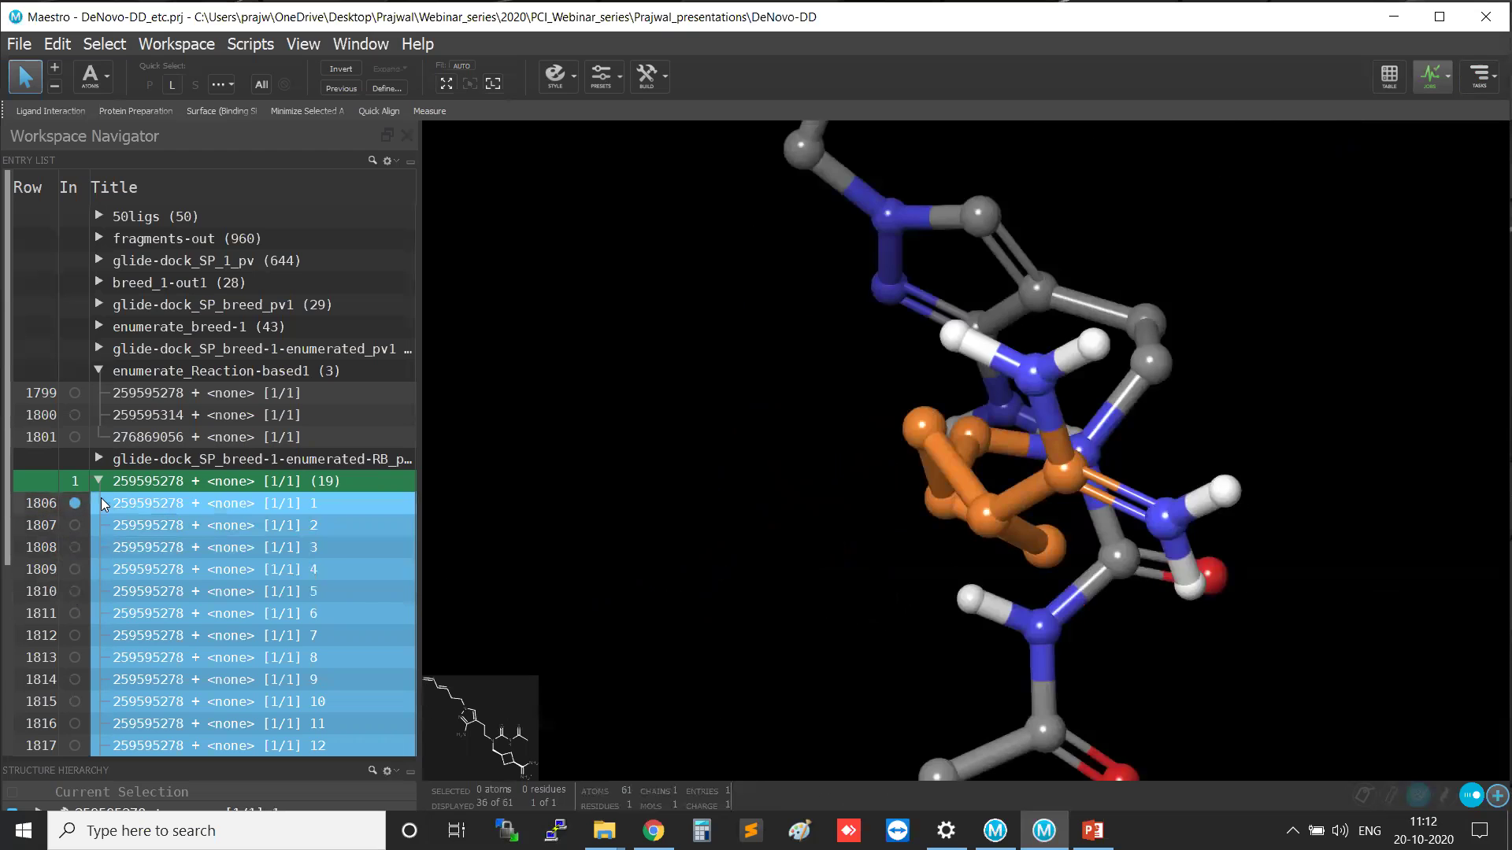
pyautogui.moveTo(879, 518); pyautogui.dragTo(756, 602, button='middle')
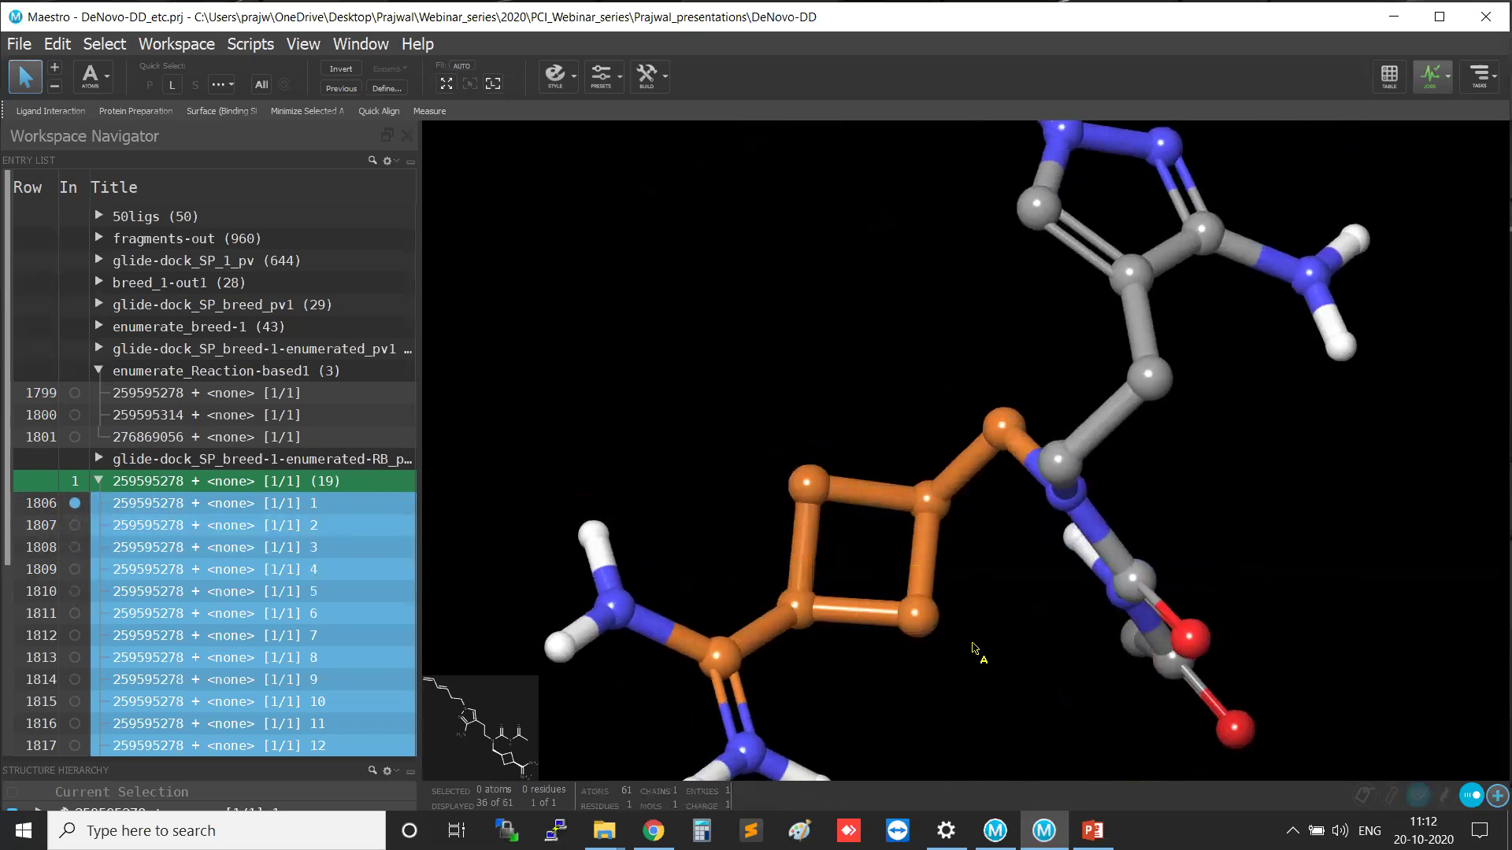
pyautogui.scroll(-3, 979, 652)
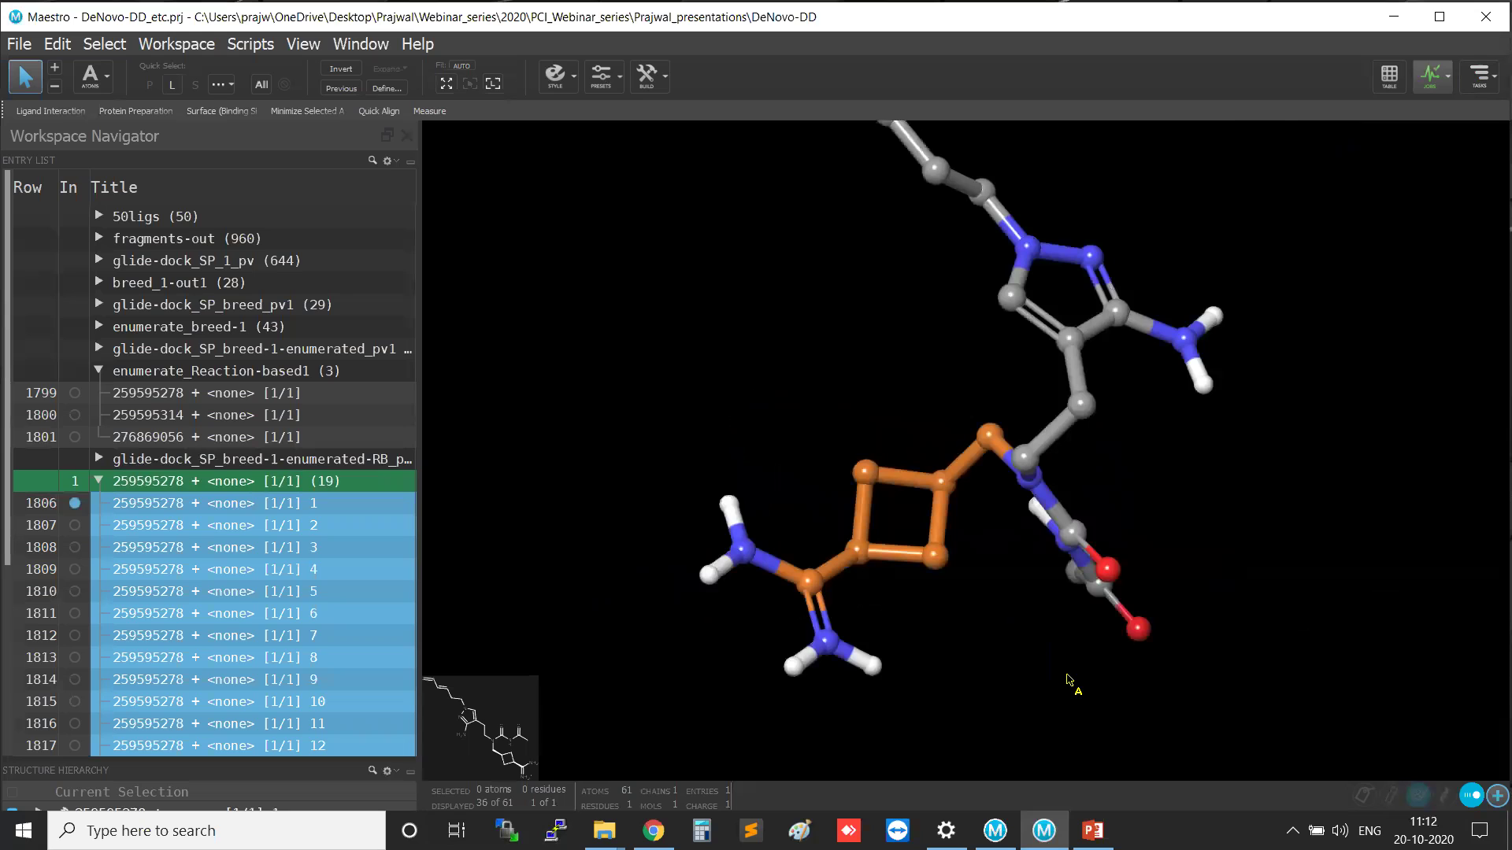
pyautogui.click(98, 481)
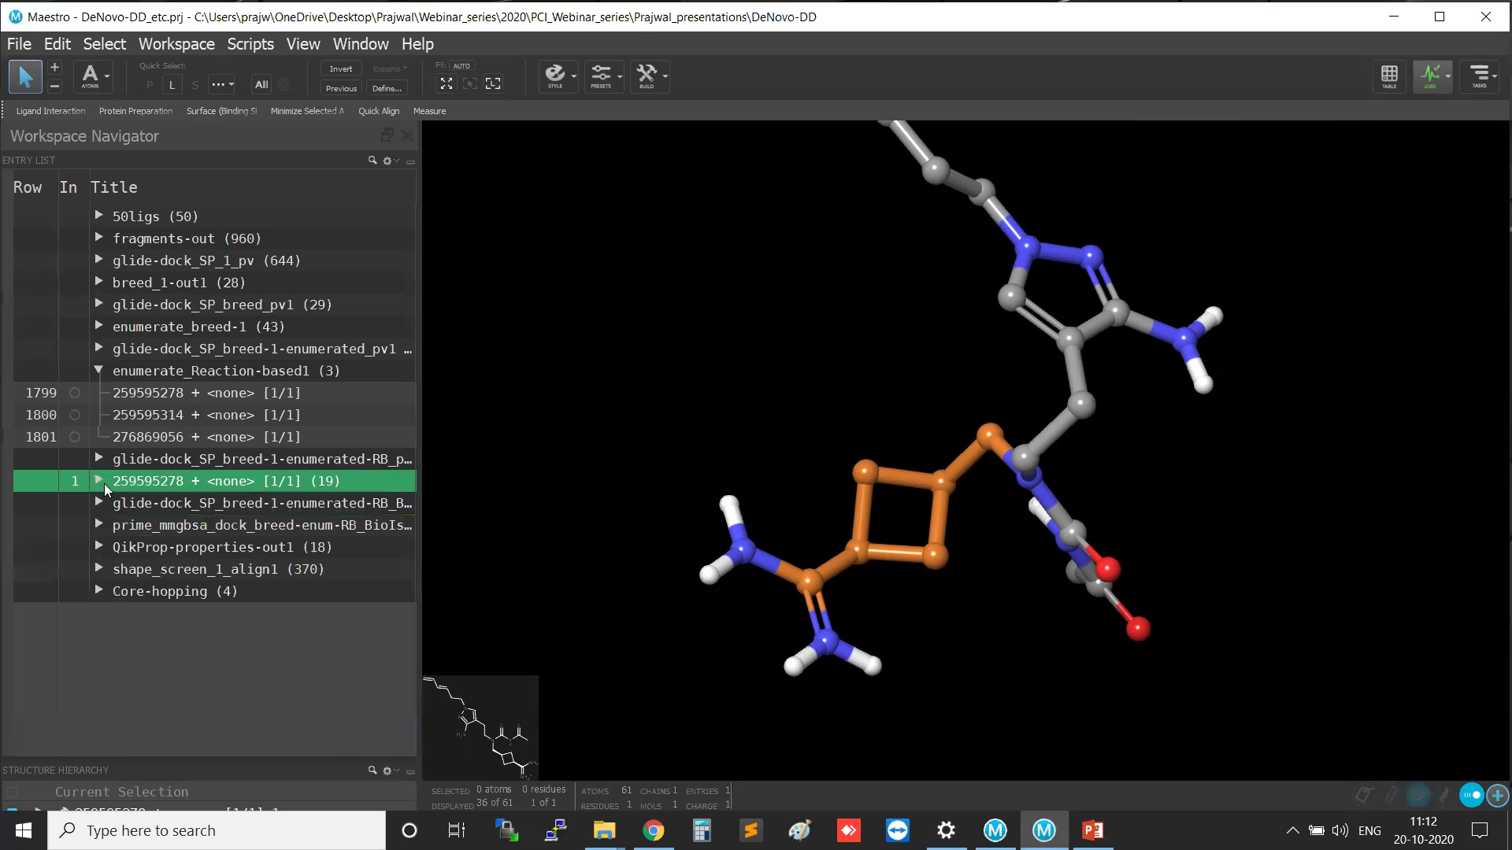
pyautogui.click(185, 506)
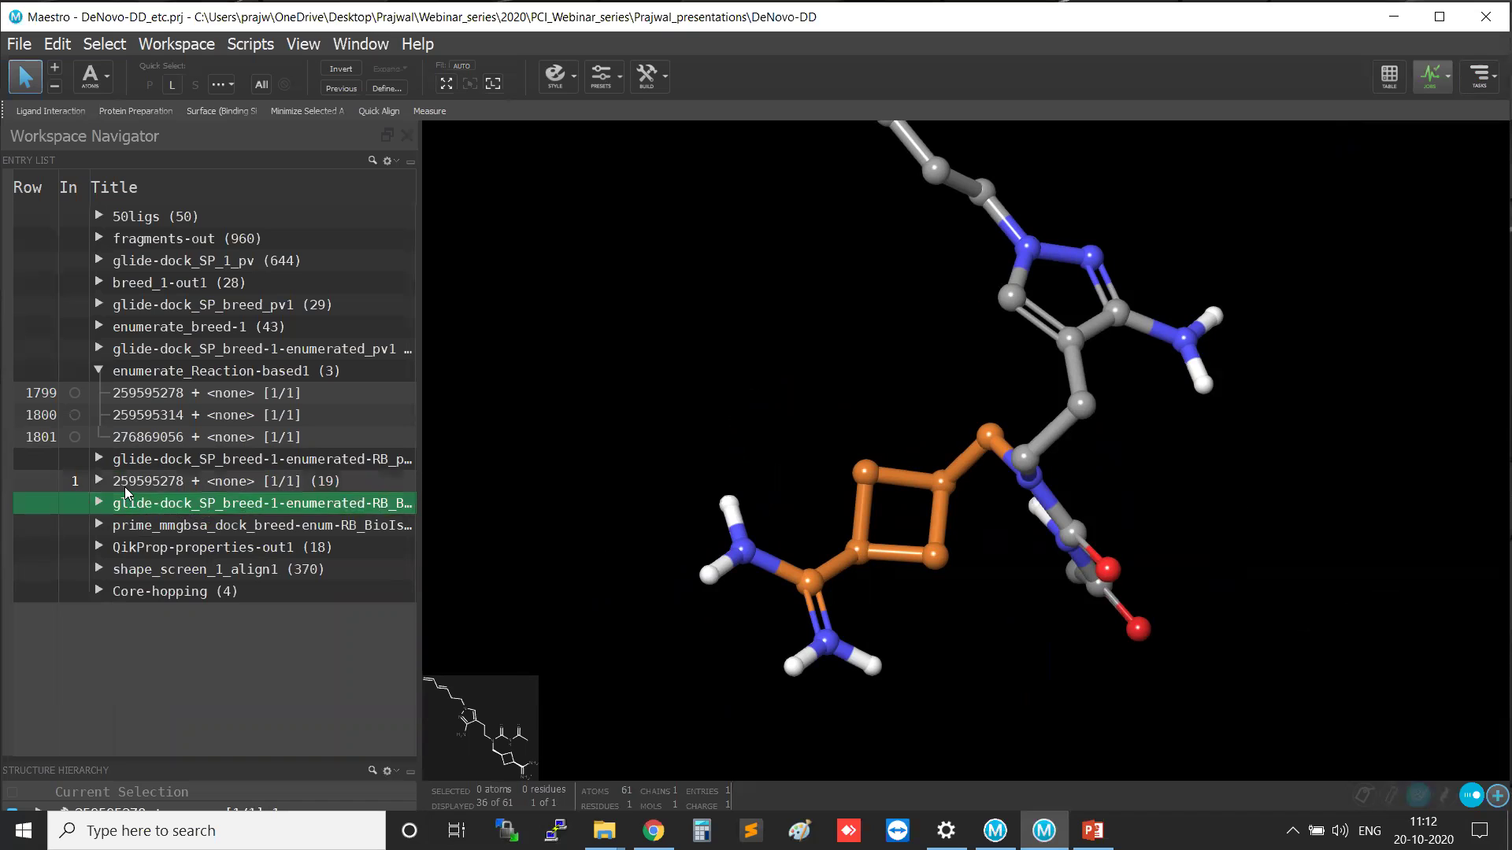
pyautogui.click(128, 485)
pyautogui.click(99, 481)
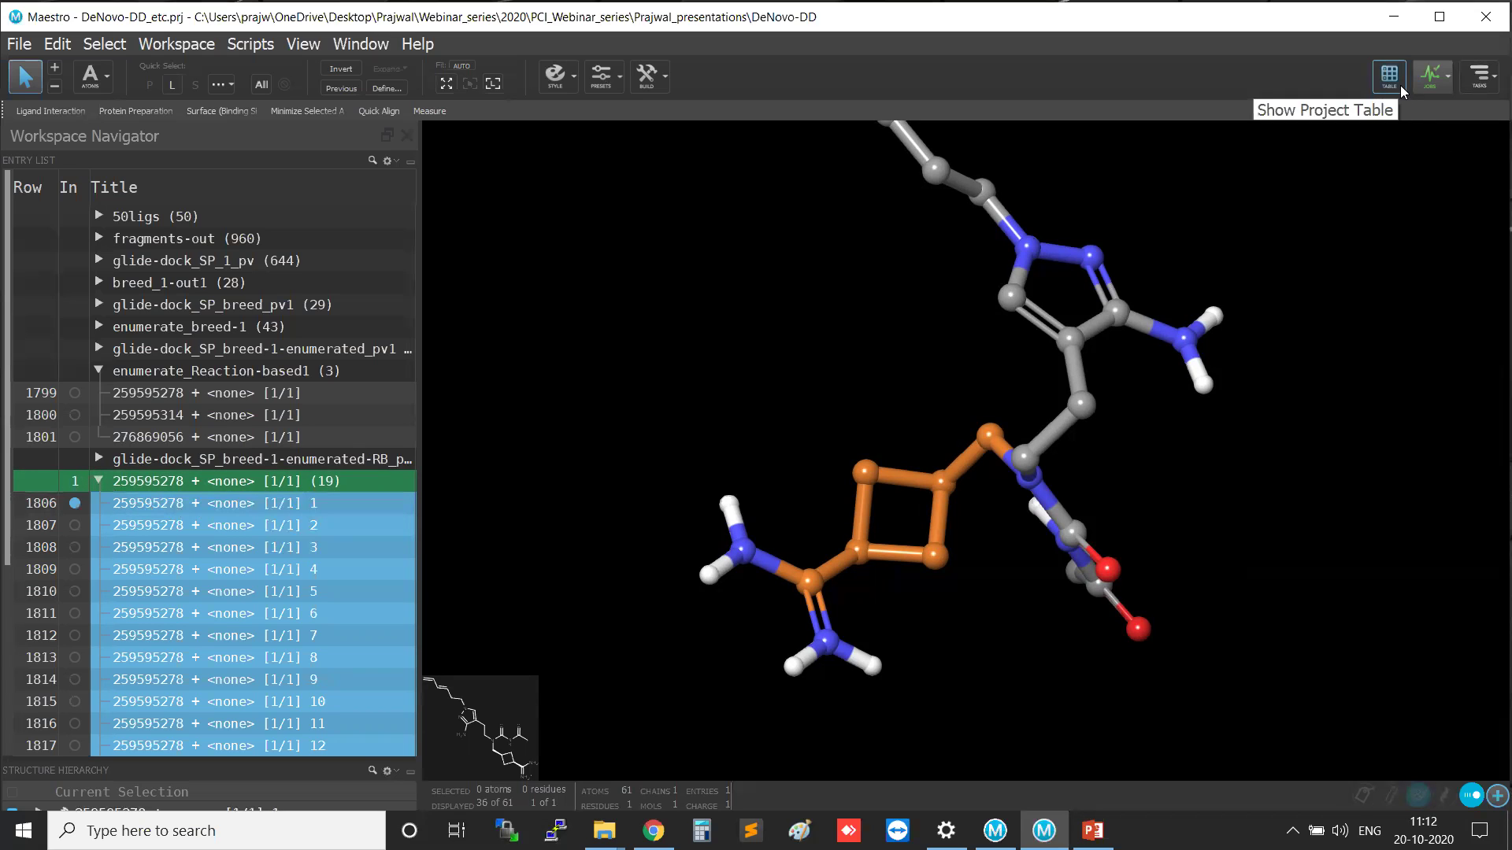
pyautogui.click(1483, 79)
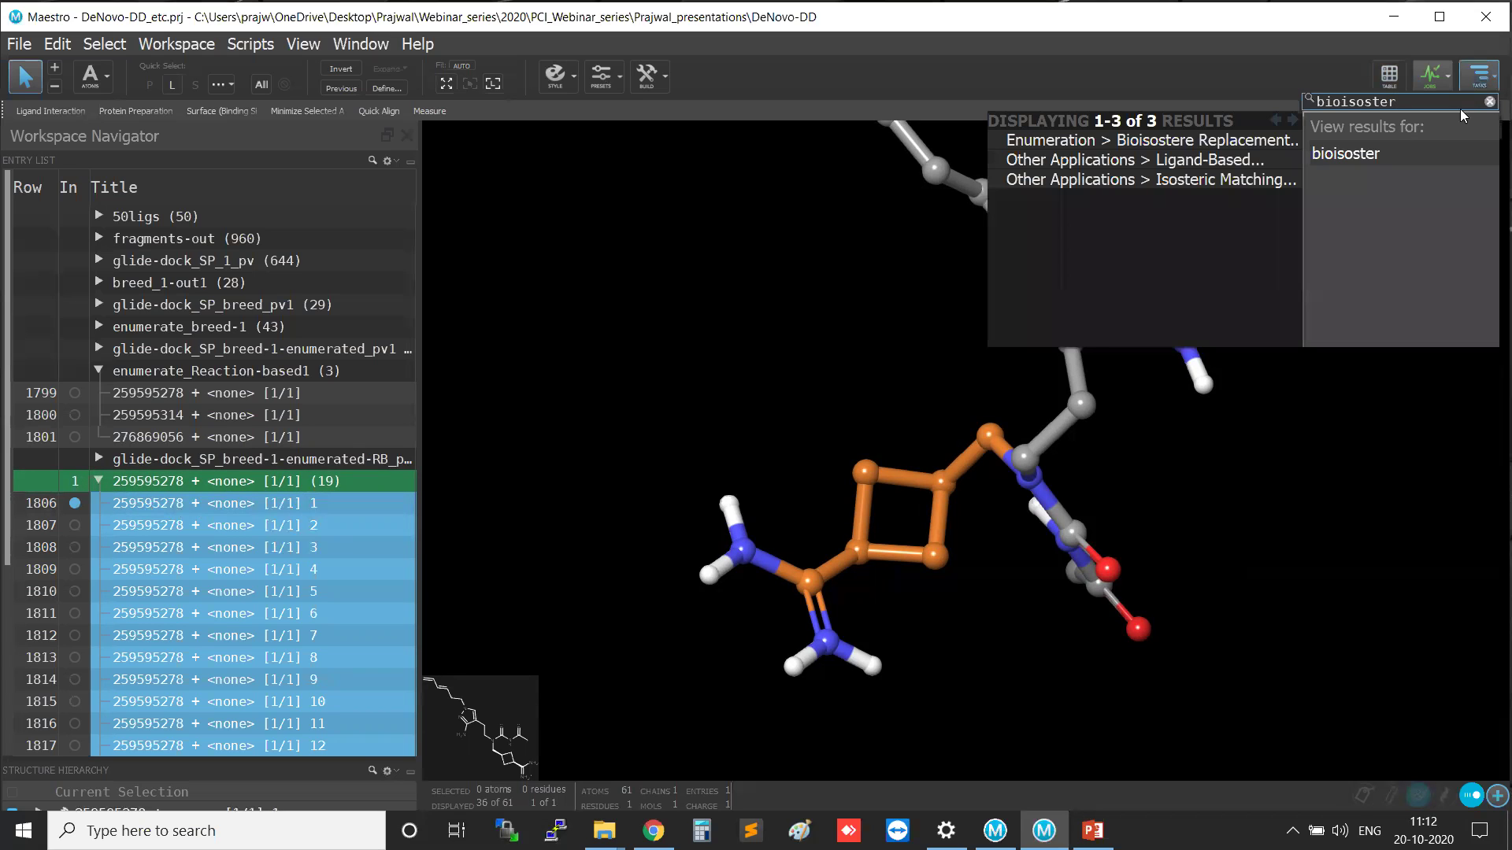
pyautogui.click(1490, 102)
pyautogui.click(1245, 165)
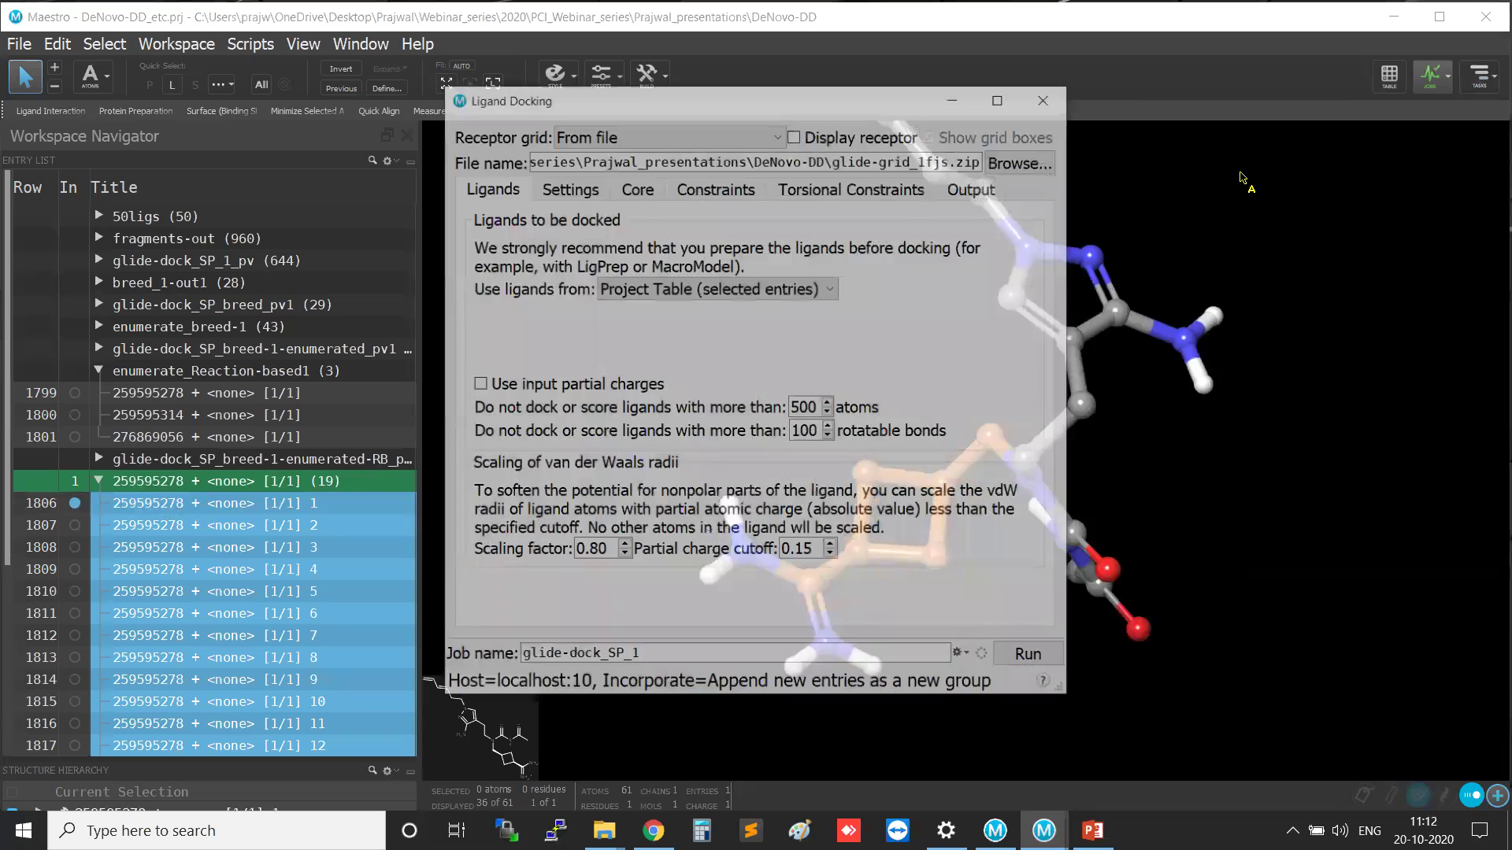
# Review the glide-grid_1fjs.zip receptor grid and Project Table (selected entries) ligand source for docking the bioisosteres, and close Ligand Docking.
pyautogui.moveTo(977, 160); pyautogui.dragTo(845, 159)
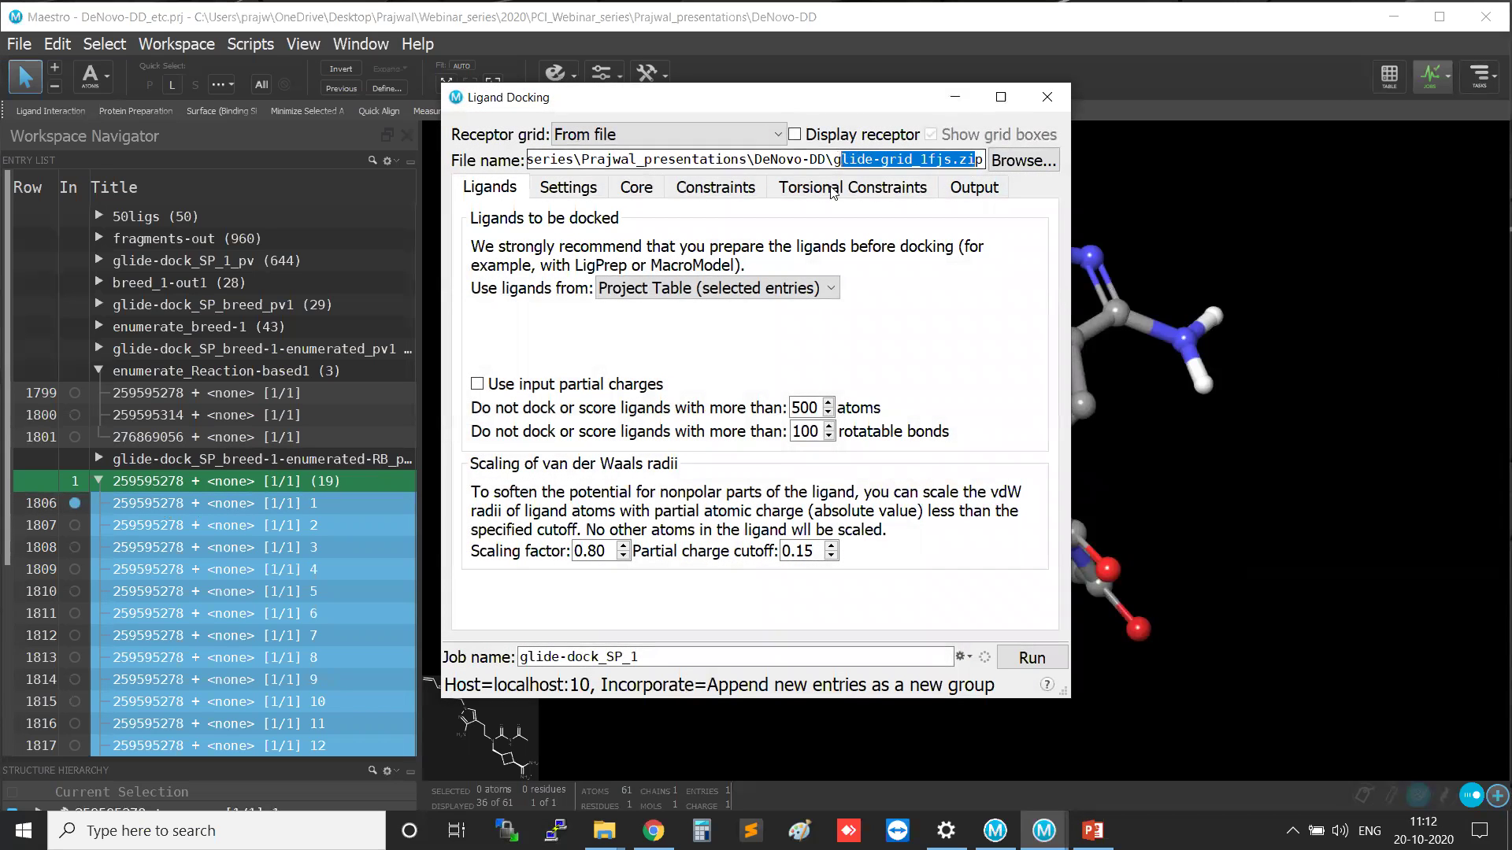
pyautogui.click(787, 290)
pyautogui.click(787, 290)
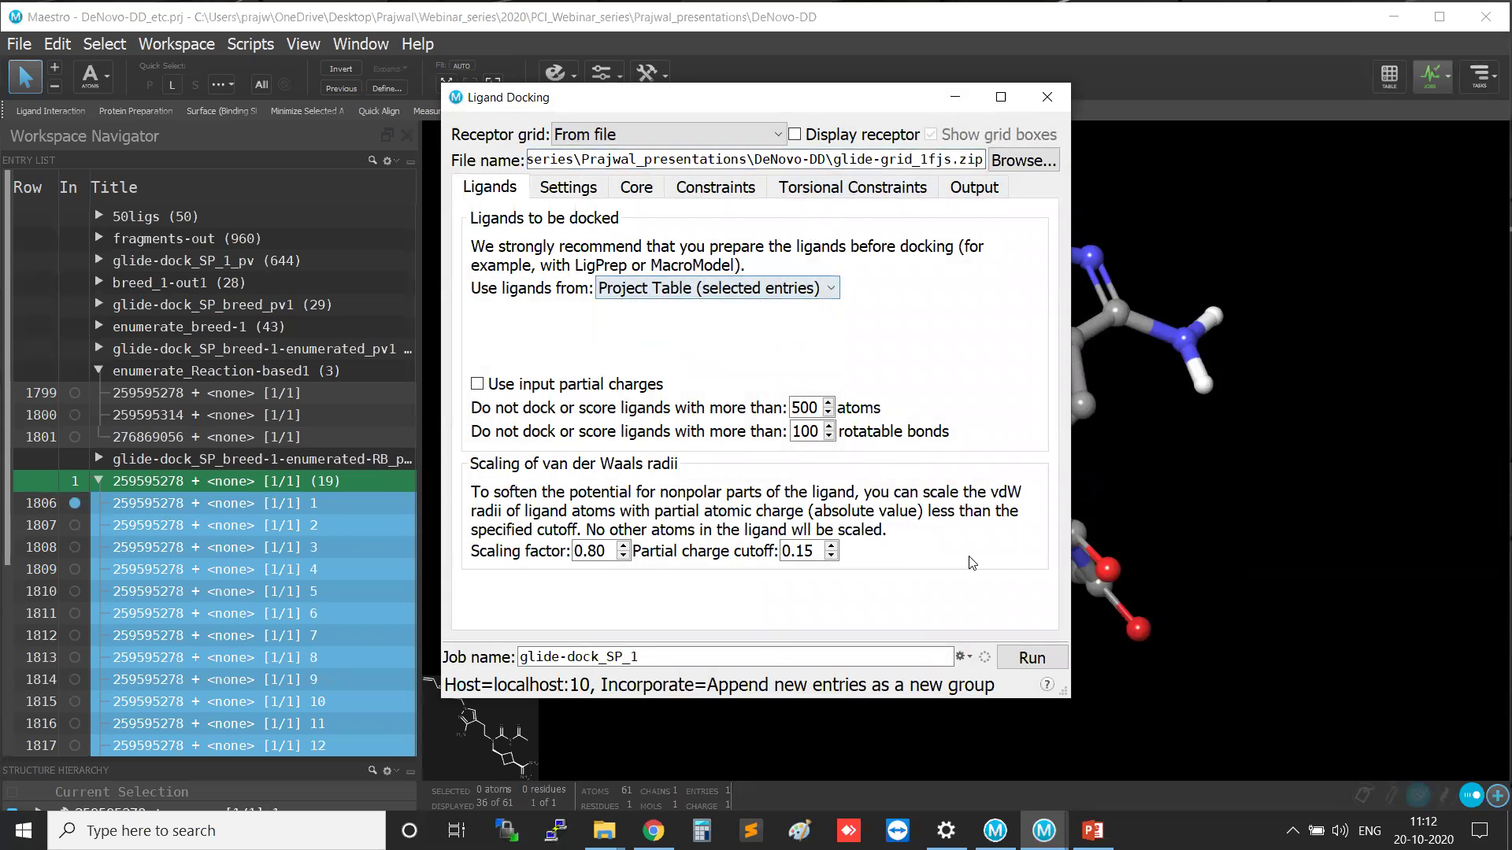
pyautogui.click(1047, 99)
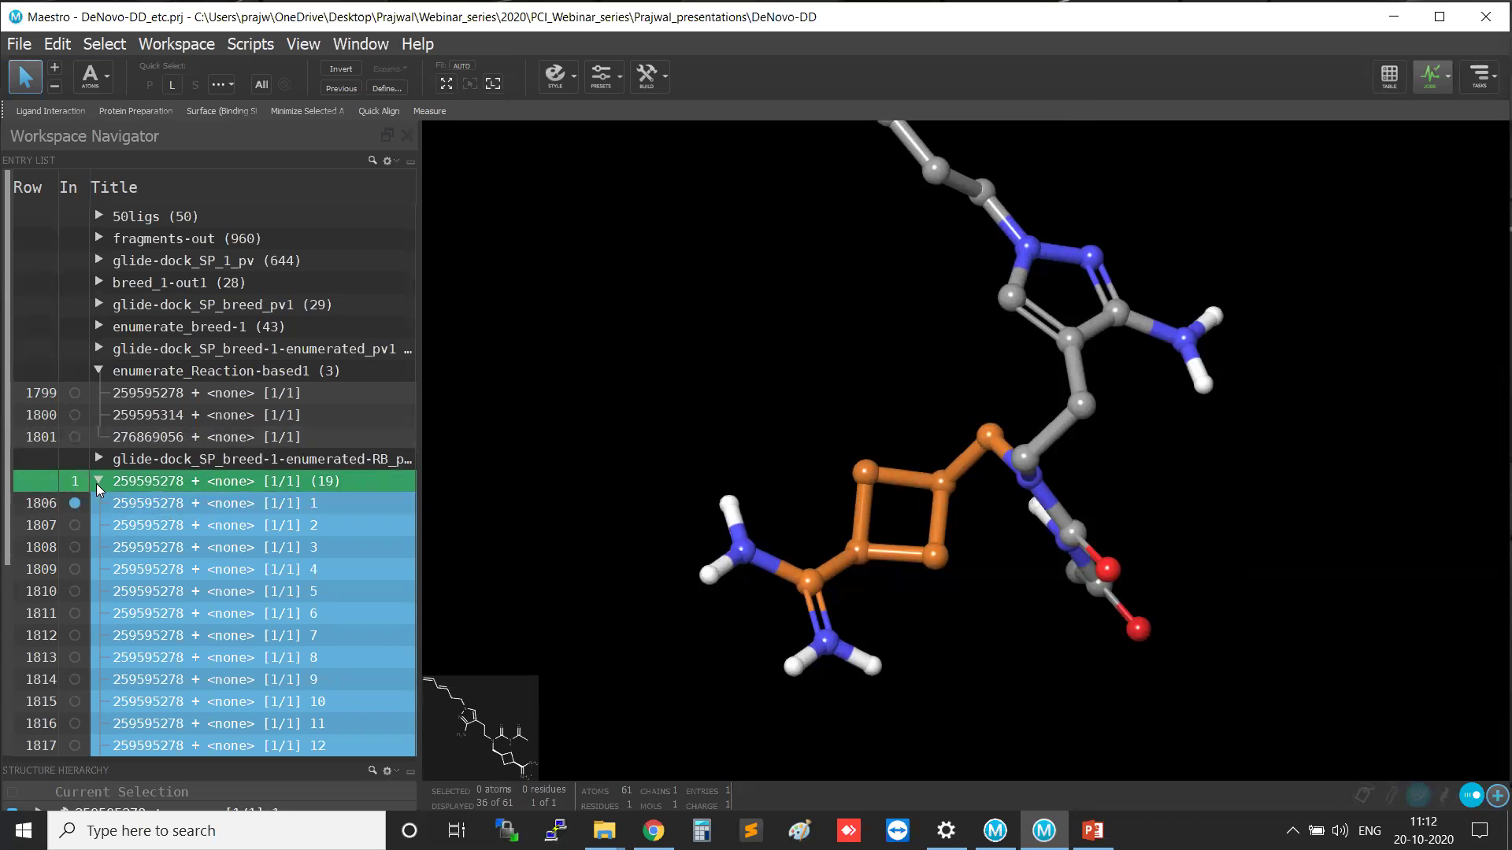
# Collapse the bioisostere group, expand the glide-dock_SP_breed-1-enumerated-RB_B group, and open the Project Table to view its docking scores.
pyautogui.click(98, 482)
pyautogui.click(99, 503)
pyautogui.click(126, 507)
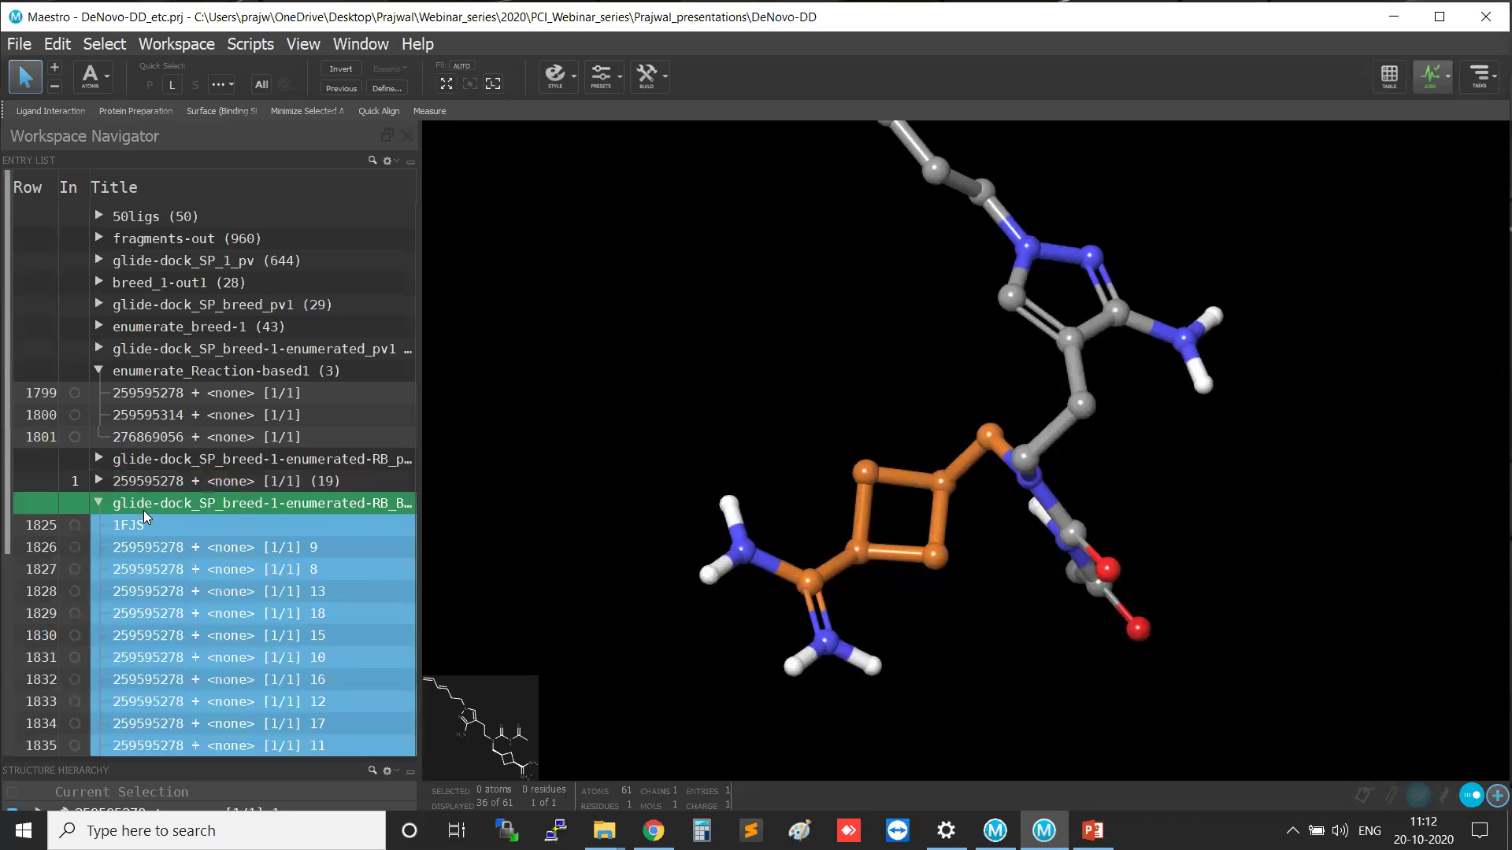
pyautogui.click(1388, 76)
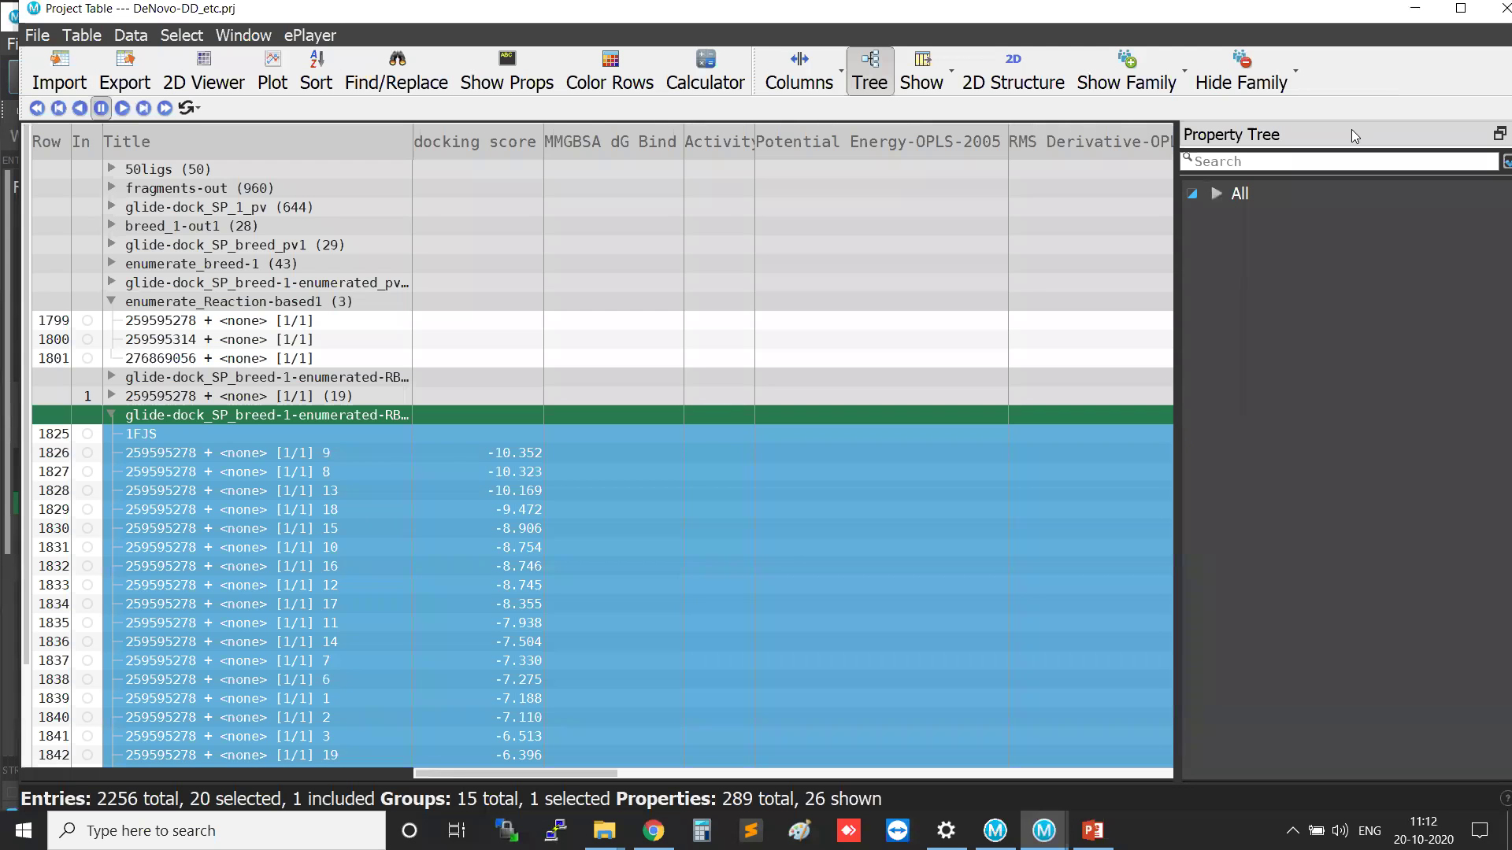
# Review the docking scores of the docked bioisosteres, selecting the row 1826 entry, and collapse their docking group.
pyautogui.scroll(-2, 603, 428)
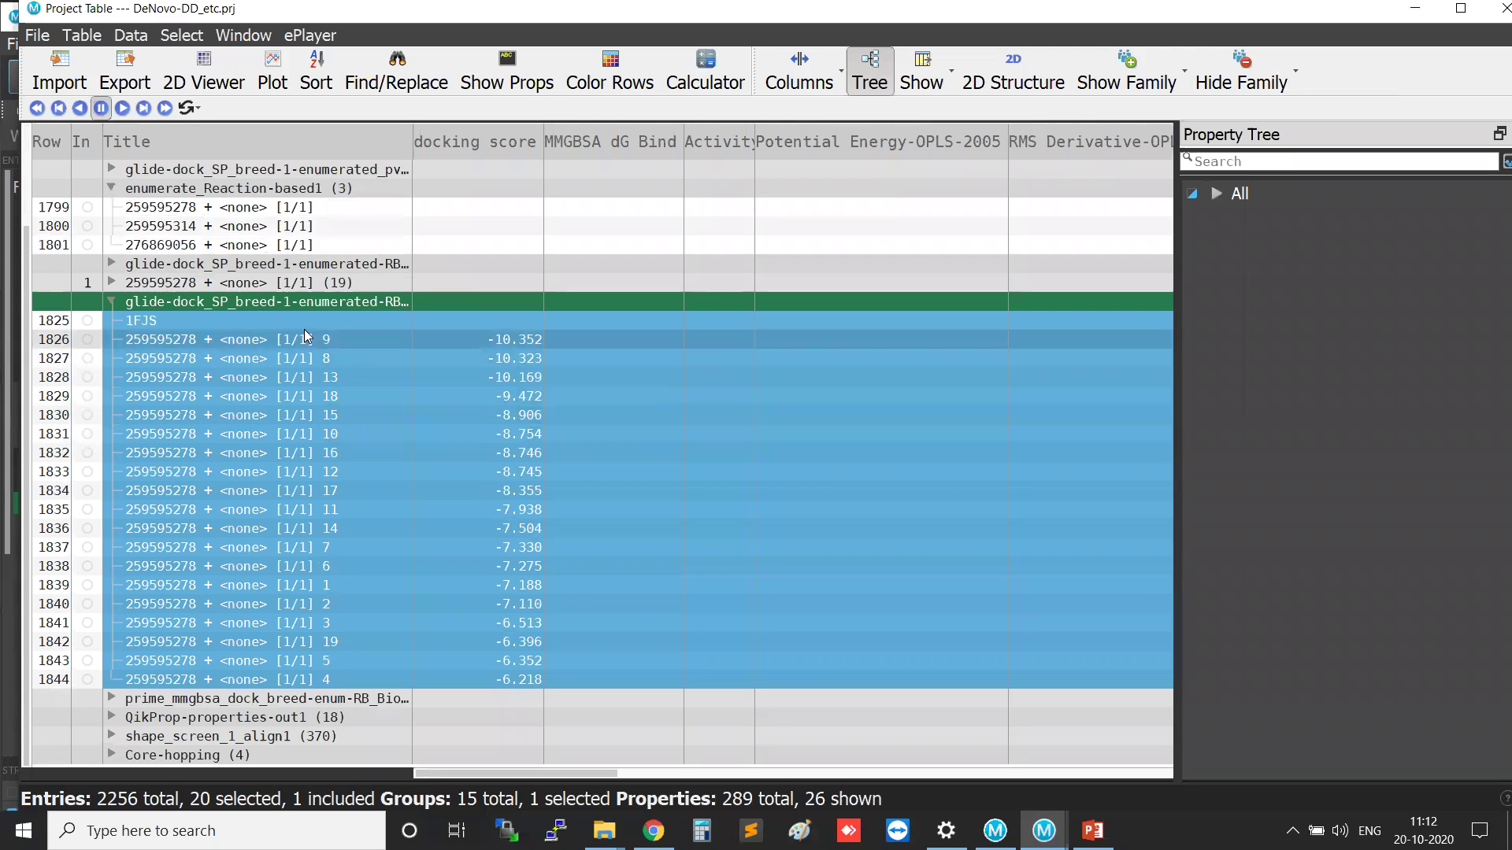
pyautogui.click(481, 340)
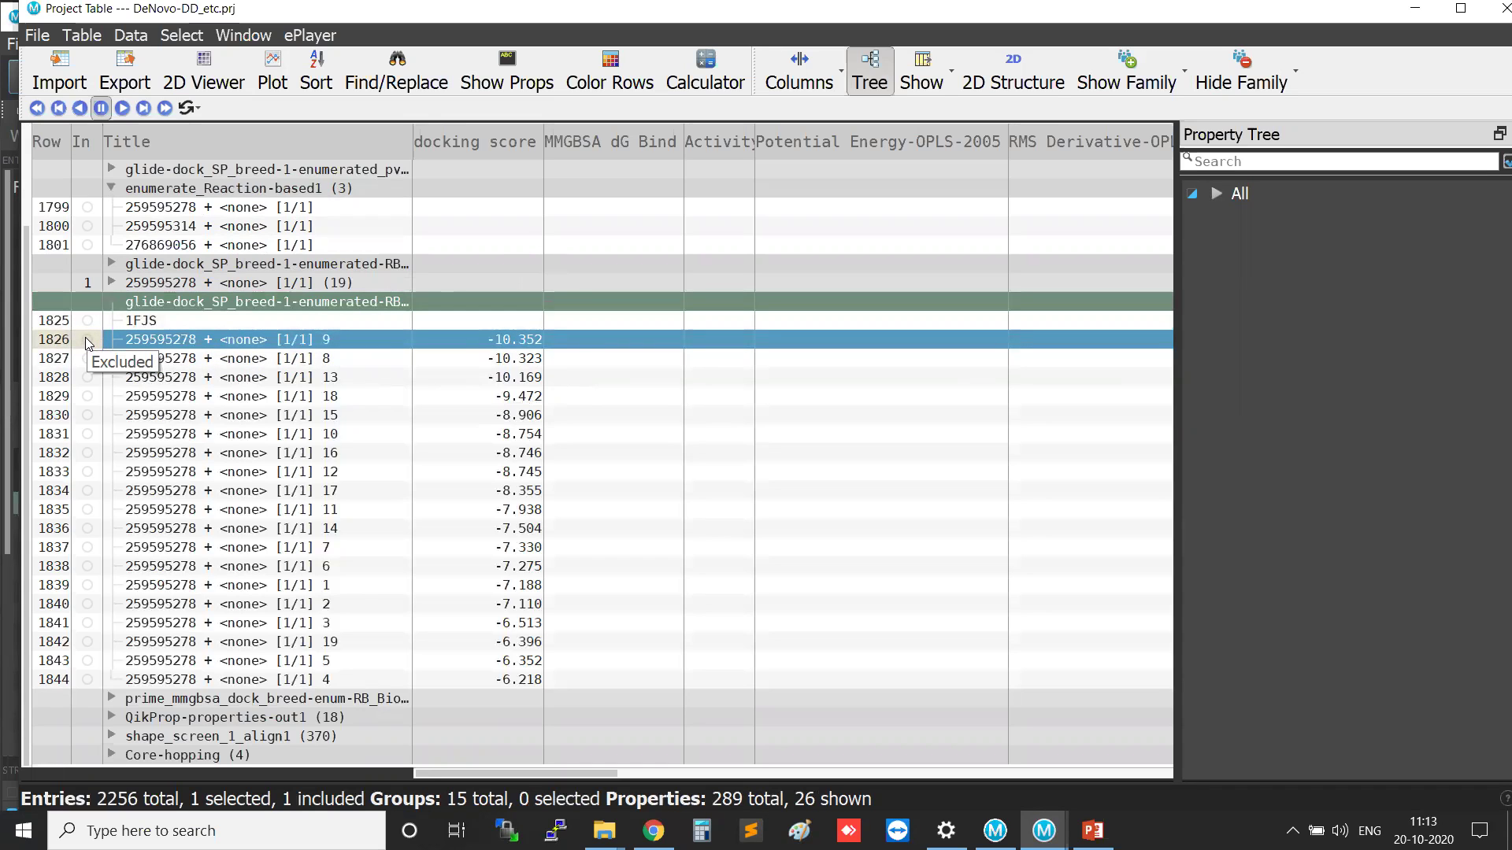
pyautogui.click(111, 303)
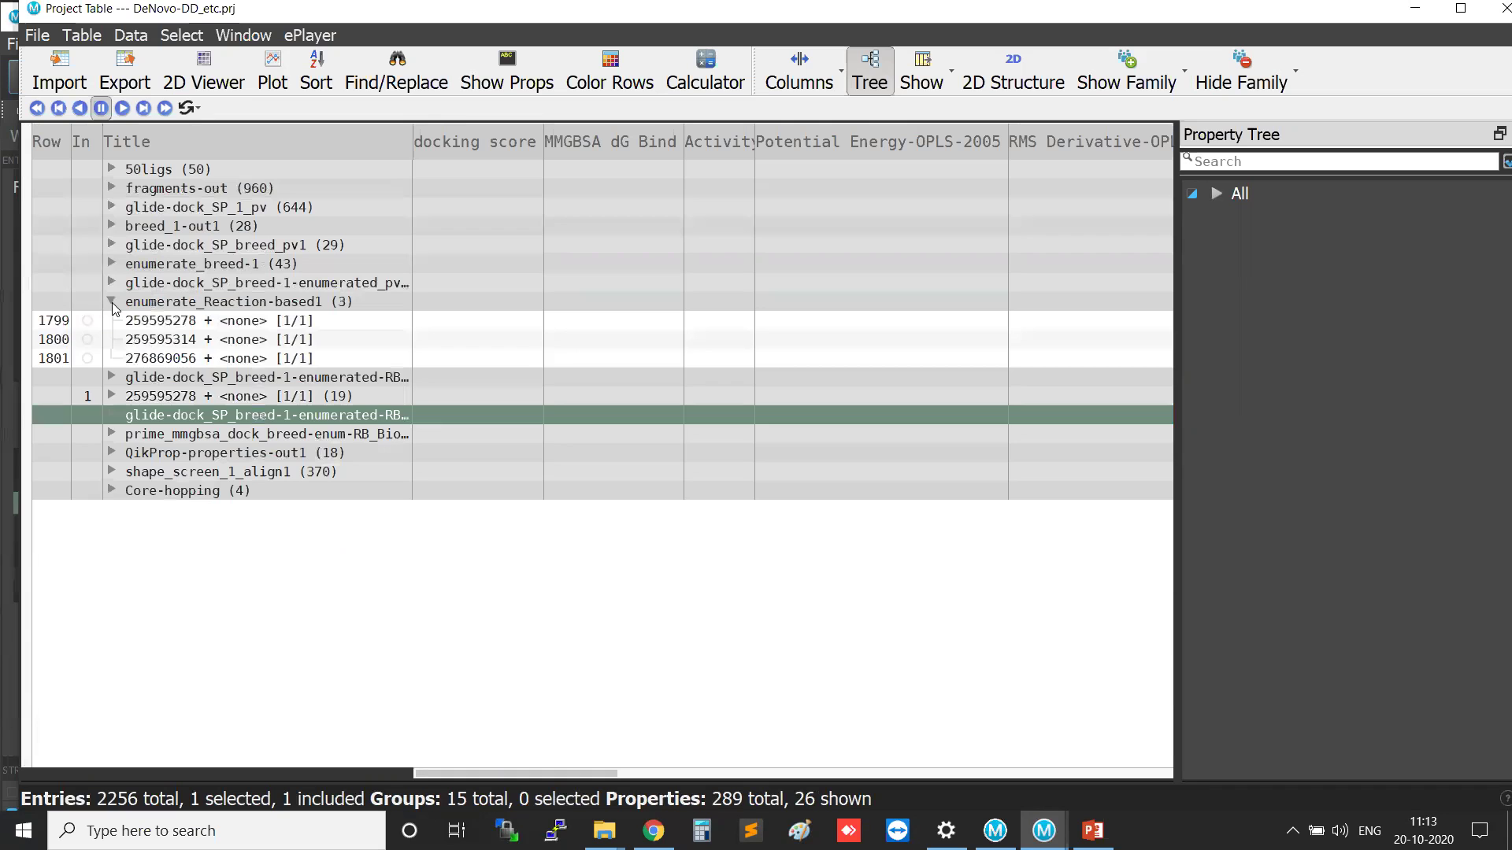
# Select the prime_mmgbsa_dock_breed-enum-RB_BioIso results group, close the Project Table, and expand the group in the entry list.
pyautogui.click(213, 439)
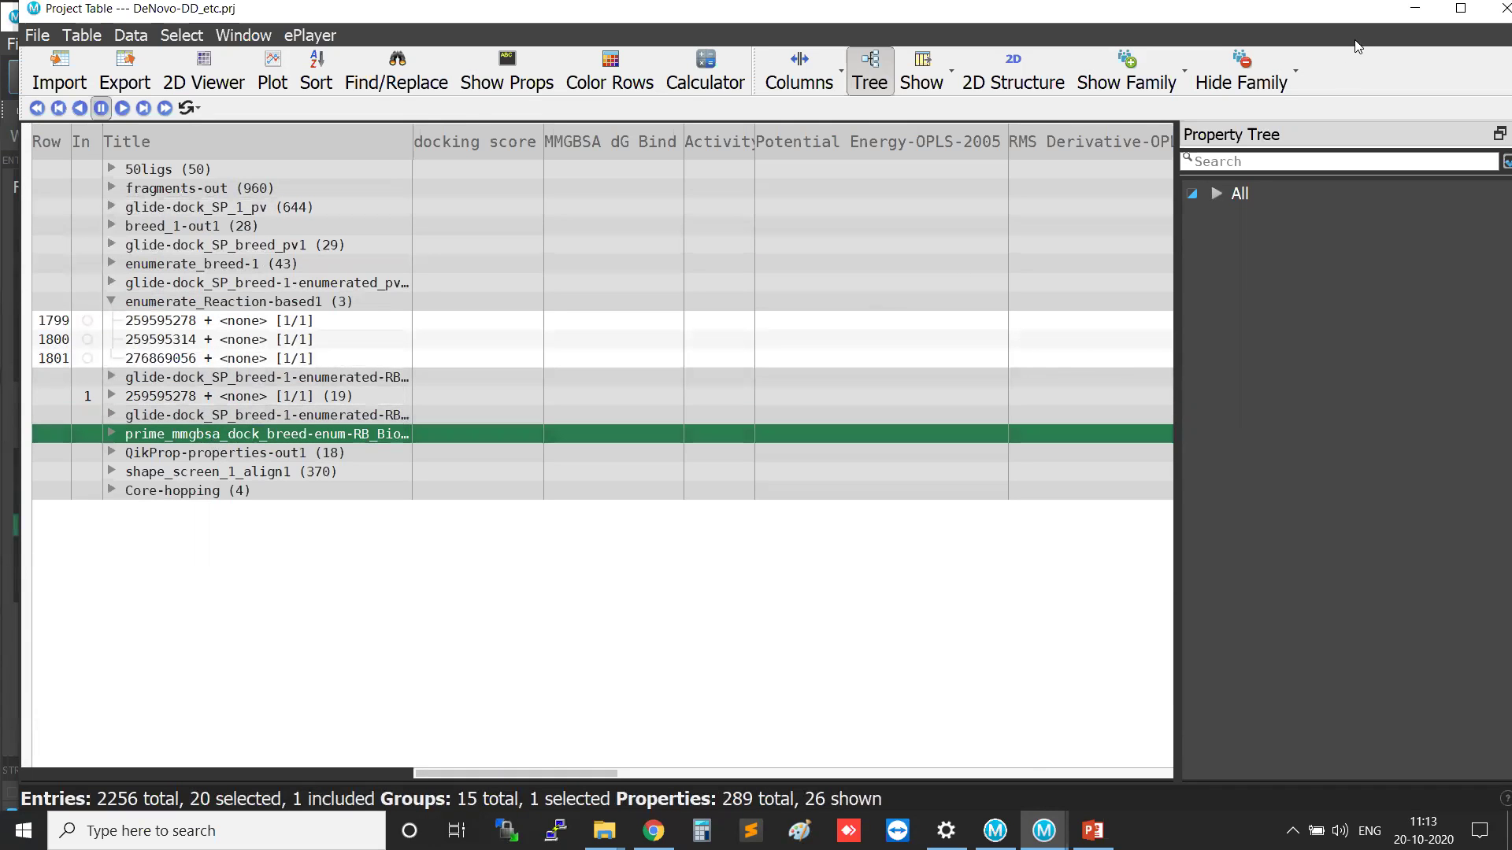
pyautogui.click(1500, 8)
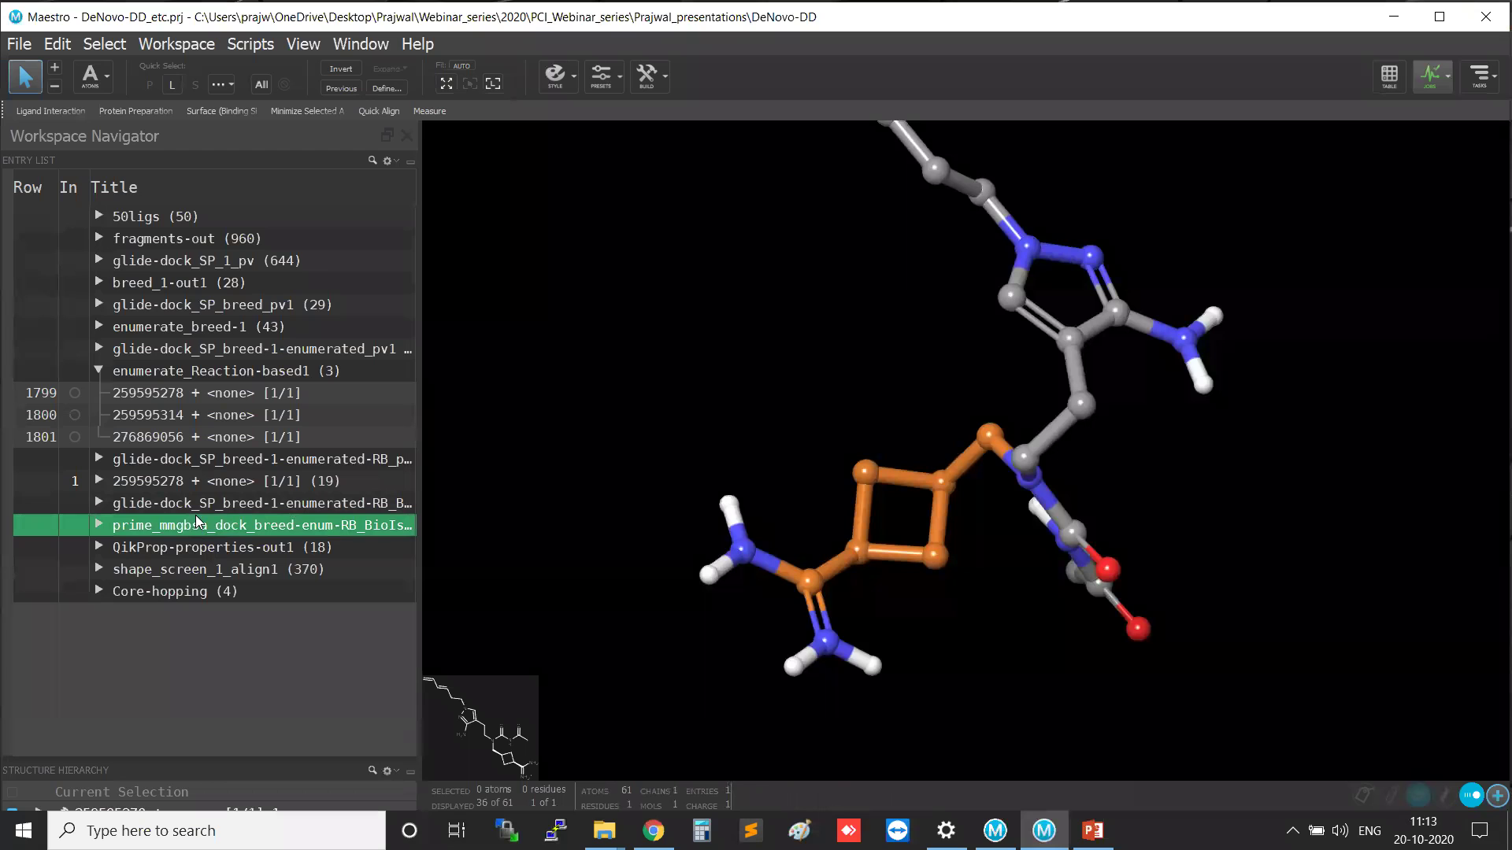
pyautogui.click(99, 525)
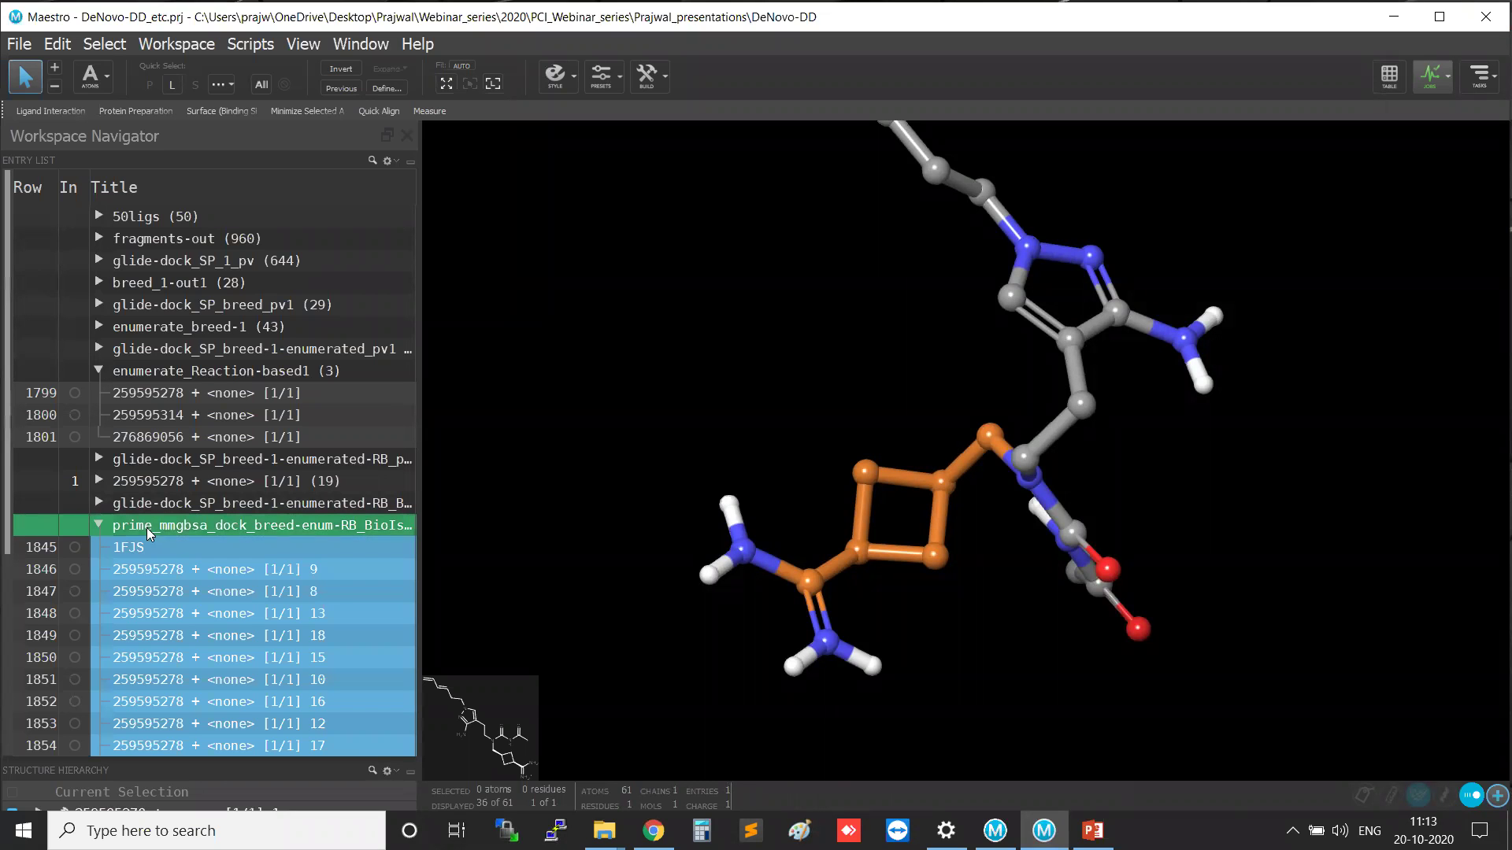
pyautogui.moveTo(1176, 520); pyautogui.dragTo(1143, 521, button='middle')
pyautogui.scroll(-5, 1150, 584)
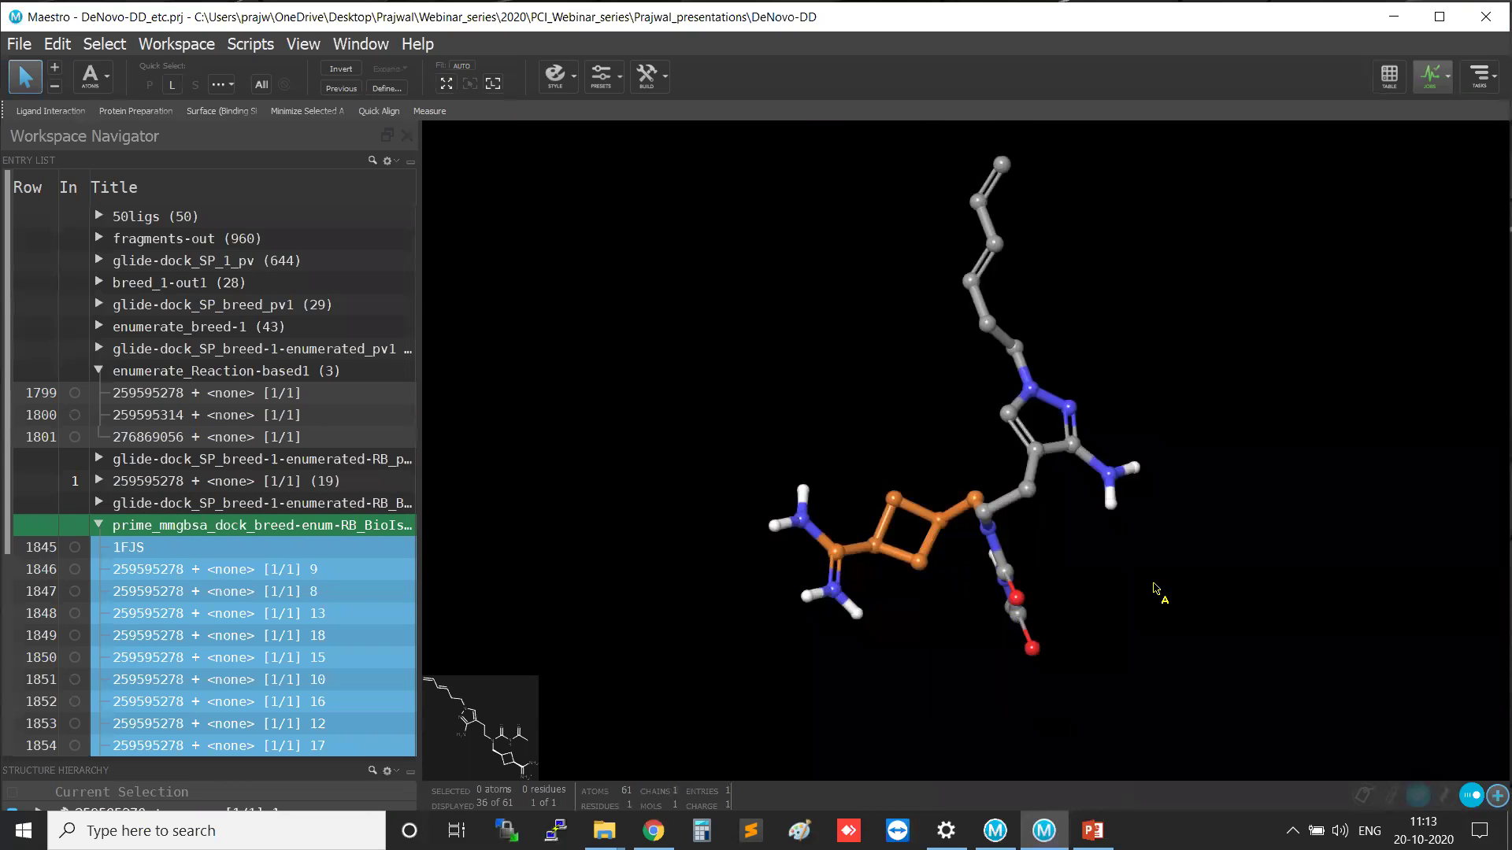
pyautogui.scroll(-5, 1155, 588)
pyautogui.scroll(10, 1086, 619)
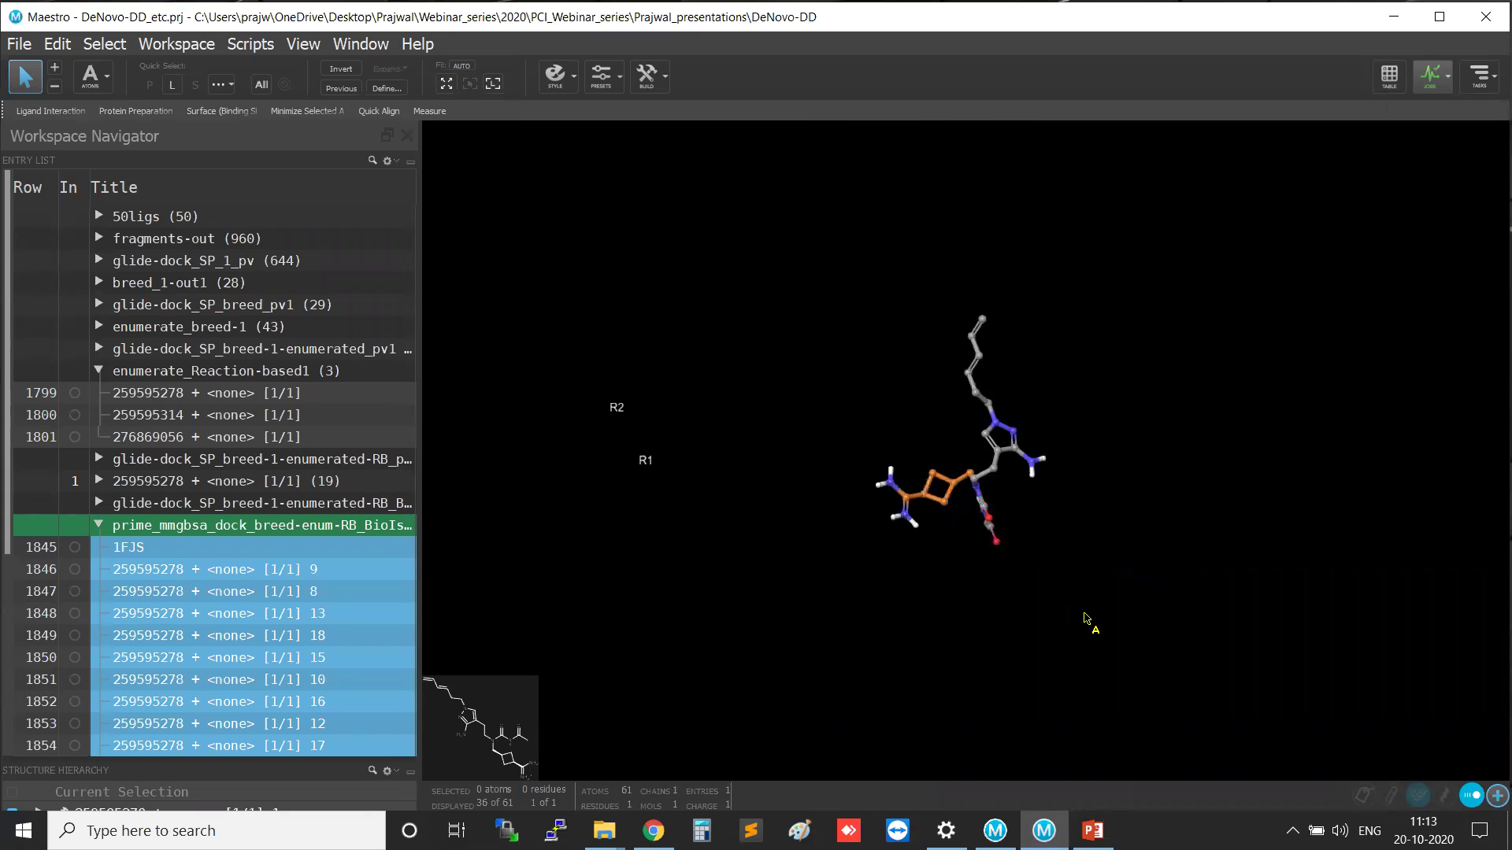
pyautogui.scroll(-3, 1090, 630)
pyautogui.moveTo(1090, 631); pyautogui.dragTo(1021, 607, button='middle')
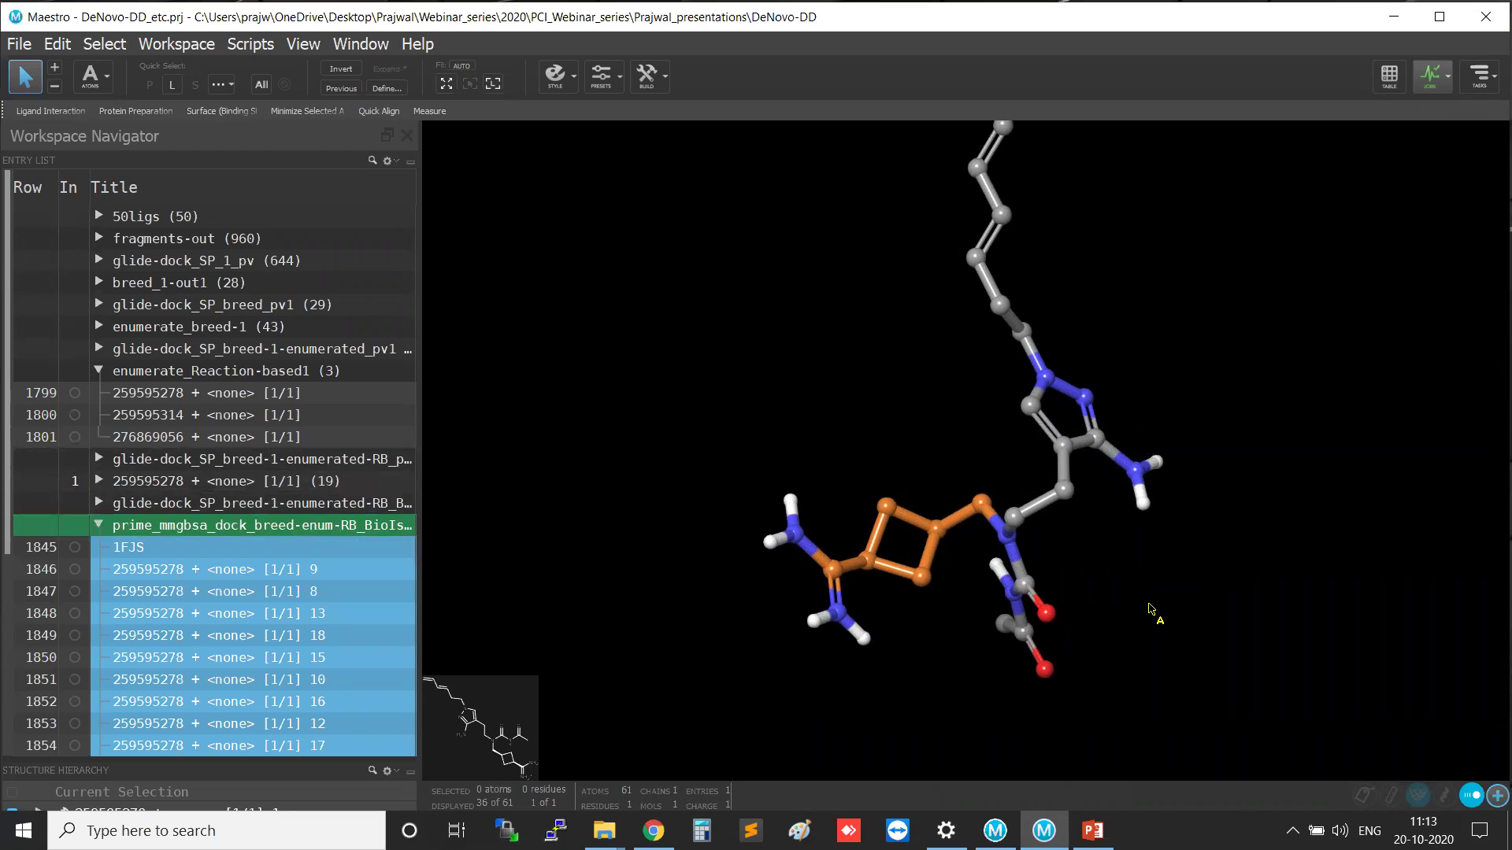
pyautogui.moveTo(1149, 608); pyautogui.dragTo(1106, 576, button='middle')
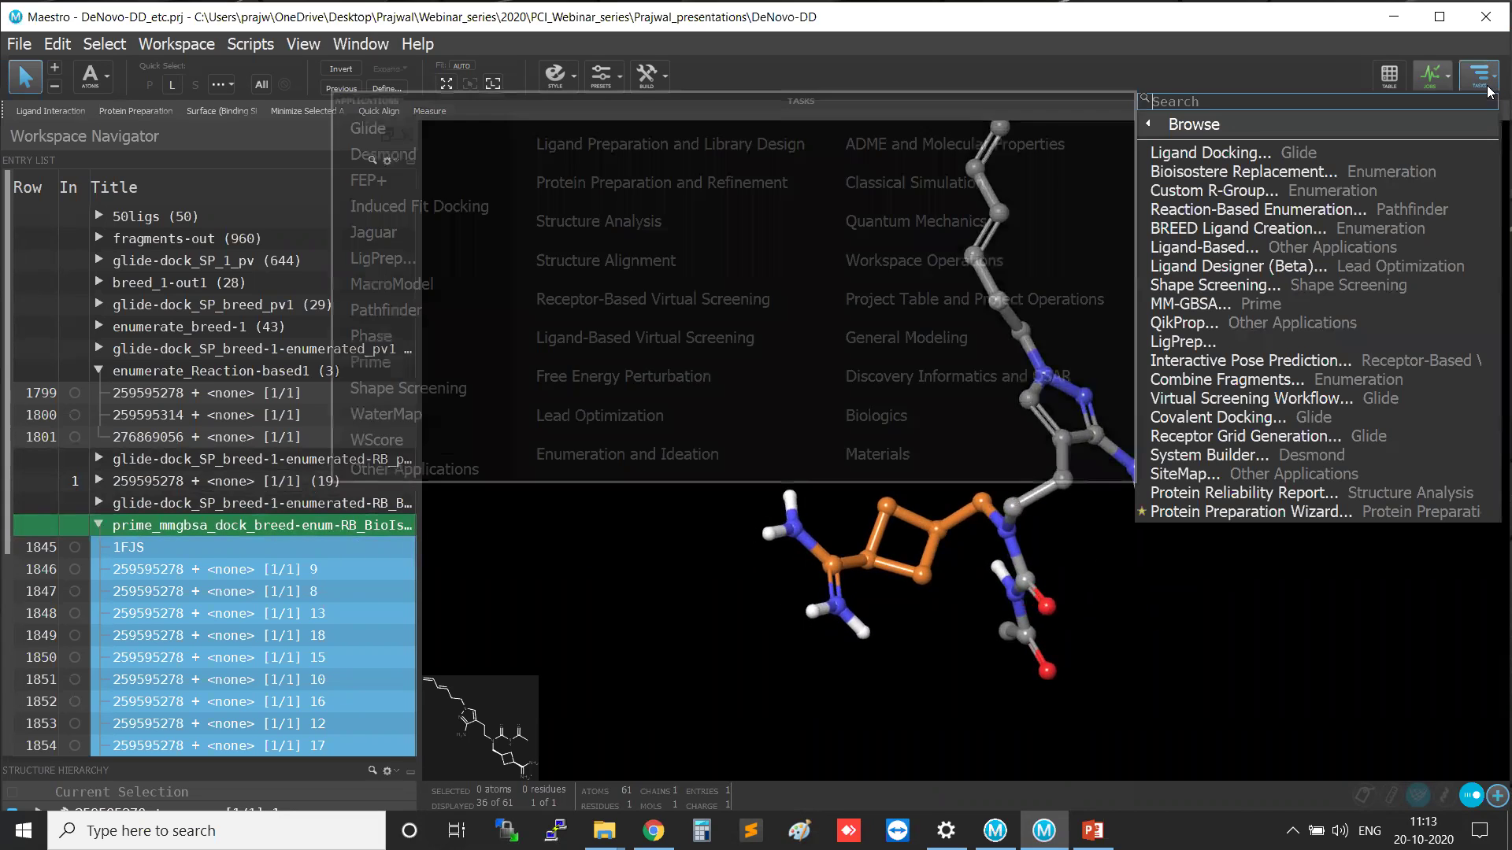
# Browse the Prime application tasks and open the MM-GBSA binding energy calculation.
pyautogui.click(1480, 76)
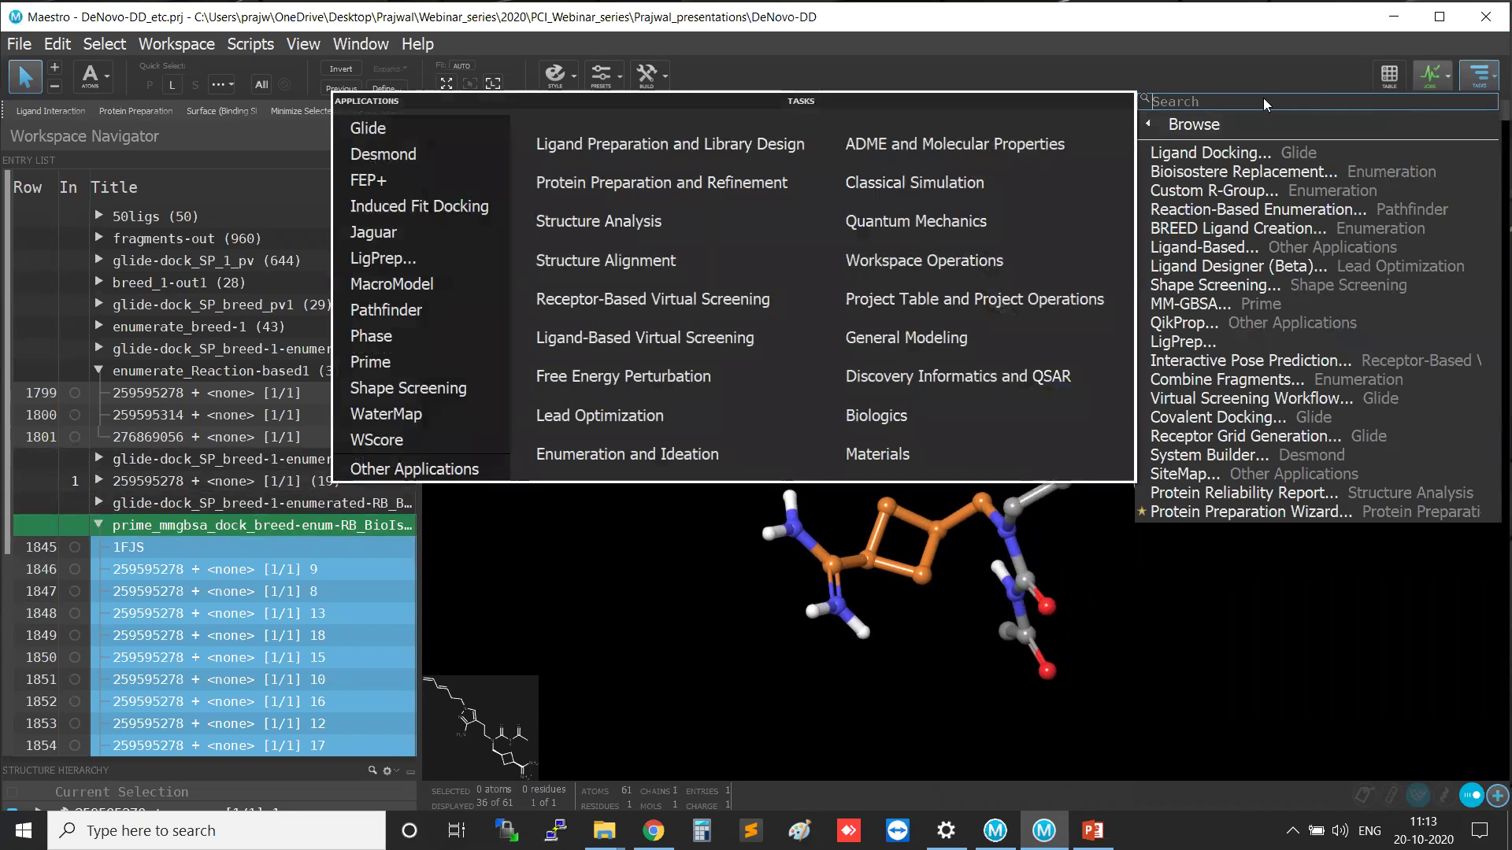
pyautogui.moveTo(1243, 128)
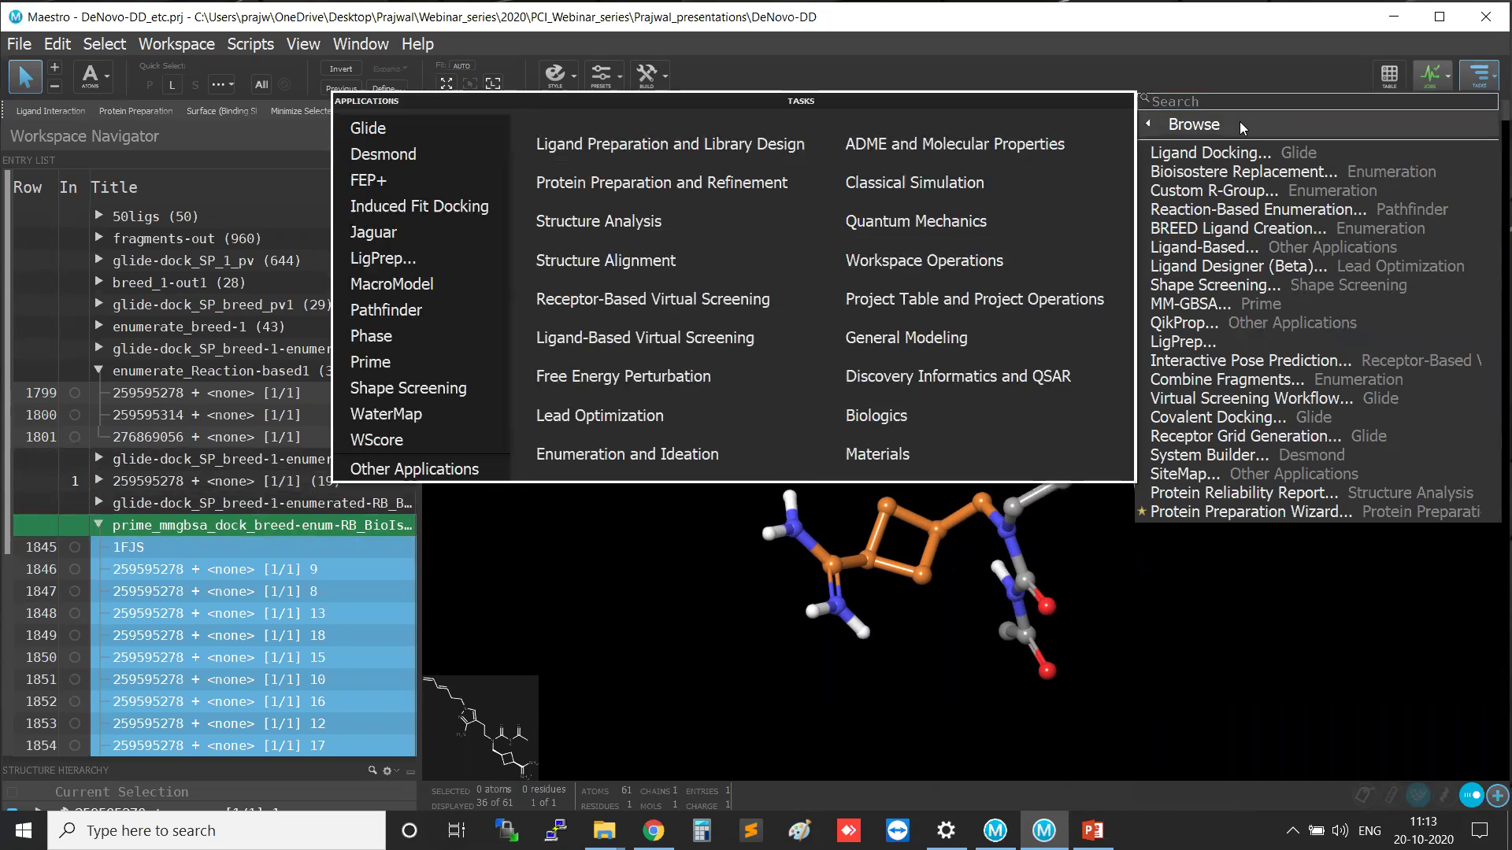
pyautogui.moveTo(358, 363)
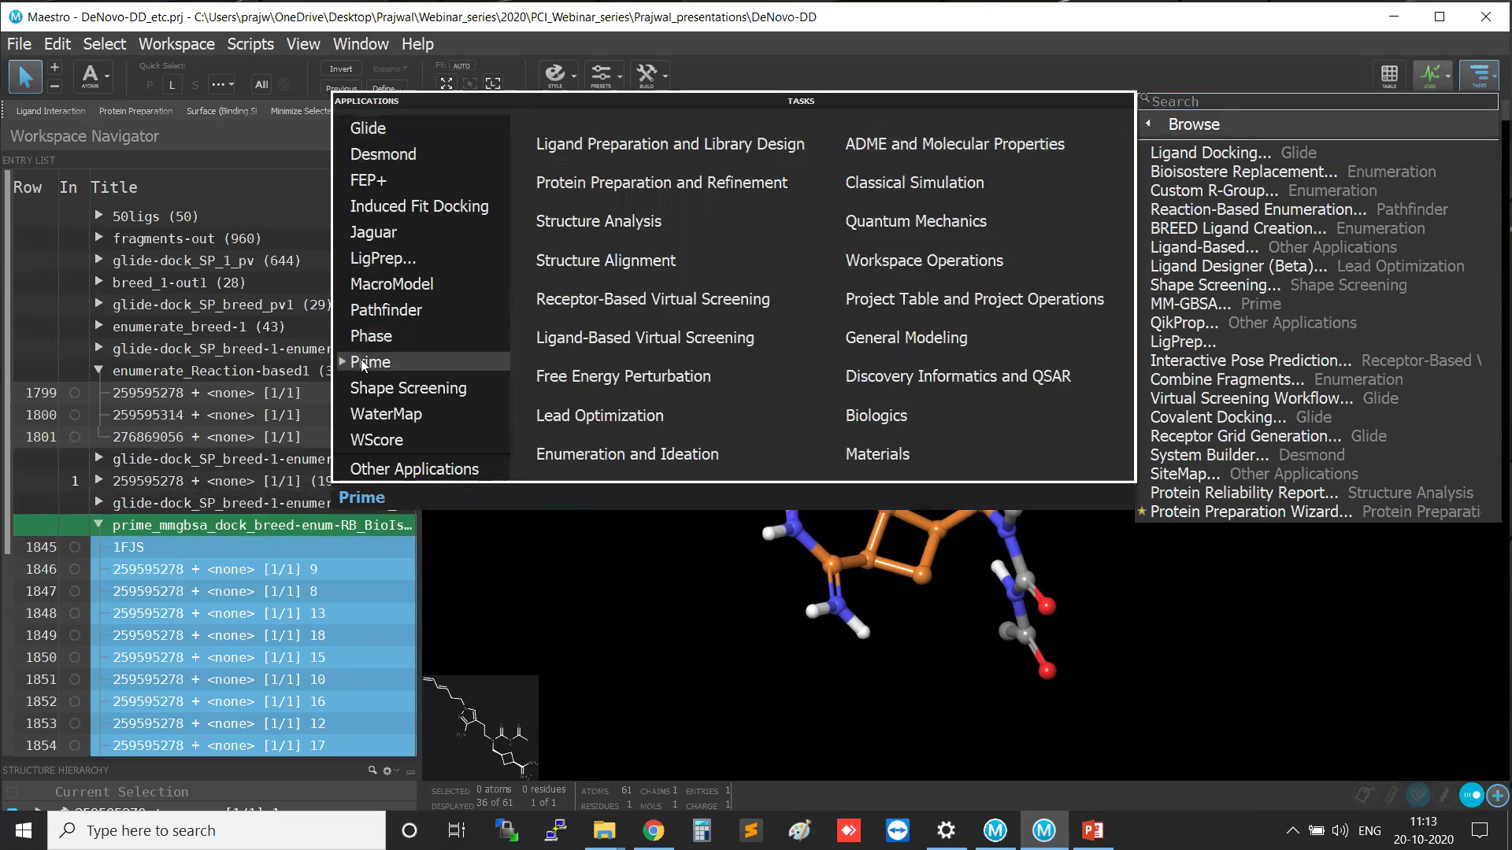
pyautogui.click(365, 362)
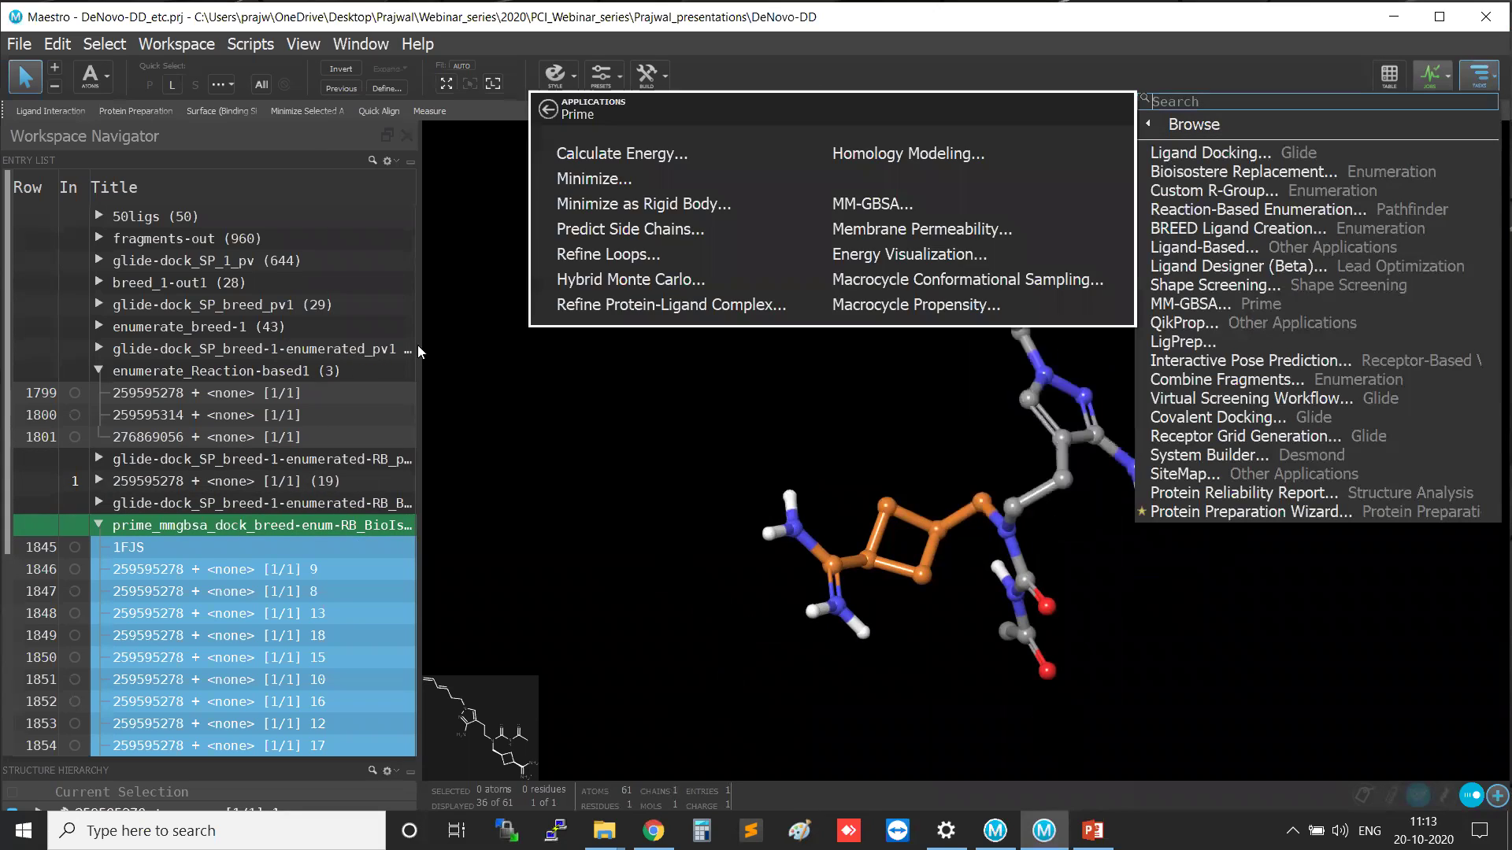
pyautogui.press('ctrl')
pyautogui.press('ctrl')
pyautogui.press('ctrl')
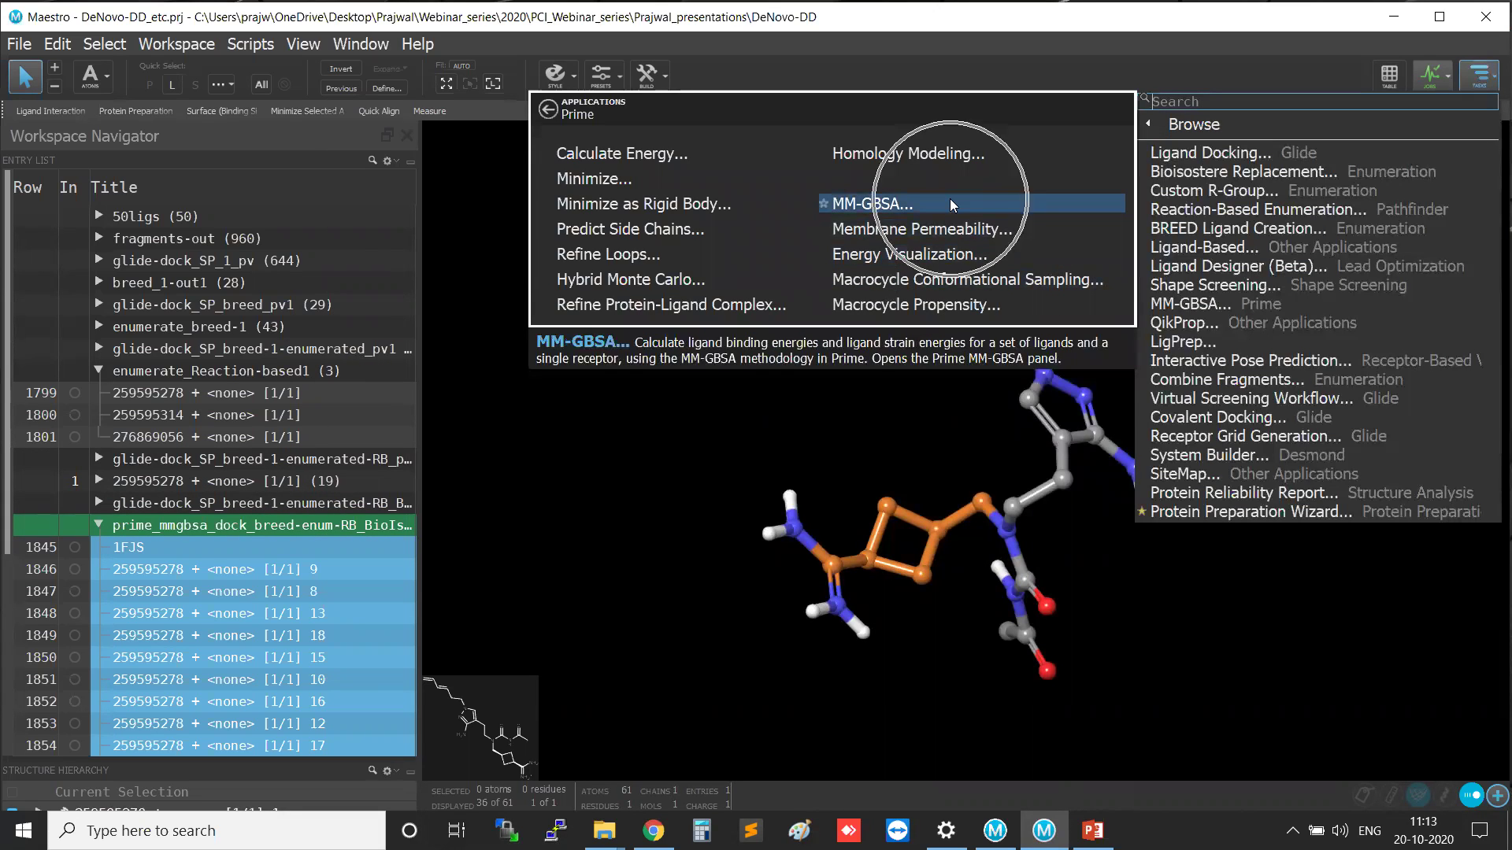
pyautogui.press('ctrl')
pyautogui.press('ctrl')
pyautogui.press('ctrl')
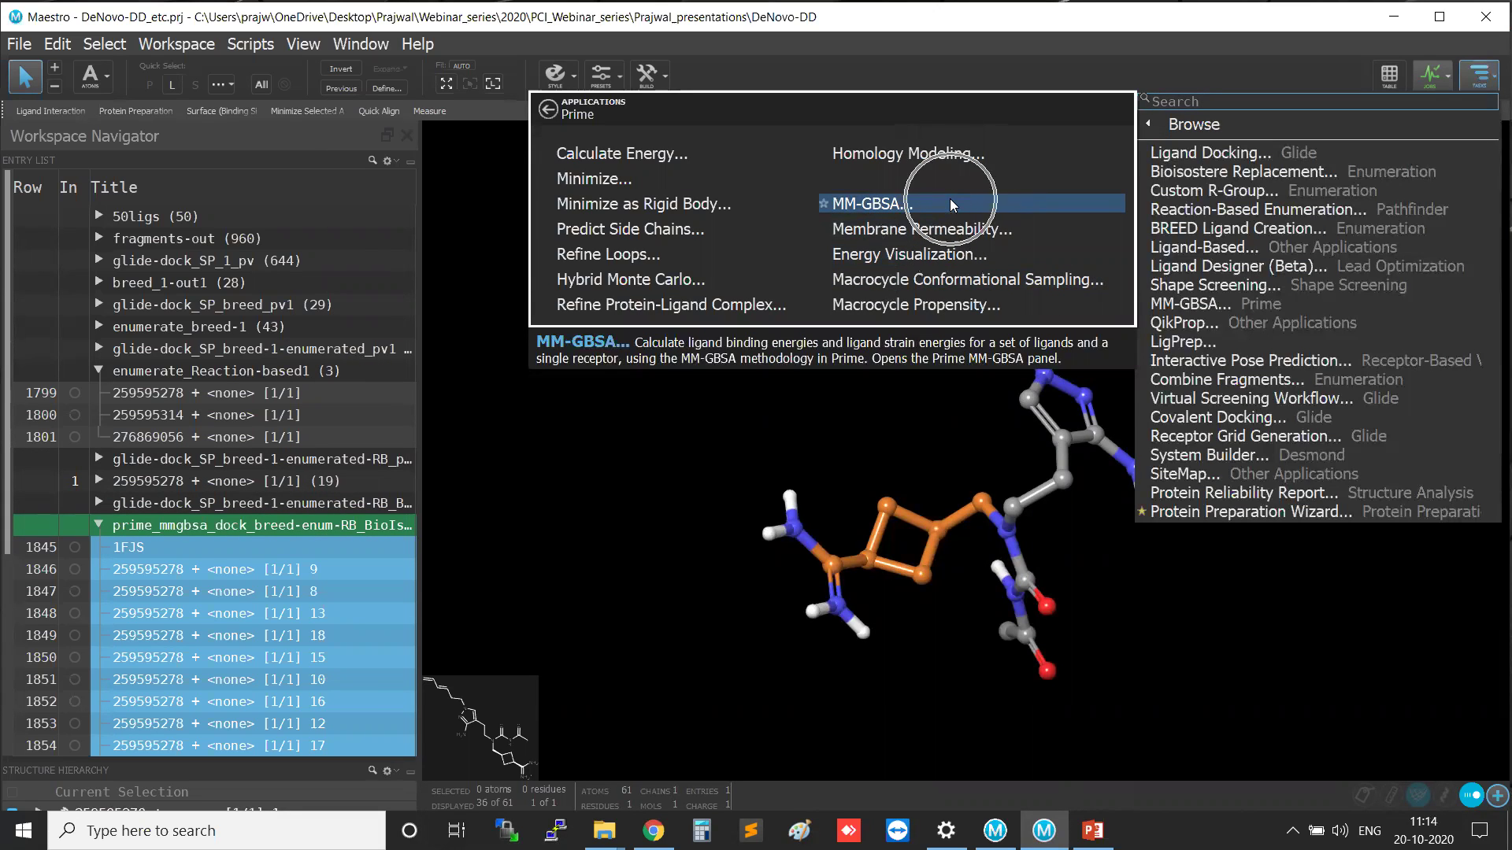
pyautogui.click(953, 205)
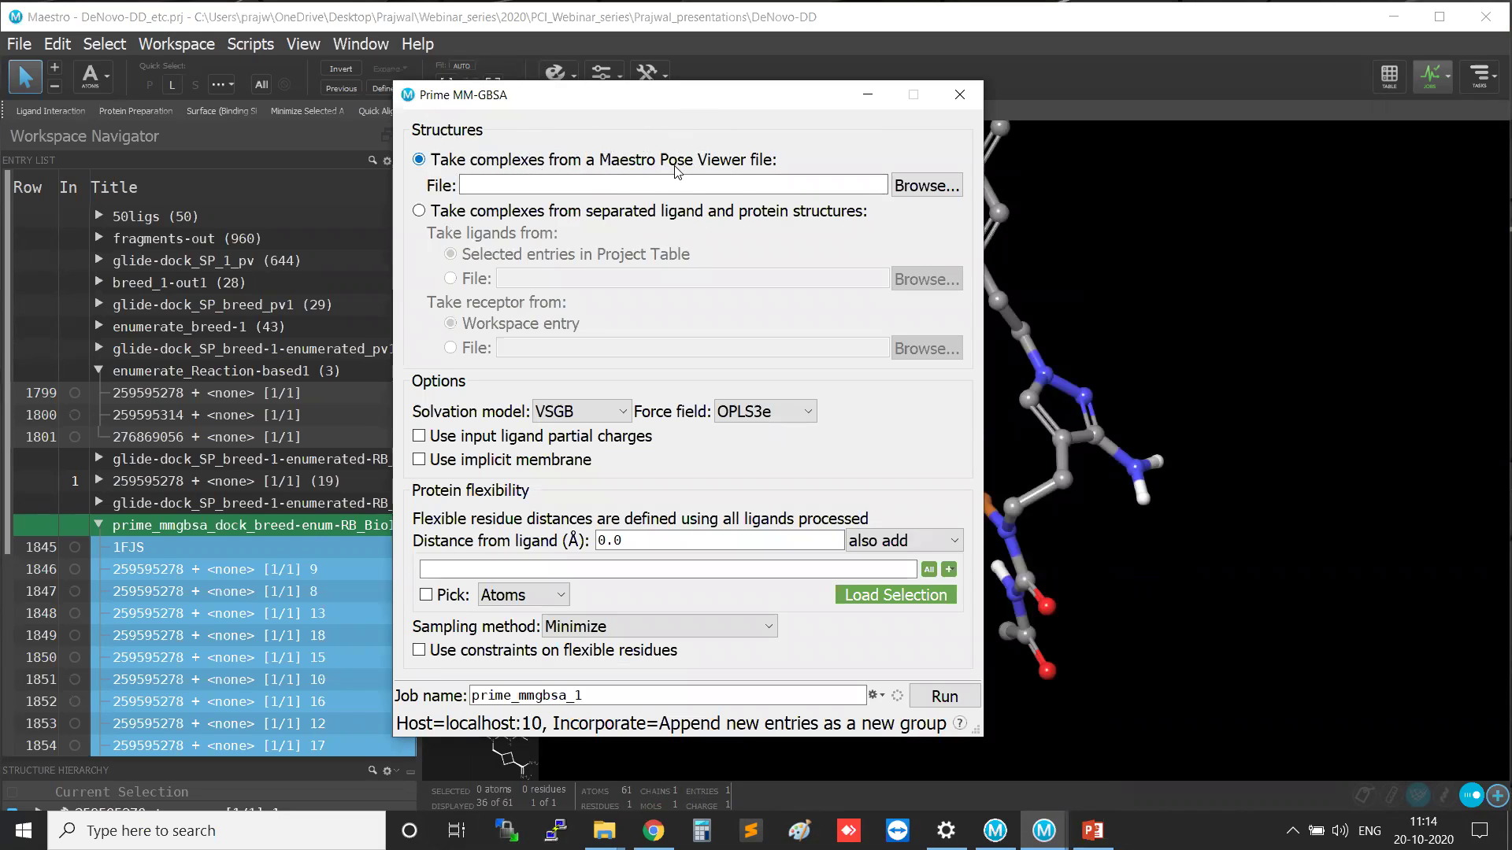
# Load glide-dock_SP_breed-1-enumerated-RB_BioIso_pv.maegz from the matching docking folder as the Pose Viewer file for the MM-GBSA complexes.
pyautogui.press('ctrl')
pyautogui.press('ctrl')
pyautogui.press('ctrl')
pyautogui.press('ctrl')
pyautogui.press('ctrl')
pyautogui.press('ctrl')
pyautogui.click(942, 189)
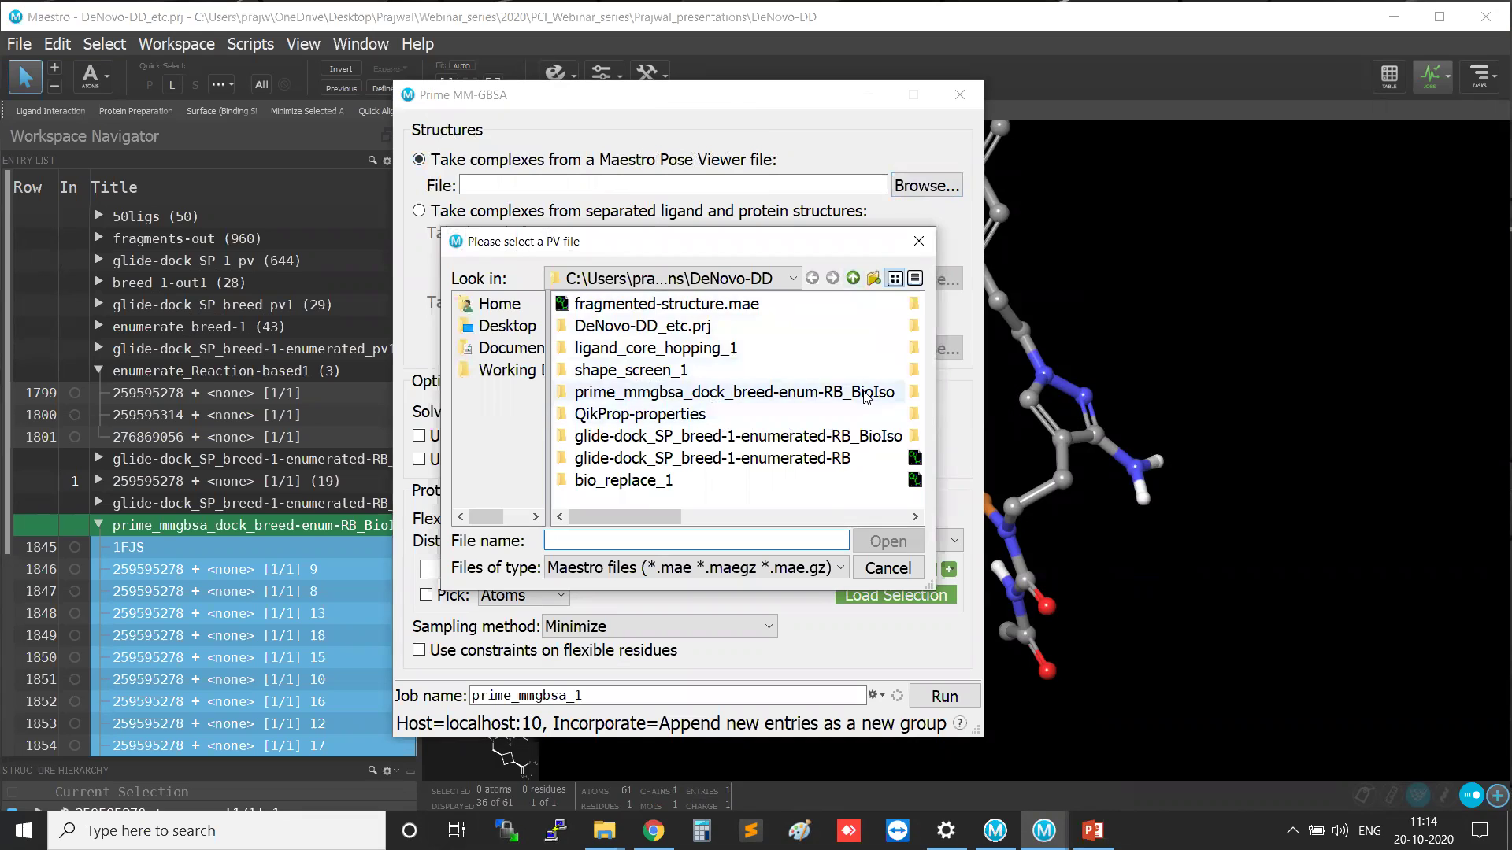
pyautogui.doubleClick(866, 392)
pyautogui.click(853, 278)
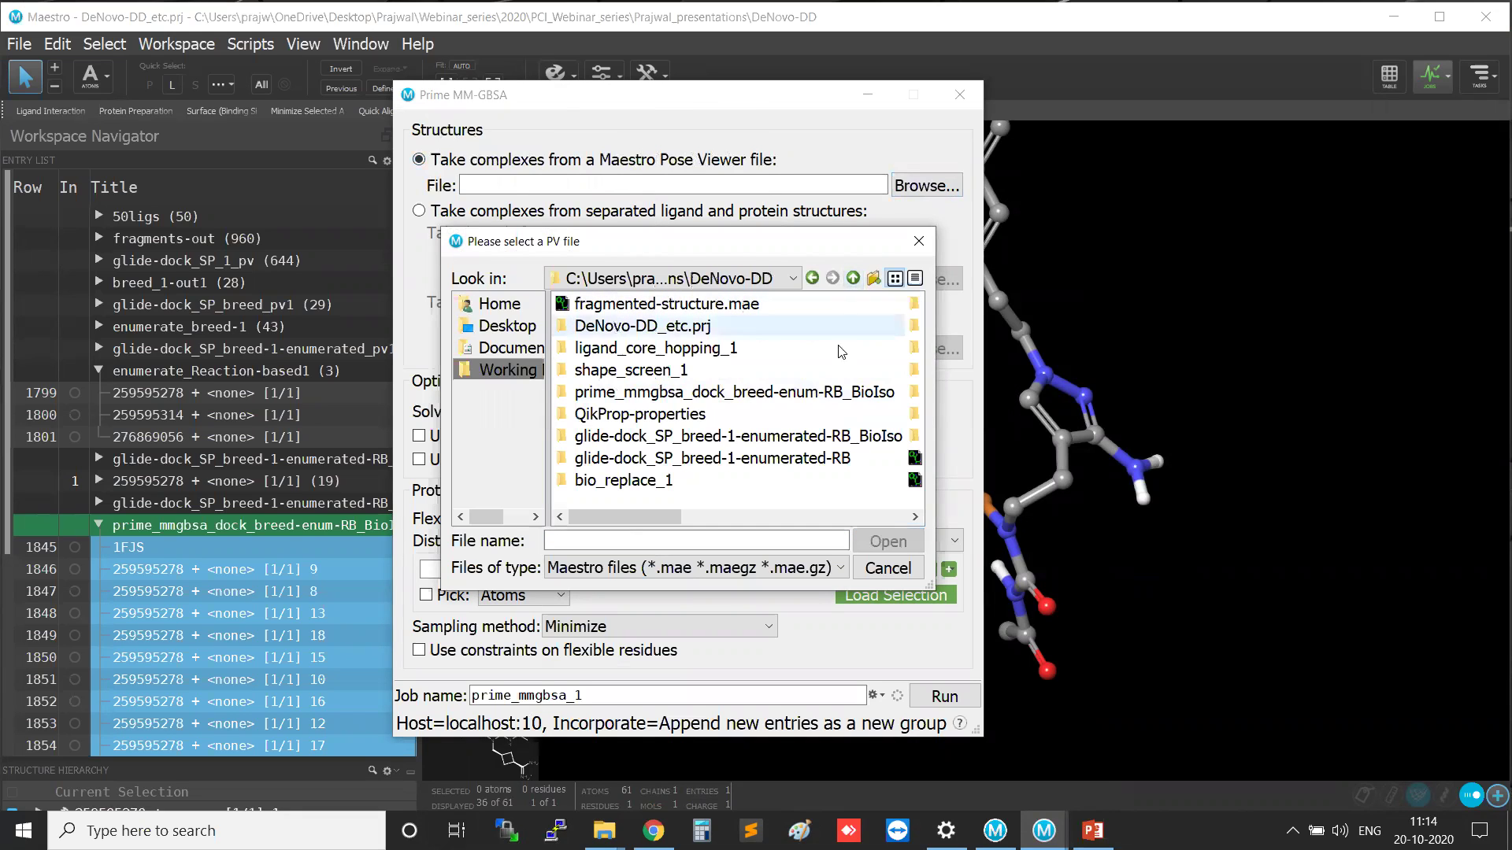
pyautogui.click(831, 442)
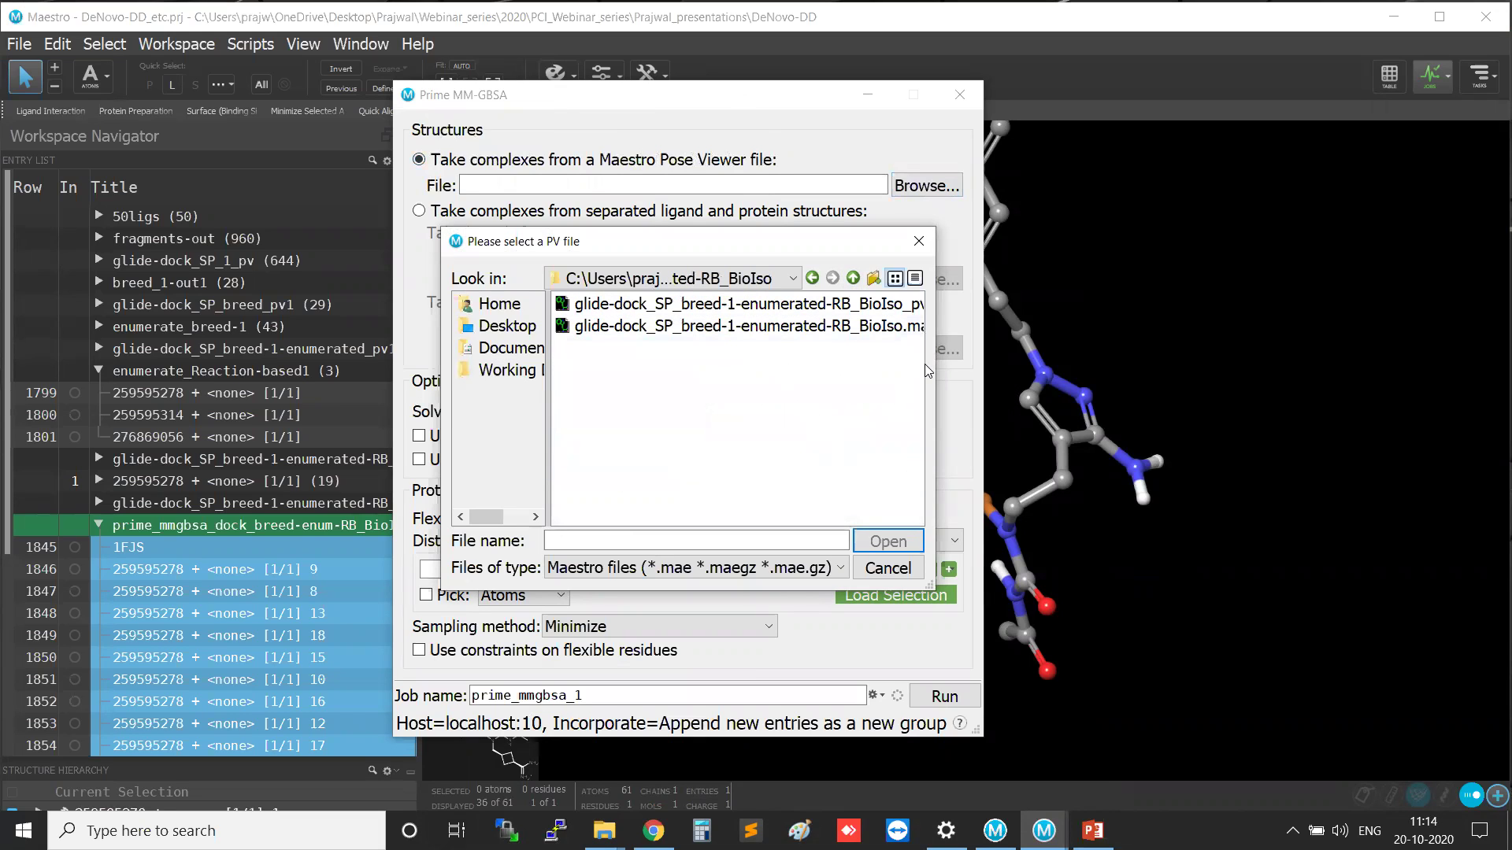
pyautogui.moveTo(938, 368); pyautogui.dragTo(1196, 368)
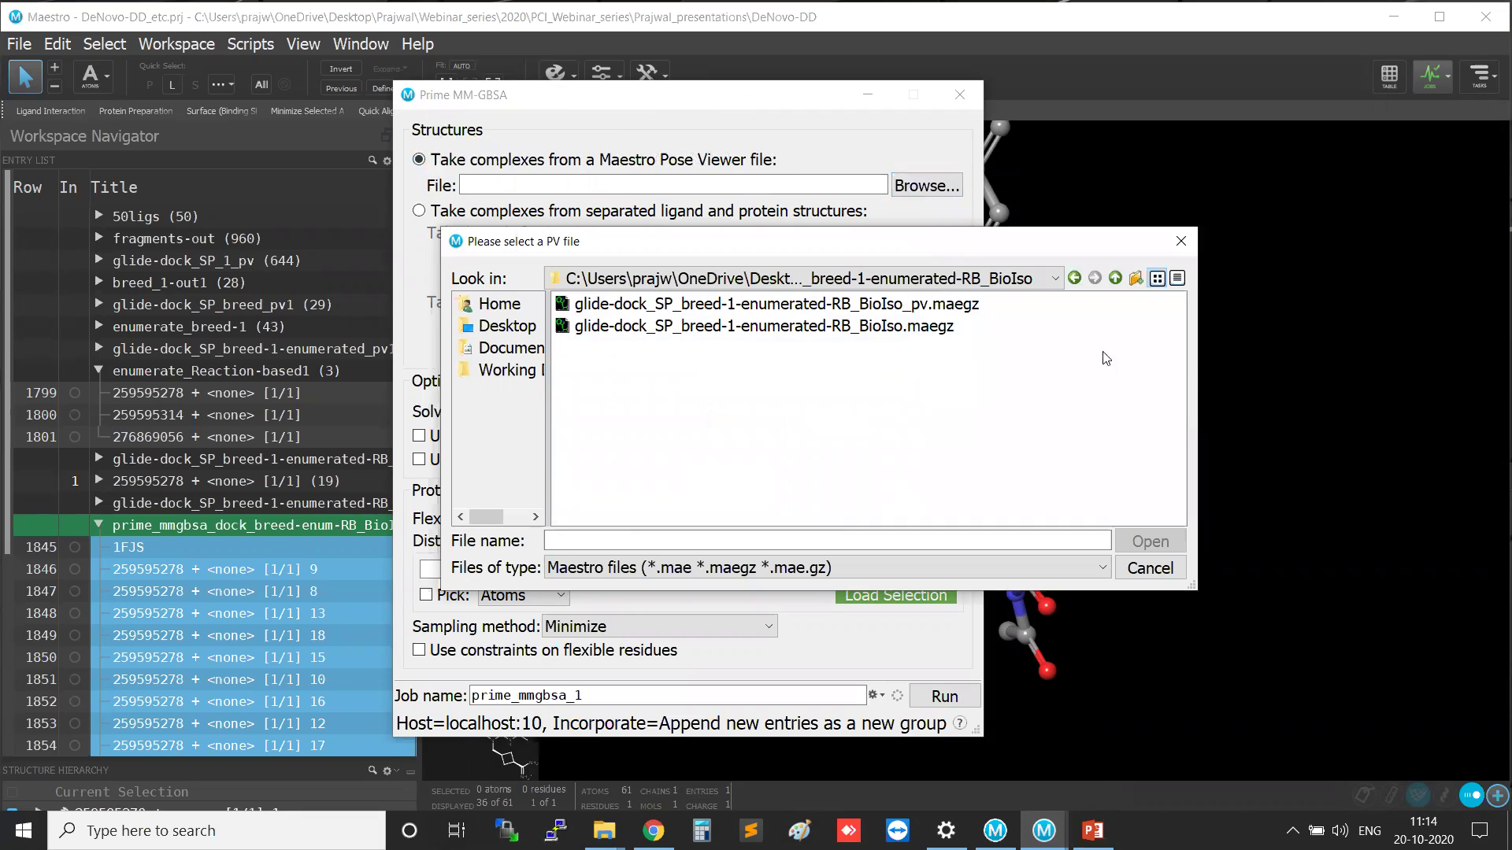
pyautogui.click(902, 306)
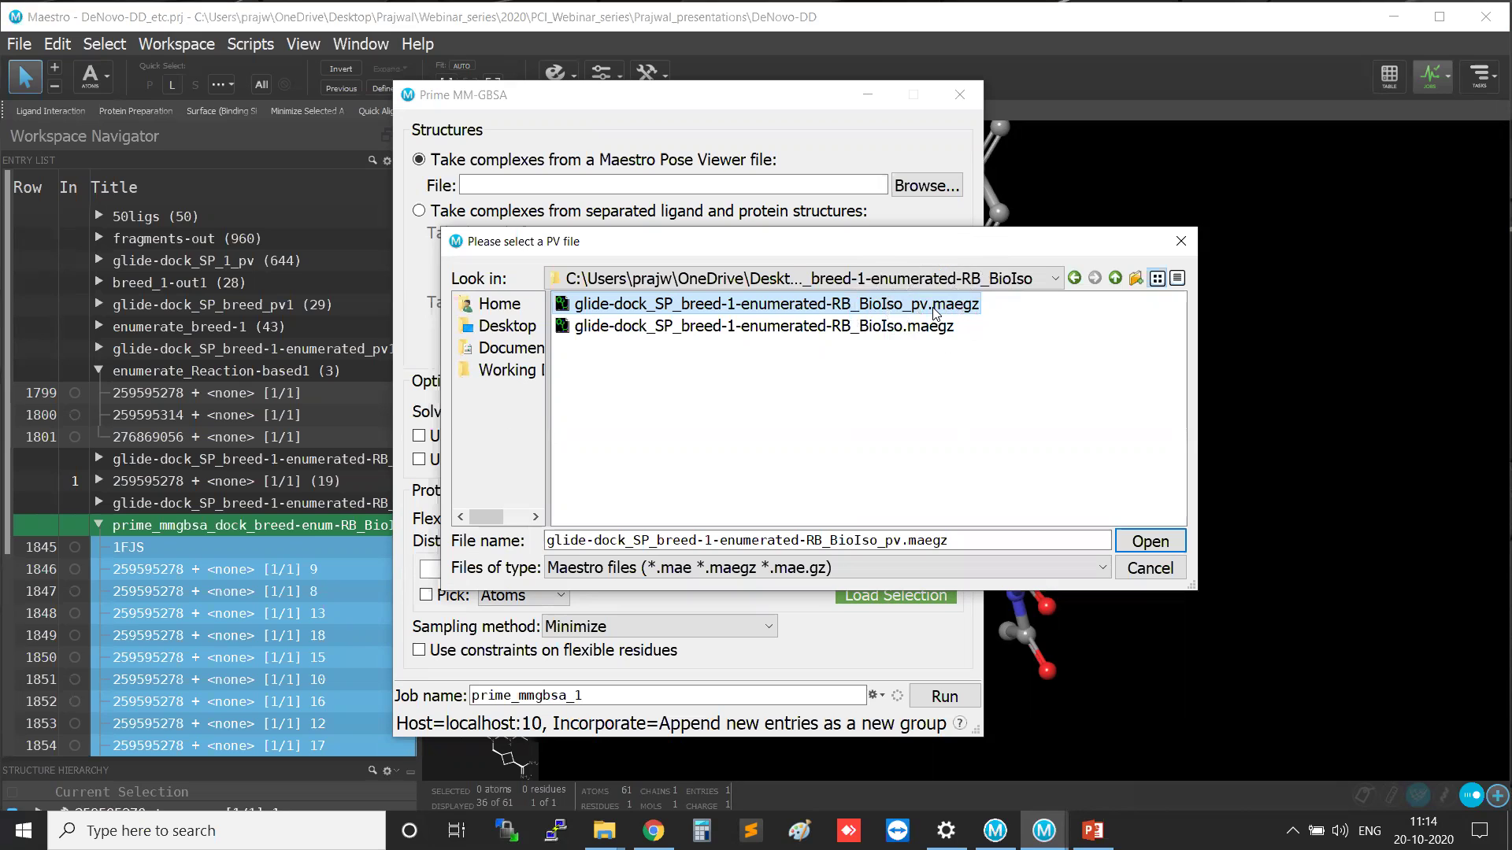
pyautogui.click(1160, 542)
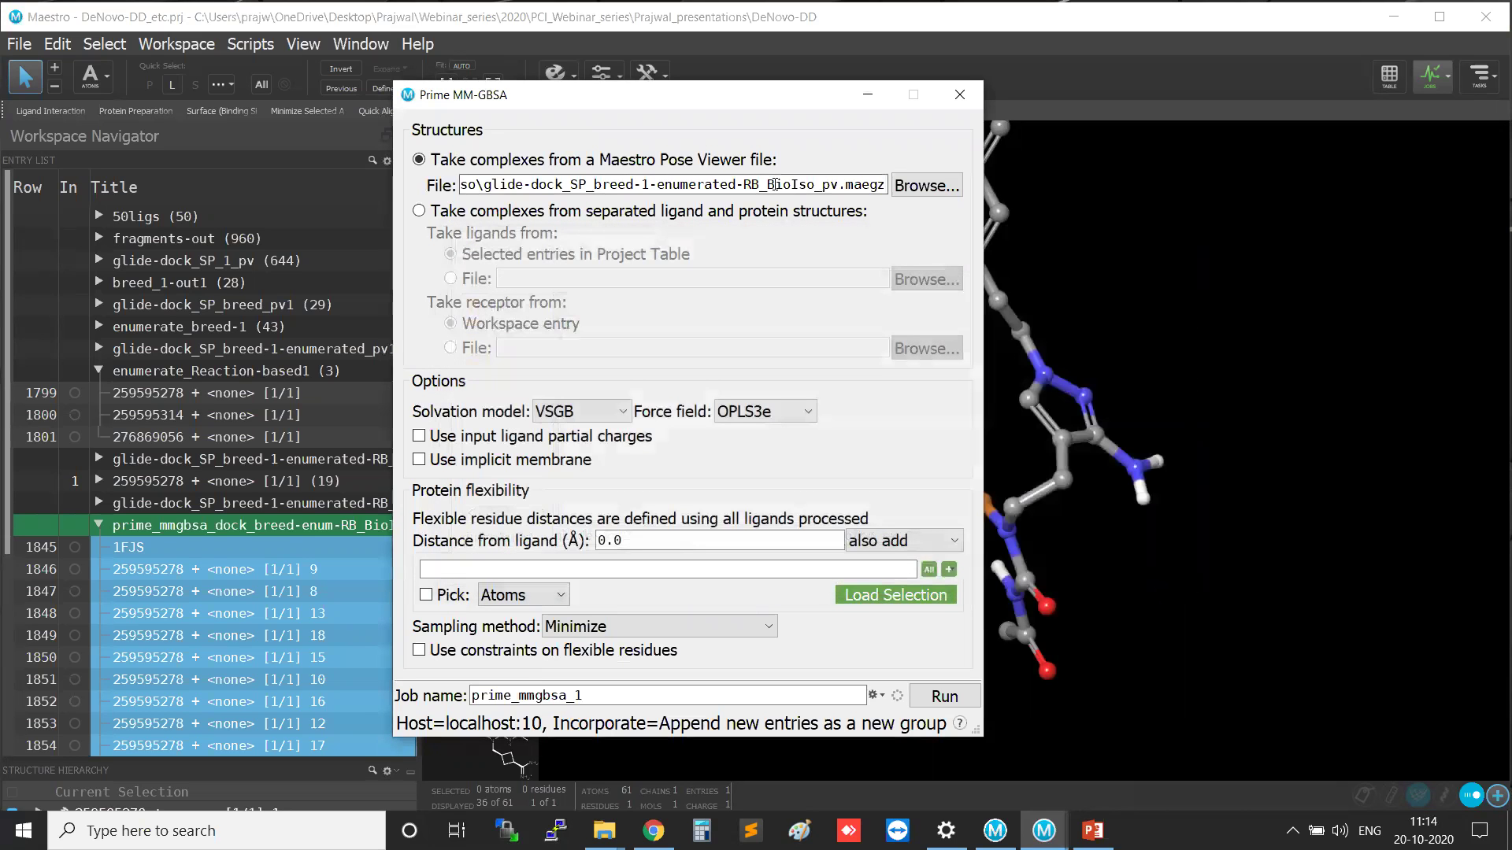
# Review the loaded pose viewer file name and the run option for the MM-GBSA job, and close Prime MM-GBSA.
pyautogui.moveTo(660, 183); pyautogui.dragTo(882, 186)
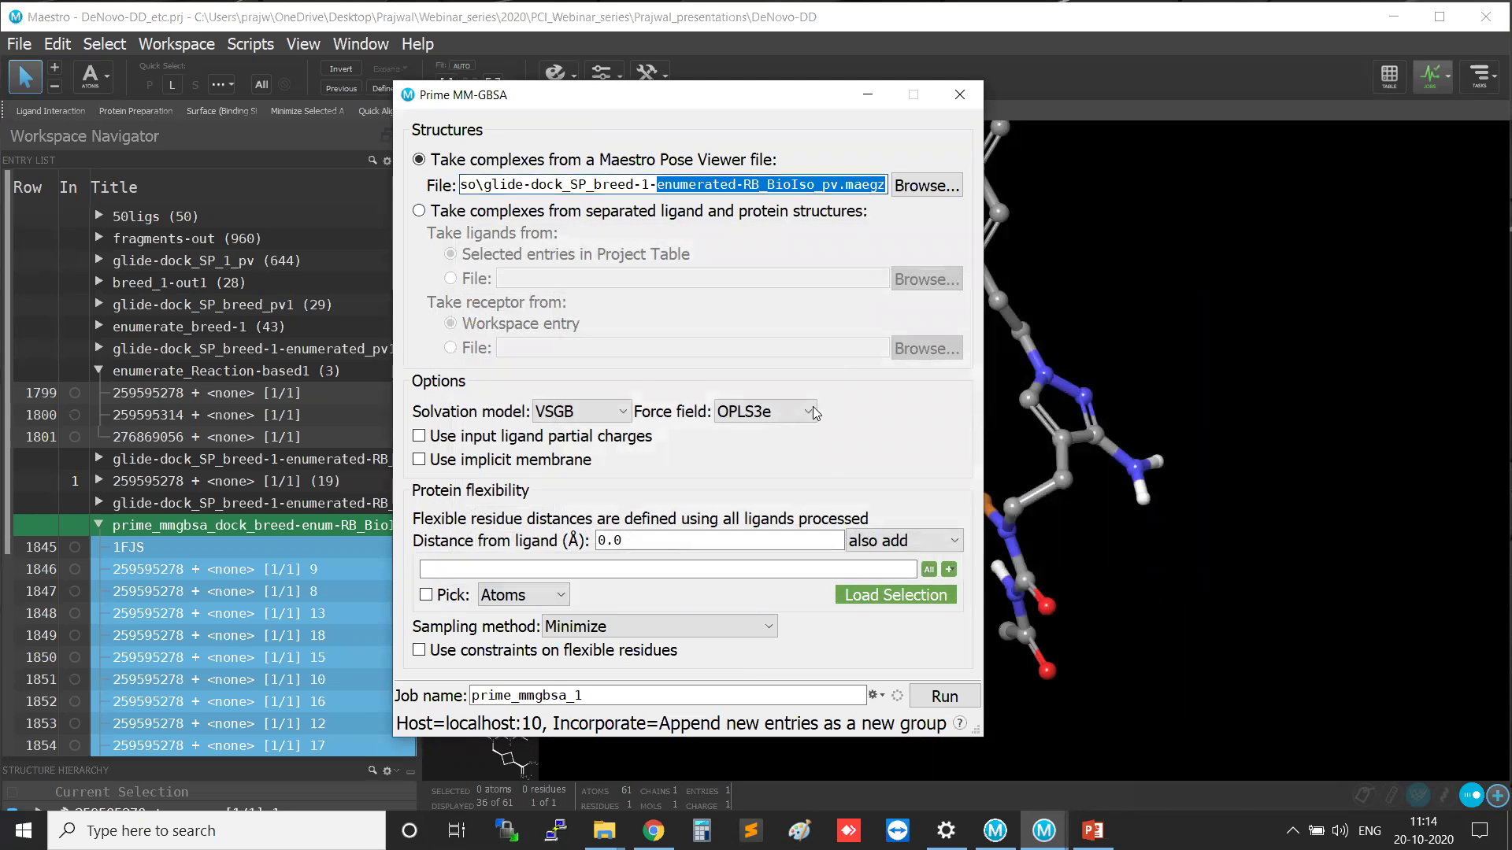
pyautogui.click(944, 696)
pyautogui.press('ctrl')
pyautogui.press('ctrl')
pyautogui.press('ctrl')
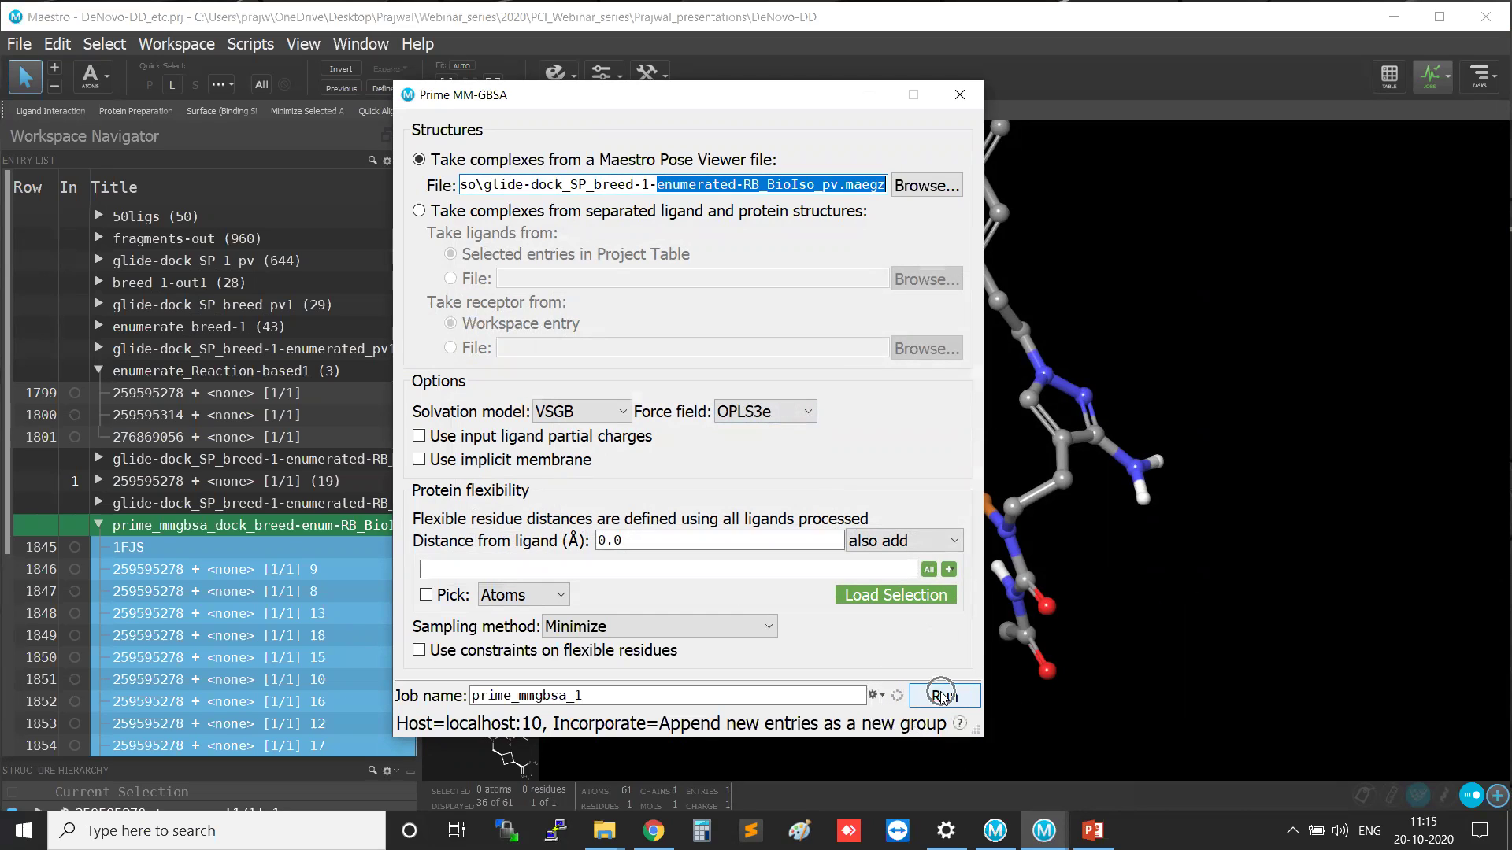
pyautogui.press('ctrl')
pyautogui.press('ctrl')
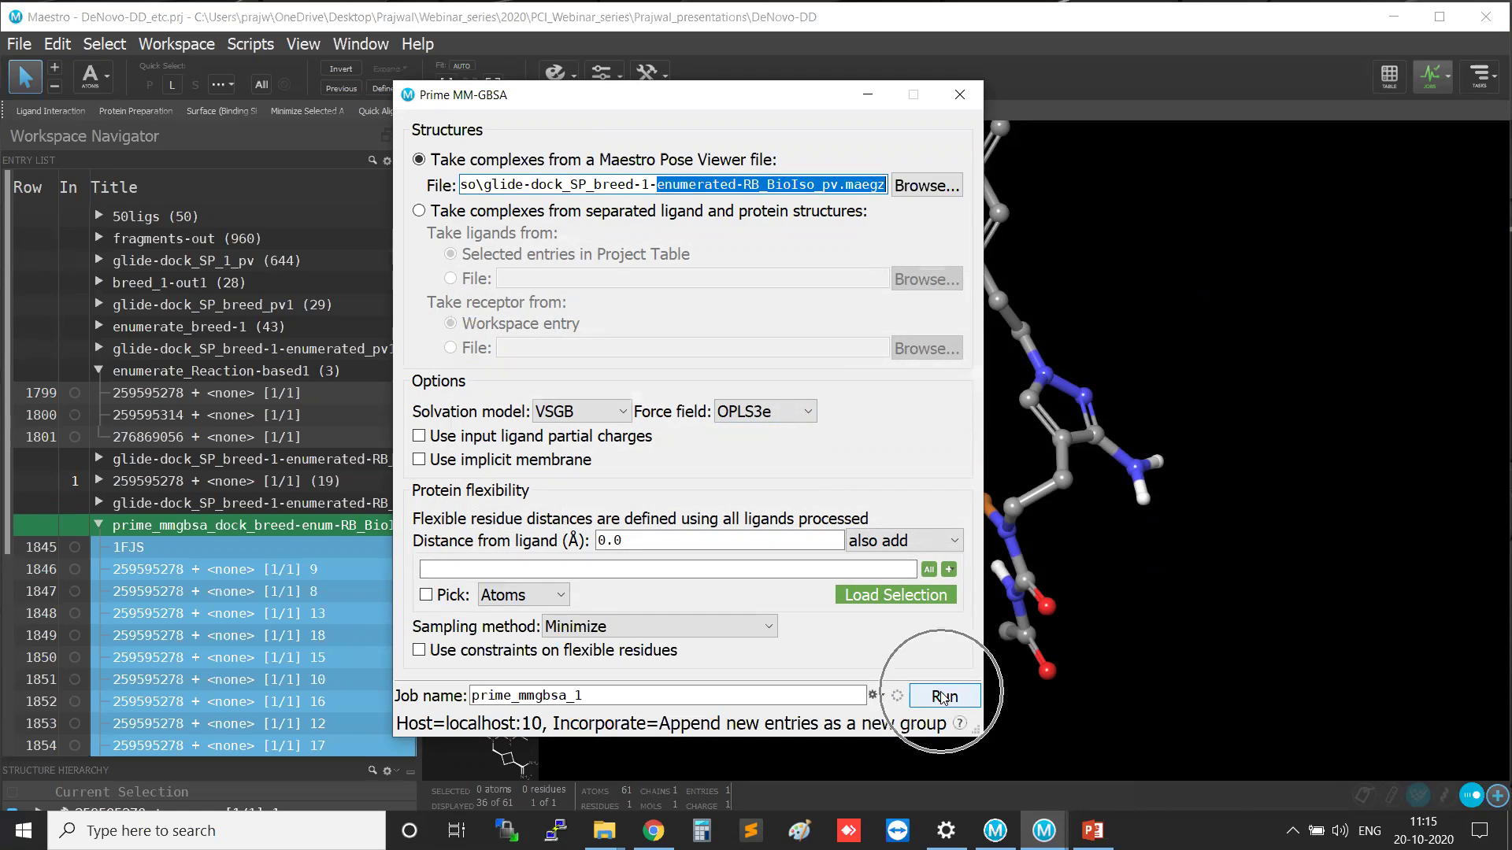
pyautogui.press('ctrl')
pyautogui.press('ctrl')
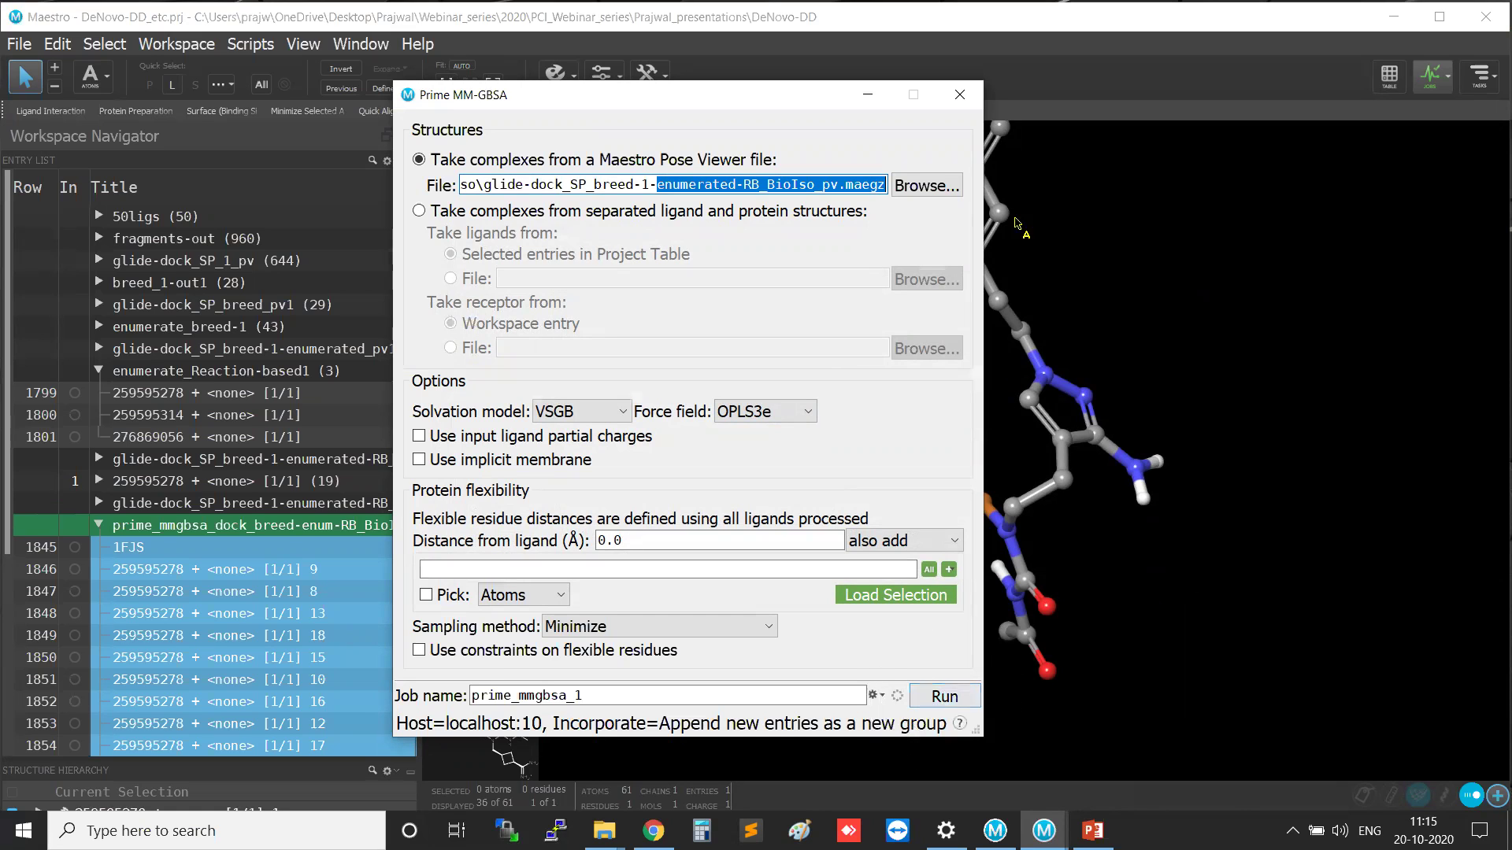
pyautogui.click(960, 94)
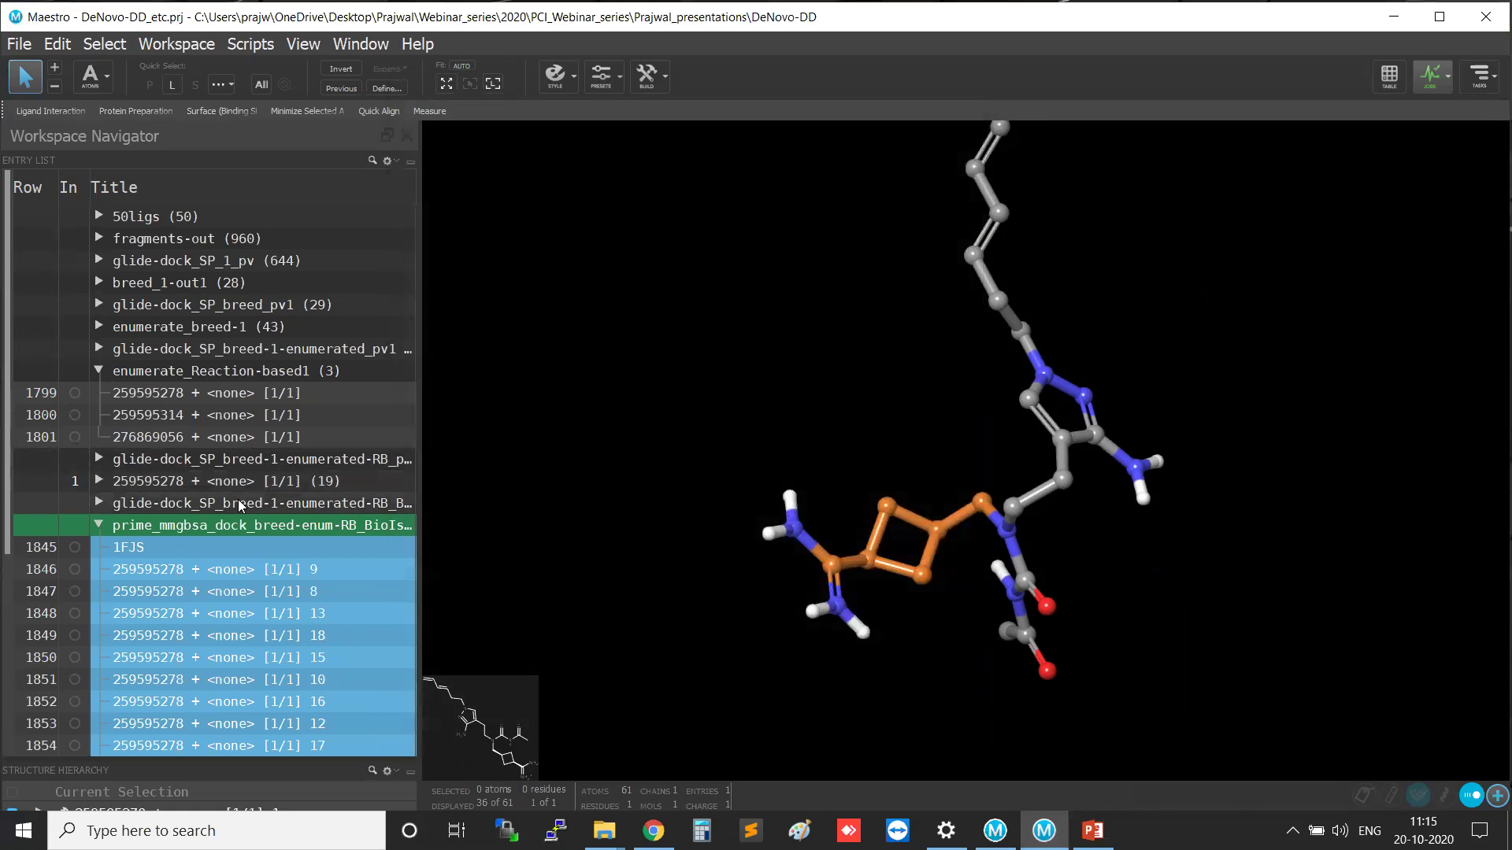
# Reopen the prime_mmgbsa results group and compare its MMGBSA dG Bind values with the docking scores in the Project Table.
pyautogui.click(101, 527)
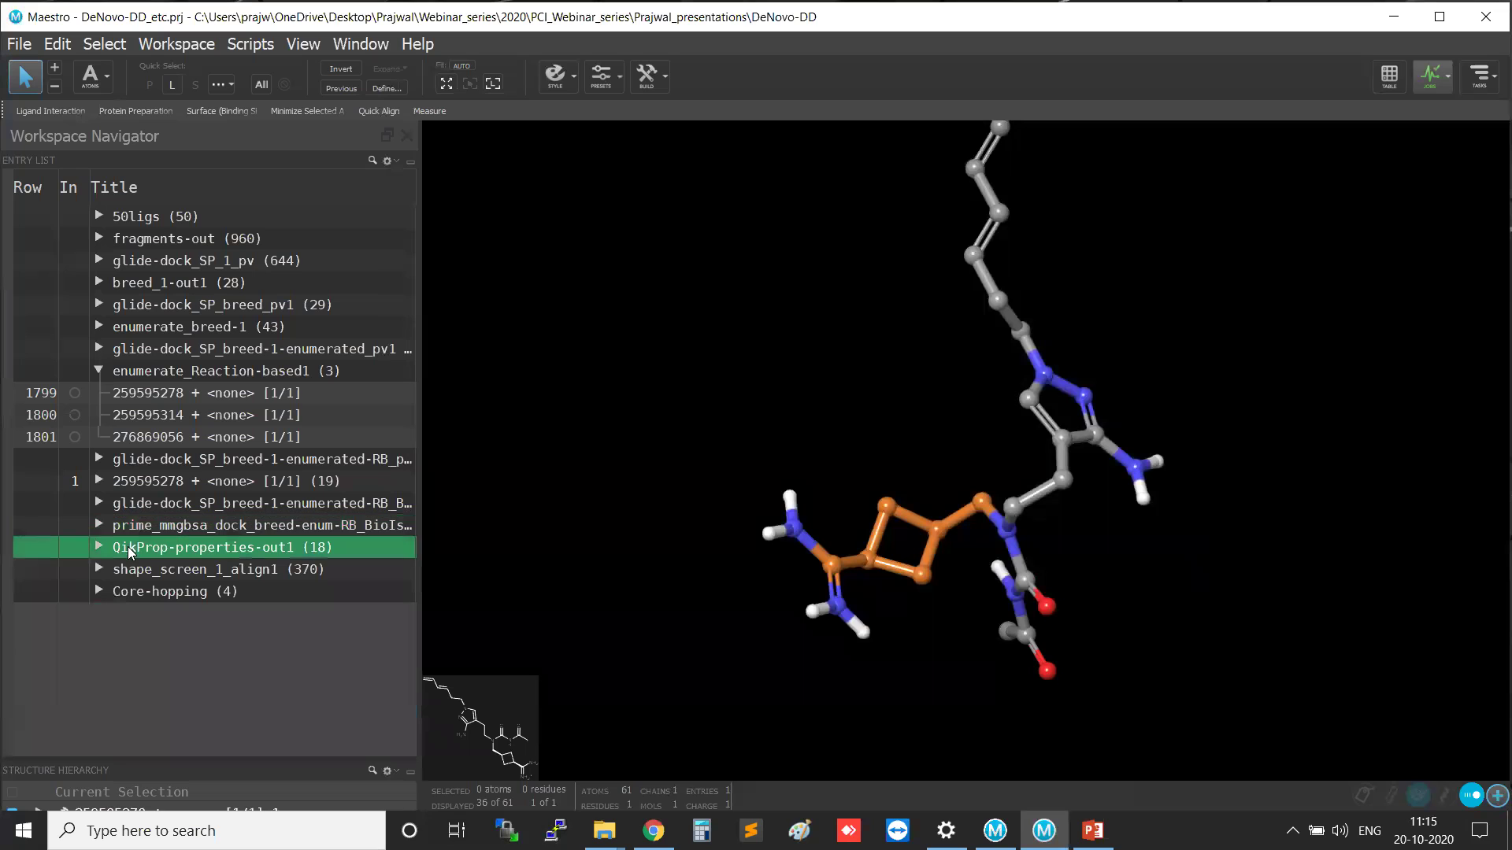
pyautogui.click(99, 525)
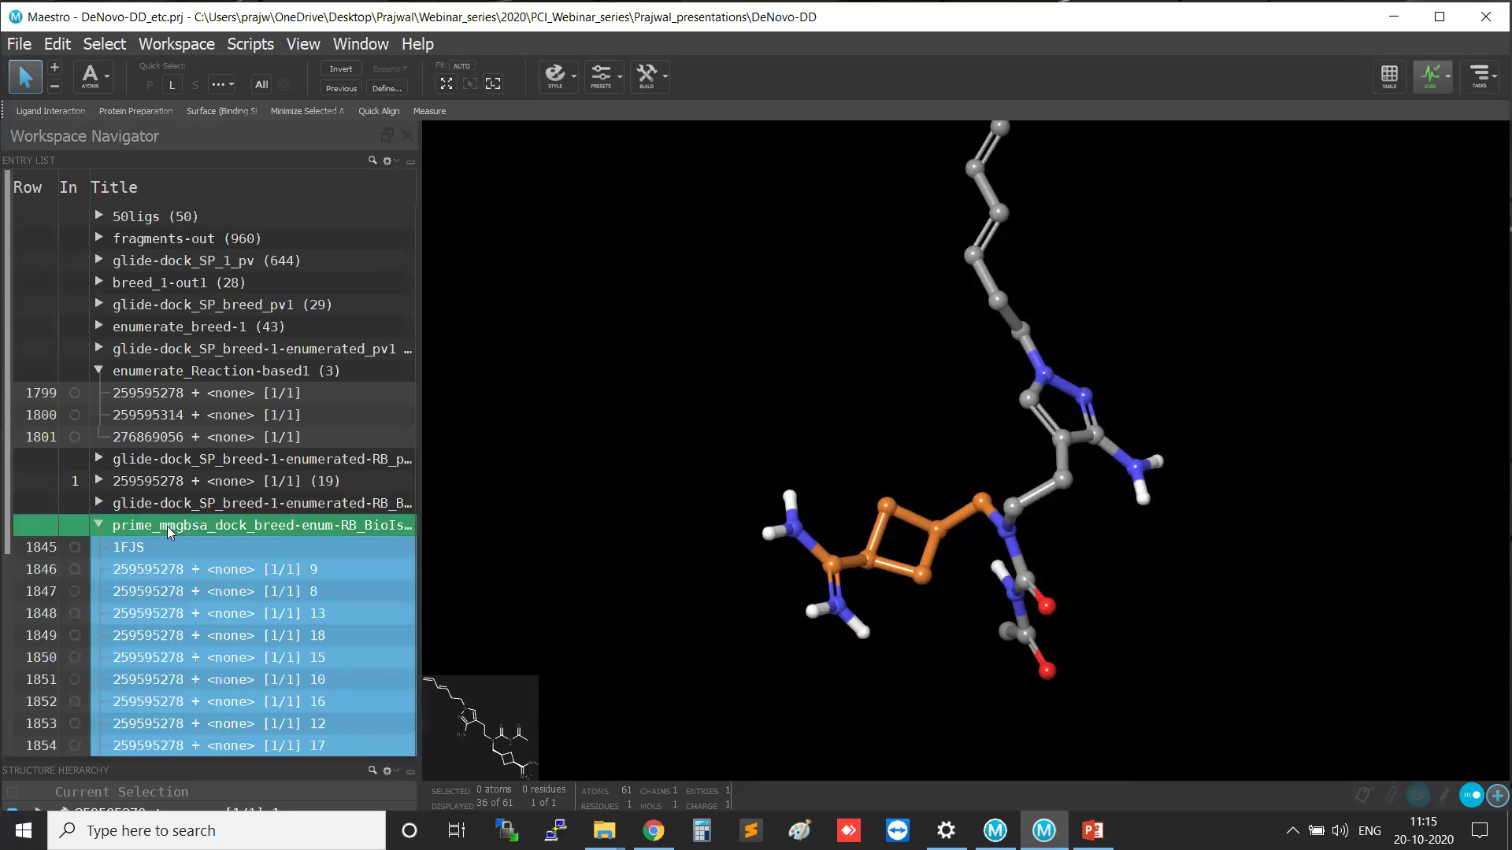
pyautogui.click(1389, 77)
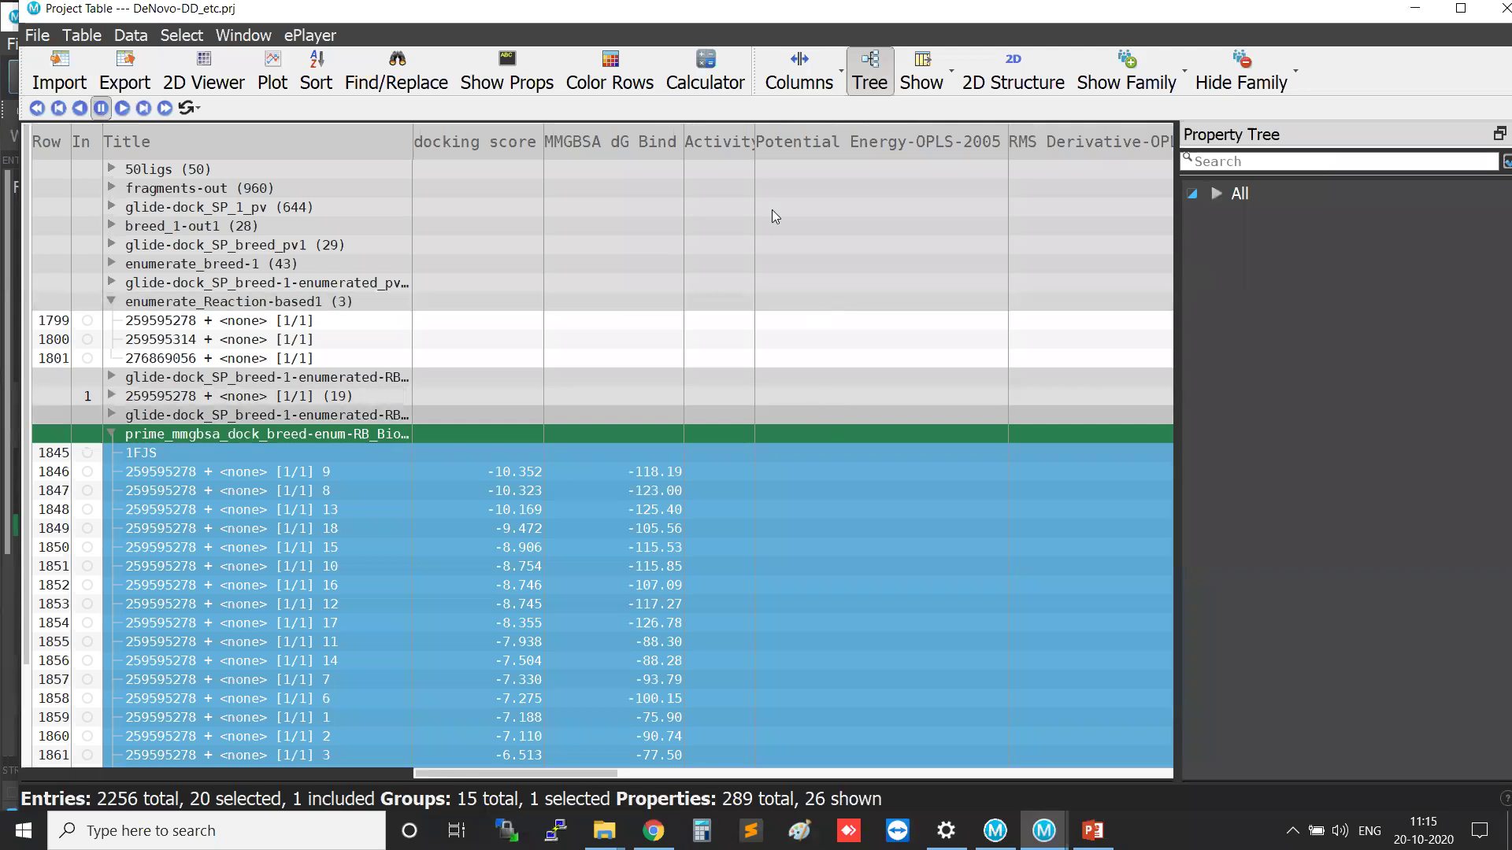
pyautogui.scroll(-3, 654, 315)
pyautogui.scroll(3, 639, 281)
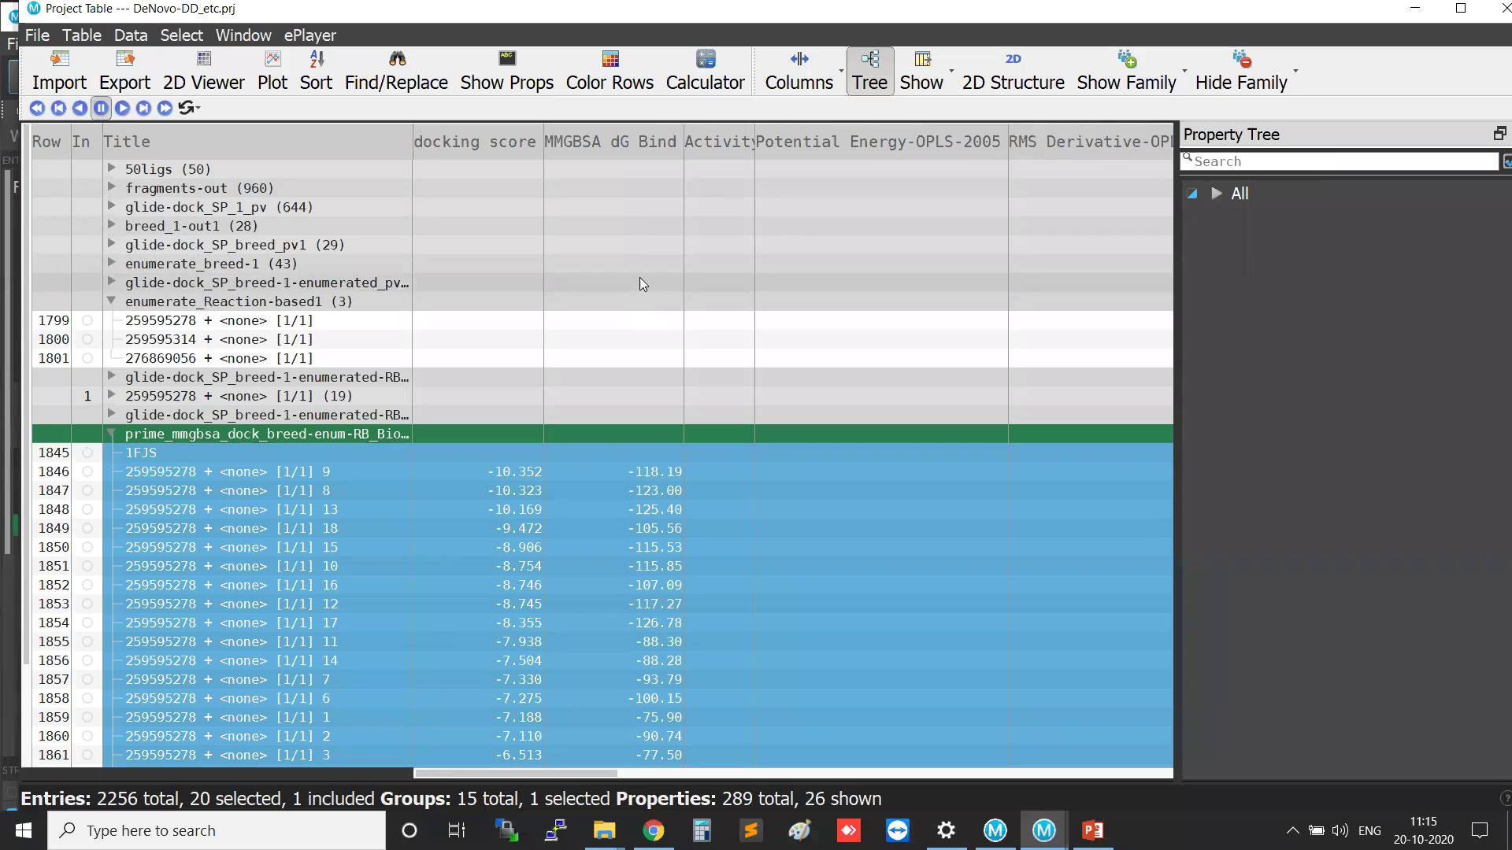
pyautogui.click(632, 150)
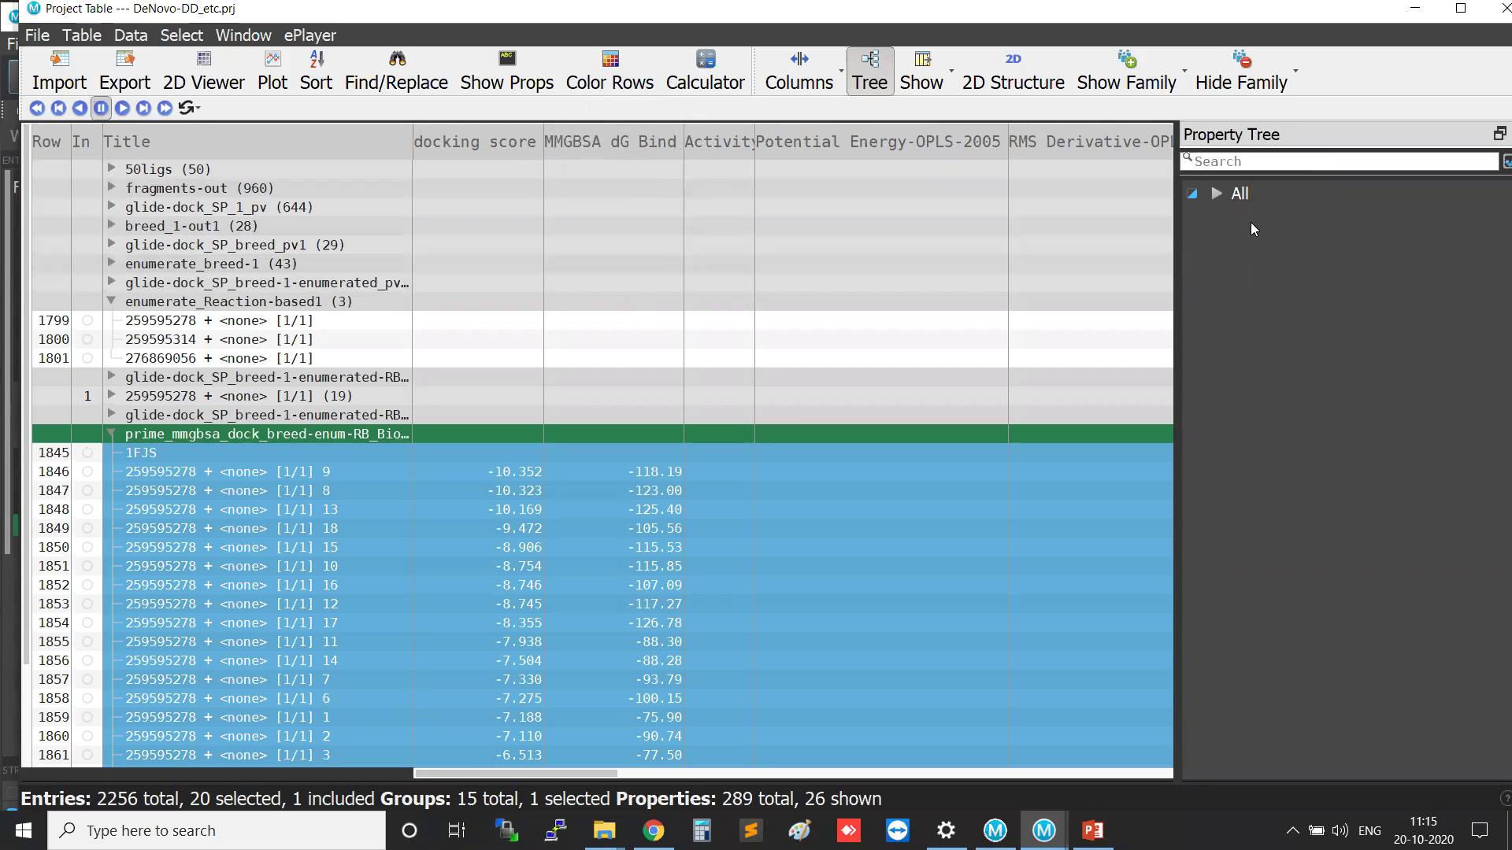
# Toggle the property tree display, expand All in the Property Tree, and select it to show the available property categories.
pyautogui.click(879, 77)
pyautogui.click(879, 77)
pyautogui.click(879, 77)
pyautogui.click(878, 78)
pyautogui.click(1216, 193)
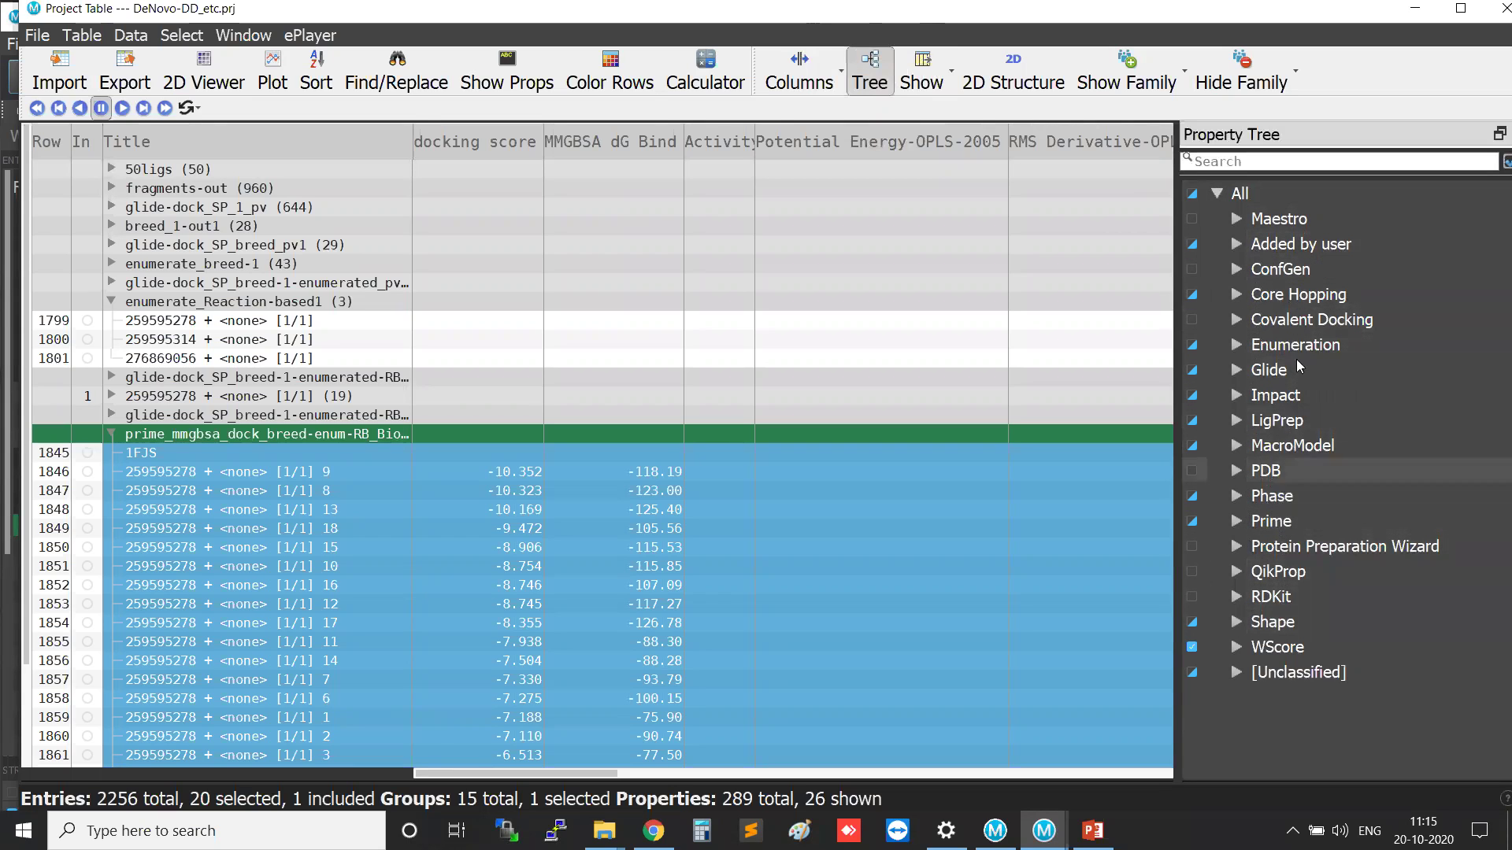
pyautogui.click(1258, 194)
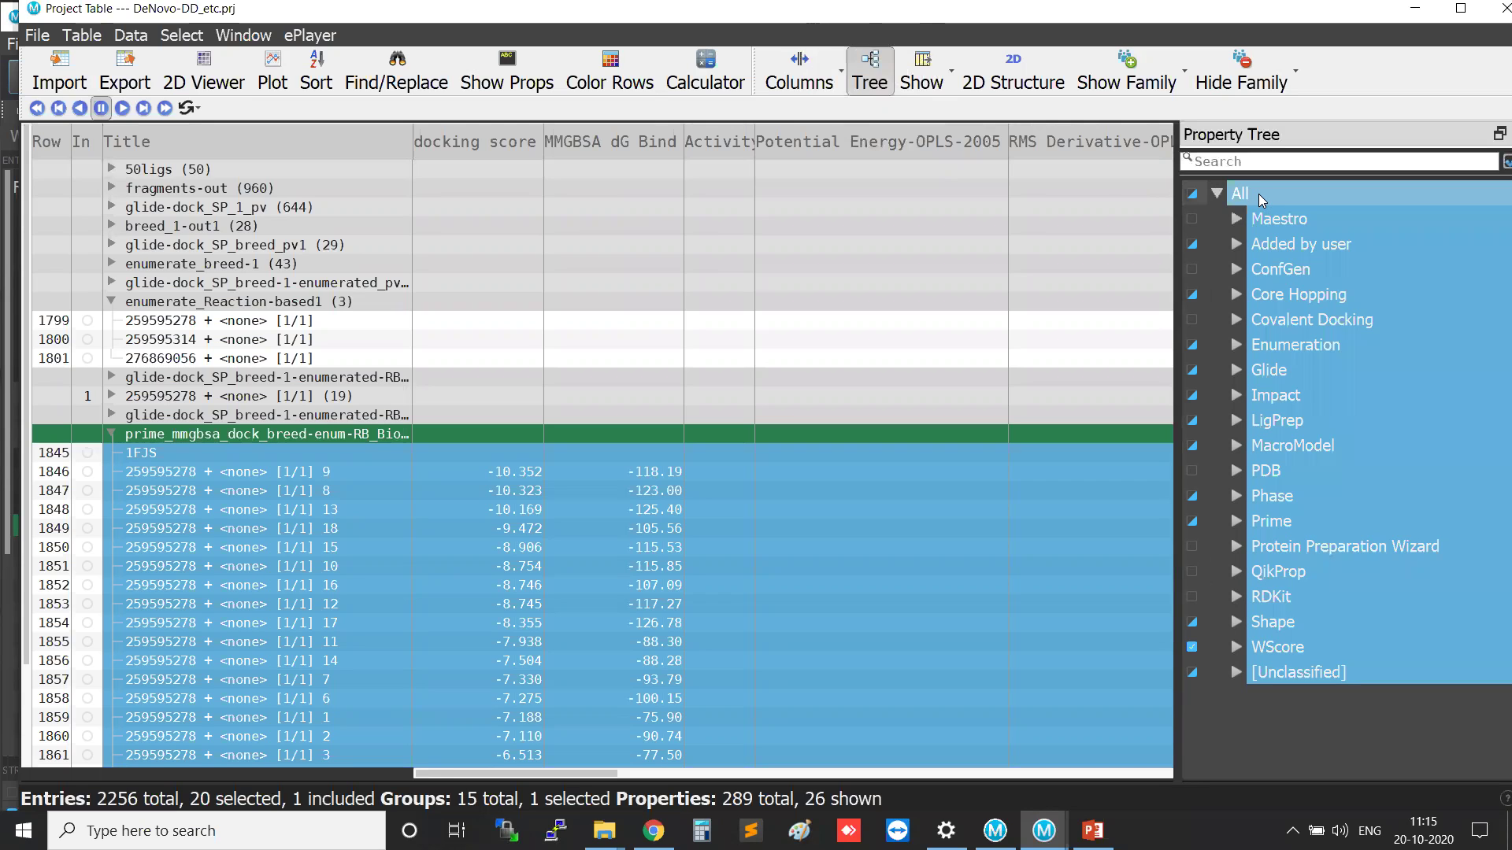
# Hide all properties in the Project Table and show only MMGBSA dG Bind from Prime's Primary properties.
pyautogui.rightClick(1258, 194)
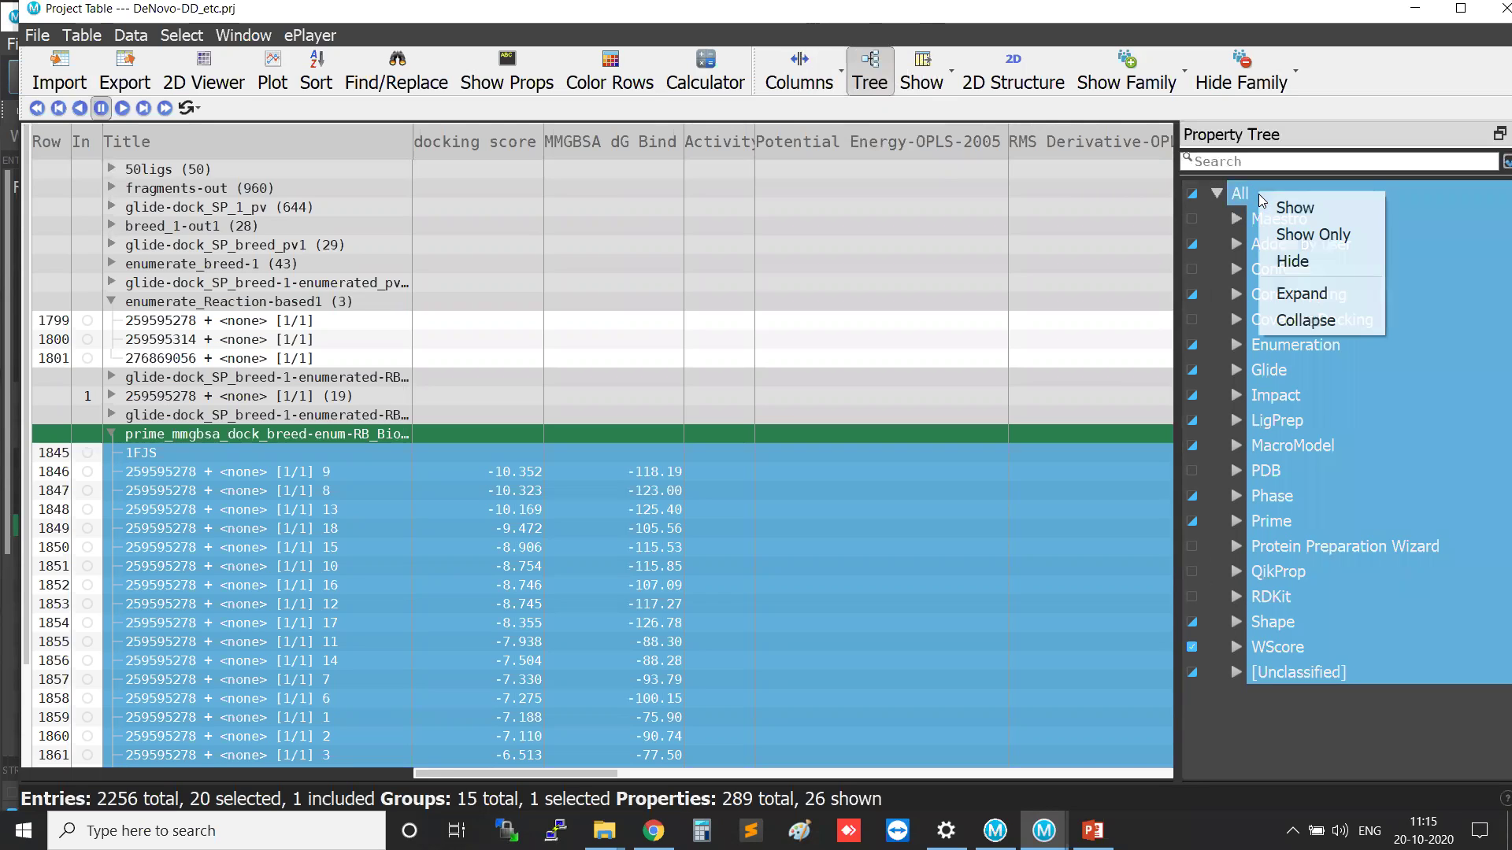
pyautogui.click(1292, 262)
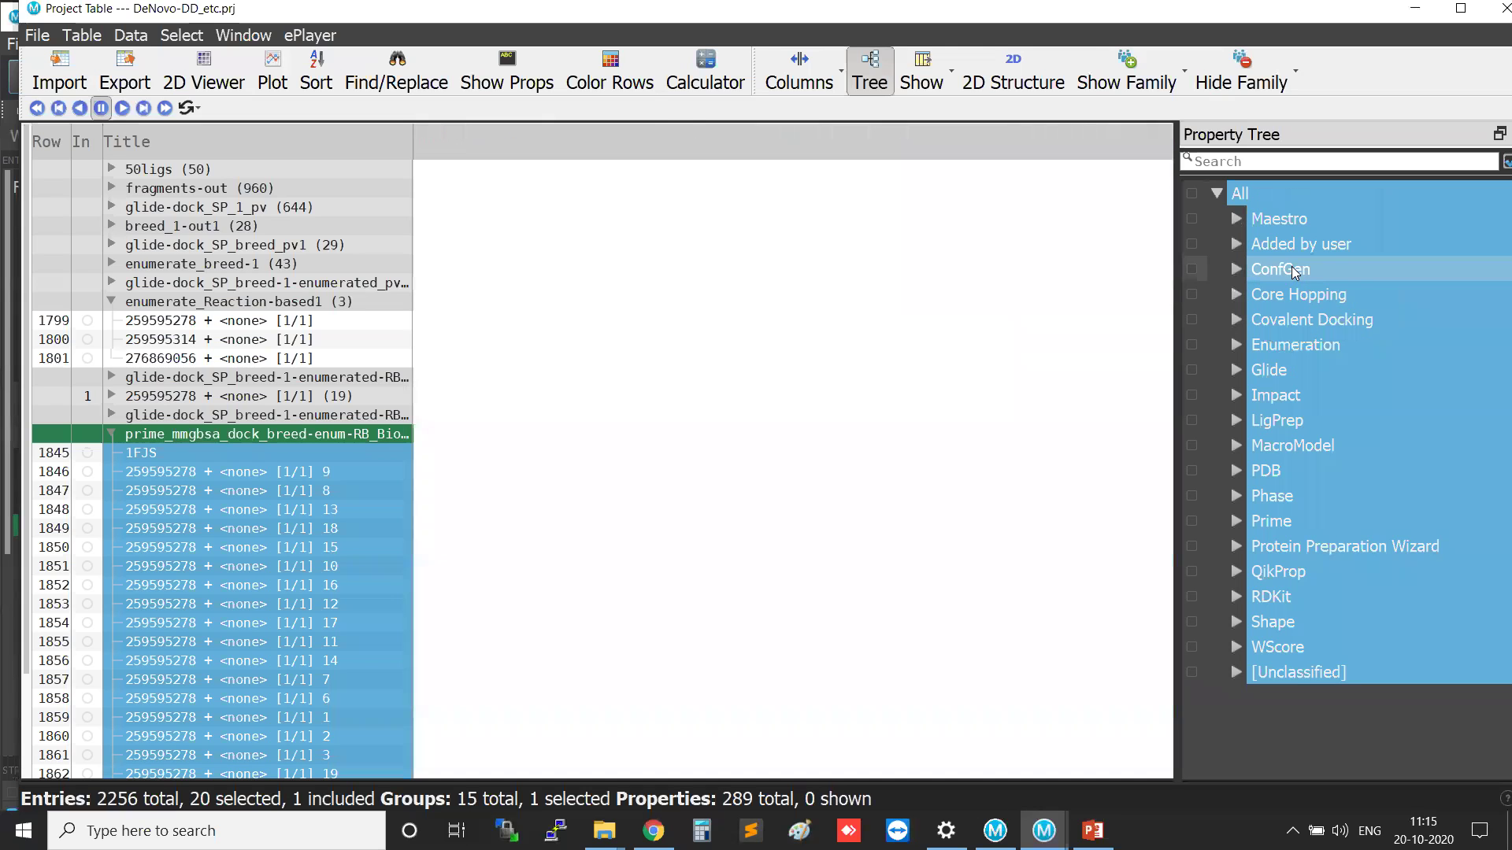
pyautogui.click(1236, 521)
pyautogui.click(1275, 553)
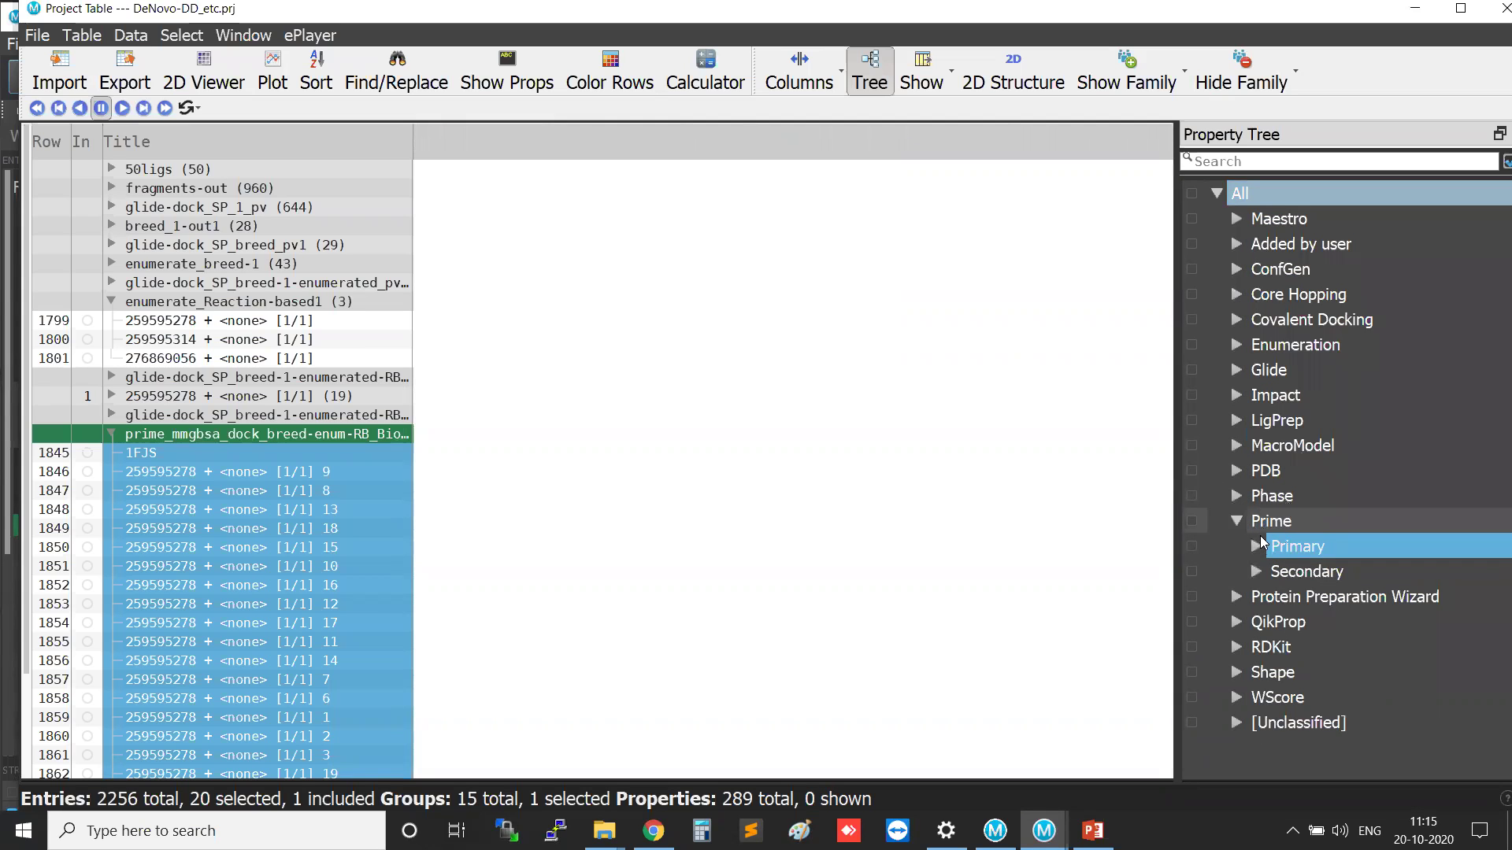
pyautogui.click(1258, 545)
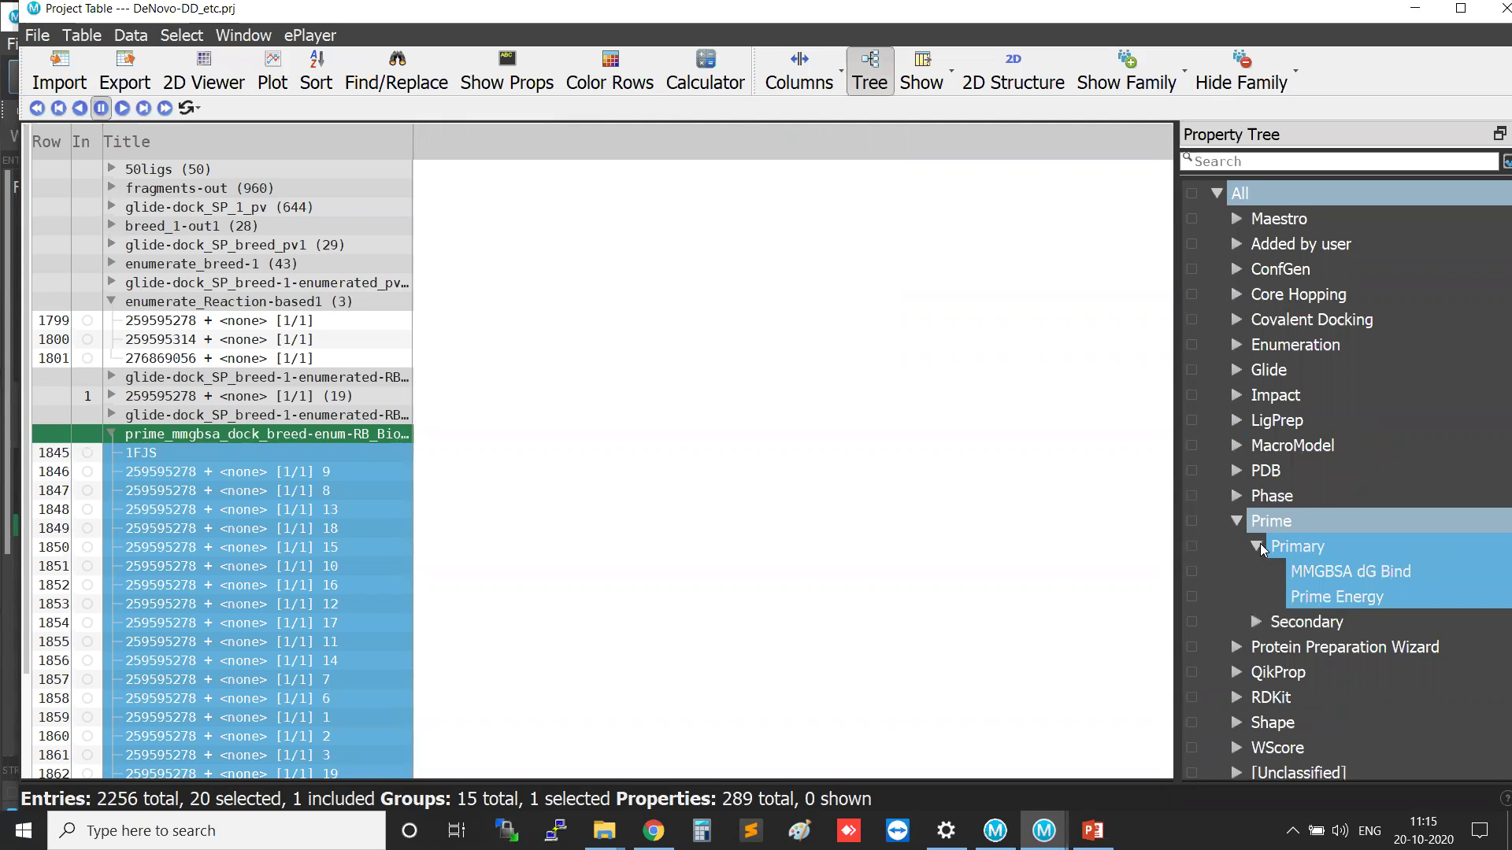
pyautogui.click(1329, 573)
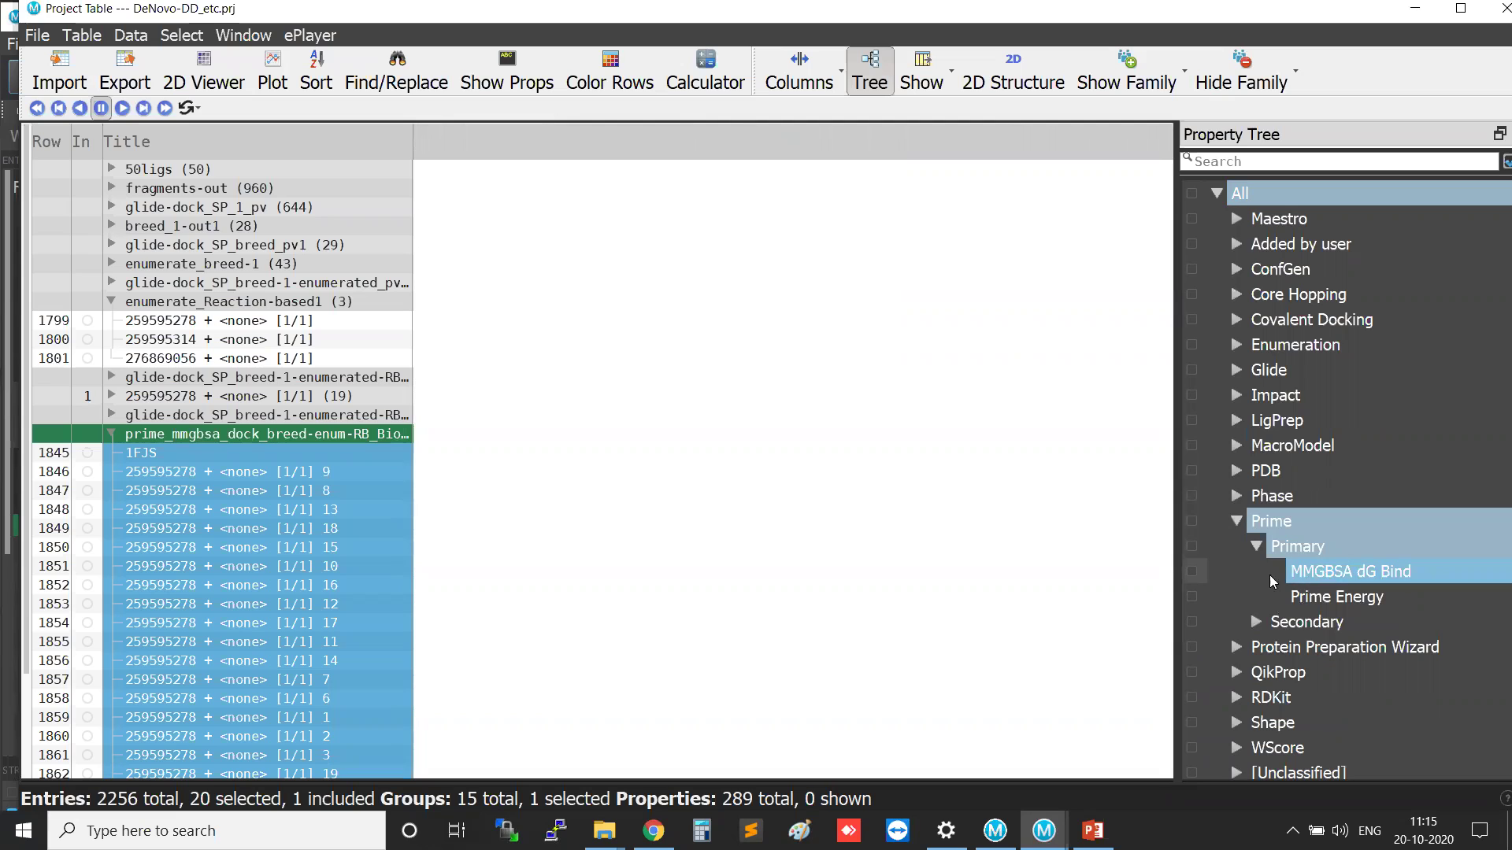
pyautogui.click(1193, 570)
pyautogui.press('ctrl')
pyautogui.press('ctrl')
pyautogui.press('ctrl')
pyautogui.click(1194, 570)
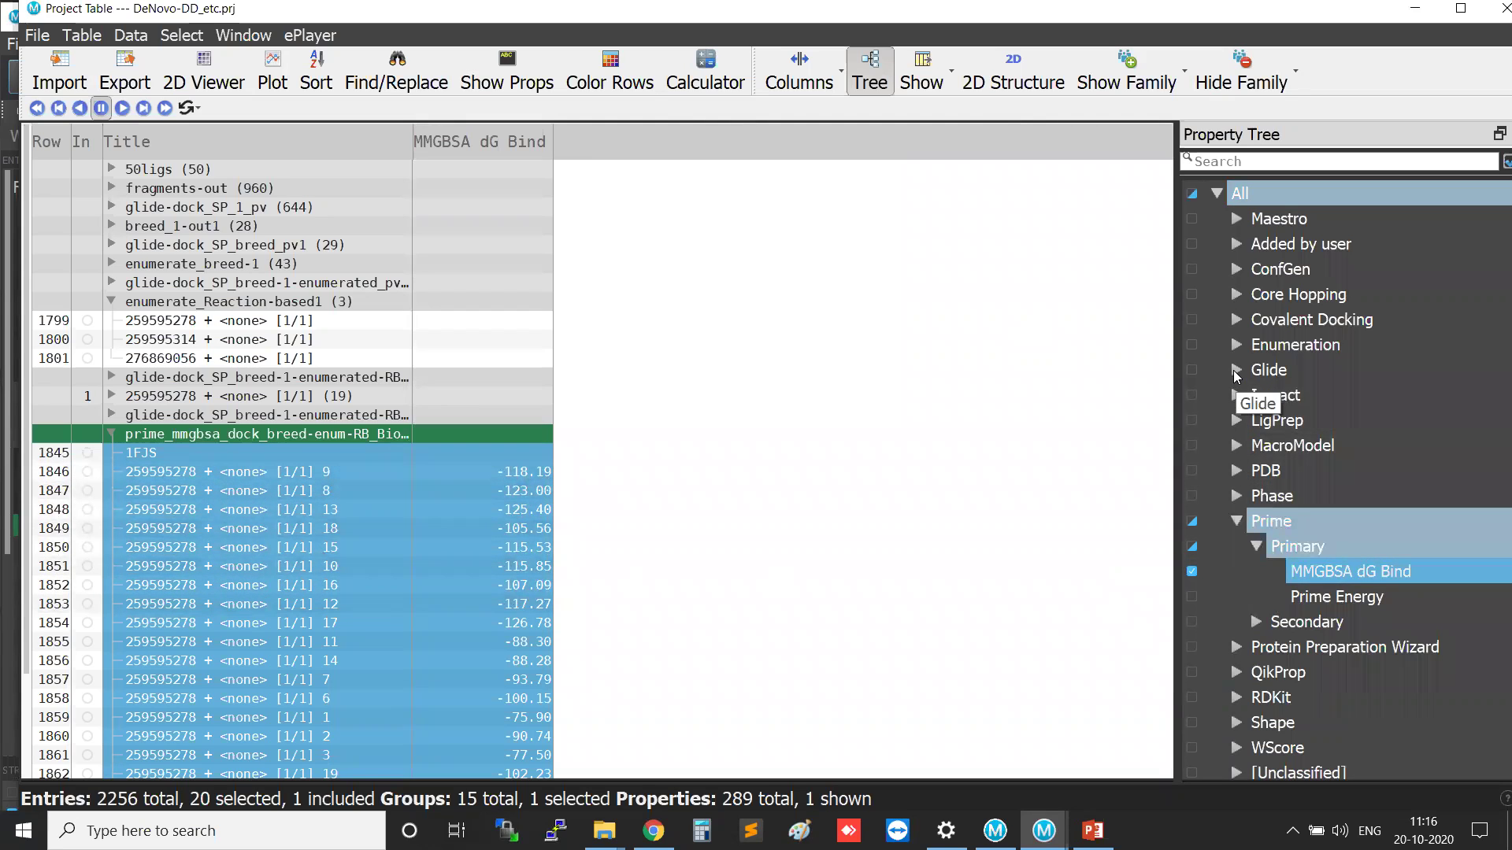
# Show docking score from Glide's Primary properties beside MMGBSA dG Bind and compare the two for the prime_mmgbsa ligands.
pyautogui.click(1270, 374)
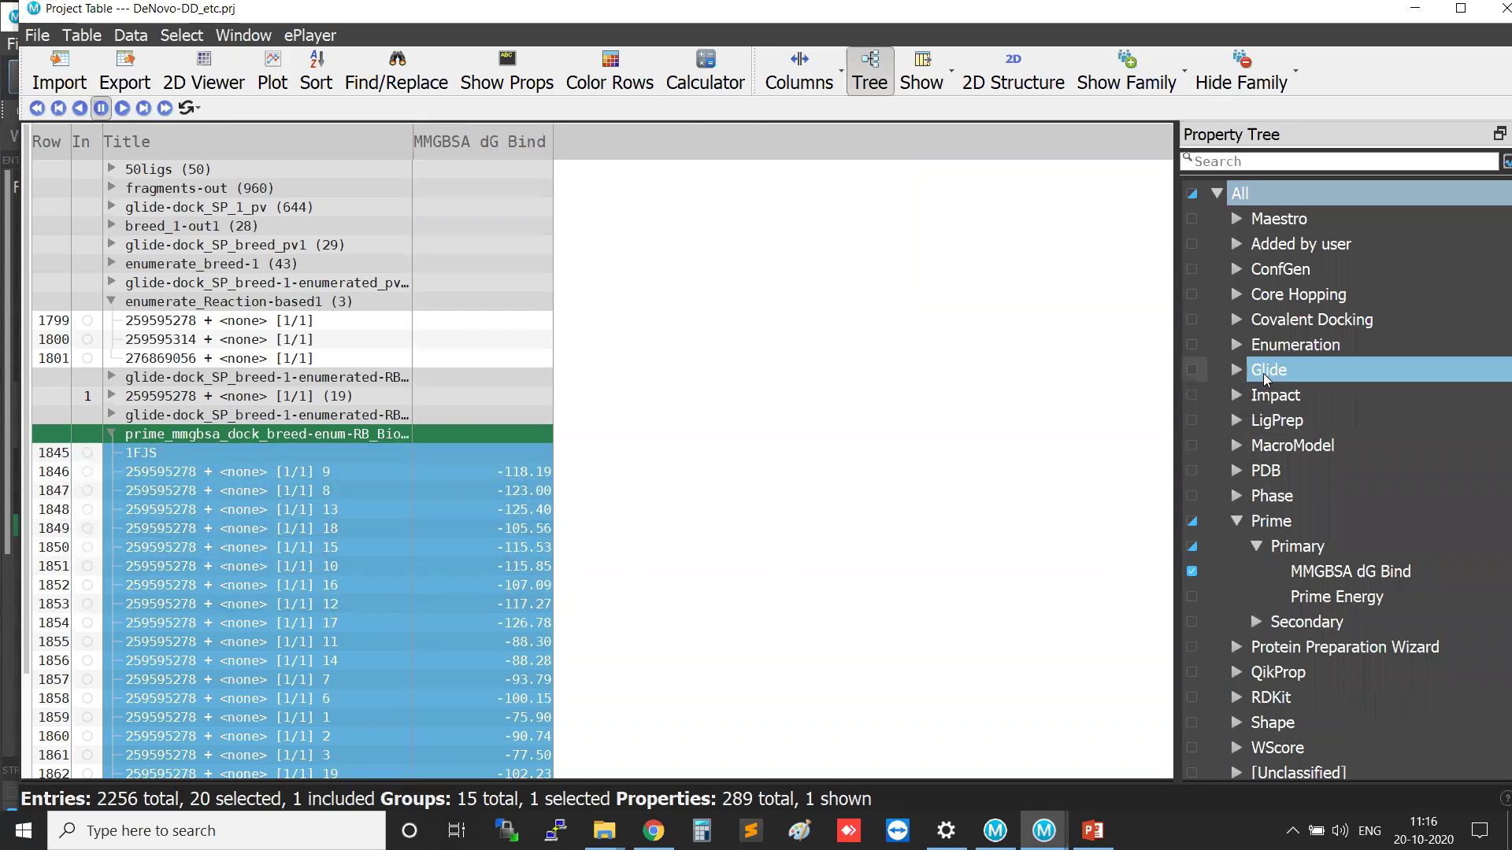
pyautogui.click(1237, 370)
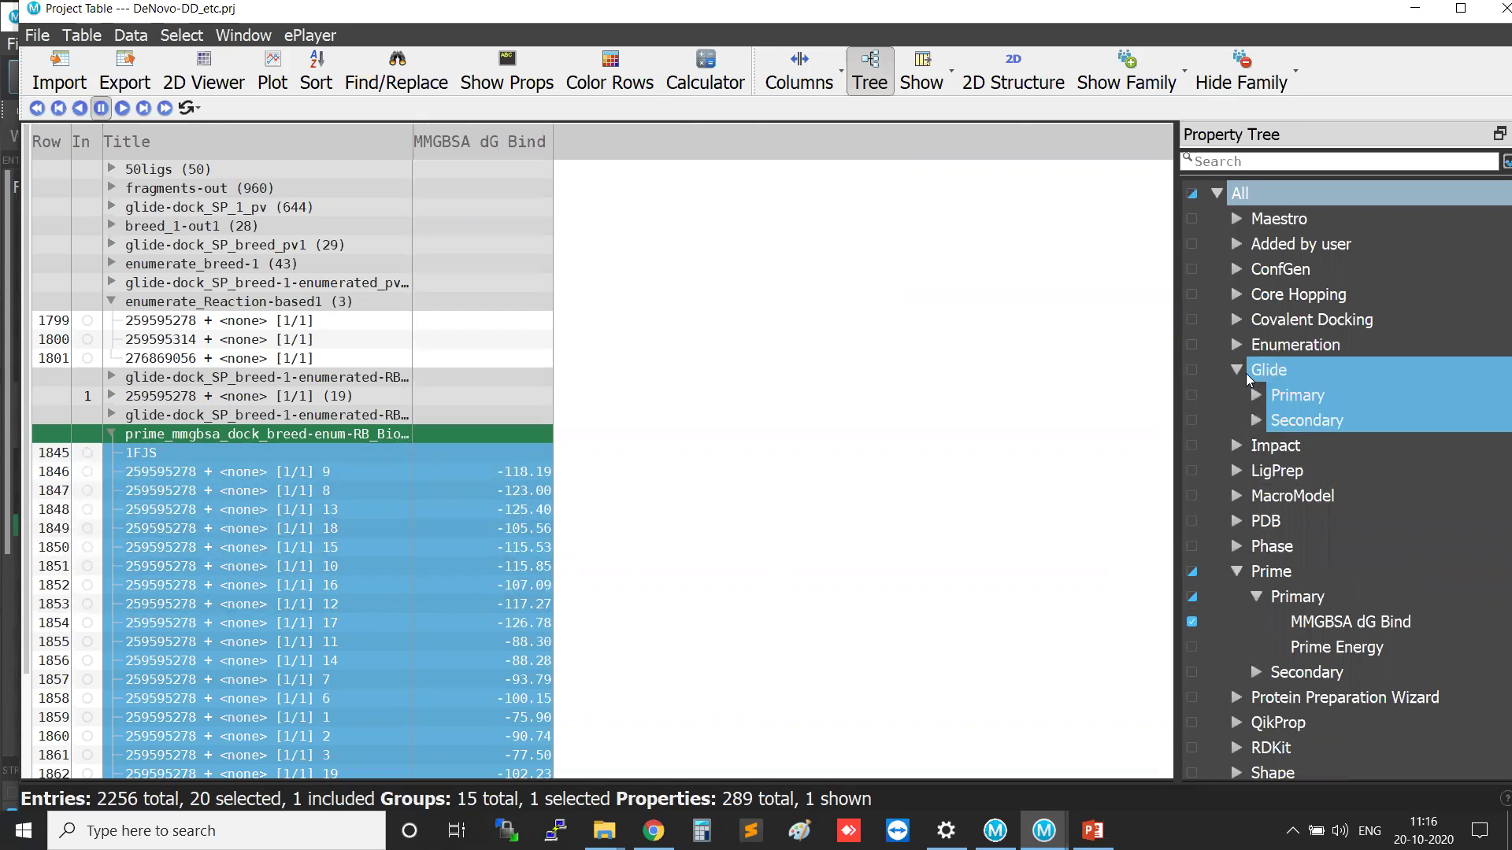
pyautogui.click(1263, 369)
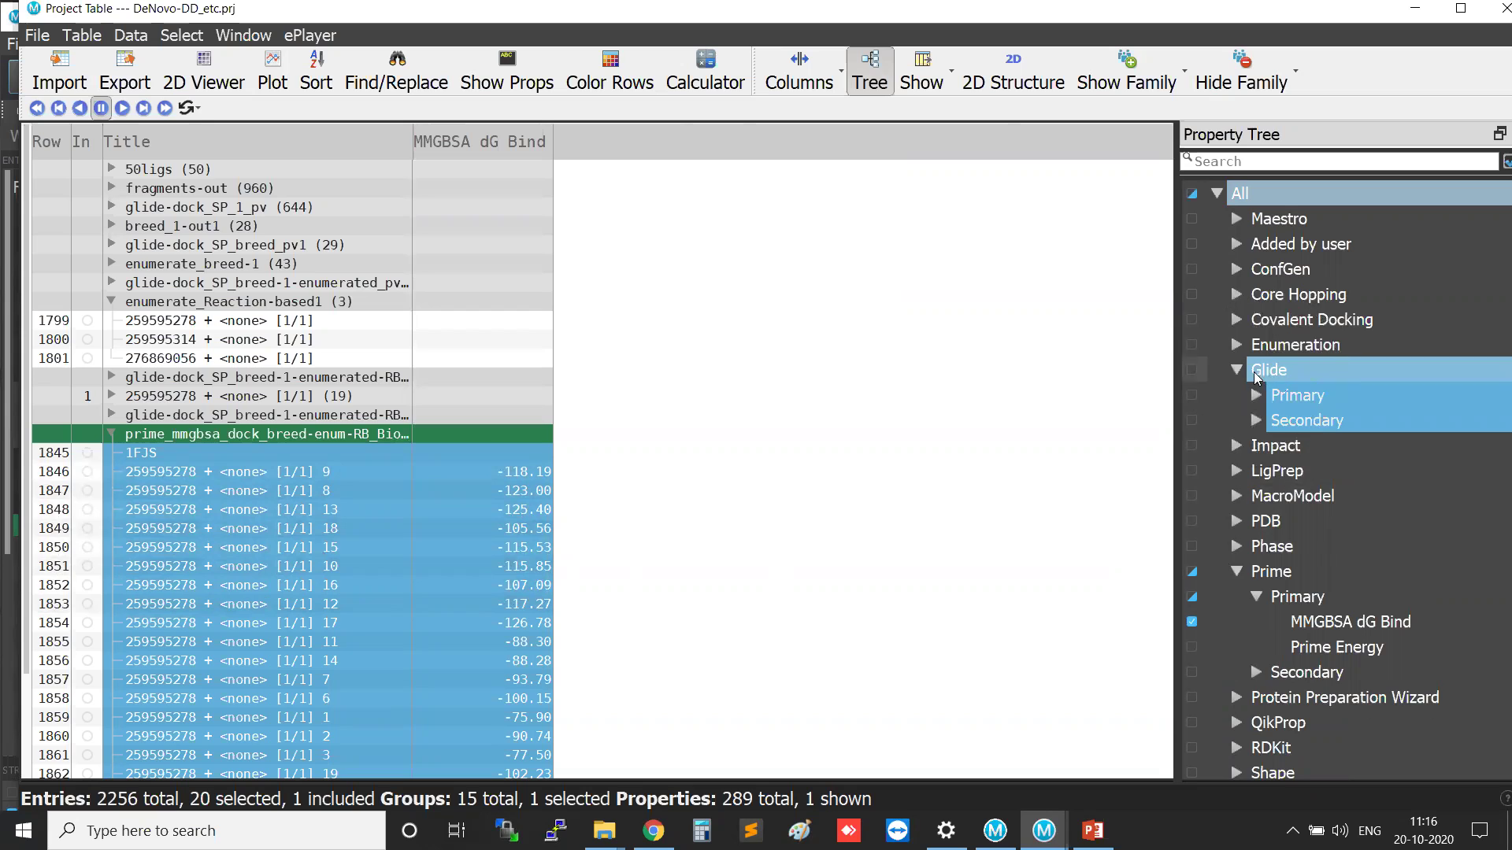
pyautogui.click(1233, 372)
pyautogui.click(1236, 372)
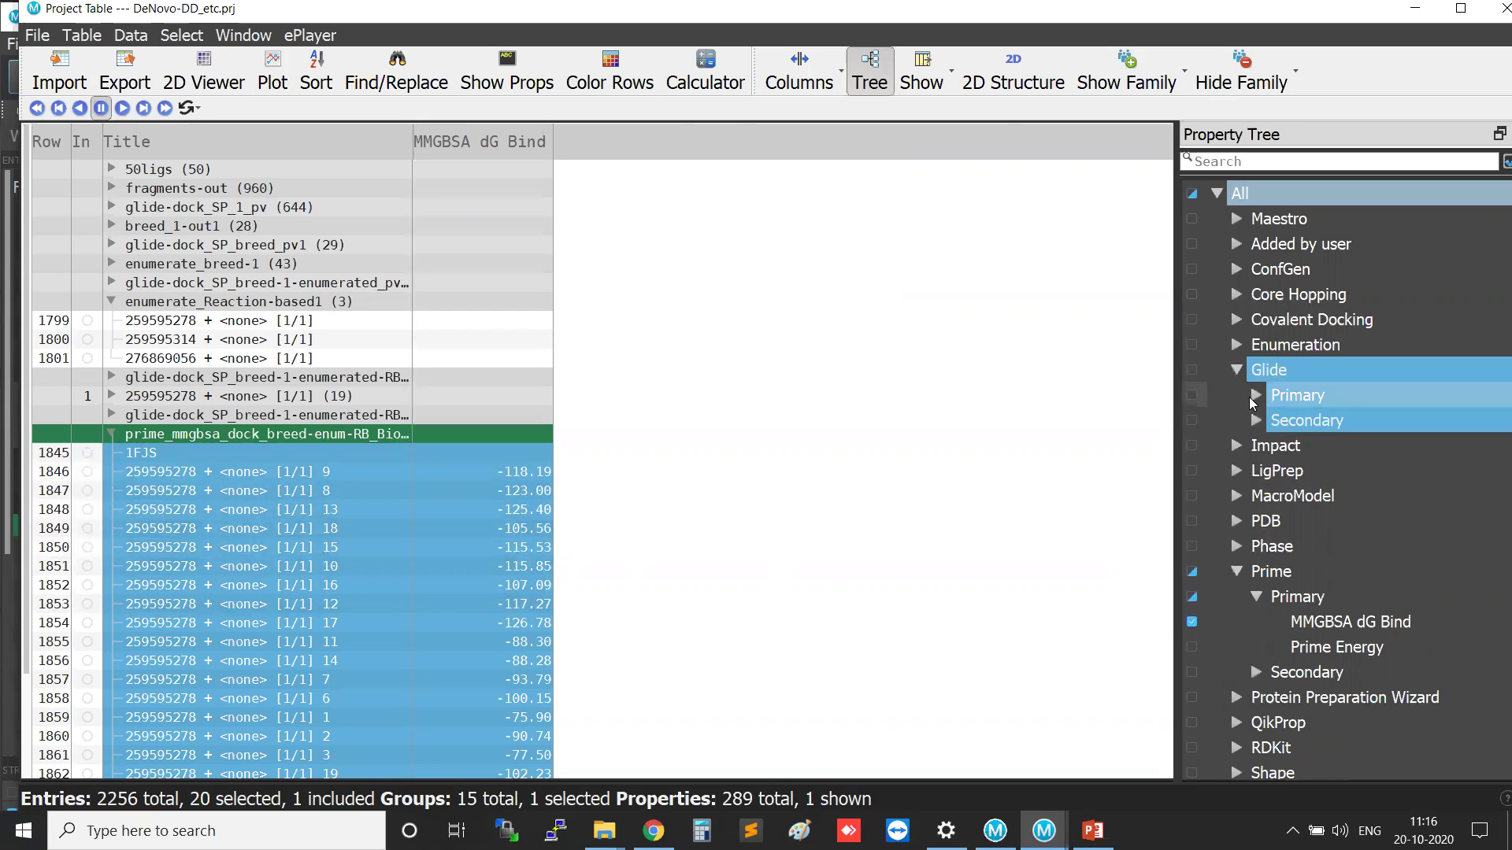
pyautogui.click(1254, 395)
pyautogui.click(1321, 422)
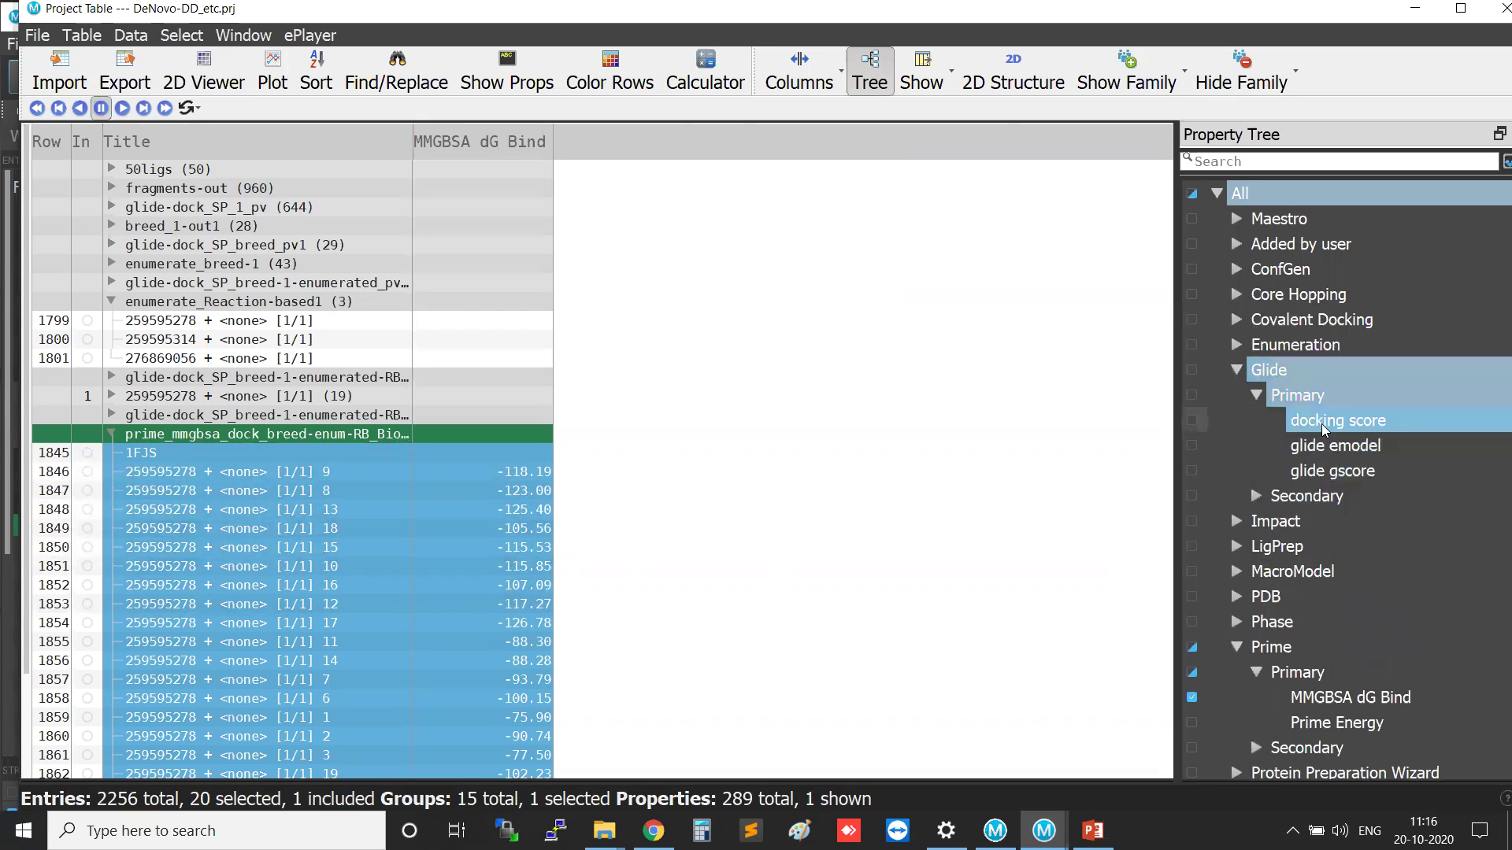
pyautogui.click(1190, 420)
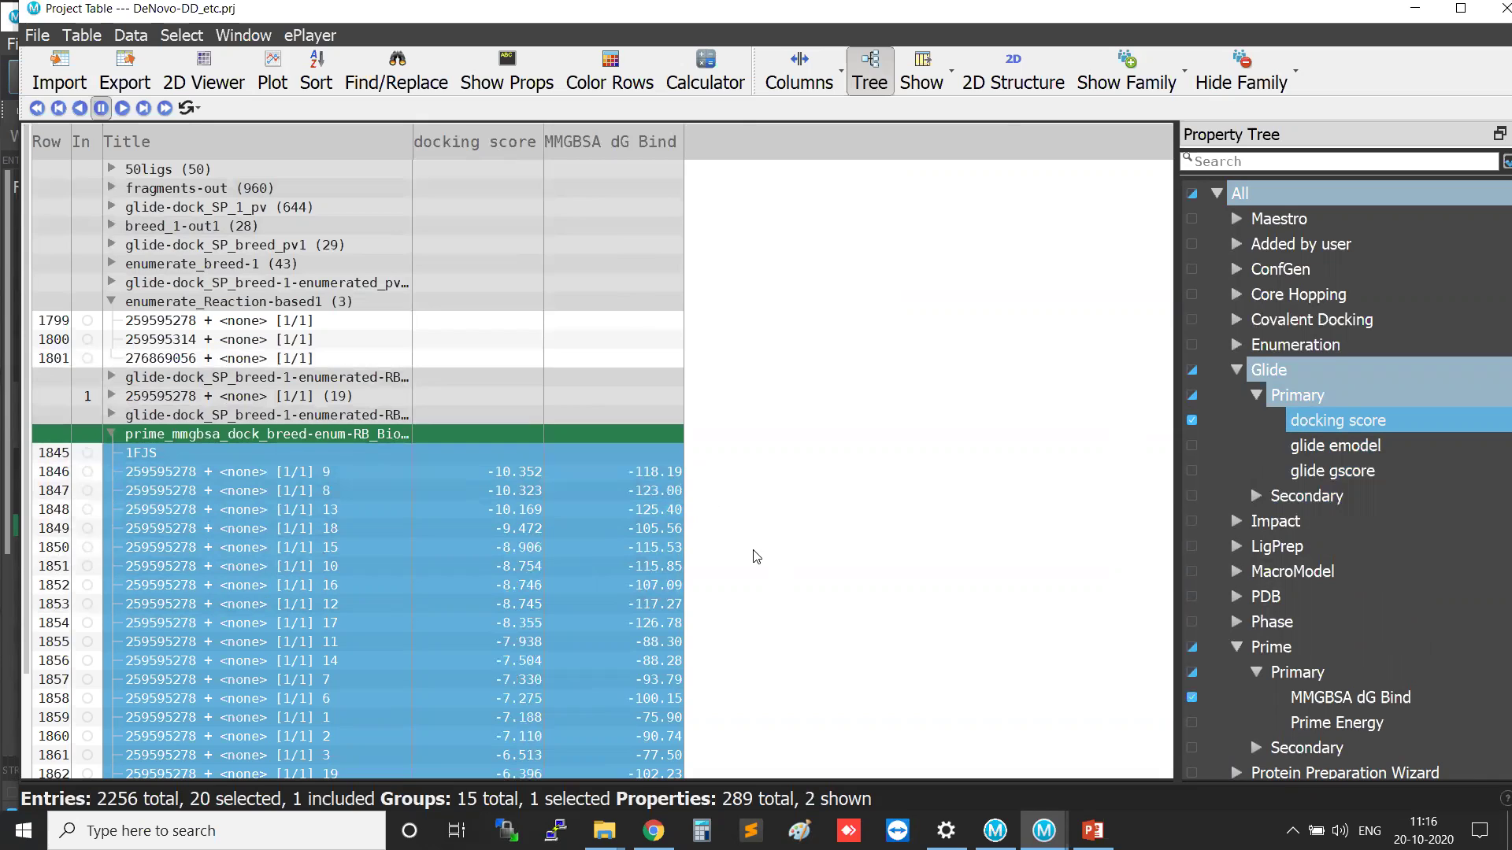
pyautogui.scroll(-2, 758, 551)
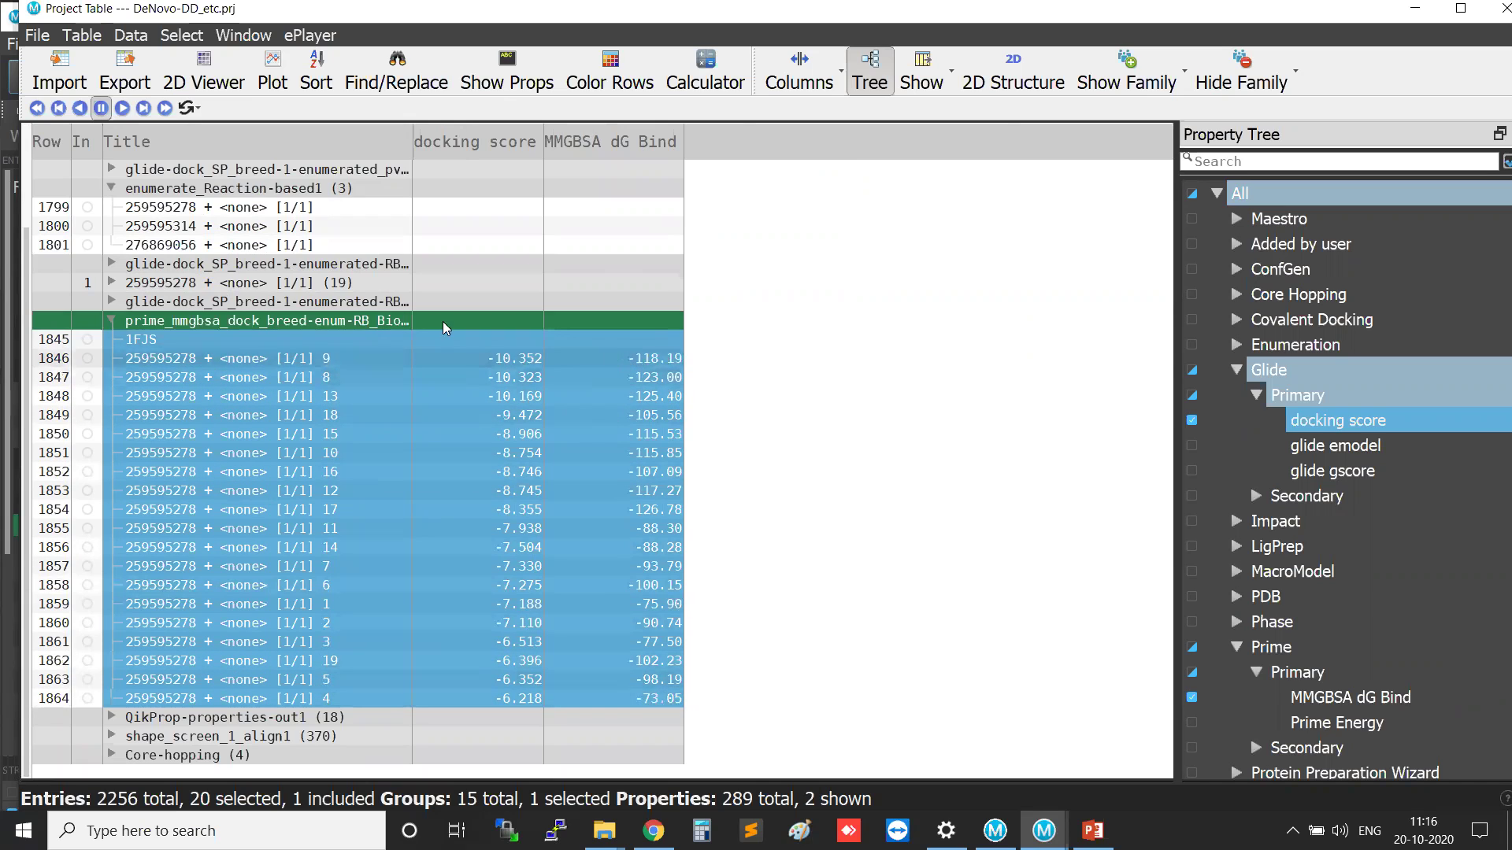
# Collapse the prime_mmgbsa results group, select the QikProp-properties-out1 group, and close the Project Table.
pyautogui.click(112, 322)
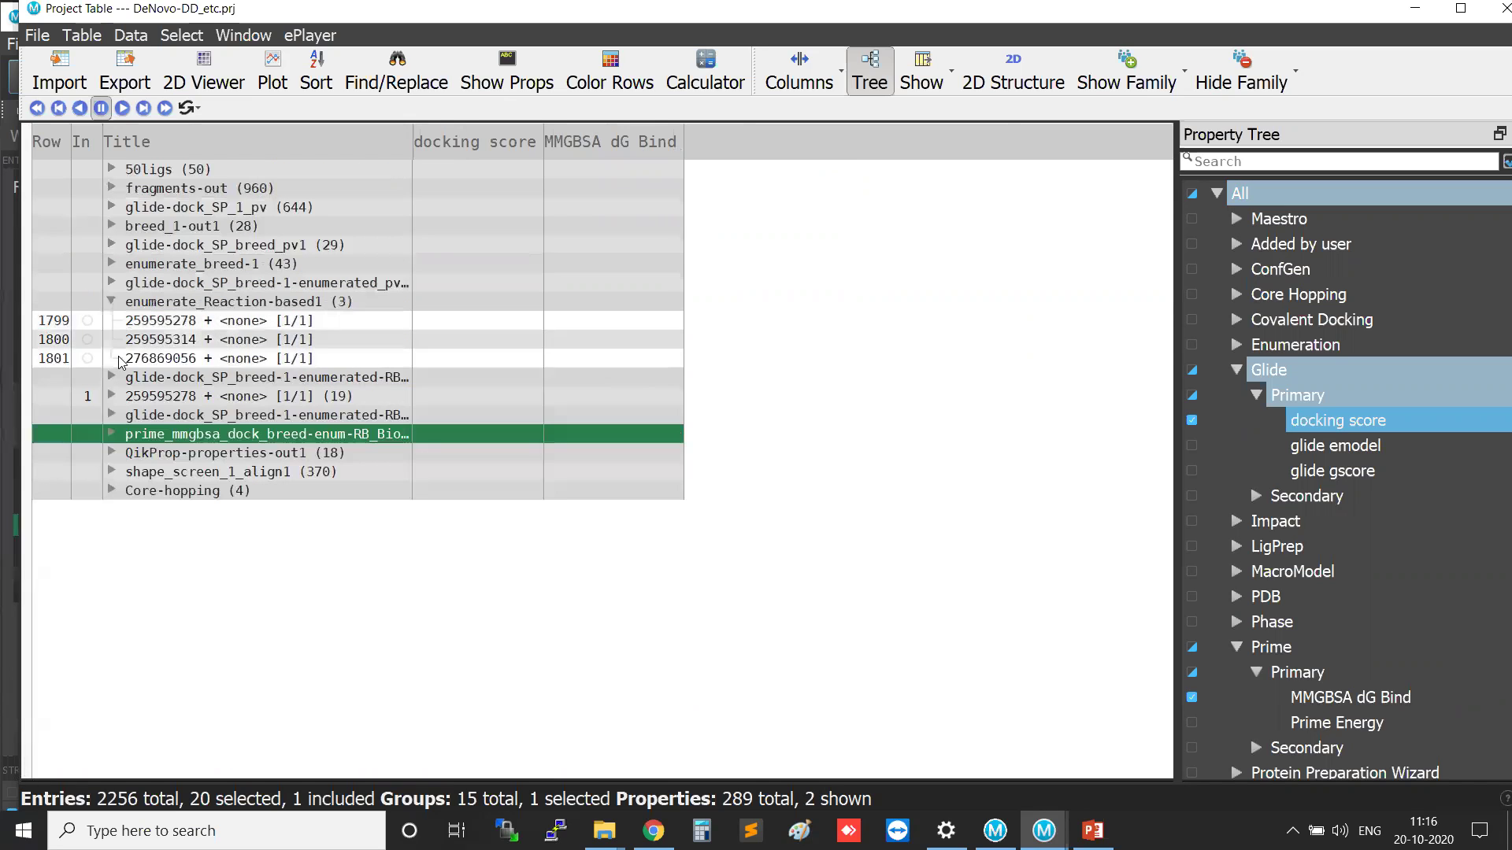
pyautogui.click(354, 452)
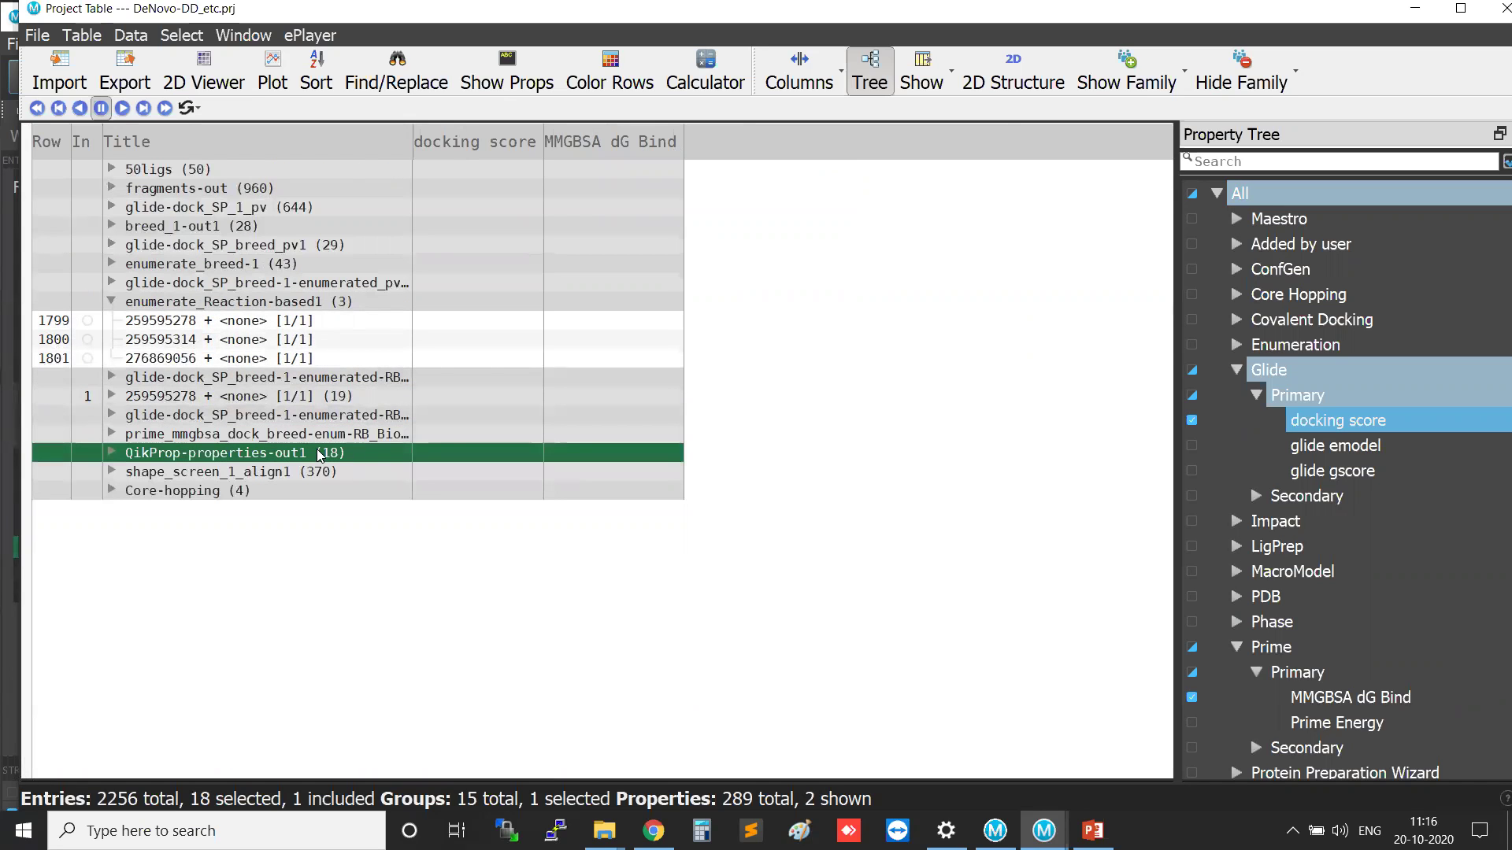
pyautogui.click(1492, 8)
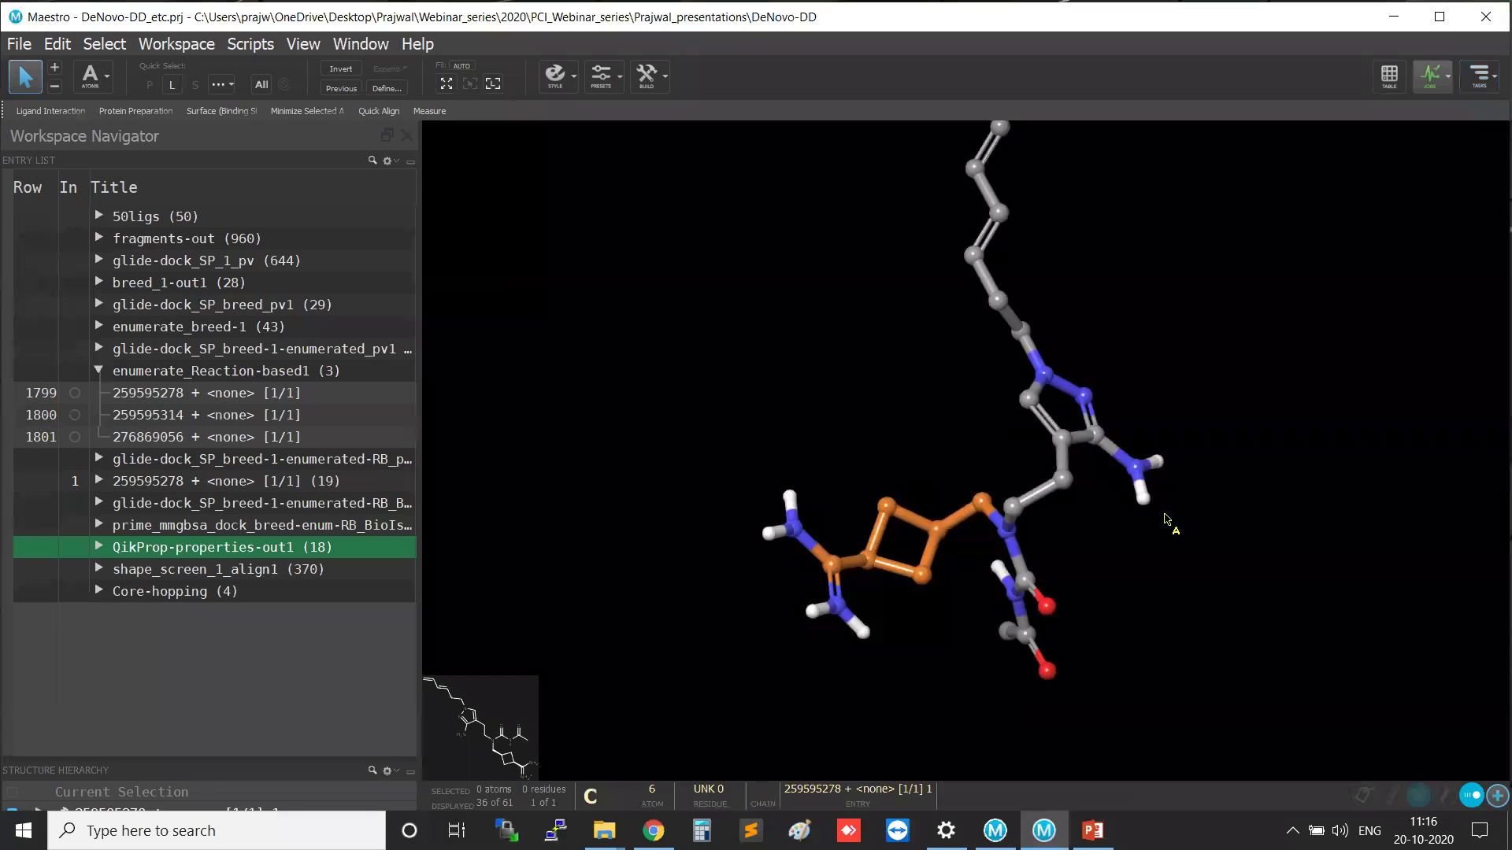
# Select all prime_mmgbsa group ligands except the 1FJS entry, and include the ligand in row 1846 in the Workspace.
pyautogui.scroll(-10, 1110, 520)
pyautogui.scroll(10, 1087, 553)
pyautogui.moveTo(1087, 553); pyautogui.dragTo(1096, 582, button='middle')
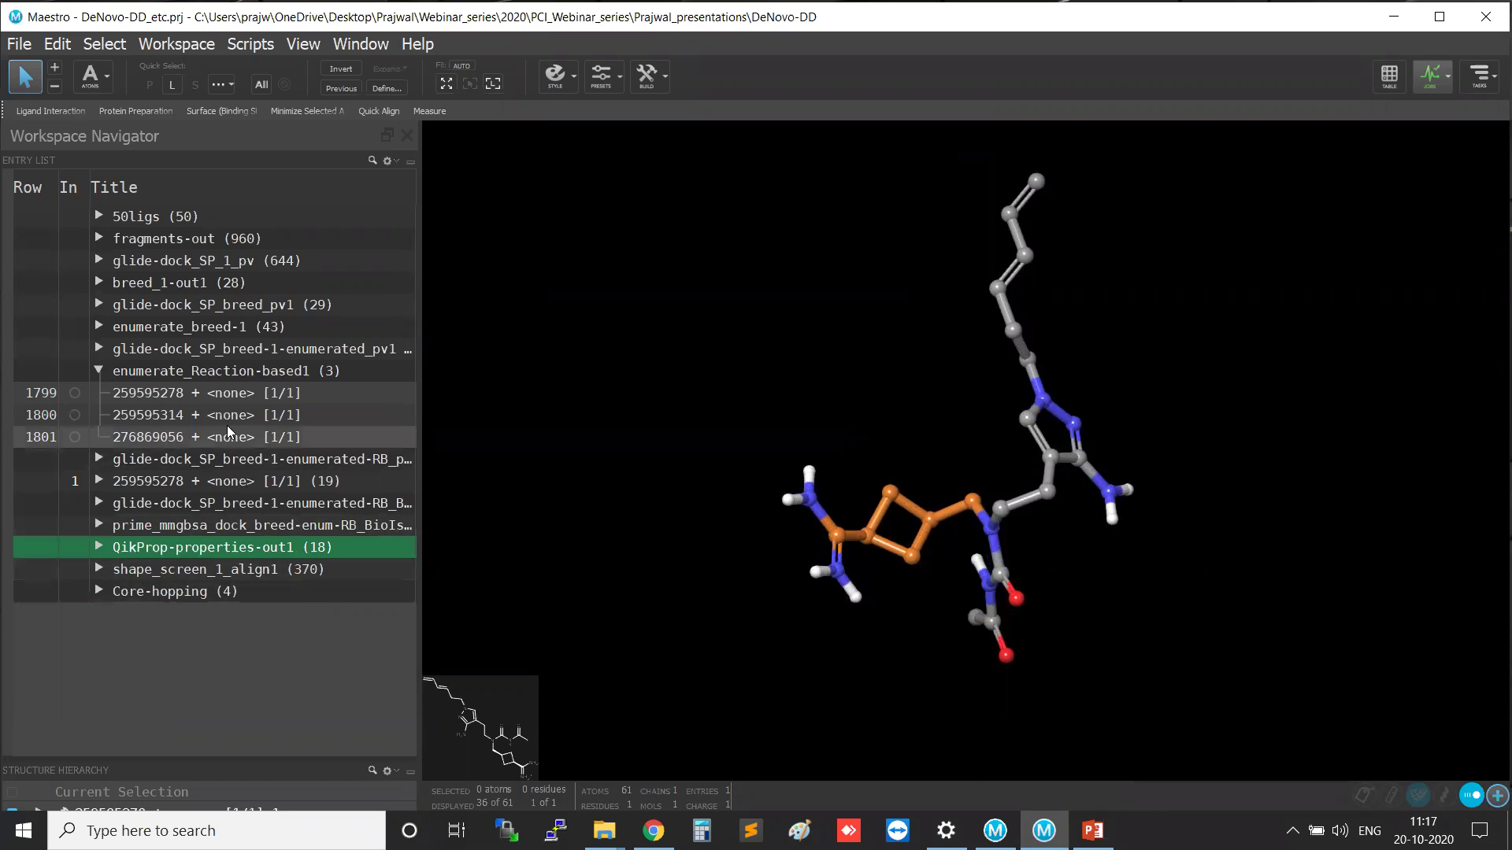
pyautogui.click(107, 526)
pyautogui.click(101, 525)
pyautogui.scroll(-2, 153, 525)
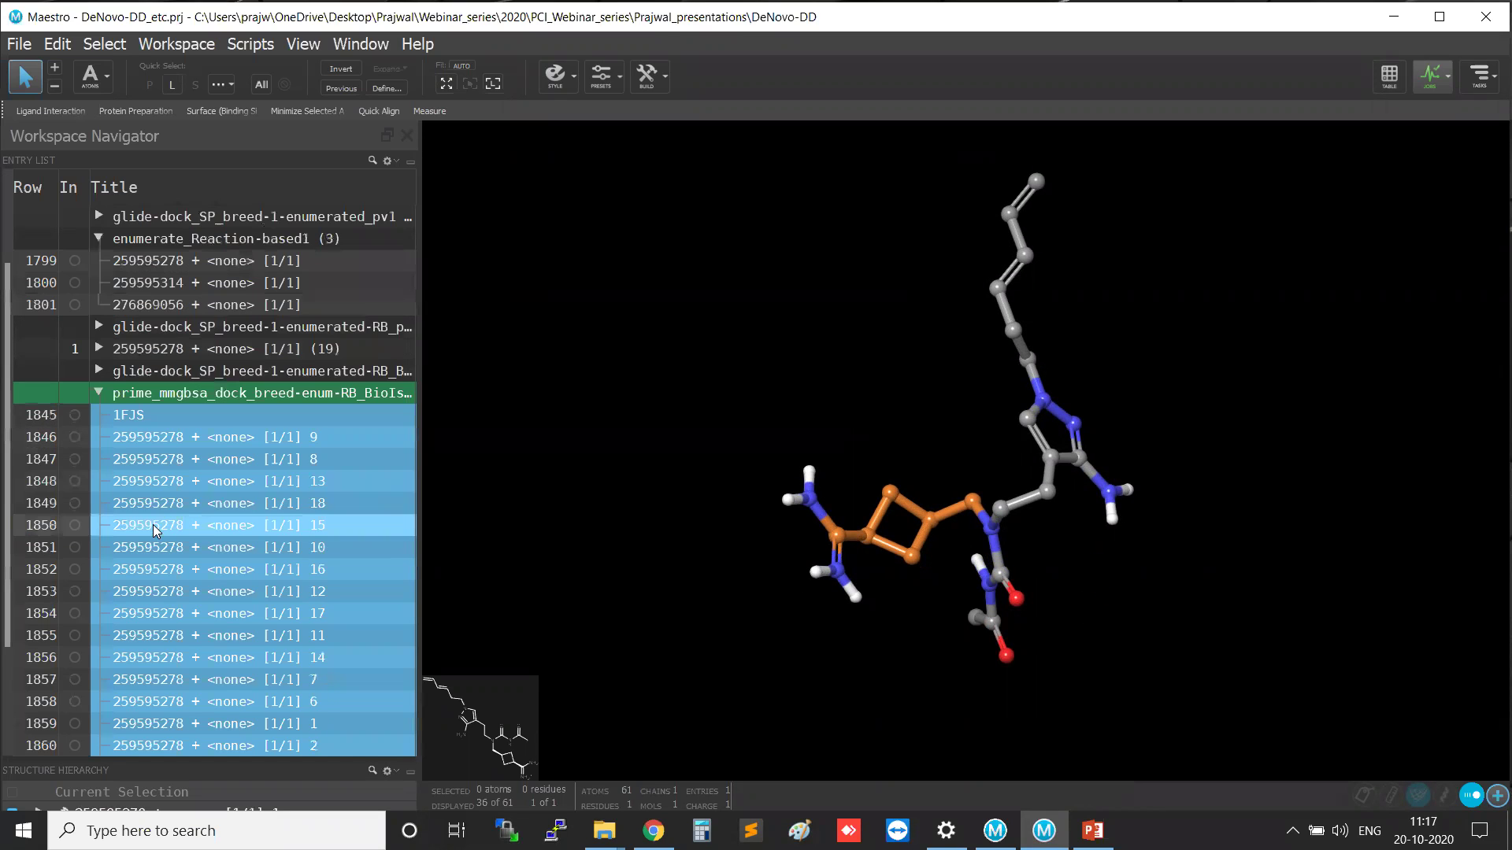
pyautogui.keyDown('ctrl'); pyautogui.click(175, 415); pyautogui.keyUp('ctrl')
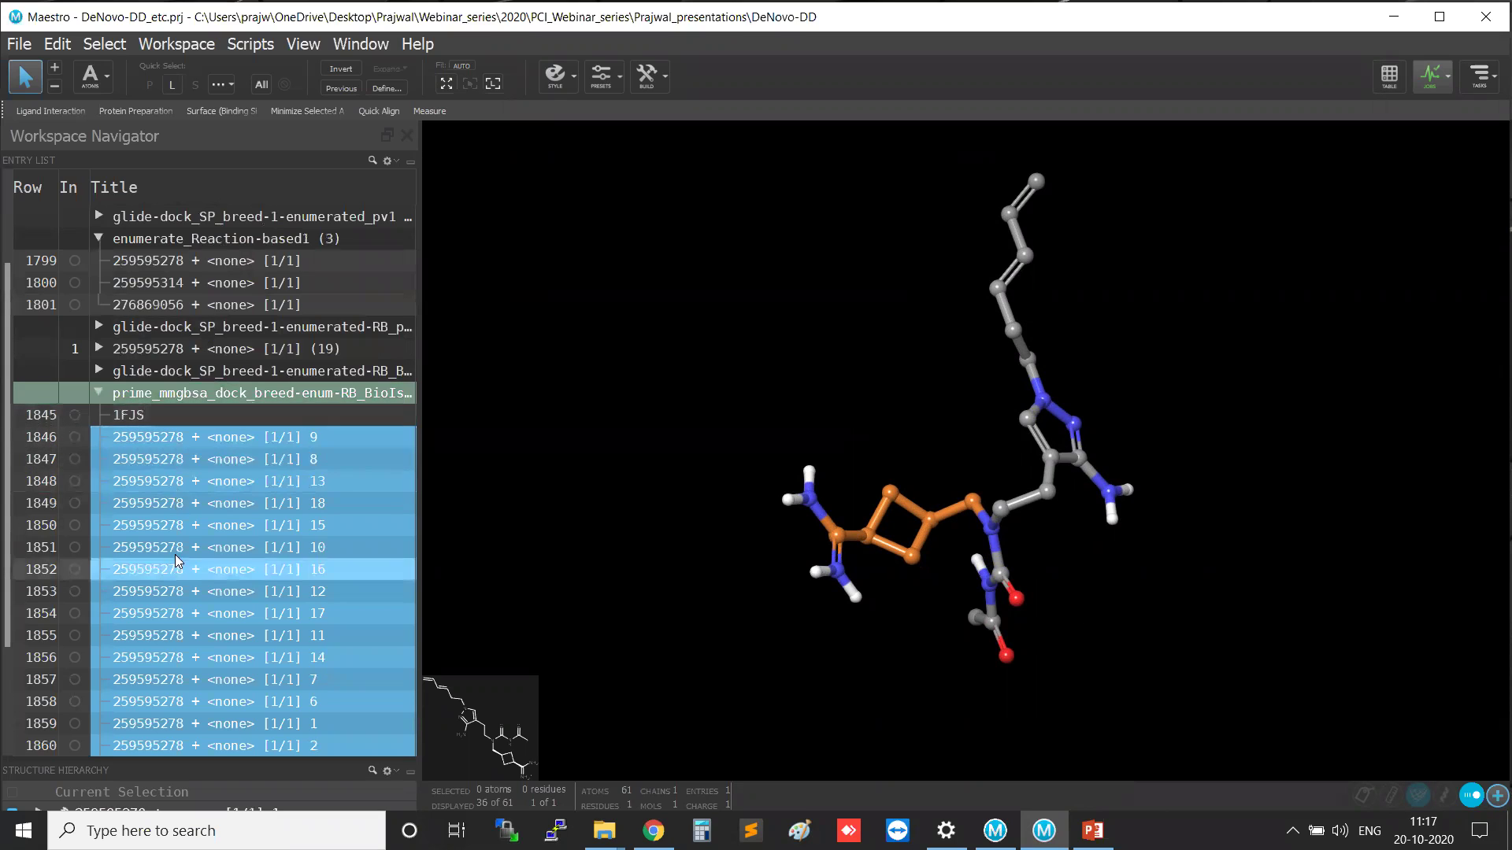
pyautogui.click(75, 437)
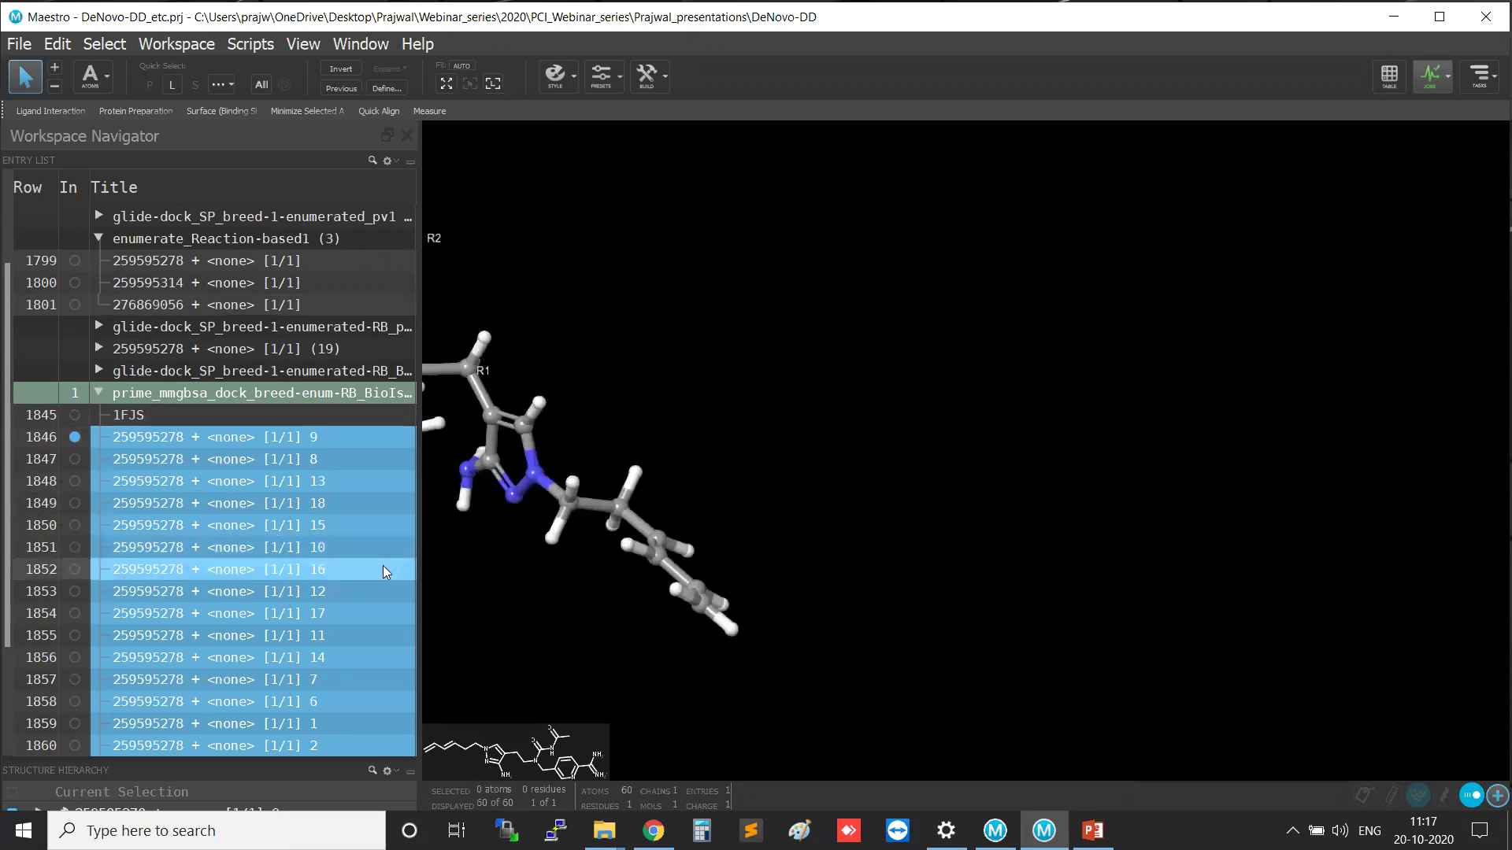
pyautogui.scroll(-2, 216, 539)
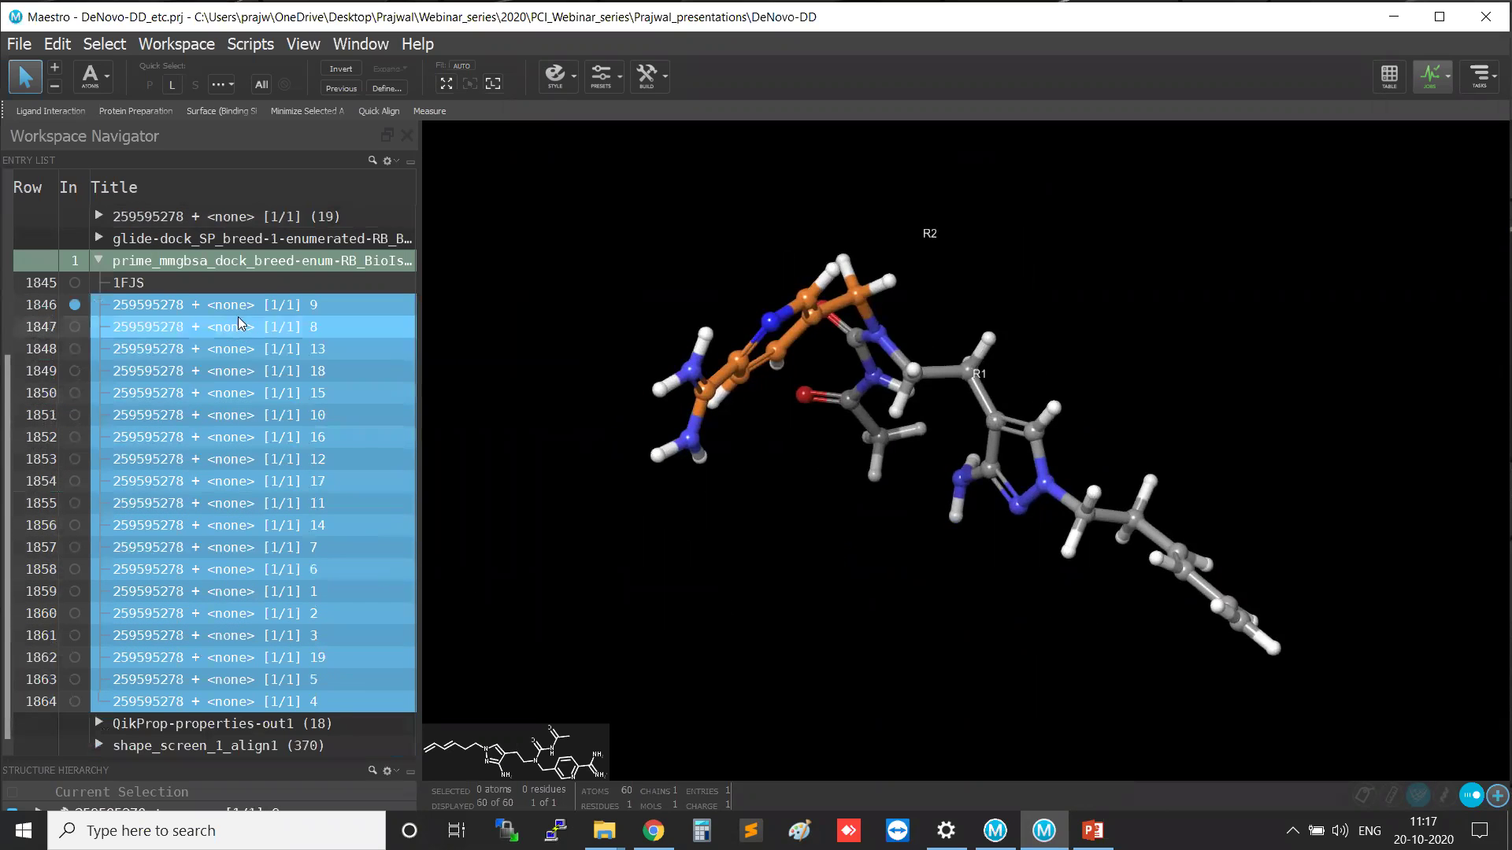
# Search the tasks for Qikprop and open the QikProp application.
pyautogui.click(1487, 85)
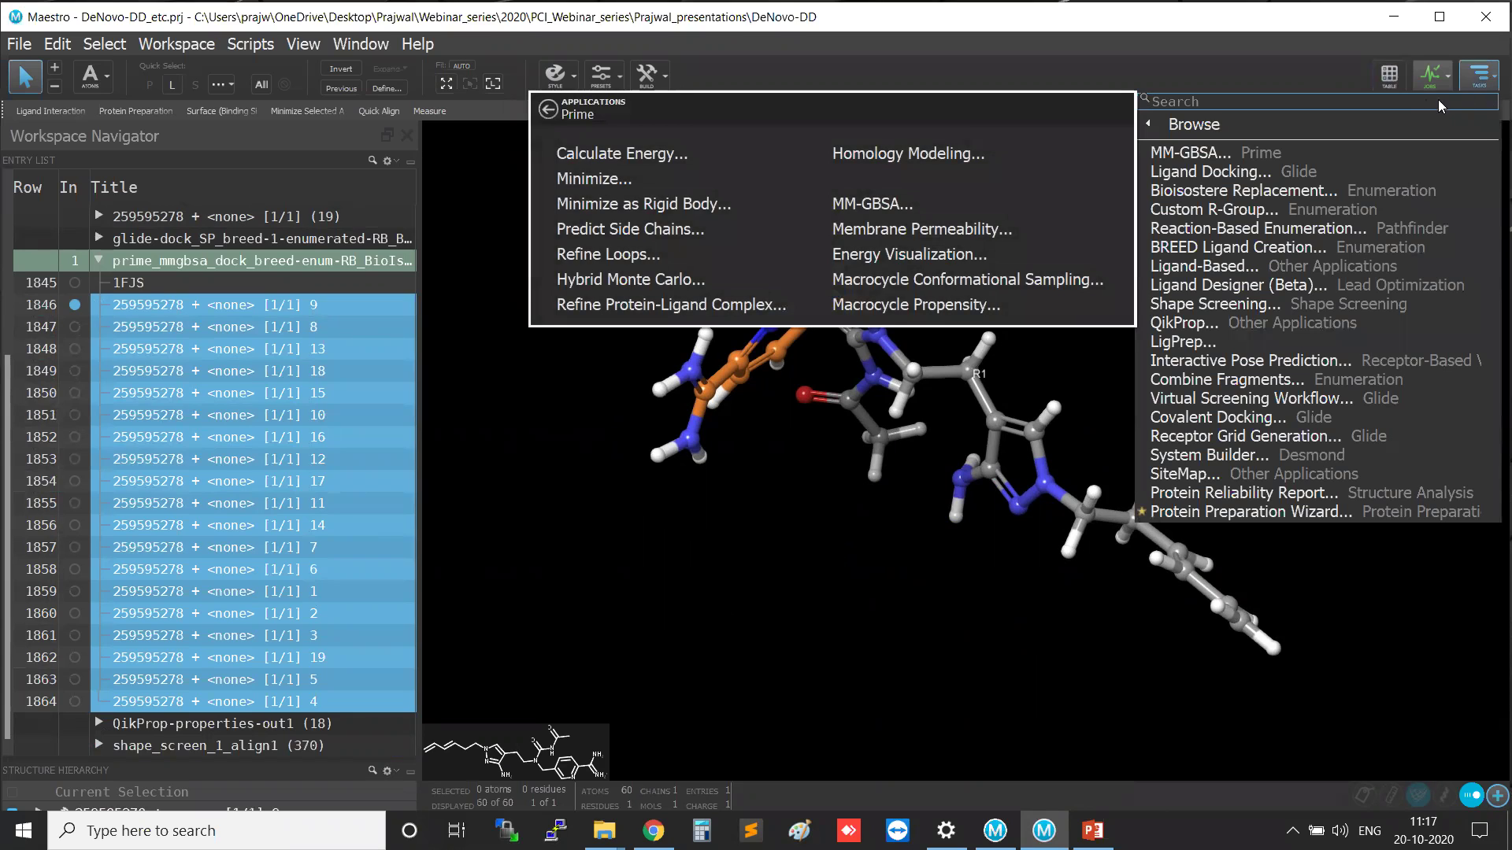
pyautogui.click(1416, 100)
pyautogui.write('Q')
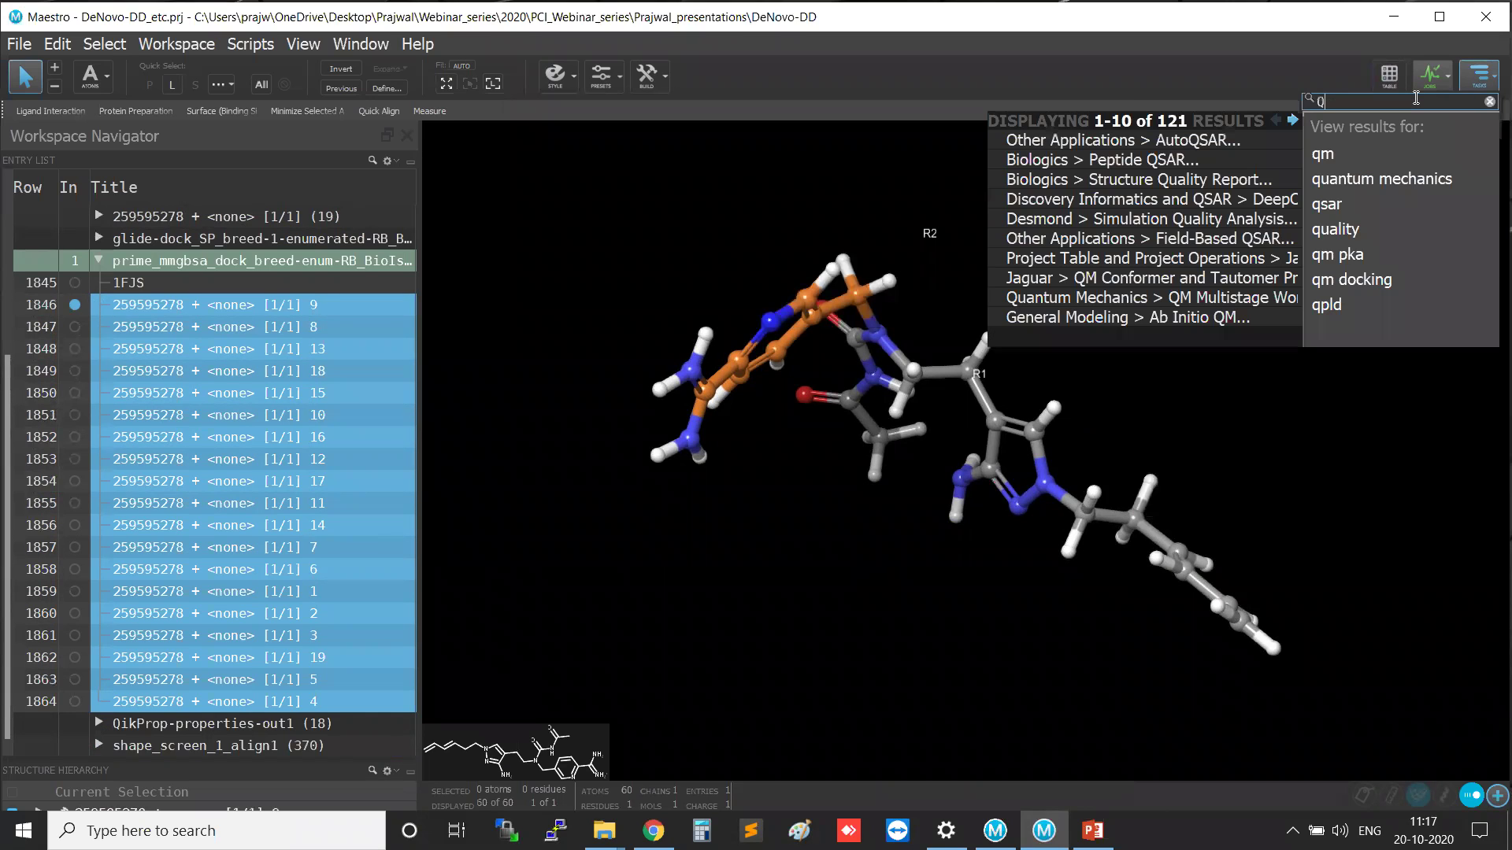
pyautogui.write('ikprop')
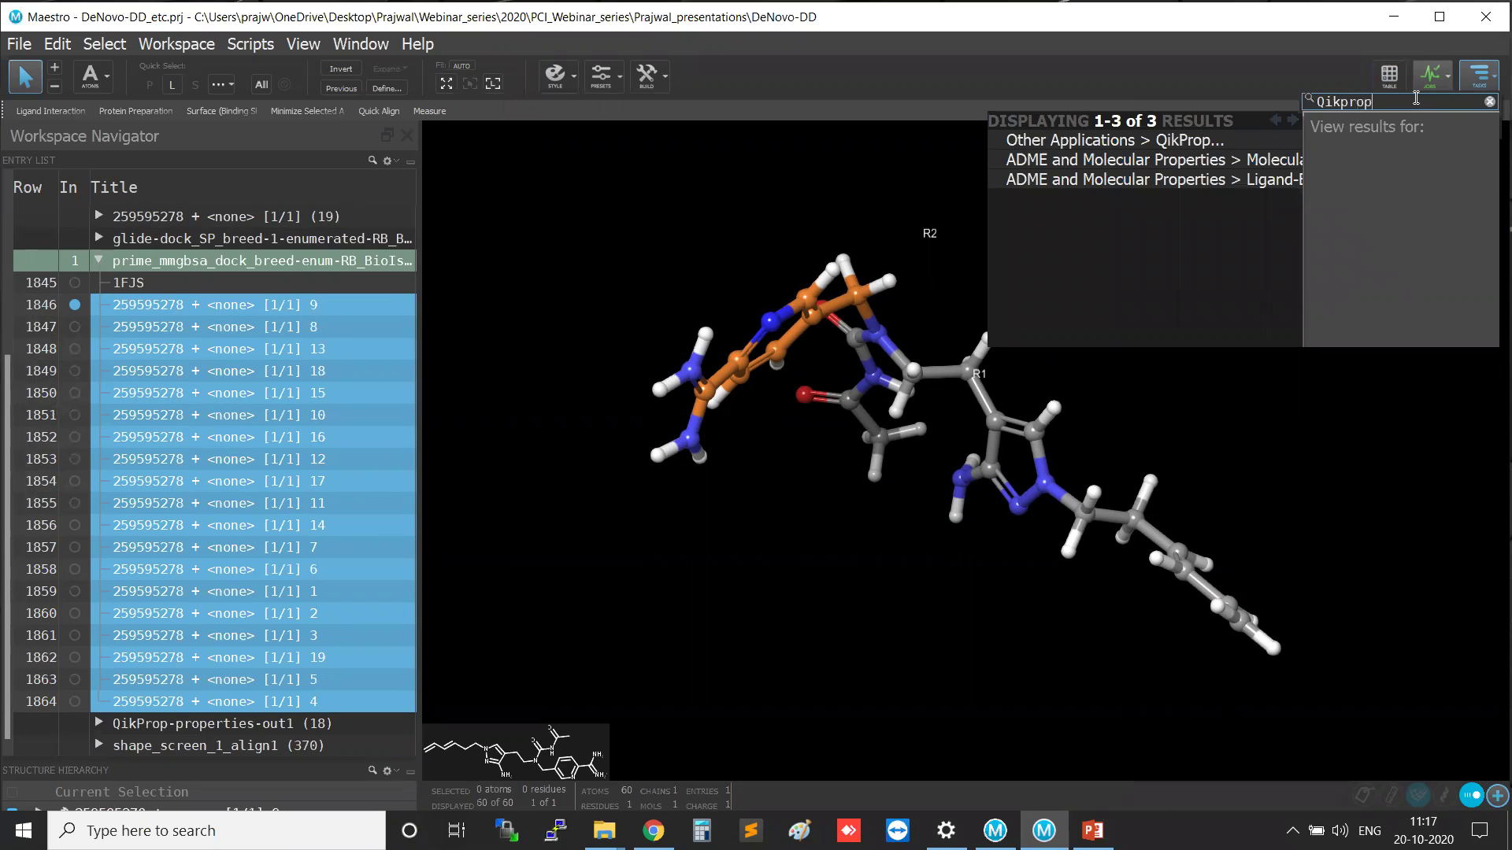
pyautogui.moveTo(1387, 99); pyautogui.dragTo(1327, 105)
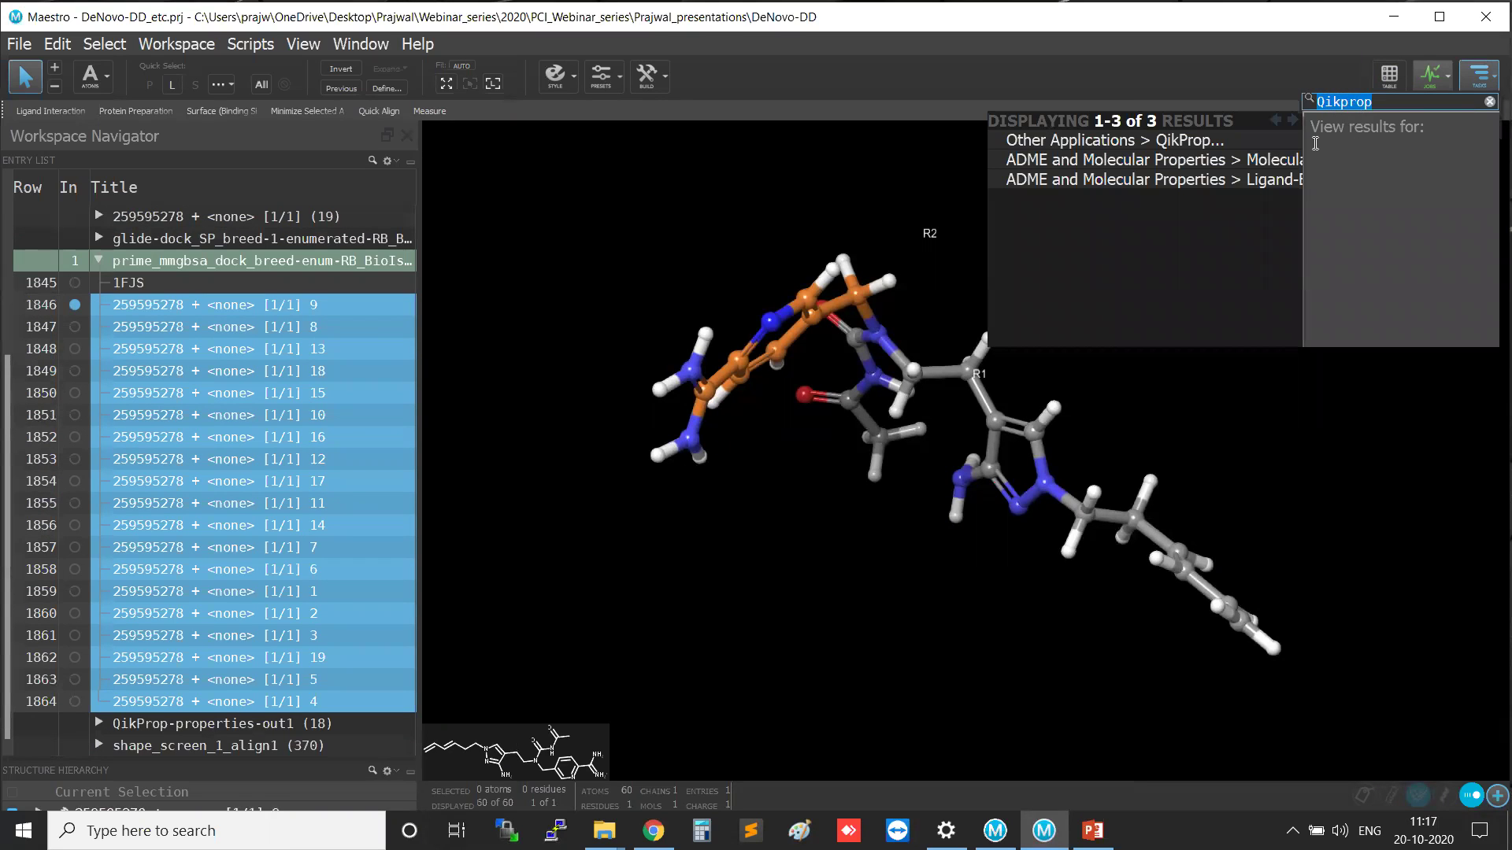
pyautogui.click(1216, 134)
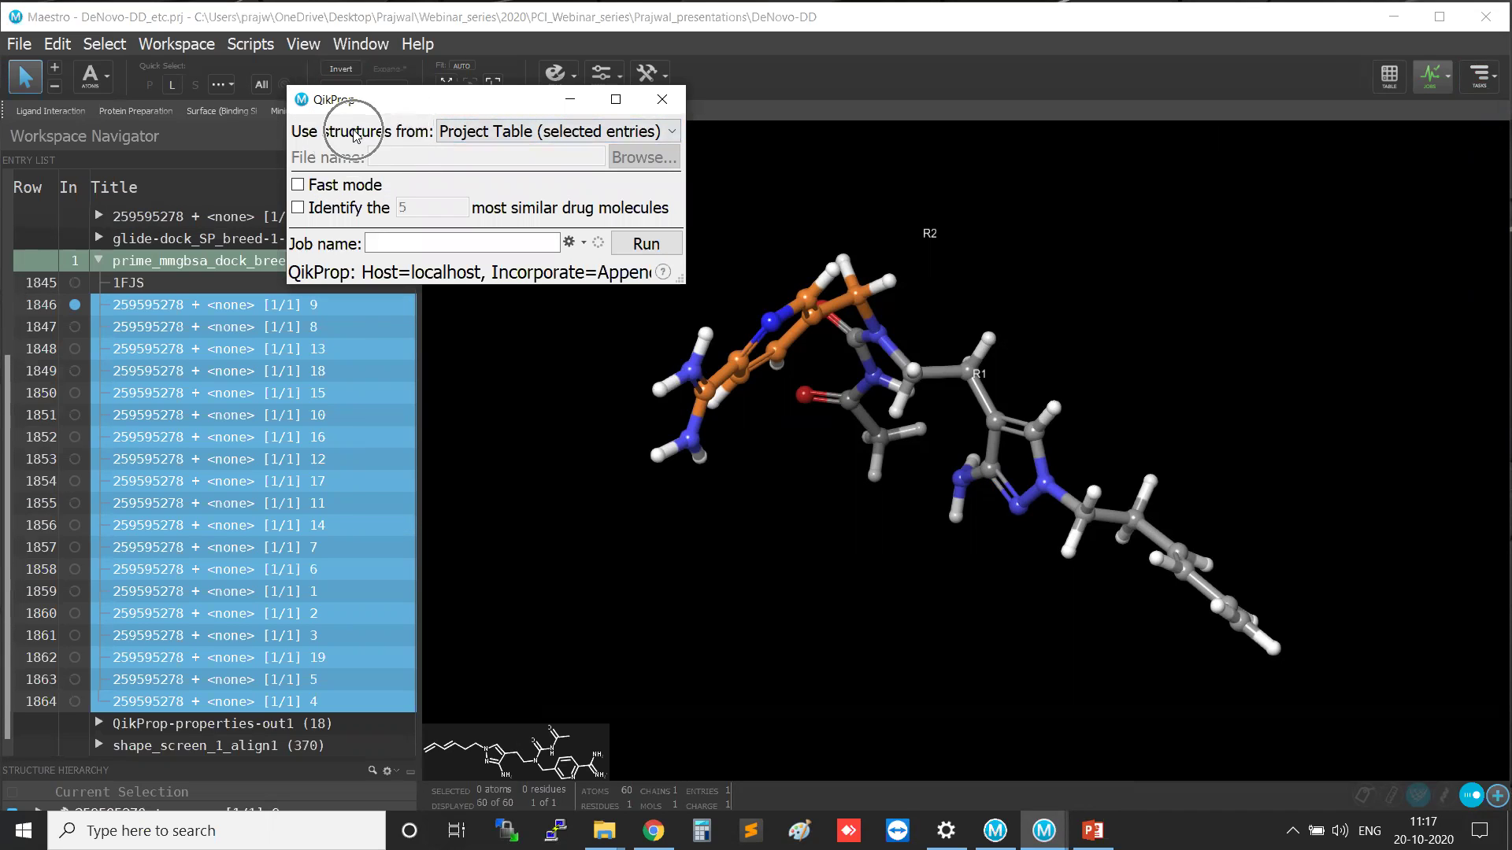
# Set QikProp to use Project Table (selected entries) with the job name qikprop, and close its dialog.
pyautogui.click(509, 132)
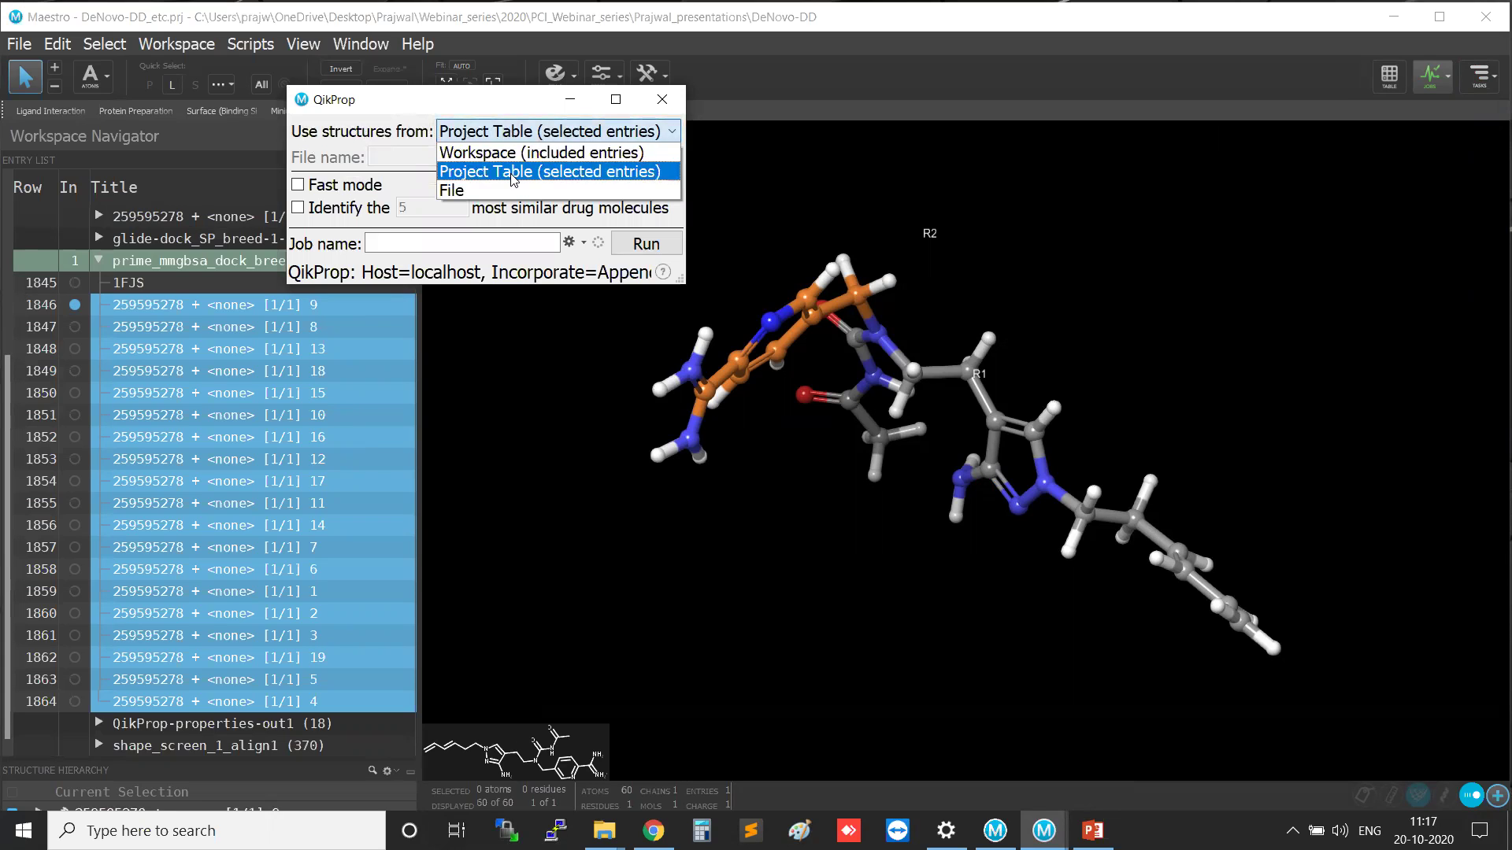
pyautogui.click(508, 171)
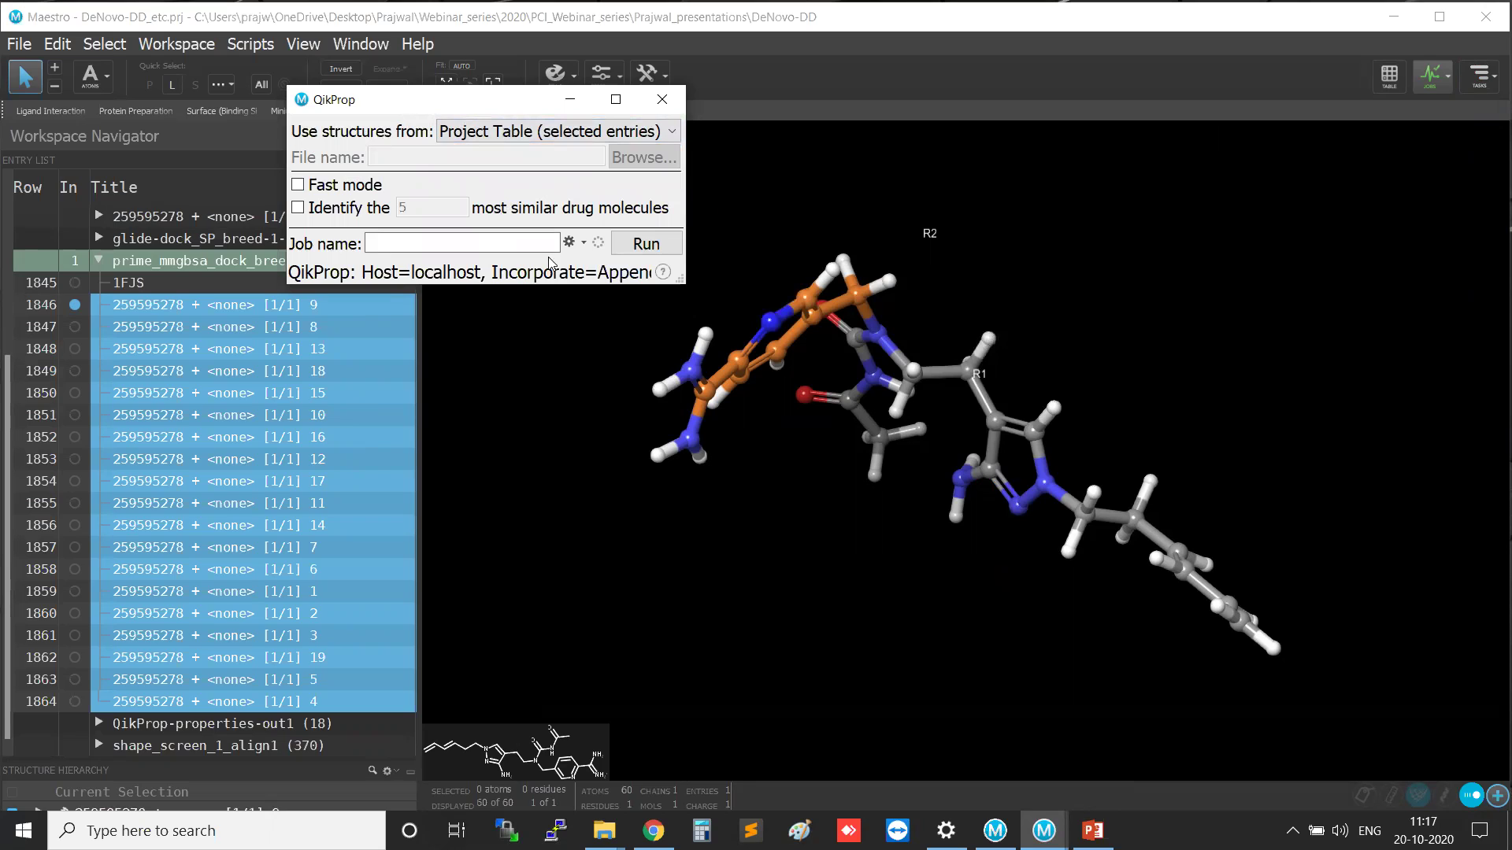
pyautogui.click(443, 241)
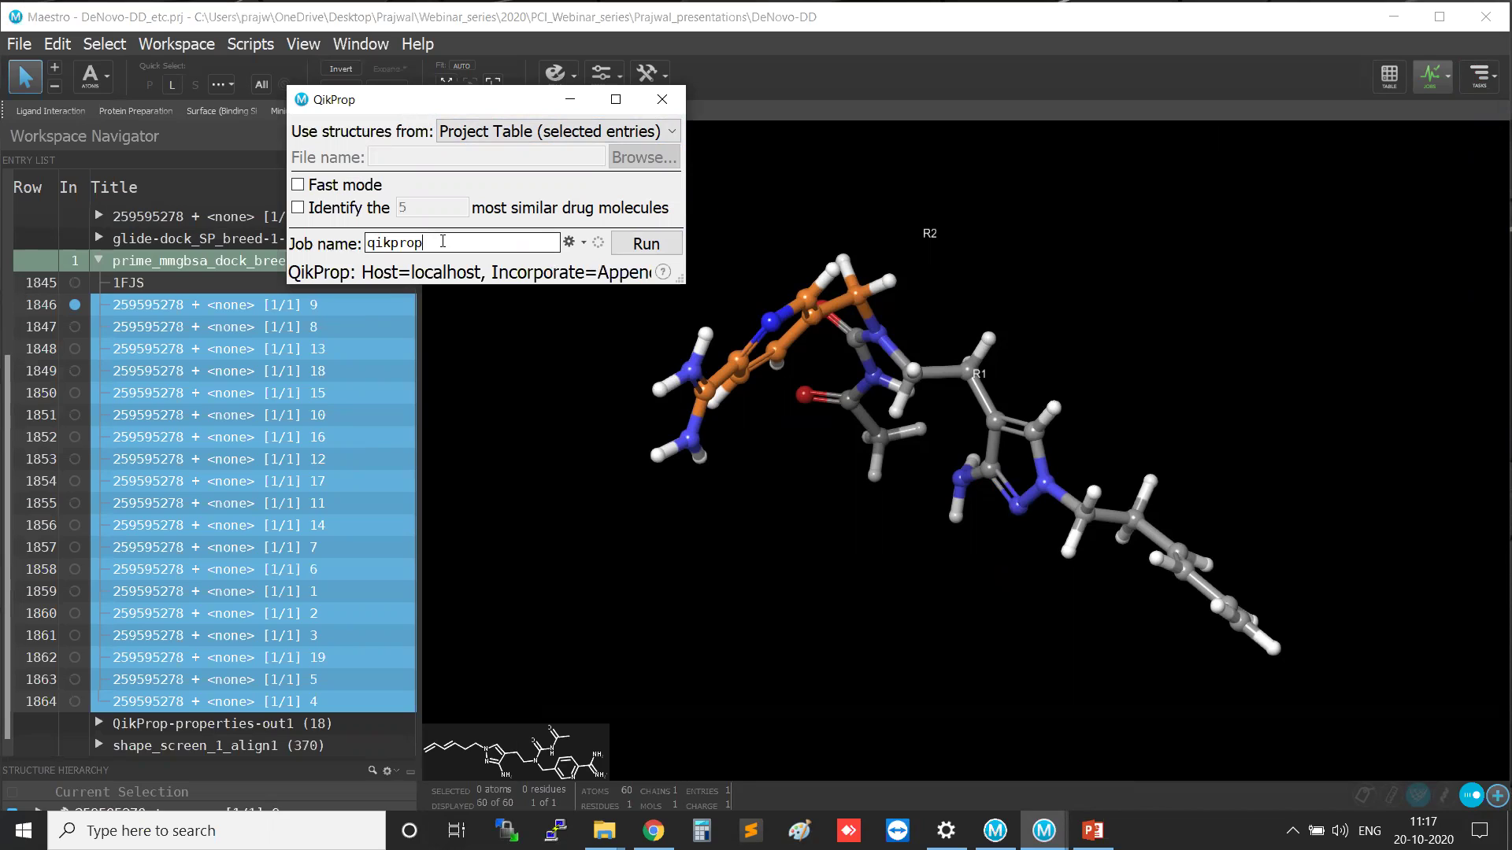
pyautogui.click(645, 244)
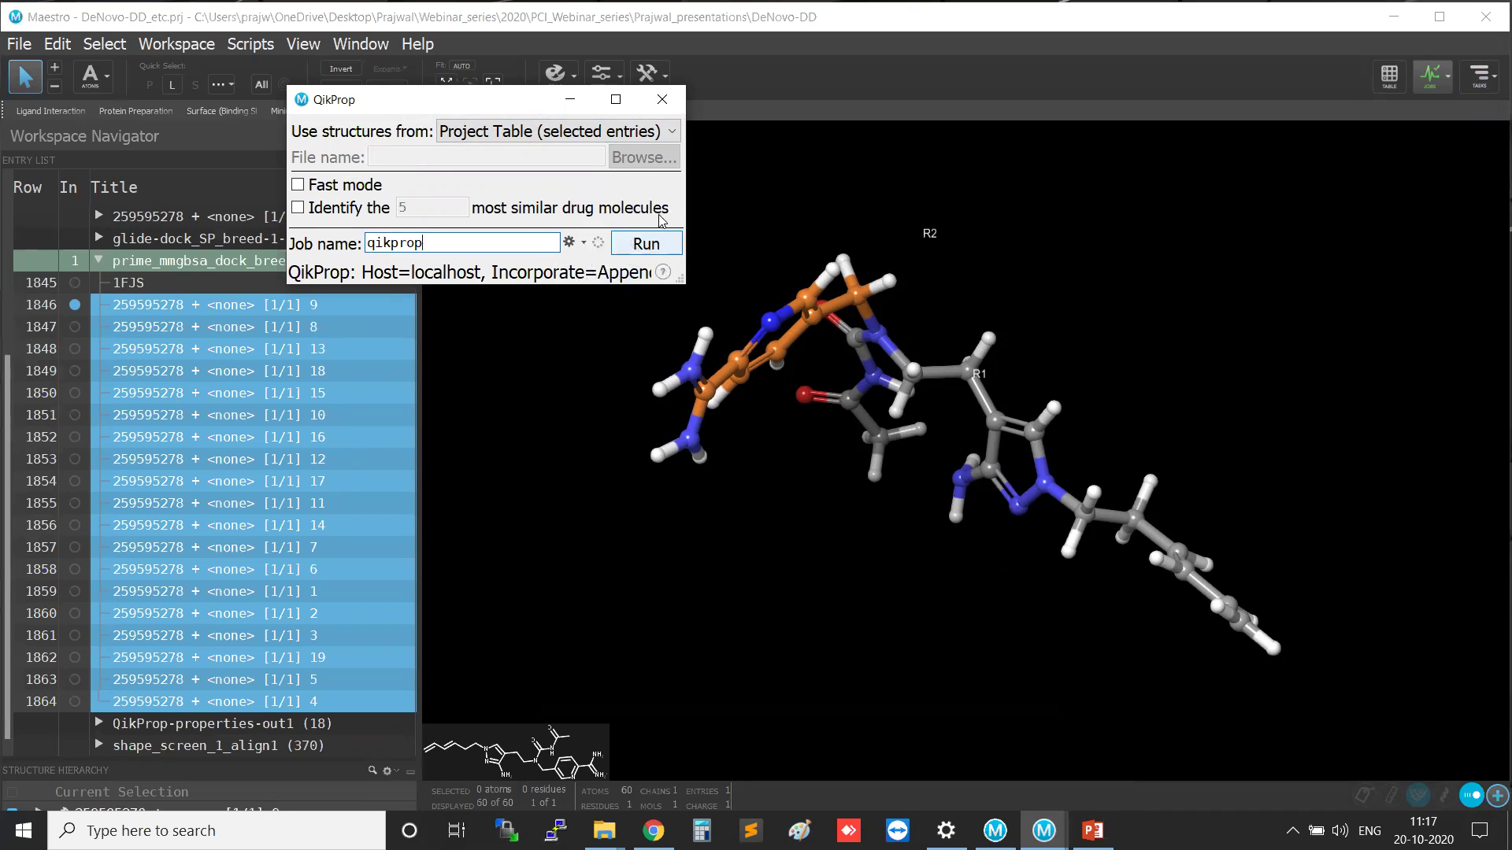
pyautogui.click(662, 99)
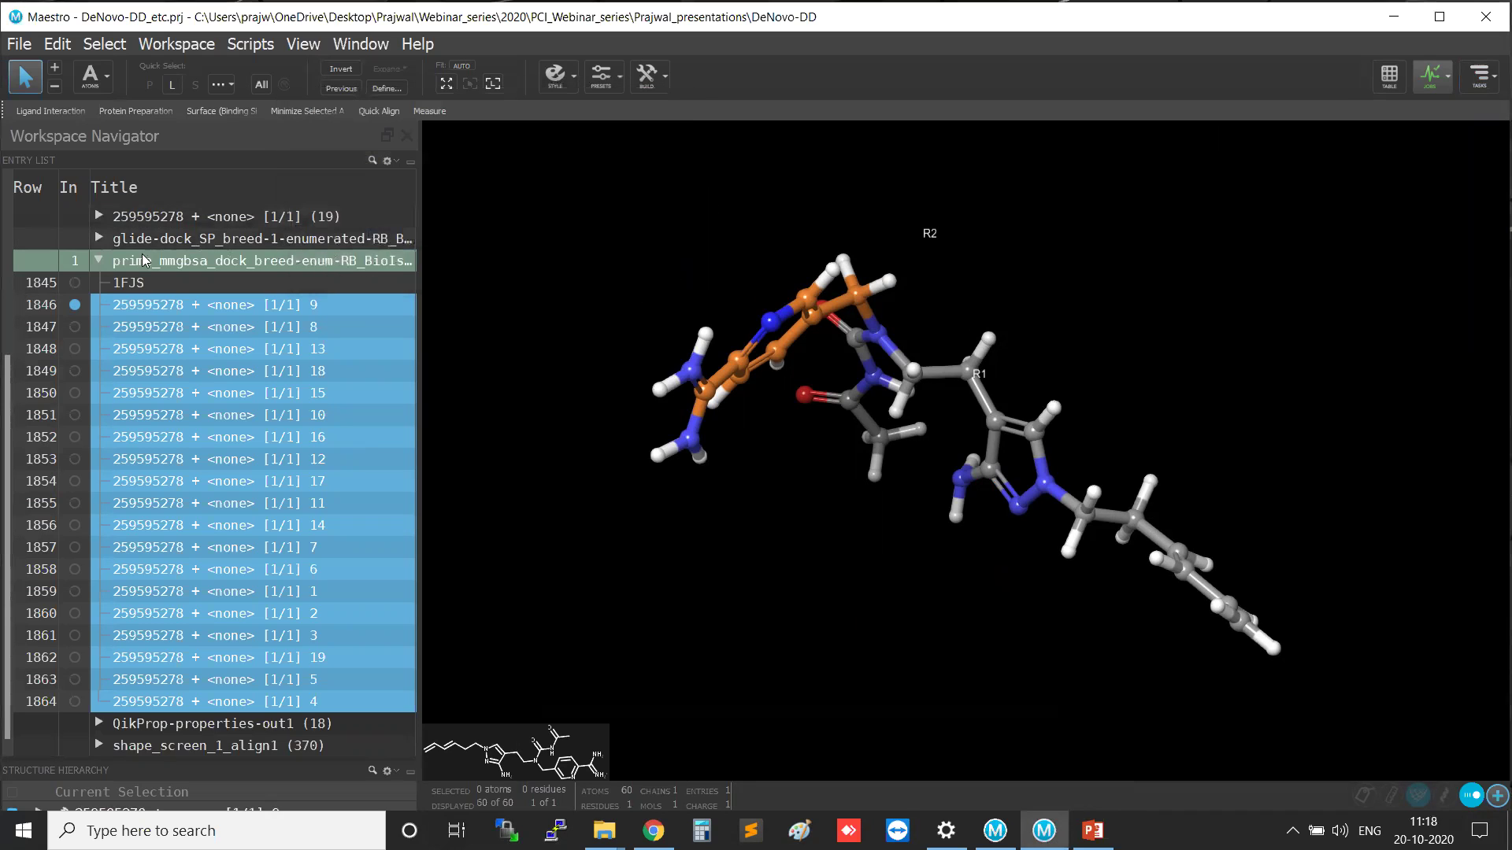
# Collapse the prime_mmgbsa group, expand QikProp-properties-out1 with its ligands selected, and open the Project Table.
pyautogui.click(98, 260)
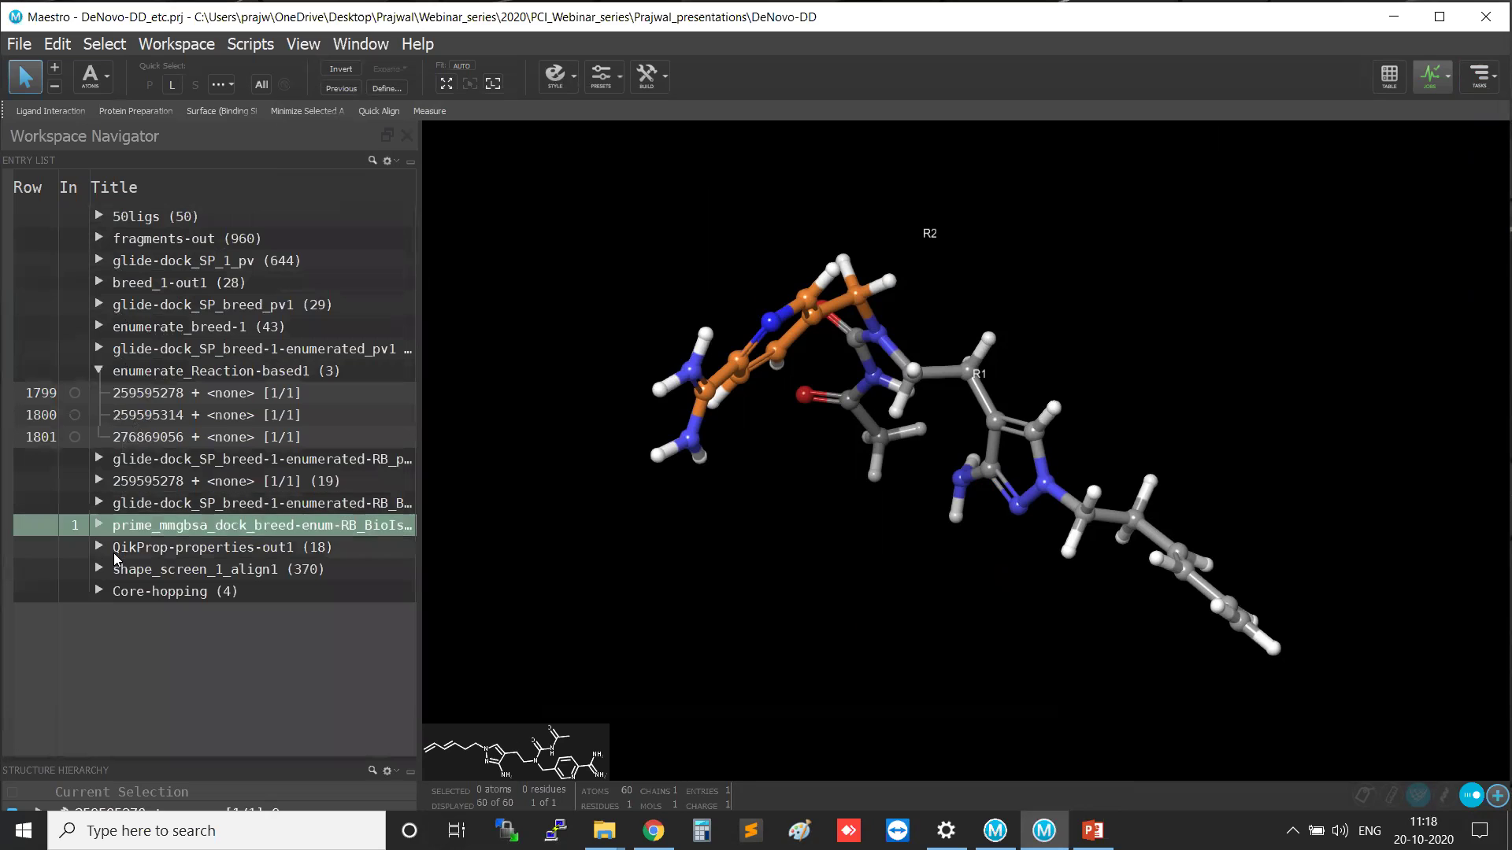
pyautogui.click(111, 554)
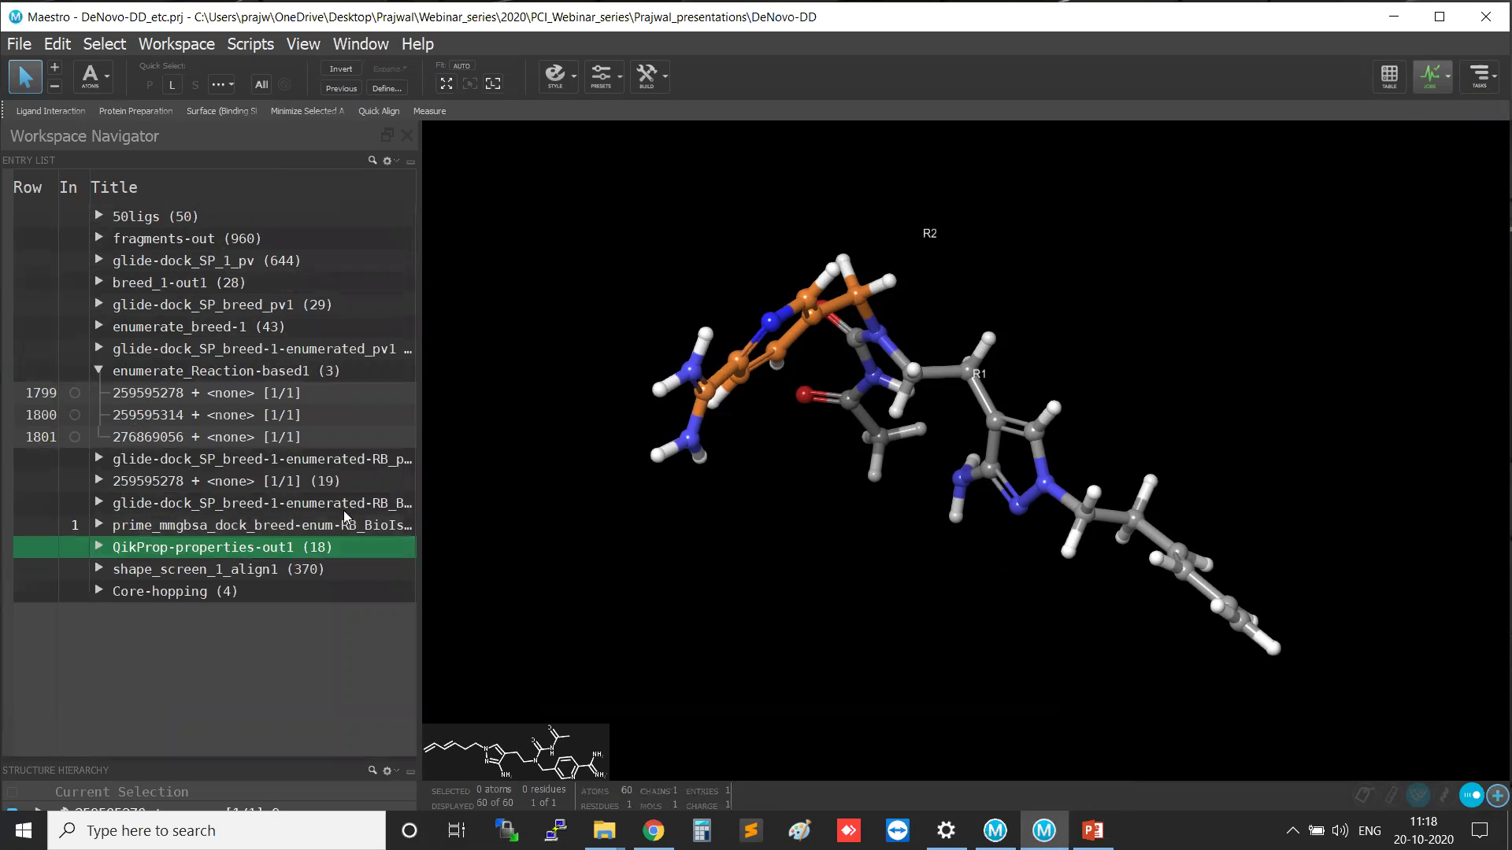
pyautogui.click(99, 546)
pyautogui.scroll(-4, 215, 393)
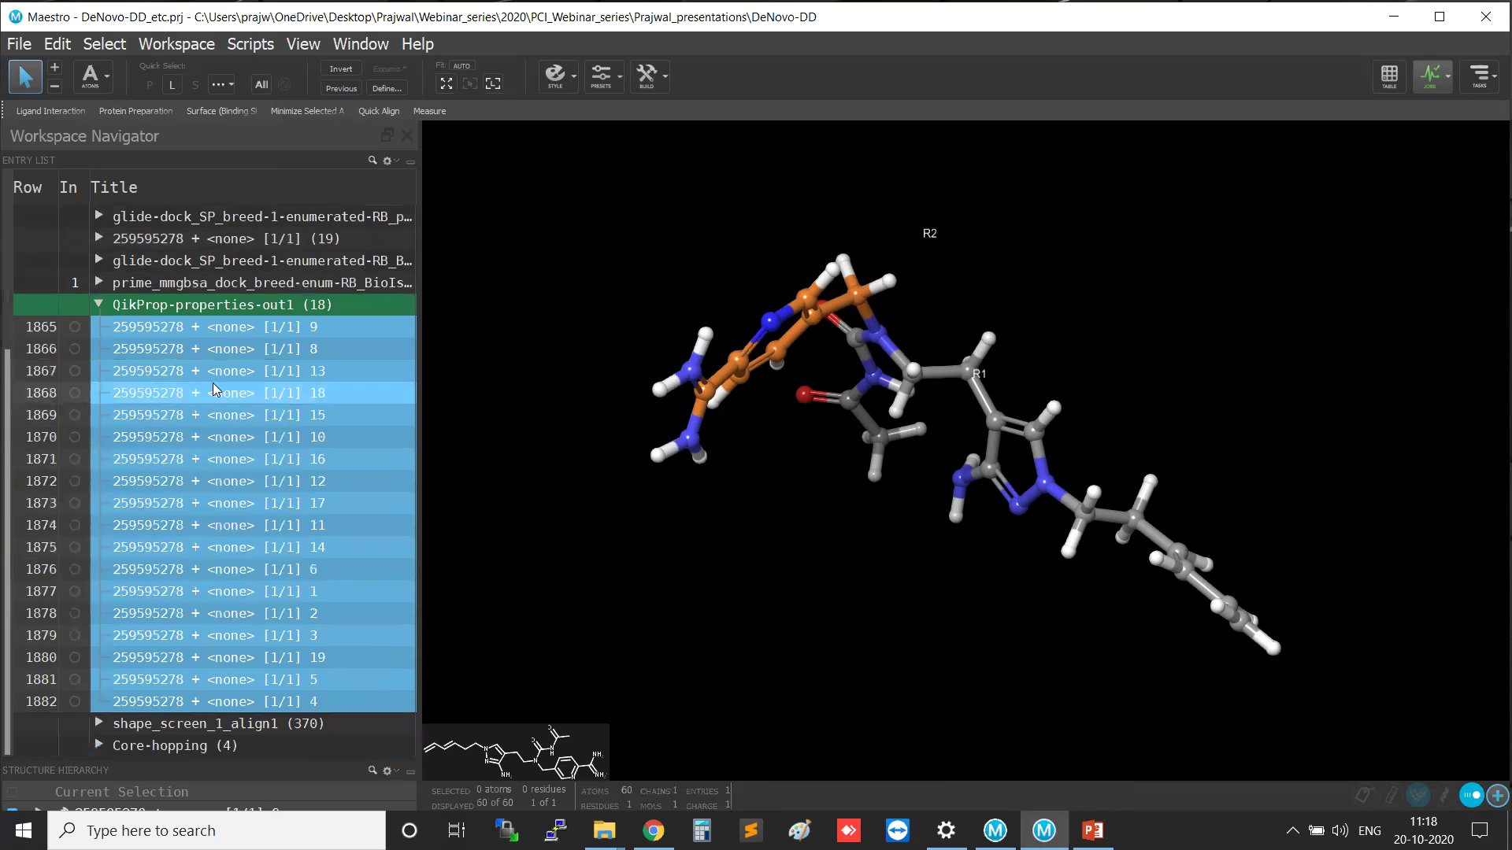
pyautogui.click(1389, 76)
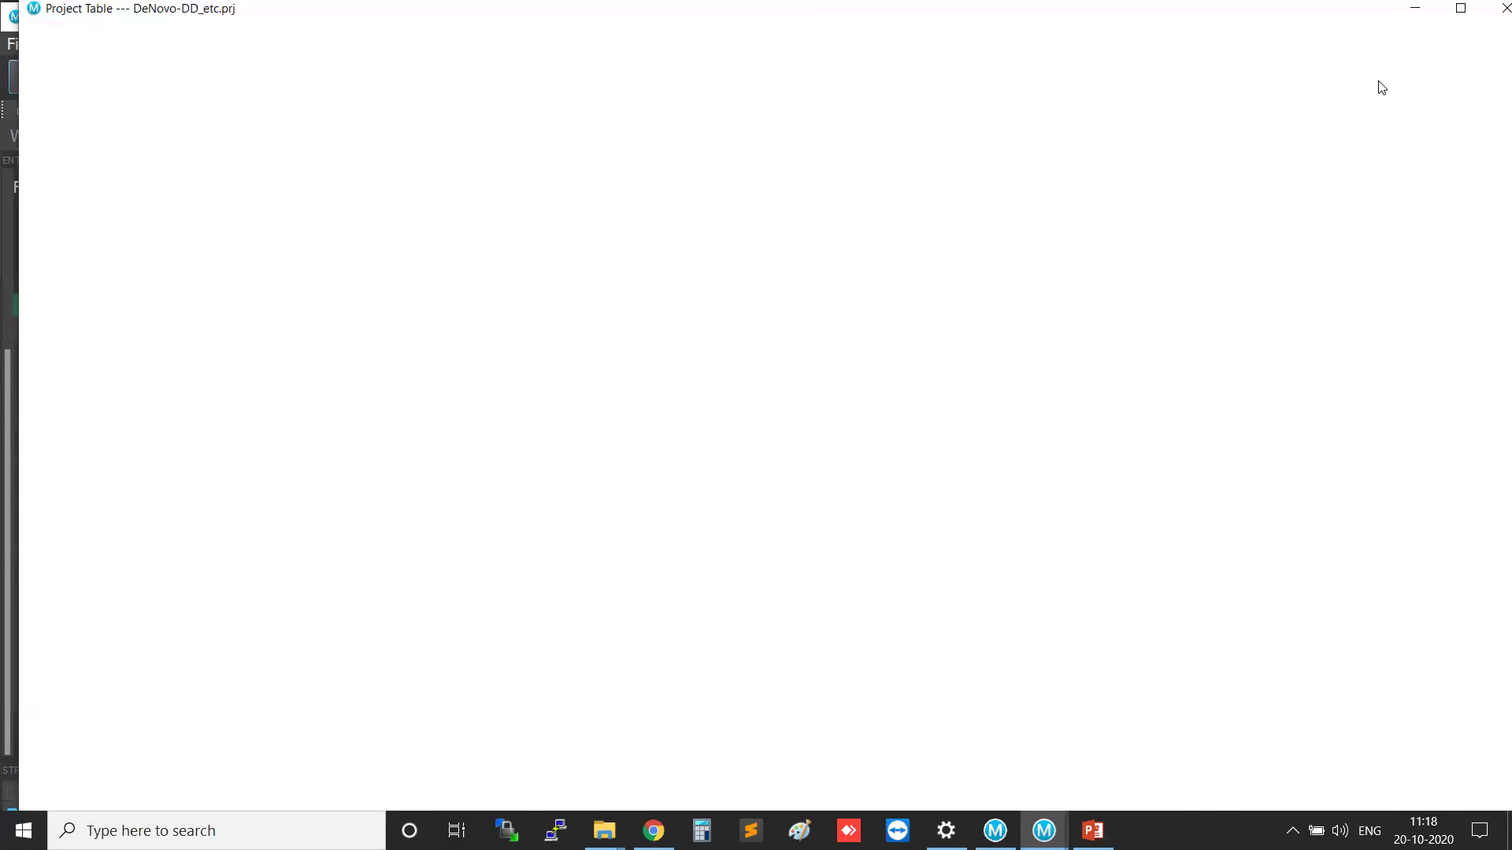
# Collapse the Glide and Prime categories in the property tree and expand QikProp's Primary properties, selecting the whole set.
pyautogui.click(1237, 369)
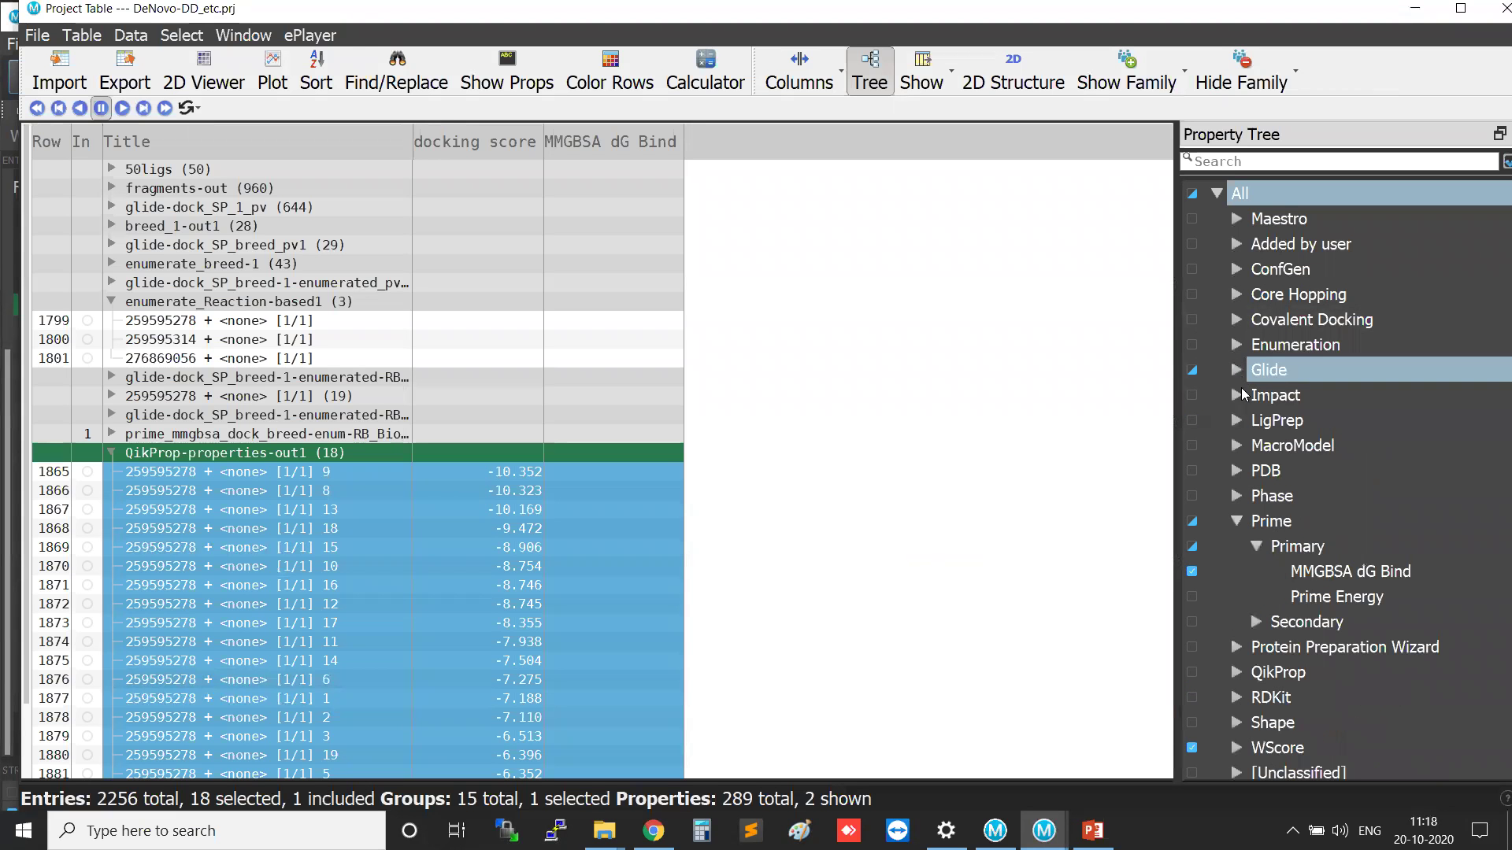
pyautogui.click(1238, 522)
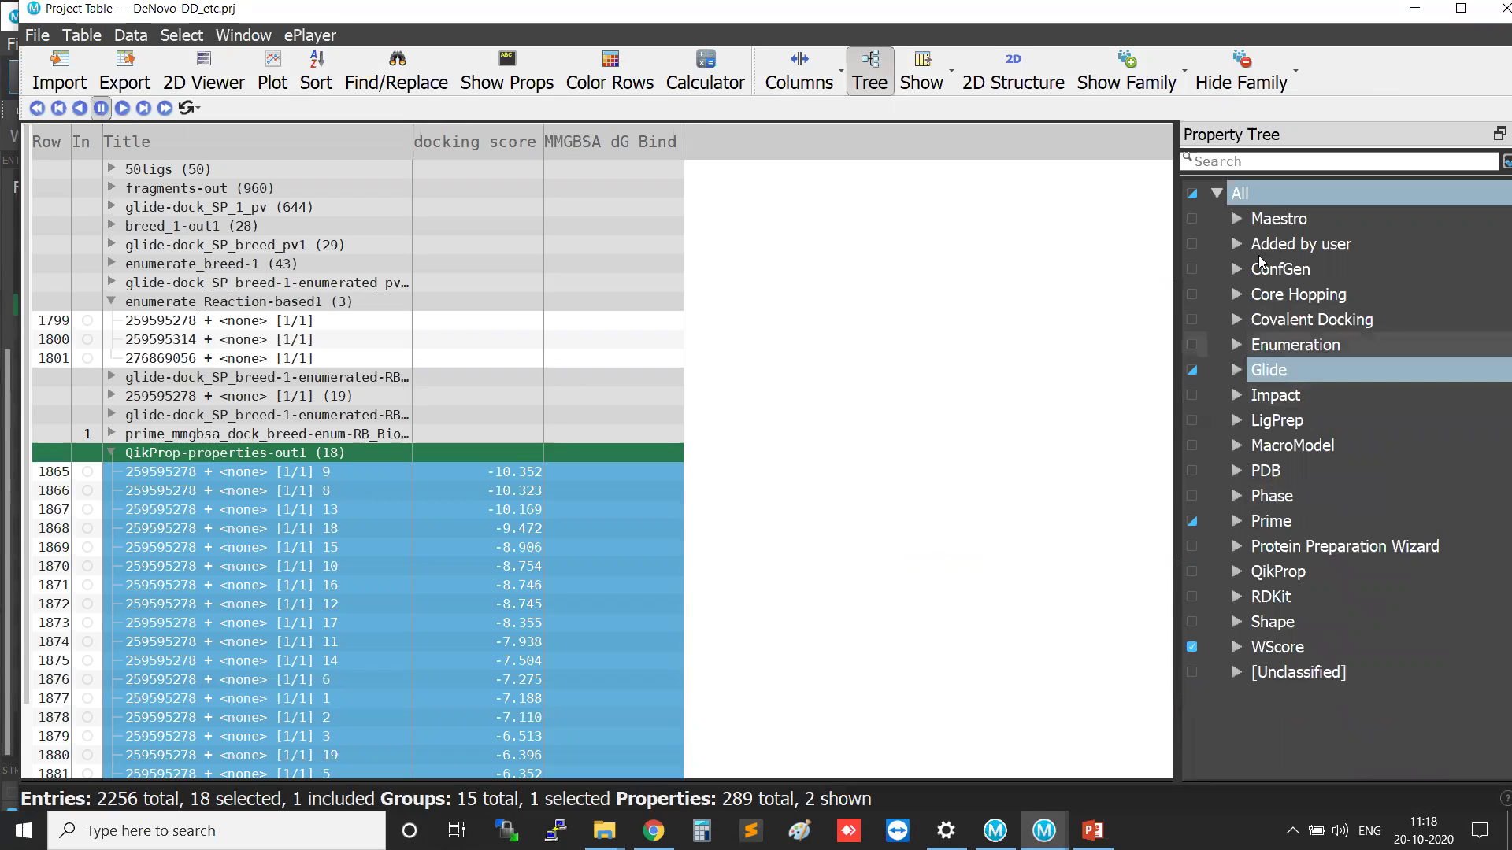
pyautogui.click(1263, 203)
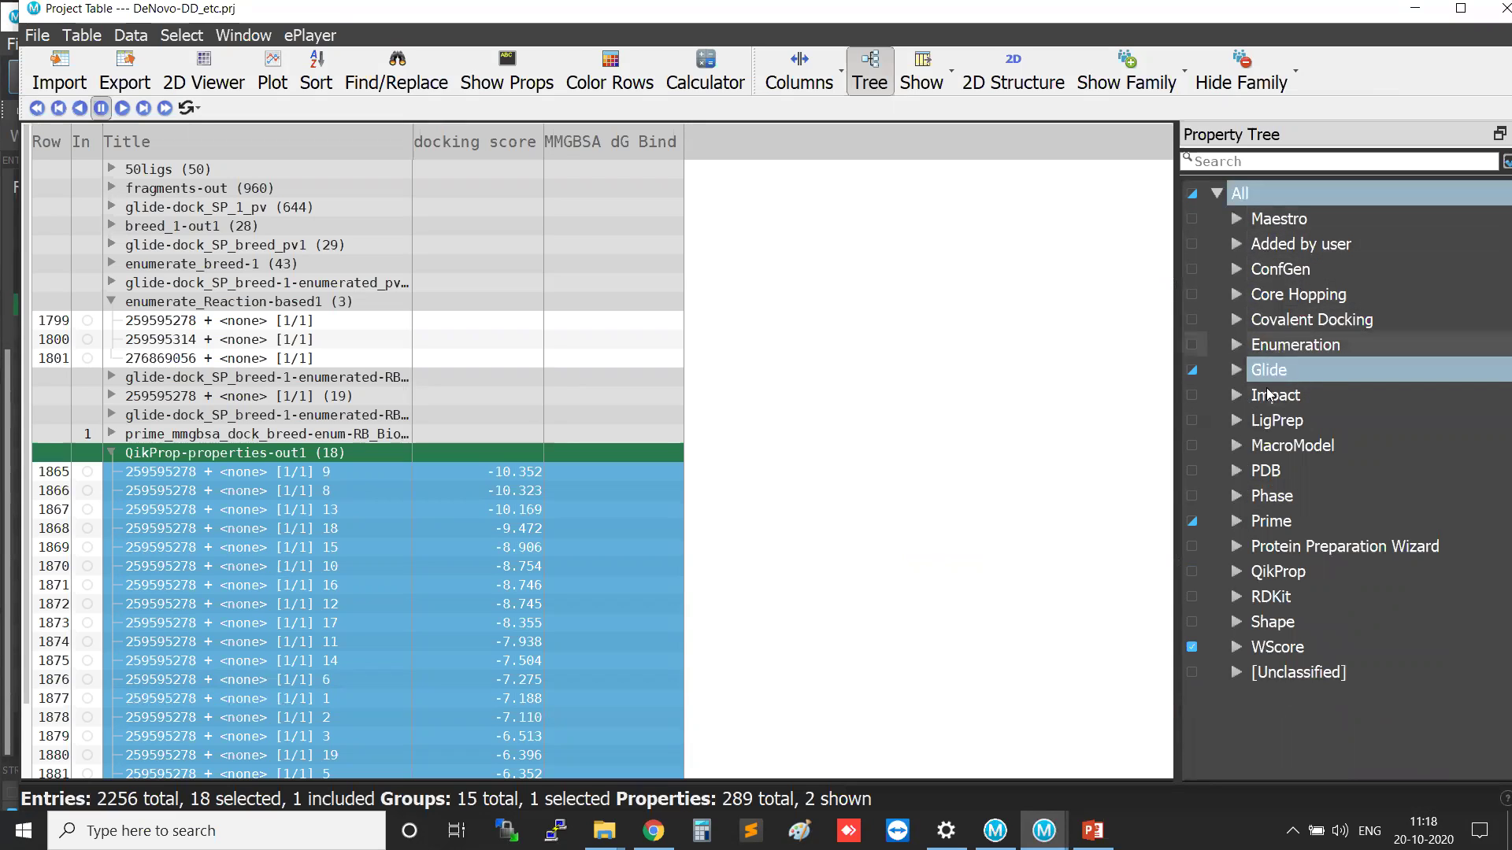
pyautogui.click(1282, 577)
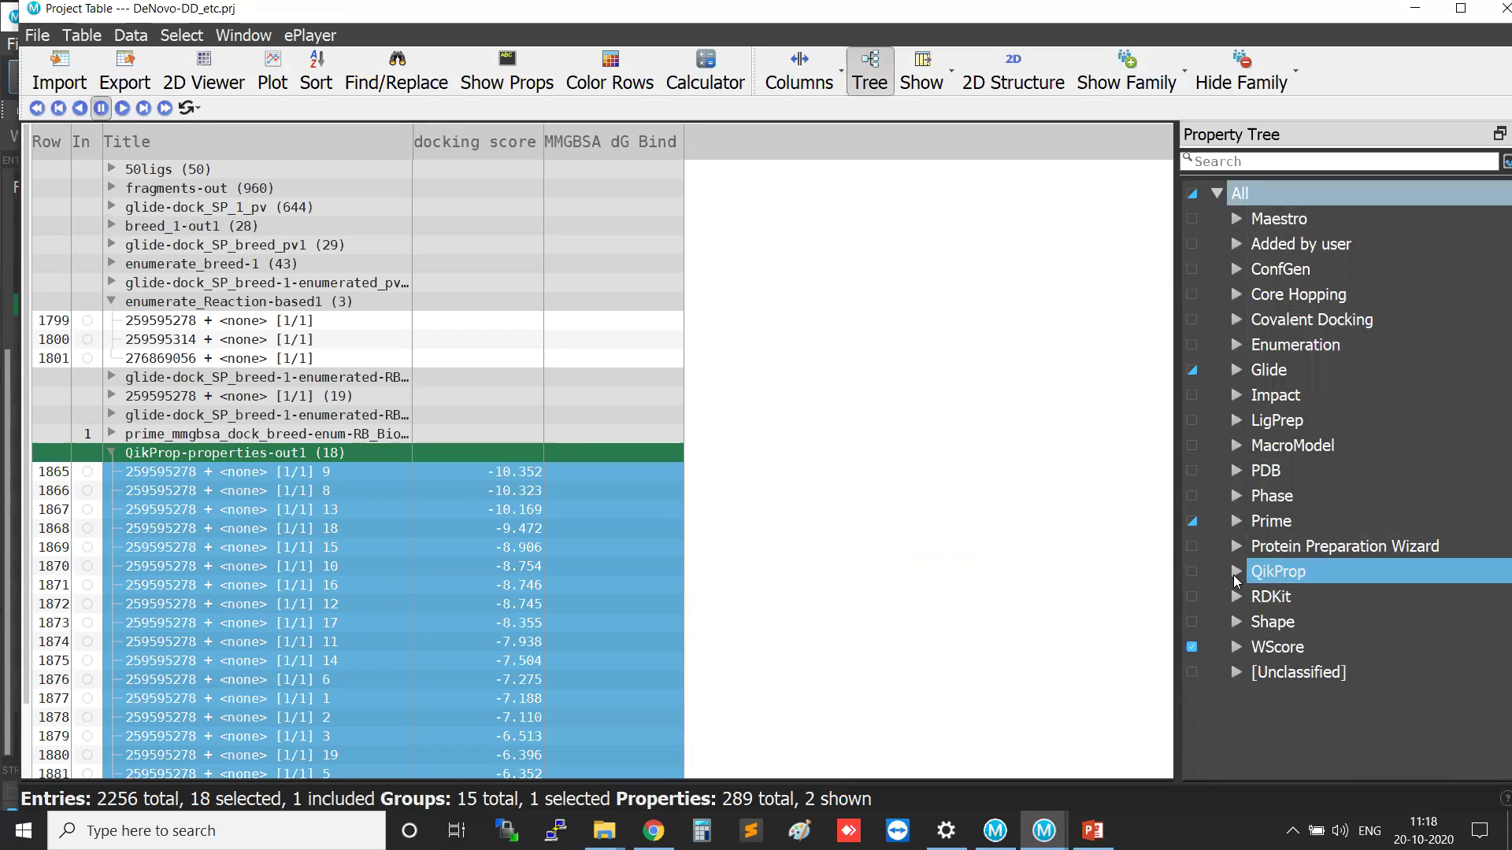
pyautogui.click(1236, 575)
pyautogui.click(1257, 600)
pyautogui.click(1256, 600)
pyautogui.click(1257, 600)
# Review the primary QikProp properties listed in the property tree.
pyautogui.scroll(-6, 1350, 404)
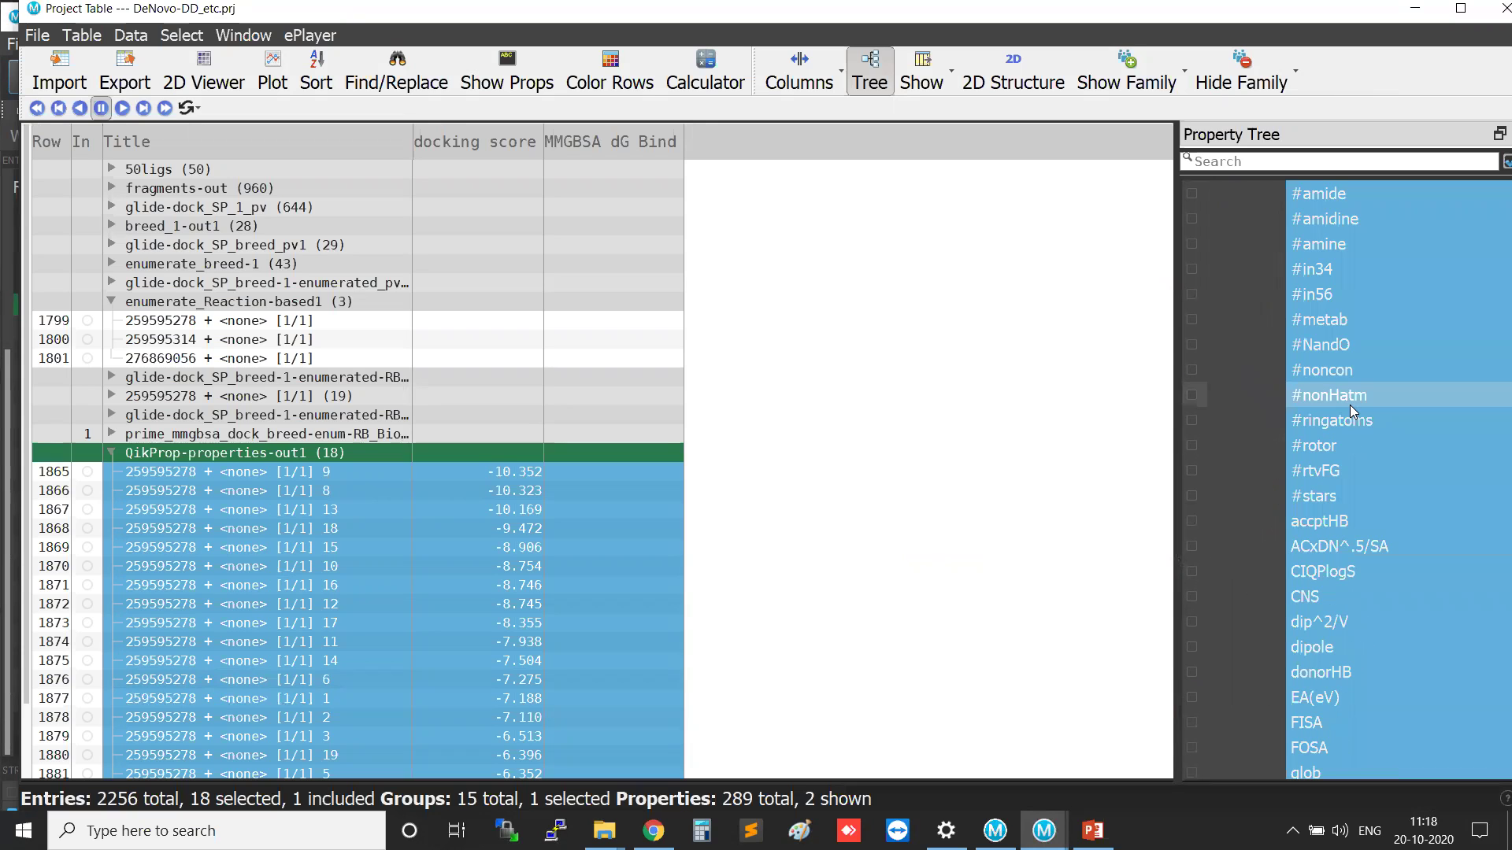
pyautogui.scroll(2, 1349, 405)
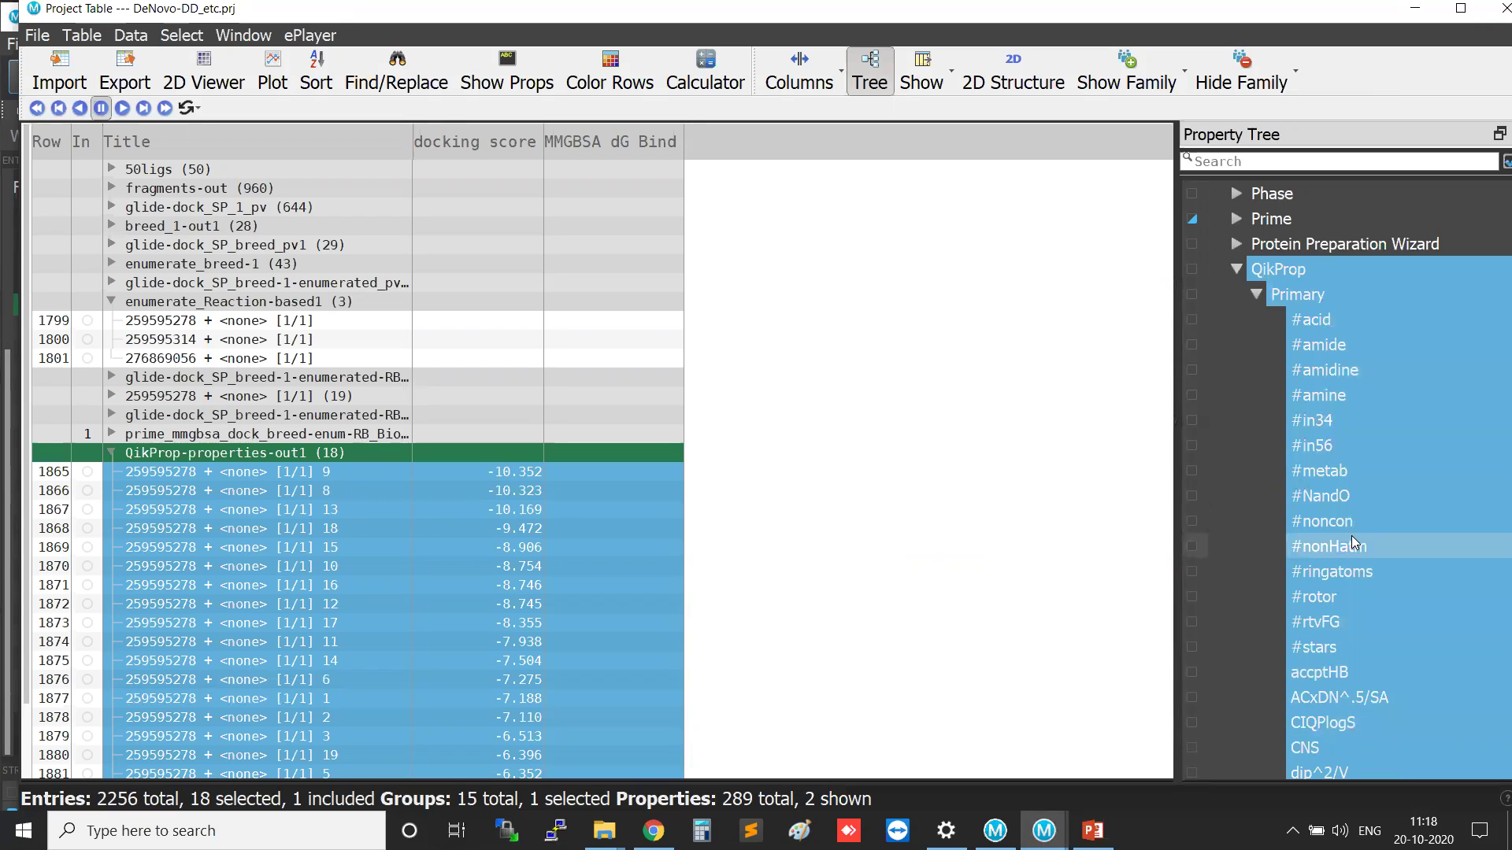
pyautogui.scroll(-1, 1352, 551)
pyautogui.scroll(-1, 1351, 546)
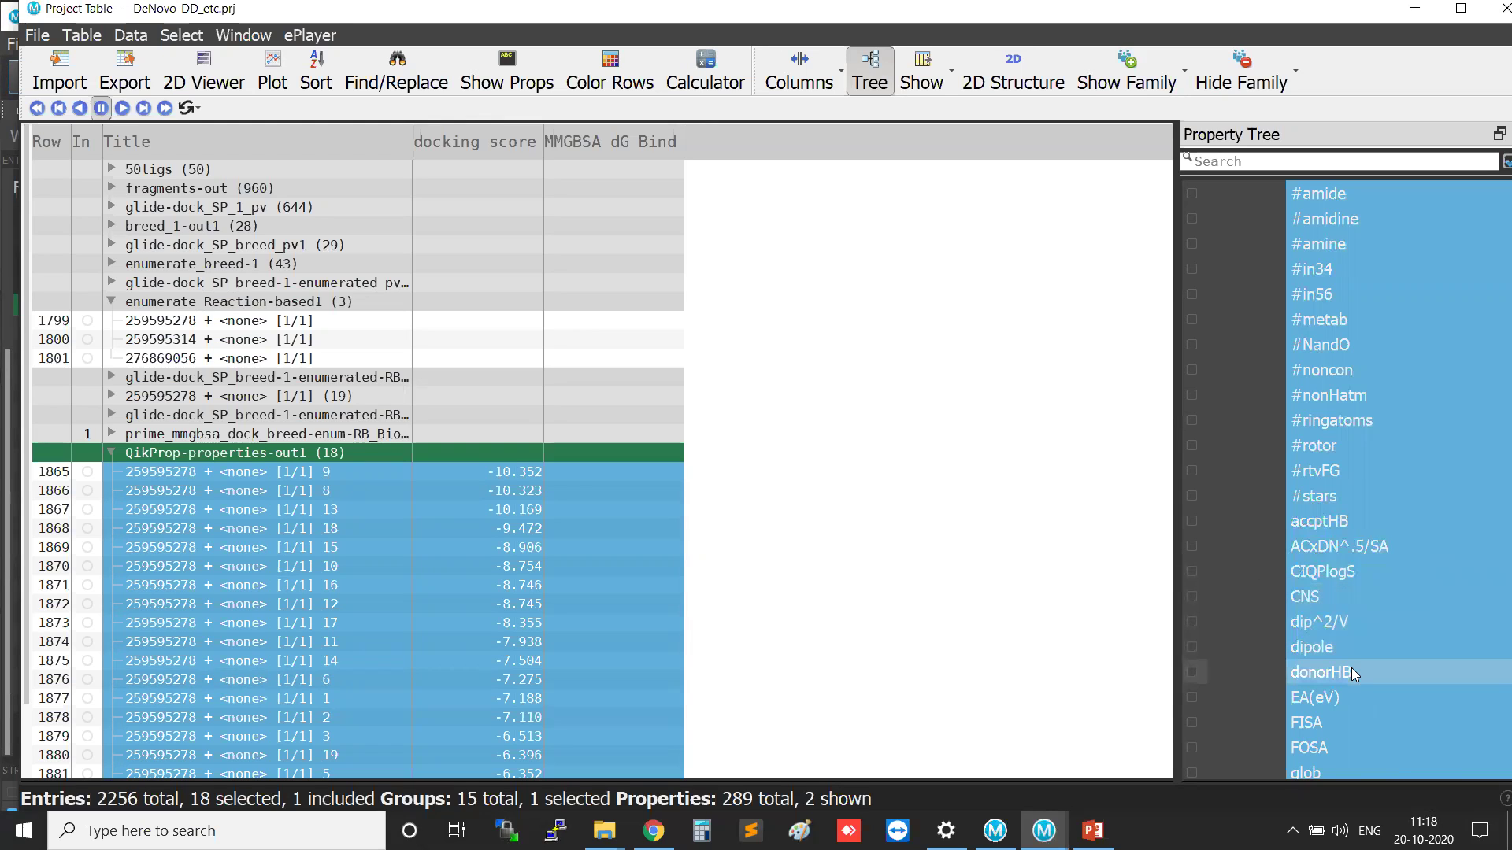
pyautogui.scroll(-5, 1351, 670)
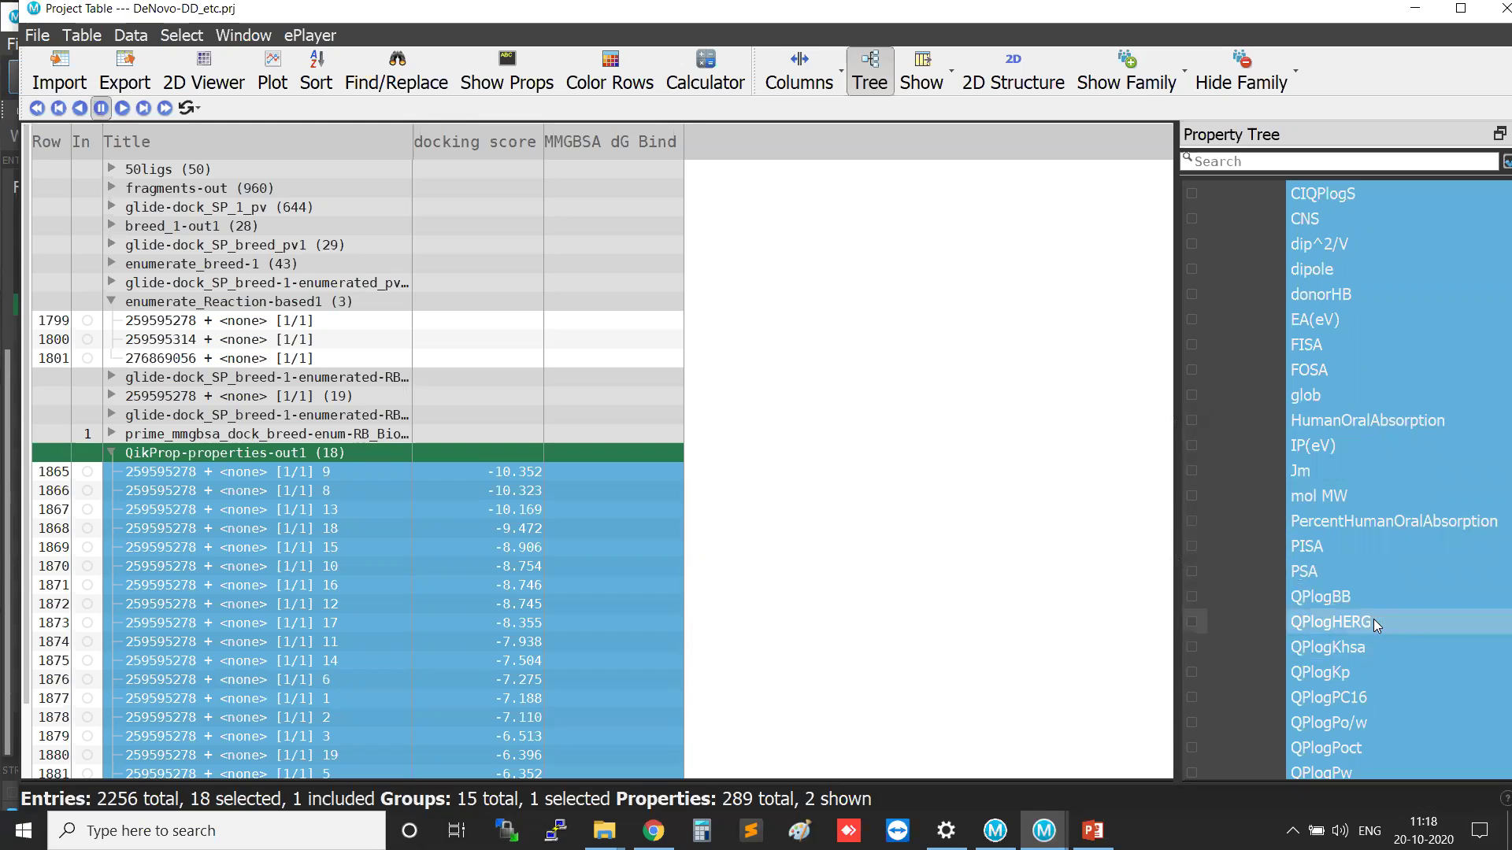
pyautogui.press('ctrl')
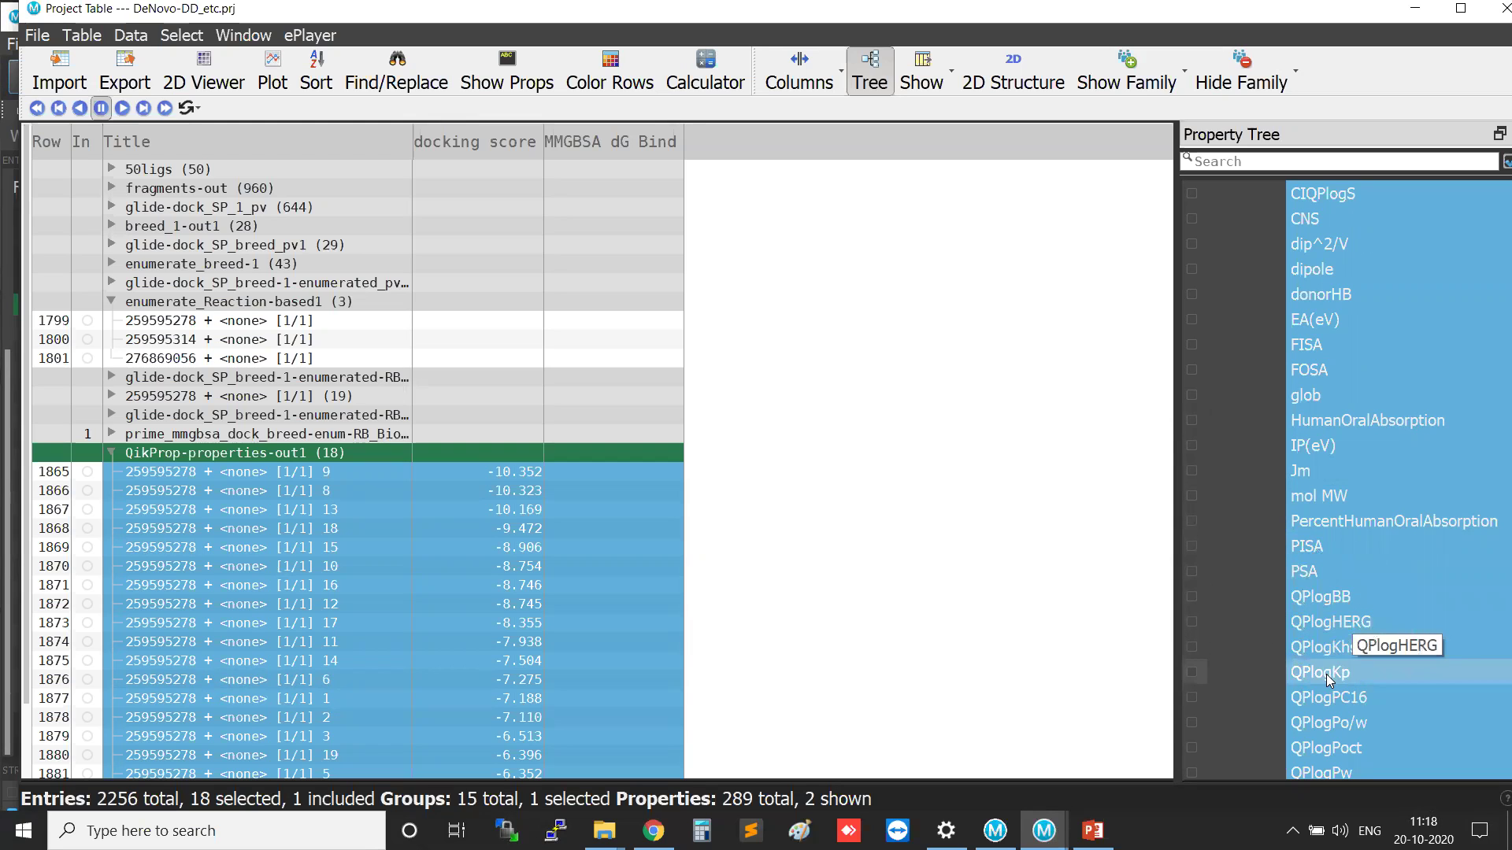
pyautogui.scroll(-3, 1331, 586)
# Show all primary QikProp properties as Project Table columns and look across their values.
pyautogui.scroll(8, 1340, 596)
pyautogui.scroll(3, 1340, 596)
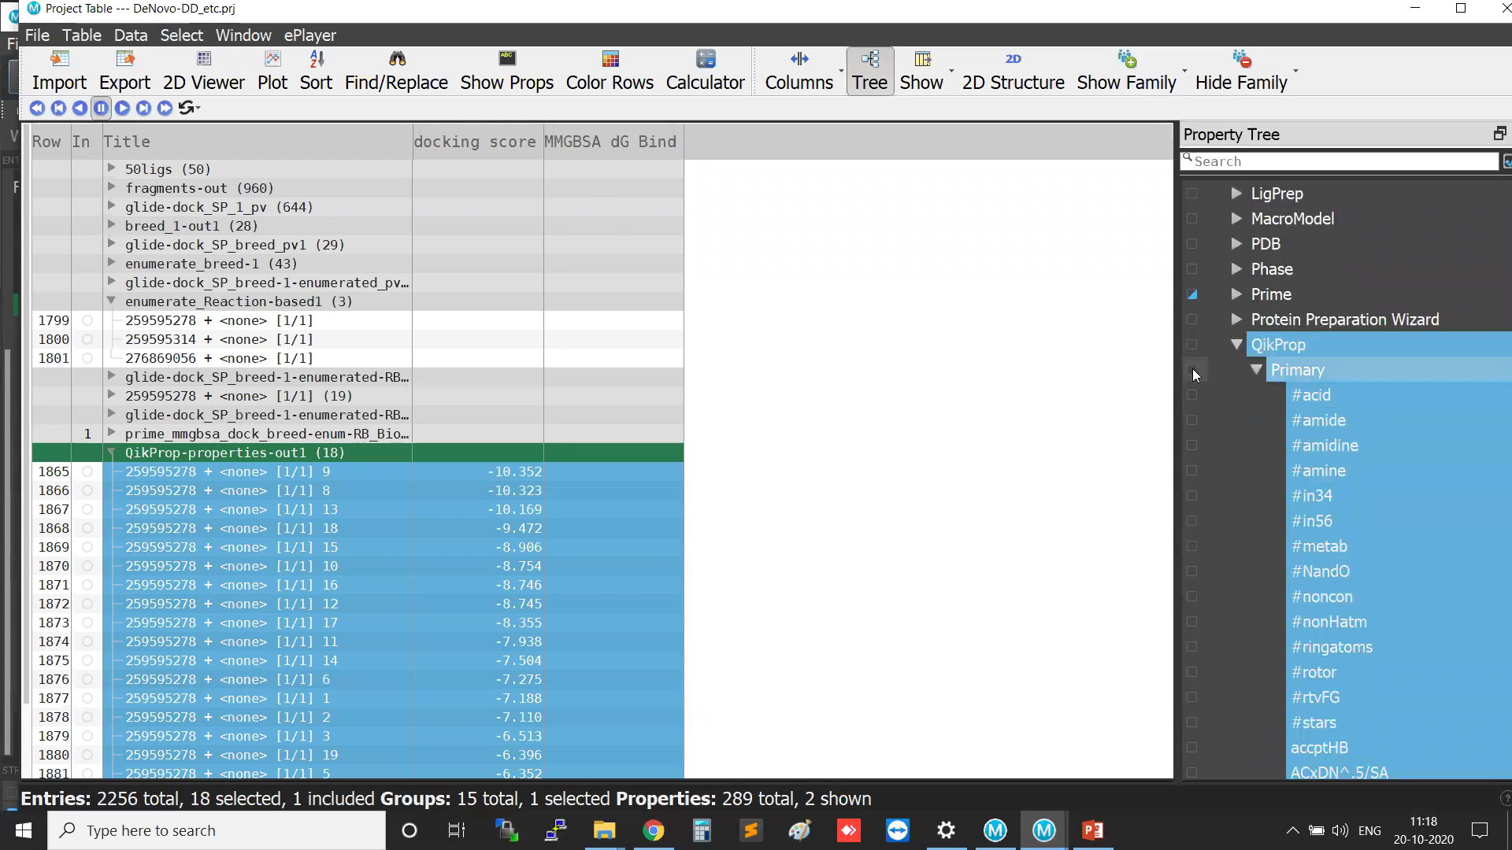
pyautogui.click(1191, 369)
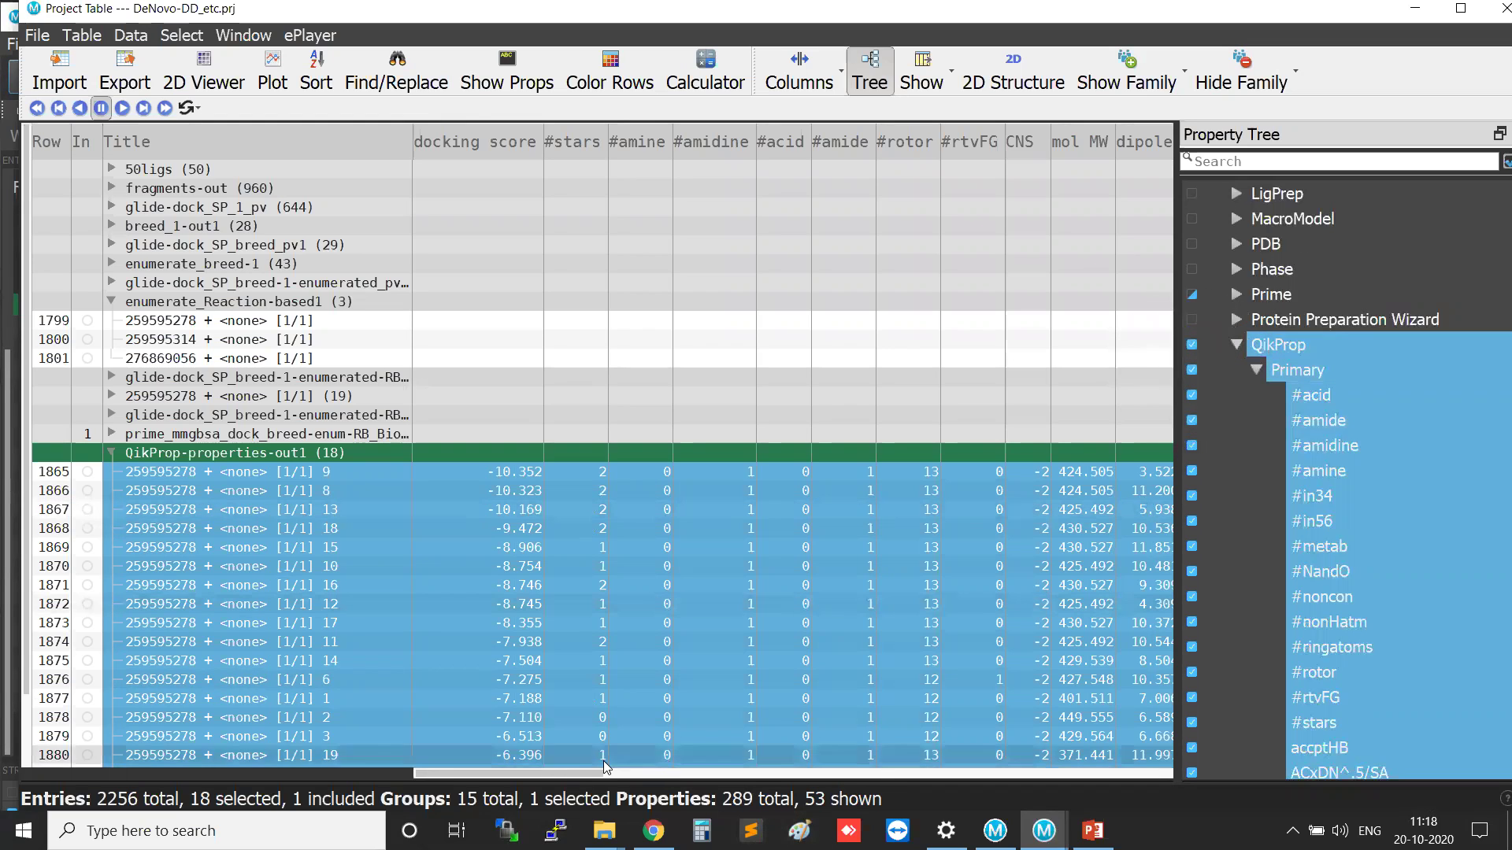
pyautogui.moveTo(571, 771); pyautogui.dragTo(709, 767)
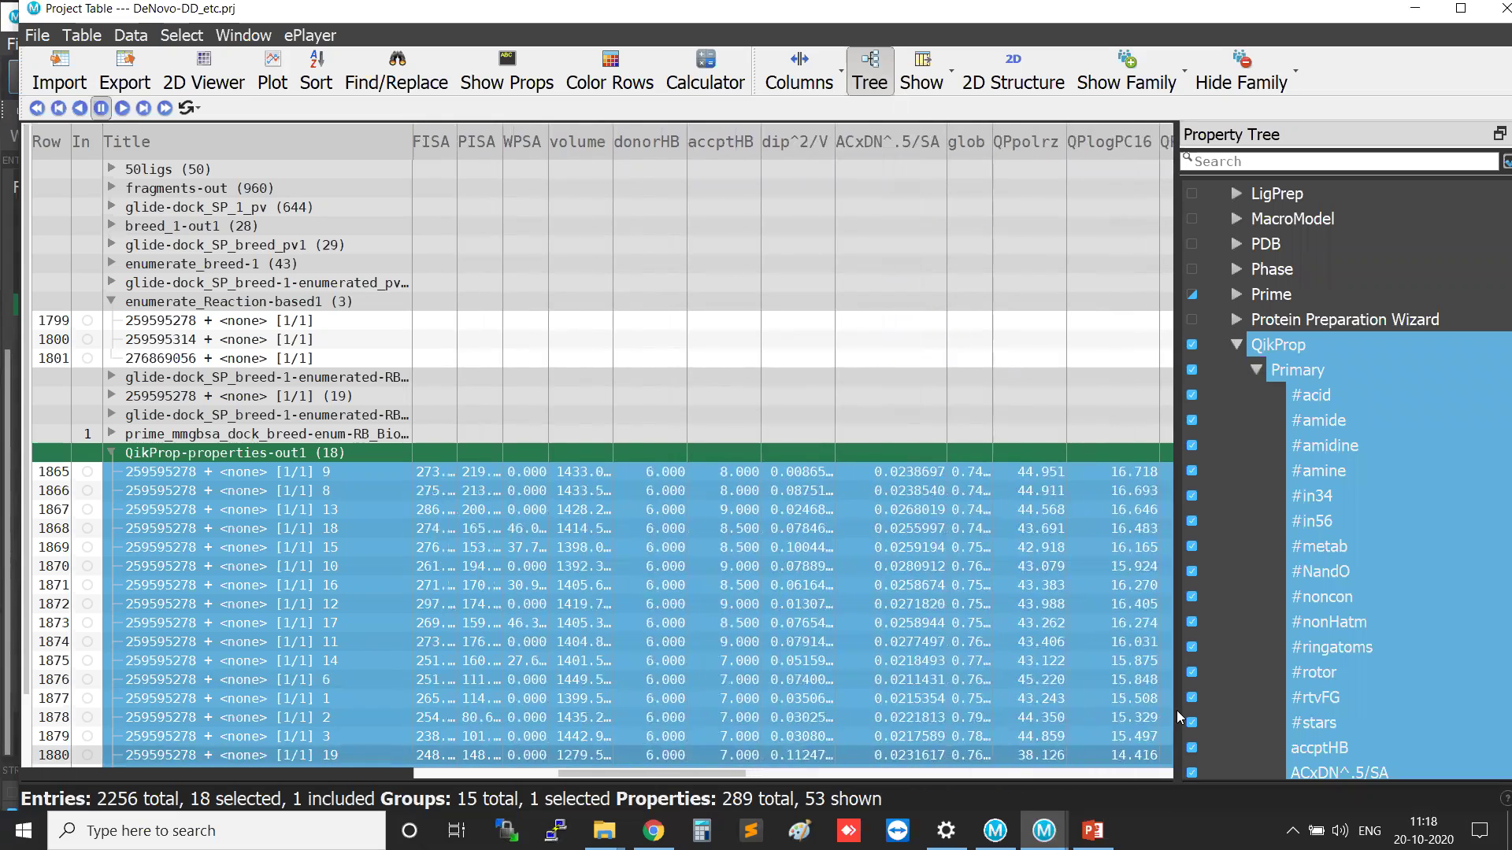
# Hide all the selected primary QikProp property columns from the Project Table.
pyautogui.click(1255, 370)
pyautogui.click(1255, 597)
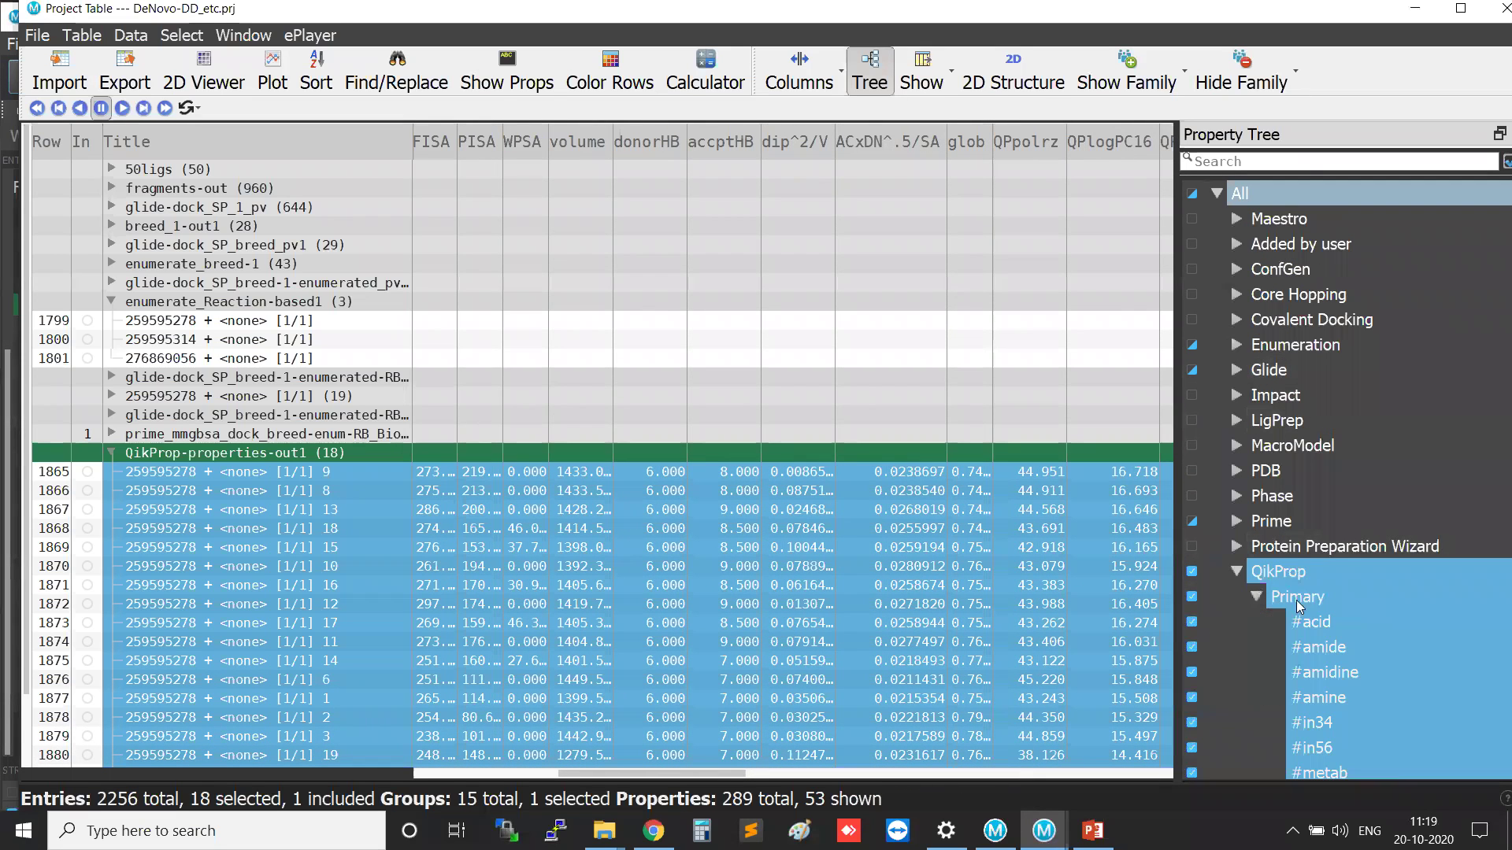
pyautogui.scroll(-8, 1318, 600)
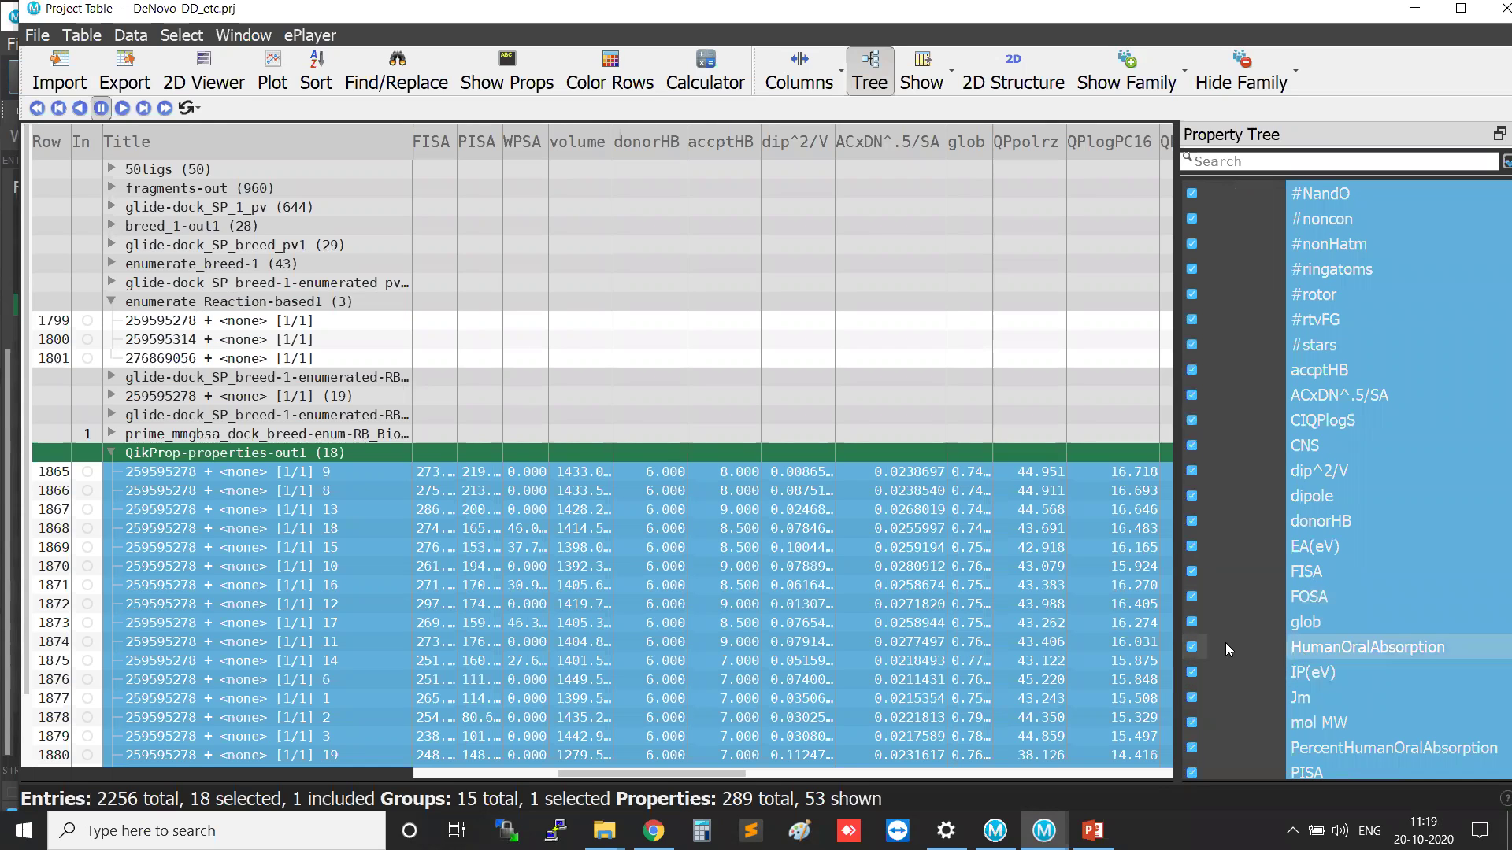
pyautogui.rightClick(1409, 642)
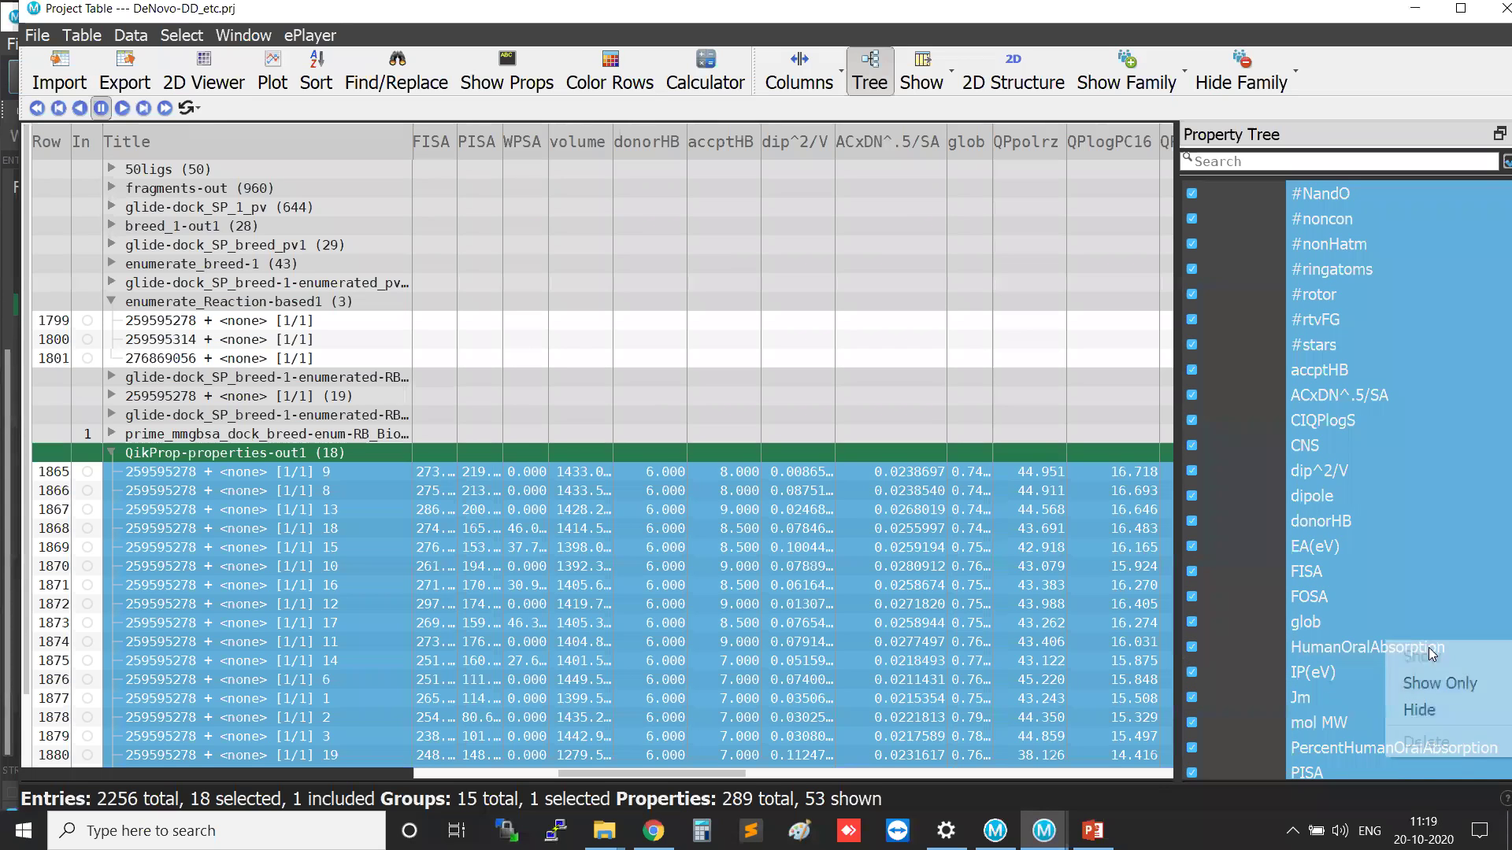
pyautogui.click(1417, 709)
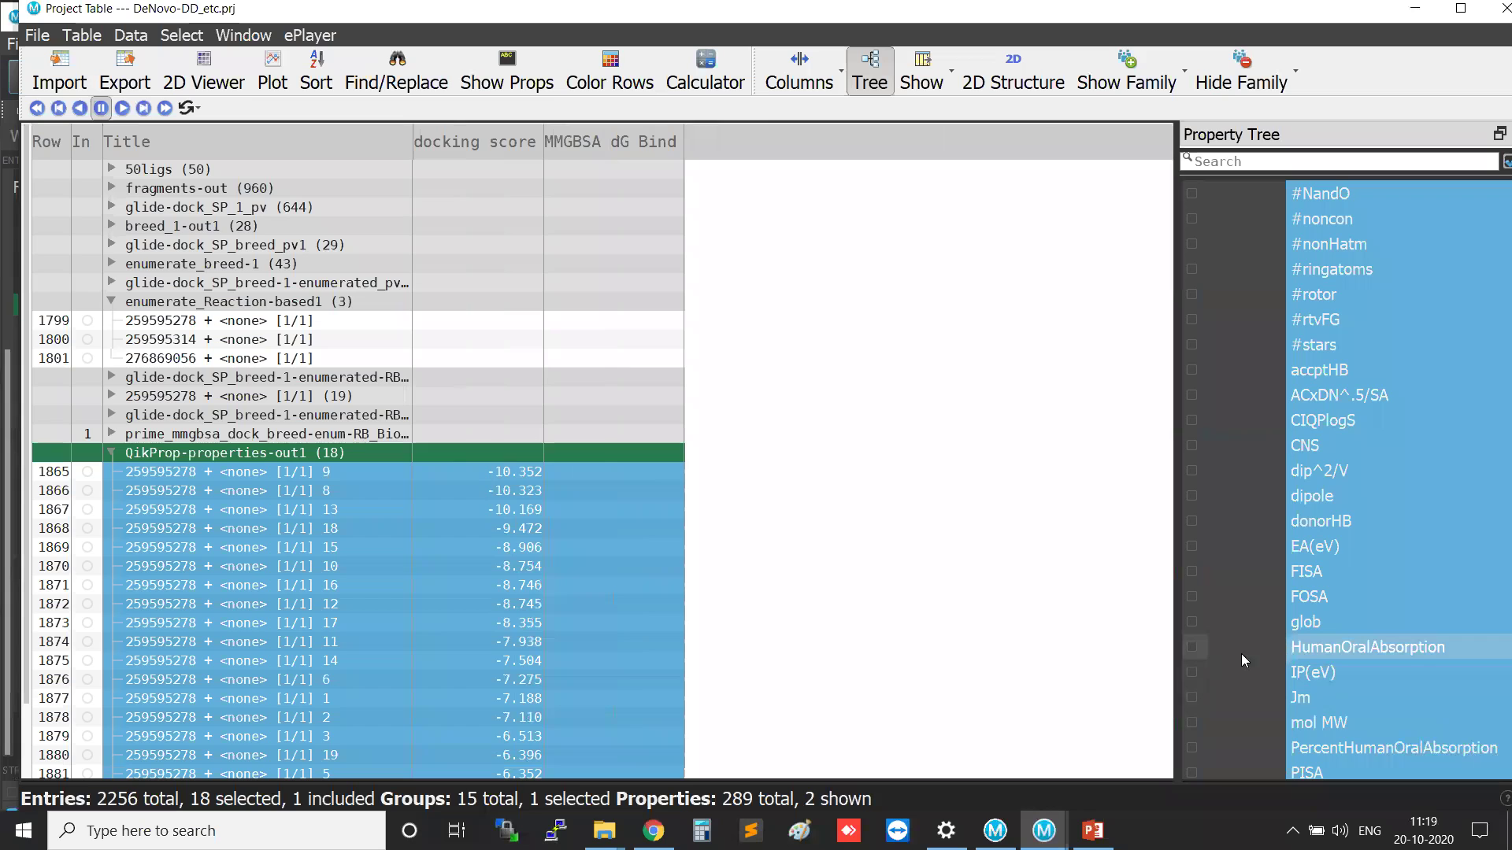
# Show only HumanOralAbsorption from the QikProp properties as a column and examine its values for the QikProp-properties-out1 ligands.
pyautogui.click(1324, 652)
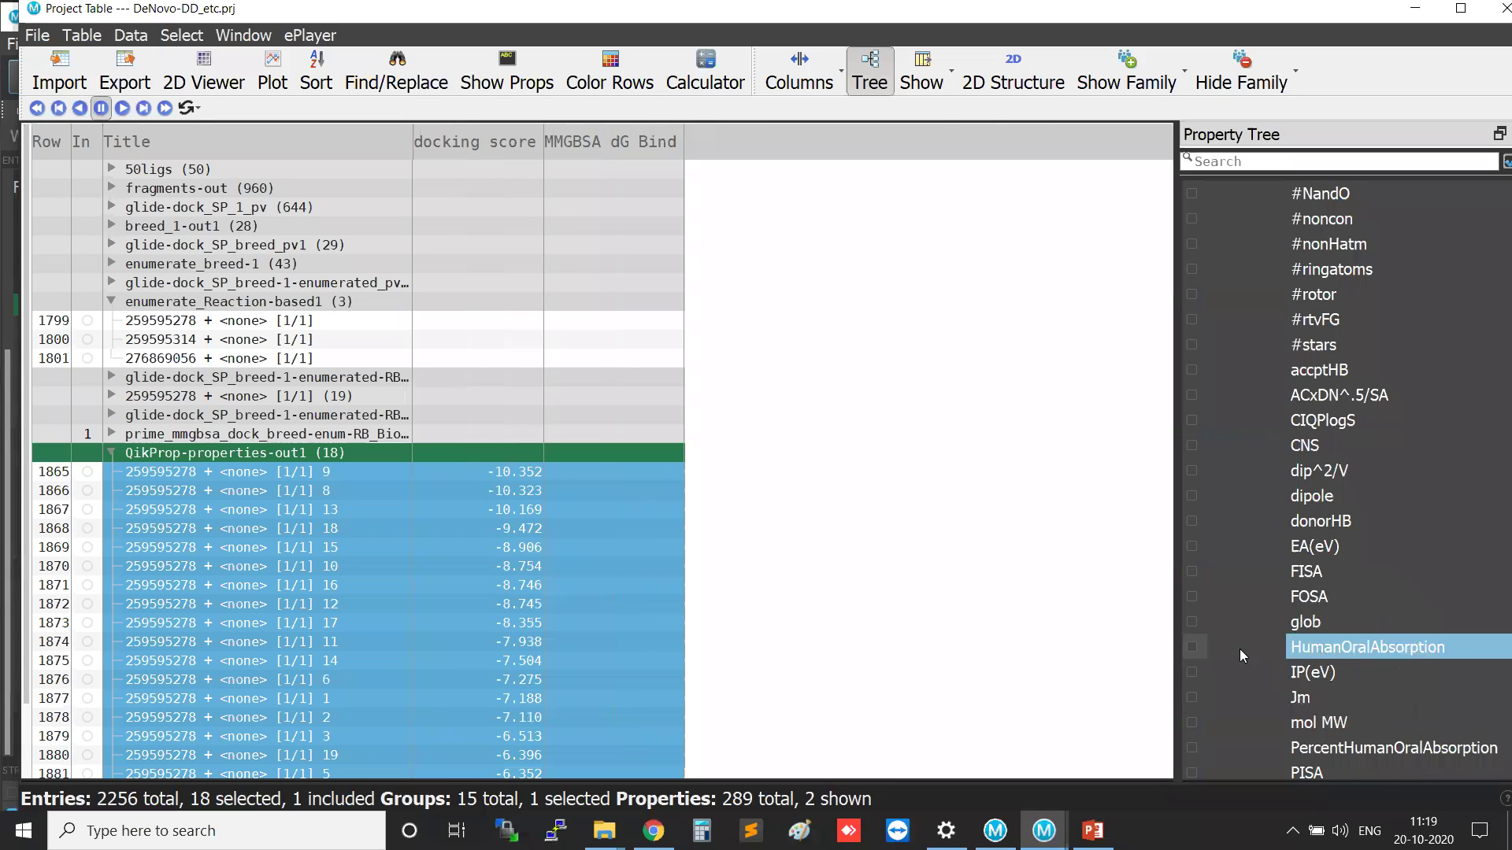
pyautogui.click(1190, 647)
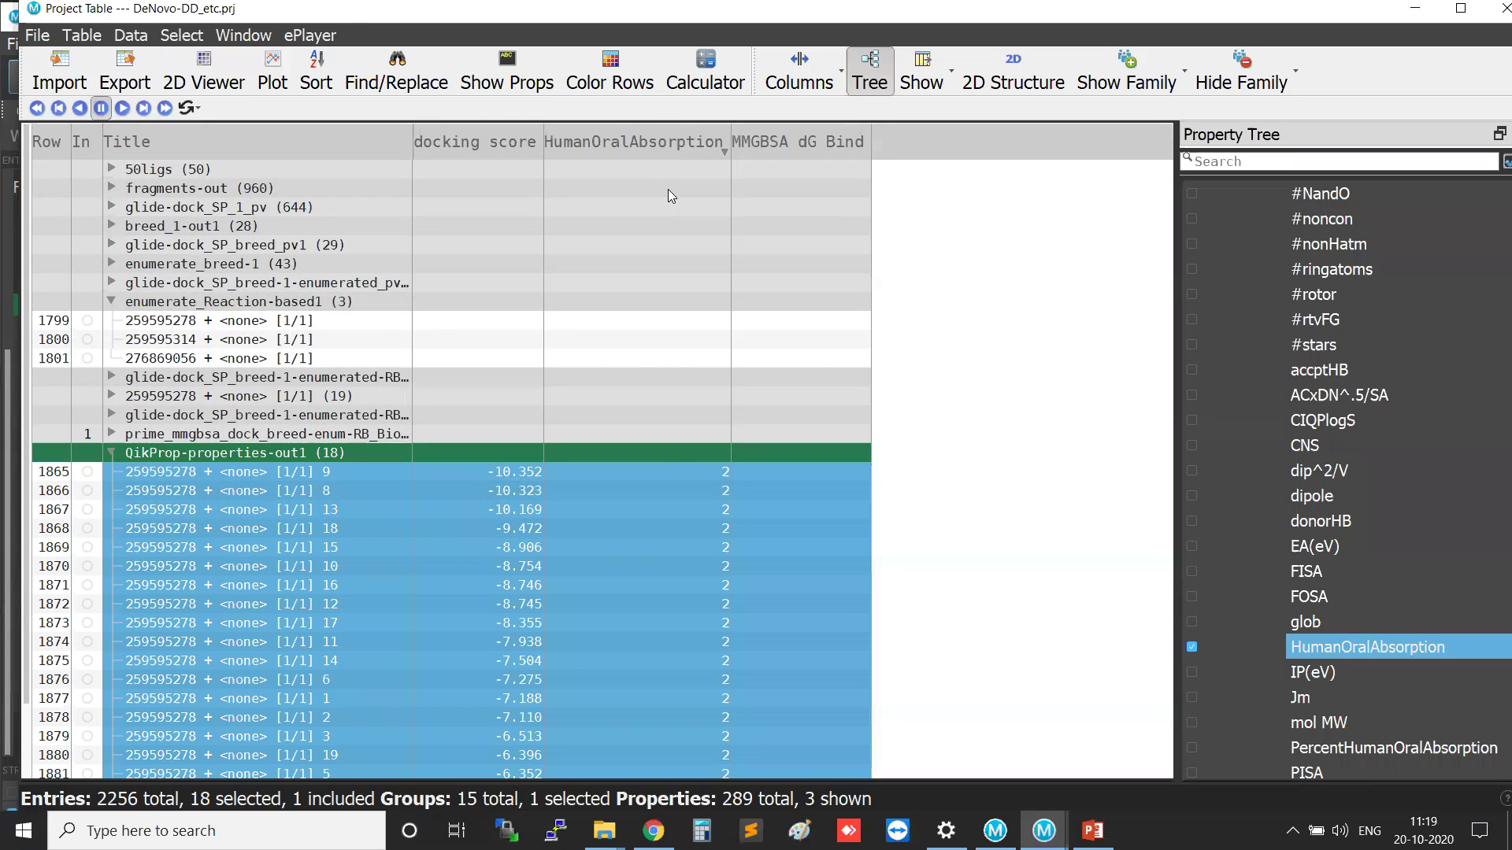
pyautogui.scroll(-2, 666, 478)
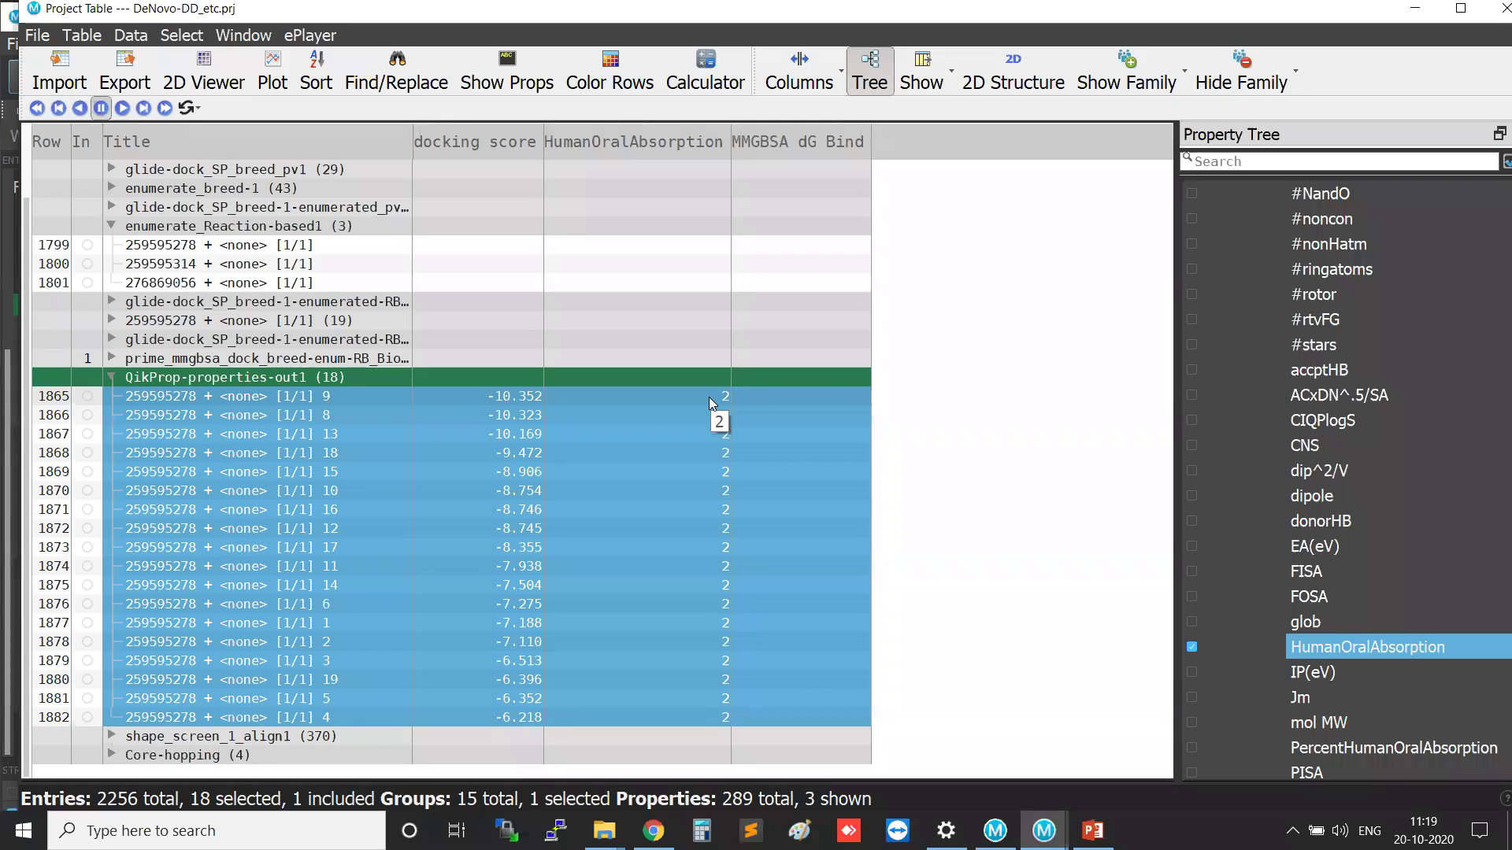
pyautogui.press('ctrl')
pyautogui.press('ctrl')
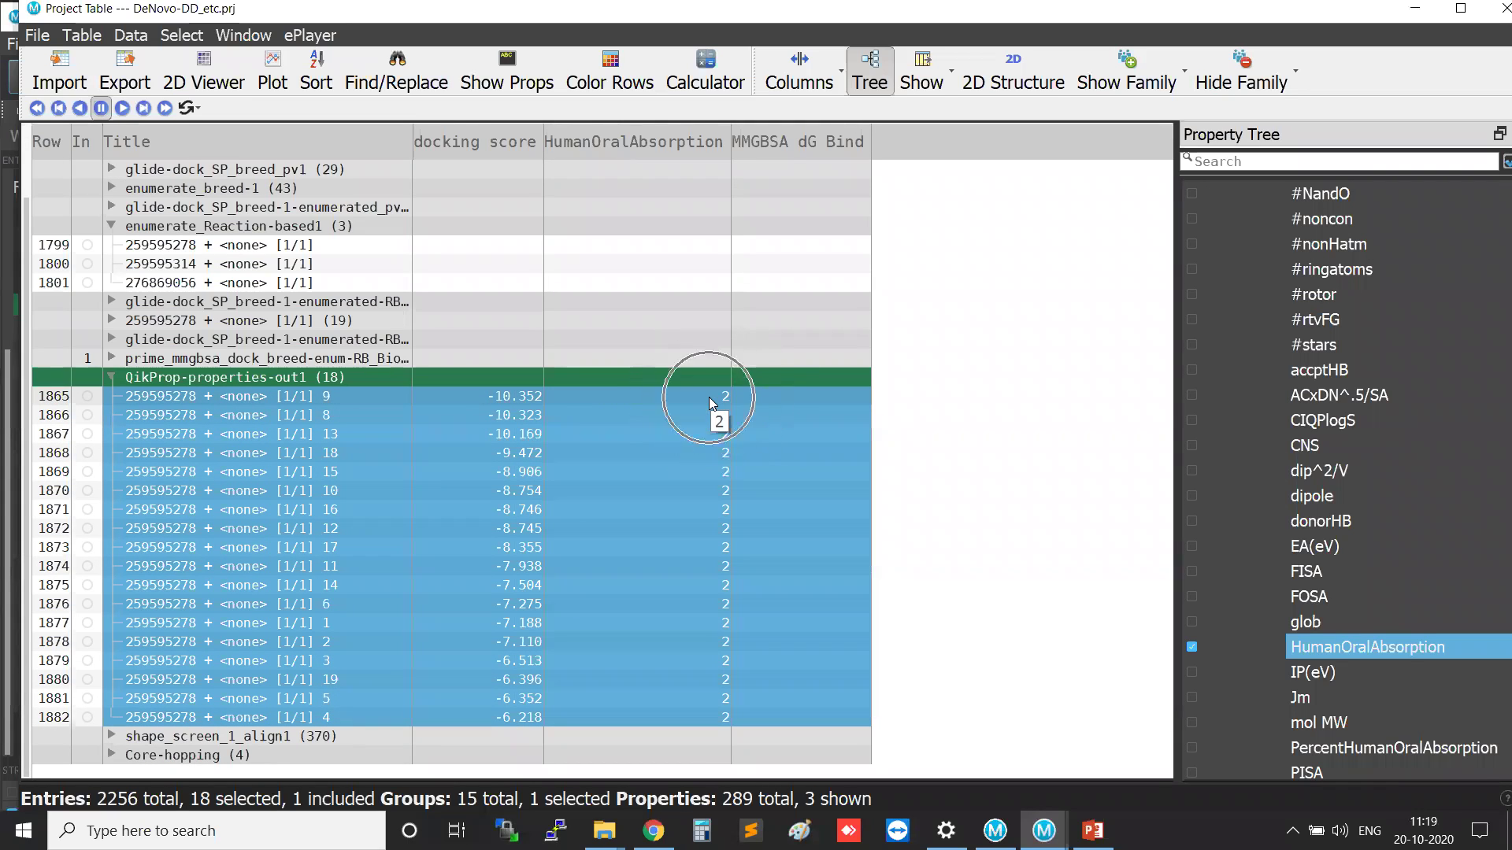
pyautogui.press('ctrl')
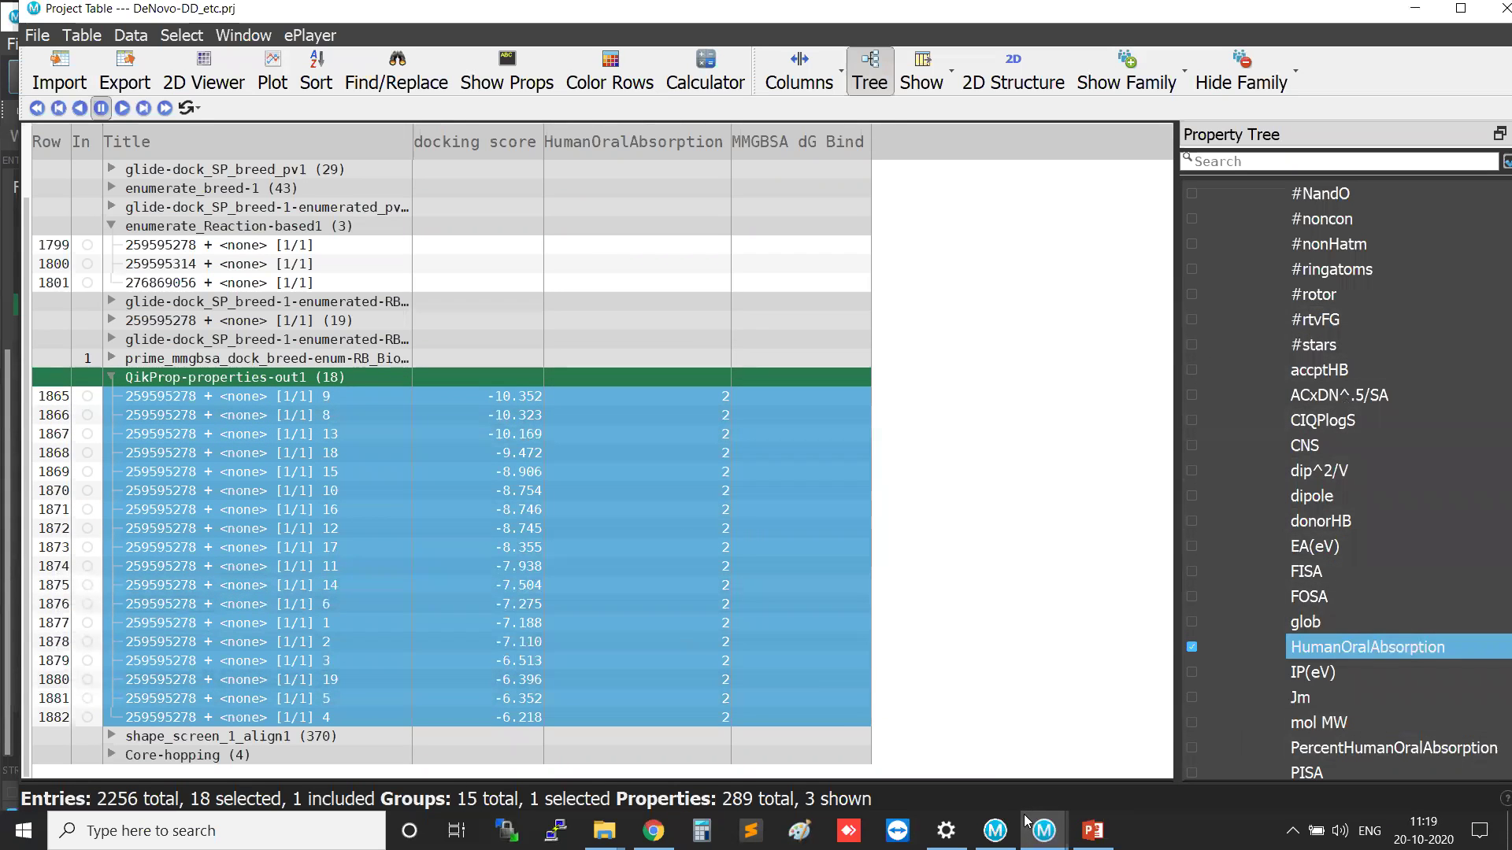
# Switch to the main Maestro window, open its help documentation in the browser, and search it for humanoralabsorption.
pyautogui.moveTo(1044, 831)
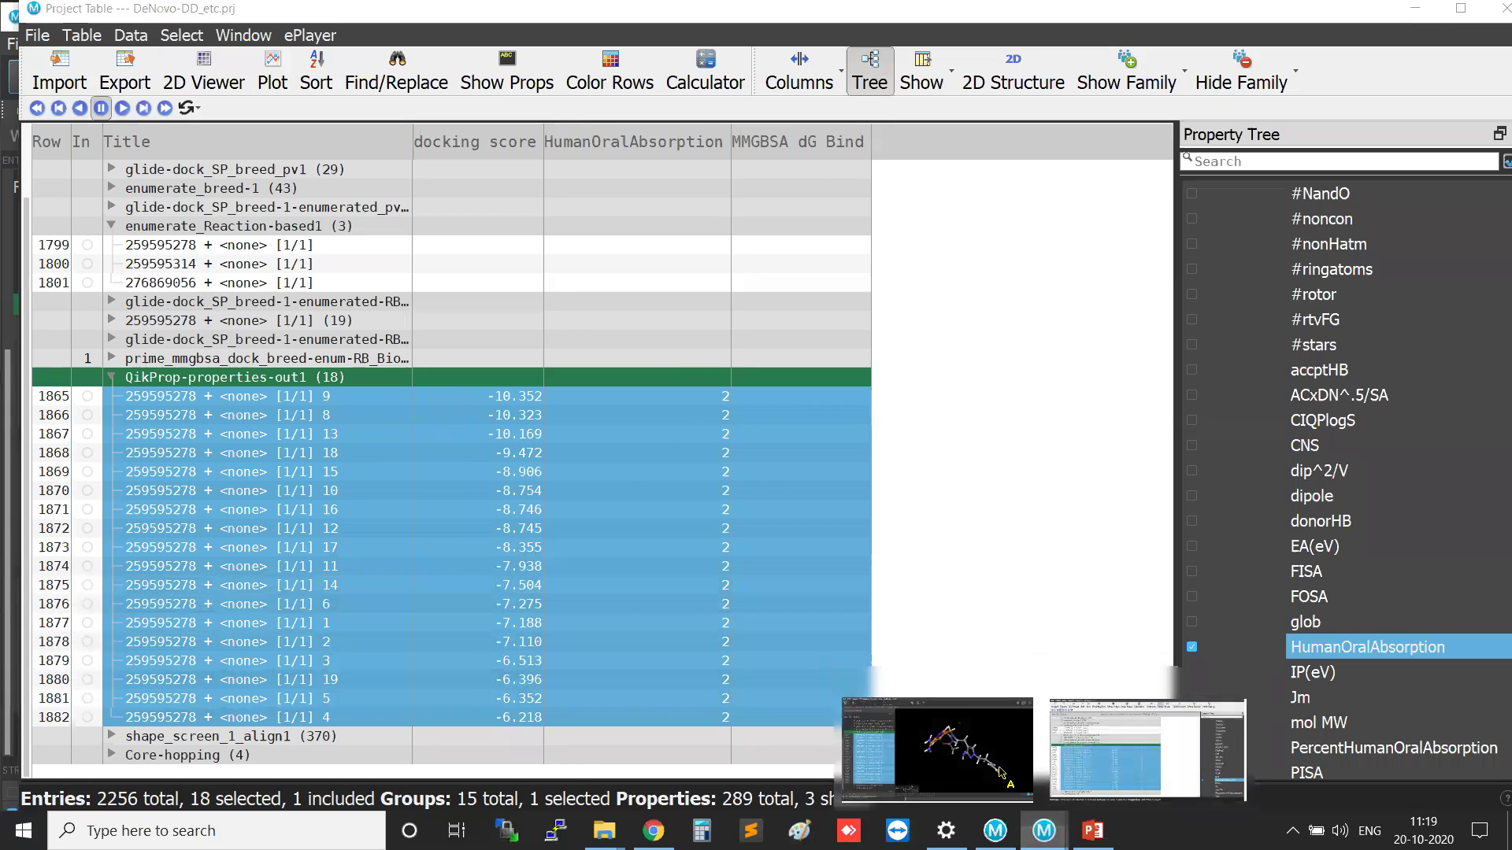
pyautogui.click(937, 736)
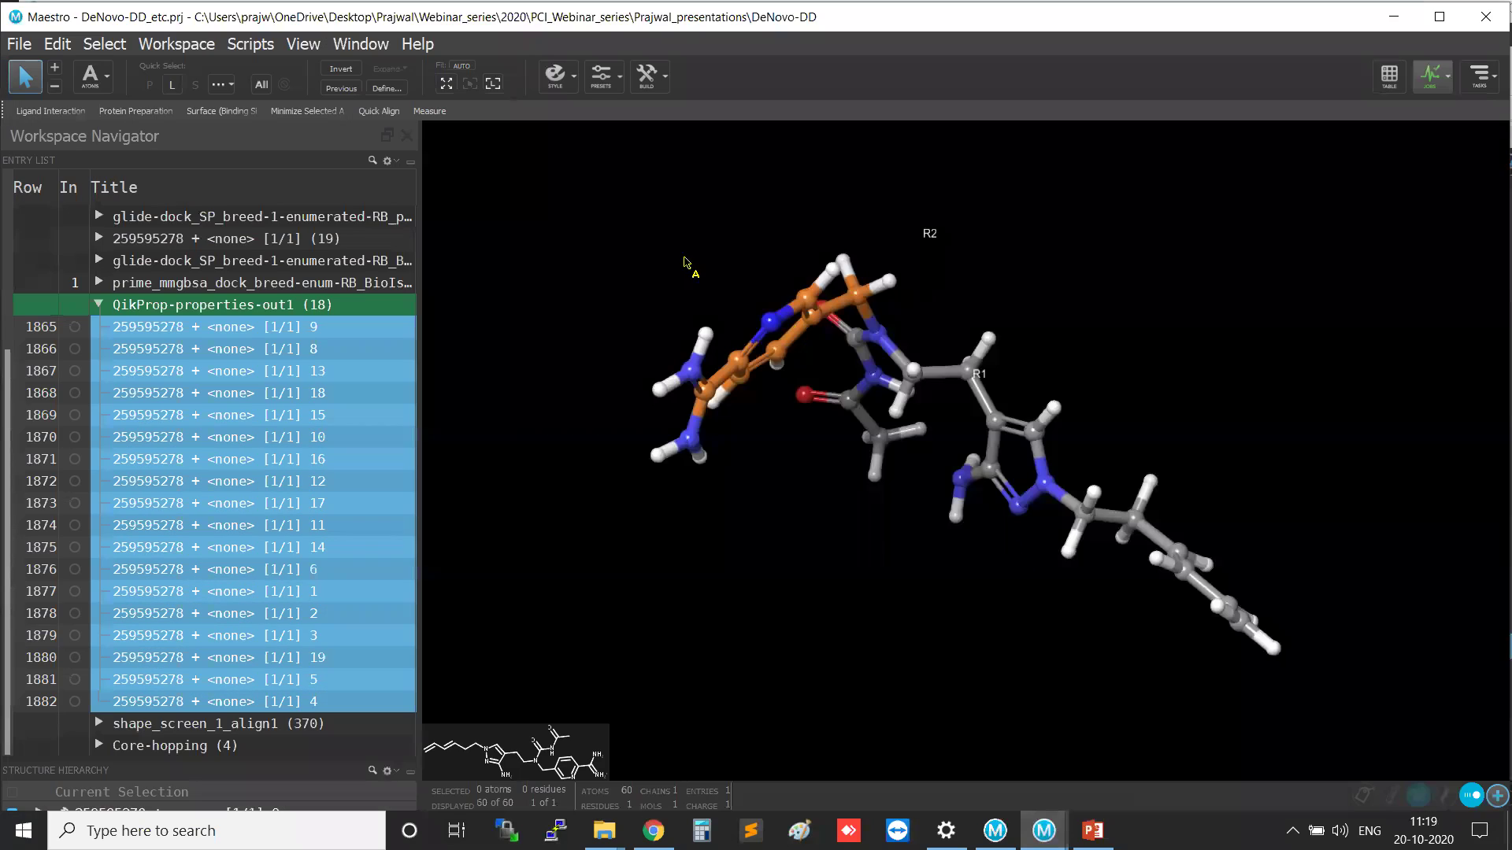
pyautogui.click(426, 49)
pyautogui.click(435, 72)
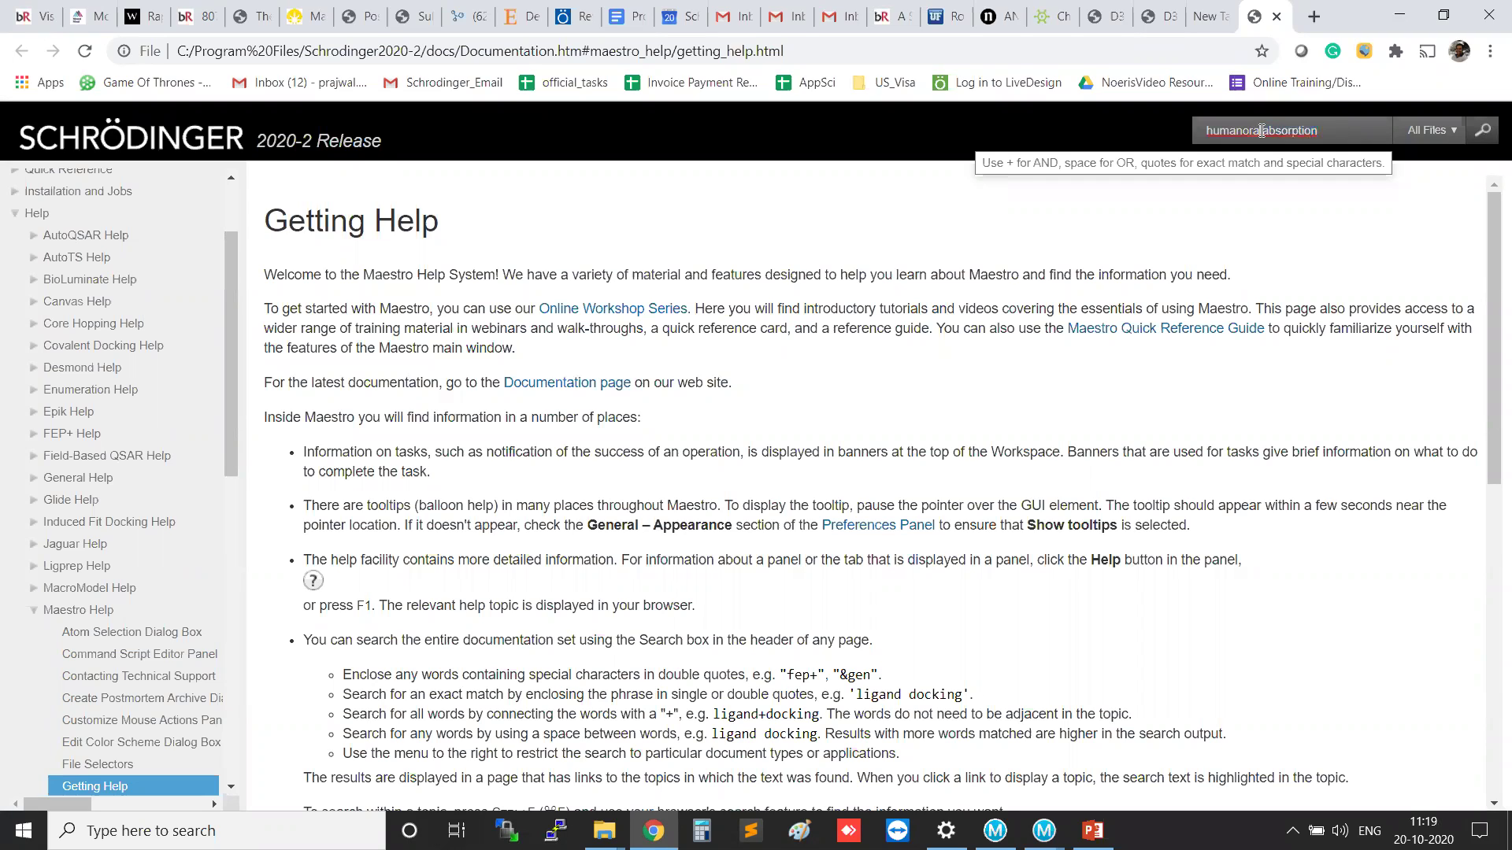
pyautogui.press('Return')
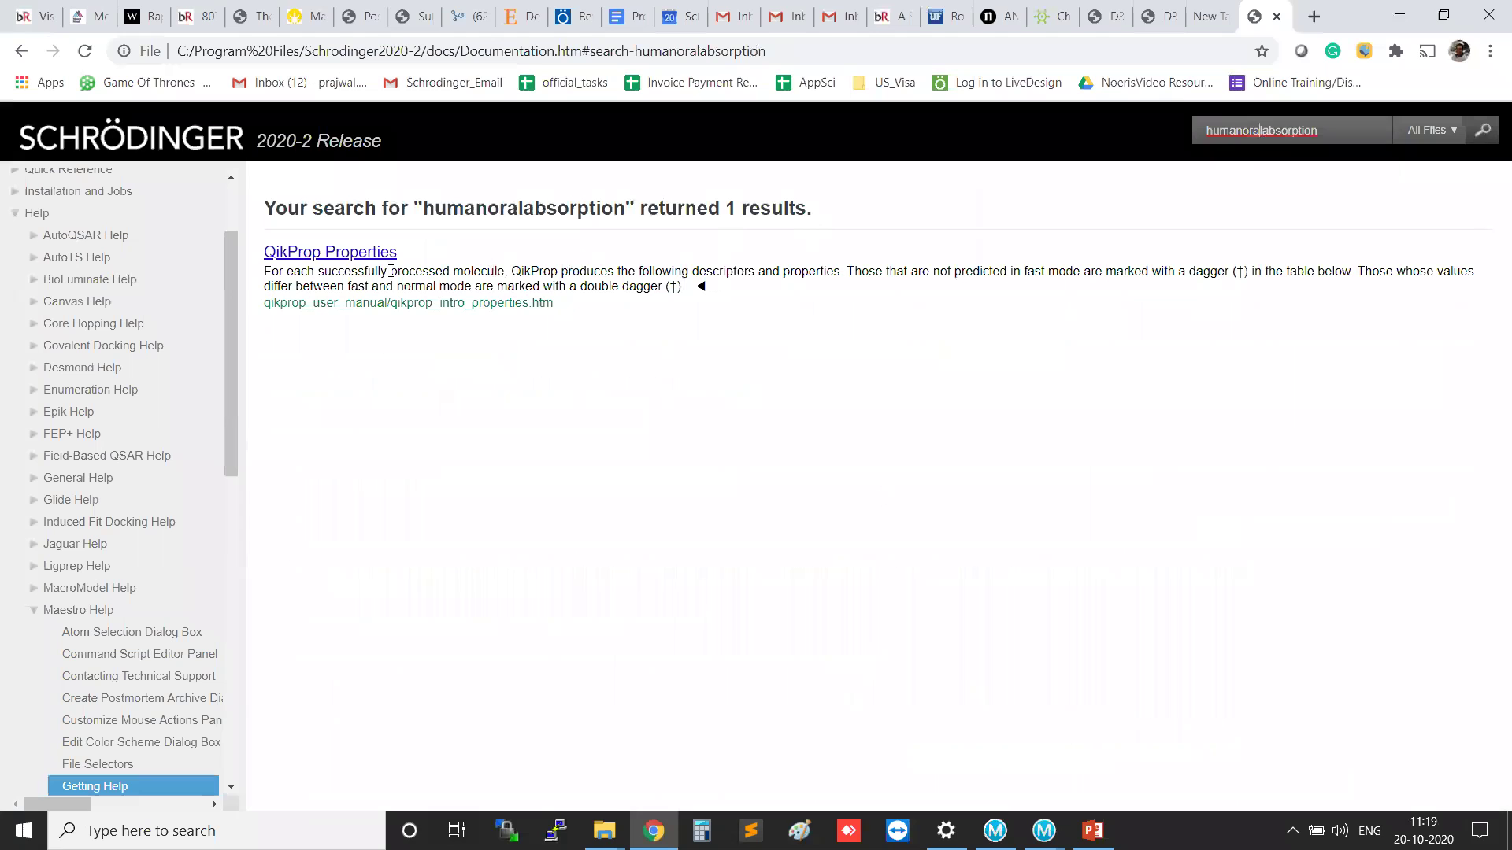
# Open the QikProp Properties help topic and read the first descriptors and their recommended ranges in Table 1.
pyautogui.click(348, 259)
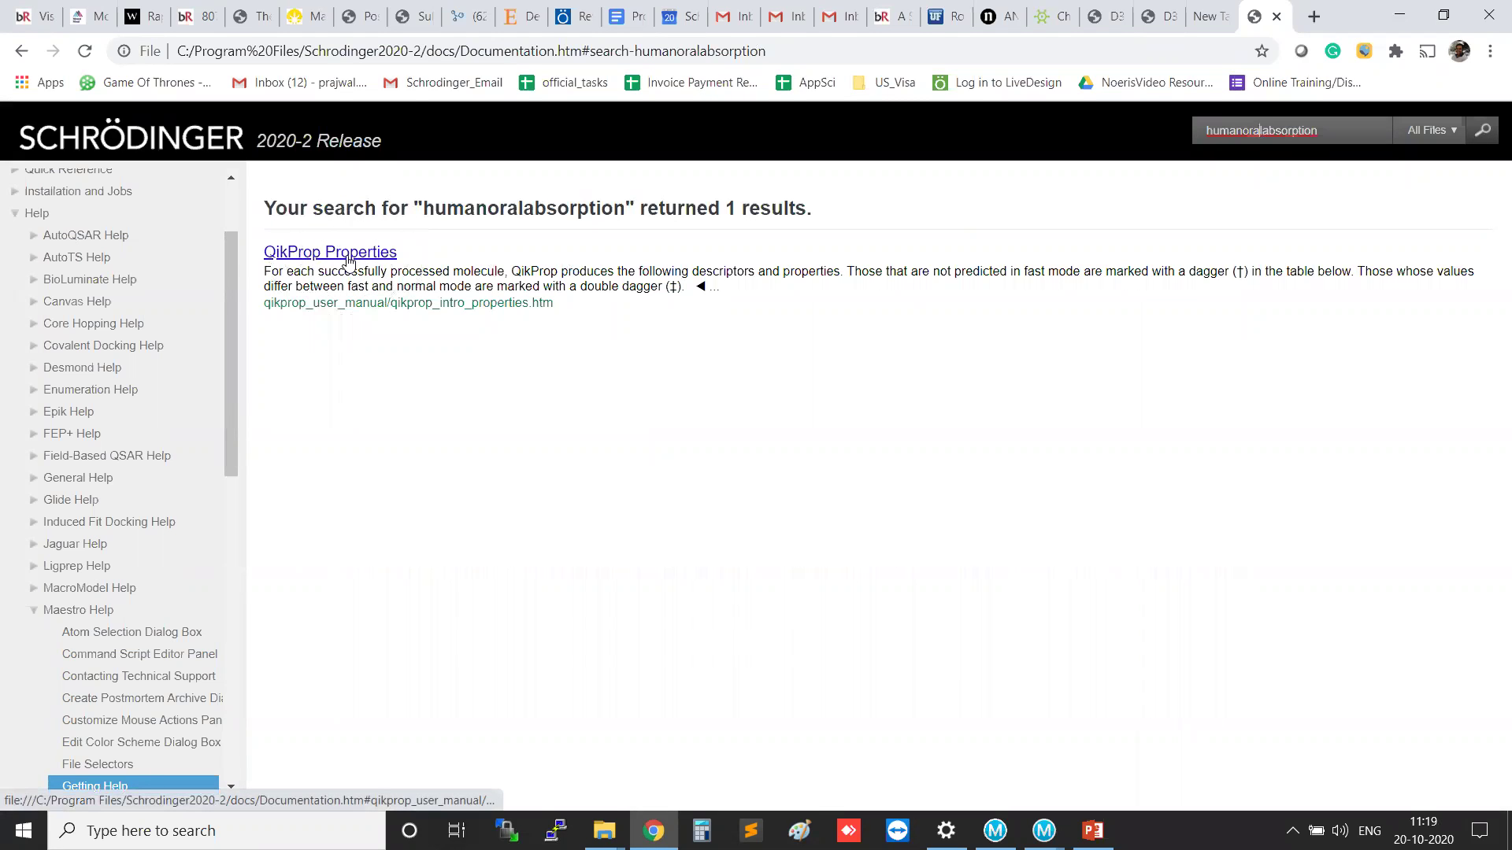
pyautogui.click(348, 259)
pyautogui.click(348, 259)
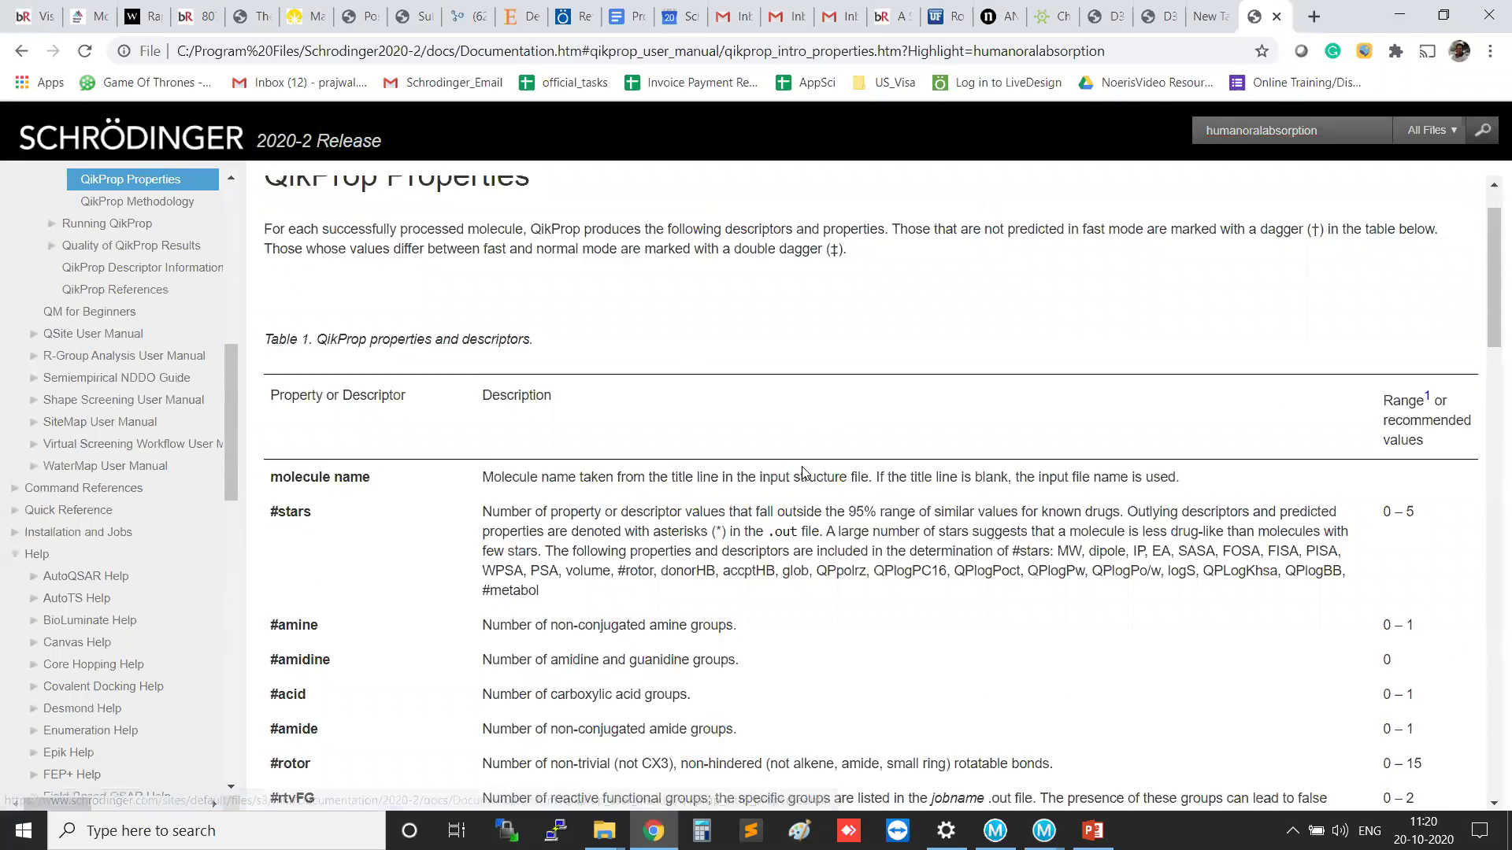
pyautogui.scroll(-9, 803, 472)
pyautogui.scroll(8, 459, 483)
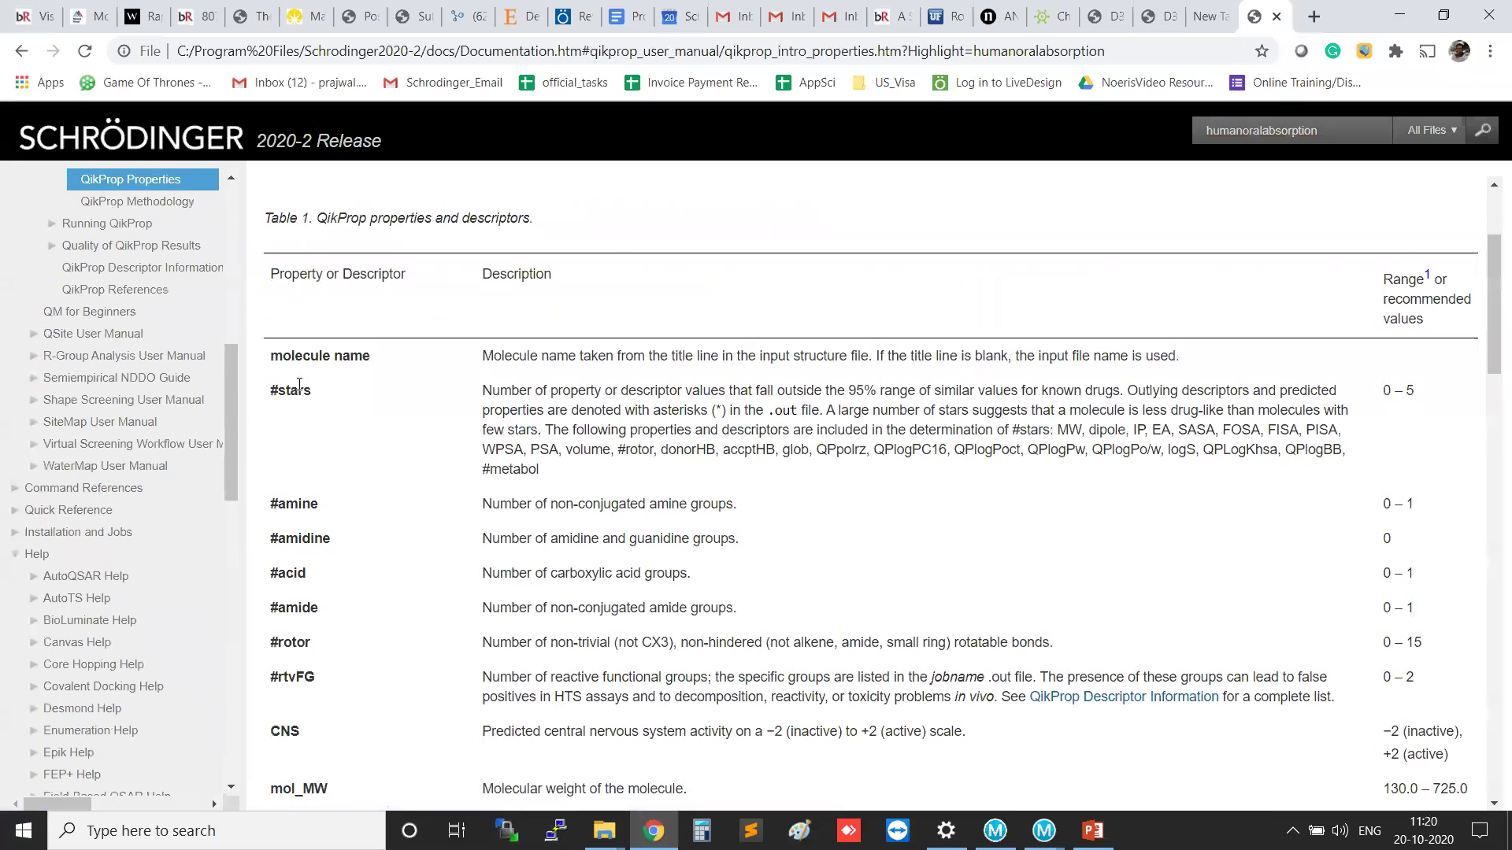
pyautogui.moveTo(280, 363); pyautogui.dragTo(854, 511)
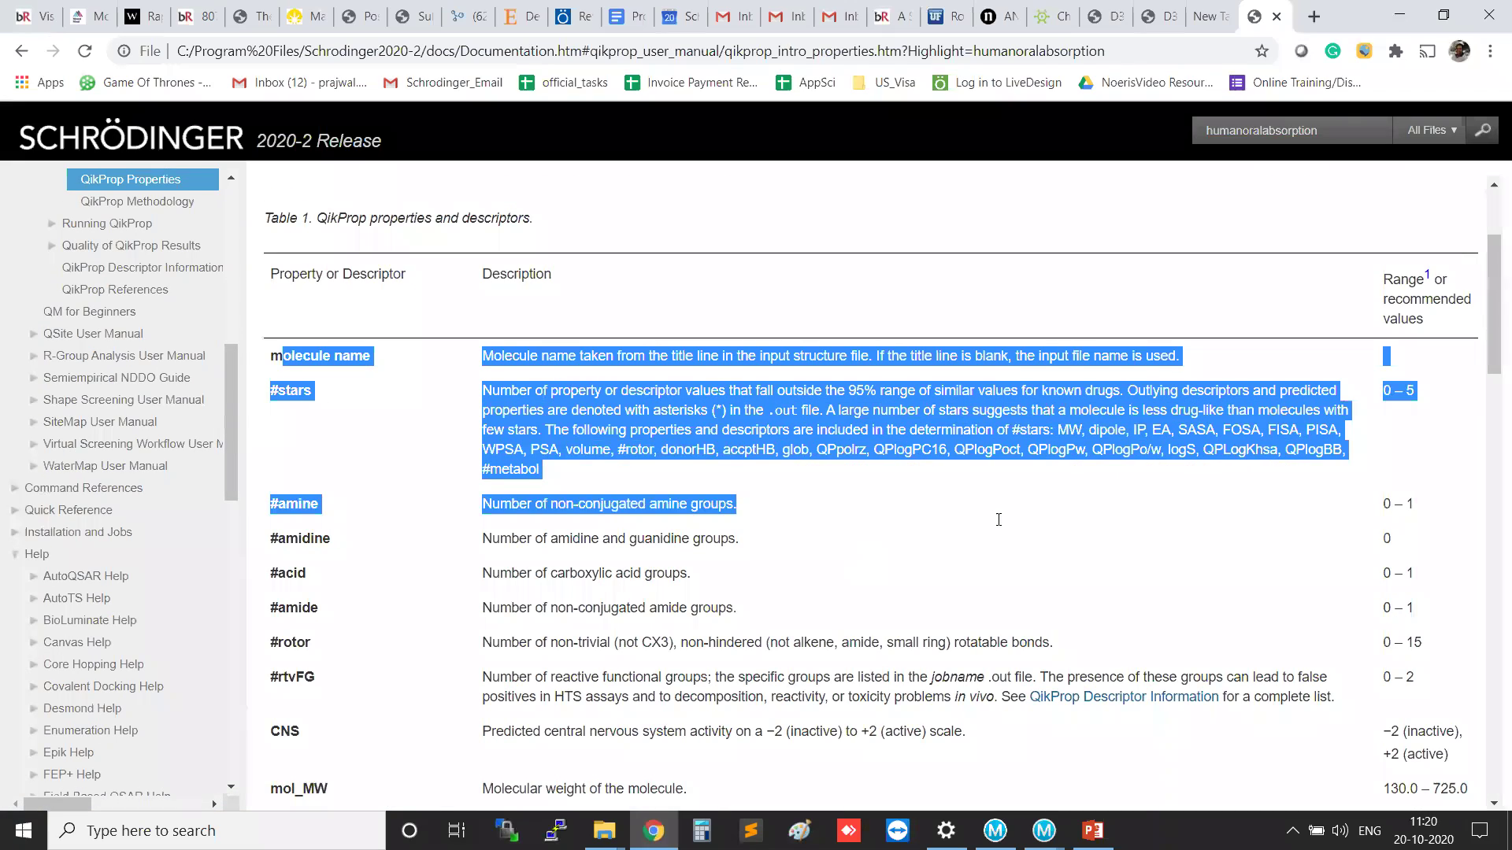
pyautogui.scroll(-1, 850, 550)
pyautogui.click(1413, 333)
pyautogui.moveTo(1424, 222); pyautogui.dragTo(820, 681)
pyautogui.click(823, 683)
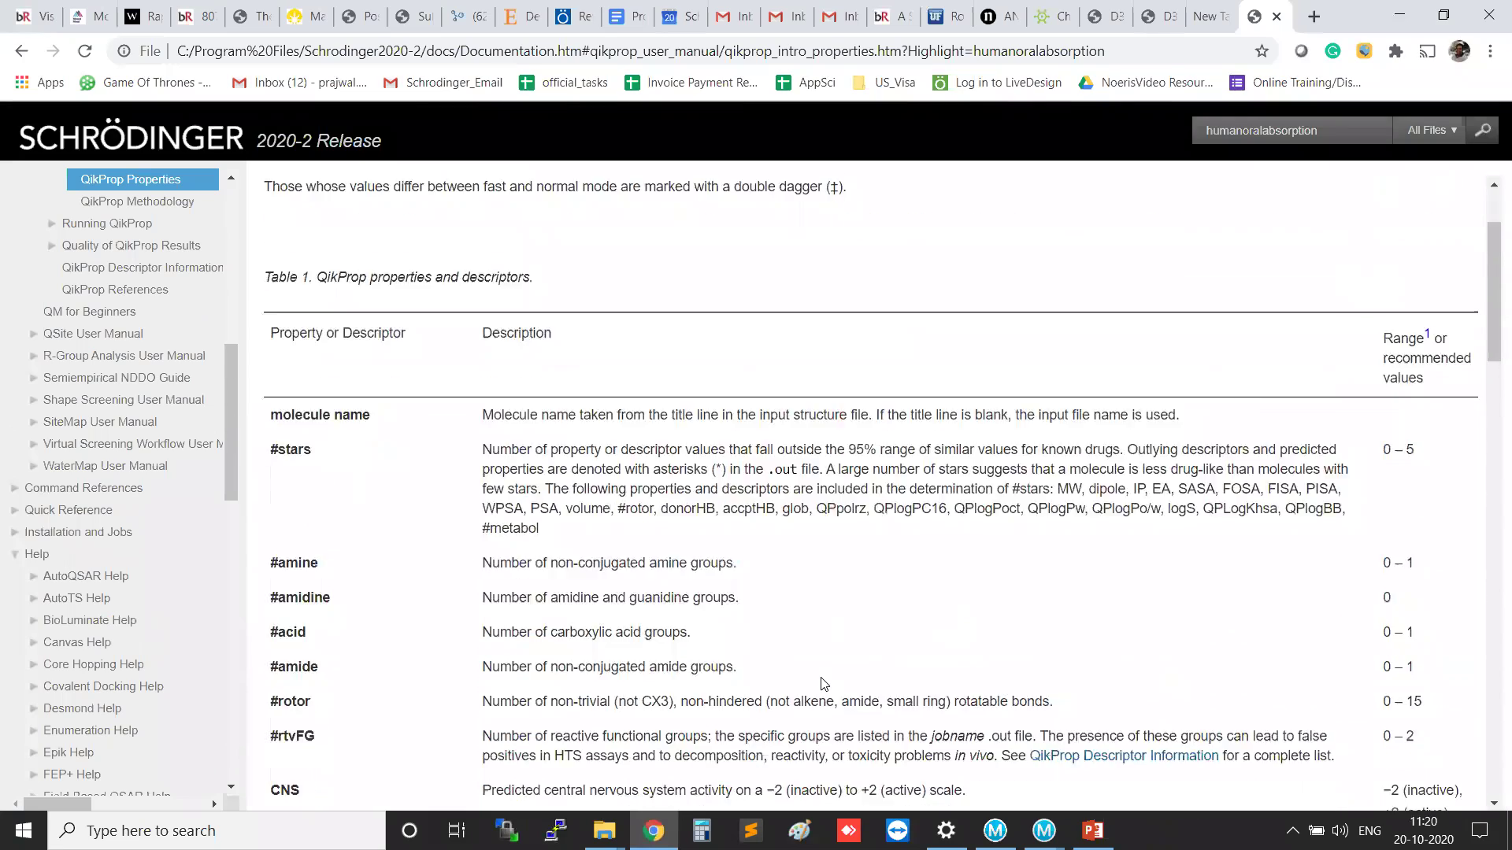
# Find and read the HumanOralAbsorption description, highlighting its 1, 2, or 3 scale, and return to Maestro's Project Table.
pyautogui.scroll(-15, 823, 683)
pyautogui.scroll(-1, 451, 646)
pyautogui.scroll(-2, 399, 558)
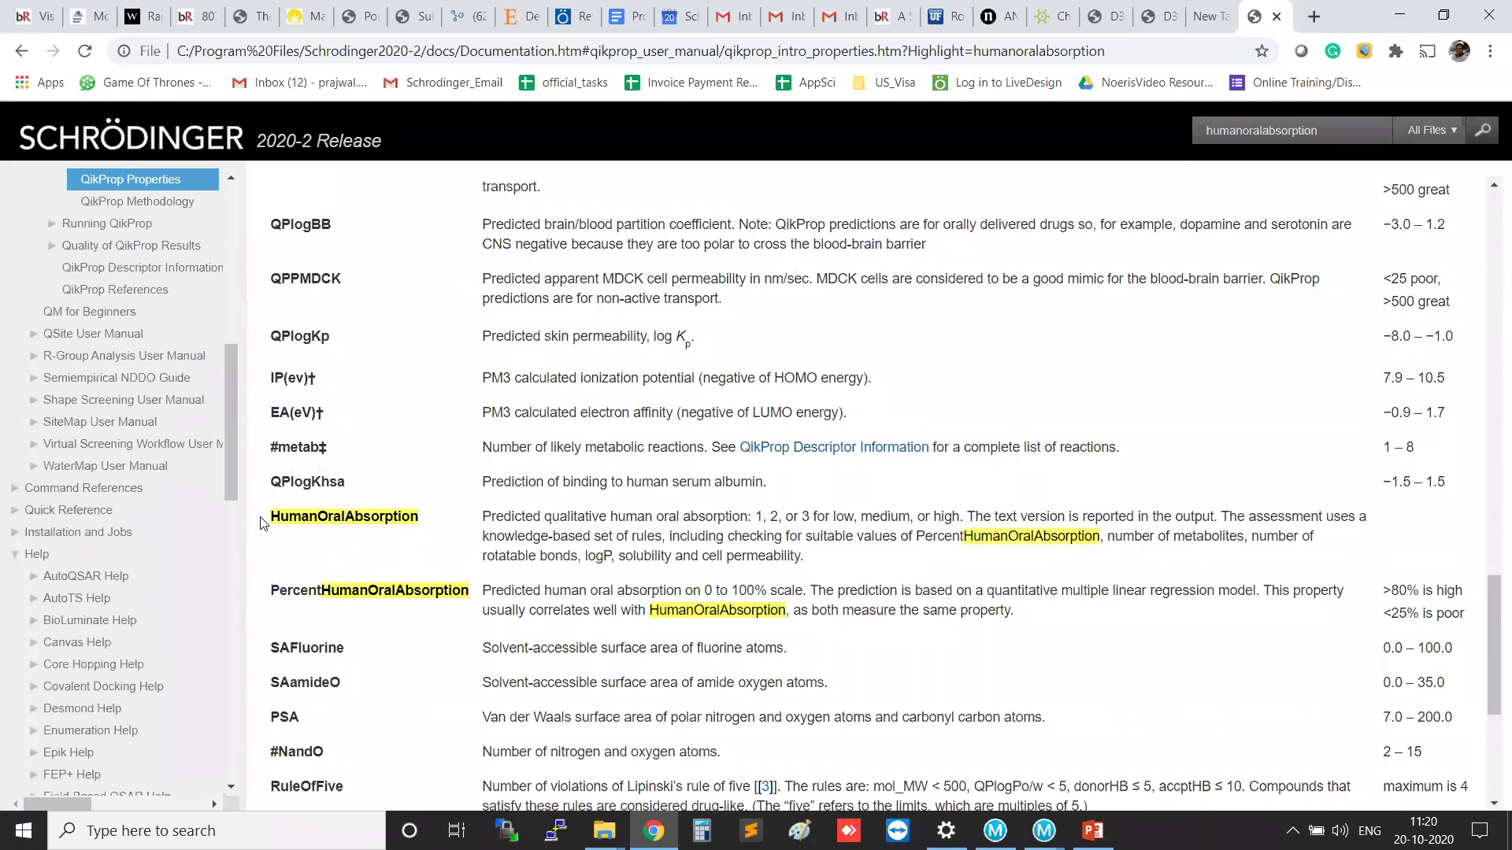
pyautogui.moveTo(272, 519); pyautogui.dragTo(965, 520)
pyautogui.click(492, 519)
pyautogui.click(761, 528)
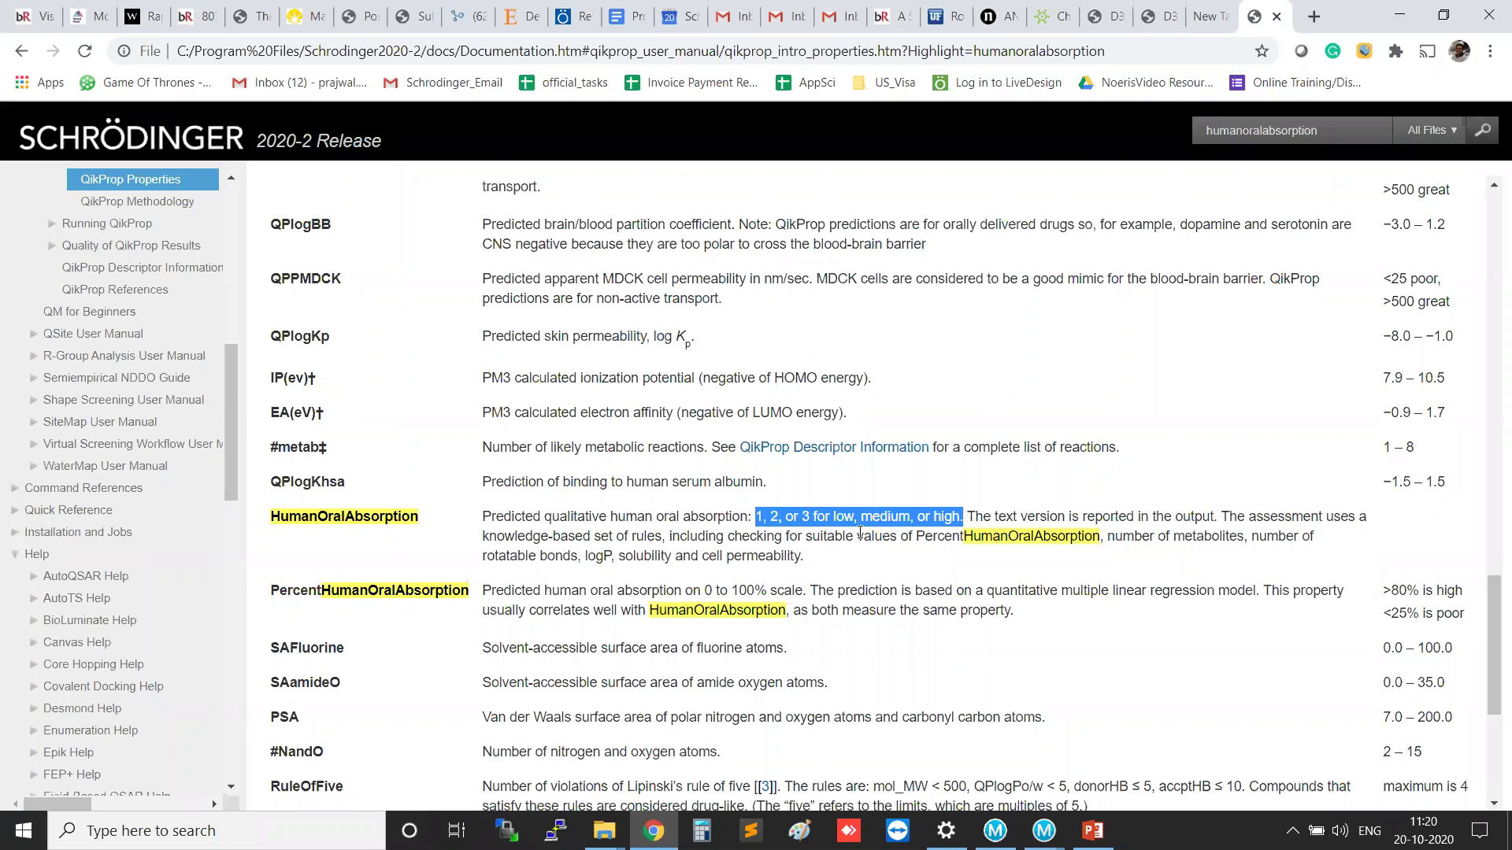
pyautogui.click(859, 533)
pyautogui.moveTo(822, 567); pyautogui.dragTo(470, 526)
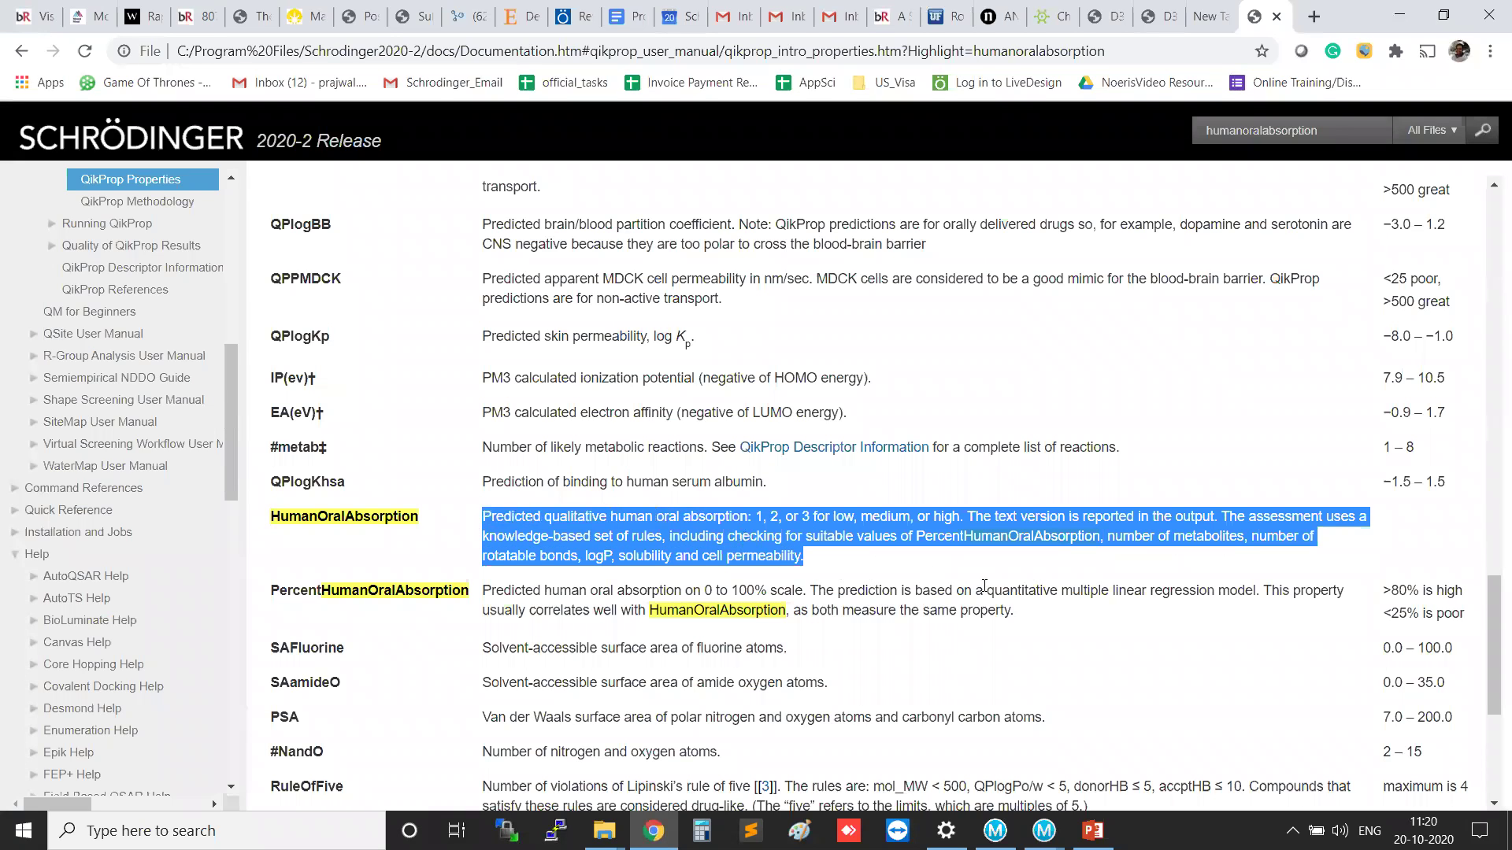
pyautogui.click(829, 563)
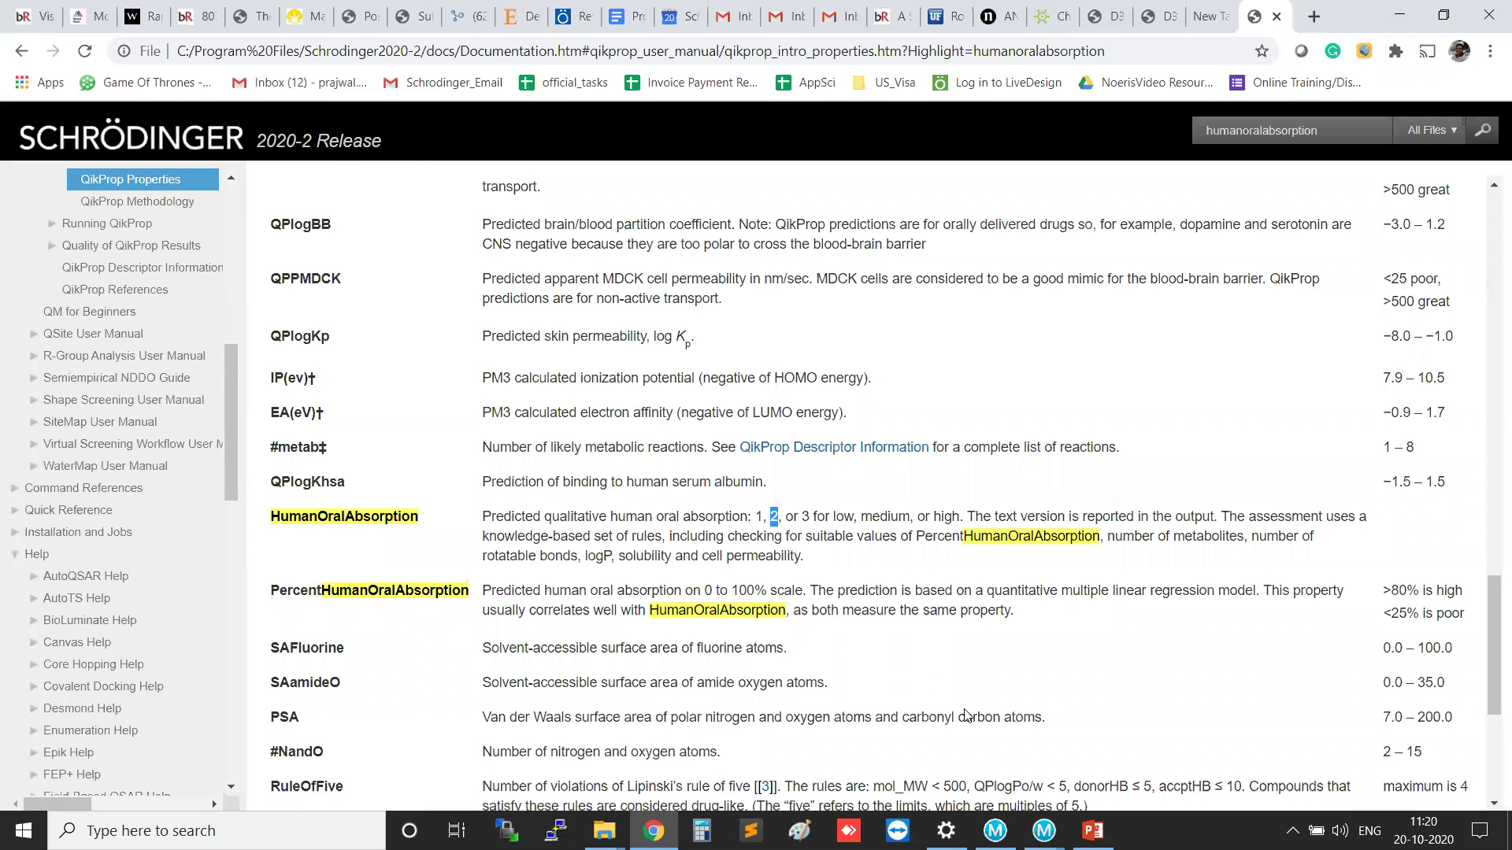
pyautogui.moveTo(1044, 831)
pyautogui.click(1102, 785)
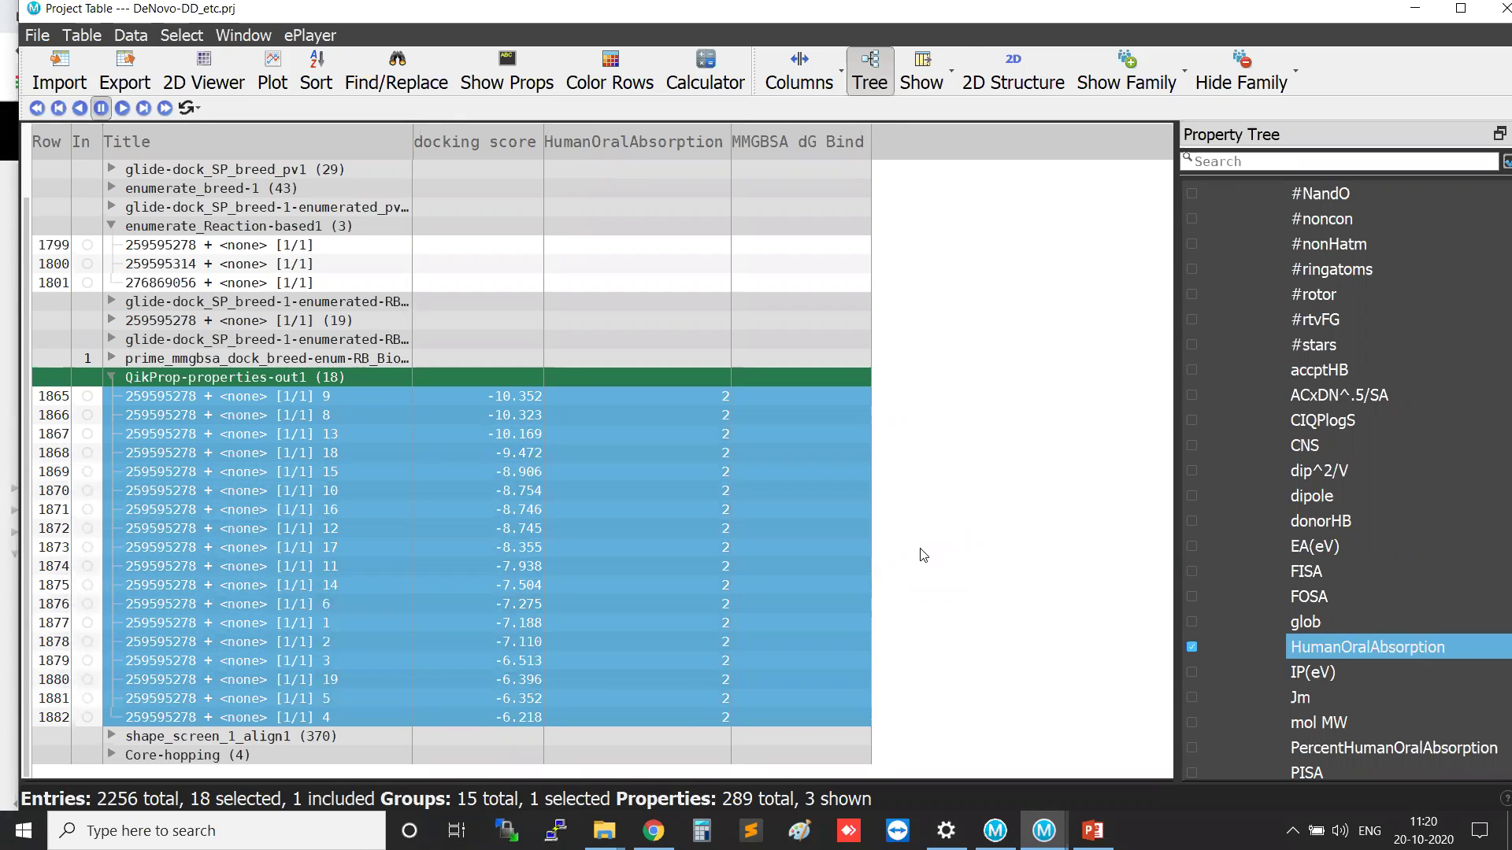
# Collapse the QikProp-properties-out1 group in the Project Table and return to the main Maestro window.
pyautogui.click(110, 377)
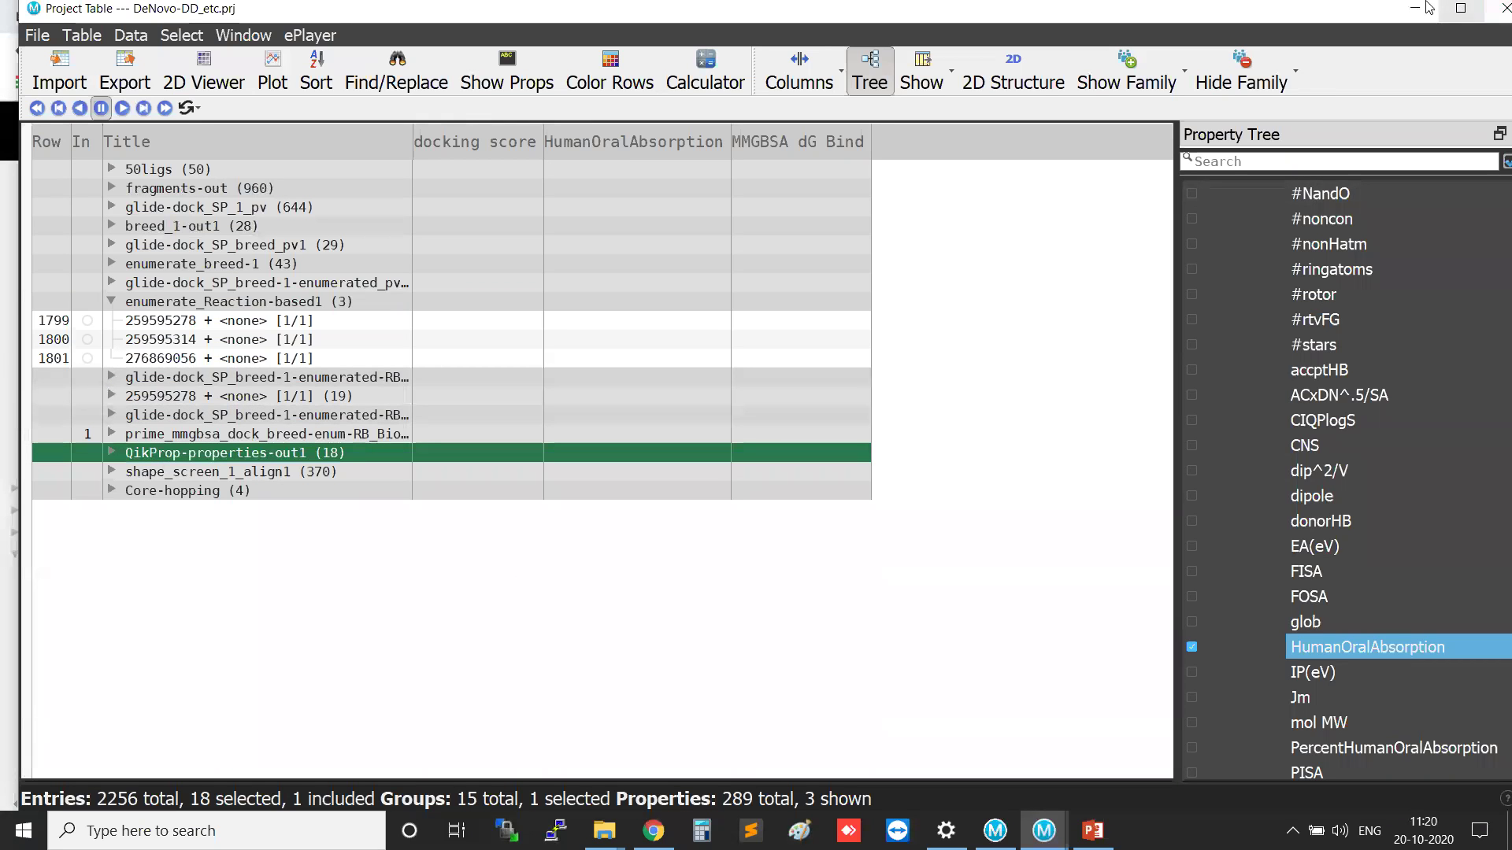
pyautogui.click(1415, 7)
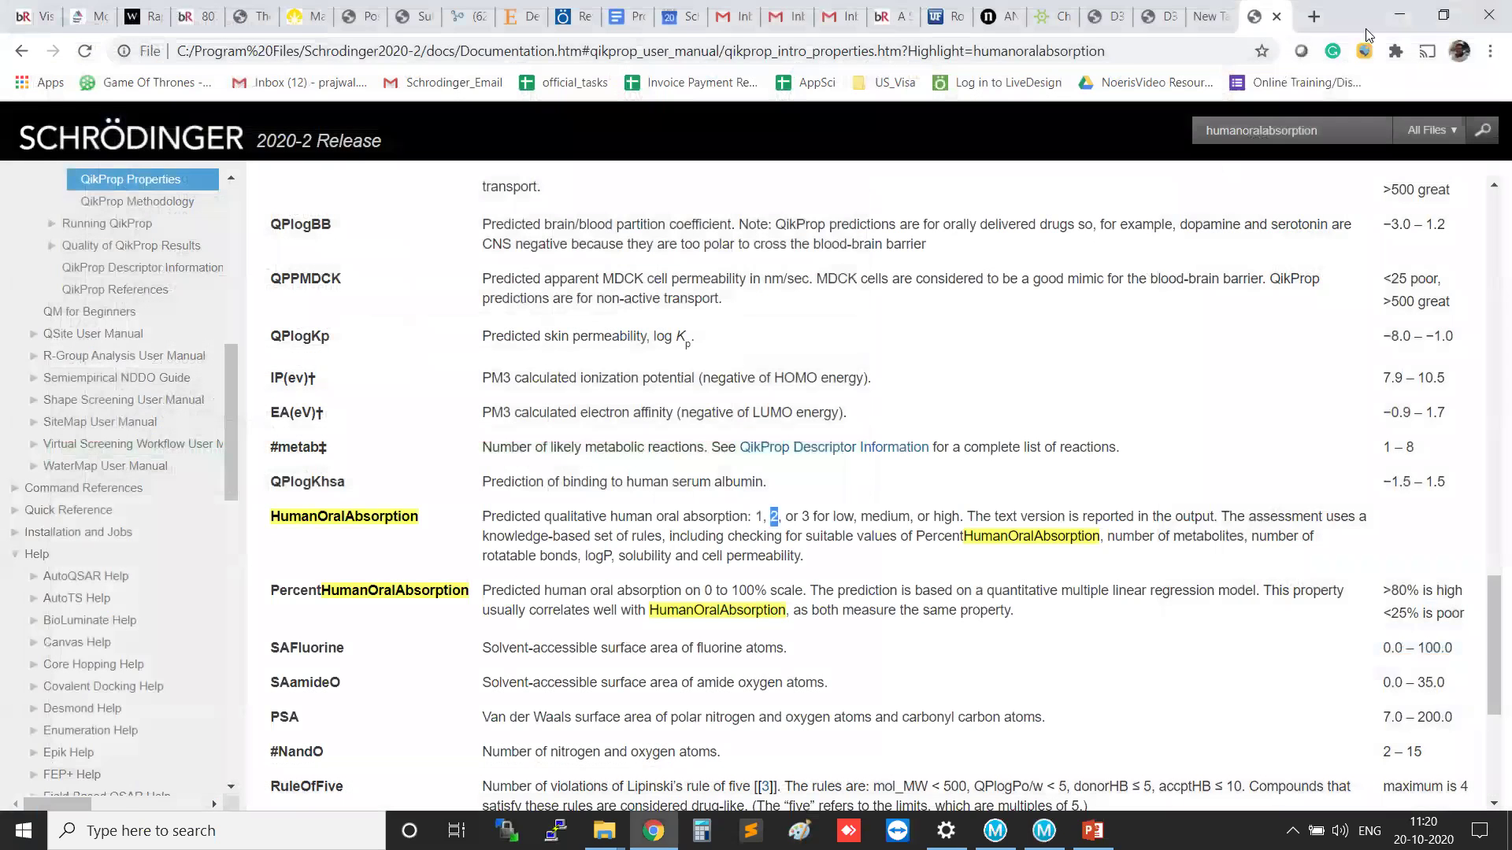
pyautogui.click(1399, 15)
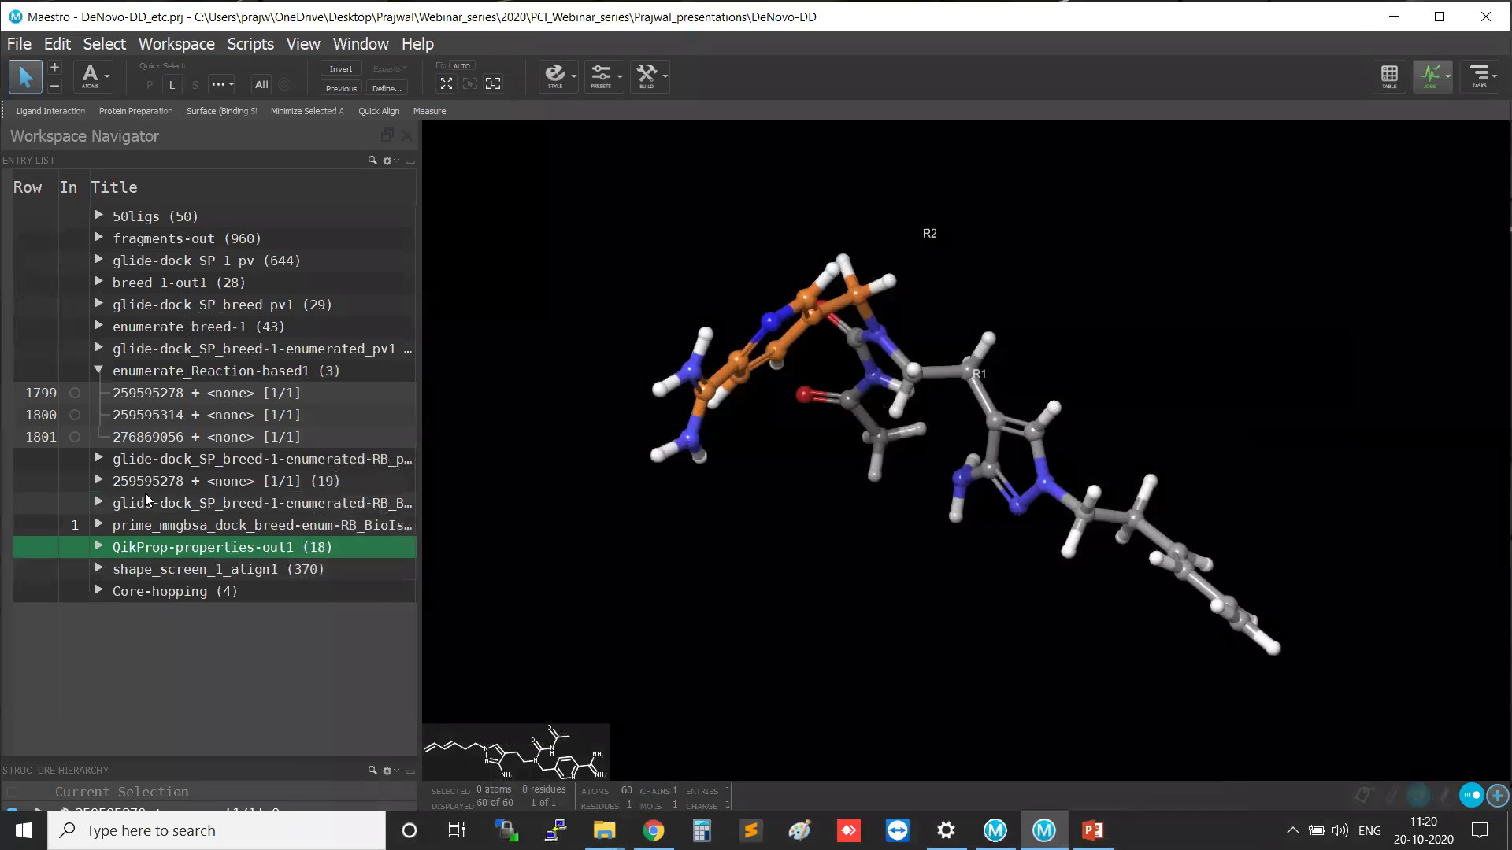
# Expand the shape_screen_1_align1 group and display its first entry, Molecule-7, in the Workspace.
pyautogui.click(148, 570)
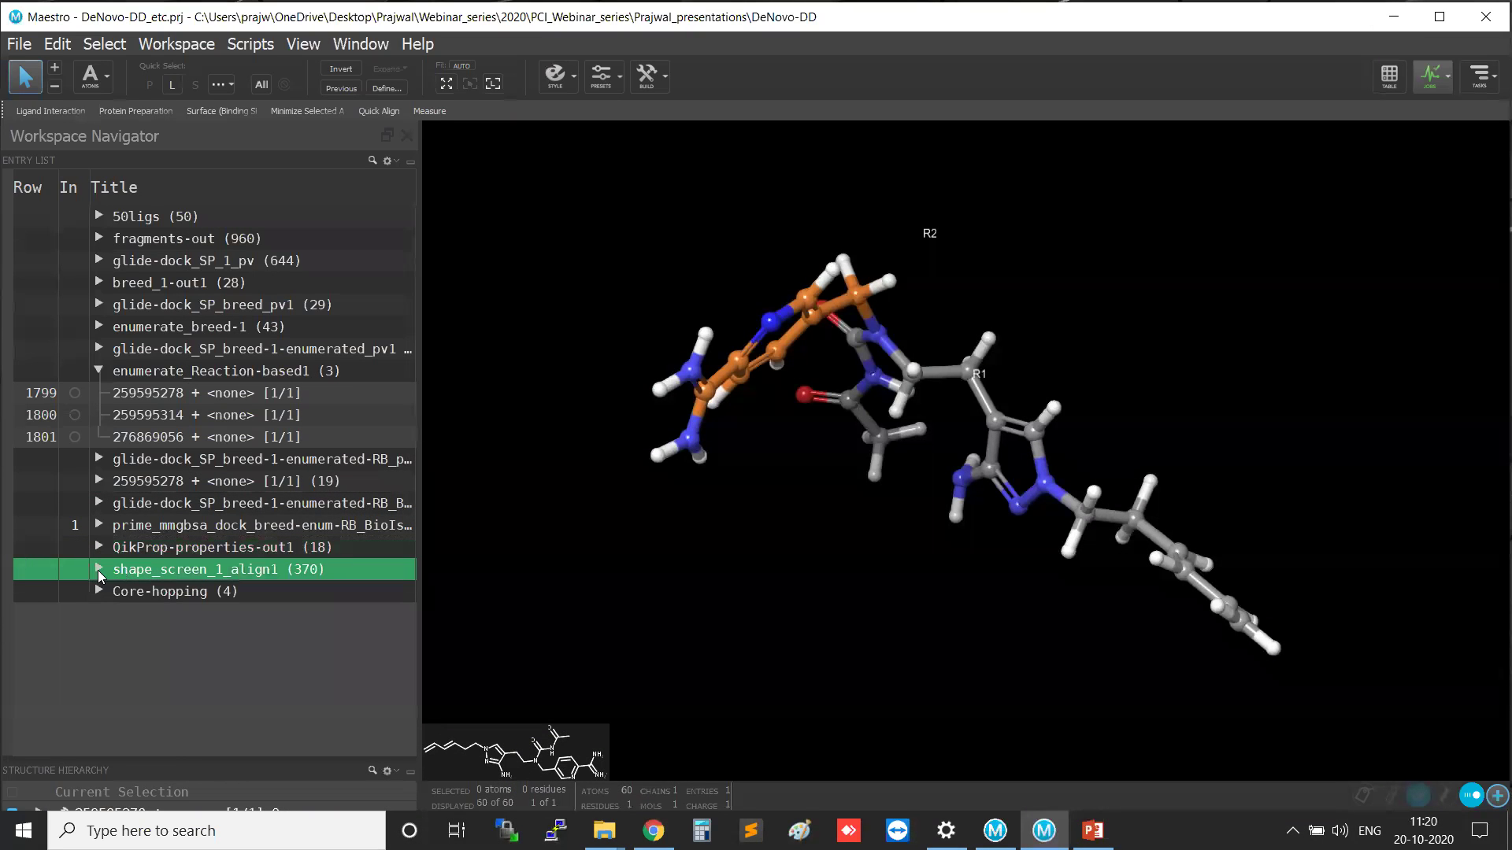
pyautogui.click(99, 570)
pyautogui.scroll(-1, 160, 567)
pyautogui.doubleClick(190, 509)
pyautogui.click(340, 508)
pyautogui.click(82, 526)
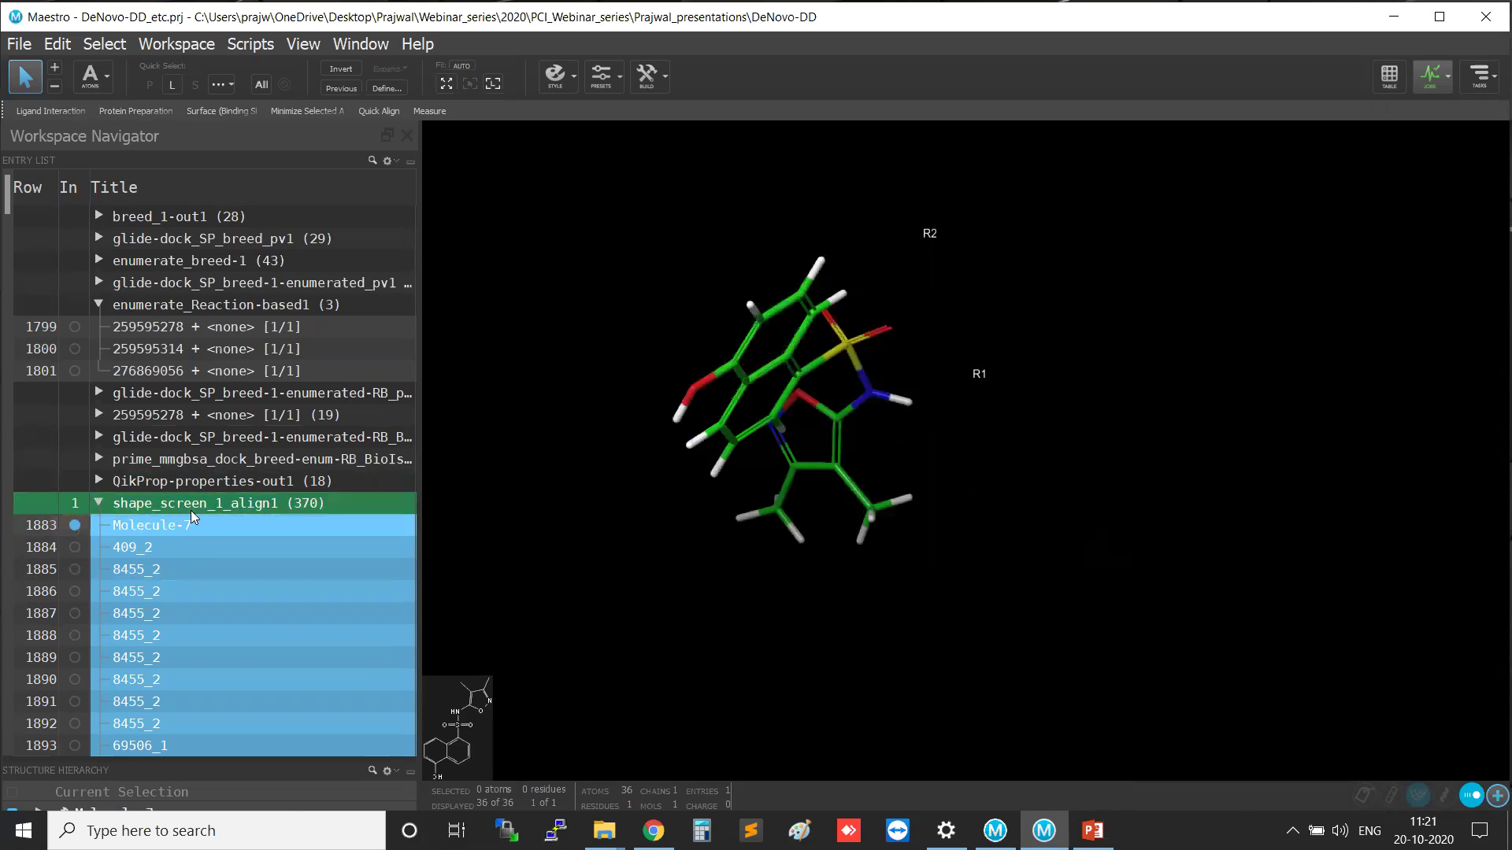
# Expand the QikProp-properties-out1 group and display its first ligand, the entry ending in 9, in the Workspace.
pyautogui.click(274, 482)
pyautogui.click(99, 482)
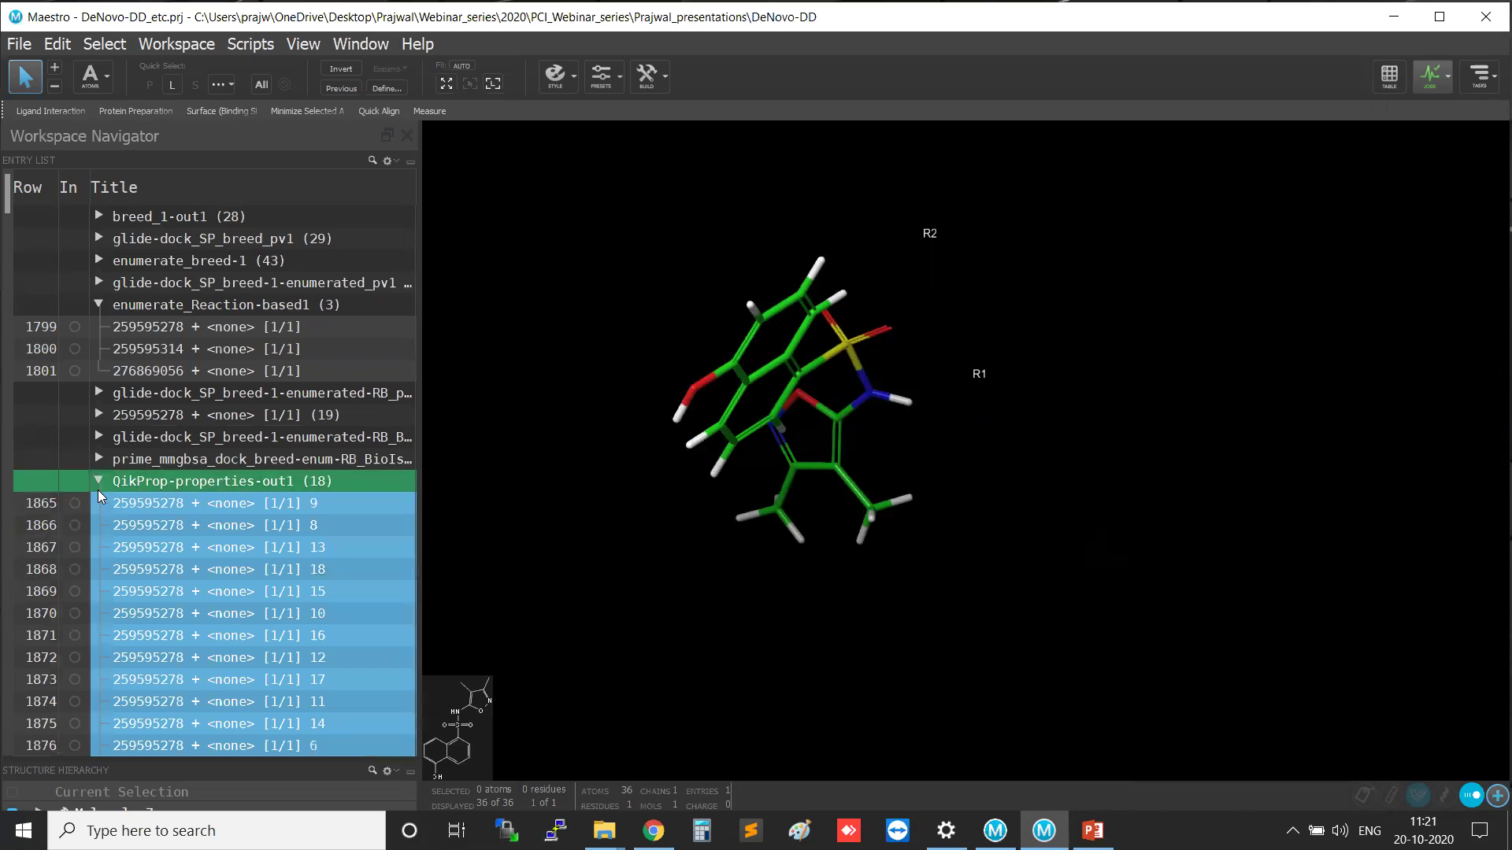
pyautogui.click(75, 503)
pyautogui.click(145, 505)
pyautogui.moveTo(759, 573)
pyautogui.mouseDown(button='middle')
pyautogui.moveTo(870, 617)
pyautogui.moveTo(800, 584)
pyautogui.moveTo(766, 500)
pyautogui.moveTo(755, 545)
pyautogui.mouseUp(button='middle')
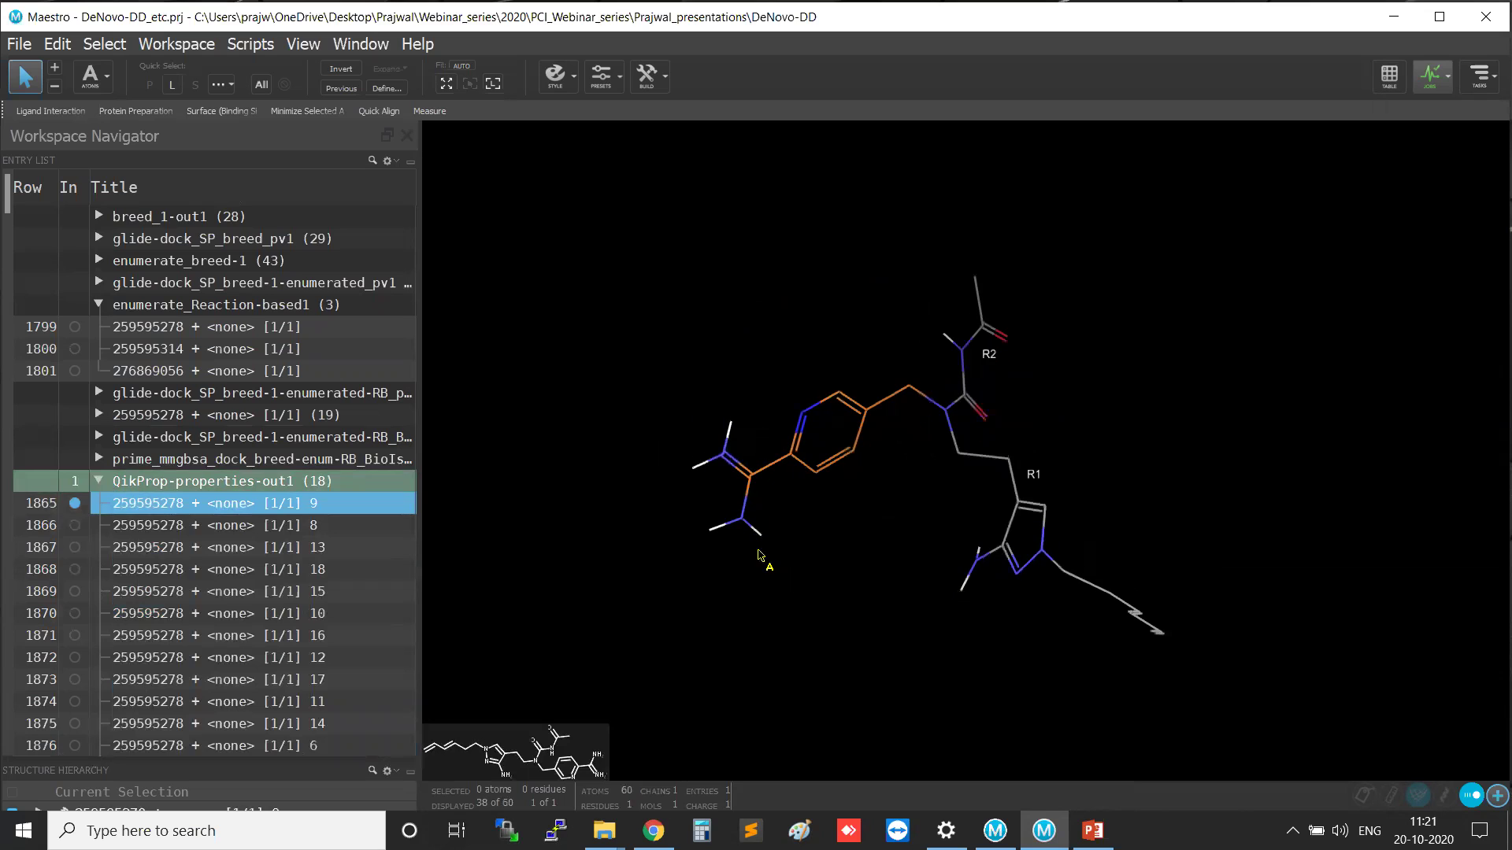
# Render the displayed ligand in ball-and-stick style and show all of its hydrogens.
pyautogui.click(574, 79)
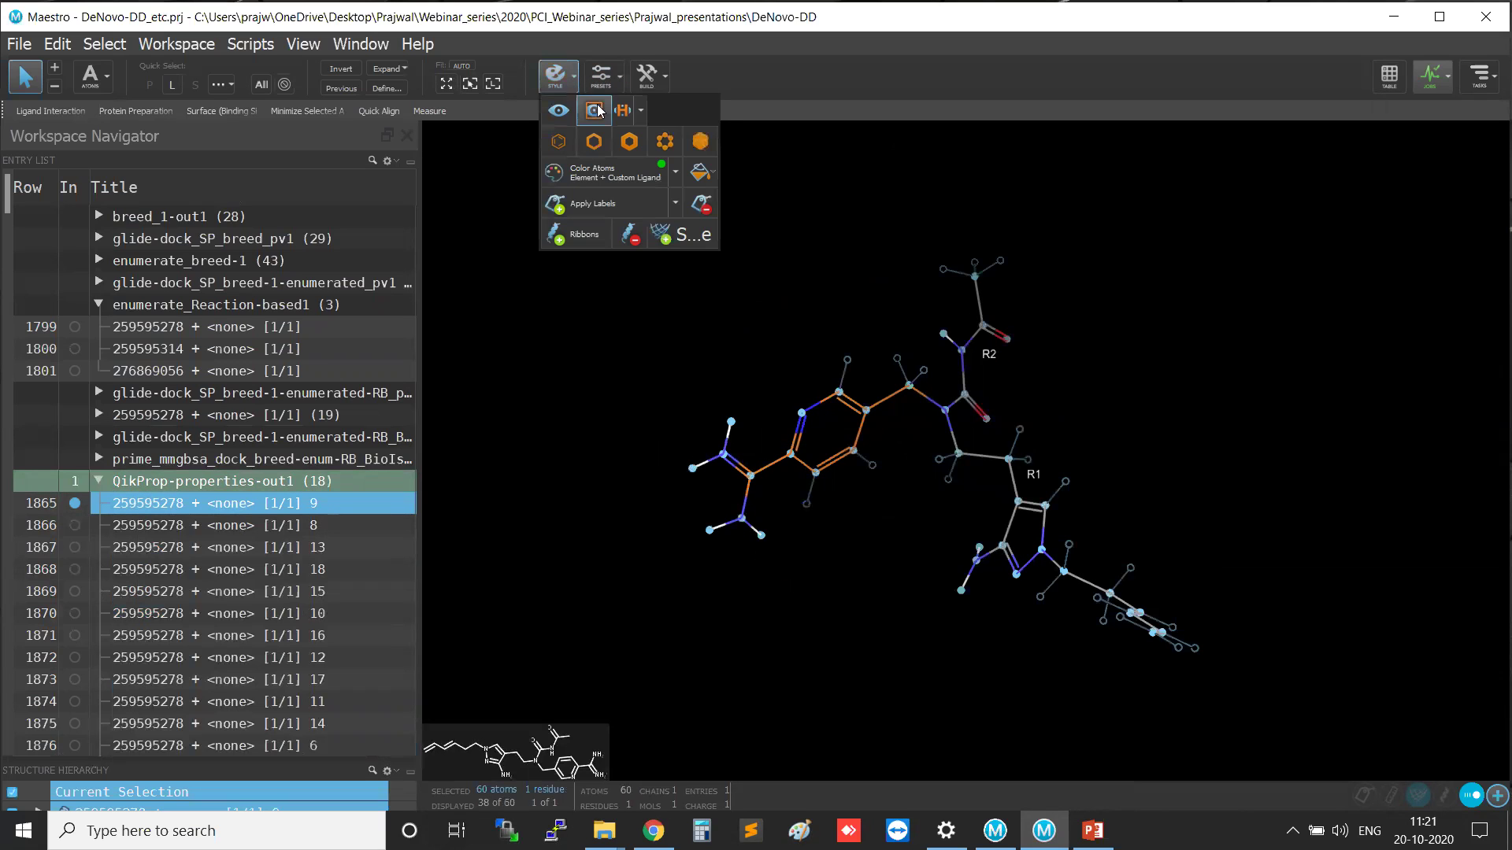
pyautogui.click(1186, 476)
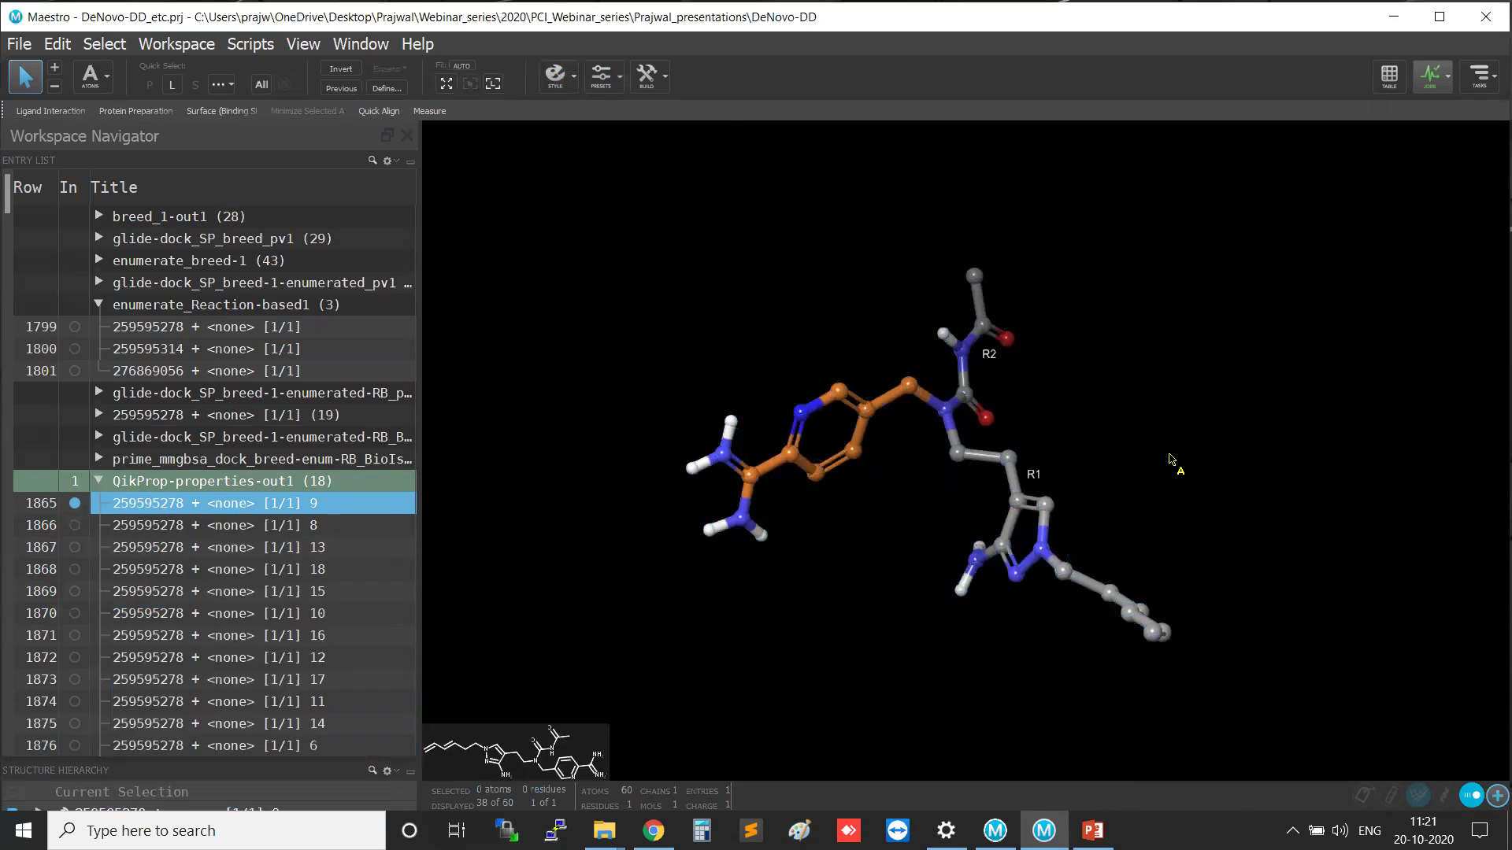
pyautogui.moveTo(1184, 475); pyautogui.dragTo(1114, 461, button='middle')
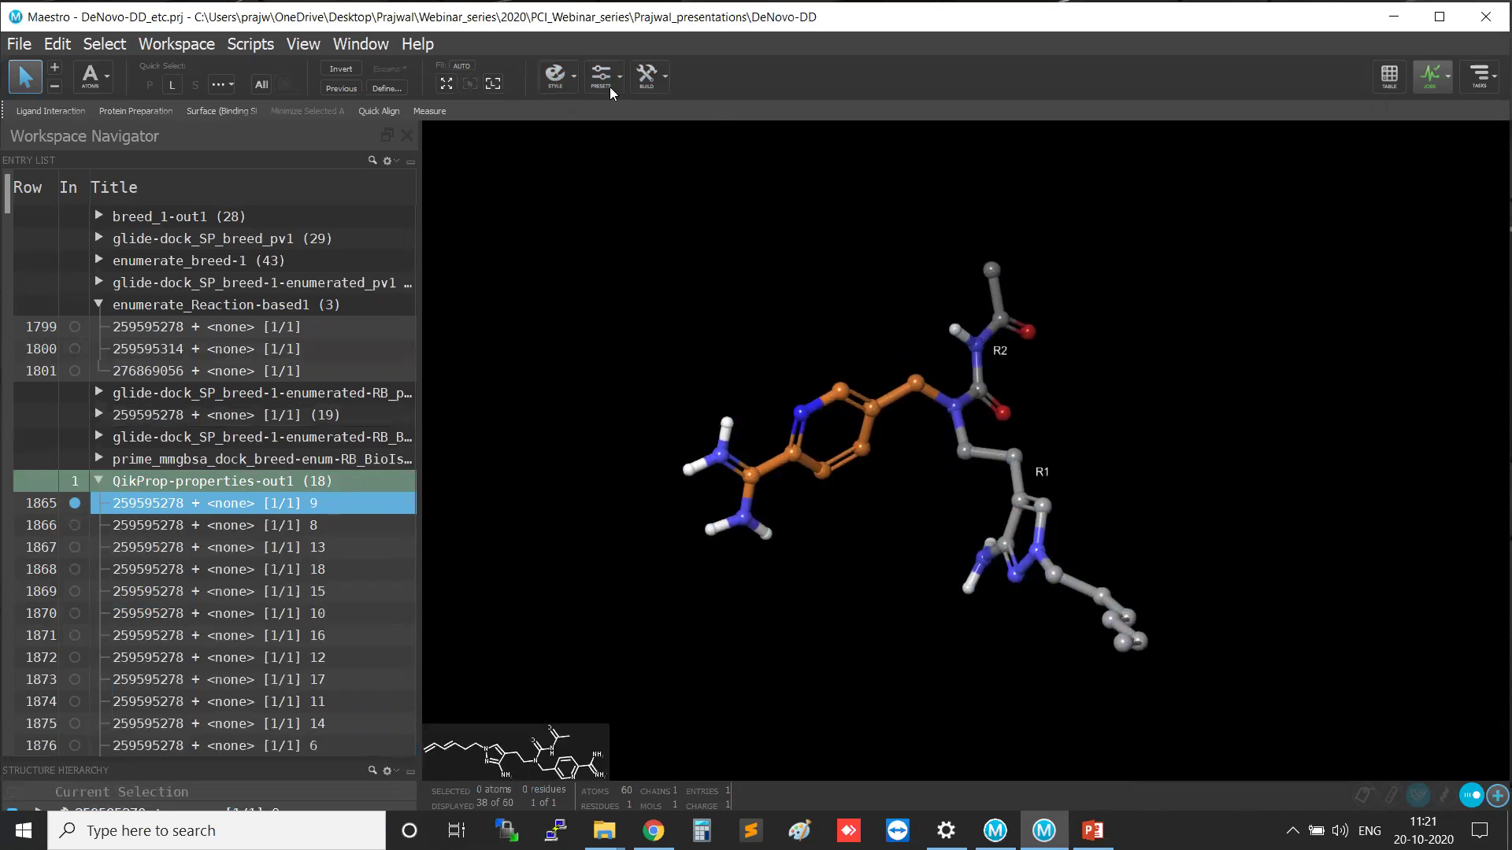
pyautogui.click(555, 74)
pyautogui.click(643, 114)
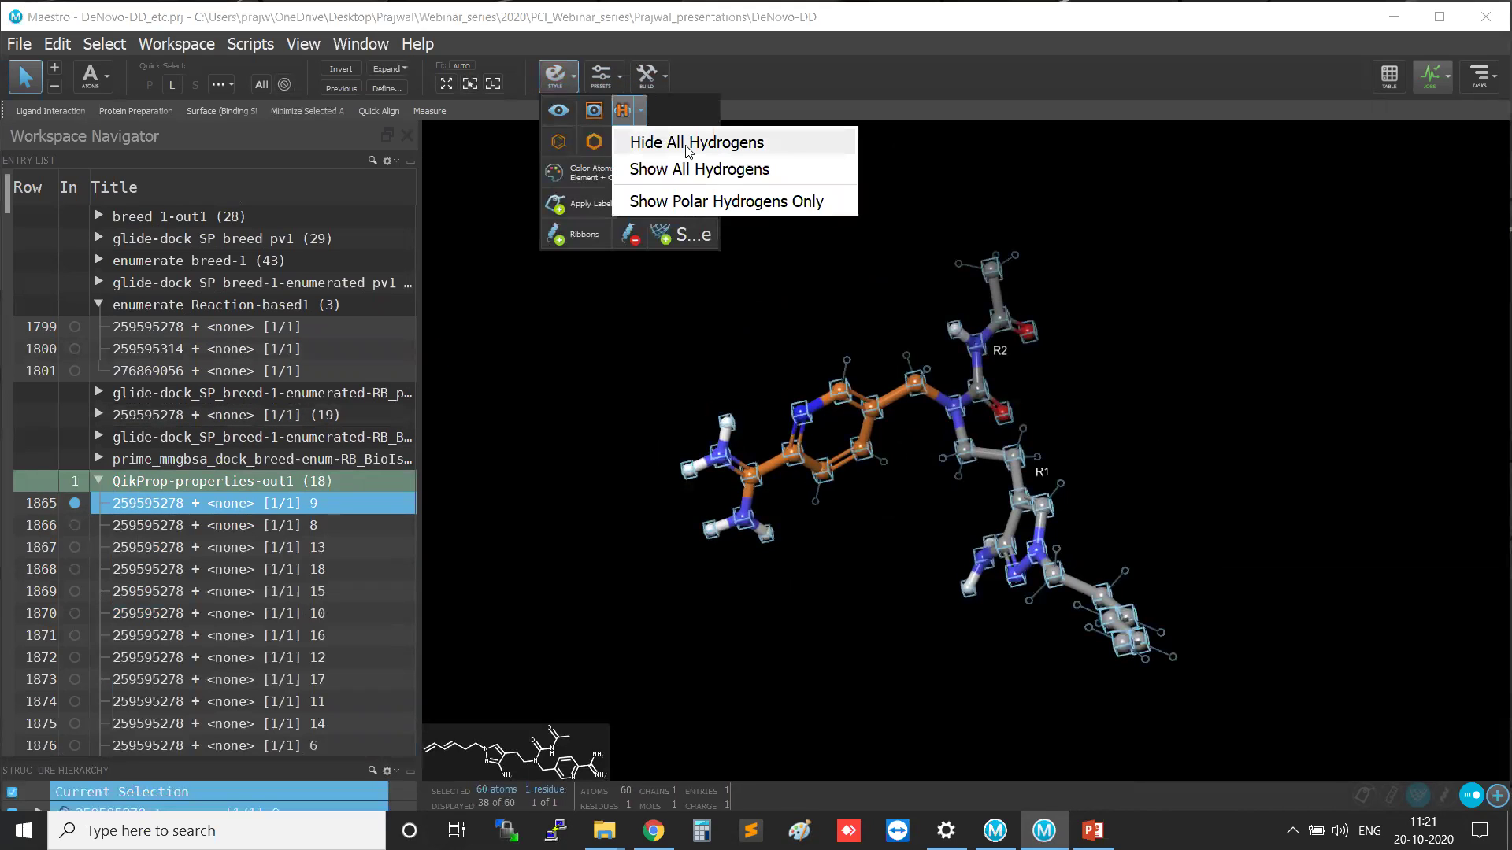
pyautogui.click(692, 170)
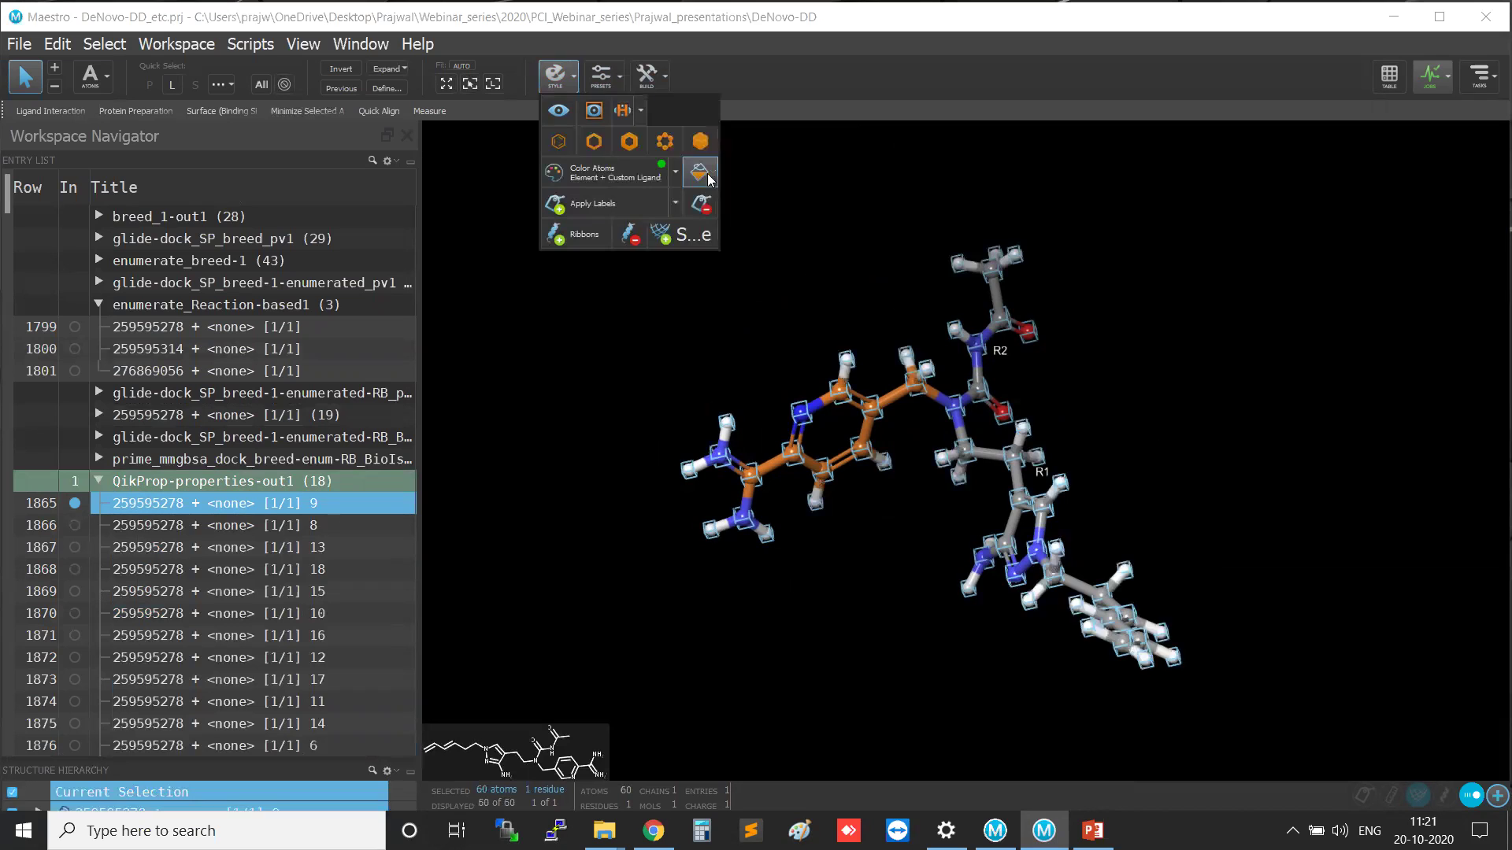
pyautogui.click(1147, 442)
pyautogui.moveTo(1147, 442)
pyautogui.mouseDown(button='middle')
pyautogui.moveTo(1018, 439)
pyautogui.moveTo(1139, 468)
pyautogui.moveTo(1114, 425)
pyautogui.moveTo(1164, 435)
pyautogui.mouseUp(button='middle')
# Search the tasks for Shape, open Shape Screening, and move its dialog clear of the displayed ligand.
pyautogui.click(1479, 76)
pyautogui.write('Qikprop')
pyautogui.click(1488, 103)
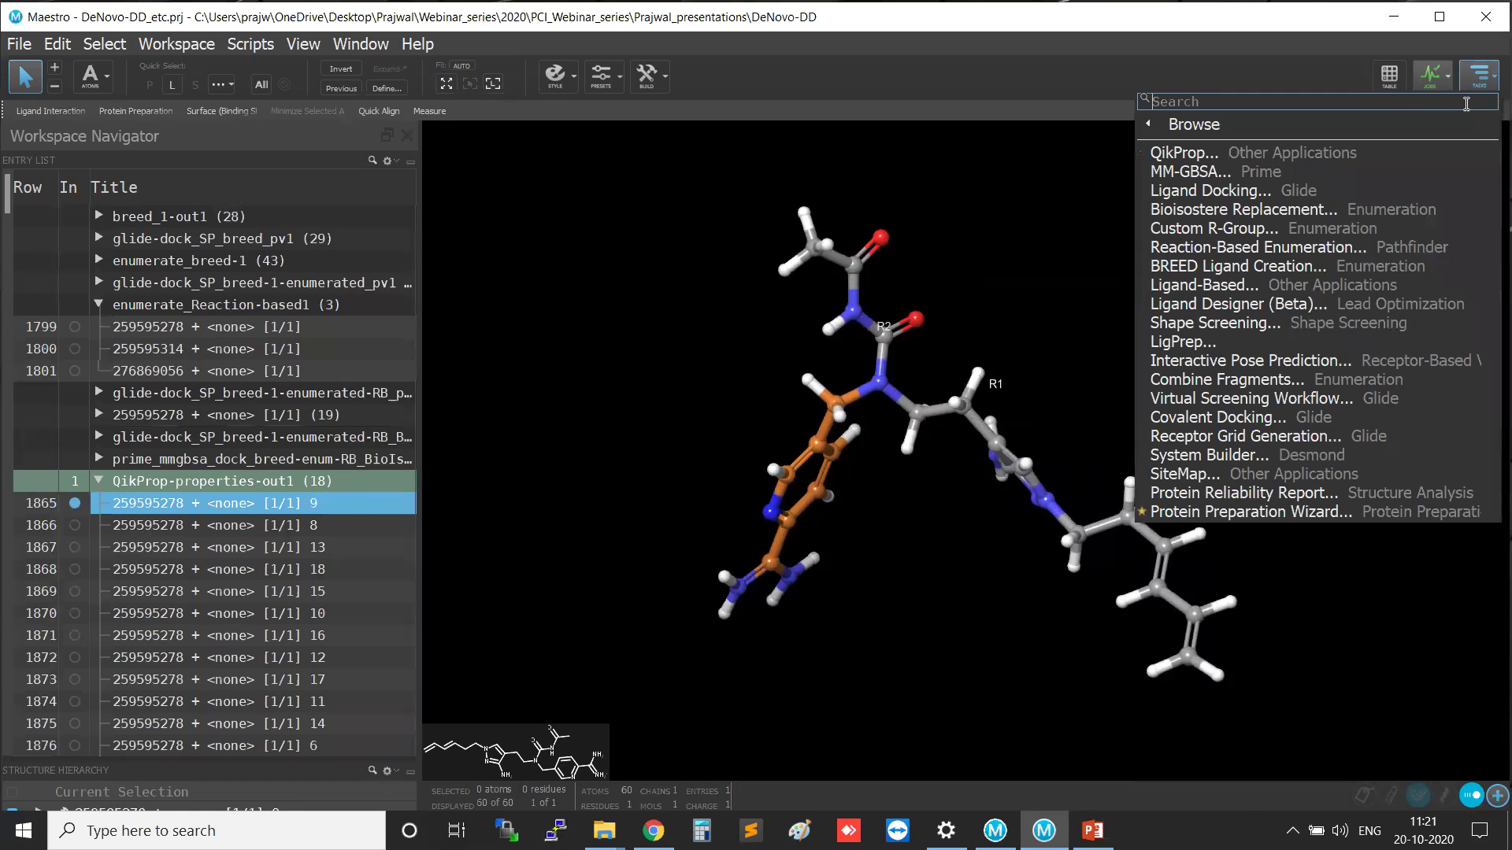
pyautogui.write('Shape')
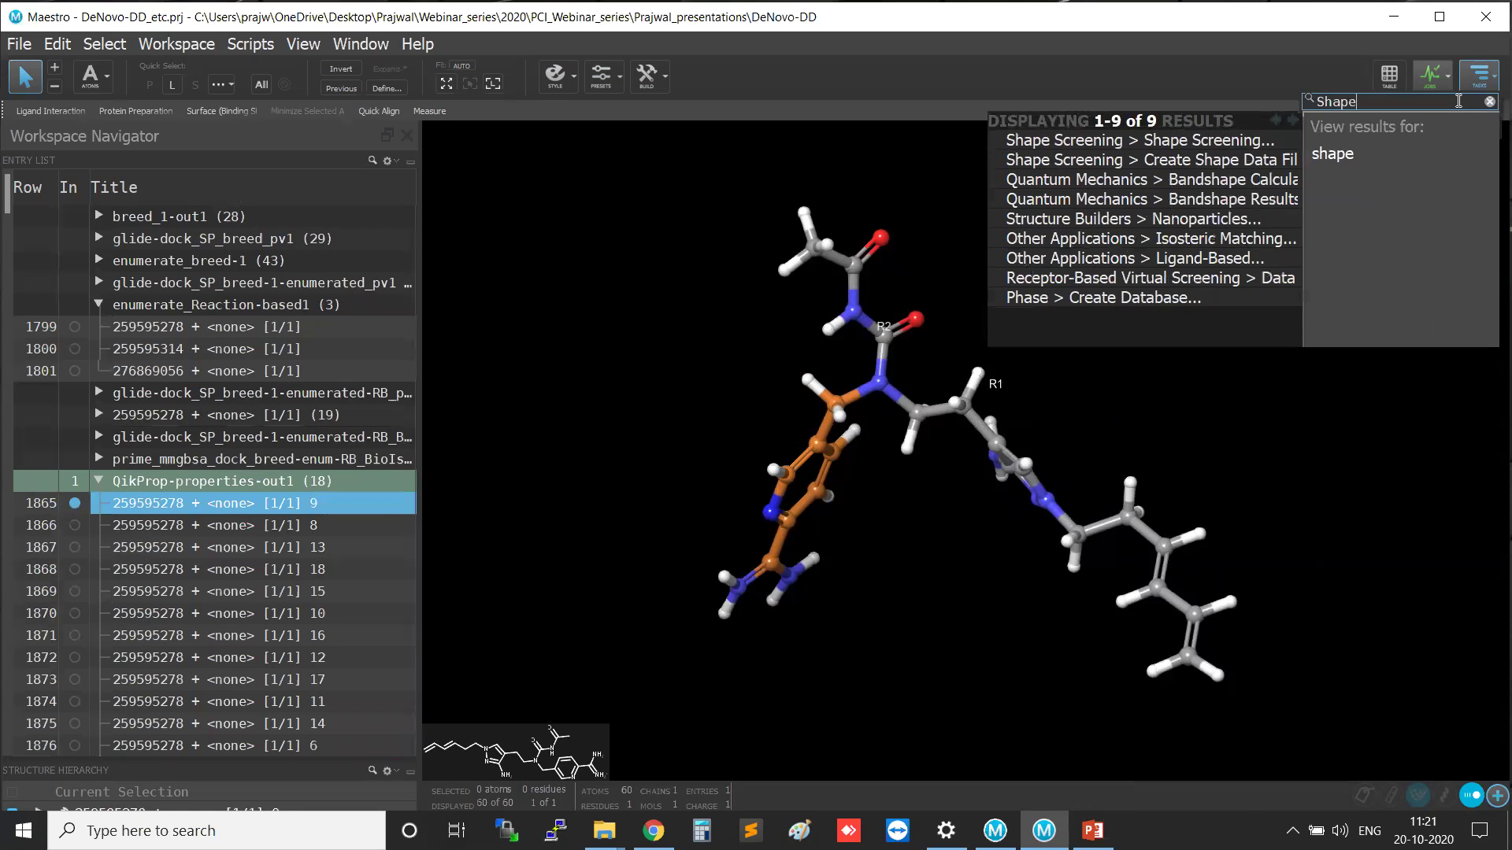
pyautogui.moveTo(1375, 104); pyautogui.dragTo(1320, 101)
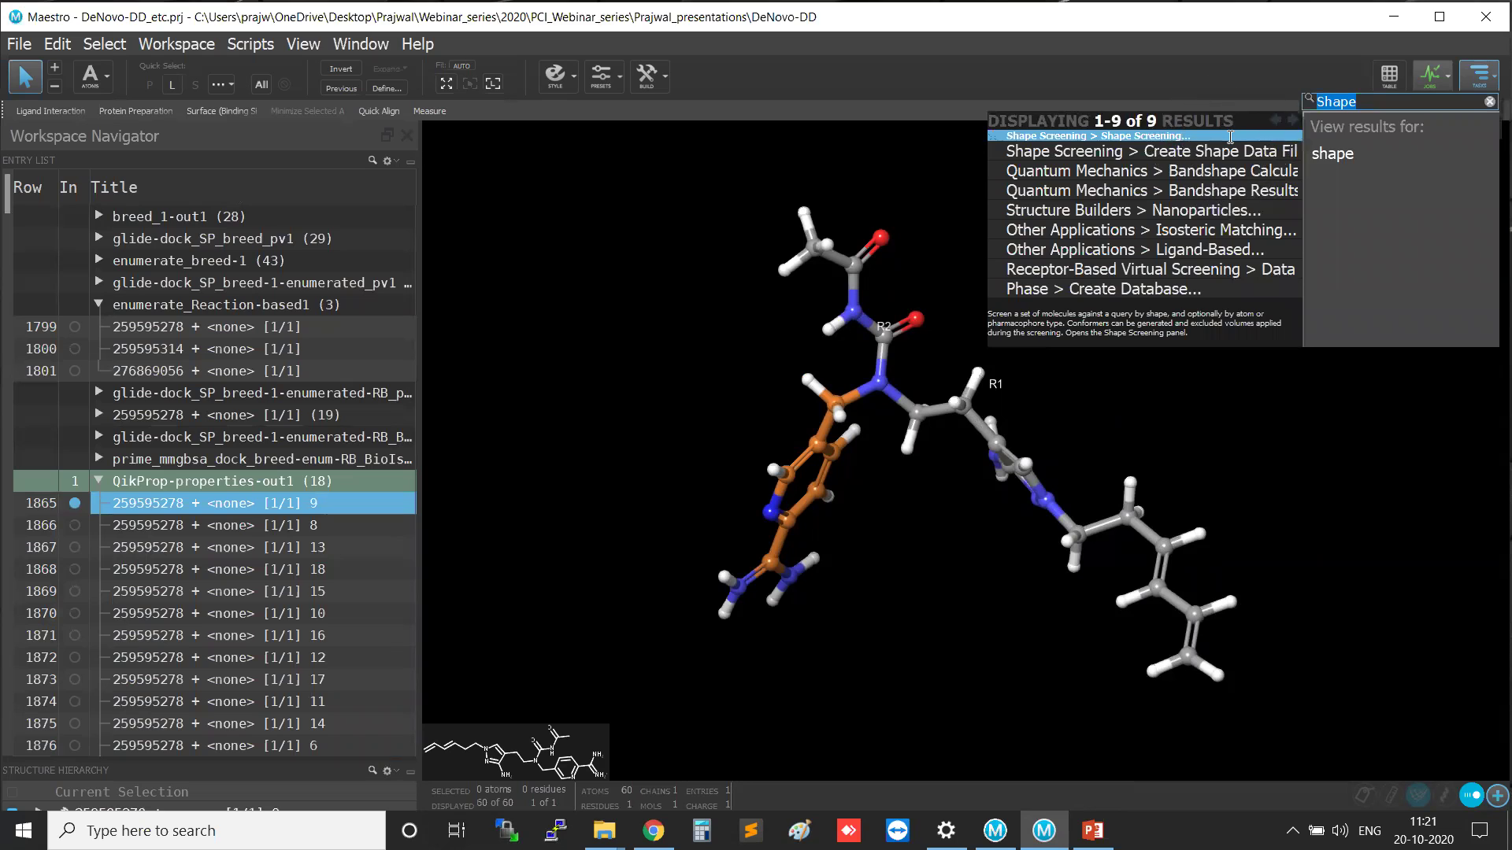
pyautogui.click(1230, 137)
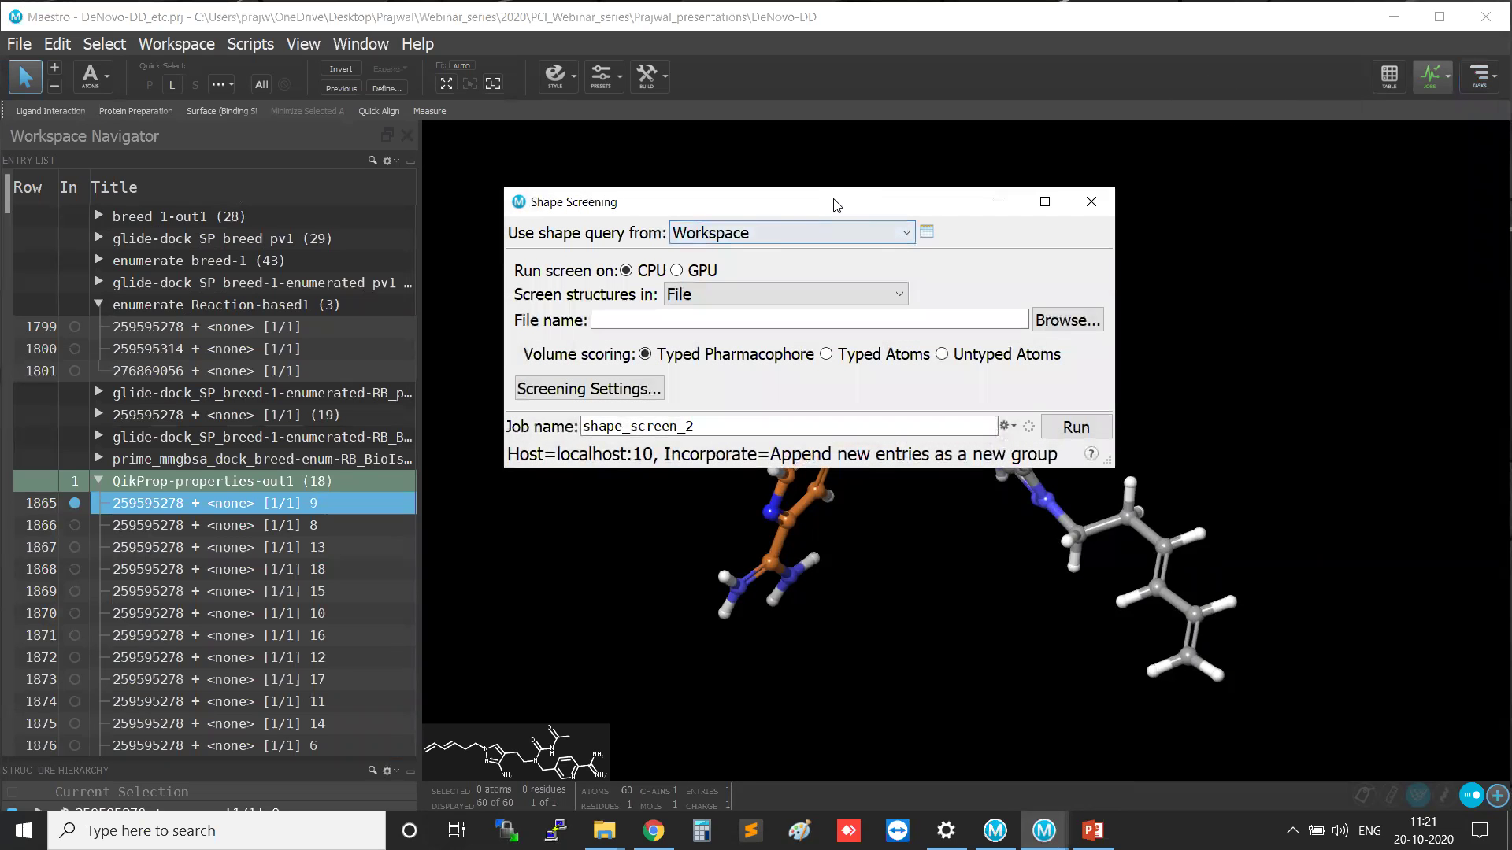
pyautogui.moveTo(839, 199); pyautogui.dragTo(580, 162)
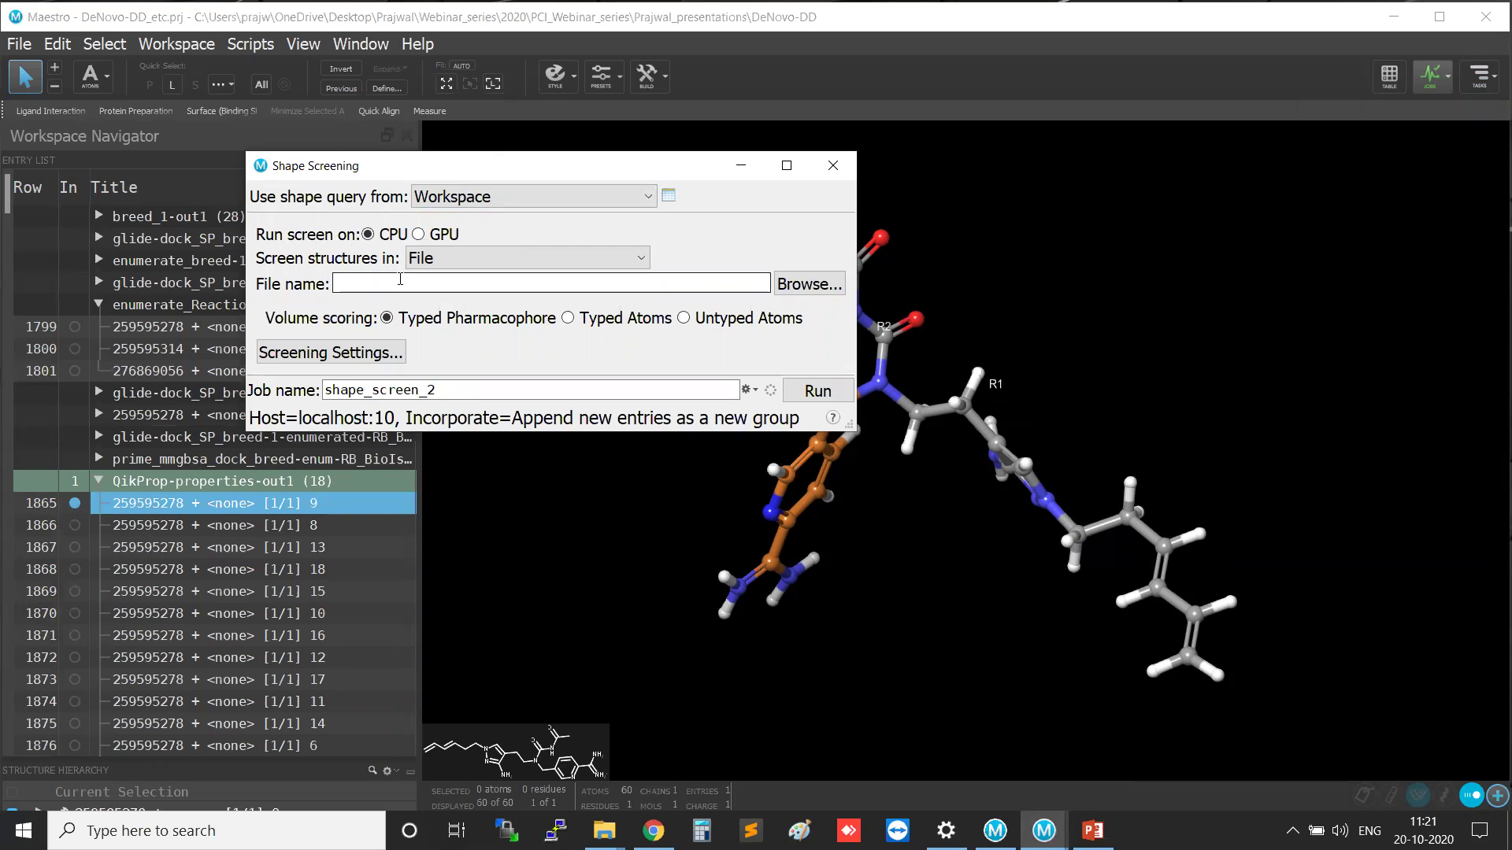
# Browse for the file to screen, going to the Phase_3D_QSAR\AT1 folder by its path copied from File Explorer.
pyautogui.click(800, 286)
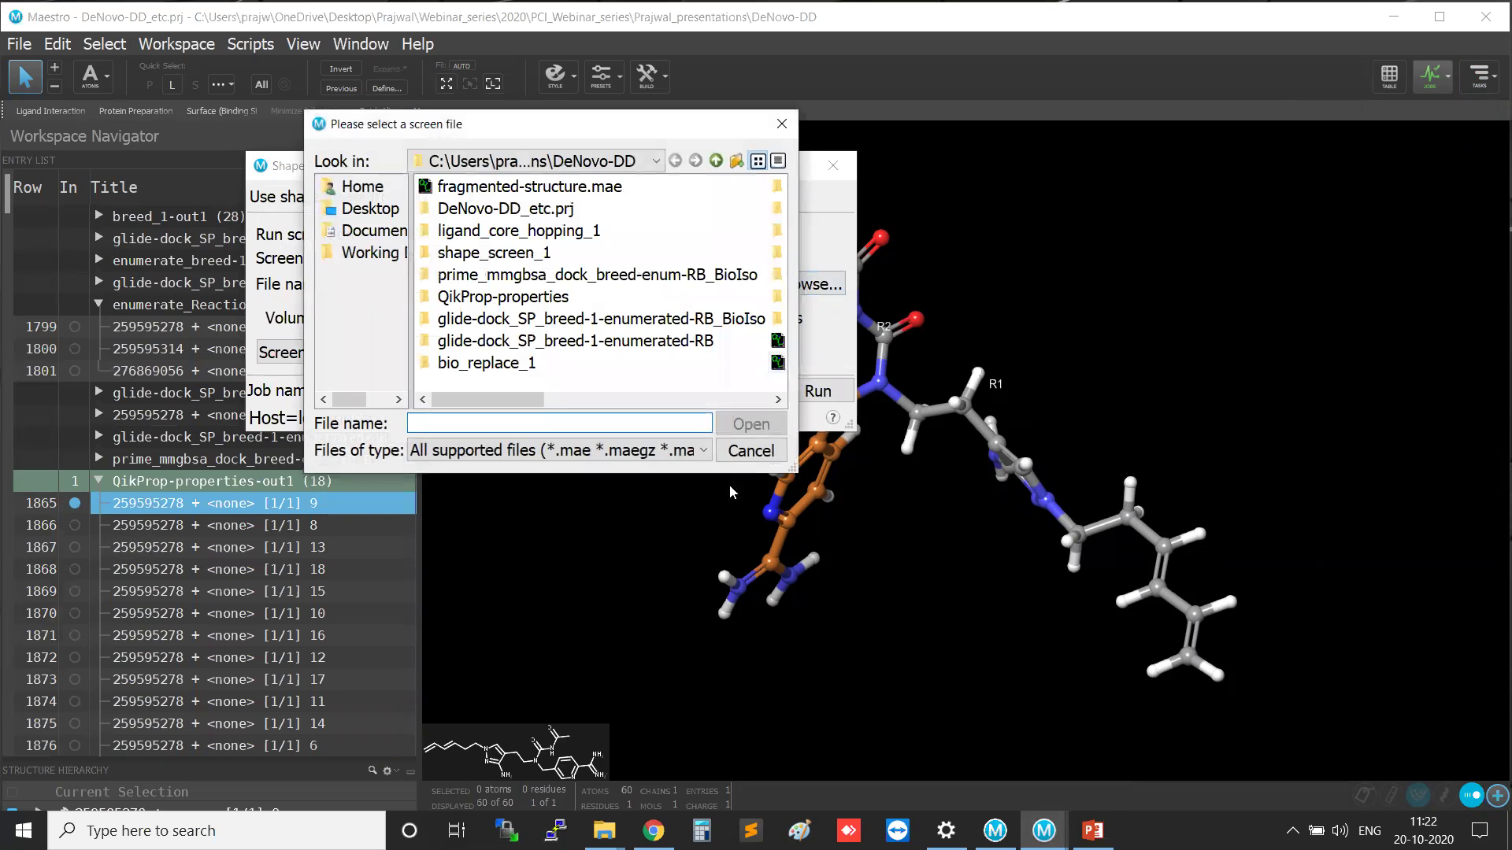
pyautogui.moveTo(604, 830)
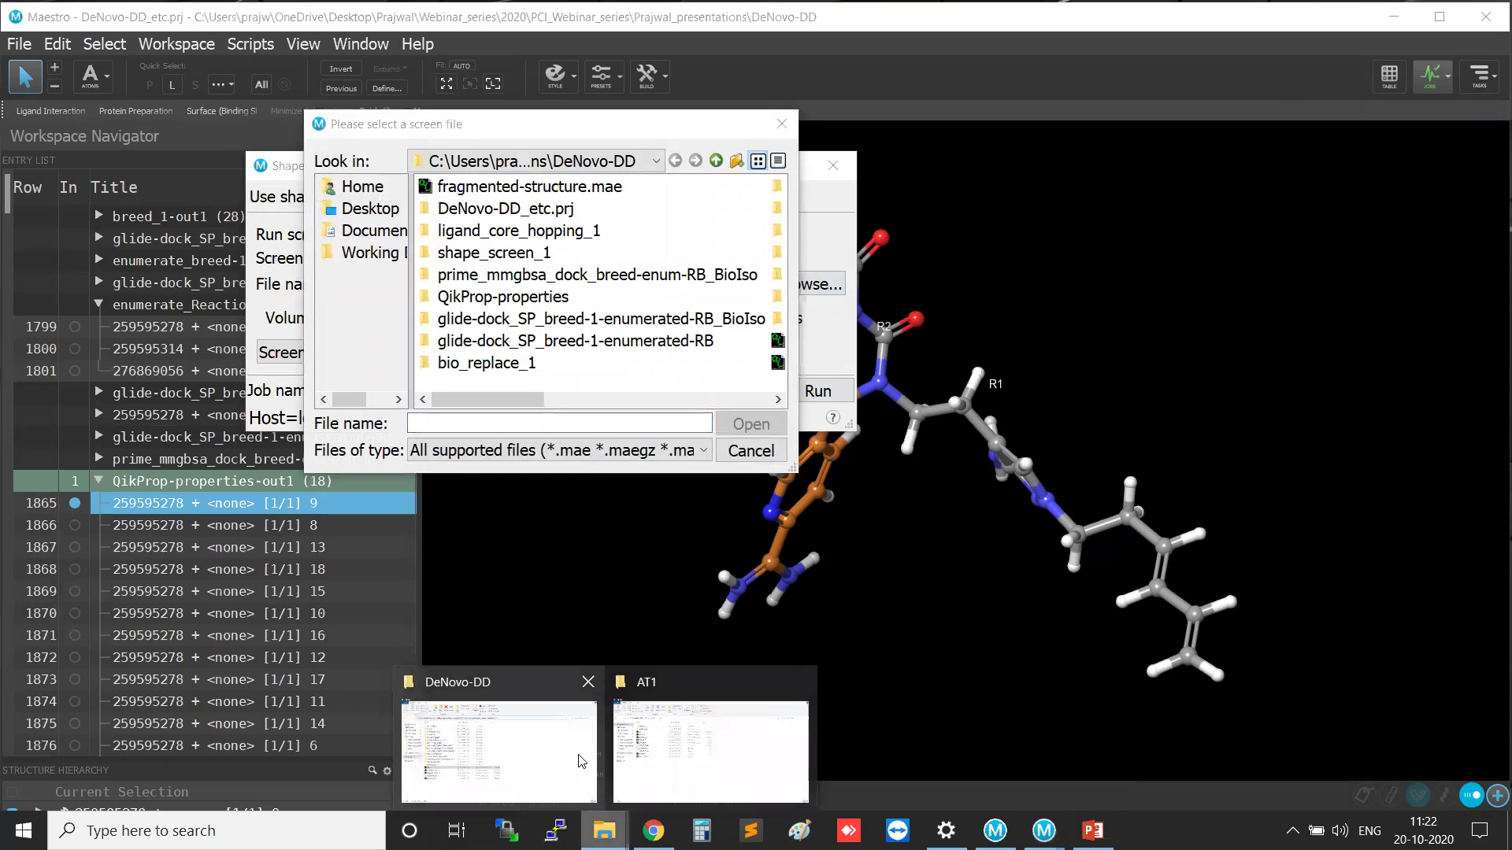
pyautogui.click(668, 758)
pyautogui.click(687, 161)
pyautogui.hotkey('ctrl', 'c')
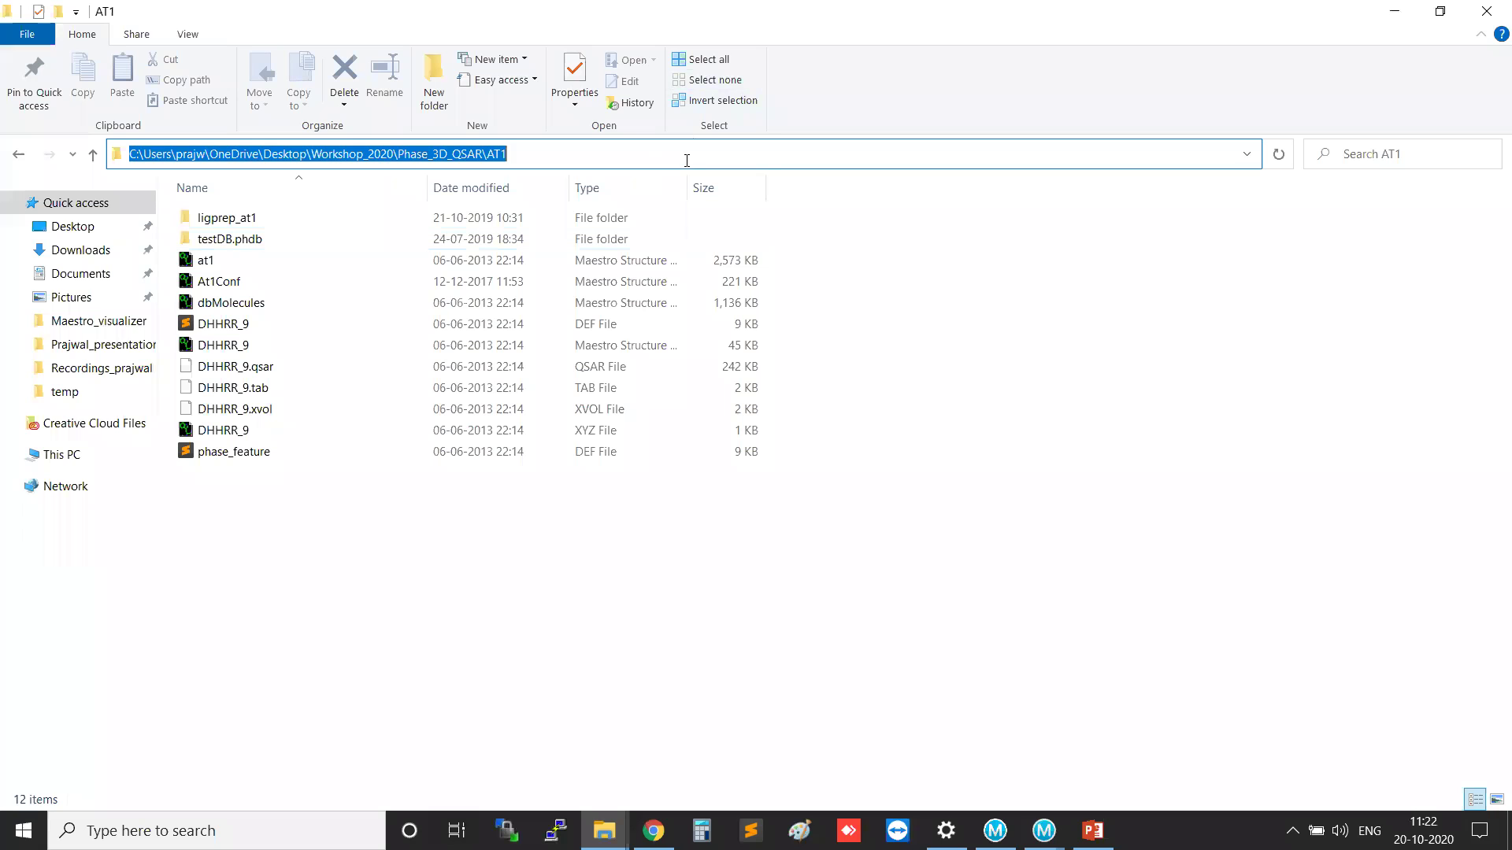
pyautogui.click(1395, 11)
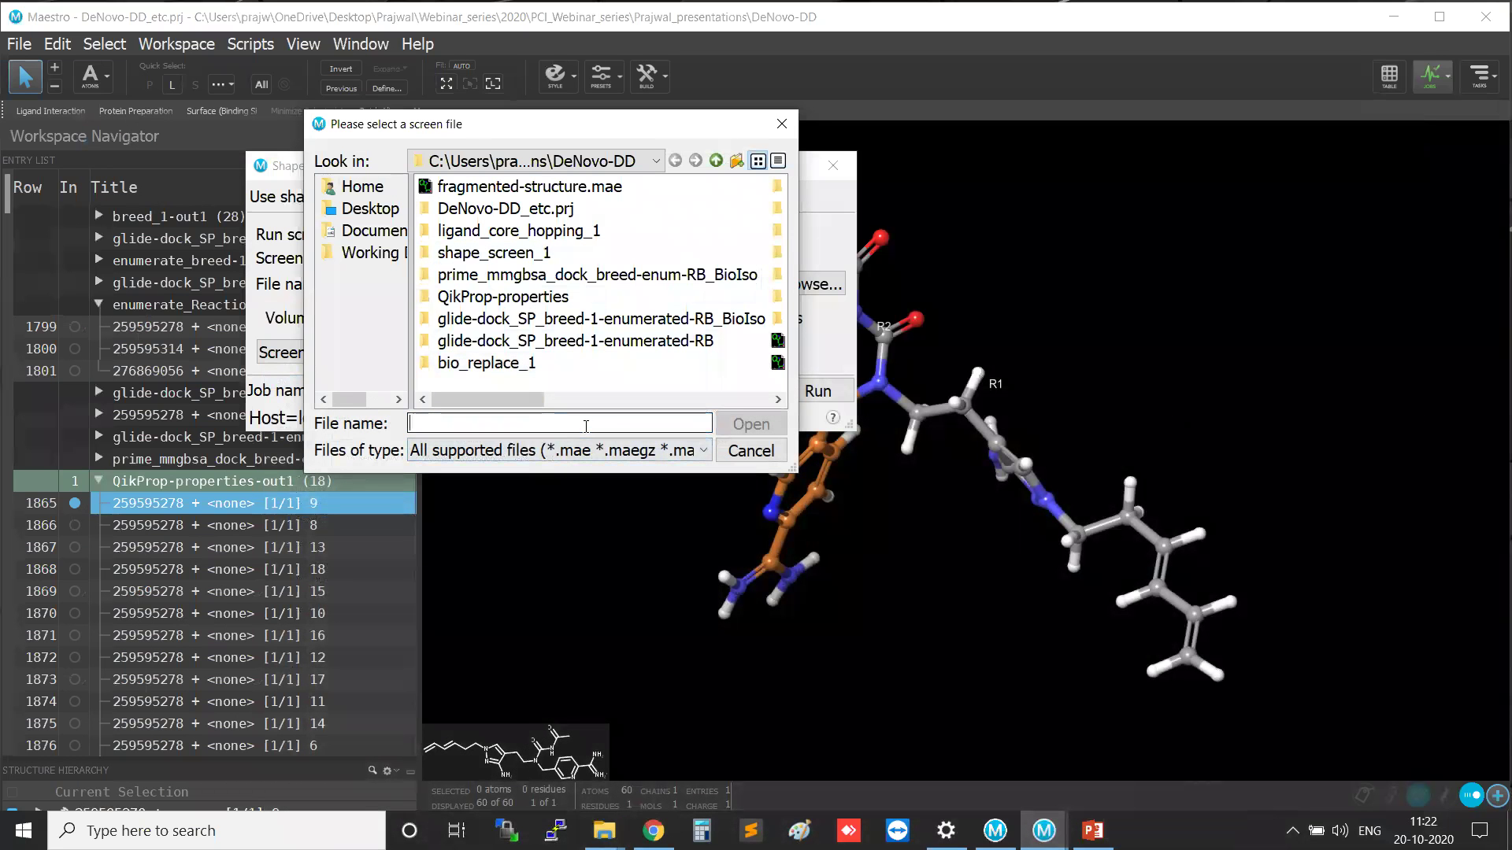
pyautogui.hotkey('ctrl', 'v')
pyautogui.press('Return')
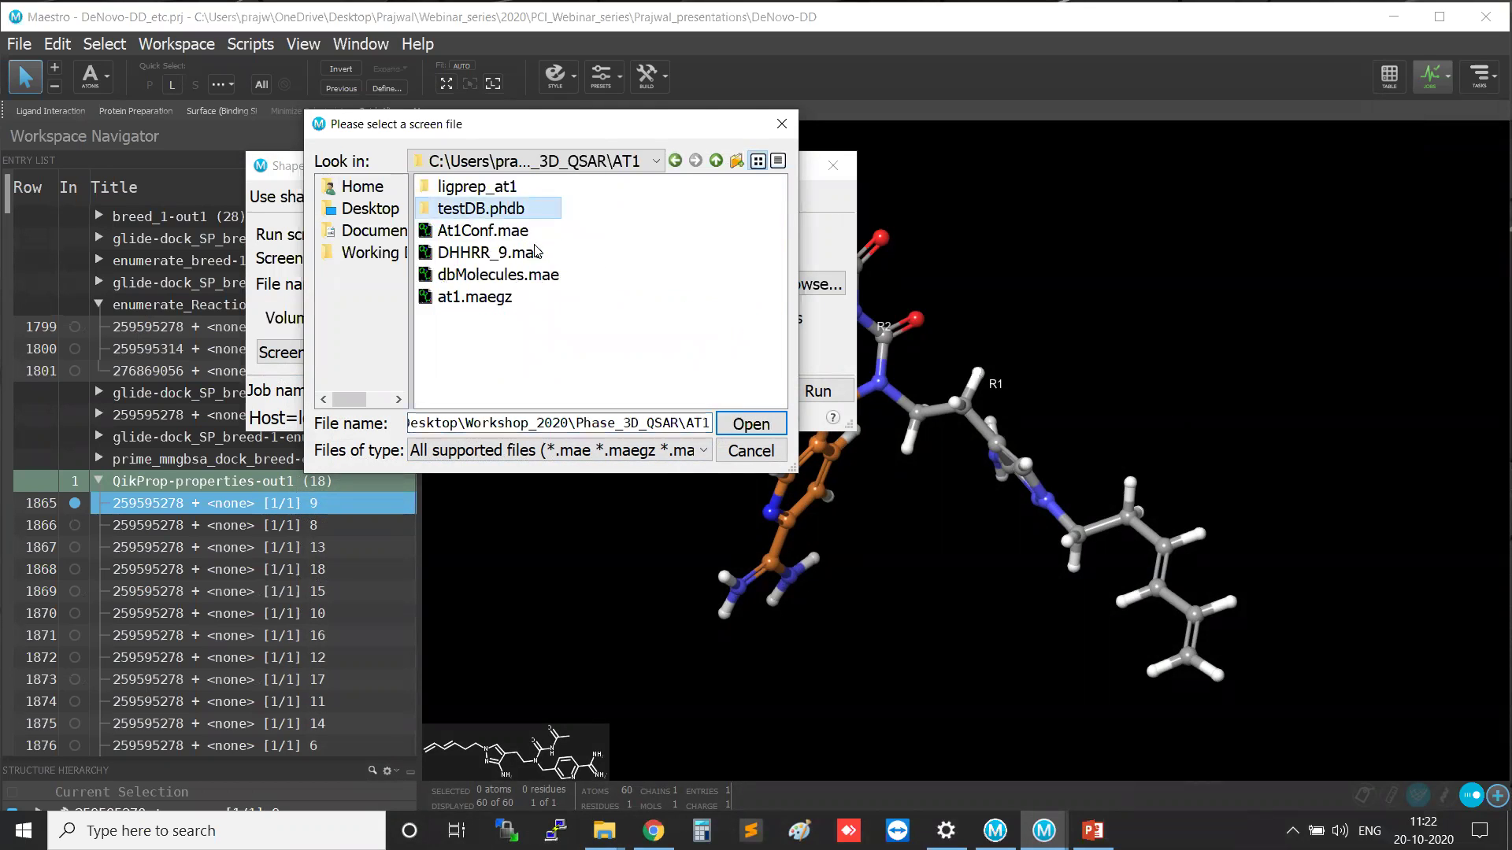
pyautogui.click(741, 426)
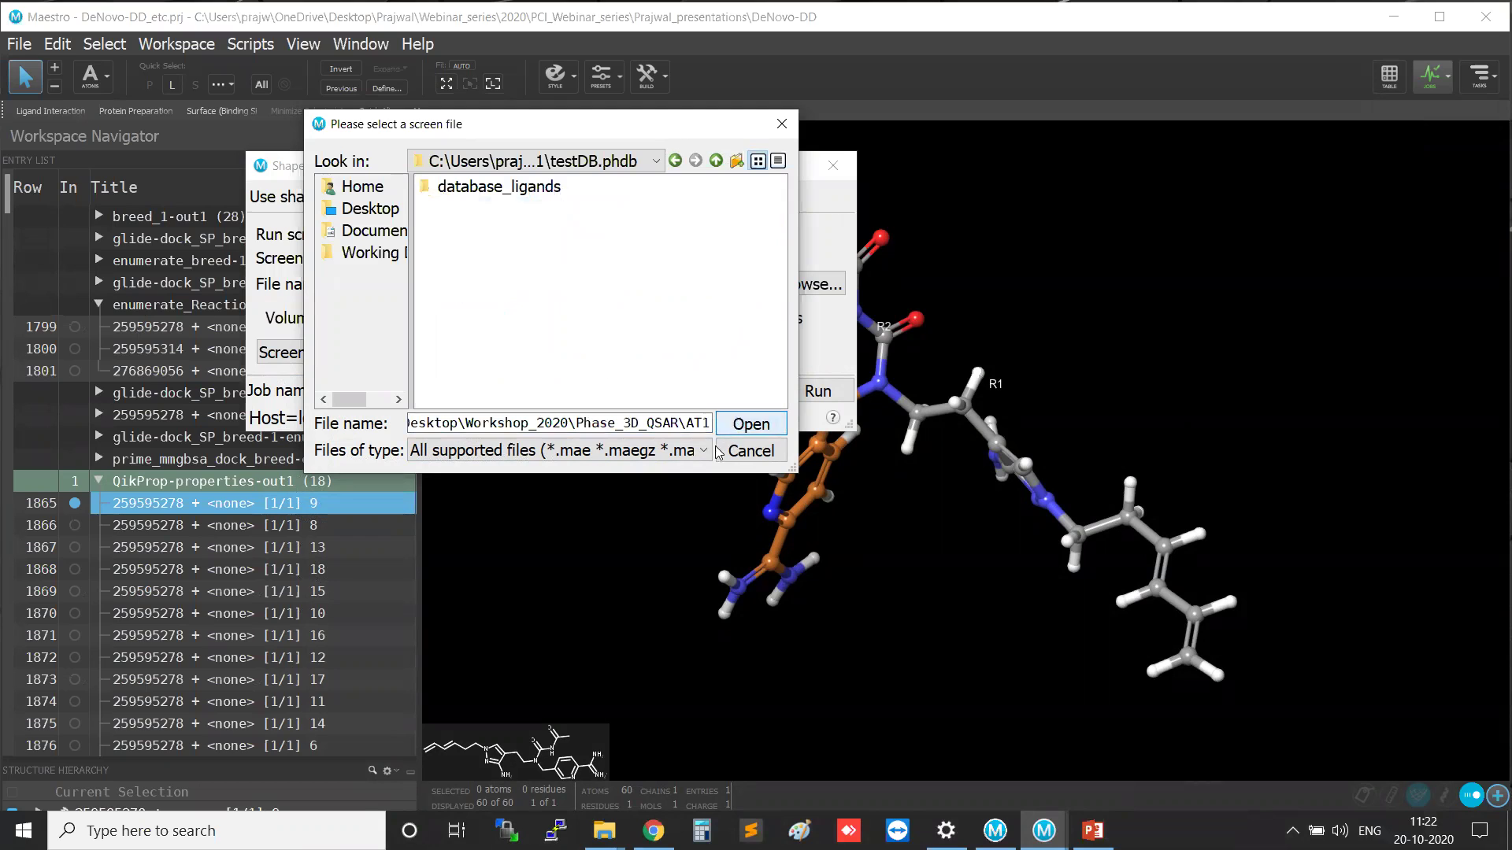
pyautogui.click(685, 450)
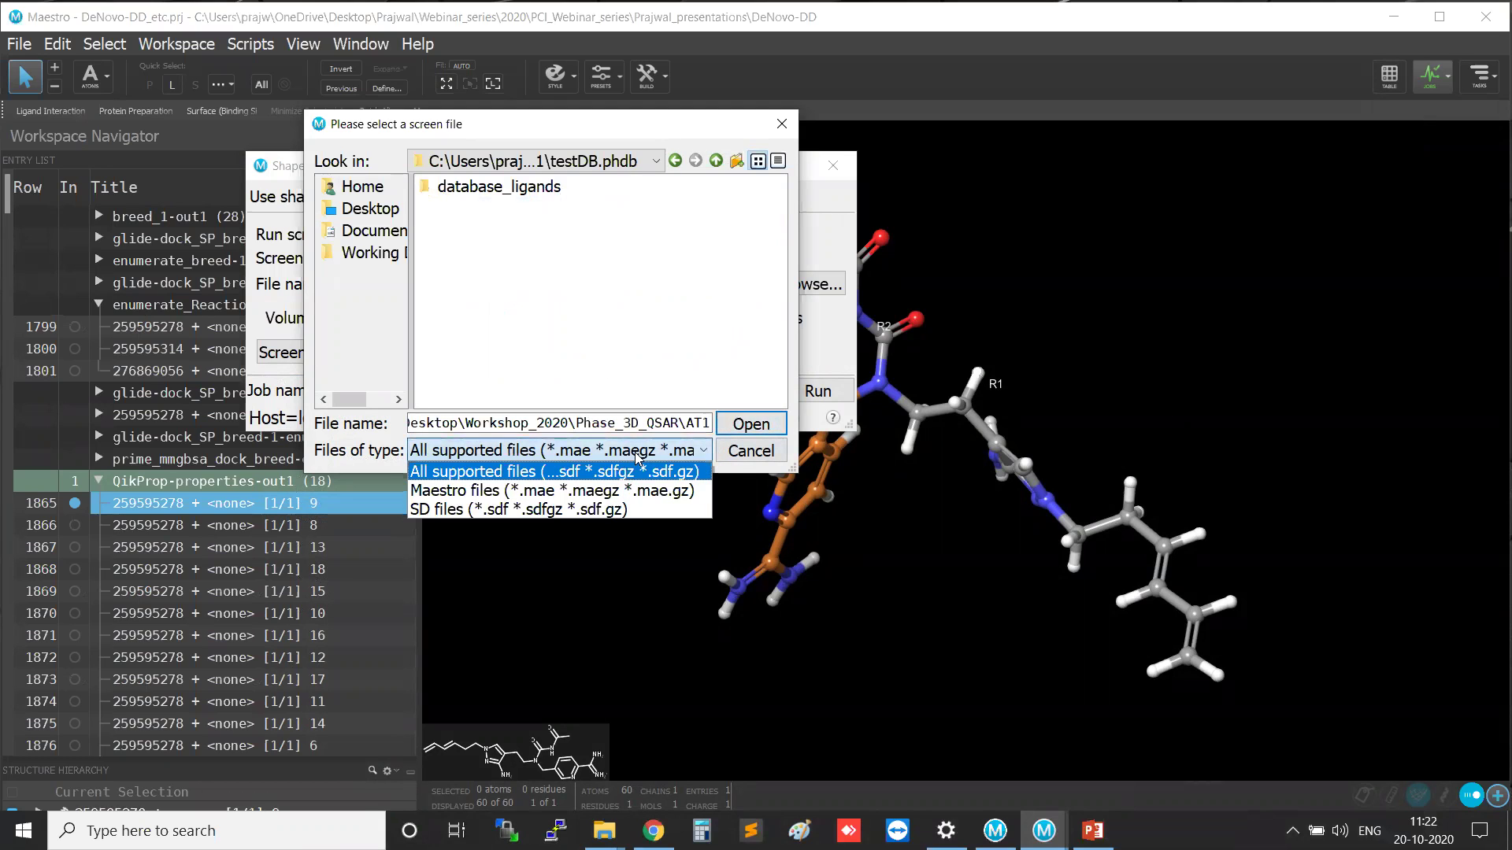
pyautogui.click(635, 454)
pyautogui.click(716, 161)
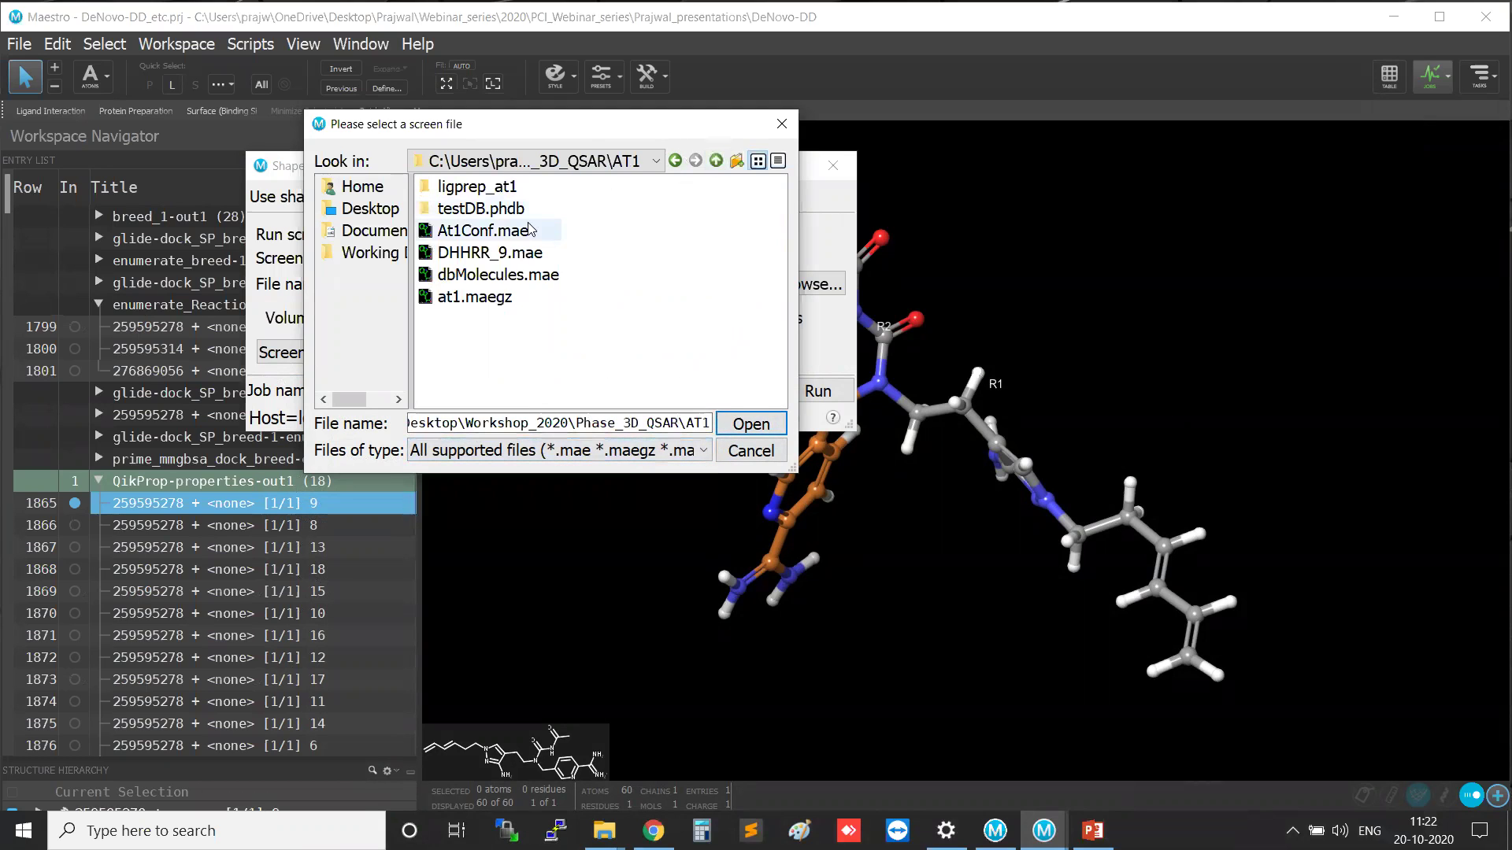
# Choose dbMolecules.mae in the AT1 folder as the file of structures to screen.
pyautogui.click(503, 230)
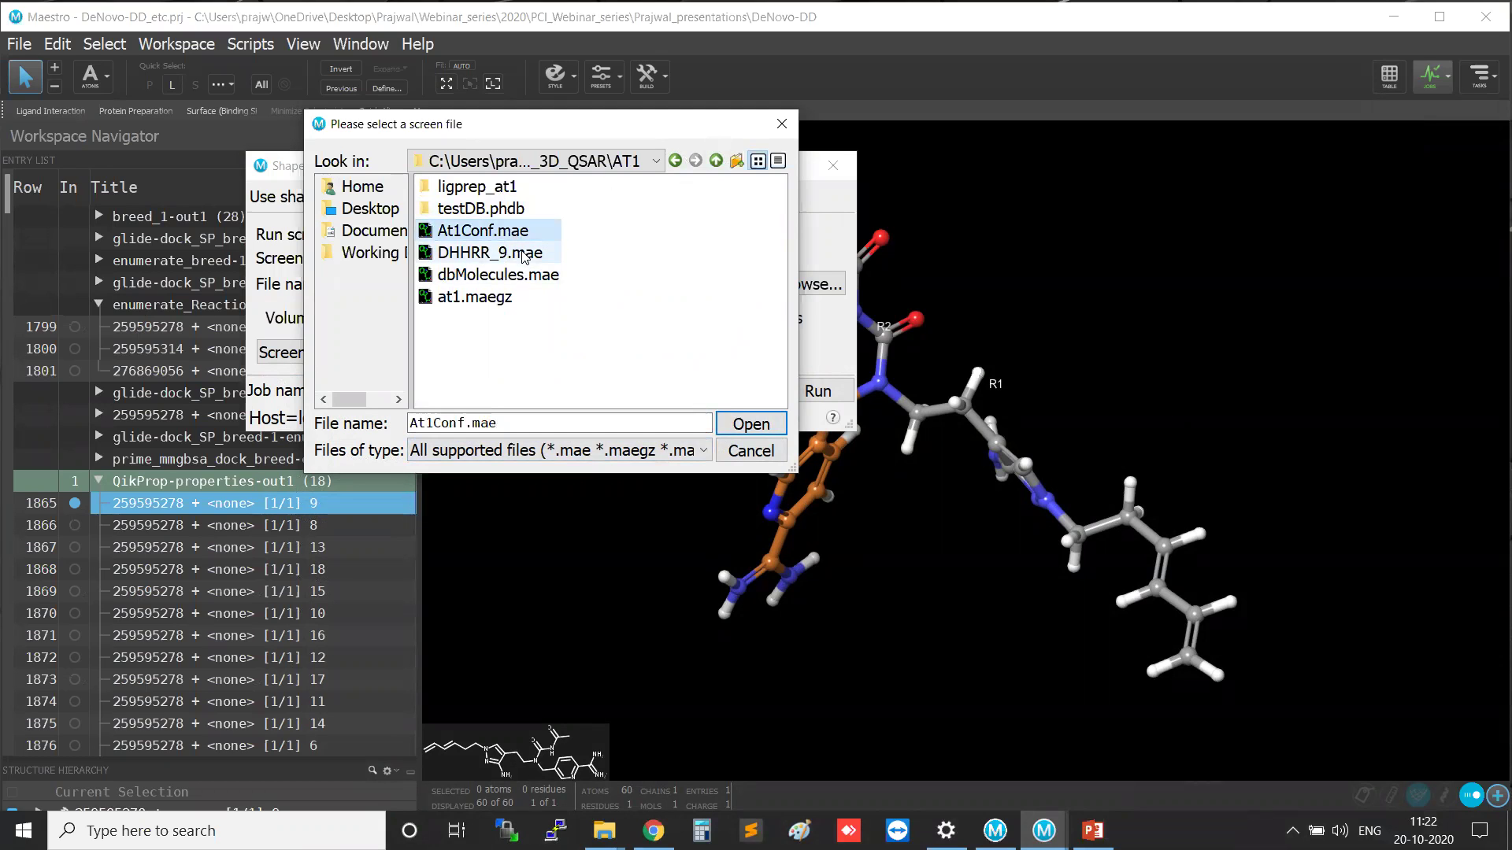
pyautogui.click(504, 274)
pyautogui.click(751, 423)
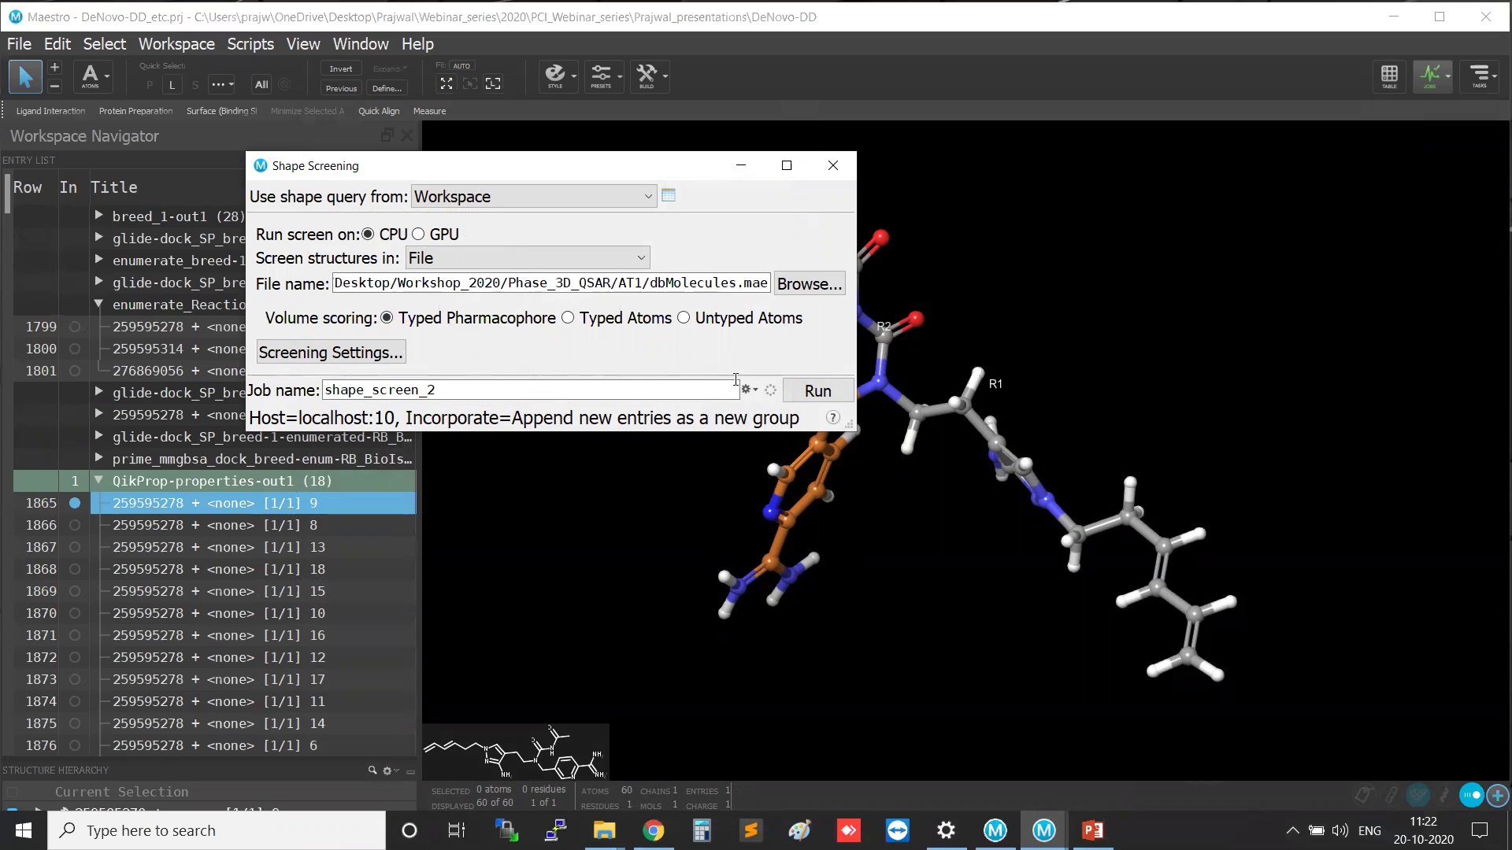
# Review the shape screening setup, highlight the dbMolecules.mae file name, and close the dialog.
pyautogui.click(819, 391)
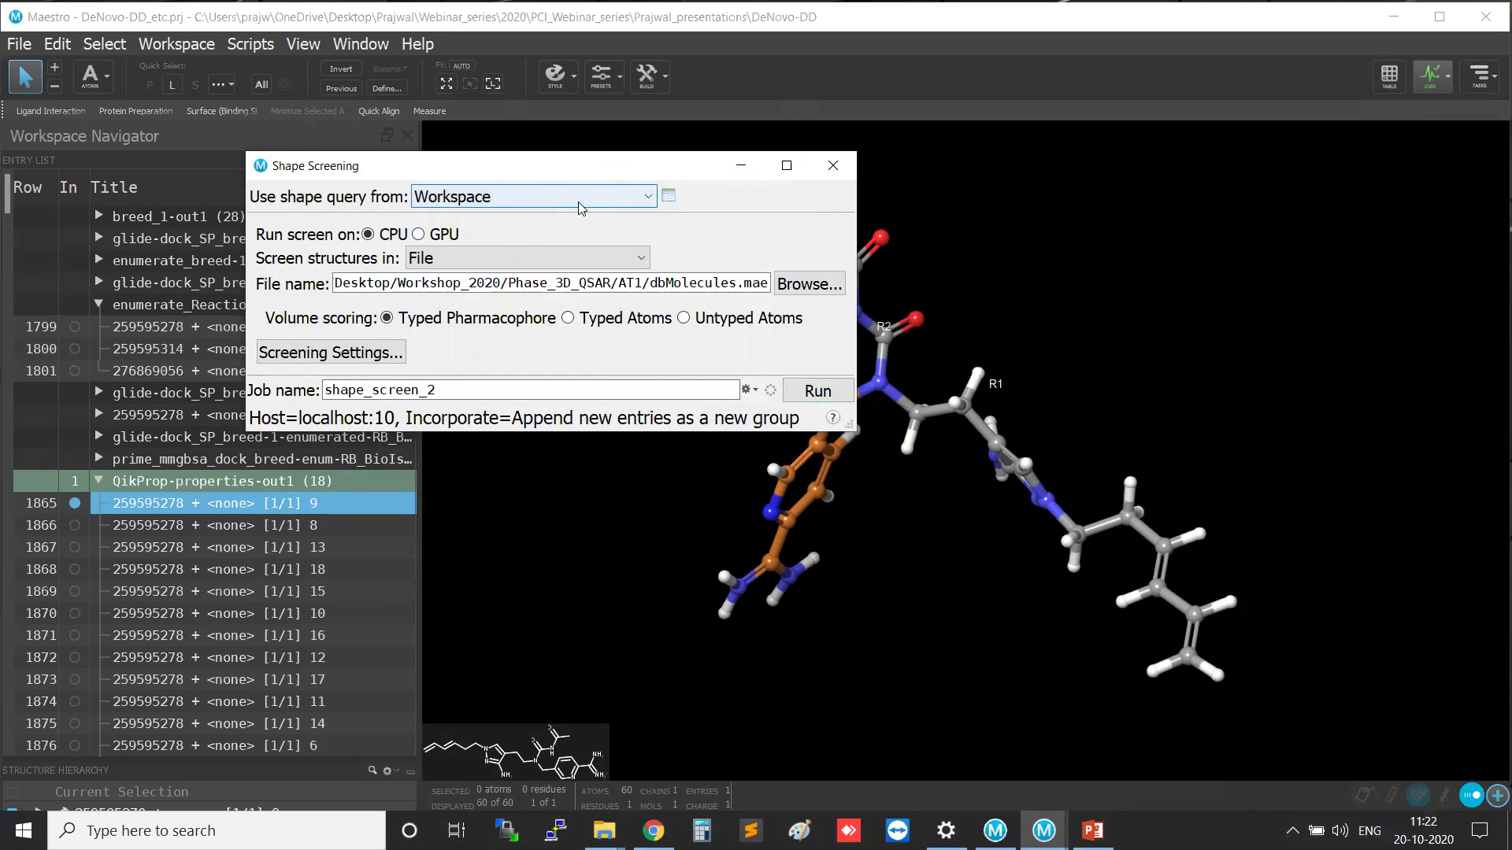
pyautogui.moveTo(654, 288); pyautogui.dragTo(756, 294)
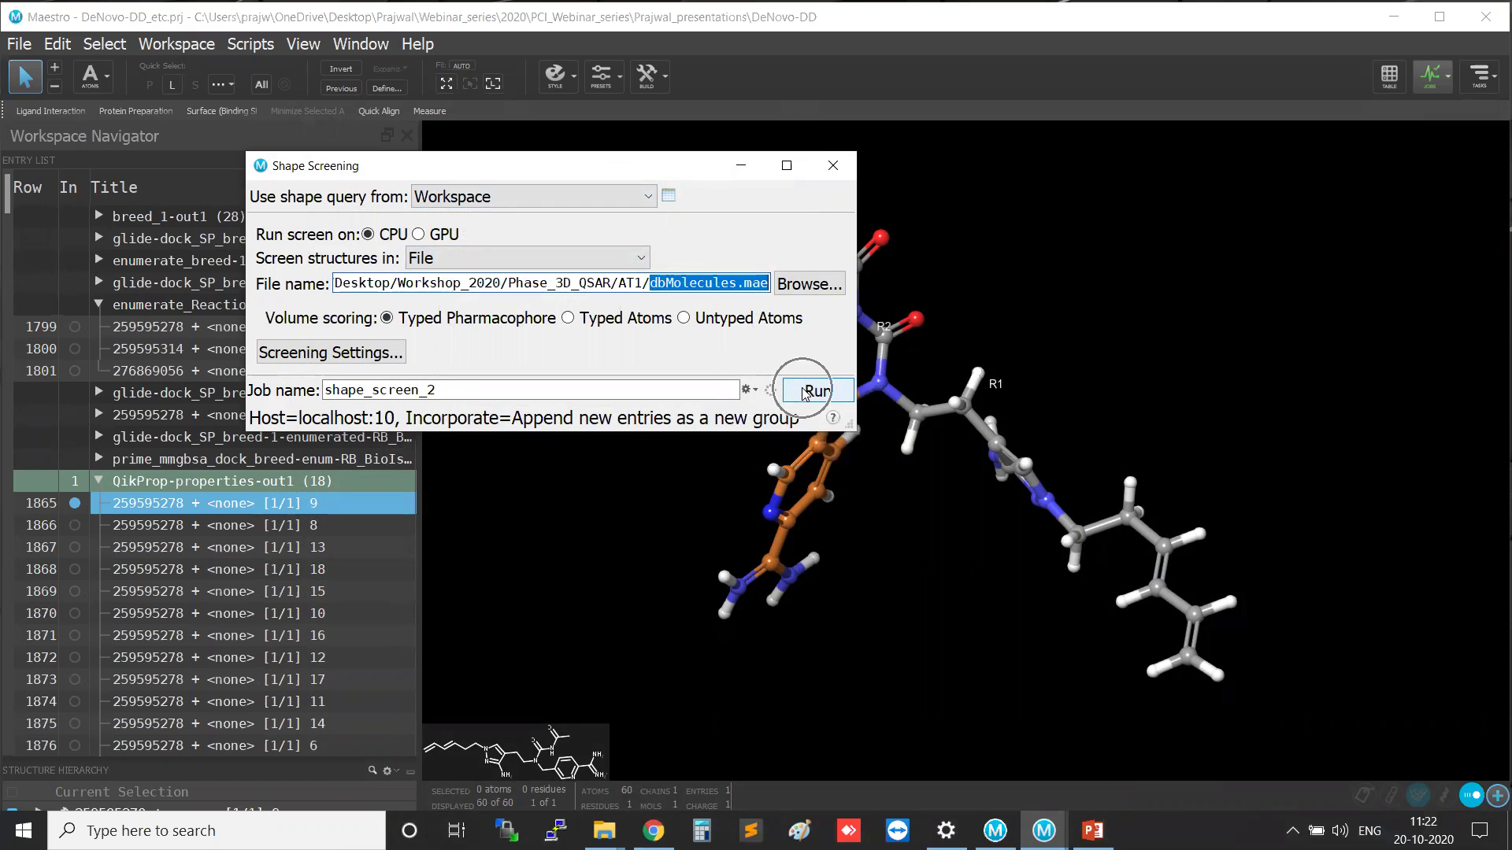
pyautogui.click(832, 165)
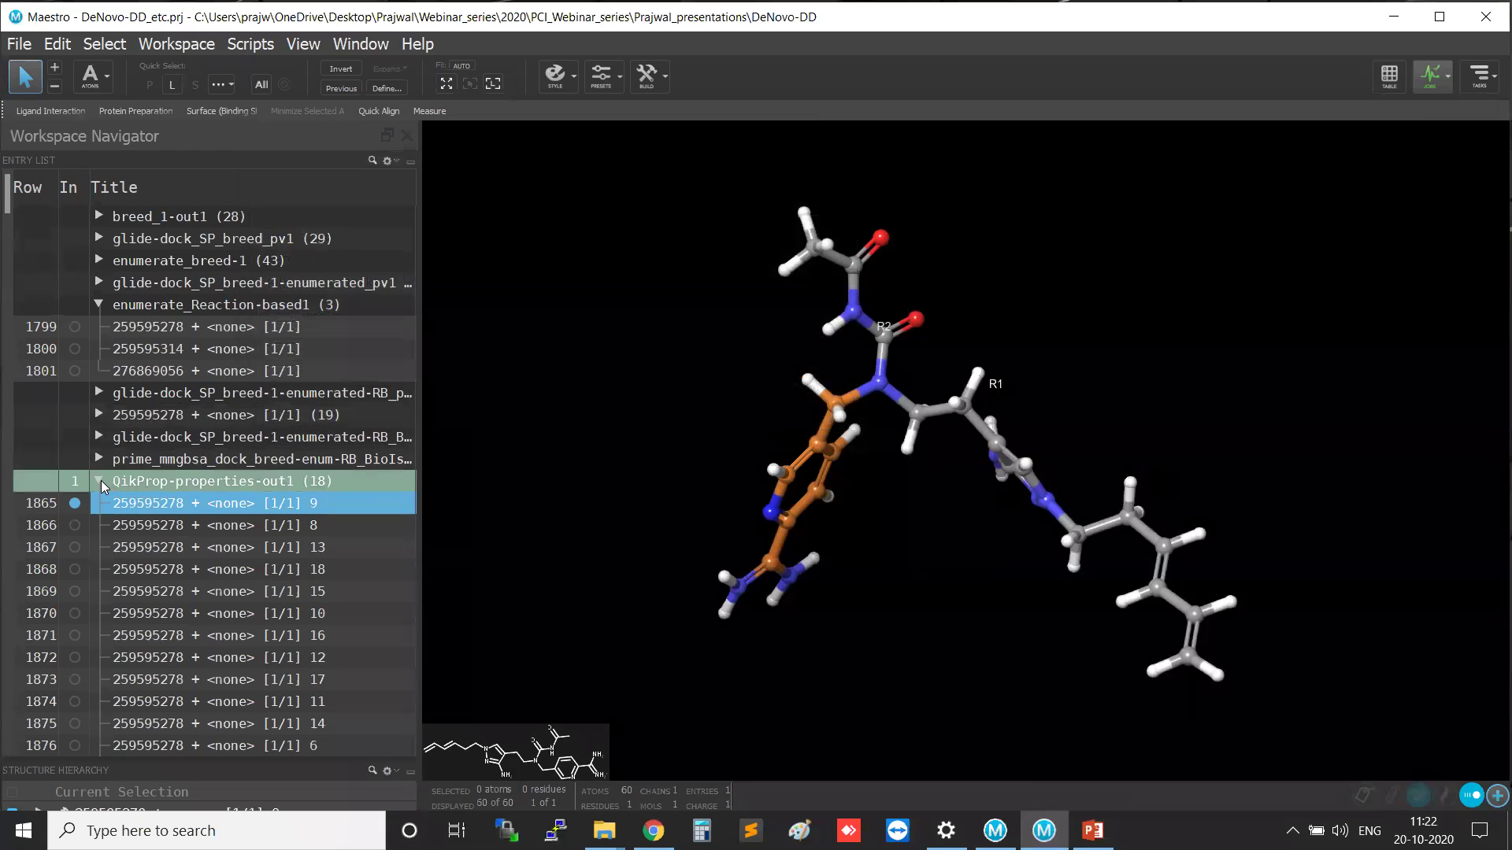
# Collapse the QikProp-properties-out1 group, then display Molecule-7 from shape_screen_1_align1 and inspect its 3D structure.
pyautogui.click(100, 480)
pyautogui.click(117, 505)
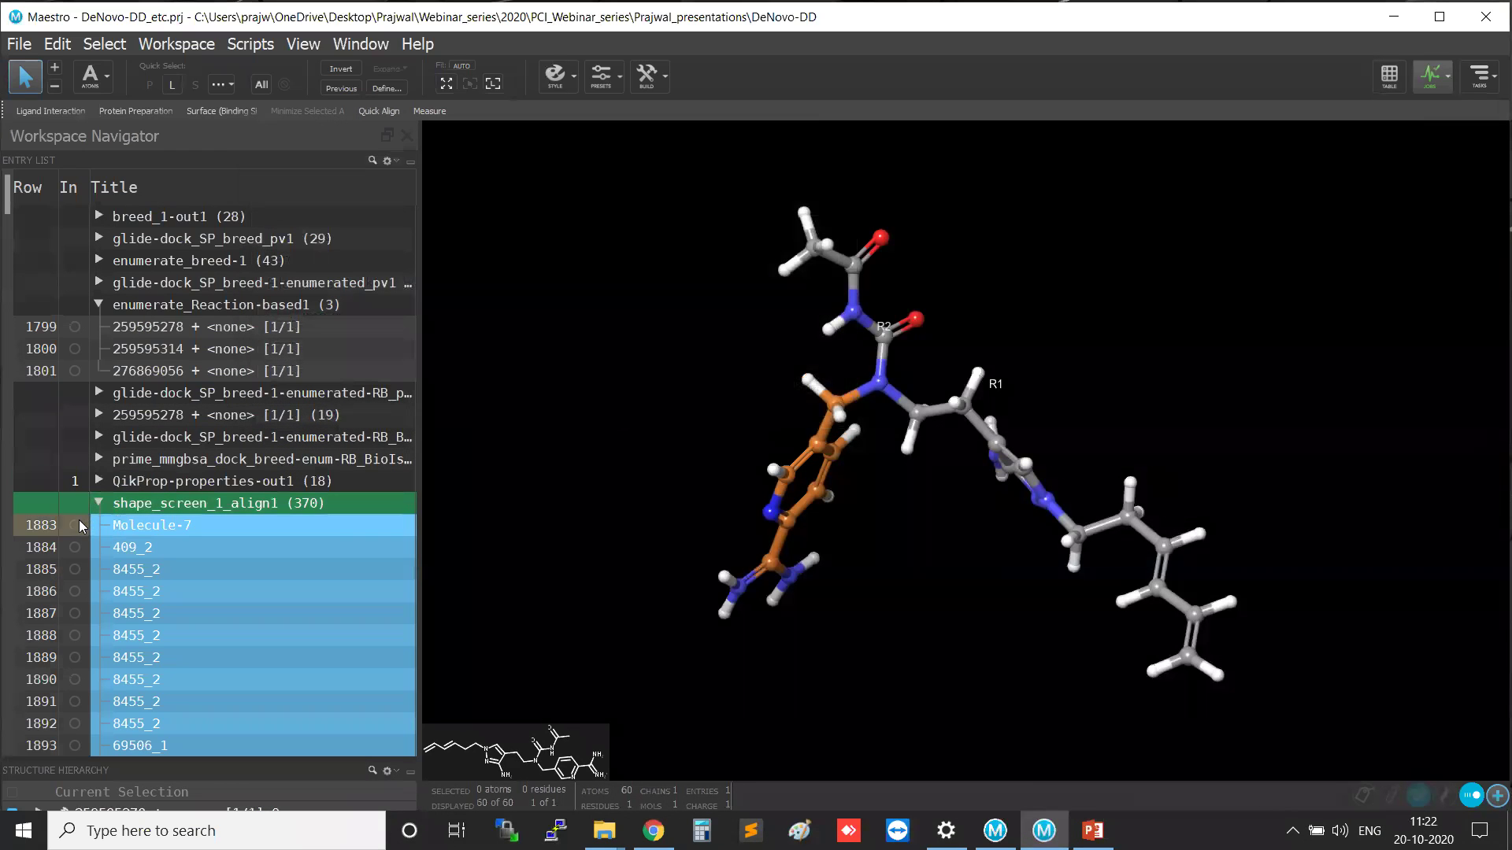
pyautogui.moveTo(890, 571); pyautogui.dragTo(698, 344, button='middle')
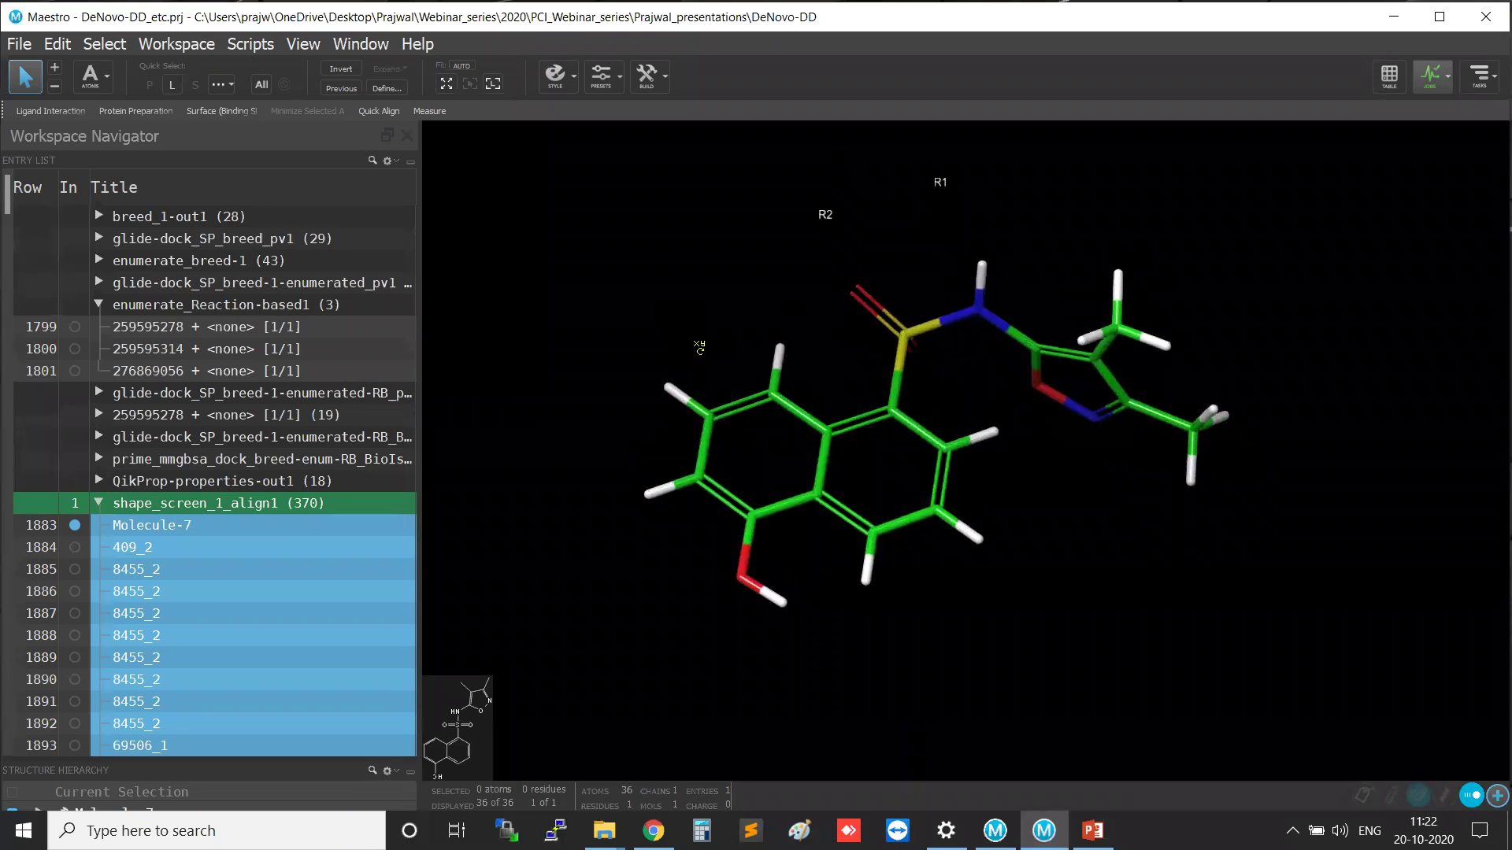
# Display the following shape-screening hits one by one, 409_2 and the first two 8455_2 entries, and inspect their 3D shapes.
pyautogui.click(74, 548)
pyautogui.click(75, 570)
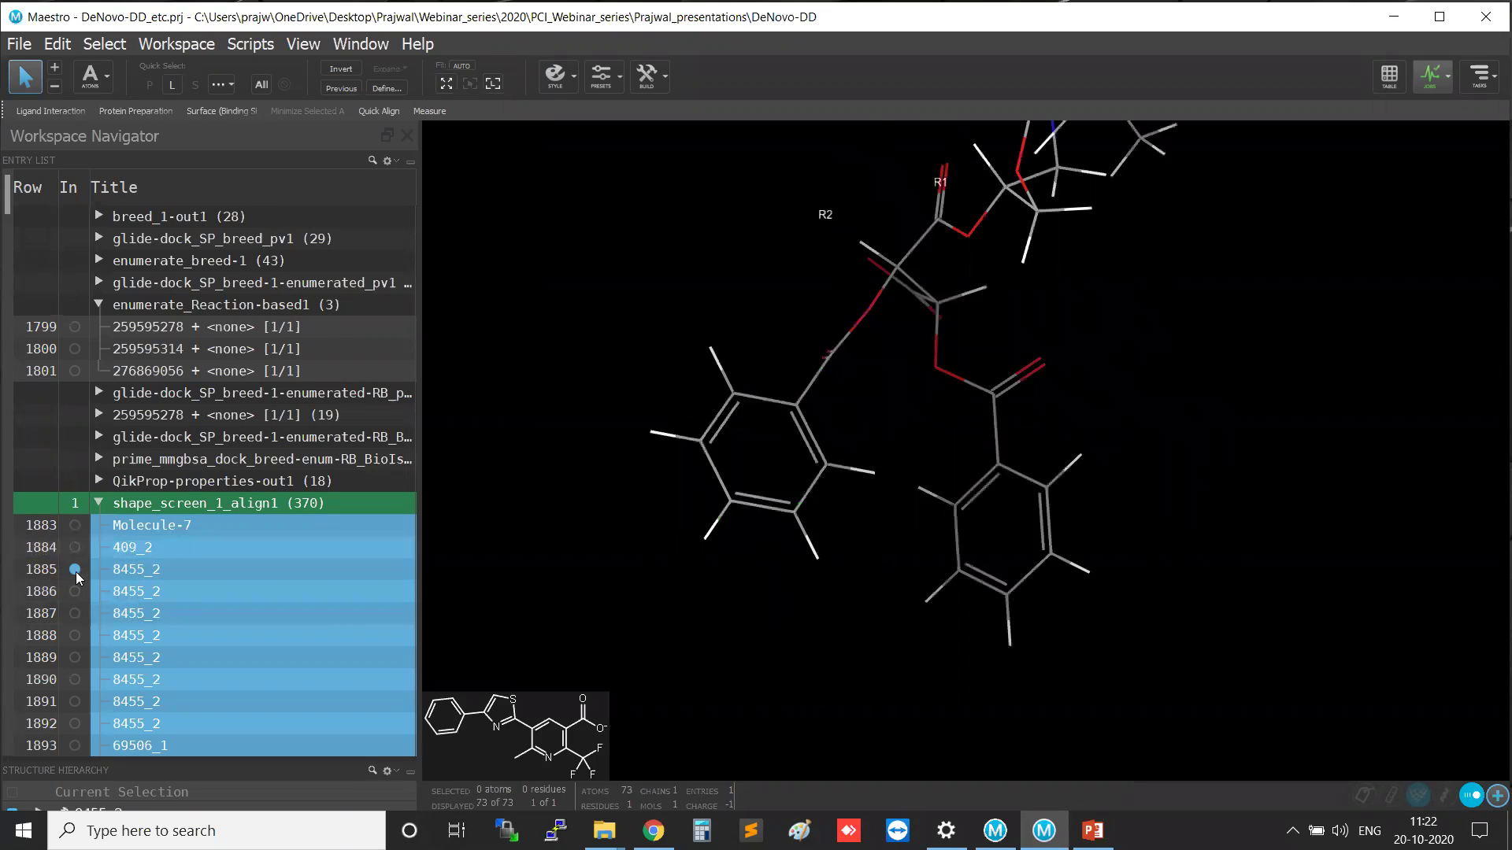
pyautogui.moveTo(994, 596); pyautogui.dragTo(874, 482, button='middle')
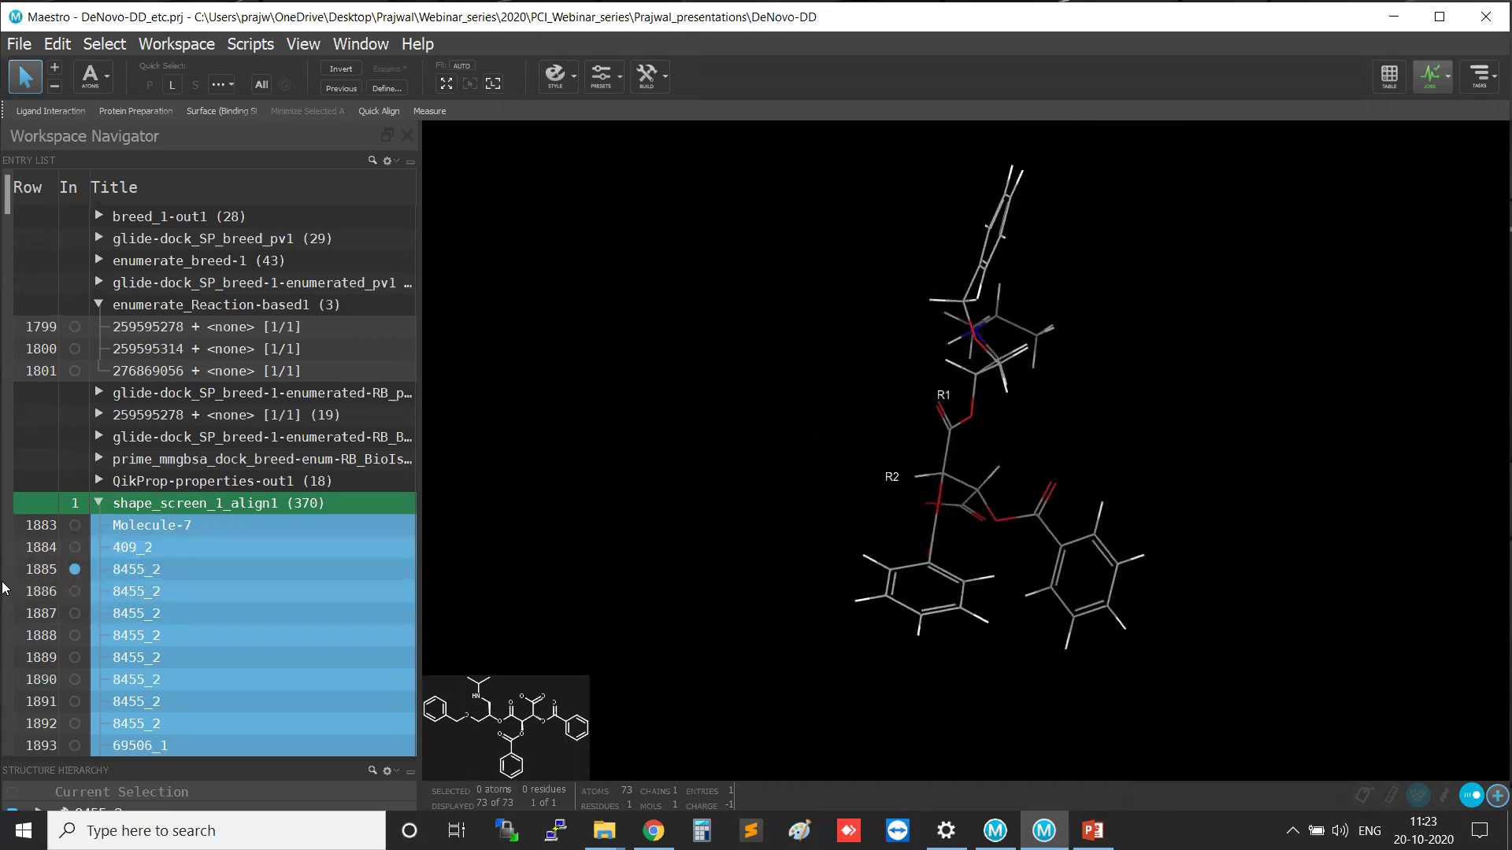
pyautogui.click(74, 591)
pyautogui.moveTo(1231, 572); pyautogui.dragTo(658, 674, button='middle')
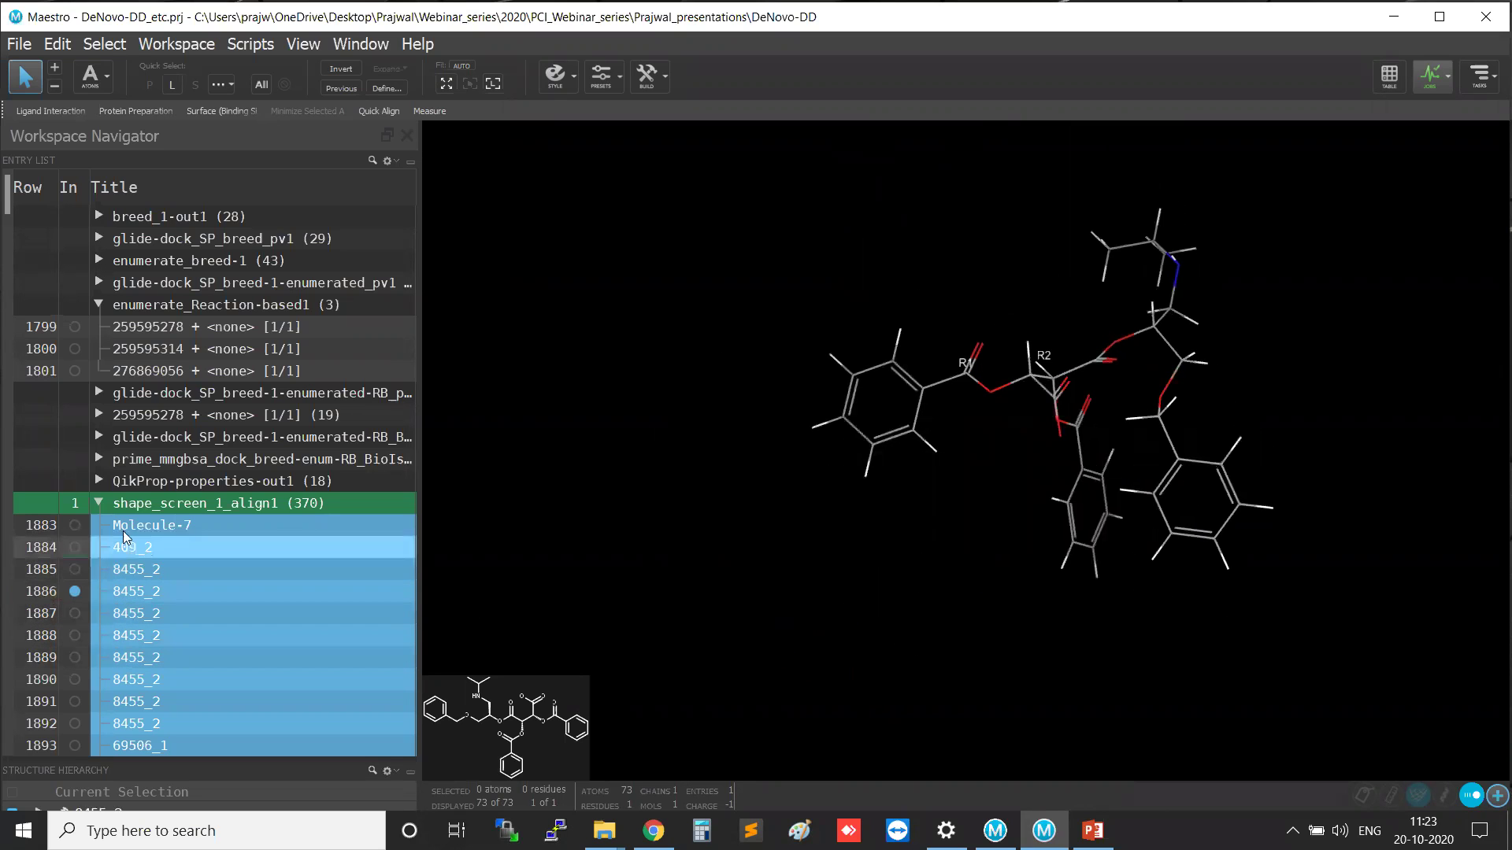
# Display only Molecule-7 from the shape_screen_1_align1 group and inspect its 3D structure from several angles.
pyautogui.click(98, 504)
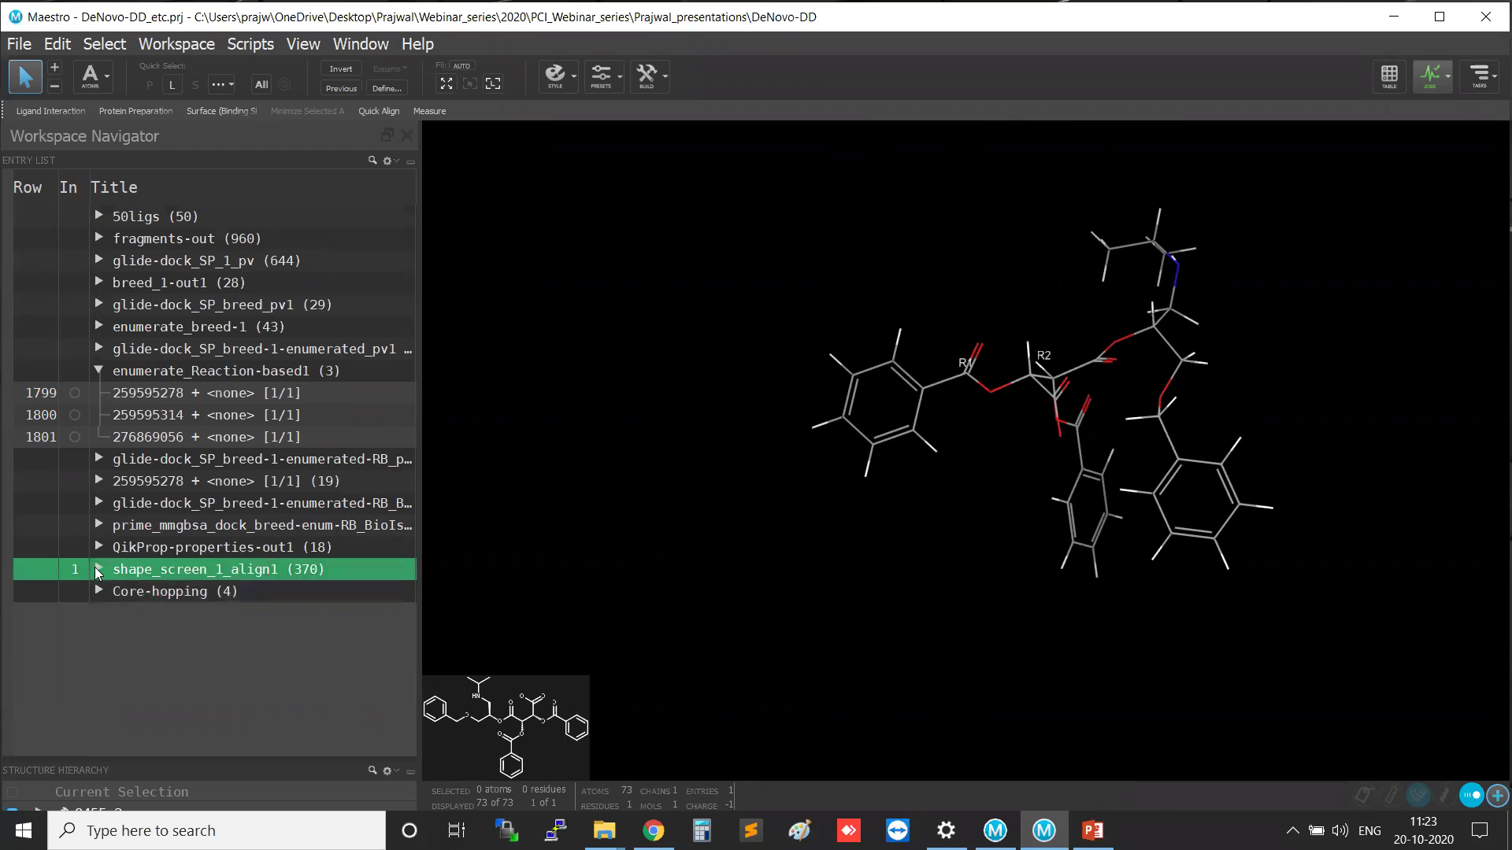
pyautogui.click(98, 568)
pyautogui.click(74, 591)
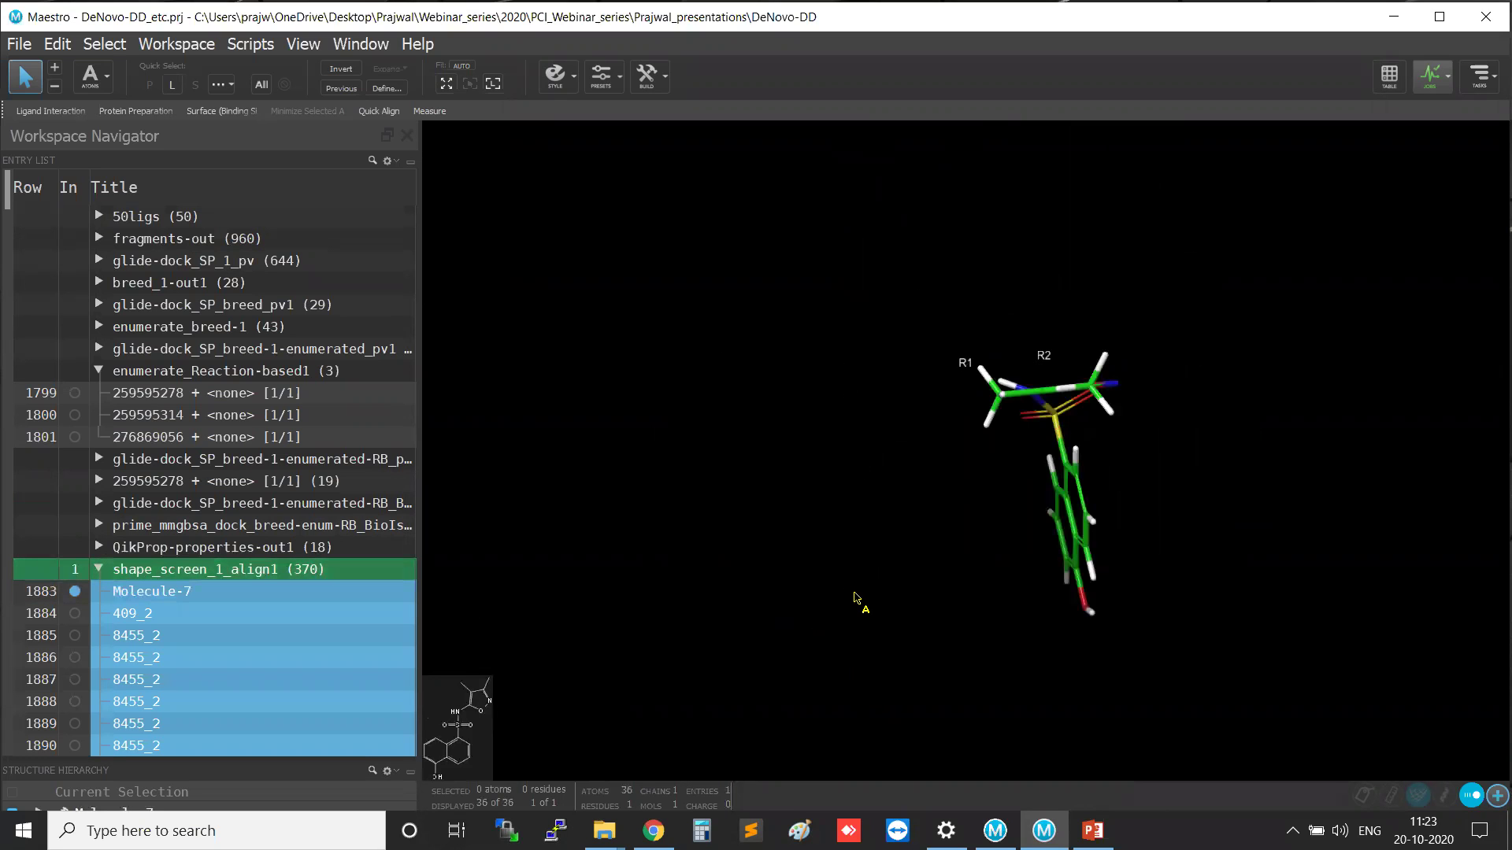
pyautogui.scroll(4, 1182, 546)
pyautogui.moveTo(1059, 558); pyautogui.dragTo(797, 655, button='middle')
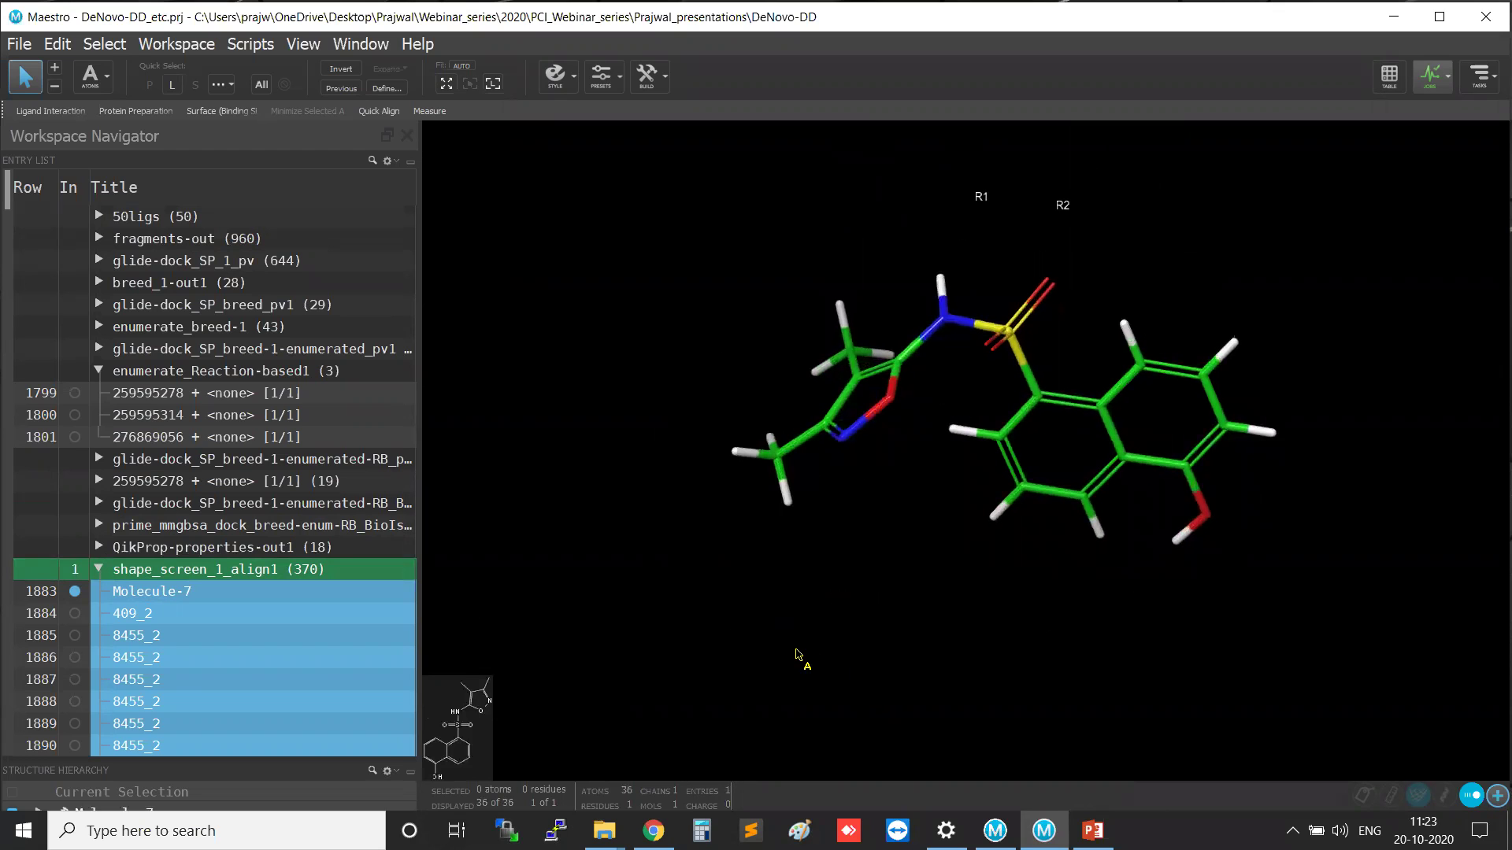
pyautogui.moveTo(1018, 659); pyautogui.dragTo(1100, 619, button='middle')
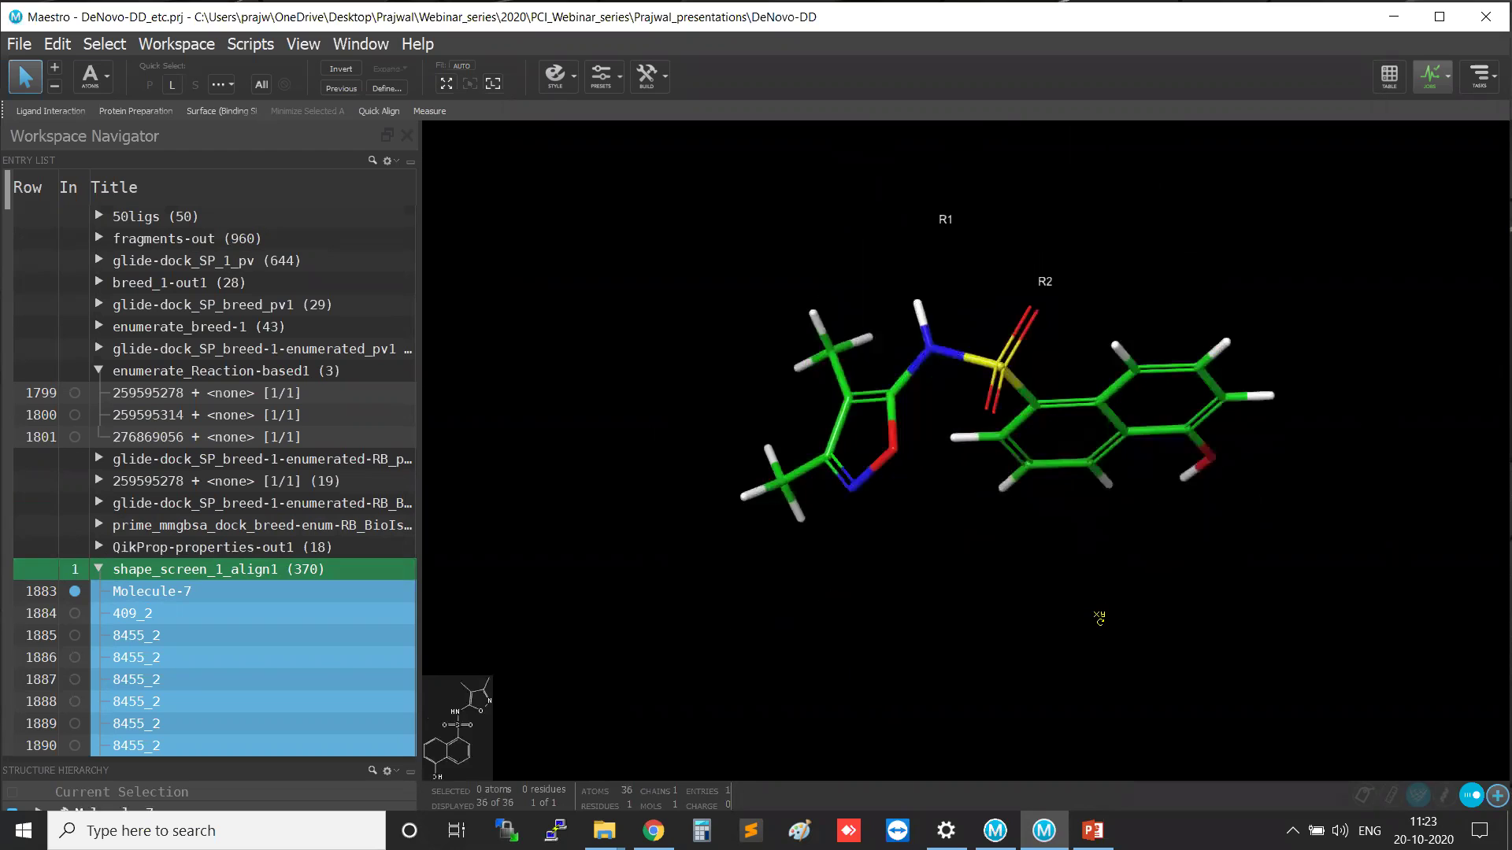
# Search the tasks for core hopping and open the Ligand-Based Core Hopping panel.
pyautogui.click(1478, 75)
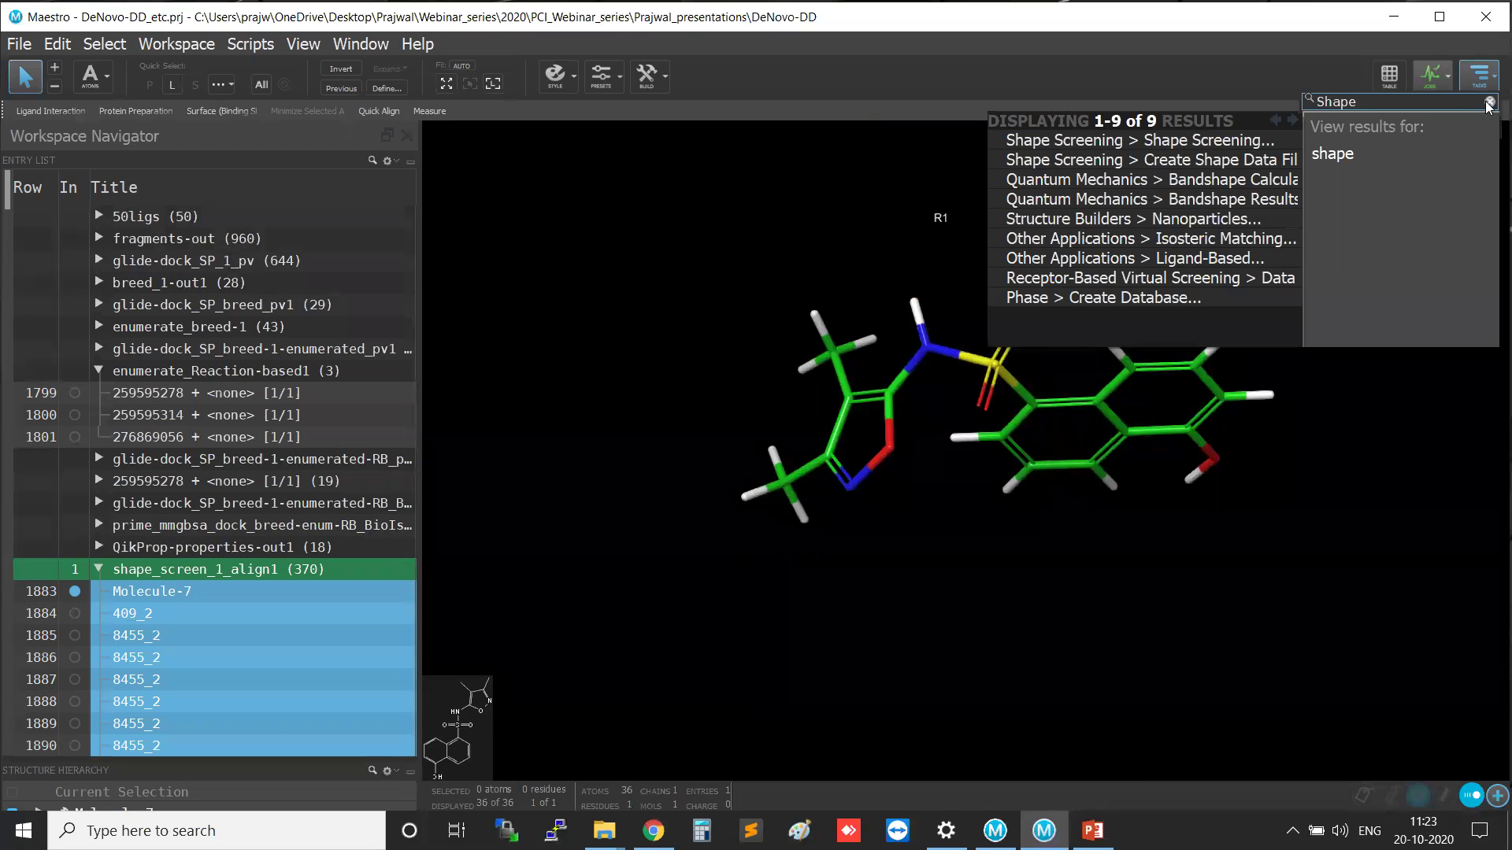
pyautogui.click(1488, 103)
pyautogui.write('core')
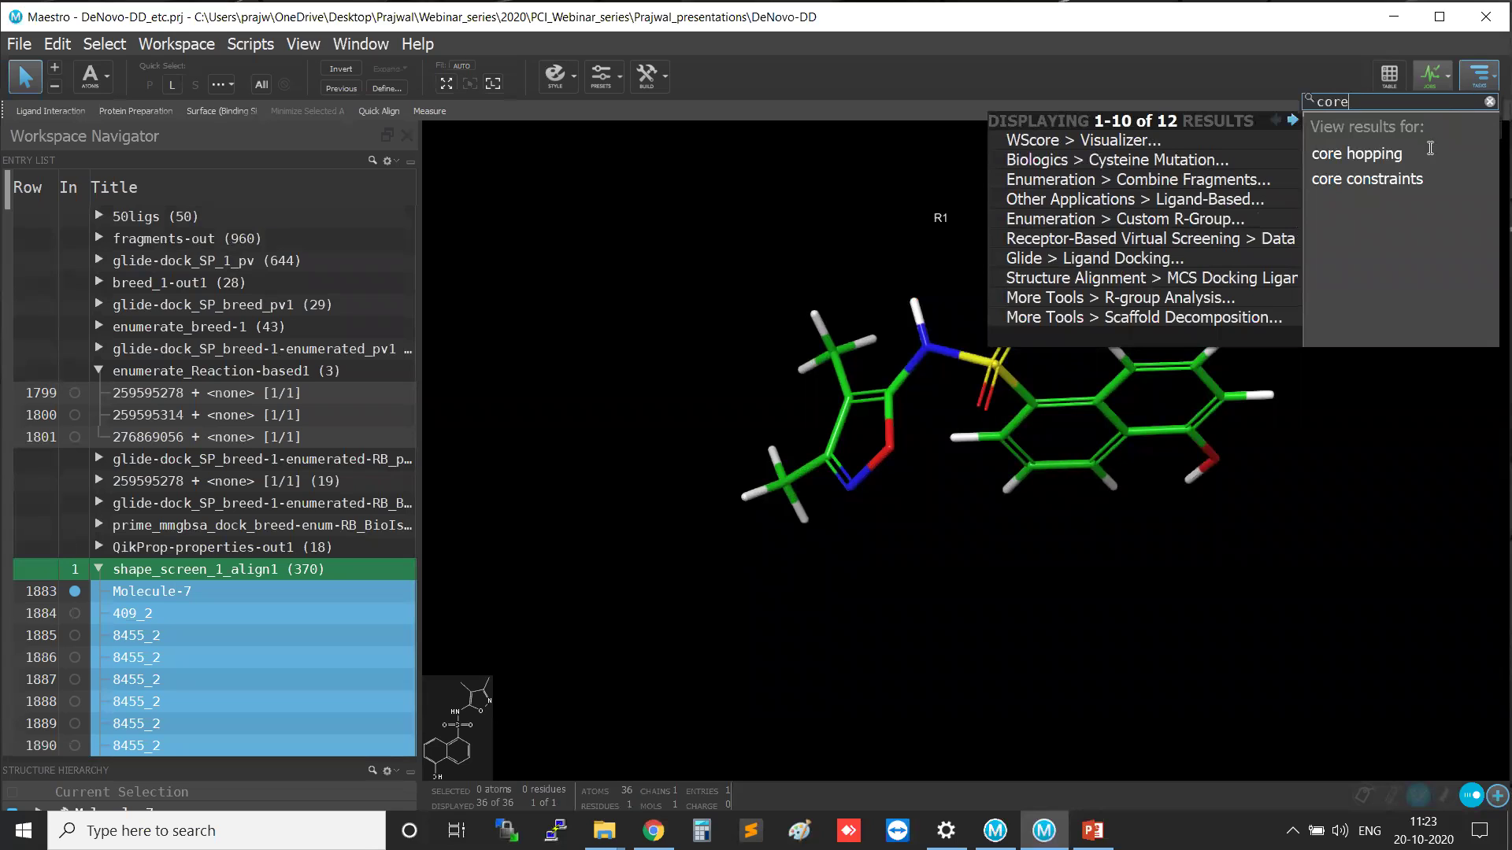
pyautogui.click(1392, 154)
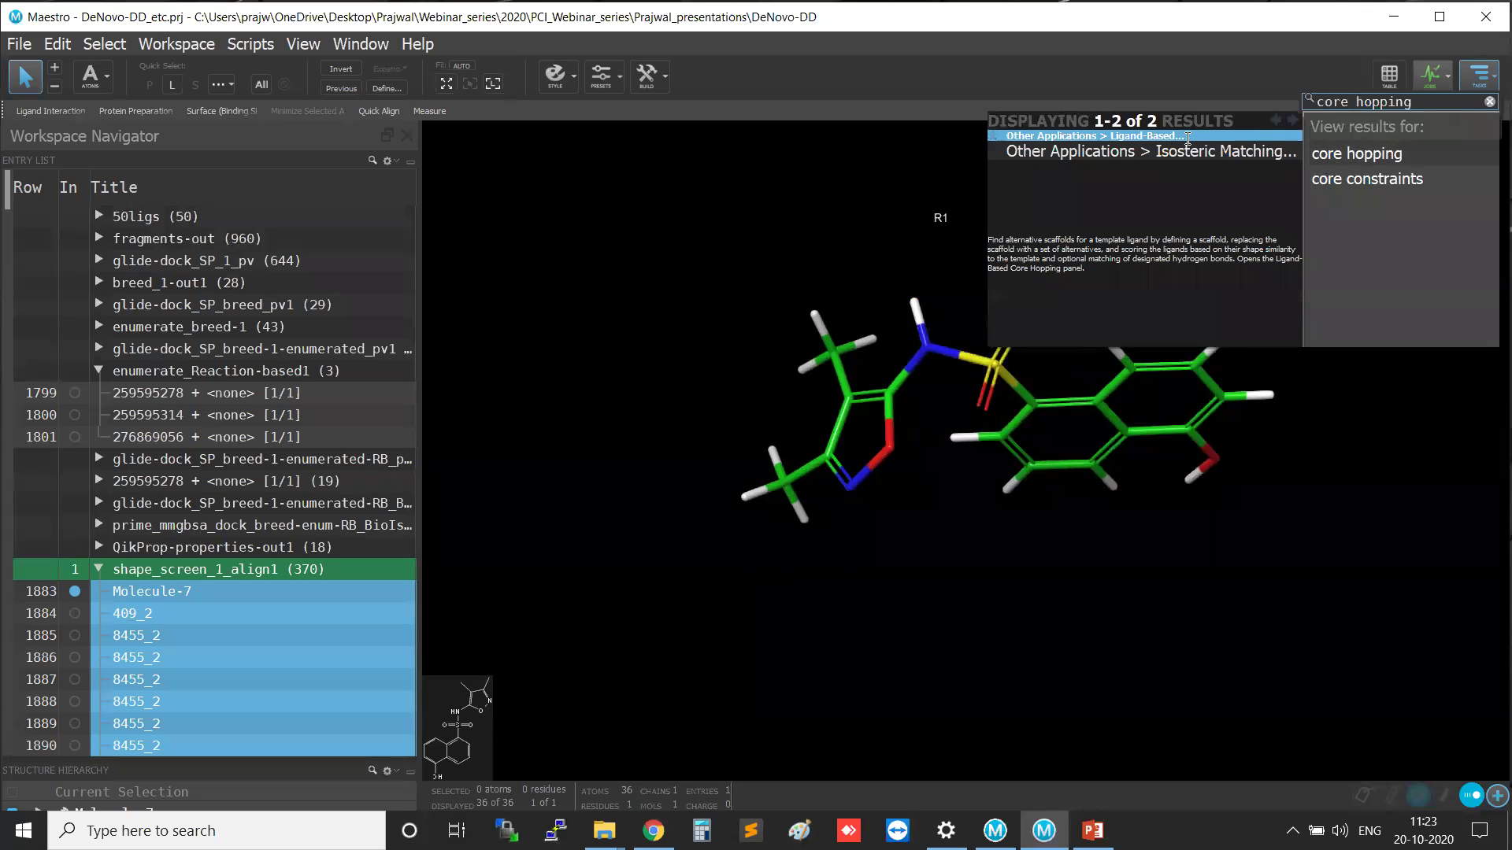
pyautogui.press('ctrl')
pyautogui.press('ctrl')
pyautogui.press('ctrl')
pyautogui.press('ctrl')
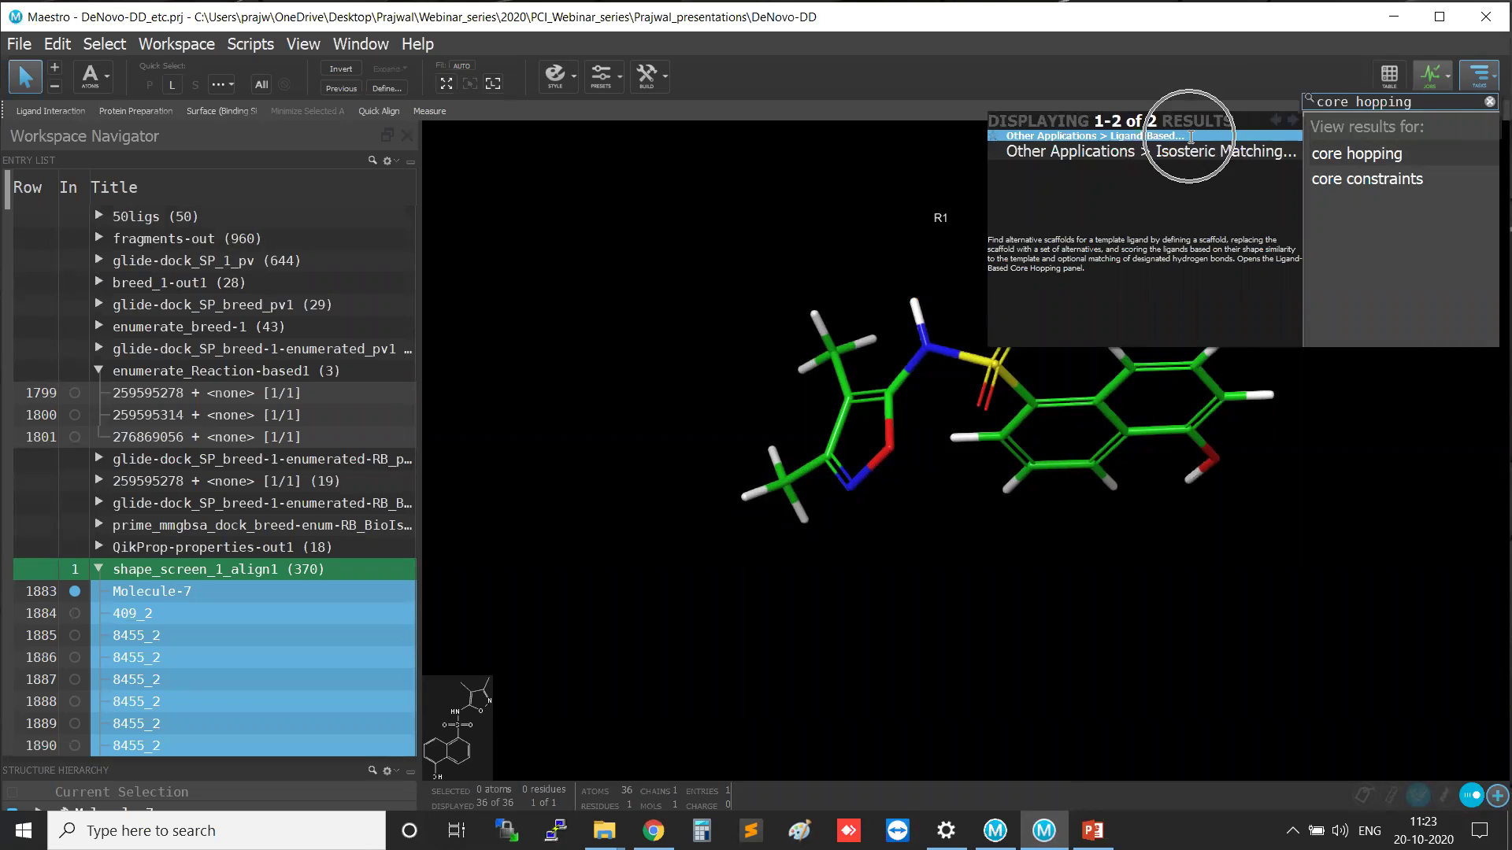
pyautogui.click(1190, 137)
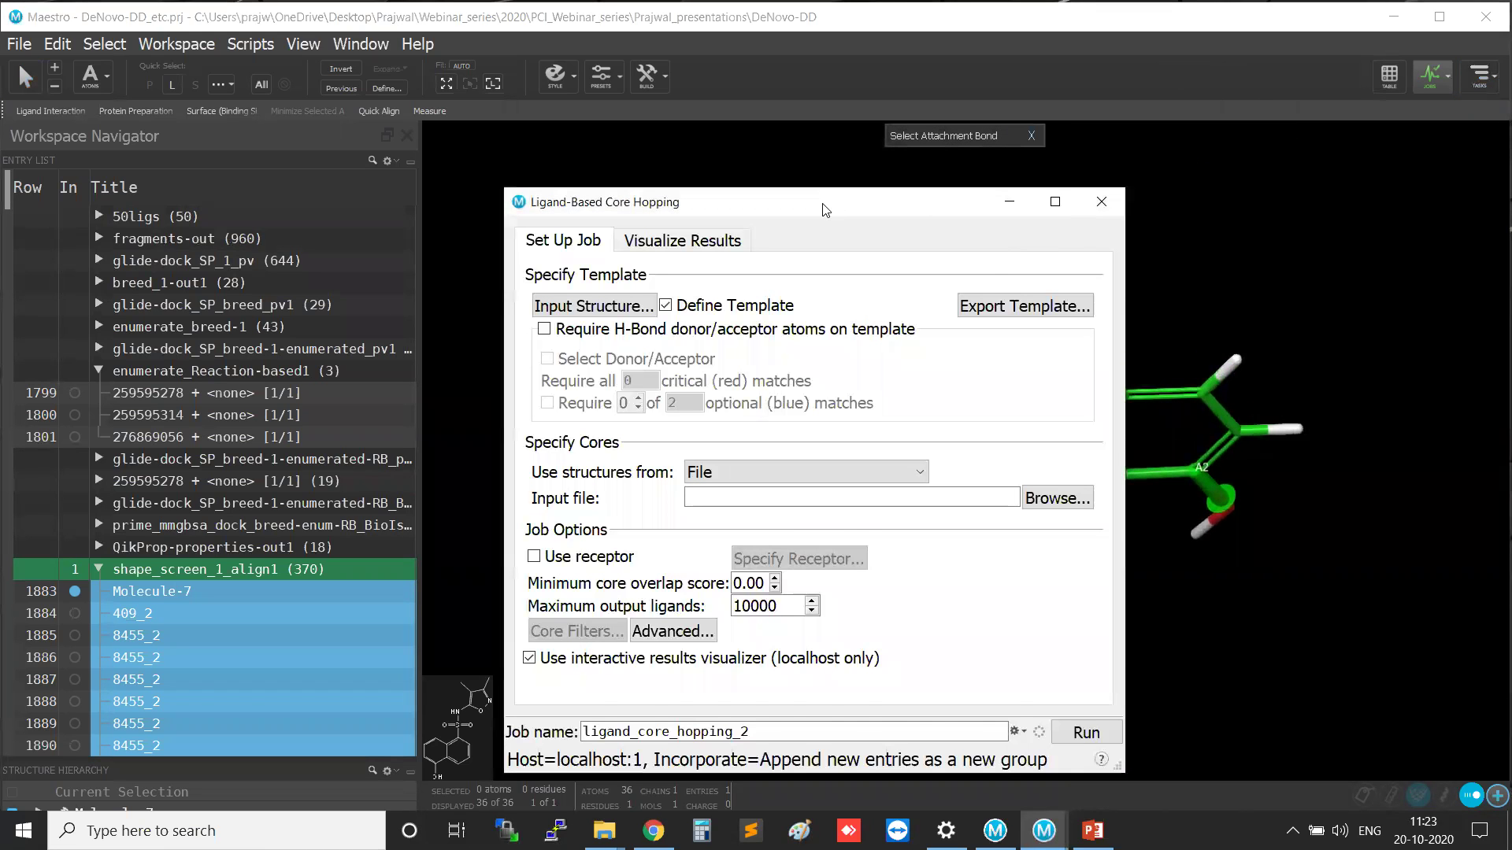
pyautogui.press('ctrl')
pyautogui.press('ctrl')
pyautogui.press('ctrl')
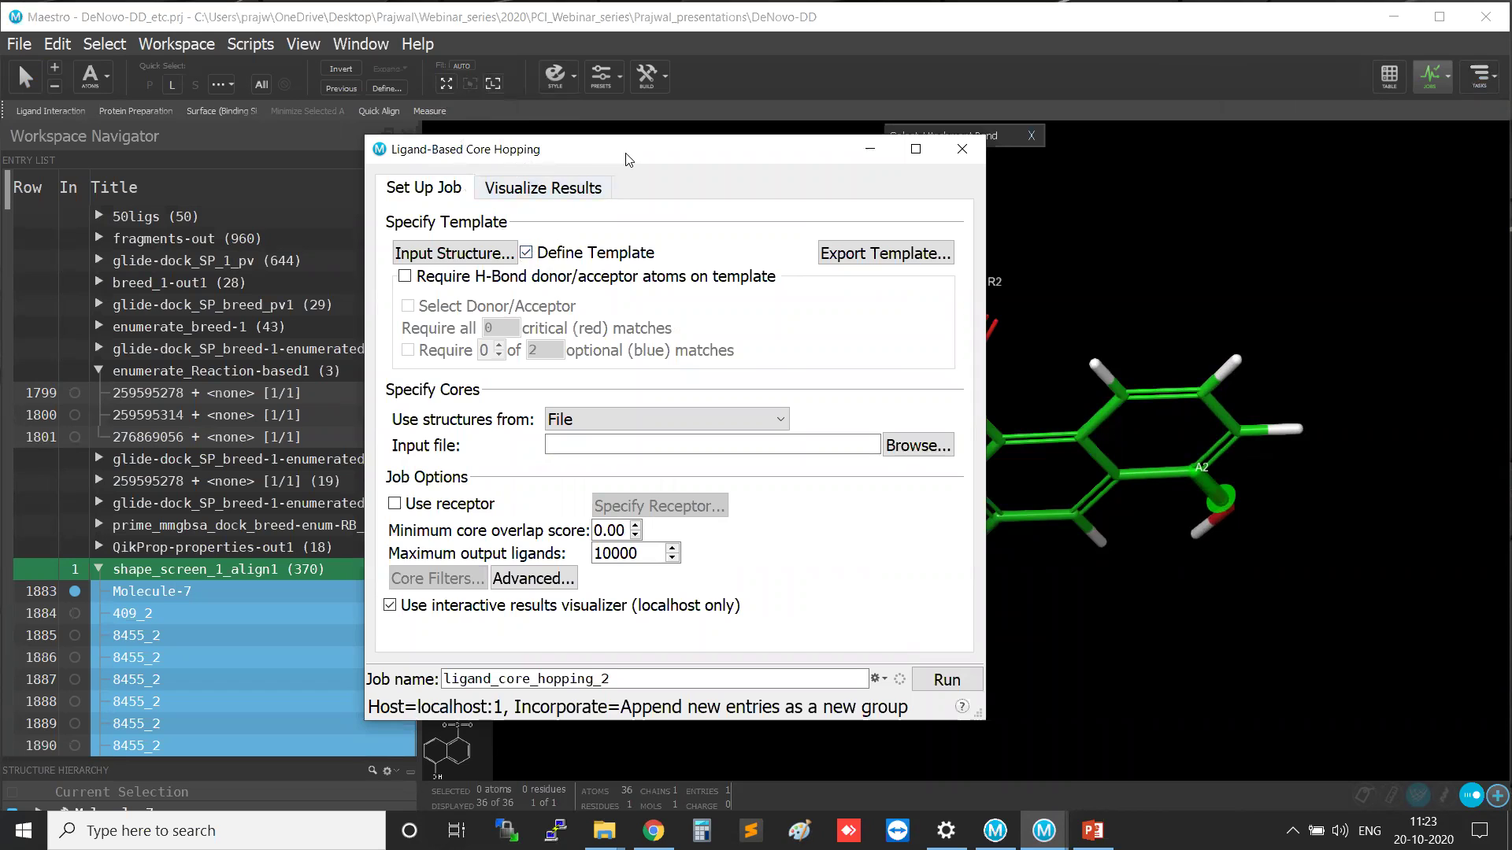
# Mark the sulfonamide S–N bond and the naphthalene C–OH bond of Molecule-7 as the template's attachment bonds.
pyautogui.moveTo(620, 160); pyautogui.dragTo(339, 140)
pyautogui.moveTo(999, 602); pyautogui.dragTo(990, 547, button='middle')
pyautogui.click(932, 361)
pyautogui.click(918, 364)
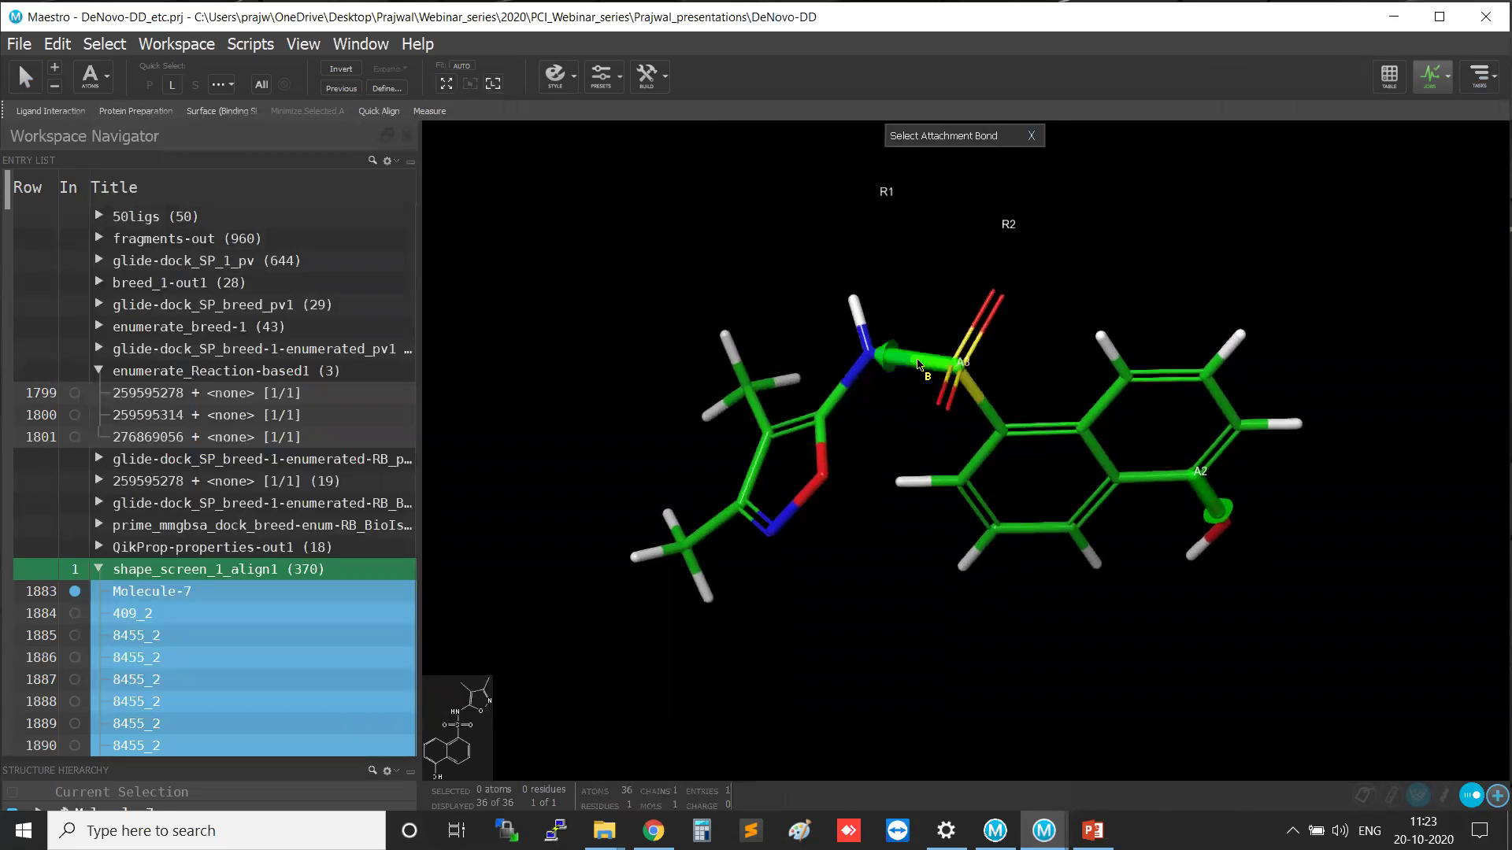
pyautogui.moveTo(1284, 578); pyautogui.dragTo(1277, 437, button='middle')
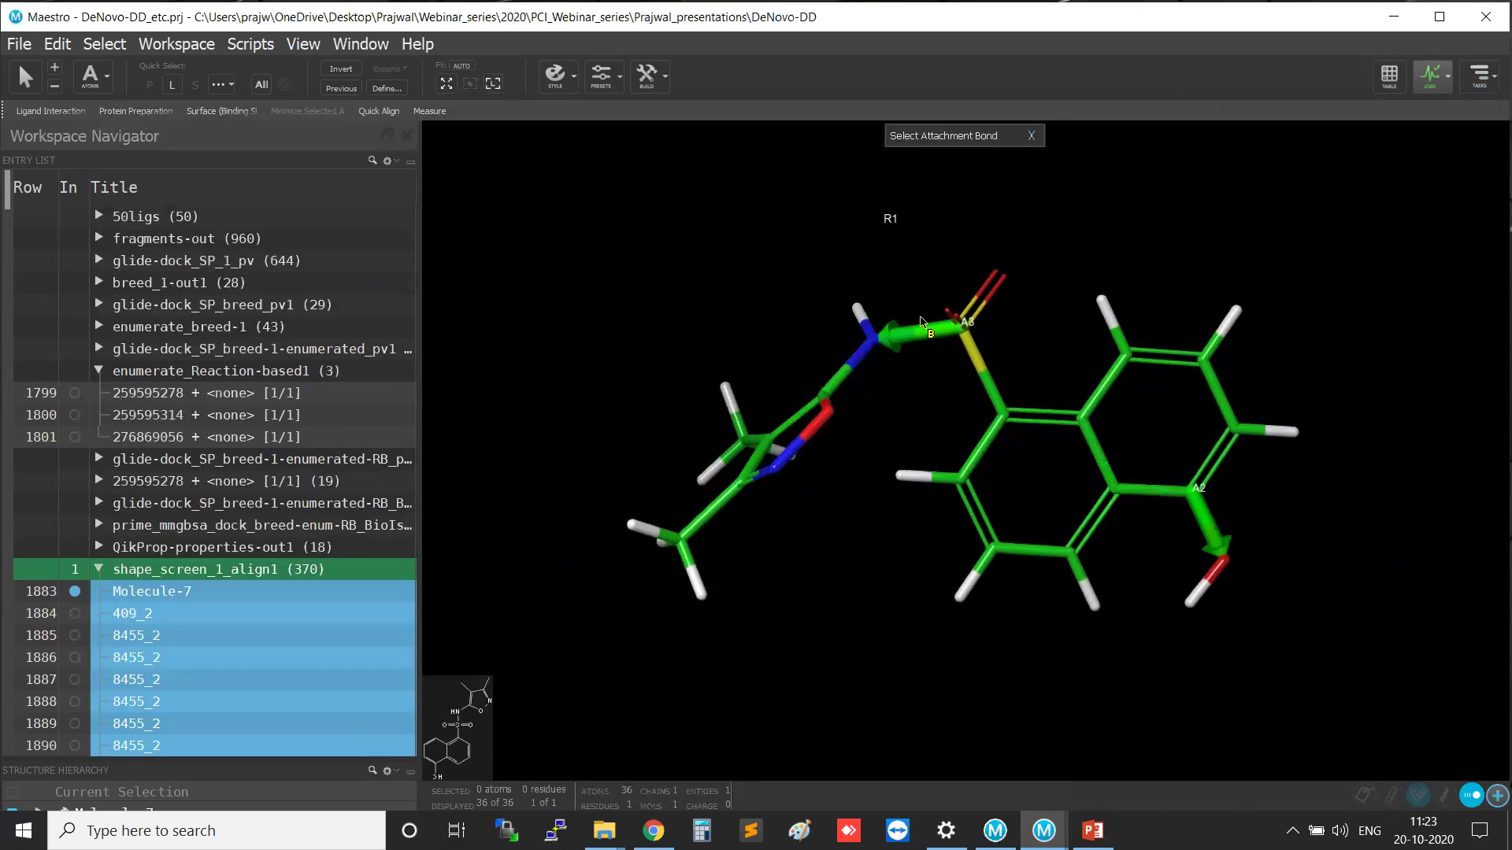
pyautogui.click(927, 336)
pyautogui.click(927, 336)
pyautogui.press('ctrl')
pyautogui.click(1205, 529)
pyautogui.click(1205, 528)
# Review the core hopping template settings and inspect the marked attachment bonds on Molecule-7, returning to the job setup.
pyautogui.click(1044, 830)
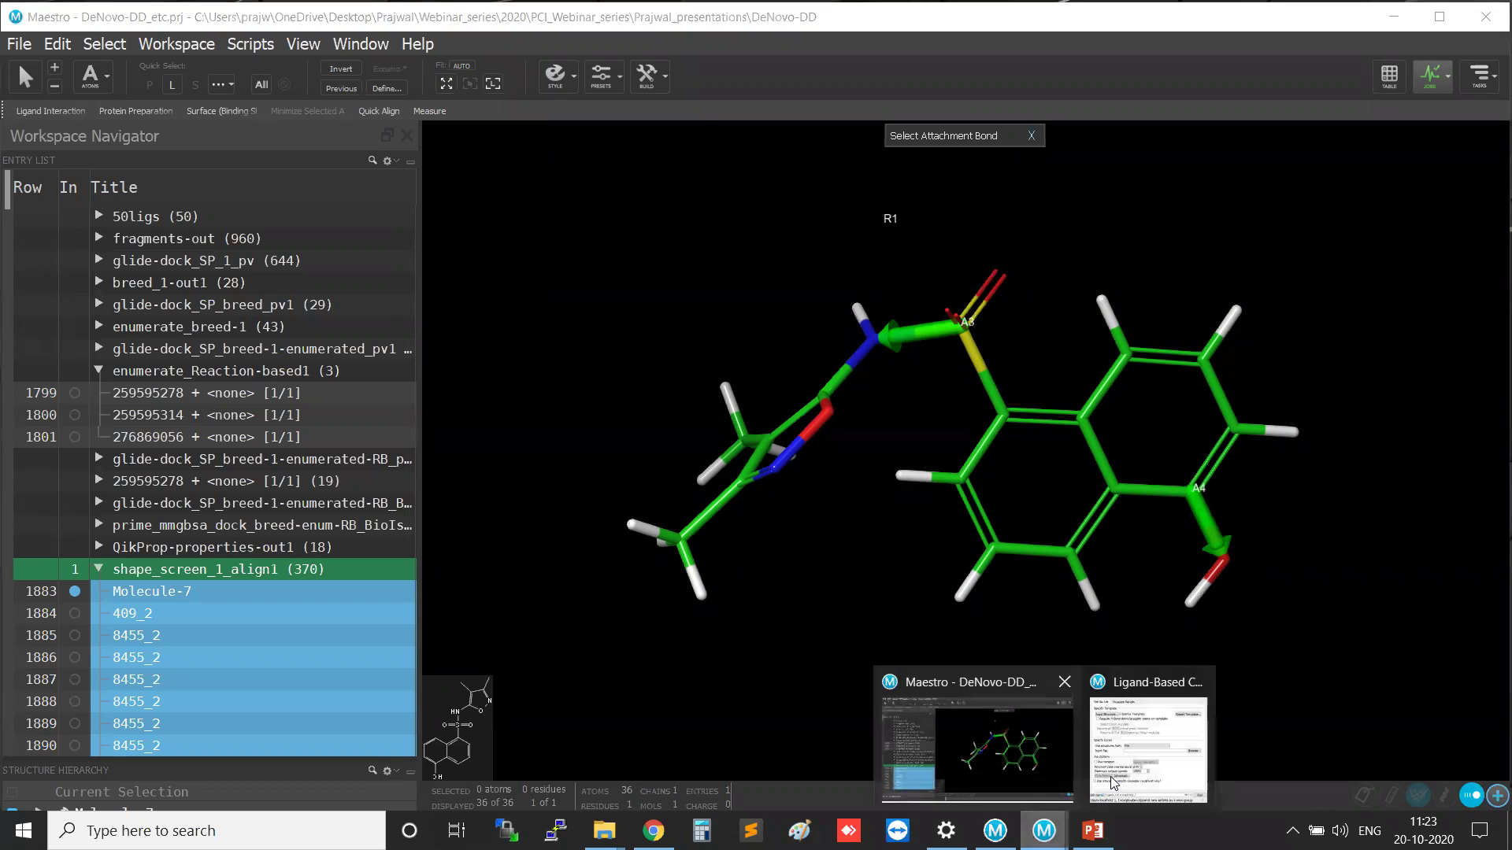
pyautogui.click(1113, 782)
pyautogui.press('ctrl')
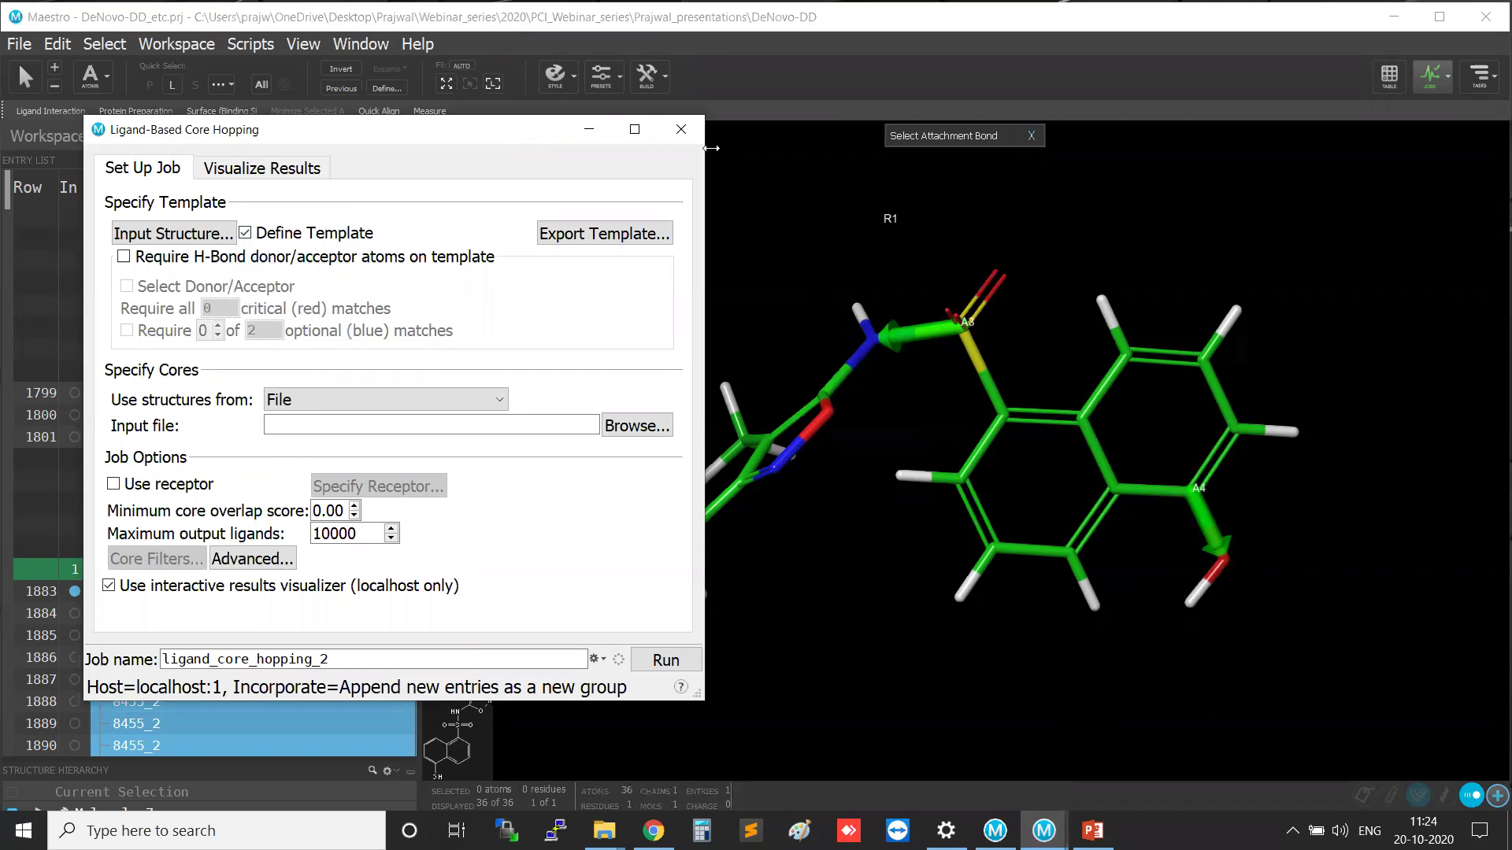
pyautogui.click(589, 129)
pyautogui.moveTo(891, 386); pyautogui.dragTo(900, 457, button='middle')
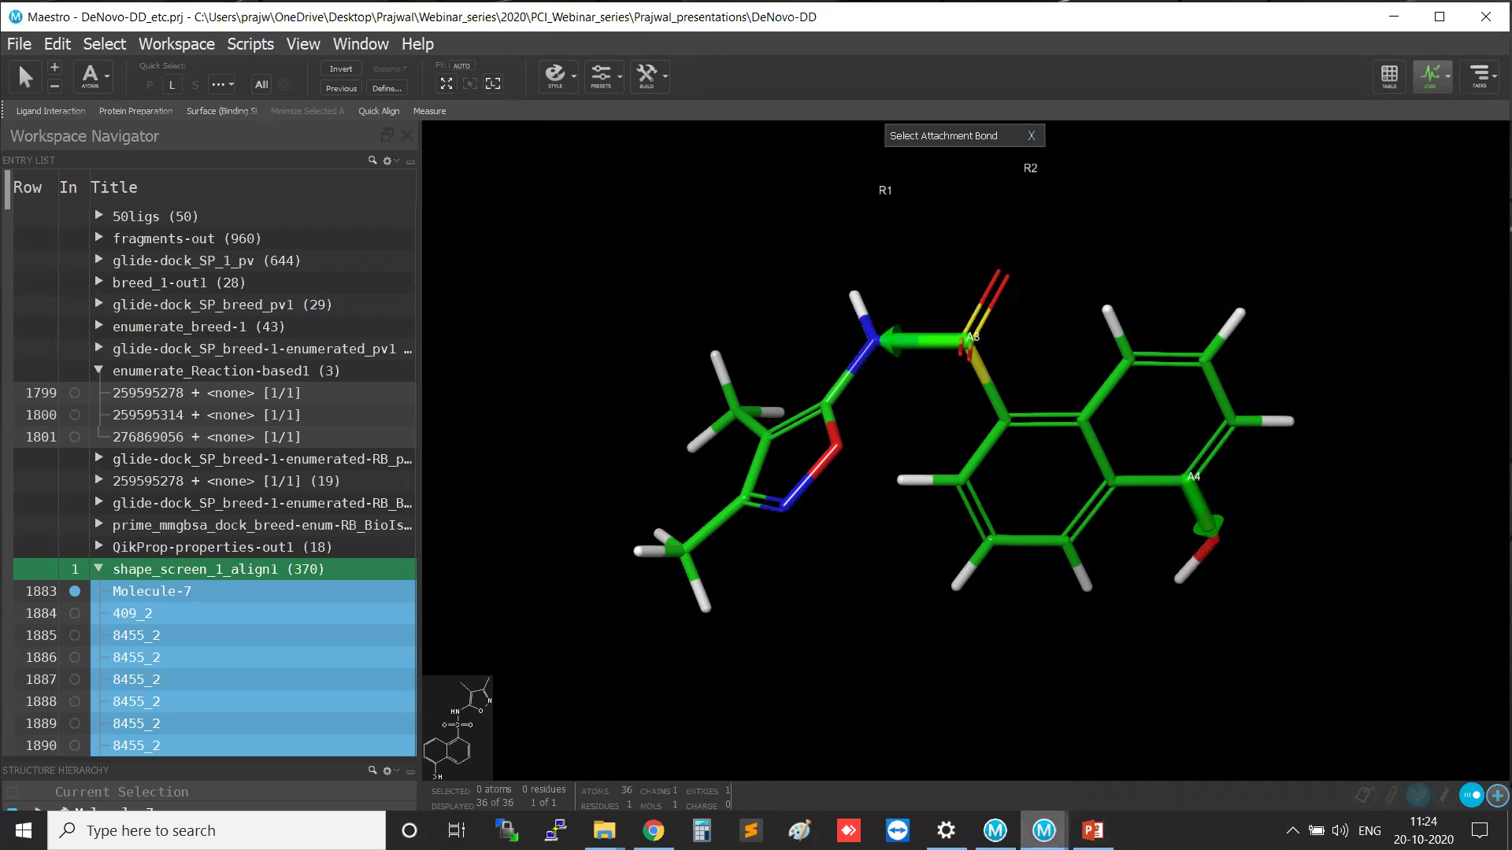
pyautogui.moveTo(1044, 828)
pyautogui.click(1128, 756)
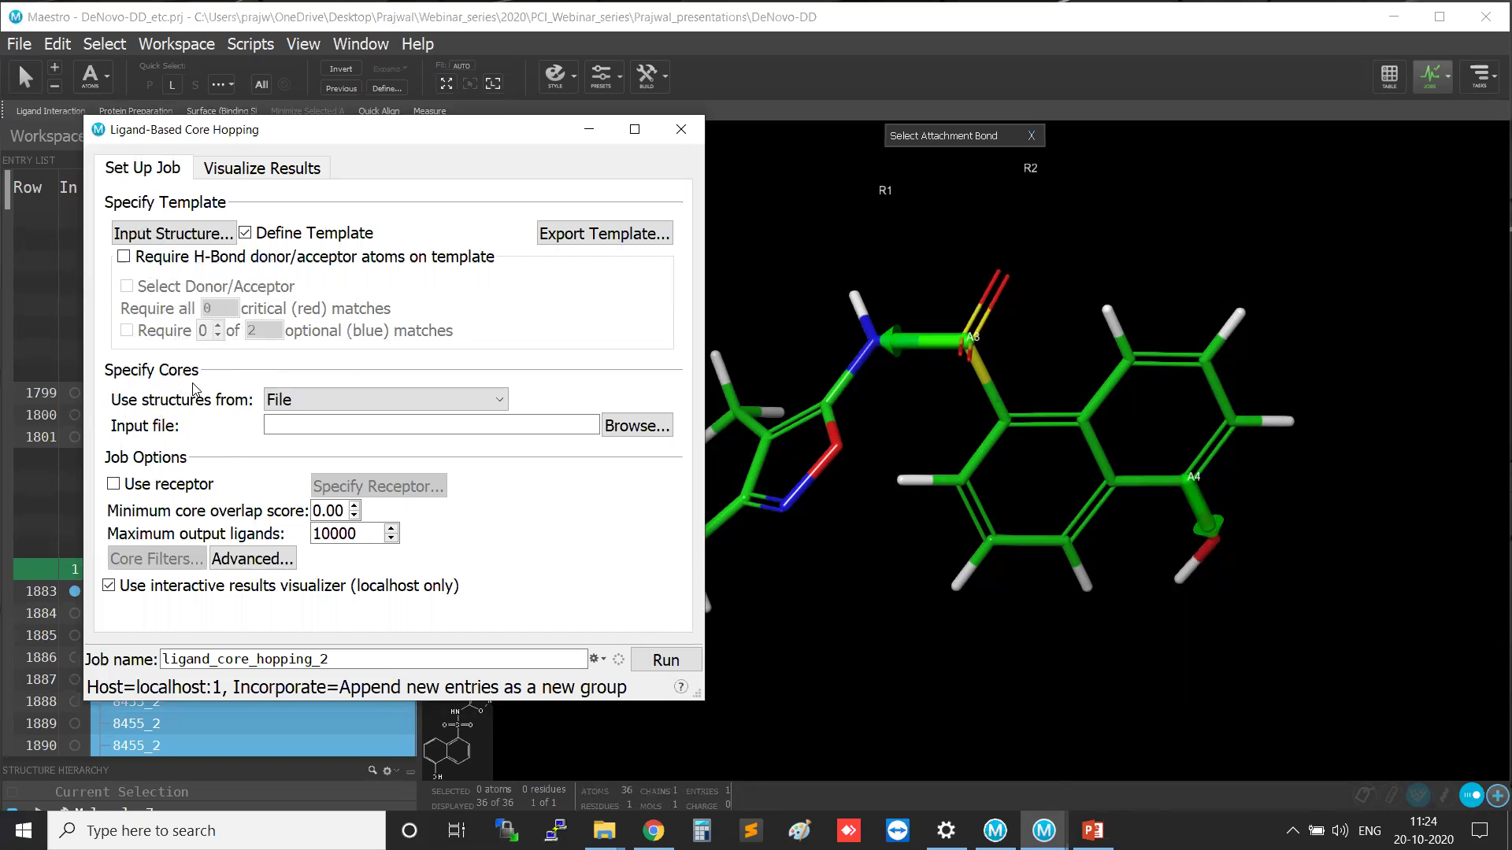
# Browse for the cores' input file and compare the four core_library_2014.1 database files in the core_library folder.
pyautogui.click(630, 428)
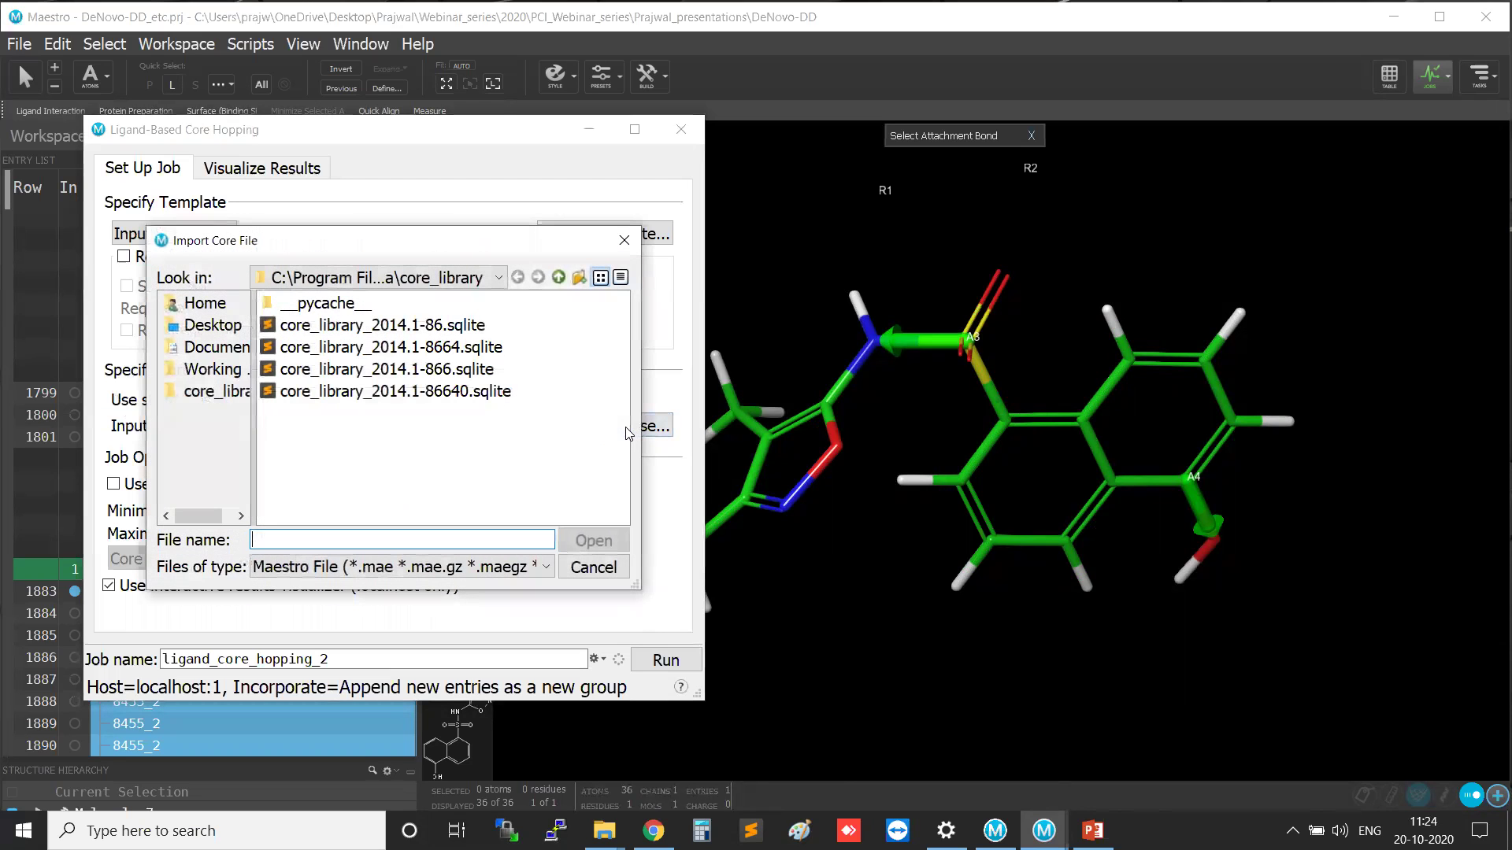
pyautogui.click(480, 327)
pyautogui.click(478, 352)
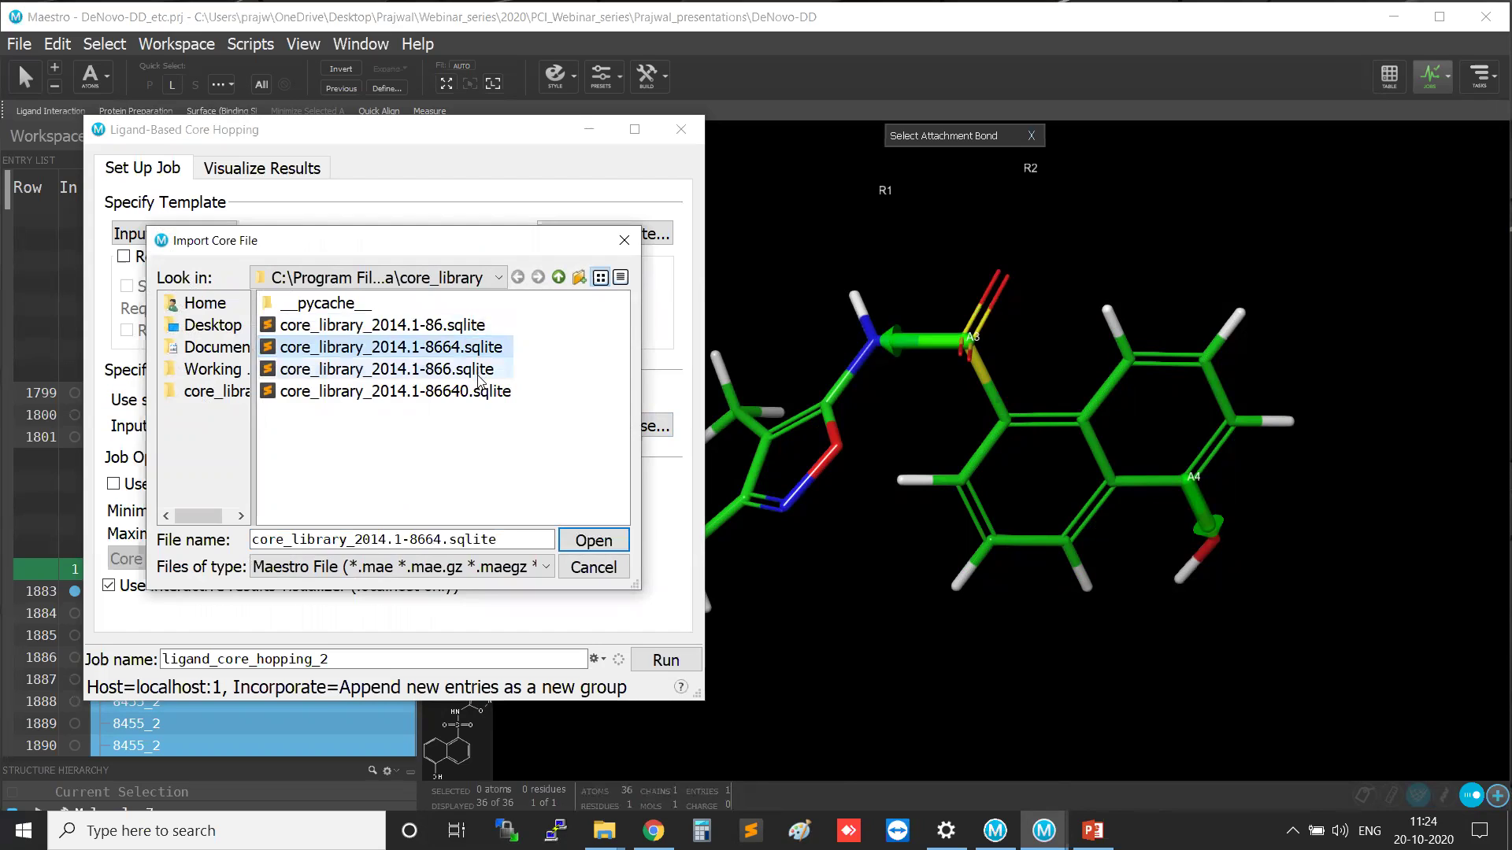
pyautogui.click(481, 372)
pyautogui.click(481, 394)
pyautogui.click(482, 370)
pyautogui.click(477, 349)
pyautogui.click(473, 328)
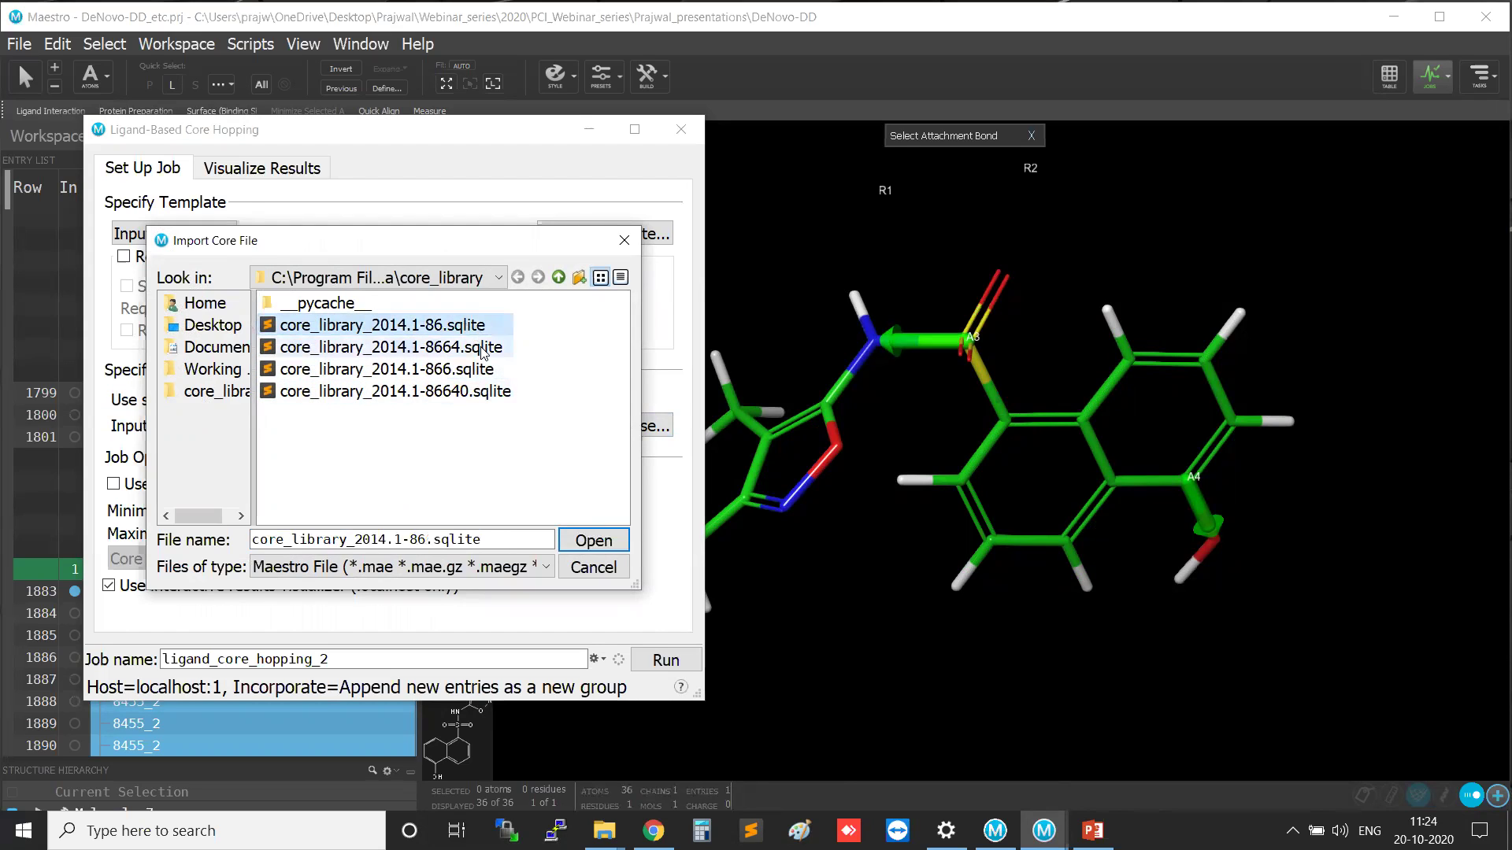
pyautogui.click(478, 348)
pyautogui.click(481, 370)
pyautogui.click(482, 391)
pyautogui.click(477, 325)
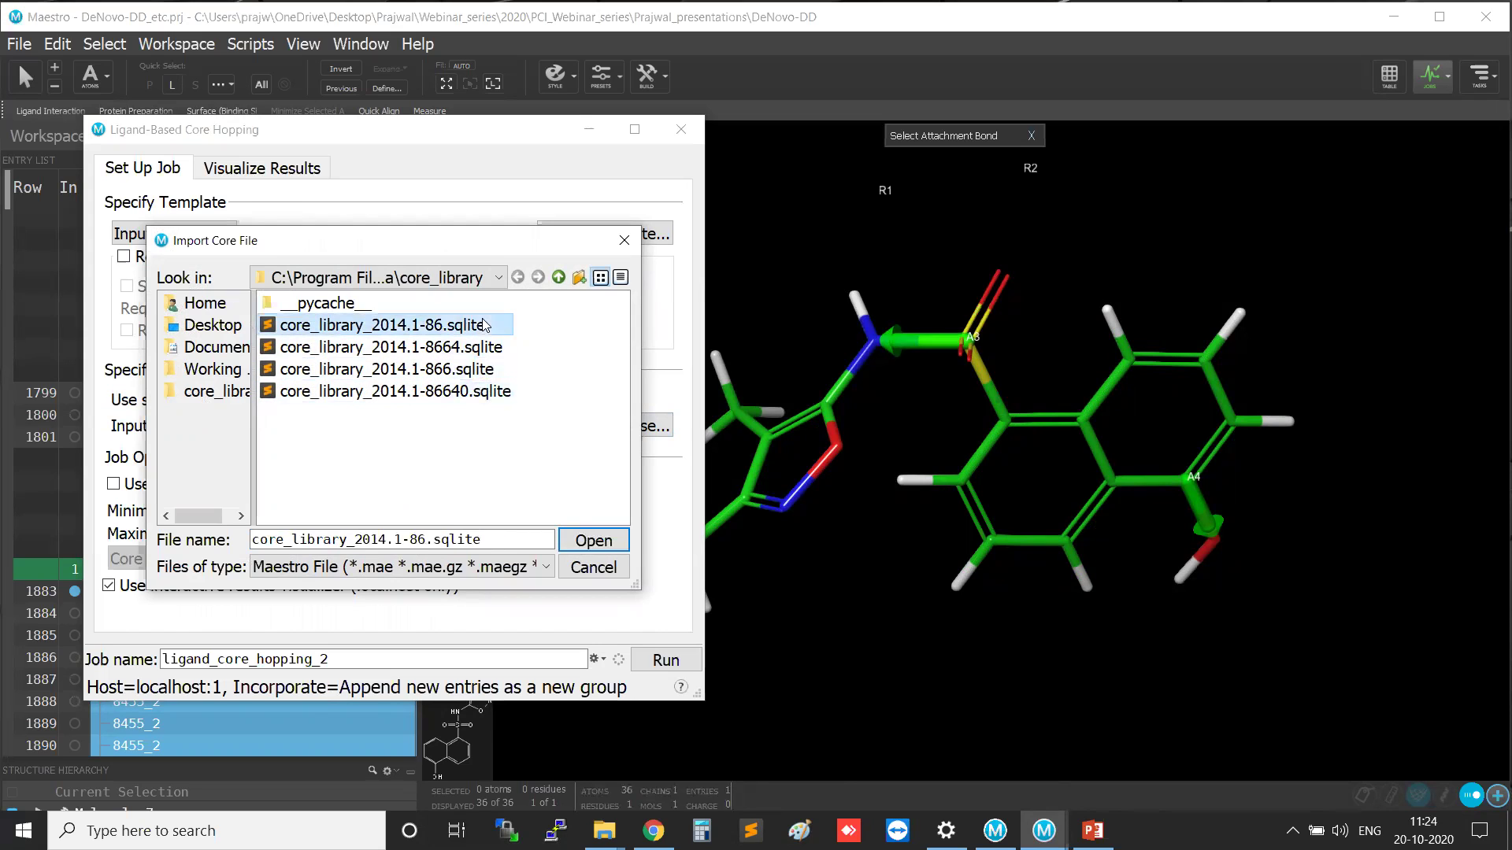
# Load core_library_2014.1-86640.sqlite as the input file for the cores.
pyautogui.click(492, 393)
pyautogui.press('ctrl')
pyautogui.press('ctrl')
pyautogui.press('ctrl')
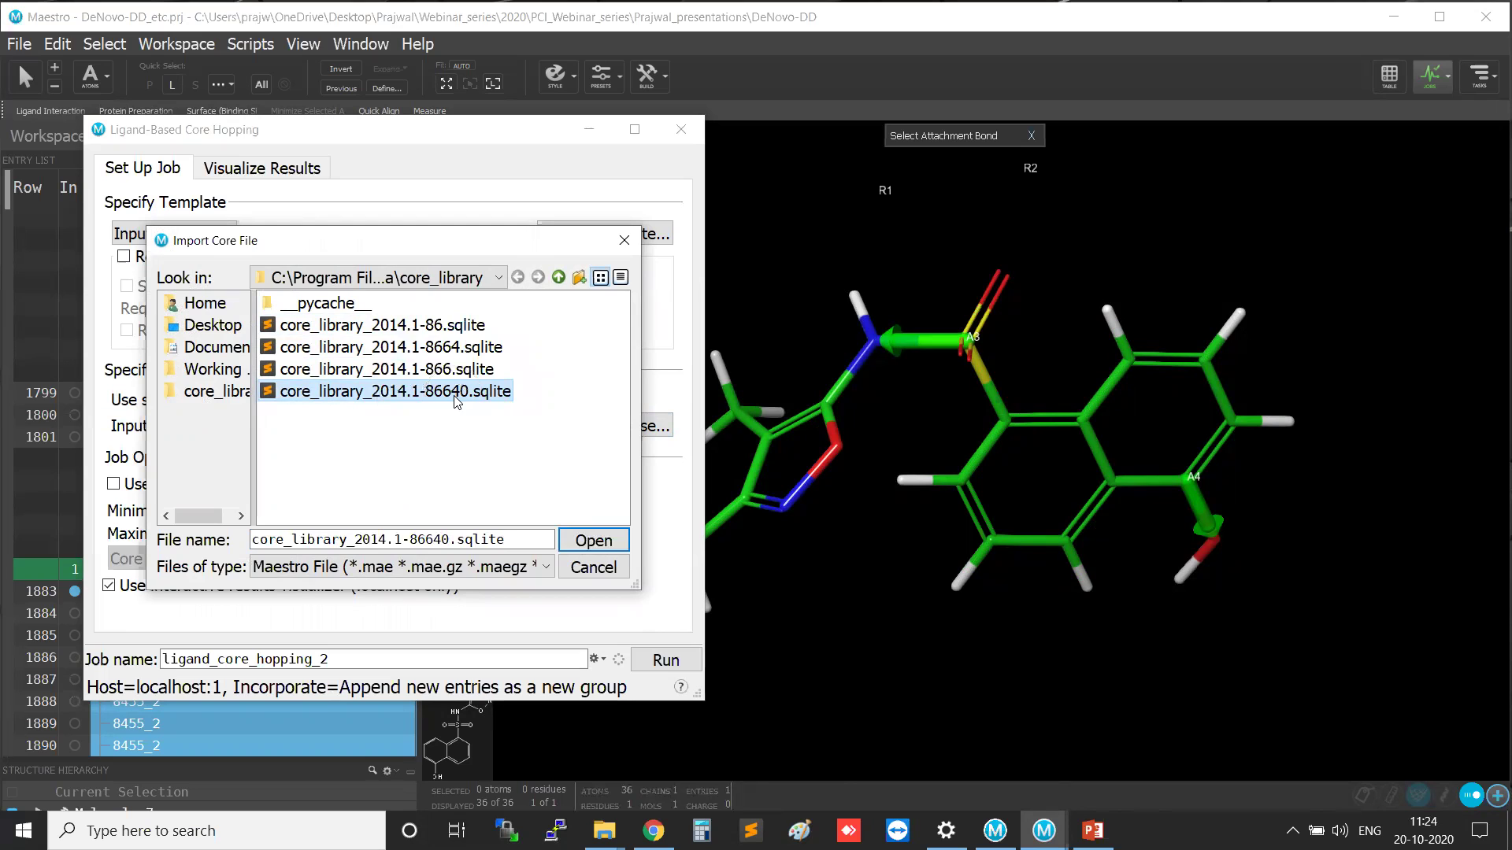
pyautogui.click(593, 541)
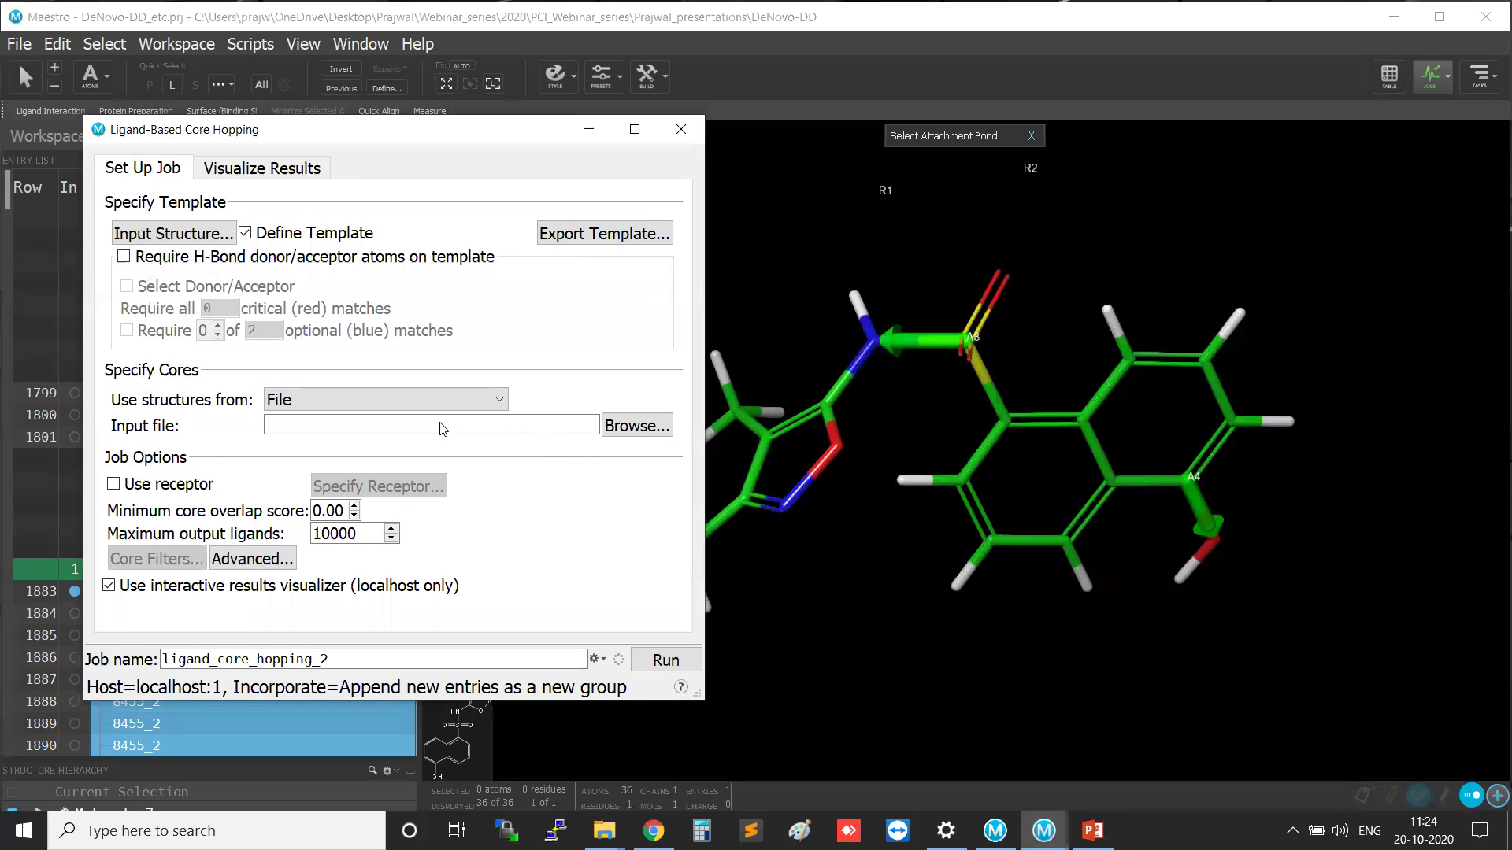
# Review the core hopping job setup, highlight the core library file name, and minimize the dialog.
pyautogui.moveTo(400, 426); pyautogui.dragTo(537, 429)
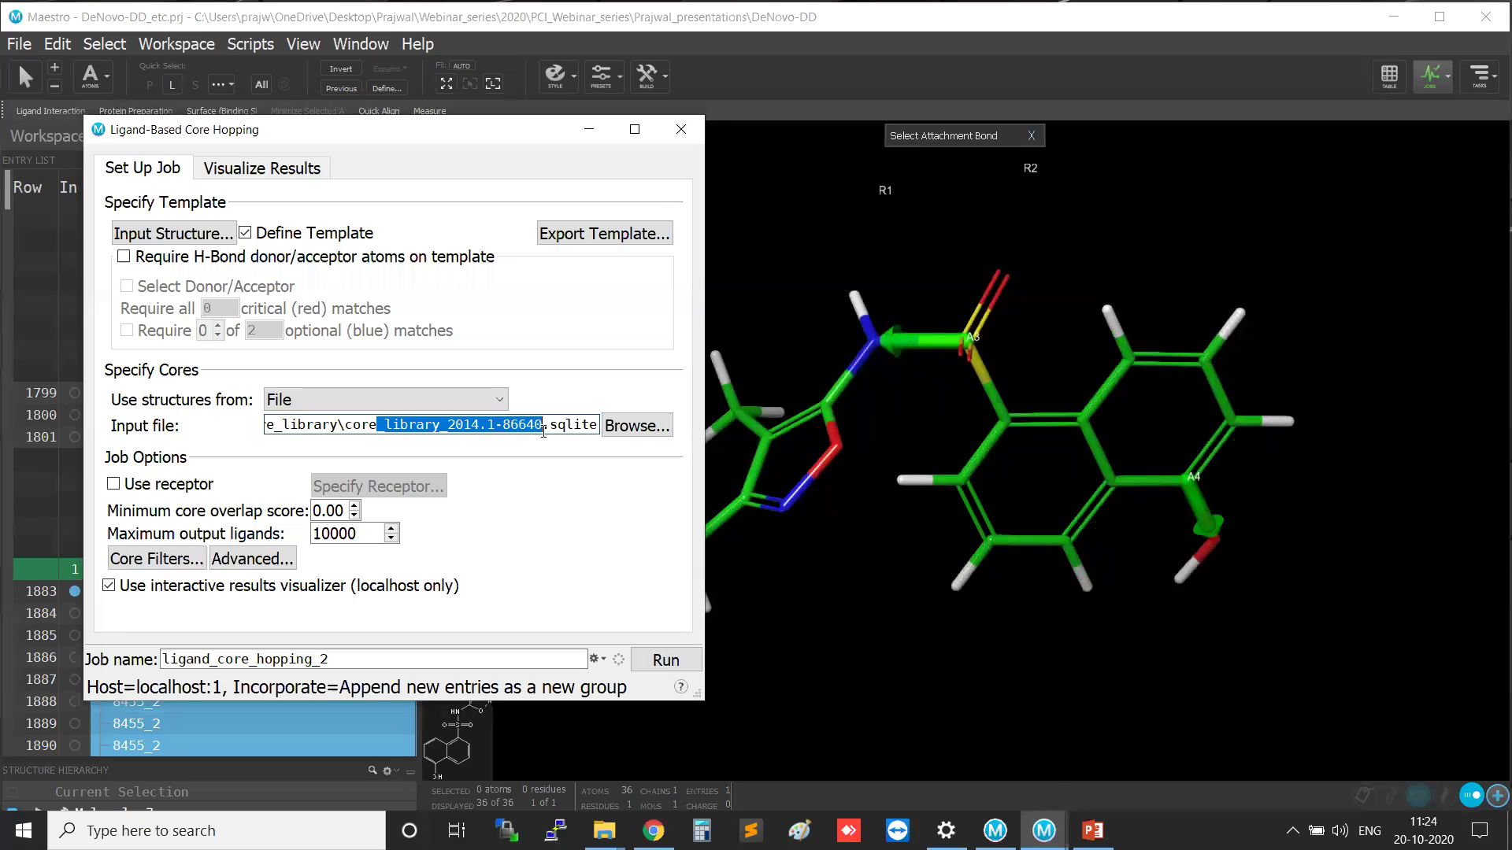
pyautogui.click(455, 426)
pyautogui.moveTo(383, 424); pyautogui.dragTo(549, 432)
pyautogui.click(668, 663)
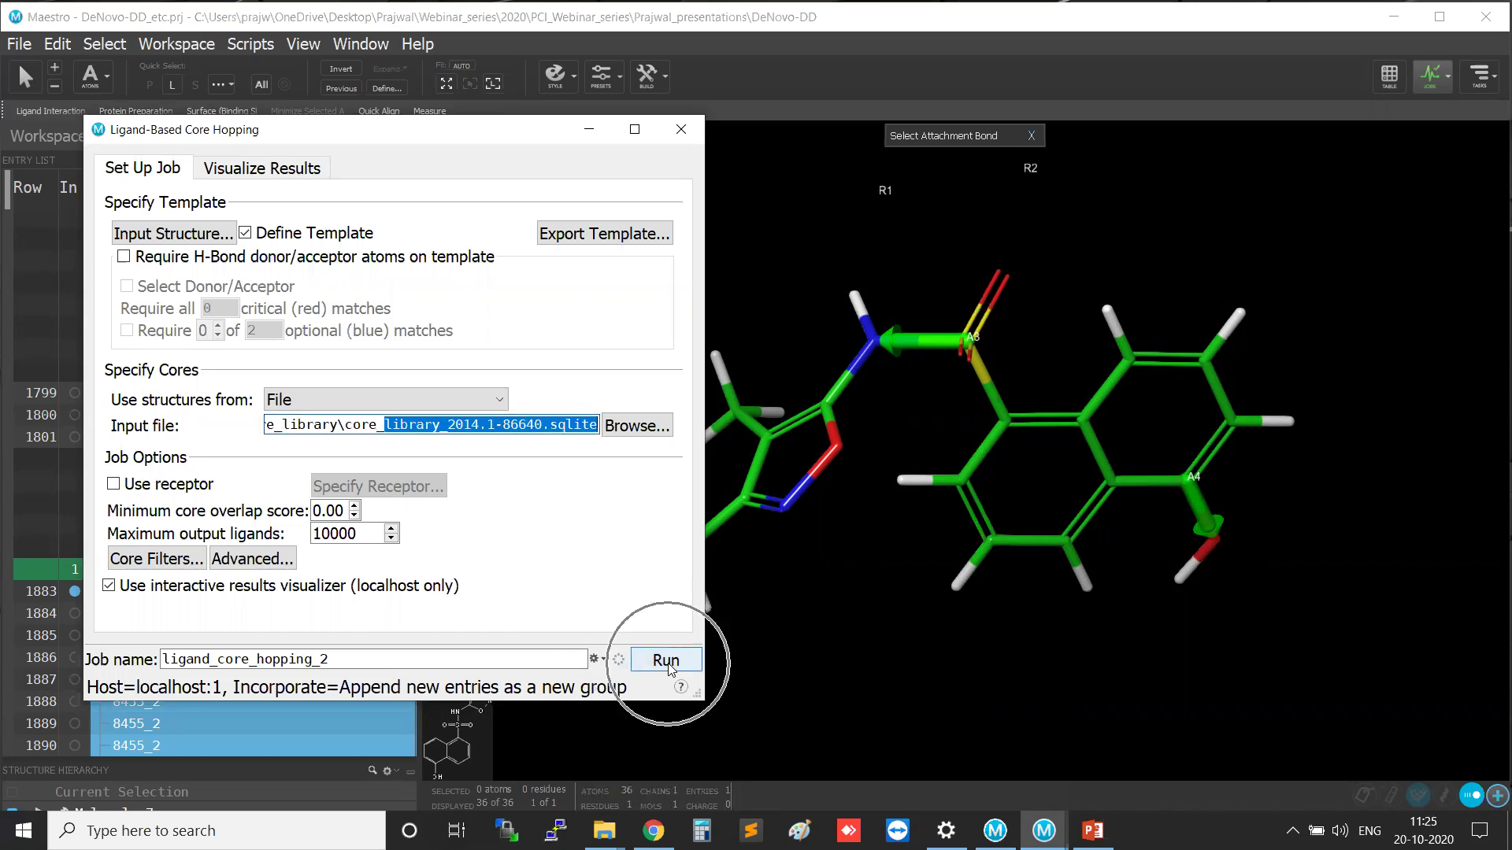
pyautogui.click(669, 664)
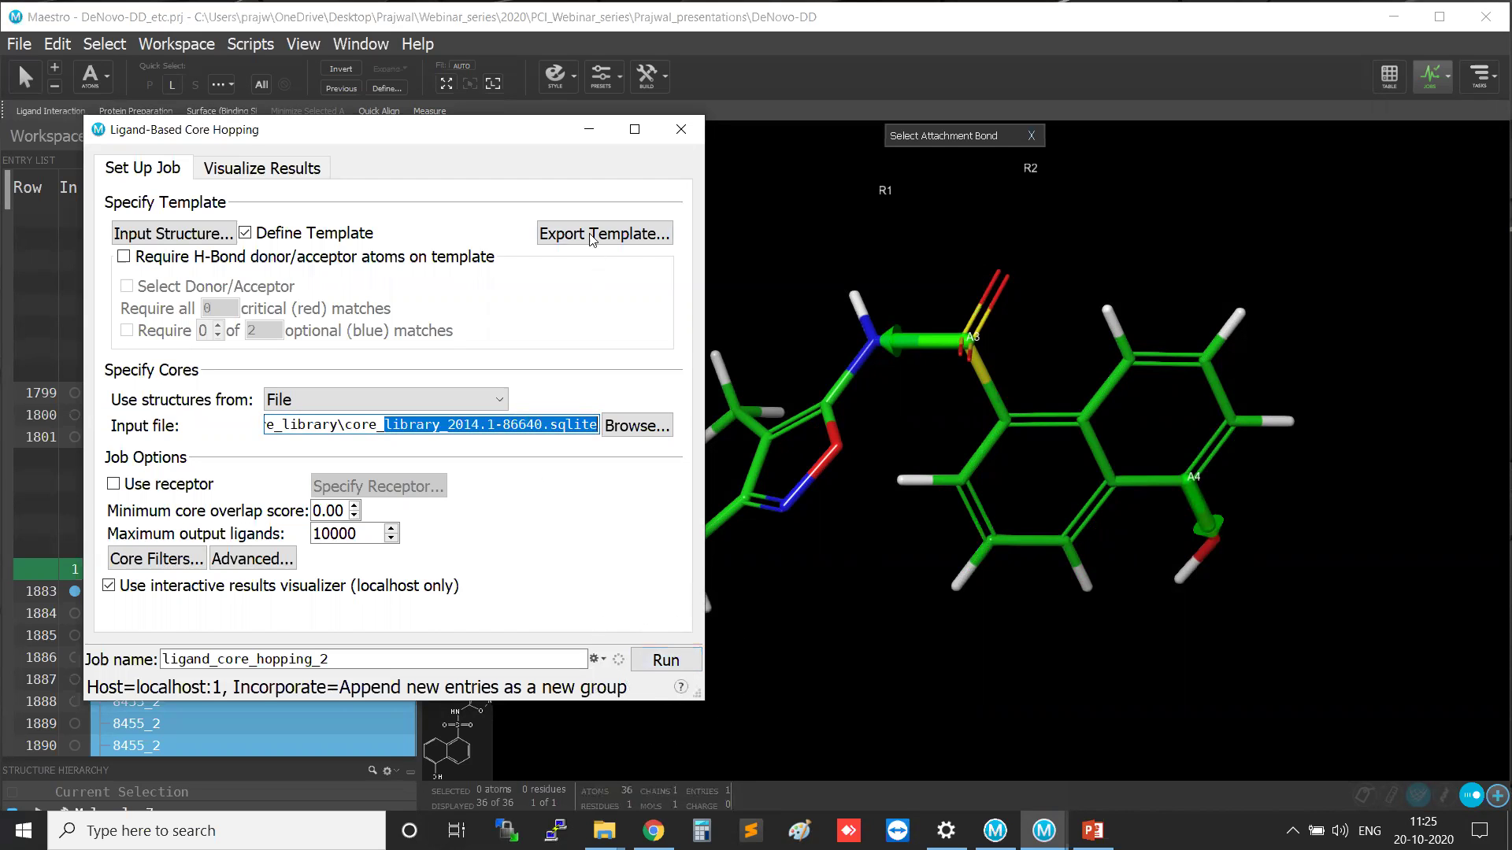
pyautogui.click(590, 132)
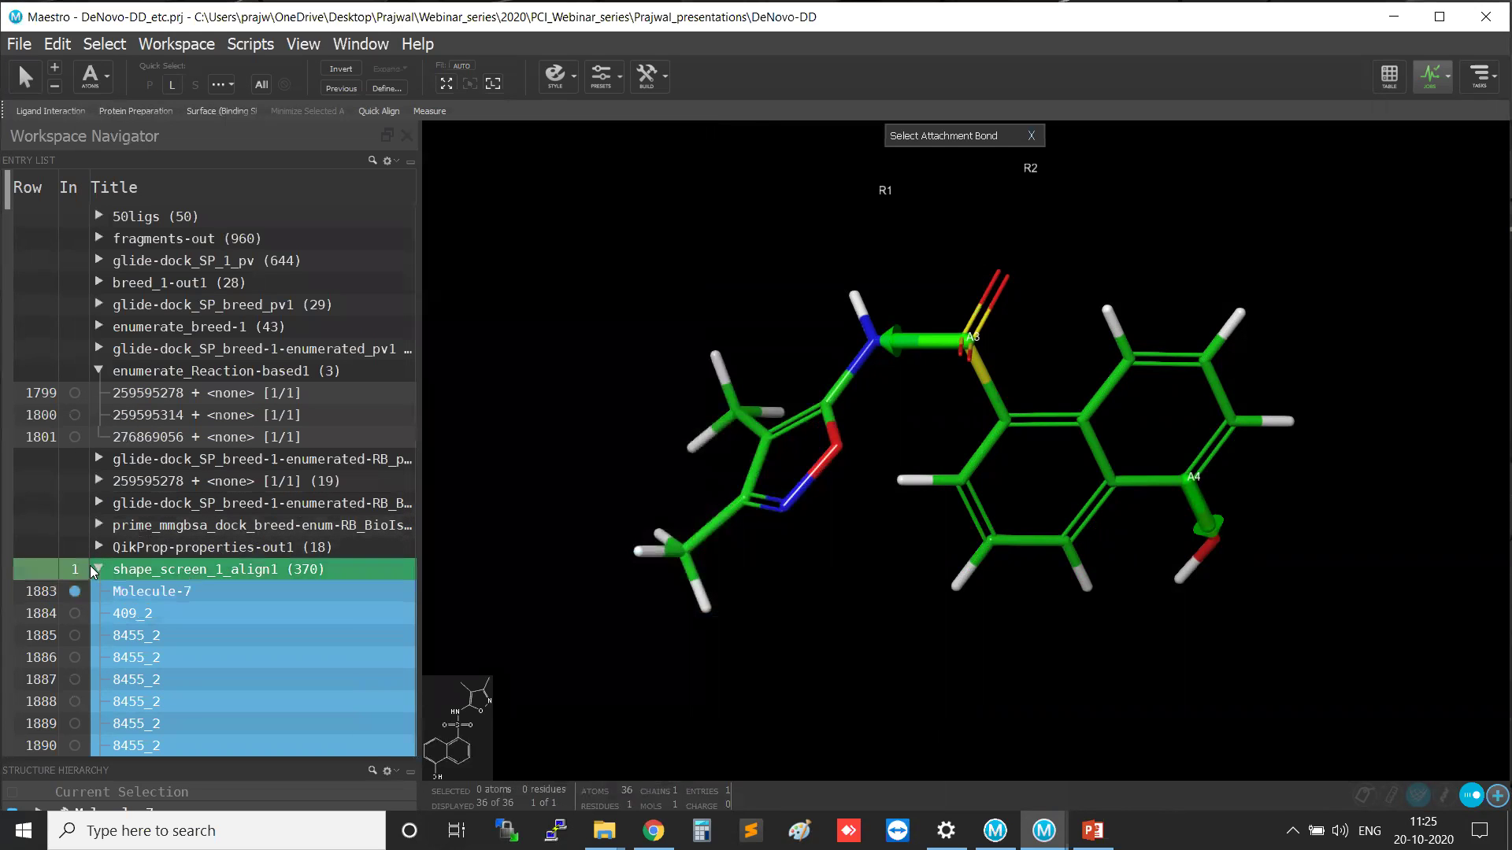
# Collapse shape_screen_1_align1, expand the Core-hopping group, and display its first entry, St 9, to inspect its 3D structure.
pyautogui.click(123, 593)
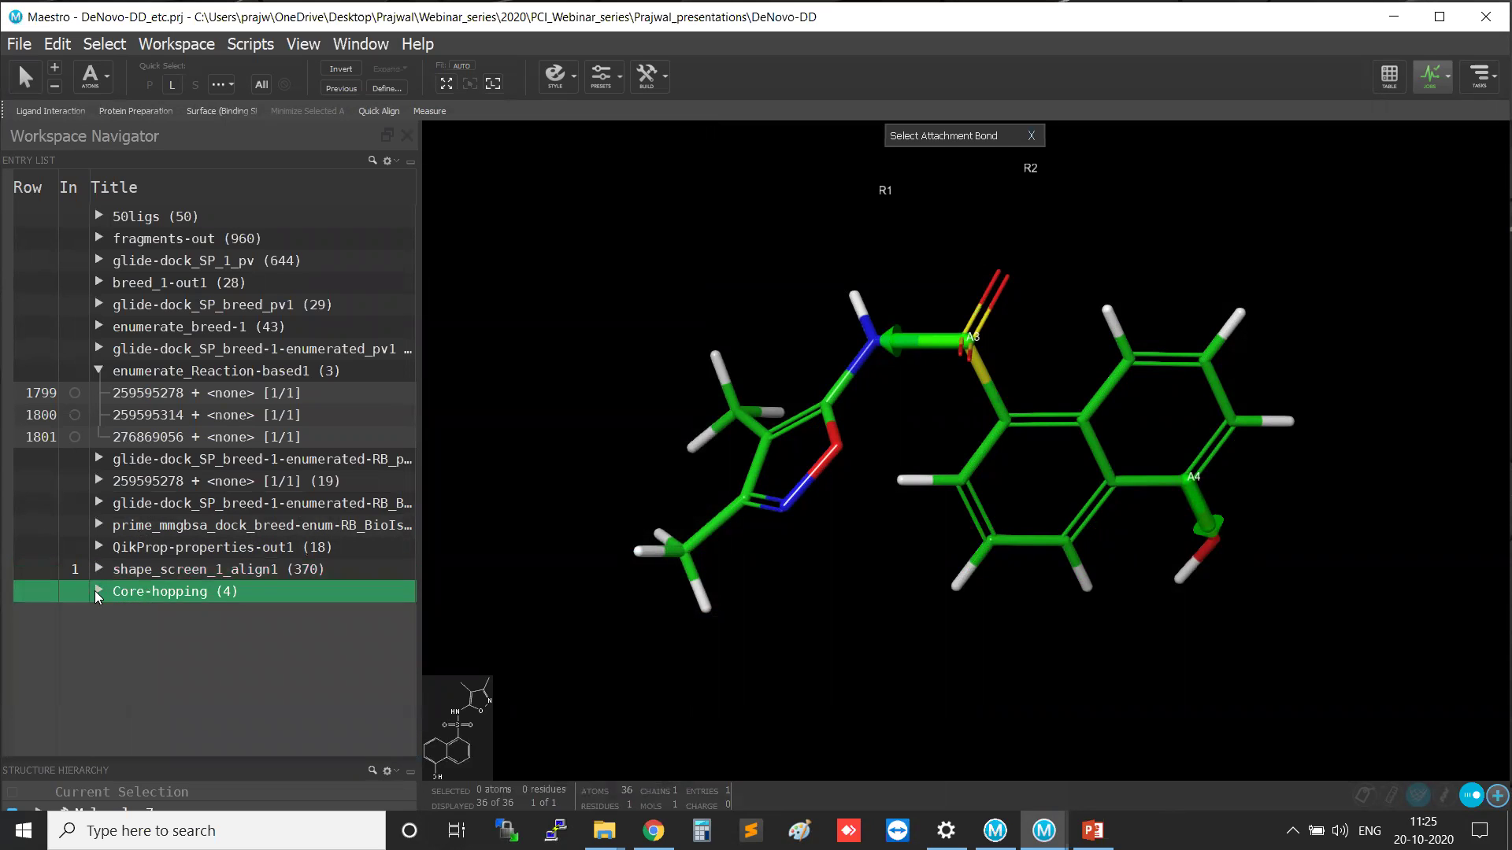
pyautogui.click(98, 591)
pyautogui.click(75, 614)
pyautogui.moveTo(997, 645); pyautogui.dragTo(888, 579, button='middle')
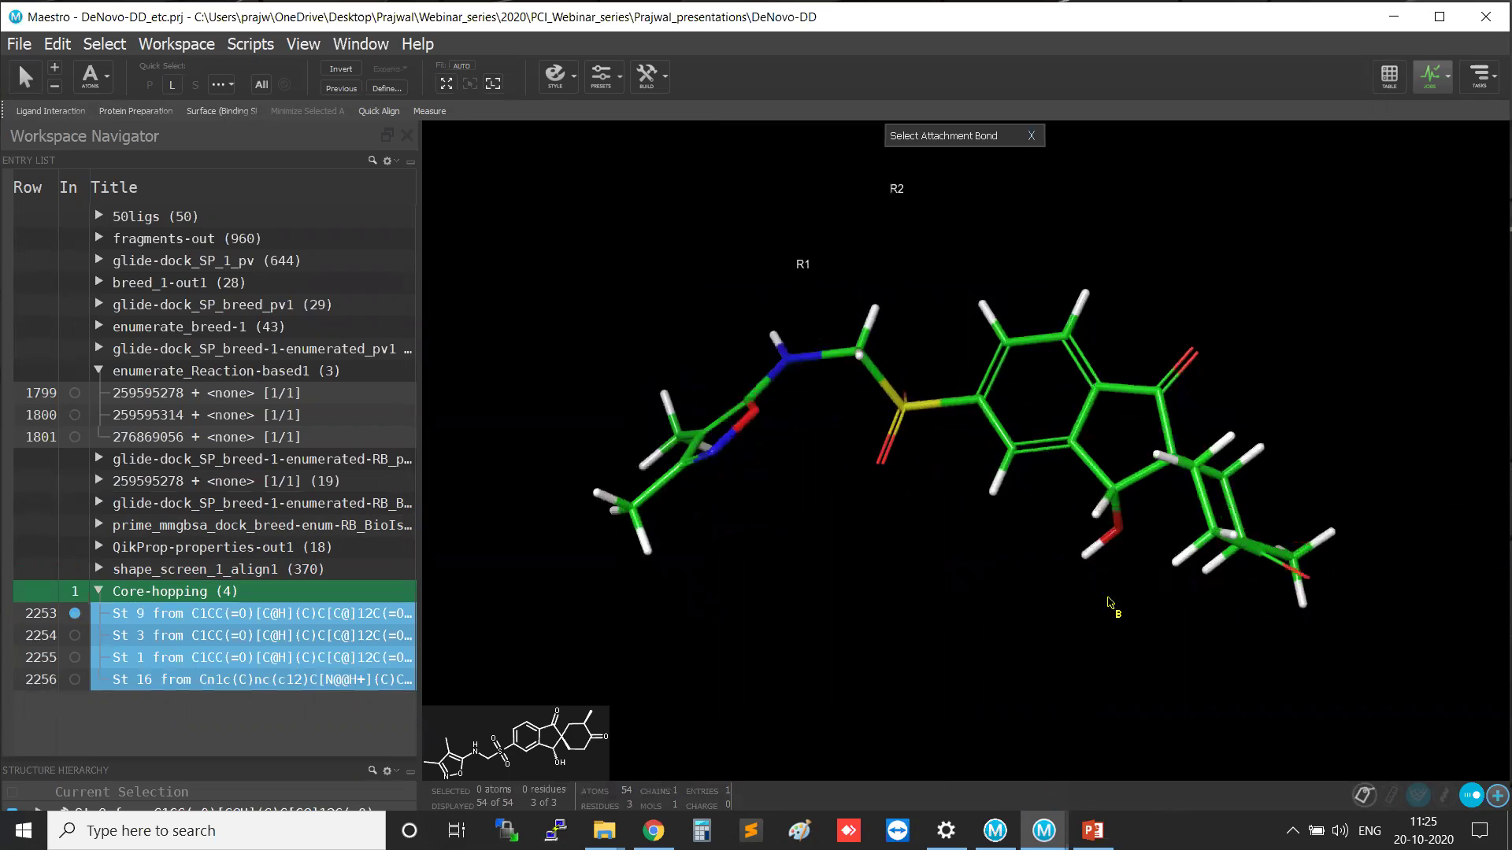
pyautogui.moveTo(986, 612); pyautogui.dragTo(1024, 620, button='middle')
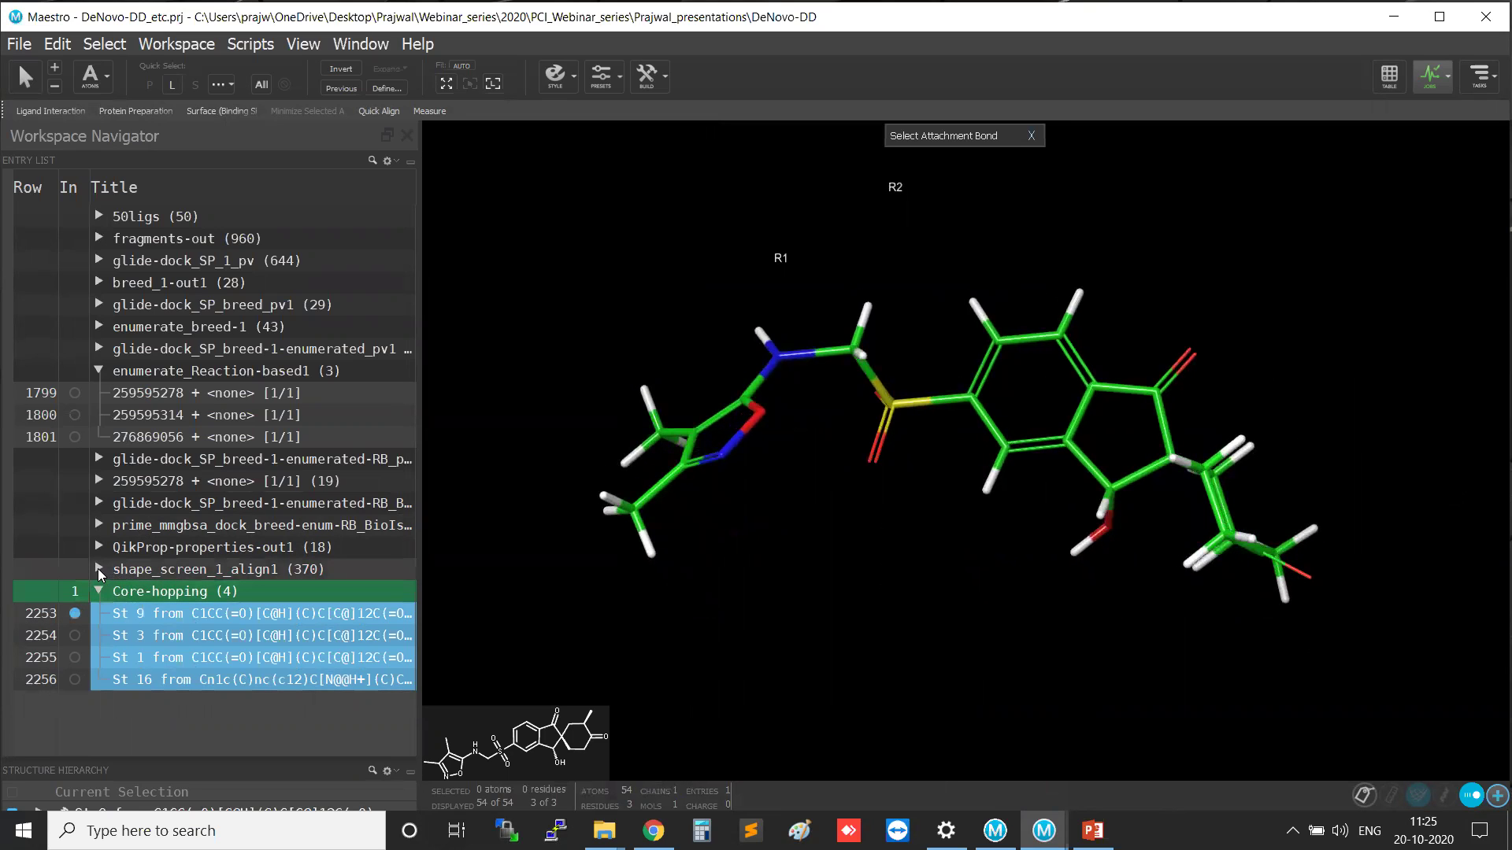
# Fix Molecule-7 in the workspace and include the first Core-hopping entry, St 9, alongside it.
pyautogui.click(98, 568)
pyautogui.click(75, 591)
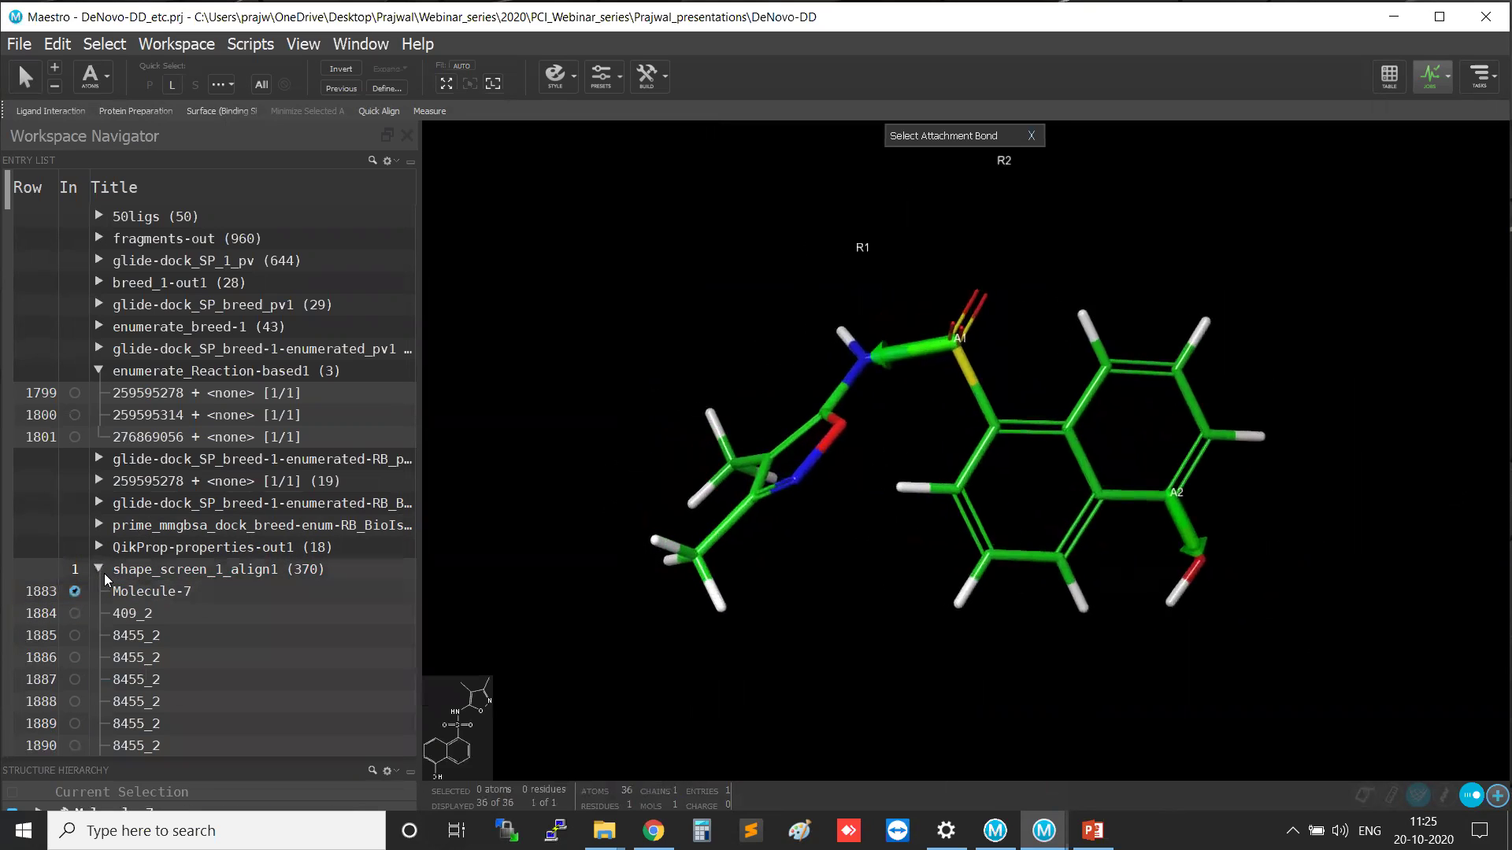
pyautogui.click(97, 568)
pyautogui.click(75, 613)
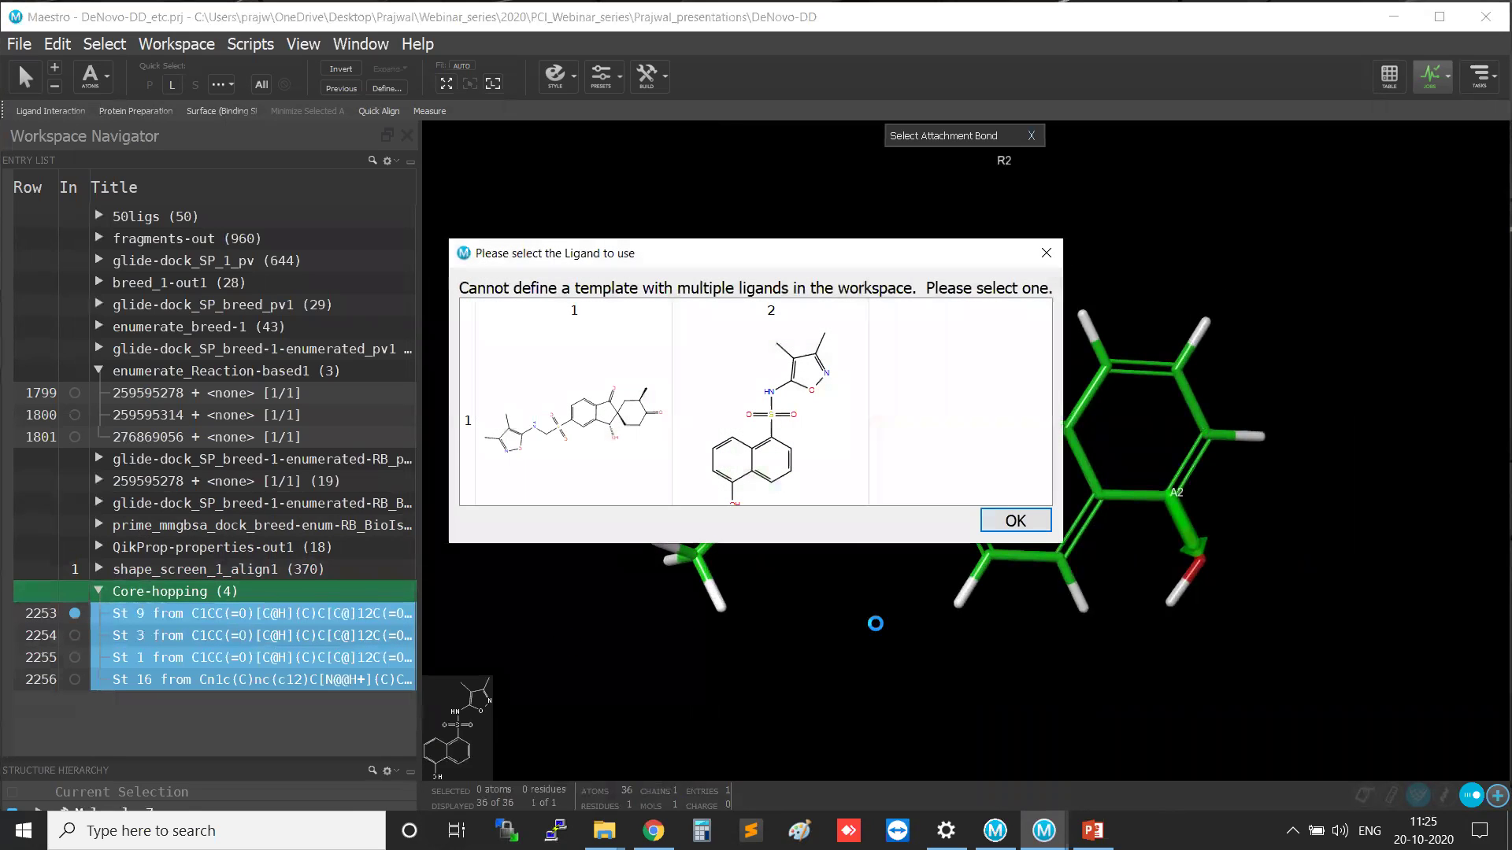
# Dismiss the template ligand selection dialog without choosing a ligand.
pyautogui.click(1012, 524)
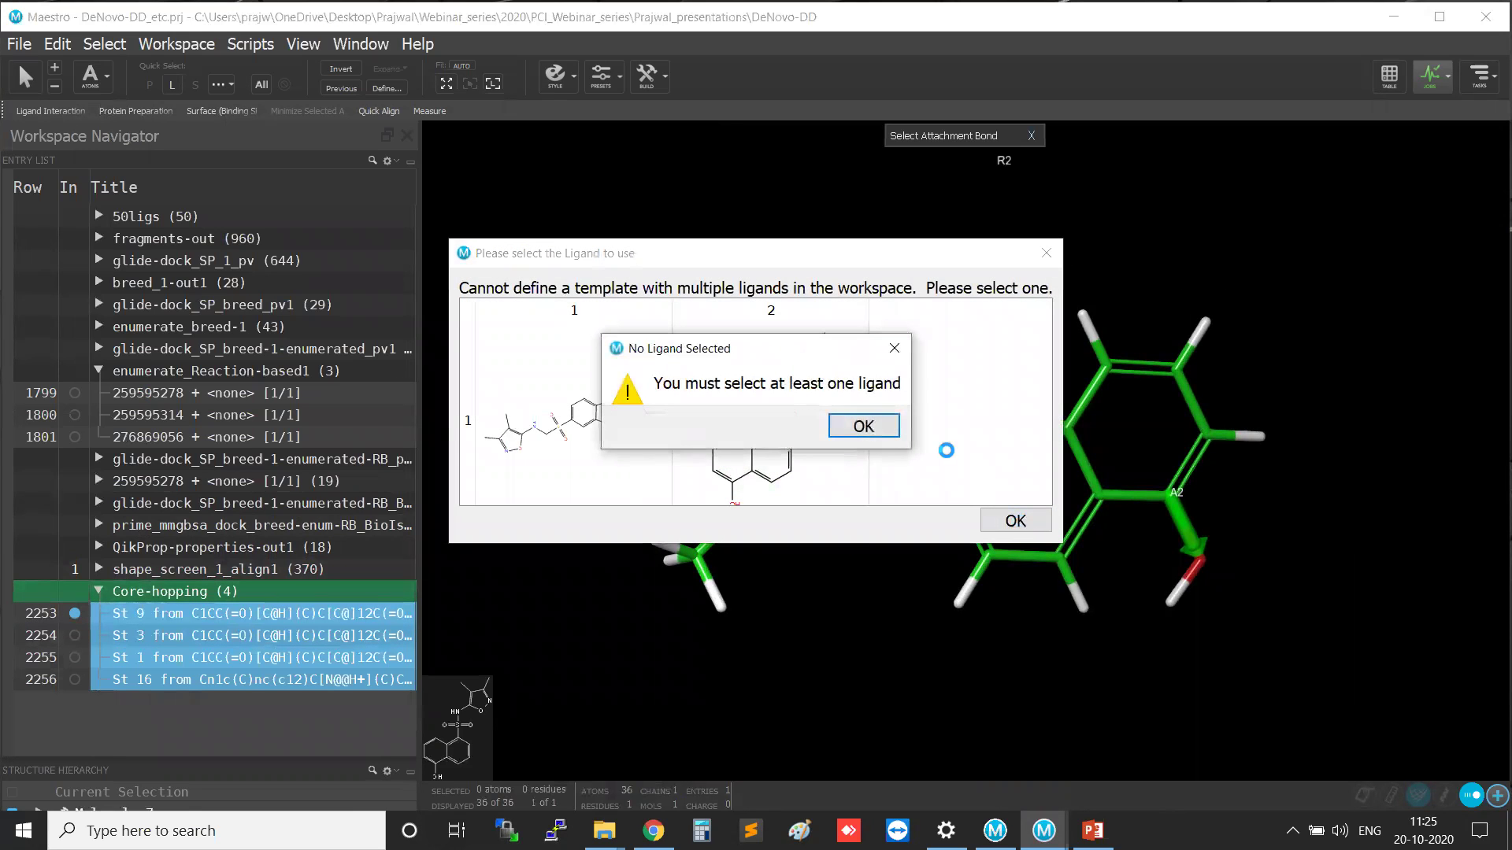
pyautogui.click(878, 432)
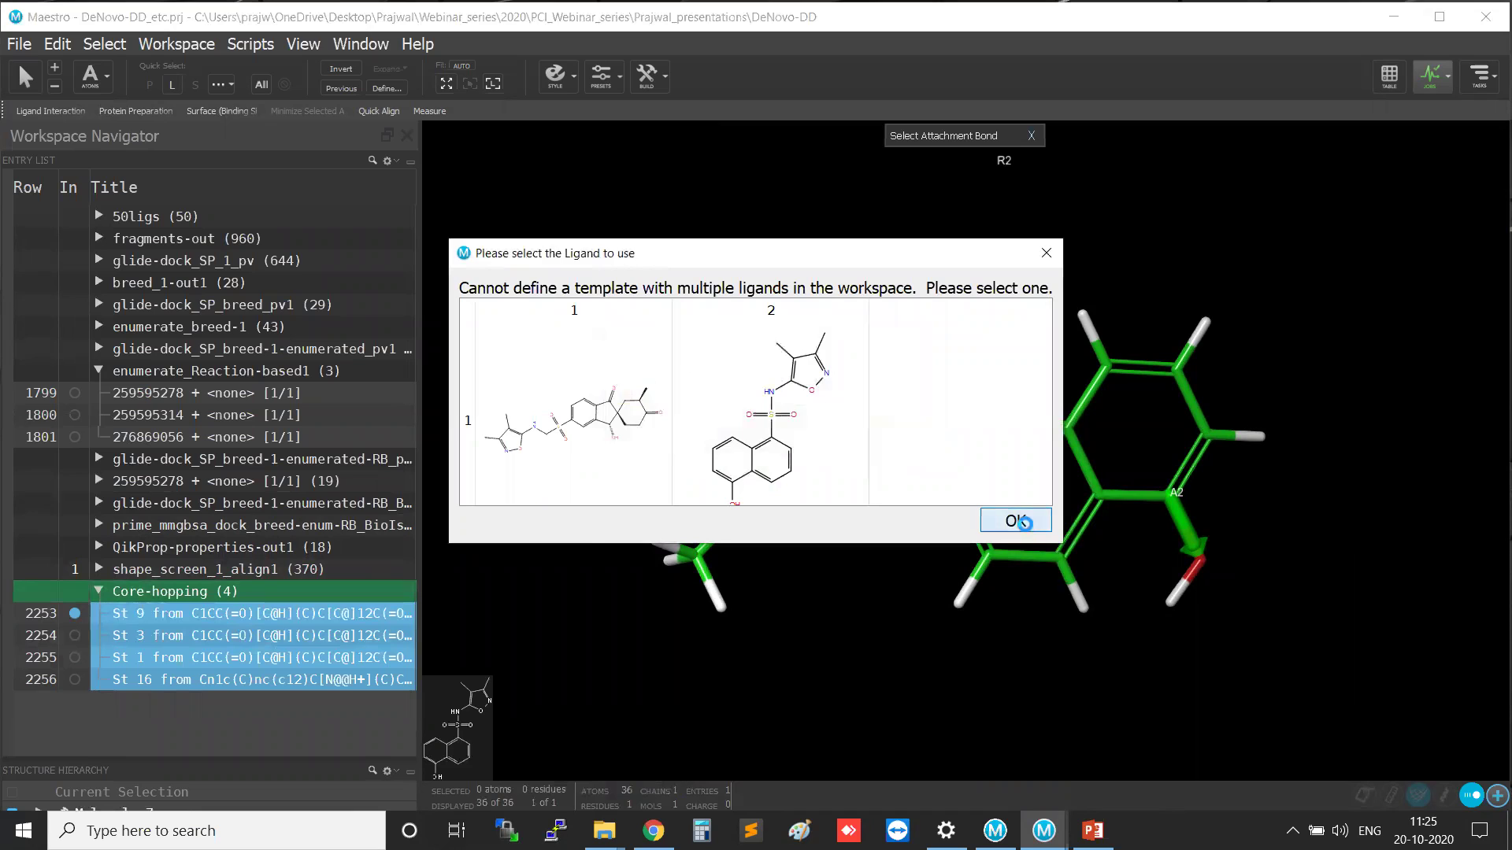
pyautogui.click(1022, 526)
pyautogui.click(858, 433)
pyautogui.click(1047, 254)
pyautogui.click(1046, 255)
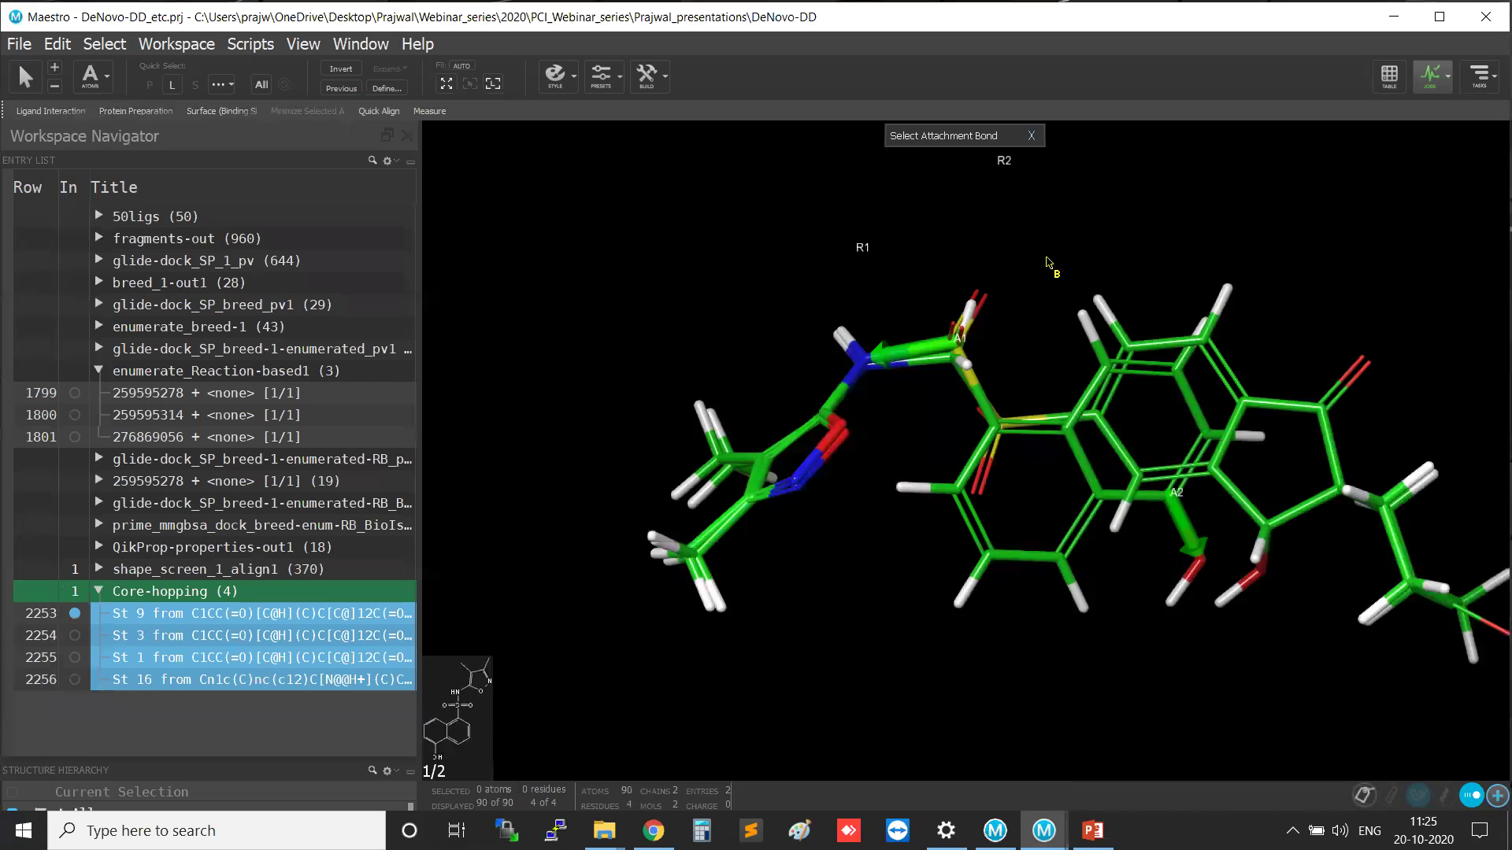
# Inspect the overlay of Molecule-7 and the St 9 core-hopping structure around the sulfonamide attachment bond.
pyautogui.moveTo(1011, 575); pyautogui.dragTo(1036, 617, button='middle')
pyautogui.press('ctrl')
pyautogui.press('ctrl')
pyautogui.press('ctrl')
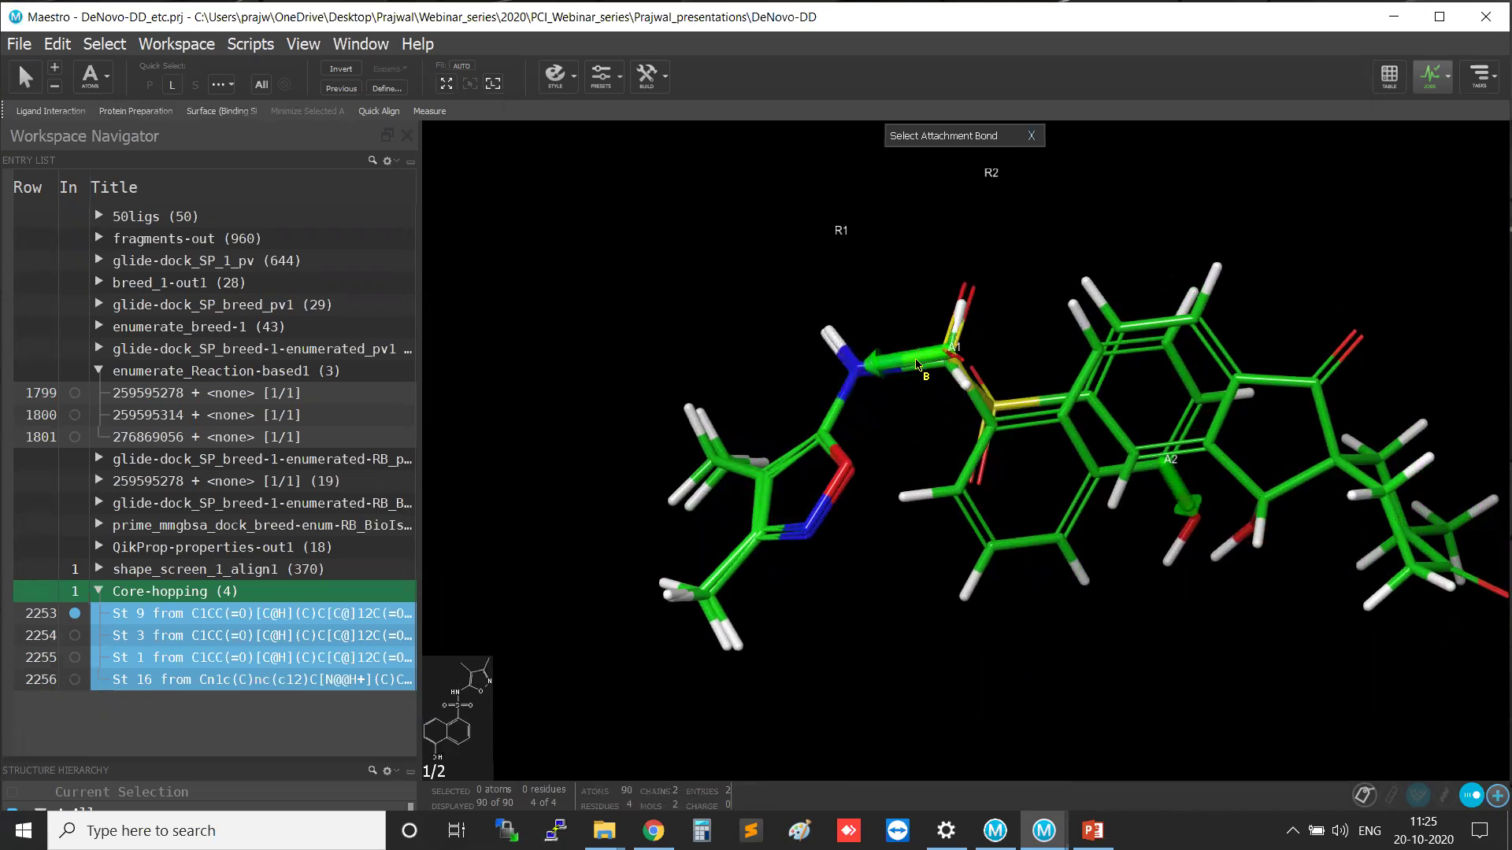
# Color the displayed structures by Element (Entry Carbons) to distinguish Molecule-7 from the St 9 core-hopping entry.
pyautogui.click(560, 85)
pyautogui.click(675, 171)
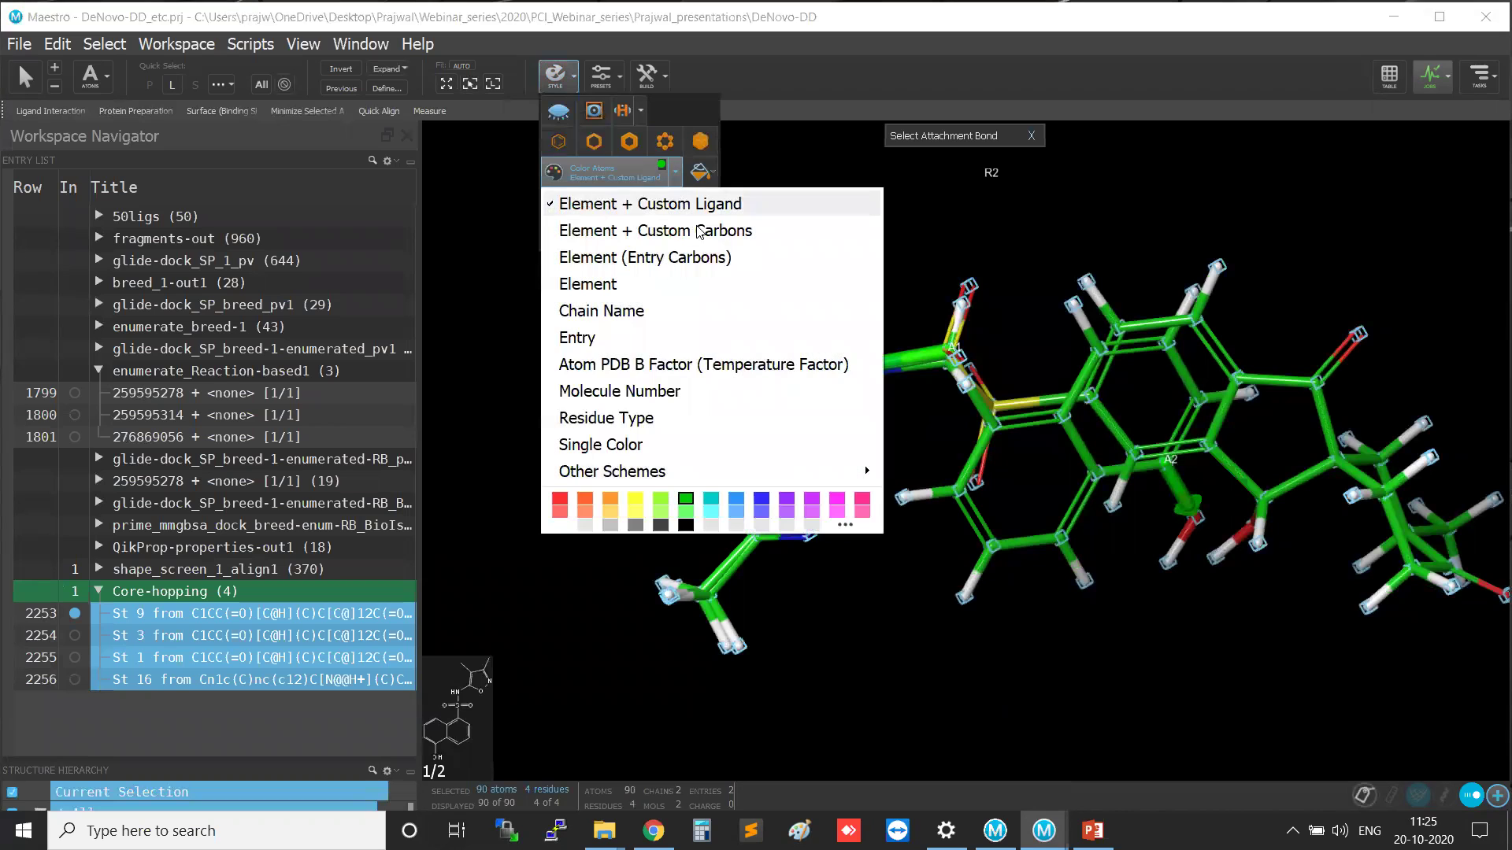
pyautogui.click(720, 258)
pyautogui.click(1068, 647)
# Examine the overlay of Molecule-7 and St 9 from several angles, comparing the retained isoxazole group and the replaced core.
pyautogui.moveTo(1099, 688); pyautogui.dragTo(899, 380, button='middle')
pyautogui.press('ctrl')
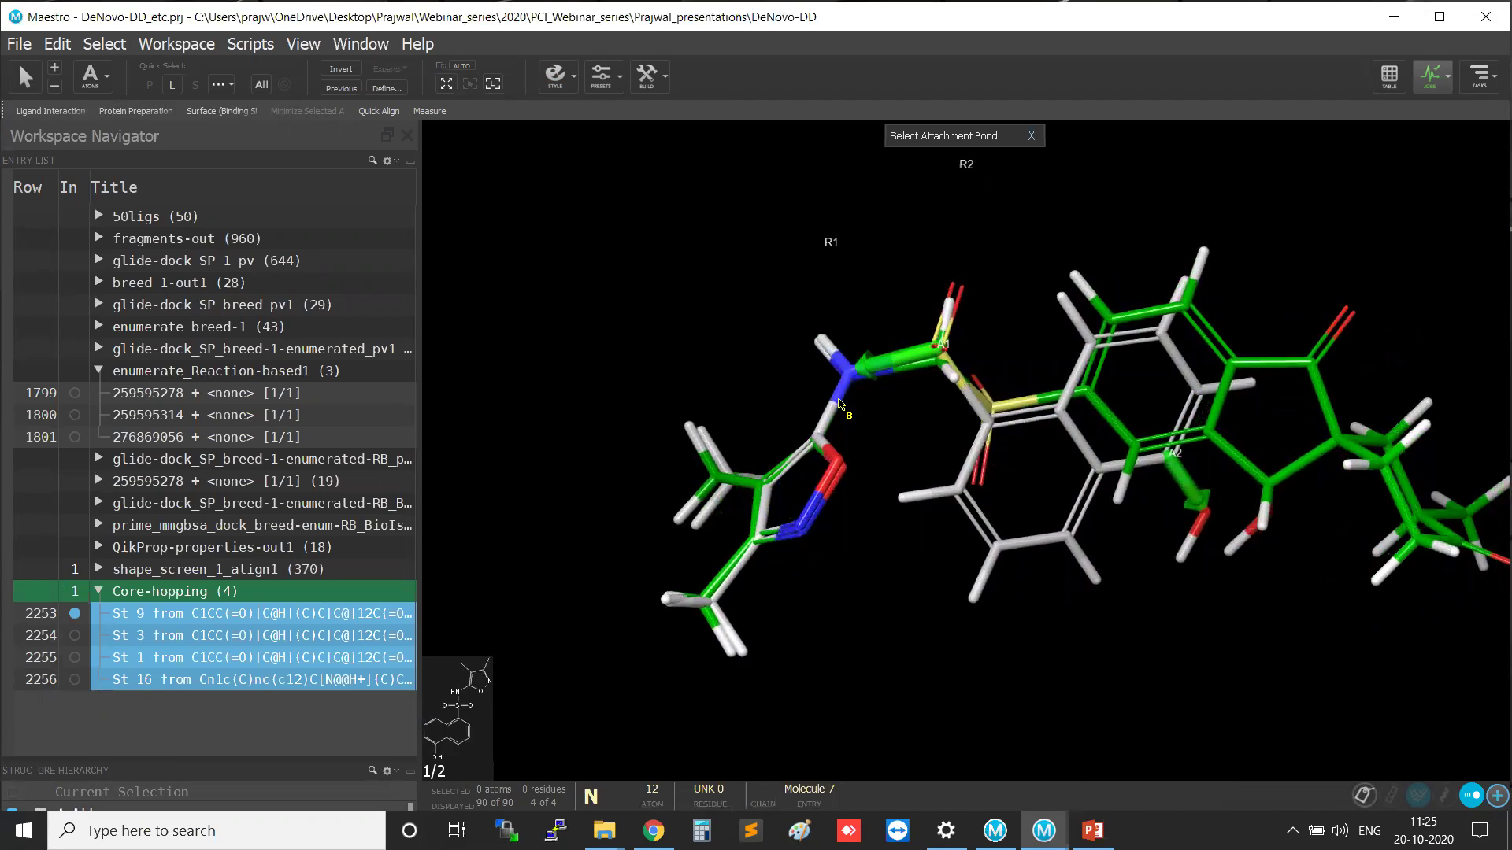
pyautogui.moveTo(884, 465); pyautogui.dragTo(899, 407, button='middle')
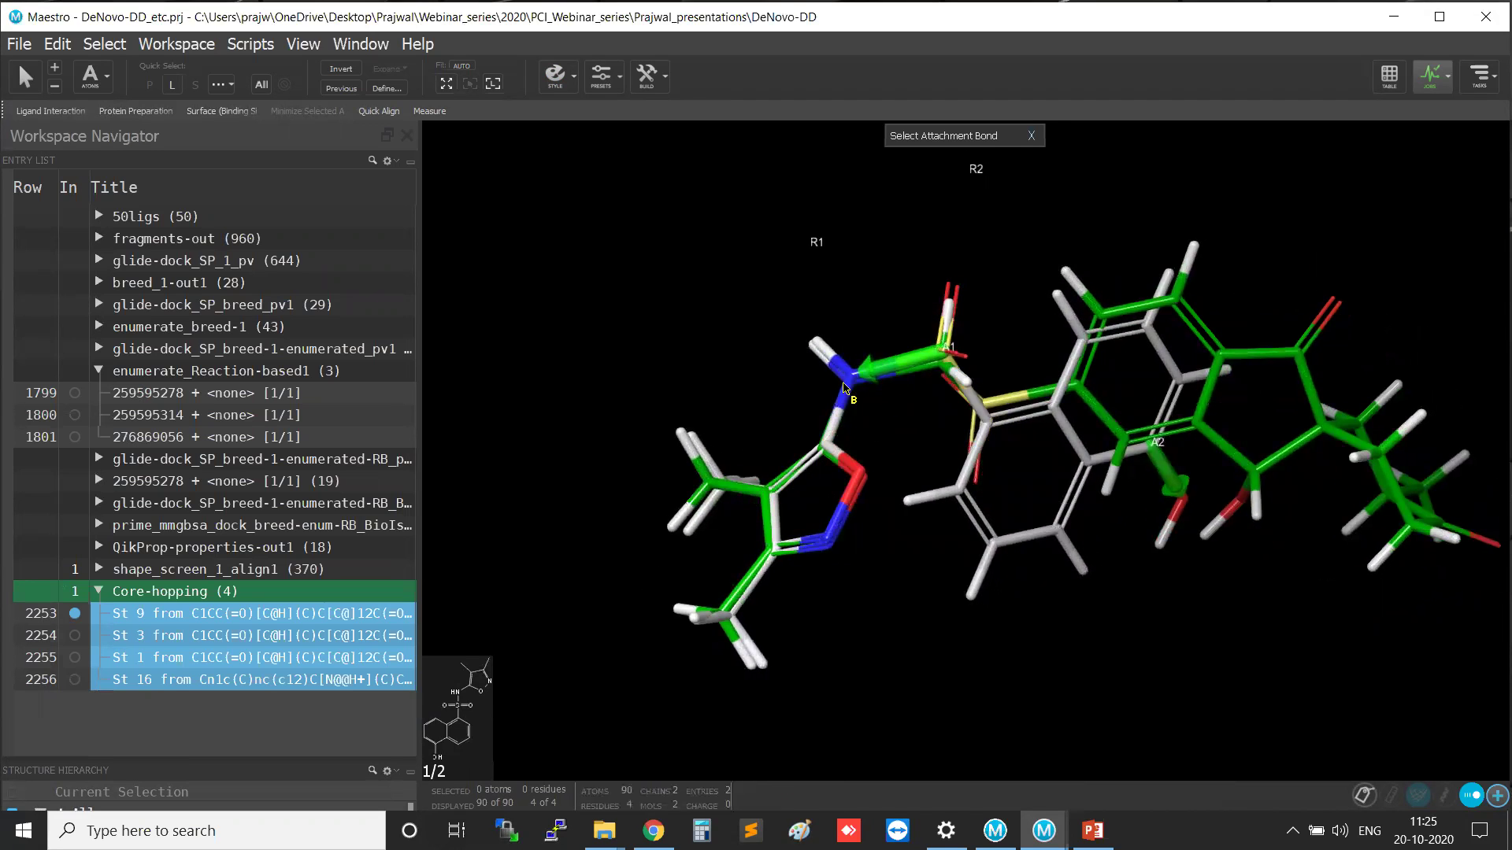
pyautogui.moveTo(1048, 520); pyautogui.dragTo(1113, 540, button='middle')
pyautogui.press('ctrl')
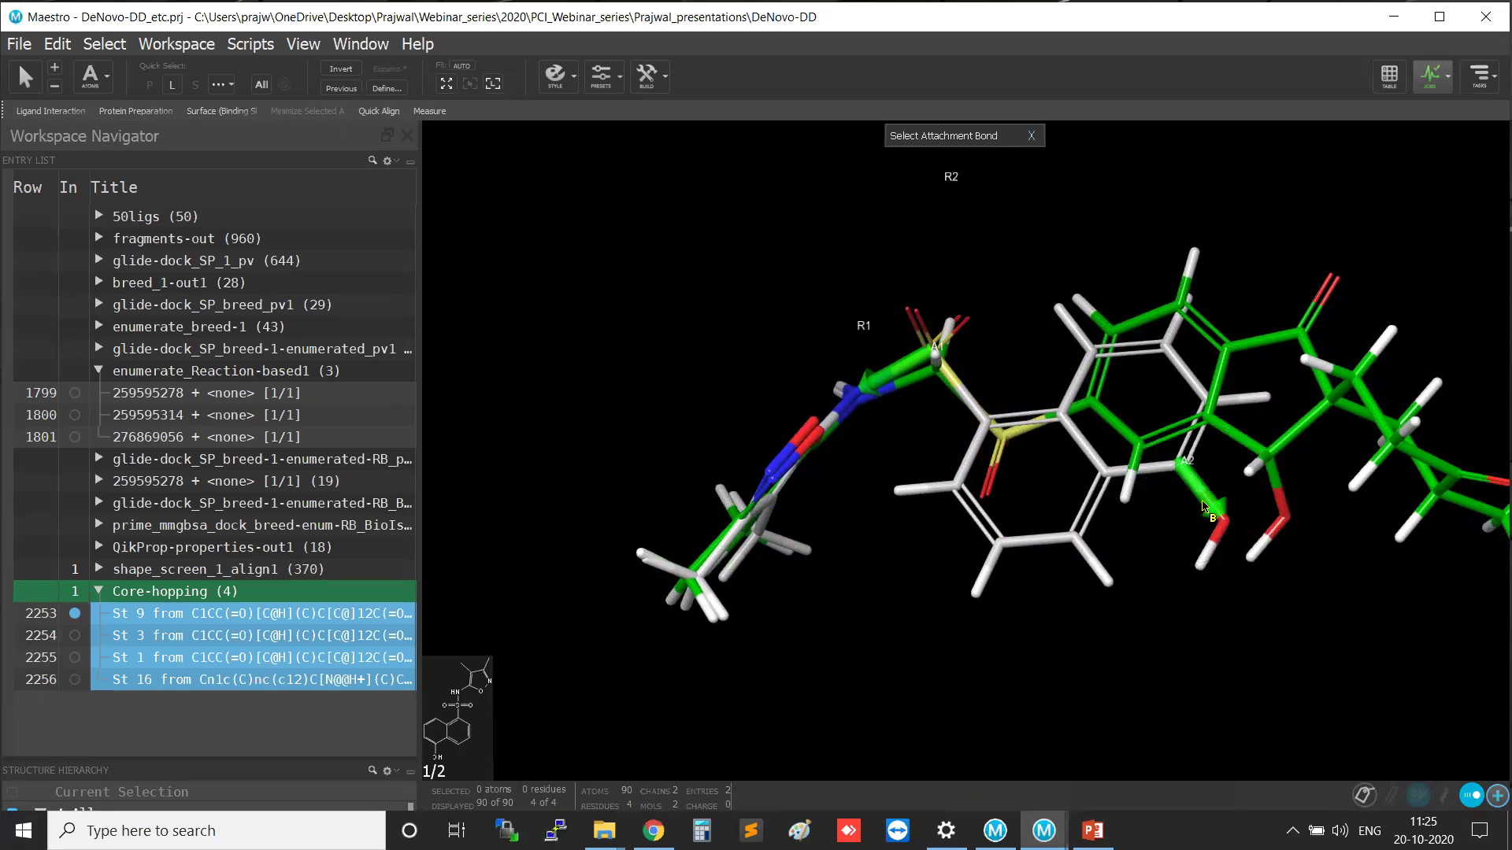
pyautogui.scroll(-2, 1213, 622)
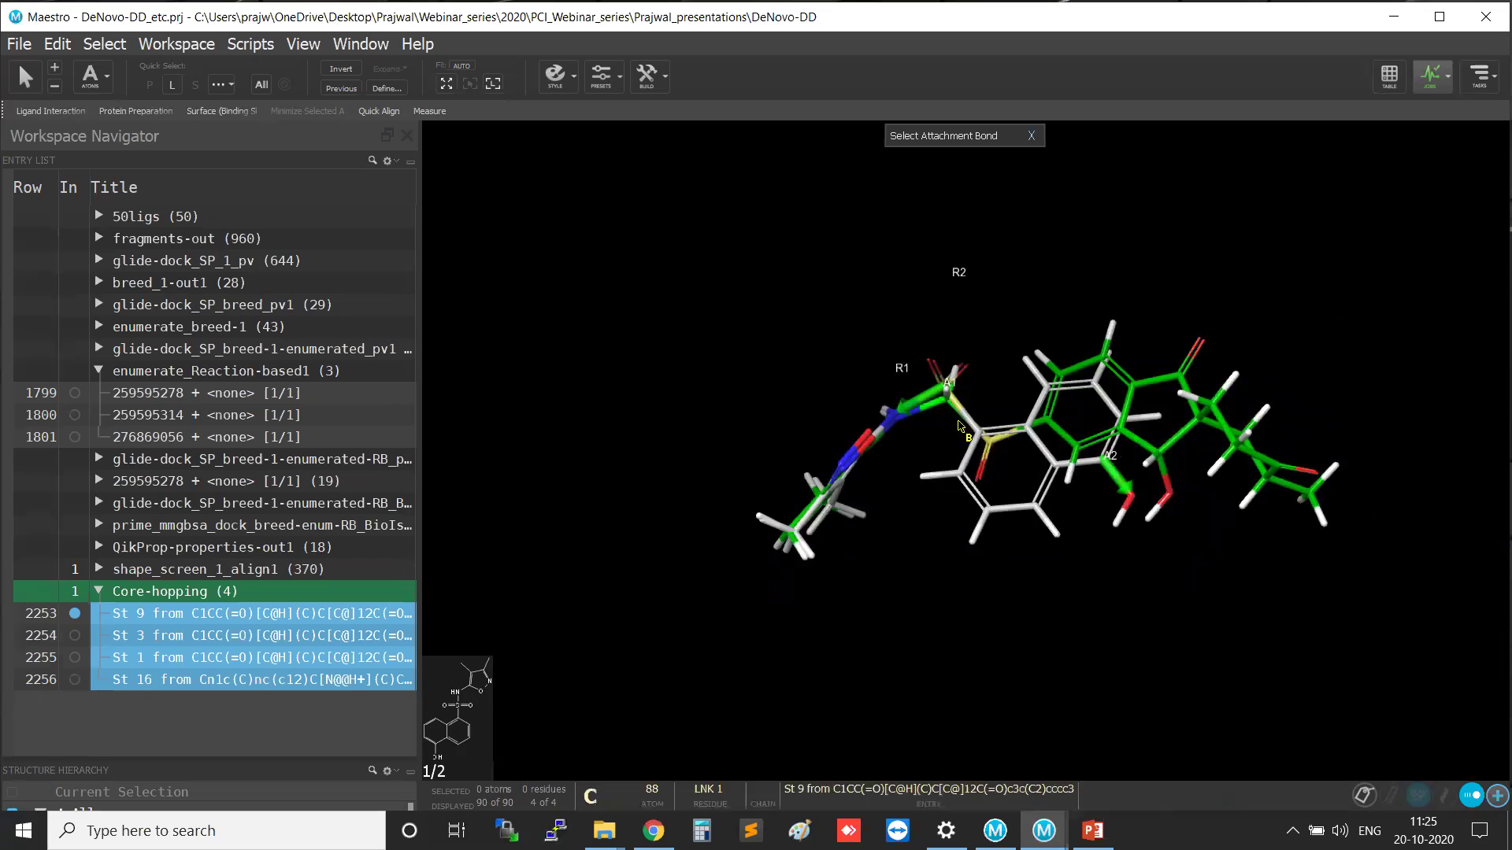
pyautogui.scroll(3, 1200, 612)
pyautogui.scroll(-2, 1200, 612)
pyautogui.moveTo(1184, 646); pyautogui.dragTo(1180, 723, button='middle')
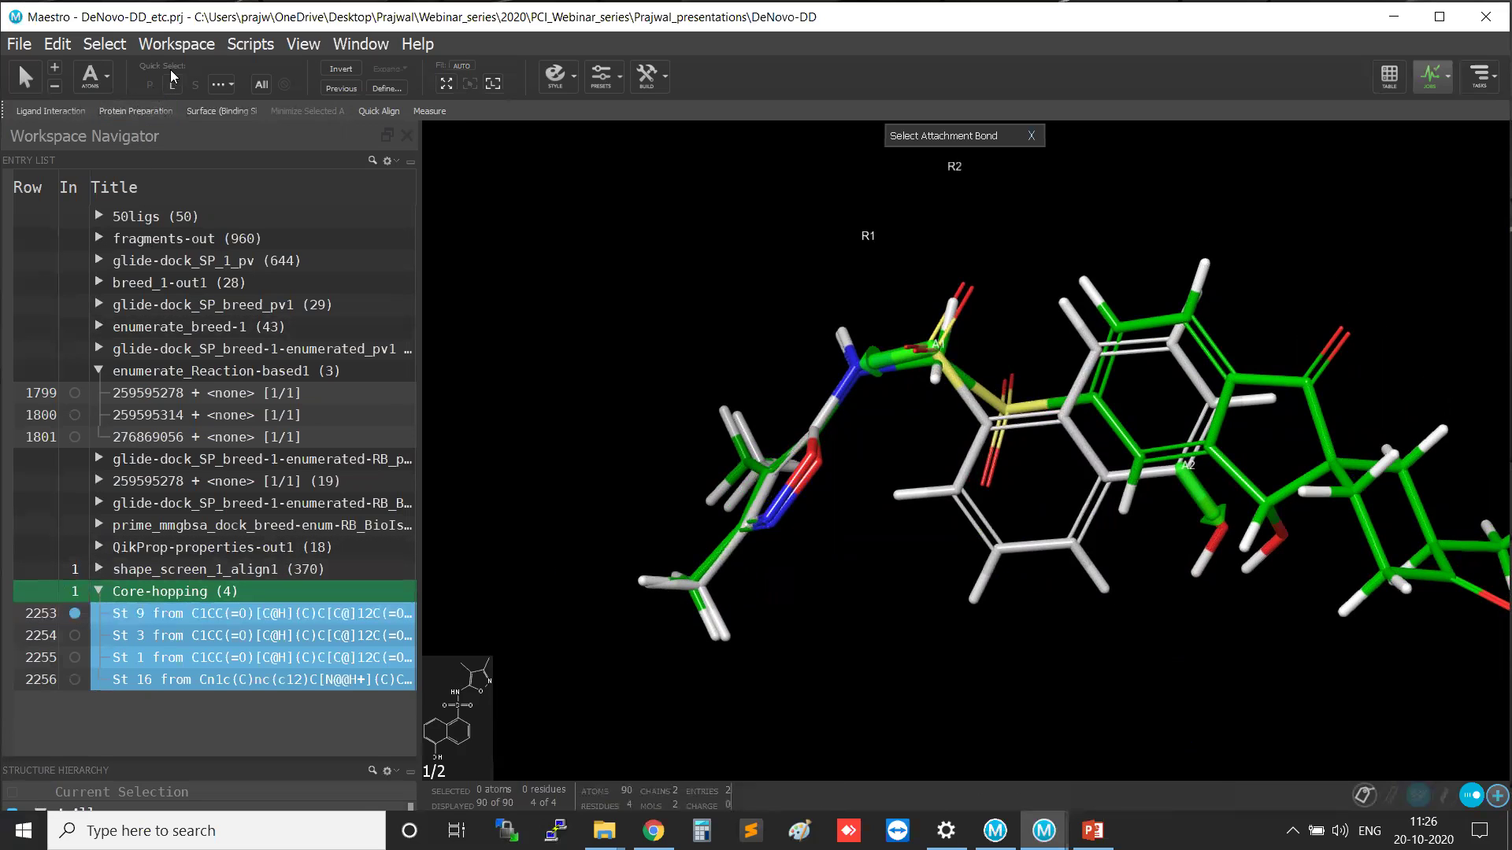
# Clear the workspace and display the Core-hopping entries St 9, St 3, St 1 and St 16 one at a time to examine their structures.
pyautogui.click(193, 45)
pyautogui.click(206, 151)
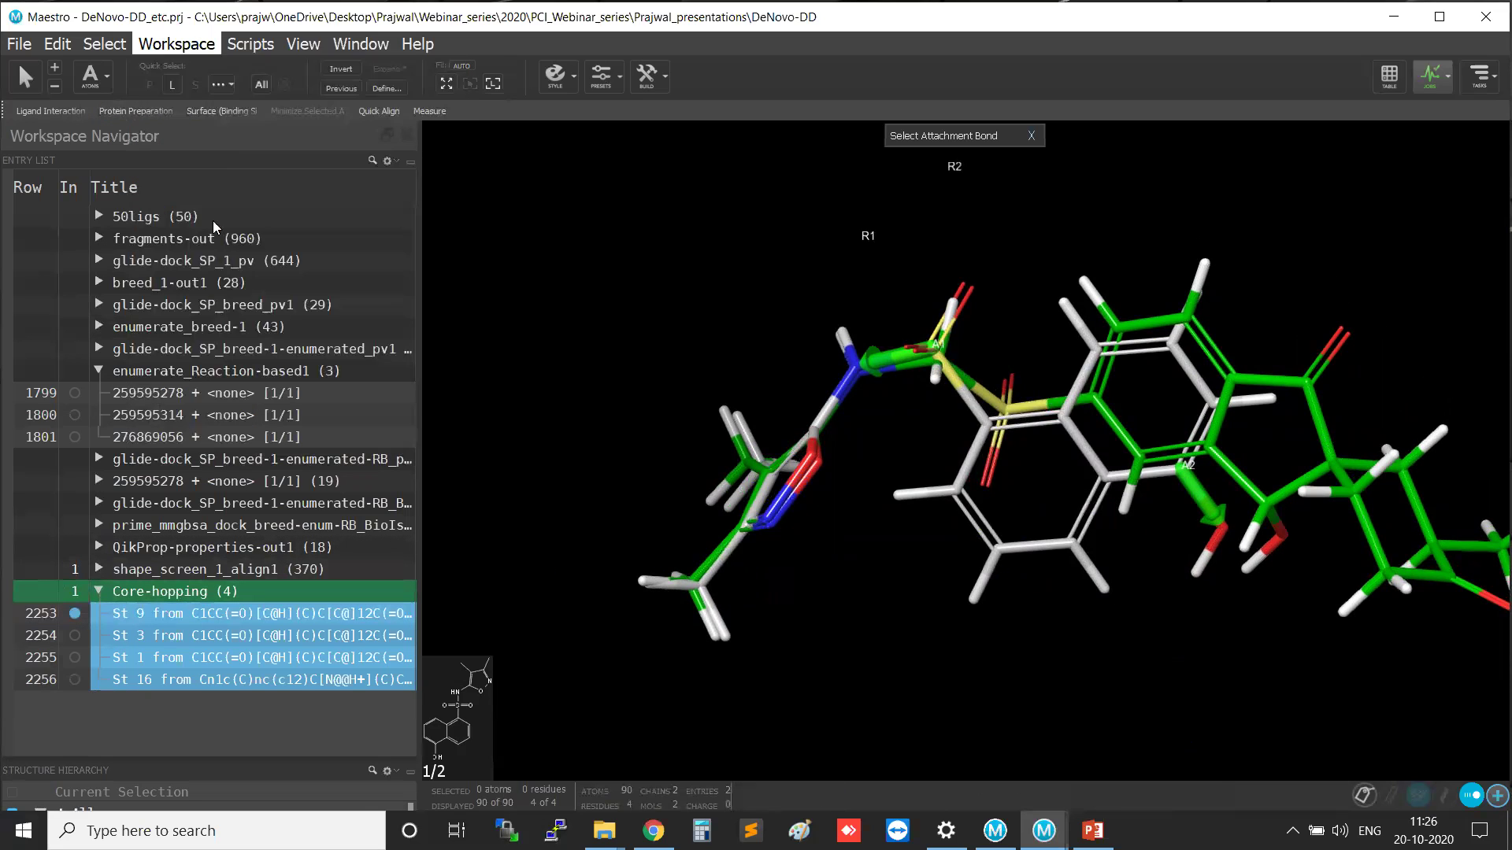
pyautogui.click(75, 614)
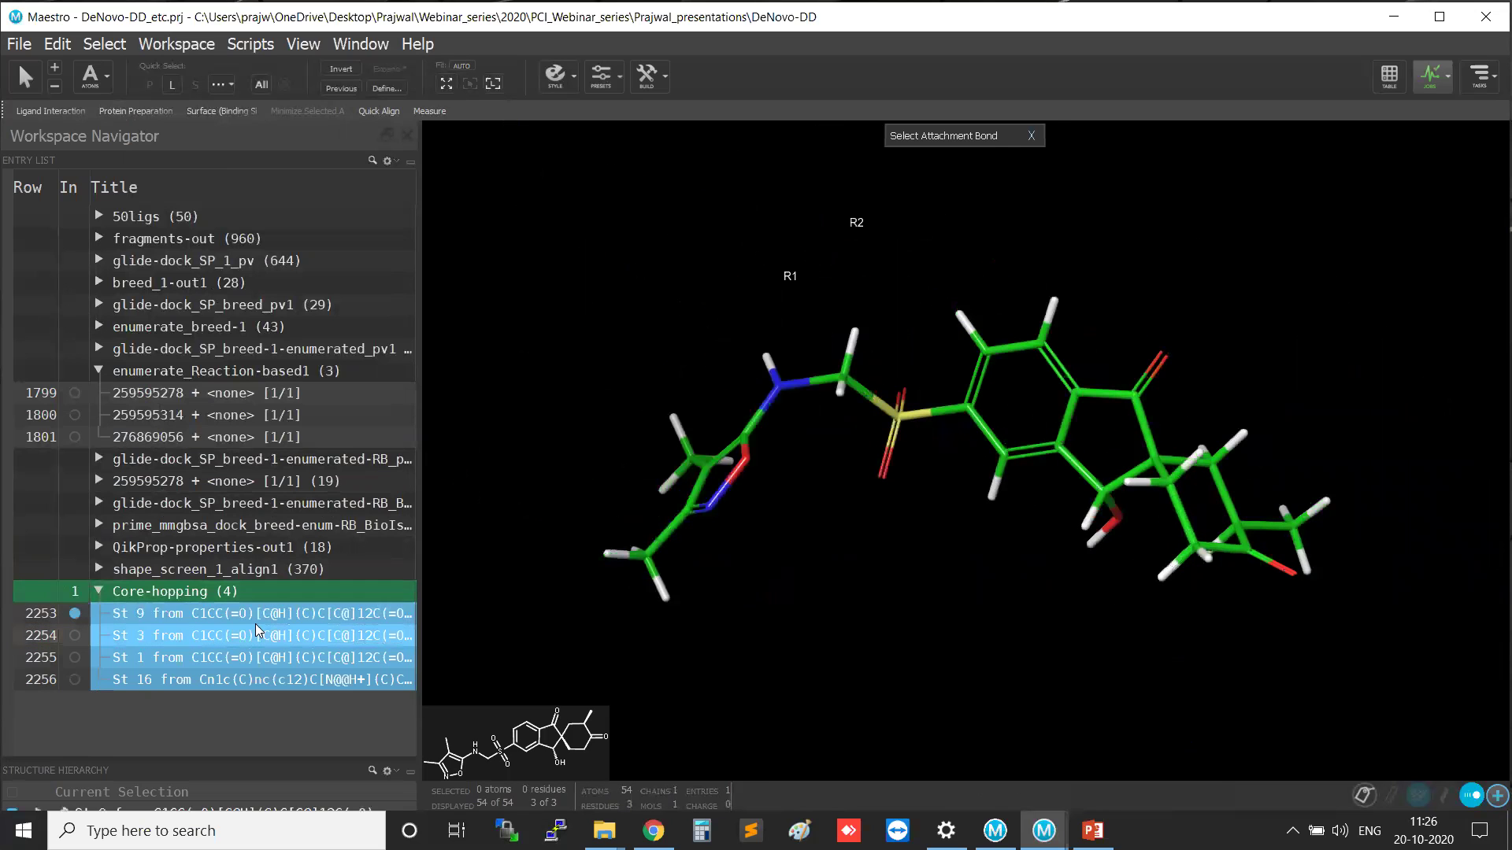
pyautogui.click(75, 635)
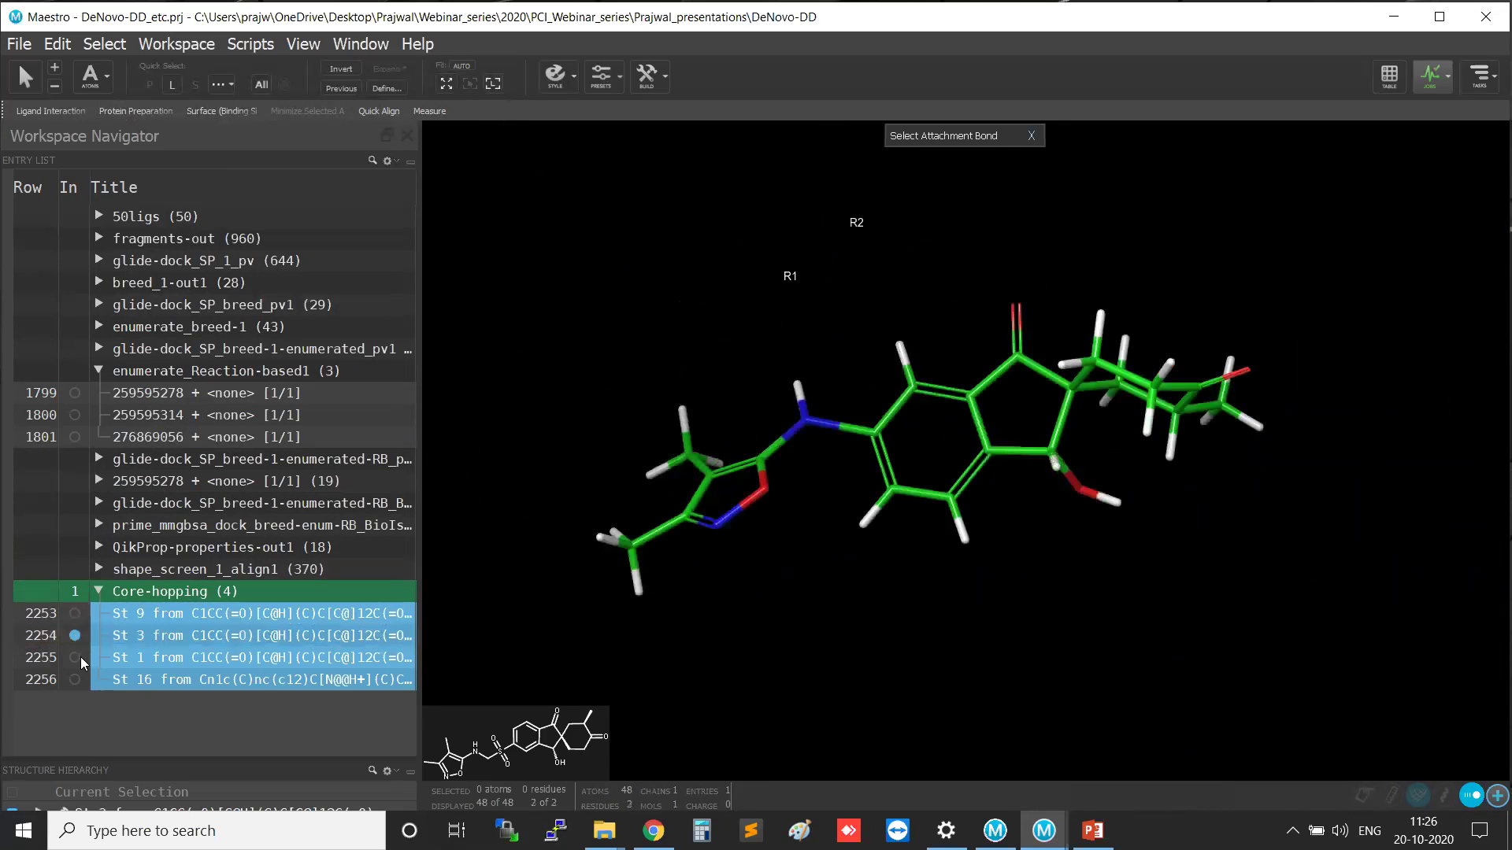
pyautogui.click(72, 658)
pyautogui.click(74, 679)
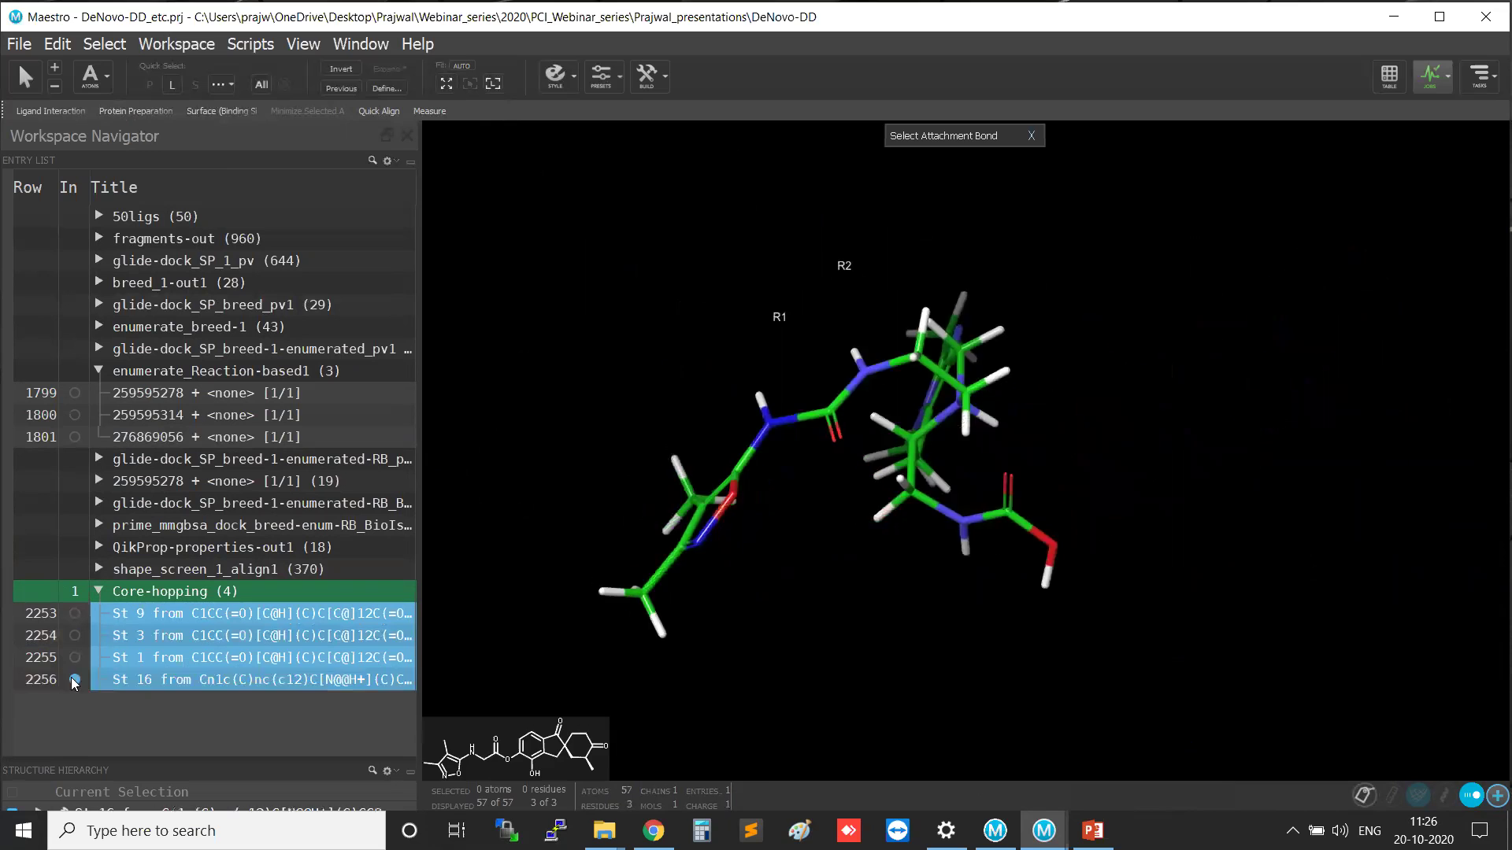
pyautogui.moveTo(1090, 631); pyautogui.dragTo(783, 423, button='middle')
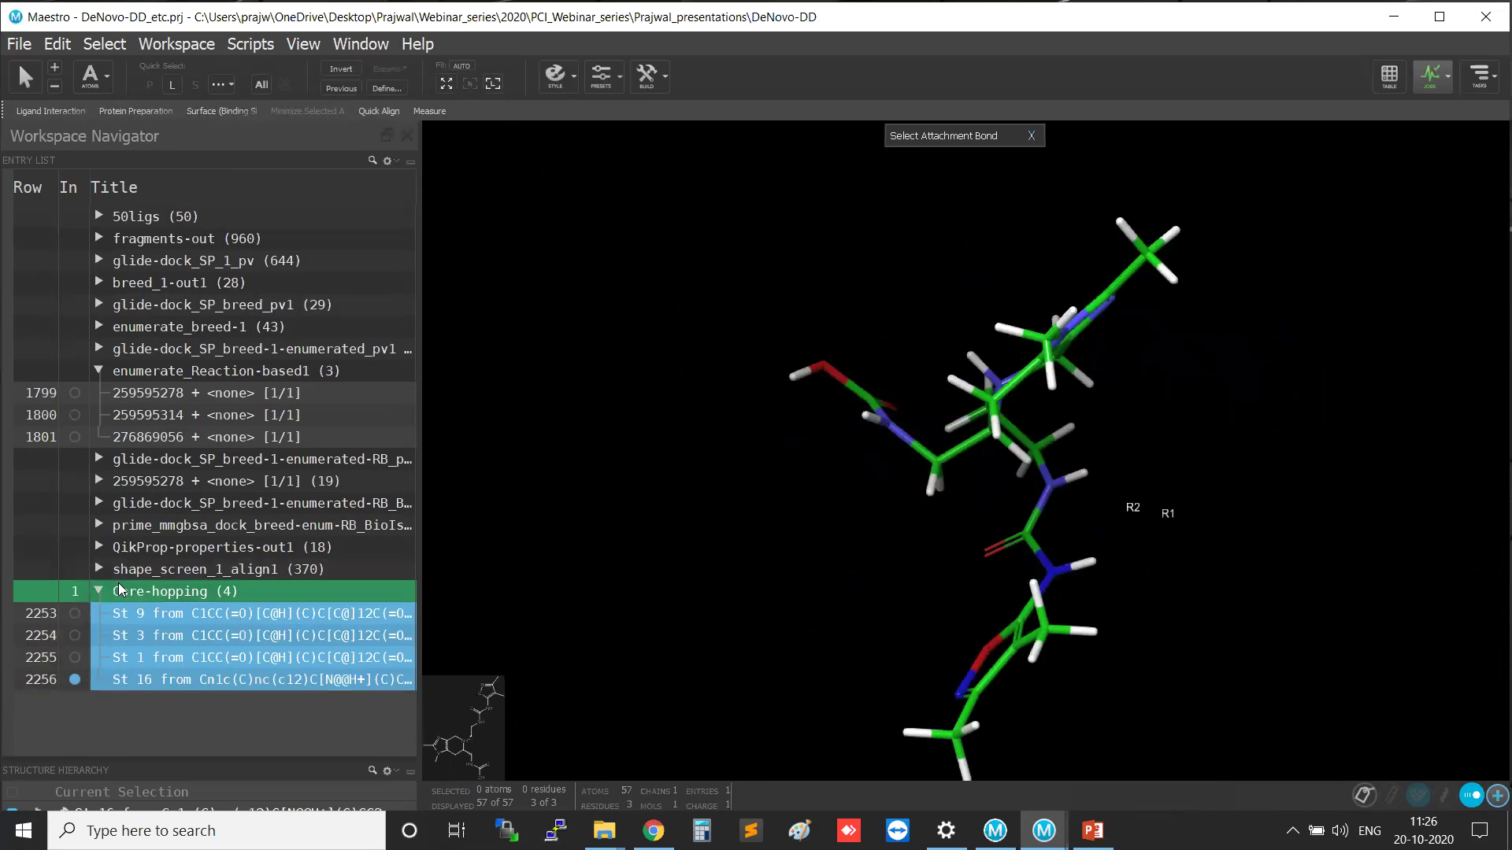
# Collapse the Core-hopping group and clear the workspace.
pyautogui.click(98, 591)
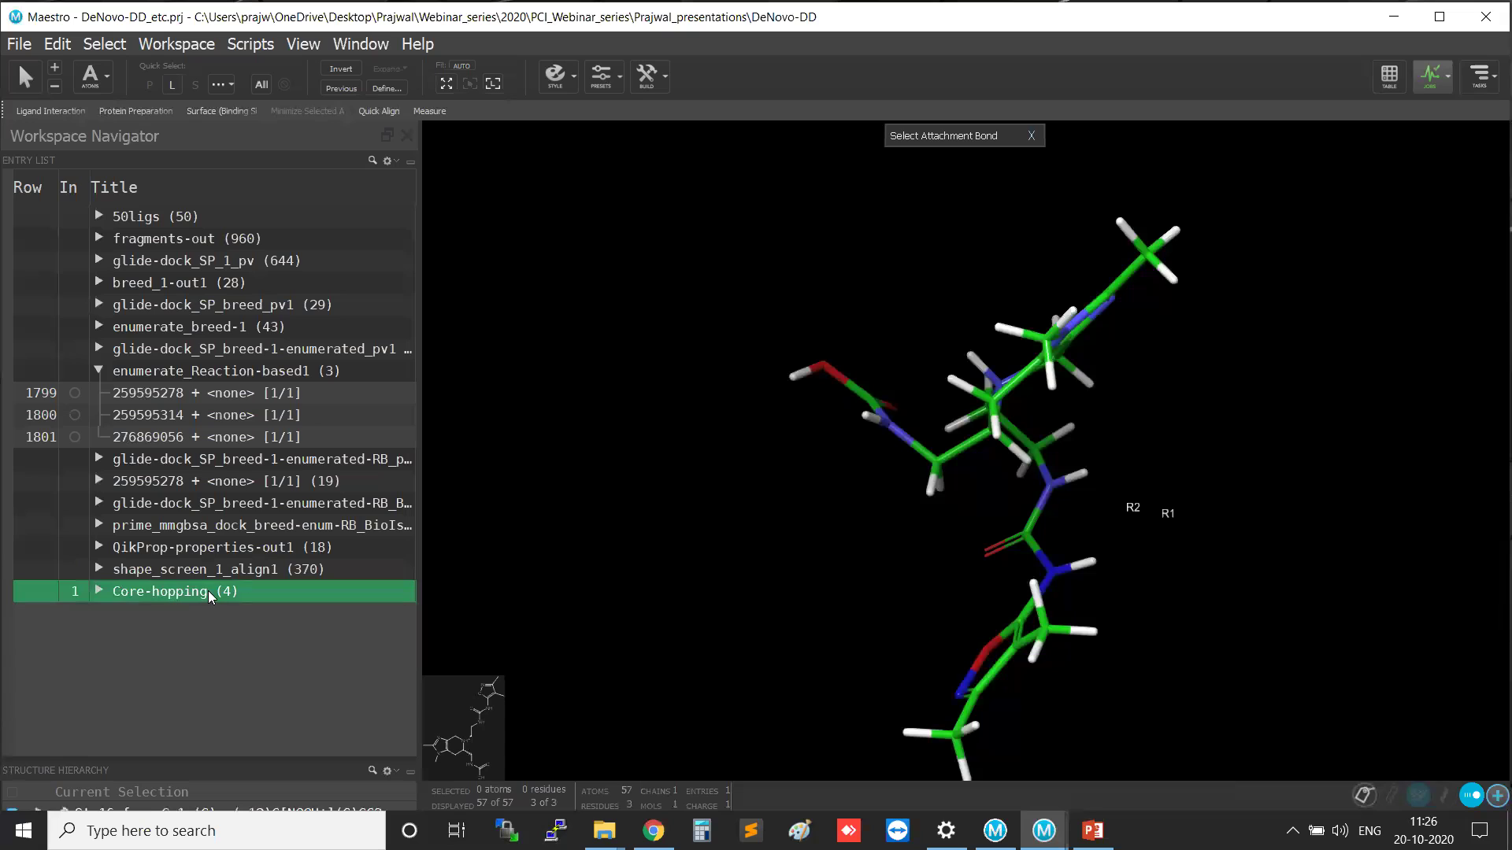
pyautogui.moveTo(1168, 557); pyautogui.dragTo(1077, 537, button='middle')
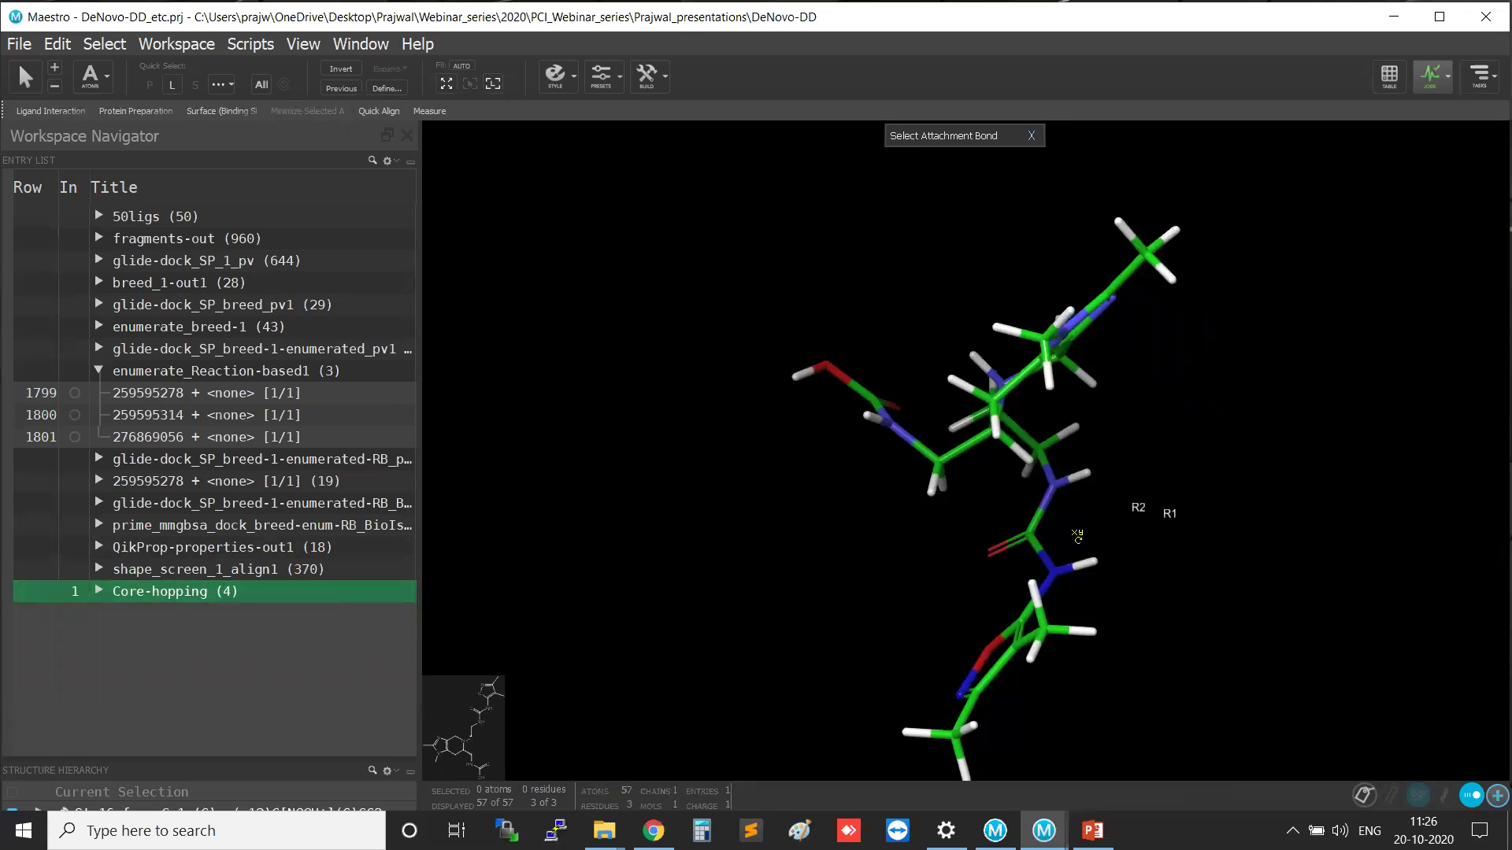
pyautogui.moveTo(1077, 537); pyautogui.dragTo(452, 494, button='middle')
pyautogui.click(184, 47)
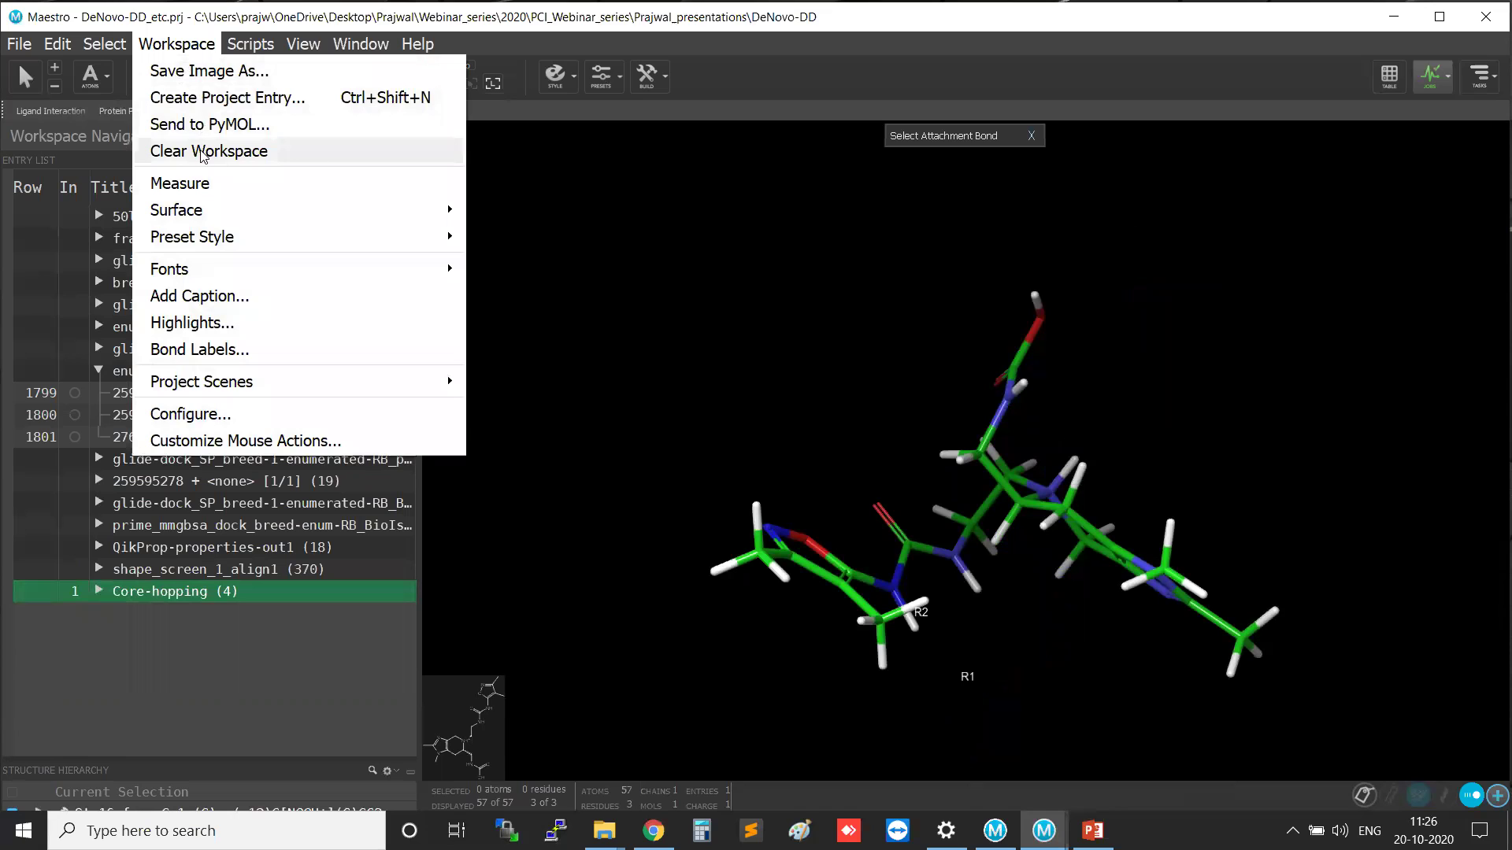
# Search the tasks for "ligand d" and open Ligand Designer (Beta).
pyautogui.click(1478, 76)
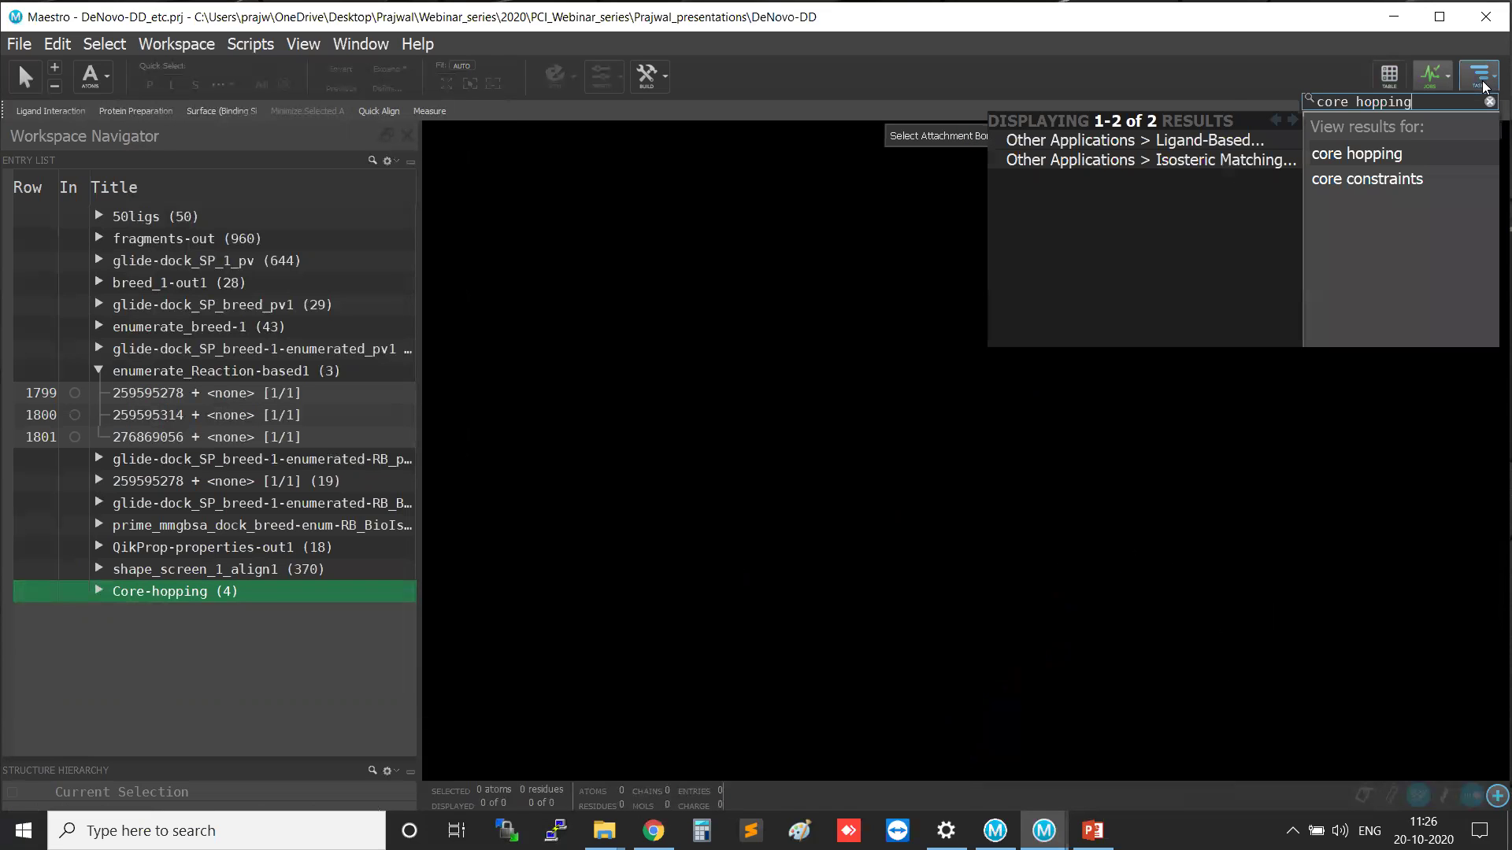
pyautogui.click(1491, 101)
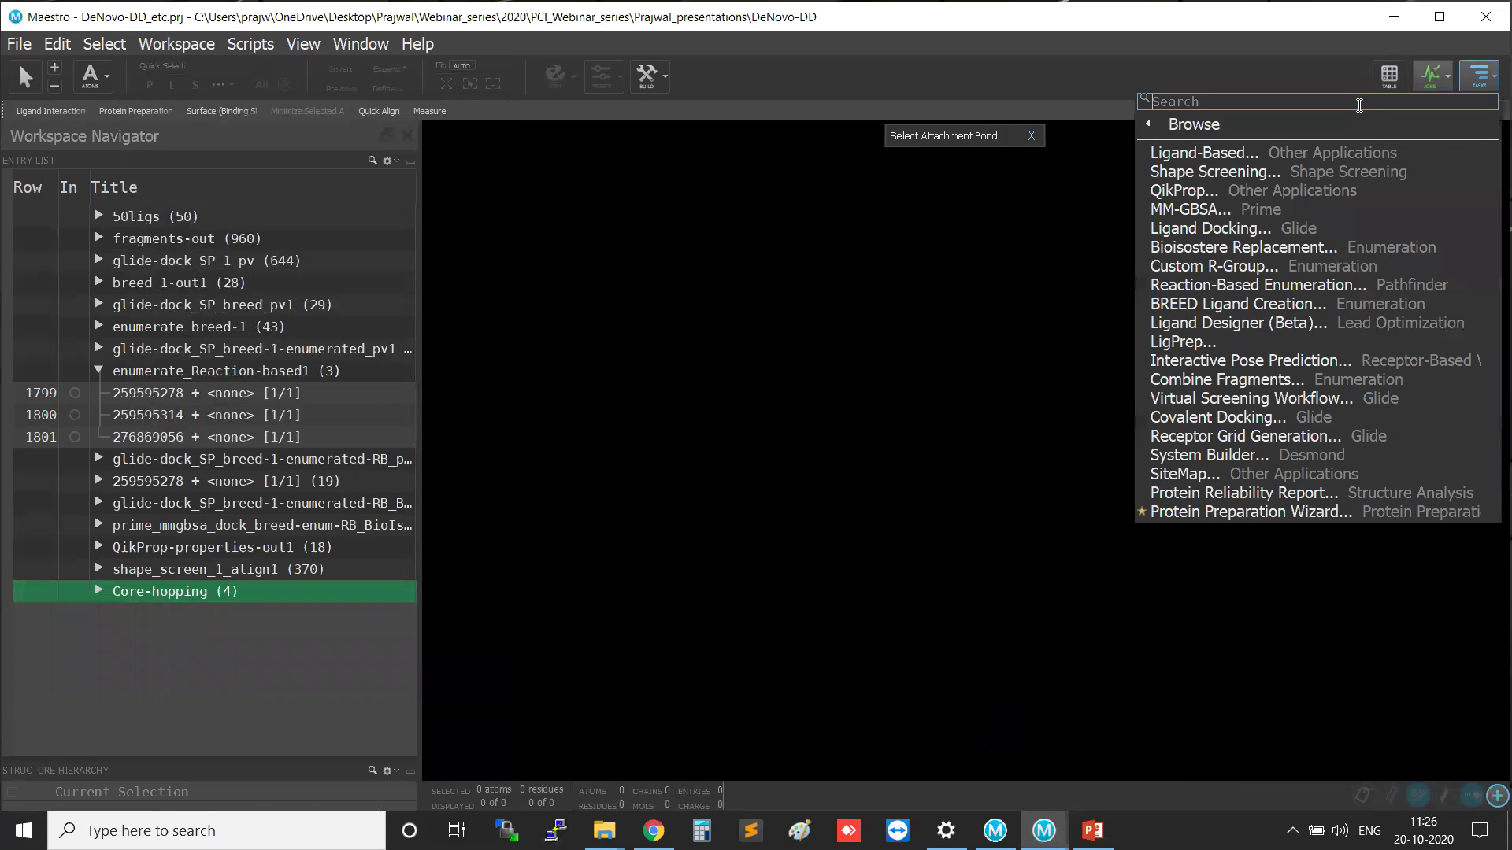
pyautogui.write('ligand')
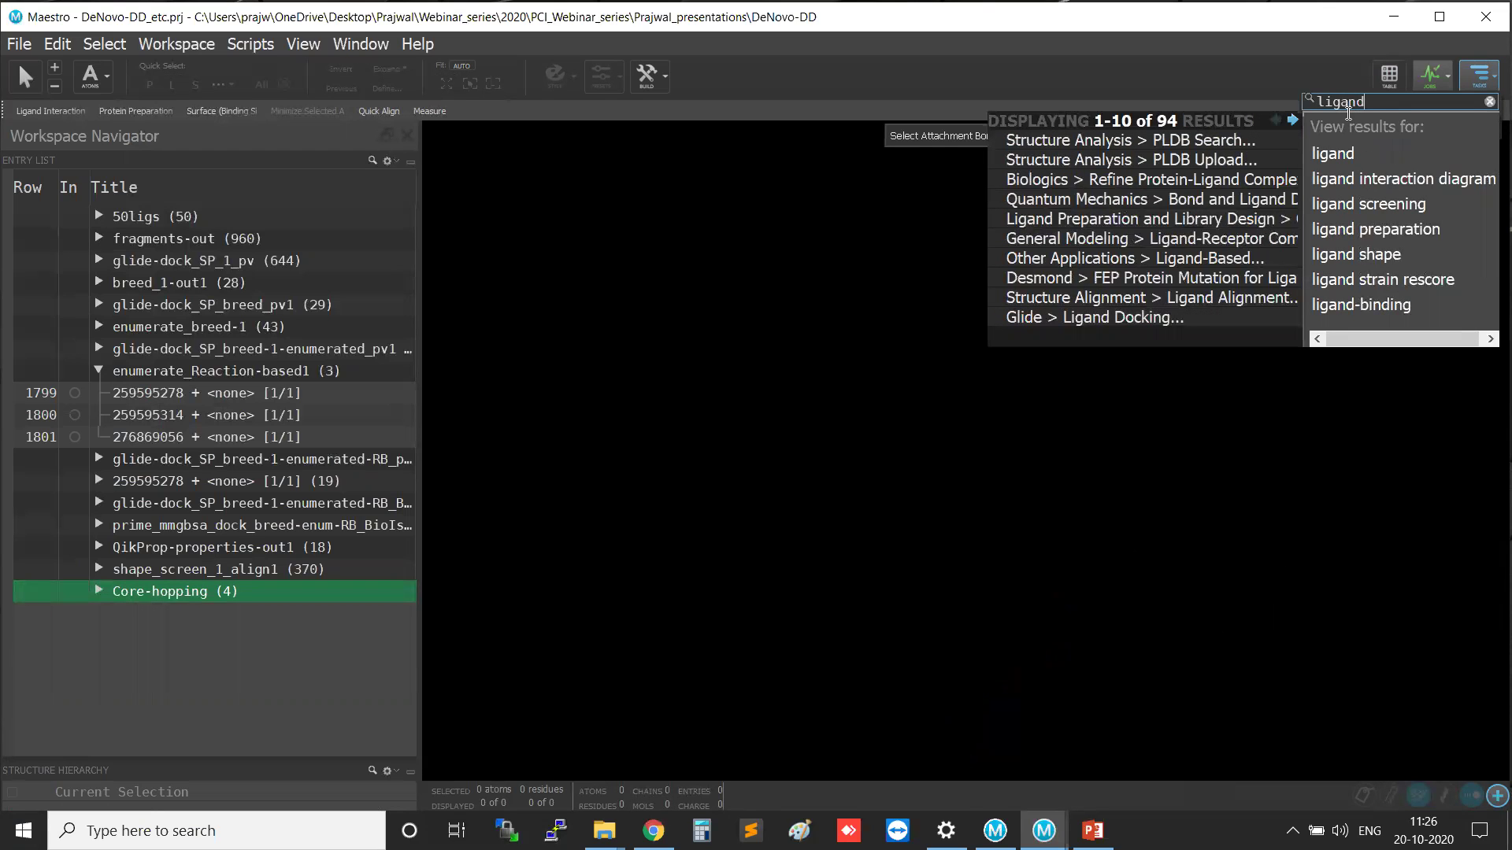
pyautogui.write(' de')
pyautogui.press('BackSpace')
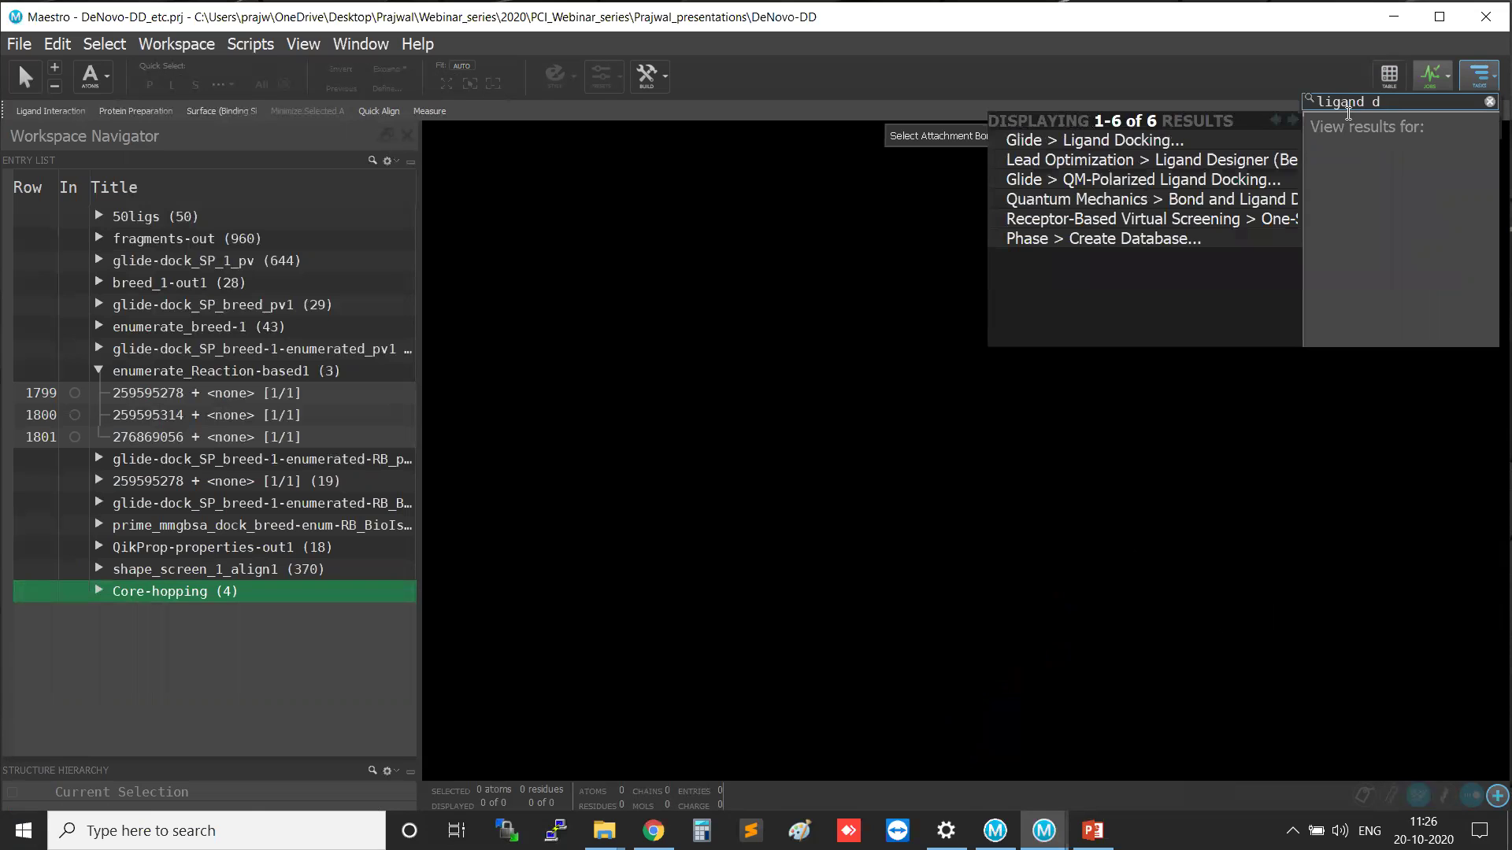
pyautogui.click(1220, 155)
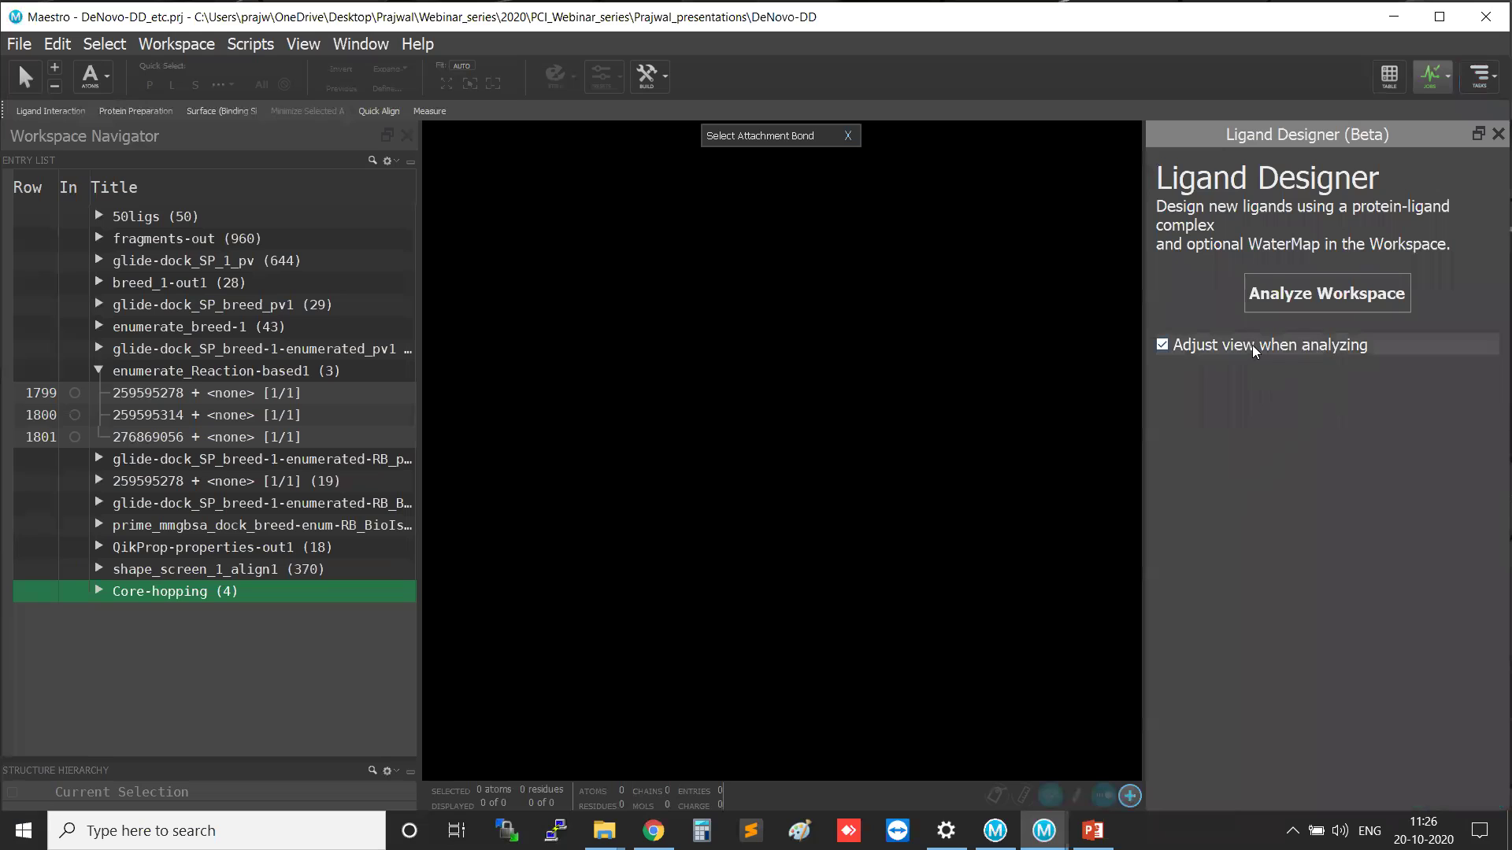
# Import the structure file prepared_1fjs.mae into the project and dismiss the error dialog.
pyautogui.click(19, 44)
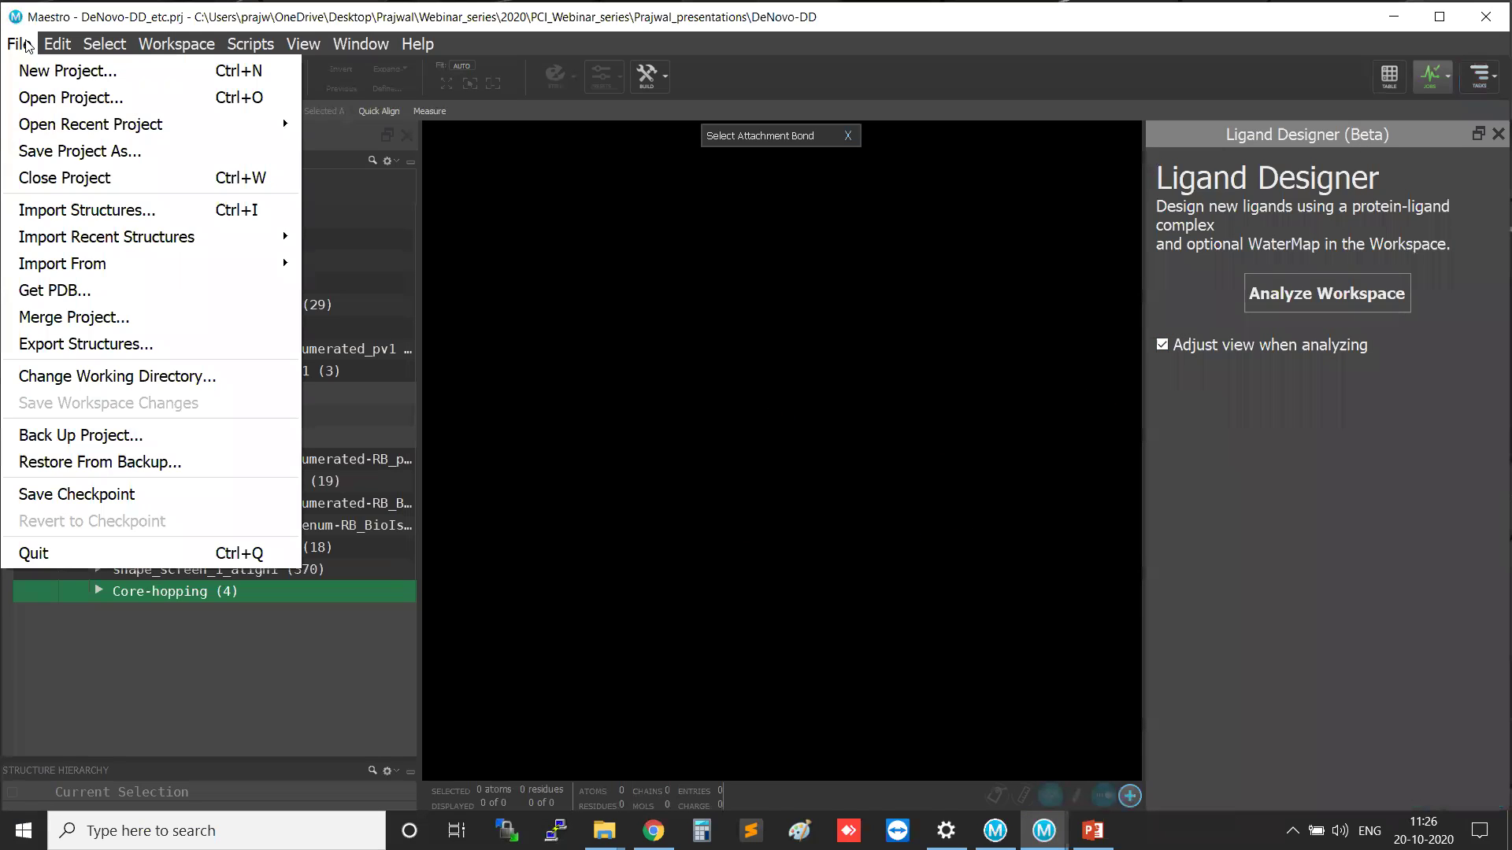
pyautogui.click(82, 211)
pyautogui.click(965, 332)
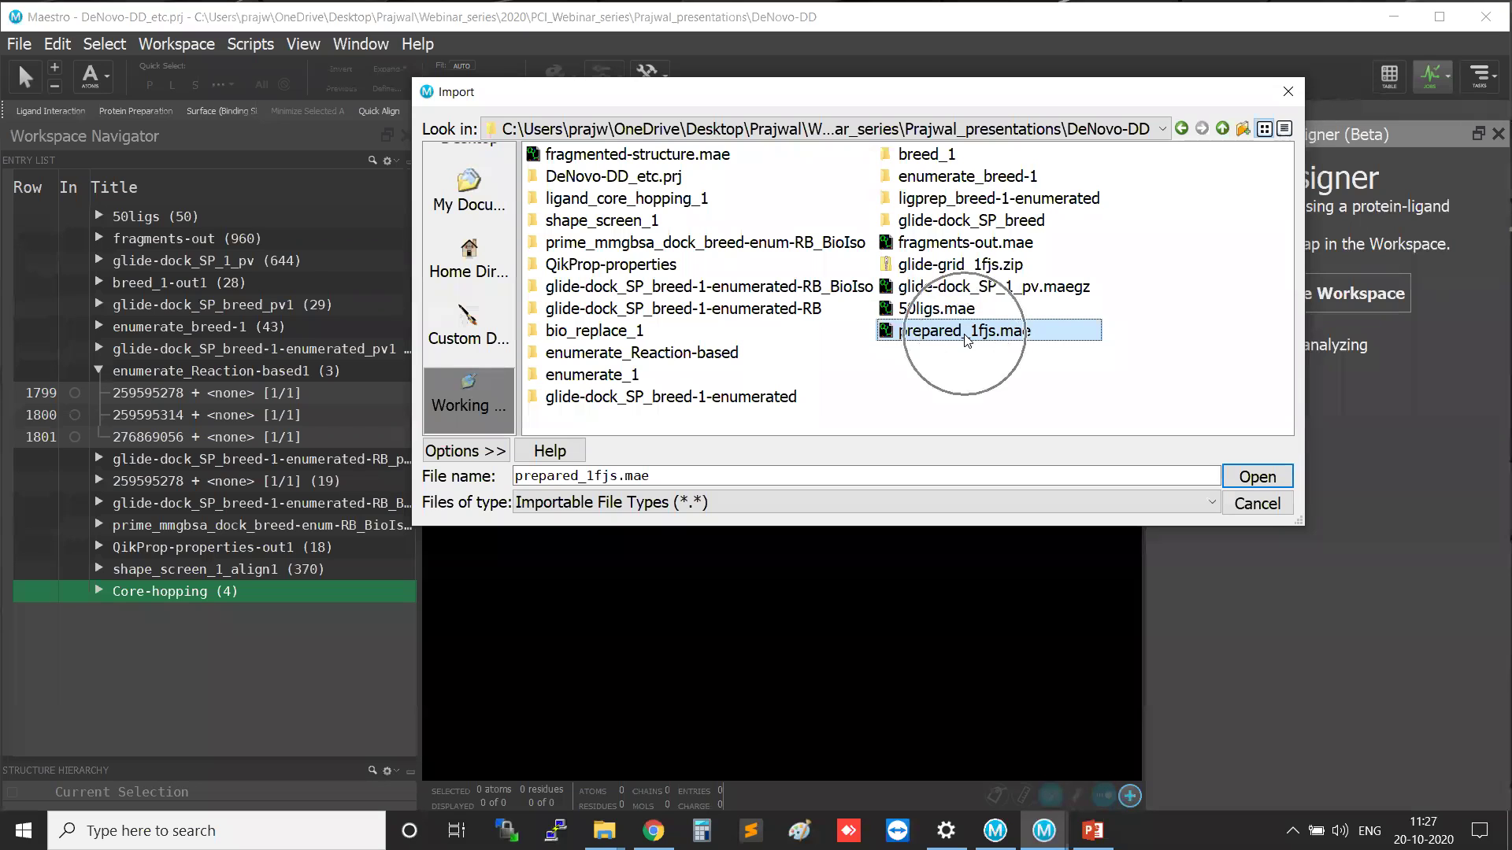
pyautogui.click(1260, 477)
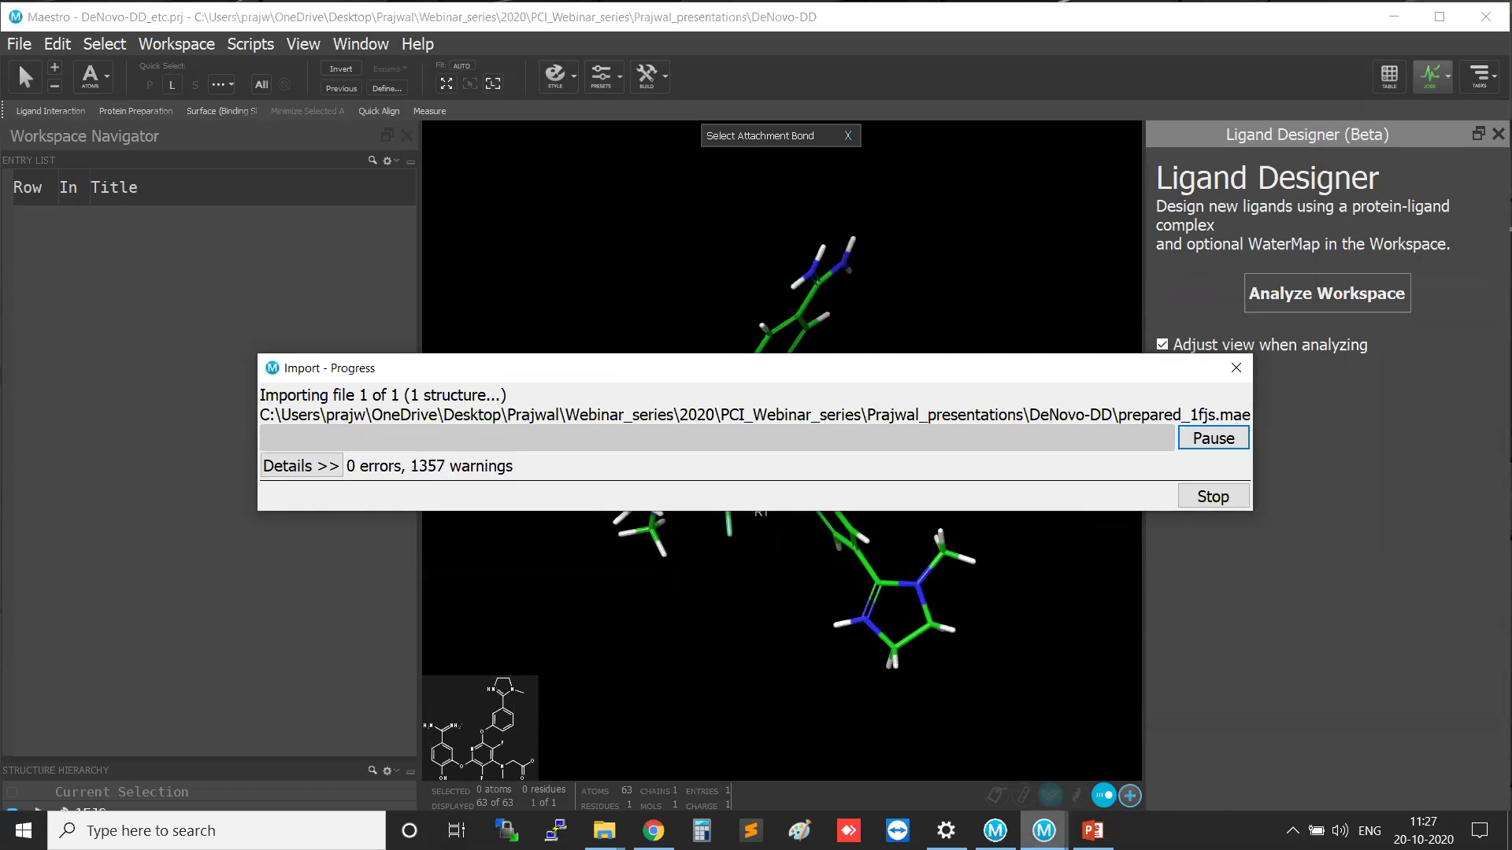
pyautogui.click(1044, 831)
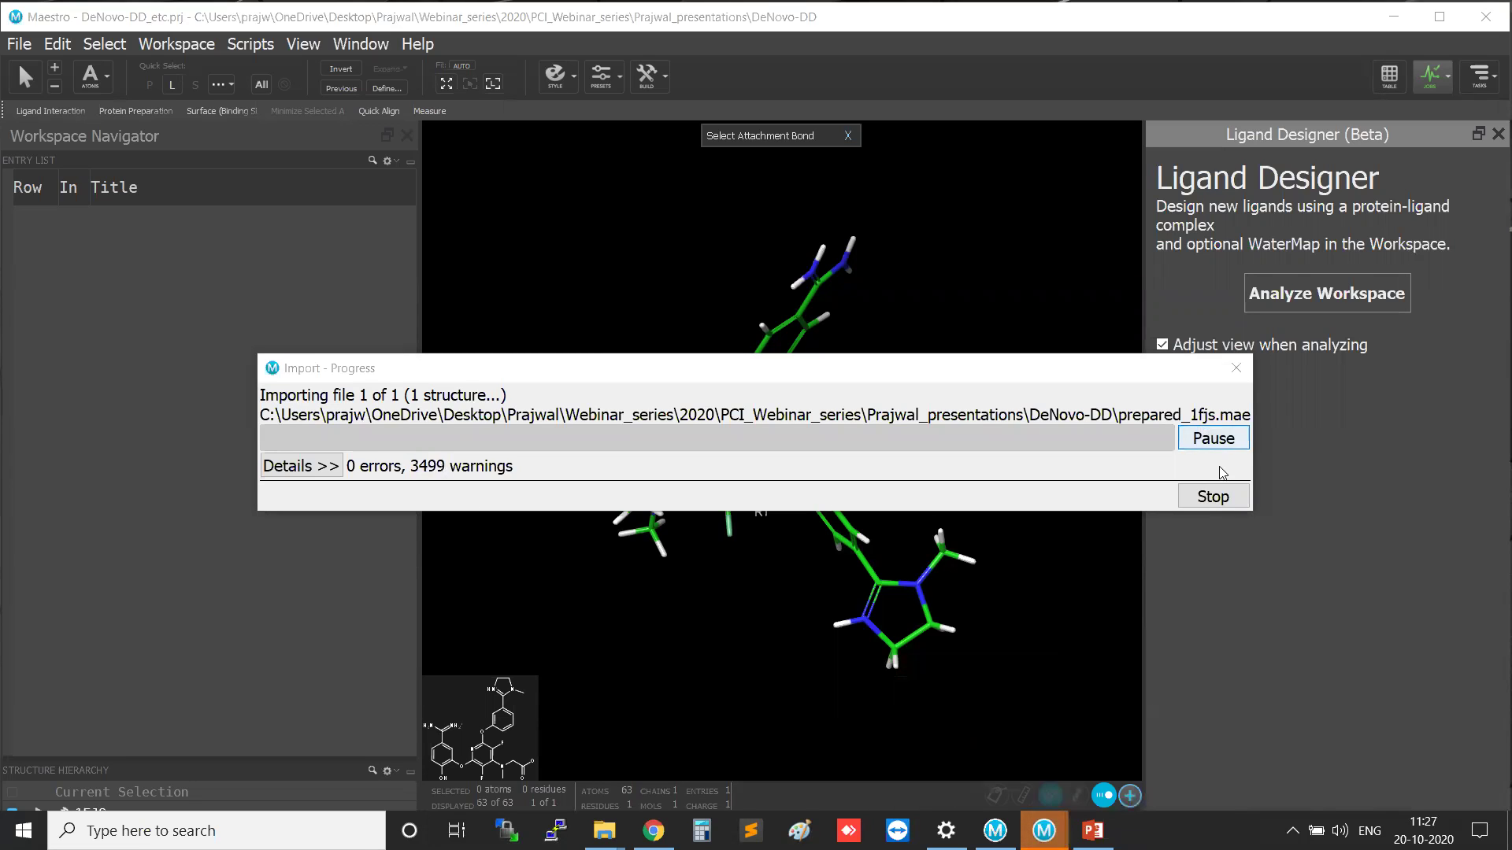
pyautogui.moveTo(1044, 831)
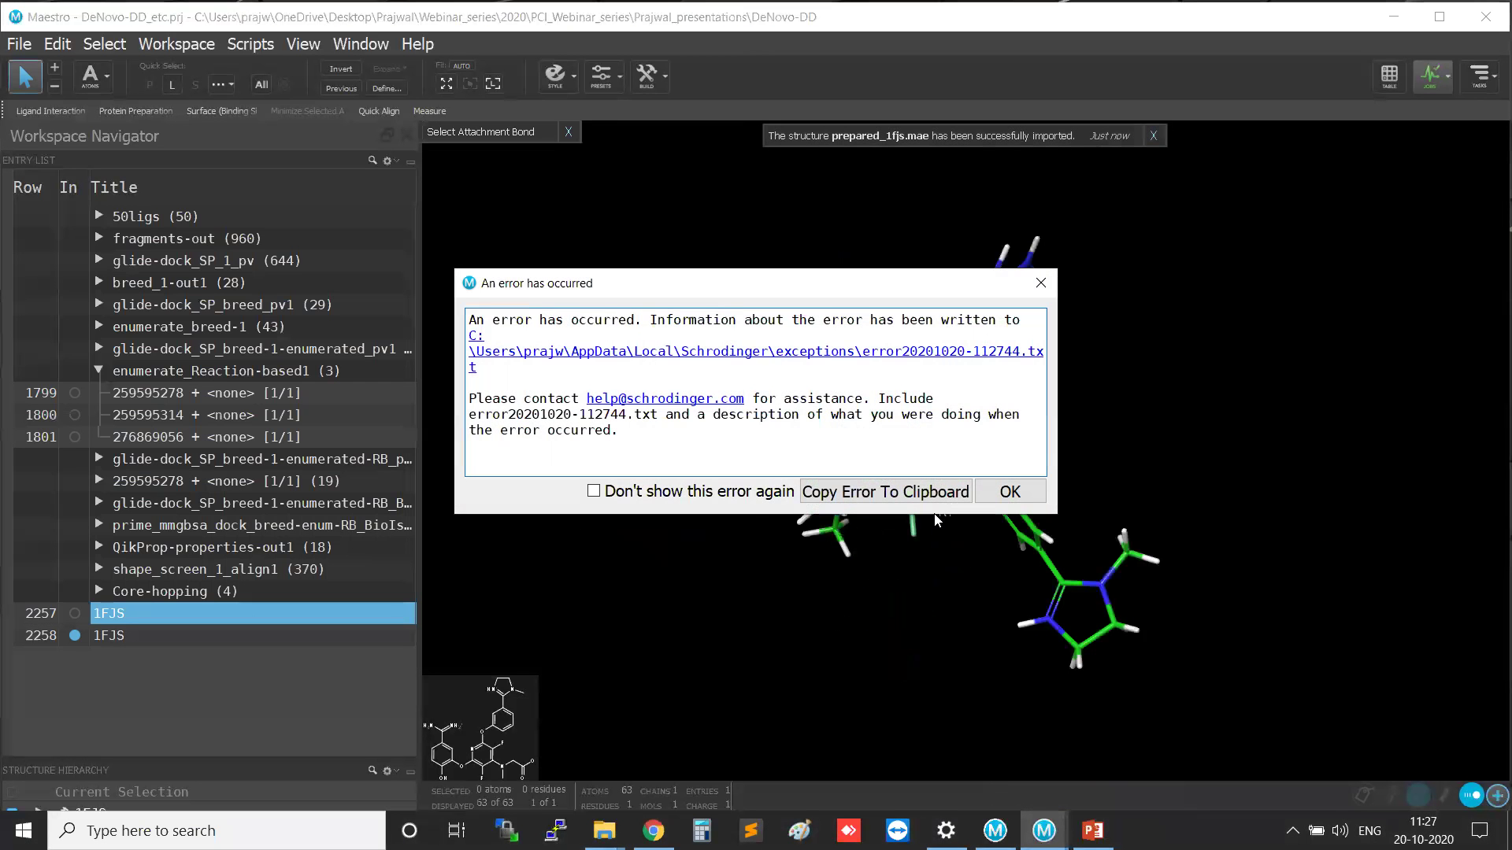
pyautogui.click(1010, 491)
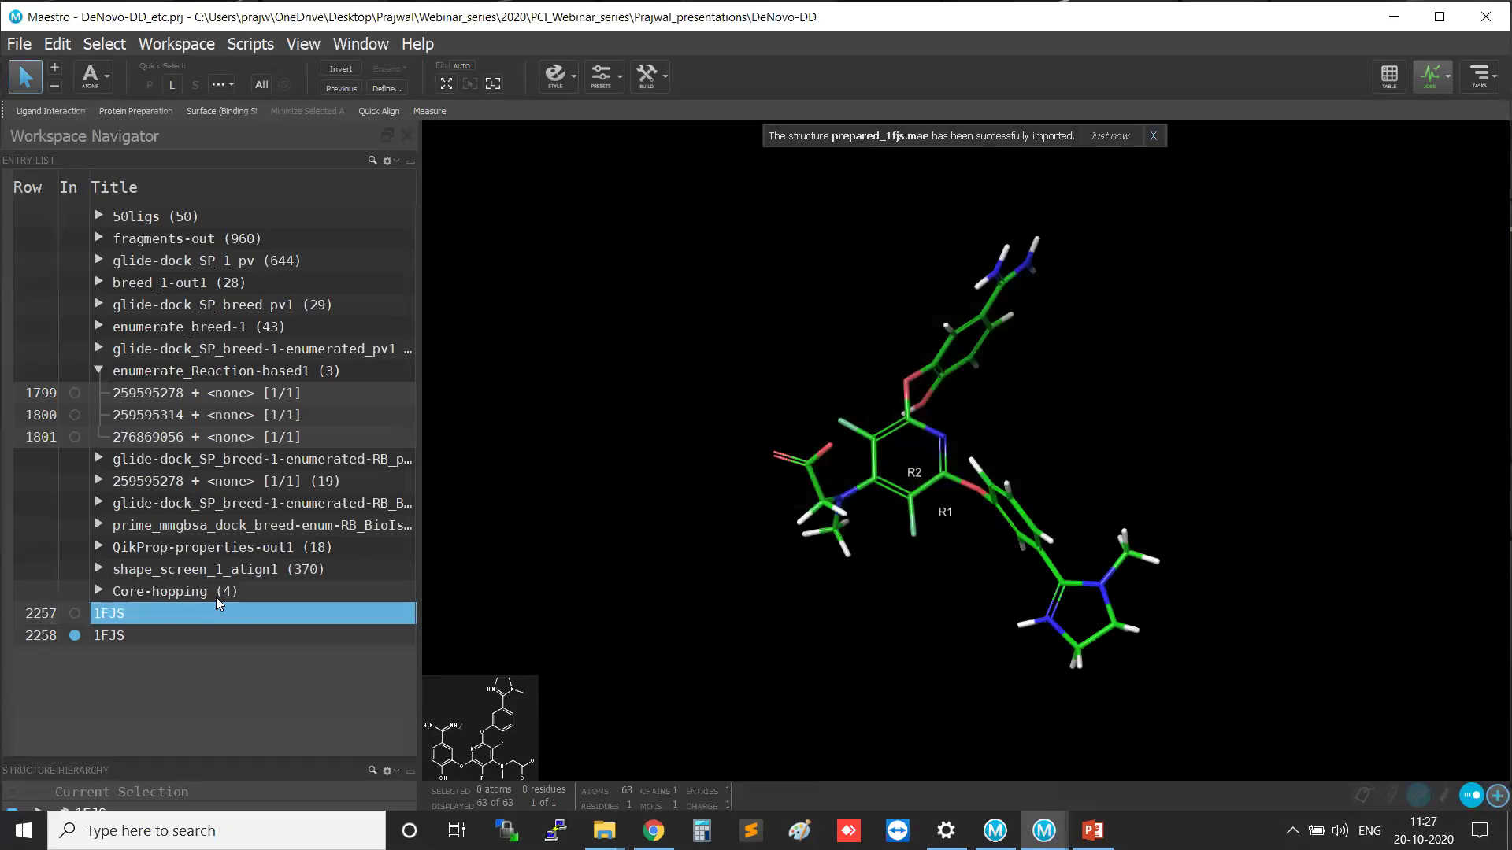
# Select the 1FJS entry in row 2258 and close the leftover Ligand-Based core hopping window.
pyautogui.click(112, 635)
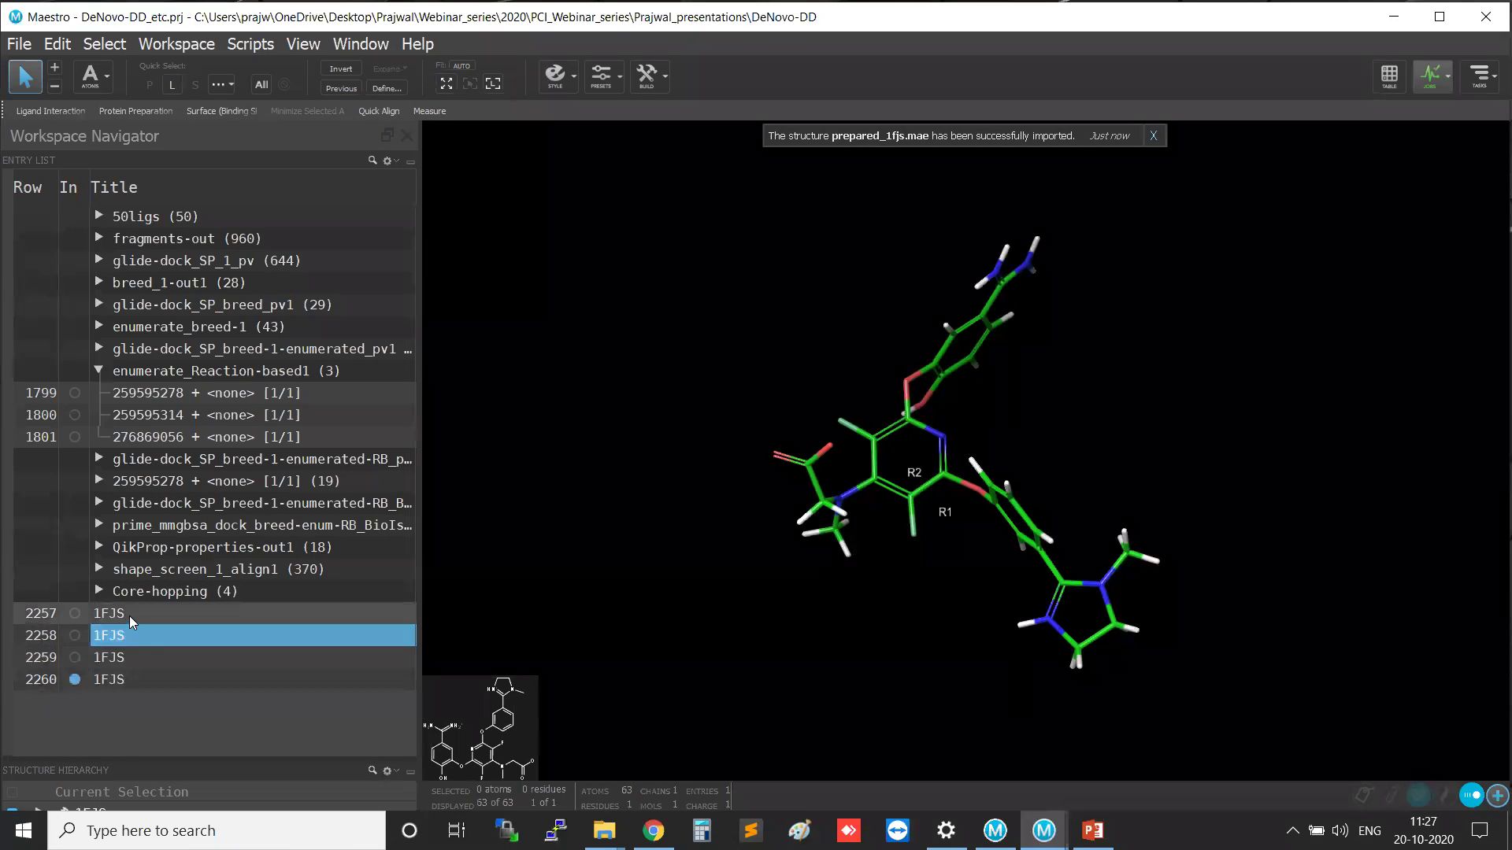
pyautogui.moveTo(1194, 472); pyautogui.dragTo(1139, 489, button='middle')
pyautogui.click(1044, 831)
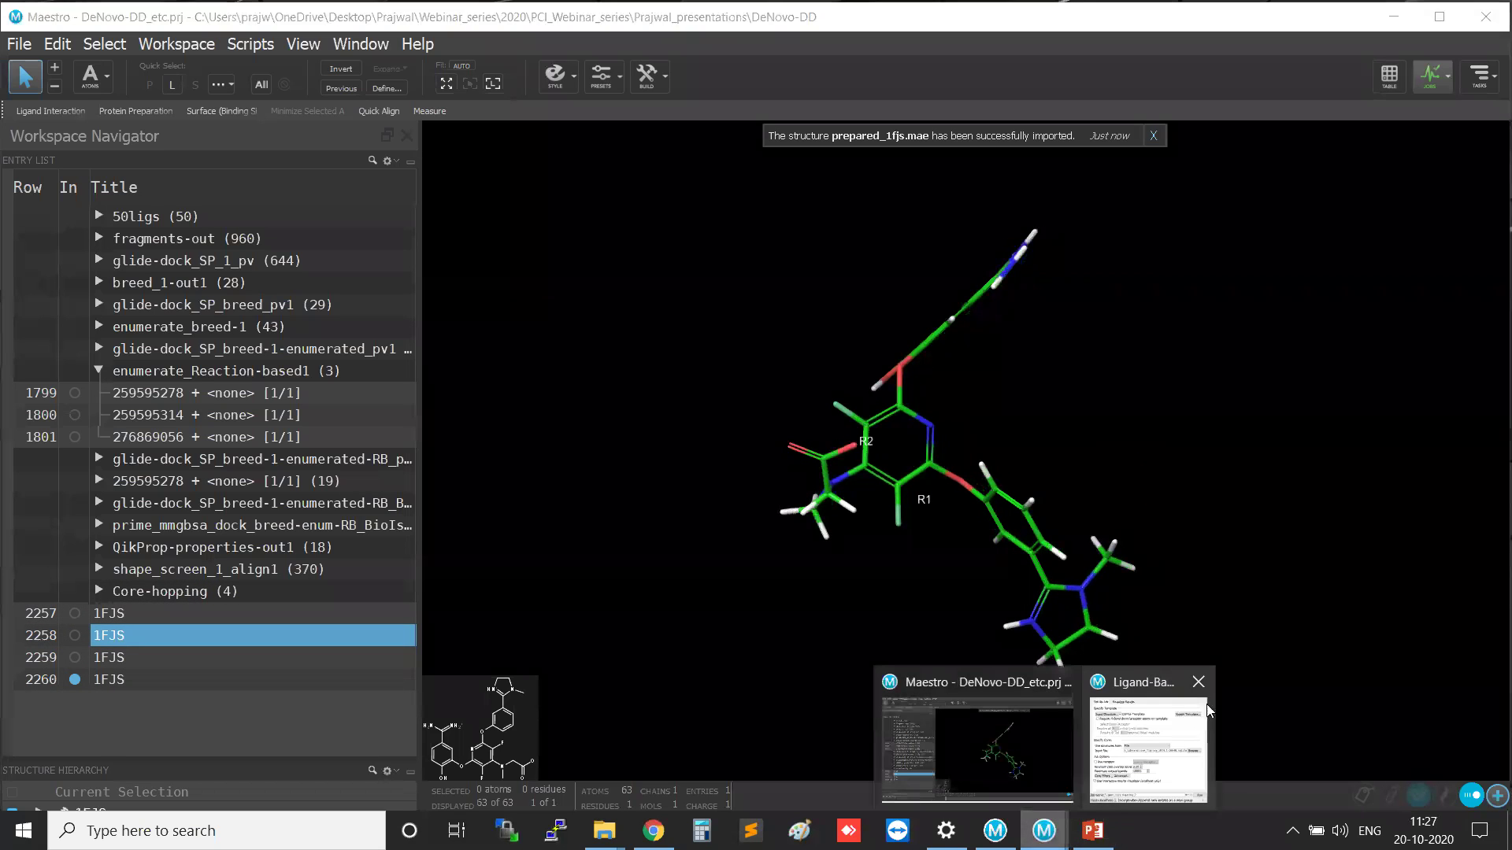
pyautogui.click(1202, 682)
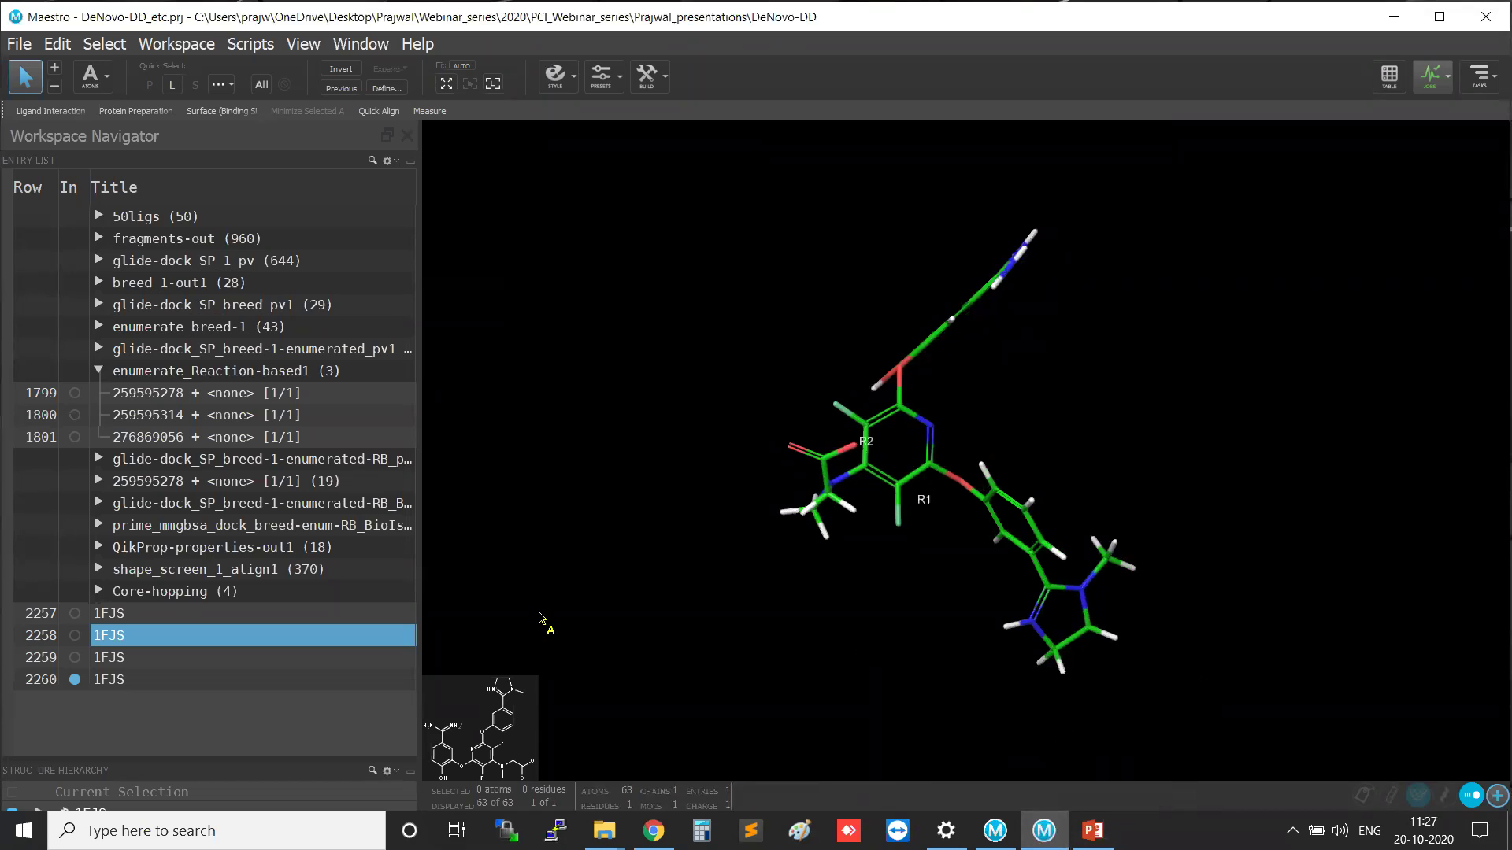
# Enlarge the structure hierarchy area and display the full 1FJS protein-ligand complex from row 2257, selecting that entry.
pyautogui.click(92, 682)
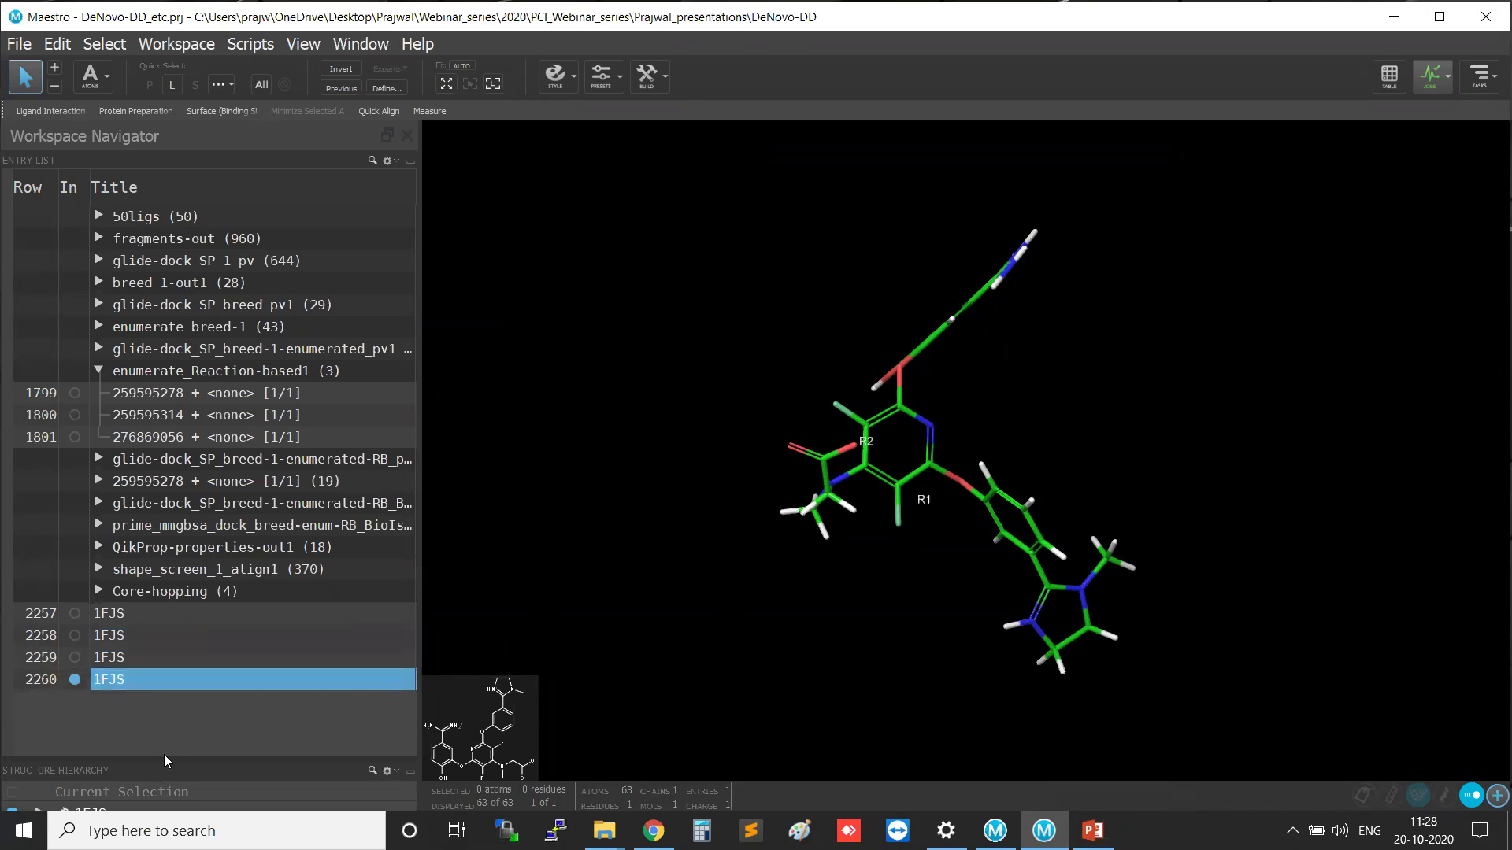
pyautogui.moveTo(174, 736); pyautogui.dragTo(174, 453)
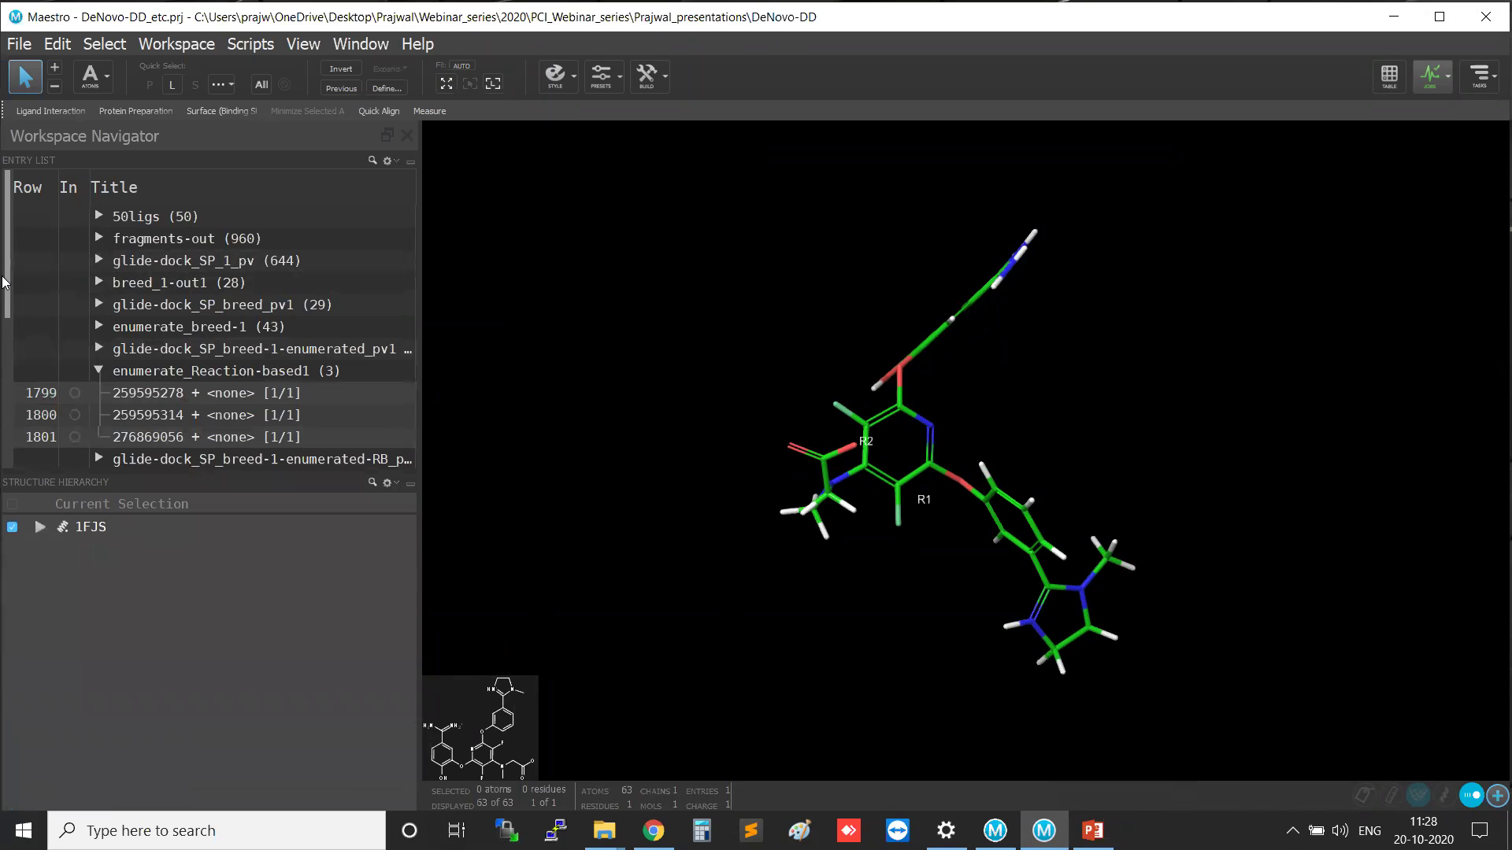
pyautogui.moveTo(10, 303); pyautogui.dragTo(9, 453)
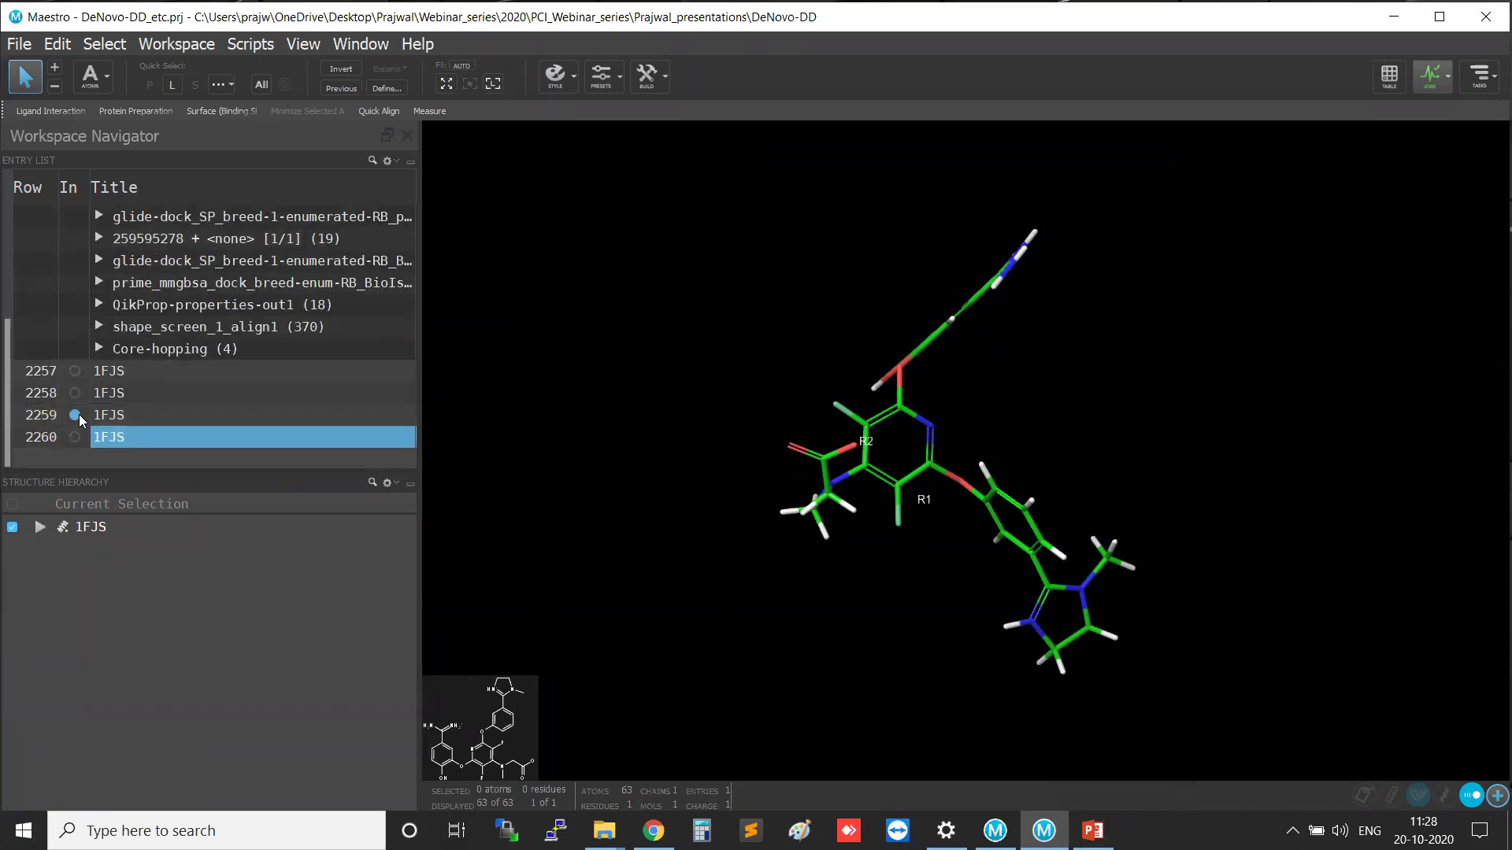
pyautogui.click(73, 371)
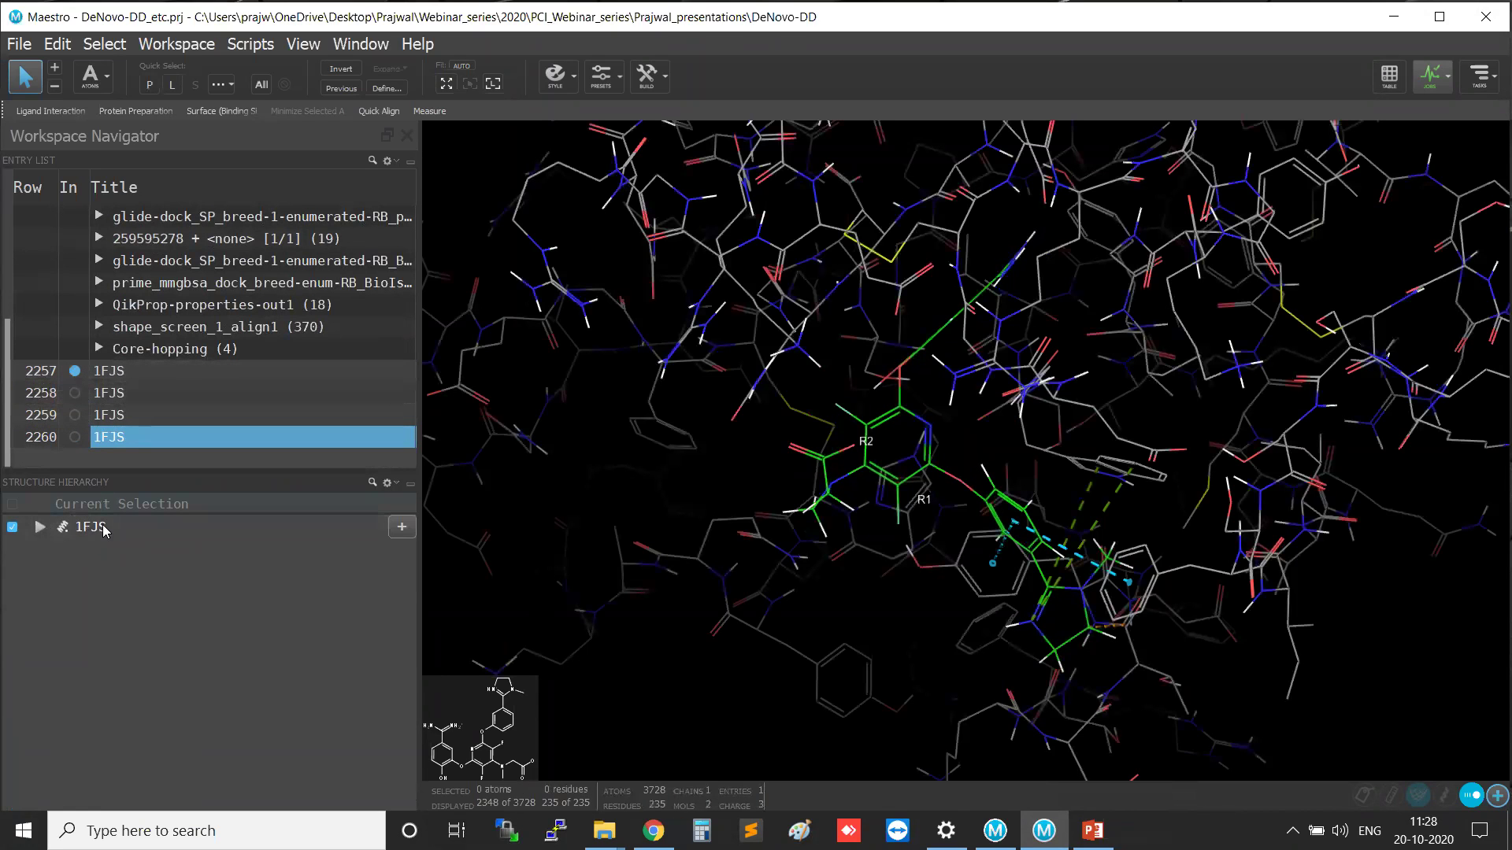
pyautogui.click(255, 375)
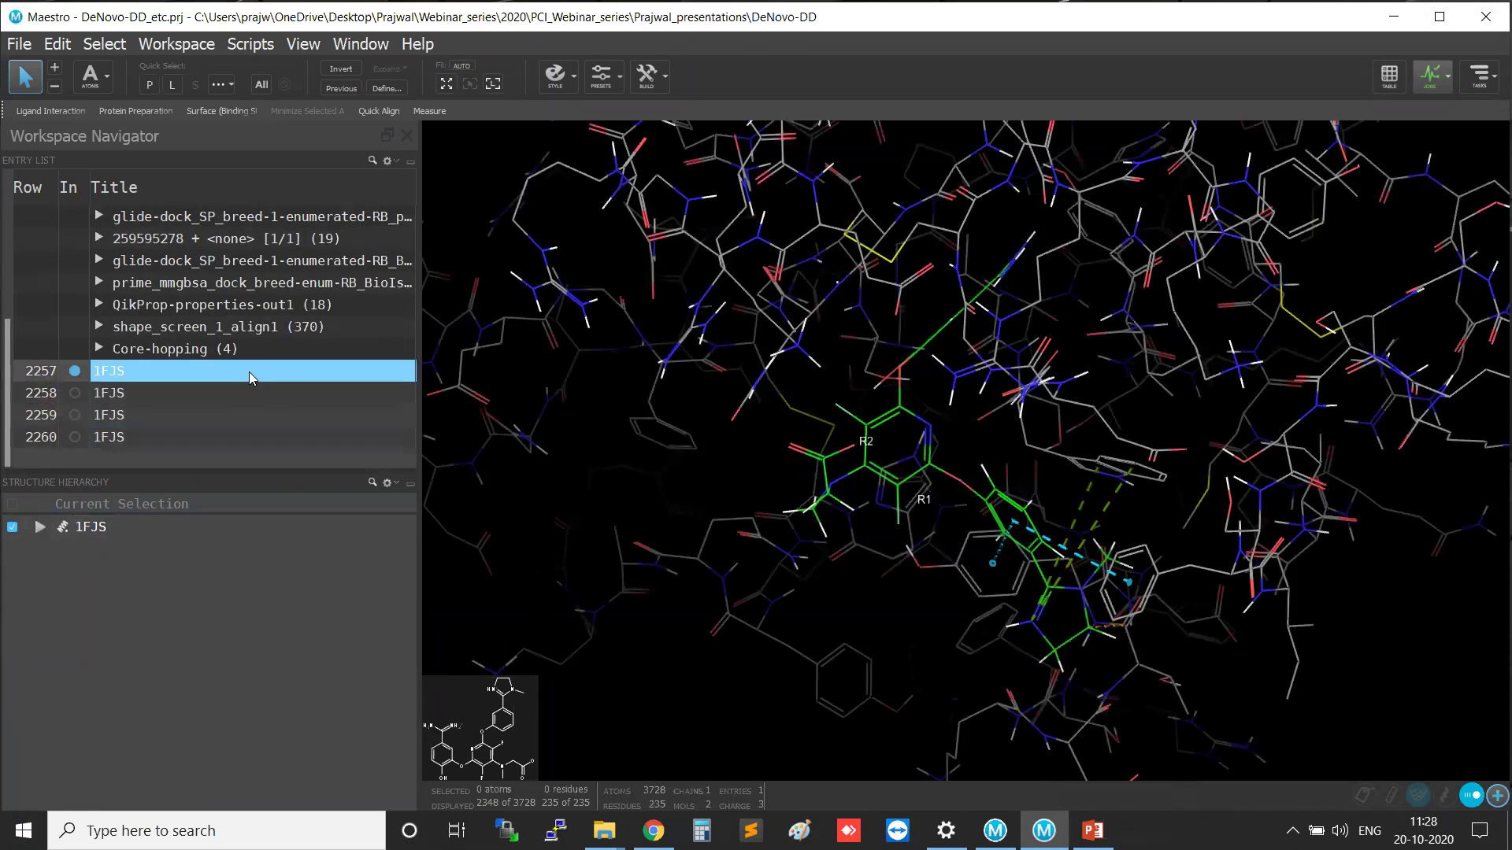
# Delete the three duplicate 1FJS entries in rows 2258 to 2260 and select the remaining one in row 2257.
pyautogui.click(189, 391)
pyautogui.keyDown('shift'); pyautogui.click(192, 436); pyautogui.keyUp('shift')
pyautogui.rightClick(192, 436)
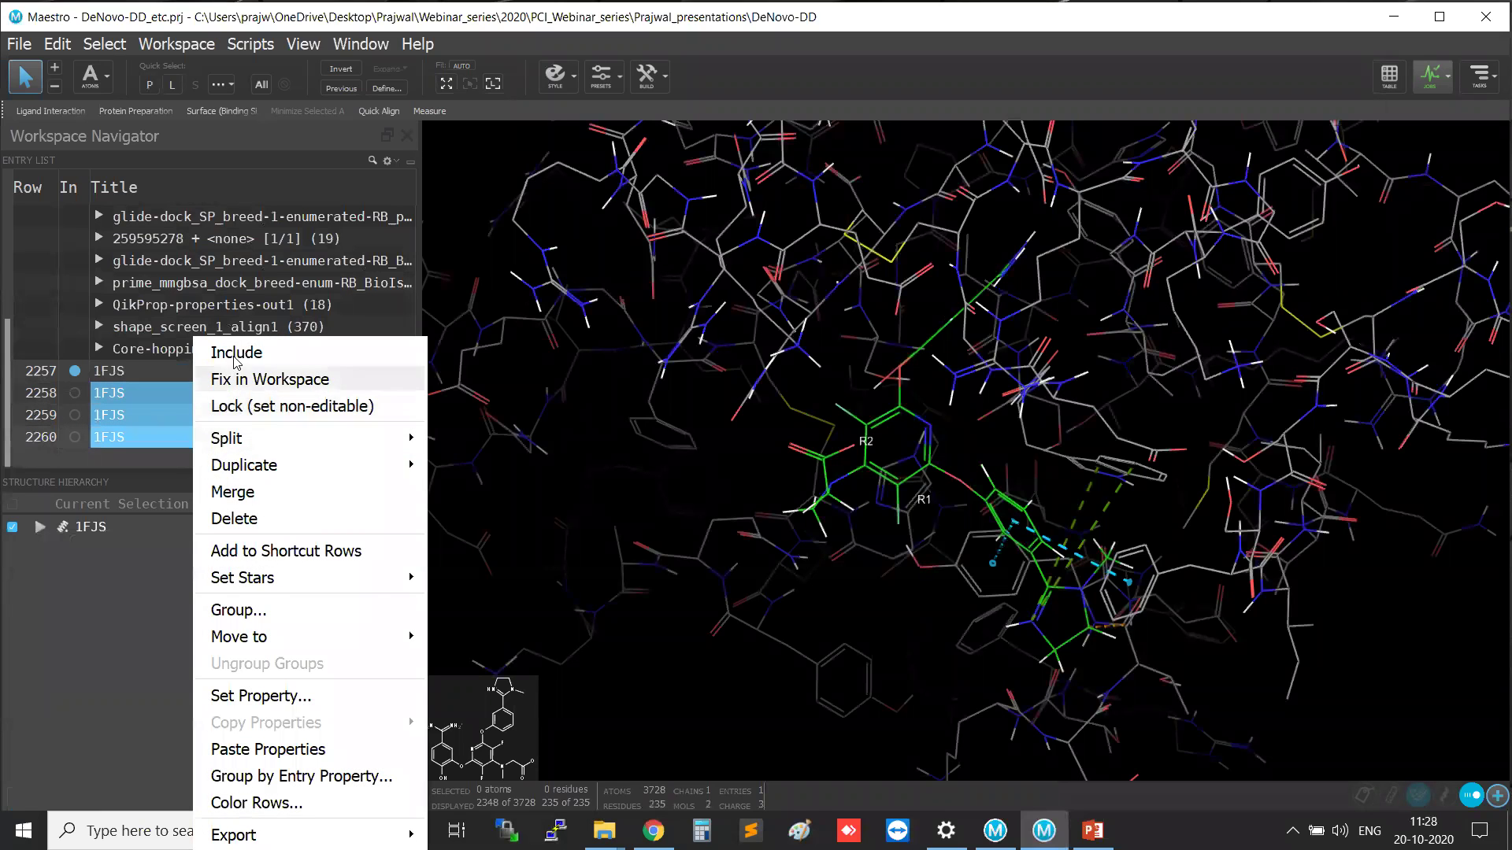
pyautogui.click(252, 518)
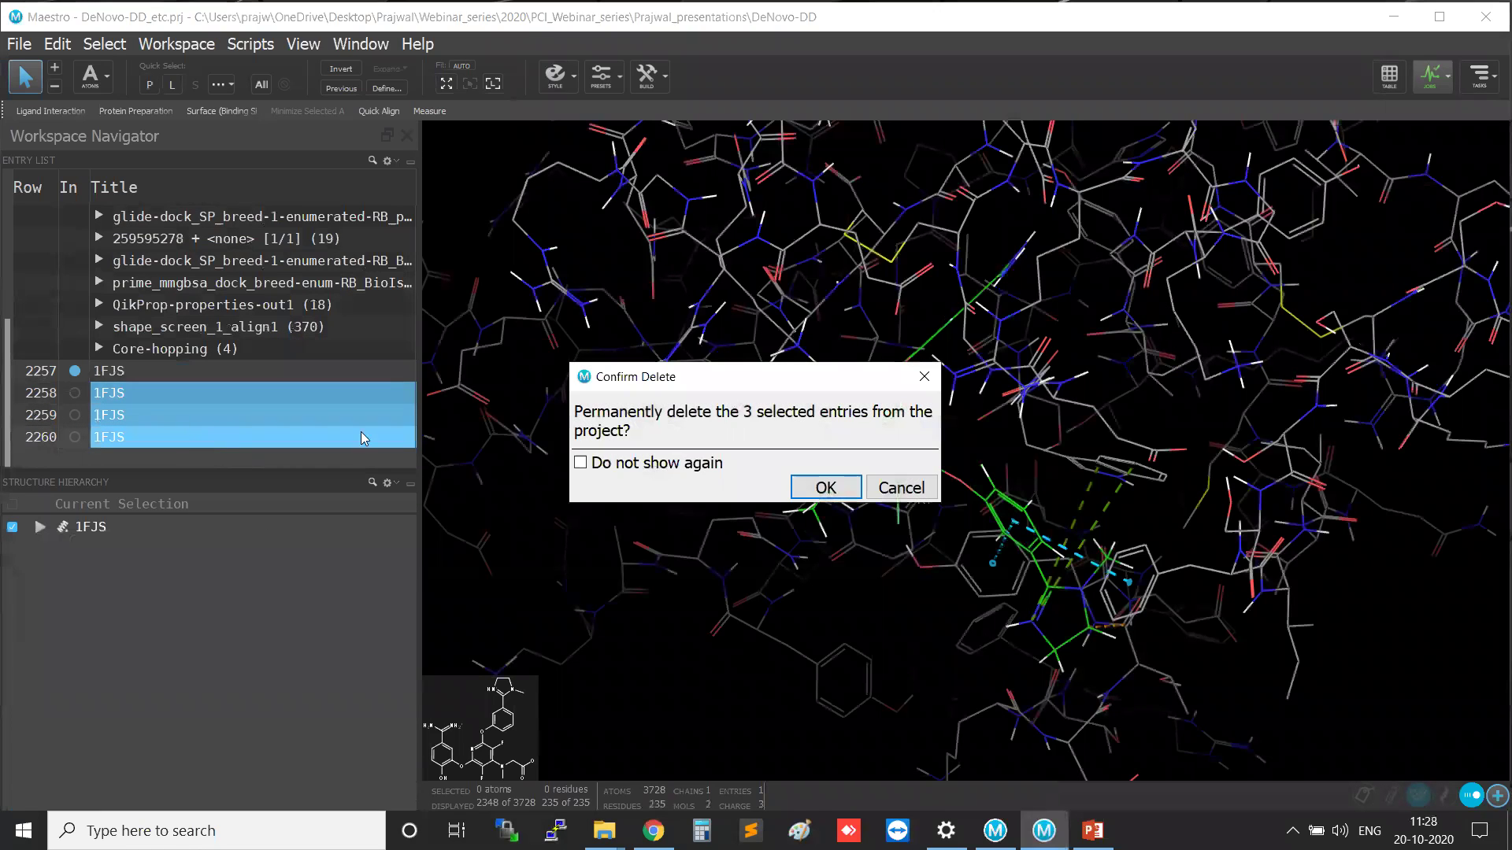
pyautogui.click(824, 487)
pyautogui.click(181, 437)
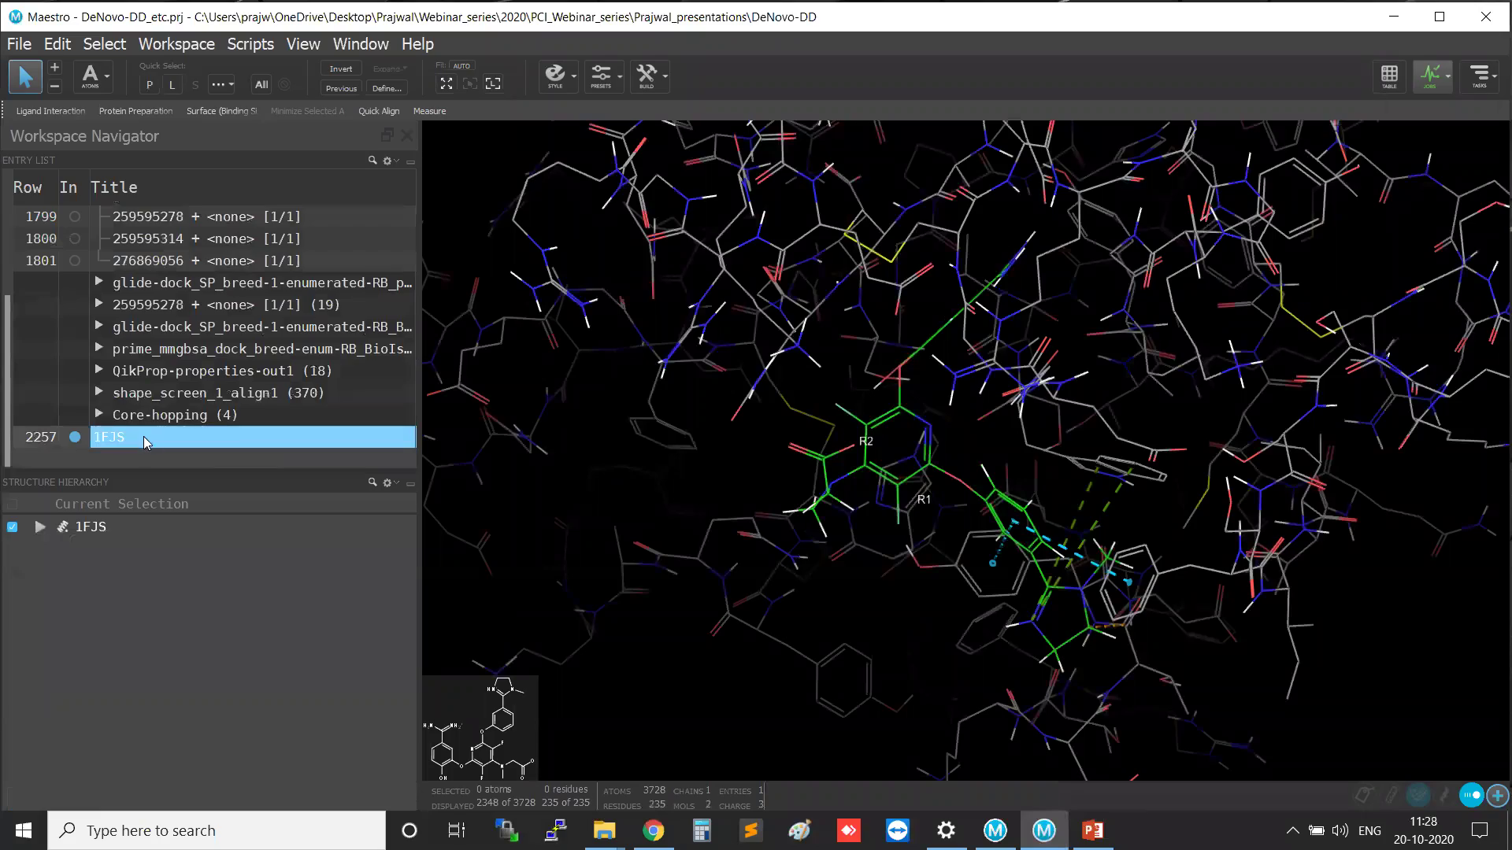
# Open Ligand Designer (Beta) from the "ligand d" task search and analyze the 1FJS complex in the workspace.
pyautogui.scroll(-10, 1310, 628)
pyautogui.moveTo(1310, 628); pyautogui.dragTo(1316, 424, button='middle')
pyautogui.click(1476, 88)
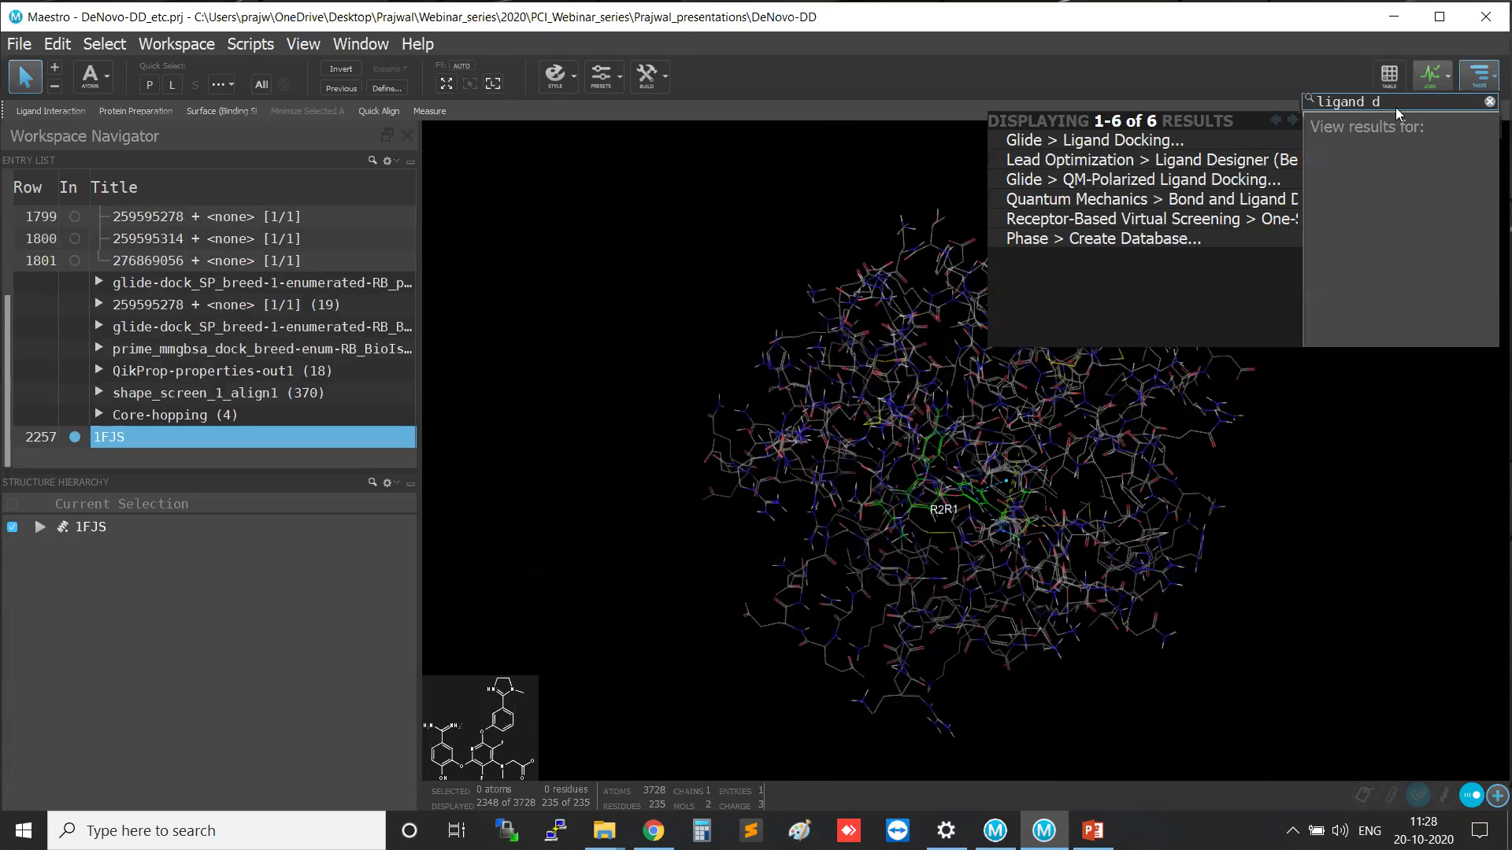
pyautogui.click(1215, 157)
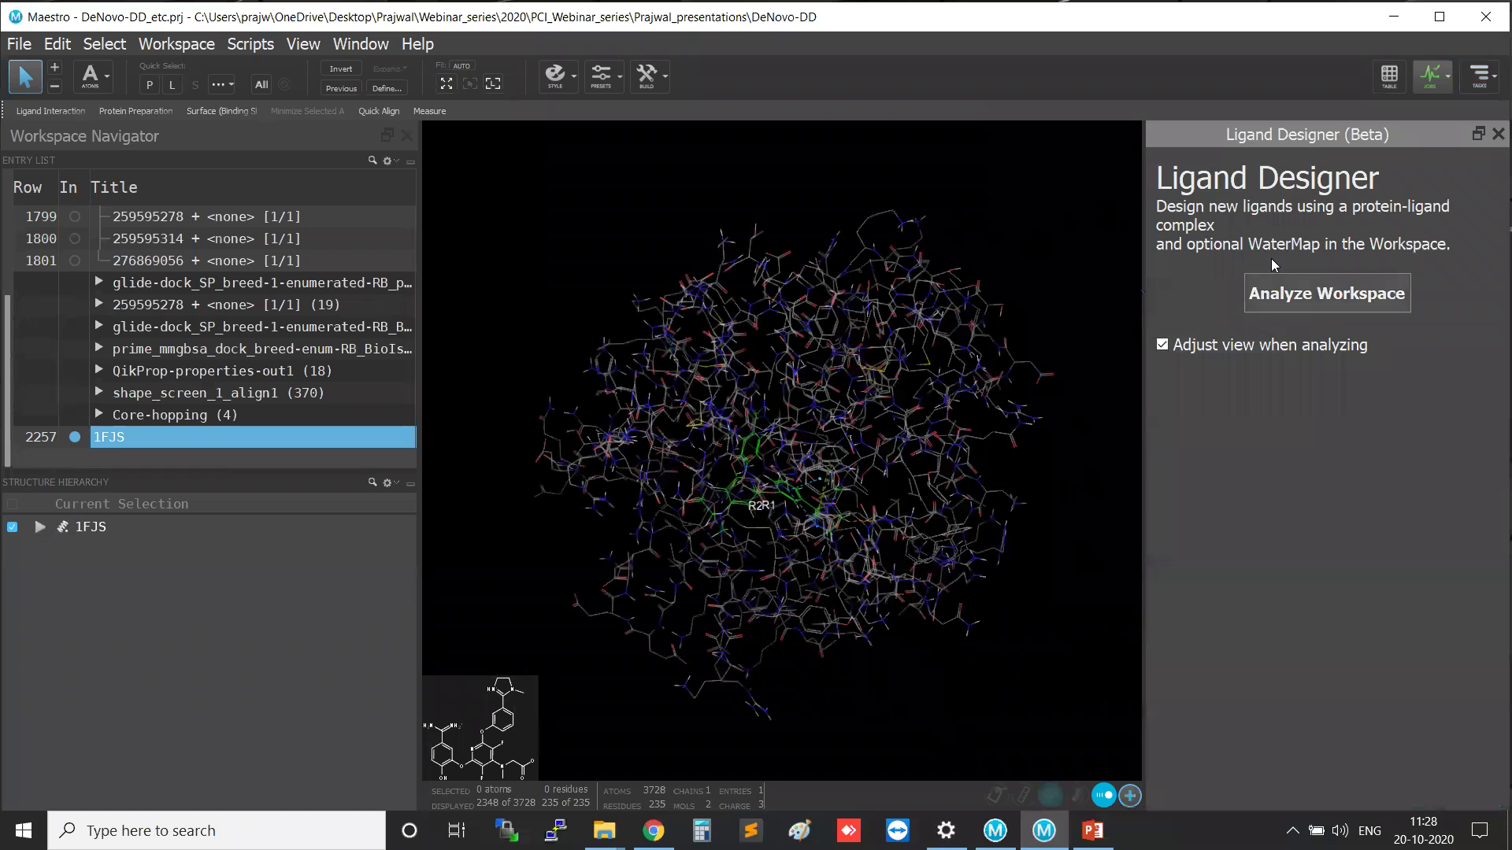
pyautogui.click(1336, 303)
pyautogui.click(1336, 303)
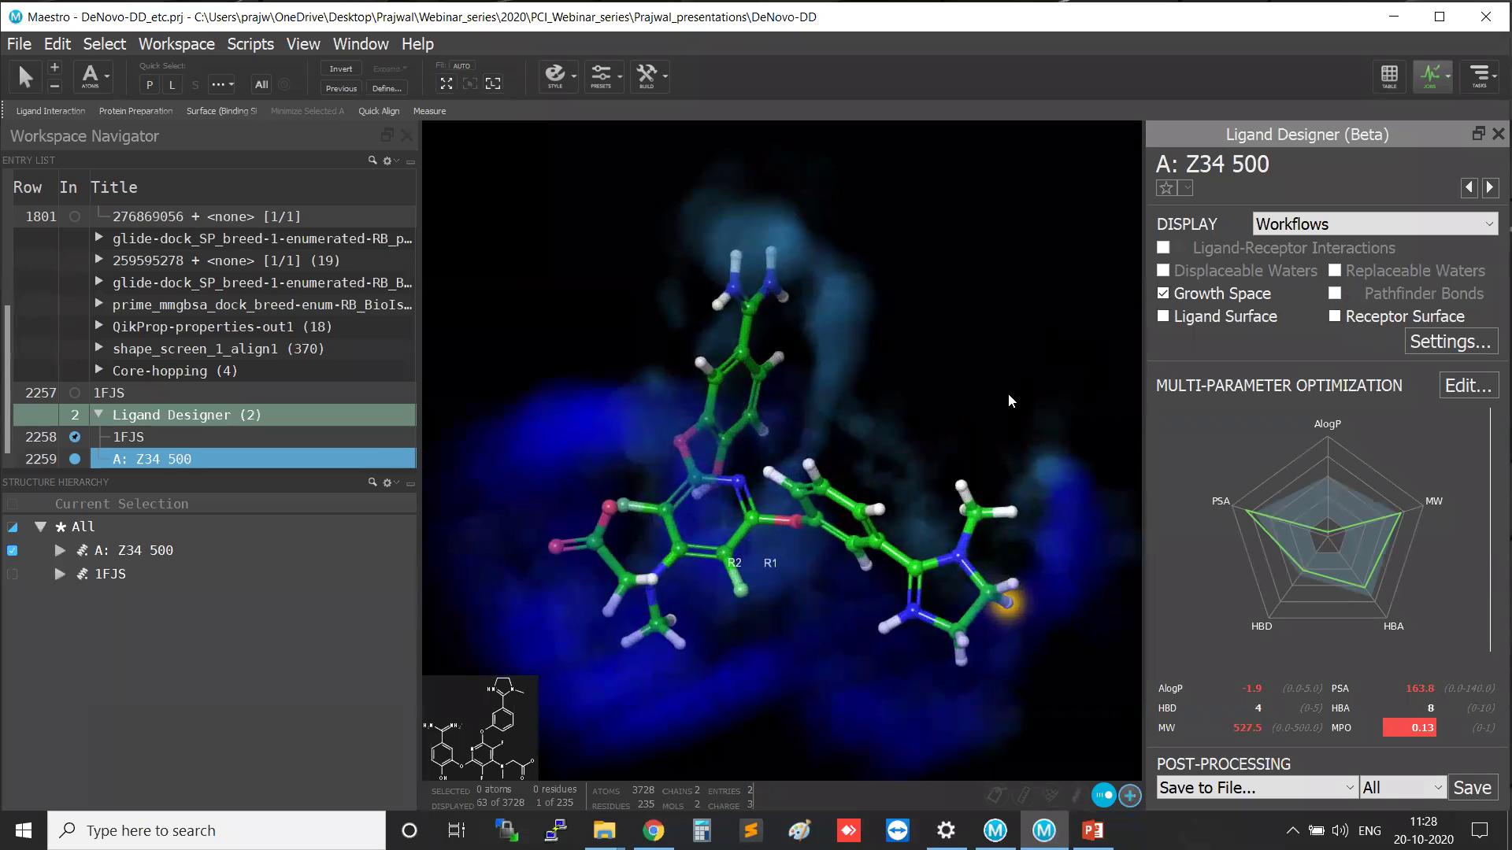
# Examine the growth space around ligand A: Z34 500 from several angles.
pyautogui.moveTo(982, 398); pyautogui.dragTo(971, 443, button='middle')
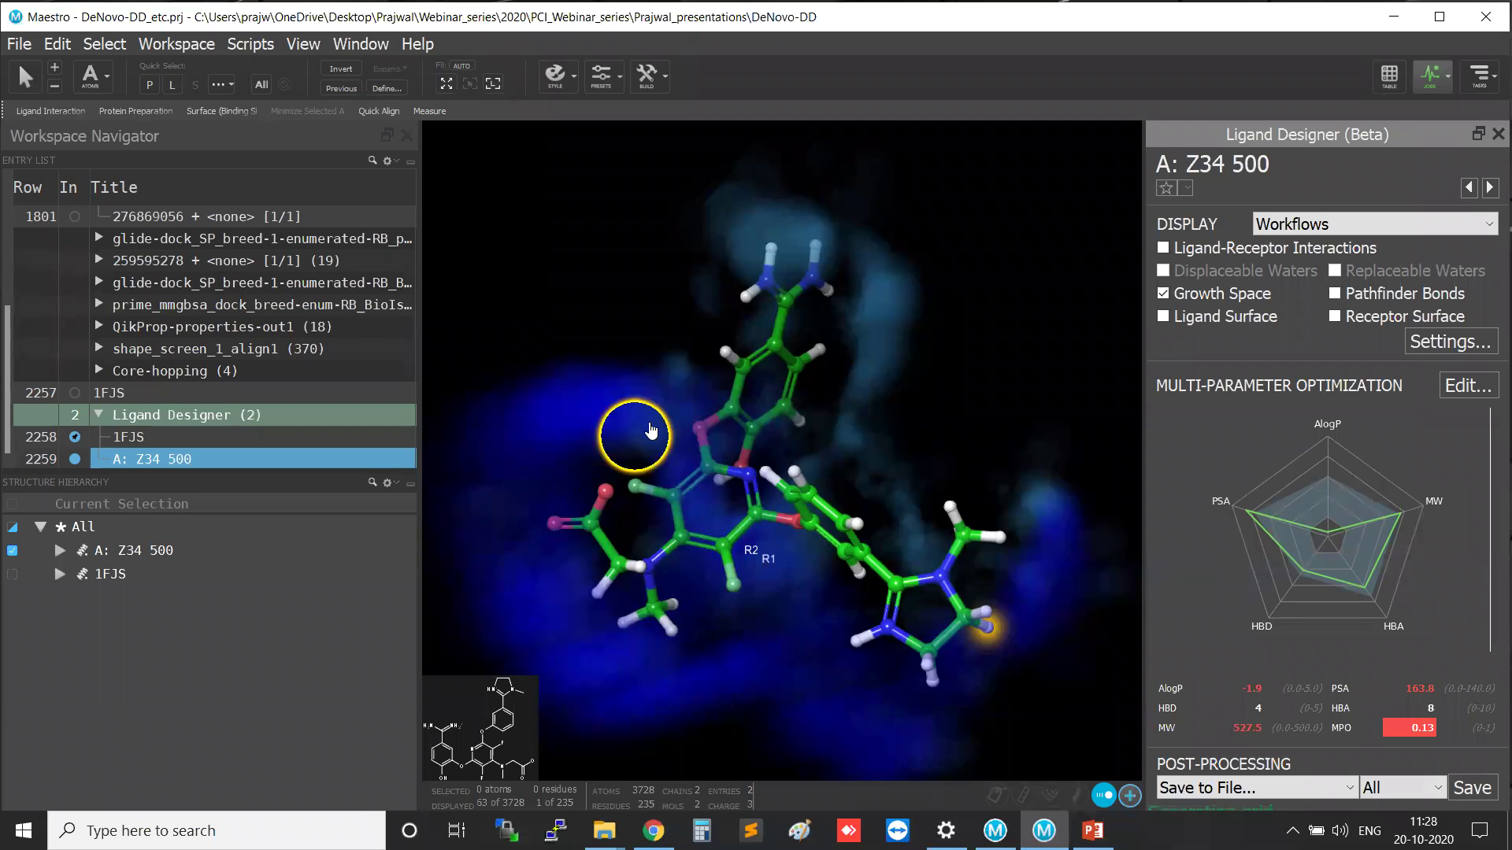
pyautogui.scroll(-2, 931, 434)
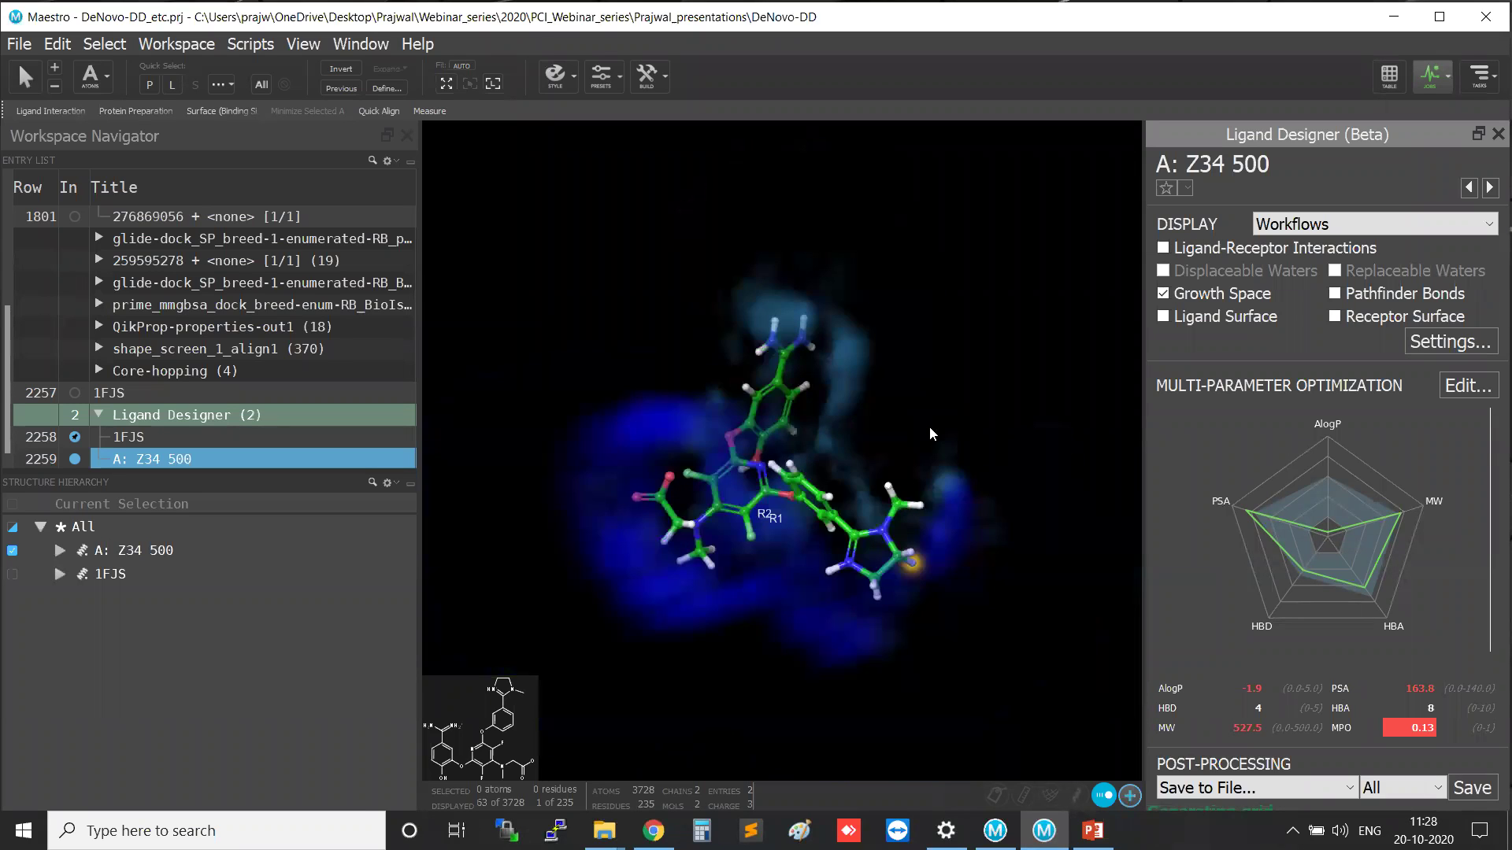
pyautogui.scroll(2, 900, 443)
pyautogui.moveTo(941, 414)
pyautogui.mouseDown(button='middle')
pyautogui.moveTo(961, 368)
pyautogui.moveTo(895, 388)
pyautogui.moveTo(864, 454)
pyautogui.moveTo(935, 439)
pyautogui.moveTo(929, 417)
pyautogui.mouseUp(button='middle')
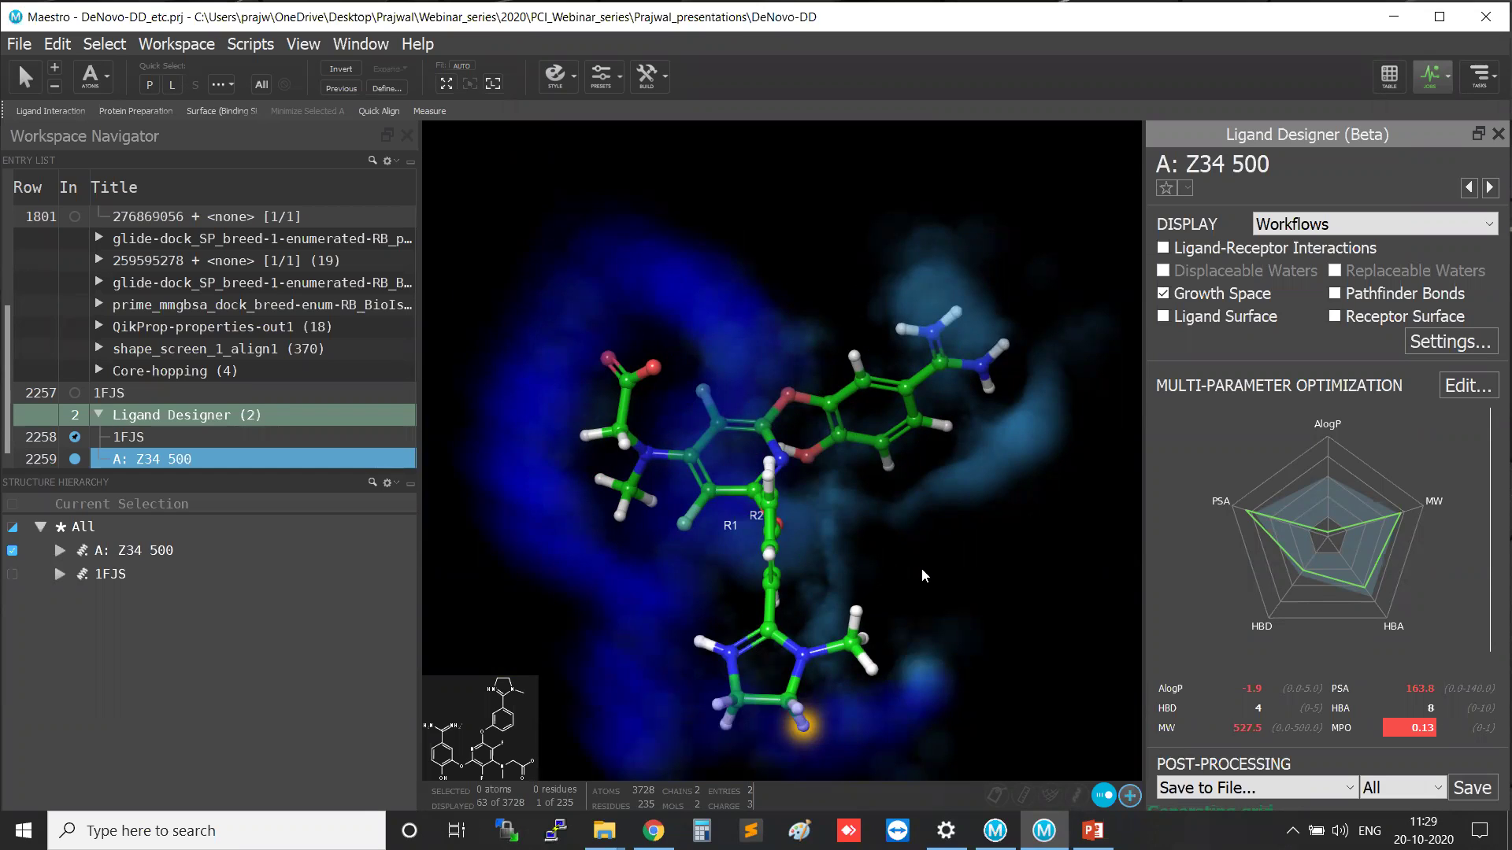
pyautogui.moveTo(873, 554)
pyautogui.mouseDown(button='middle')
pyautogui.moveTo(910, 567)
pyautogui.moveTo(871, 556)
pyautogui.mouseUp(button='middle')
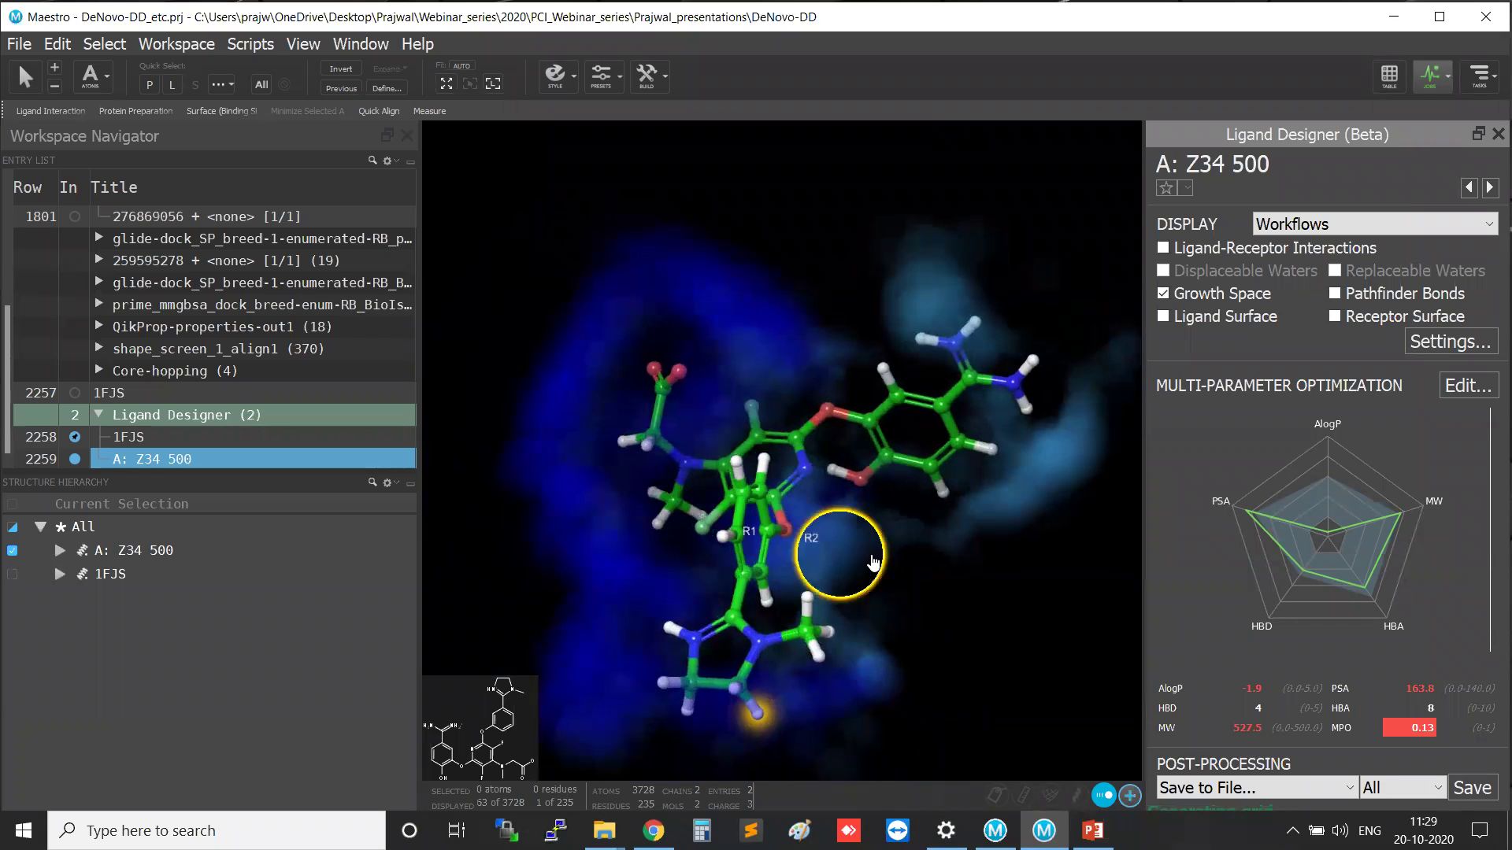
# Display the ligand-receptor interactions and inspect the donor, acceptor, hydrophobic and aromatic features of the residues around the ligand.
pyautogui.click(1163, 249)
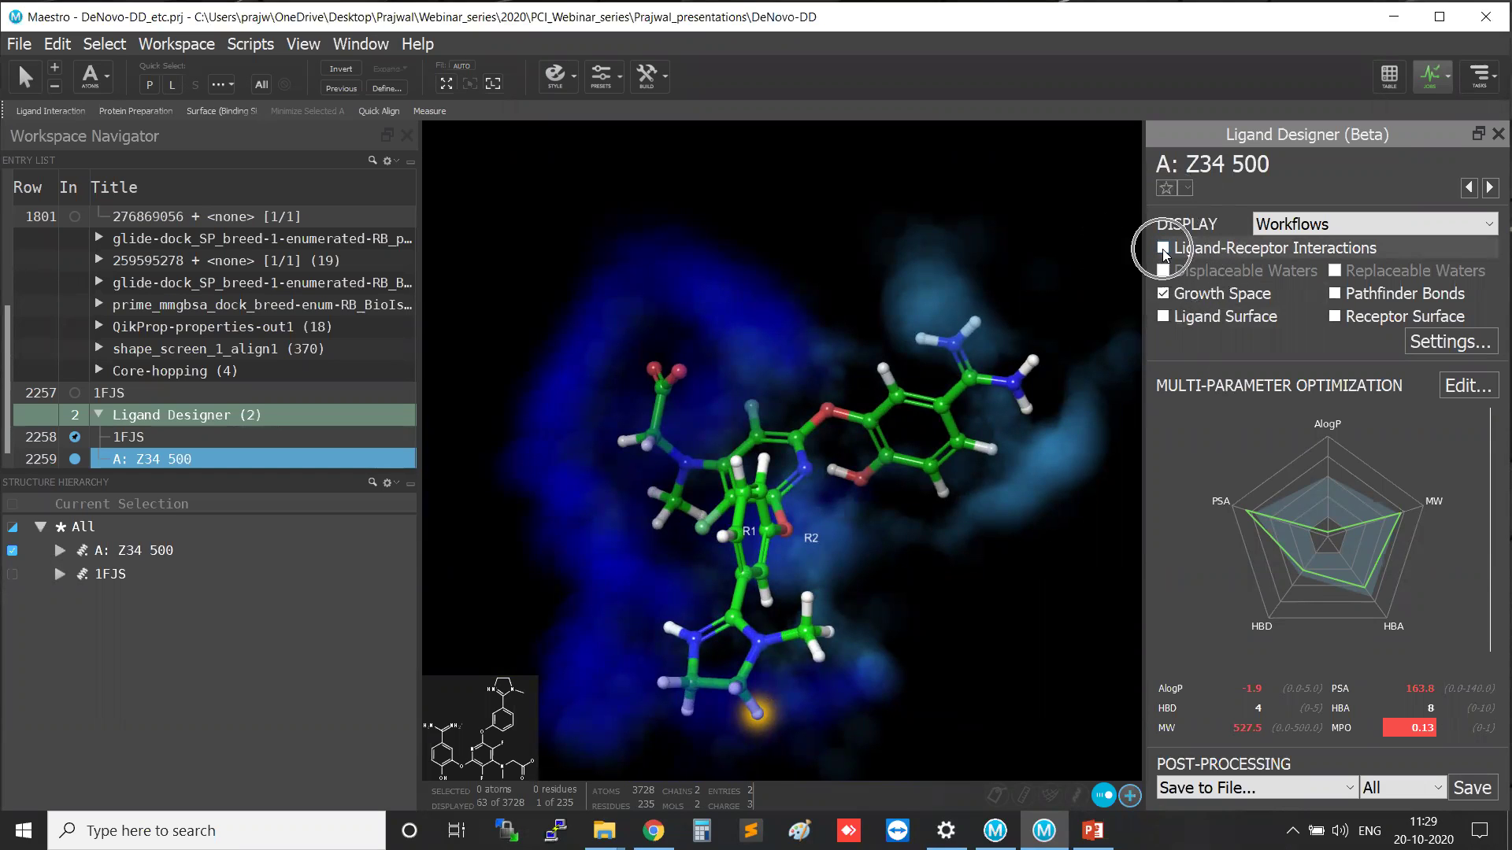
pyautogui.click(1163, 250)
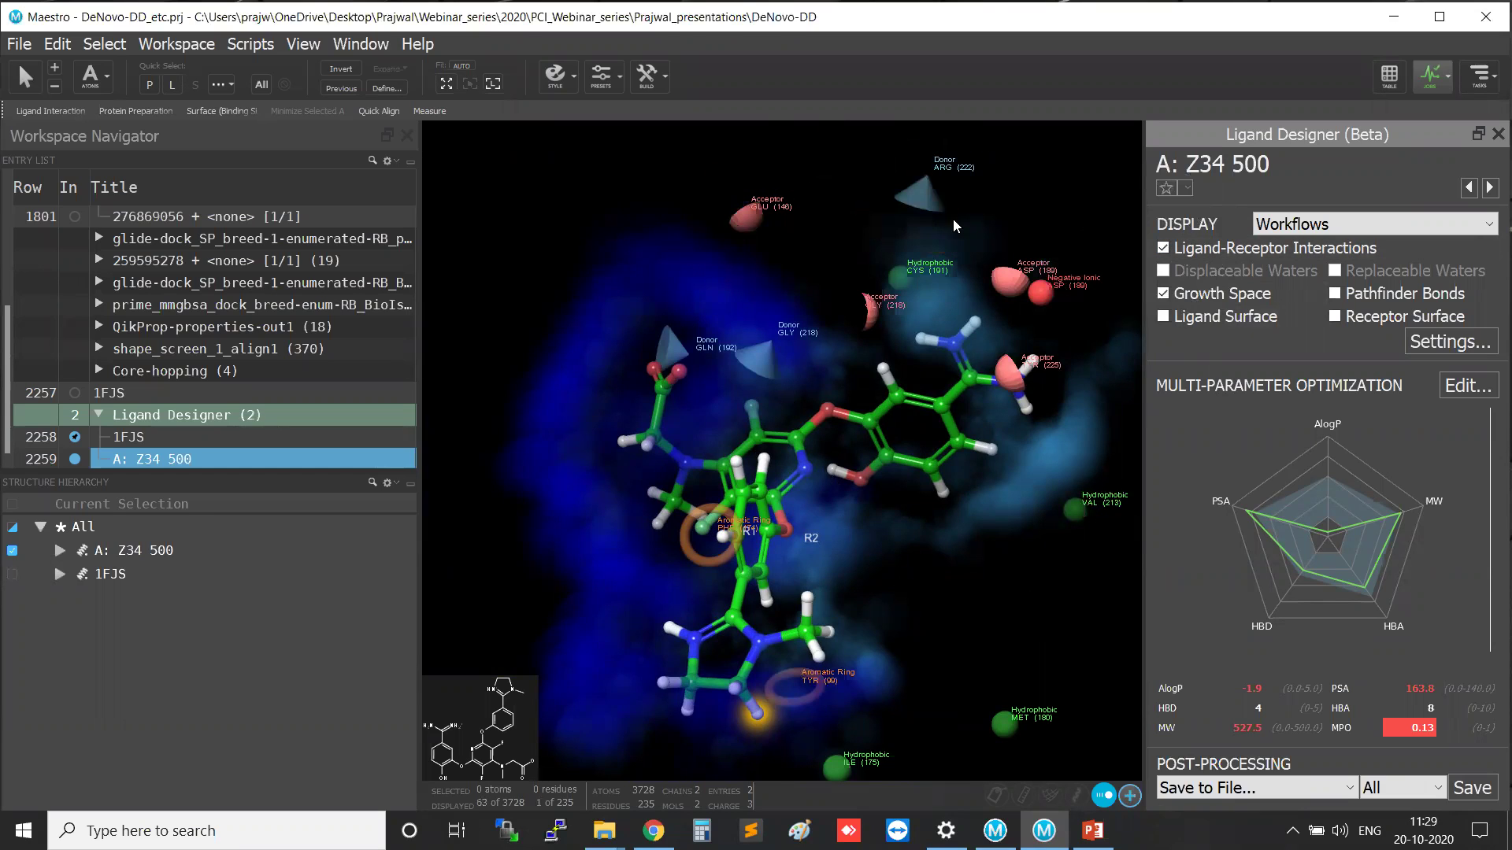
pyautogui.click(924, 197)
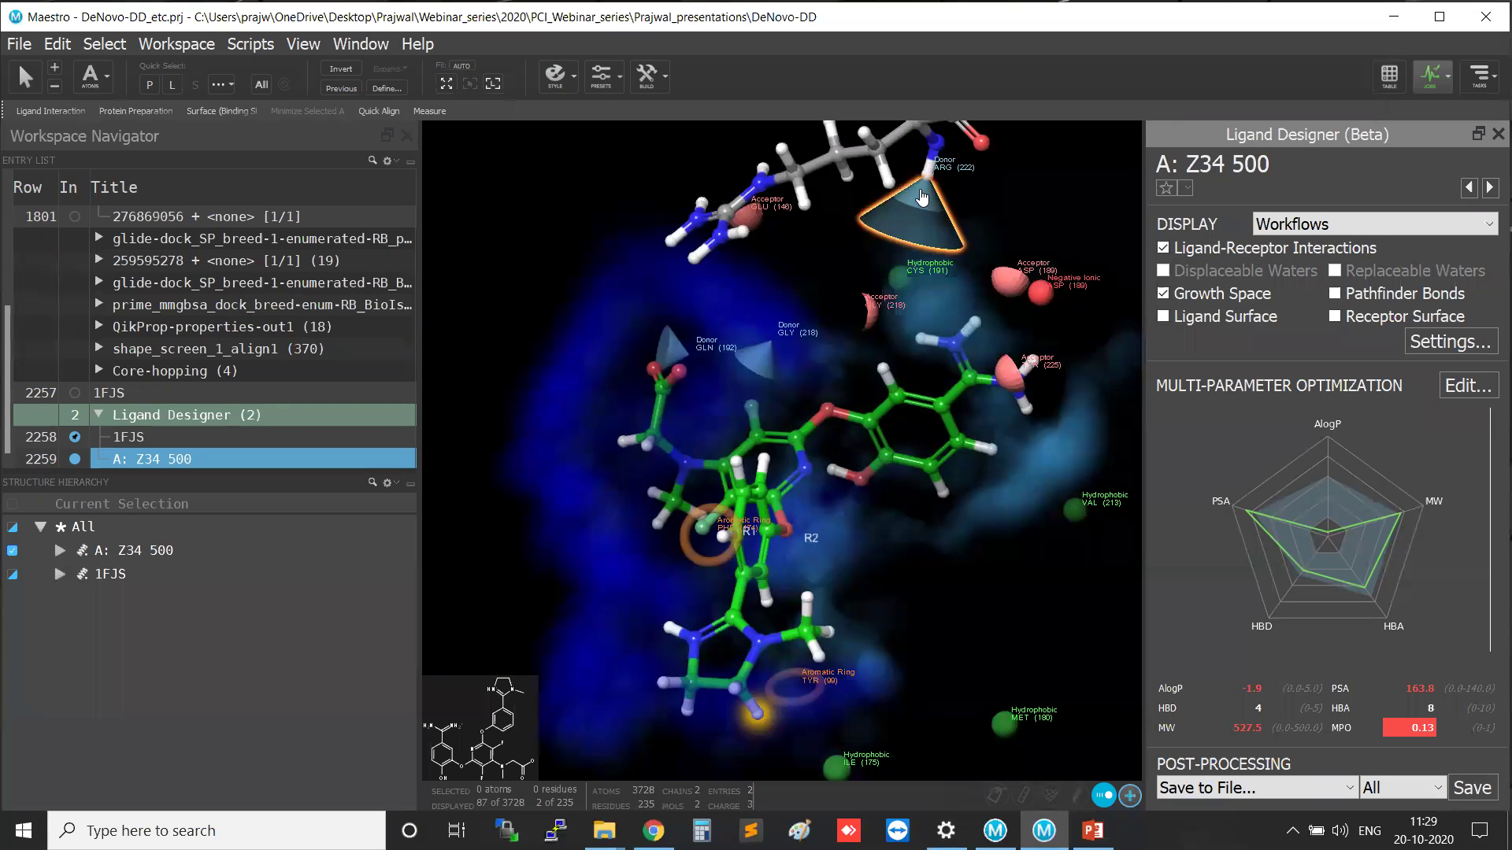
pyautogui.click(1006, 276)
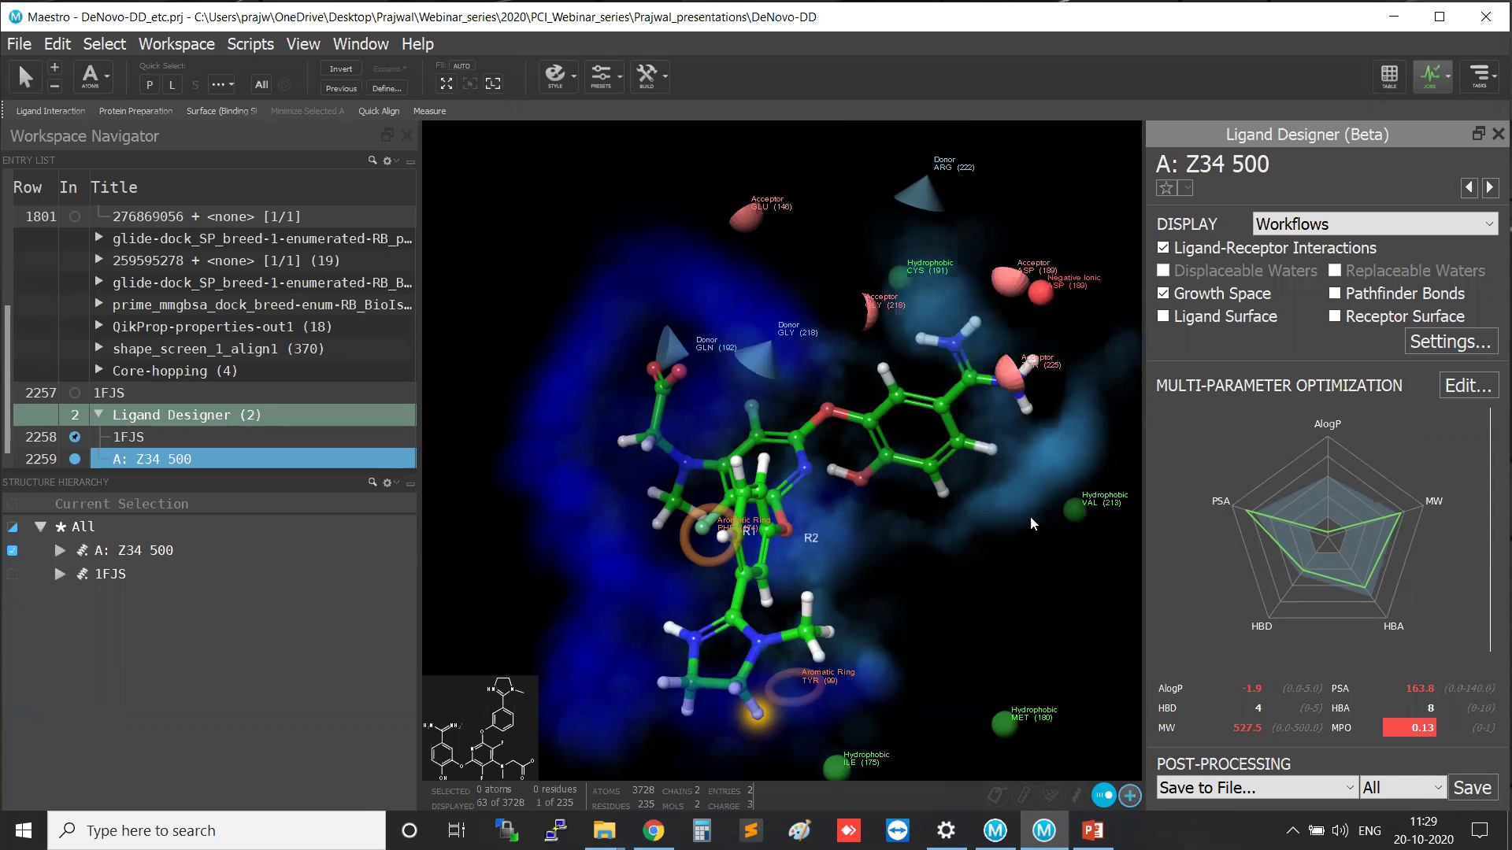
pyautogui.moveTo(1084, 512)
pyautogui.moveTo(811, 689)
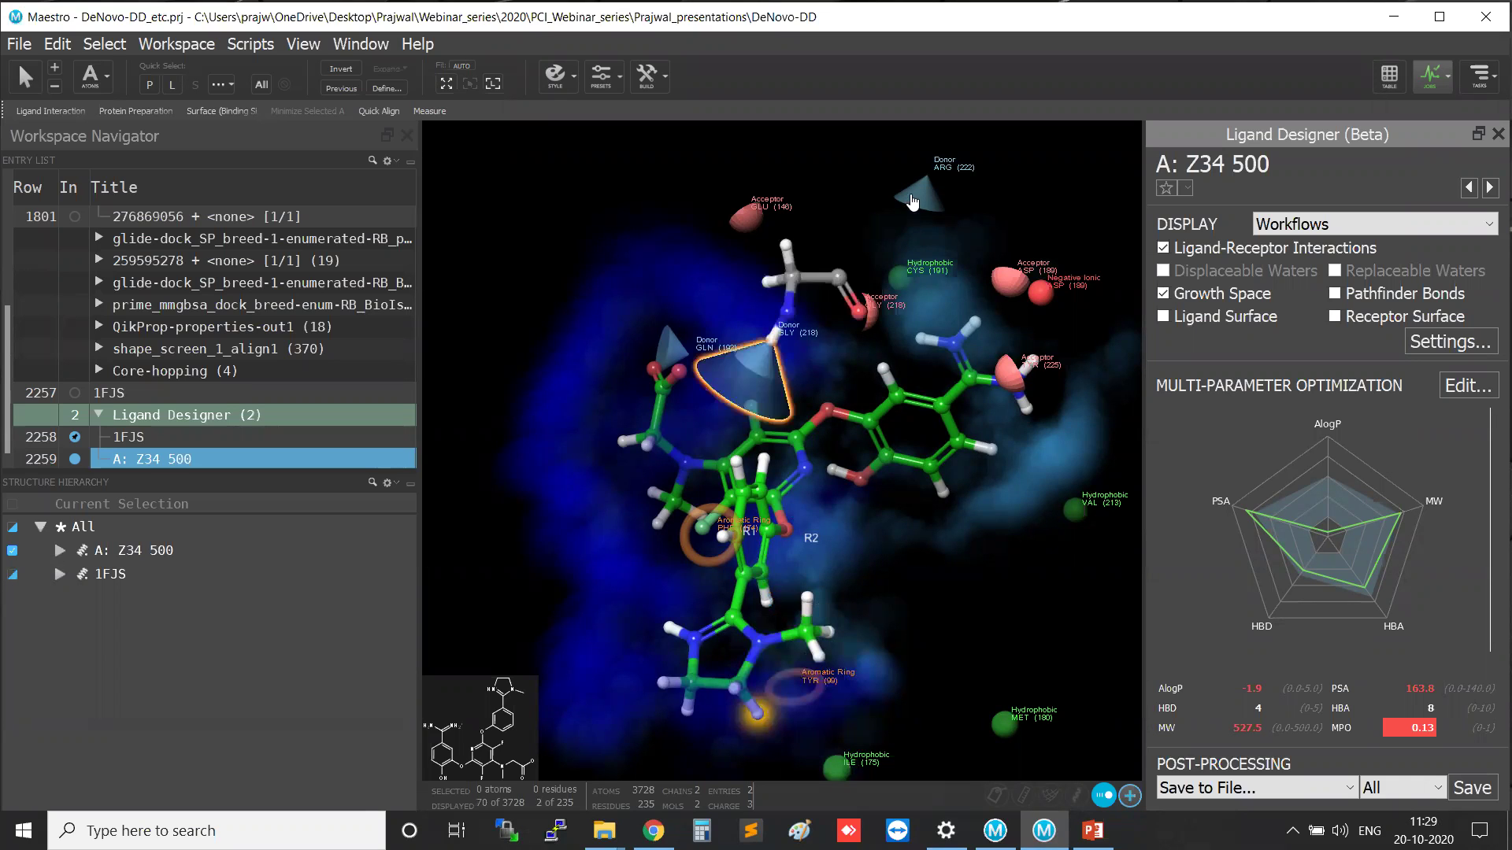
pyautogui.moveTo(917, 201)
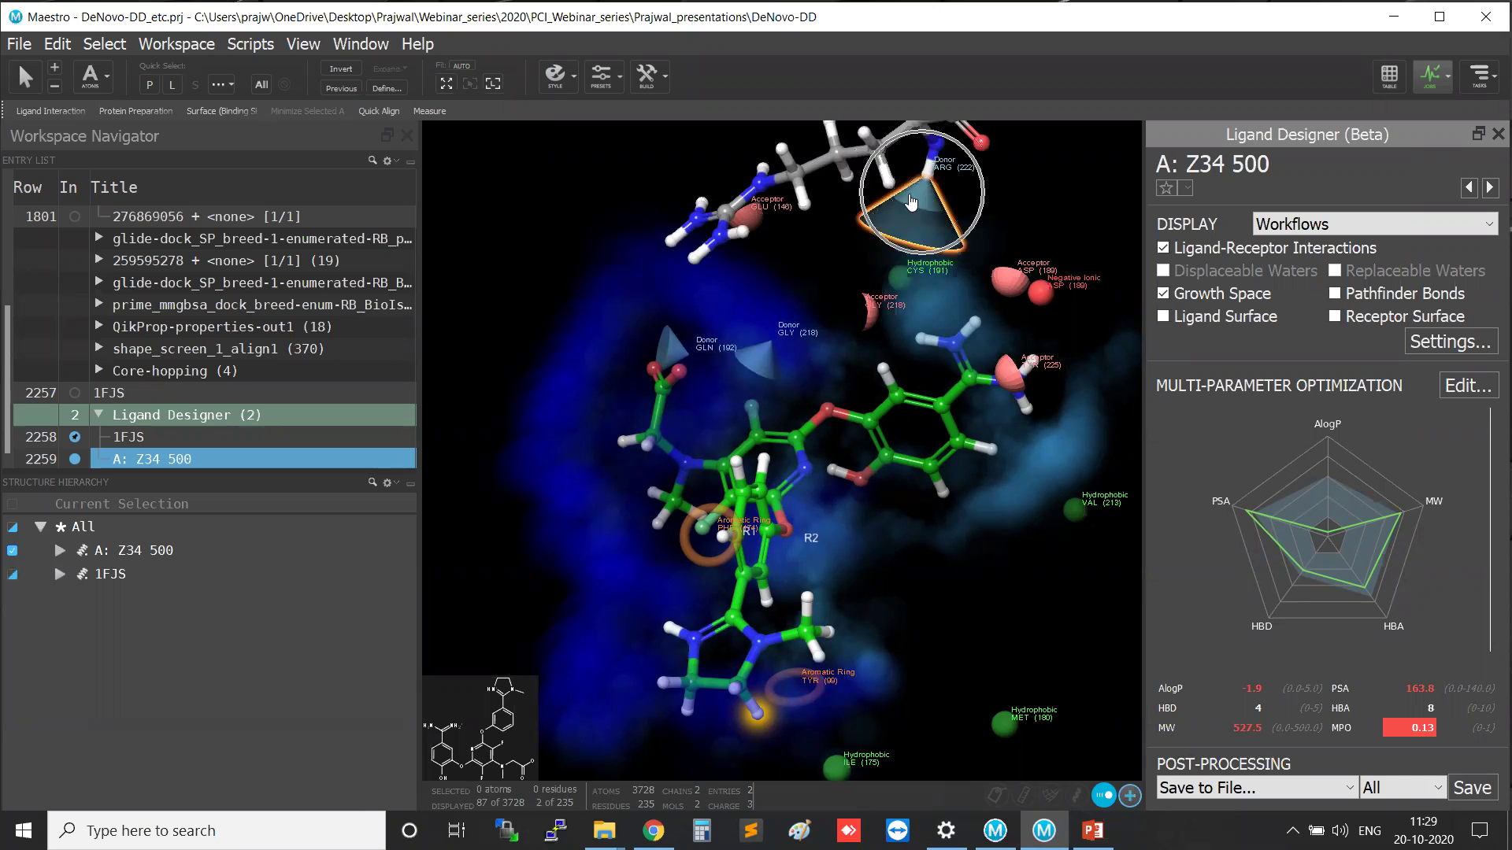
pyautogui.moveTo(744, 228)
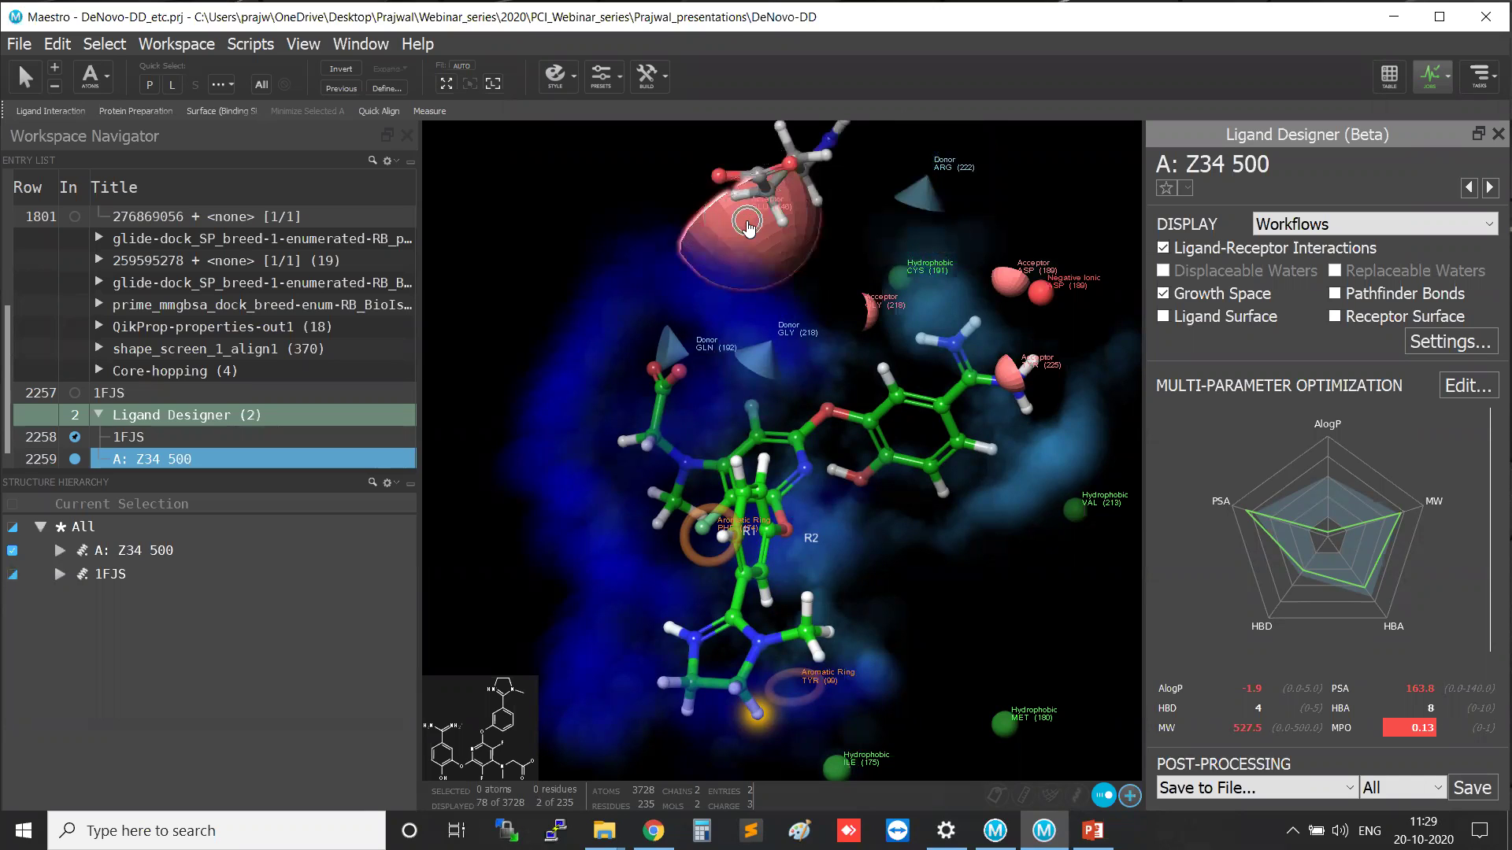
pyautogui.moveTo(675, 356)
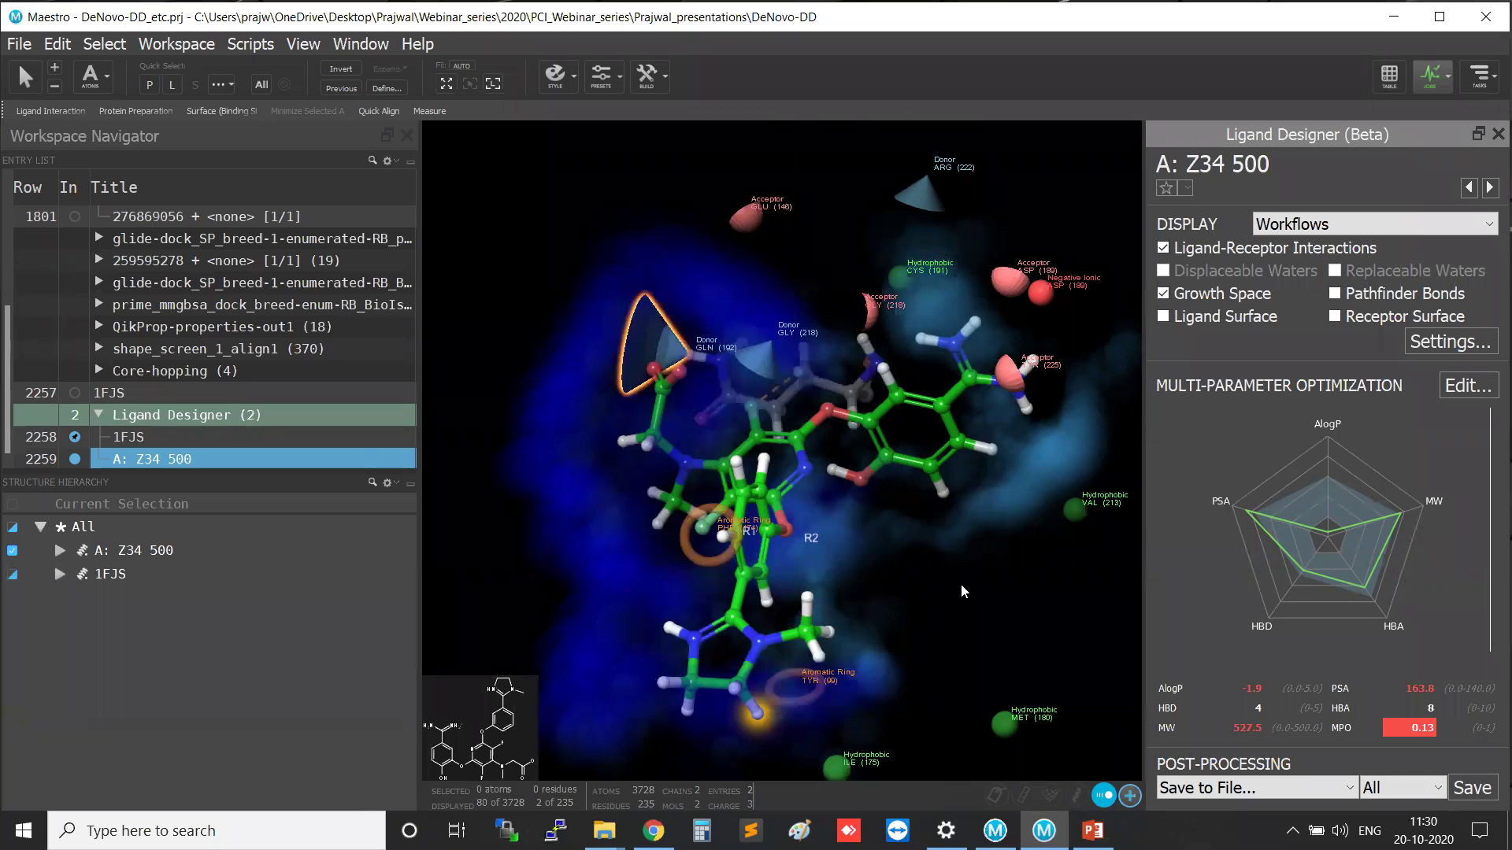
pyautogui.moveTo(995, 512); pyautogui.dragTo(976, 553, button='middle')
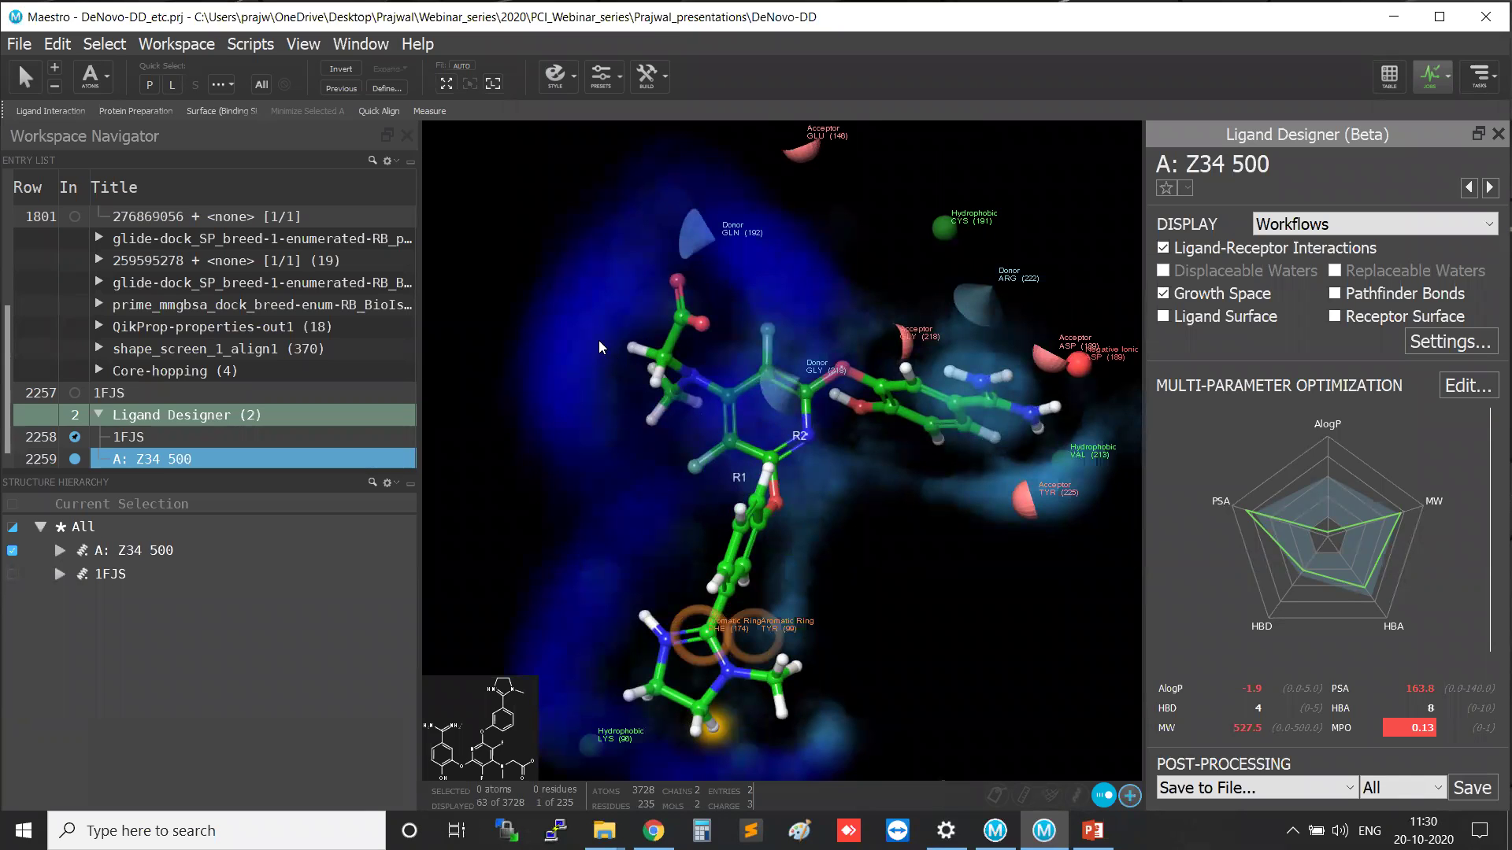
# Choose the Attach R-Group workflow for ligand A: Z34 500.
pyautogui.press('ctrl')
pyautogui.press('ctrl')
pyautogui.press('ctrl')
pyautogui.press('ctrl')
pyautogui.press('ctrl')
pyautogui.press('ctrl')
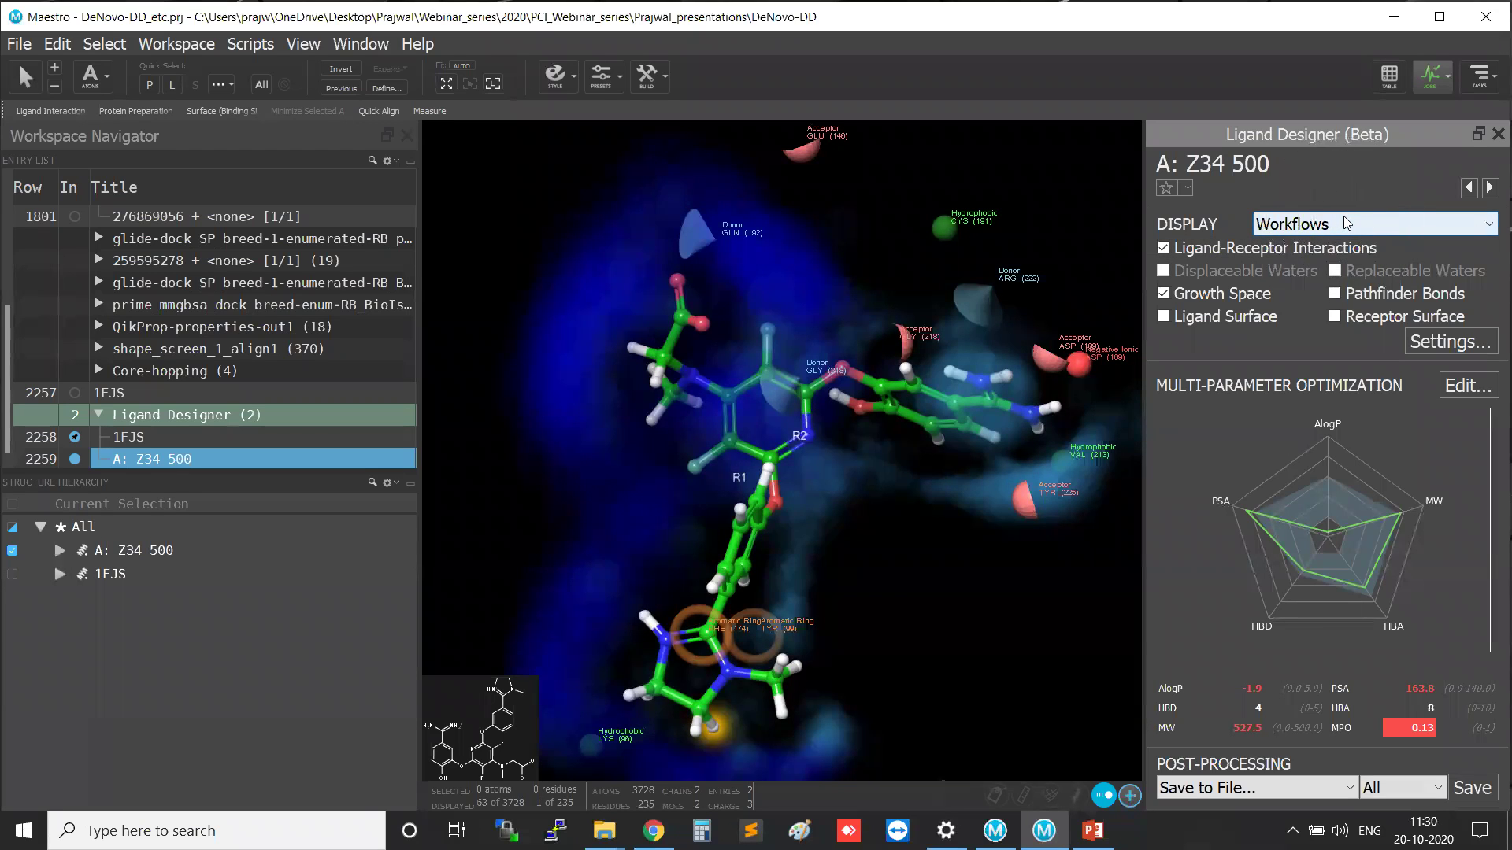
pyautogui.click(1347, 223)
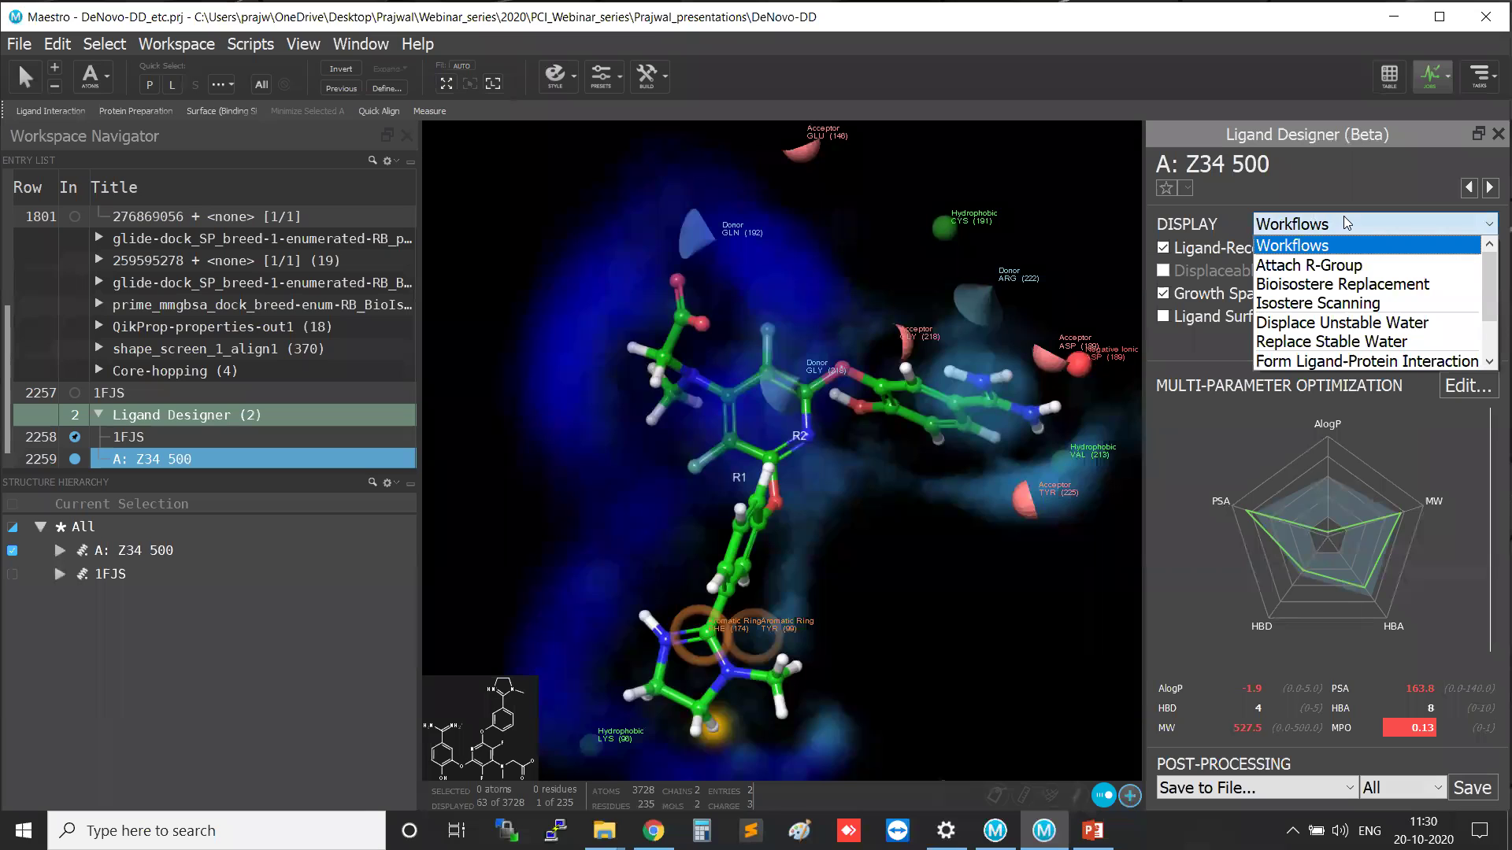
pyautogui.press('ctrl')
pyautogui.press('ctrl')
pyautogui.press('ctrl')
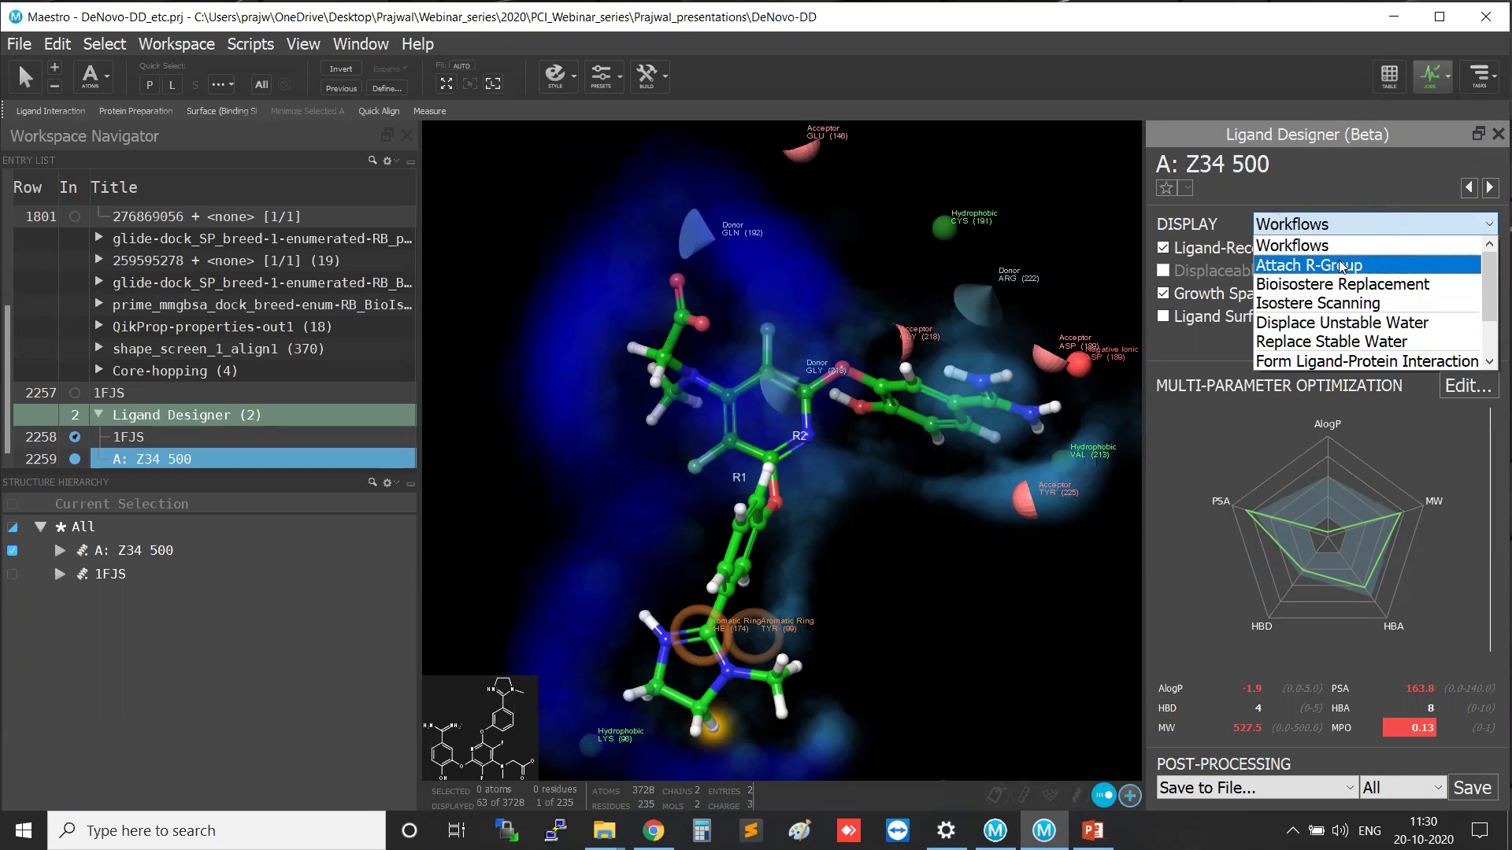
pyautogui.click(1340, 267)
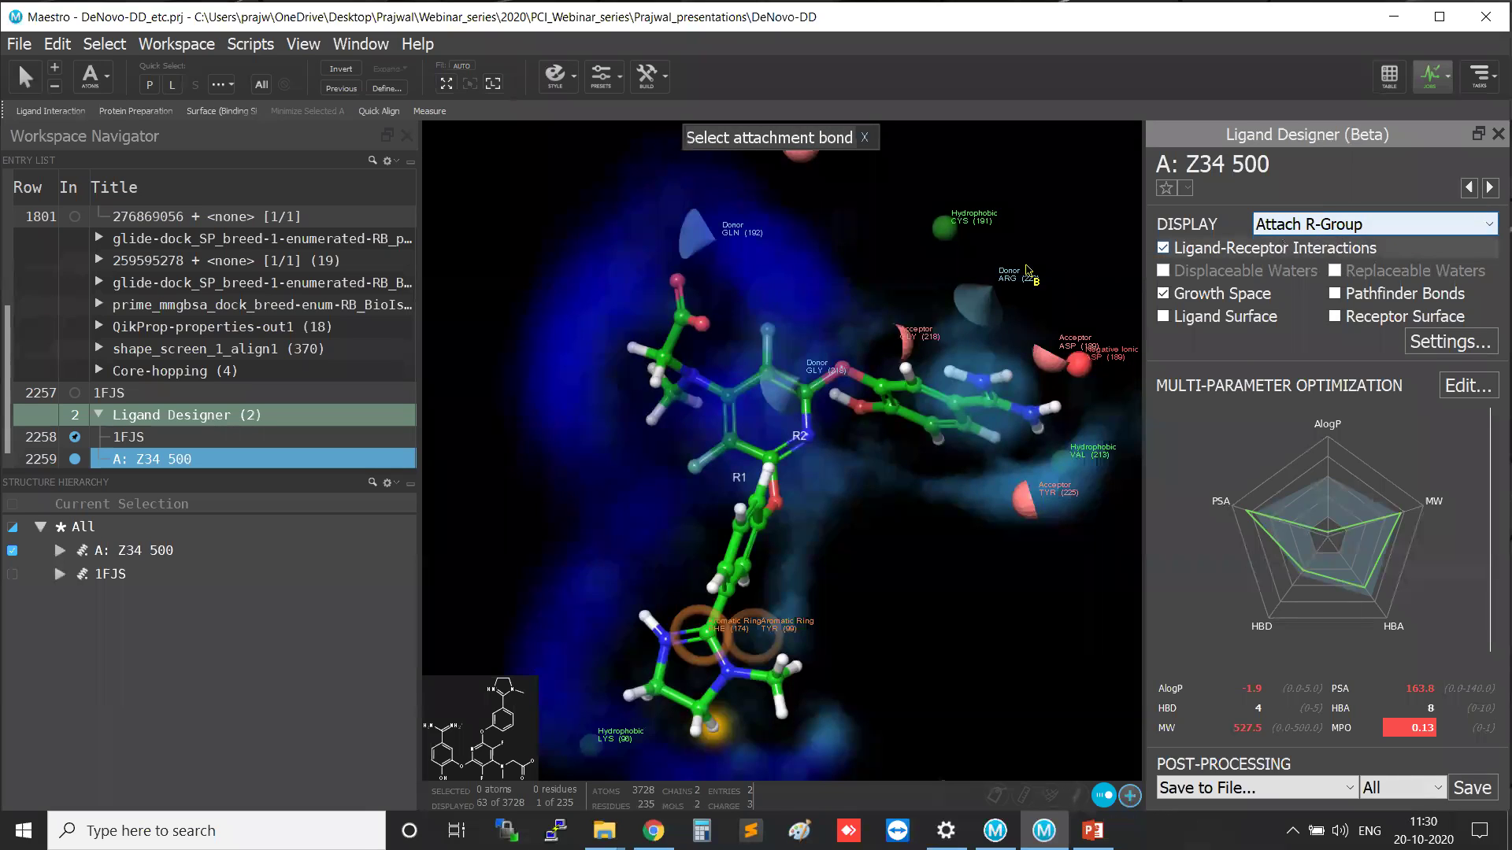
# Pick the carbon-hydrogen bond next to the ligand's carboxylate group as the R-group attachment bond.
pyautogui.press('ctrl')
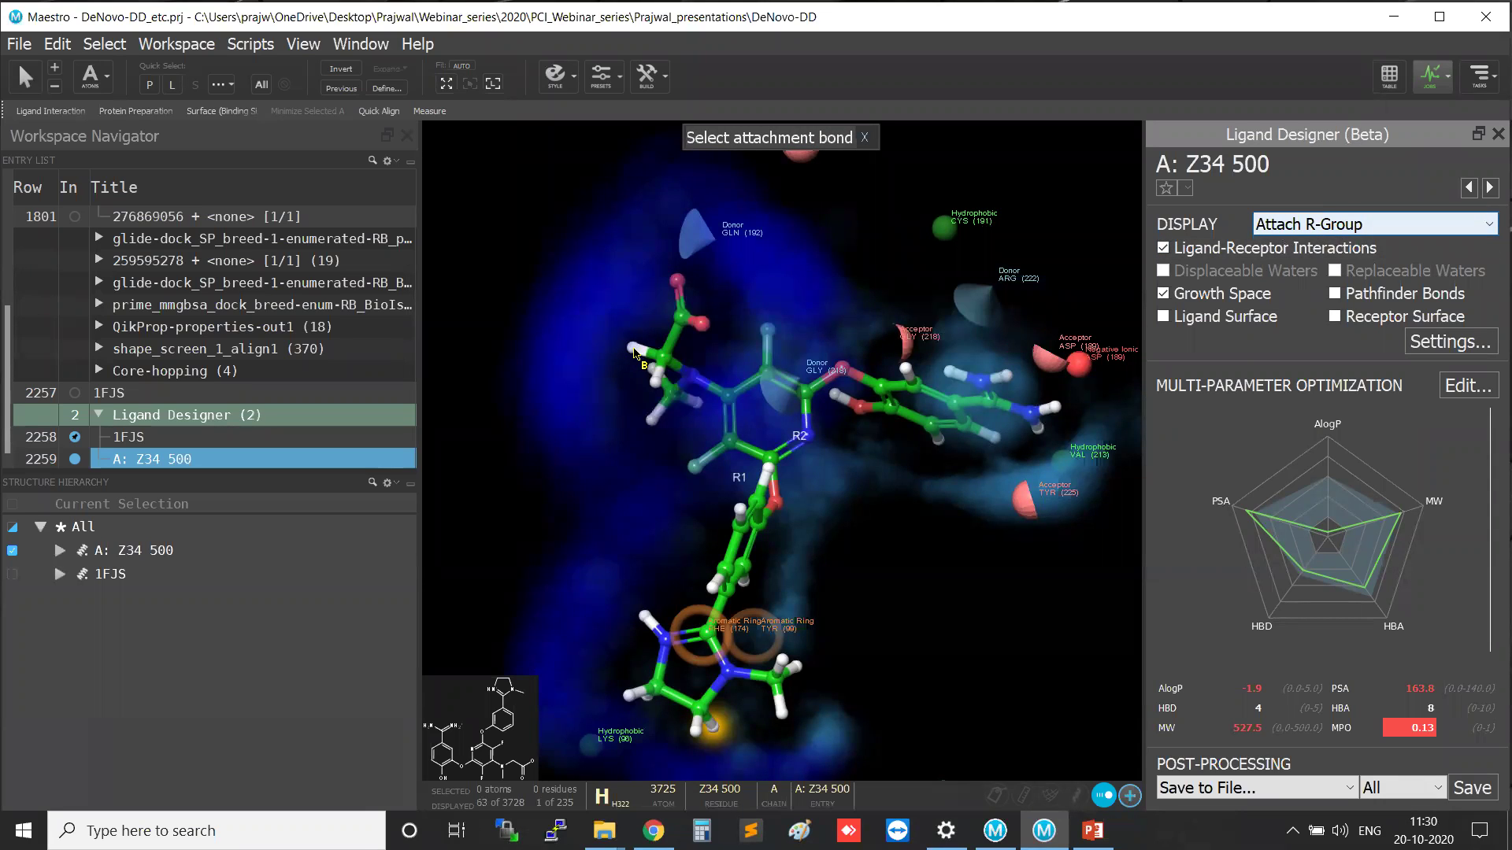
pyautogui.press('ctrl')
pyautogui.press('ctrl')
pyautogui.press('ctrl')
pyautogui.press('ctrl')
pyautogui.click(635, 354)
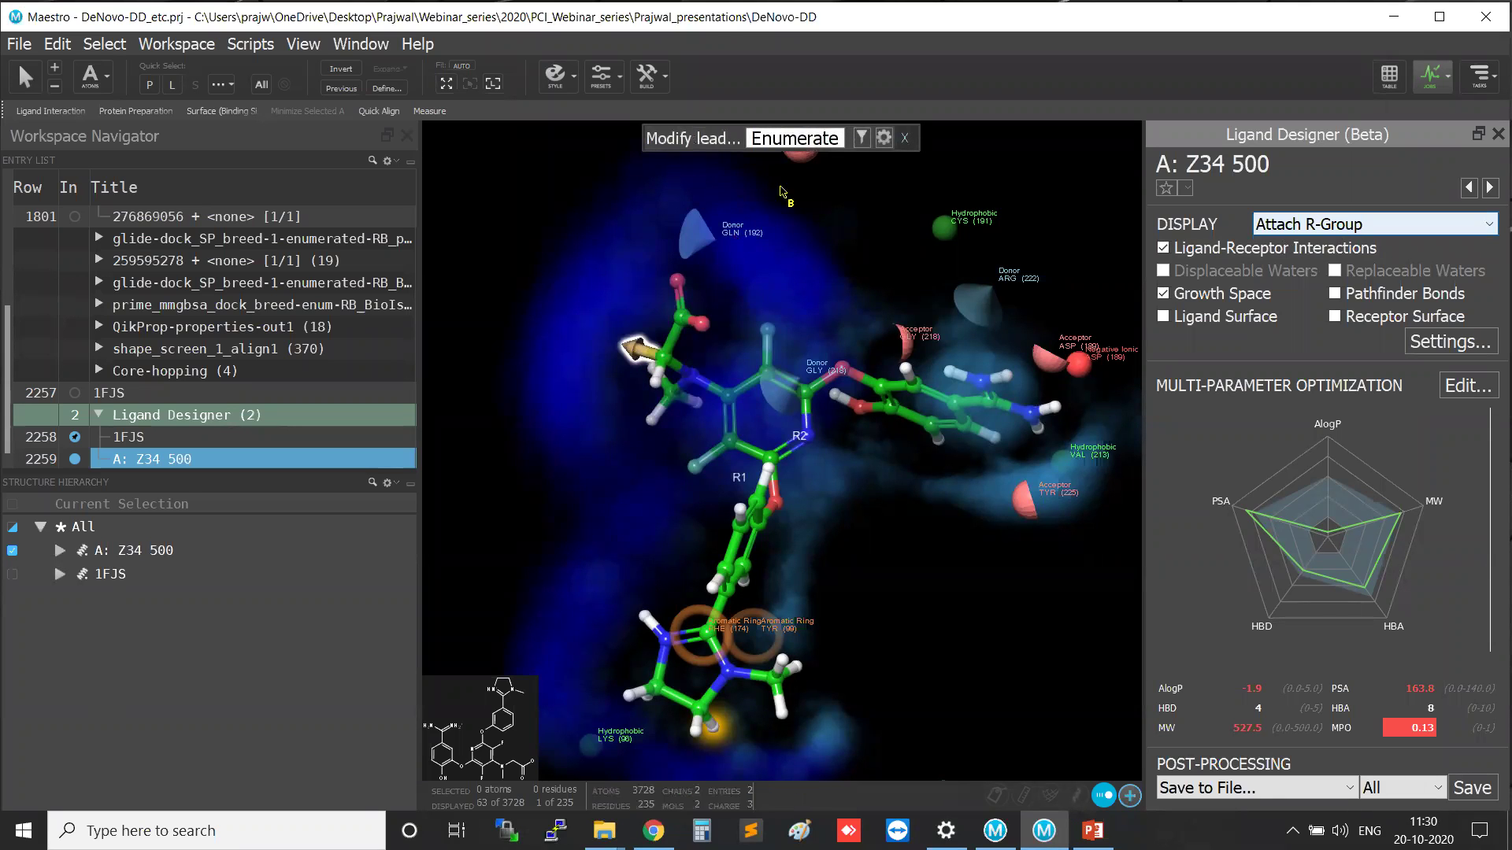
# Set the enumeration to use the custom R-group library Diverse_R-groups (43) and enumerate the ligand analogues.
pyautogui.click(884, 139)
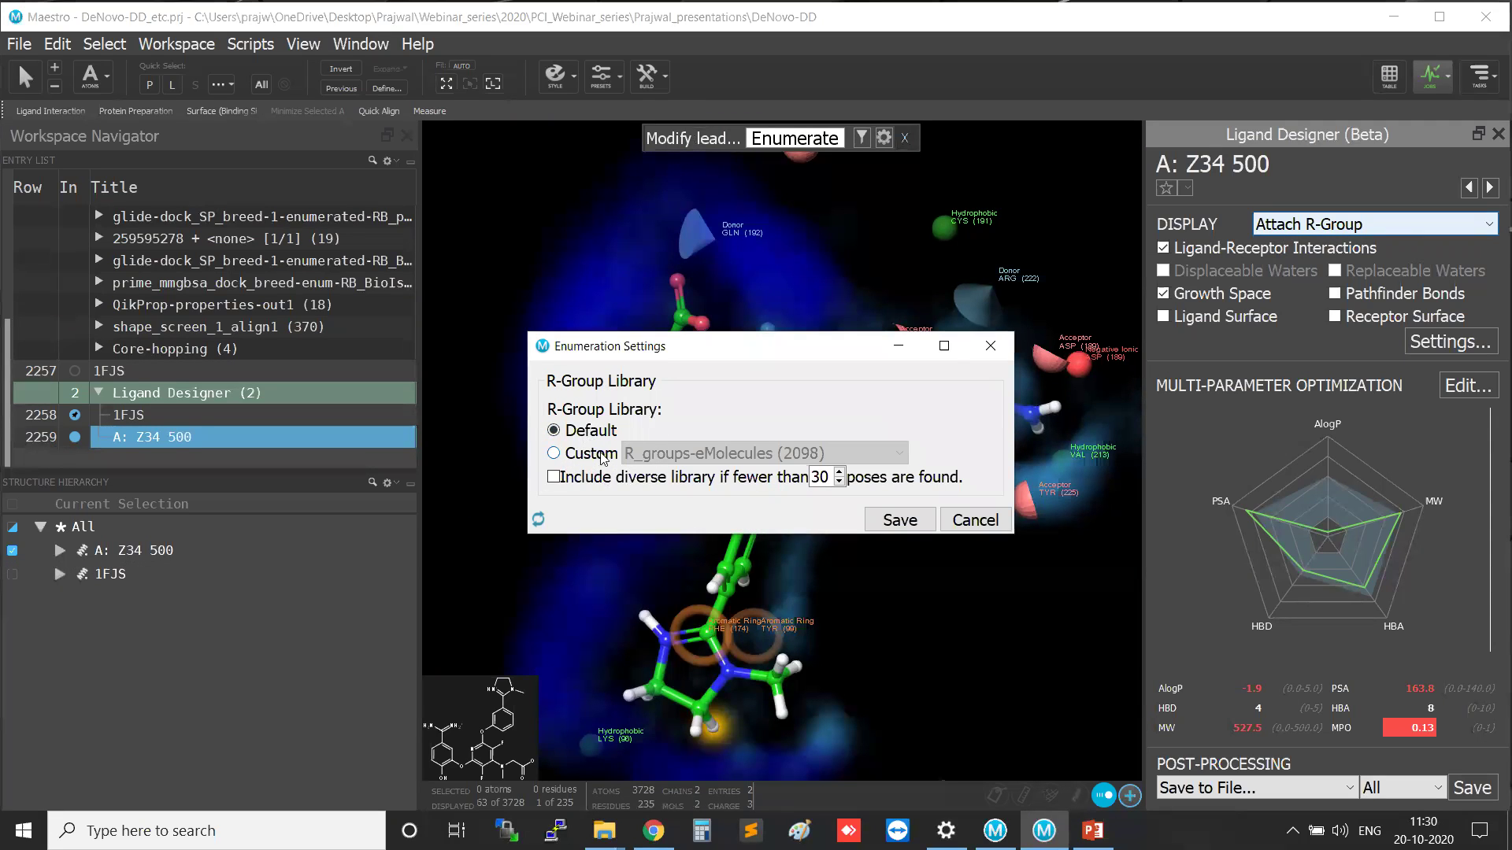
pyautogui.click(586, 452)
pyautogui.click(748, 454)
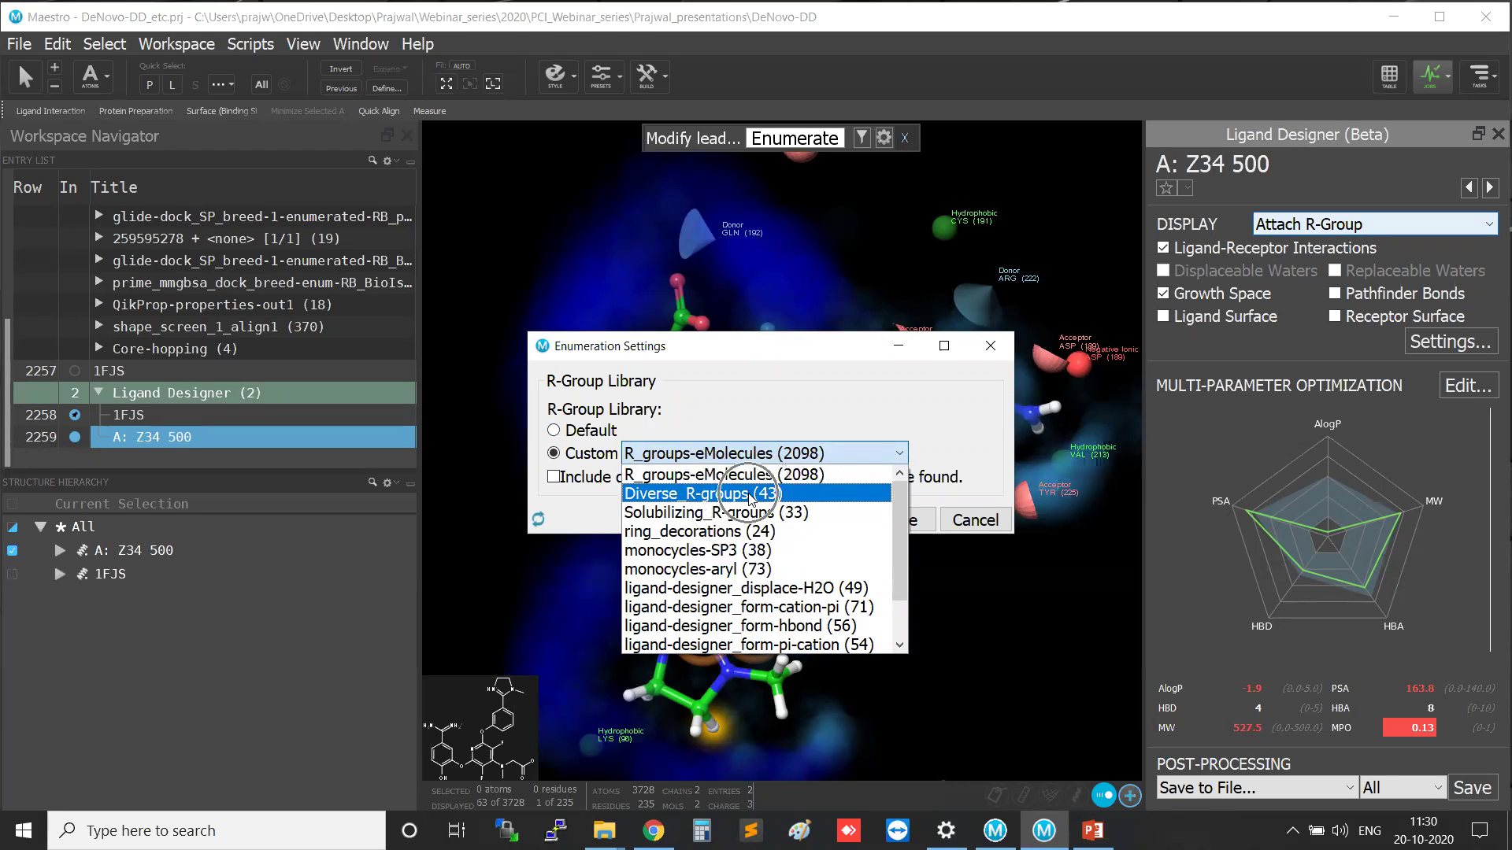
pyautogui.click(748, 494)
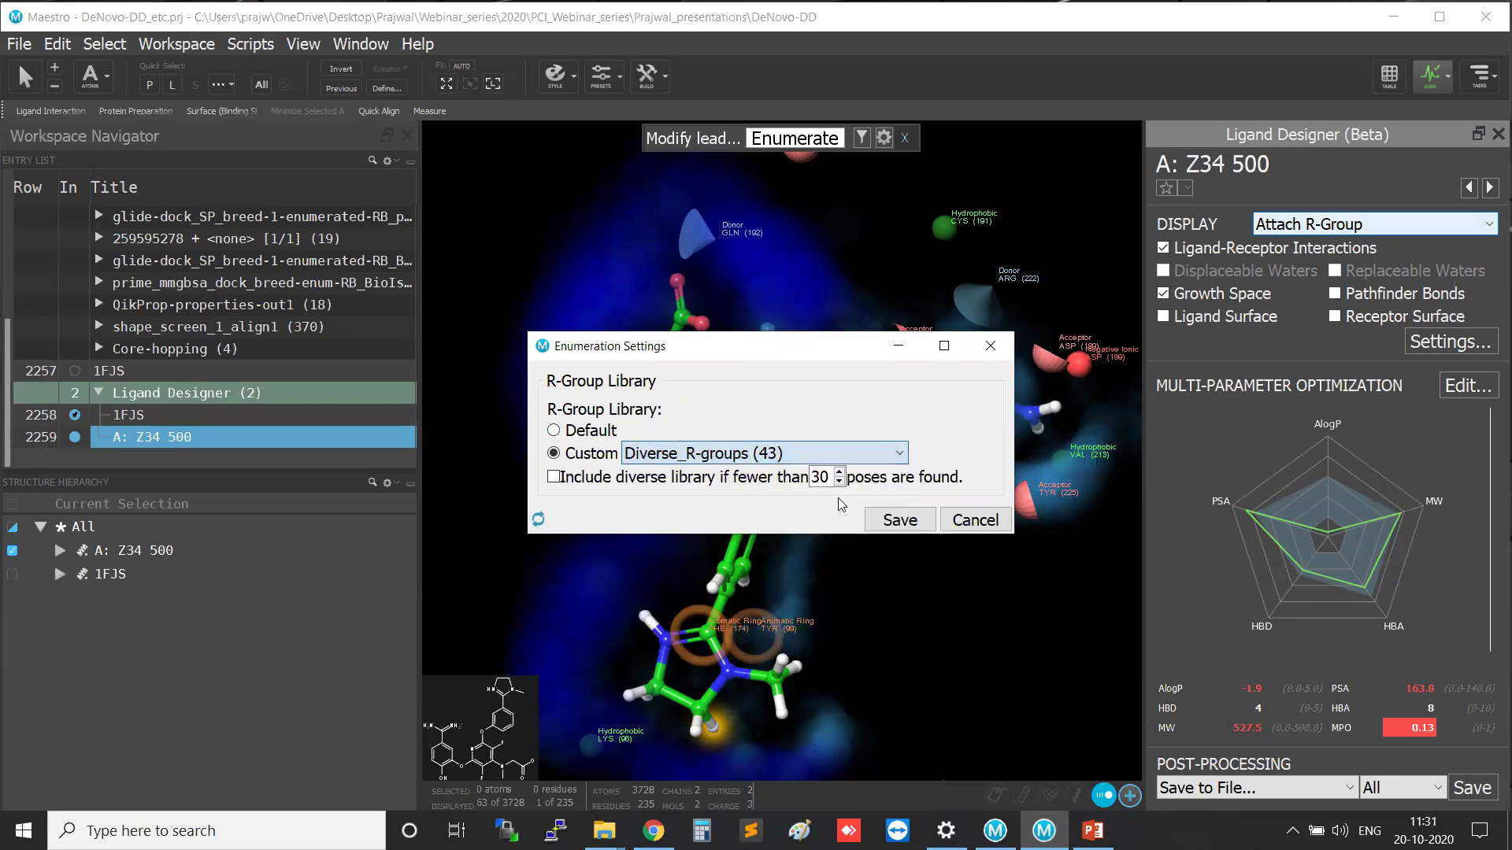
pyautogui.click(902, 519)
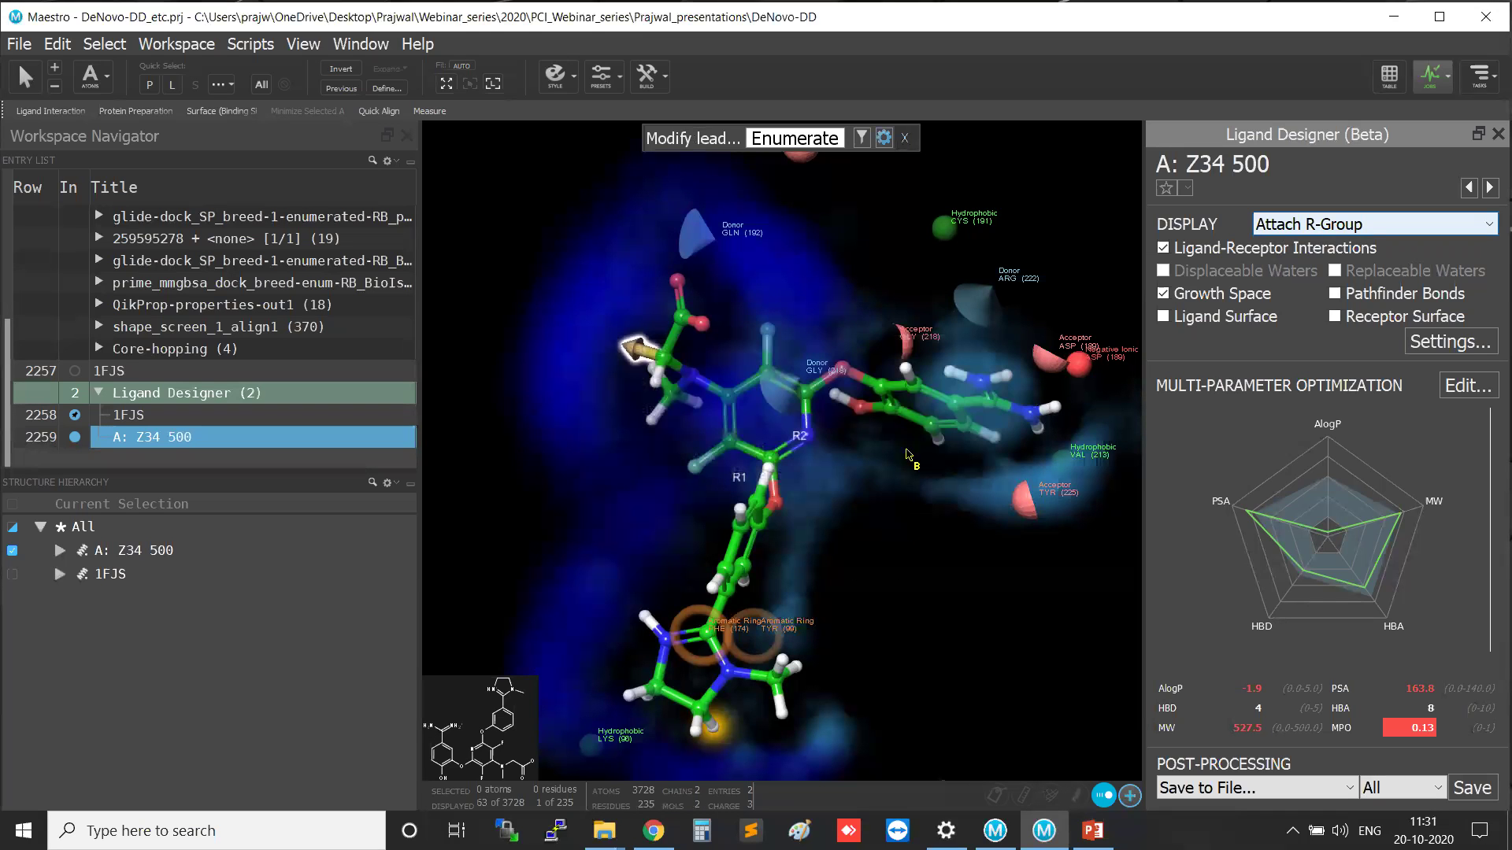
pyautogui.click(814, 141)
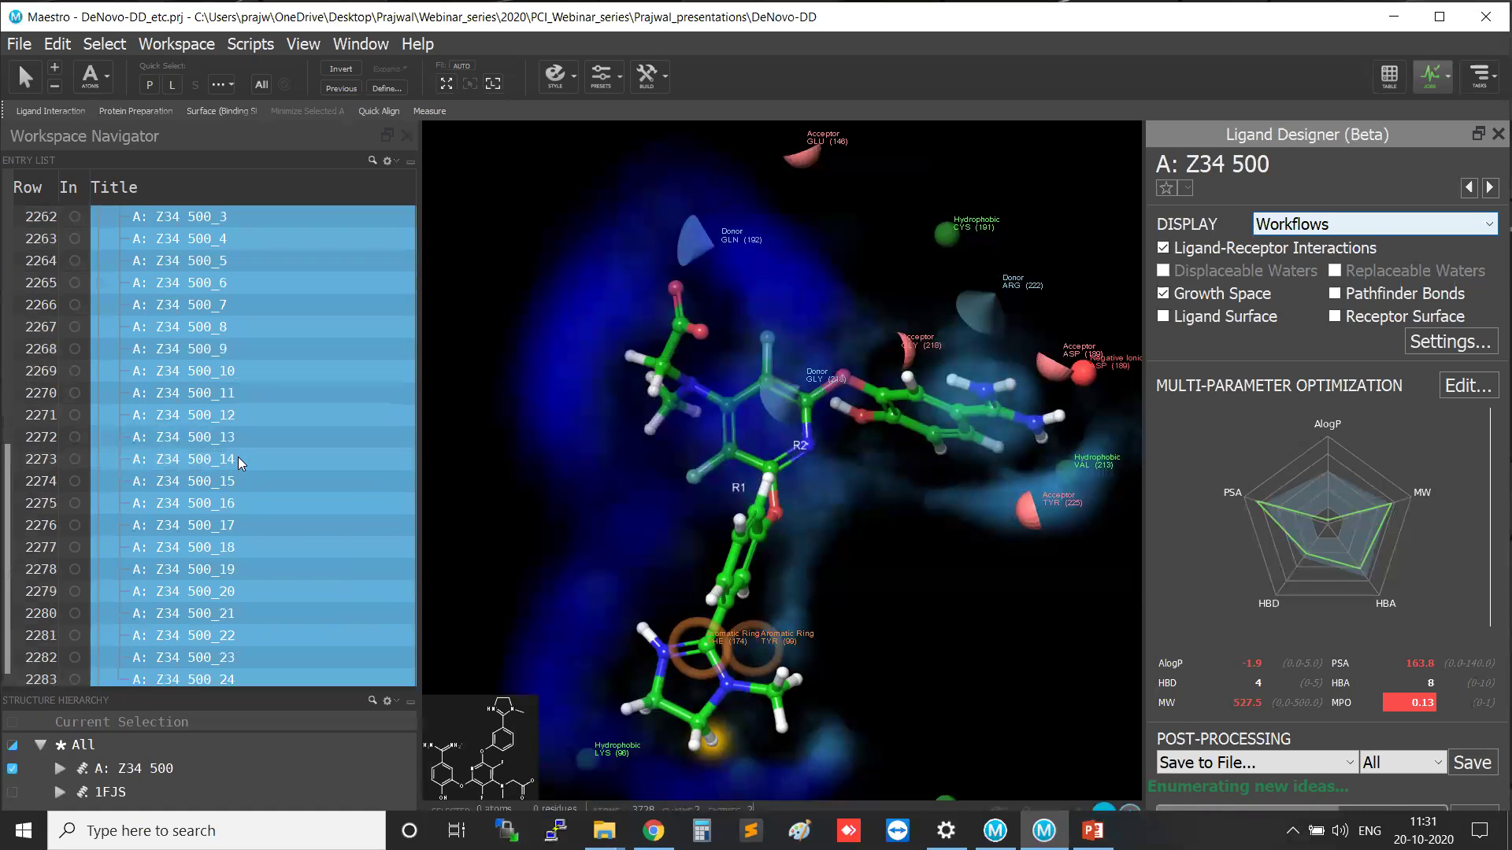
# View the enumerated analogues A: Z34 500_1 through A: Z34 500_5 one by one in the binding site.
pyautogui.scroll(3, 228, 449)
pyautogui.click(82, 438)
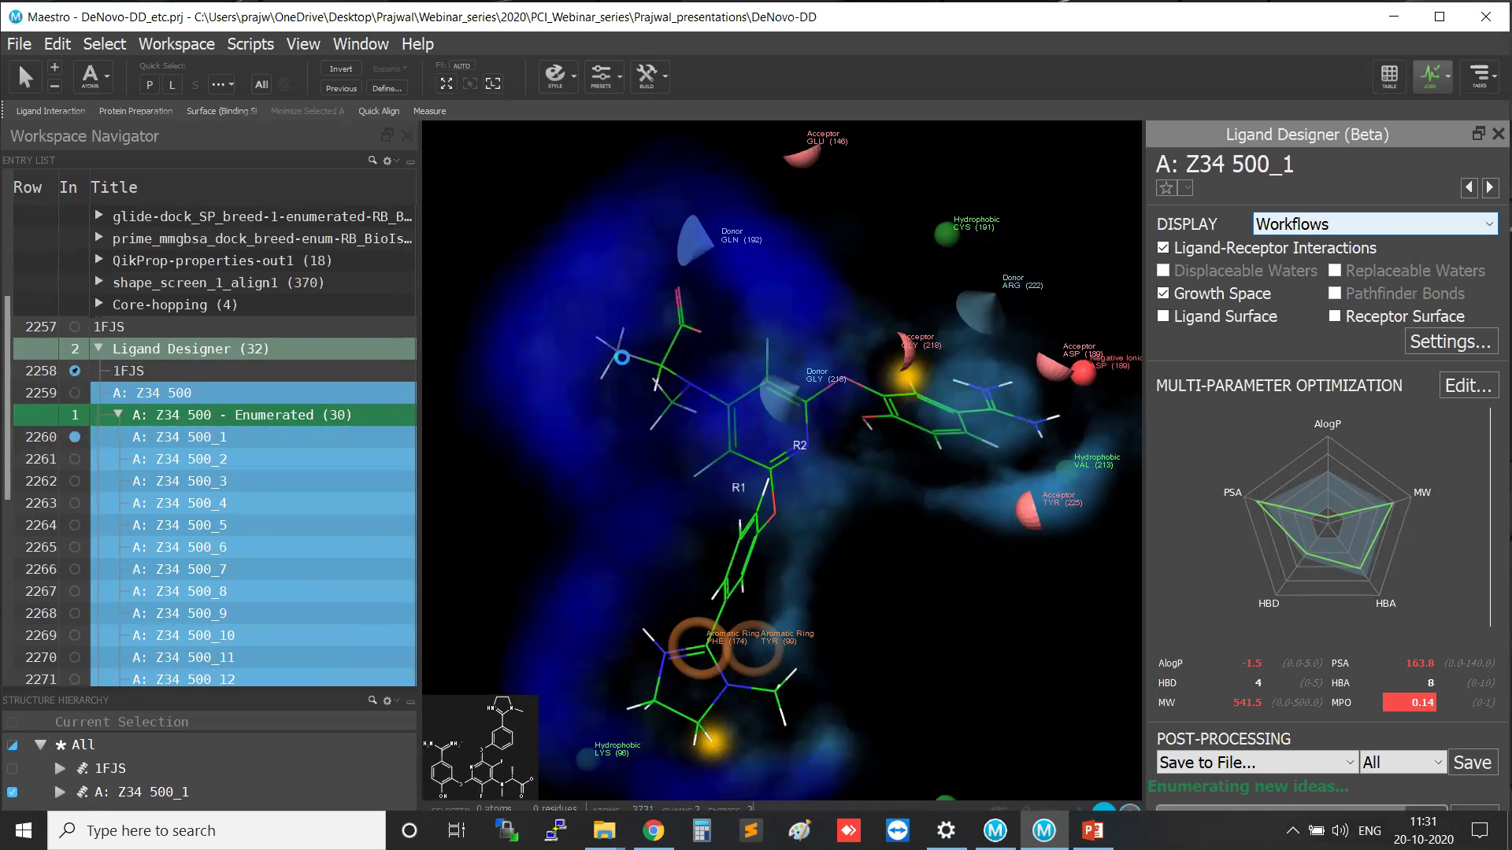
pyautogui.click(74, 459)
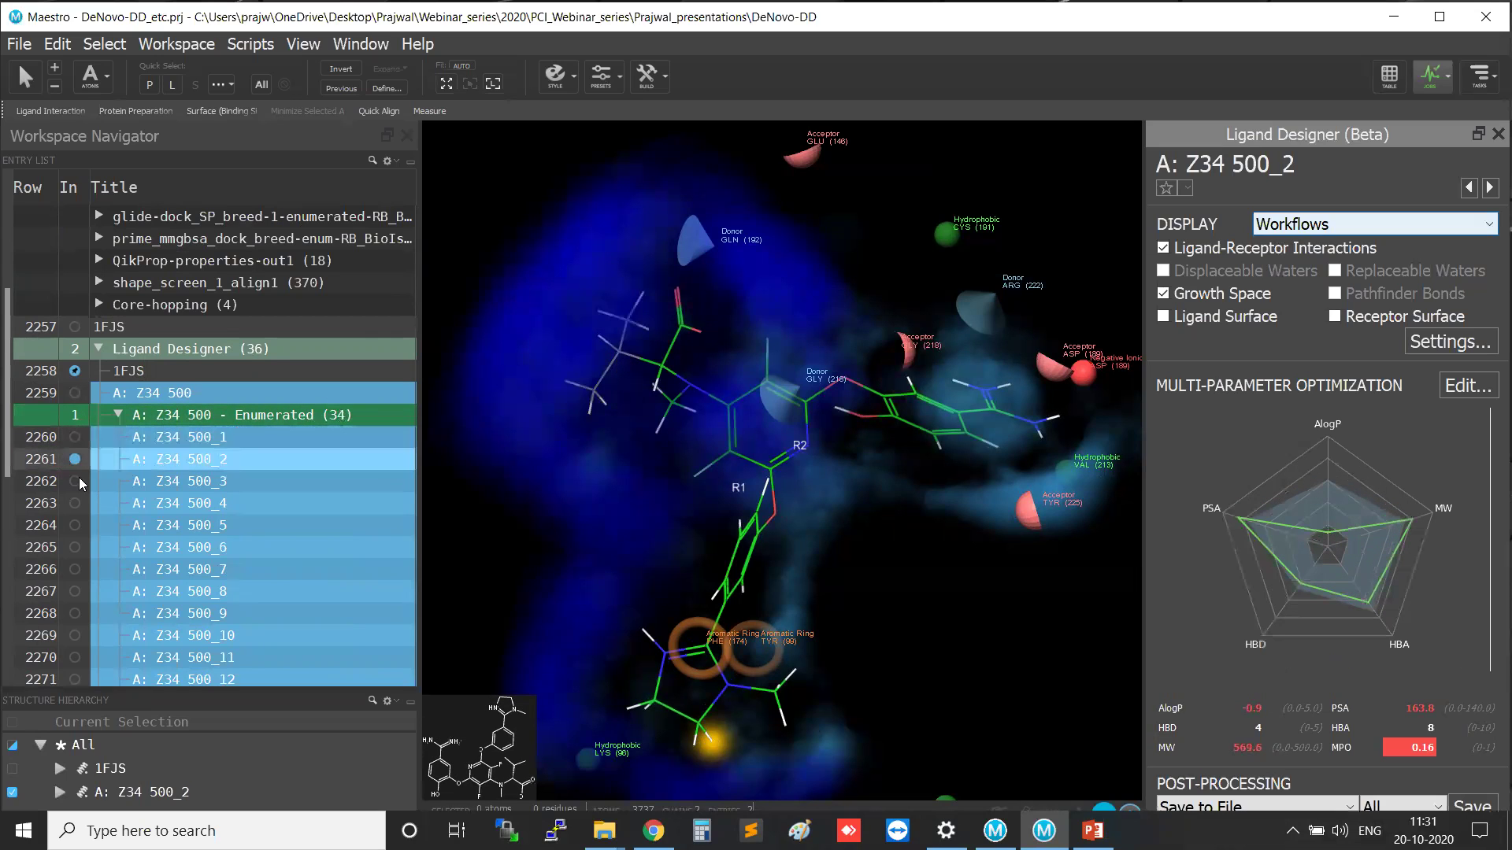
pyautogui.click(74, 481)
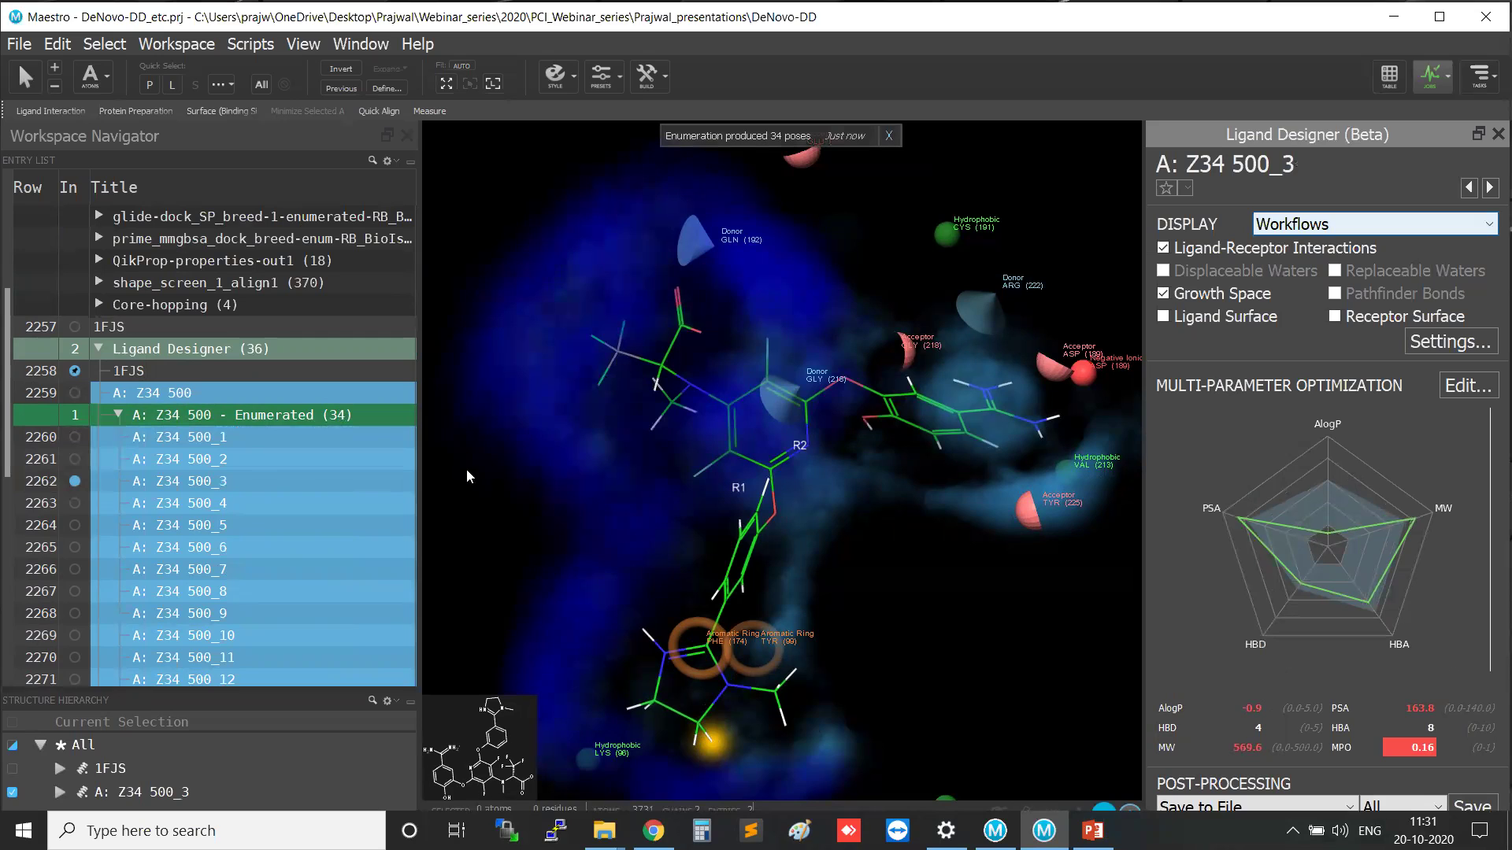
pyautogui.click(70, 504)
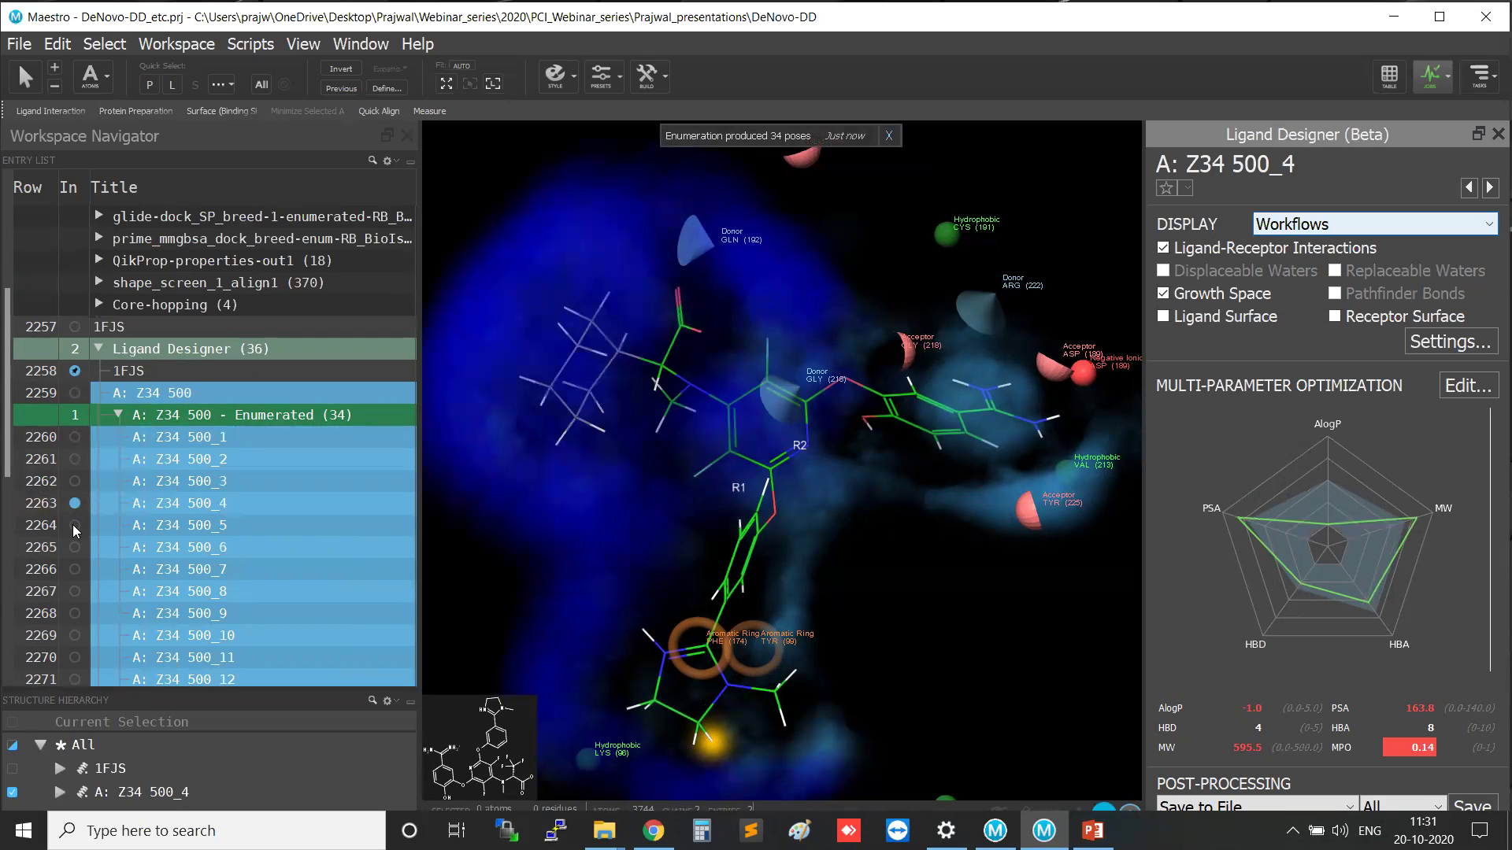
pyautogui.click(74, 525)
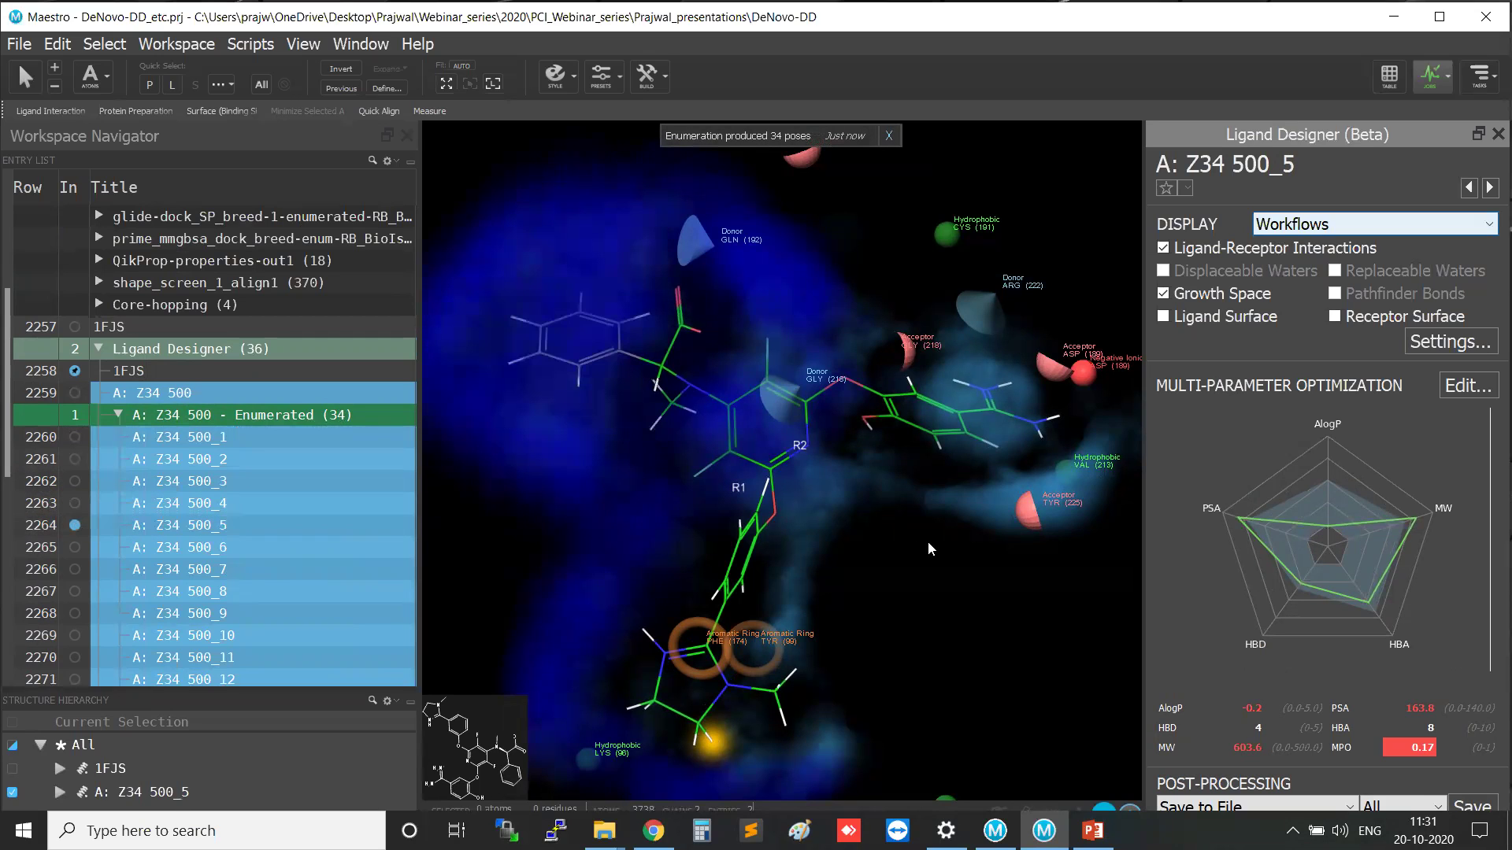
# Examine the docking scores of the enumerated A: Z34 500 analogues in the project table, picking out A: Z34 500_5.
pyautogui.click(1385, 88)
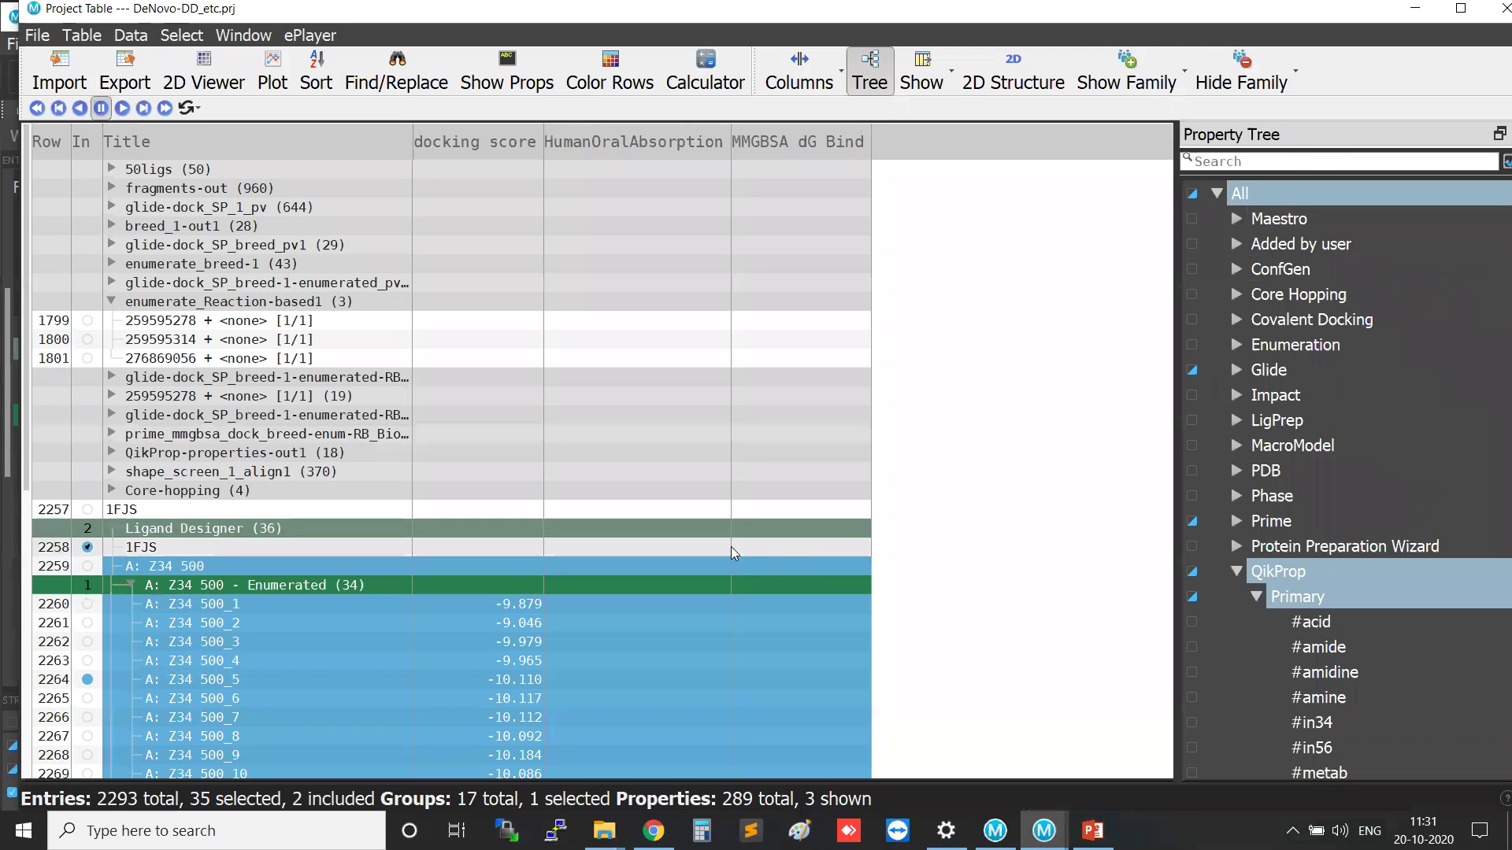
pyautogui.scroll(-6, 371, 551)
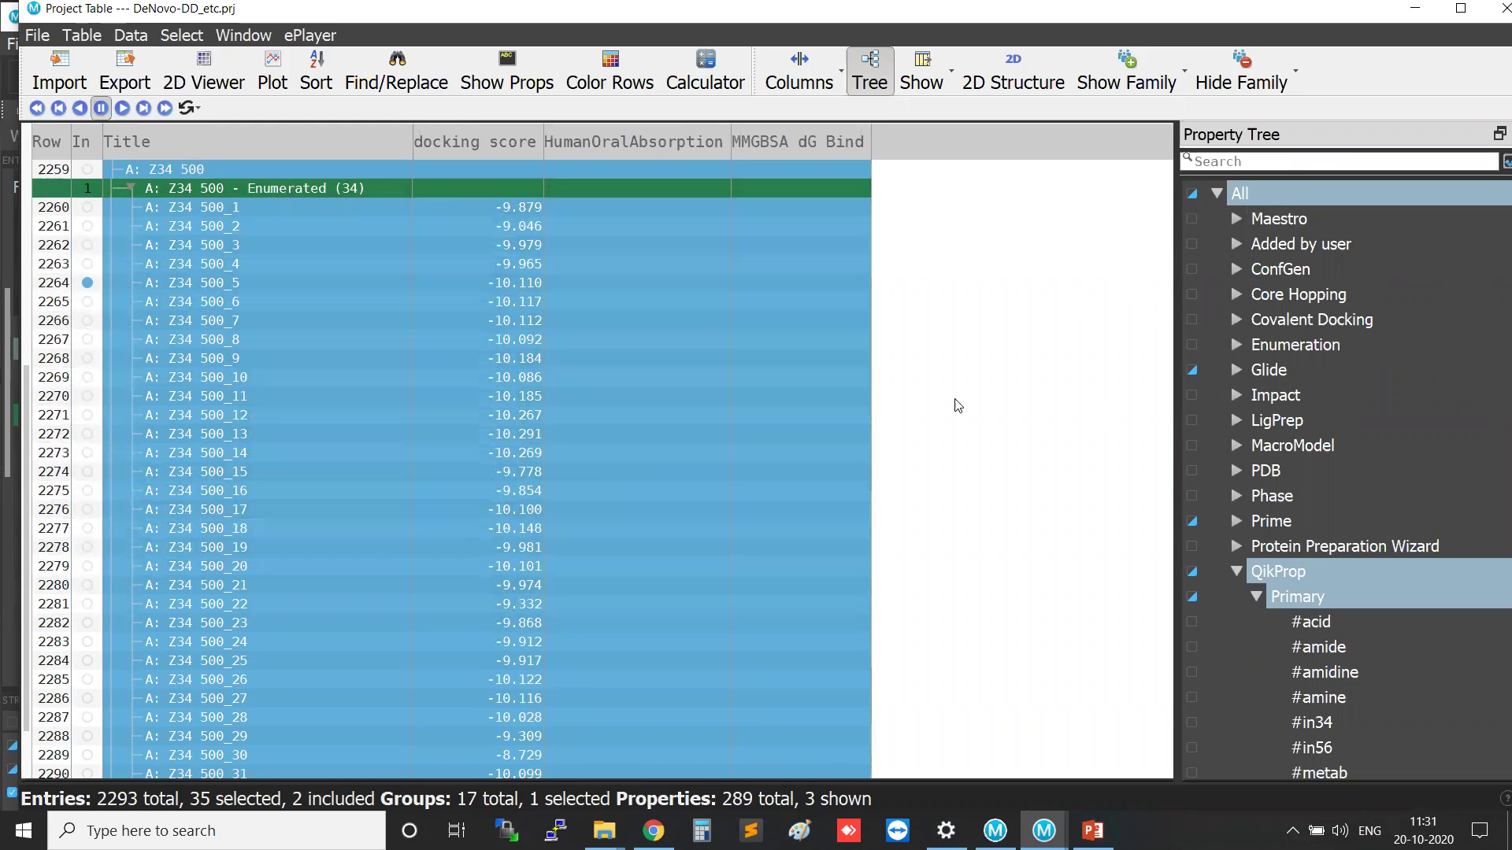
pyautogui.click(482, 288)
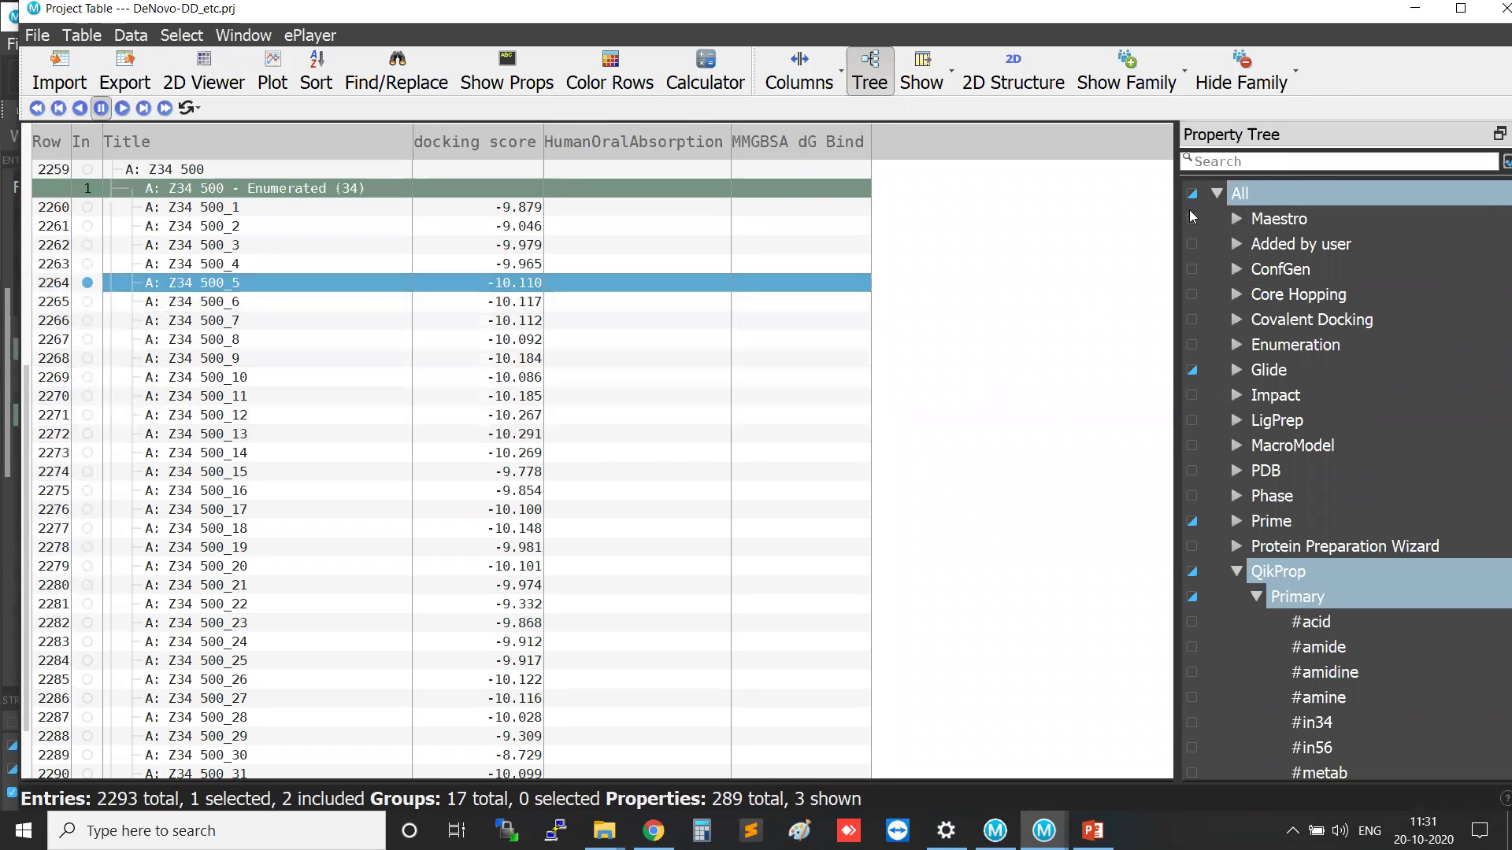
pyautogui.hotkey('alt', 'Tab')
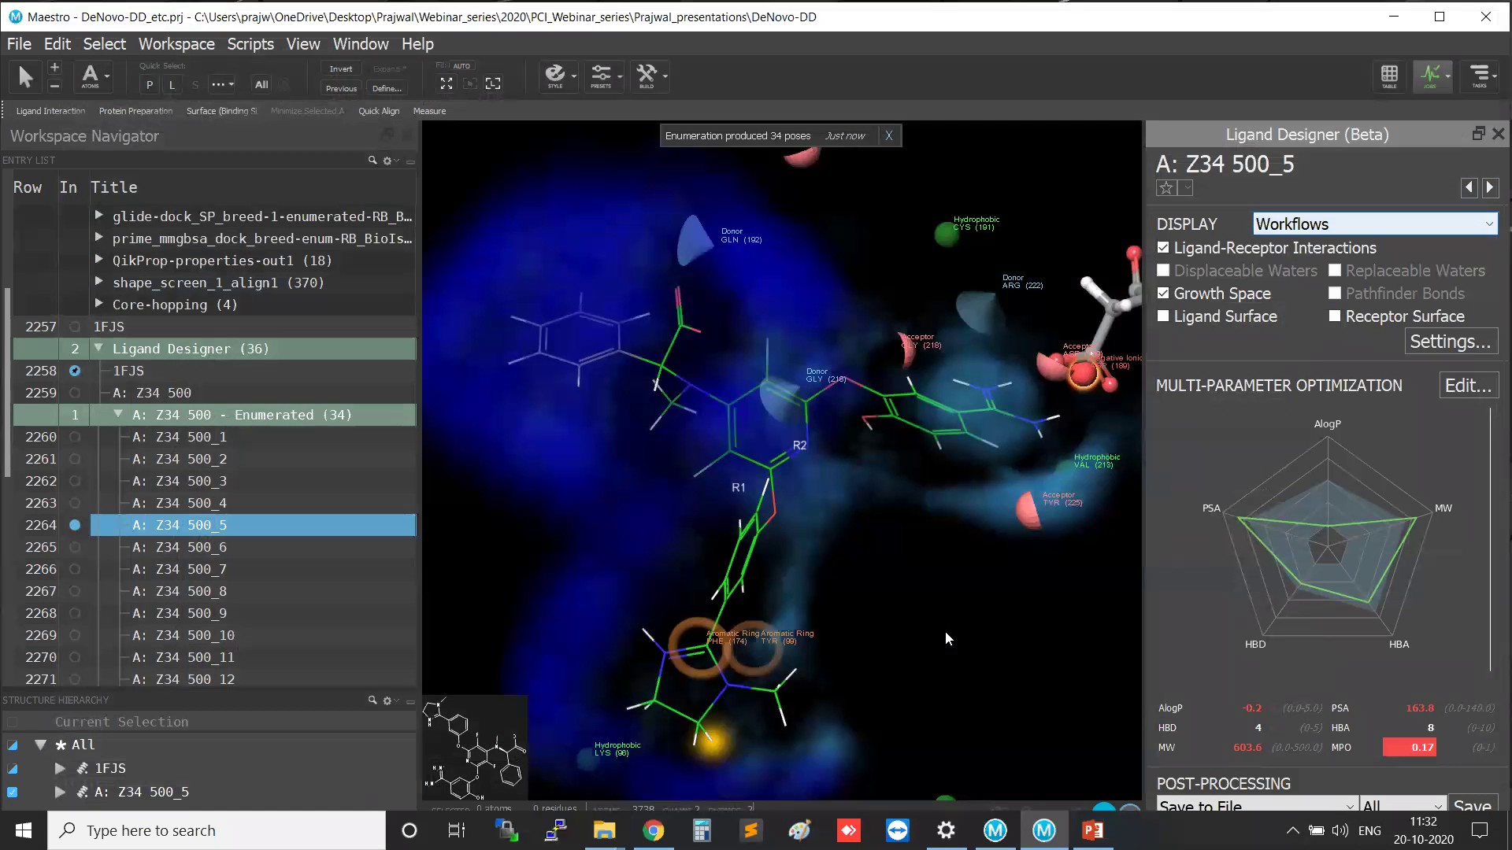
# Display the ligand surface of A: Z34 500_5 and look through the available Ligand Designer workflows.
pyautogui.moveTo(836, 589); pyautogui.dragTo(870, 626, button='middle')
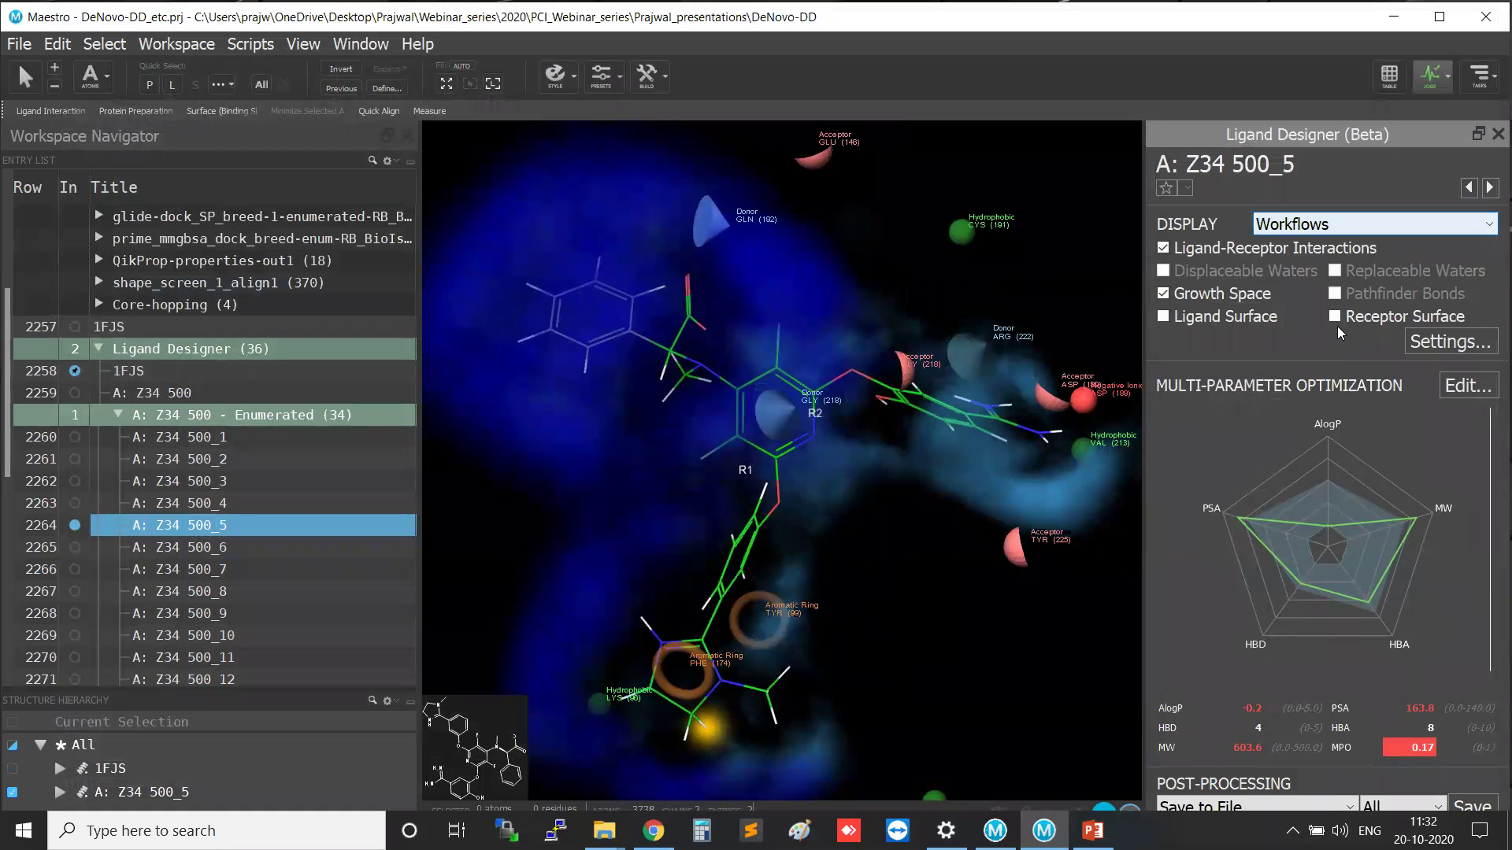
pyautogui.click(1163, 316)
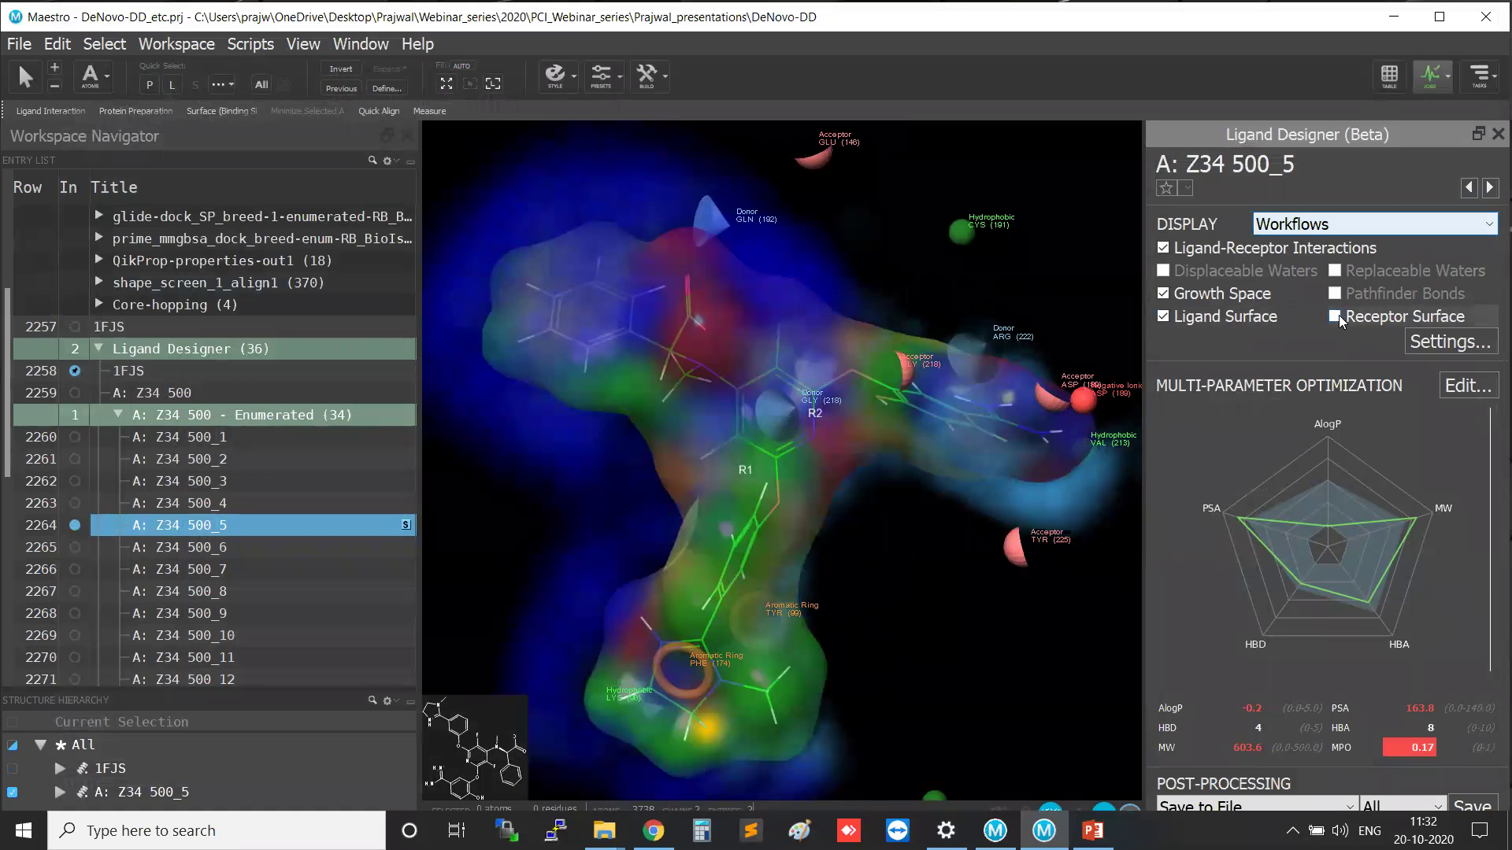
pyautogui.click(1367, 225)
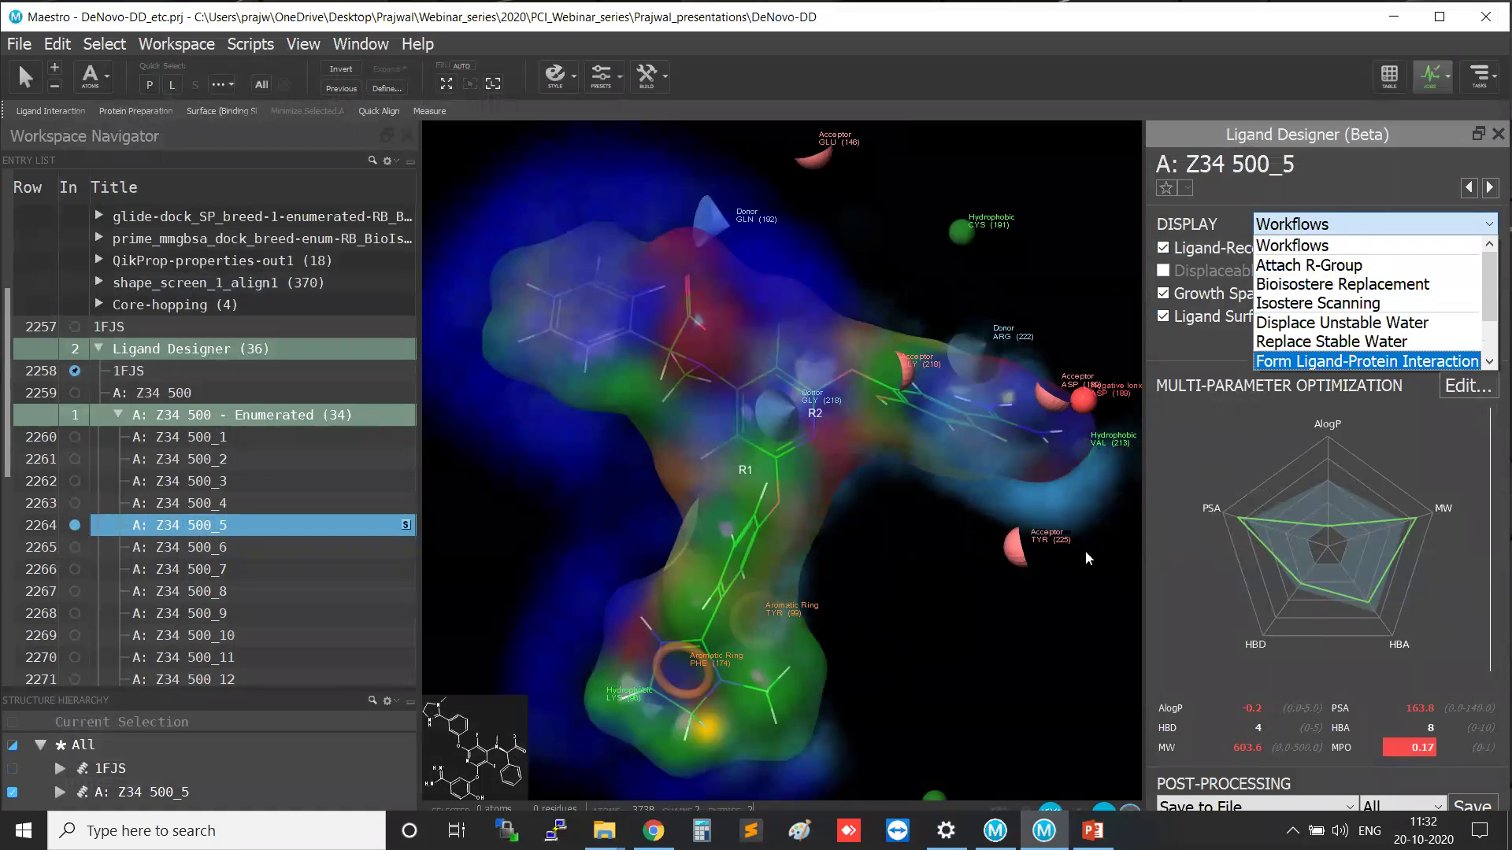
pyautogui.click(978, 625)
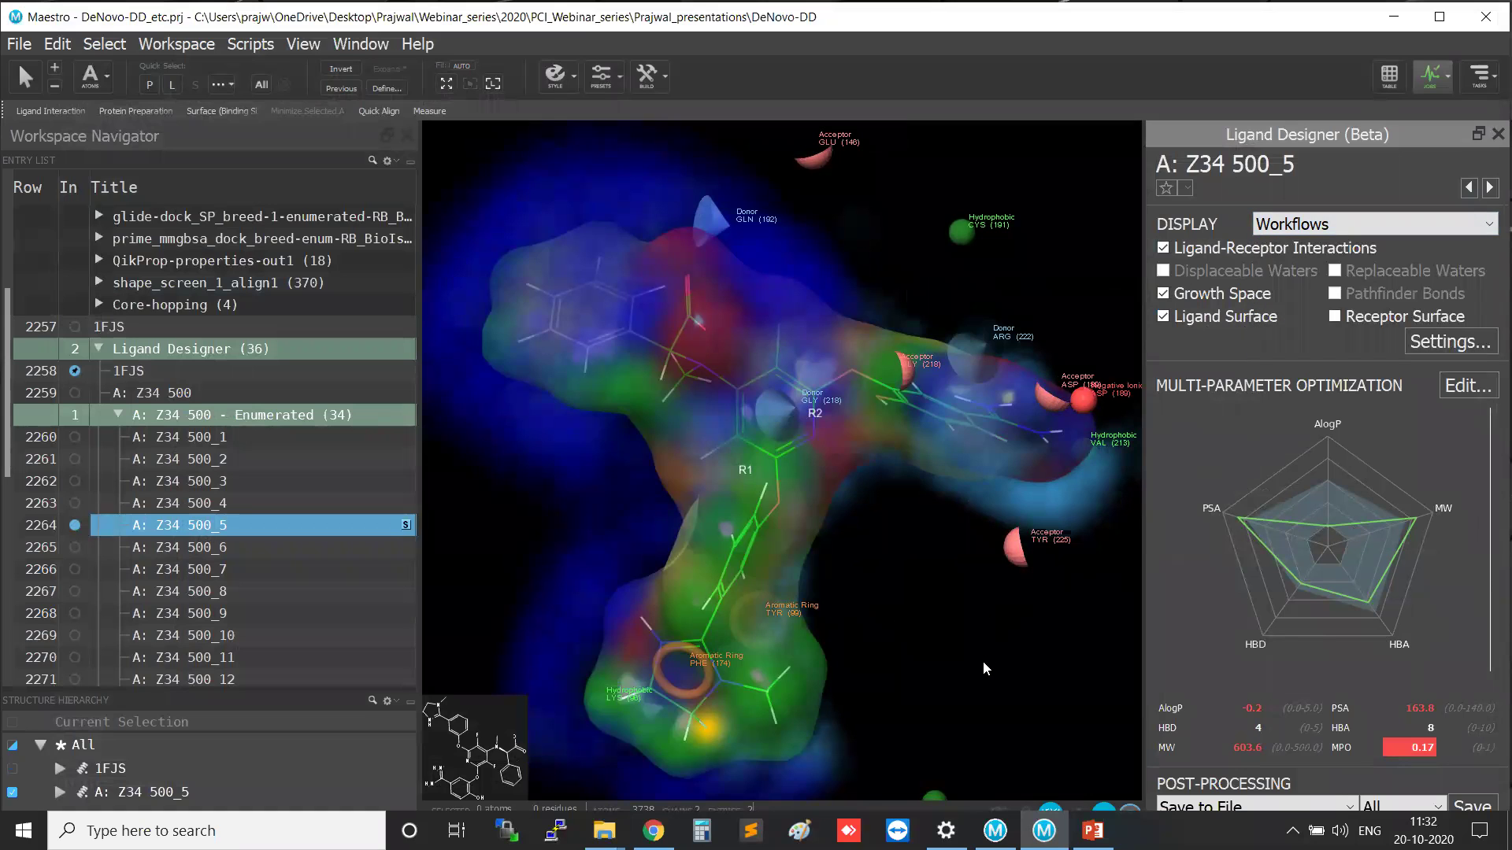
pyautogui.moveTo(947, 623); pyautogui.dragTo(913, 606, button='middle')
# Collapse the enumerated analogues and the Ligand Designer group, and include only the separate 1FJS entry above that group in the workspace.
pyautogui.click(118, 414)
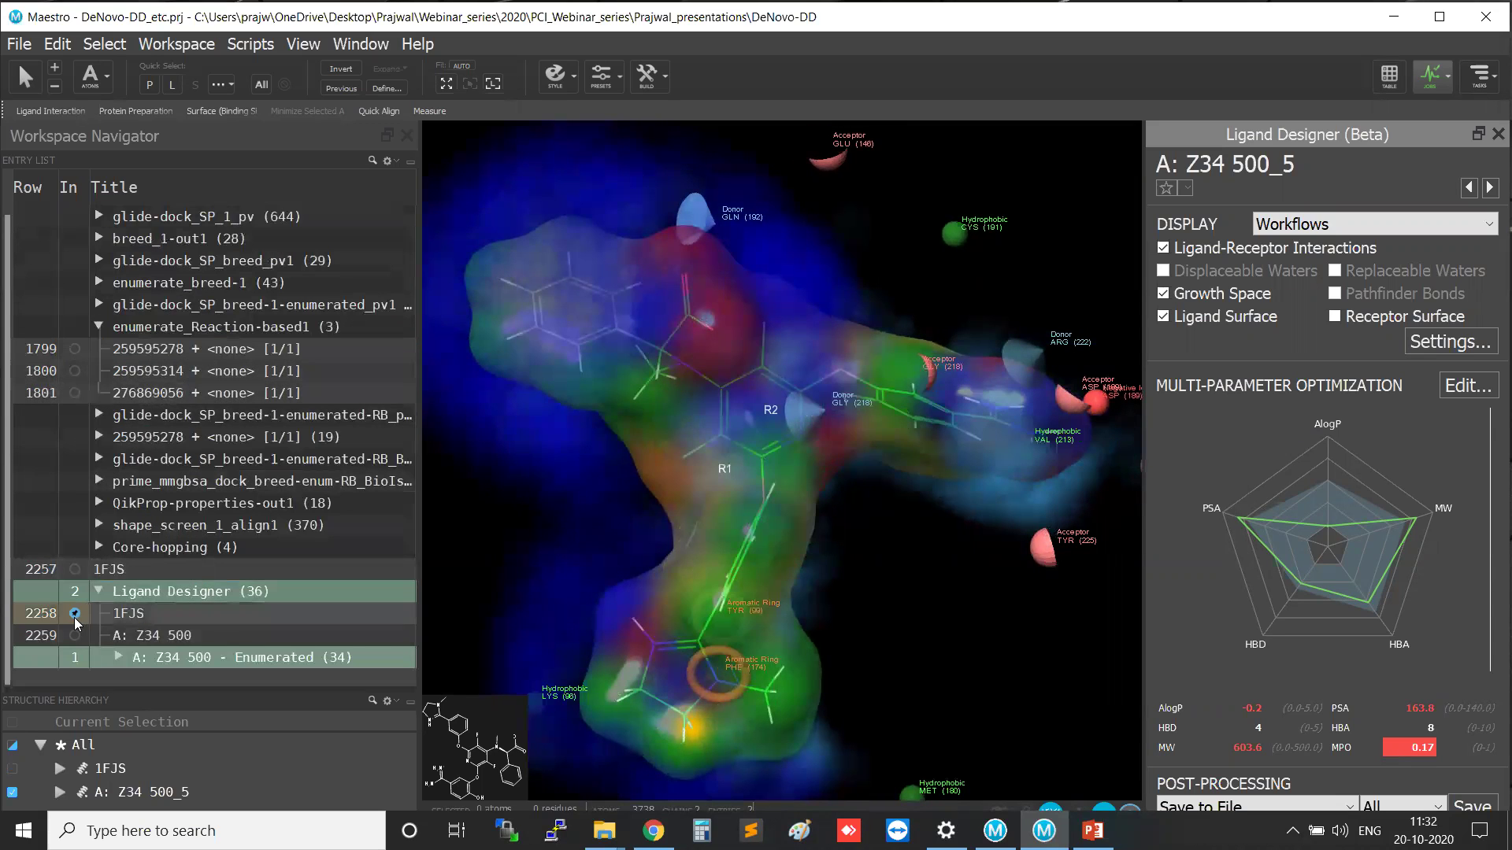
pyautogui.click(75, 614)
pyautogui.click(98, 591)
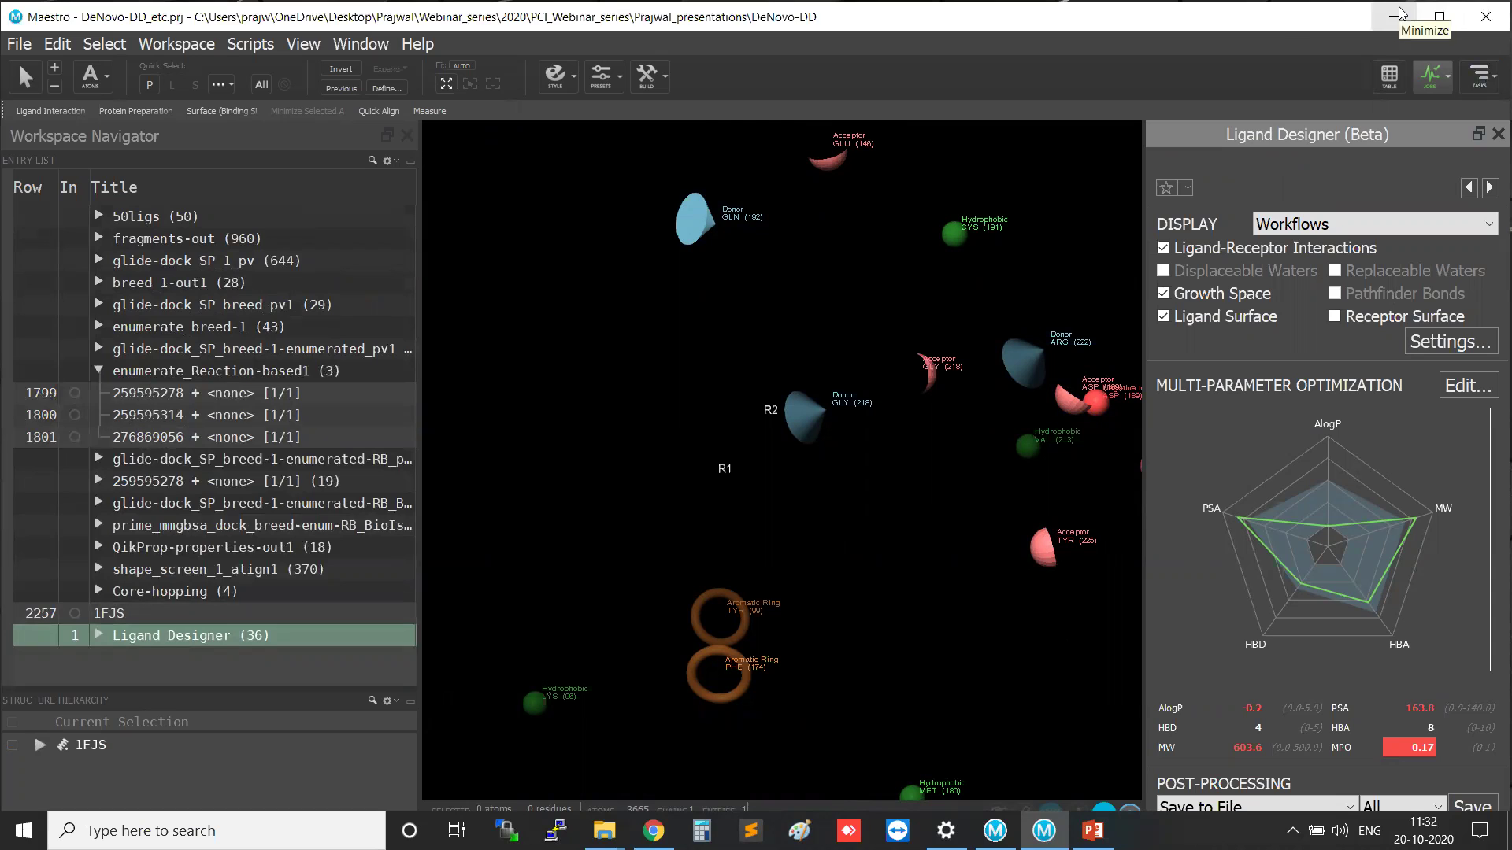
pyautogui.click(74, 613)
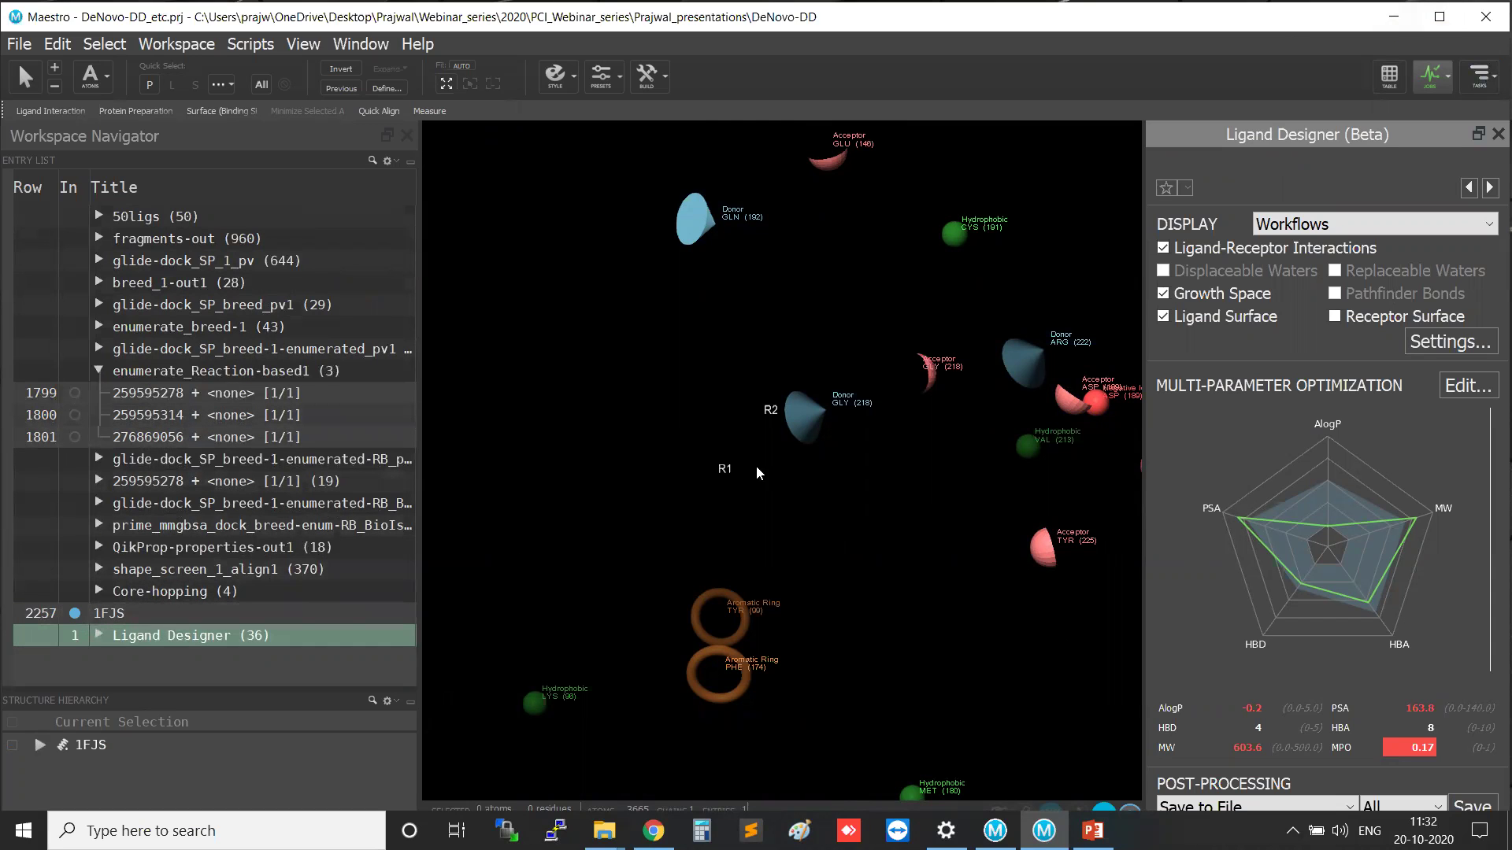
# Switch to the PowerPoint presentation and run the slide show from slide 40 to the Schrödinger team acknowledgements slide.
pyautogui.click(1393, 17)
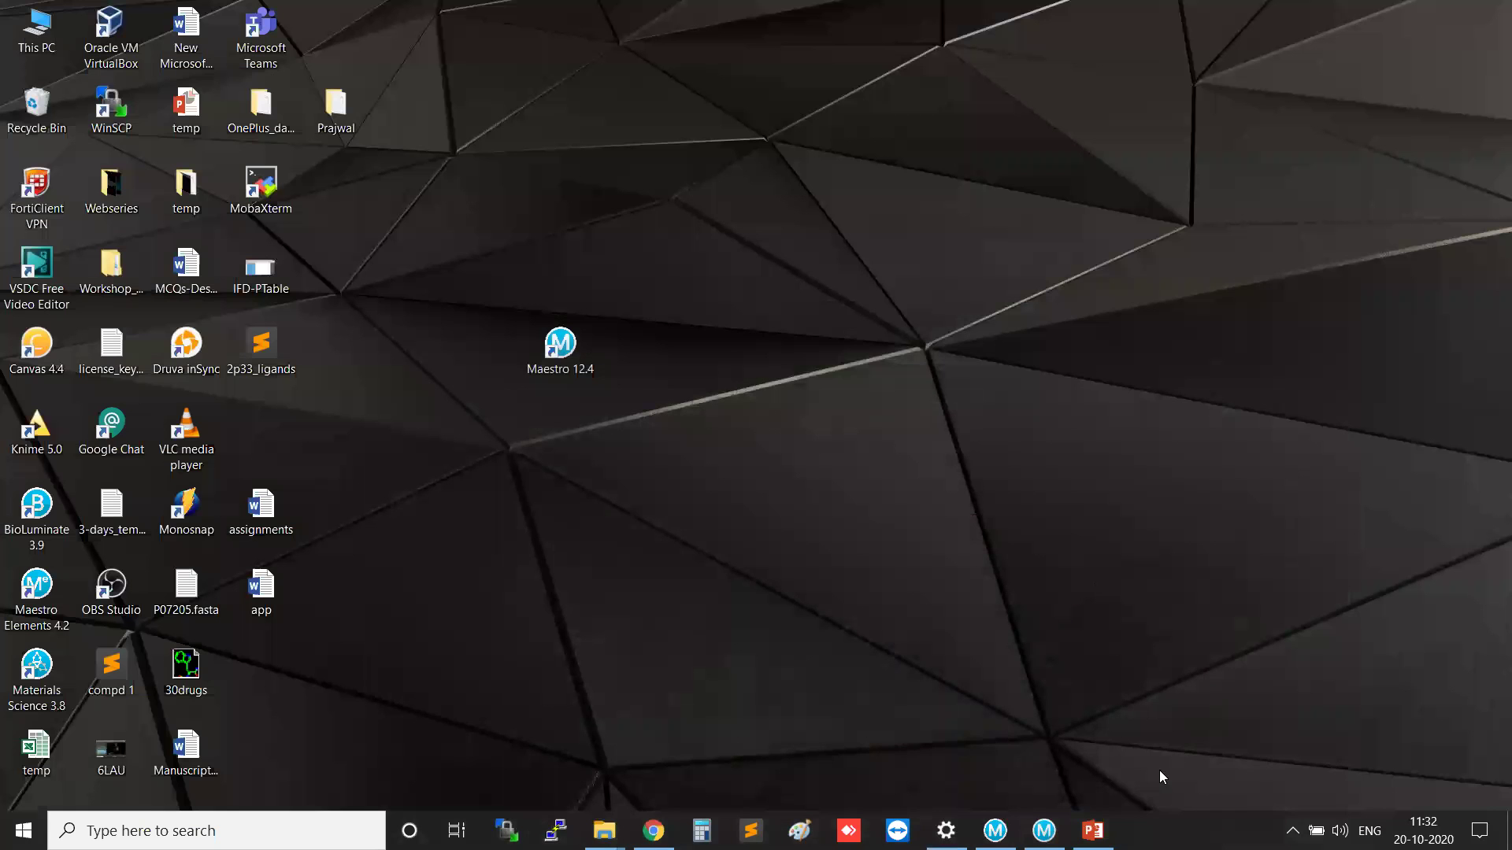
pyautogui.click(1093, 831)
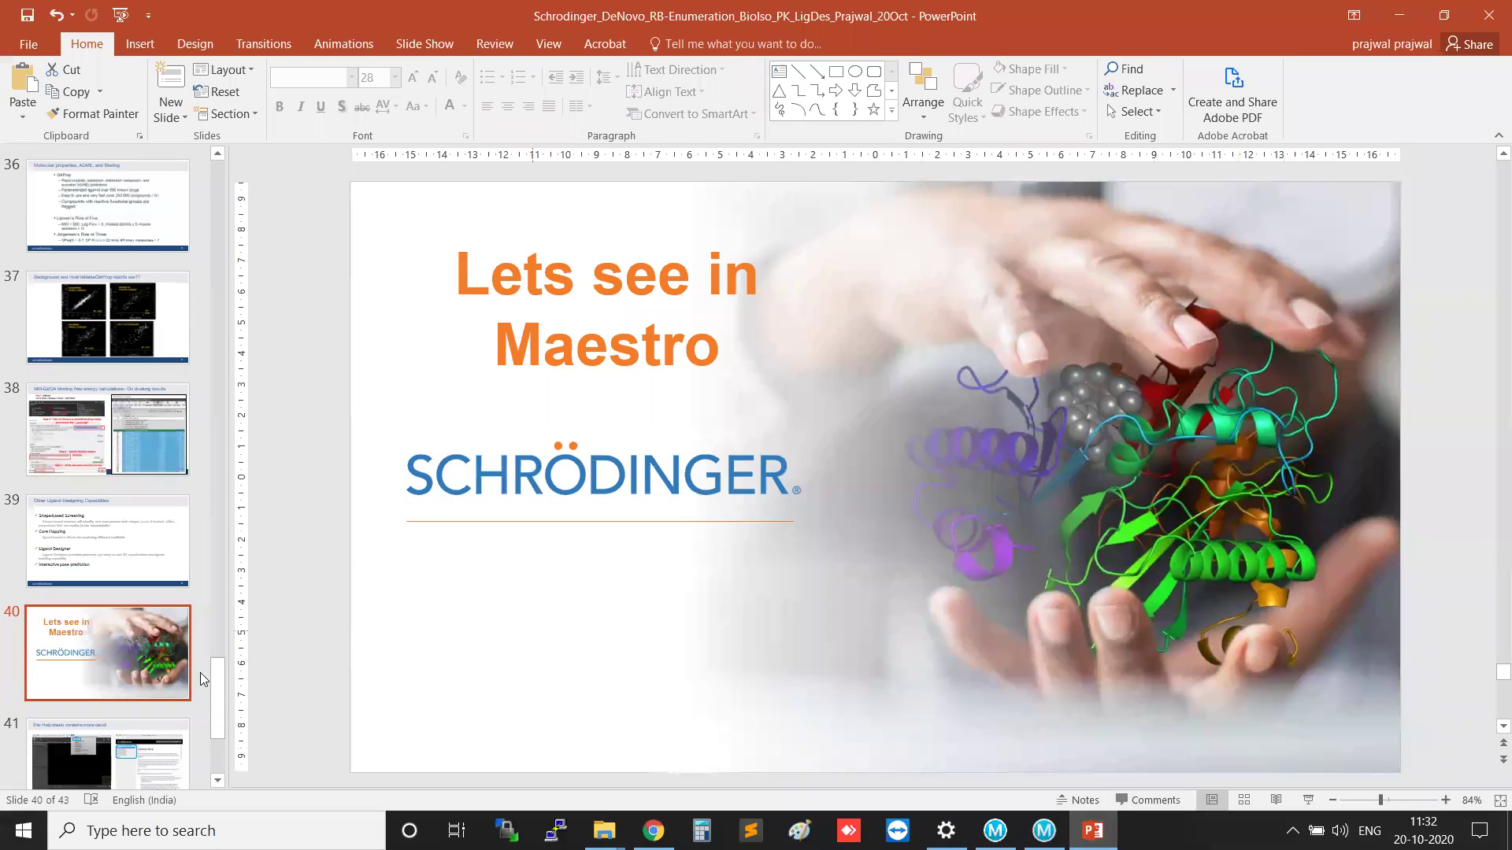
pyautogui.click(1307, 800)
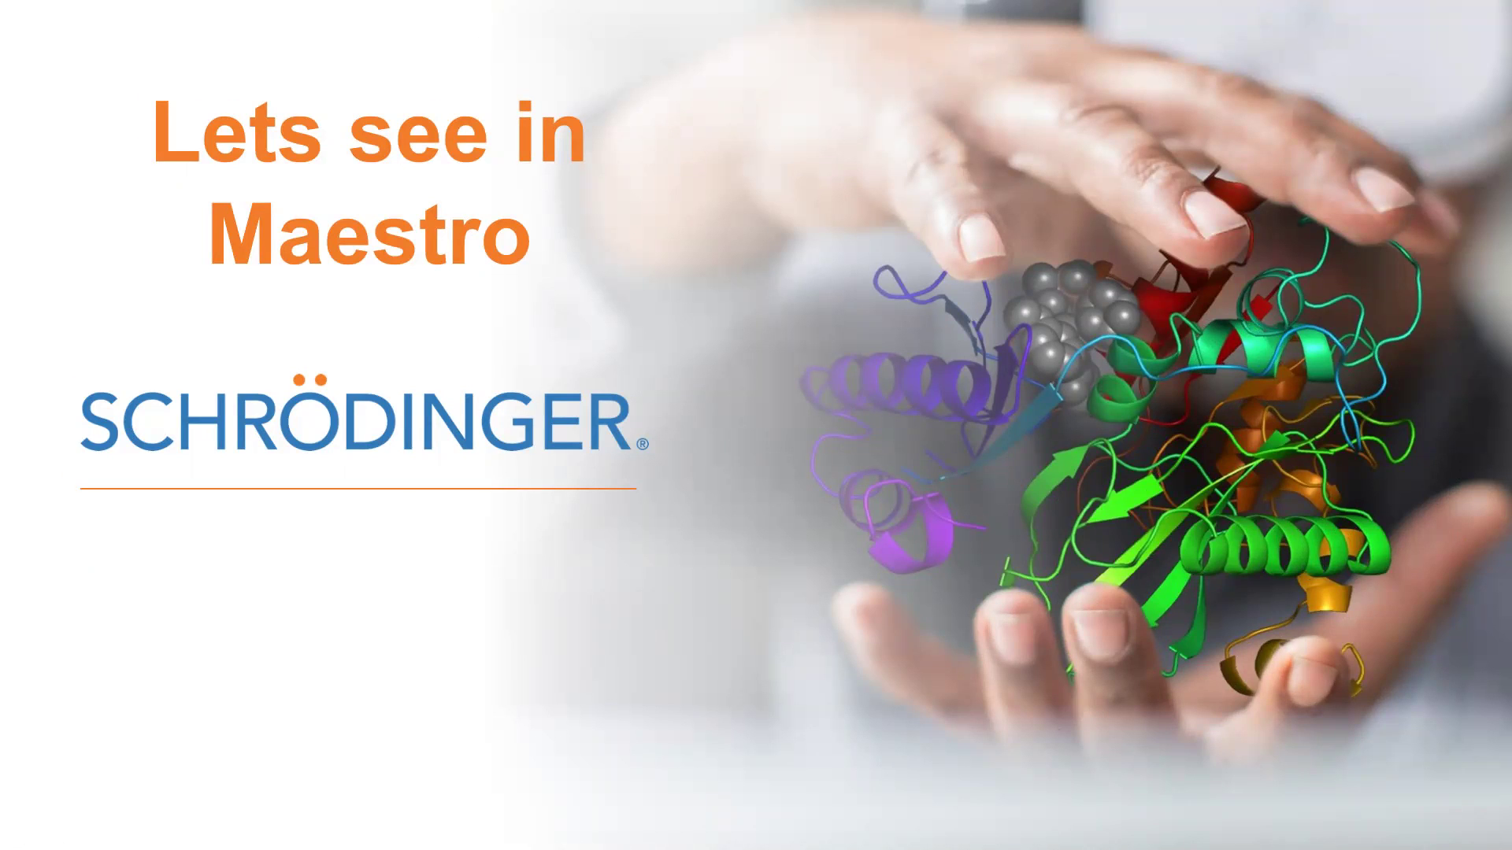
pyautogui.press('Right')
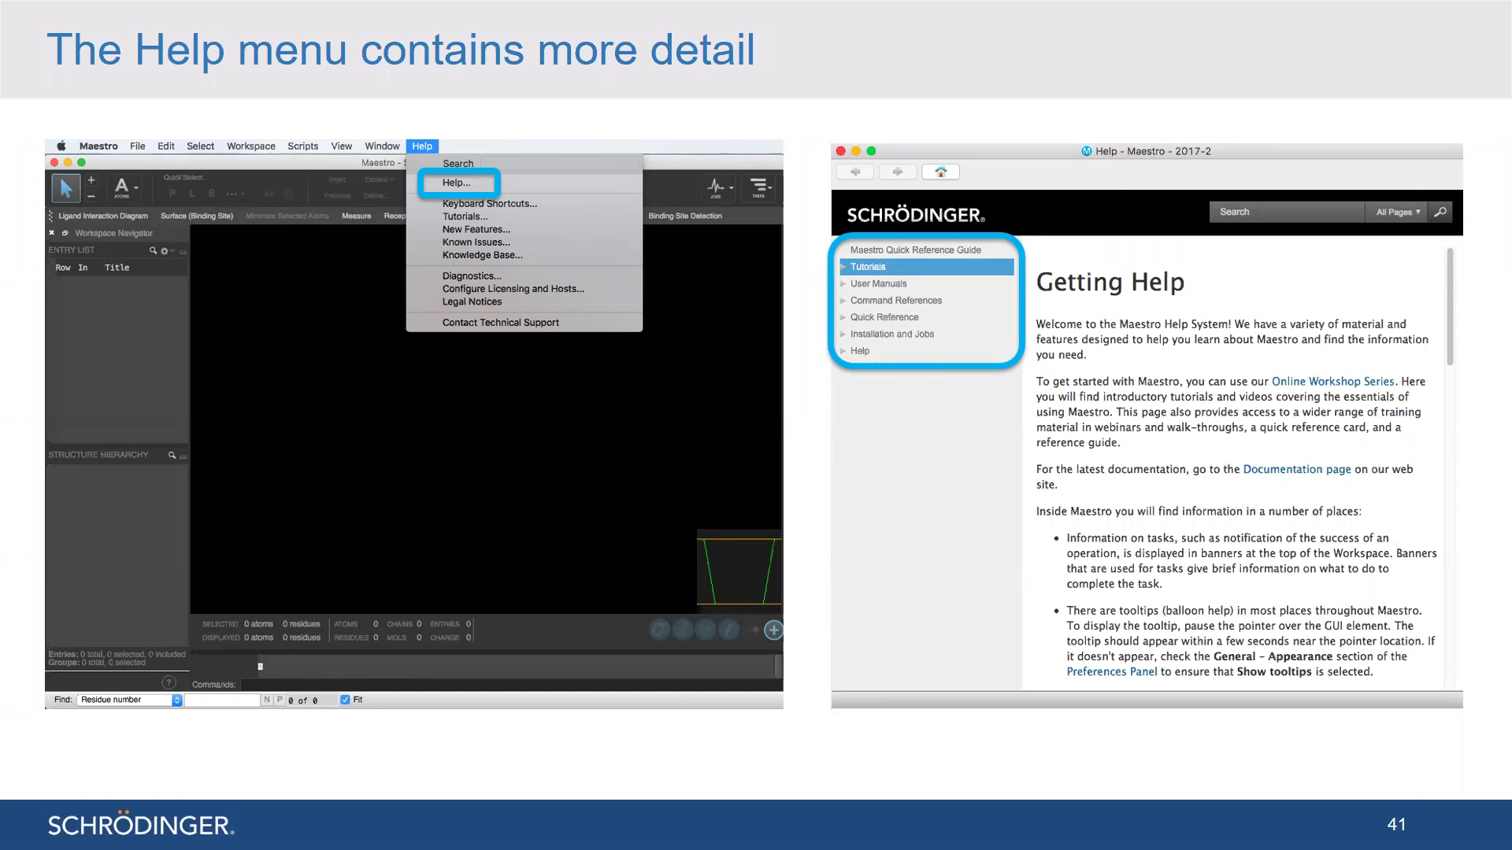
pyautogui.press('Right')
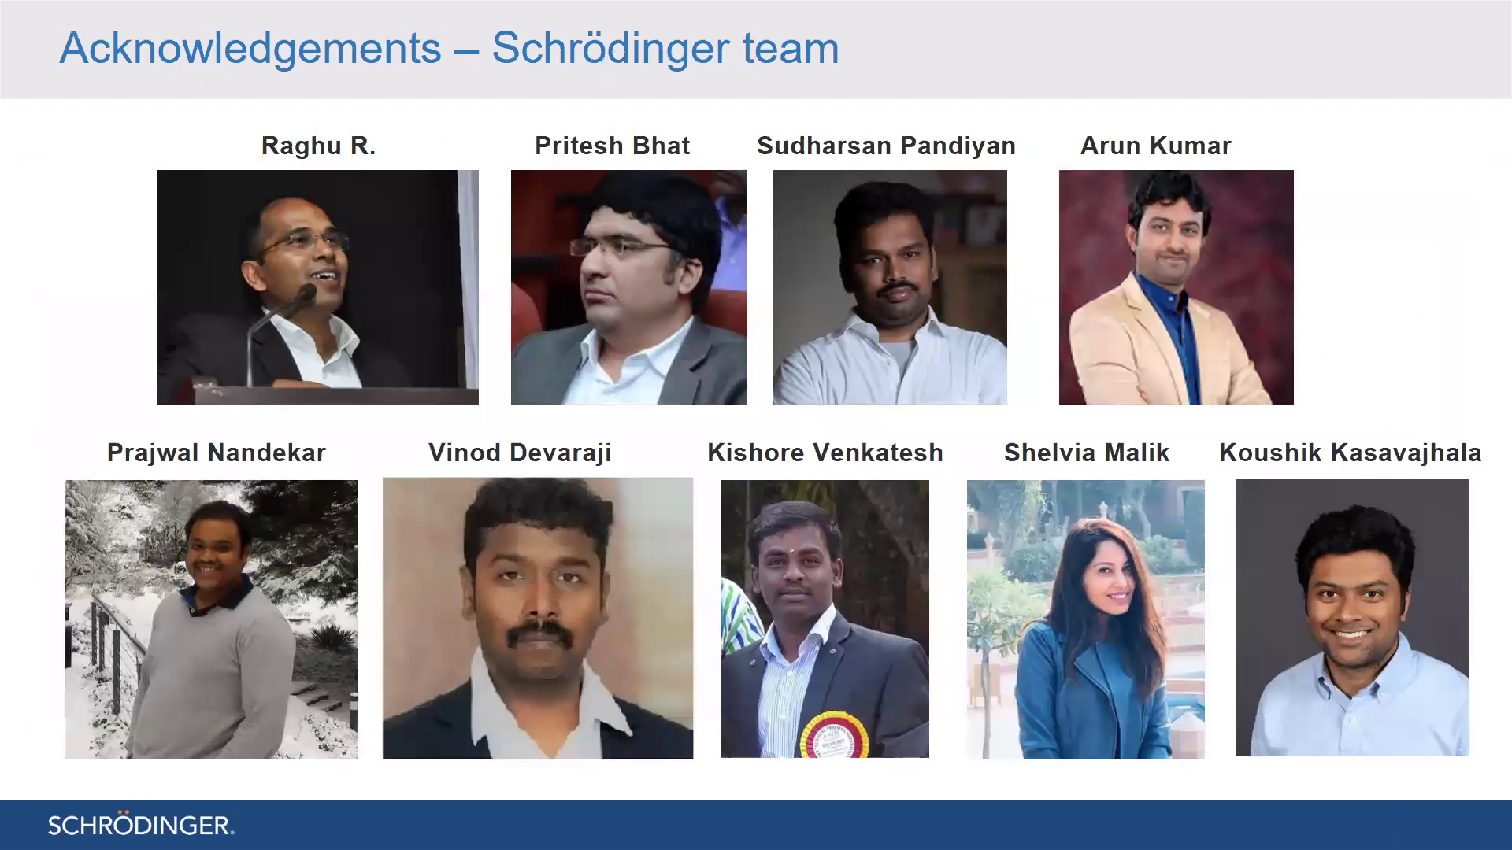